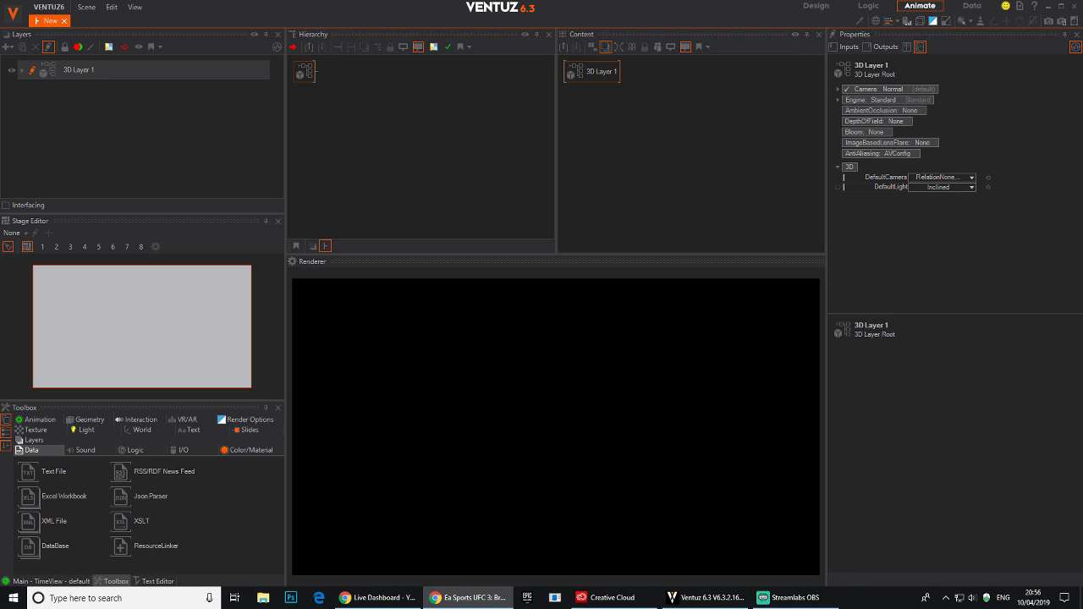
# Bring the Chrome window into view and examine the fighter comparison graphic in the EA Sports UFC 3 video around 2:04.
pyautogui.moveTo(1082, 78); pyautogui.dragTo(491, 85)
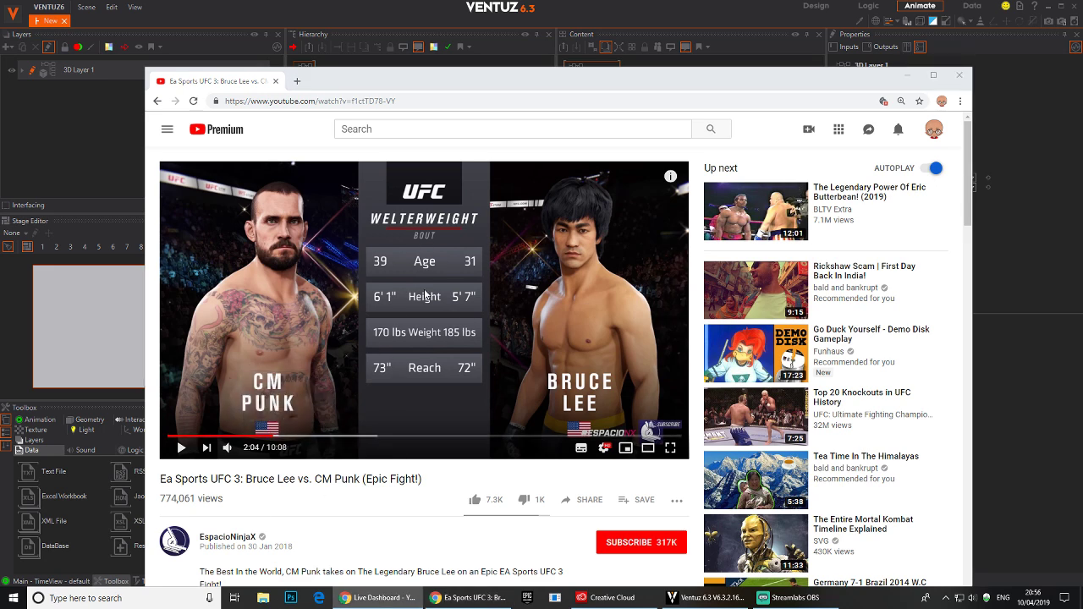
pyautogui.click(265, 437)
pyautogui.click(182, 450)
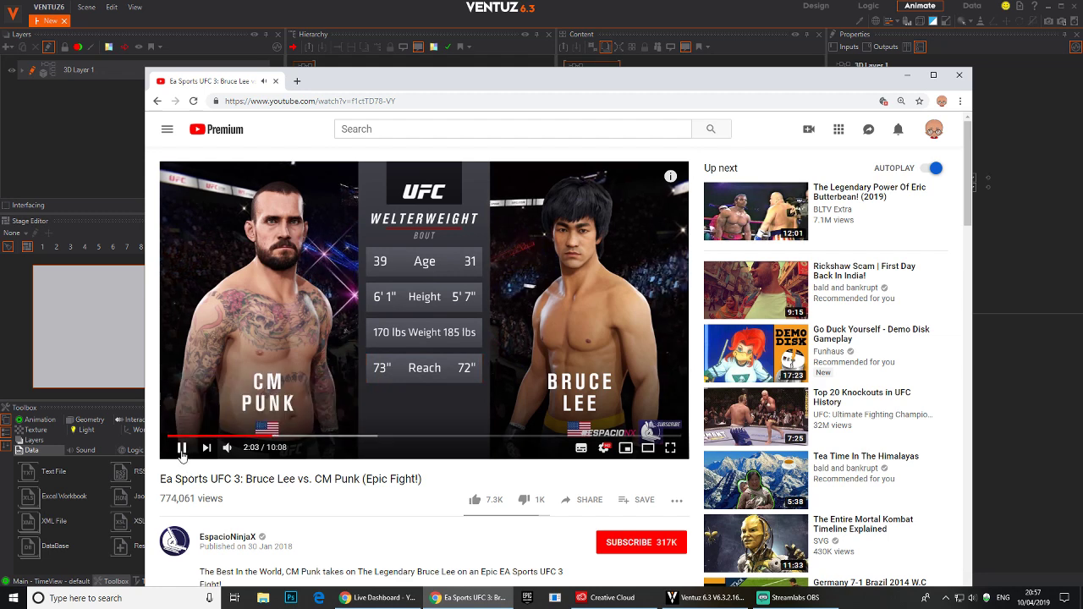
pyautogui.click(344, 282)
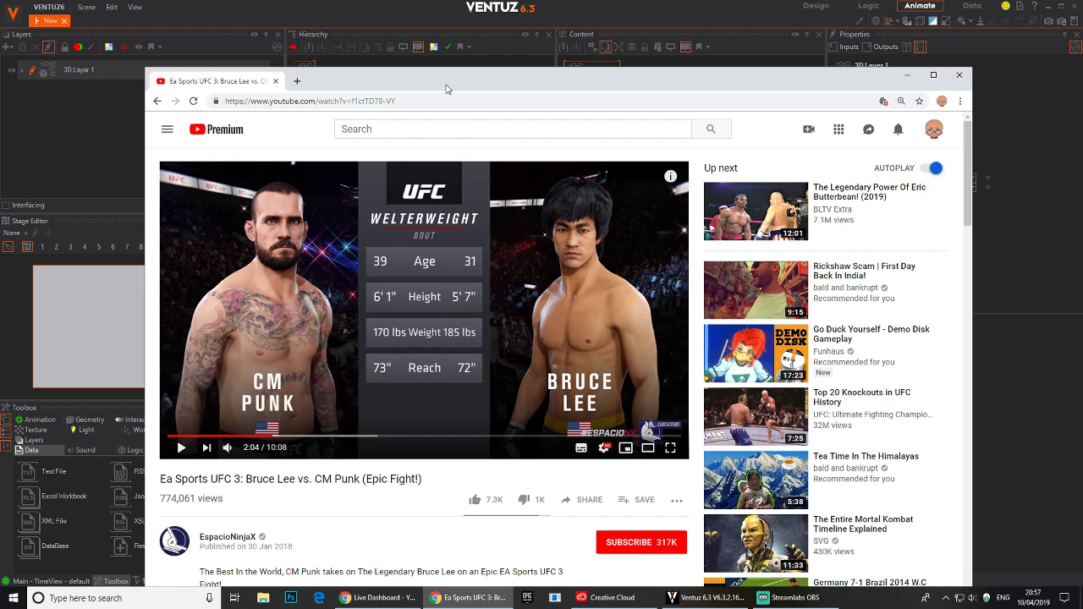
pyautogui.moveTo(446, 88); pyautogui.dragTo(1082, 106)
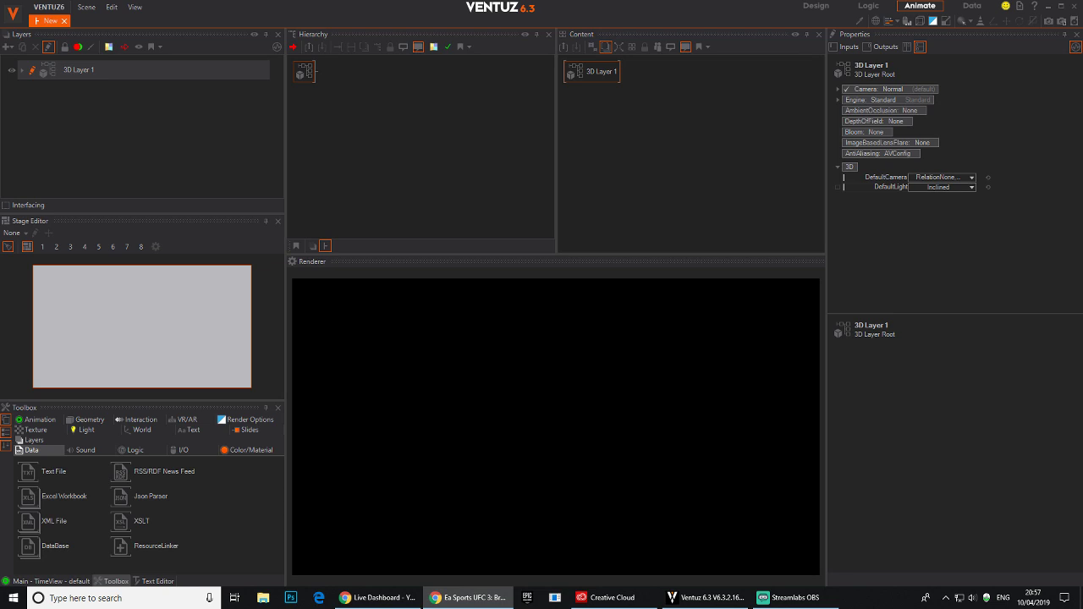
# Return to Ventuz and add a 2D image layer to the scene.
pyautogui.click(371, 283)
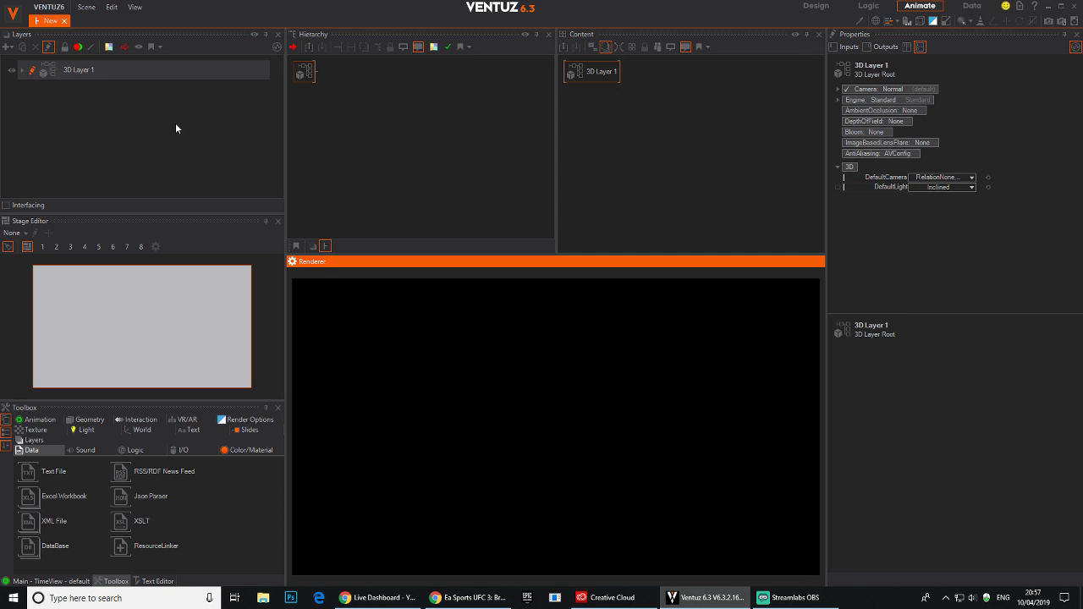
pyautogui.click(8, 47)
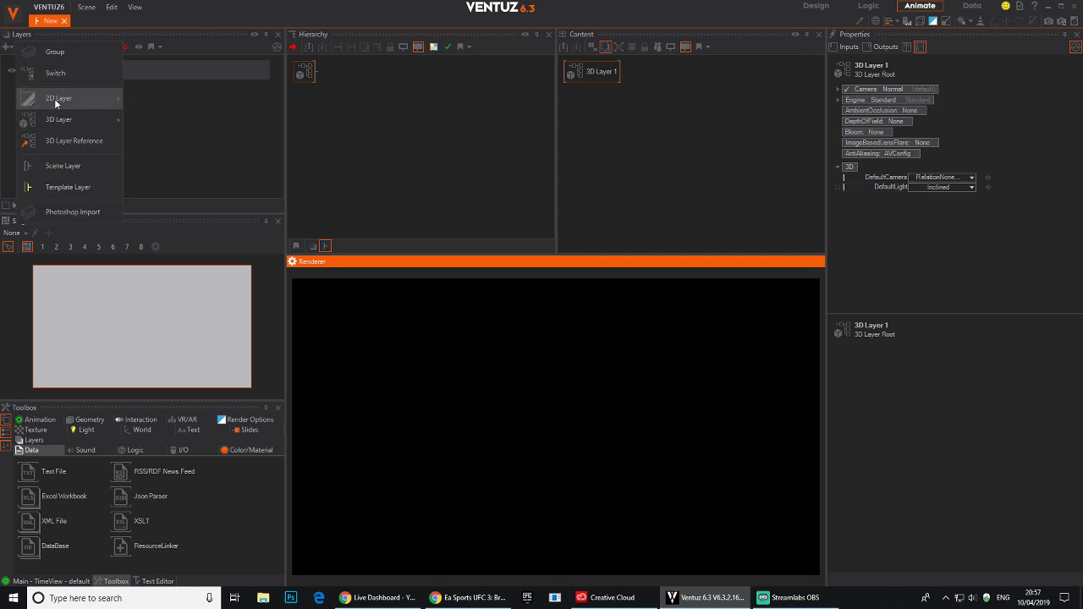
pyautogui.moveTo(56, 101)
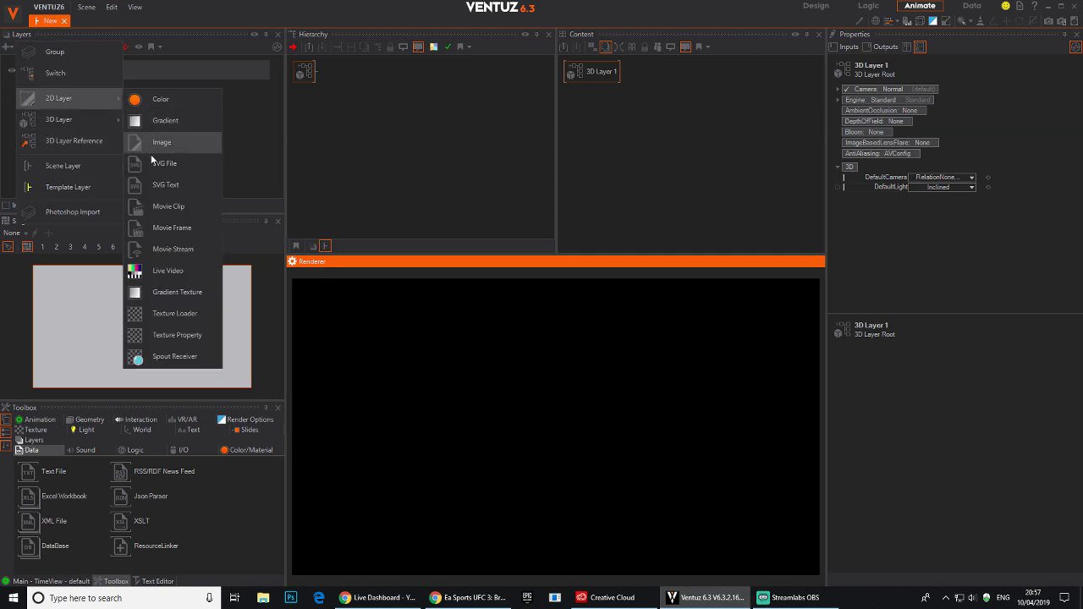
pyautogui.click(157, 142)
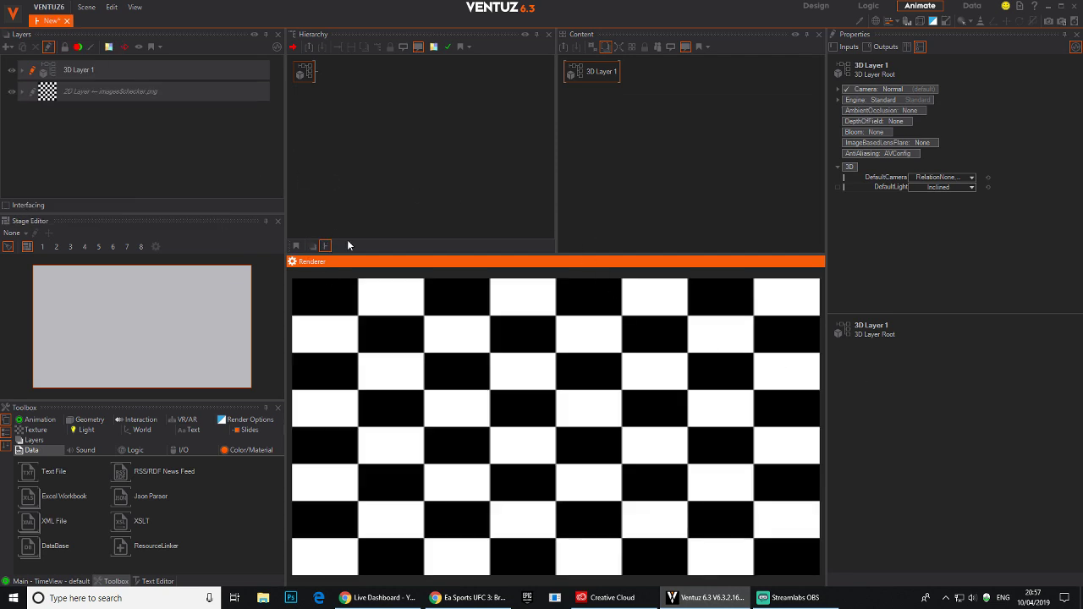
# Load the ufcstadium.jpg picture from the desktop into the 2D image layer.
pyautogui.click(366, 105)
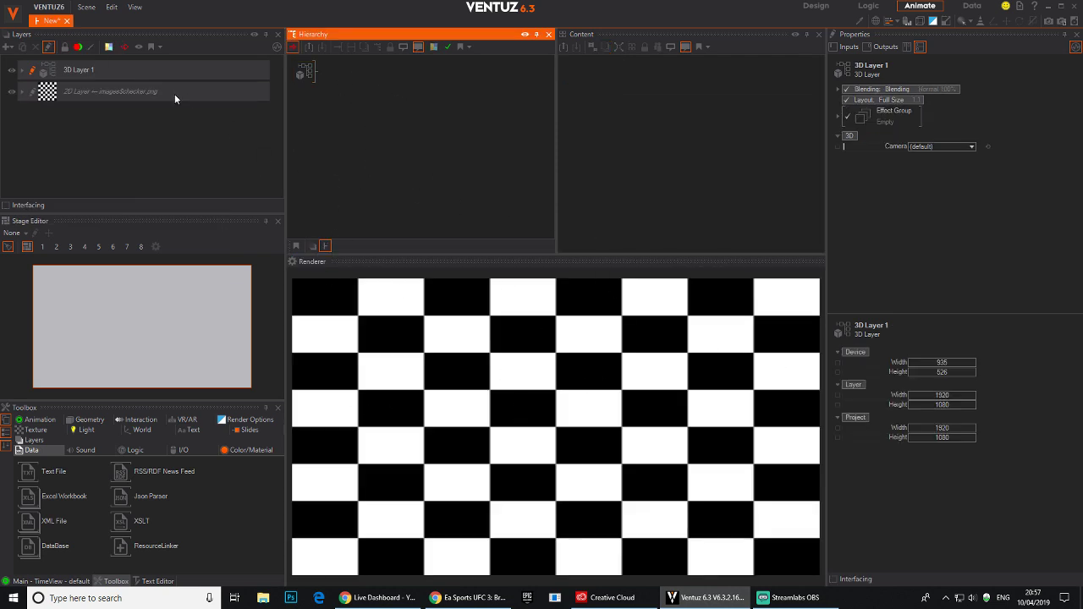
pyautogui.click(46, 93)
pyautogui.click(338, 263)
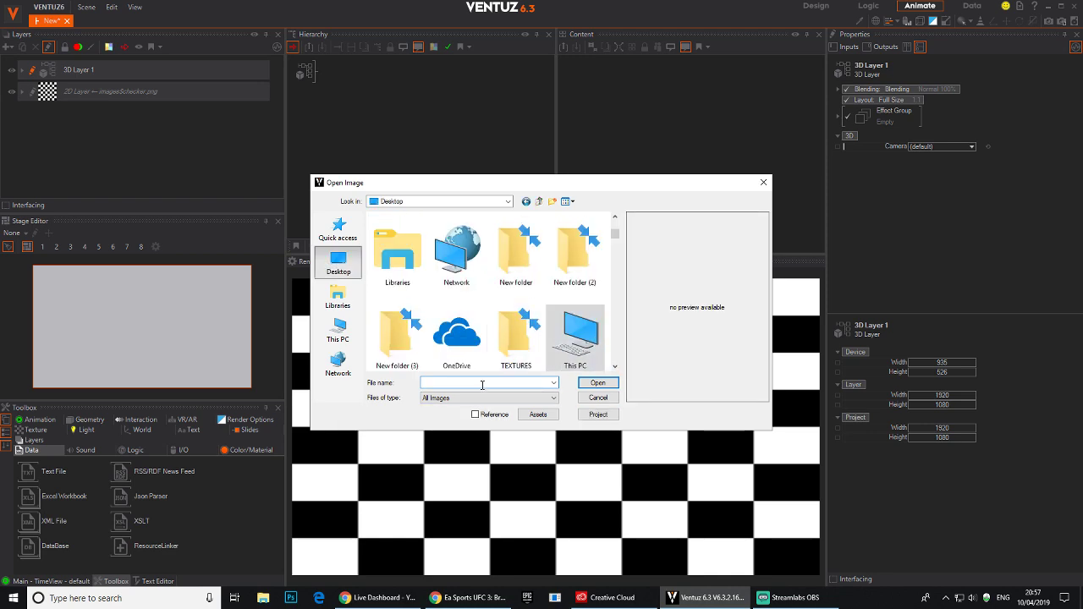
pyautogui.write('ufc')
pyautogui.press('Down')
pyautogui.press('Return')
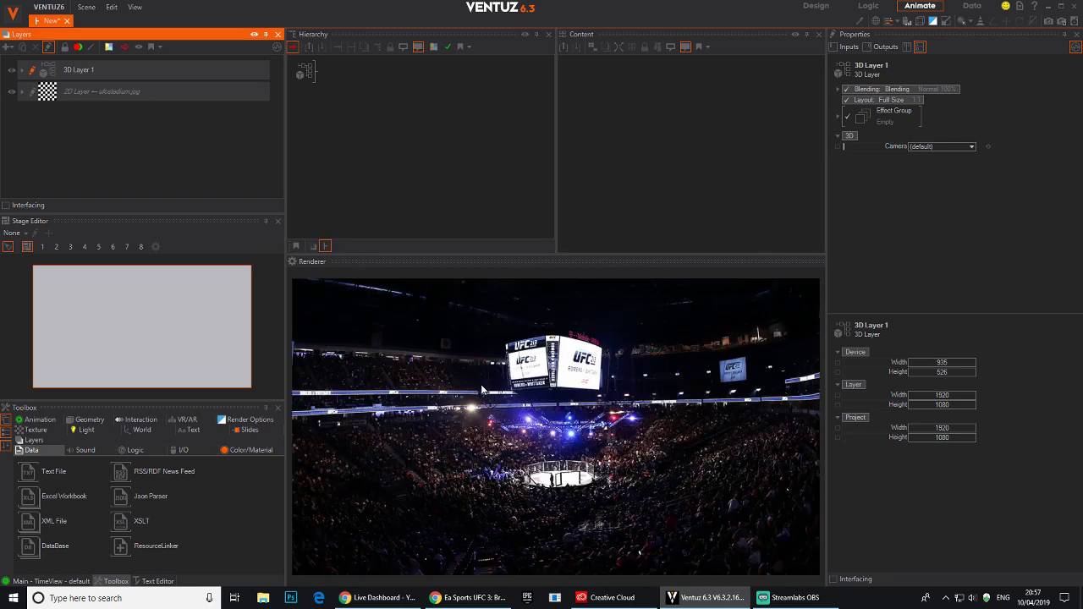
# Move the stadium image layer above 3D Layer 1 in the layer order and rename it BG.
pyautogui.click(112, 91)
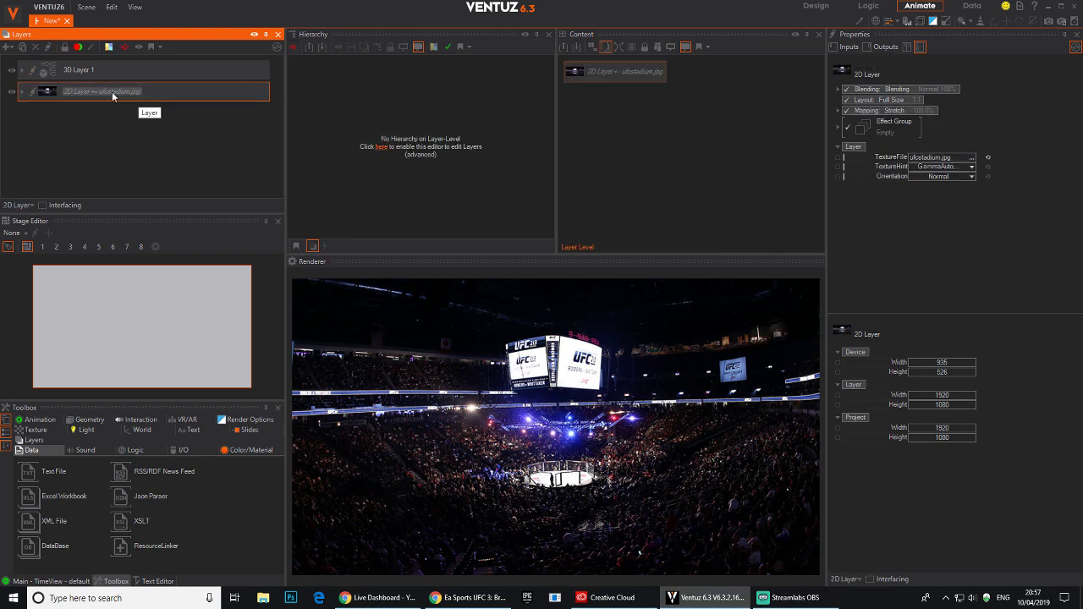
pyautogui.moveTo(102, 93); pyautogui.dragTo(68, 68)
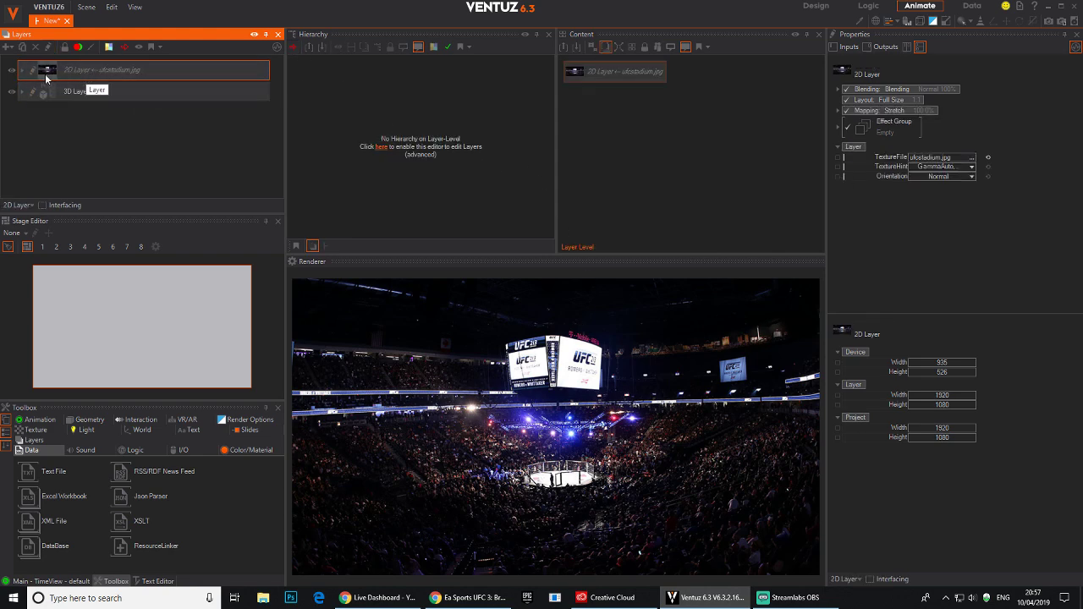
pyautogui.doubleClick(106, 72)
pyautogui.press('Return')
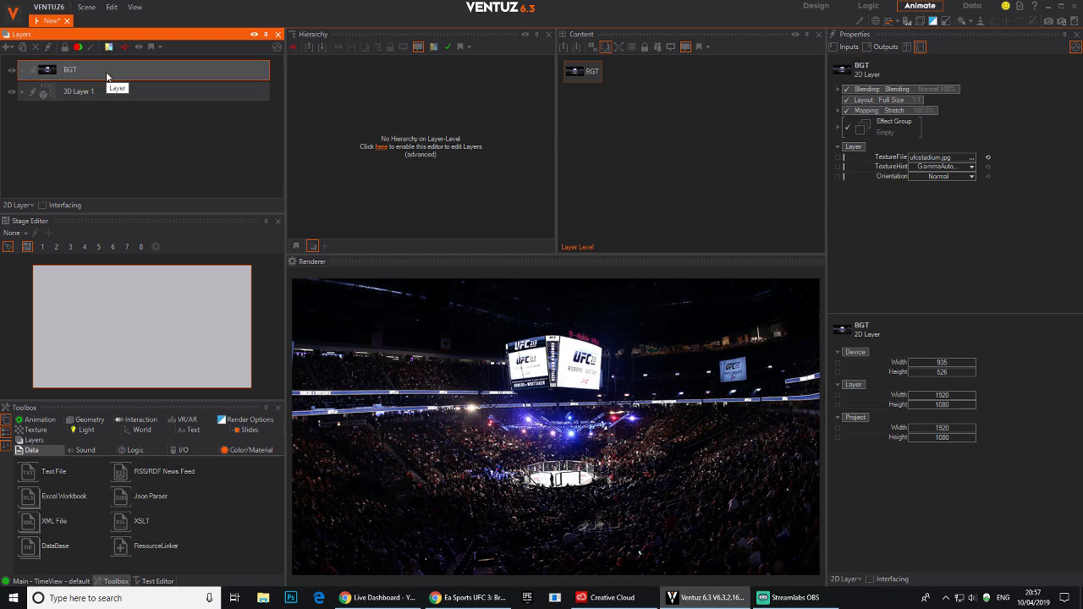
pyautogui.doubleClick(75, 71)
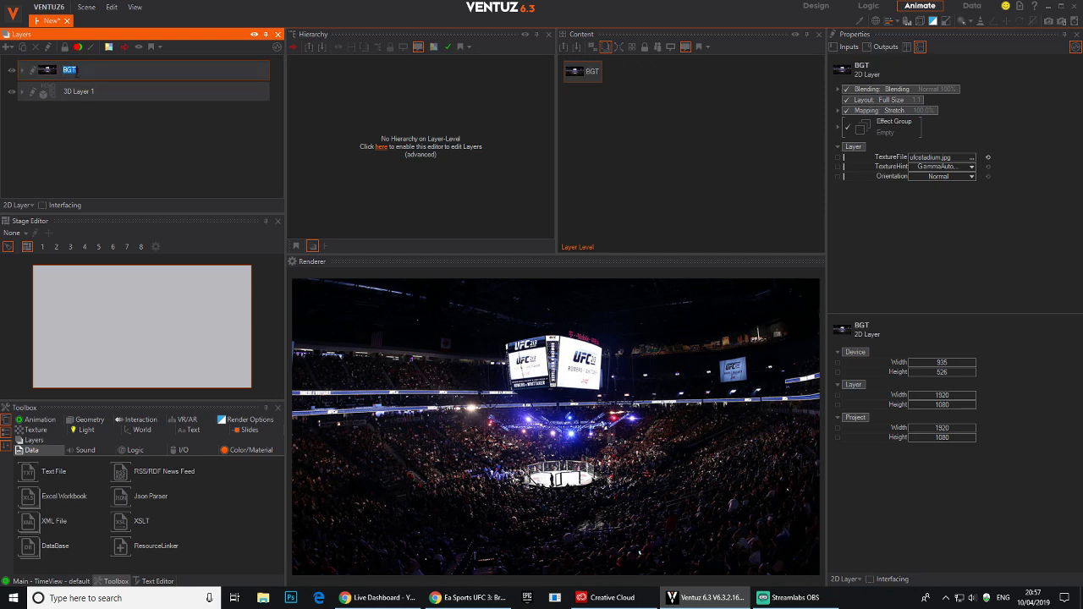
pyautogui.write('BG')
pyautogui.press('Return')
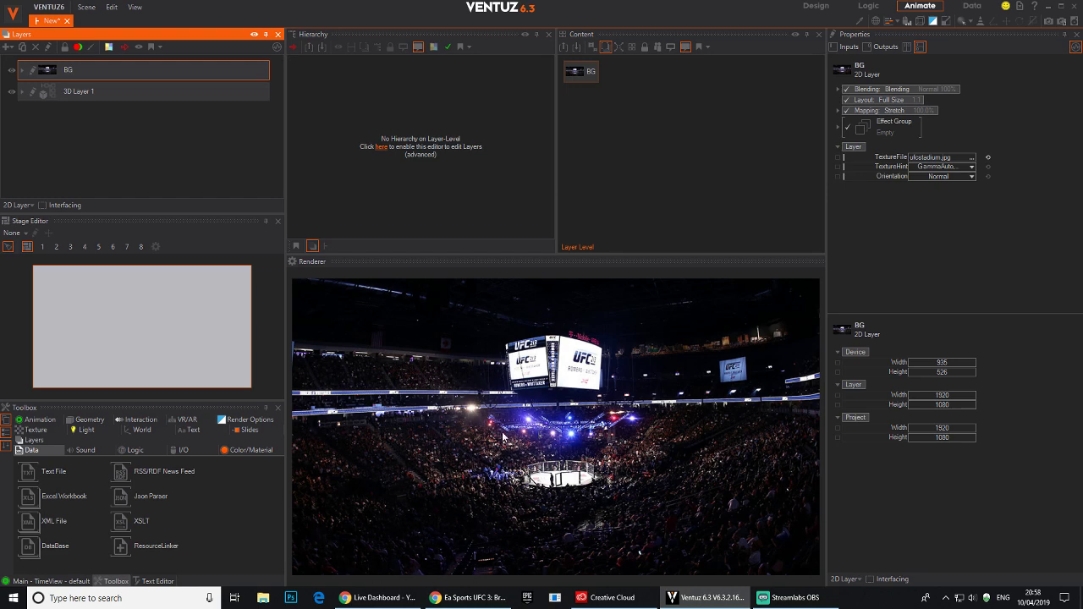
# Enter 3D Layer 1 for editing and add an Axis node to its hierarchy.
pyautogui.click(47, 94)
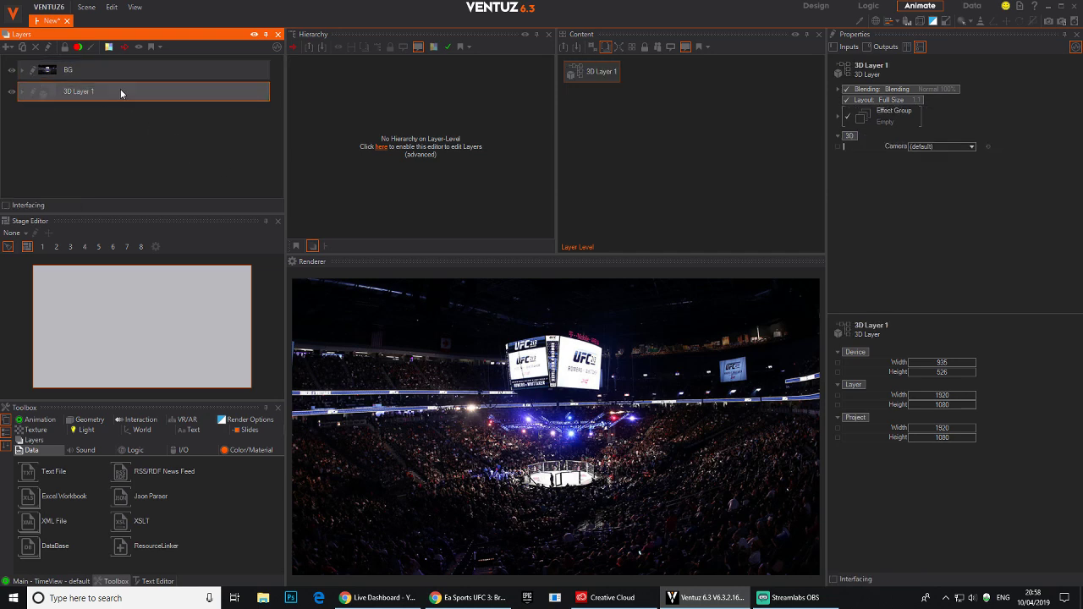
pyautogui.click(32, 91)
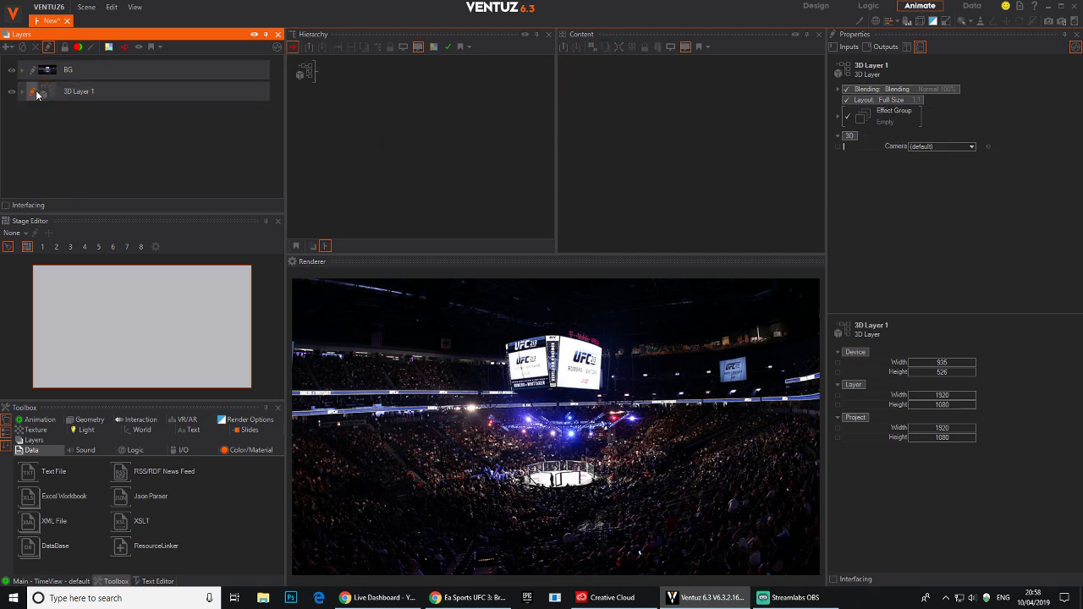
pyautogui.click(331, 81)
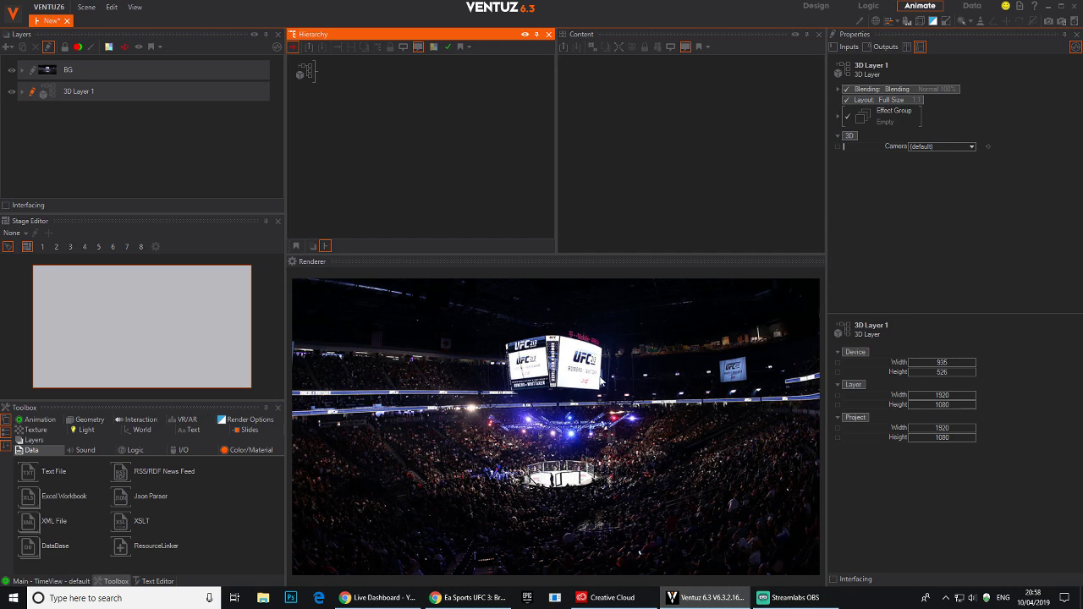
pyautogui.doubleClick(406, 108)
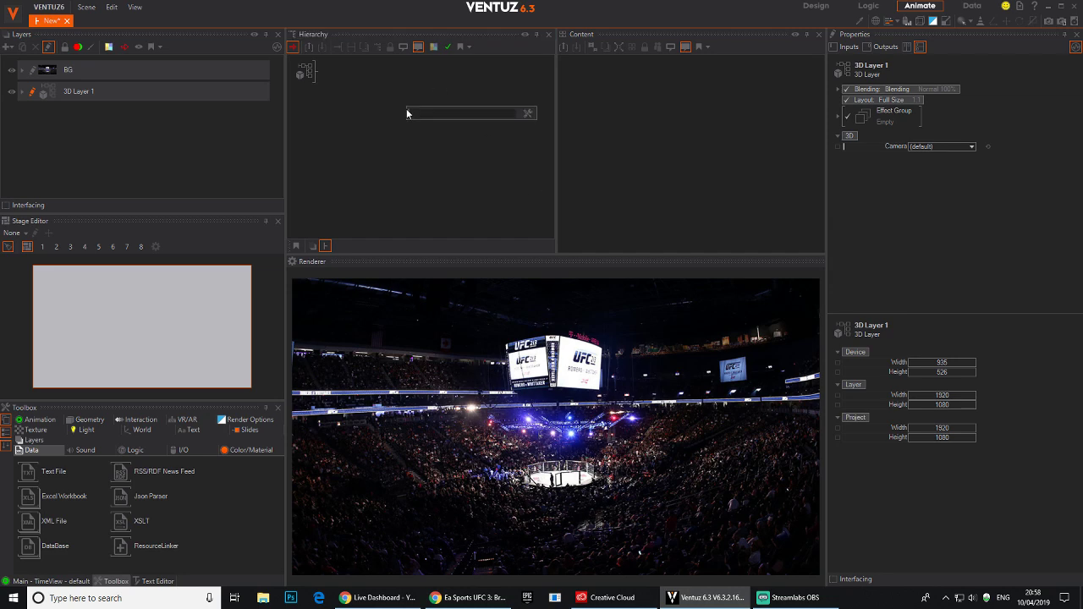
pyautogui.write('axis')
pyautogui.press('Return')
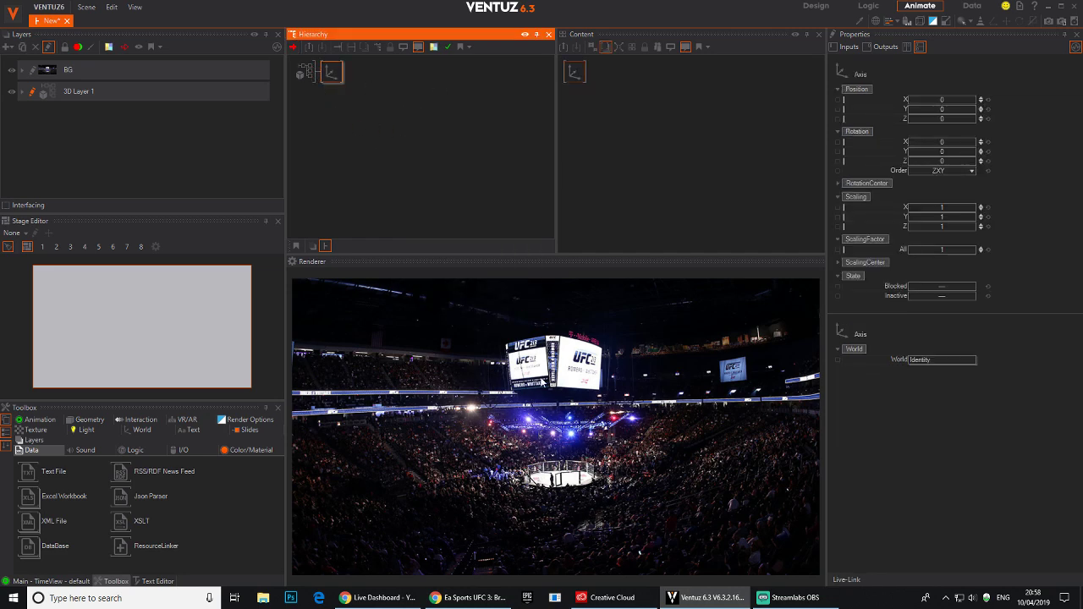
# Add a Rectangle geometry node after the Axis in the 3D layer's hierarchy.
pyautogui.doubleClick(392, 129)
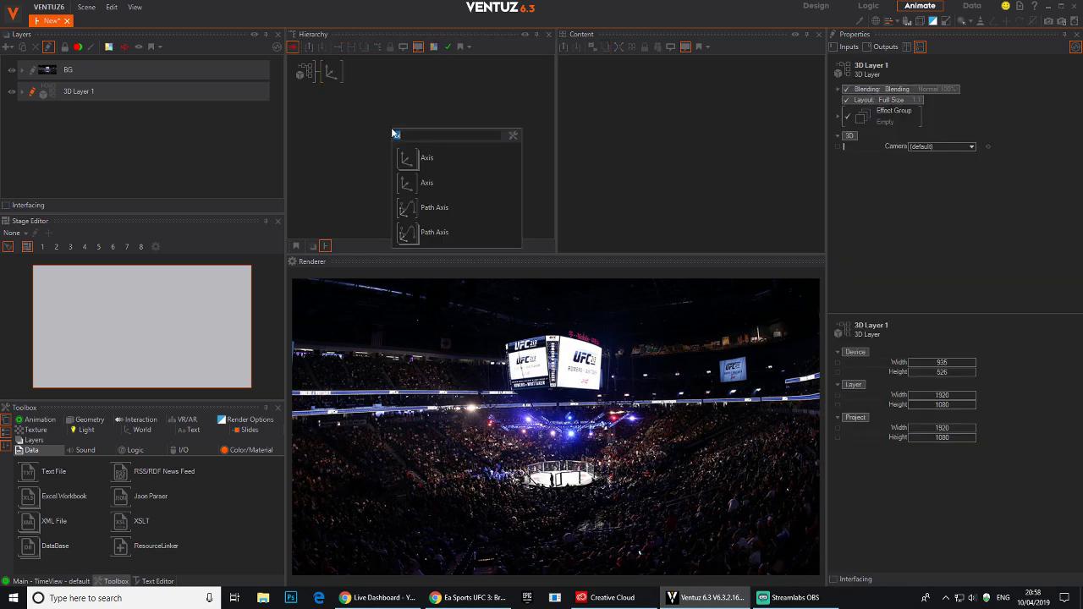
pyautogui.write('rect')
pyautogui.click(414, 184)
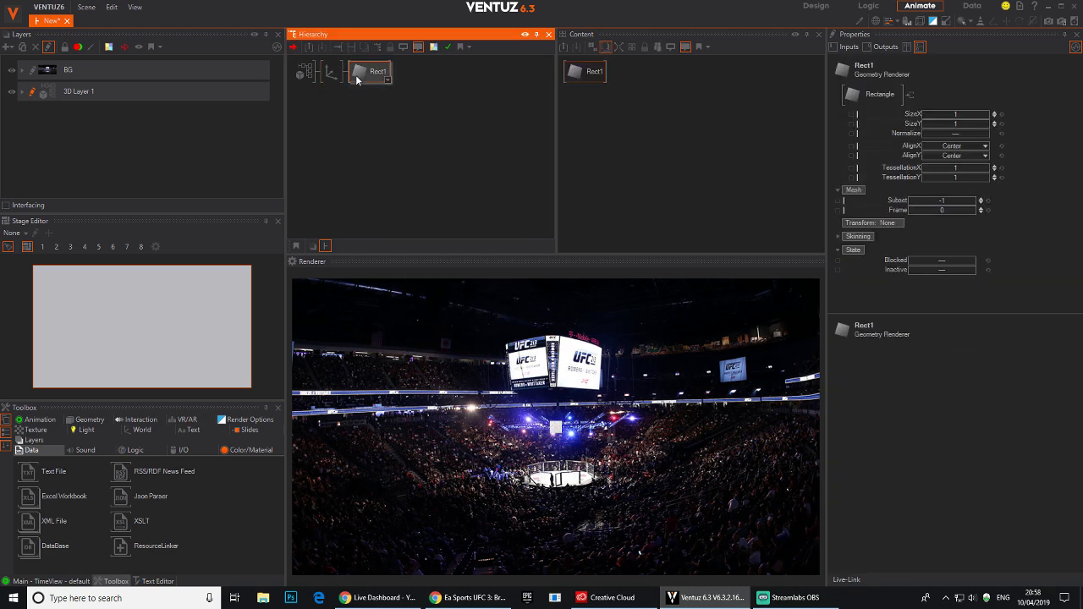
pyautogui.click(329, 72)
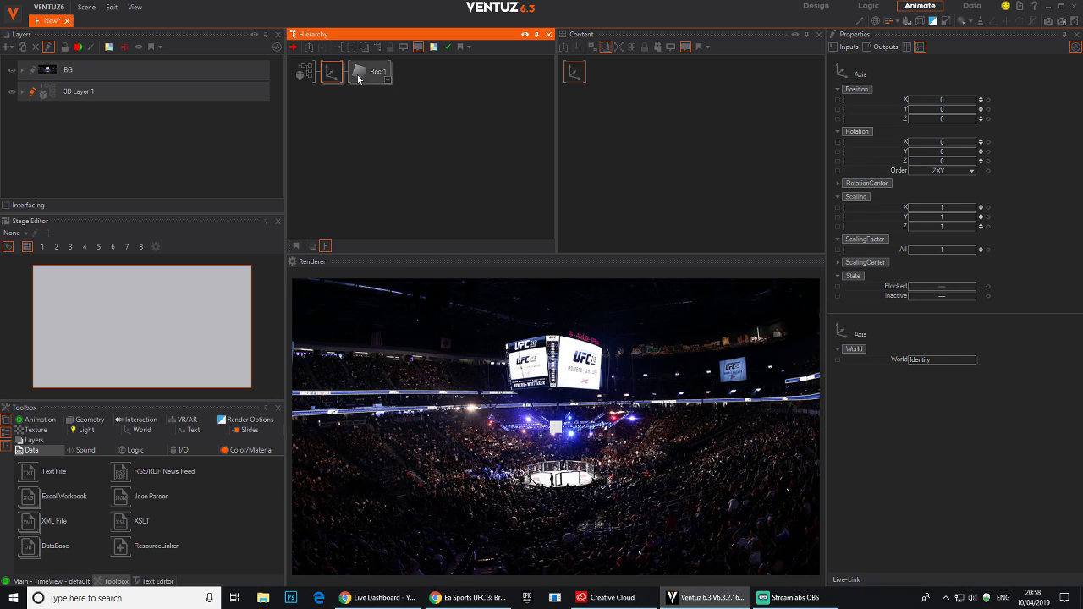
# Hide the BG layer and set the rectangle's vertical alignment to Top.
pyautogui.click(23, 71)
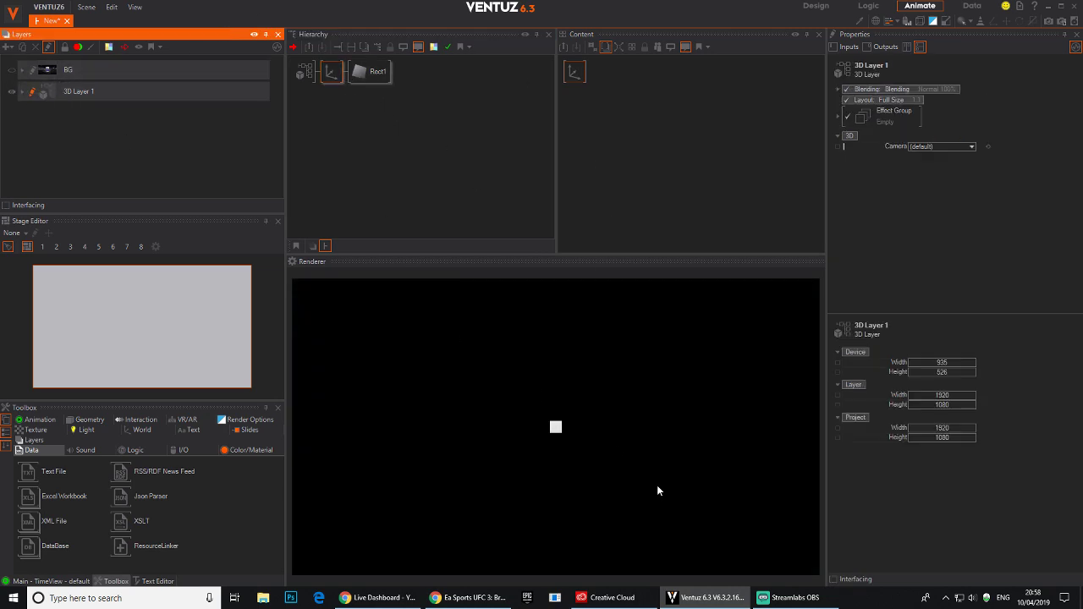
pyautogui.click(329, 73)
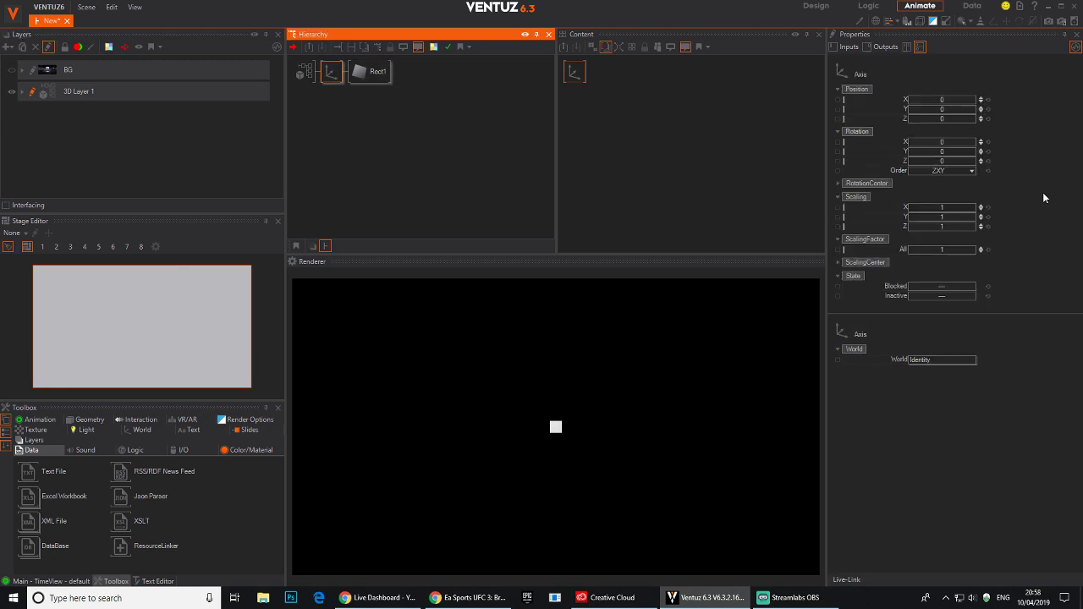
pyautogui.click(372, 72)
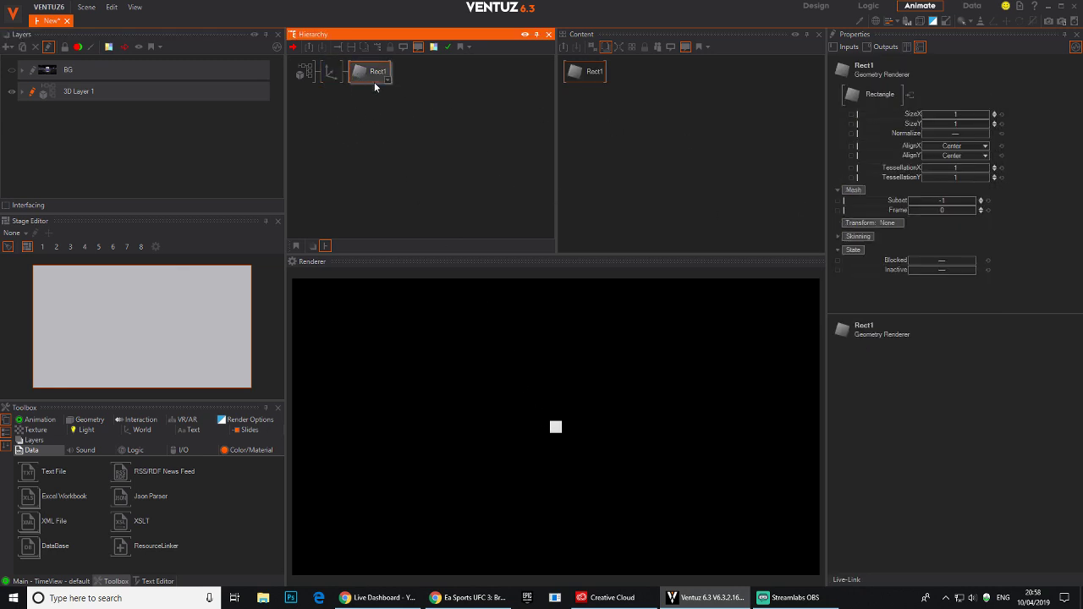
pyautogui.click(956, 156)
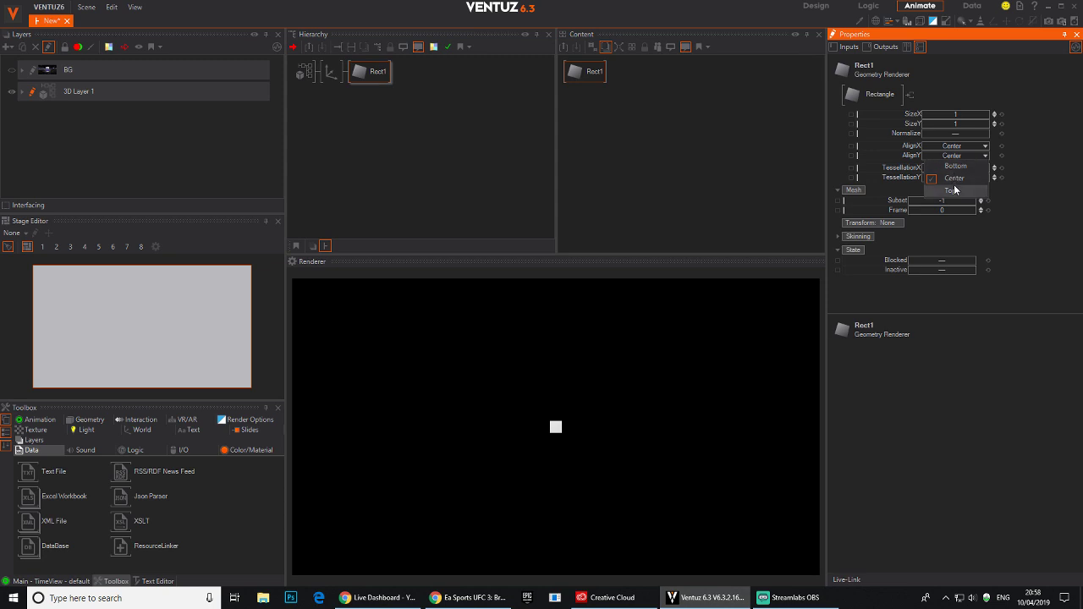
pyautogui.click(957, 194)
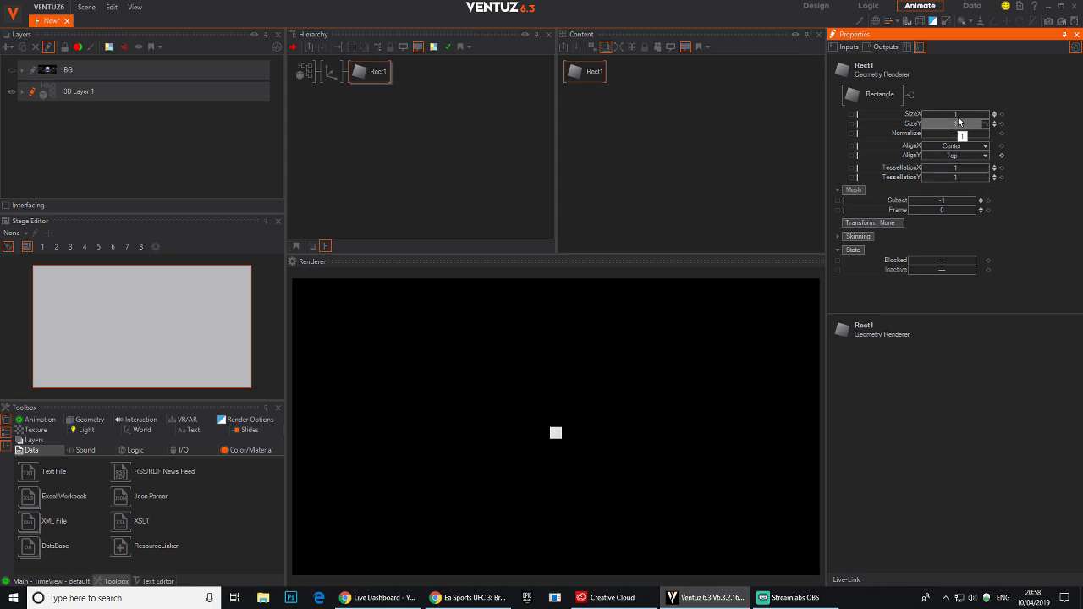
# Size the rectangle to 6 by 3.67 and set its axis Y position to 12.7.
pyautogui.moveTo(956, 115); pyautogui.dragTo(931, 123)
pyautogui.click(330, 71)
pyautogui.click(372, 71)
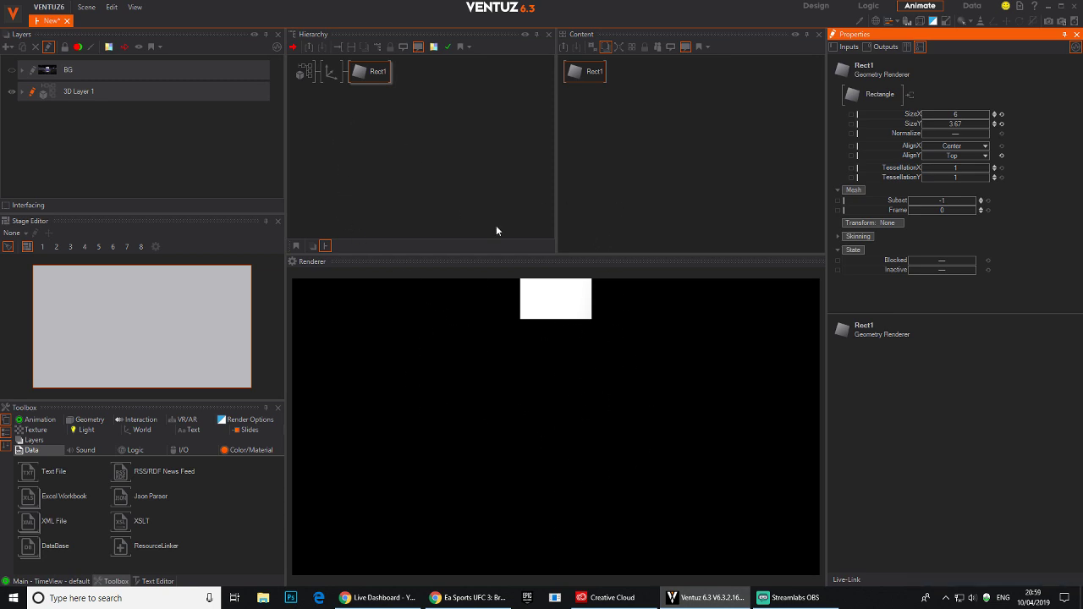
# Rename the rectangle's Axis node to LOGO_TAB.
pyautogui.doubleClick(365, 110)
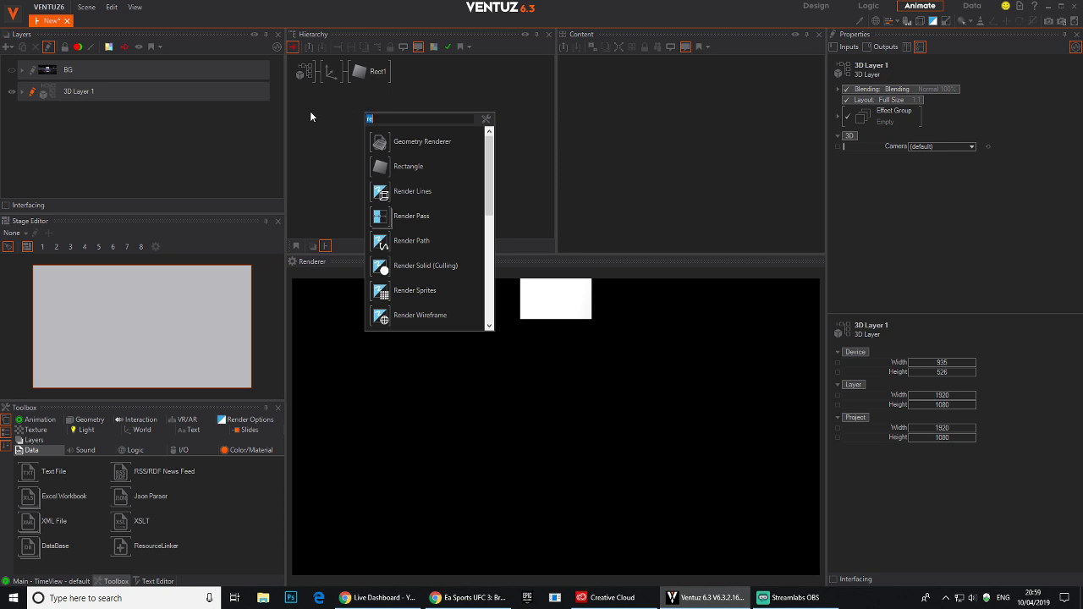
pyautogui.click(329, 72)
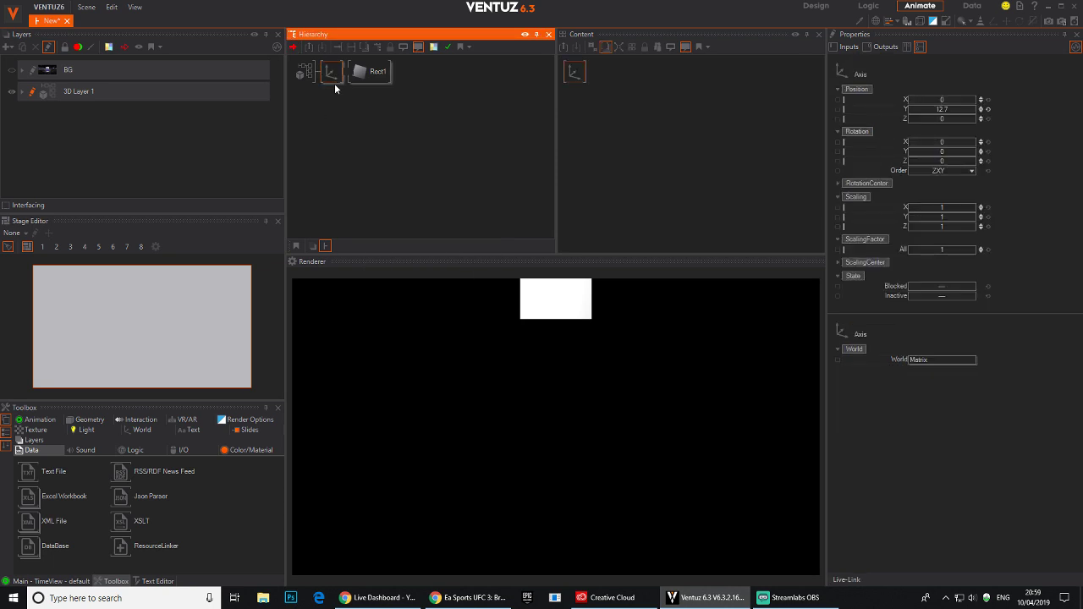
pyautogui.press('F2')
pyautogui.write('LOGO_TAB')
pyautogui.press('Return')
# Insert a Color Solid material between the LOGO_TAB axis and its rectangle, with base colour 10, 10, 10.
pyautogui.doubleClick(413, 115)
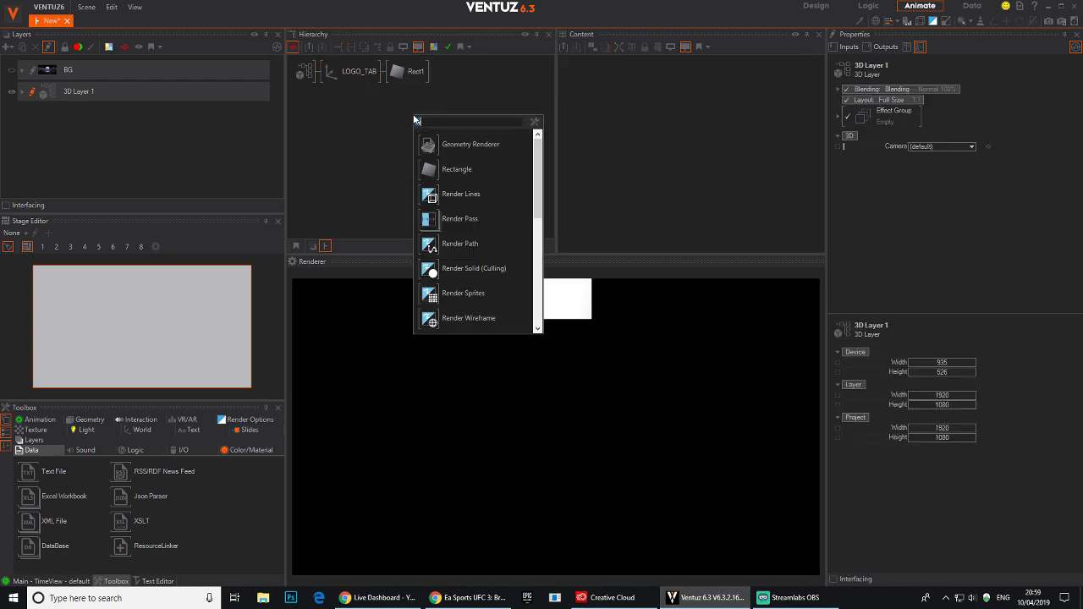
pyautogui.write('col')
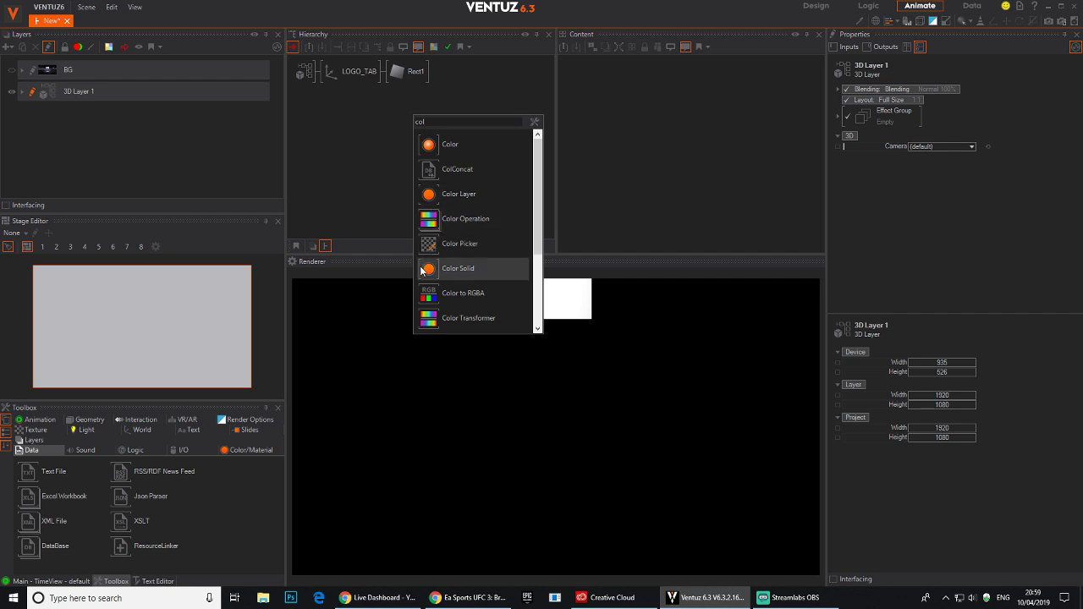
pyautogui.moveTo(425, 268); pyautogui.dragTo(391, 71)
pyautogui.click(973, 169)
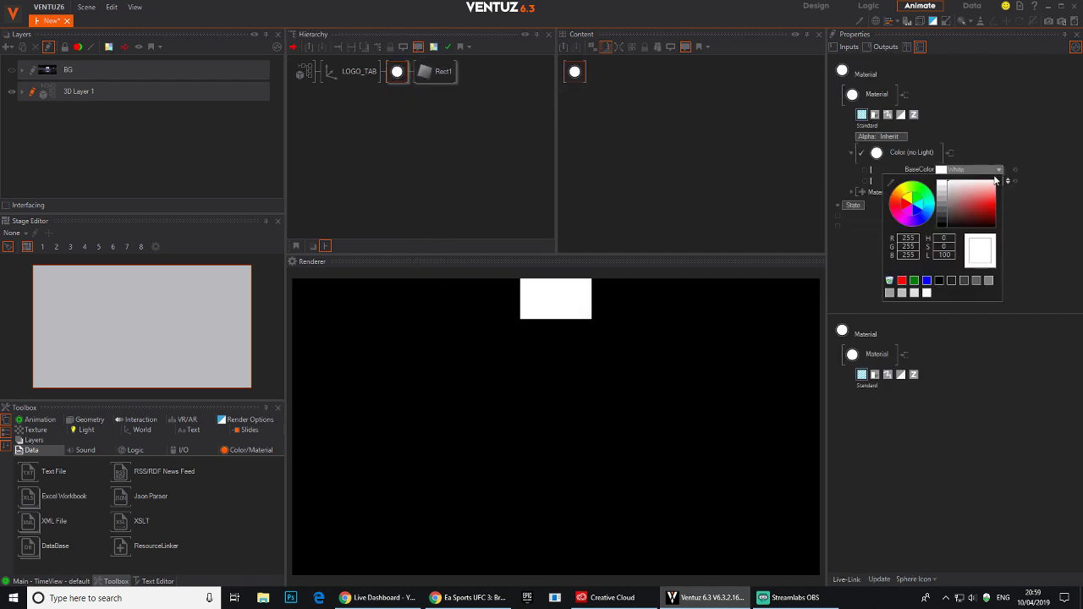
pyautogui.moveTo(942, 190); pyautogui.dragTo(923, 229)
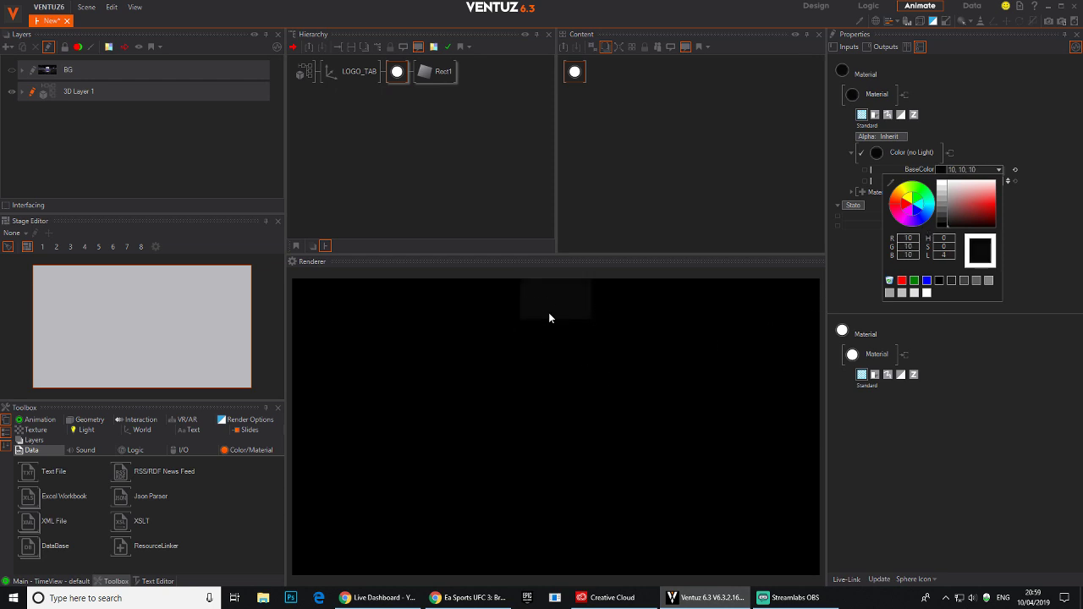
pyautogui.click(445, 198)
# Duplicate the LOGO_TAB branch in the 3D layer's hierarchy and rename the upper copy's axis to BACK_PLATE.
pyautogui.click(345, 74)
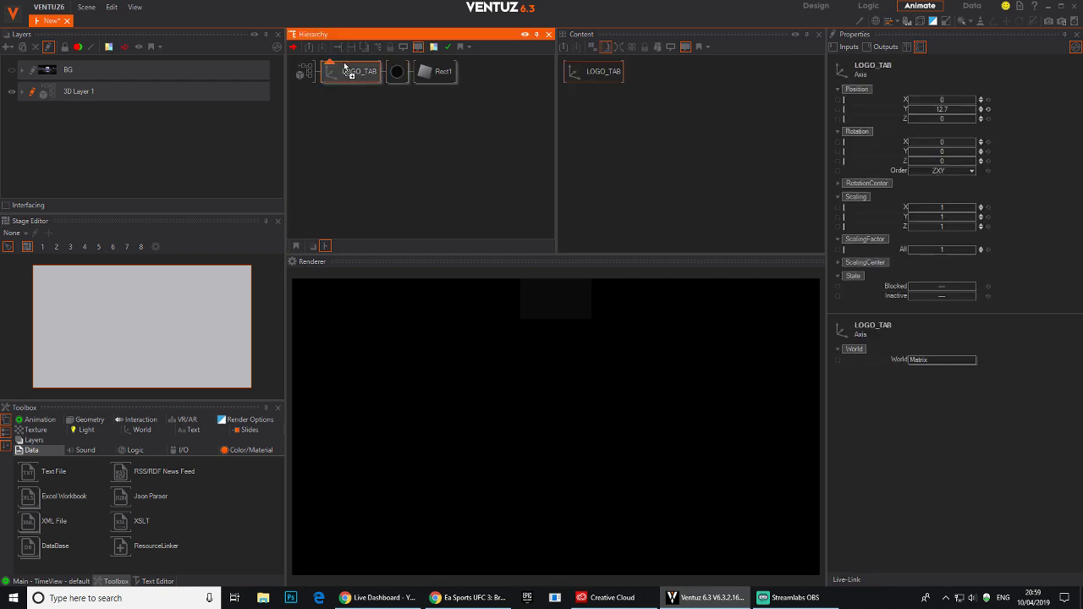
pyautogui.keyDown('ctrl'); pyautogui.moveTo(343, 63); pyautogui.dragTo(342, 62); pyautogui.keyUp('ctrl')
pyautogui.doubleClick(366, 73)
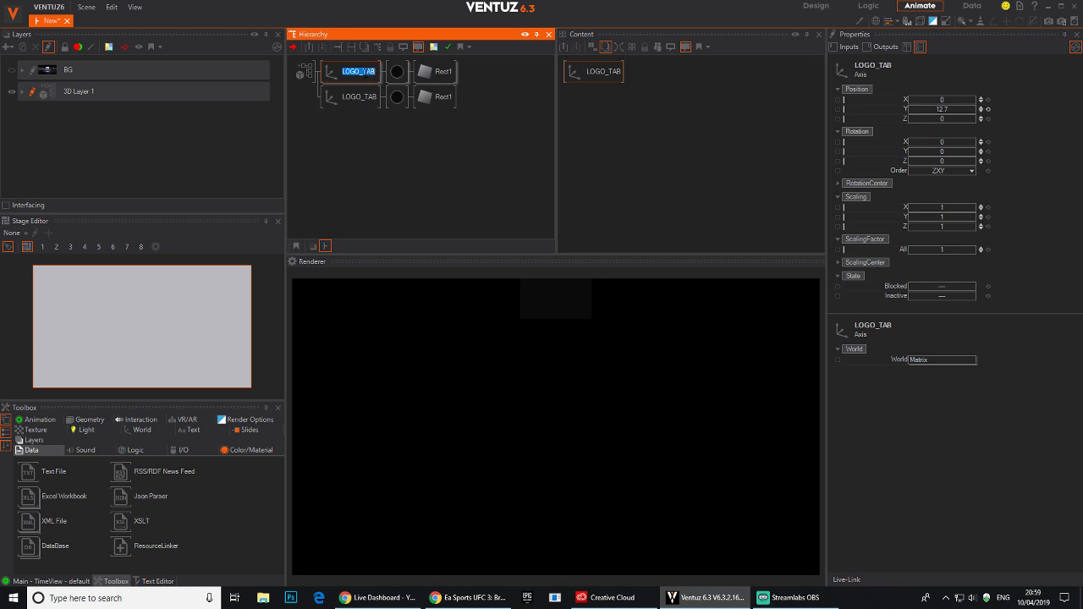
pyautogui.write('BACK_PLATE')
pyautogui.press('Return')
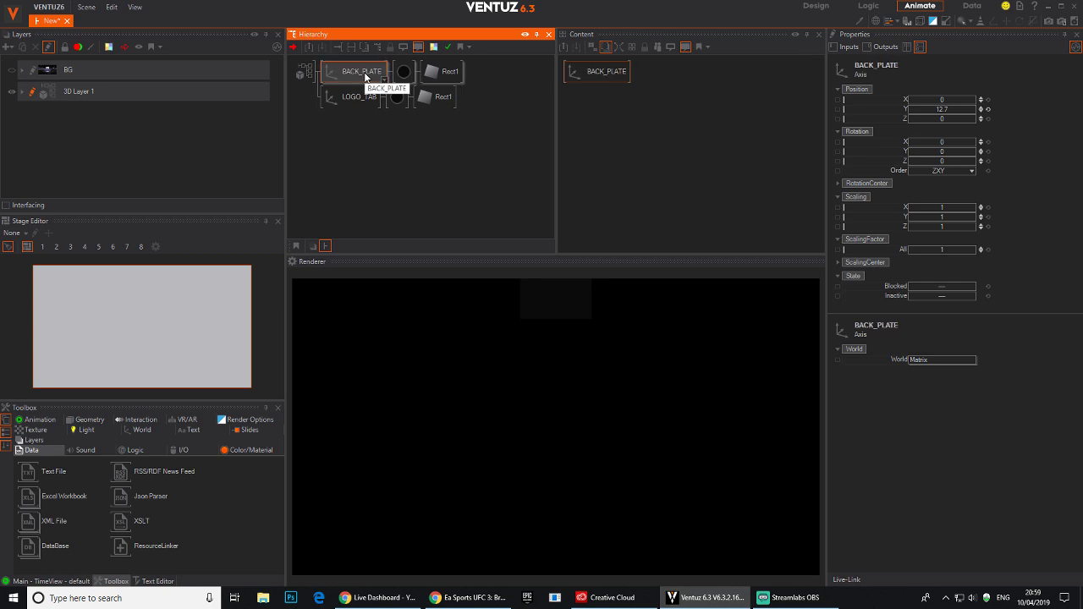
# Sample a dark grey of 63, 63, 64 as the base colour of the BACK_PLATE material.
pyautogui.click(407, 72)
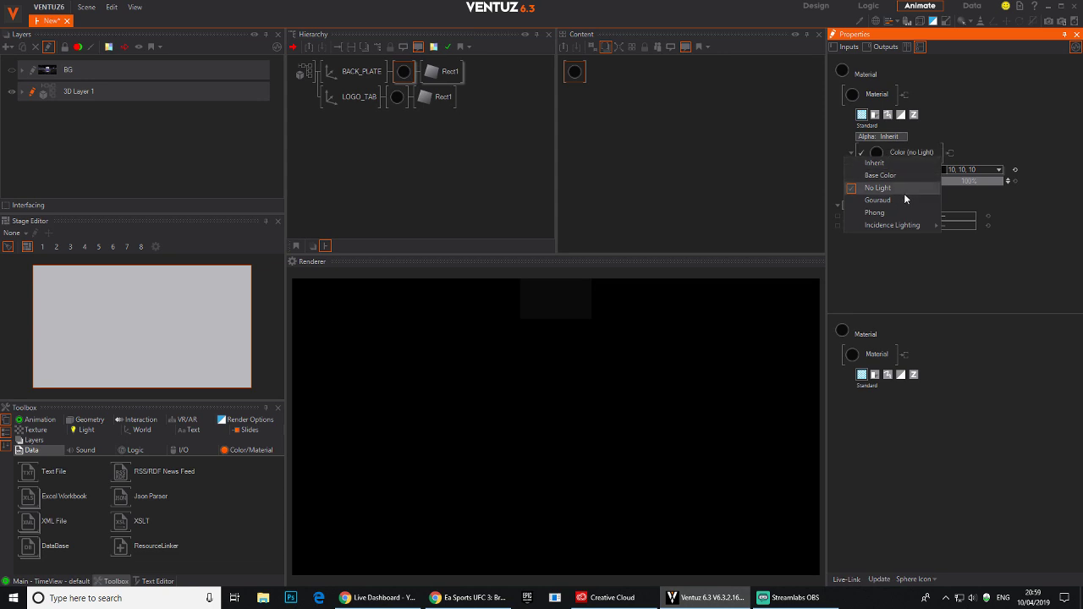
pyautogui.click(990, 132)
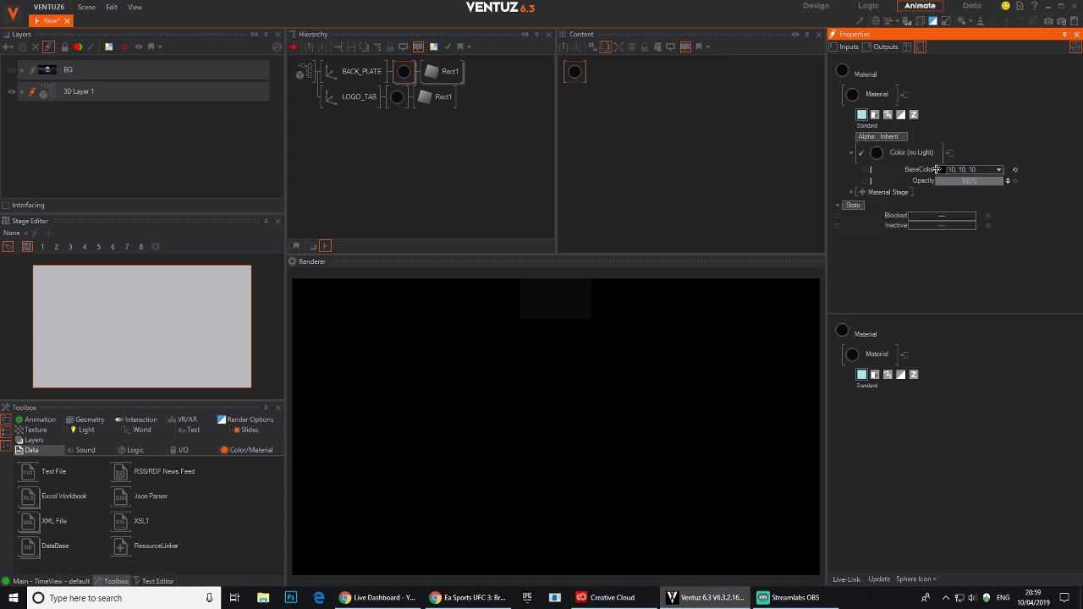
pyautogui.moveTo(941, 170); pyautogui.dragTo(573, 198)
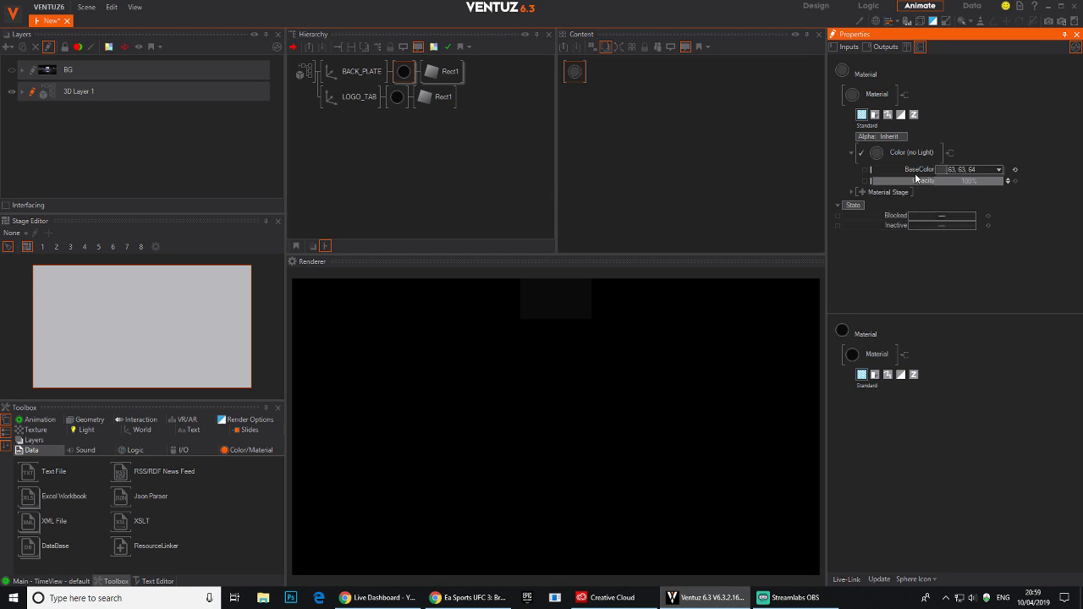
# Size the BACK_PLATE rectangle to 14 wide by 25.67 high.
pyautogui.click(442, 71)
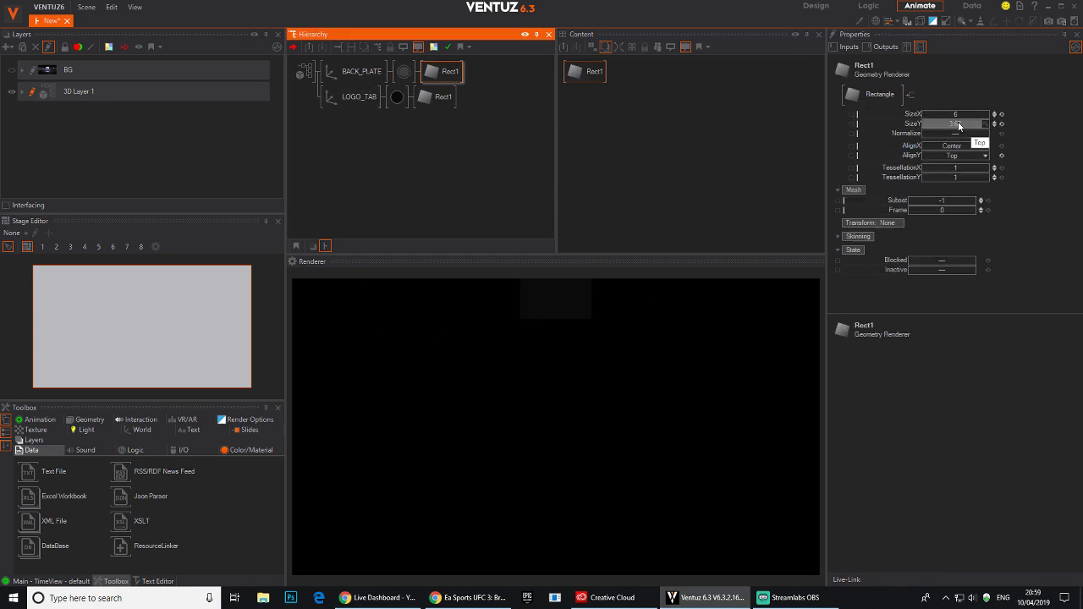
pyautogui.moveTo(974, 115); pyautogui.dragTo(985, 125)
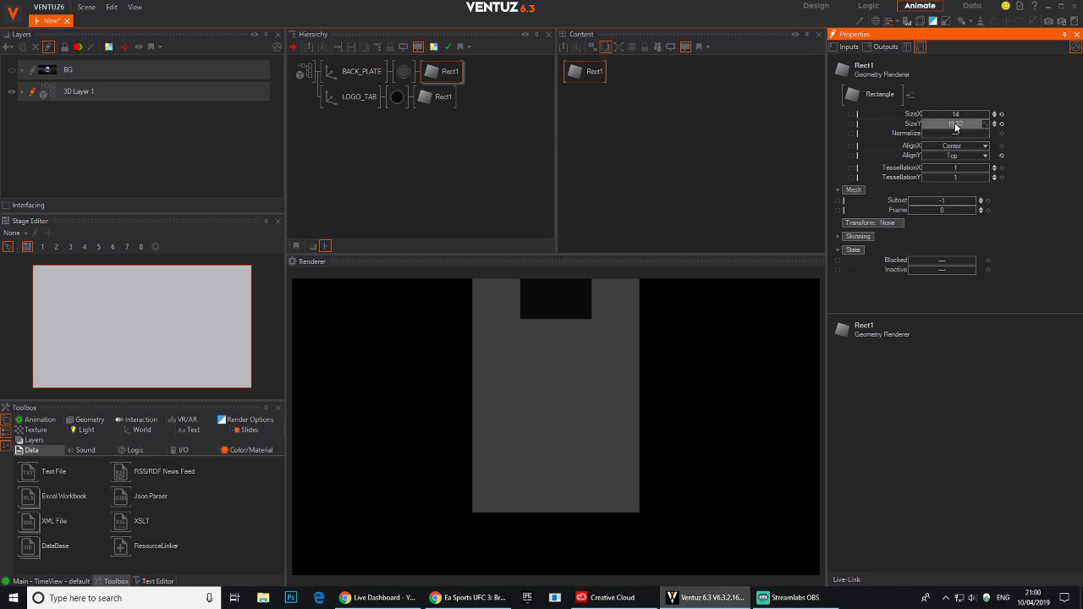
pyautogui.moveTo(959, 126); pyautogui.dragTo(974, 126)
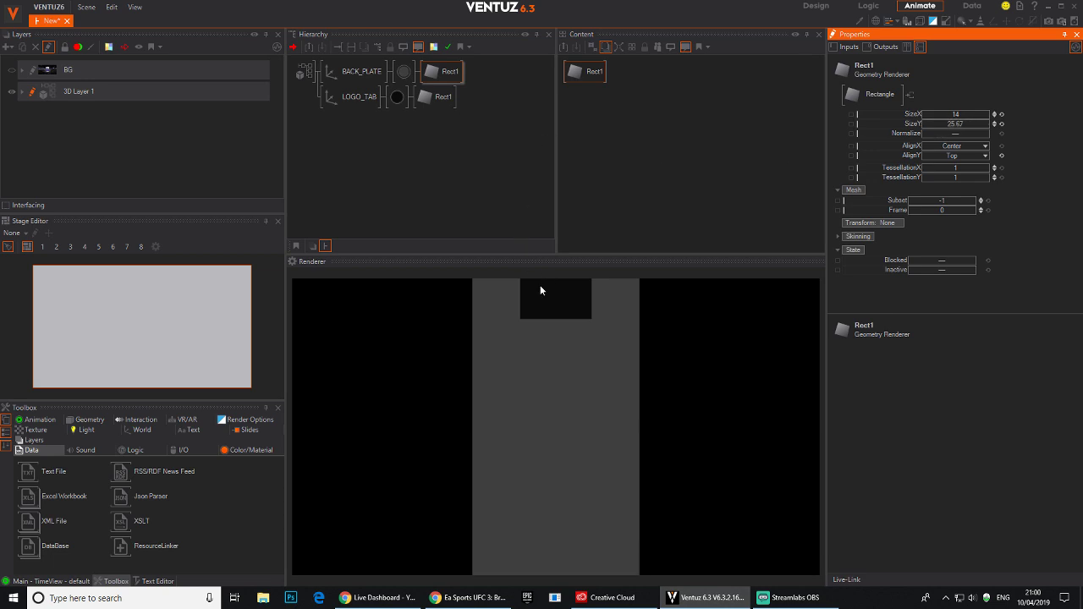
# Sample 23, 21, 27 as the LOGO_TAB material's base colour and widen the LOGO_TAB rectangle to 8.34.
pyautogui.click(397, 96)
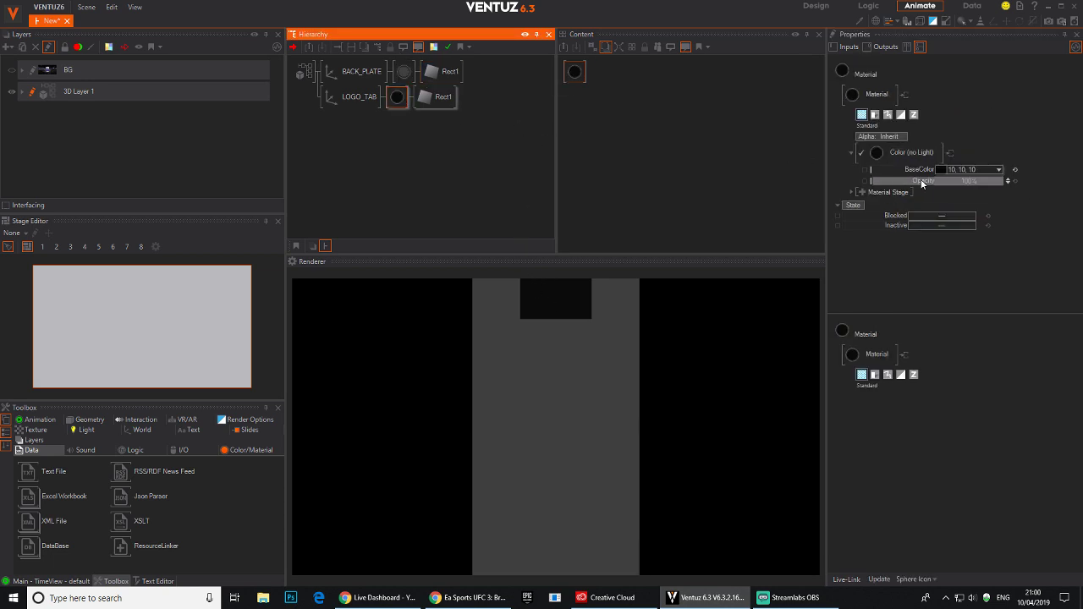
pyautogui.moveTo(940, 169)
pyautogui.mouseDown()
pyautogui.moveTo(952, 166)
pyautogui.moveTo(941, 169)
pyautogui.mouseUp()
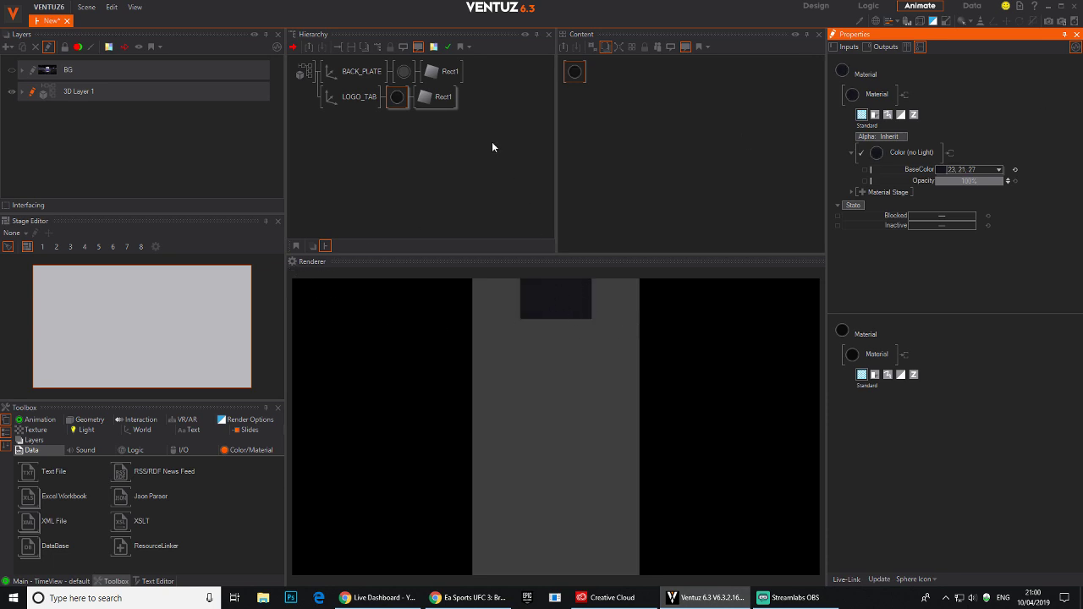
pyautogui.click(436, 96)
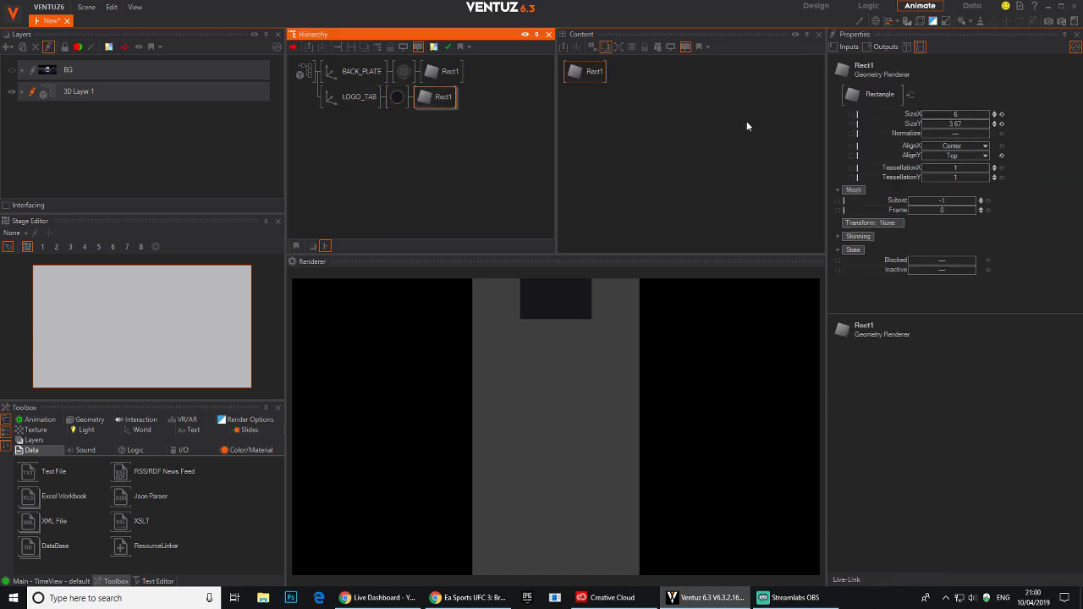
pyautogui.click(974, 113)
pyautogui.moveTo(973, 113); pyautogui.dragTo(1007, 123)
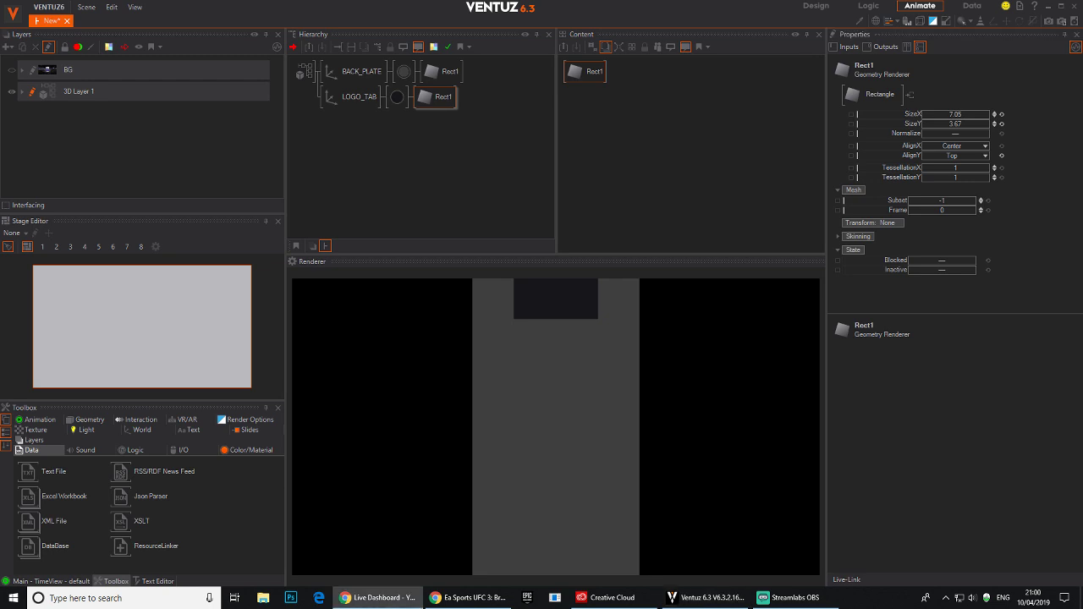
pyautogui.moveTo(956, 114); pyautogui.dragTo(982, 115)
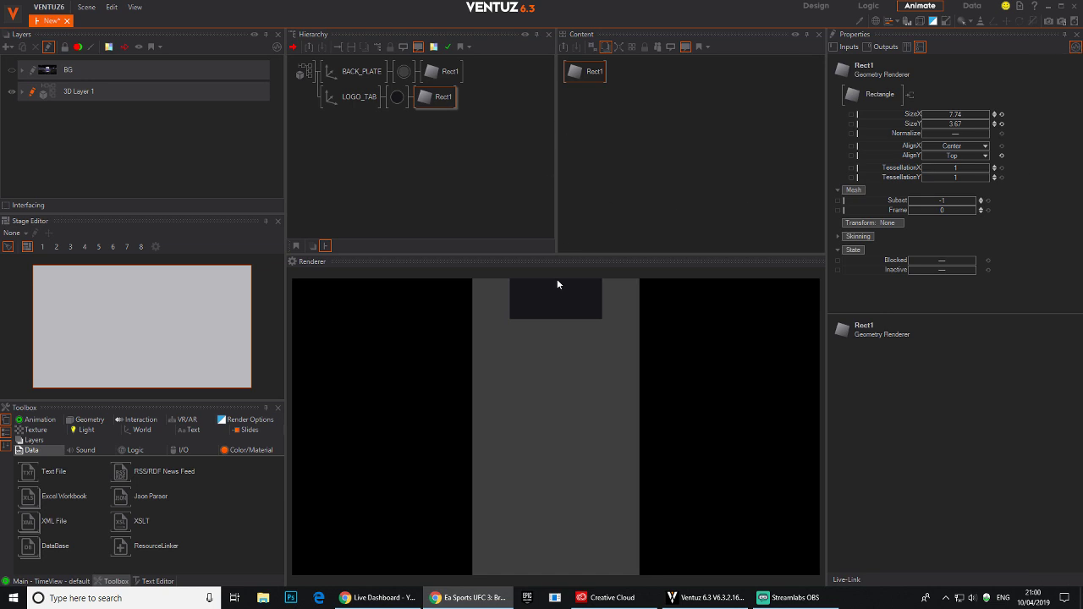
pyautogui.click(425, 96)
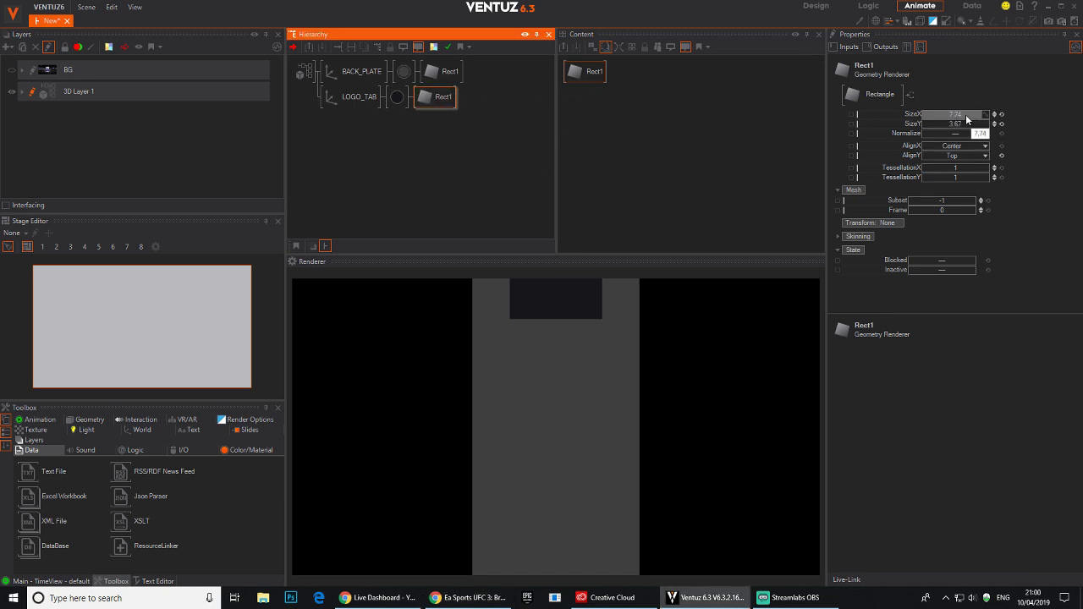
pyautogui.moveTo(968, 116)
pyautogui.mouseDown()
pyautogui.moveTo(952, 115)
pyautogui.moveTo(991, 116)
pyautogui.moveTo(976, 116)
pyautogui.mouseUp()
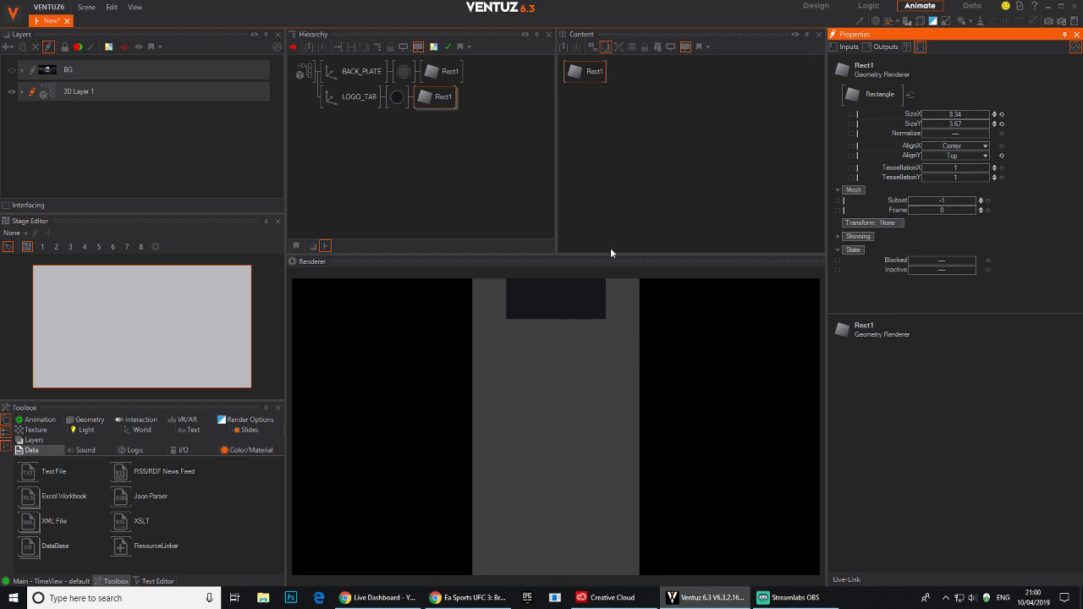
# Add a new Axis node as a separate branch below LOGO_TAB in the 3D layer's hierarchy.
pyautogui.click(363, 165)
pyautogui.click(362, 97)
pyautogui.click(361, 76)
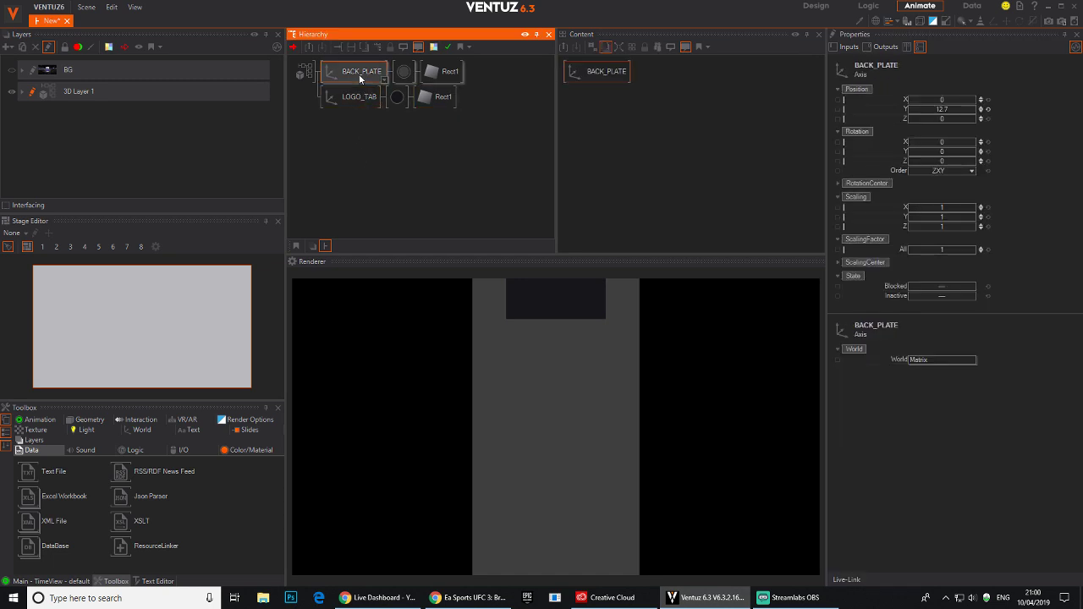
pyautogui.click(359, 93)
pyautogui.doubleClick(373, 139)
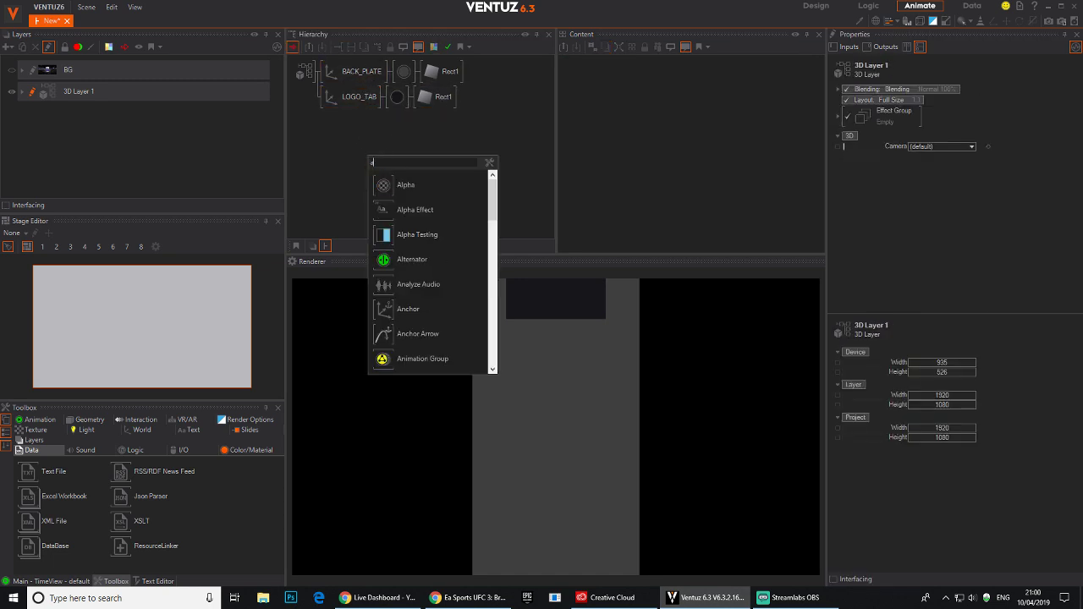
pyautogui.write('ax')
pyautogui.click(376, 188)
# Attach a 2D Text node to the new unnamed axis below LOGO_TAB.
pyautogui.doubleClick(371, 145)
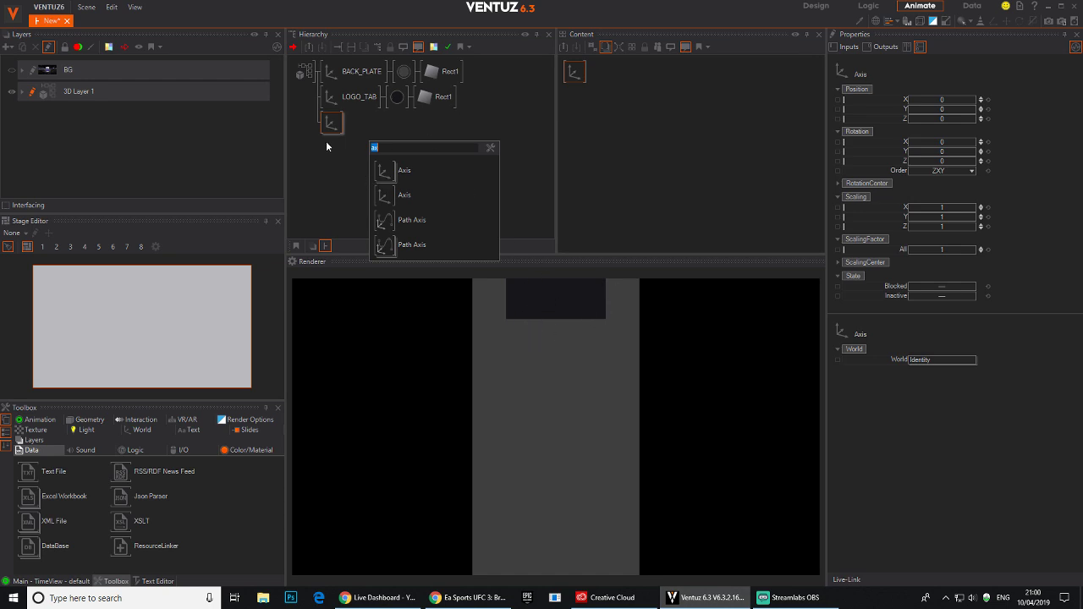
pyautogui.write('te')
pyautogui.moveTo(384, 225); pyautogui.dragTo(338, 117)
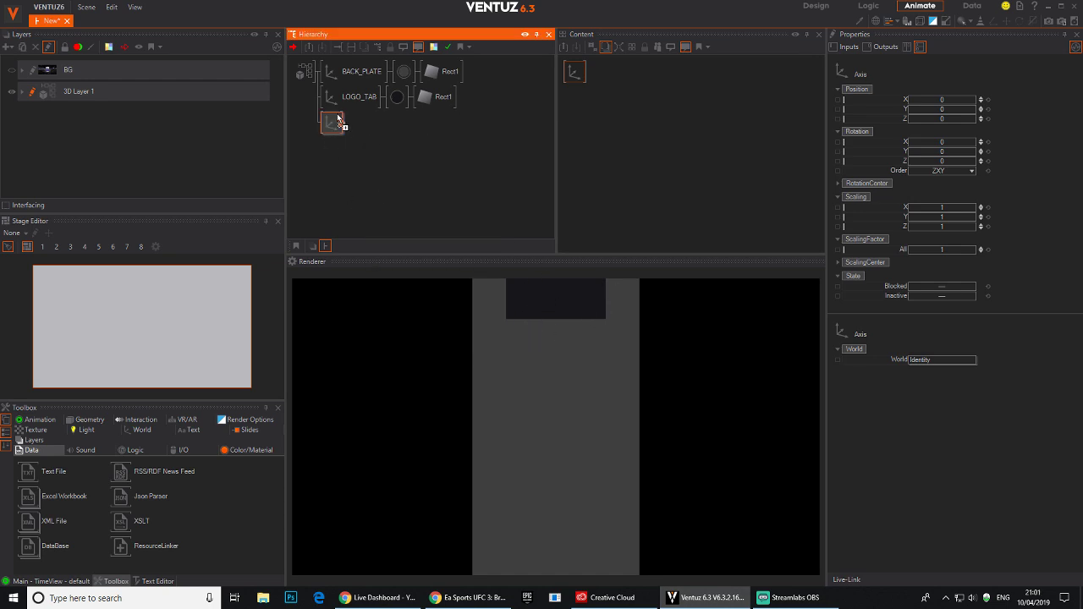
pyautogui.click(352, 130)
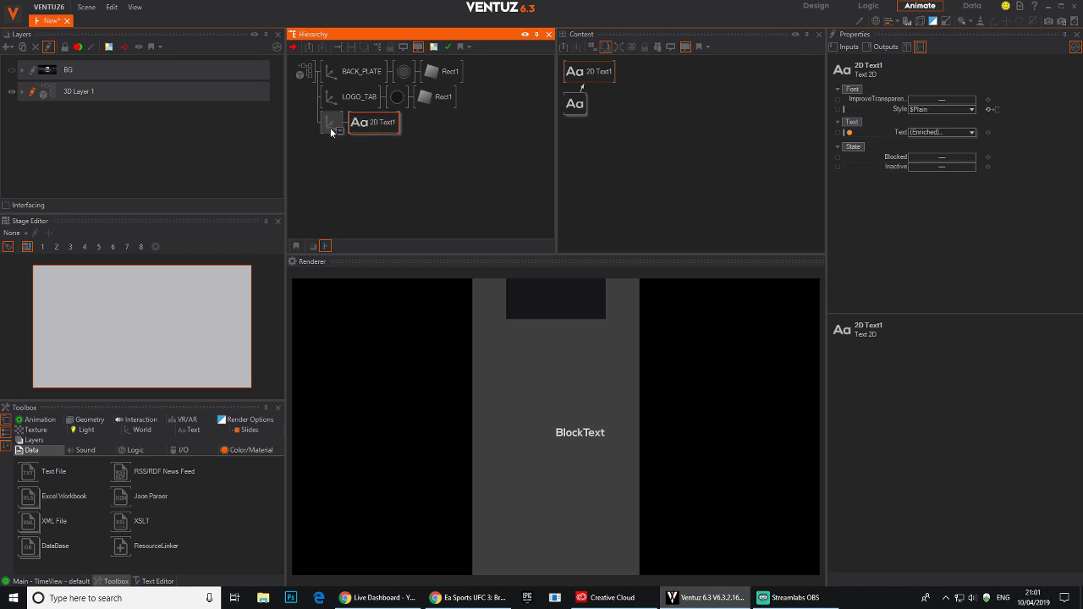
# Set both the text alignment and the line alignment of the 2D text's Block Text node to Center.
pyautogui.moveTo(575, 103); pyautogui.dragTo(593, 122)
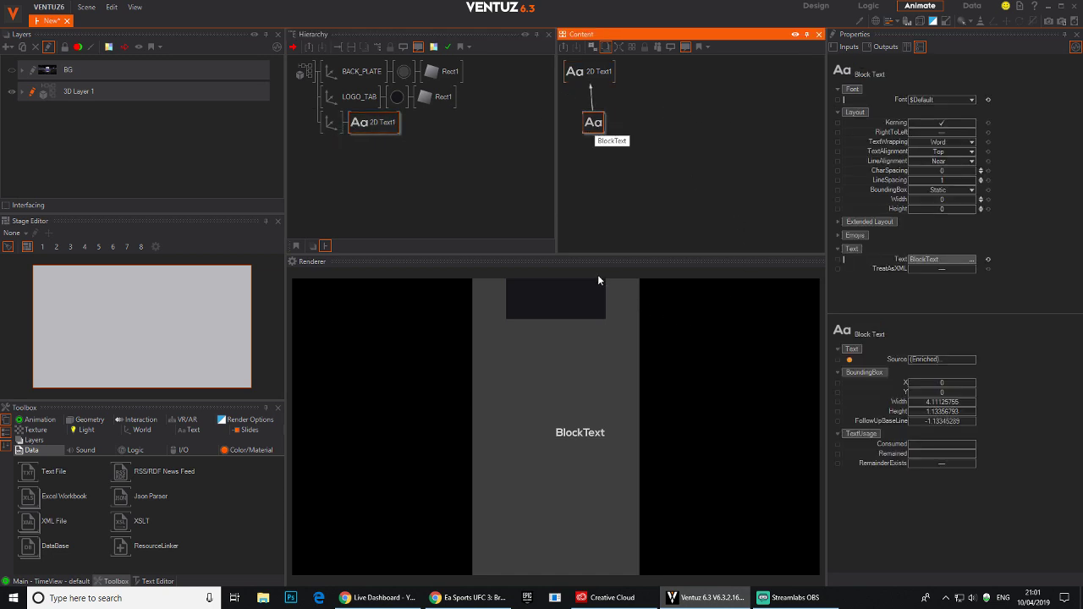
pyautogui.click(951, 152)
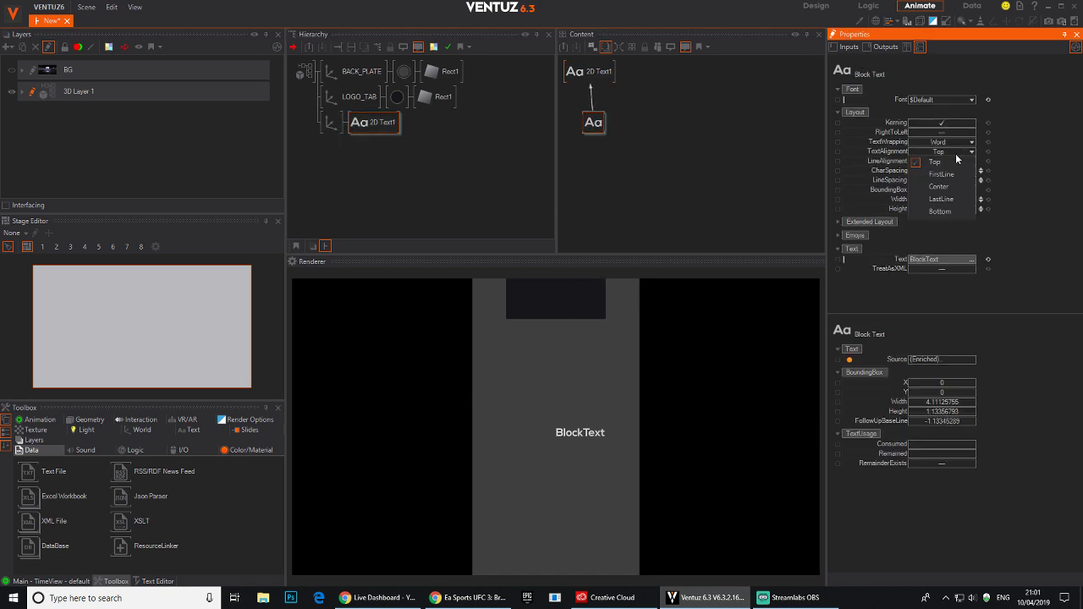
pyautogui.click(942, 187)
pyautogui.click(962, 163)
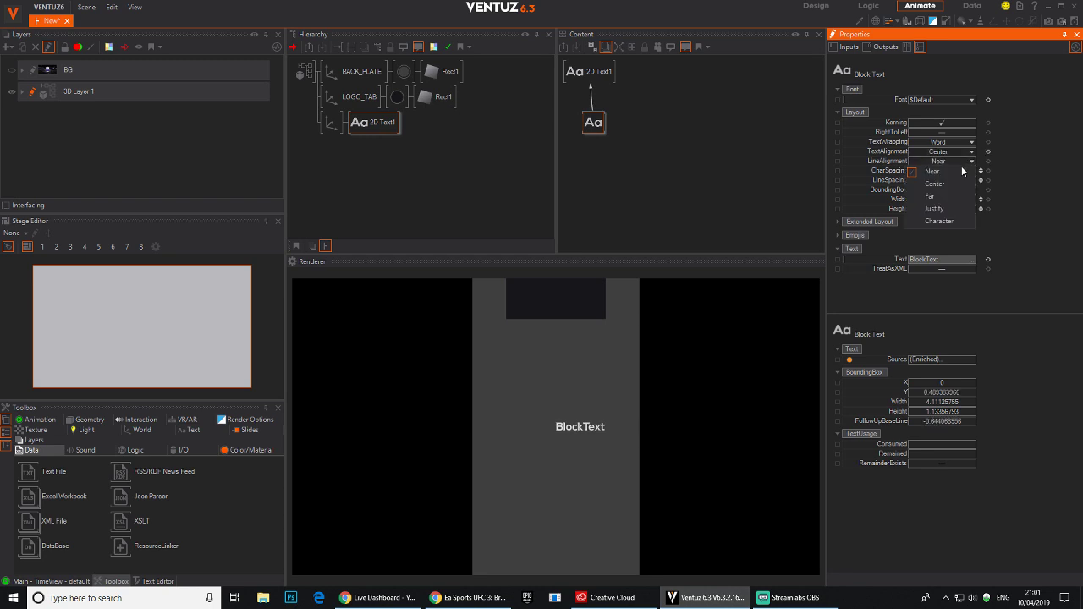
pyautogui.click(945, 184)
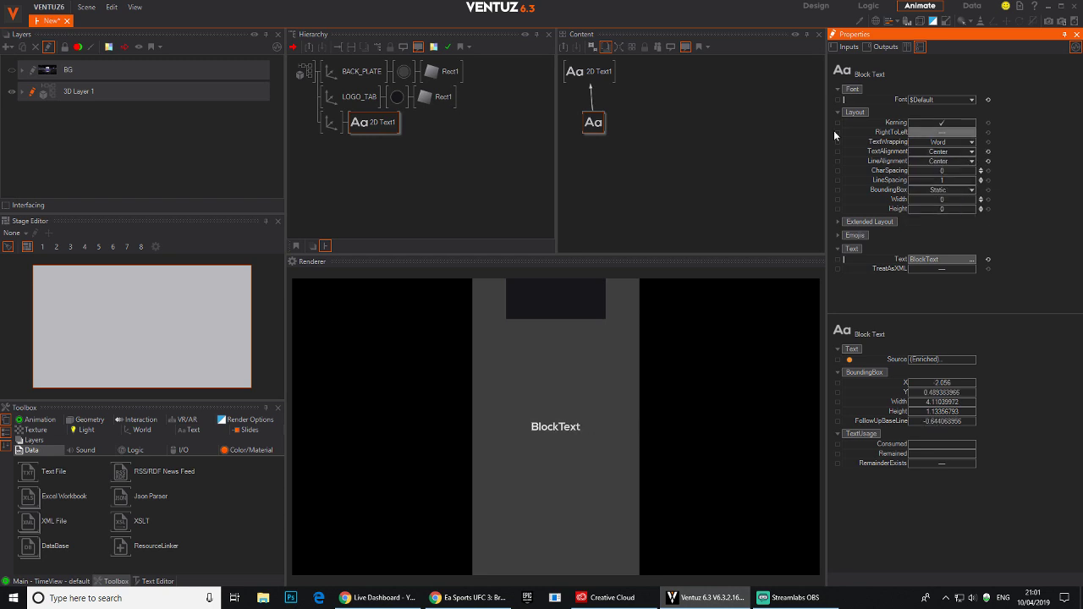
# Change the Block Text node's text to UFC.
pyautogui.click(594, 124)
pyautogui.click(942, 260)
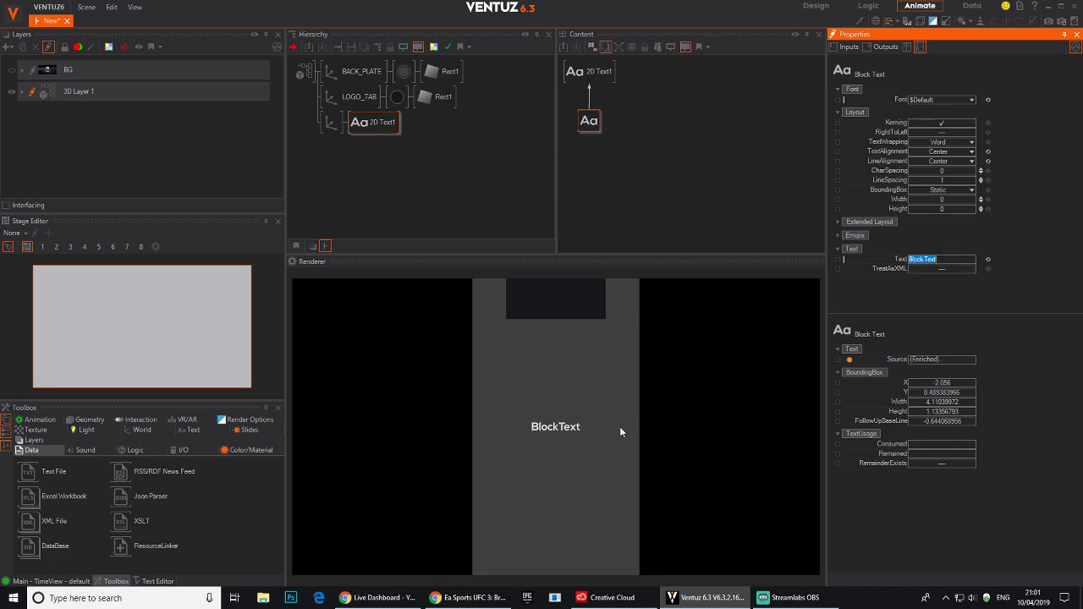
pyautogui.write('UFC')
pyautogui.press('Return')
# Set the text axis's Y position to 10.7 and its overall scaling factor to 2.27.
pyautogui.click(332, 122)
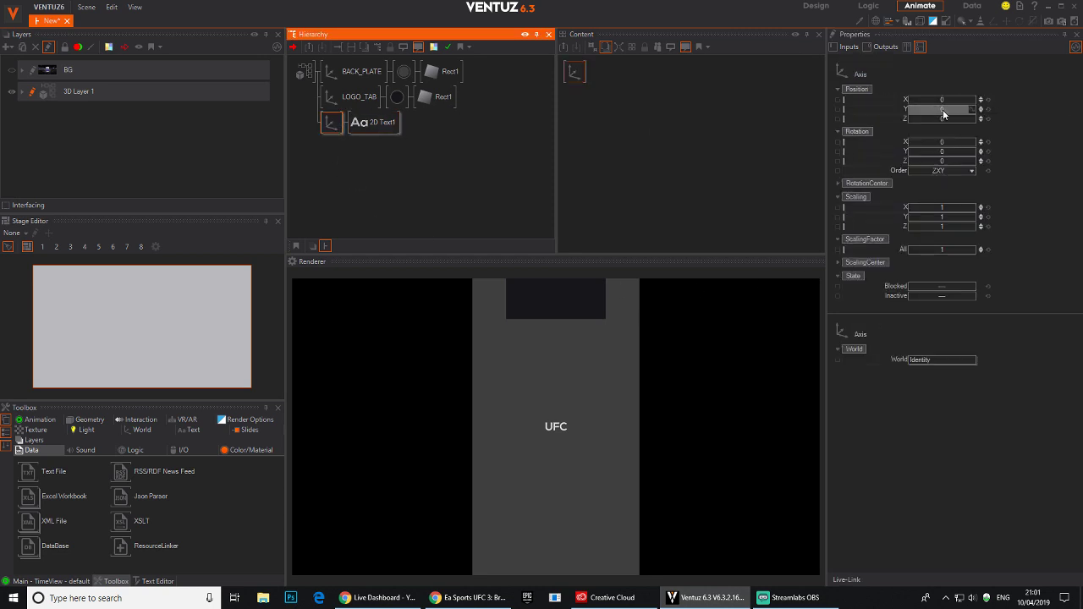
pyautogui.moveTo(945, 114)
pyautogui.mouseDown()
pyautogui.moveTo(975, 108)
pyautogui.moveTo(965, 108)
pyautogui.mouseUp()
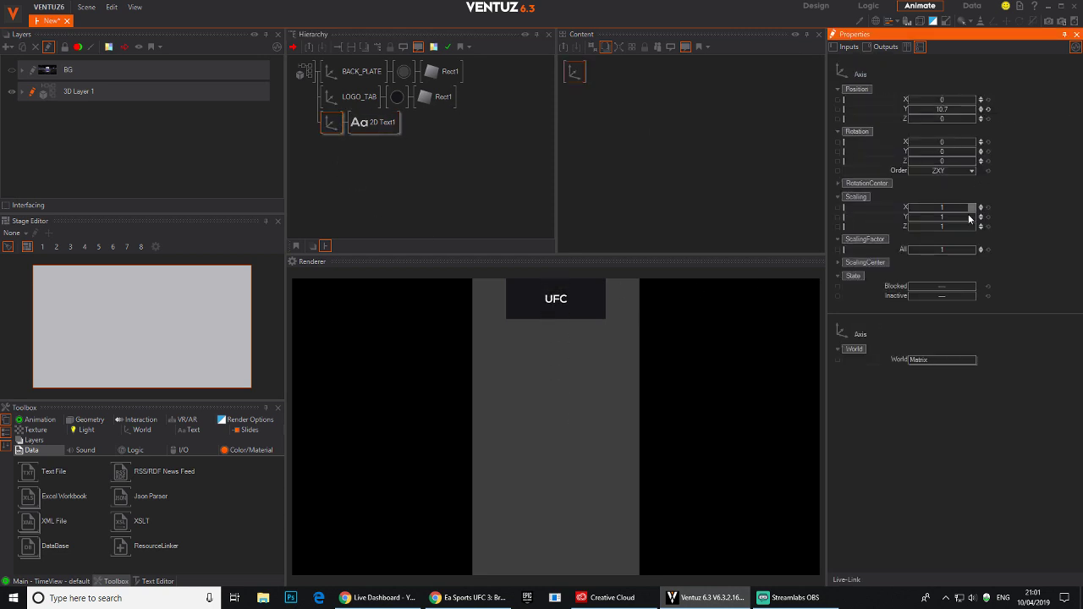
pyautogui.moveTo(942, 249); pyautogui.dragTo(970, 249)
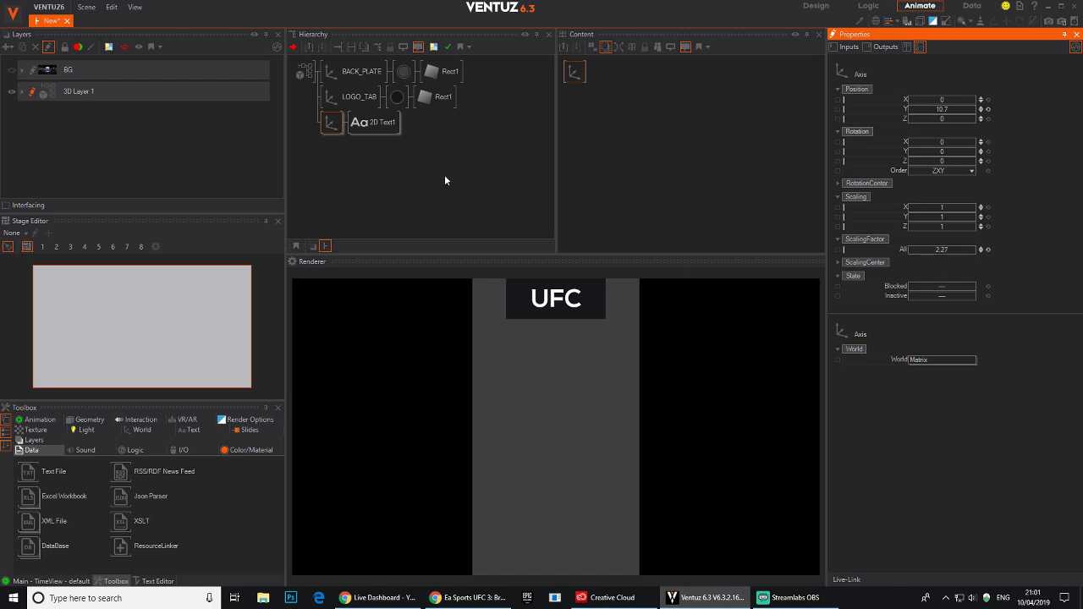
# Open the typeface selection for the font of the UFC text's Block Text node.
pyautogui.click(377, 127)
pyautogui.click(588, 124)
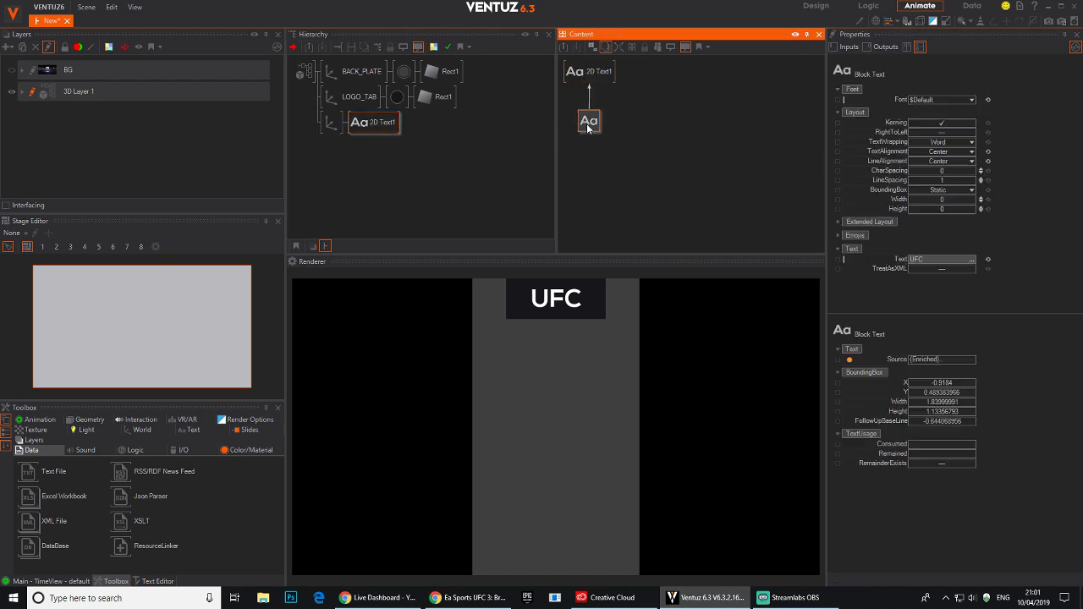
pyautogui.click(971, 100)
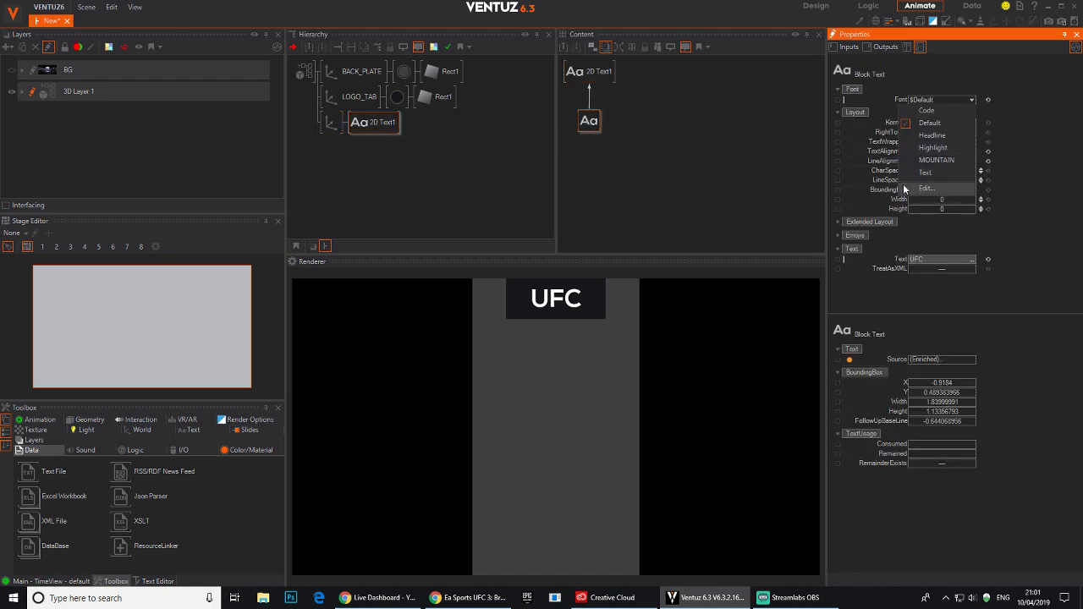
pyautogui.click(601, 125)
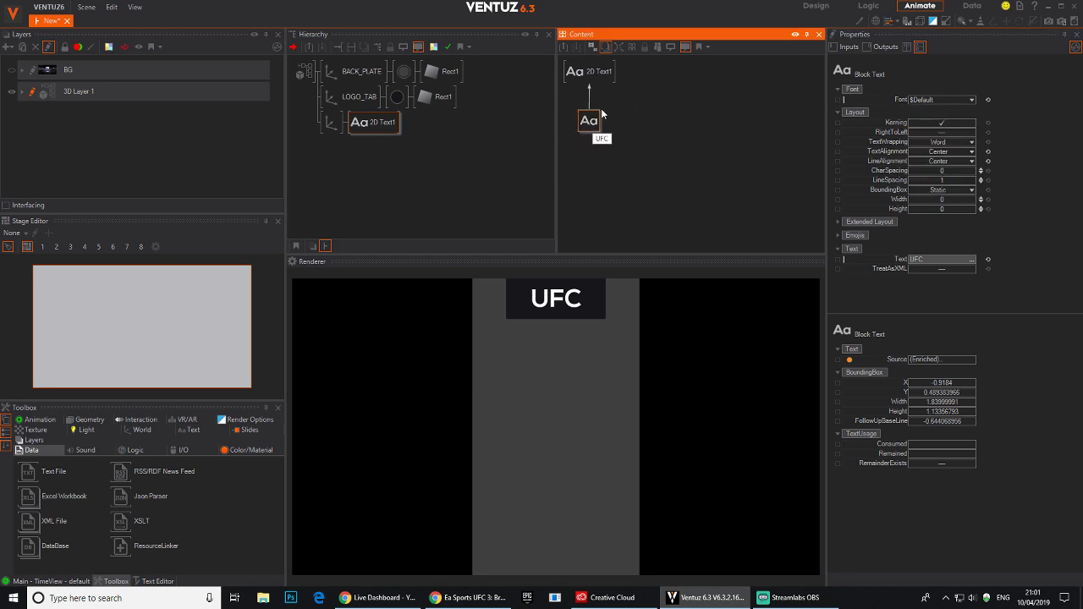
pyautogui.click(973, 102)
pyautogui.click(936, 187)
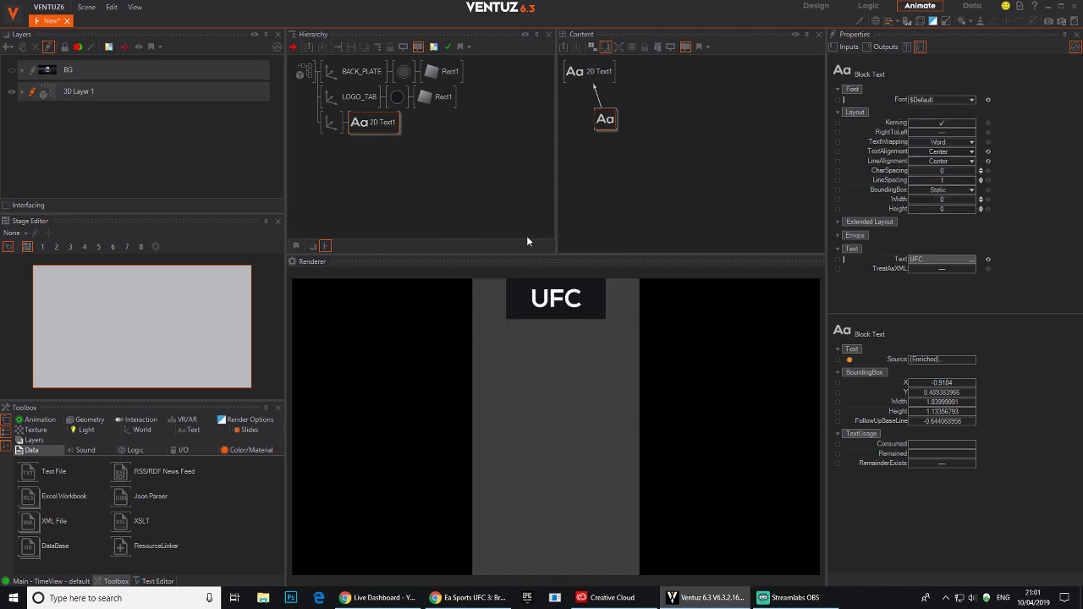
pyautogui.moveTo(230, 143); pyautogui.dragTo(506, 107)
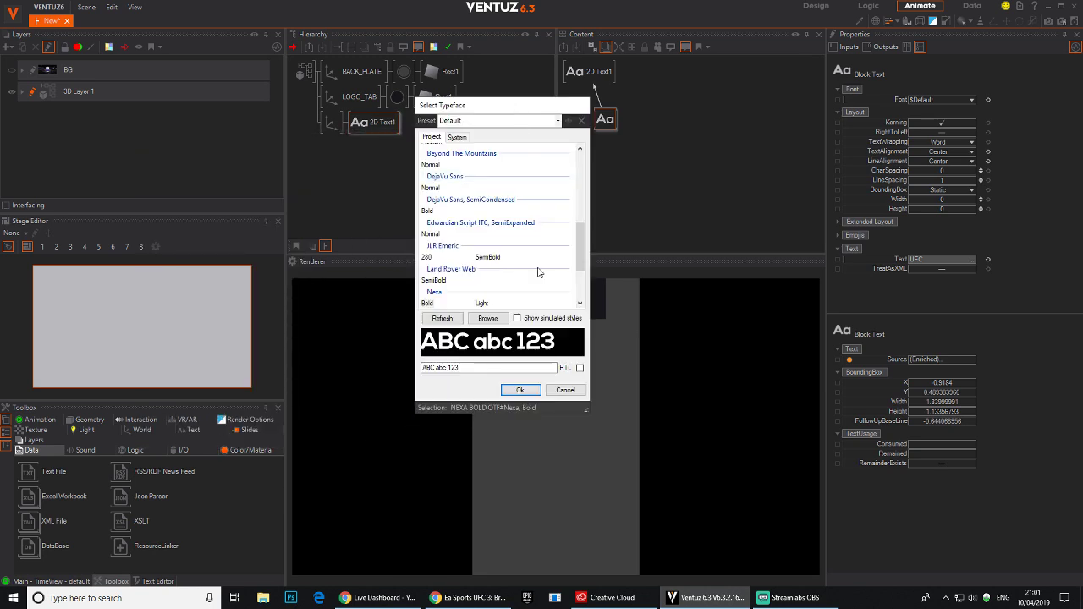
pyautogui.click(457, 138)
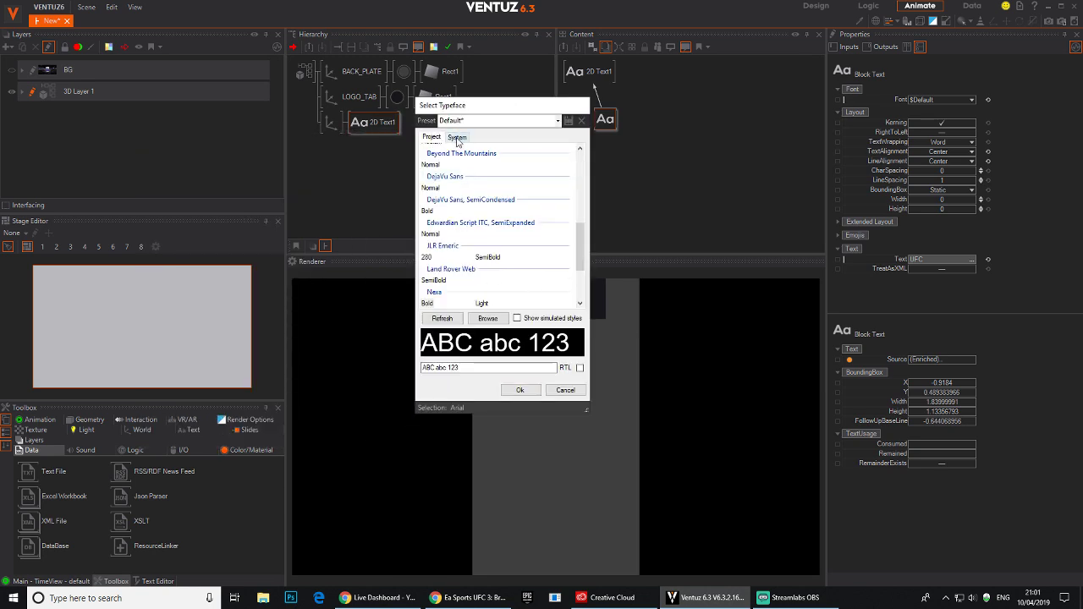
# Browse for font files and copy American Captain.ttf from the-fontry_american-captain.zip into the project's Fonts folder.
pyautogui.click(482, 321)
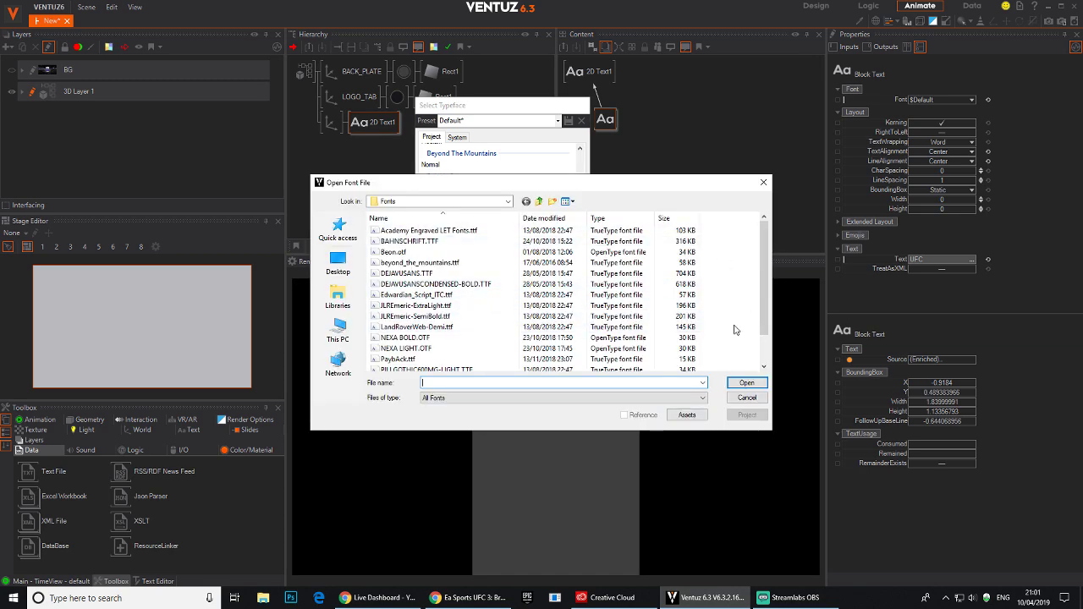
pyautogui.scroll(-1, 770, 246)
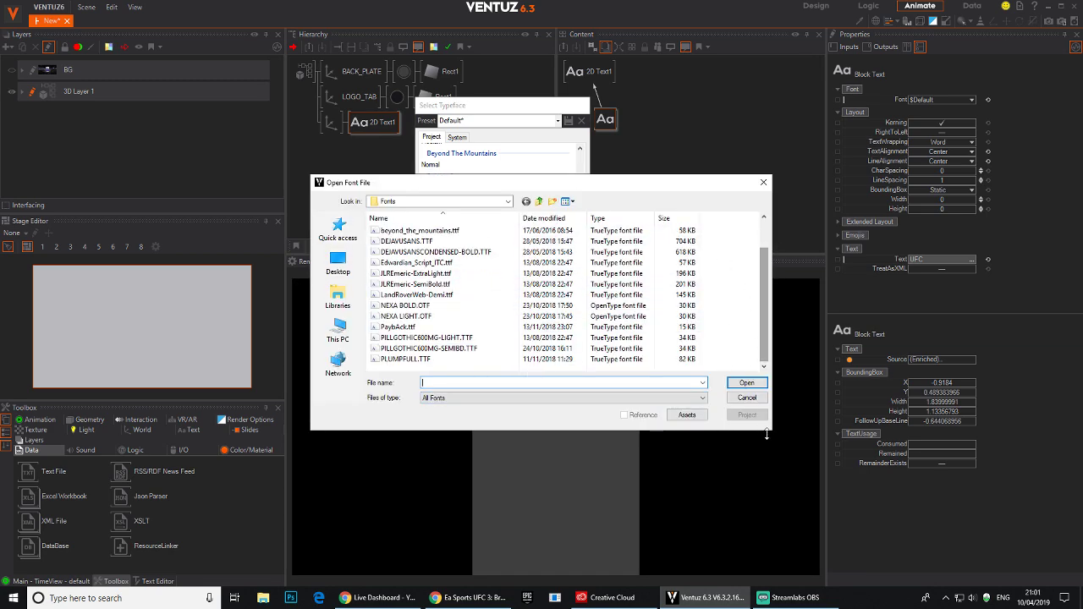
pyautogui.moveTo(769, 429); pyautogui.dragTo(864, 480)
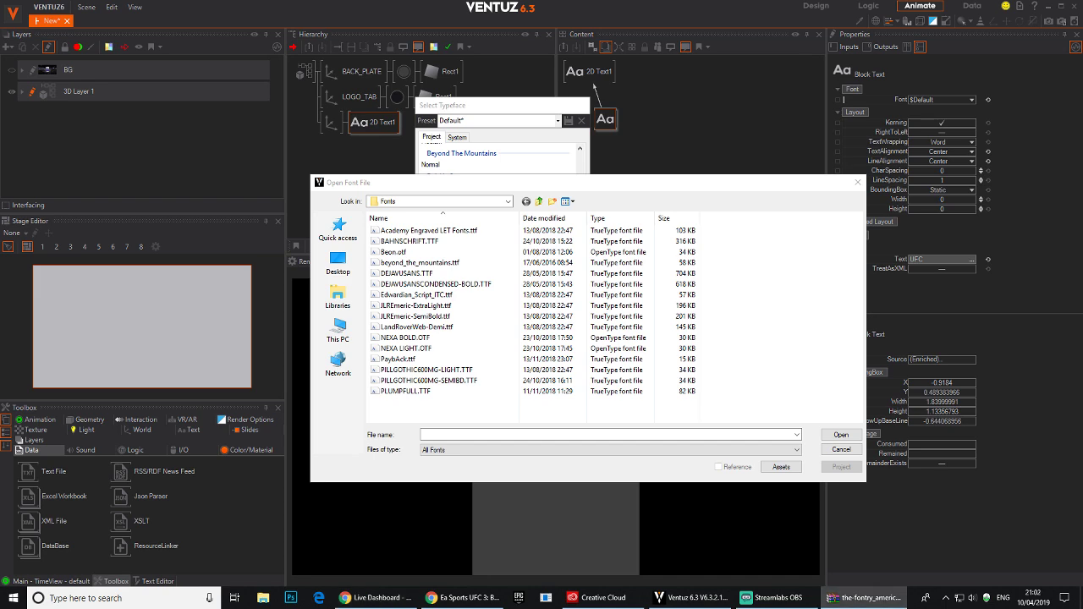
pyautogui.moveTo(0, 51); pyautogui.dragTo(609, 37)
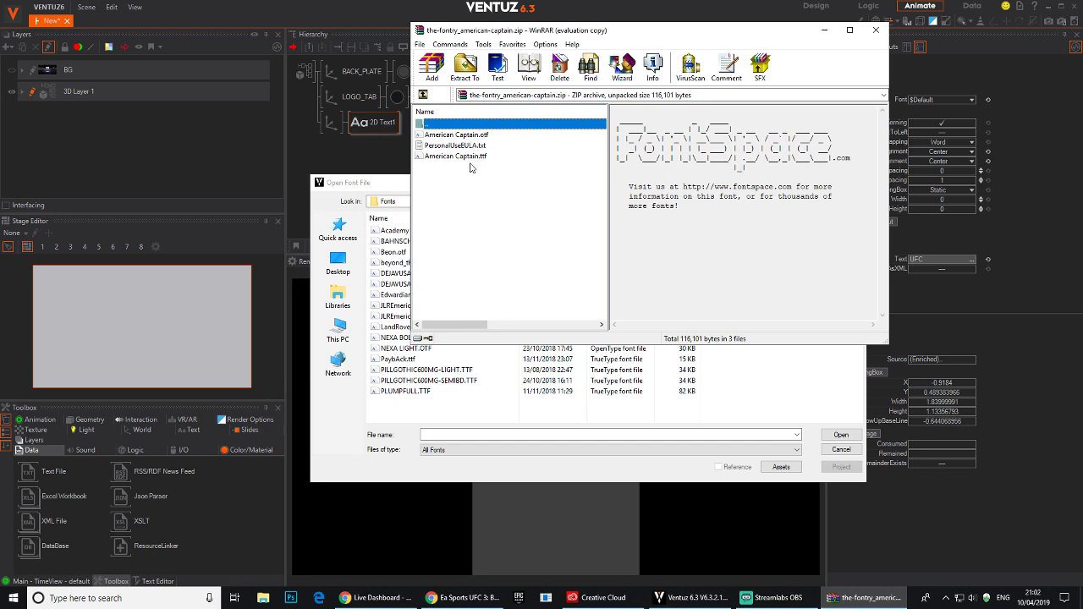
pyautogui.moveTo(447, 159); pyautogui.dragTo(424, 414)
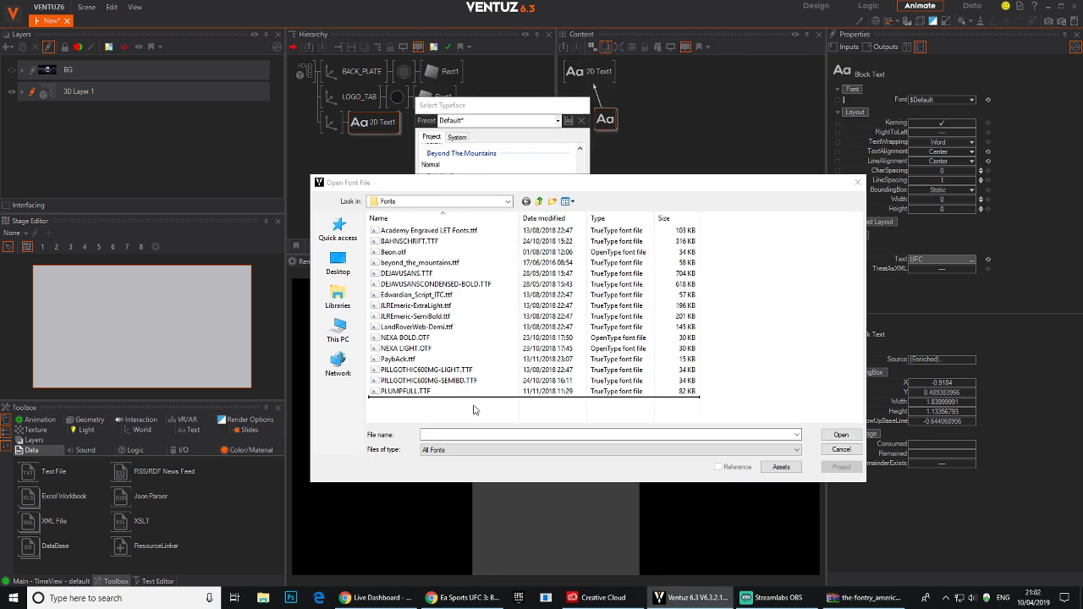
pyautogui.click(841, 435)
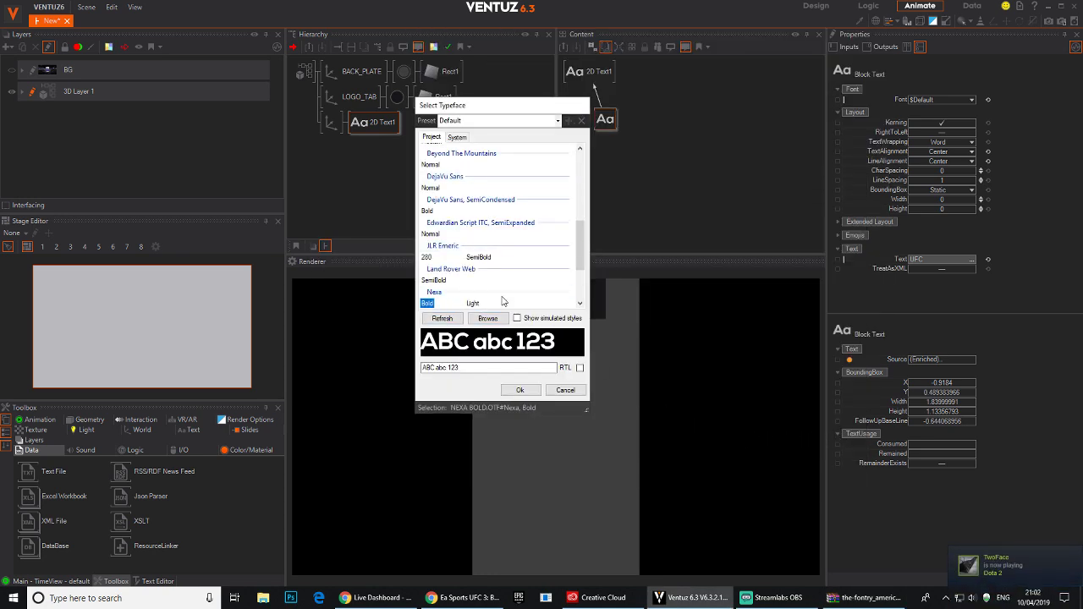
# Try to apply the American Captain Normal typeface to the Block Text node.
pyautogui.moveTo(576, 258); pyautogui.dragTo(576, 189)
pyautogui.click(430, 182)
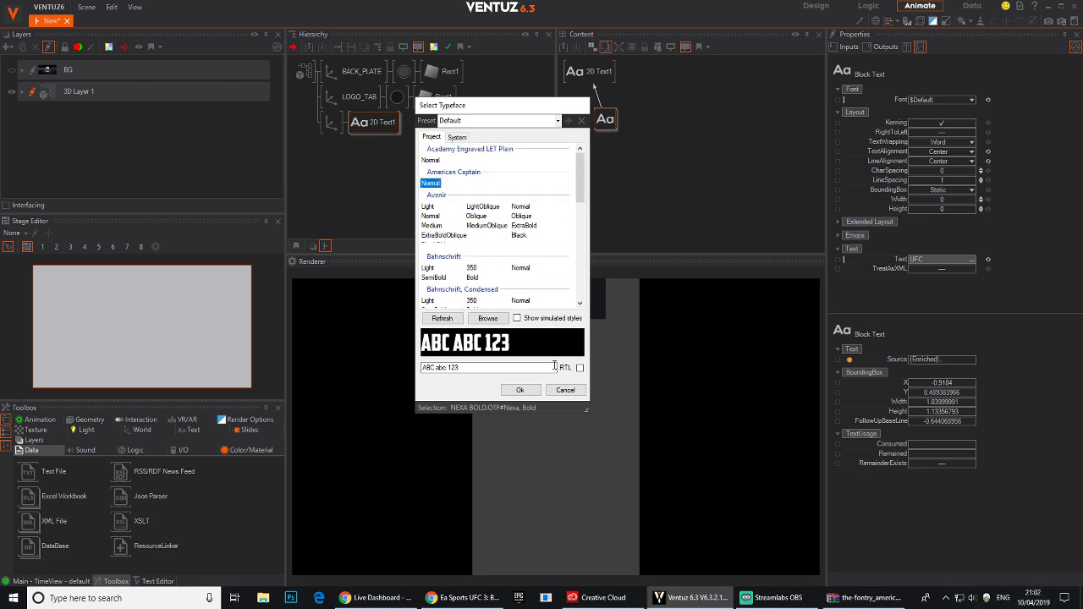
pyautogui.click(520, 390)
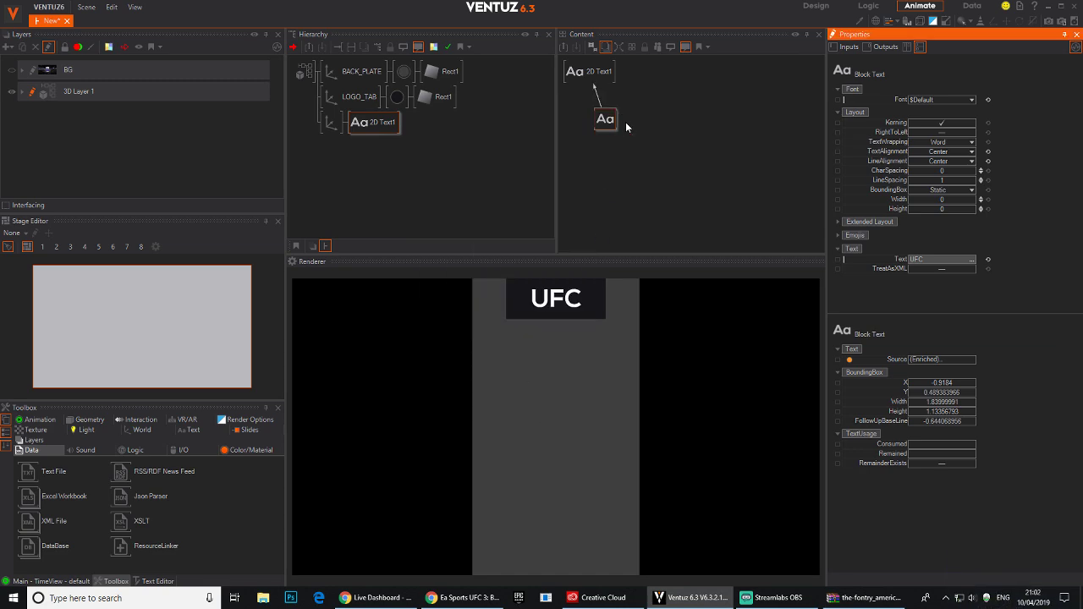
# Set the Block Text node's font to American Captain Normal without saving the change to the Default preset.
pyautogui.click(972, 99)
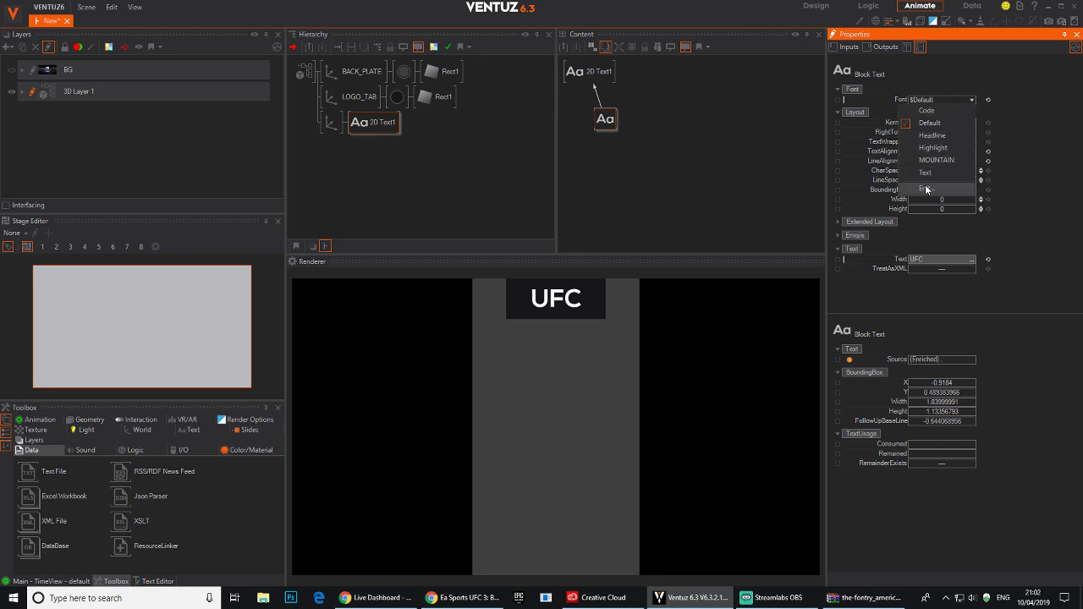
pyautogui.click(925, 188)
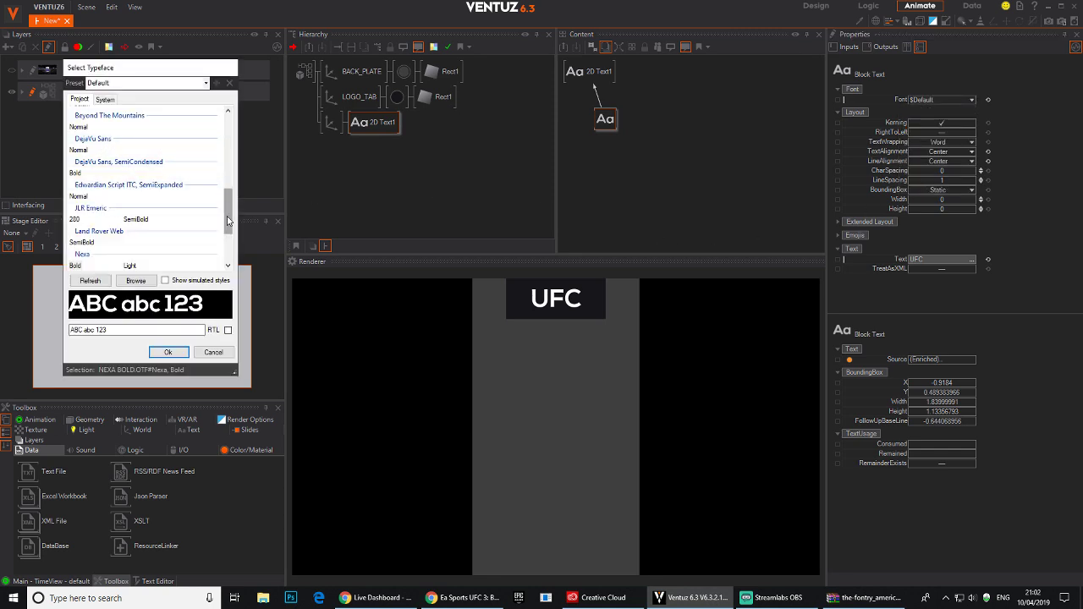
pyautogui.scroll(5, 153, 165)
pyautogui.click(84, 145)
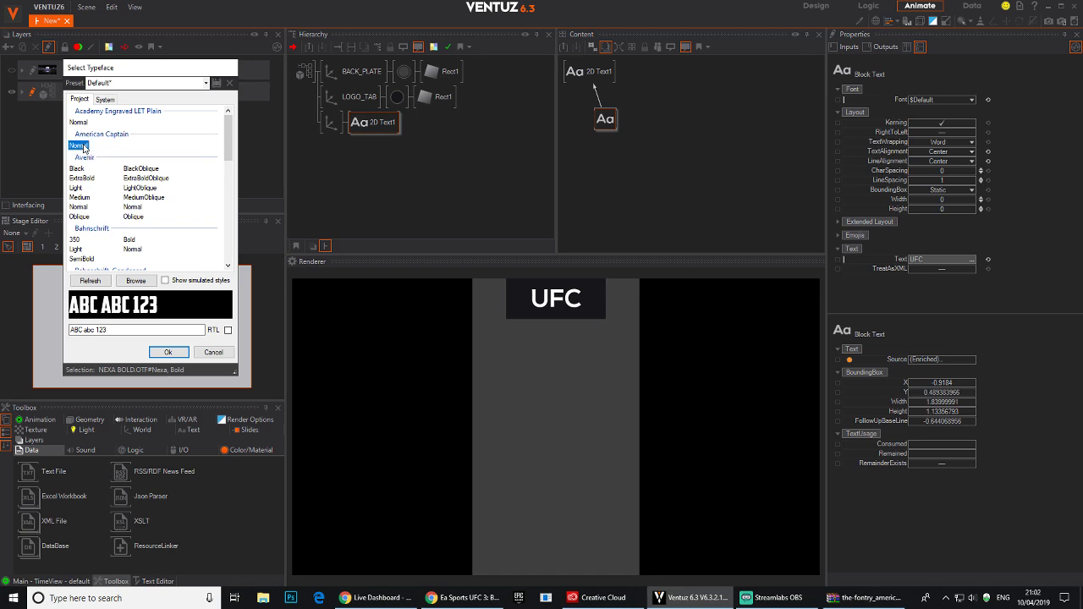
pyautogui.click(169, 352)
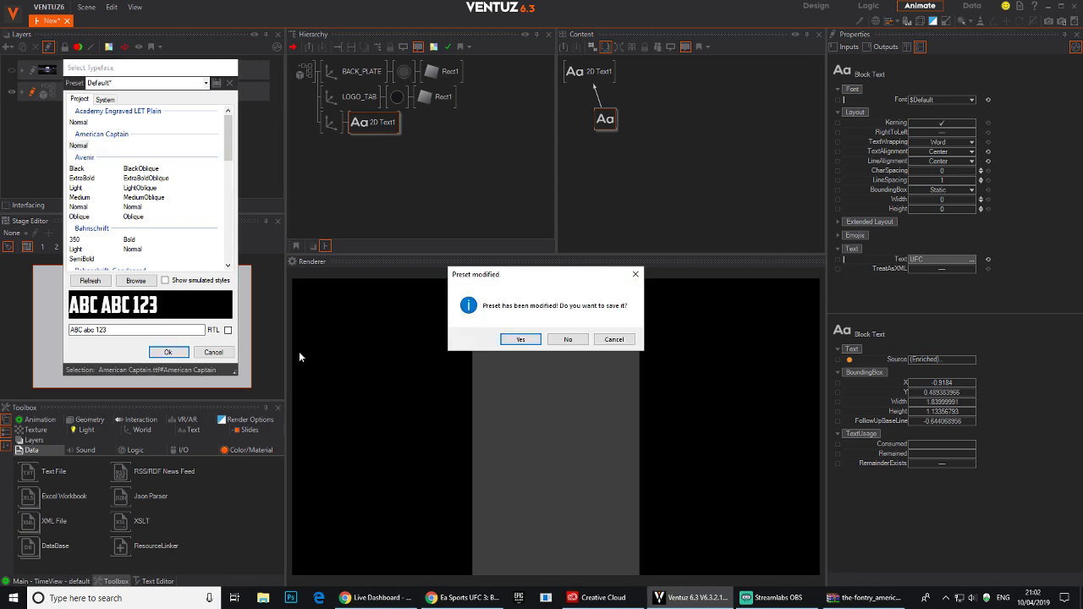
pyautogui.click(568, 339)
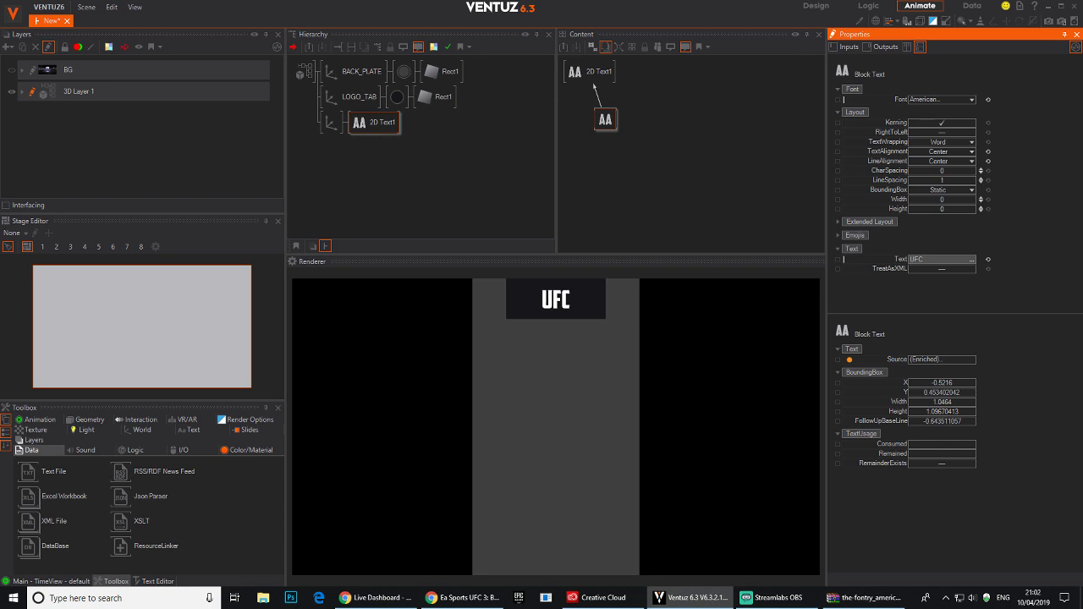
# Set the character spacing of the UFC Block Text node to 1.22.
pyautogui.hotkey('alt', 'Tab')
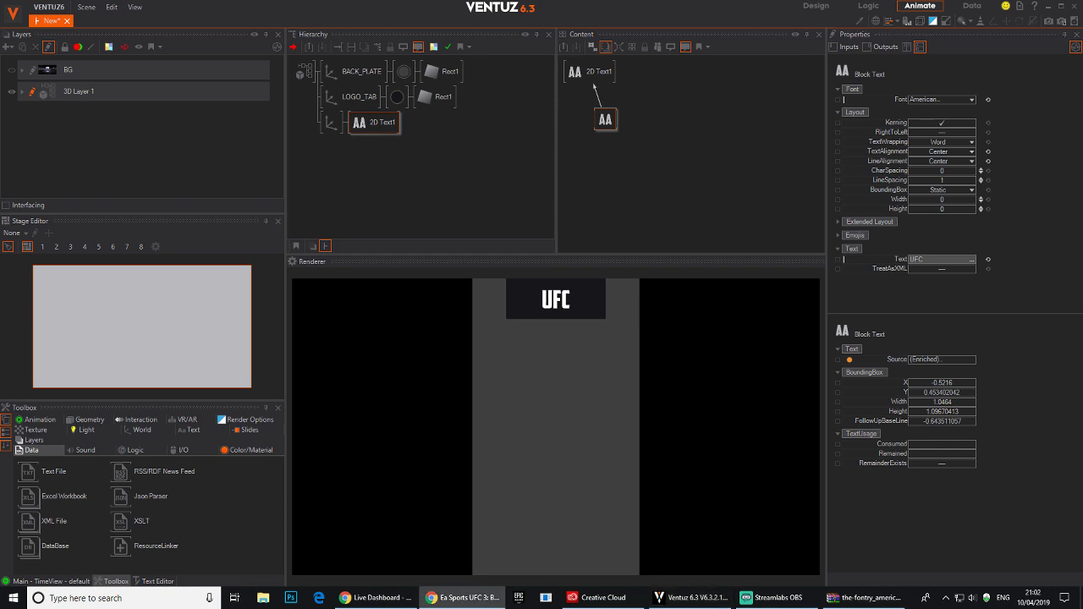
pyautogui.hotkey('alt', 'Tab')
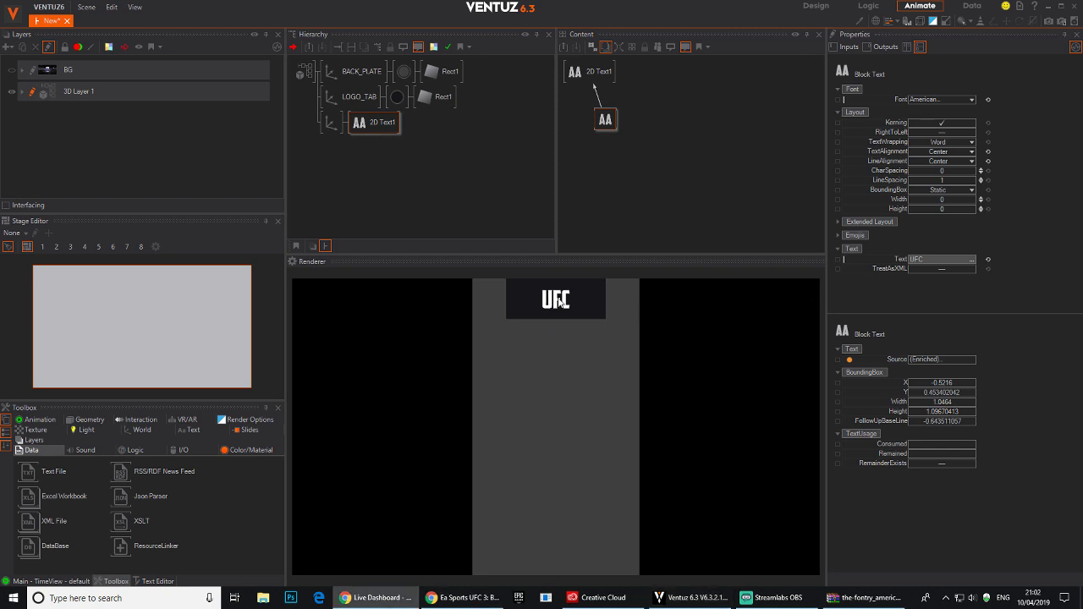
pyautogui.moveTo(605, 120); pyautogui.dragTo(602, 120)
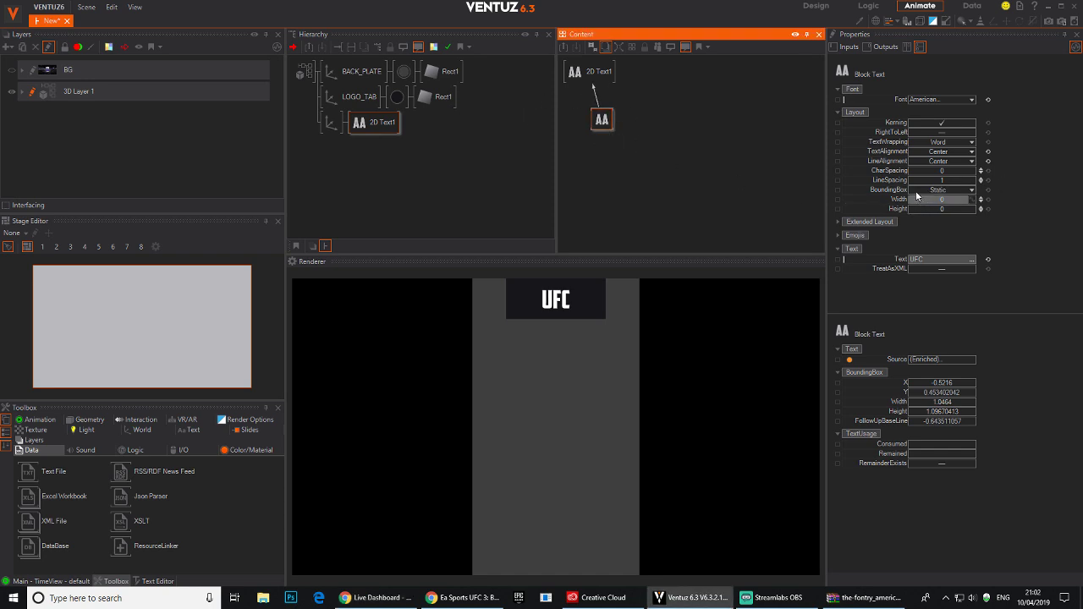
pyautogui.moveTo(972, 171); pyautogui.dragTo(951, 212)
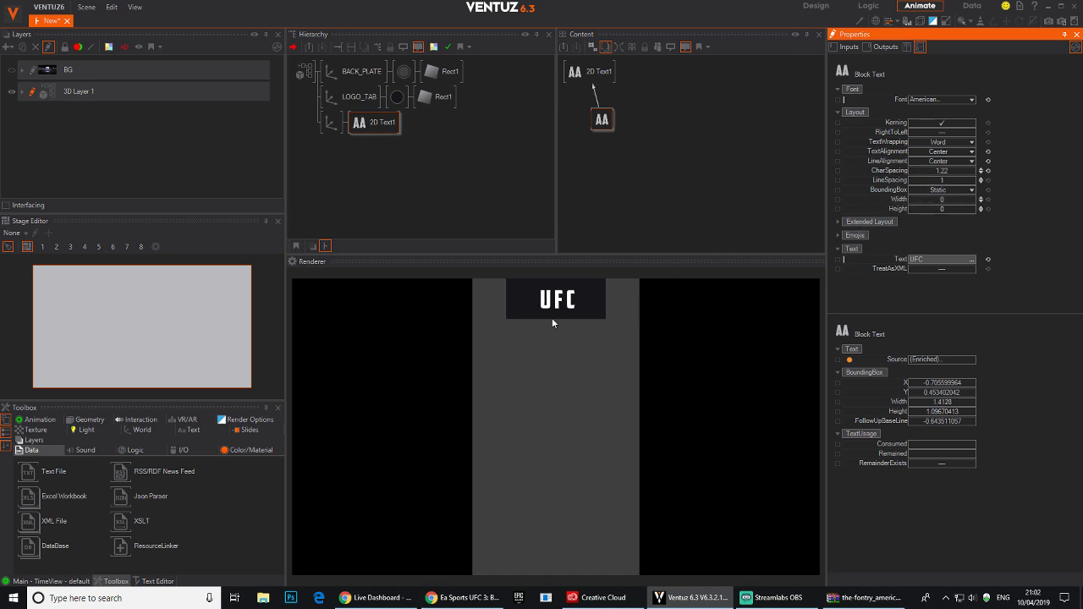
# Preview other project typefaces and set the Block Text node's font to PaybAck Normal without saving a new preset.
pyautogui.click(971, 99)
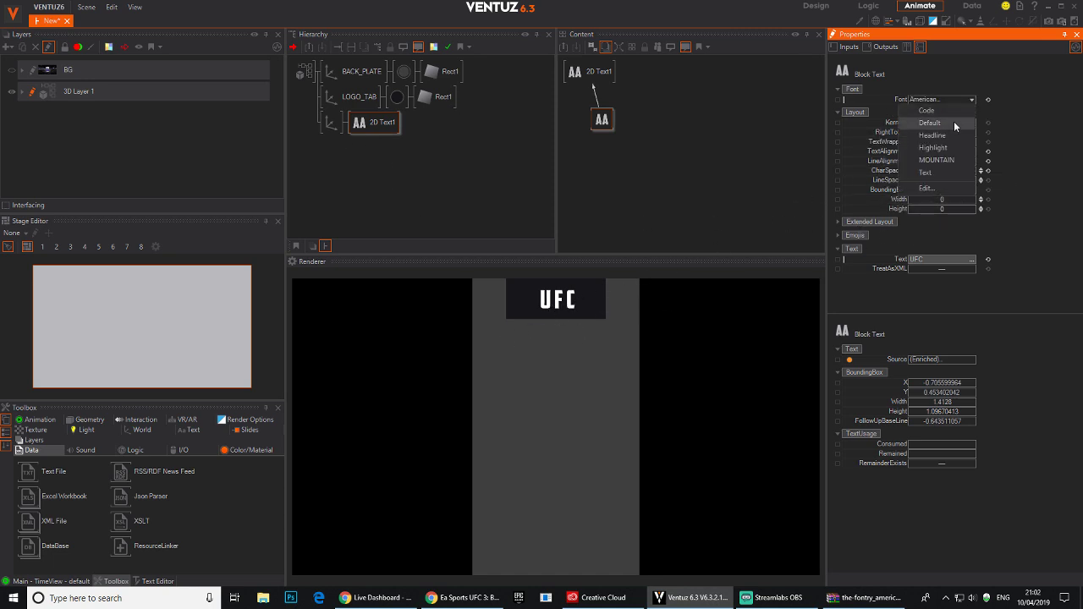
pyautogui.click(932, 189)
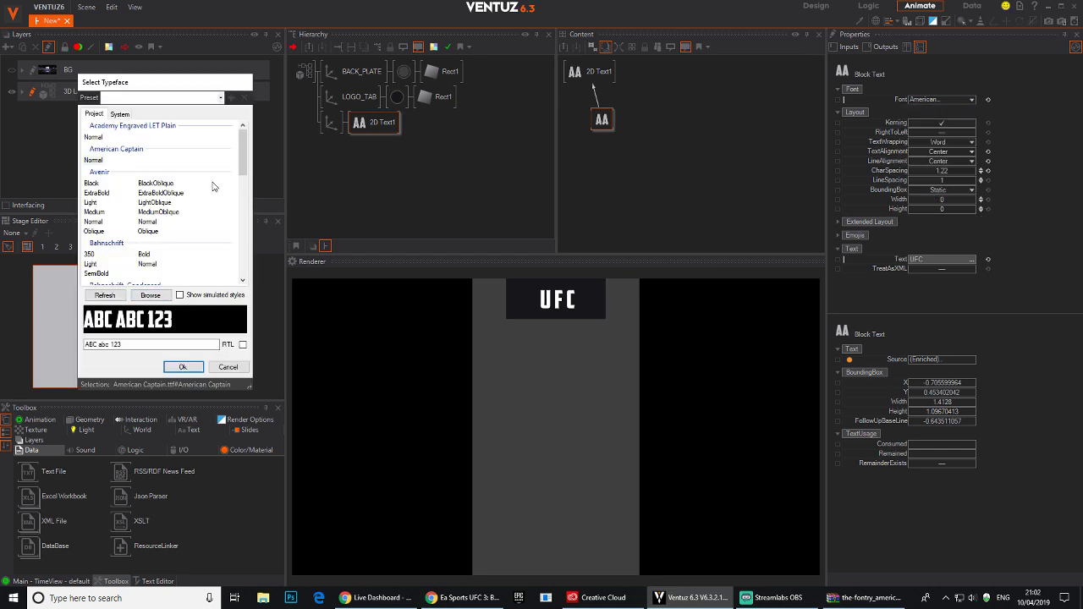
pyautogui.moveTo(251, 163); pyautogui.dragTo(236, 243)
pyautogui.click(89, 222)
pyautogui.click(96, 245)
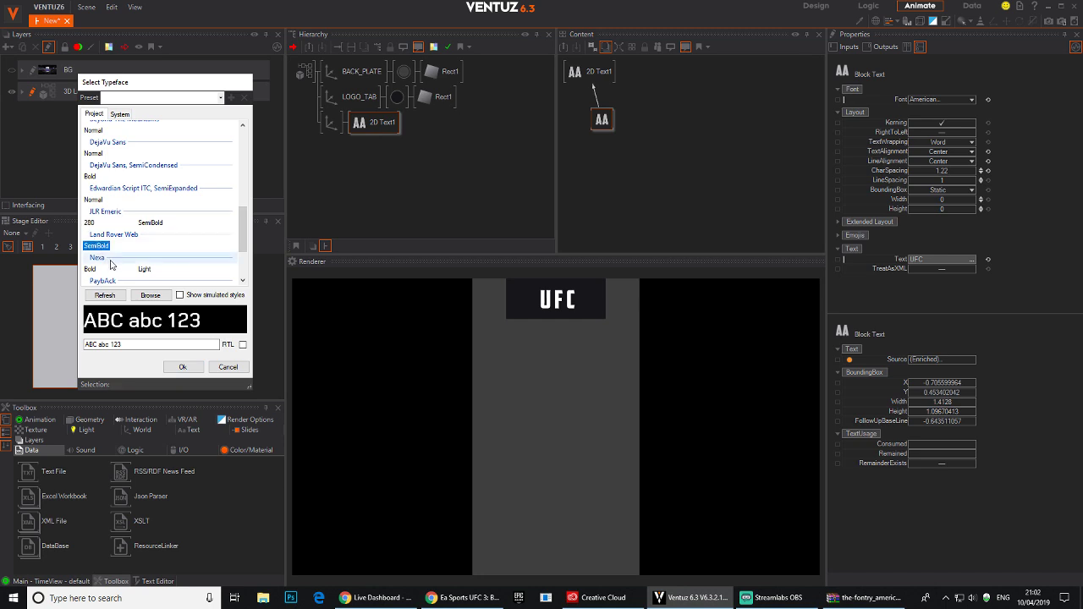
pyautogui.click(127, 269)
pyautogui.click(132, 280)
pyautogui.click(240, 281)
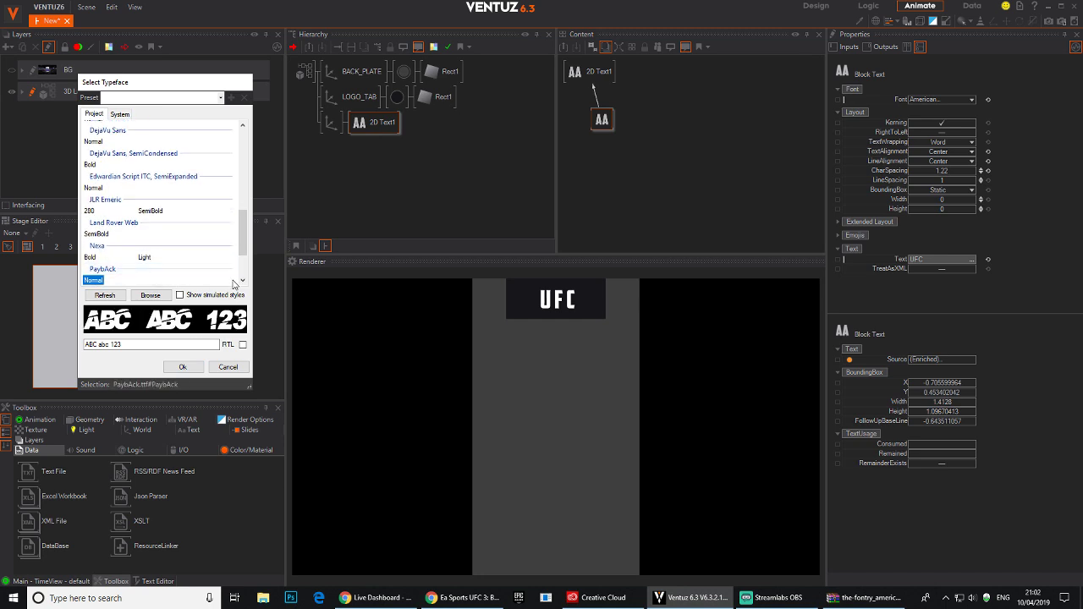
pyautogui.click(185, 367)
pyautogui.click(589, 339)
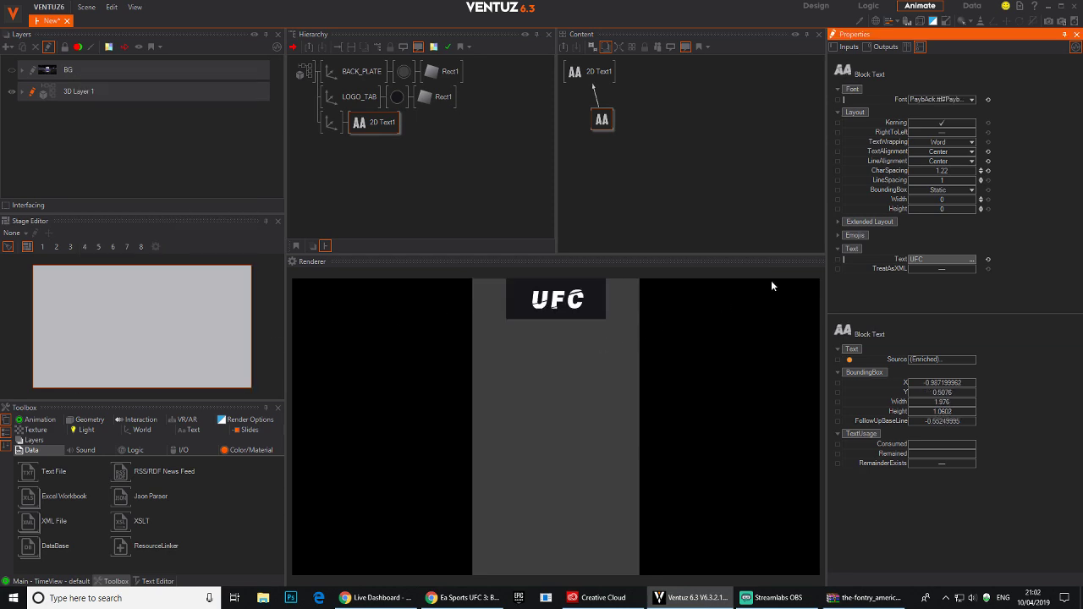
# Set the Block Text node's font to Pill Gothic 600mg Semibd Bold without saving a new preset.
pyautogui.click(973, 100)
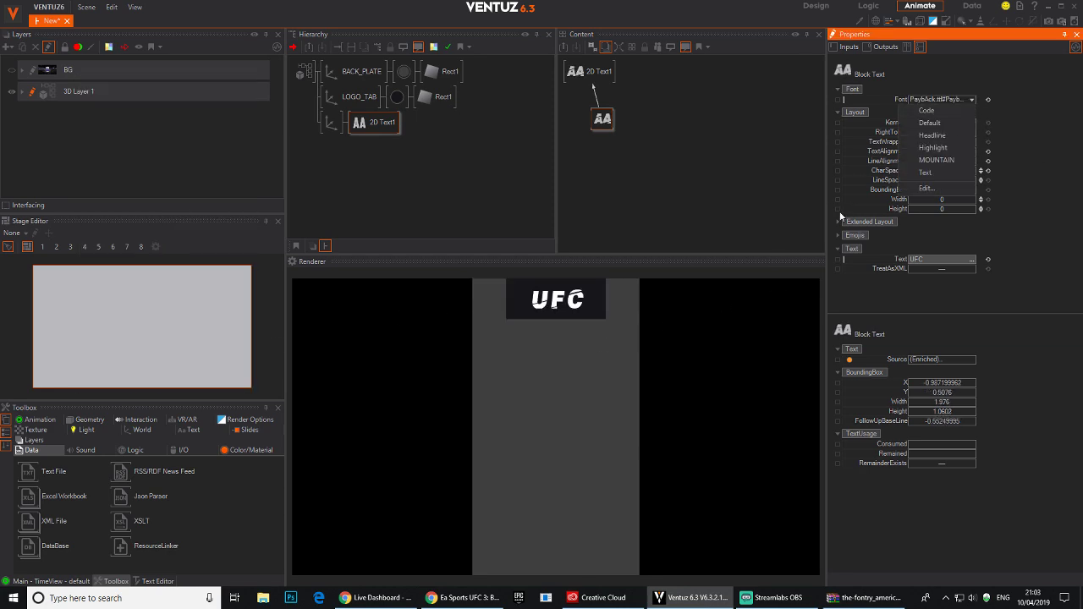
pyautogui.click(927, 188)
pyautogui.scroll(-2, 258, 254)
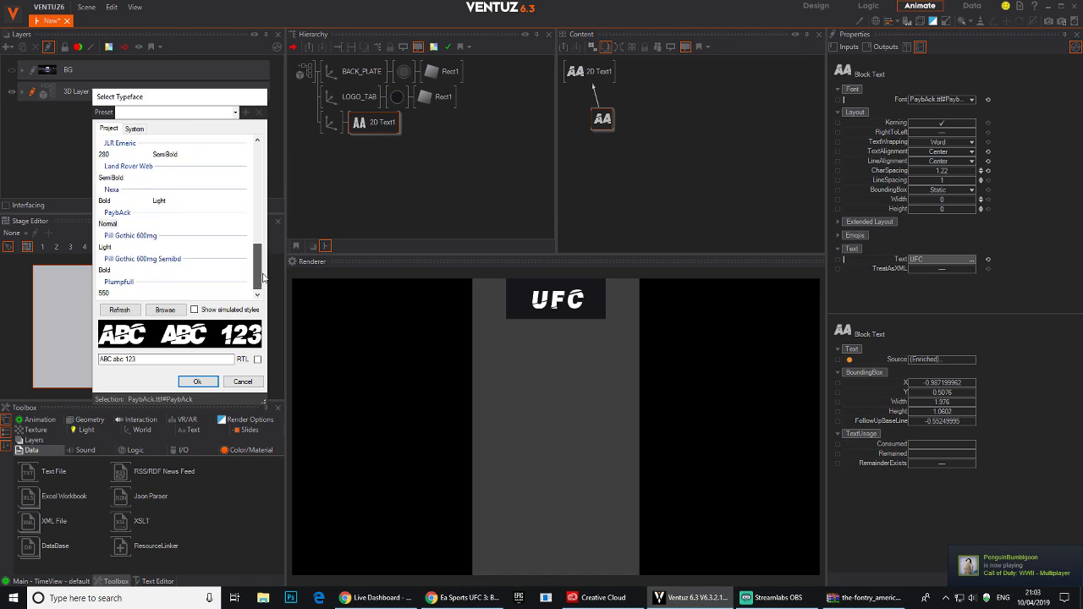
pyautogui.click(104, 269)
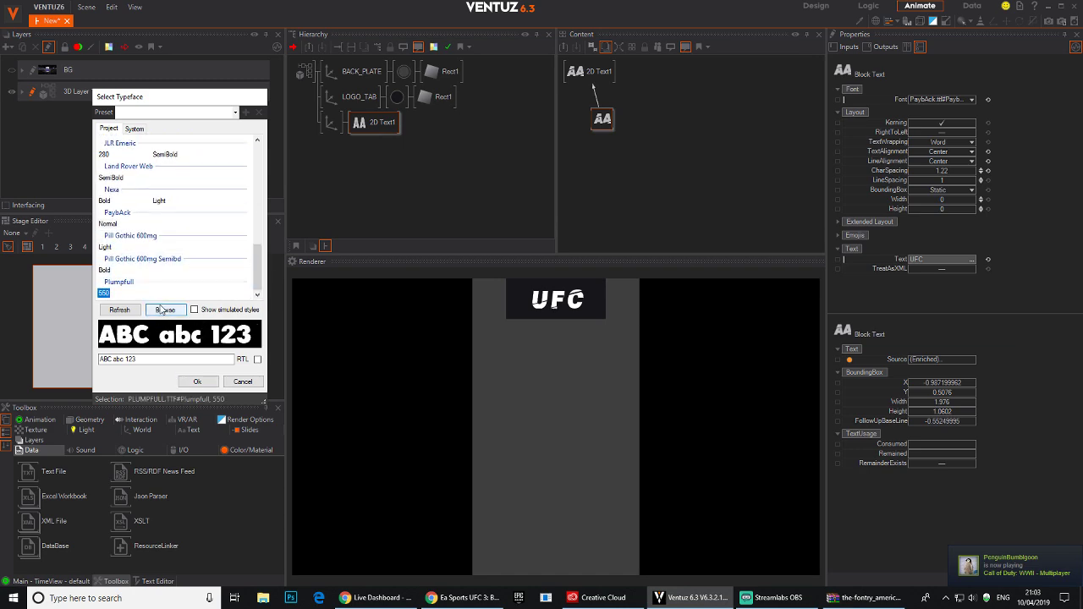
pyautogui.click(214, 385)
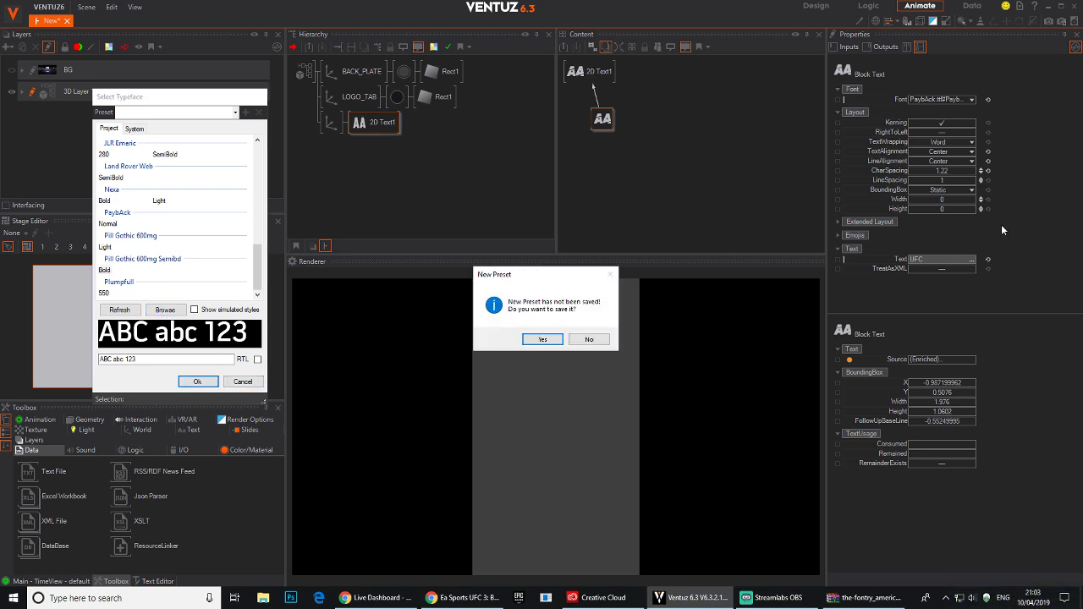
pyautogui.click(591, 339)
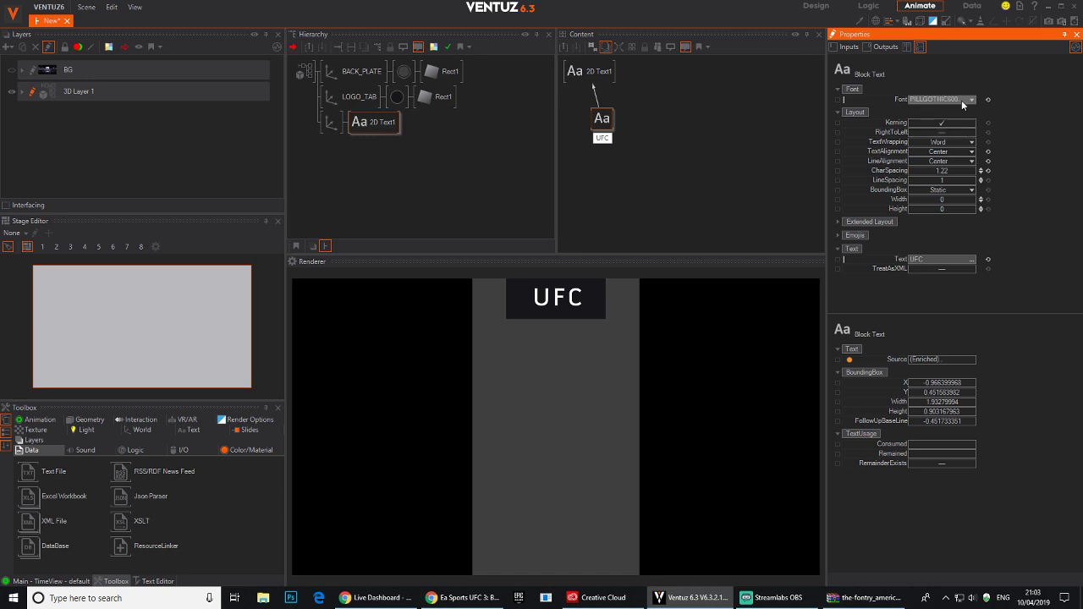
# Rename the 2D Text node in the hierarchy as UFC.
pyautogui.doubleClick(381, 122)
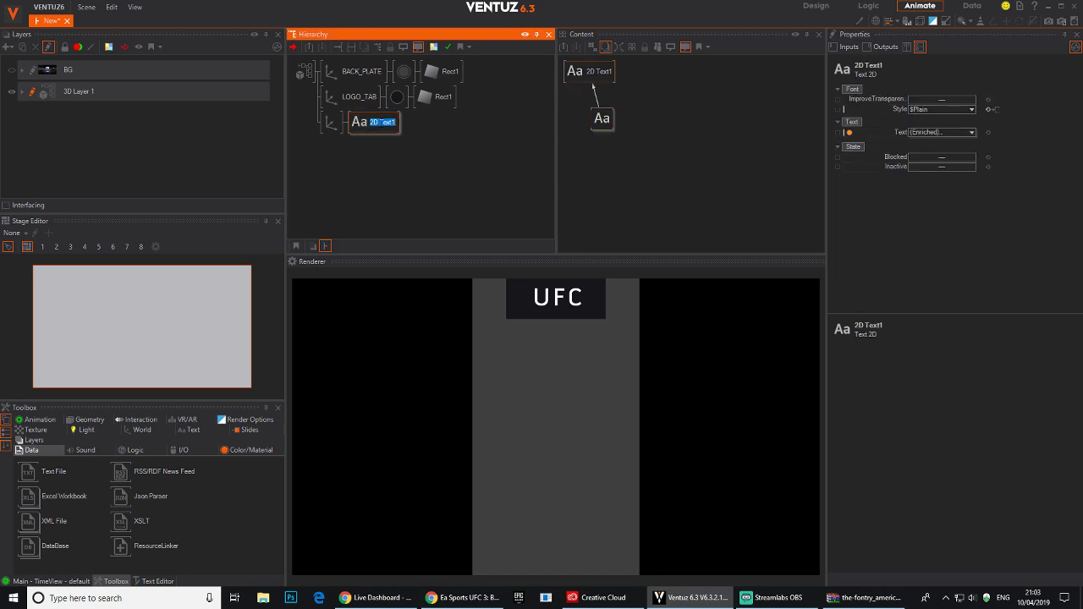
pyautogui.write('UFC')
pyautogui.press('Return')
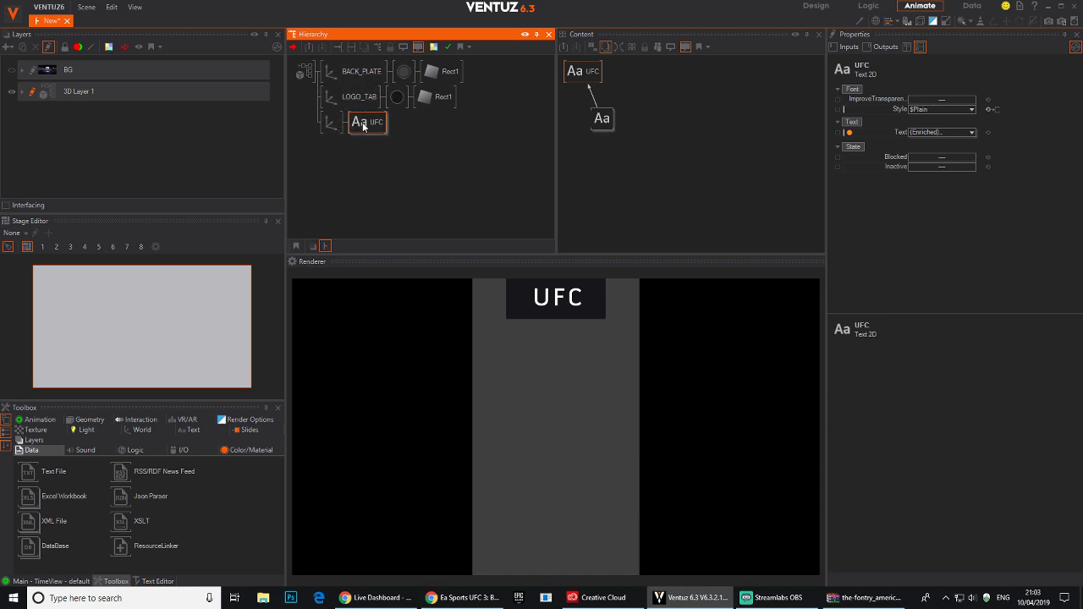
# Group LOGO_TAB and the UFC text's axis under a new parent Axis and set its Y position to -0.21.
pyautogui.click(364, 176)
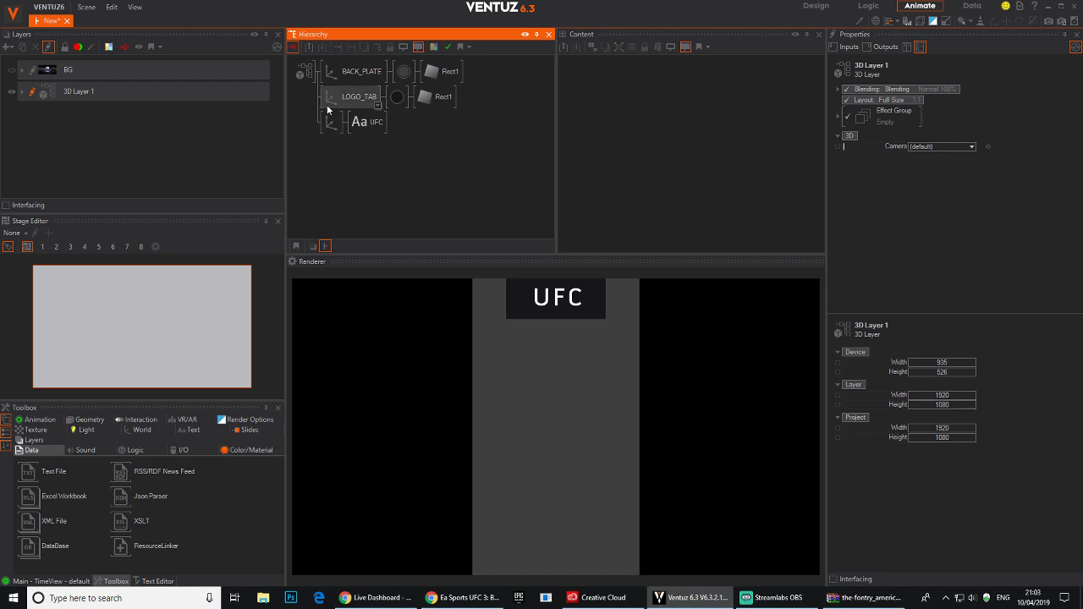
pyautogui.click(337, 102)
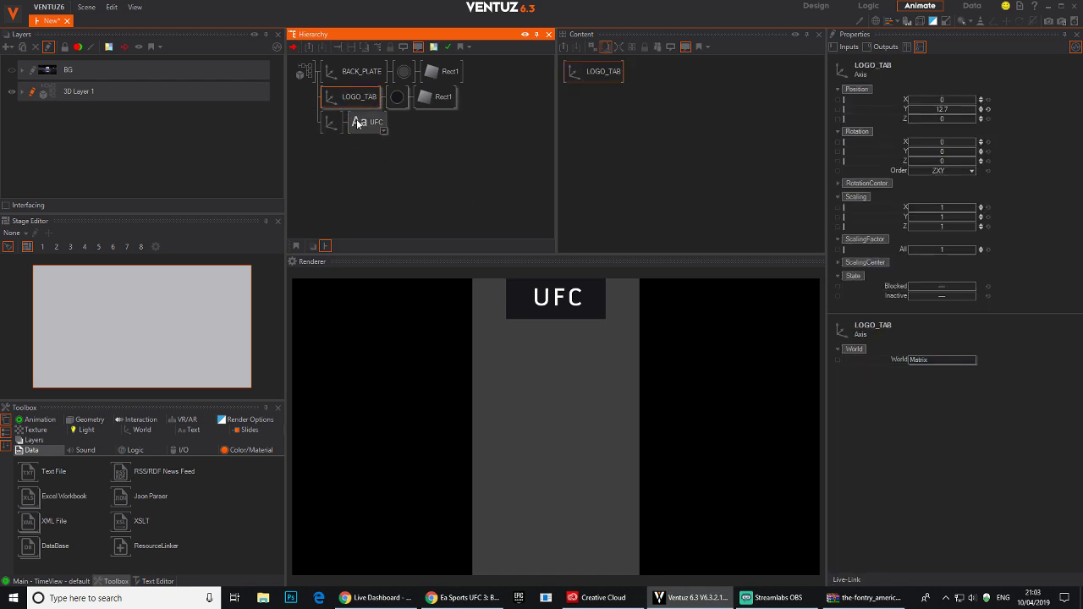
pyautogui.click(362, 122)
pyautogui.click(340, 101)
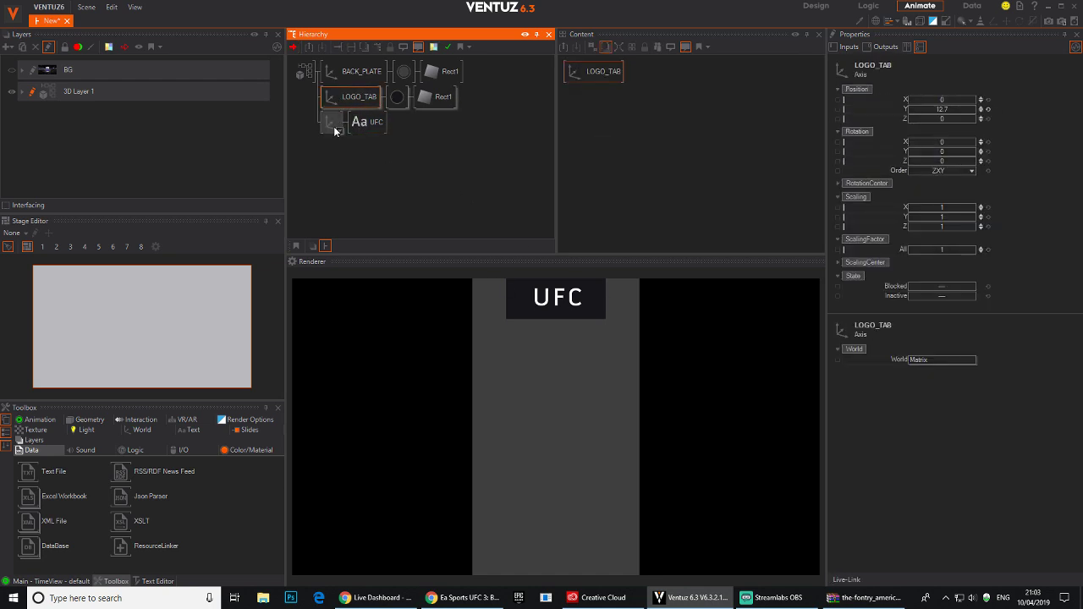
pyautogui.click(332, 124)
pyautogui.press('Tab')
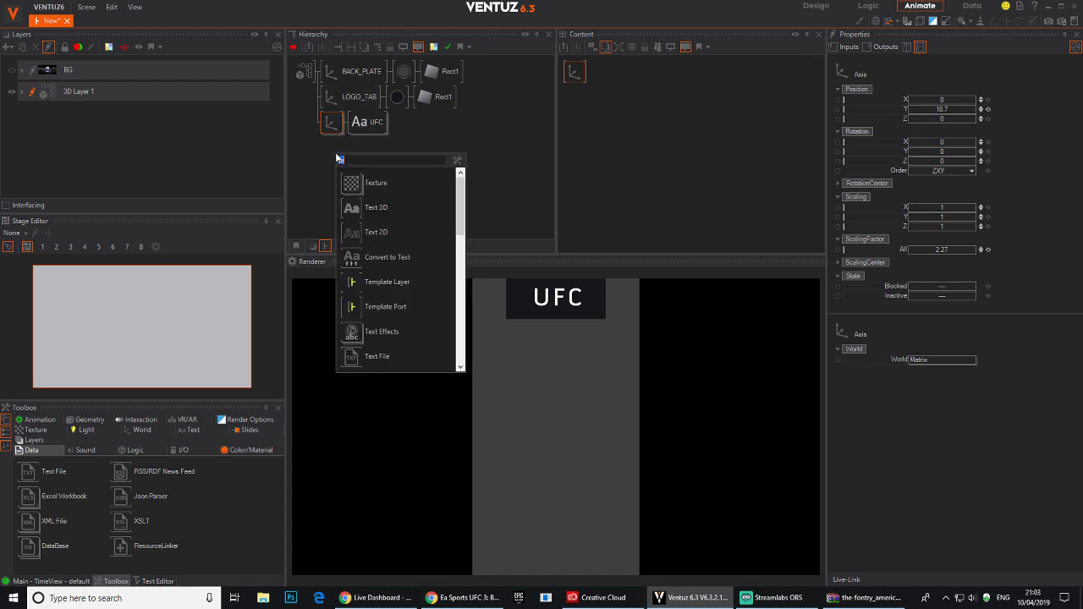
pyautogui.write('ax')
pyautogui.press('Return')
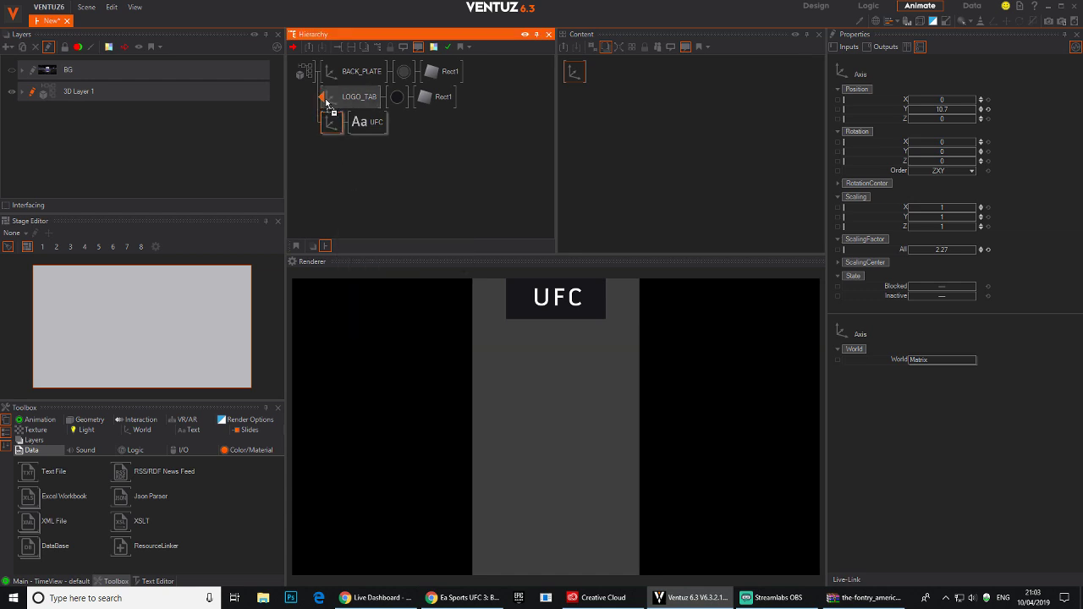
pyautogui.click(321, 100)
pyautogui.click(337, 99)
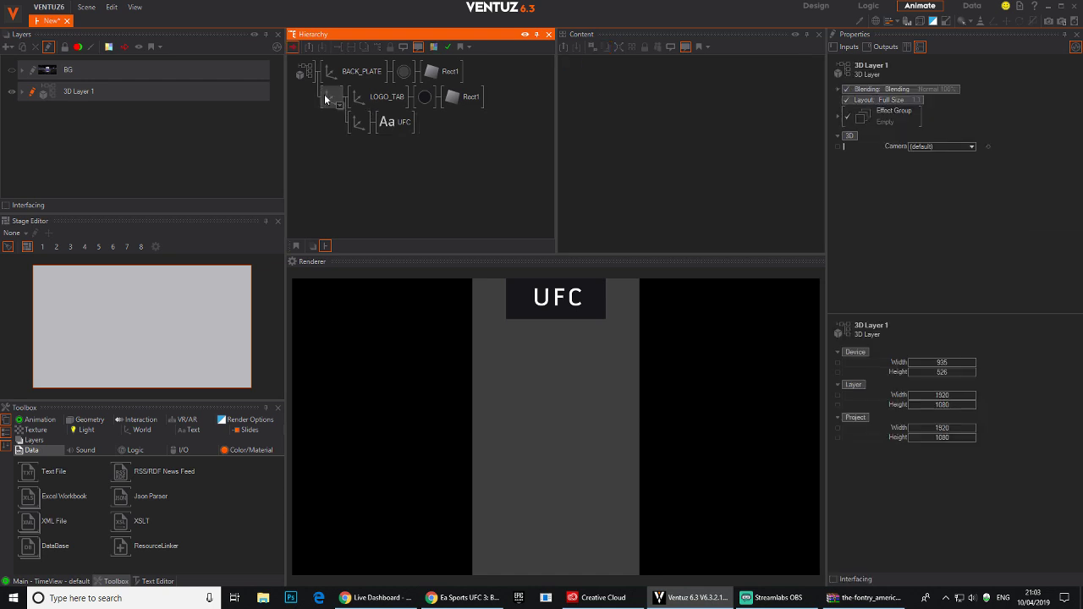
pyautogui.moveTo(950, 110); pyautogui.dragTo(909, 110)
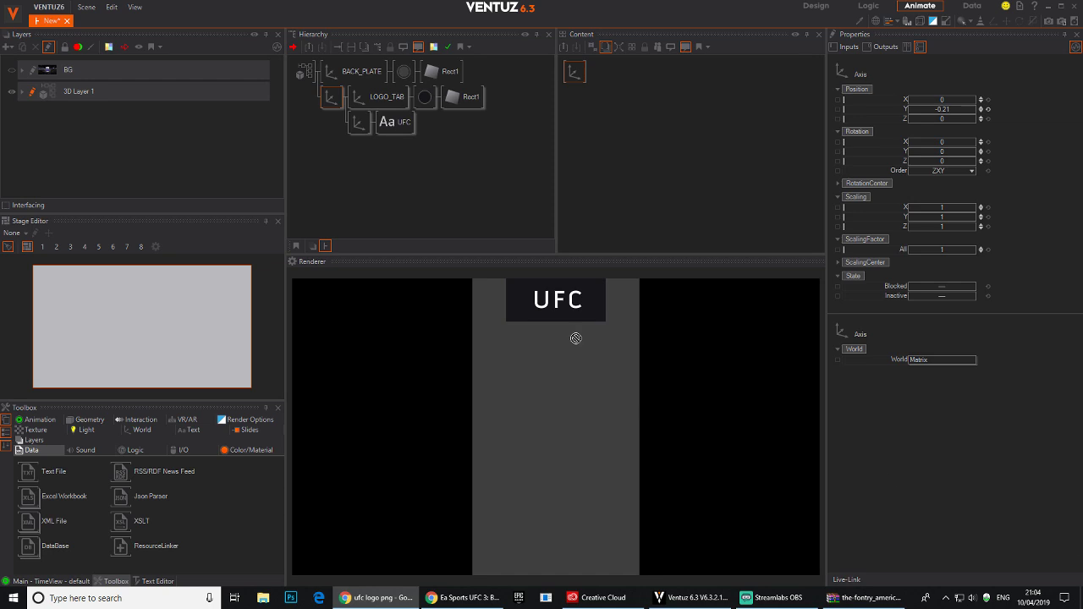
# Bring in the UFC logo image as a material under the UFC text's axis and attach a Rectangle to it.
pyautogui.moveTo(575, 338)
pyautogui.mouseDown()
pyautogui.moveTo(476, 98)
pyautogui.moveTo(392, 95)
pyautogui.moveTo(377, 117)
pyautogui.moveTo(403, 105)
pyautogui.moveTo(359, 114)
pyautogui.moveTo(362, 145)
pyautogui.moveTo(389, 134)
pyautogui.mouseUp()
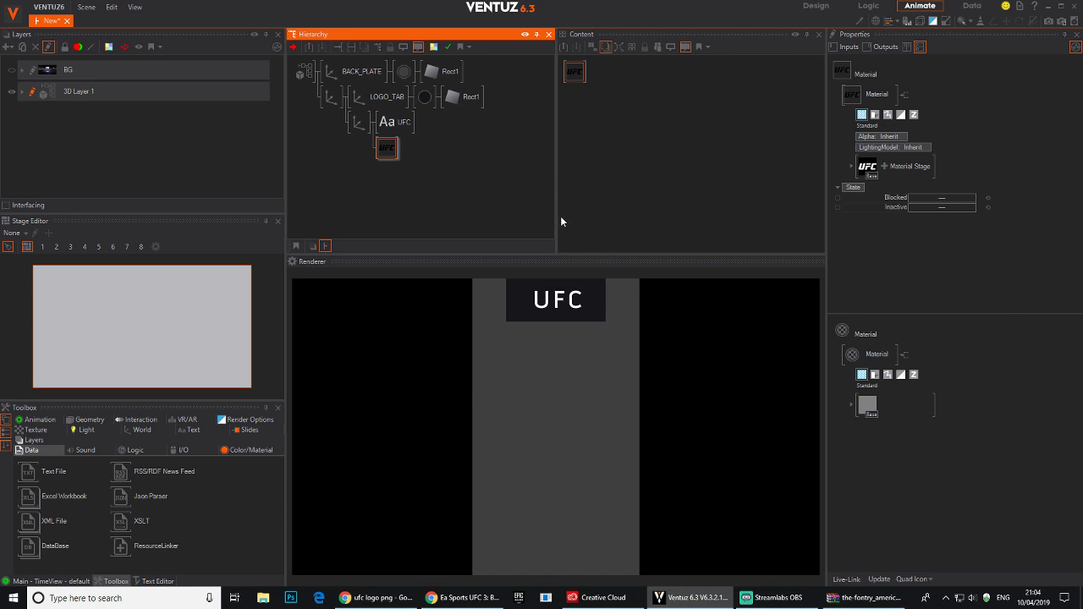
pyautogui.doubleClick(415, 151)
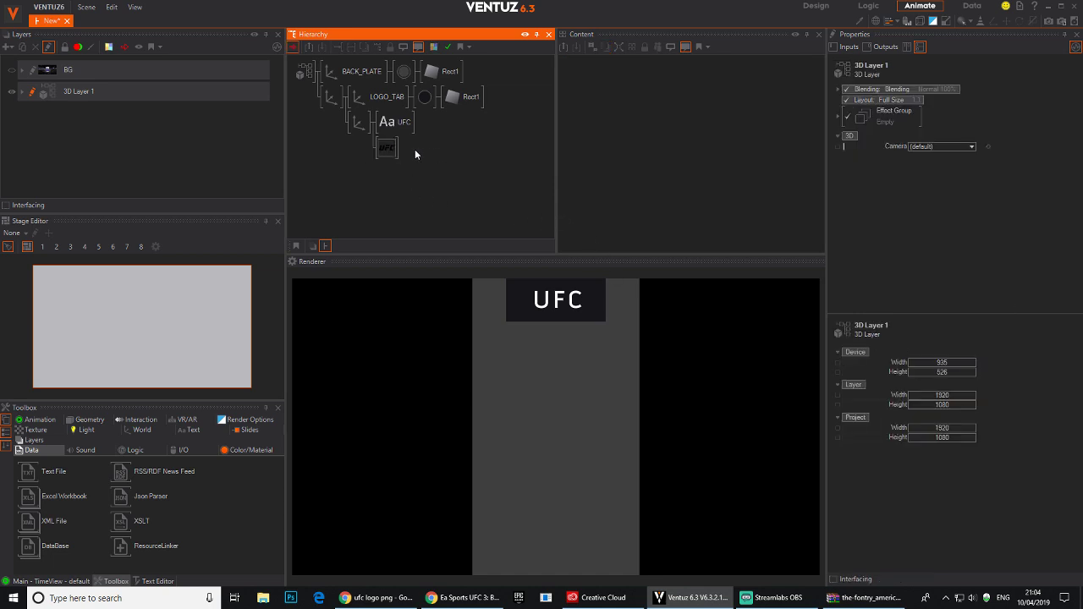
pyautogui.write('rect')
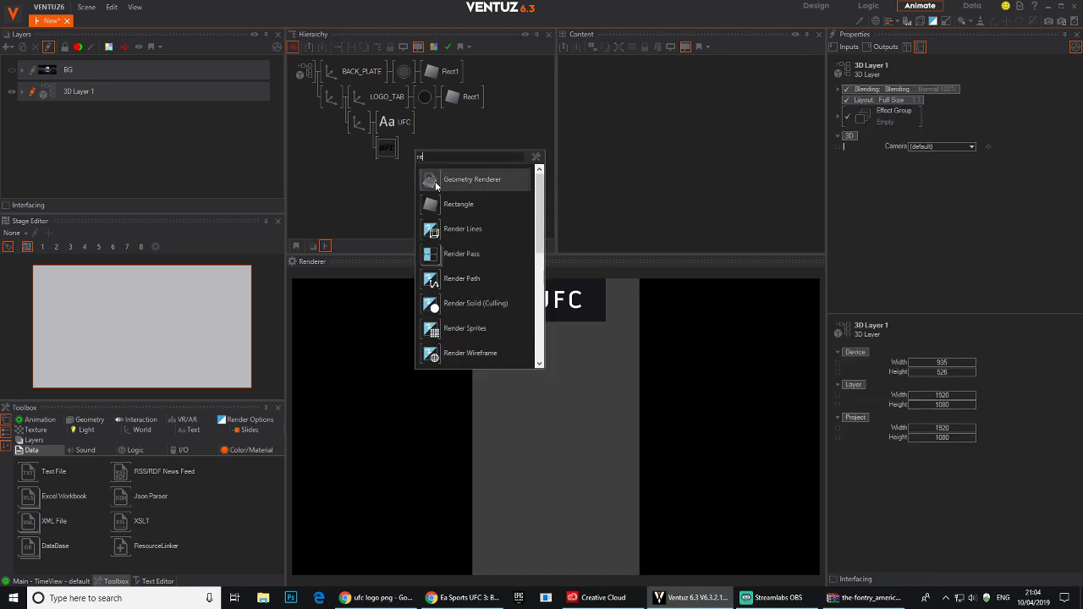
pyautogui.press('Return')
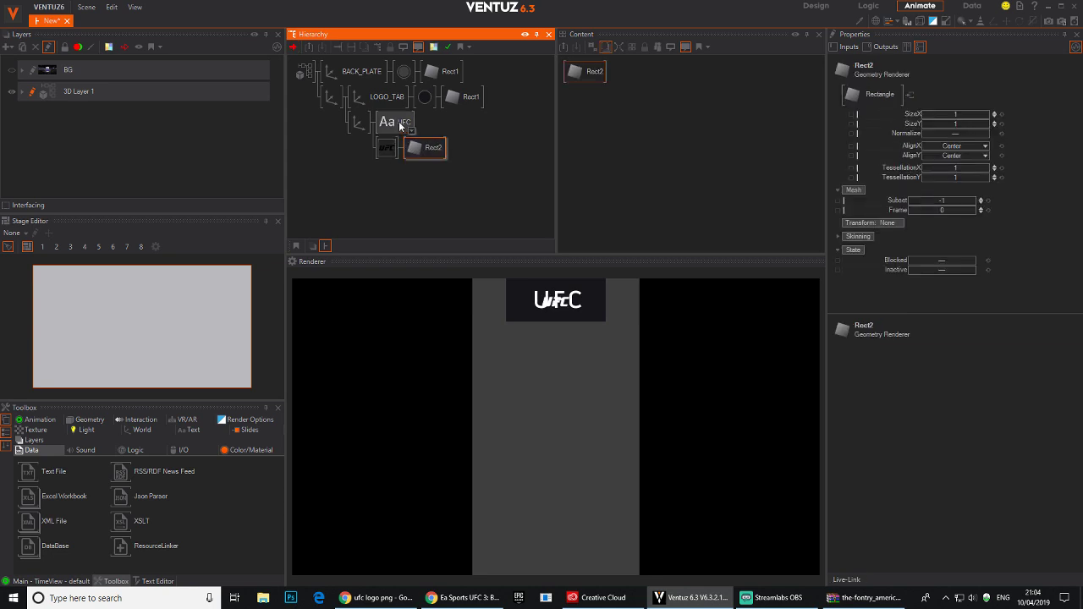
# Delete the UFC text node and set the overall scaling factor of the logo image's axis to 4.35.
pyautogui.click(400, 125)
pyautogui.press('Delete')
pyautogui.click(358, 123)
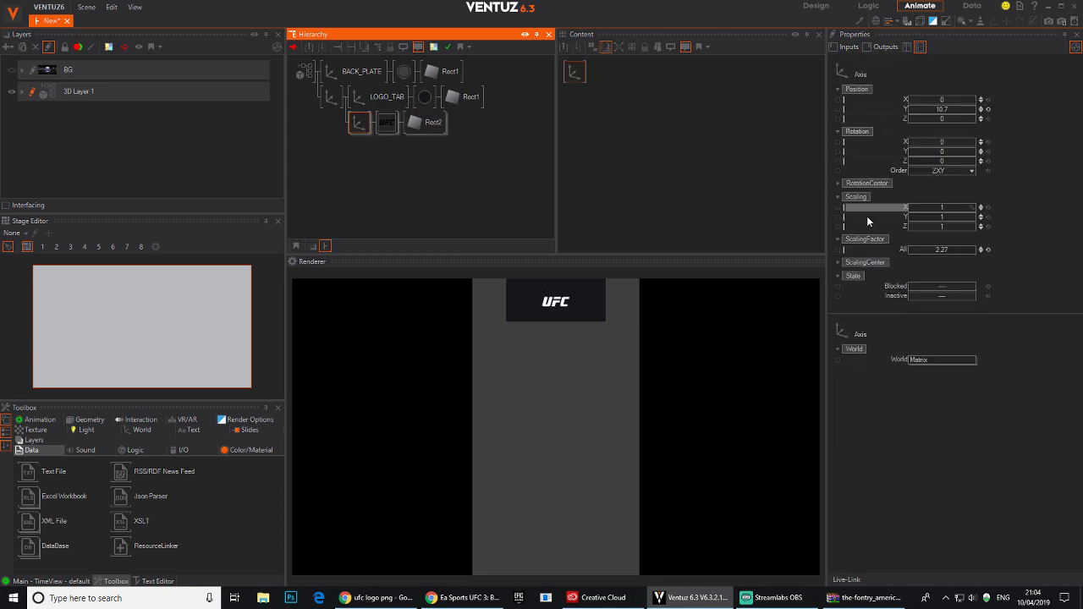
pyautogui.moveTo(958, 250); pyautogui.dragTo(963, 256)
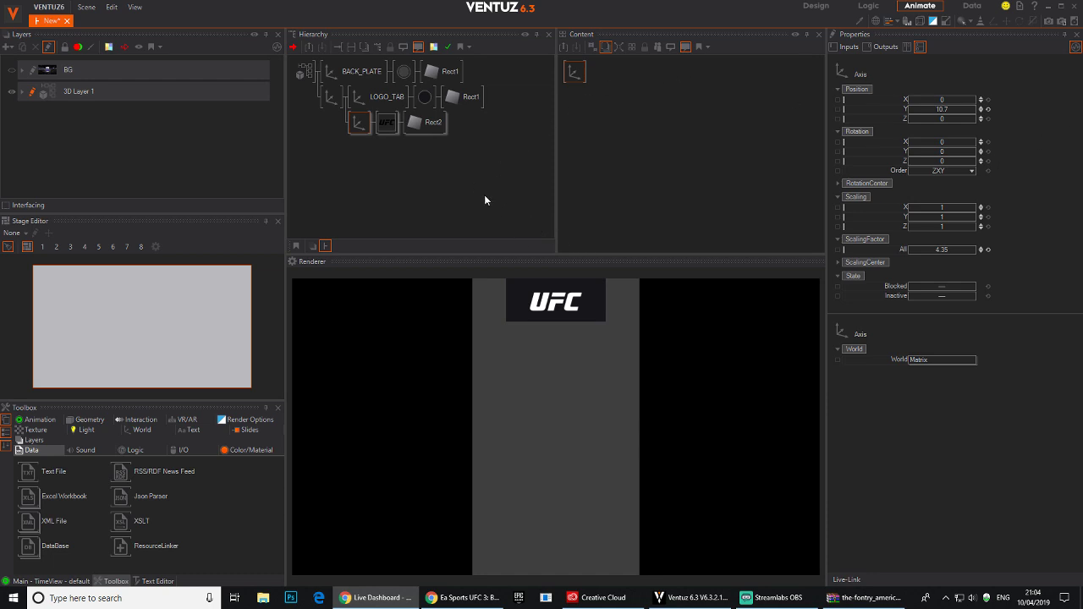
# Rename the parent axis of the logo elements as LOGO and set its Y position to 0.04.
pyautogui.click(334, 99)
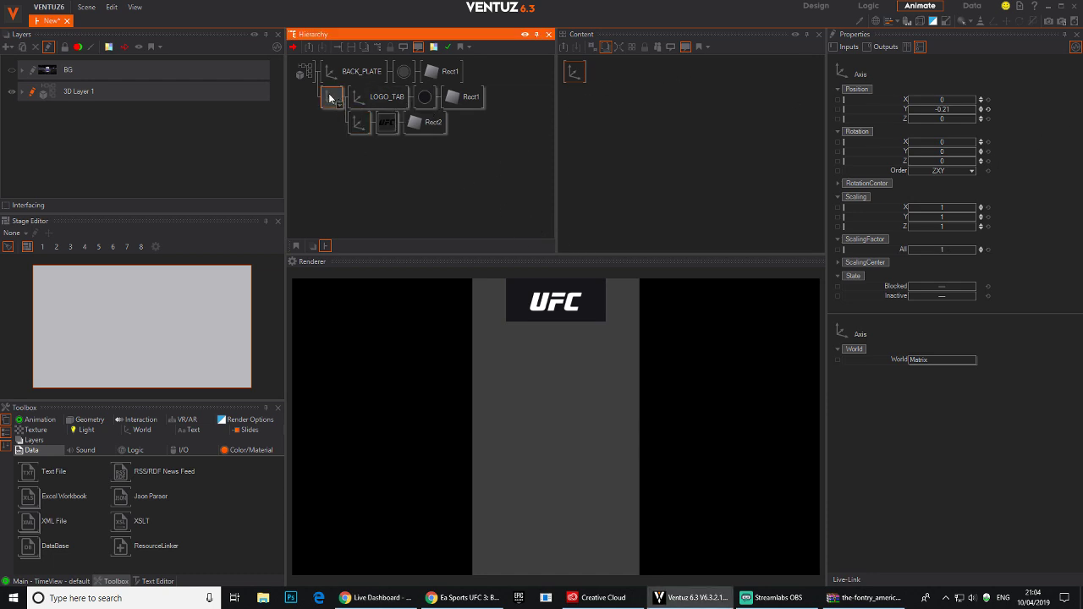
pyautogui.write('LOGO')
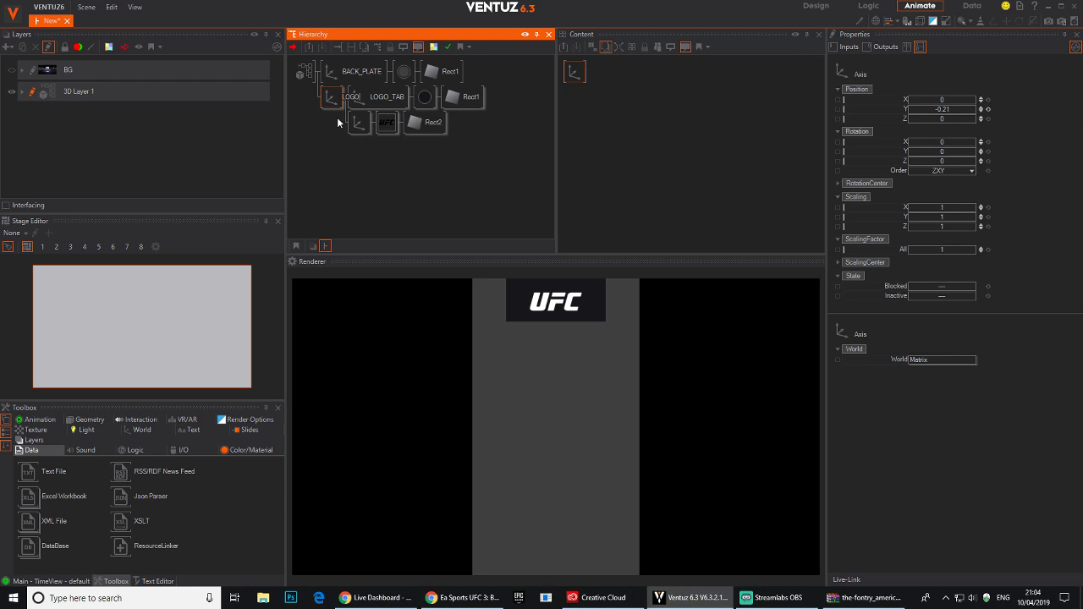
pyautogui.press('Return')
pyautogui.doubleClick(337, 104)
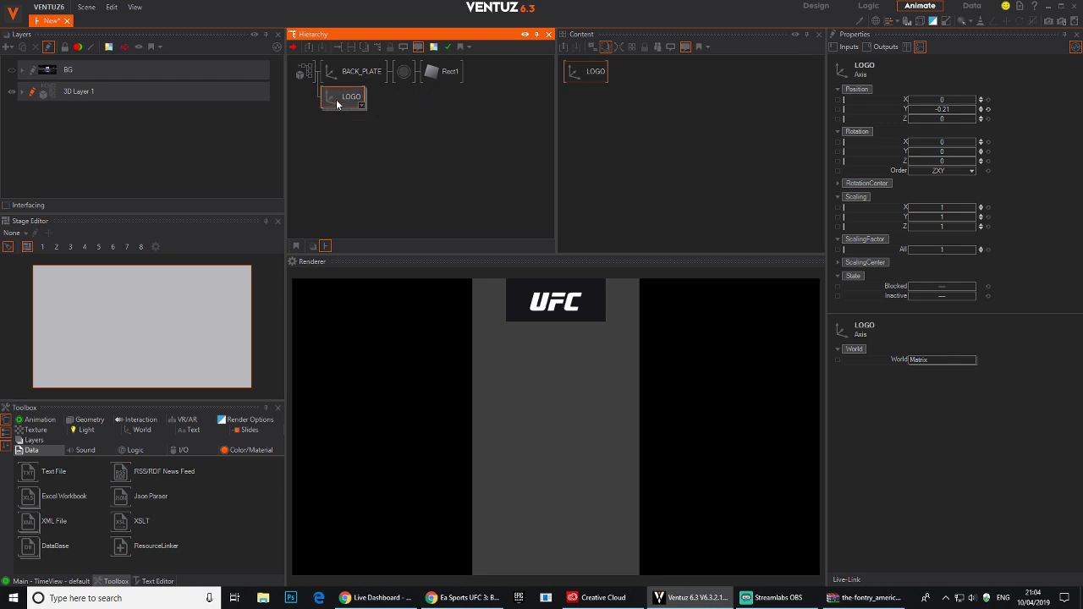
pyautogui.doubleClick(337, 104)
pyautogui.doubleClick(337, 104)
pyautogui.doubleClick(336, 104)
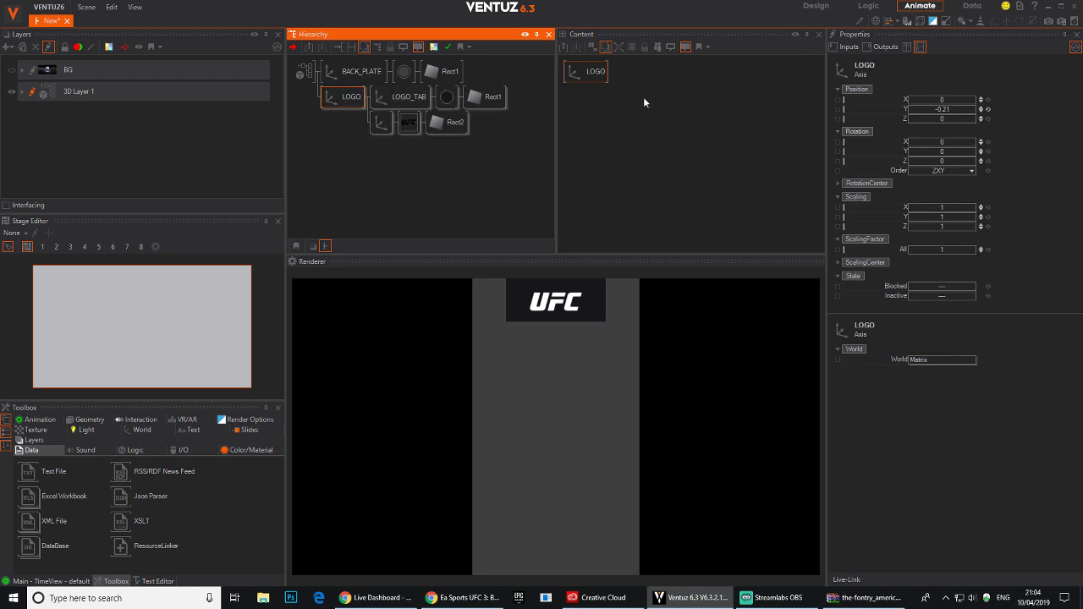
pyautogui.click(586, 72)
pyautogui.moveTo(933, 112)
pyautogui.mouseDown()
pyautogui.moveTo(973, 110)
pyautogui.moveTo(914, 109)
pyautogui.mouseUp()
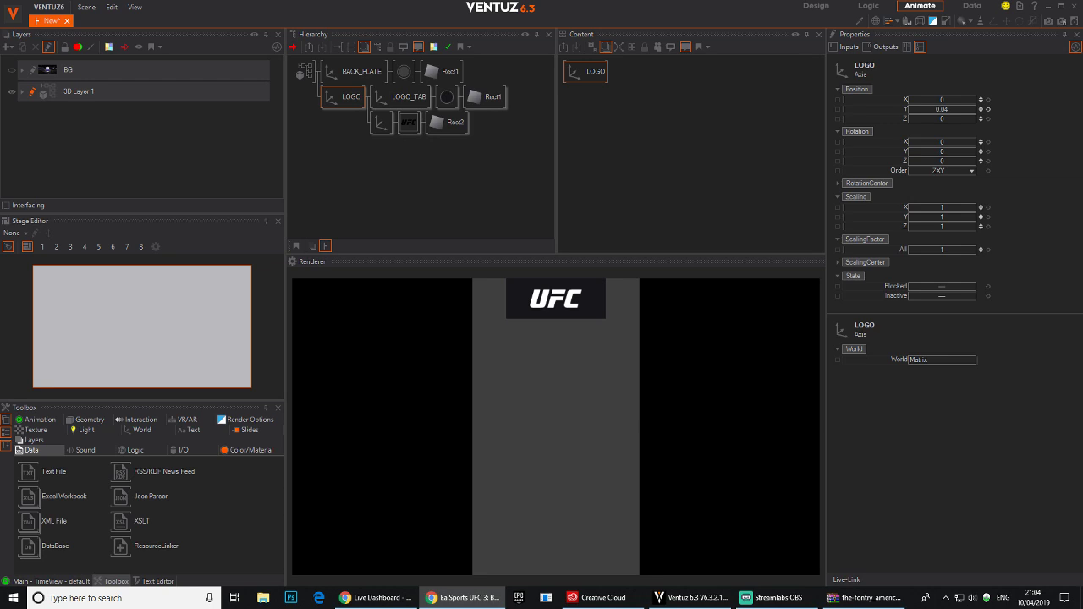
# Add a new Axis to the 3D layer below the LOGO branch.
pyautogui.click(428, 167)
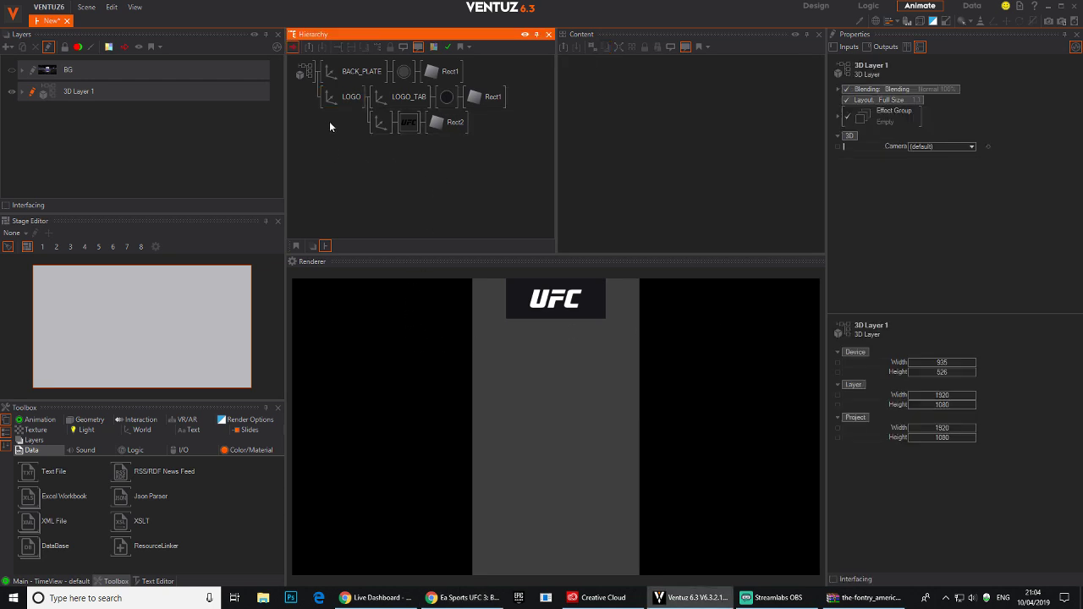
pyautogui.write('ax')
pyautogui.moveTo(347, 155); pyautogui.dragTo(333, 103)
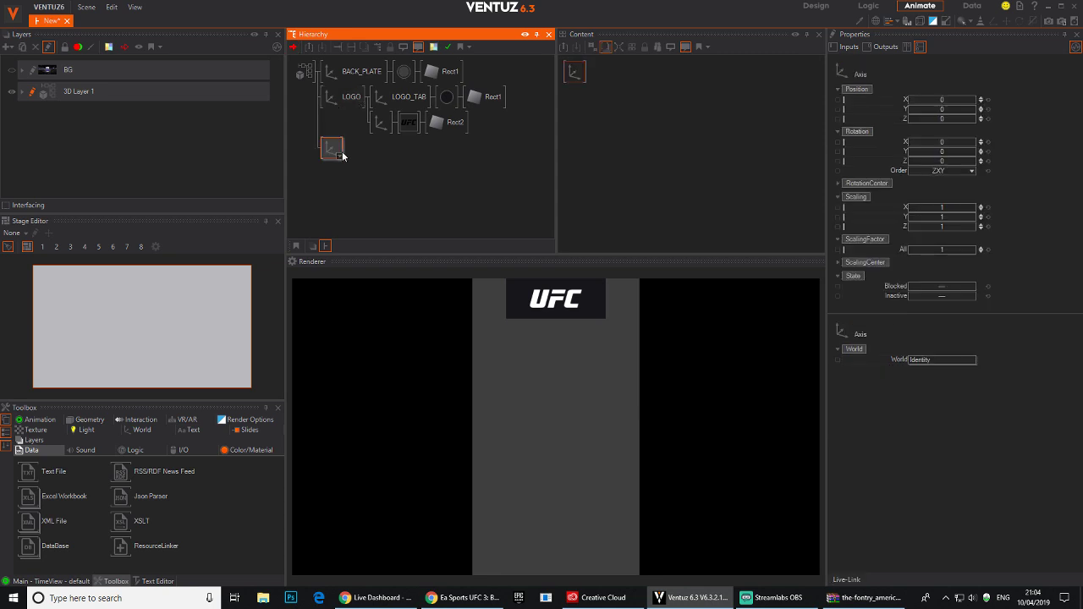
# Insert a Group node as the parent of the LOGO axis and collapse the axis's contents.
pyautogui.doubleClick(378, 152)
pyautogui.write('gr')
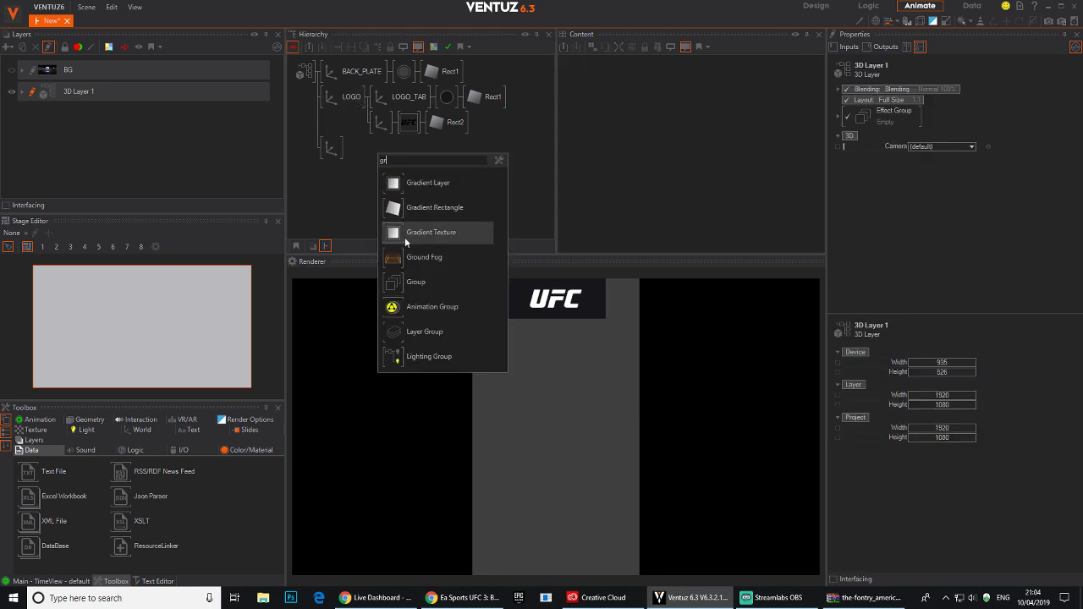
pyautogui.moveTo(392, 278); pyautogui.dragTo(328, 102)
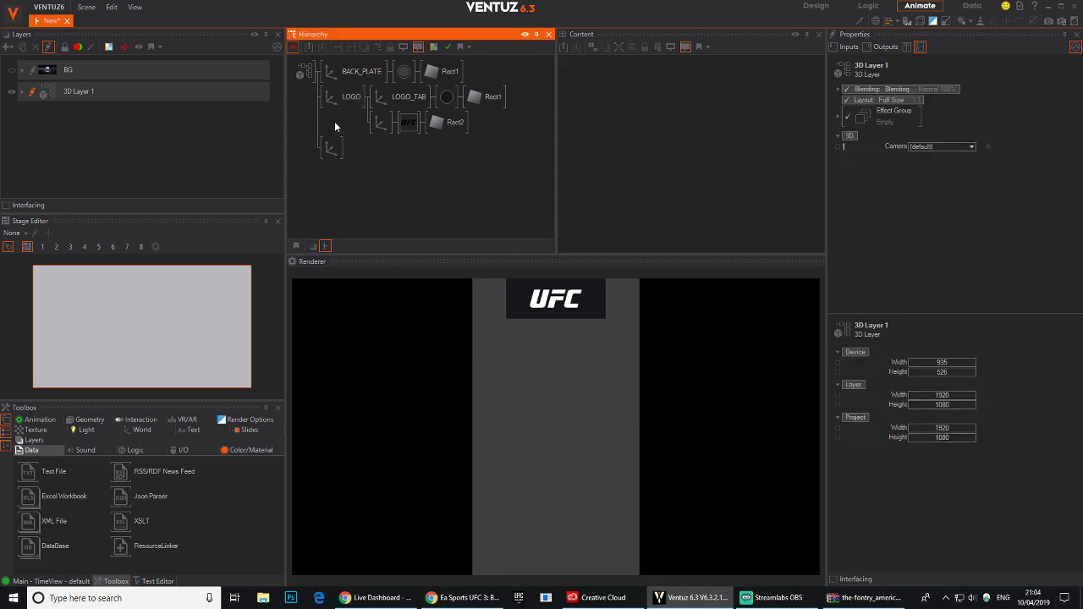
pyautogui.doubleClick(335, 122)
pyautogui.moveTo(352, 246); pyautogui.dragTo(330, 98)
pyautogui.middleClick(363, 101)
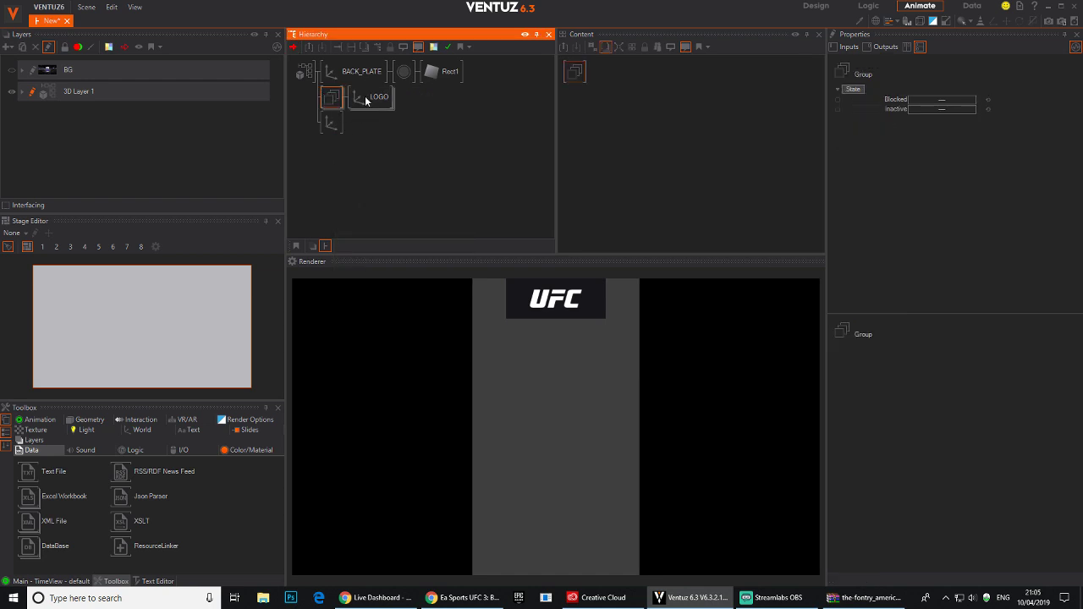
# Insert a Group node as the parent of the new empty axis and name it TITLE.
pyautogui.press('Tab')
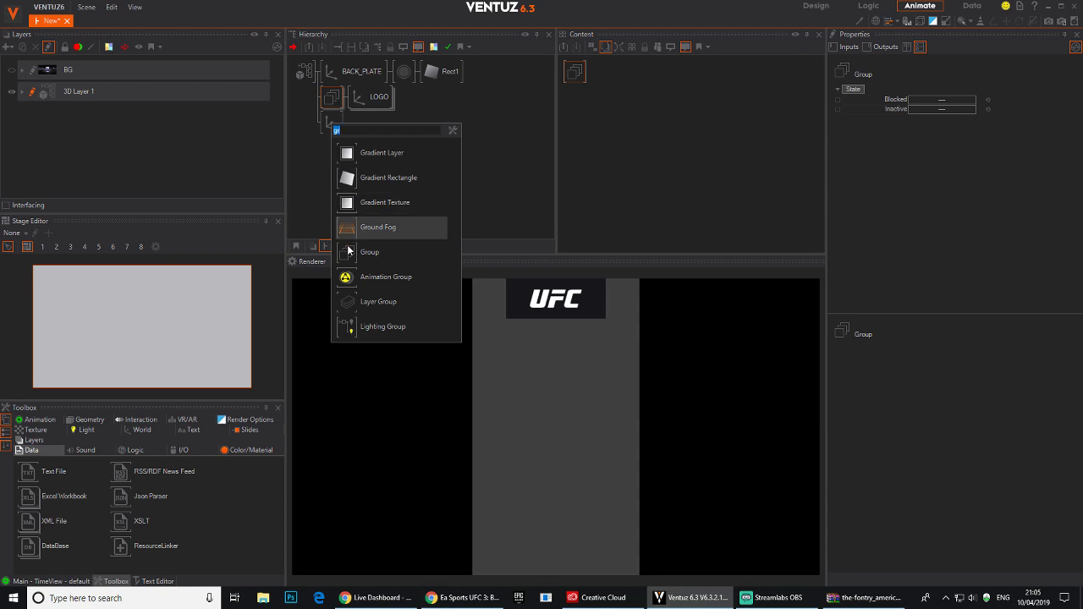
pyautogui.moveTo(349, 249)
pyautogui.mouseDown()
pyautogui.moveTo(324, 110)
pyautogui.moveTo(324, 122)
pyautogui.mouseUp()
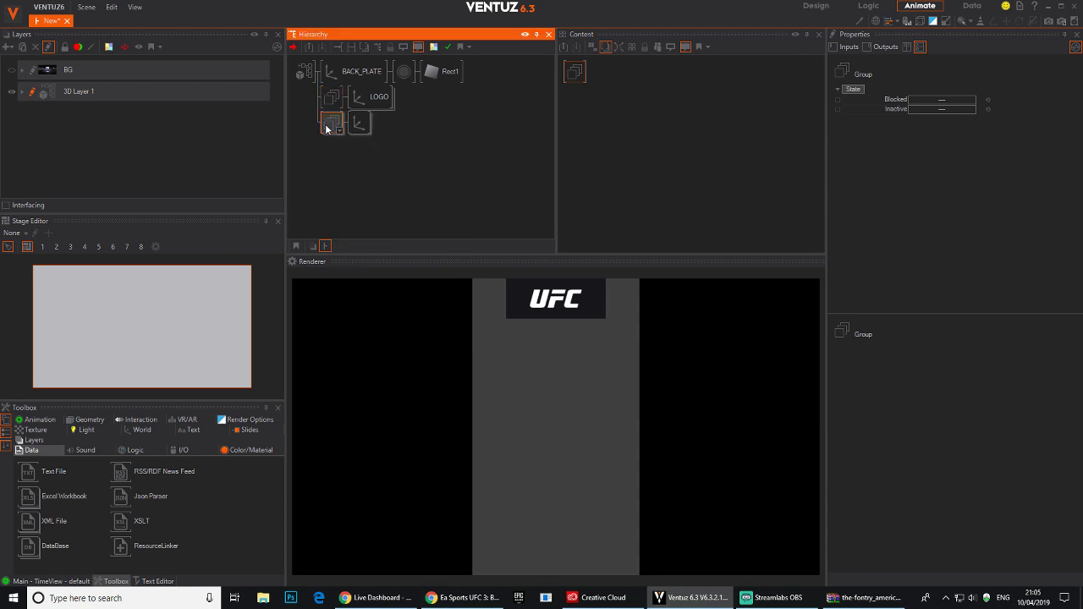
pyautogui.write('TIT')
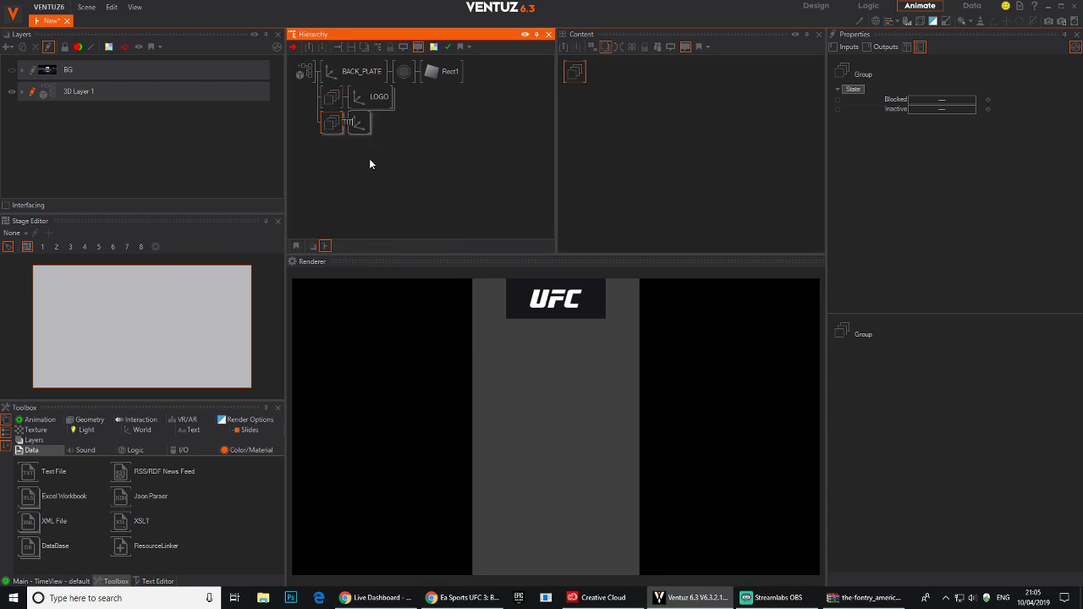
pyautogui.write('LE')
pyautogui.press('Return')
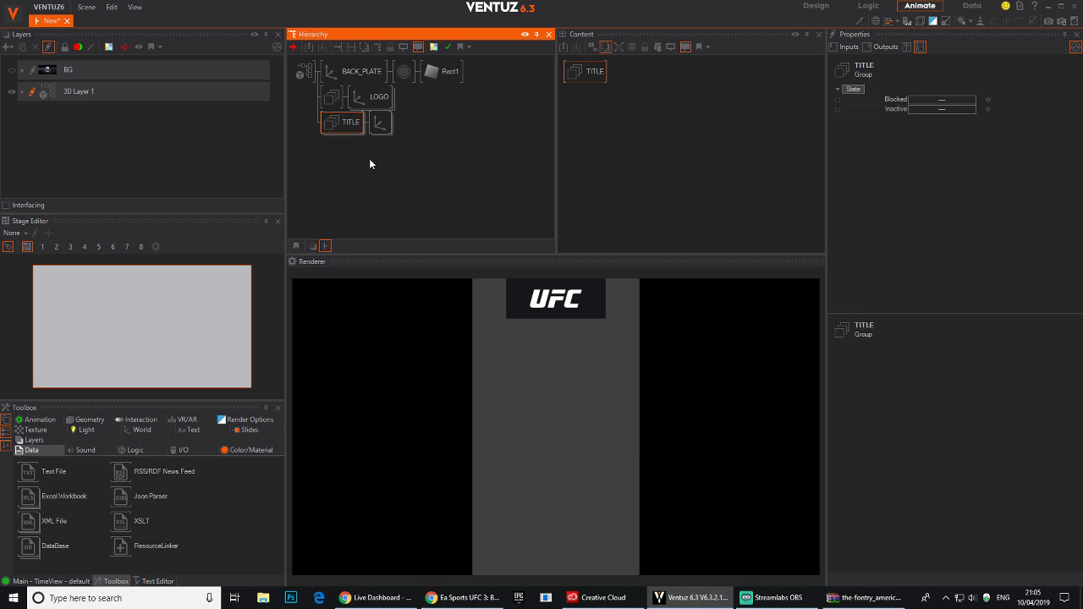
# Rename the Group node above the LOGO axis as LOGO.
pyautogui.click(332, 96)
pyautogui.write('LOGO')
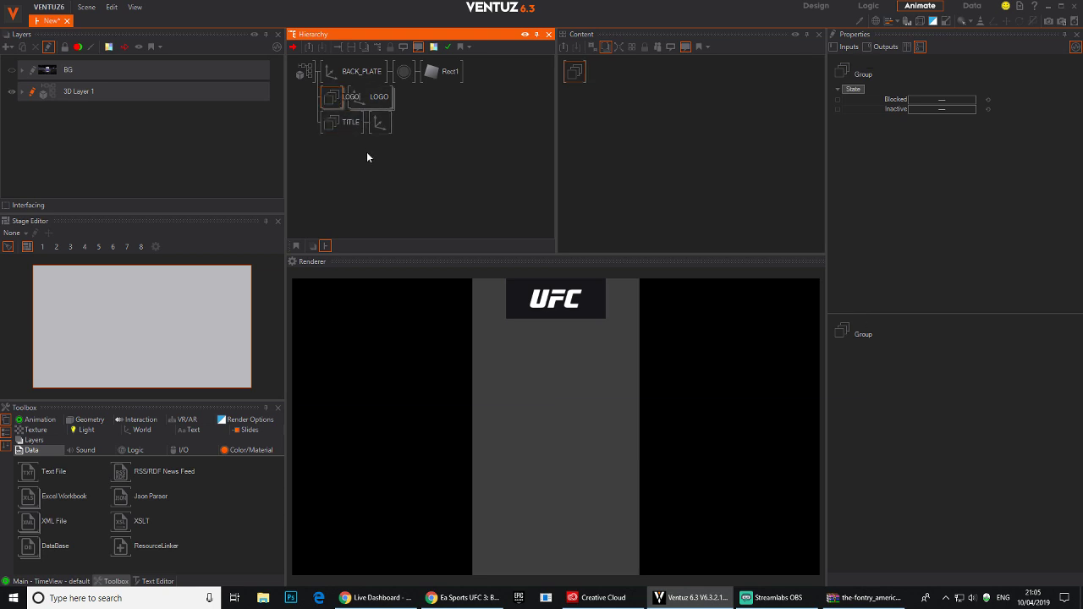
pyautogui.press('Return')
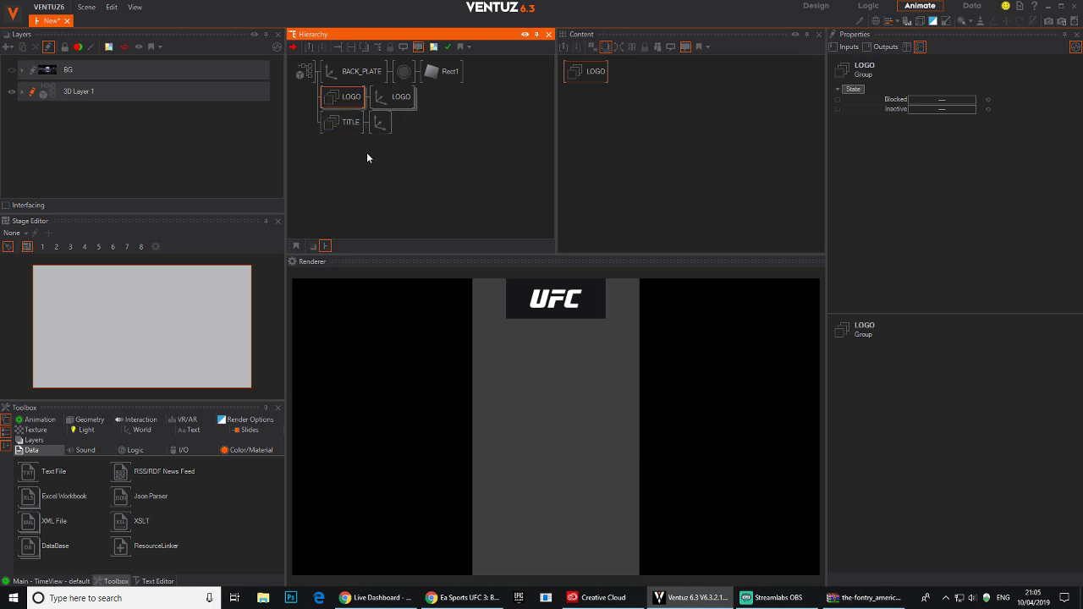
# Clear the name of the axis inside the LOGO group, then name it LOGO again and collapse its contents.
pyautogui.doubleClick(397, 96)
pyautogui.press('Return')
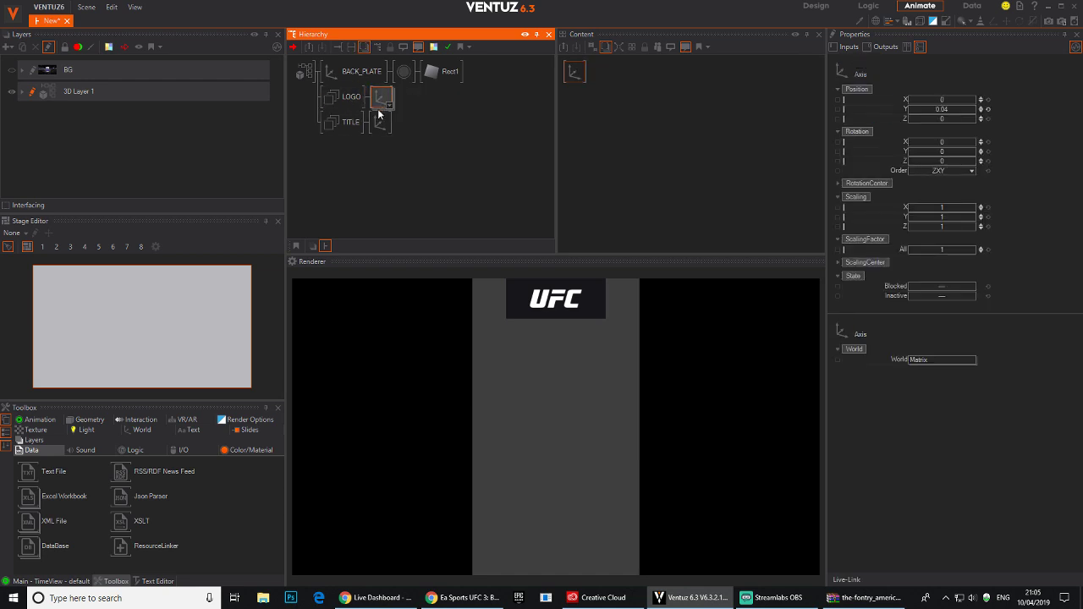
pyautogui.doubleClick(380, 103)
pyautogui.doubleClick(380, 102)
pyautogui.doubleClick(380, 102)
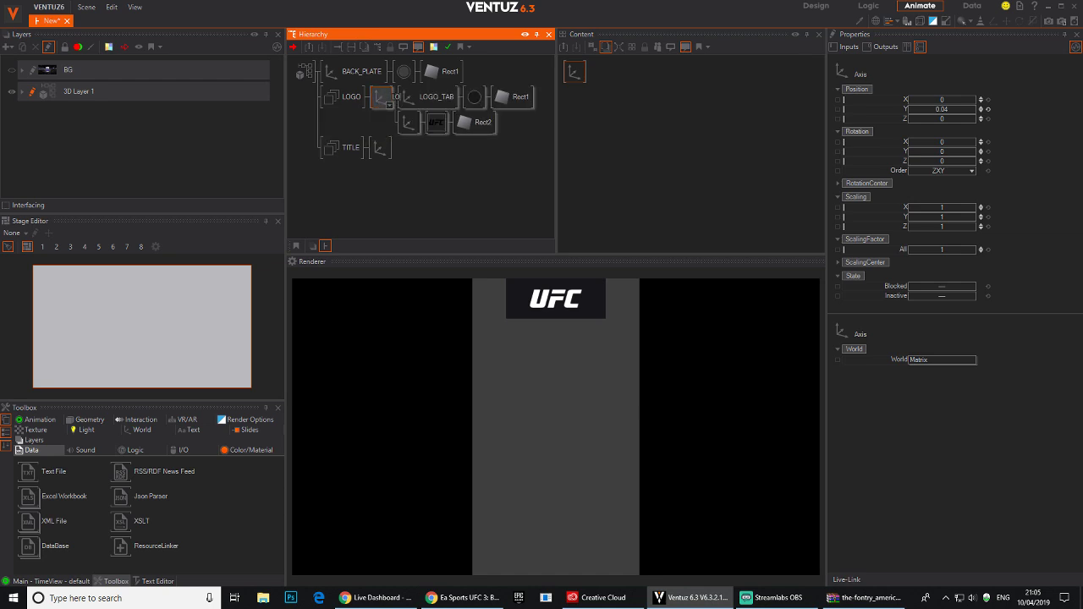
pyautogui.write('GO')
pyautogui.press('Return')
pyautogui.doubleClick(381, 101)
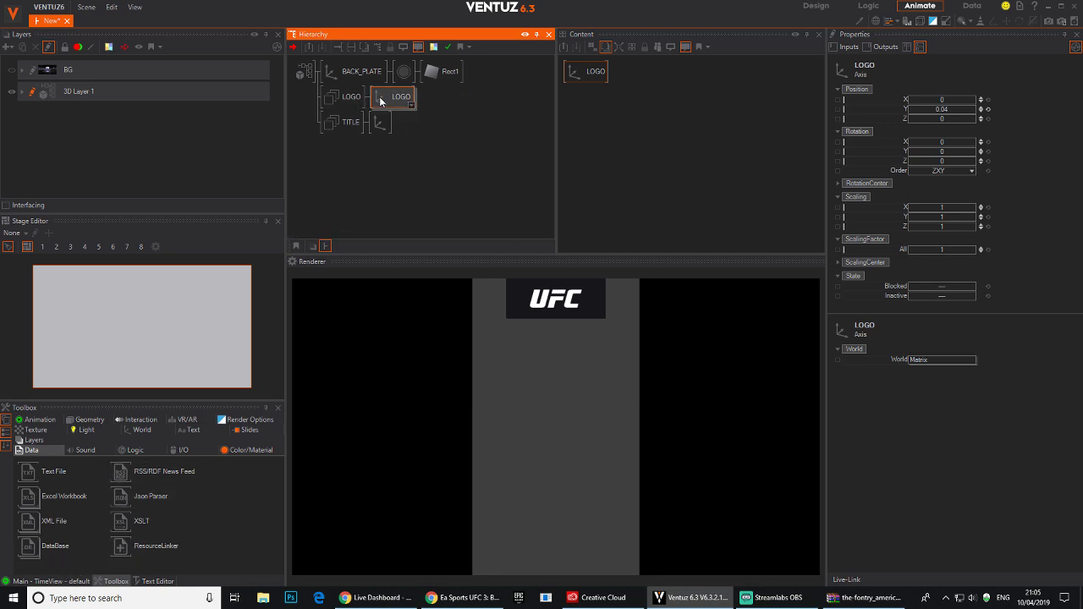
# Add a Text 2D node under the axis in the TITLE group.
pyautogui.click(378, 125)
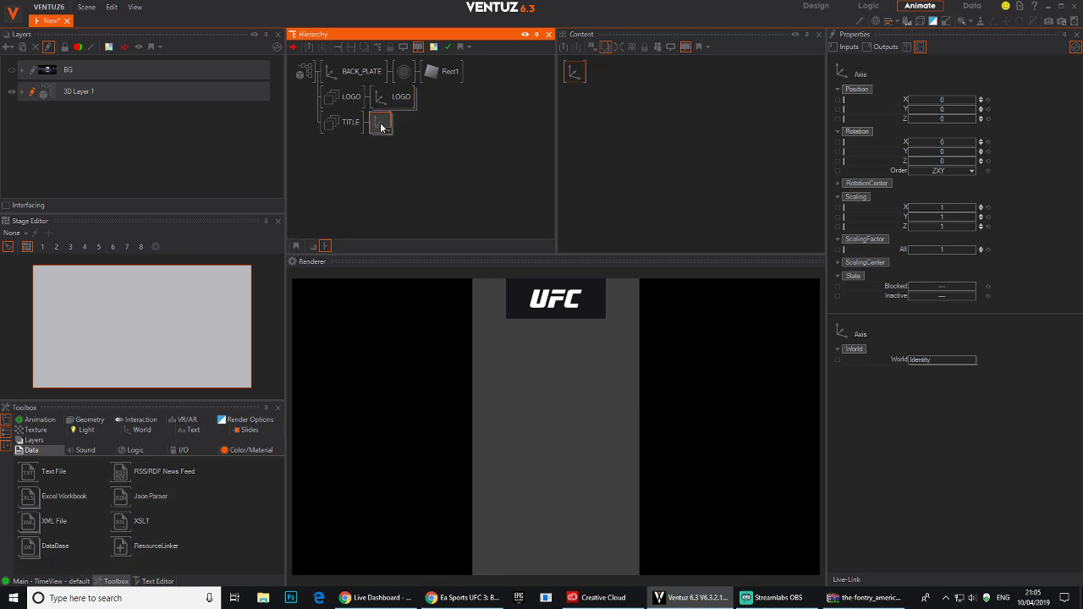
pyautogui.doubleClick(418, 127)
pyautogui.write('te')
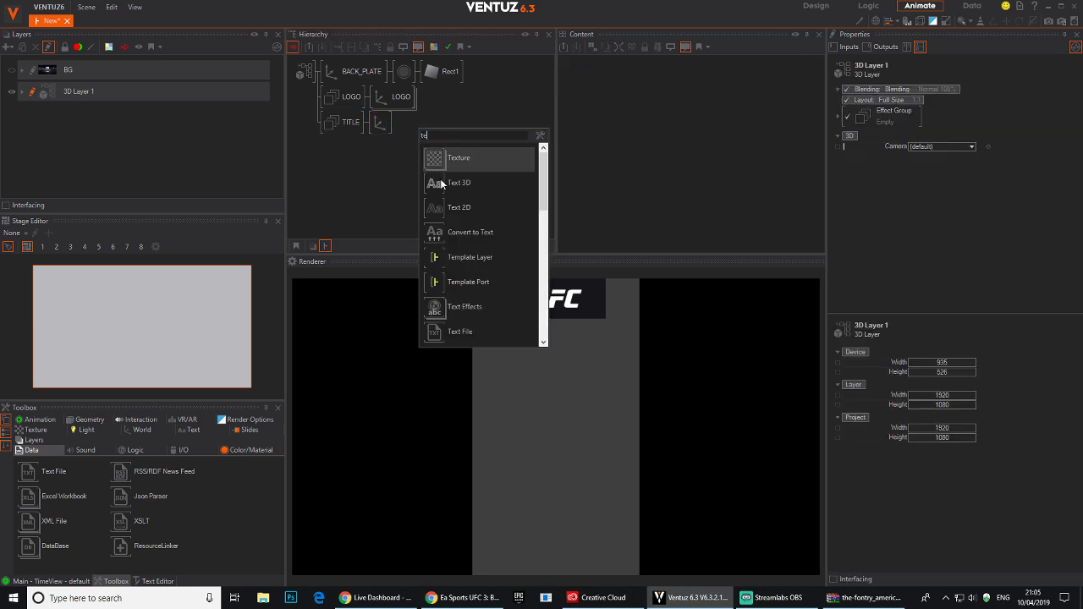
pyautogui.click(441, 207)
pyautogui.click(398, 134)
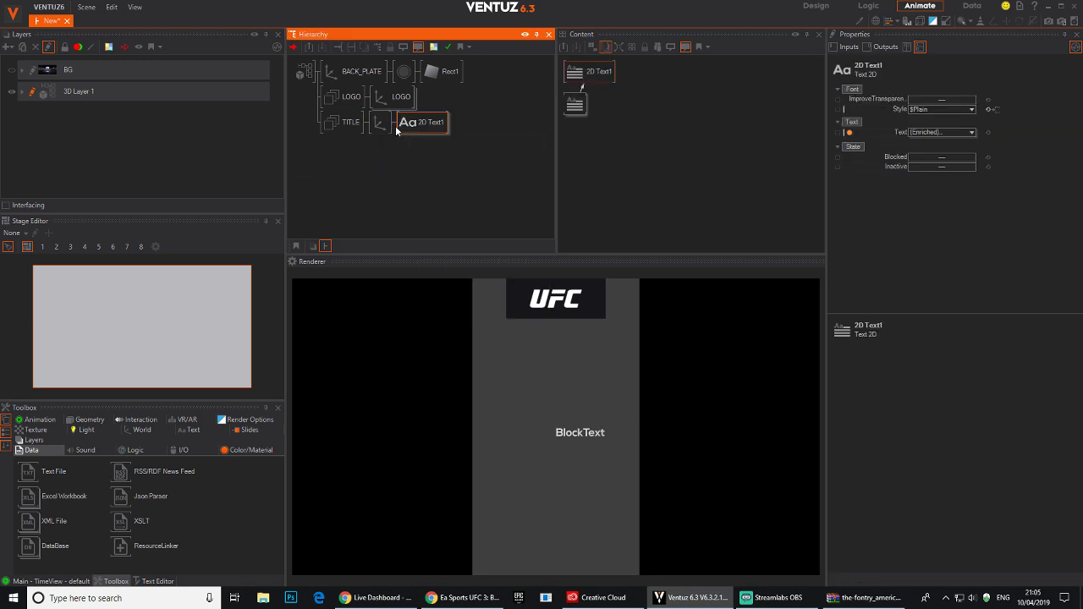
# Try the Pill Gothic 600mg Light typeface on the title's block text without saving the preset.
pyautogui.click(973, 109)
pyautogui.click(1038, 130)
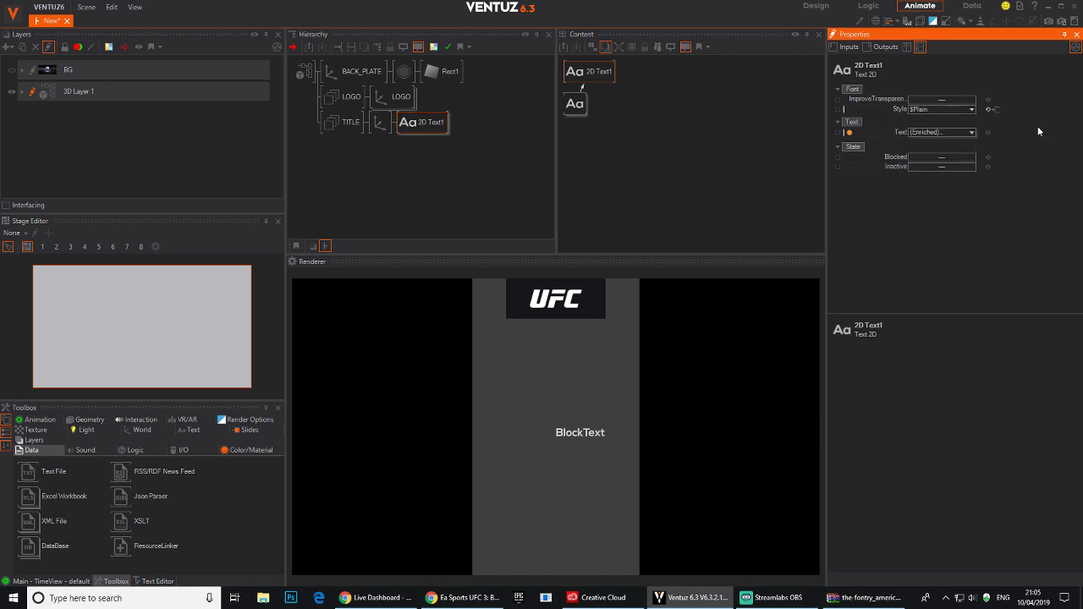
pyautogui.click(573, 103)
pyautogui.click(956, 100)
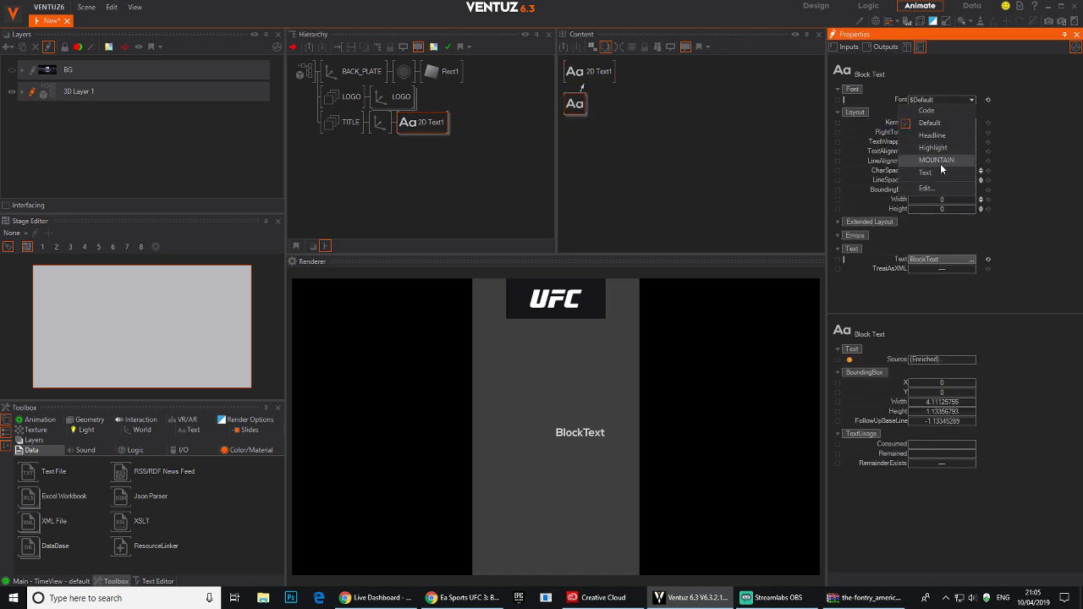
pyautogui.click(931, 189)
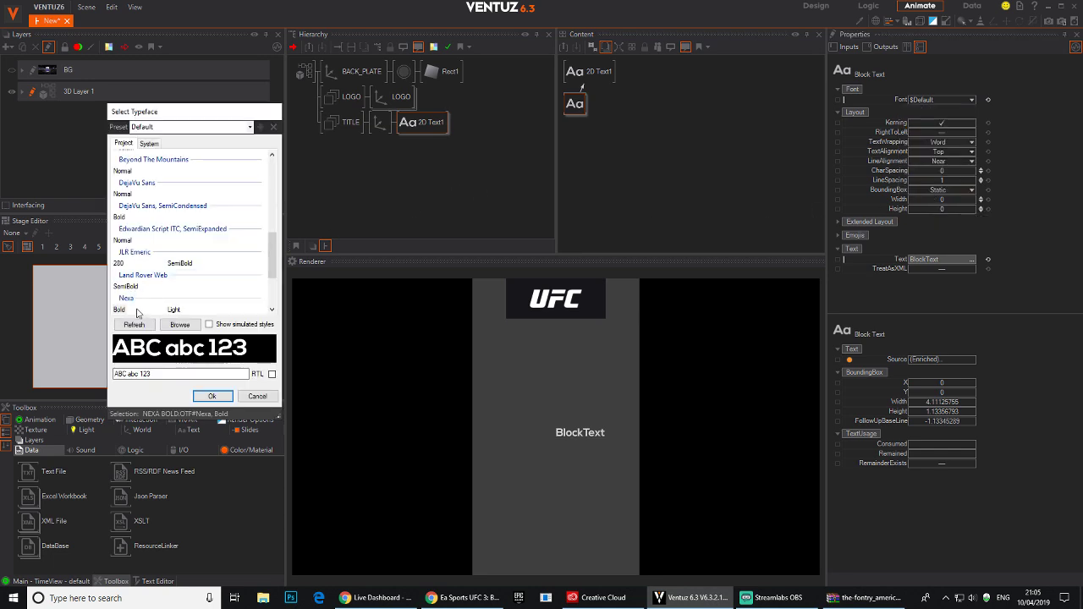
pyautogui.scroll(-3, 135, 305)
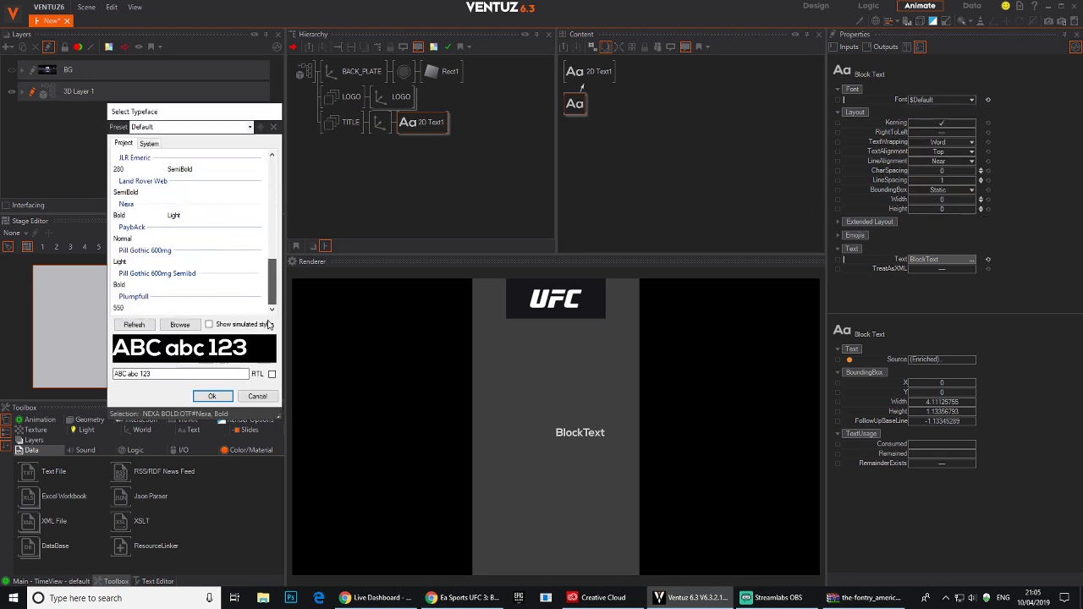
pyautogui.click(120, 263)
pyautogui.click(211, 396)
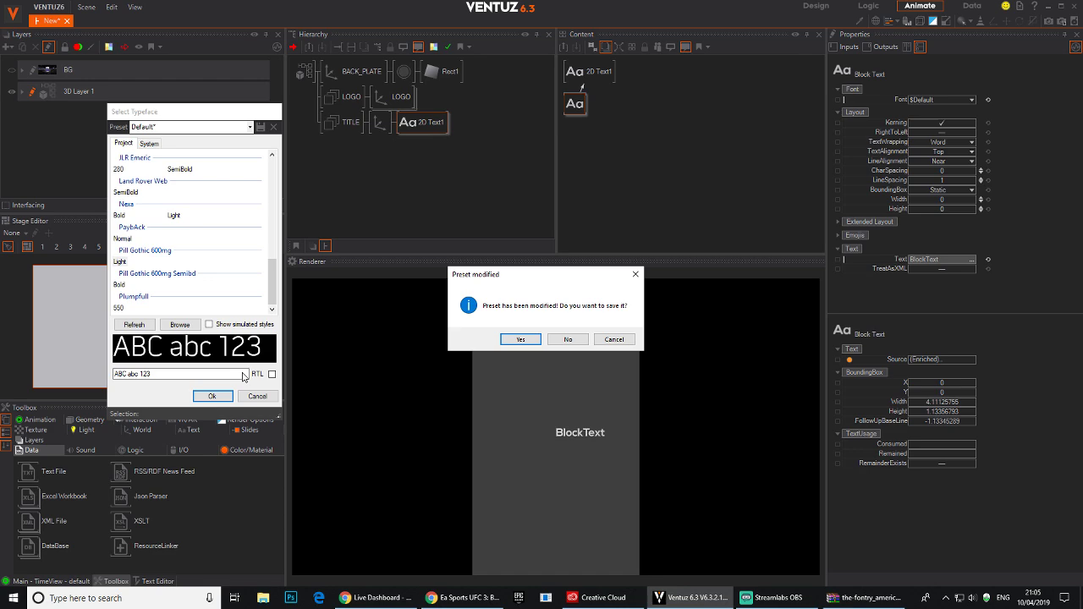
pyautogui.click(582, 341)
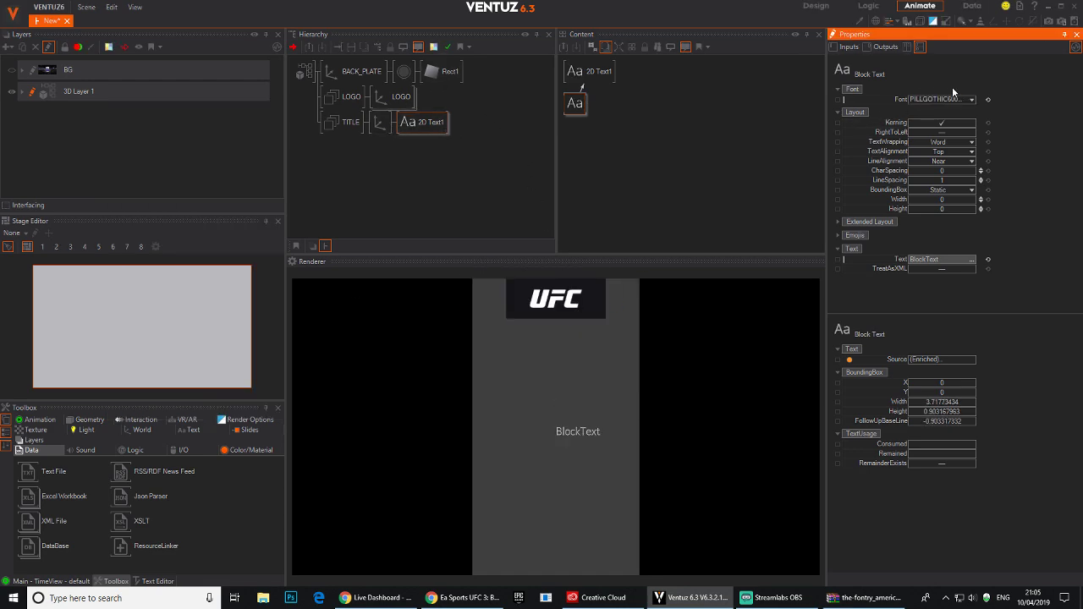
# Preview the project's DejaVu Sans, Beyond The Mountains, Bahnschrift SemiCondensed and Bahnschrift Condensed typefaces for the title's block text.
pyautogui.click(972, 100)
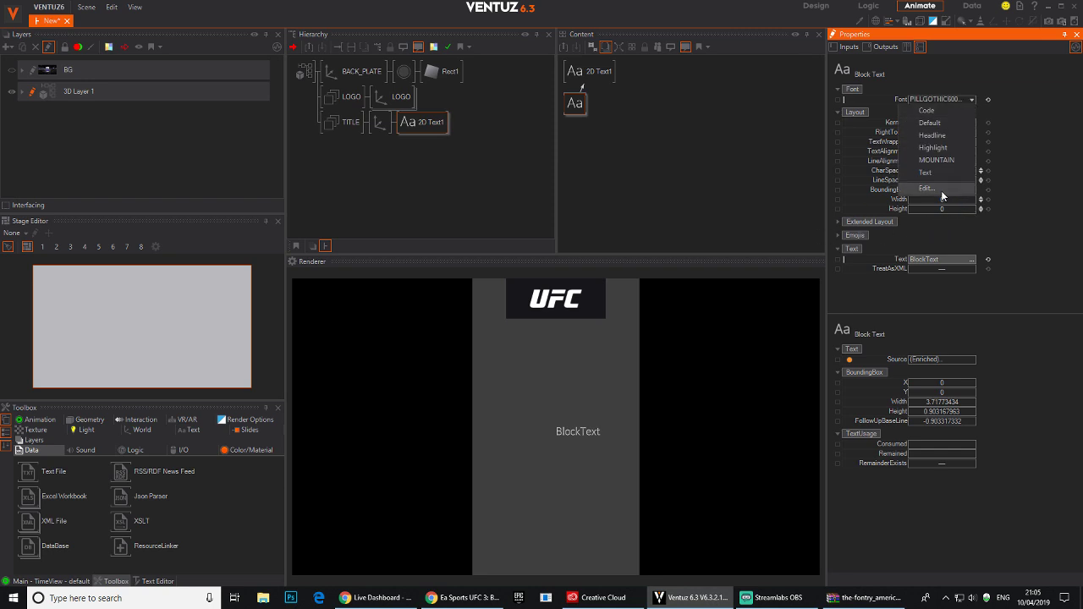
pyautogui.click(939, 189)
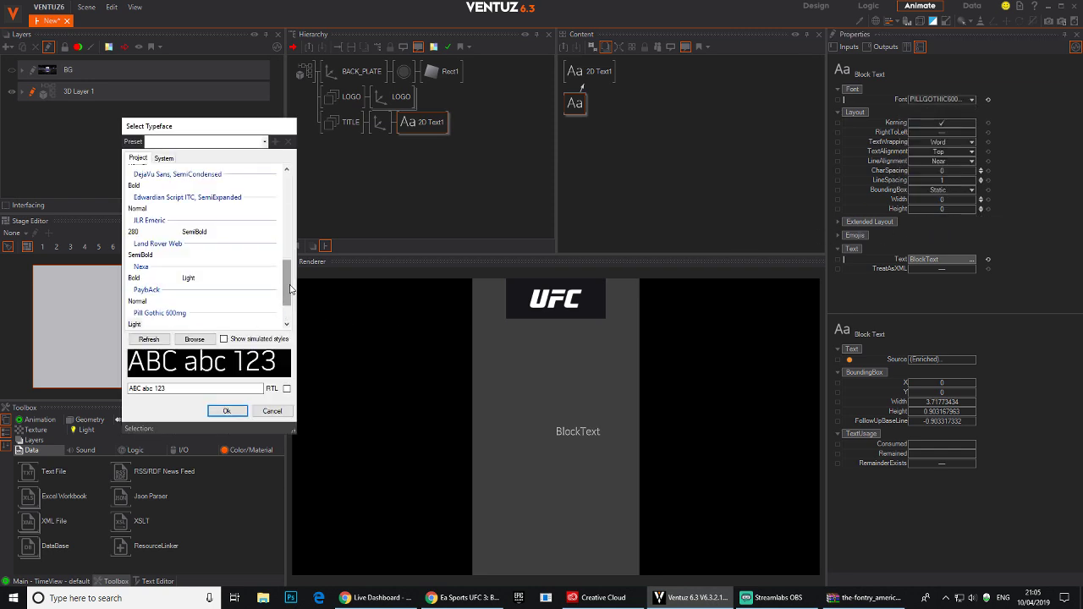
pyautogui.scroll(3, 288, 291)
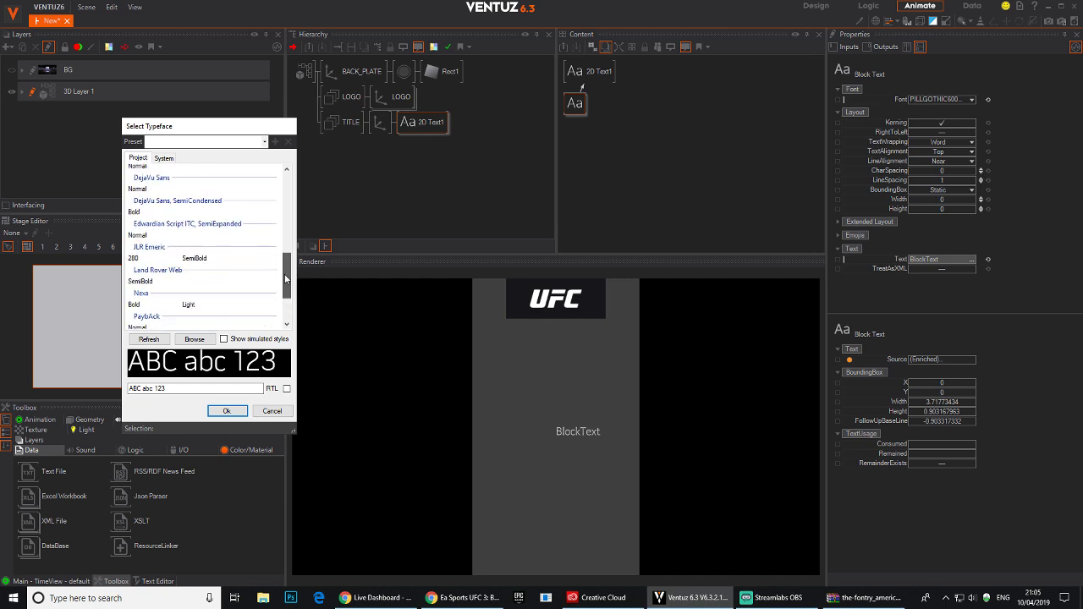
pyautogui.click(140, 221)
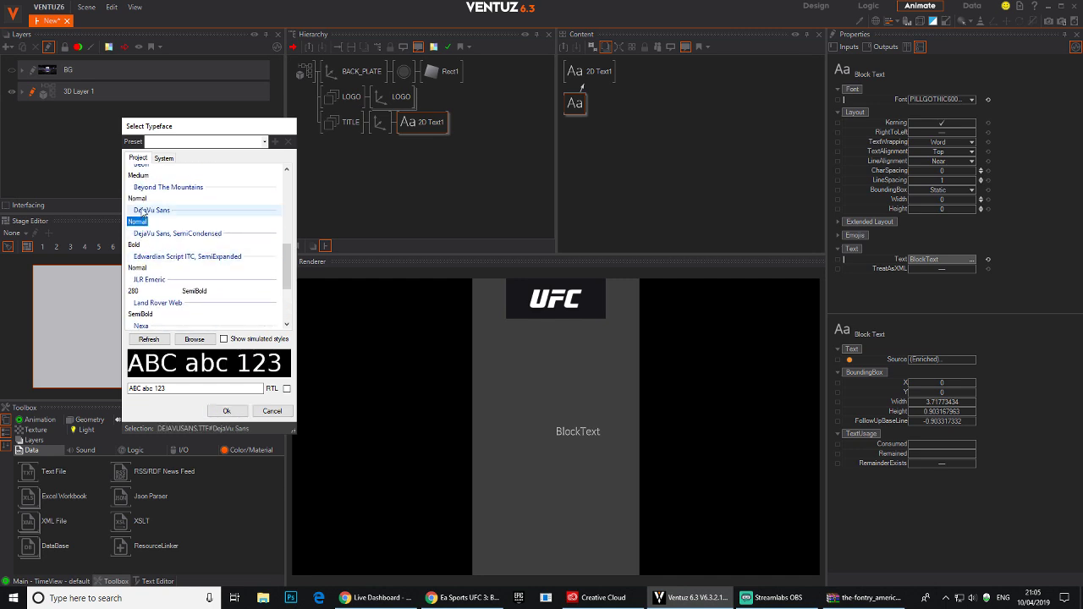
pyautogui.click(138, 198)
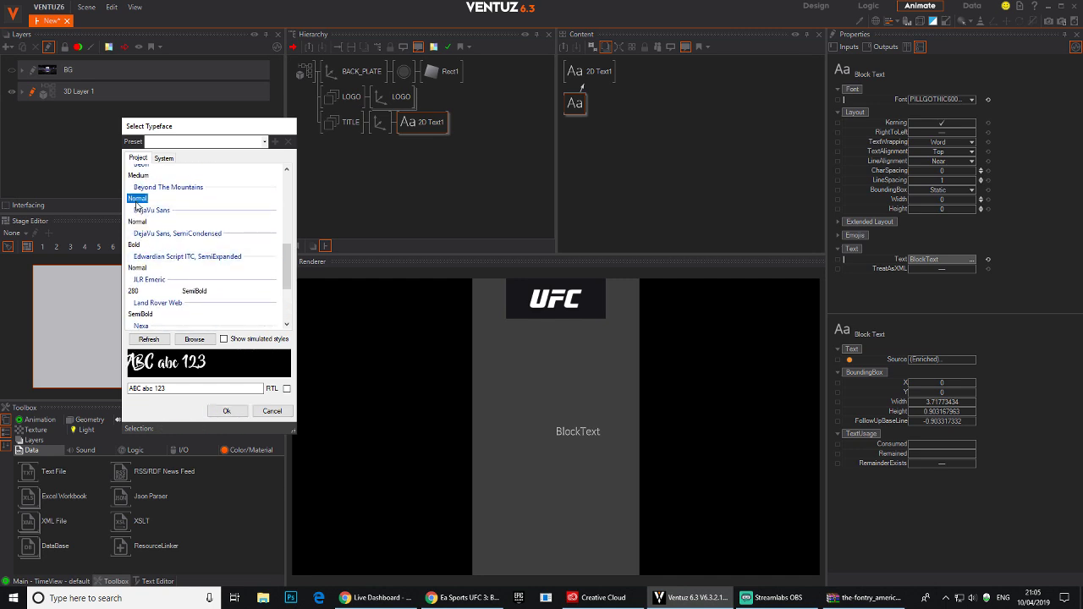
pyautogui.scroll(6, 157, 245)
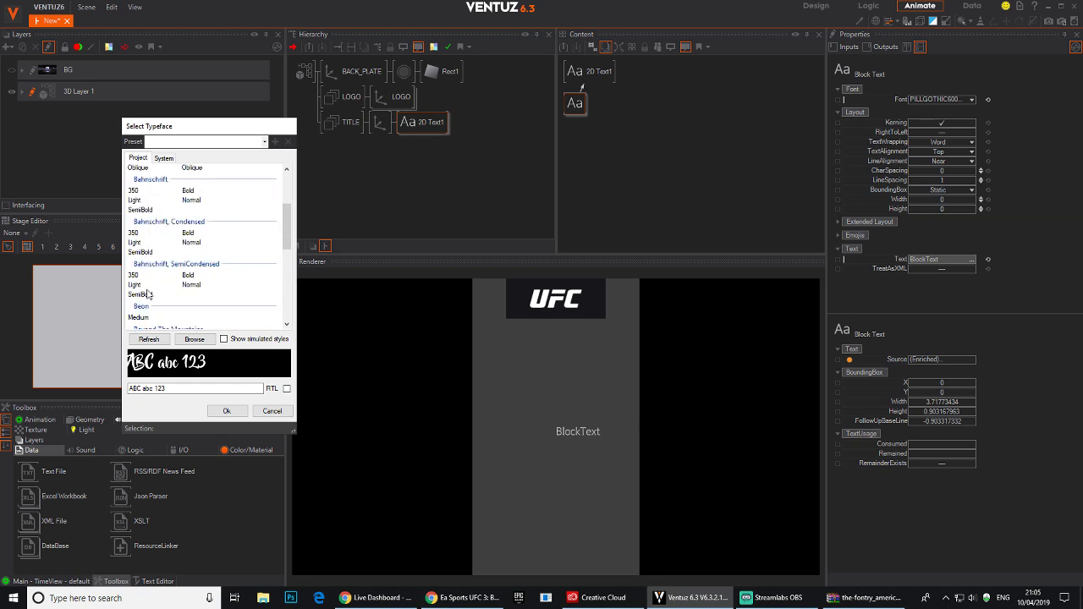
pyautogui.click(135, 285)
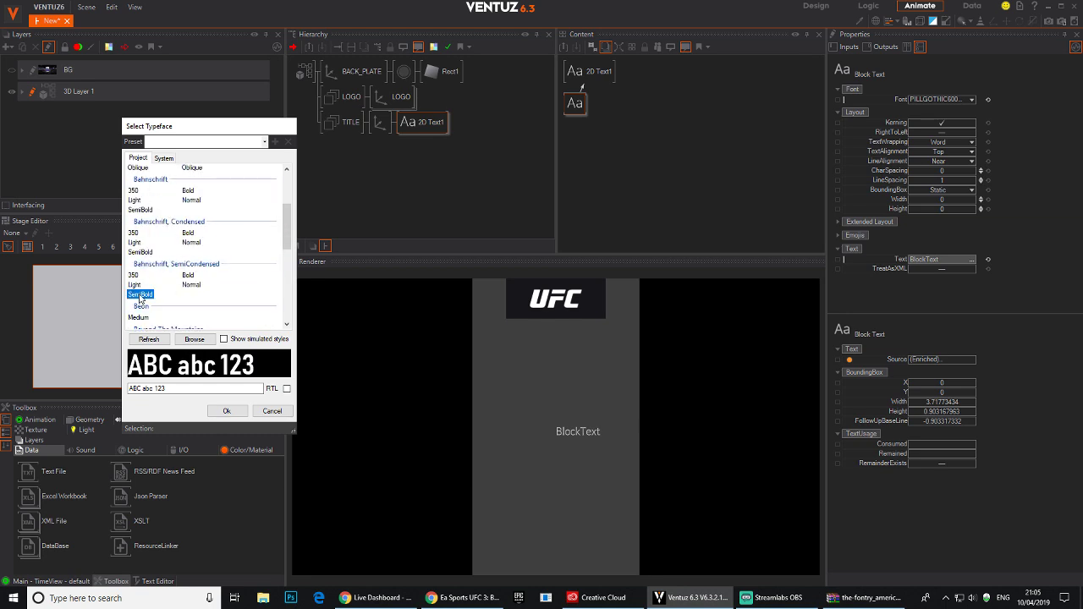
pyautogui.click(188, 275)
pyautogui.click(135, 242)
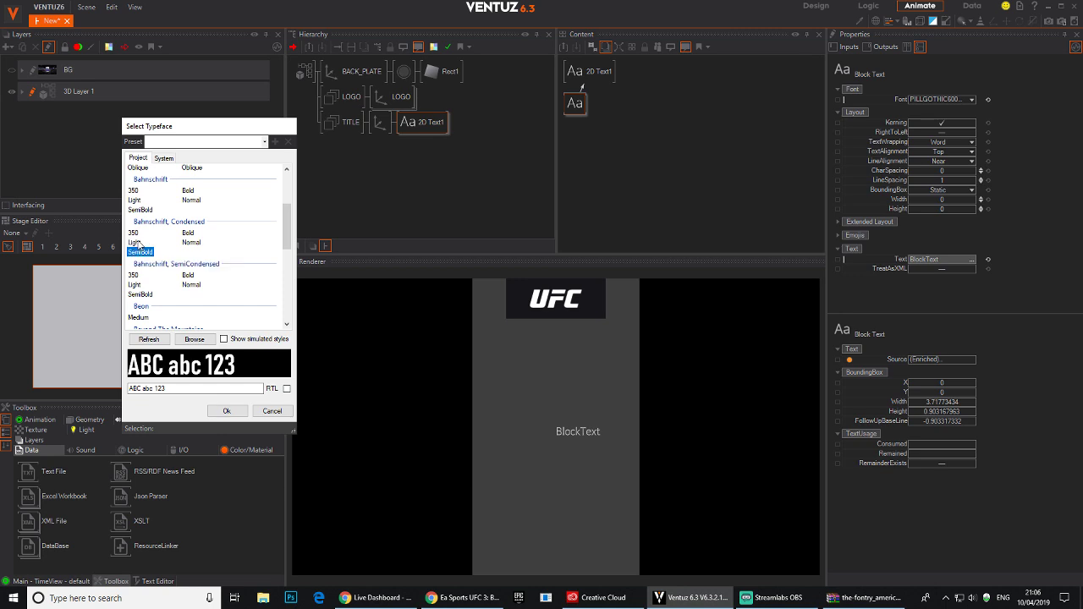
pyautogui.scroll(-1, 279, 232)
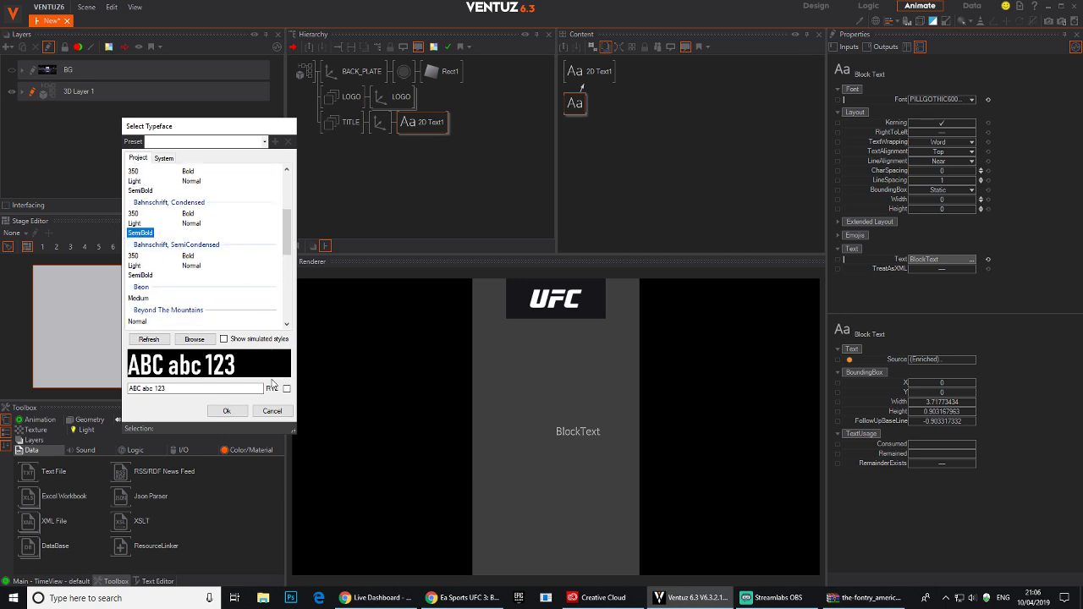
# Show simulated font styles, compare the Bahnschrift oblique variants and try SemiBoldOblique on the block text without saving a preset.
pyautogui.click(224, 338)
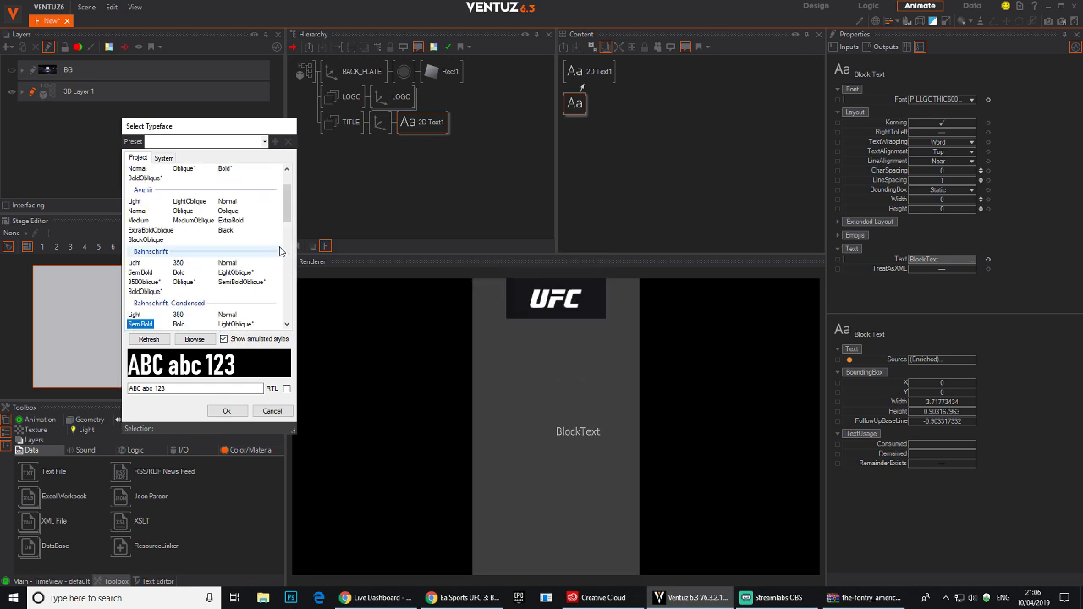
pyautogui.scroll(-2, 284, 215)
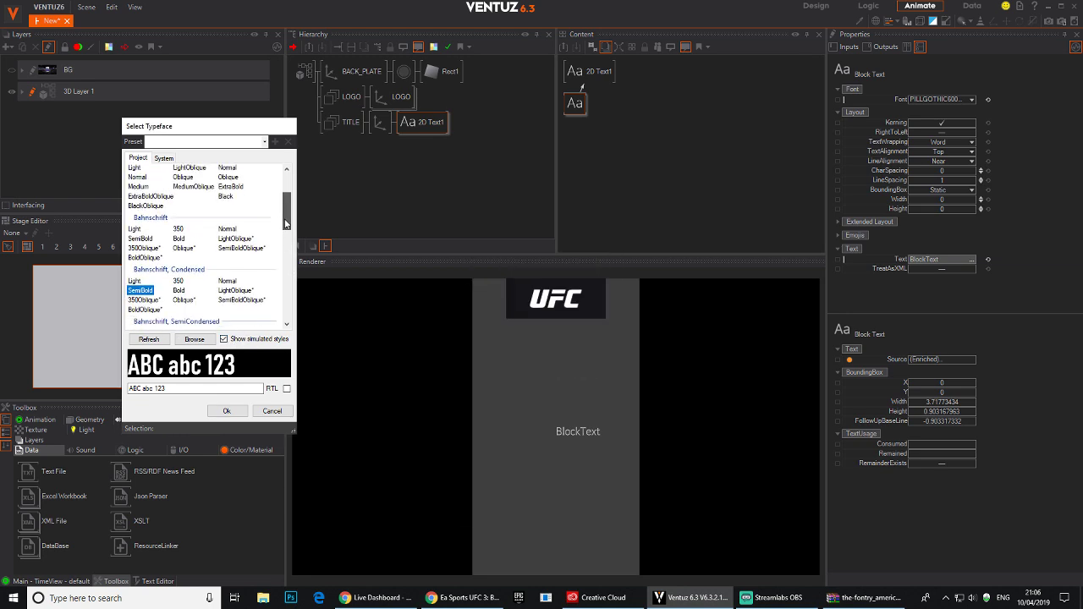
pyautogui.click(146, 255)
pyautogui.click(150, 277)
pyautogui.press('Up')
pyautogui.press('Up')
pyautogui.press('Up')
pyautogui.press('Up')
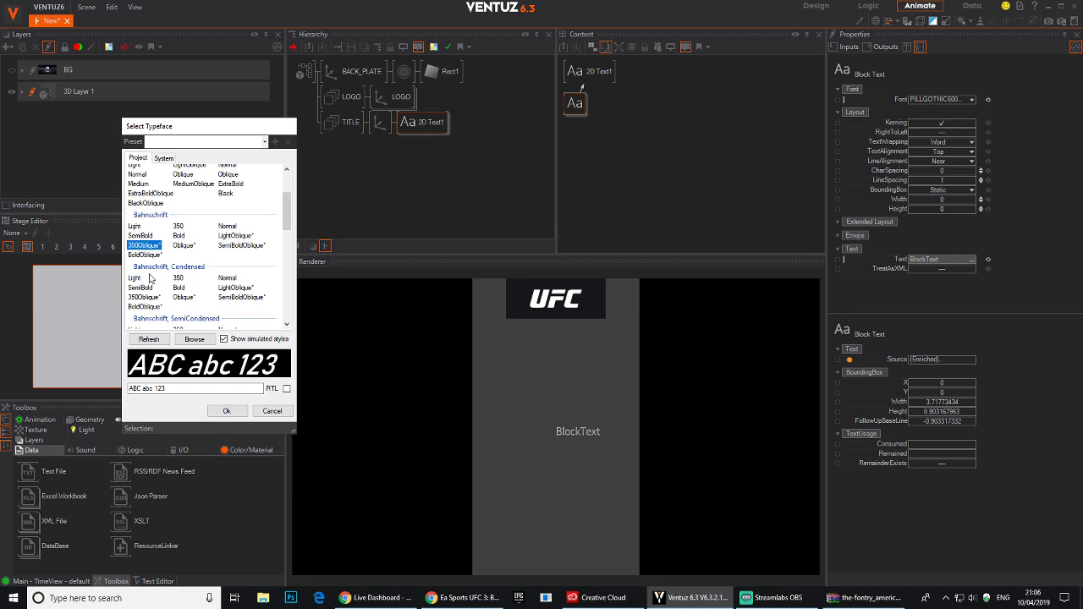
pyautogui.press('Down')
pyautogui.press('Down')
pyautogui.press('Down')
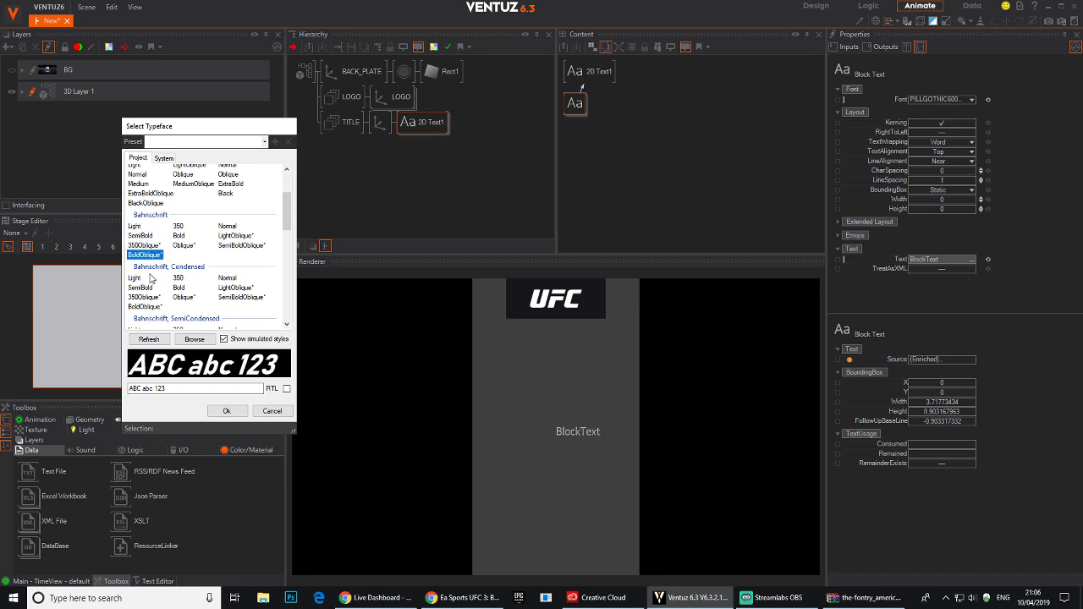
pyautogui.press('Up')
pyautogui.press('Down')
pyautogui.press('Up')
pyautogui.press('Right')
pyautogui.press('Right')
pyautogui.press('Left')
pyautogui.press('Left')
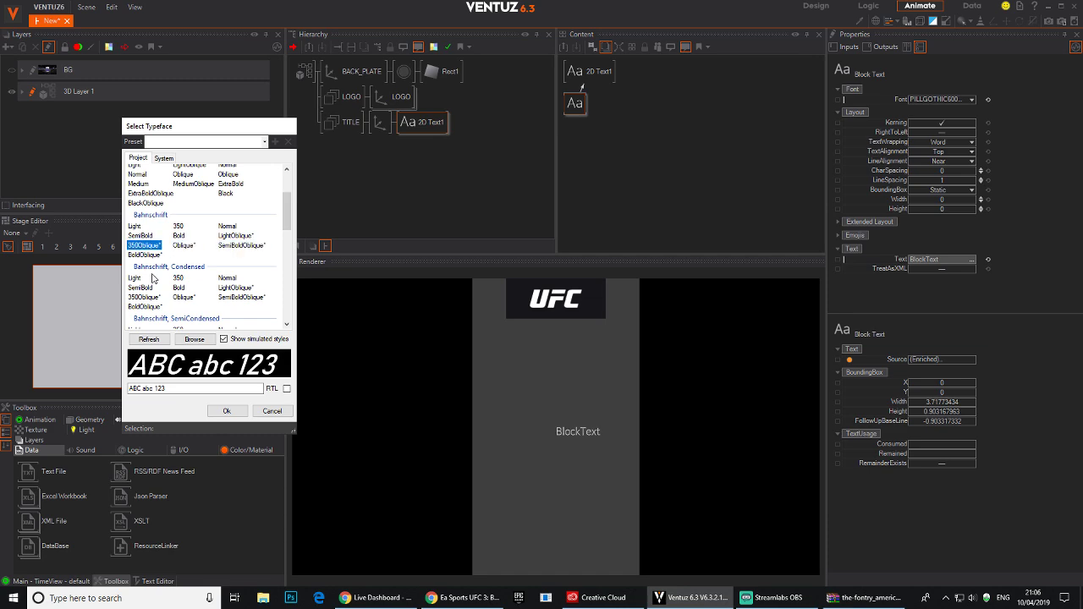
pyautogui.press('Right')
pyautogui.press('Right')
pyautogui.click(226, 412)
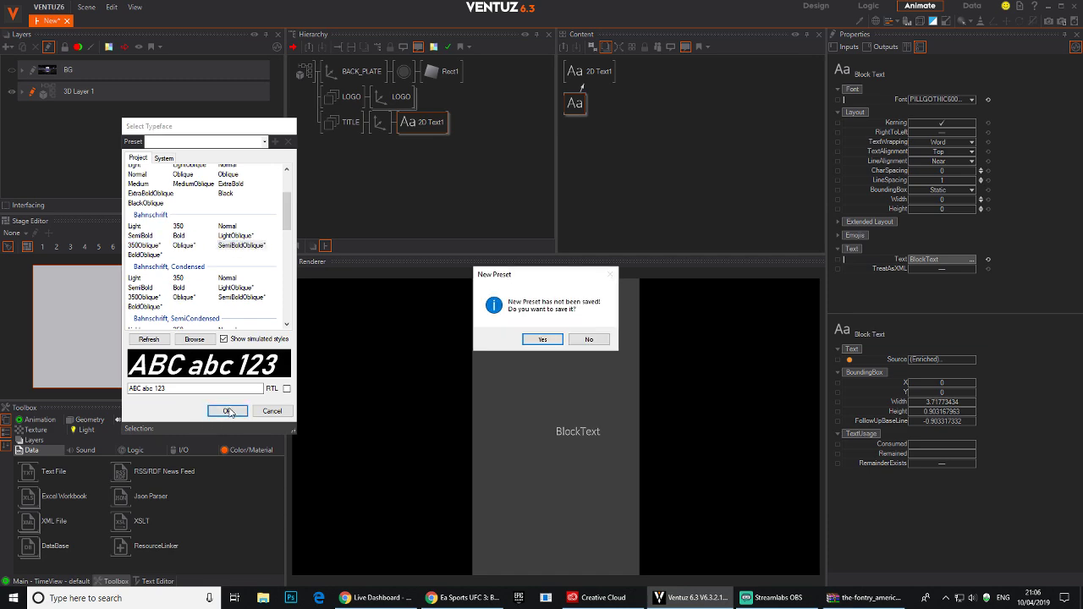
pyautogui.click(591, 344)
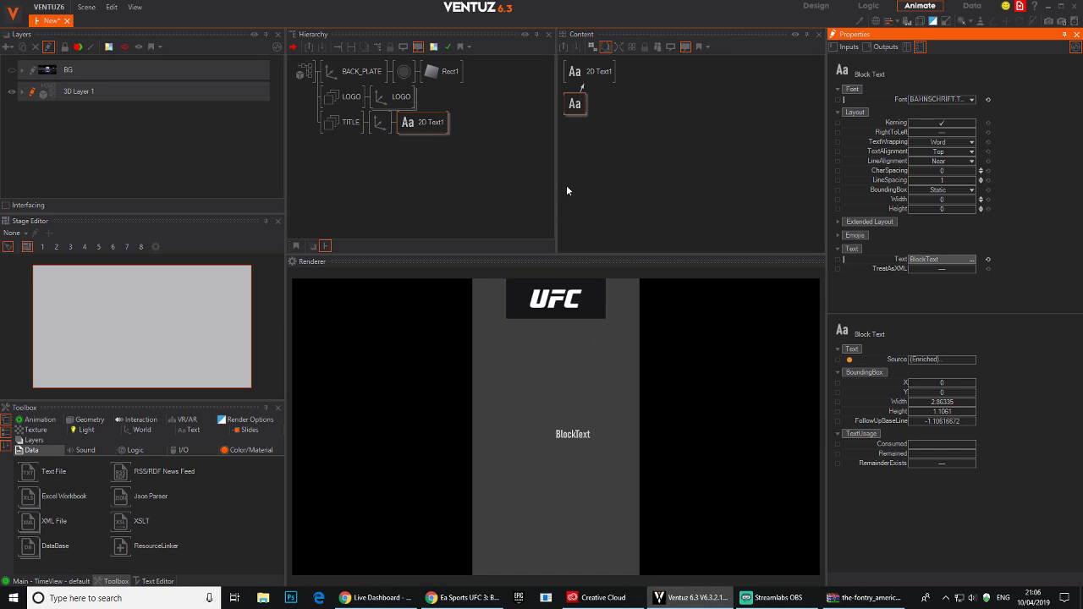
# Set the block text's typeface to Bahnschrift Oblique without saving a new preset.
pyautogui.click(972, 100)
pyautogui.click(938, 186)
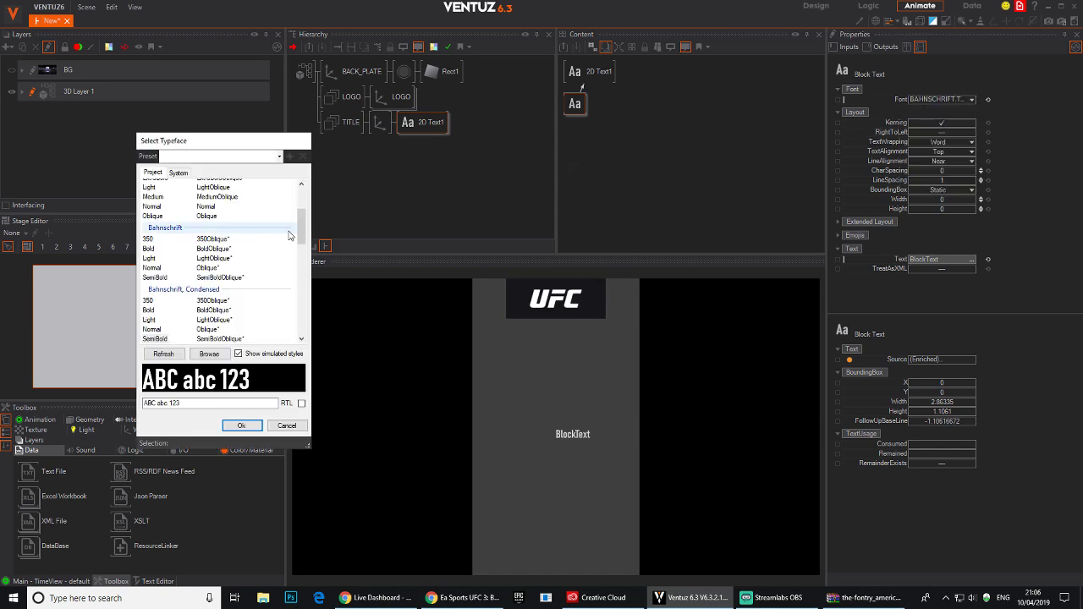
pyautogui.click(207, 268)
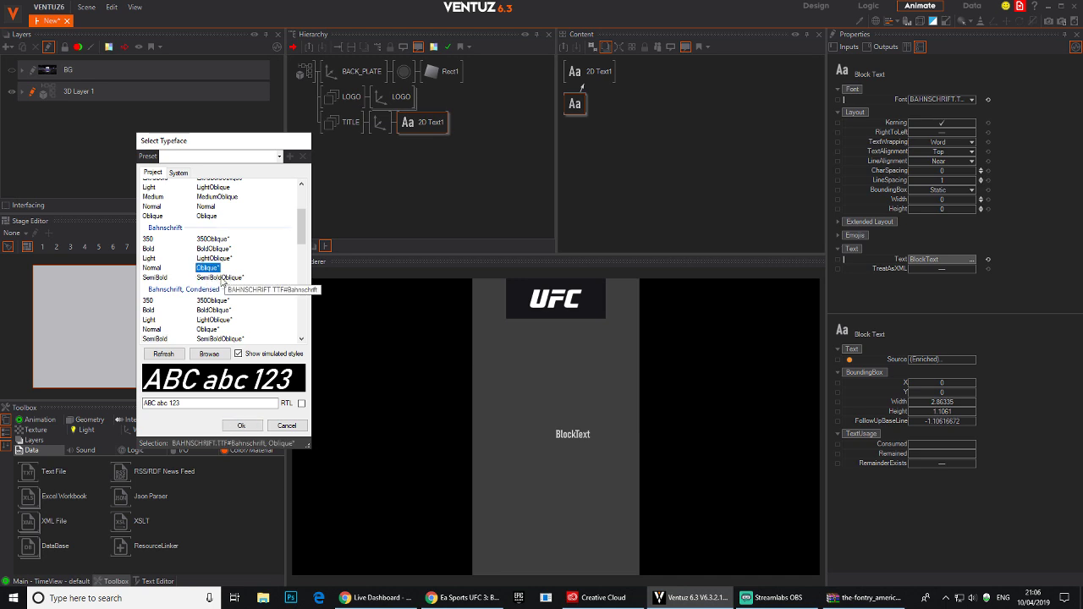
pyautogui.click(247, 429)
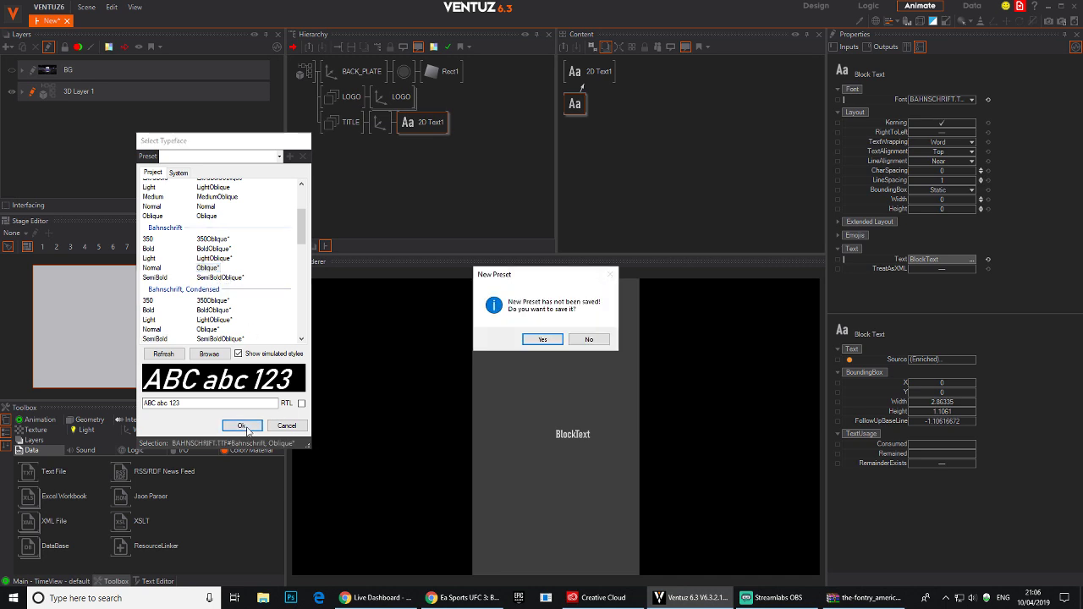
pyautogui.click(586, 338)
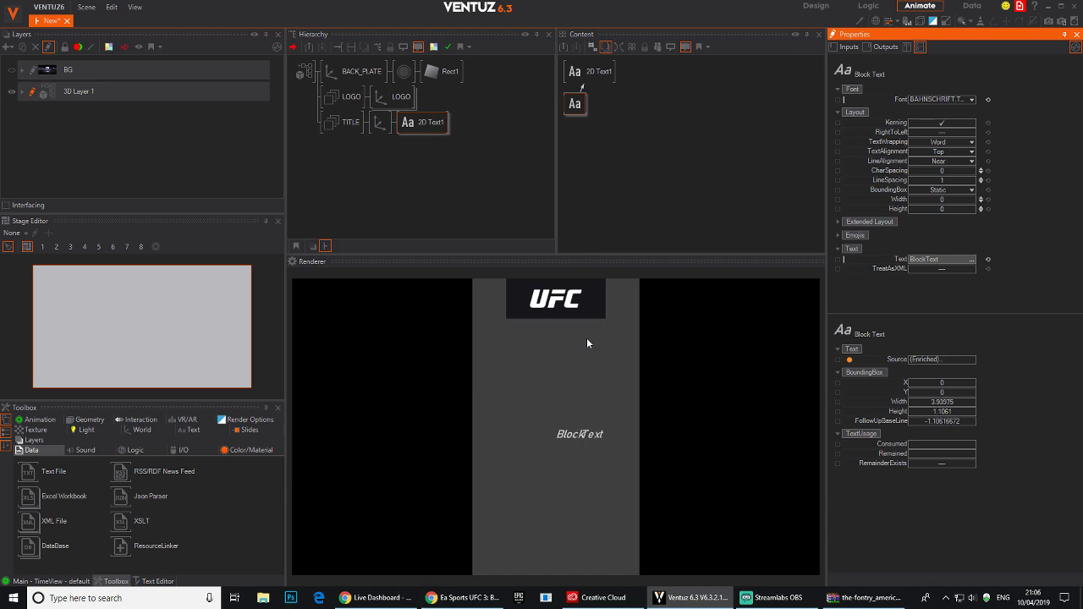
# Position the axis in the TITLE group at X -3.5, Y 9.1 and set its overall scaling factor to 1.75.
pyautogui.click(380, 122)
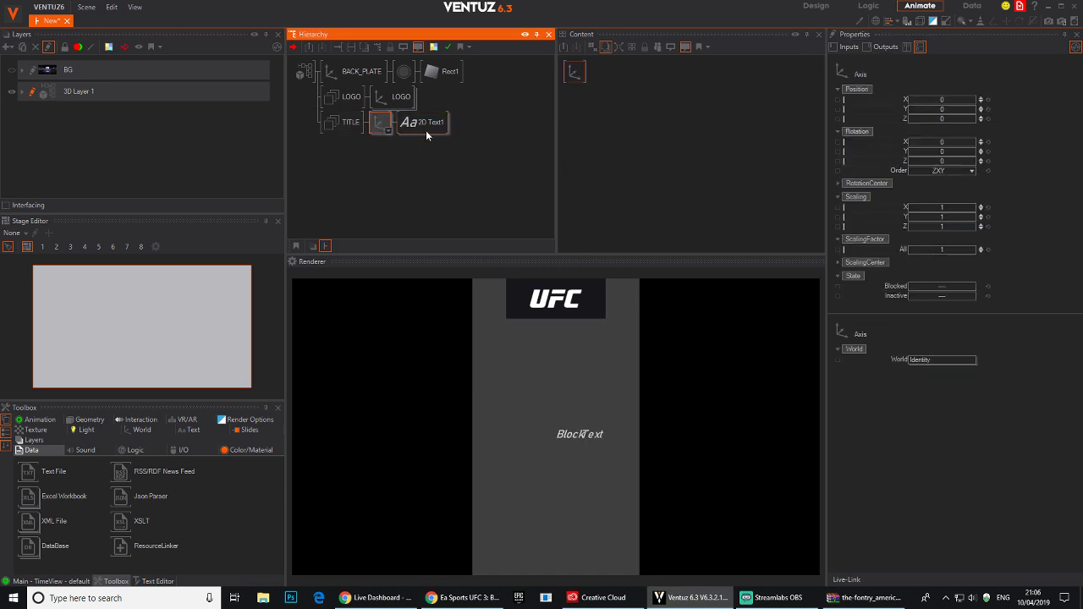
pyautogui.moveTo(933, 111)
pyautogui.mouseDown()
pyautogui.moveTo(969, 110)
pyautogui.moveTo(942, 100)
pyautogui.mouseUp()
pyautogui.moveTo(941, 251); pyautogui.dragTo(971, 250)
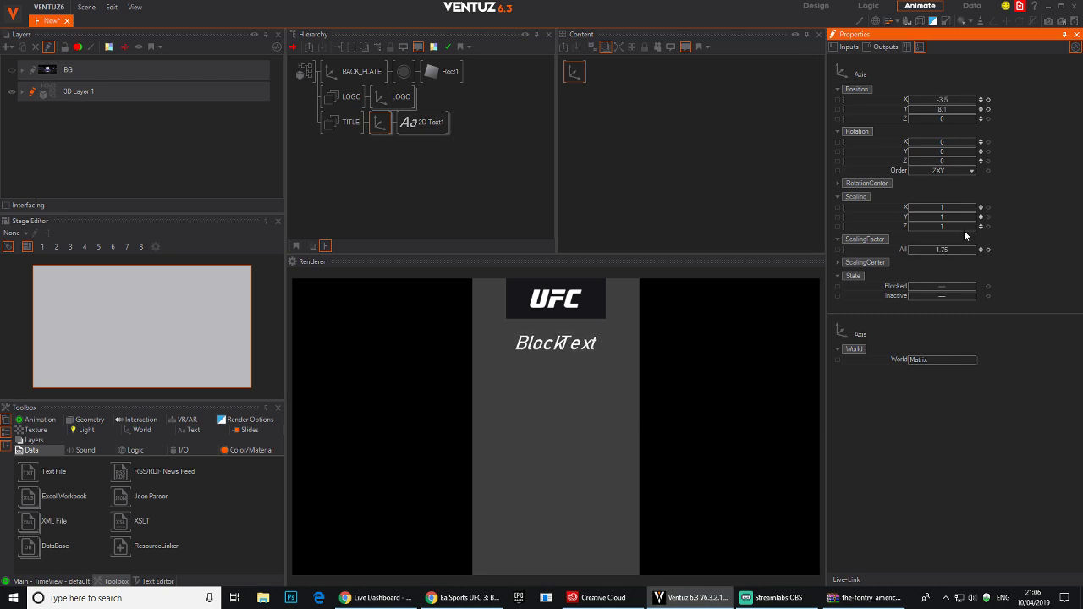
pyautogui.moveTo(944, 110); pyautogui.dragTo(946, 110)
# Change the title's block text to WELTERWEIGHT and set its character spacing to about 3.16.
pyautogui.click(431, 122)
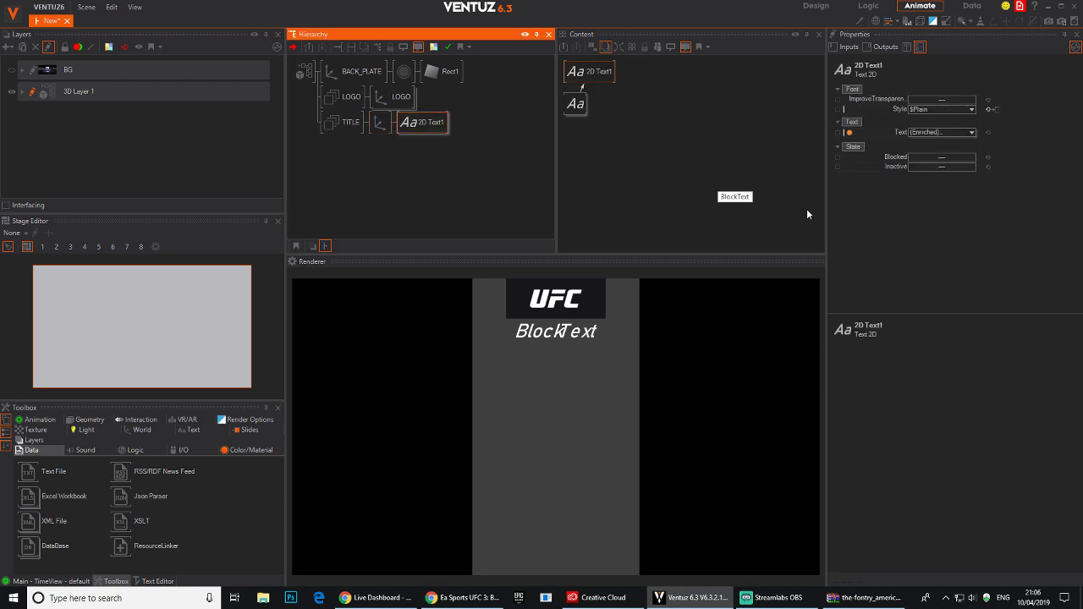
pyautogui.click(577, 105)
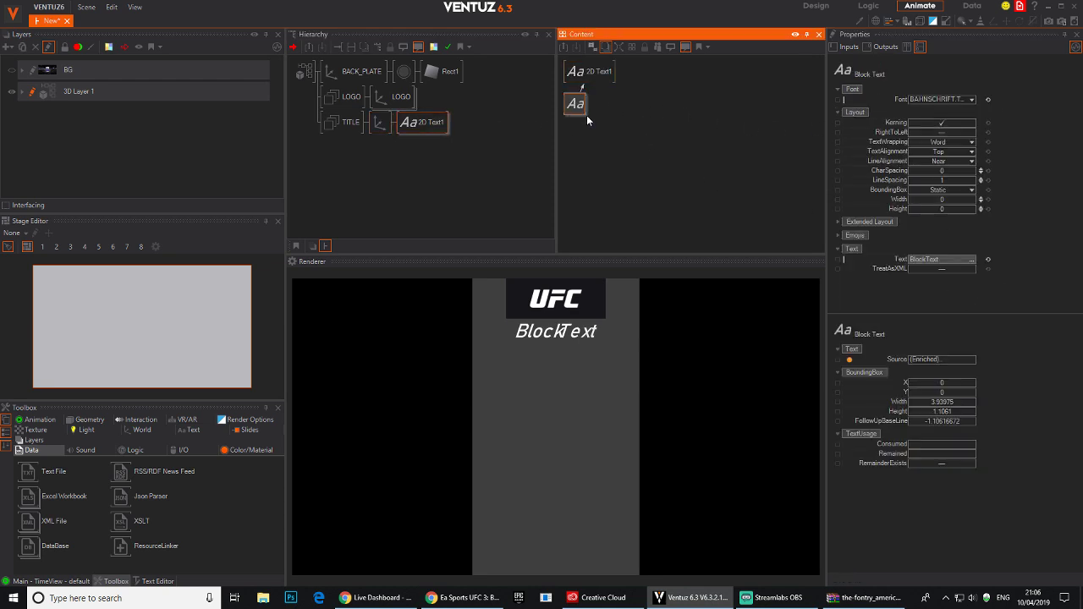
pyautogui.click(931, 259)
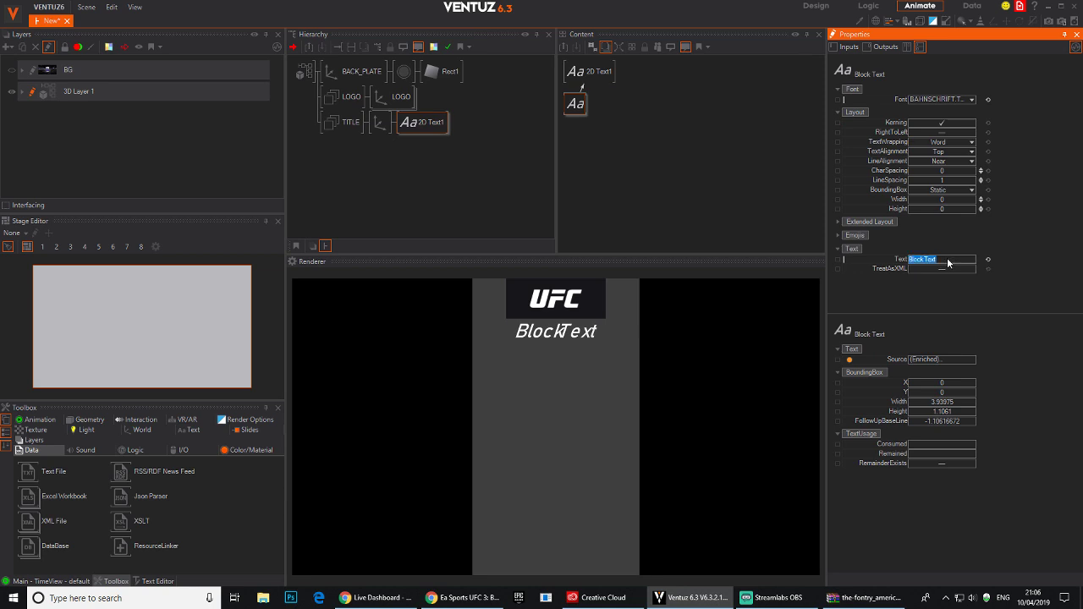
pyautogui.click(947, 264)
pyautogui.write('WELTERWEIGHT')
pyautogui.press('Return')
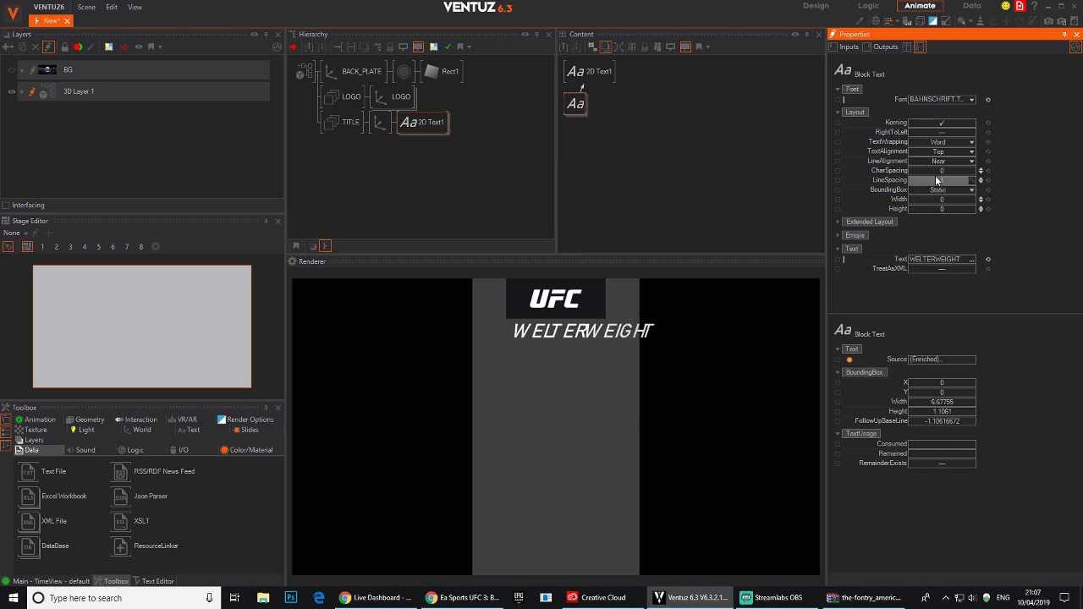
pyautogui.moveTo(941, 170); pyautogui.dragTo(810, 384)
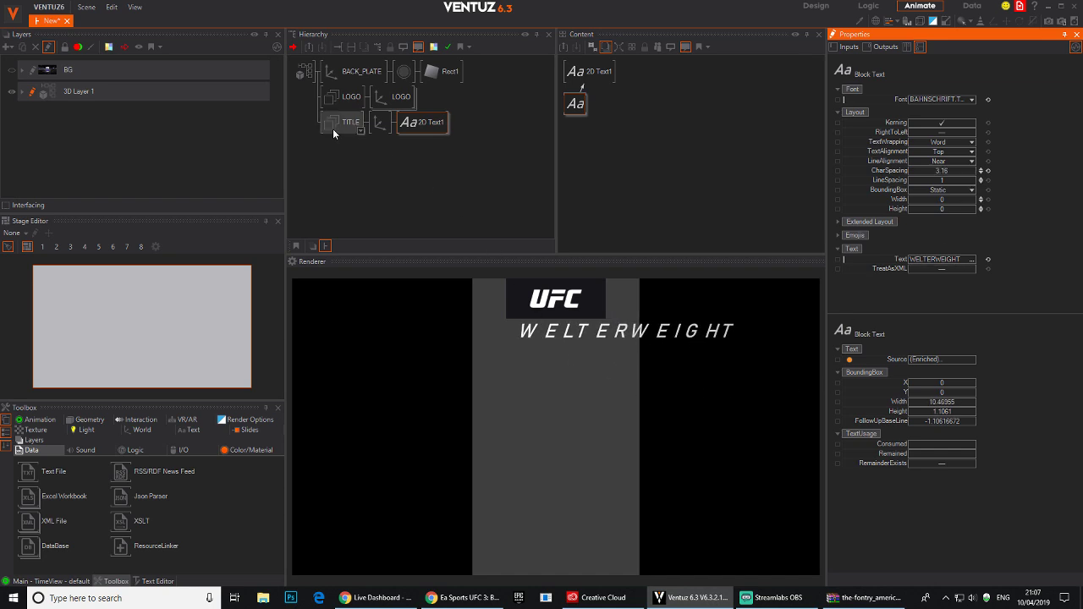
# Scale the TITLE group's axis down to about 1.08 and centre the title text on the back plate just below the UFC logo.
pyautogui.click(380, 121)
pyautogui.moveTo(927, 100); pyautogui.dragTo(940, 195)
pyautogui.moveTo(944, 252)
pyautogui.mouseDown()
pyautogui.moveTo(922, 253)
pyautogui.moveTo(941, 252)
pyautogui.mouseUp()
pyautogui.moveTo(948, 103); pyautogui.dragTo(954, 103)
pyautogui.moveTo(940, 249); pyautogui.dragTo(926, 249)
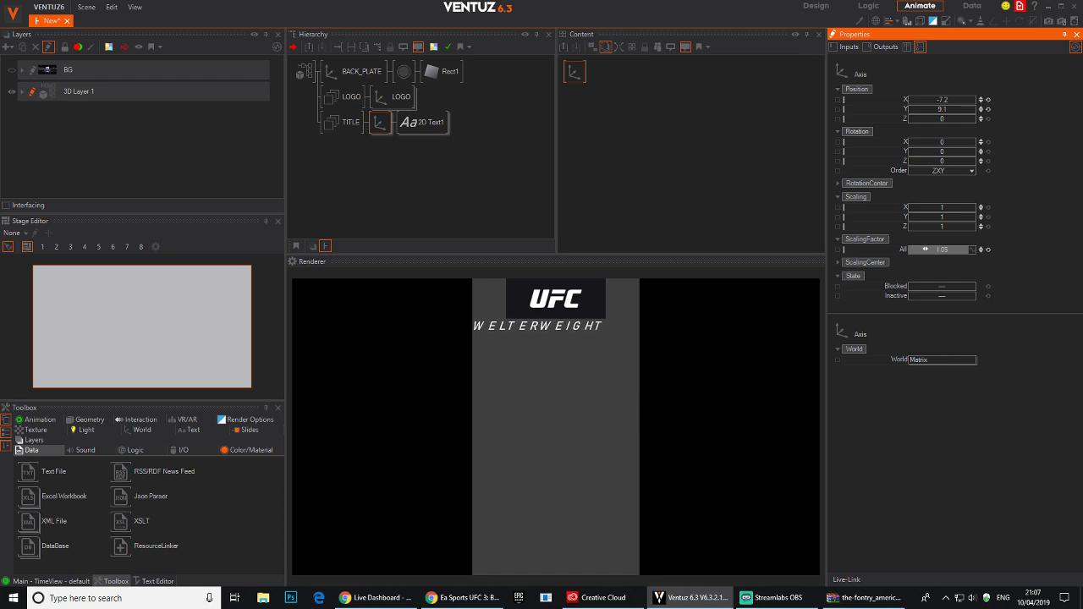
pyautogui.moveTo(939, 109); pyautogui.dragTo(975, 100)
pyautogui.click(427, 122)
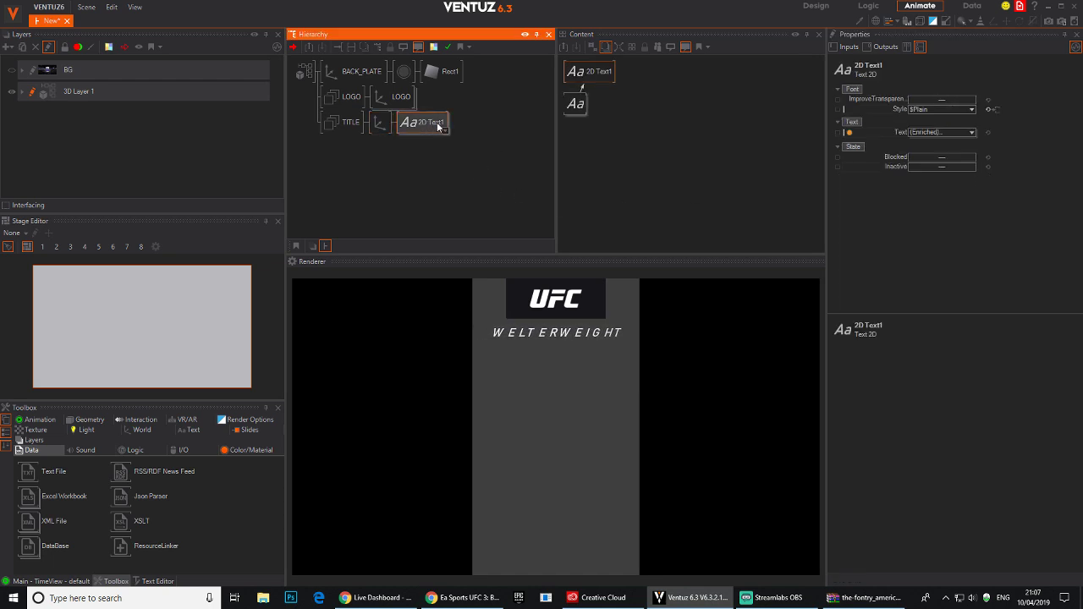
# Try Avenir Oblique as the title block text's typeface, without saving a new preset.
pyautogui.click(971, 110)
pyautogui.click(576, 104)
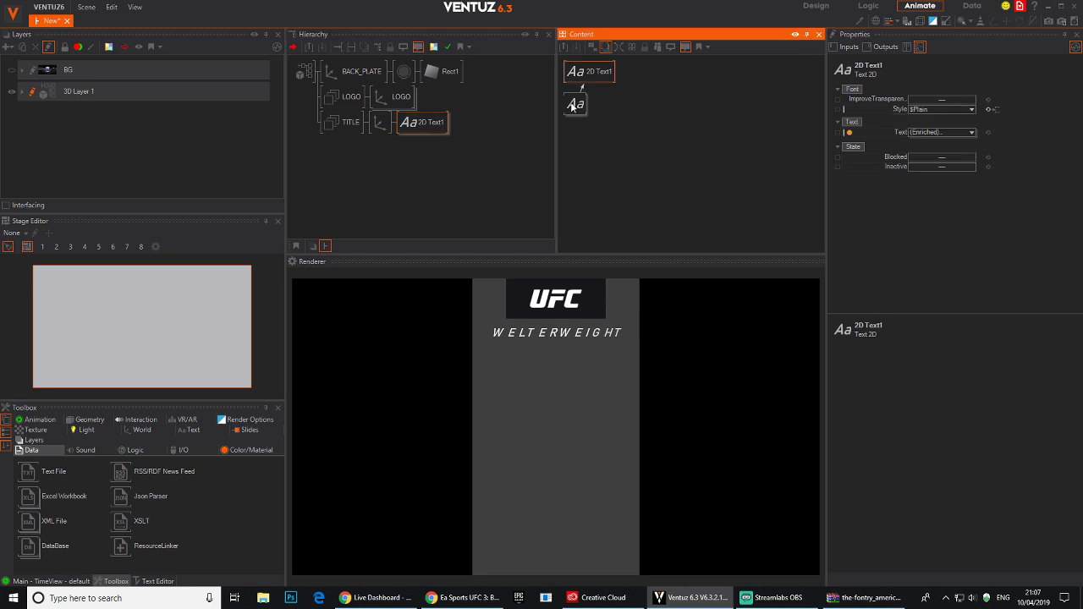
pyautogui.click(973, 99)
pyautogui.click(944, 176)
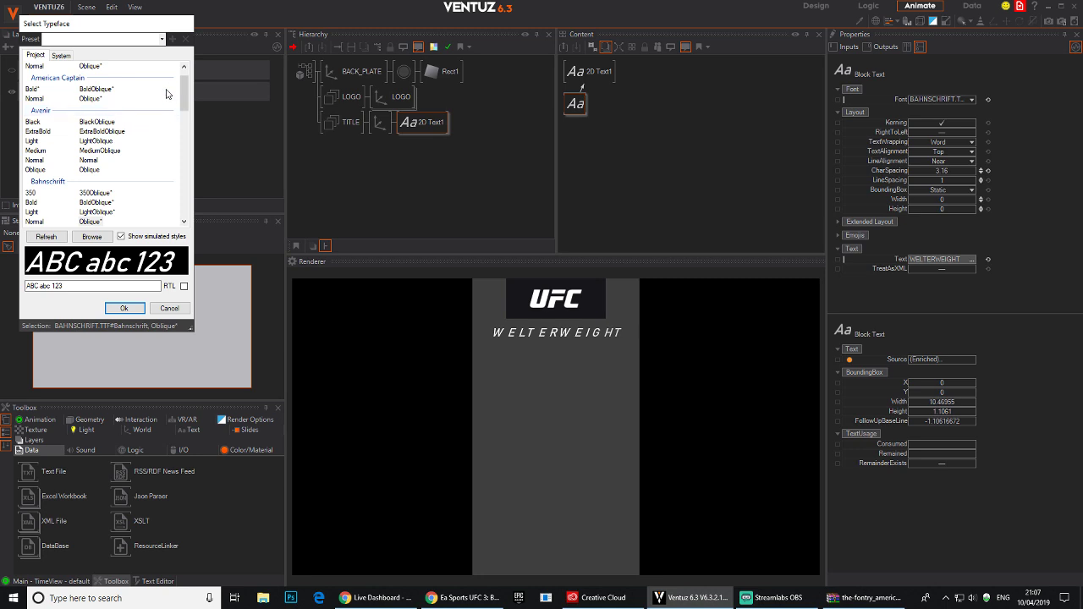
pyautogui.click(92, 98)
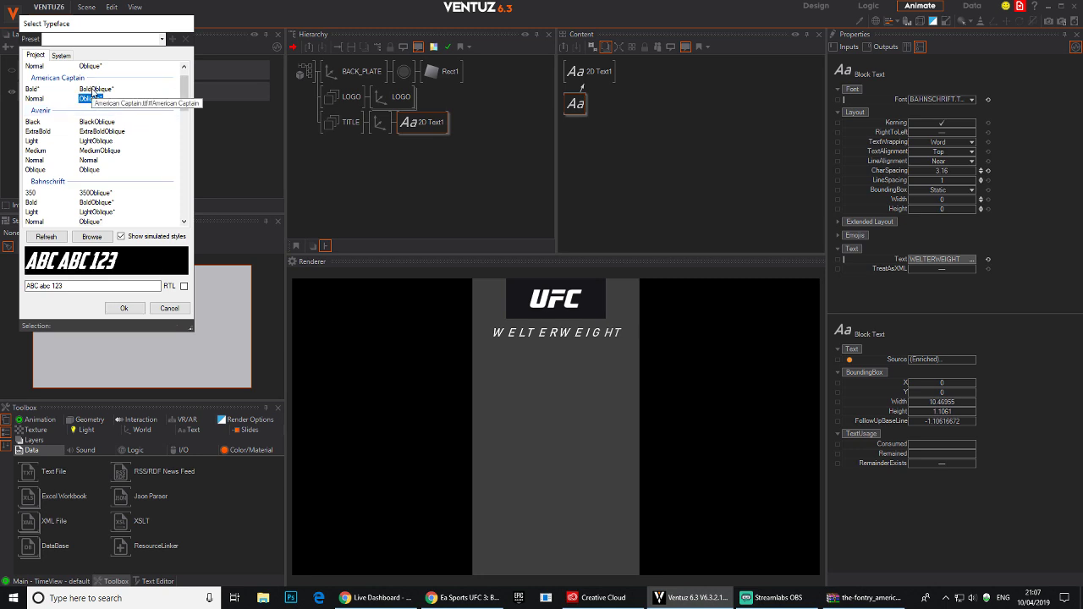
pyautogui.click(94, 89)
pyautogui.click(95, 140)
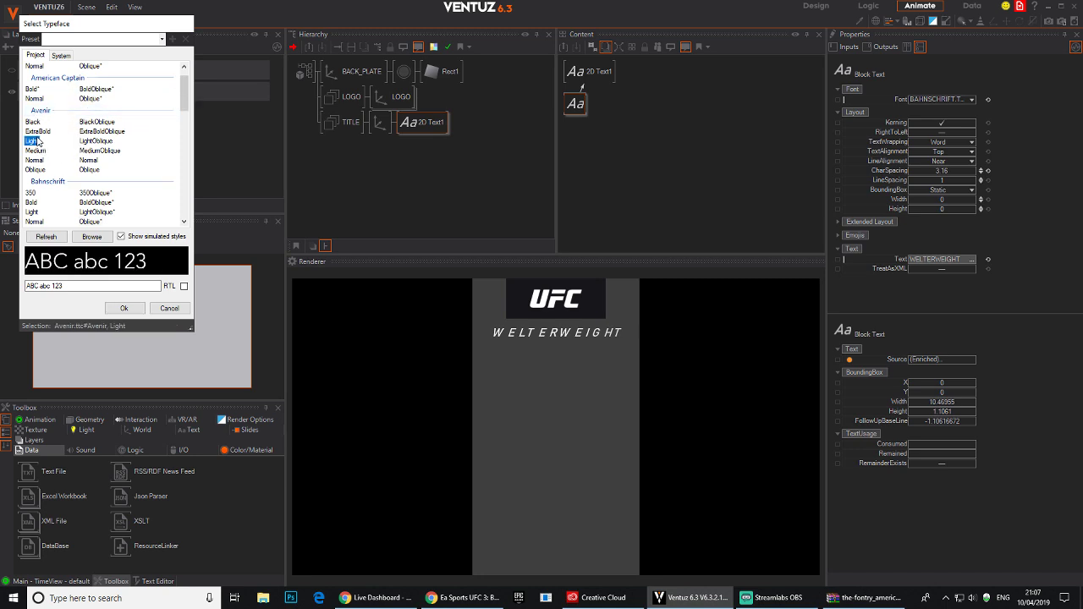
pyautogui.click(91, 160)
pyautogui.click(90, 170)
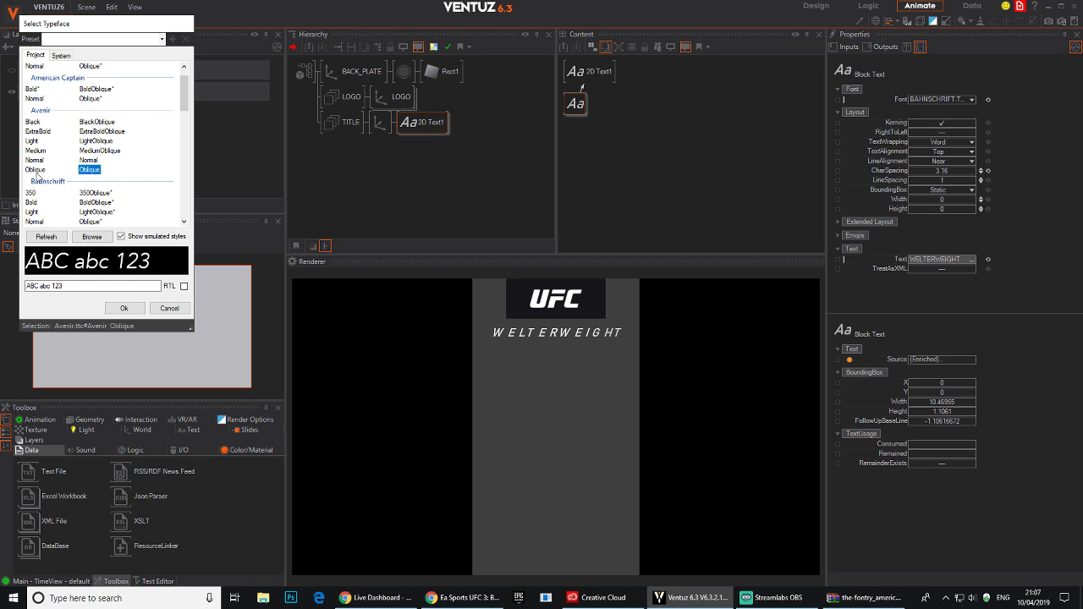
pyautogui.click(26, 173)
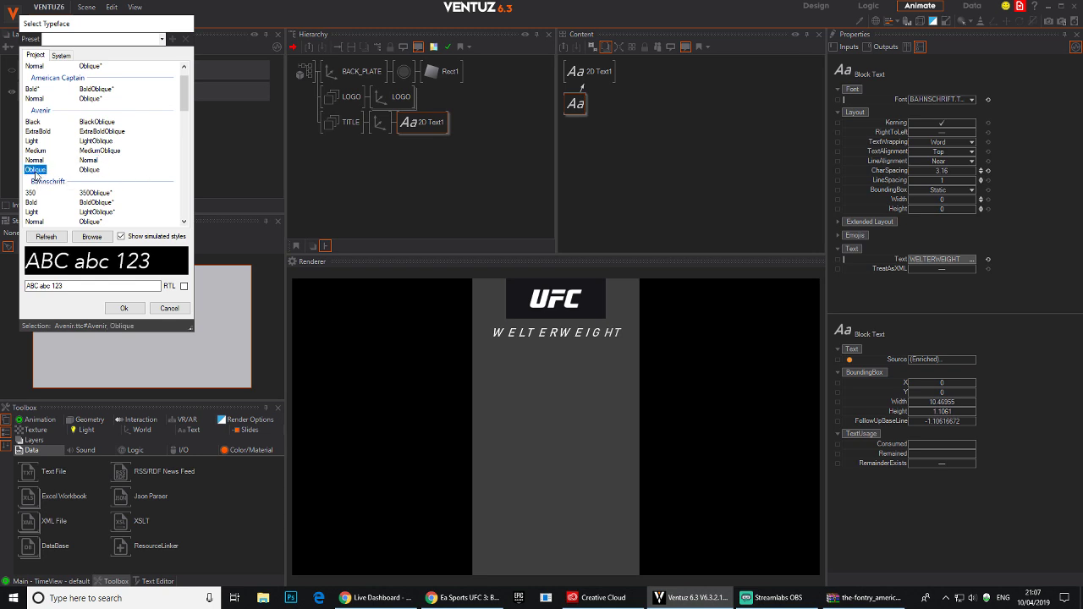
pyautogui.click(125, 308)
pyautogui.click(591, 340)
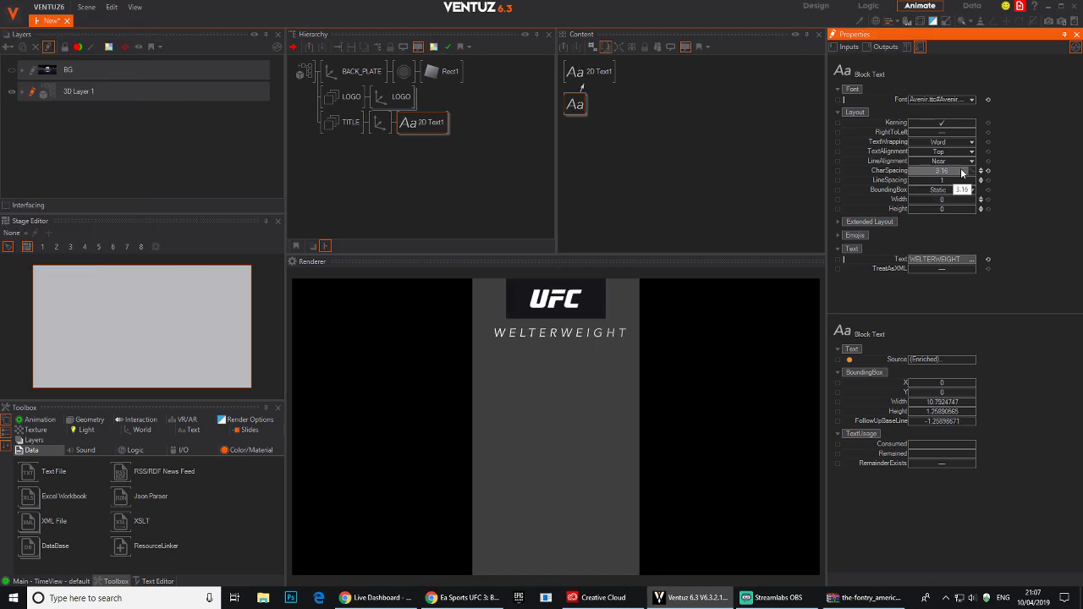
# Try Nexa BoldOblique as the title's typeface, without saving a new preset.
pyautogui.click(972, 100)
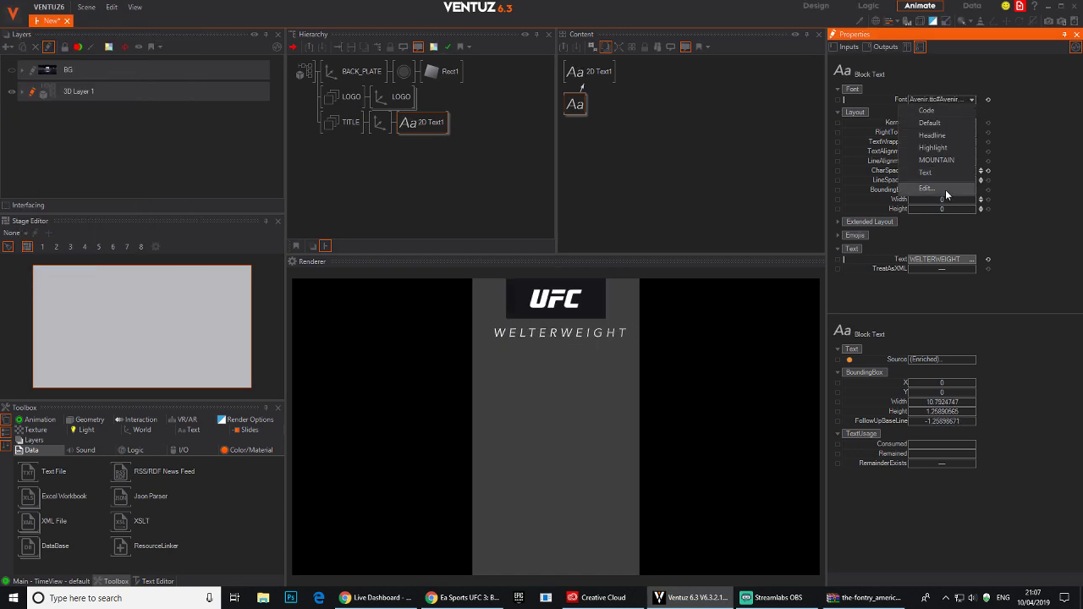
pyautogui.click(941, 189)
pyautogui.moveTo(202, 113); pyautogui.dragTo(197, 223)
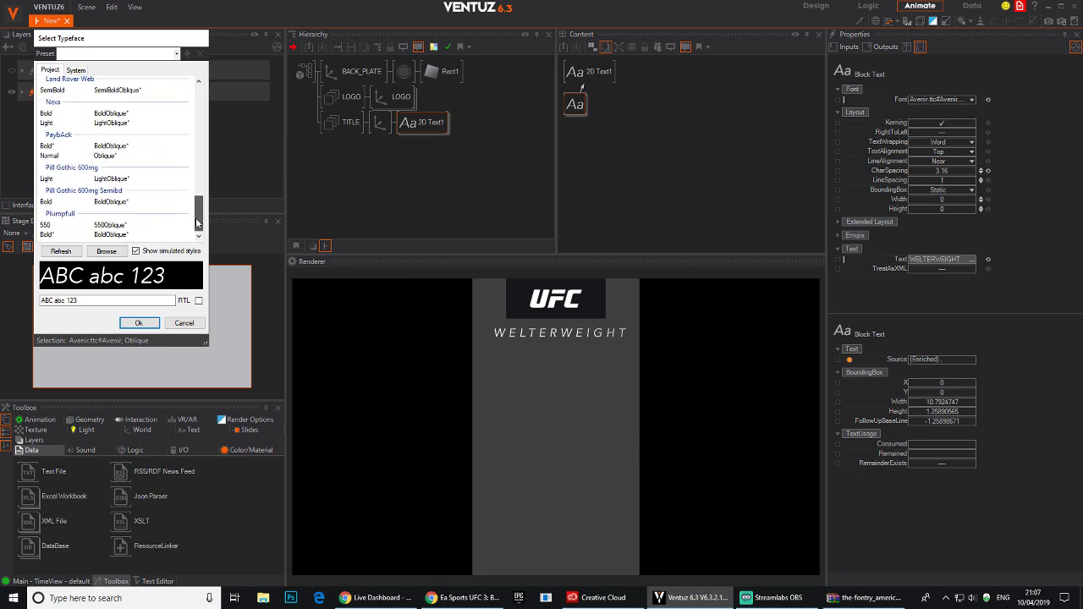
pyautogui.click(115, 123)
pyautogui.click(109, 114)
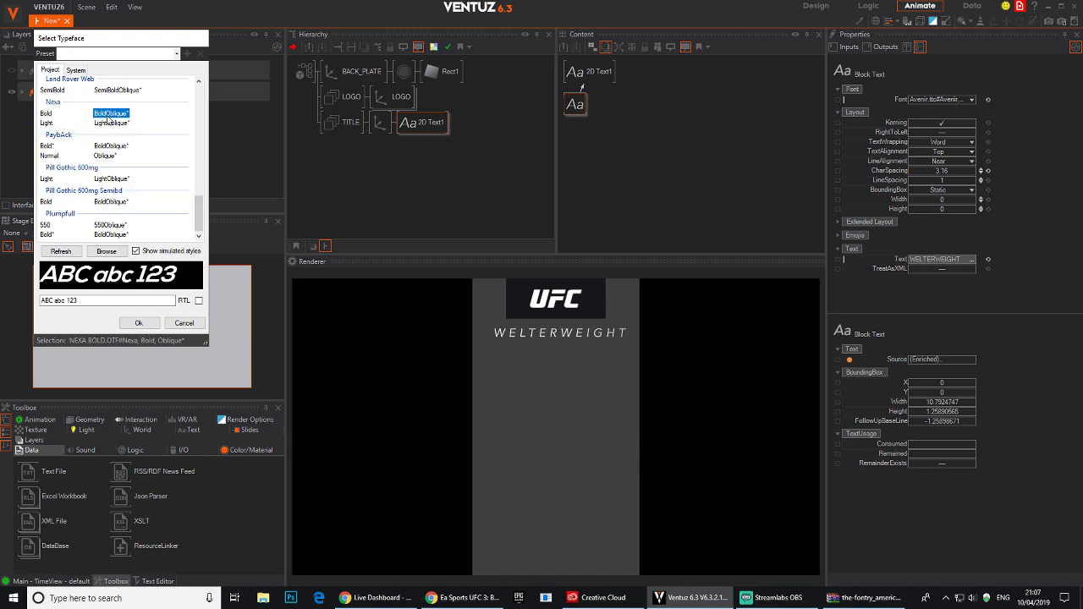
pyautogui.click(46, 122)
pyautogui.click(110, 114)
pyautogui.click(139, 323)
pyautogui.click(600, 340)
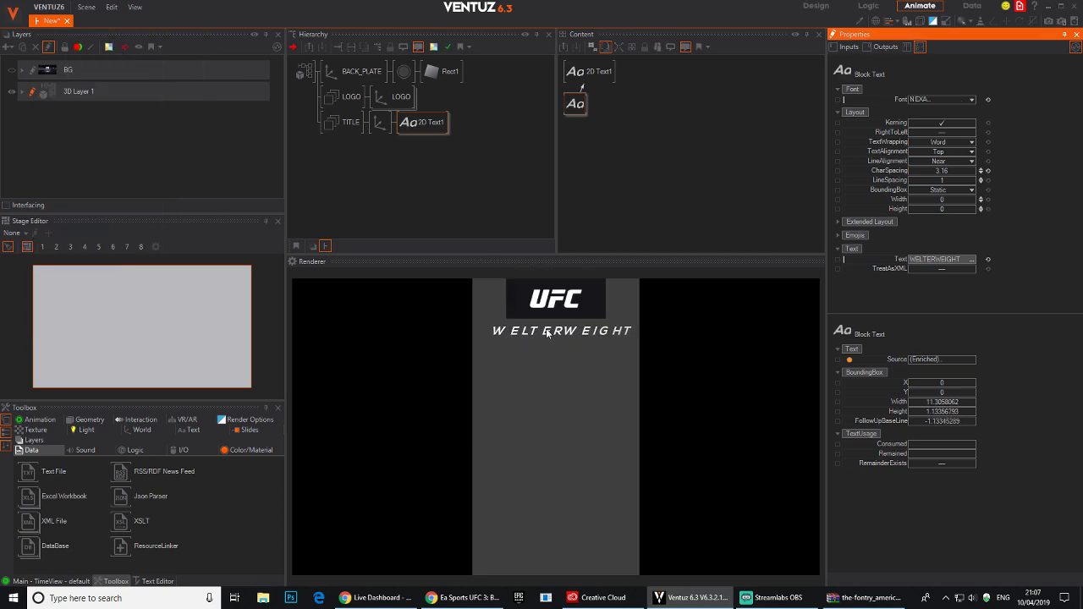
# Try Pill Gothic 600mg LightOblique as the title's typeface, without saving a new preset.
pyautogui.click(972, 99)
pyautogui.click(931, 190)
pyautogui.scroll(-5, 111, 222)
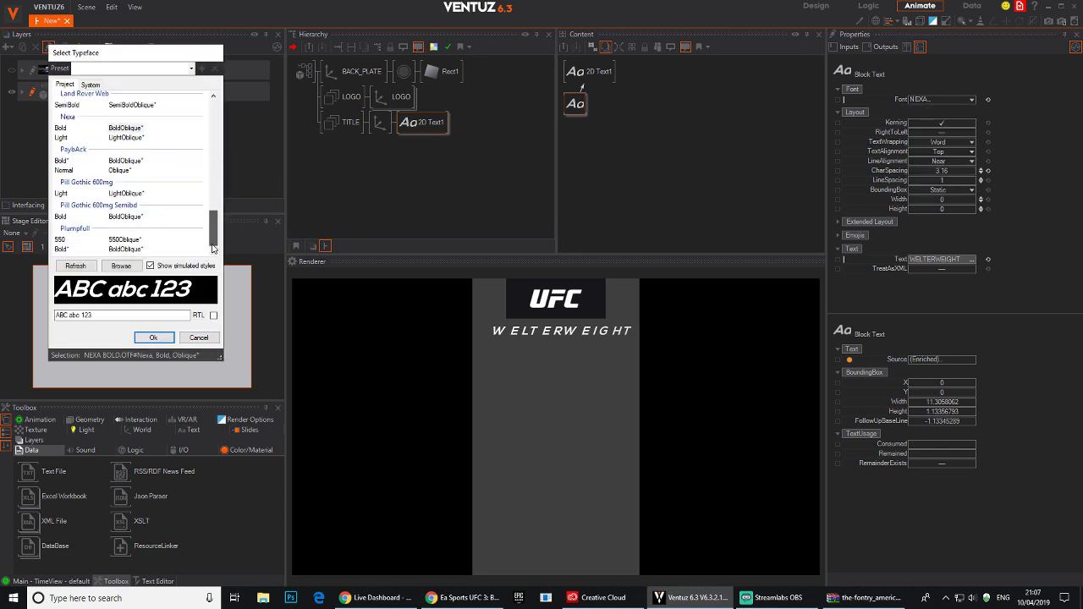
pyautogui.click(125, 193)
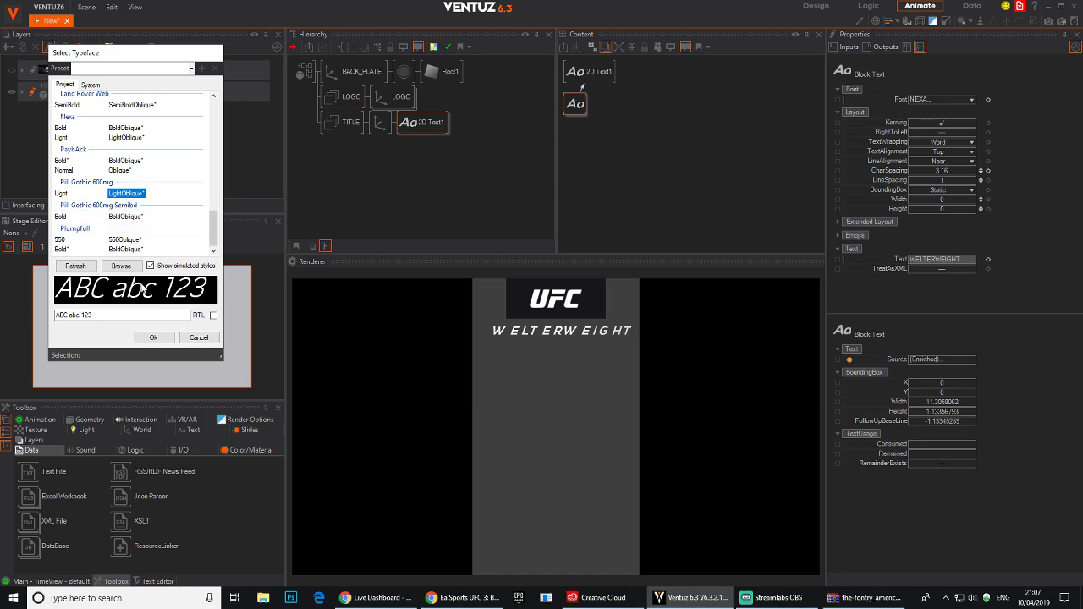
pyautogui.click(151, 337)
pyautogui.click(596, 341)
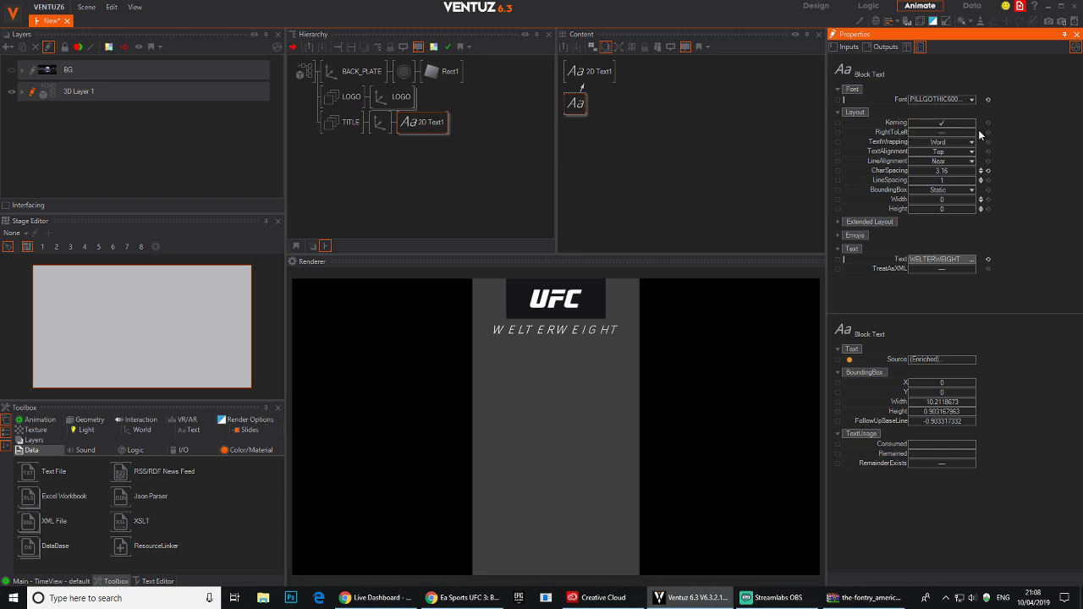
# Set the title's typeface to Bahnschrift Condensed SemiBoldOblique without saving a new preset.
pyautogui.click(969, 101)
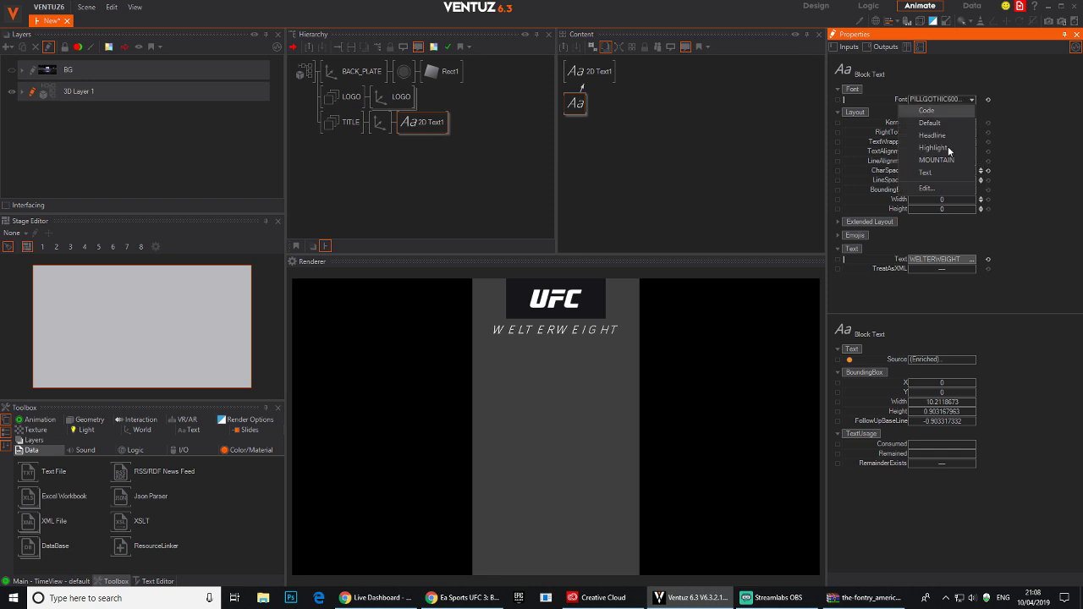
pyautogui.click(935, 188)
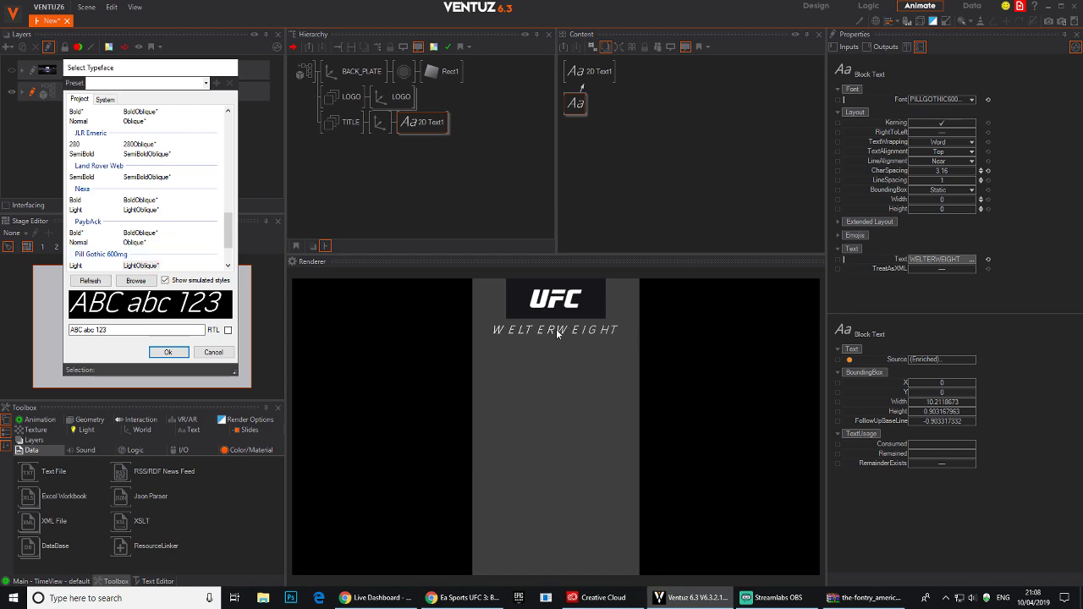
pyautogui.moveTo(227, 238); pyautogui.dragTo(233, 165)
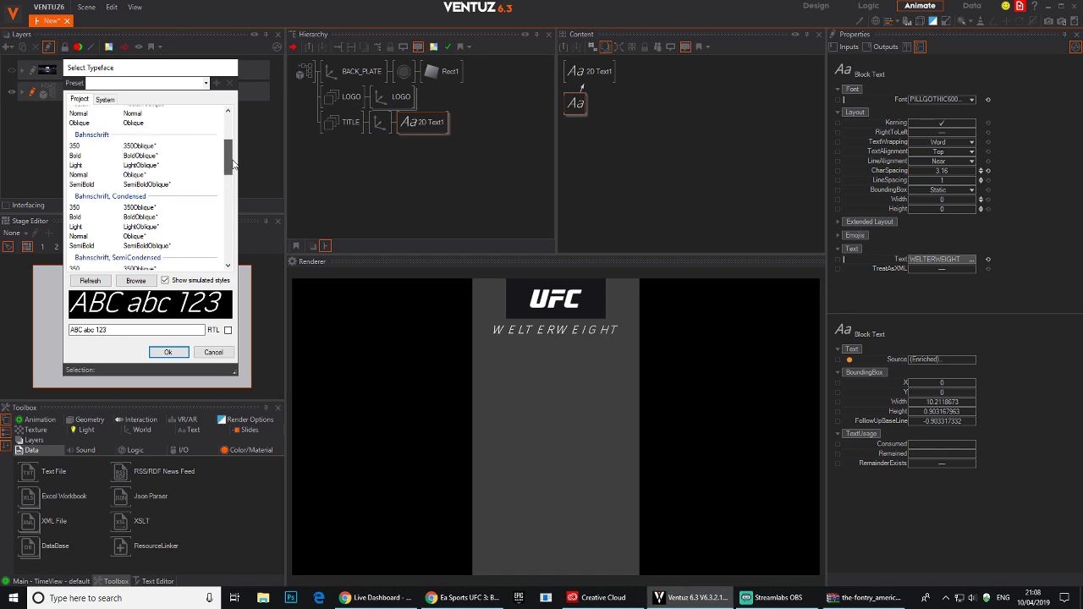
pyautogui.click(146, 238)
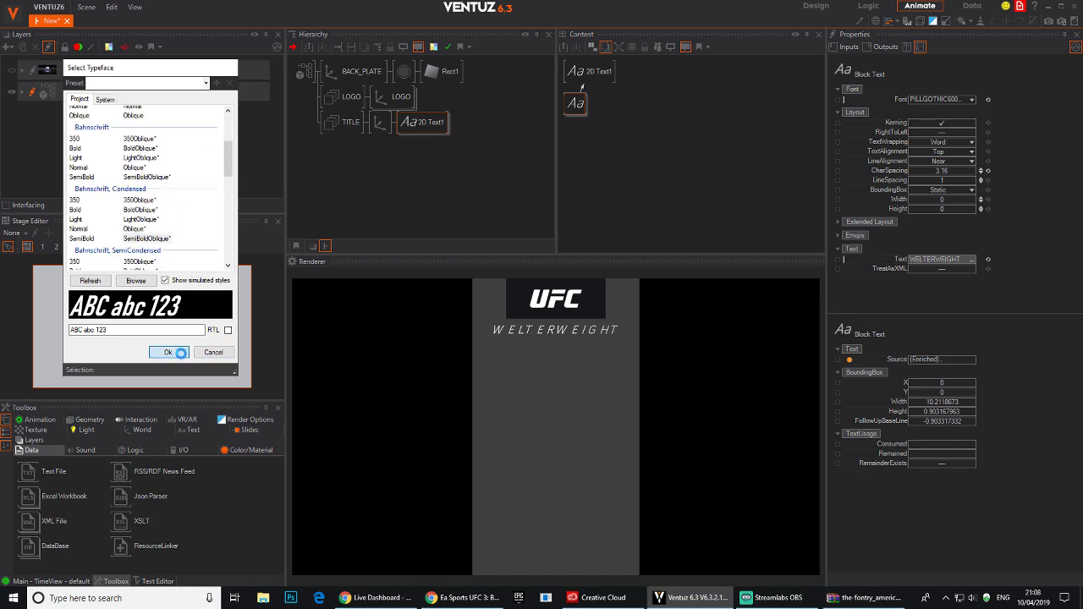
pyautogui.click(174, 352)
pyautogui.click(592, 342)
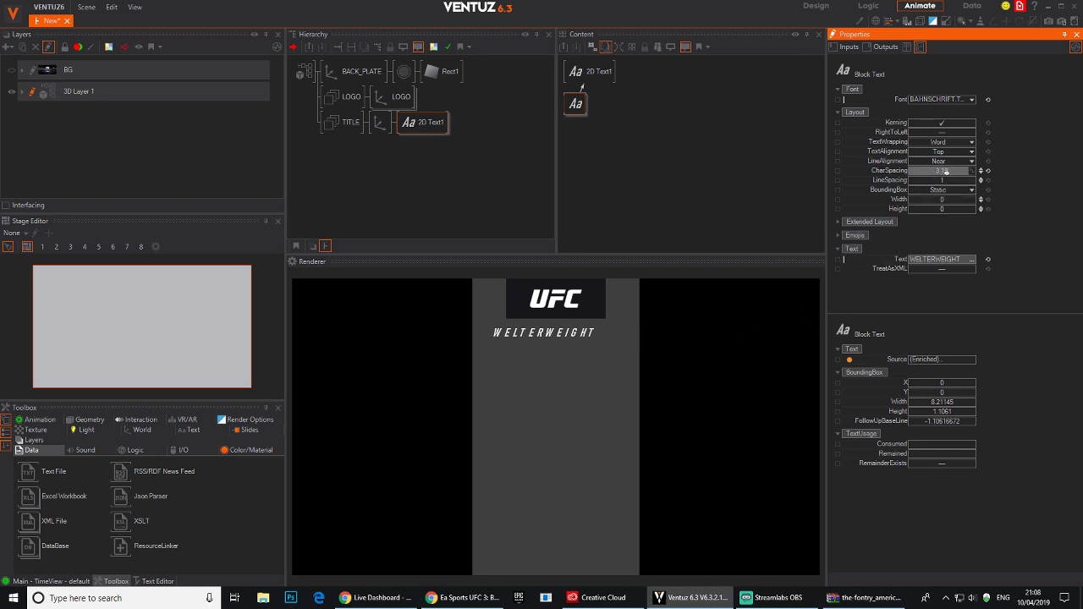
# Widen the title's character spacing to about 5.79 and shift its axis to about X -6.07 to re-centre it on the back plate.
pyautogui.moveTo(945, 170); pyautogui.dragTo(974, 172)
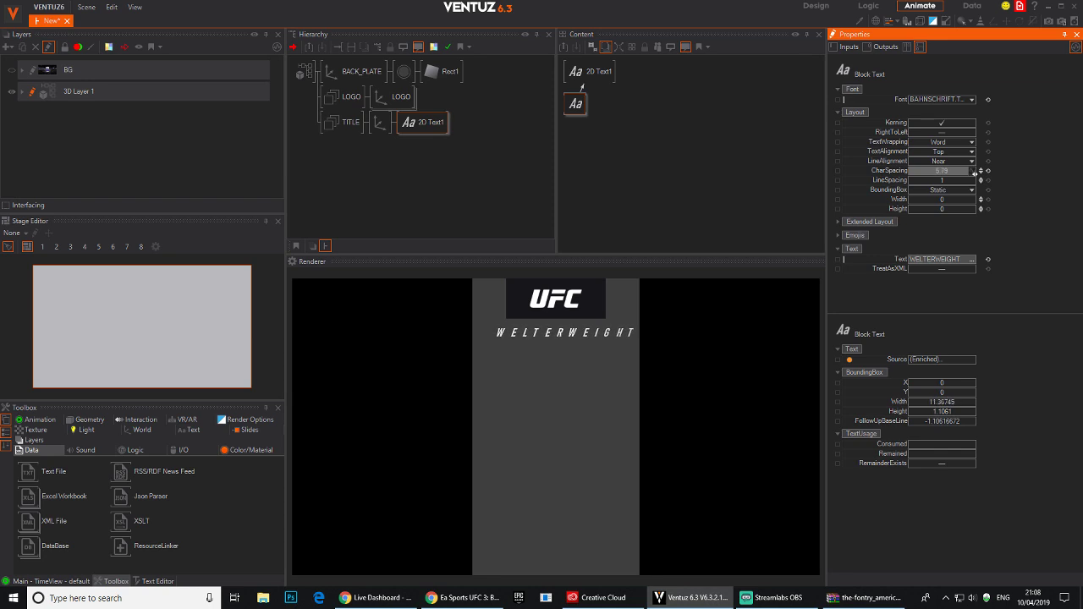
pyautogui.click(380, 122)
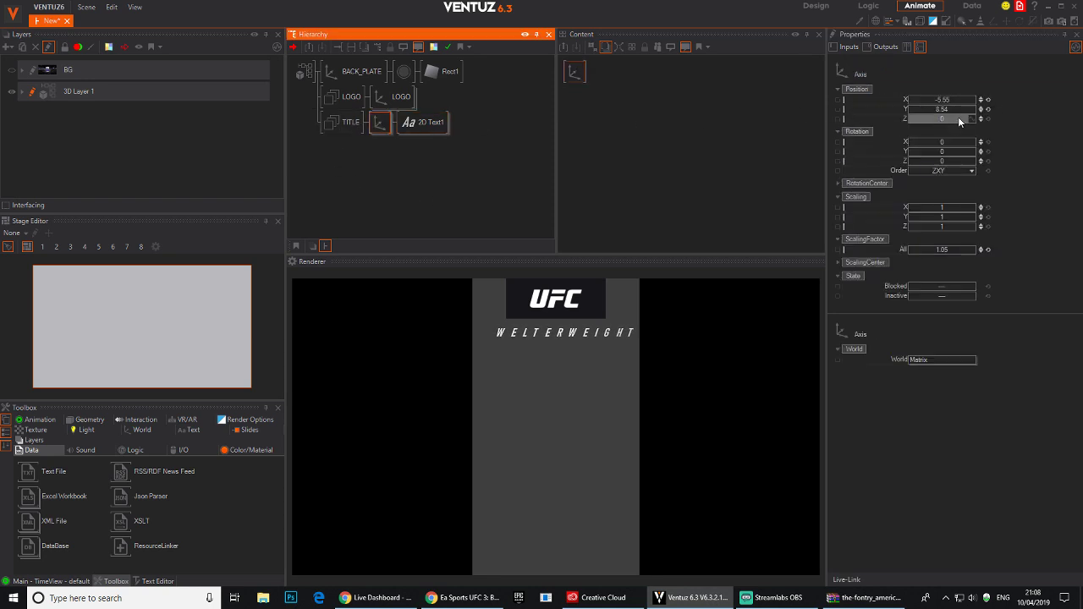
pyautogui.click(953, 100)
pyautogui.moveTo(952, 99); pyautogui.dragTo(932, 101)
# Rename the 2D text node in the TITLE group as TITLE.
pyautogui.click(415, 122)
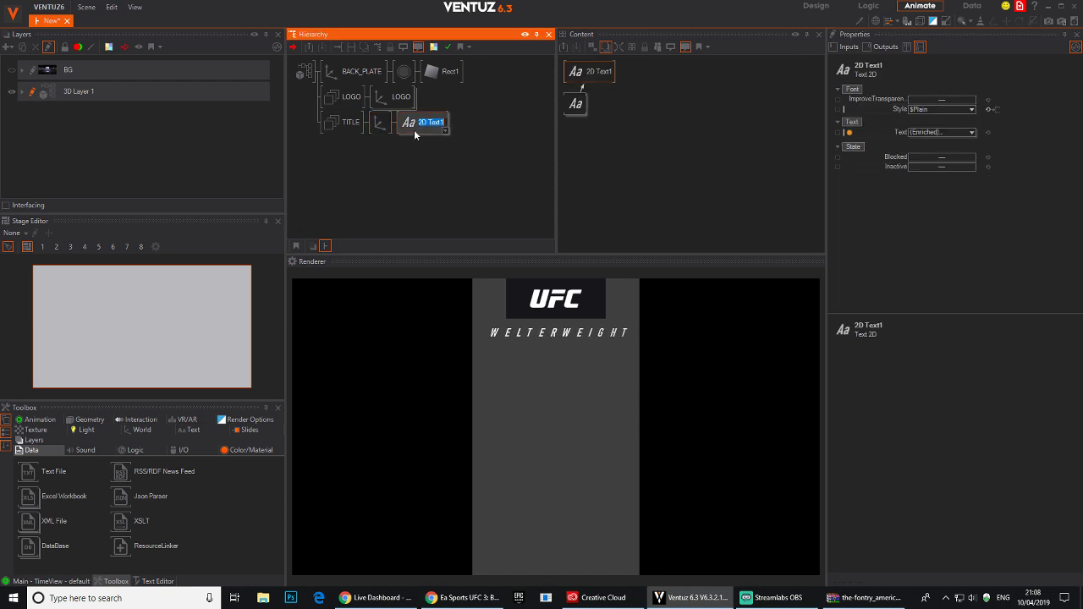
pyautogui.press('F2')
pyautogui.write('TITLE')
pyautogui.press('Return')
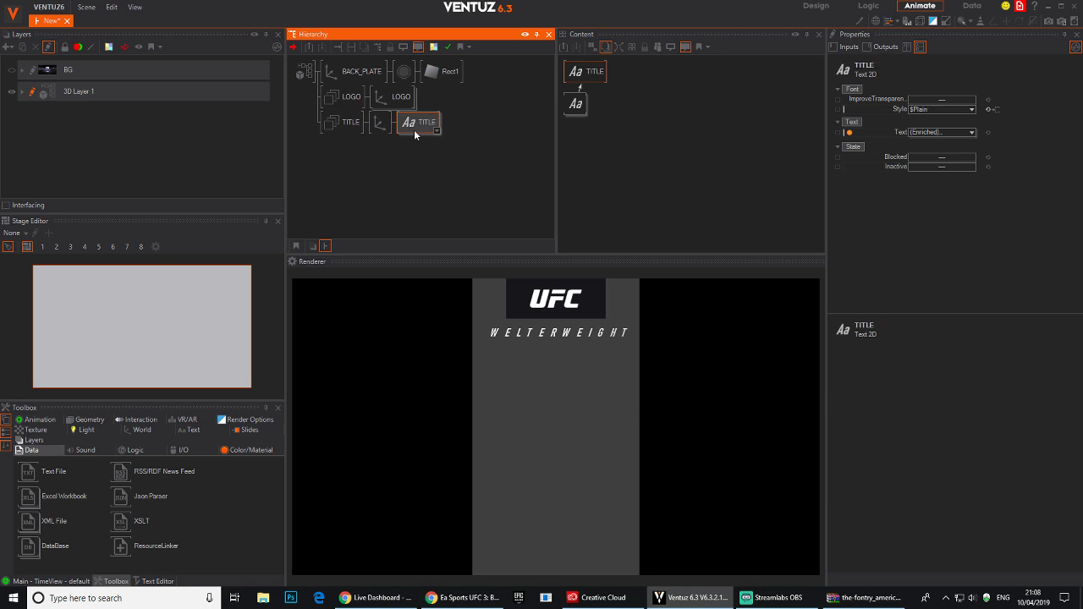
# Duplicate the title's axis and text within the TITLE group and name the copied text SUBTITLE.
pyautogui.click(377, 127)
pyautogui.moveTo(373, 131); pyautogui.dragTo(382, 153)
pyautogui.hotkey('ctrl', 'z')
pyautogui.click(421, 147)
pyautogui.write('SUBTITLE')
pyautogui.press('Return')
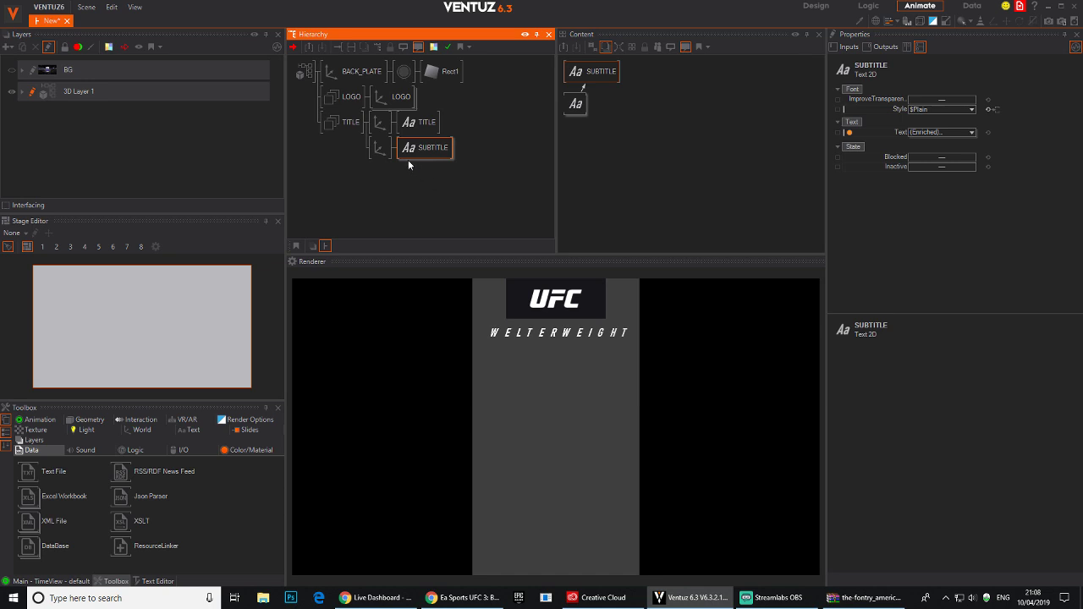
# Move the subtitle's axis down to about Y 6.71 and reduce its overall scaling factor to about 0.71.
pyautogui.click(387, 149)
pyautogui.moveTo(954, 111); pyautogui.dragTo(954, 110)
pyautogui.moveTo(955, 249); pyautogui.dragTo(935, 248)
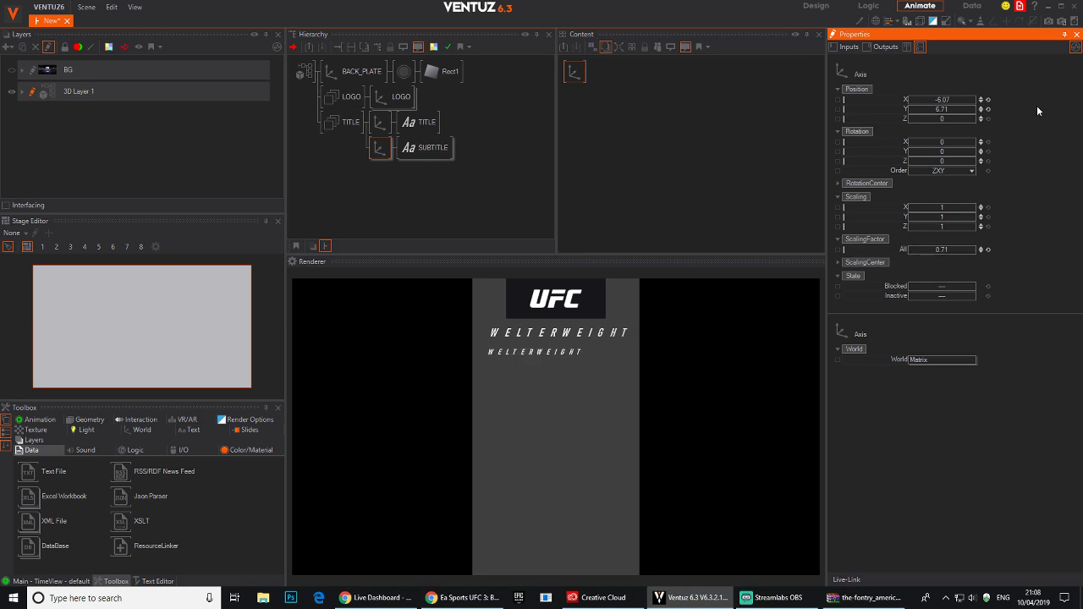
# Reset the X position of both the subtitle's and the title's axes to 0.
pyautogui.click(988, 100)
pyautogui.click(379, 125)
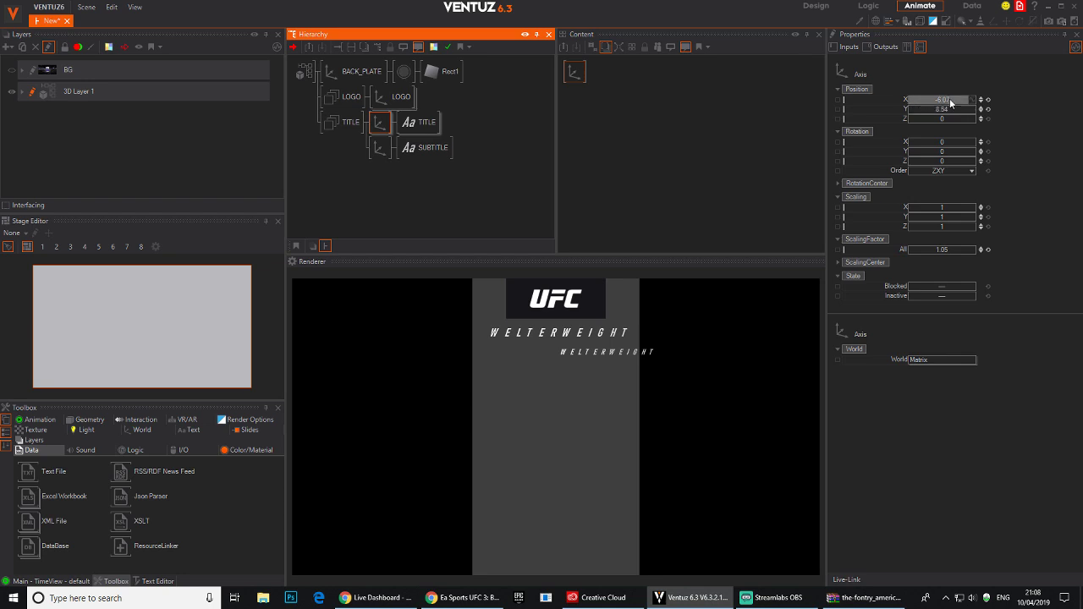
pyautogui.click(989, 100)
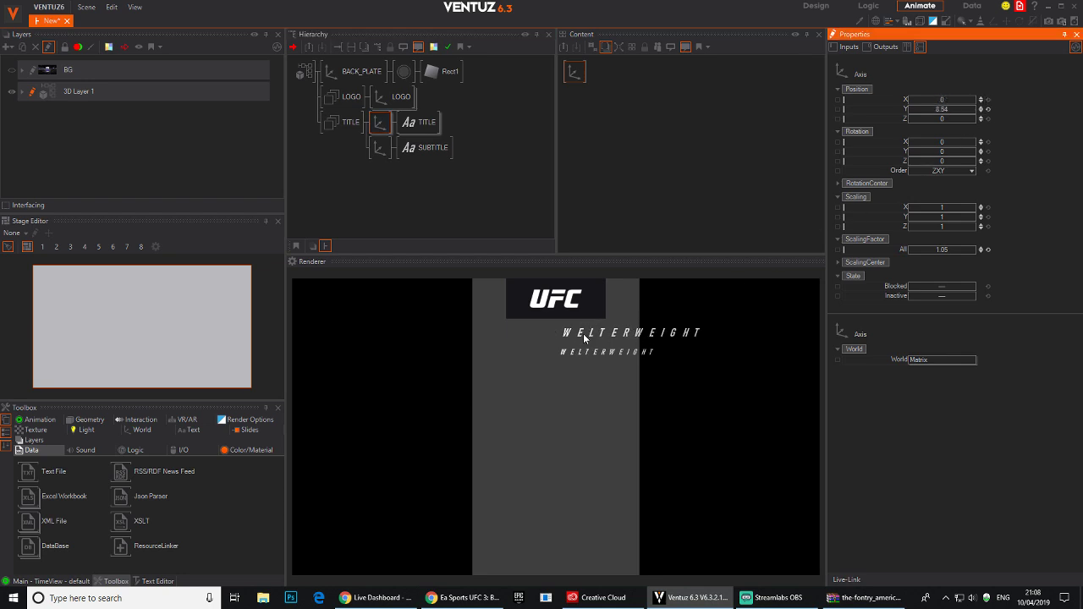
# Set both the text alignment and the line alignment of the TITLE and SUBTITLE block texts to Center.
pyautogui.click(420, 122)
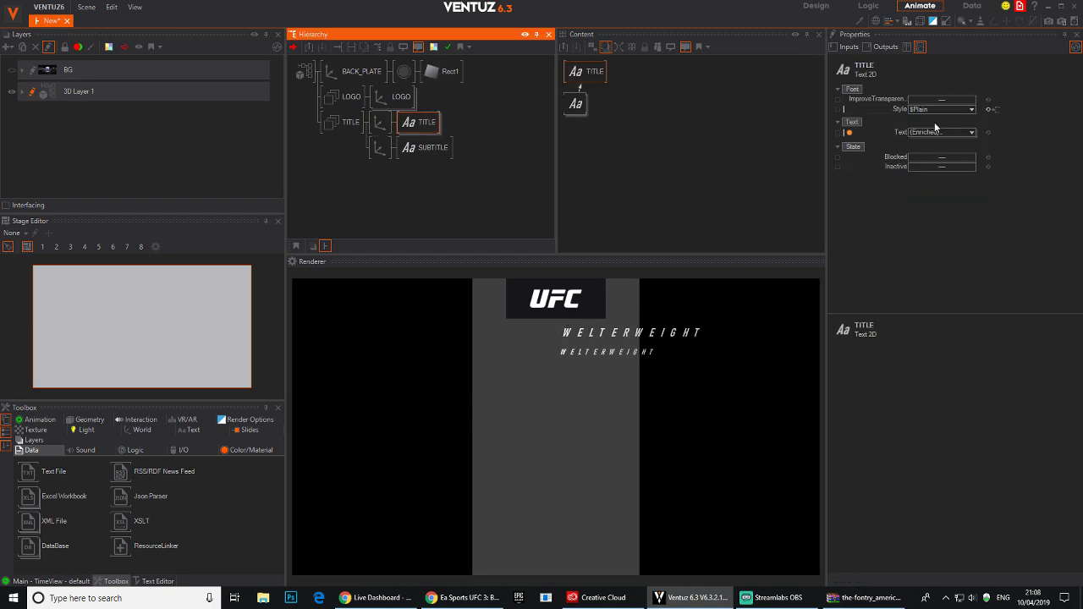
pyautogui.keyDown('ctrl'); pyautogui.click(426, 151); pyautogui.keyUp('ctrl')
pyautogui.click(576, 104)
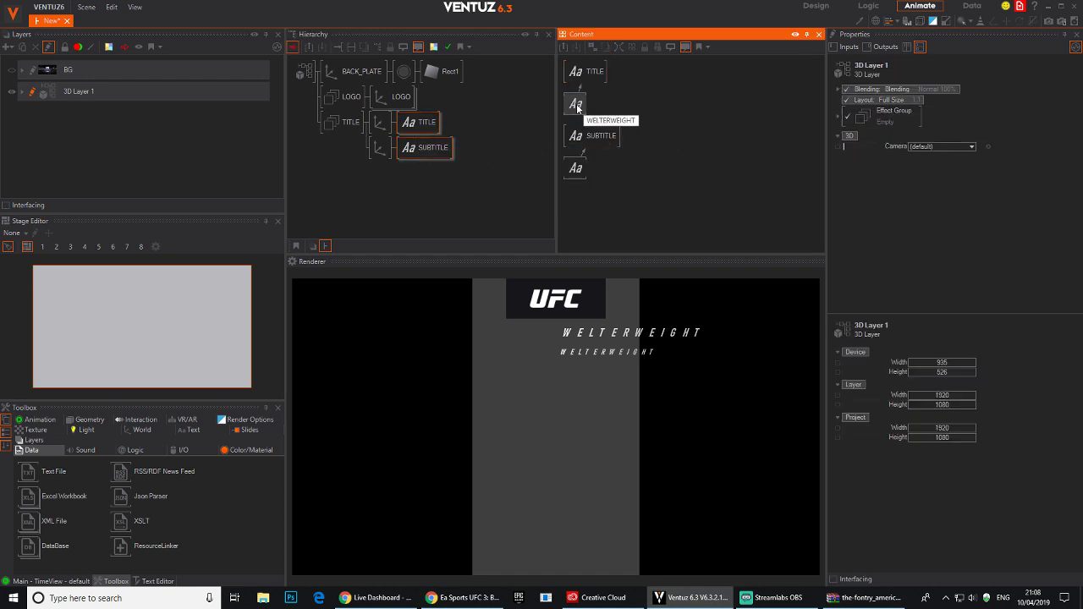
pyautogui.keyDown('ctrl'); pyautogui.click(577, 168); pyautogui.keyUp('ctrl')
pyautogui.click(971, 151)
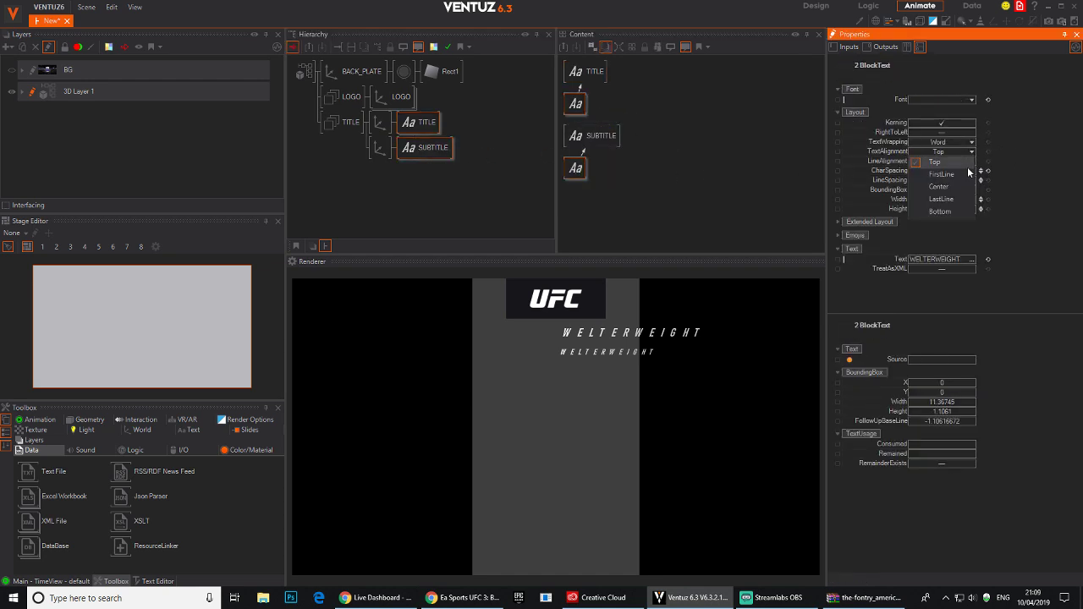
pyautogui.click(945, 190)
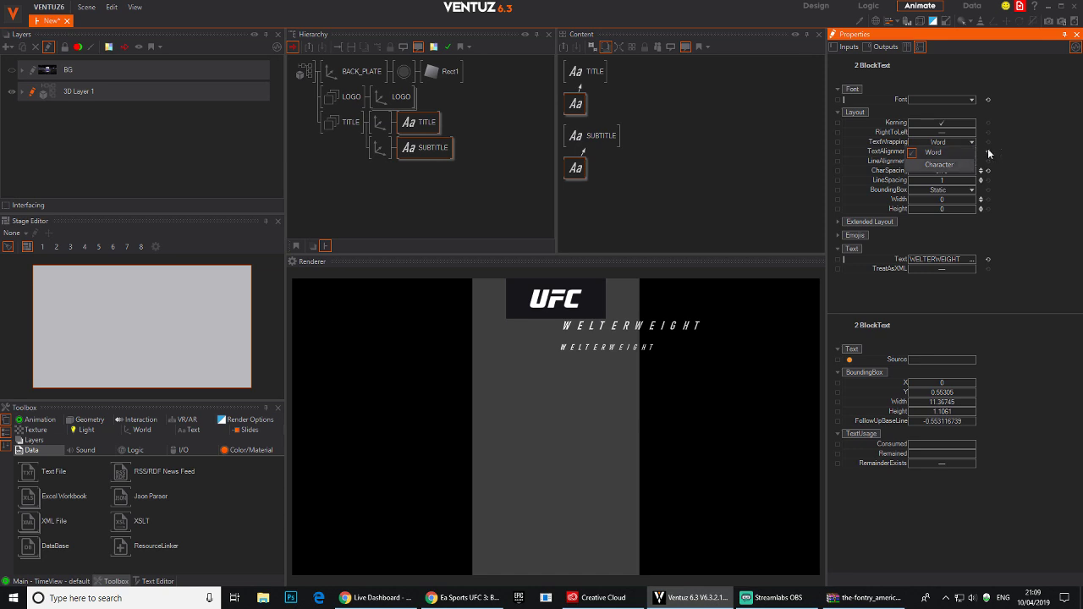
pyautogui.click(970, 160)
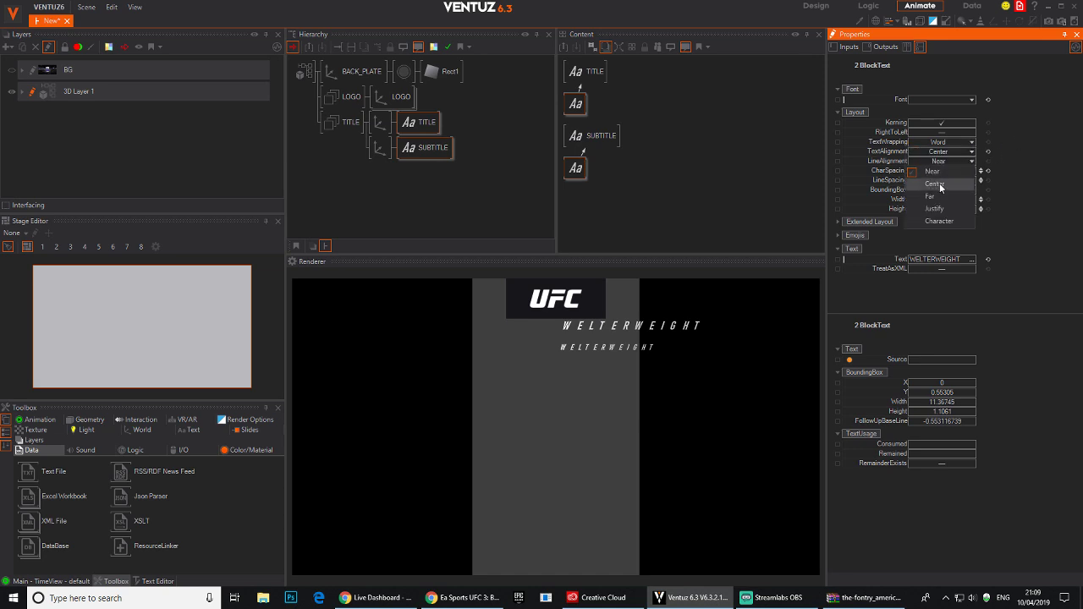
pyautogui.click(940, 183)
# Lower the title and subtitle axes together in Y so the title sits clear below the UFC logo.
pyautogui.click(380, 124)
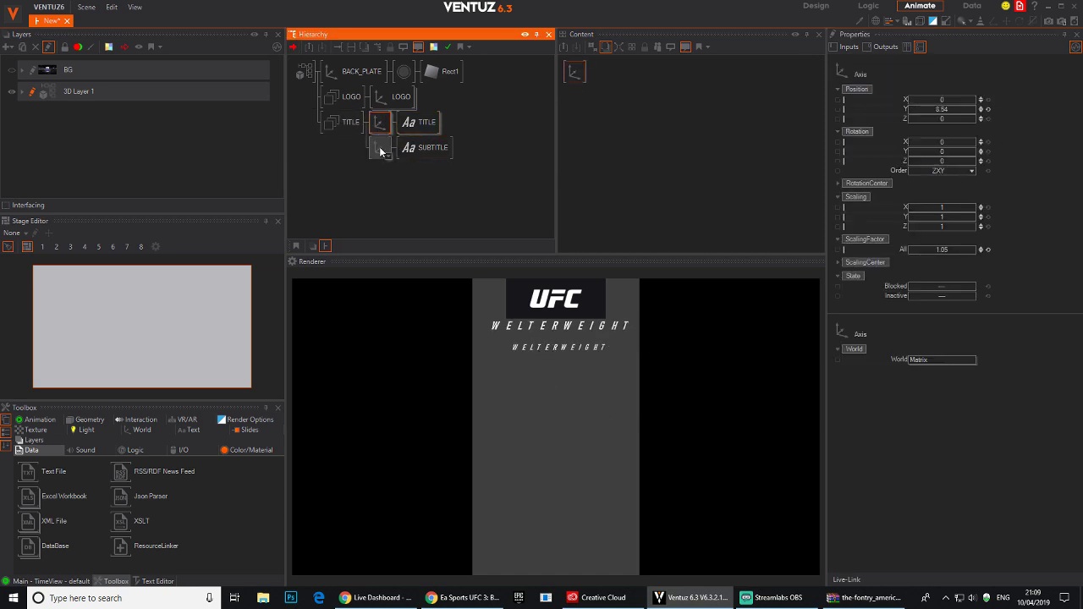
pyautogui.keyDown('ctrl'); pyautogui.click(380, 149); pyautogui.keyUp('ctrl')
pyautogui.moveTo(945, 110)
pyautogui.mouseDown()
pyautogui.moveTo(908, 110)
pyautogui.moveTo(956, 109)
pyautogui.mouseUp()
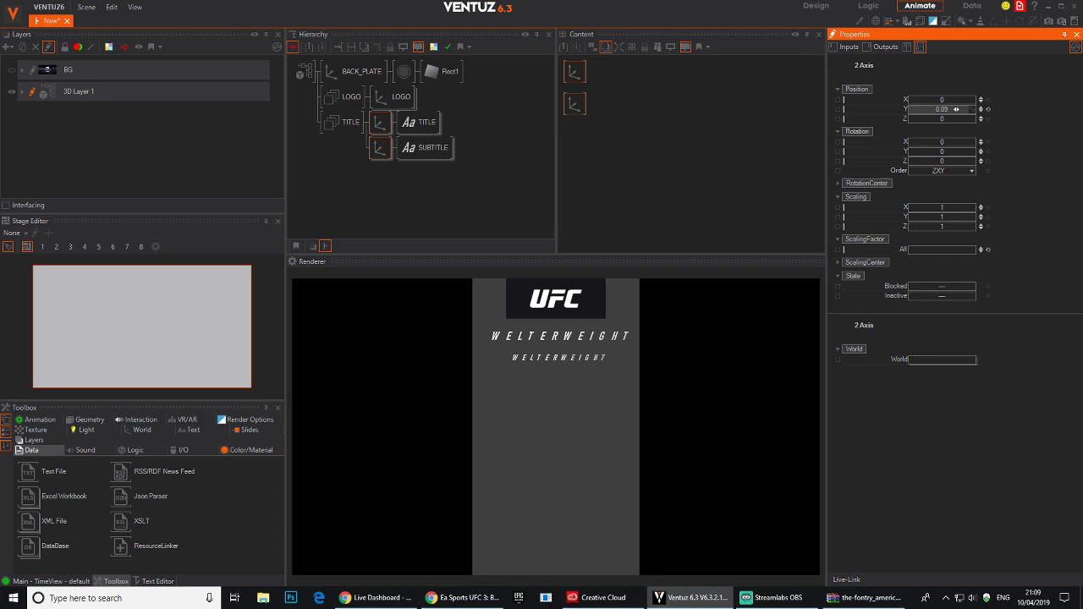
pyautogui.click(506, 224)
# Change the SUBTITLE block text to BOUT.
pyautogui.click(427, 147)
pyautogui.moveTo(576, 168); pyautogui.dragTo(584, 173)
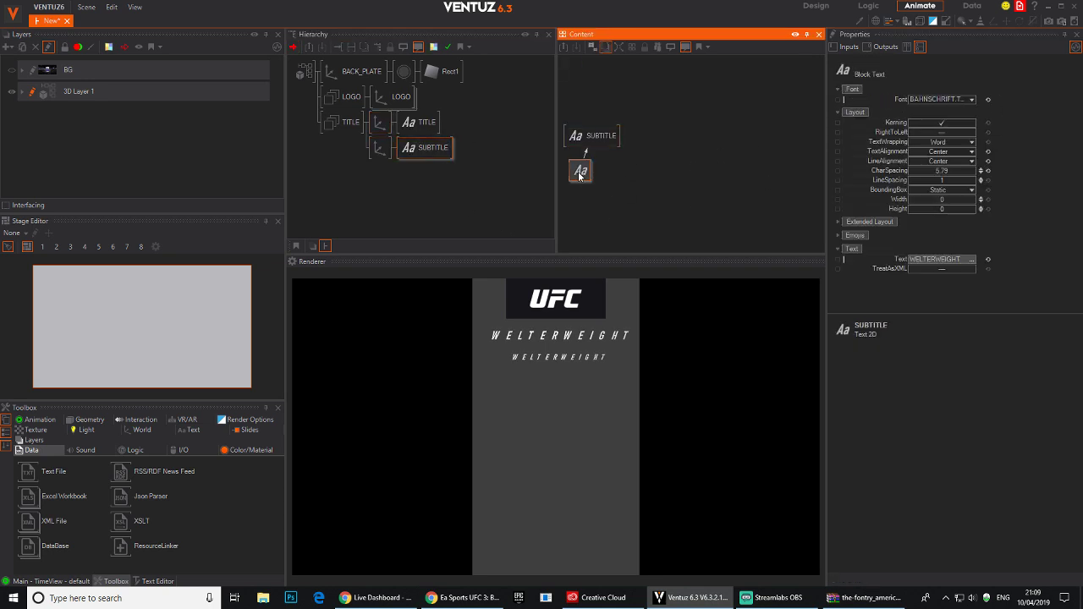
pyautogui.doubleClick(935, 259)
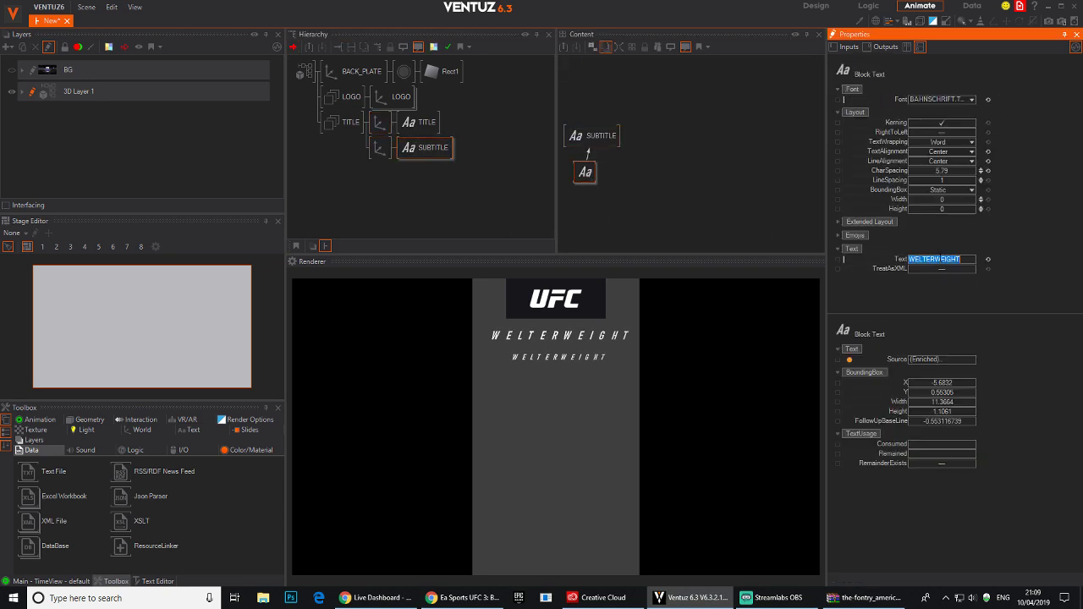
pyautogui.write('aOUT')
pyautogui.press('Return')
pyautogui.click(619, 196)
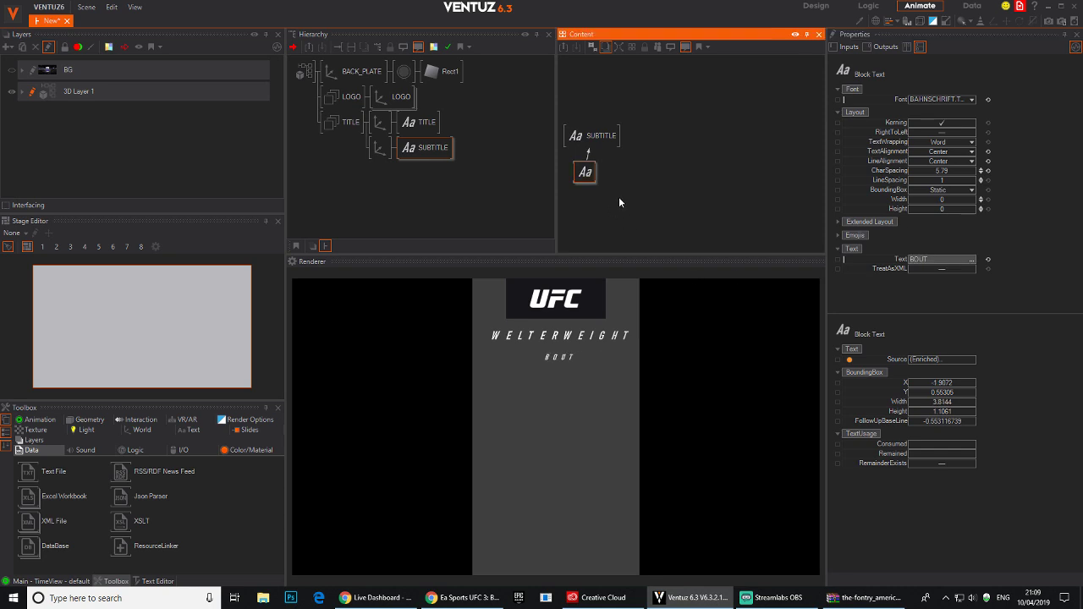
# Add a new axis between the title and subtitle in the TITLE group and attach a rectangle to it.
pyautogui.doubleClick(427, 183)
pyautogui.write('ax')
pyautogui.click(441, 215)
pyautogui.click(381, 142)
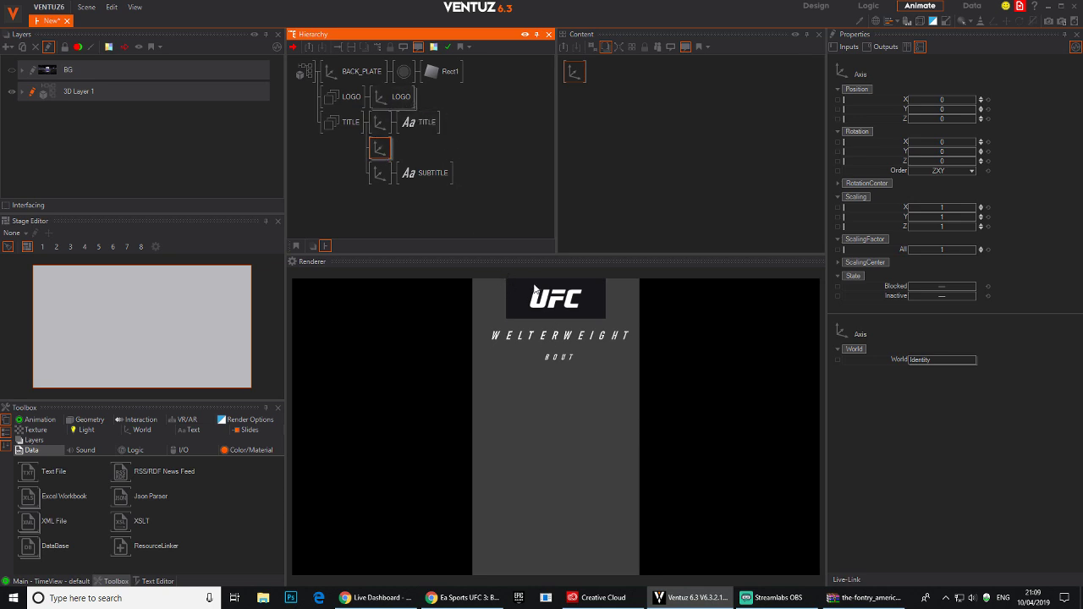
pyautogui.doubleClick(426, 149)
pyautogui.write('re')
pyautogui.click(450, 205)
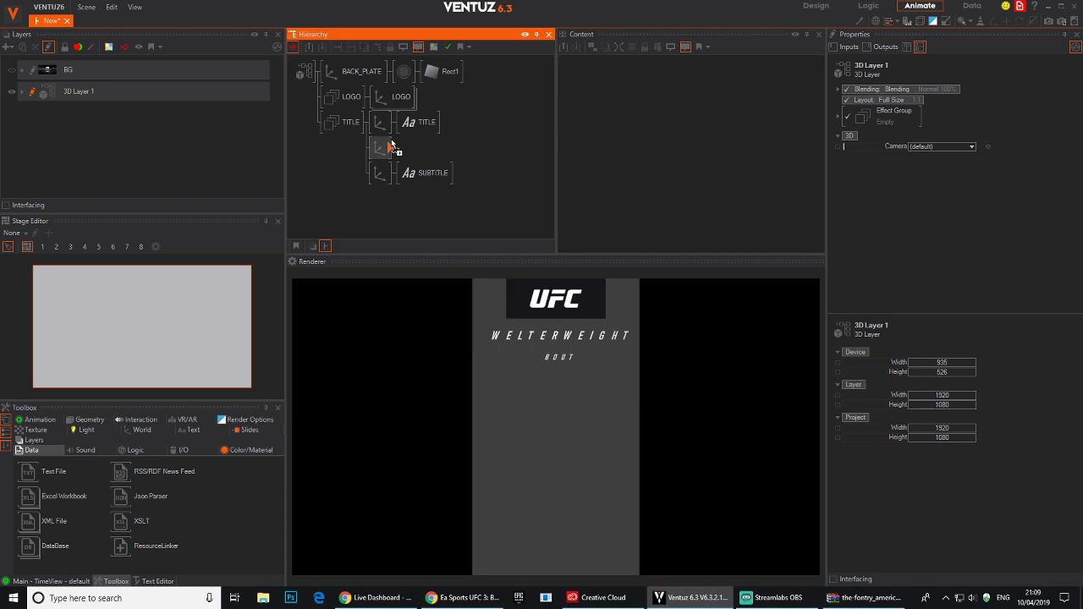
pyautogui.click(391, 144)
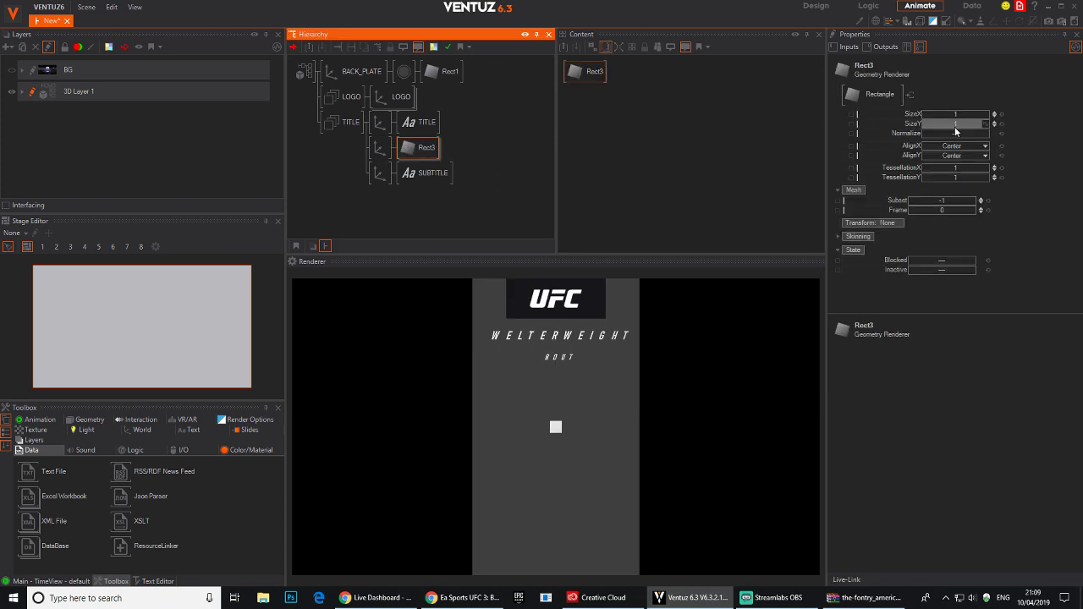
# Shape the new rectangle into a thin line about 7.9 wide and 0.09 high, and raise its axis to about Y 6.74.
pyautogui.moveTo(956, 129); pyautogui.dragTo(985, 115)
pyautogui.click(384, 158)
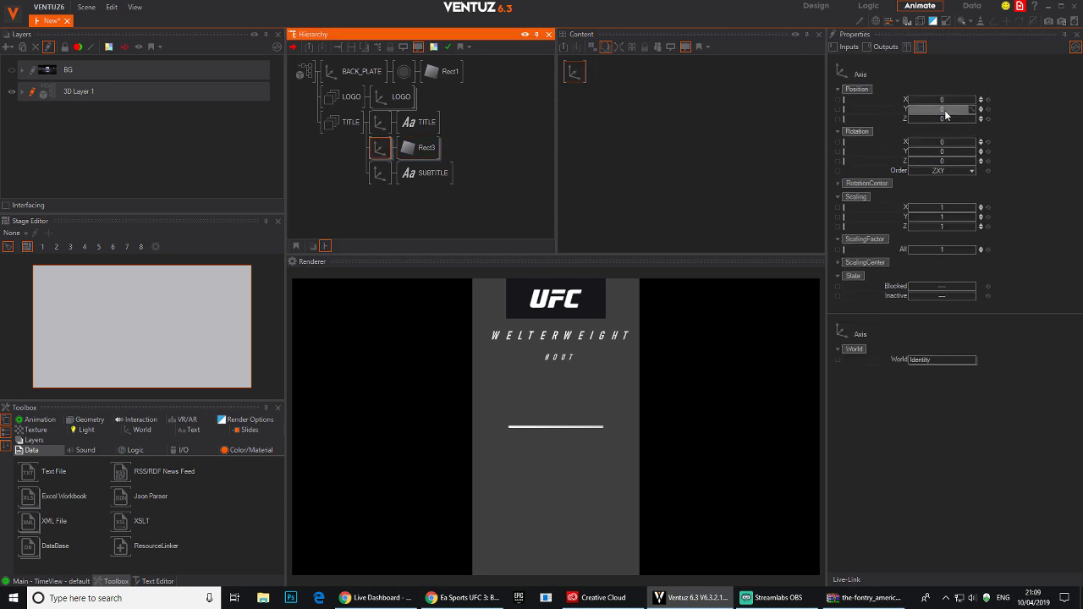
pyautogui.moveTo(930, 114); pyautogui.dragTo(908, 109)
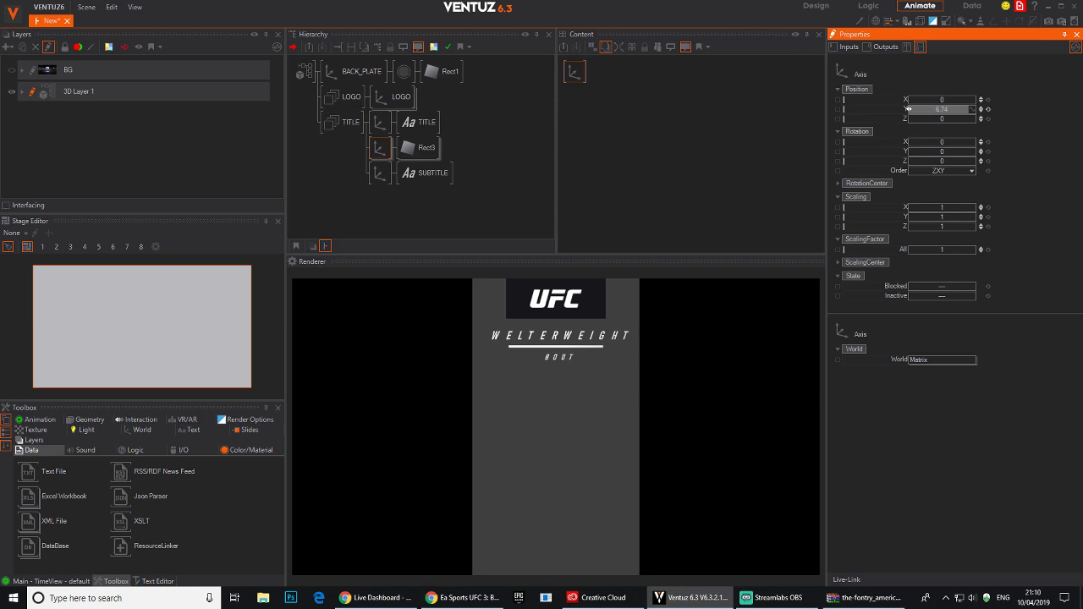
pyautogui.click(421, 148)
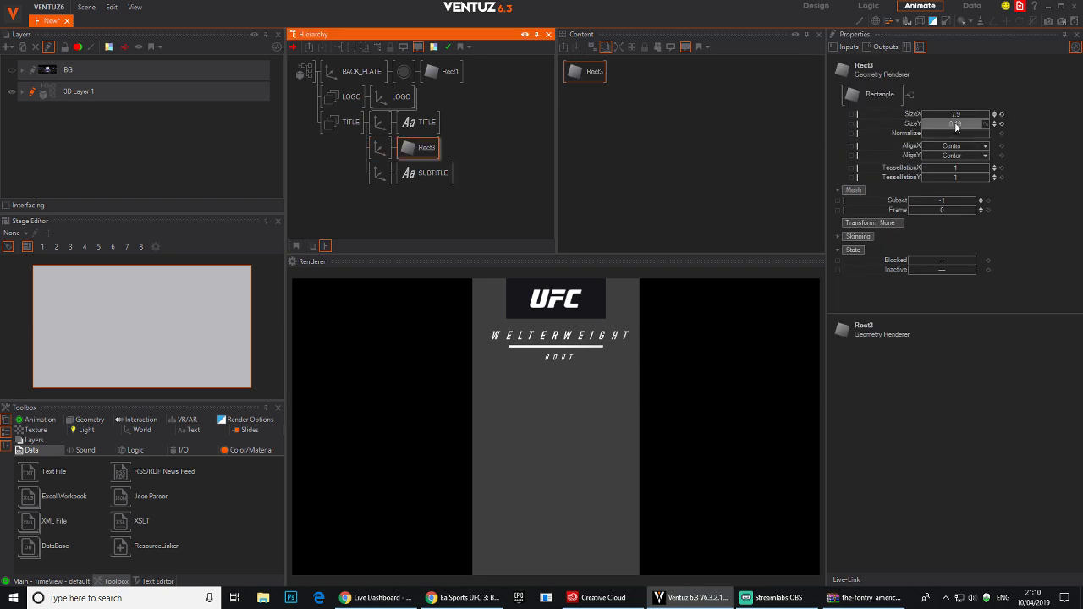
pyautogui.moveTo(951, 124); pyautogui.dragTo(952, 123)
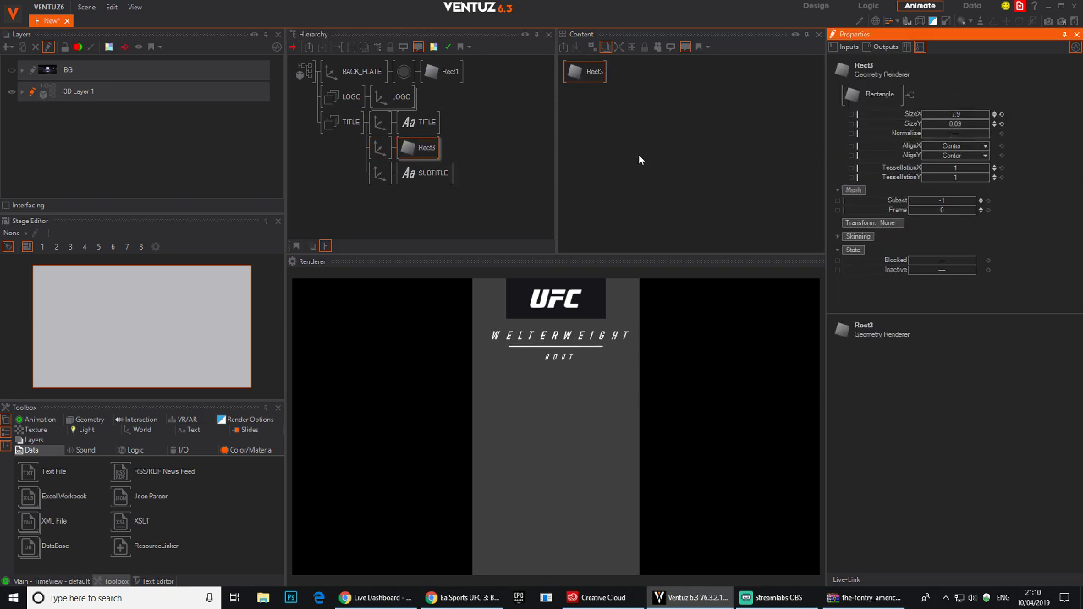
# Insert a Color Solid material before the divider rectangle and set its base colour to a dark red.
pyautogui.click(416, 152)
pyautogui.write('c')
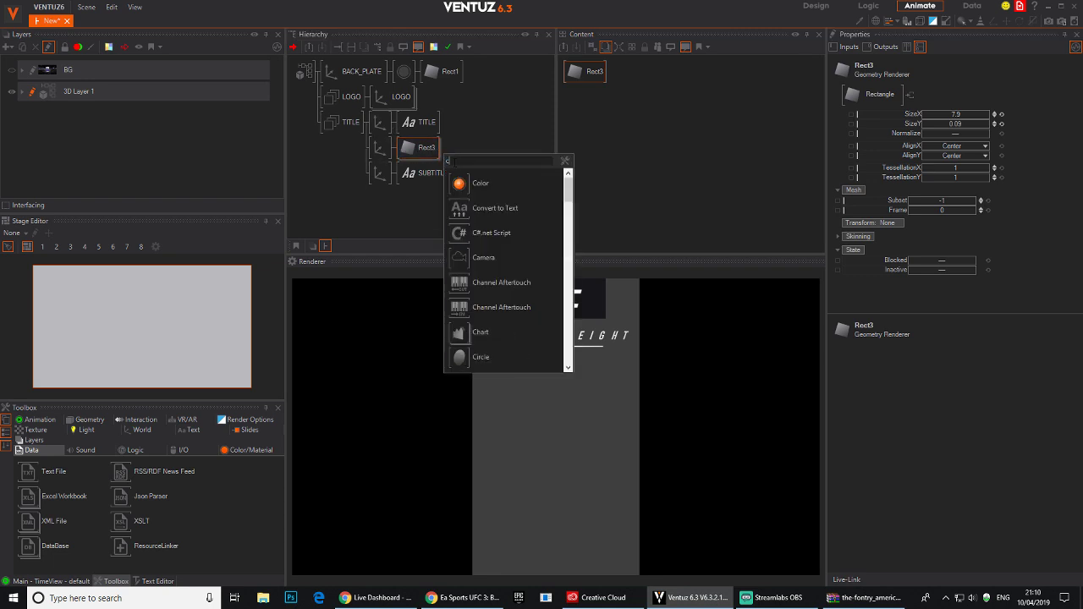
pyautogui.write('olo')
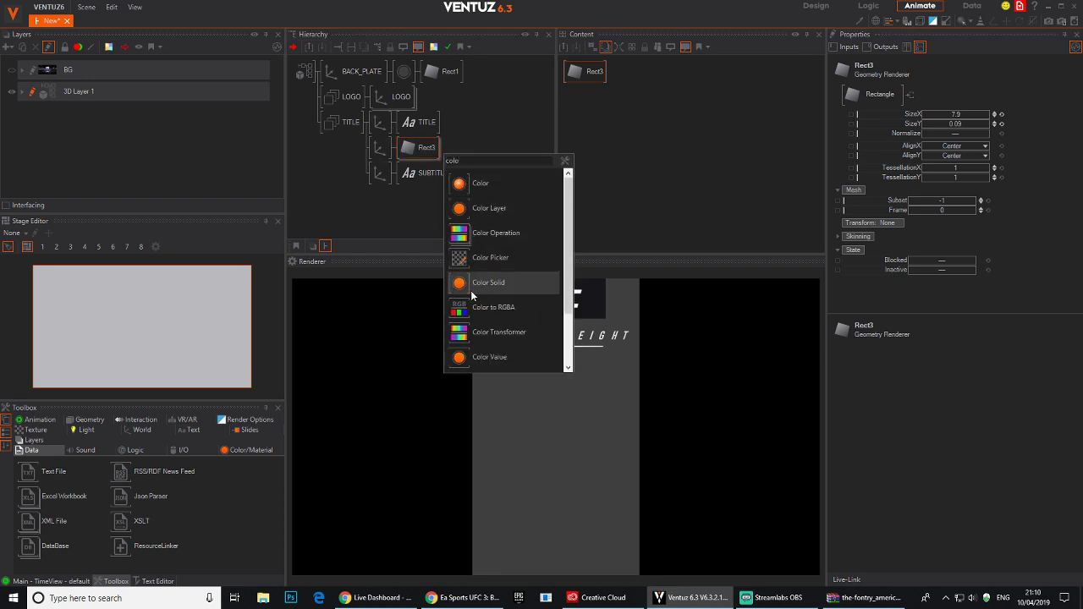
pyautogui.moveTo(455, 288); pyautogui.dragTo(404, 151)
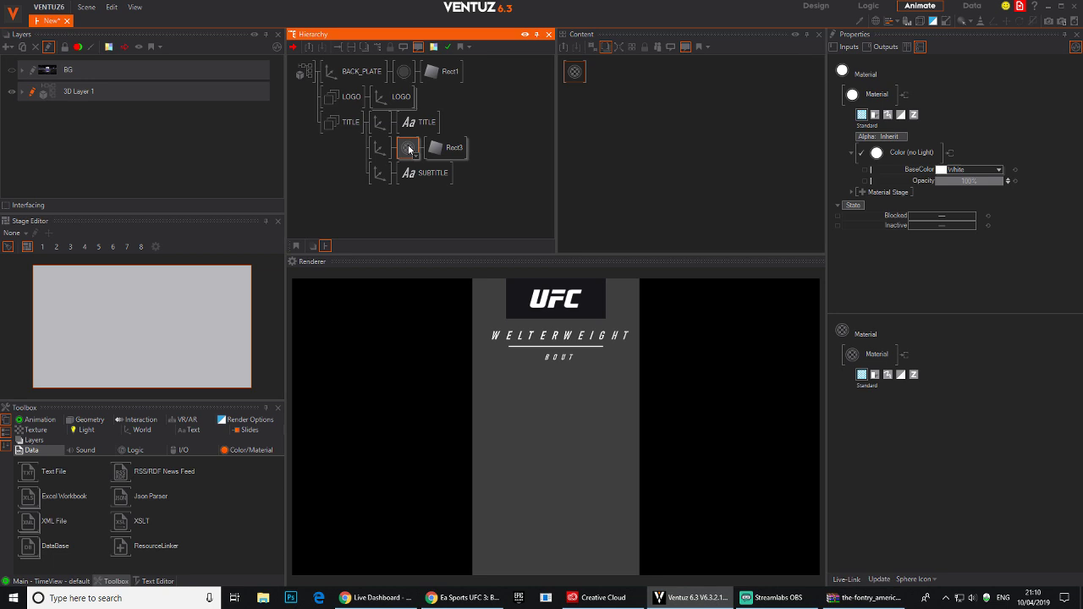
pyautogui.click(998, 169)
pyautogui.moveTo(929, 238); pyautogui.dragTo(1055, 210)
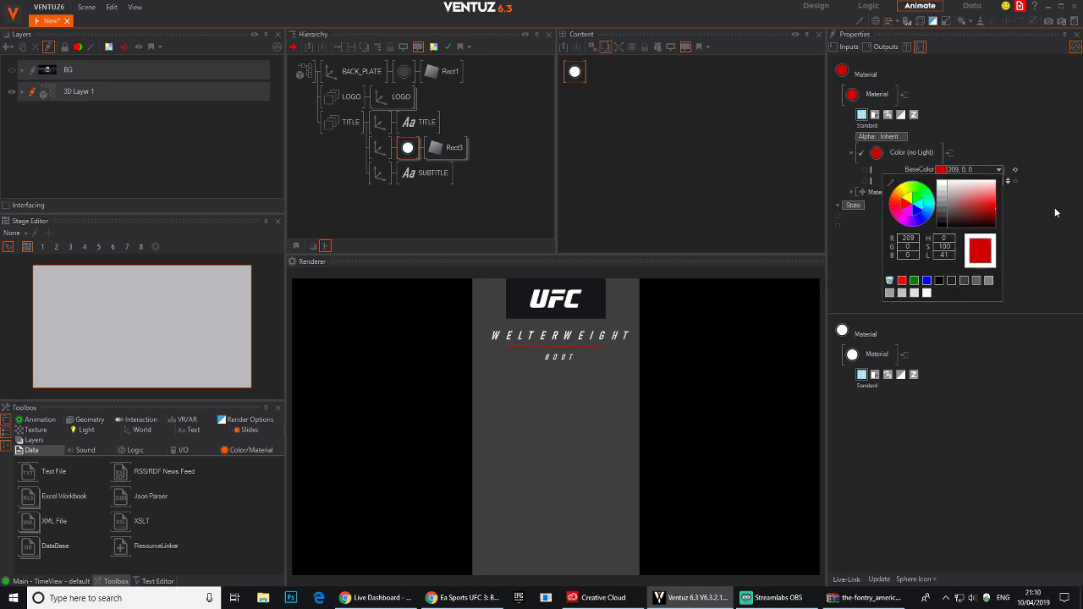
pyautogui.moveTo(979, 222); pyautogui.dragTo(1001, 214)
# Thicken the red divider rectangle to a Y size of about 0.15.
pyautogui.click(450, 149)
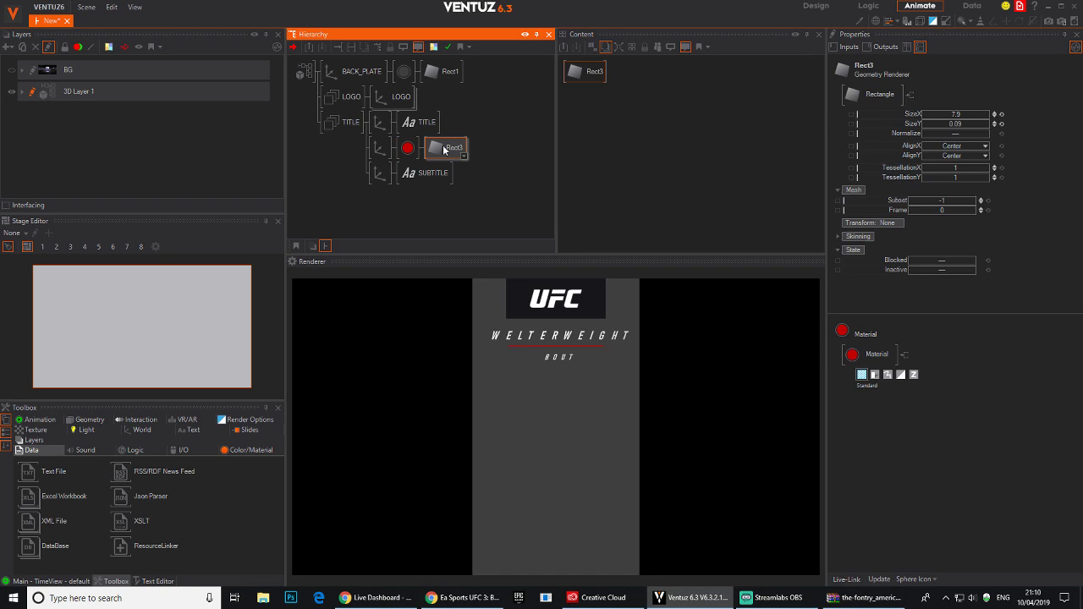
pyautogui.click(952, 124)
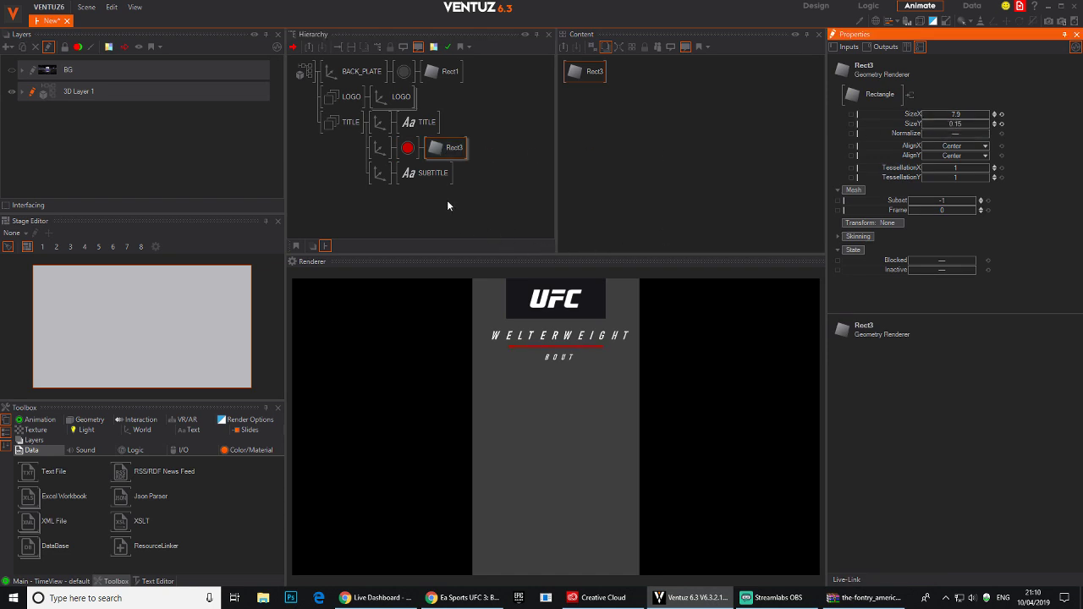
pyautogui.click(396, 185)
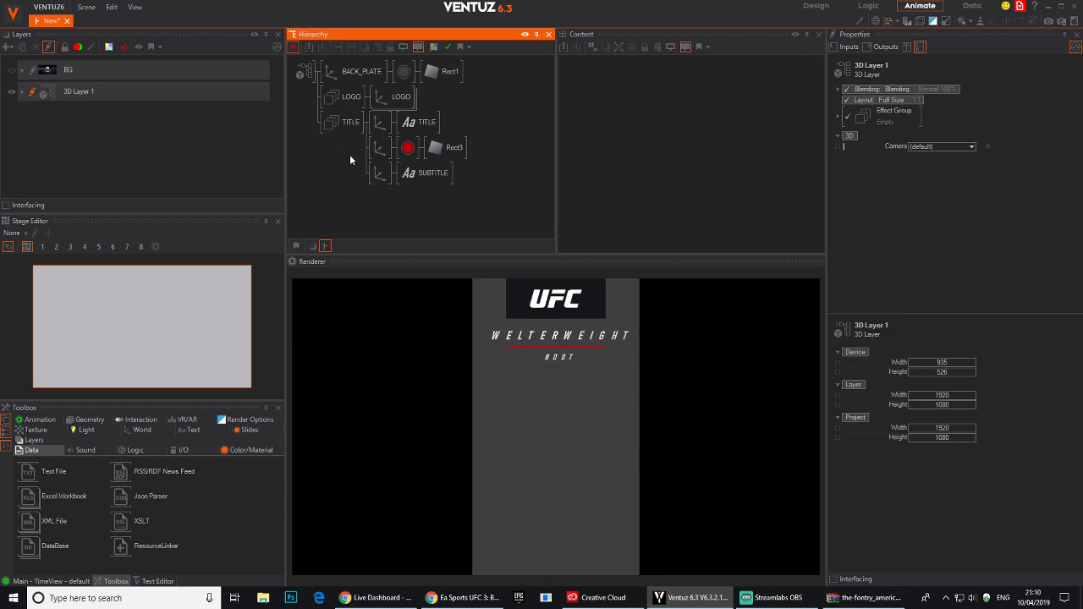
# Add a Keyframe Animation node and bind the LOGO axis's Y position to it.
pyautogui.doubleClick(676, 133)
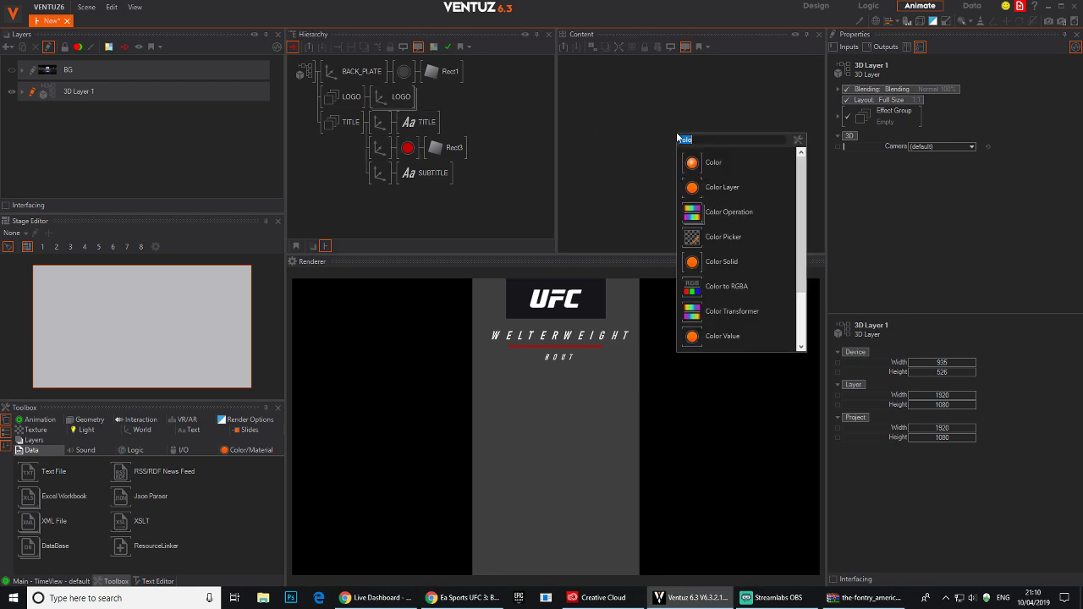
pyautogui.write('key')
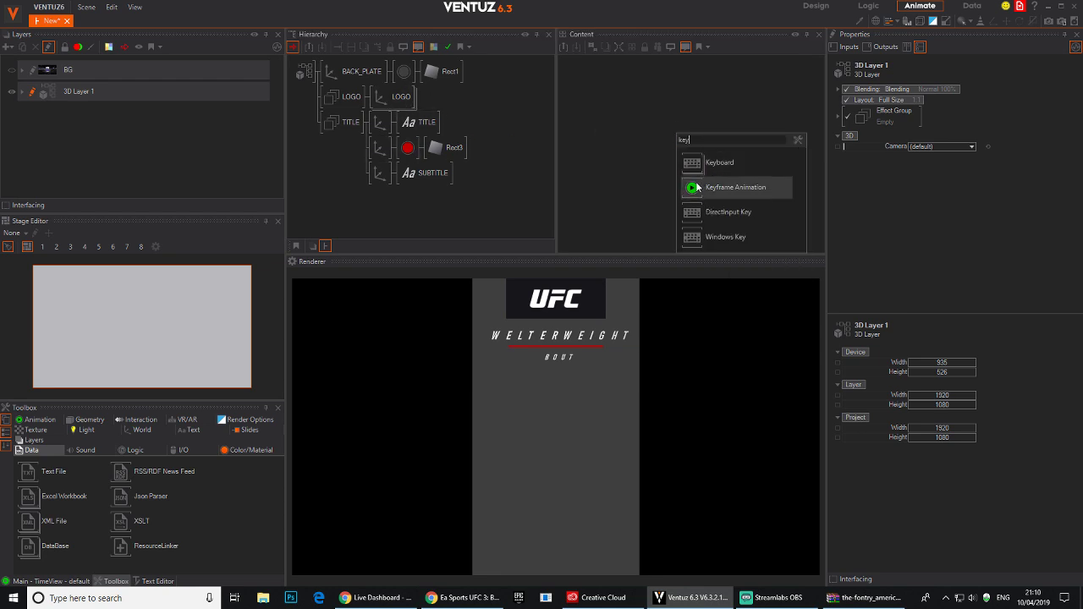
pyautogui.click(729, 187)
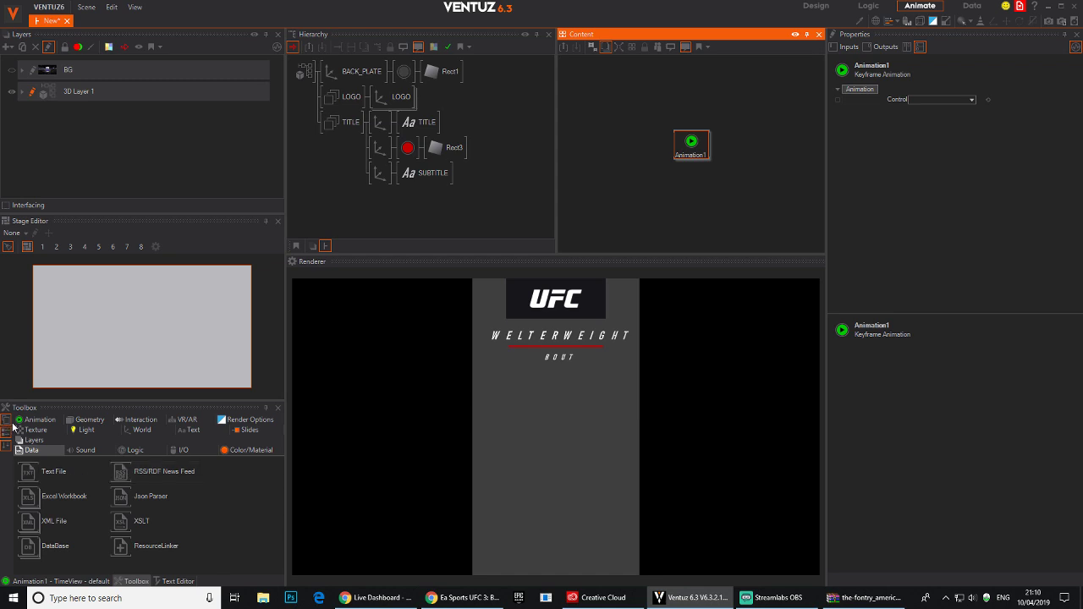
pyautogui.click(31, 421)
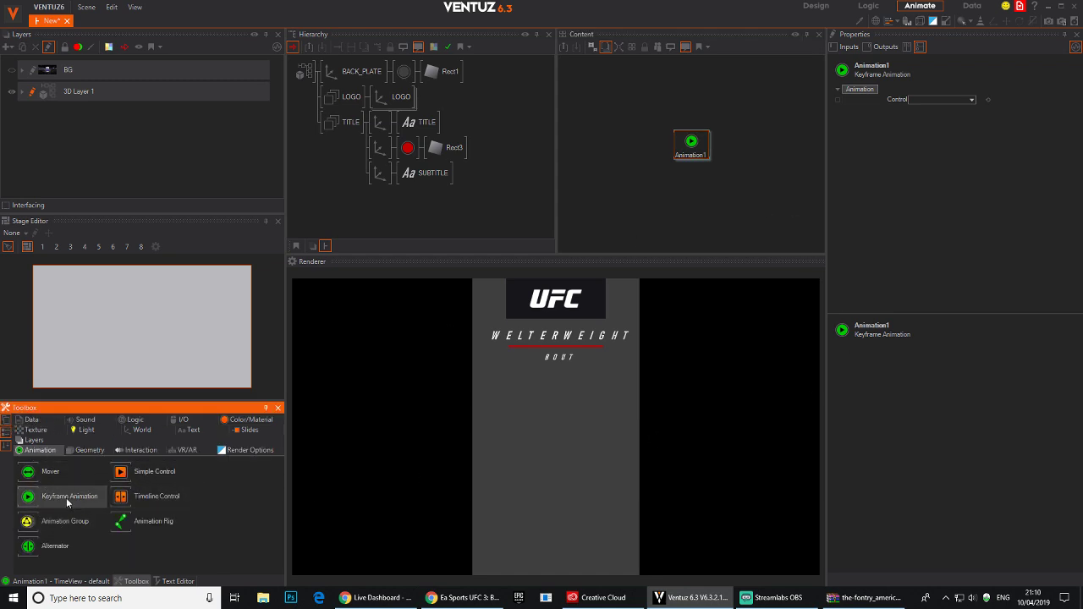
pyautogui.click(143, 430)
pyautogui.moveTo(691, 142); pyautogui.dragTo(690, 110)
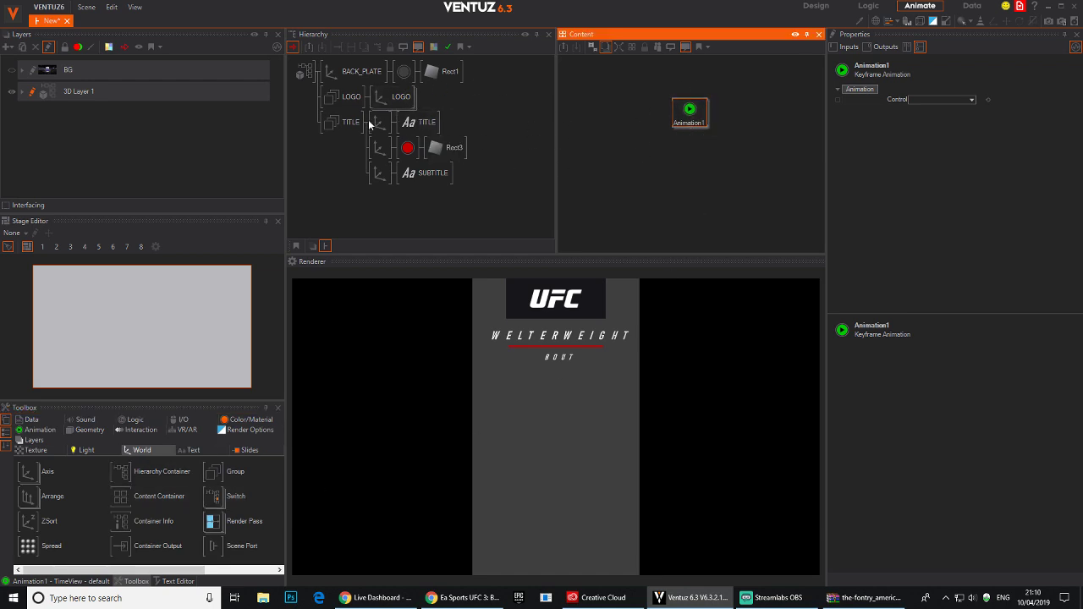
pyautogui.click(391, 97)
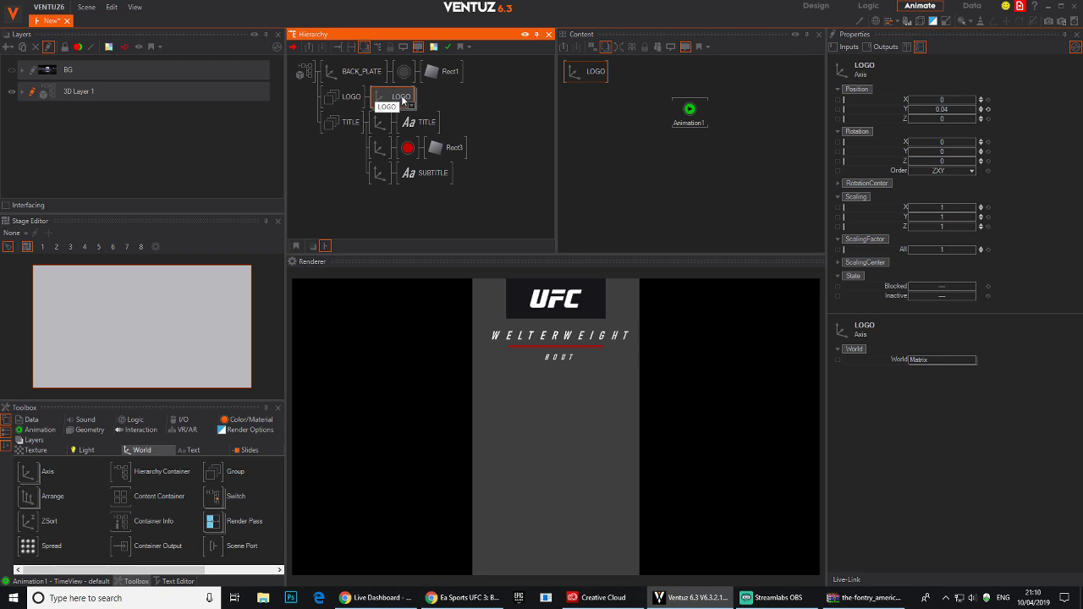
pyautogui.moveTo(906, 110); pyautogui.dragTo(696, 128)
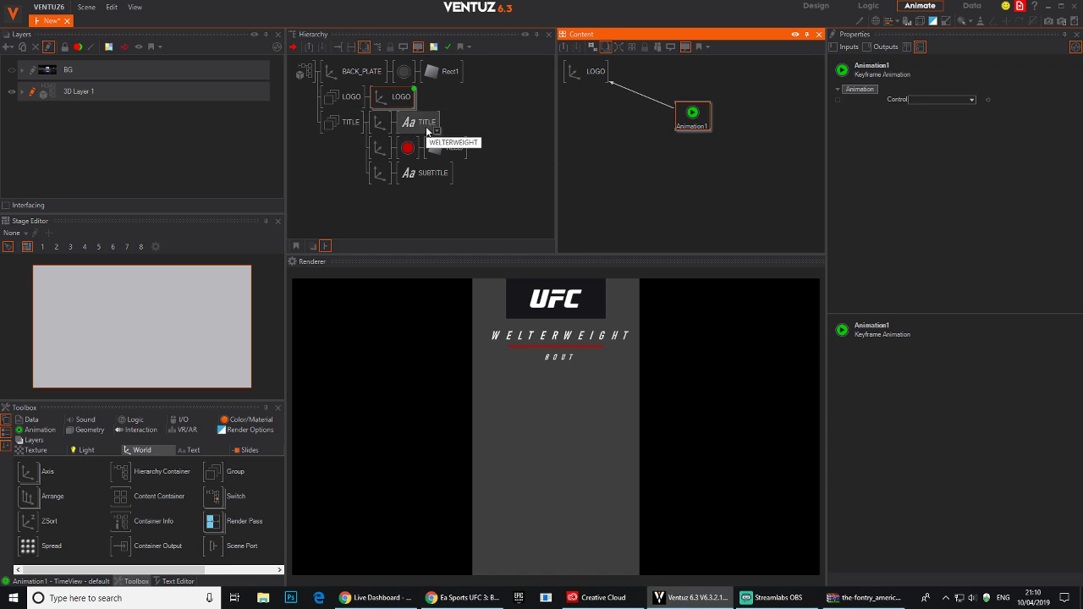
# Show the TITLE and SUBTITLE content together and space each block text node well below its text node, side by side.
pyautogui.click(426, 127)
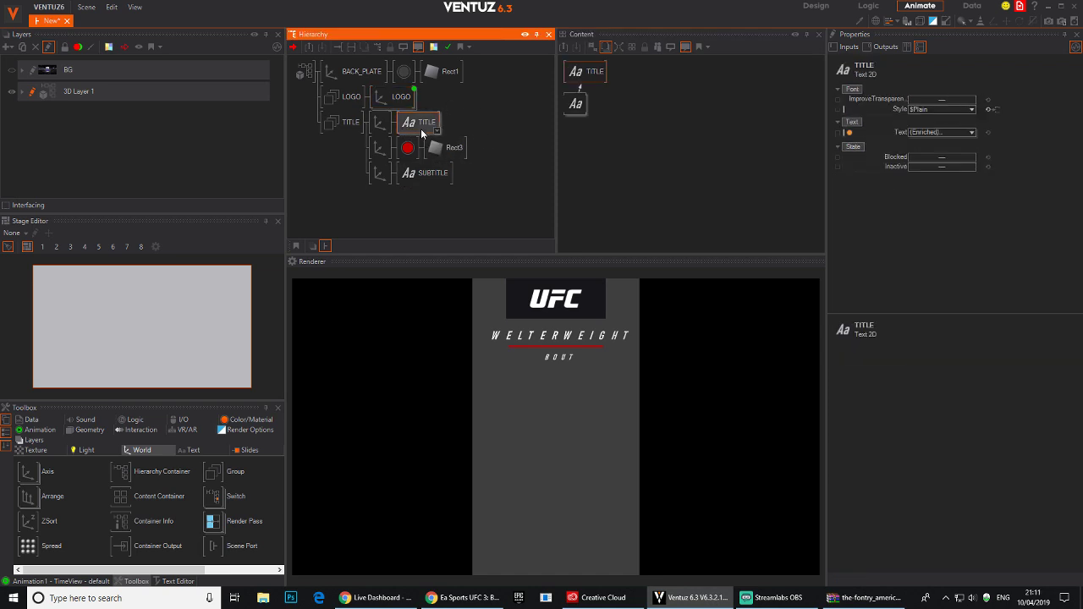
pyautogui.click(575, 104)
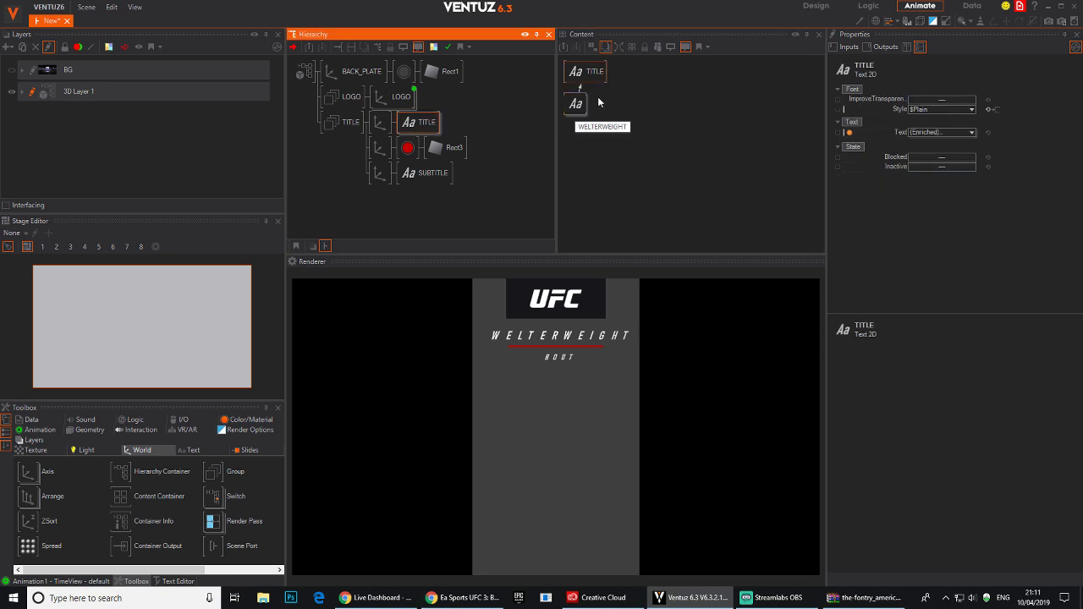
pyautogui.moveTo(573, 107); pyautogui.dragTo(648, 79)
pyautogui.click(428, 172)
pyautogui.click(645, 156)
pyautogui.moveTo(583, 202); pyautogui.dragTo(640, 142)
pyautogui.moveTo(688, 178); pyautogui.dragTo(583, 169)
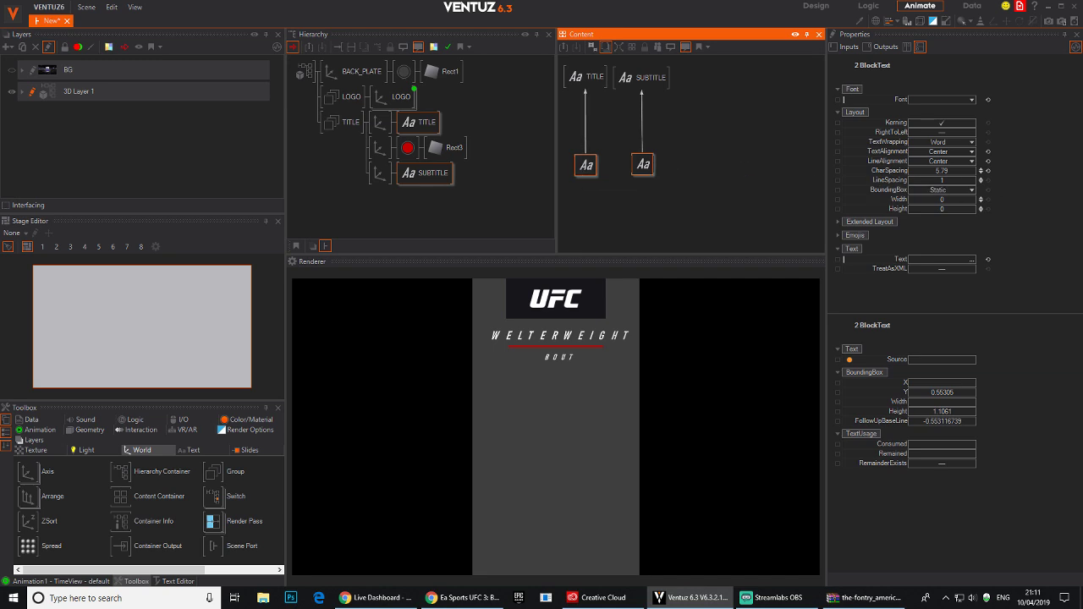
pyautogui.moveTo(1082, 66)
pyautogui.mouseDown()
pyautogui.moveTo(746, 72)
pyautogui.moveTo(1082, 63)
pyautogui.mouseUp()
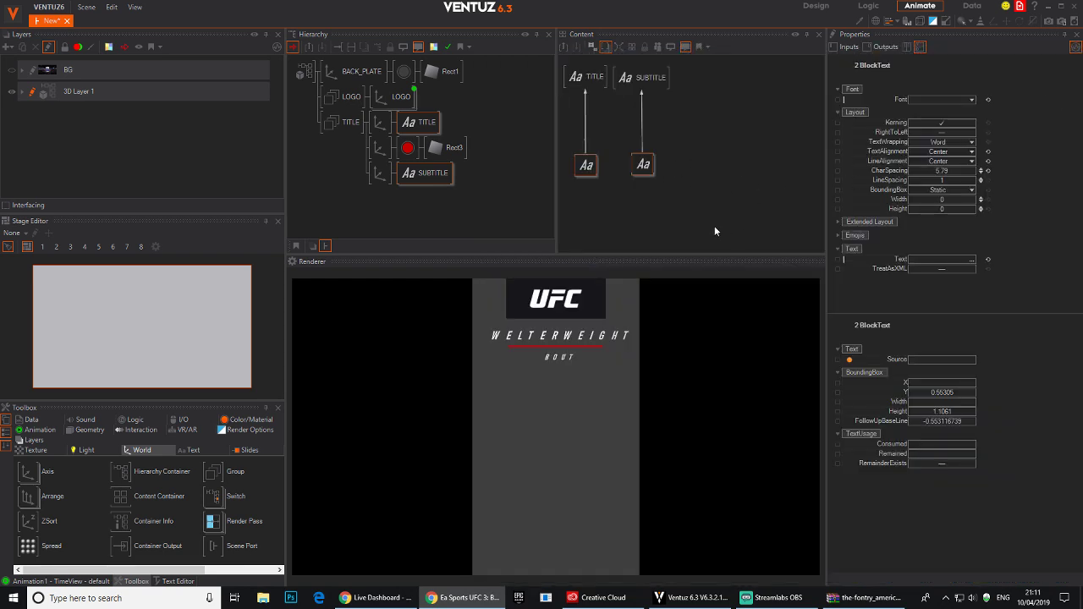
# Insert an Alpha text effect between the TITLE text node and its block text.
pyautogui.click(677, 157)
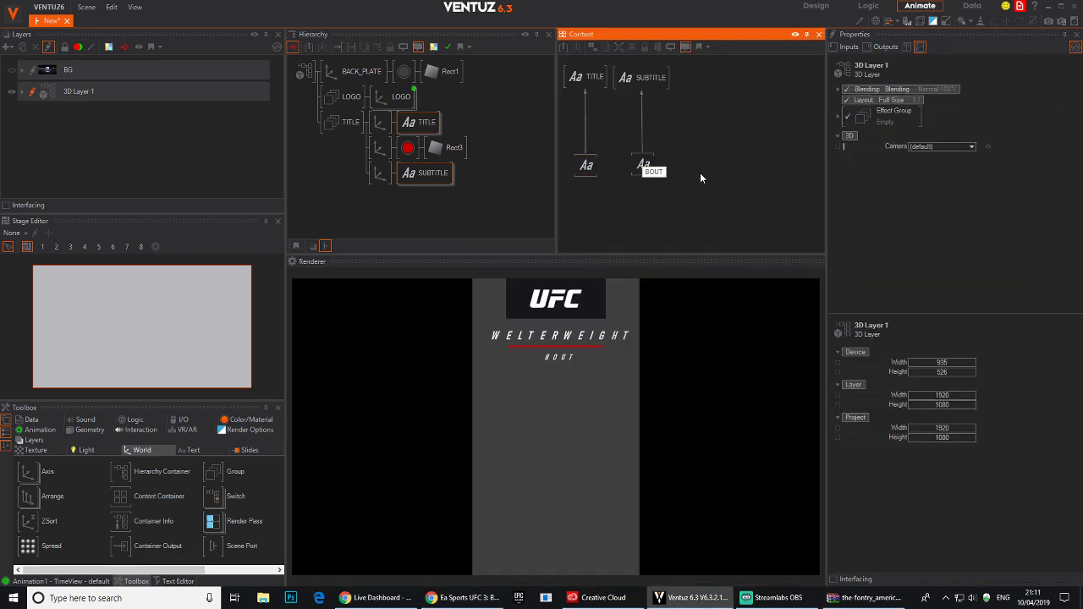
pyautogui.doubleClick(685, 159)
pyautogui.write('te')
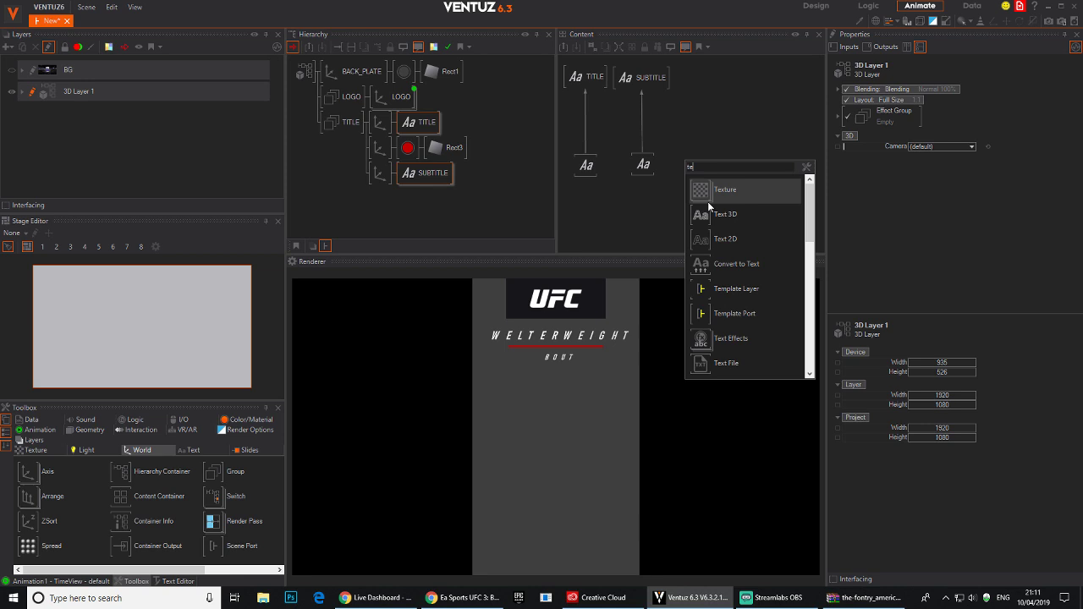
pyautogui.click(709, 320)
pyautogui.click(586, 124)
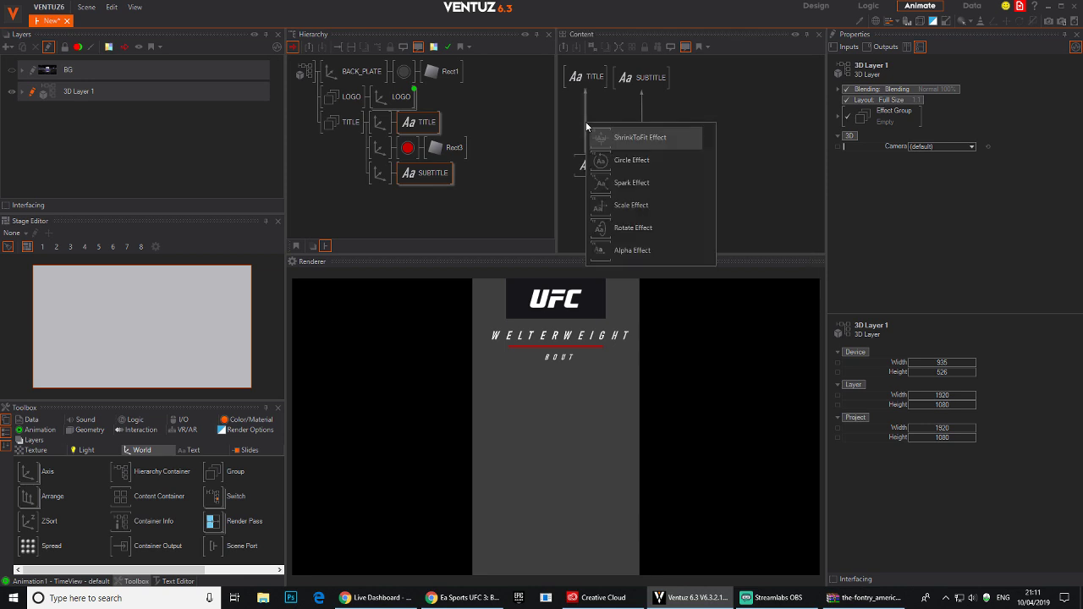
pyautogui.click(623, 251)
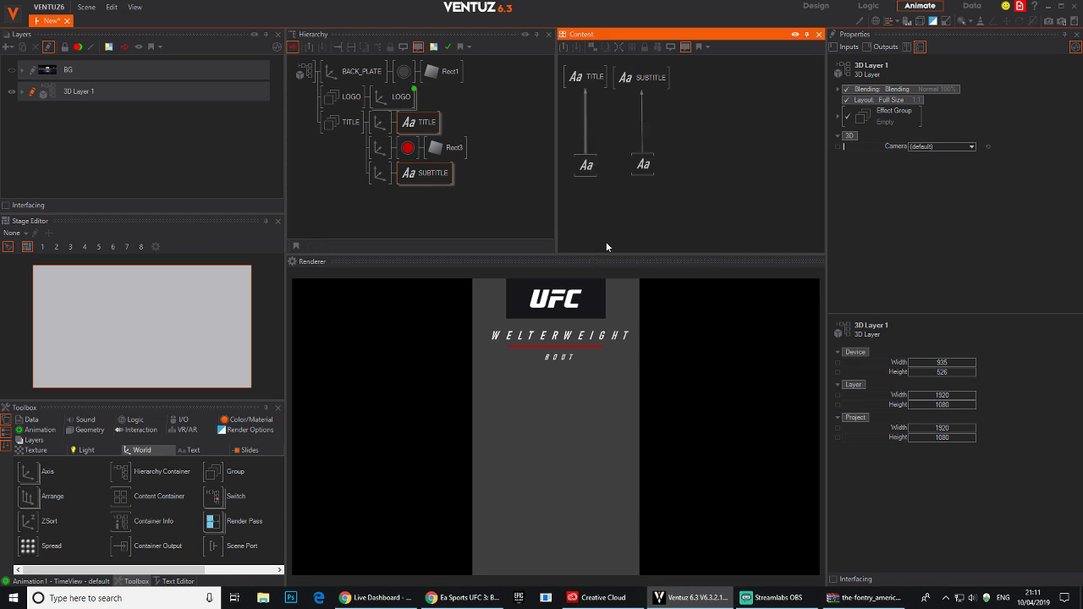
# Insert an Alpha text effect between the SUBTITLE text node and its block text.
pyautogui.click(423, 175)
pyautogui.doubleClick(627, 141)
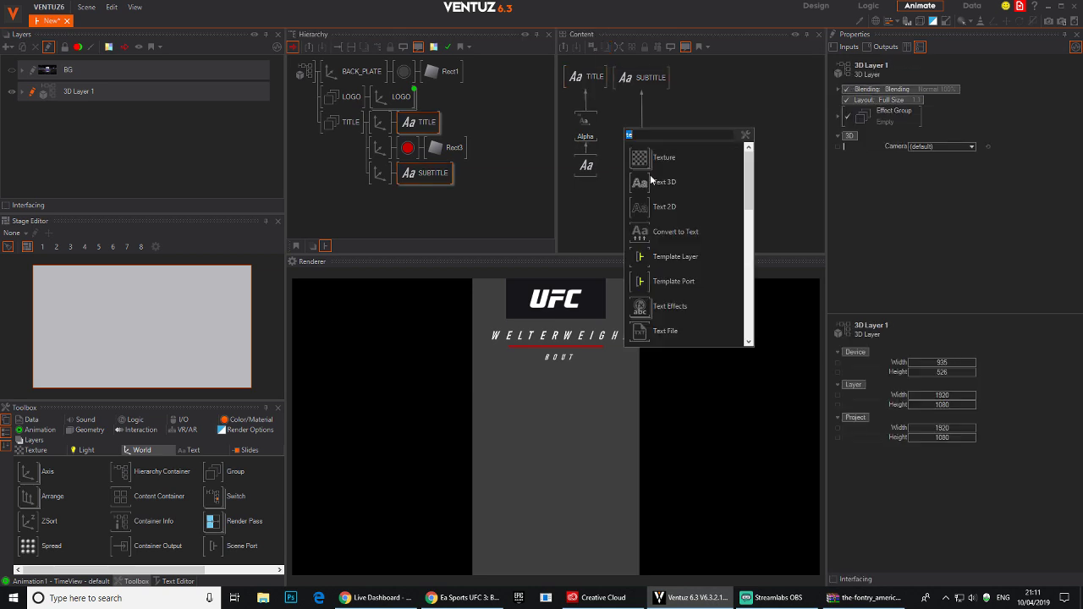
pyautogui.click(642, 304)
pyautogui.click(643, 124)
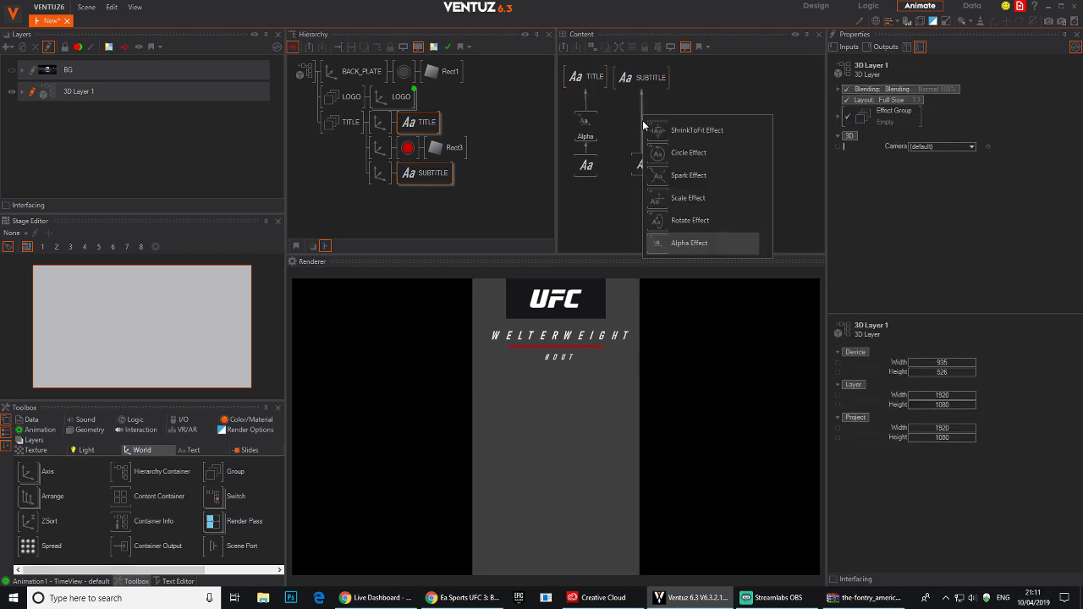
pyautogui.click(661, 243)
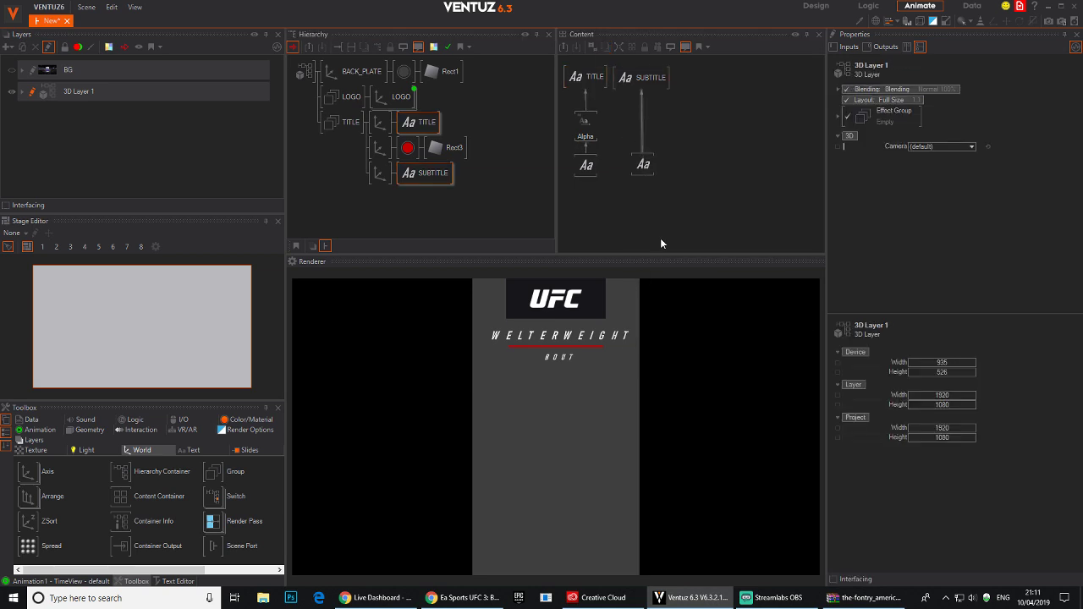
# Group the TITLE and SUBTITLE text nodes together with their Alpha effects and block texts in the content graph.
pyautogui.keyDown('ctrl'); pyautogui.click(420, 122); pyautogui.keyUp('ctrl')
pyautogui.moveTo(690, 206); pyautogui.dragTo(580, 74)
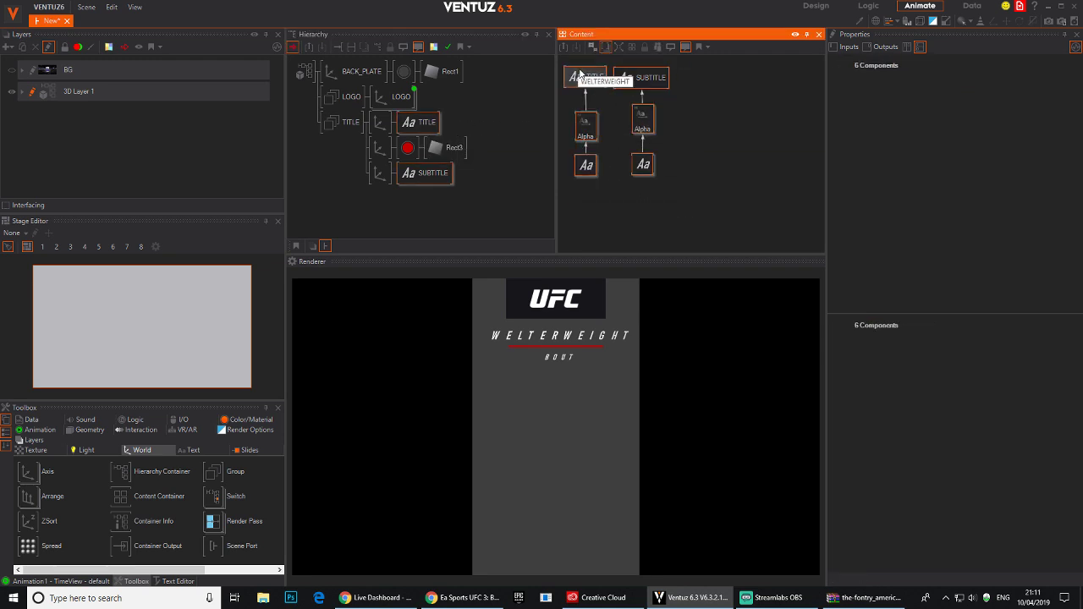
pyautogui.hotkey('ctrl', 'g')
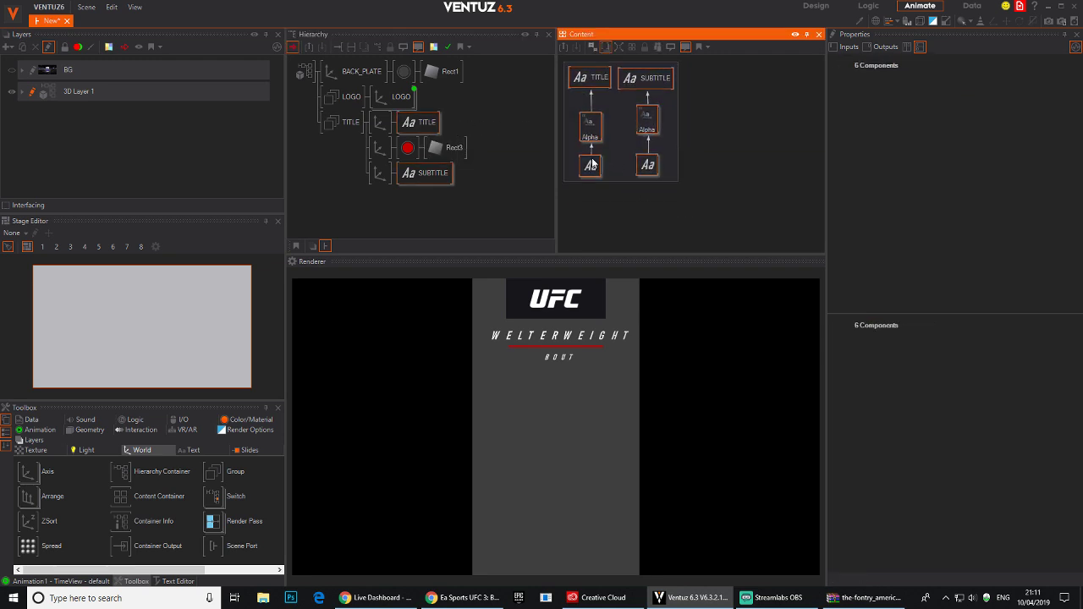
# Show the LOGO content alongside the text group and bind the Progress of both Alpha effects to the keyframe animation.
pyautogui.keyDown('ctrl'); pyautogui.click(393, 96); pyautogui.keyUp('ctrl')
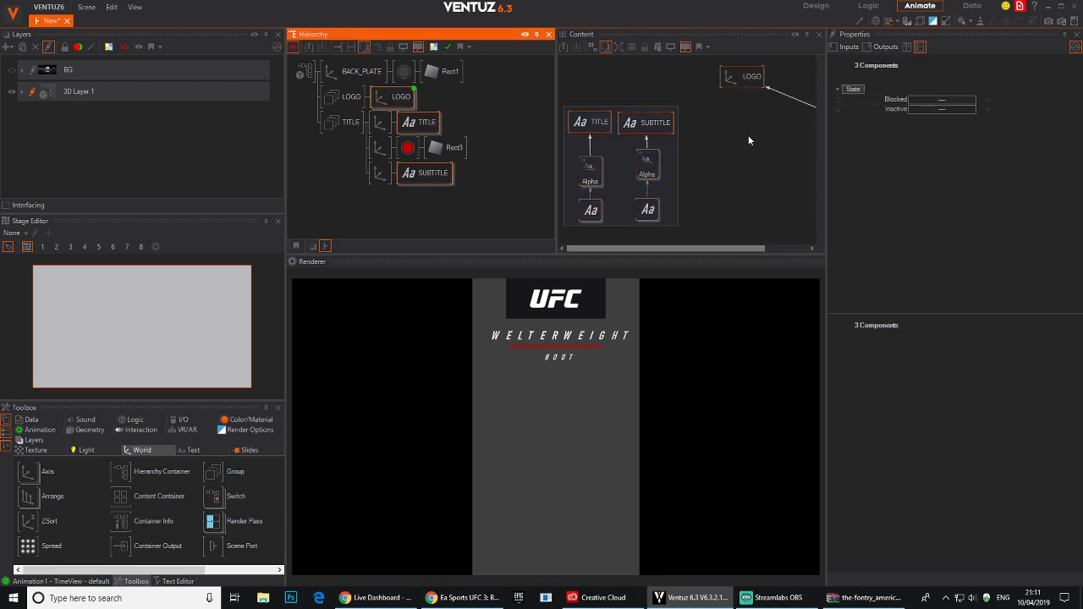
pyautogui.scroll(-2, 702, 135)
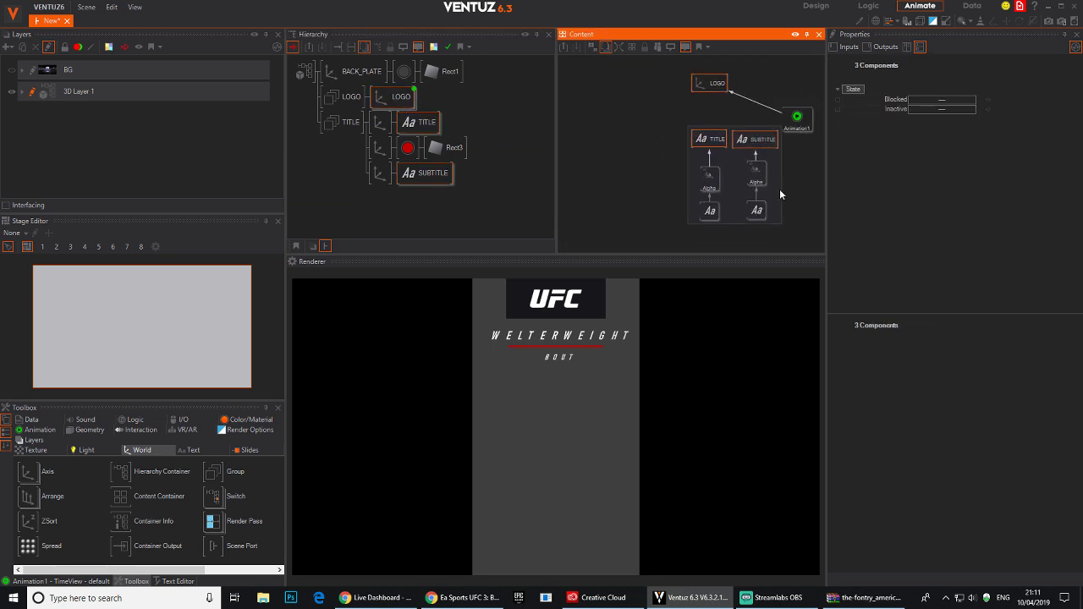
pyautogui.moveTo(782, 164); pyautogui.dragTo(649, 178)
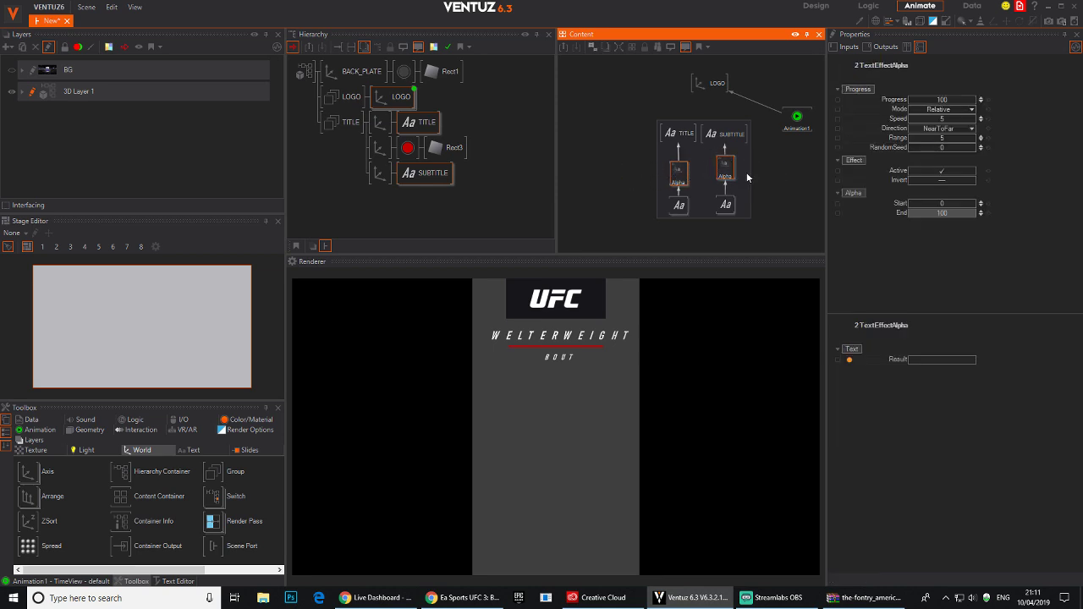
pyautogui.moveTo(870, 99); pyautogui.dragTo(775, 154)
# Tidy the content graph by placing the LOGO node above the animation node and aligning the text group beside it.
pyautogui.click(702, 174)
pyautogui.click(709, 74)
pyautogui.moveTo(709, 72); pyautogui.dragTo(770, 71)
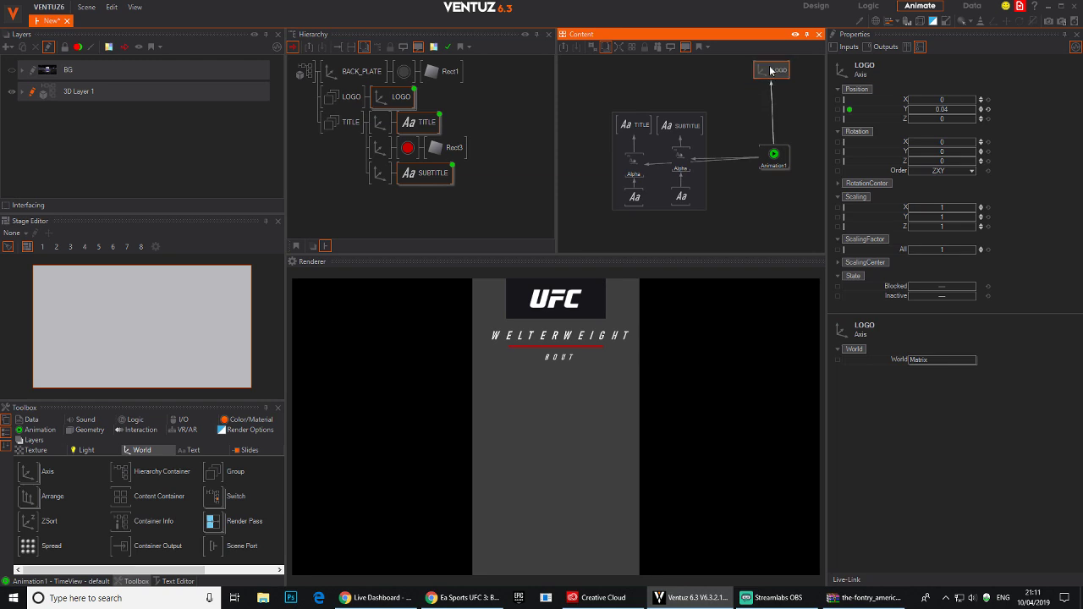
pyautogui.moveTo(692, 196); pyautogui.dragTo(694, 191)
pyautogui.moveTo(648, 228); pyautogui.dragTo(613, 115)
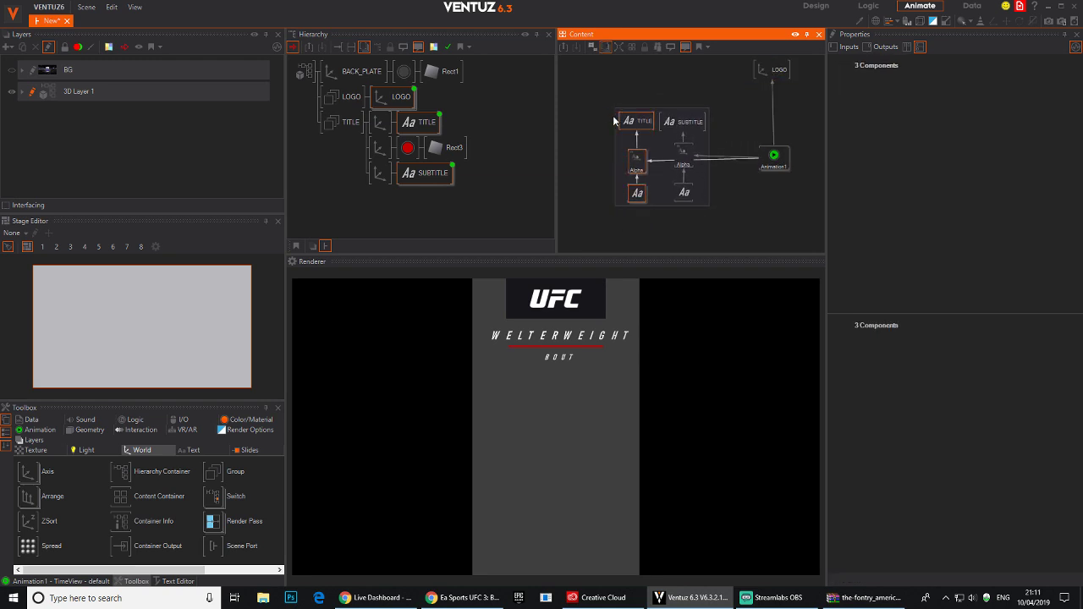
pyautogui.click(684, 156)
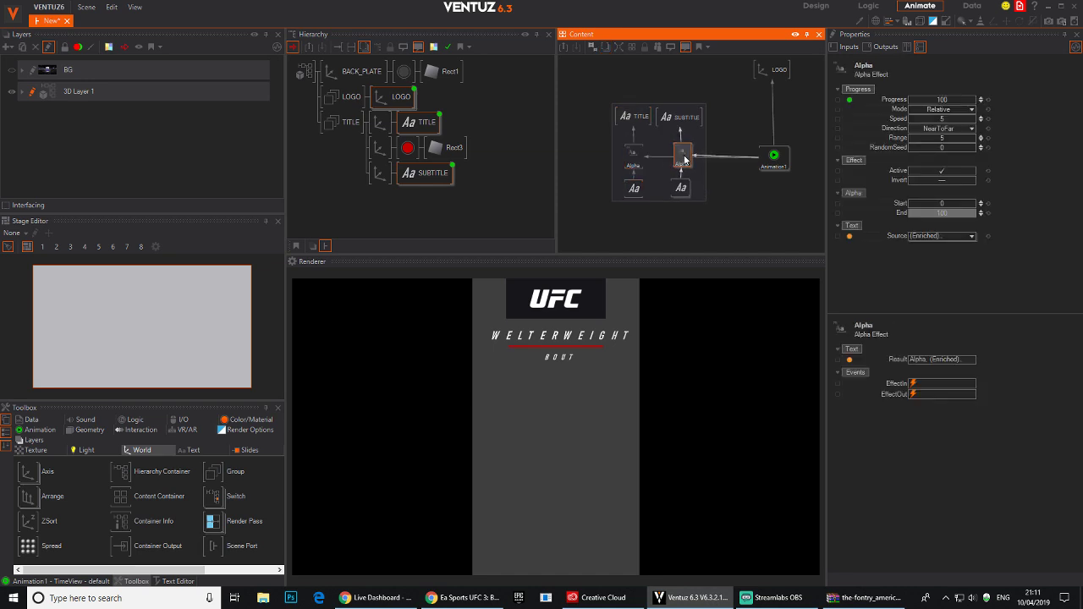
pyautogui.click(794, 159)
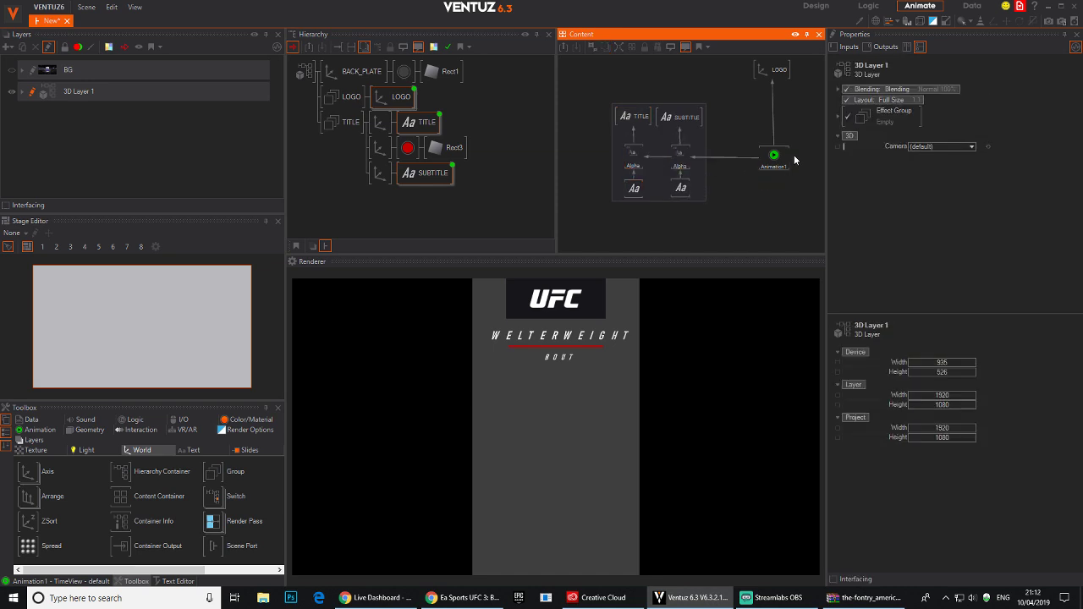
# Open the Animation1 timeline, close the Stage Editor, and resize the panes to give the timeline and renderer more room.
pyautogui.click(774, 156)
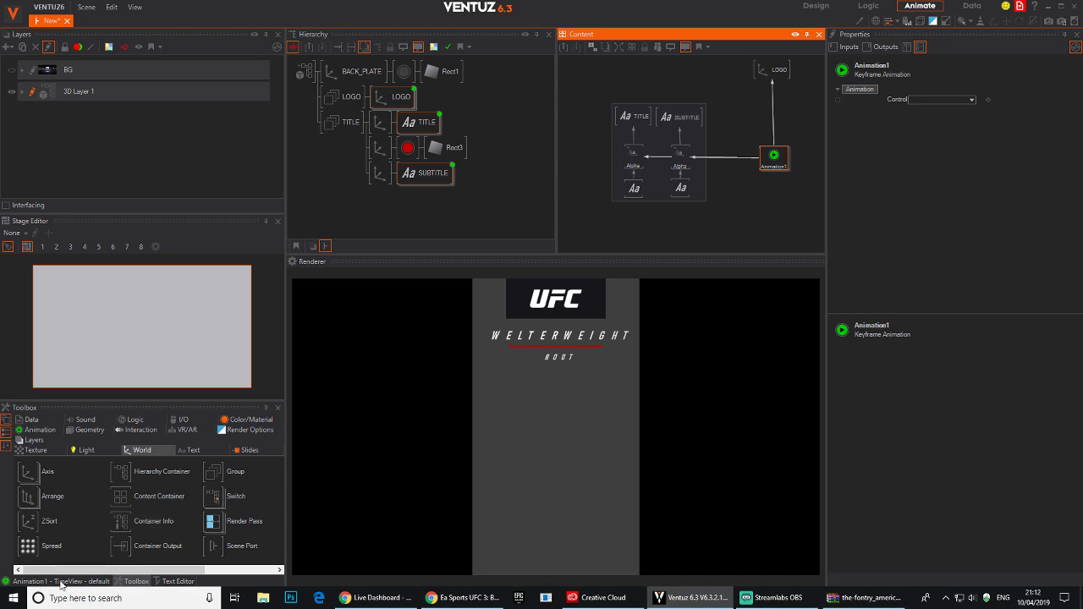
pyautogui.click(102, 582)
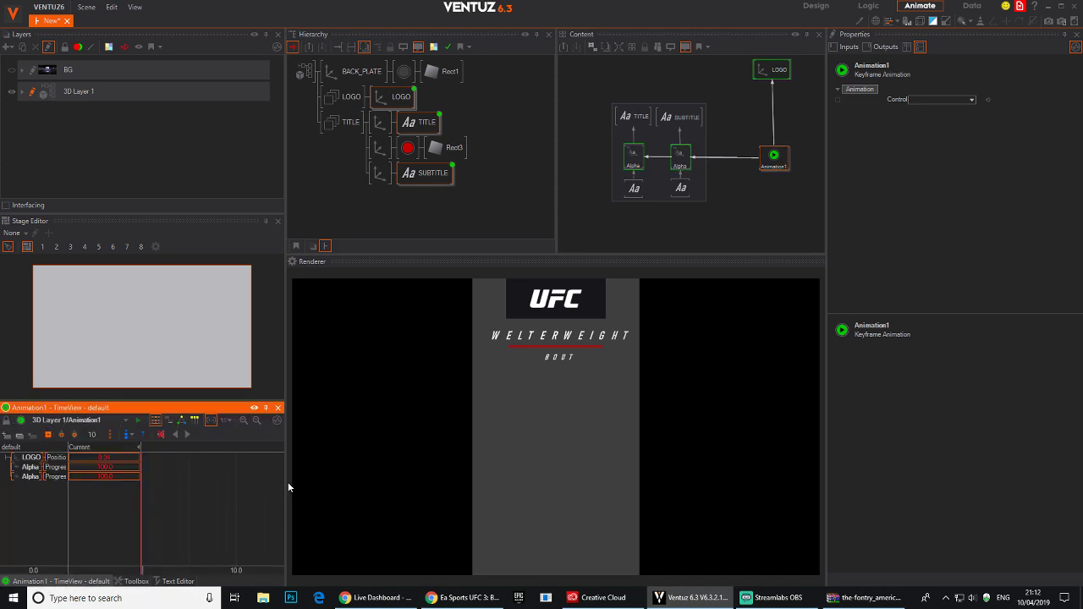
pyautogui.moveTo(287, 482); pyautogui.dragTo(411, 472)
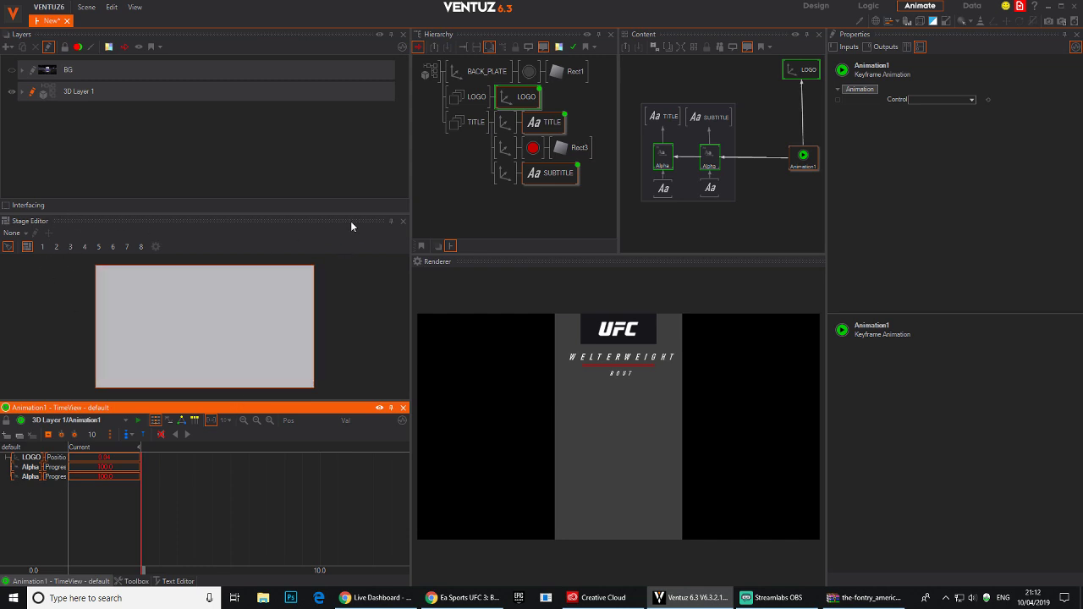
pyautogui.click(403, 221)
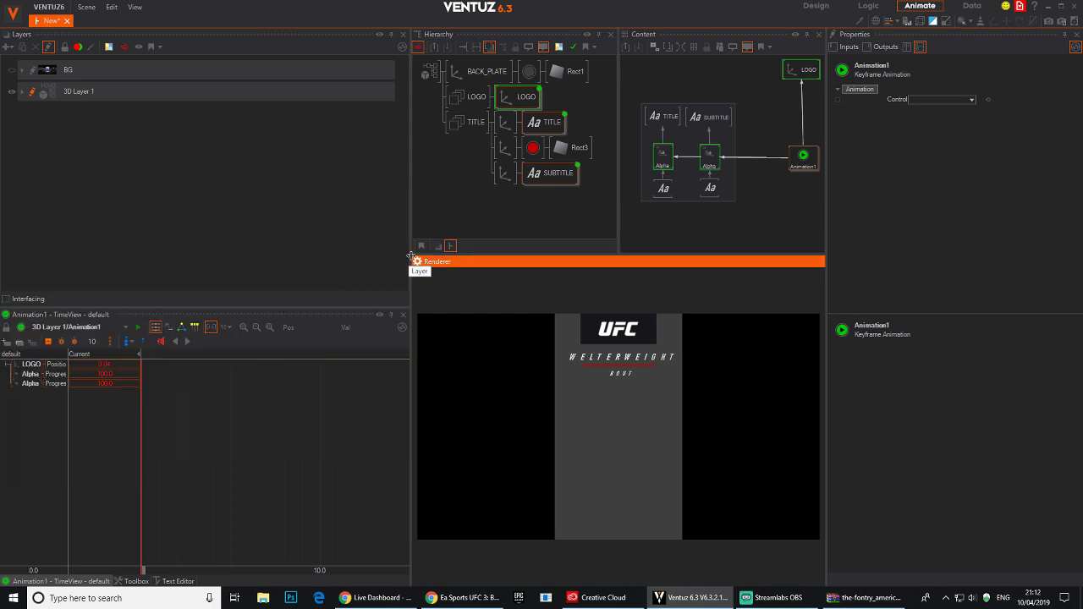
pyautogui.moveTo(411, 271); pyautogui.dragTo(371, 271)
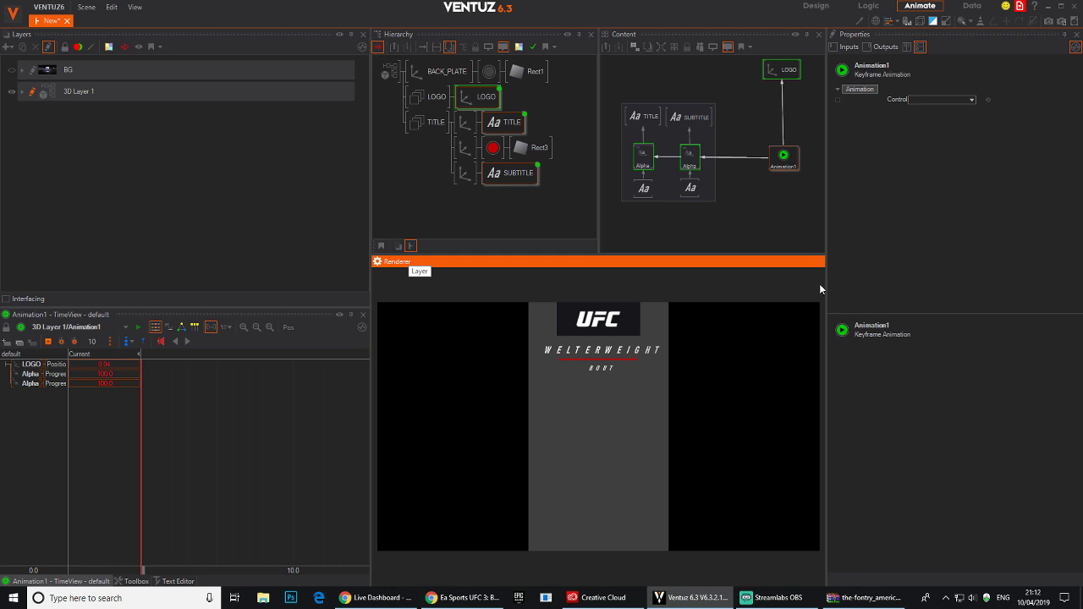
pyautogui.moveTo(826, 280); pyautogui.dragTo(894, 281)
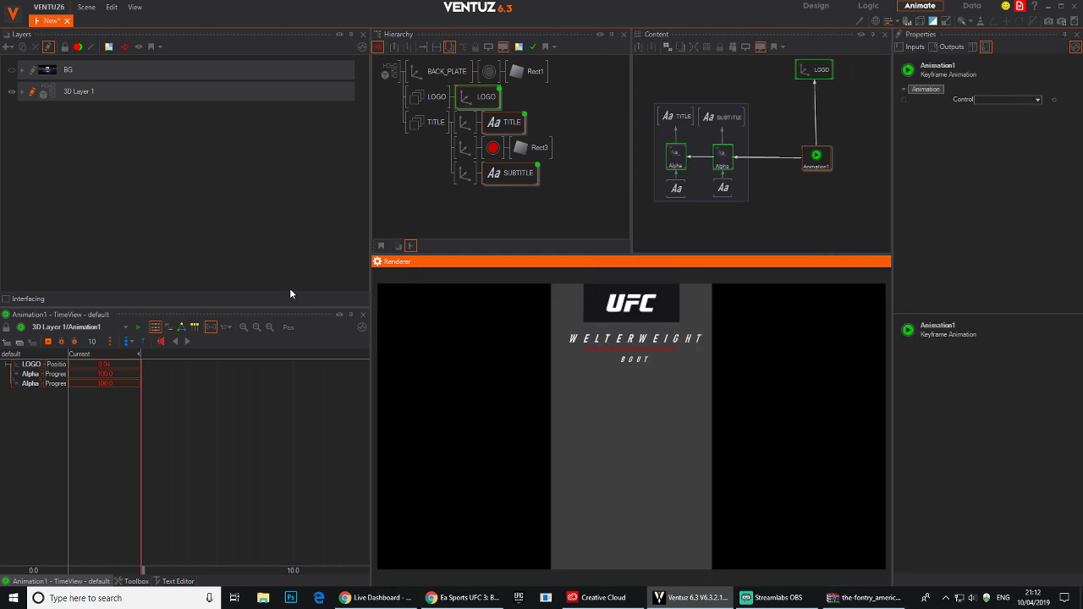
# Add keyframes at time 0 for the LOGO position and both Alpha progress channels.
pyautogui.click(225, 408)
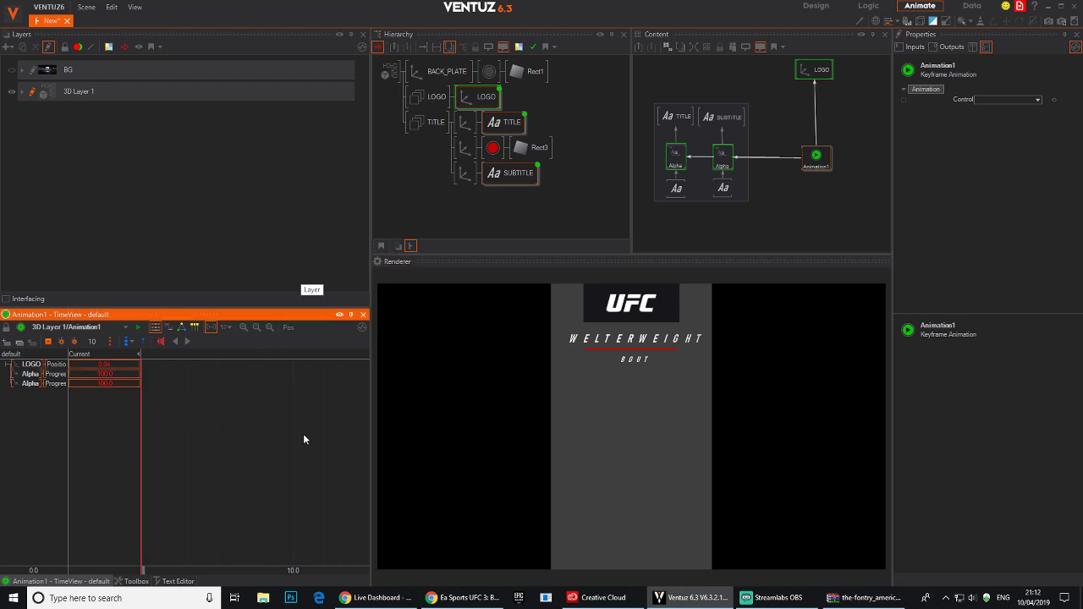
pyautogui.moveTo(217, 392); pyautogui.dragTo(241, 395, button='middle')
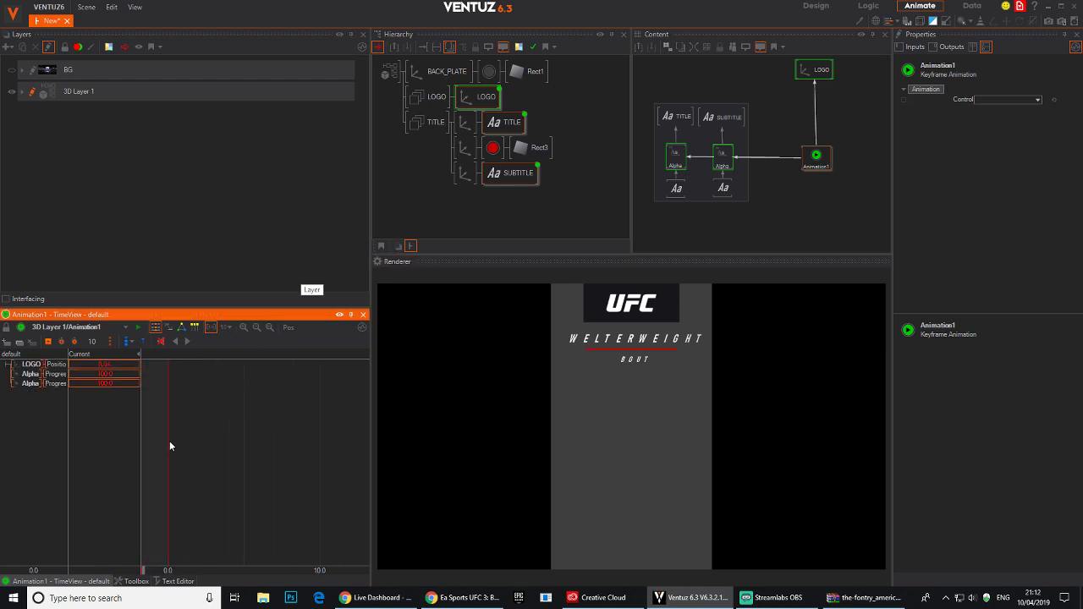
pyautogui.click(48, 343)
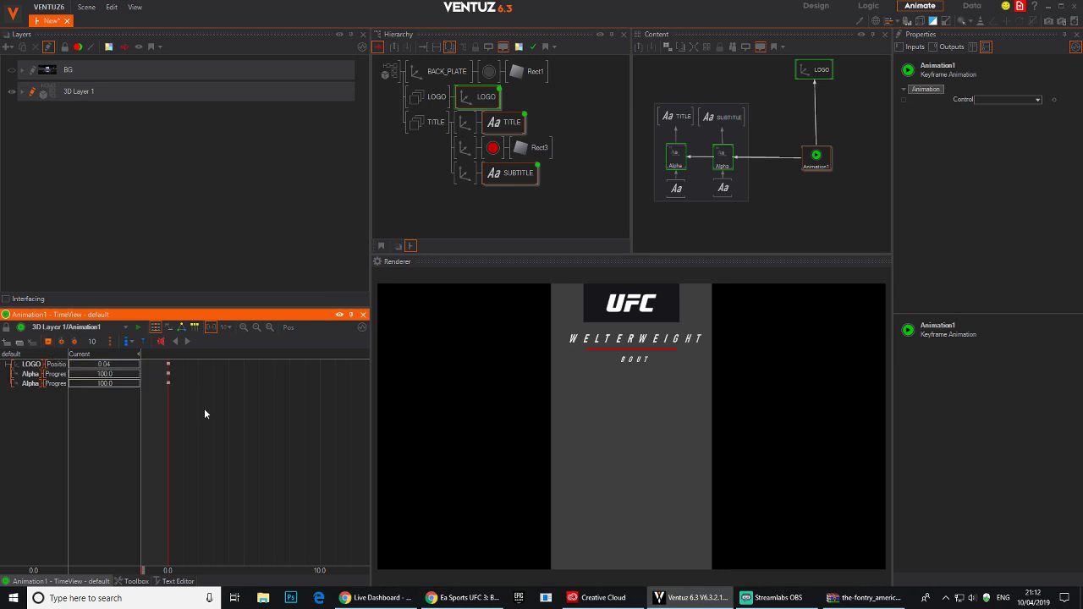
# Switch the timeline units to seconds and add keyframes for all three channels at 0.8 s.
pyautogui.click(296, 431)
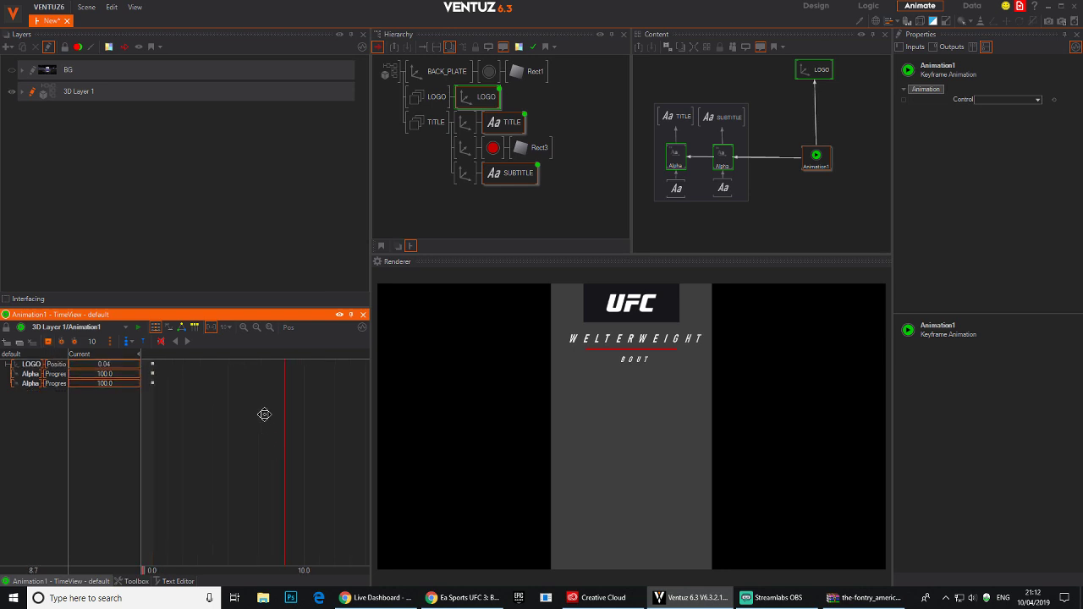
pyautogui.click(225, 327)
pyautogui.click(250, 353)
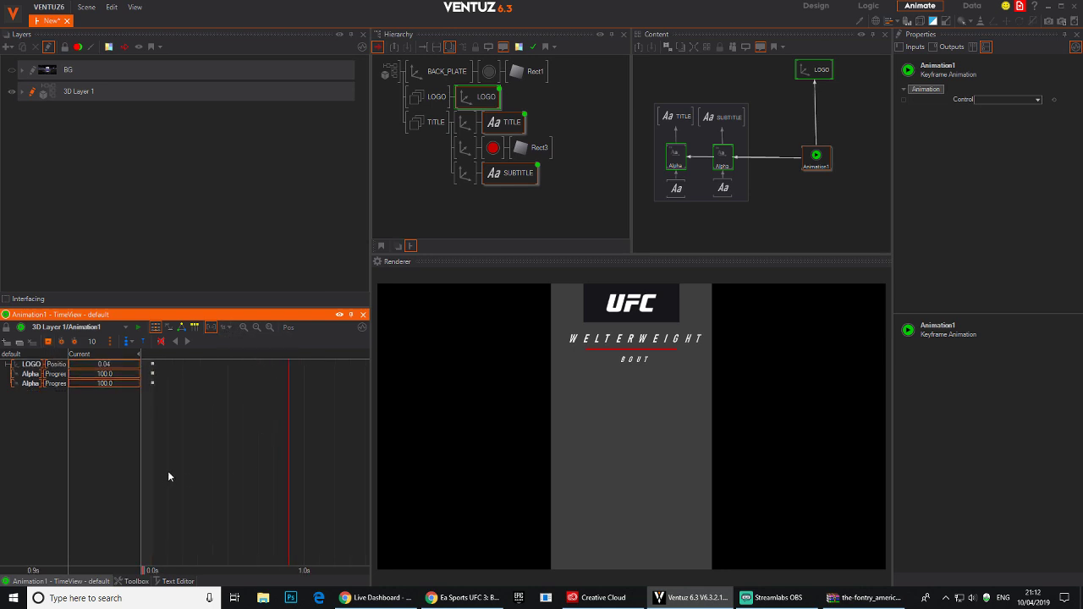
pyautogui.moveTo(283, 475); pyautogui.dragTo(248, 465)
pyautogui.scroll(-2, 266, 524)
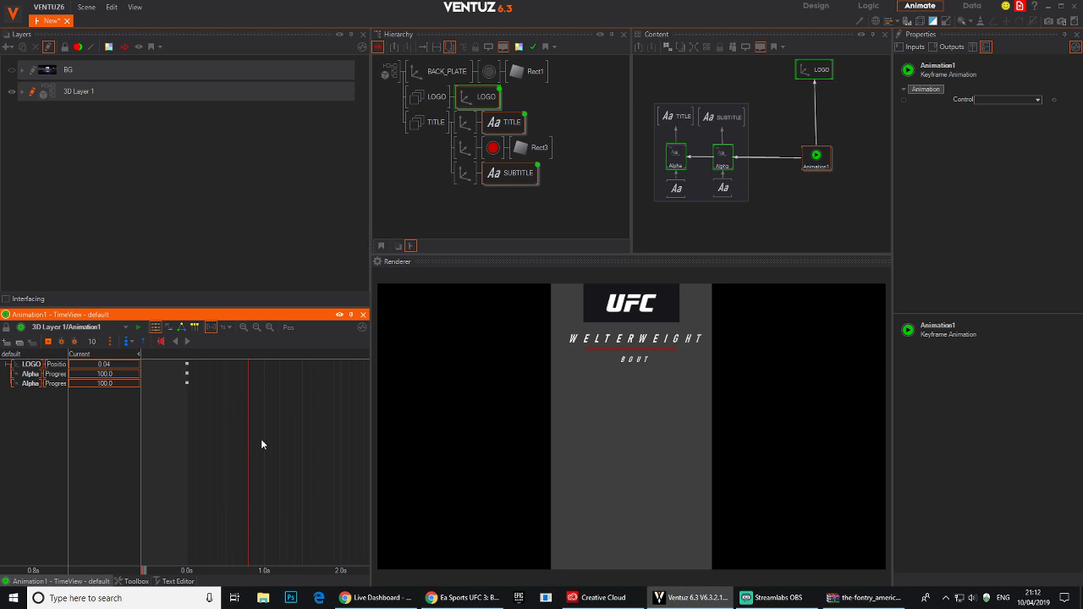
pyautogui.click(48, 341)
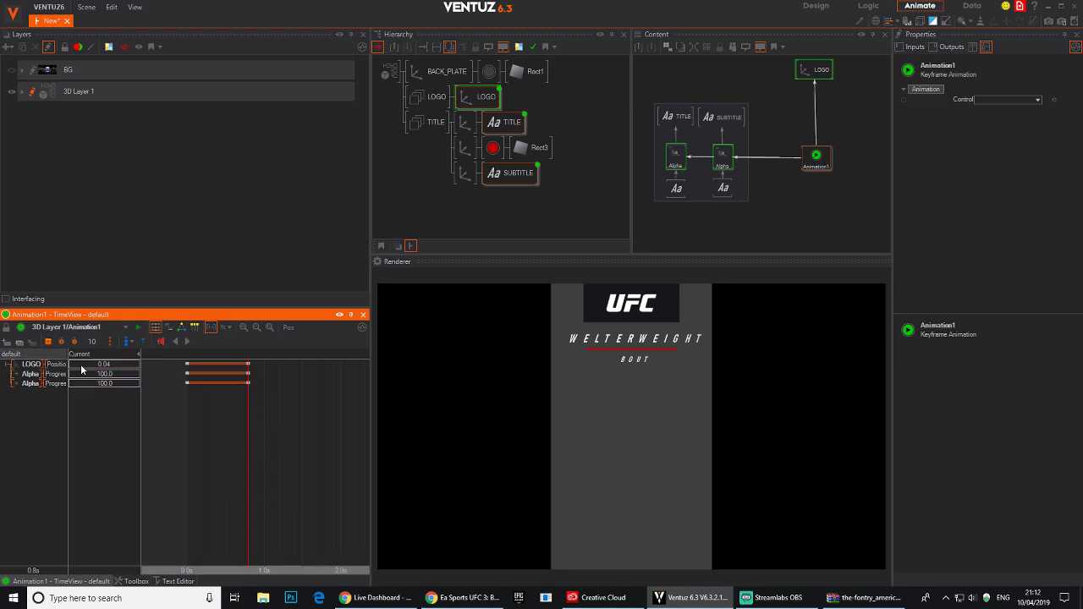
# Set the LOGO position value to 3.45 at the 0 s keyframe so the logo starts above the frame.
pyautogui.moveTo(248, 449); pyautogui.dragTo(188, 440)
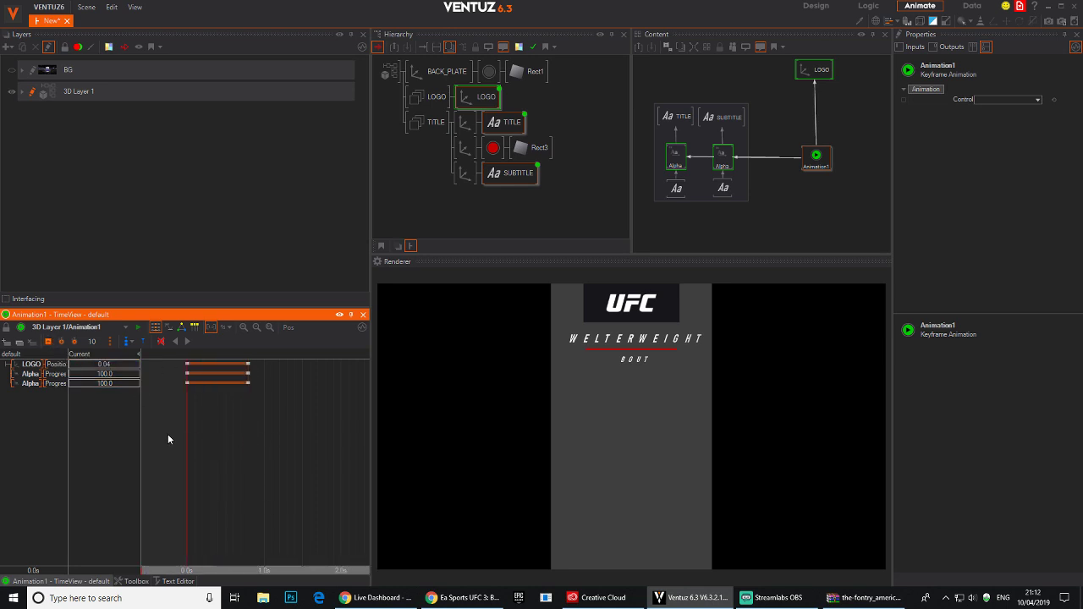
pyautogui.moveTo(199, 481); pyautogui.dragTo(248, 478)
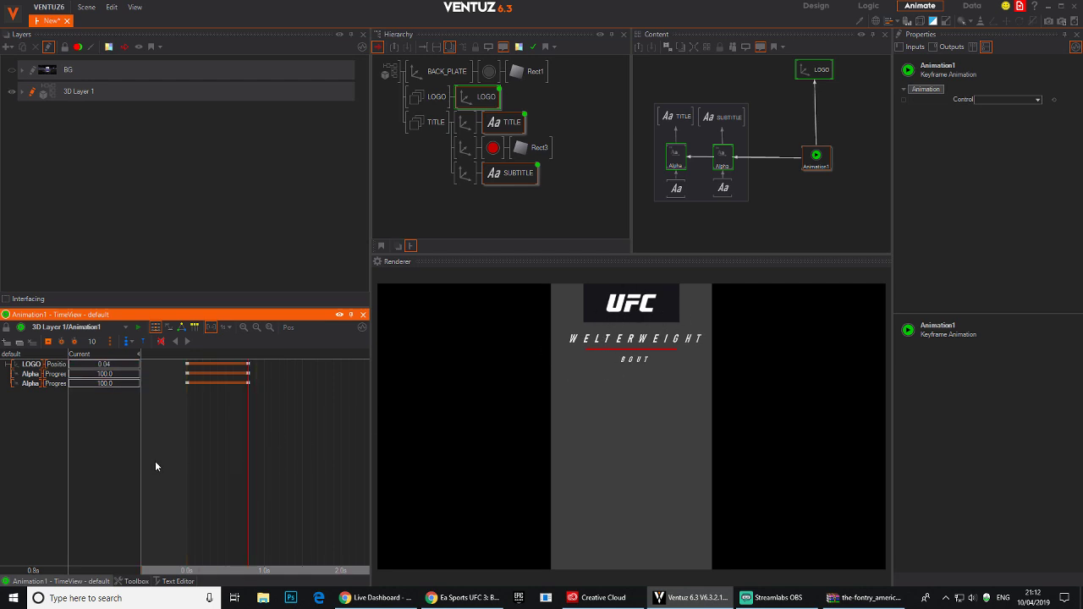
pyautogui.click(188, 448)
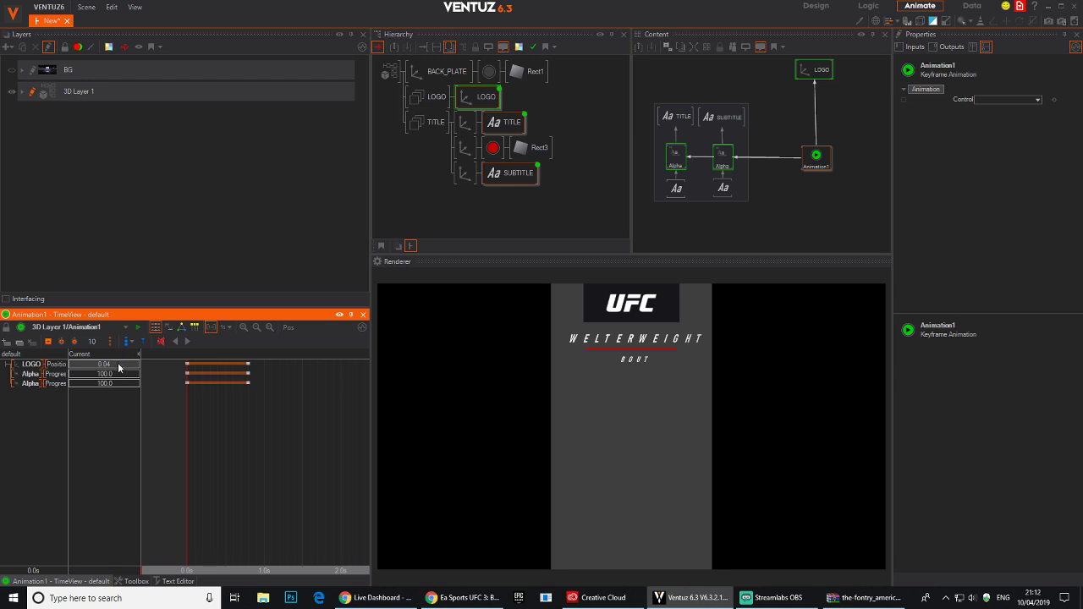
pyautogui.moveTo(119, 367); pyautogui.dragTo(142, 373)
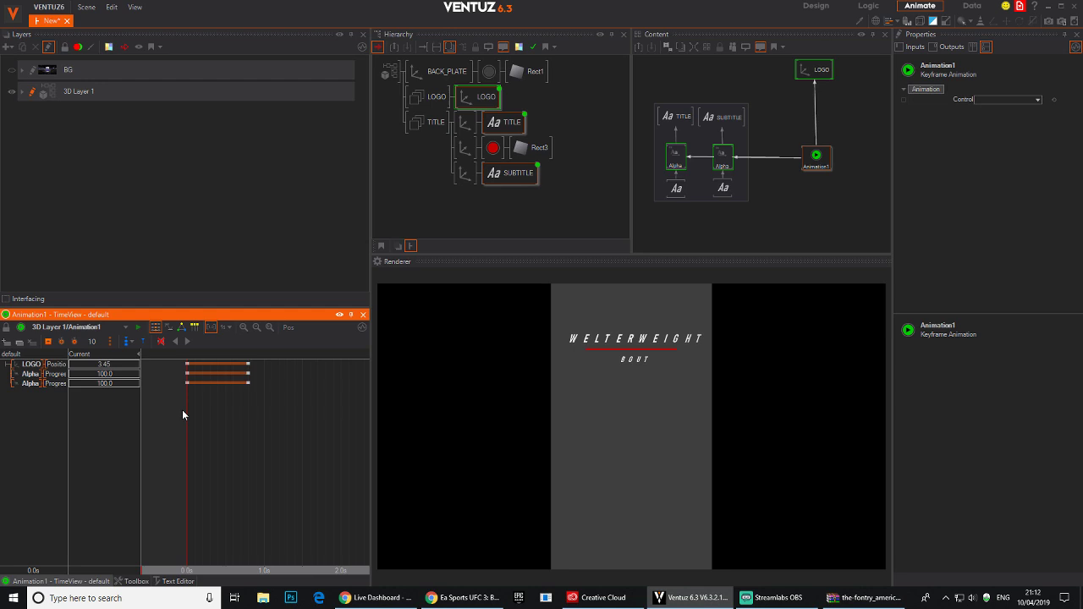
# Set the progress of both Alpha effects to 0 at the 0 s keyframe.
pyautogui.click(105, 375)
pyautogui.write('0')
pyautogui.press('Return')
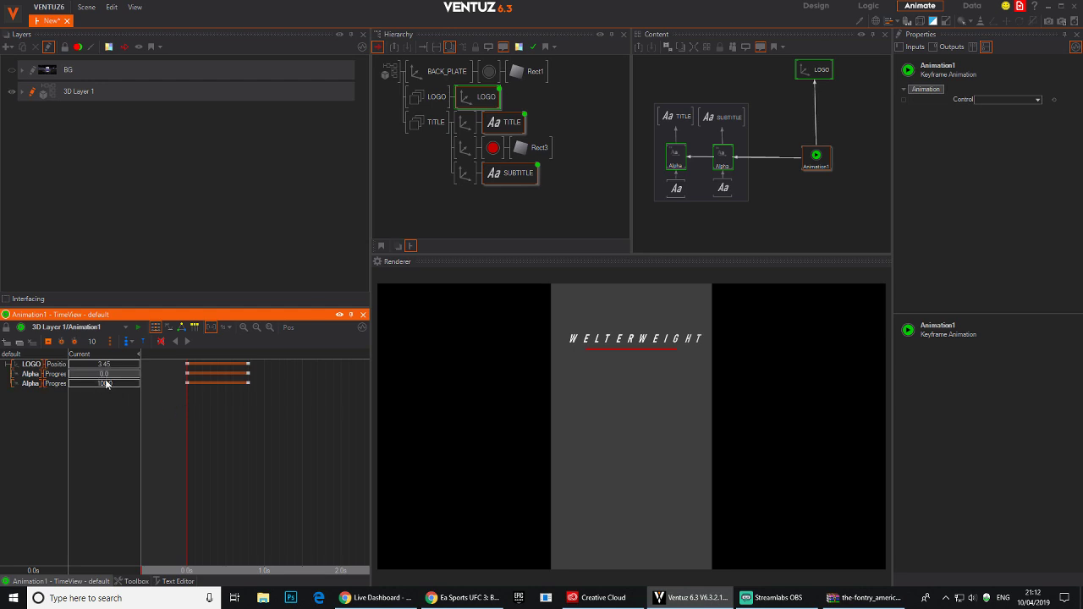
pyautogui.click(104, 383)
pyautogui.write('0')
pyautogui.press('Return')
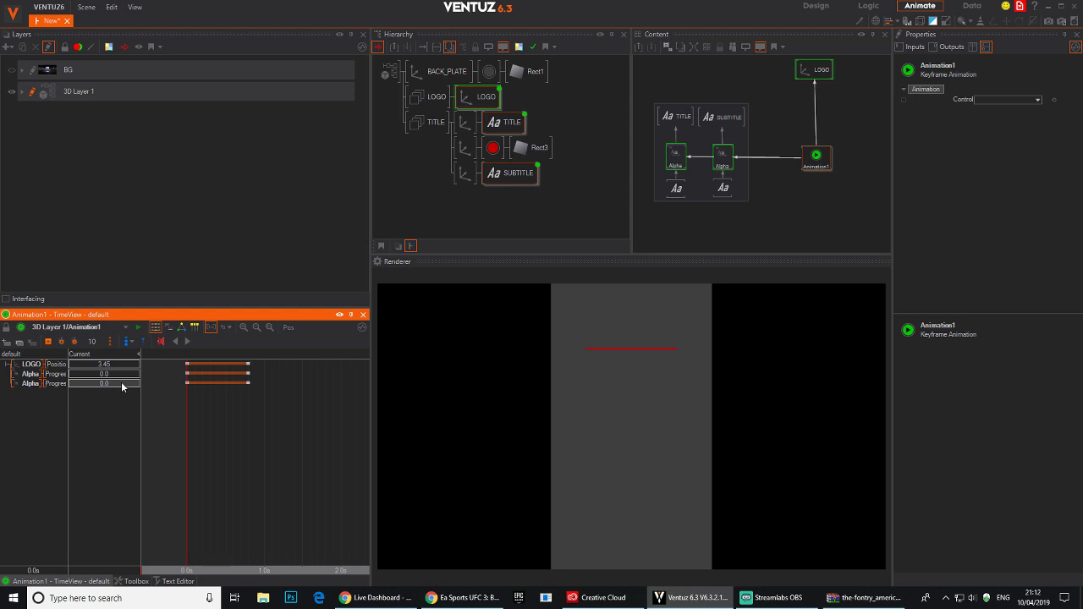
# Set the direction of both Alpha effects to Center, enable Invert with the effects active, and scrub the animation to preview it.
pyautogui.moveTo(189, 436); pyautogui.dragTo(229, 443)
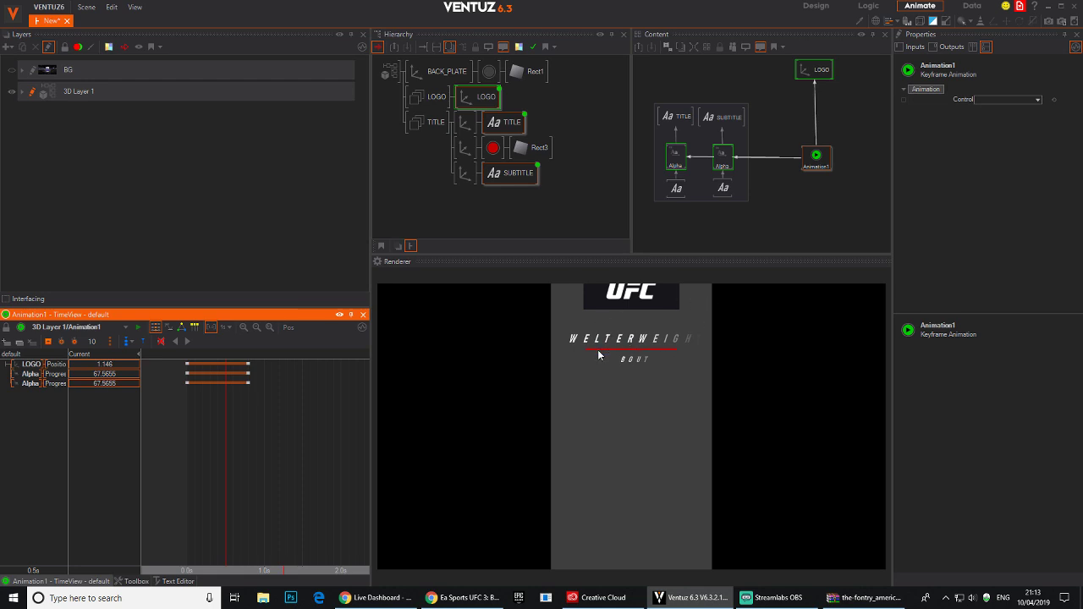
pyautogui.click(676, 159)
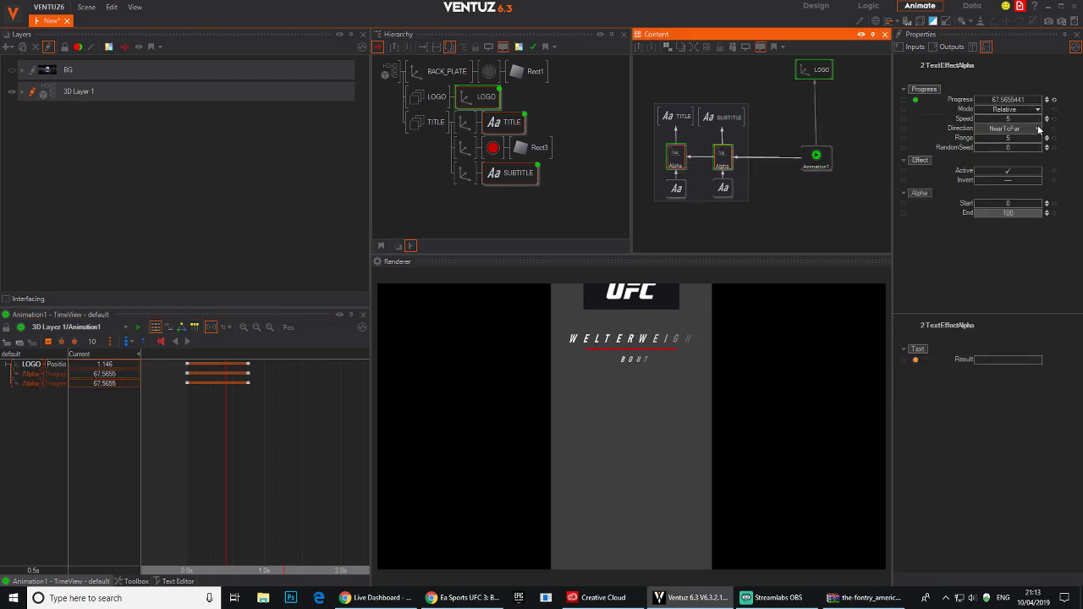
pyautogui.click(1009, 128)
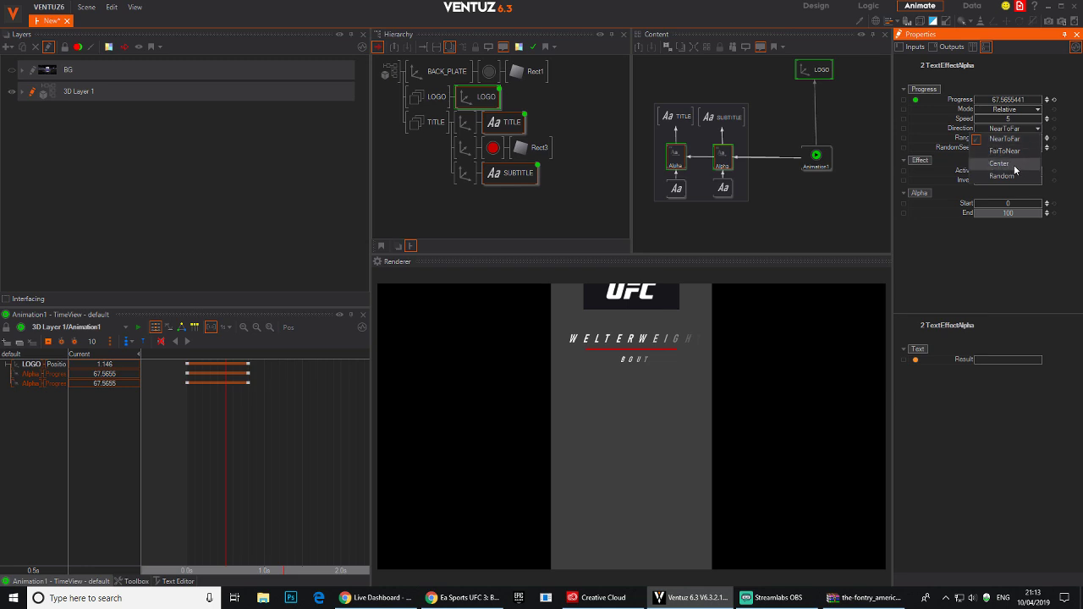
pyautogui.click(1014, 164)
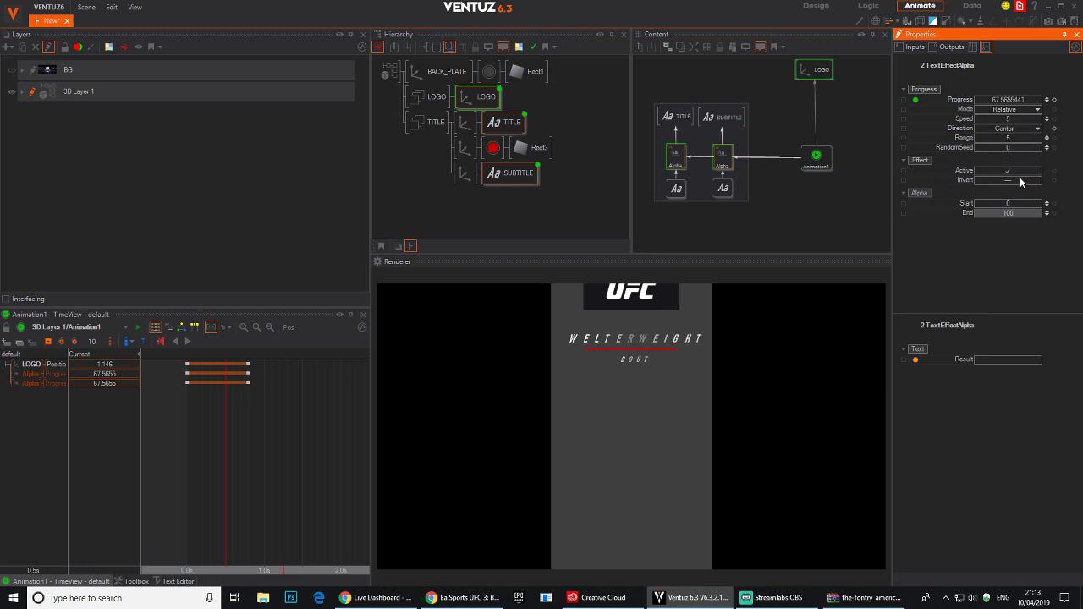
pyautogui.click(1007, 171)
pyautogui.click(1007, 180)
pyautogui.moveTo(192, 428)
pyautogui.mouseDown()
pyautogui.moveTo(218, 431)
pyautogui.moveTo(240, 364)
pyautogui.moveTo(213, 427)
pyautogui.moveTo(200, 428)
pyautogui.moveTo(242, 426)
pyautogui.moveTo(186, 430)
pyautogui.moveTo(232, 428)
pyautogui.moveTo(202, 429)
pyautogui.mouseUp()
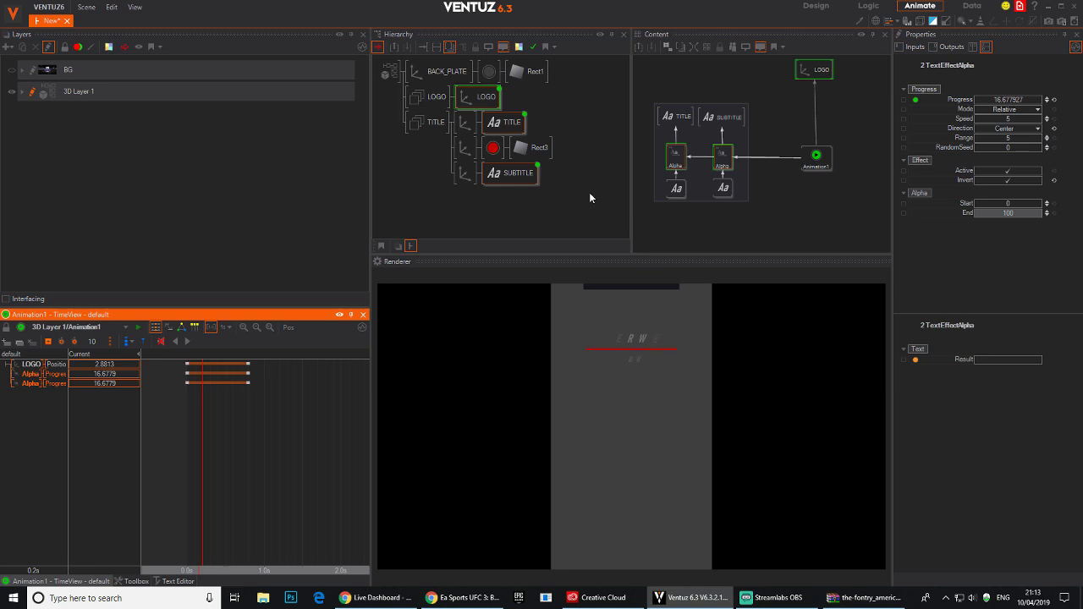
# Rename the red divider's Rect3 geometry to RED_LINE.
pyautogui.click(492, 147)
pyautogui.click(521, 147)
pyautogui.click(539, 147)
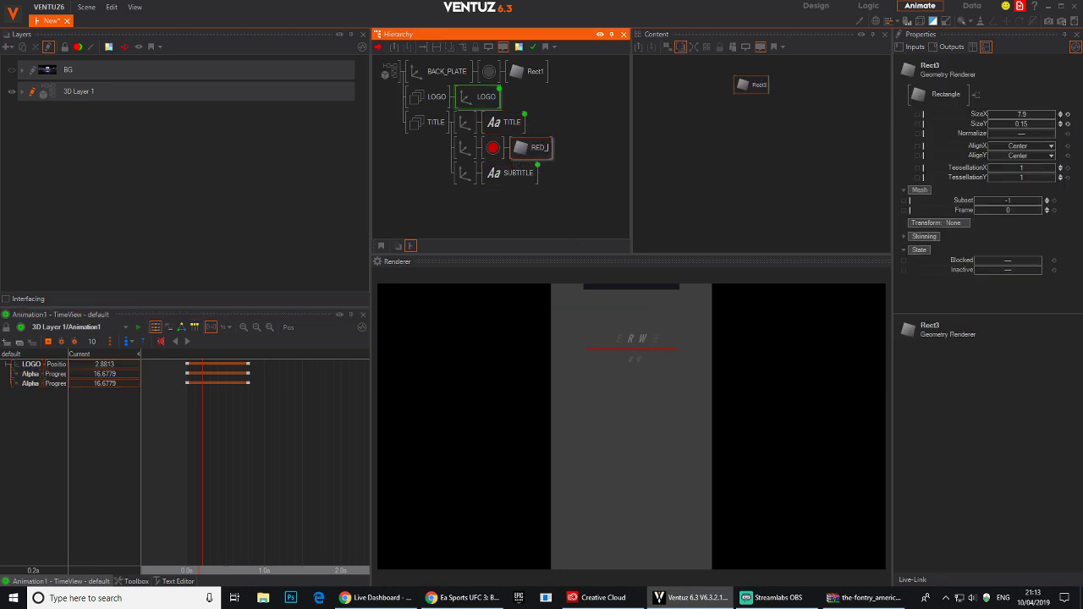
pyautogui.write('RED_LINE')
pyautogui.press('Return')
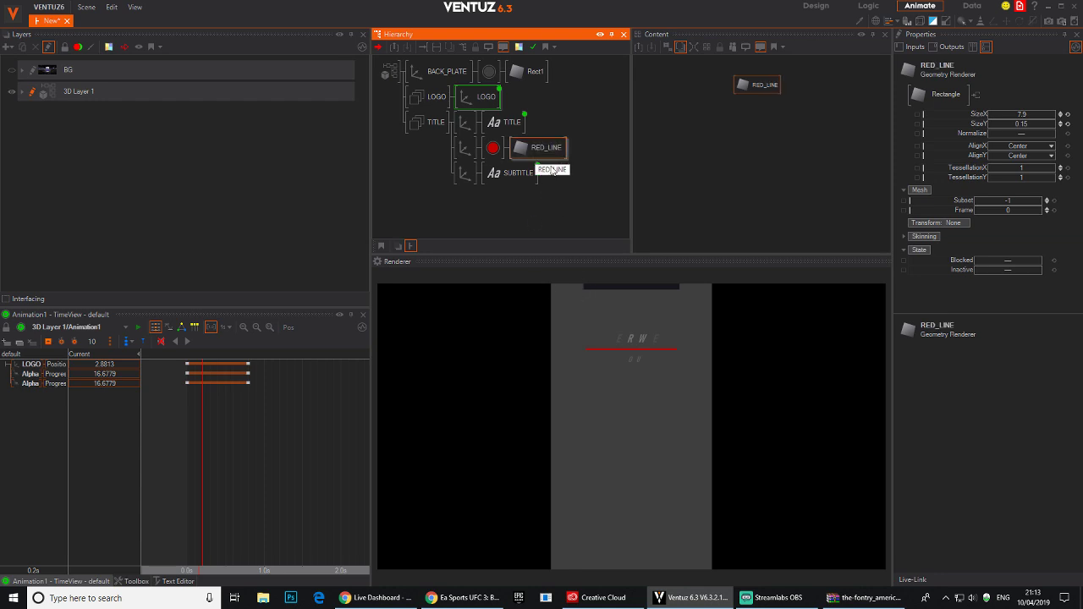
# Bind RED_LINE's SizeX to Animation1 and add keyframes for it at 0.8 s and 0 s.
pyautogui.click(510, 127)
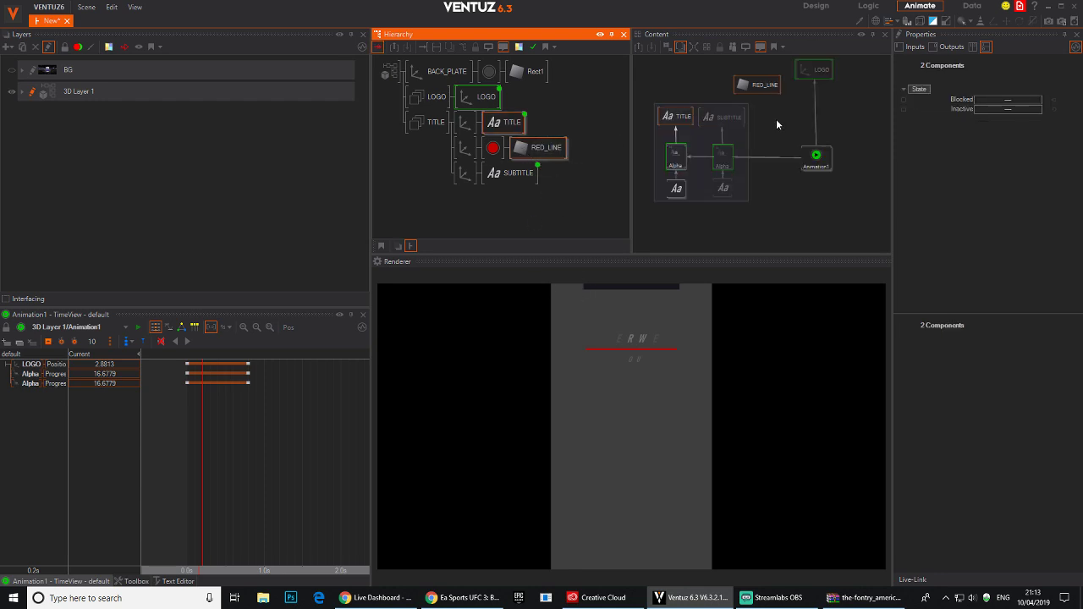
pyautogui.moveTo(772, 88); pyautogui.dragTo(868, 160)
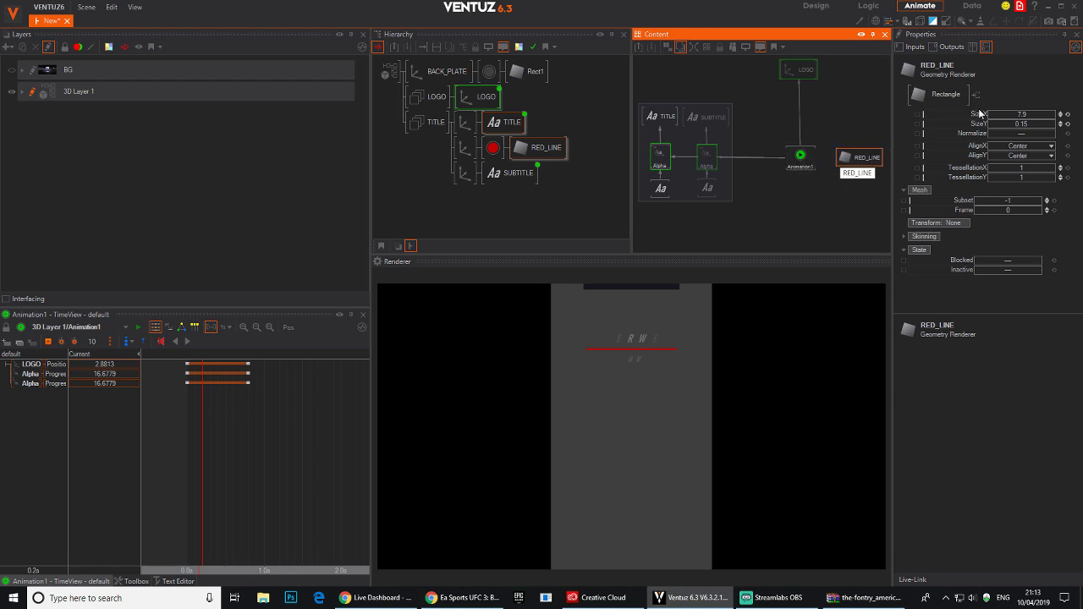
pyautogui.moveTo(1019, 116); pyautogui.dragTo(801, 156)
pyautogui.moveTo(209, 428); pyautogui.dragTo(251, 431)
pyautogui.click(187, 429)
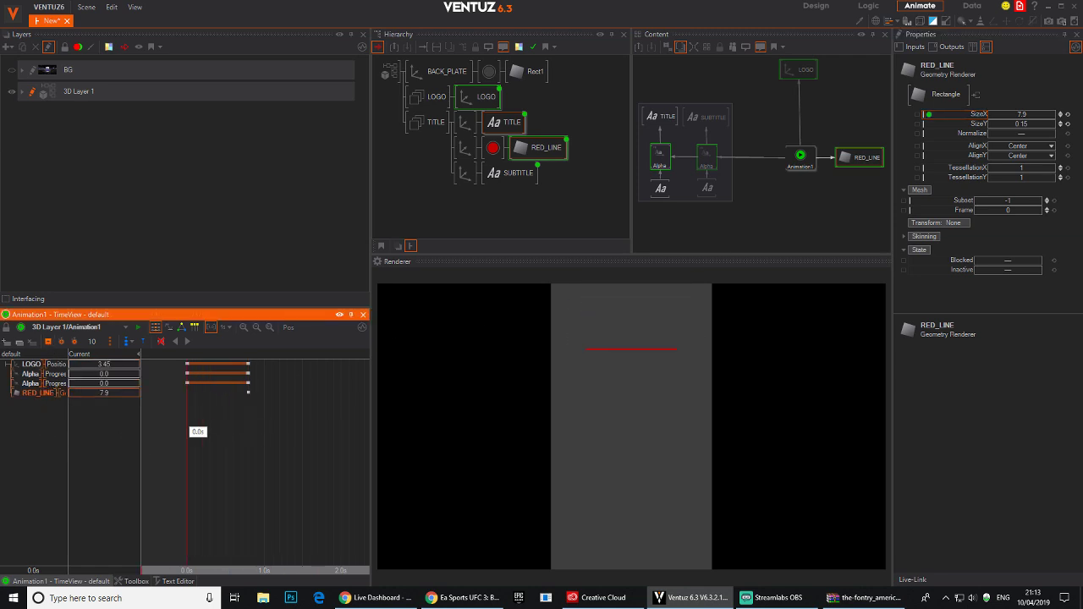
pyautogui.click(60, 342)
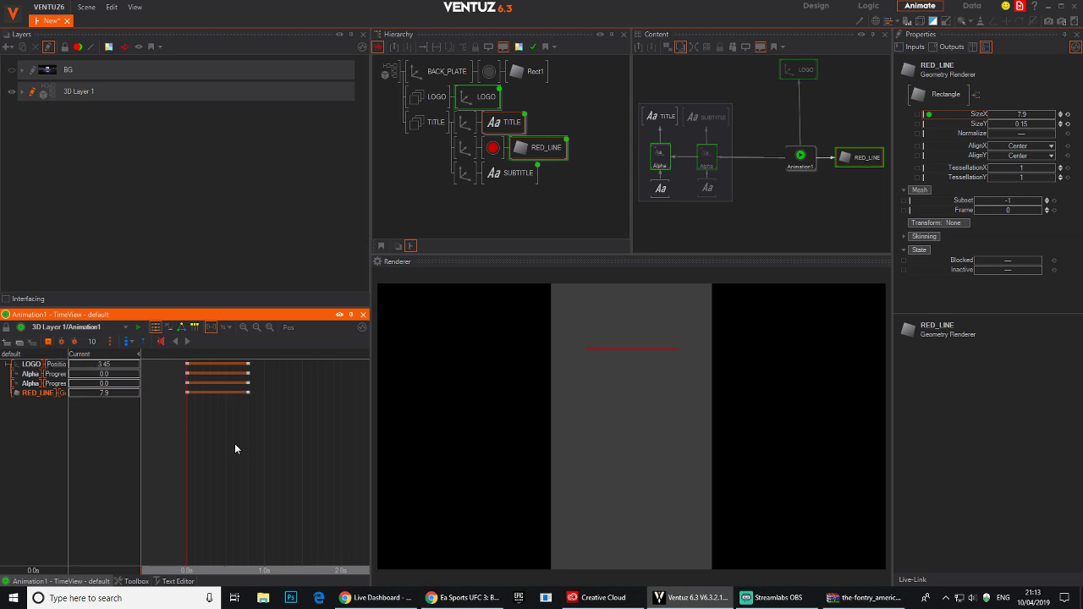
# Set RED_LINE's SizeX to 0 at the 0 s keyframe so the line grows from nothing.
pyautogui.moveTo(188, 436); pyautogui.dragTo(248, 442)
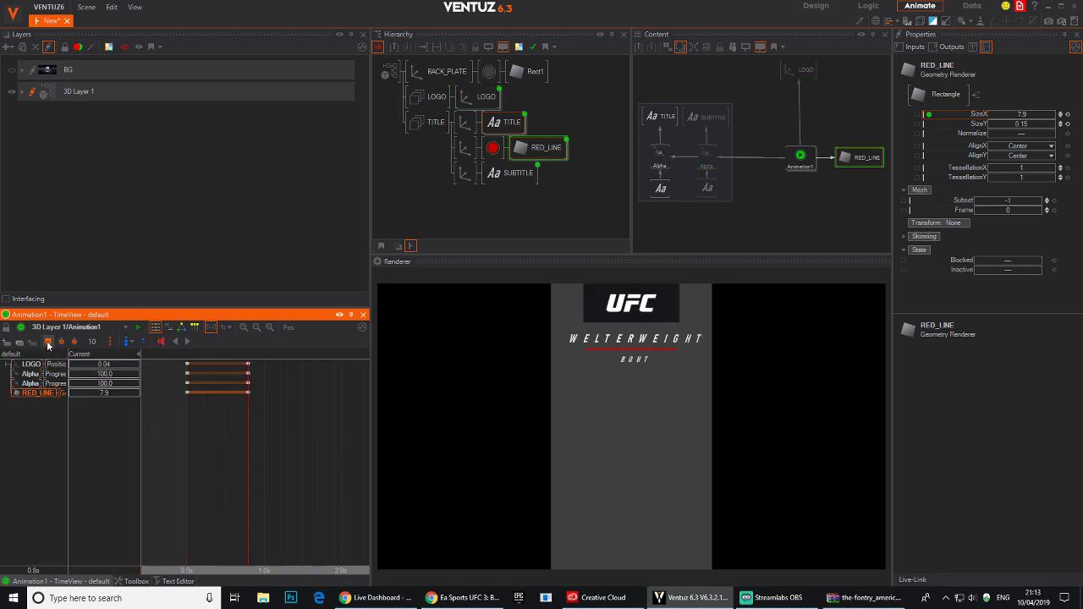
pyautogui.click(184, 435)
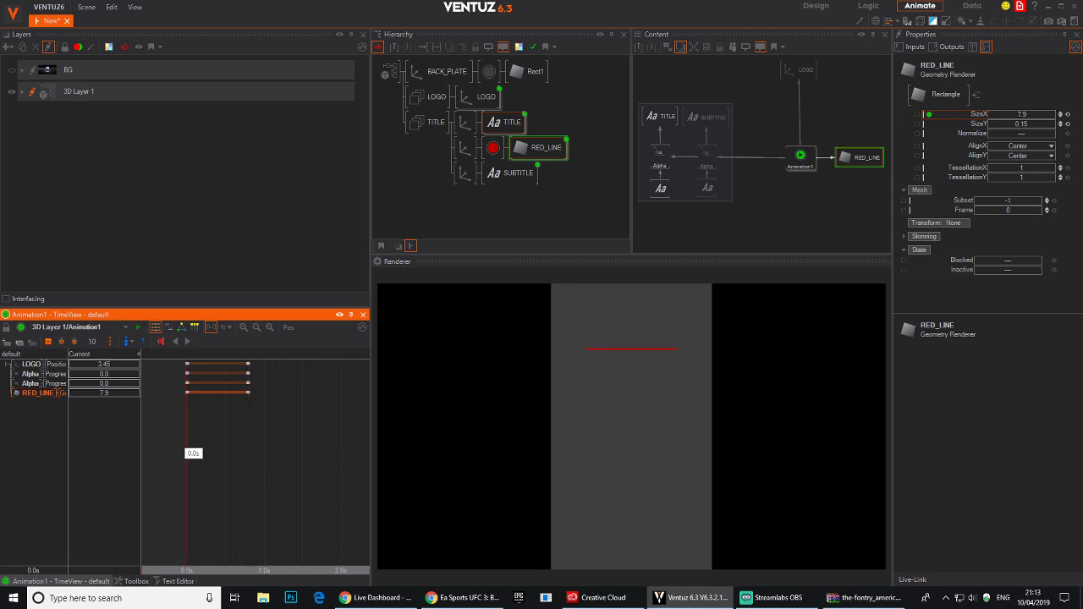
pyautogui.doubleClick(102, 394)
pyautogui.write('0')
pyautogui.press('Return')
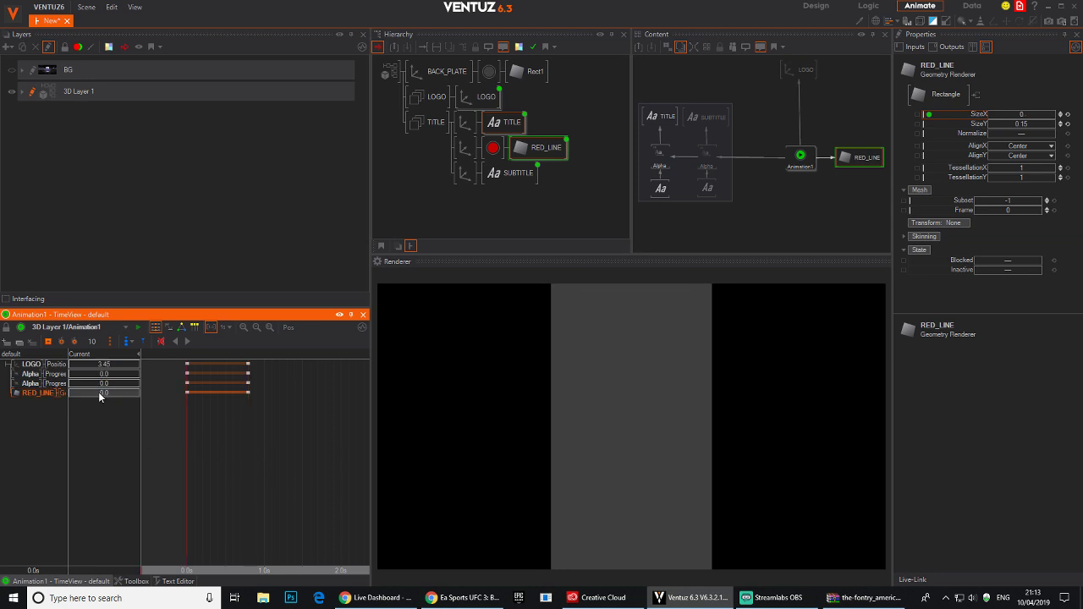
# Shift the keyframes of both Alpha effects and RED_LINE so they start at 0.5 s, after the logo begins dropping.
pyautogui.moveTo(189, 440); pyautogui.dragTo(225, 449)
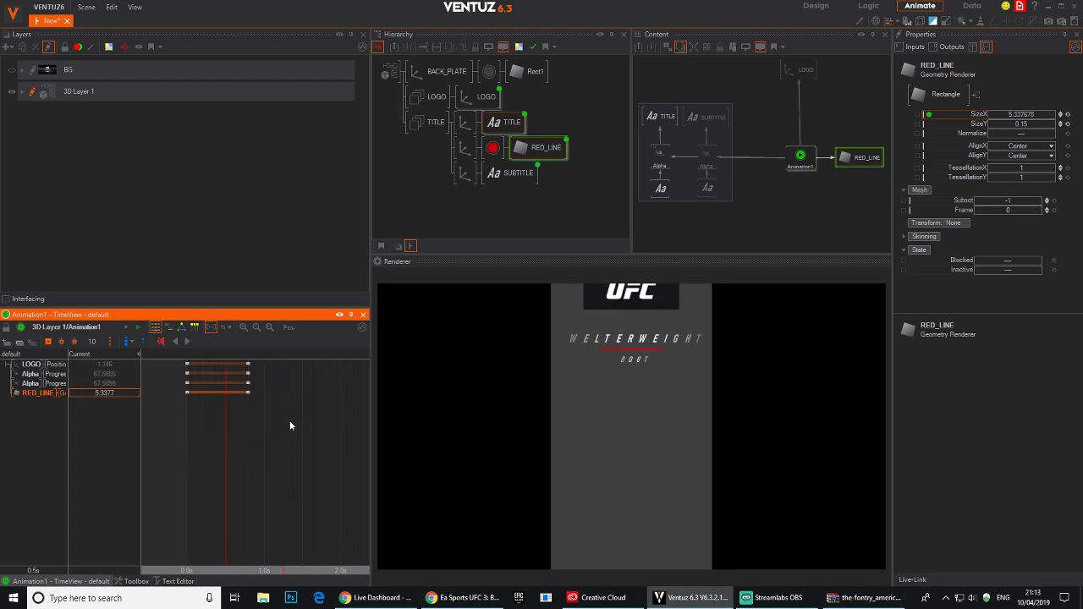
pyautogui.moveTo(194, 381); pyautogui.dragTo(224, 384)
pyautogui.moveTo(259, 450); pyautogui.dragTo(225, 442)
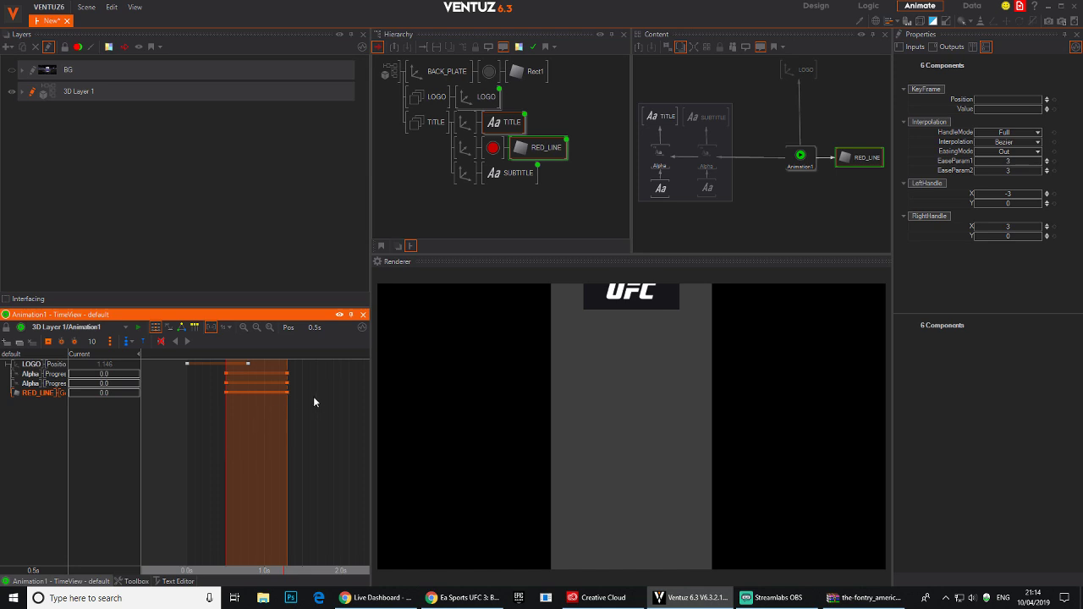
# Shift all existing keyframes so the LOGO animation starts at 0.4 s, and play the animation from 0 s.
pyautogui.moveTo(329, 427); pyautogui.dragTo(179, 358)
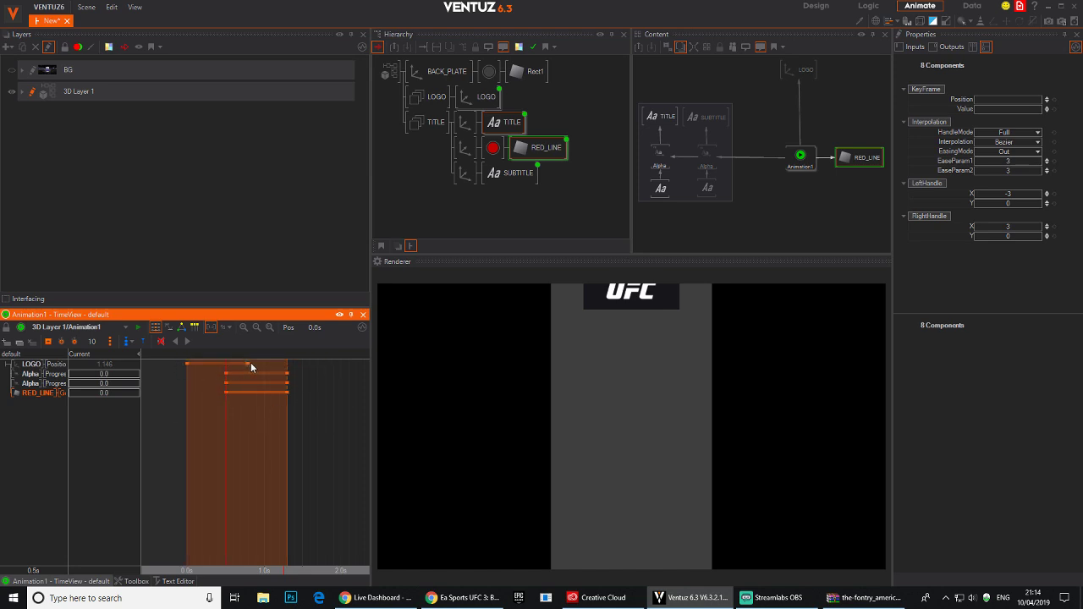
pyautogui.moveTo(251, 366); pyautogui.dragTo(283, 370)
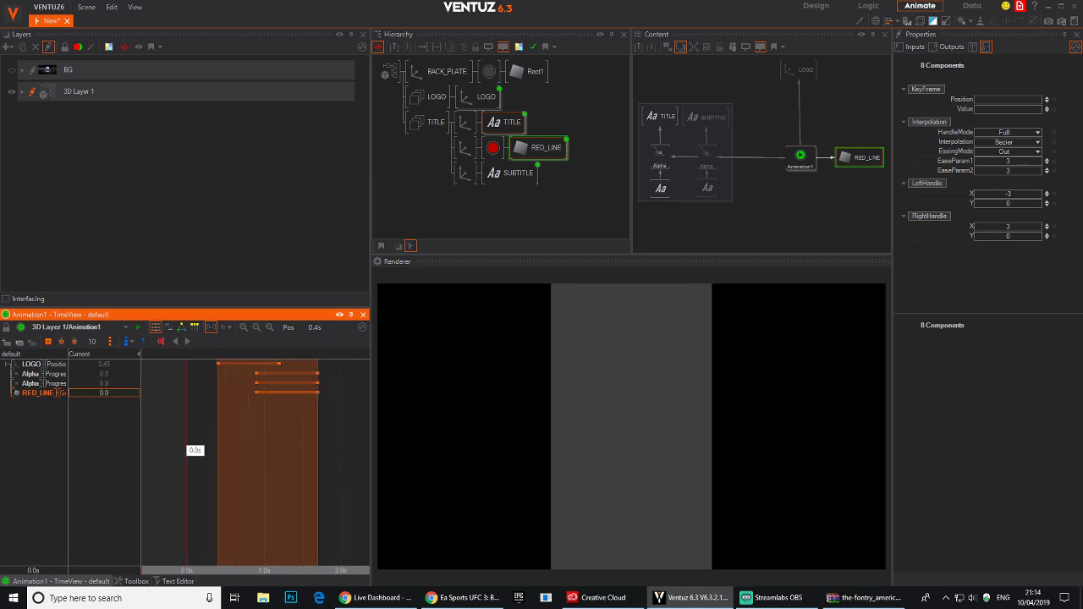
pyautogui.moveTo(187, 449)
pyautogui.mouseDown()
pyautogui.moveTo(350, 452)
pyautogui.moveTo(188, 449)
pyautogui.mouseUp()
pyautogui.click(189, 342)
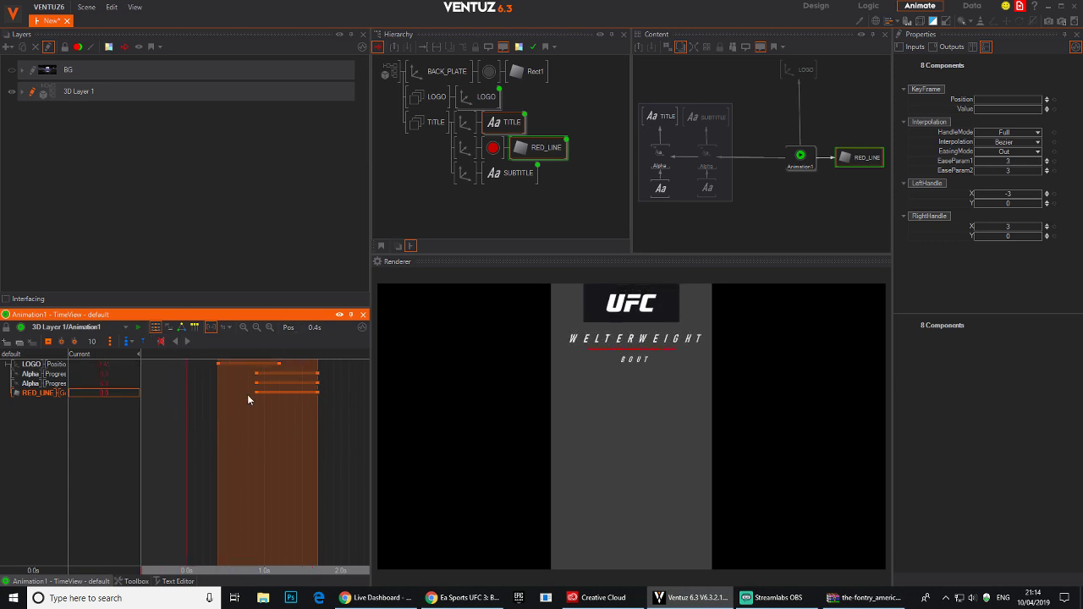
# Shorten all tracks by moving the LOGO end keyframe to 1.0 s and the others to 1.5 s, and preview the animation.
pyautogui.moveTo(248, 395); pyautogui.dragTo(305, 469)
pyautogui.moveTo(275, 349); pyautogui.dragTo(275, 352)
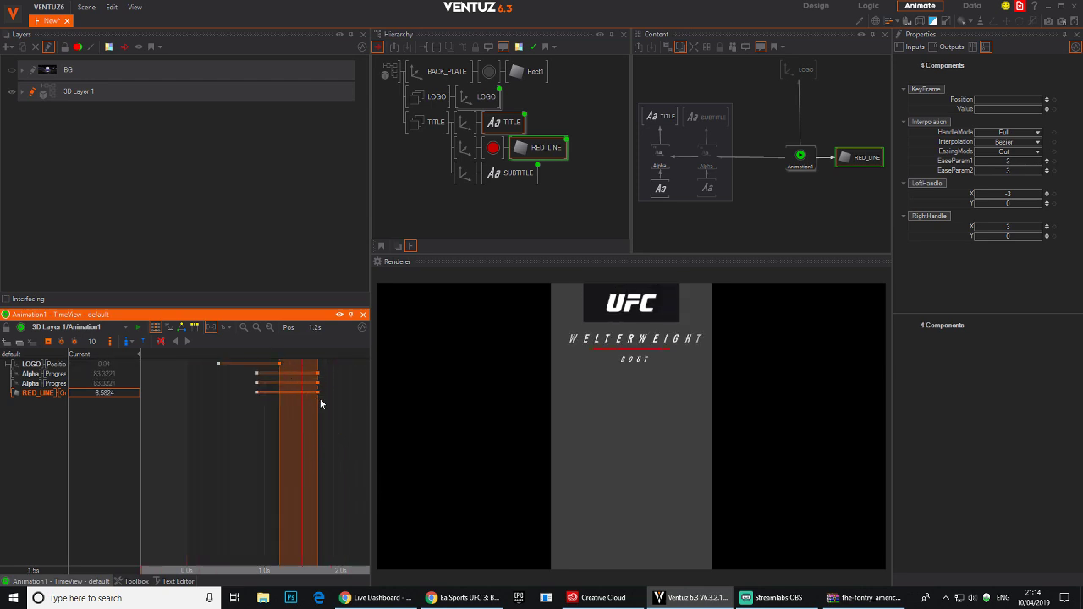
pyautogui.moveTo(317, 395); pyautogui.dragTo(302, 392)
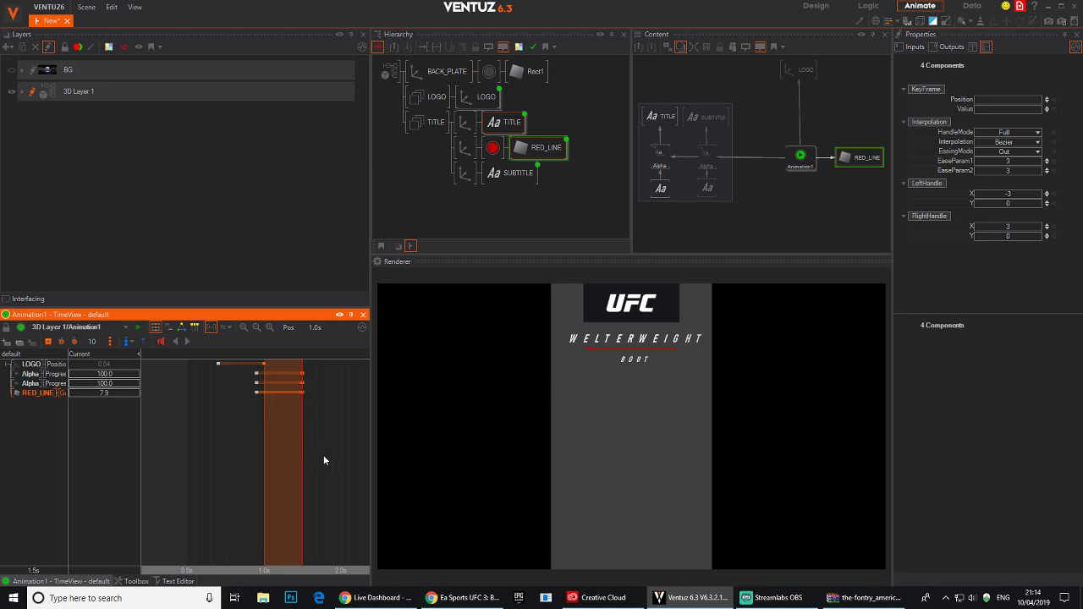
pyautogui.moveTo(324, 455); pyautogui.dragTo(186, 451)
pyautogui.moveTo(302, 452); pyautogui.dragTo(187, 452)
pyautogui.click(188, 343)
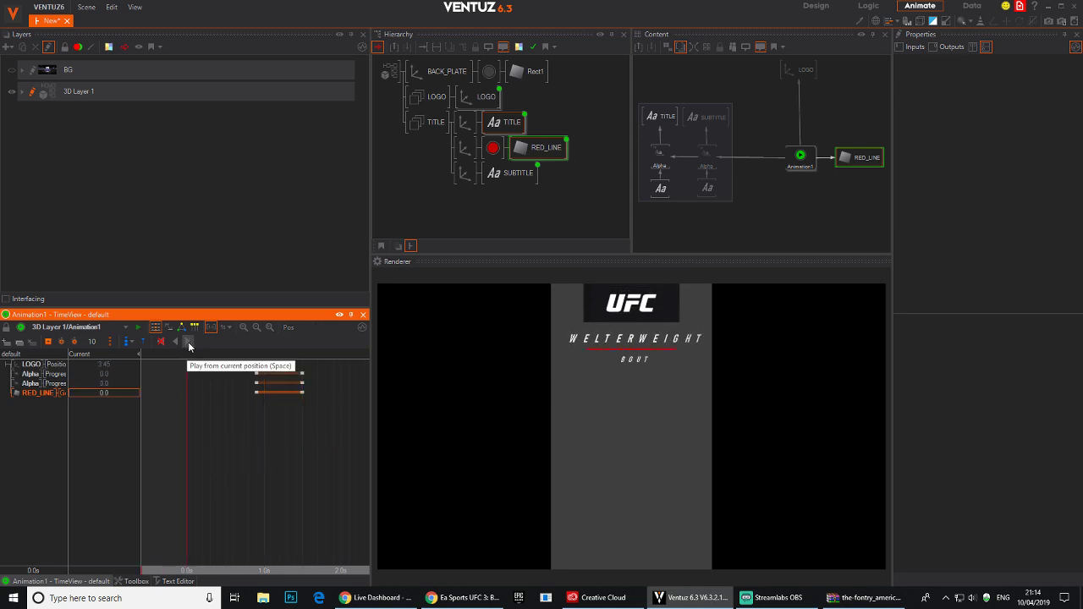
pyautogui.moveTo(296, 431)
pyautogui.mouseDown()
pyautogui.moveTo(225, 428)
pyautogui.moveTo(321, 430)
pyautogui.moveTo(198, 439)
pyautogui.moveTo(320, 445)
pyautogui.moveTo(306, 447)
pyautogui.mouseUp()
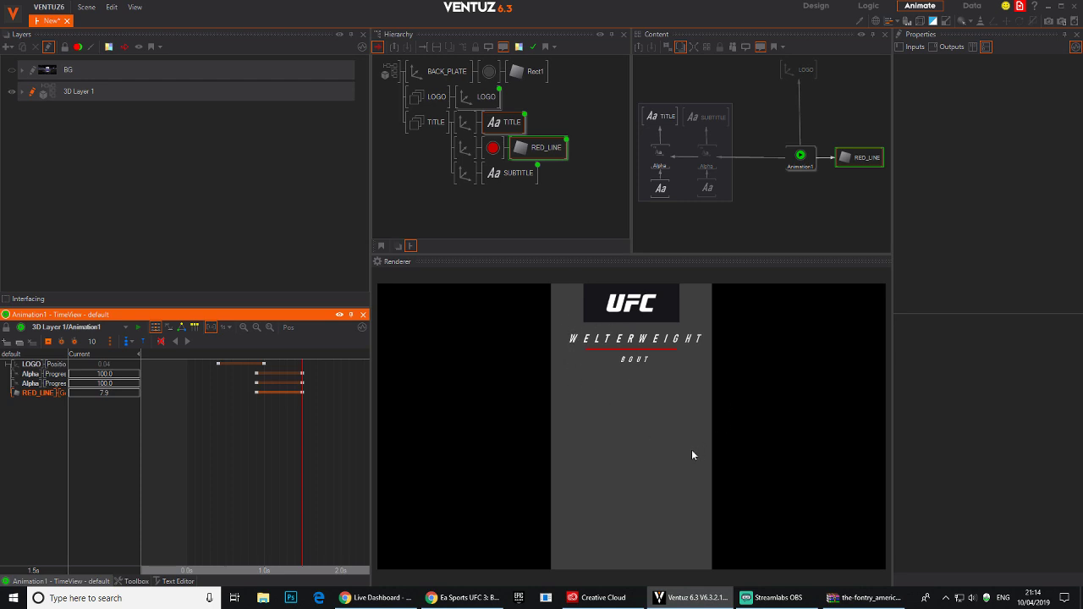
# Bind the BACK_PLATE axis's Y position to Animation1, working with it beside the animation node.
pyautogui.click(464, 75)
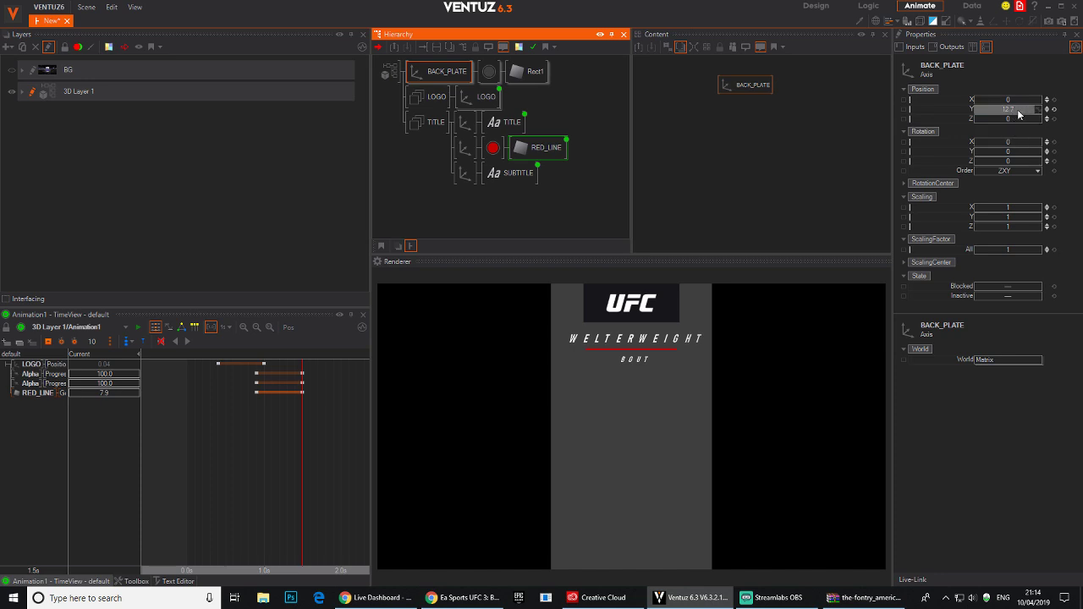
pyautogui.click(528, 149)
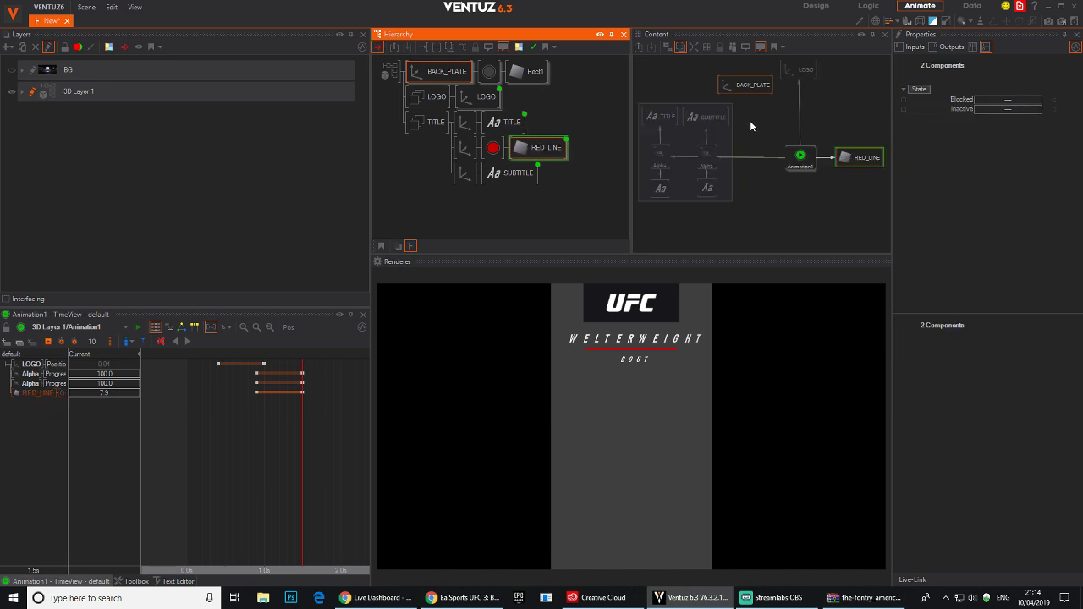
pyautogui.moveTo(748, 91); pyautogui.dragTo(768, 93)
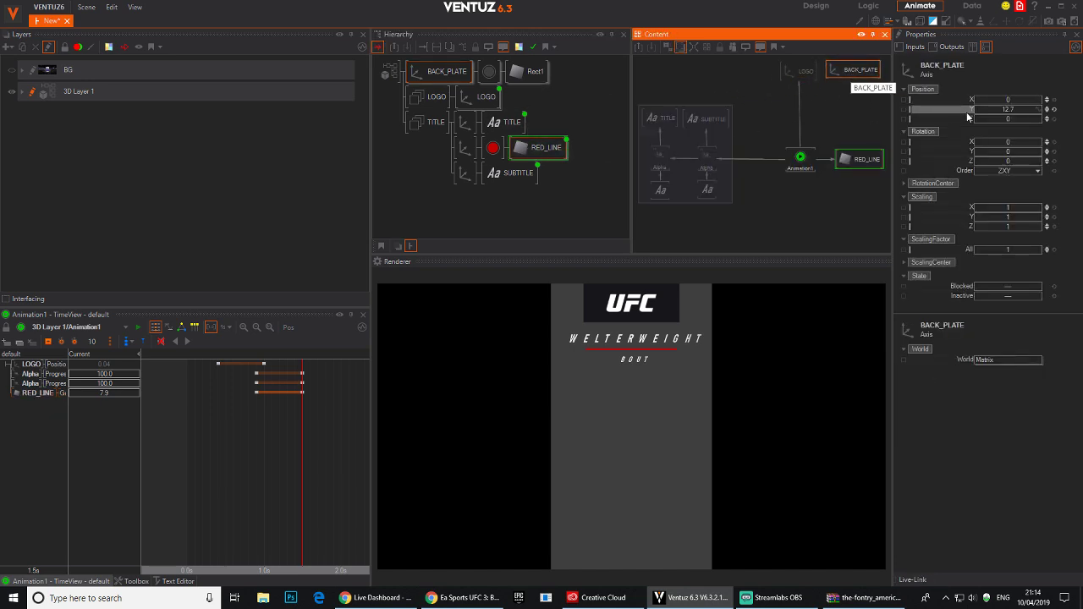
pyautogui.moveTo(910, 109); pyautogui.dragTo(800, 158)
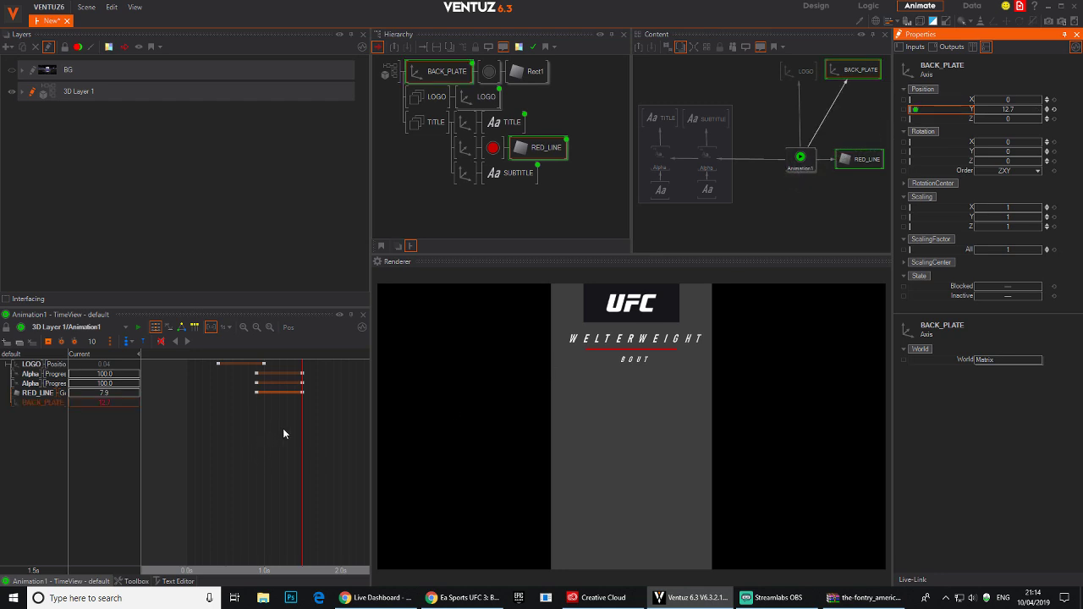
# Keyframe BACK_PLATE's Y position at 0.5 s and 0 s, removing the stray RED_LINE keyframe created at 0.5 s.
pyautogui.moveTo(298, 433); pyautogui.dragTo(225, 438)
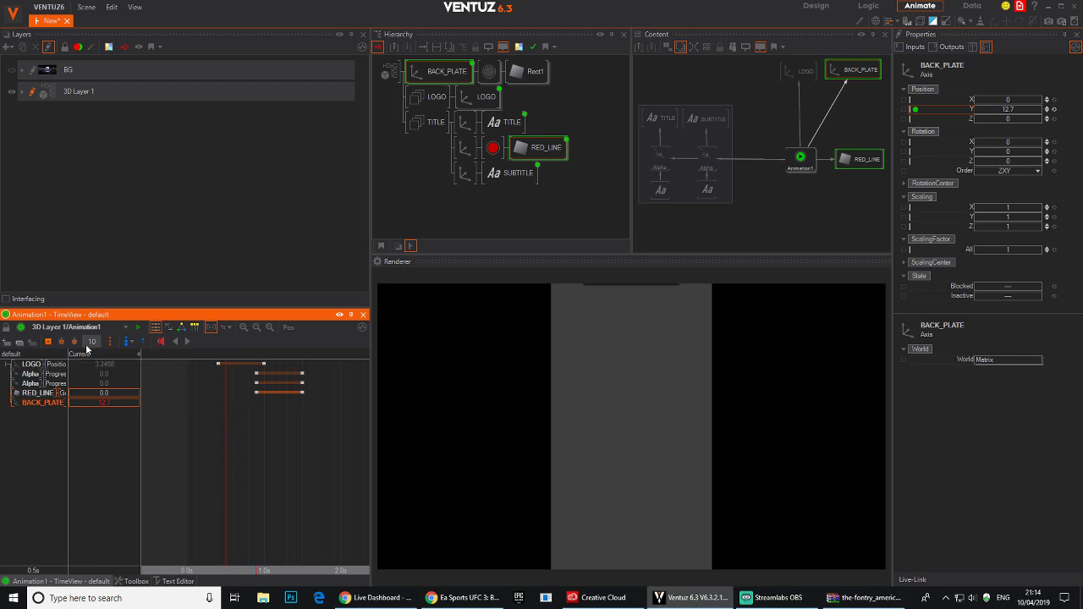
pyautogui.click(49, 341)
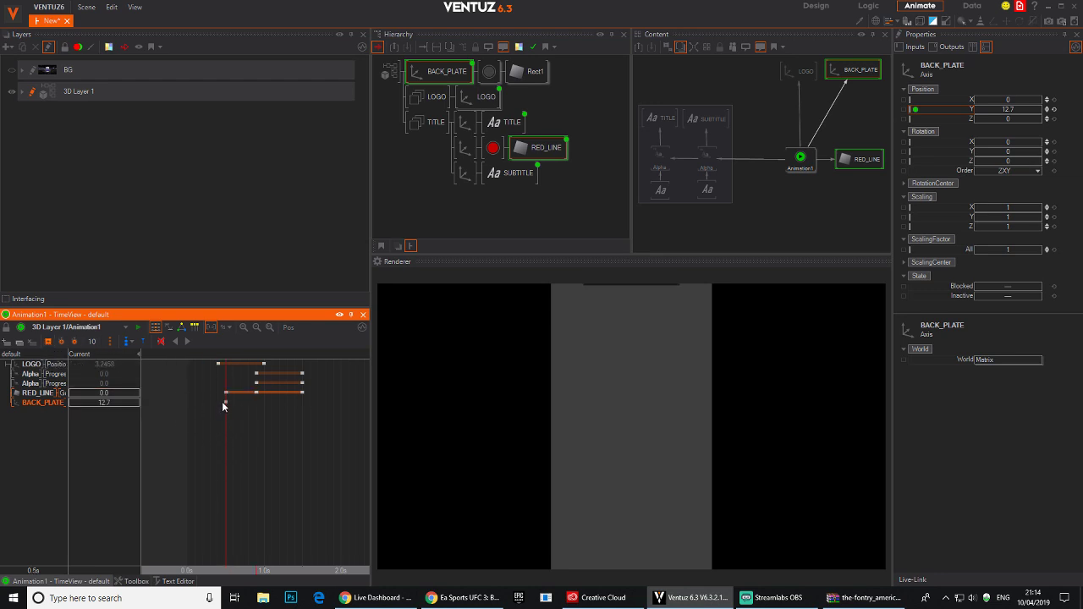
pyautogui.click(224, 413)
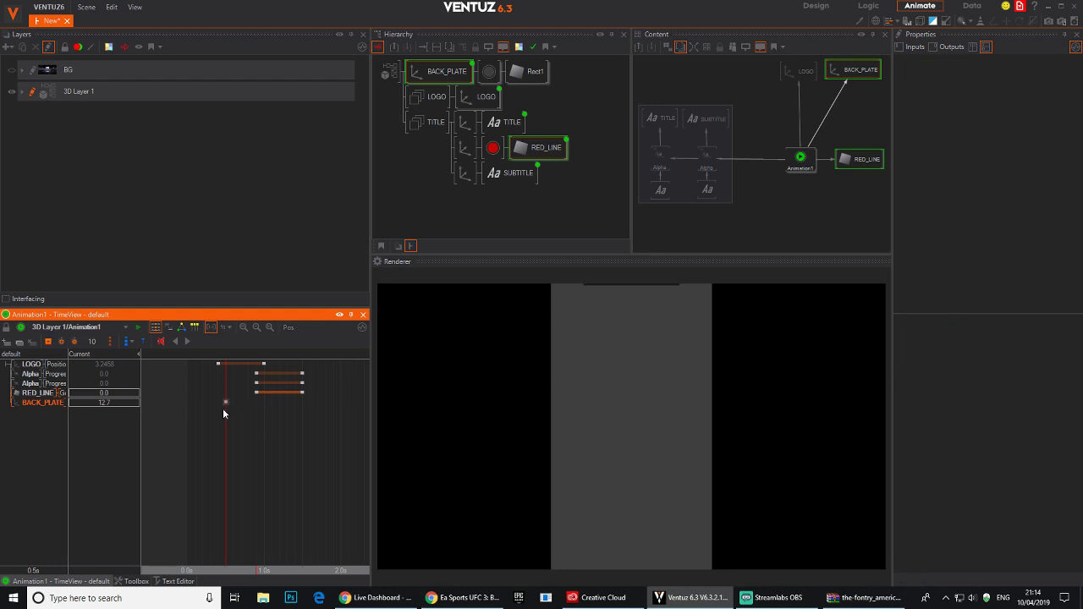
pyautogui.click(28, 404)
pyautogui.moveTo(211, 426); pyautogui.dragTo(187, 426)
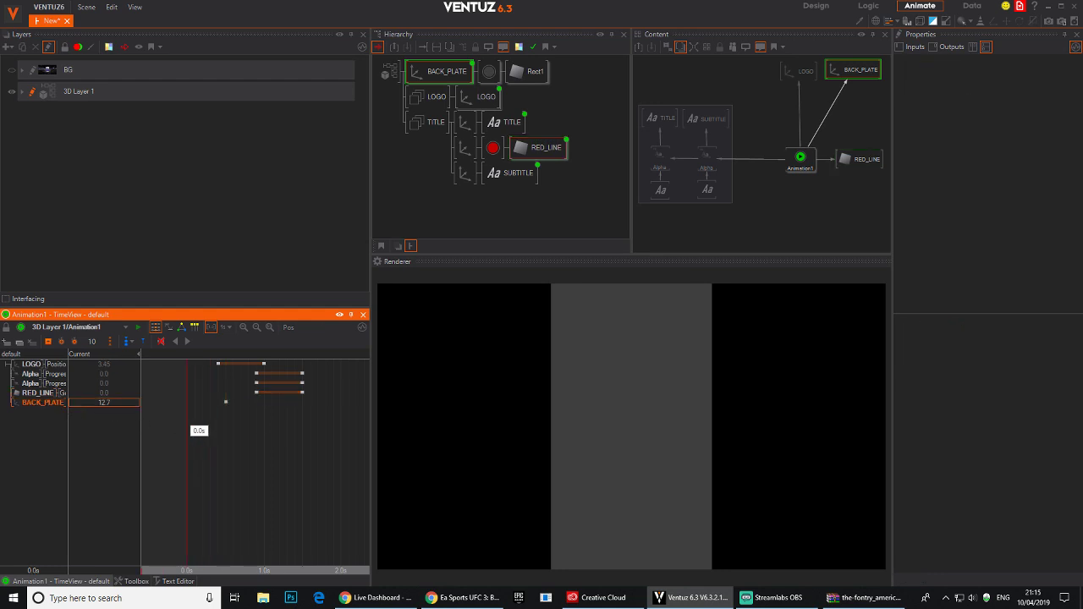
pyautogui.click(48, 342)
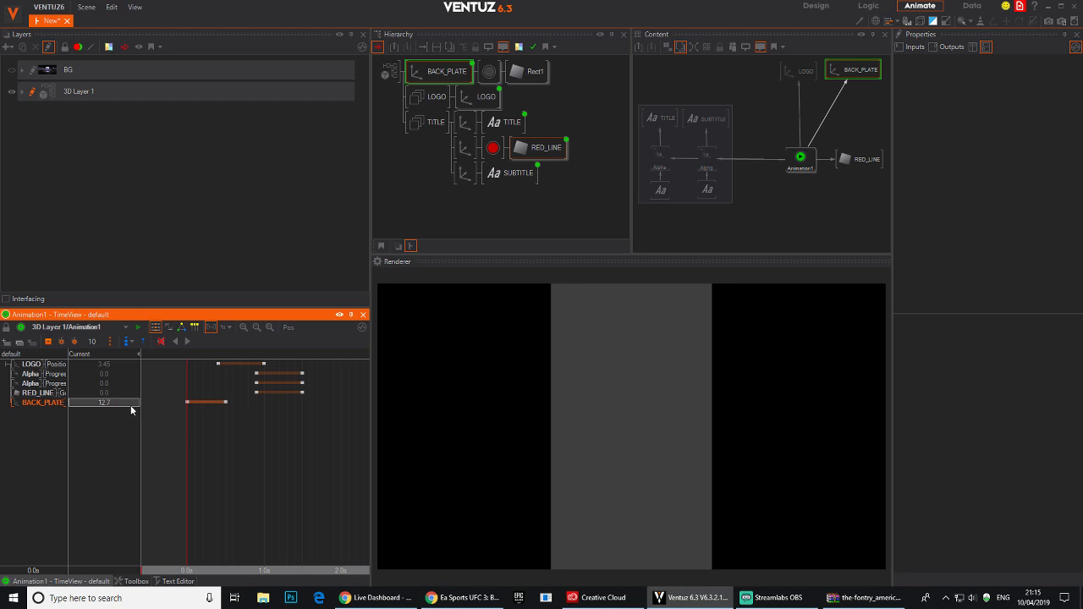
# Set BACK_PLATE's Y position to 38.28 at the 0 s keyframe so it starts above the frame, and play the animation.
pyautogui.moveTo(110, 401); pyautogui.dragTo(139, 403)
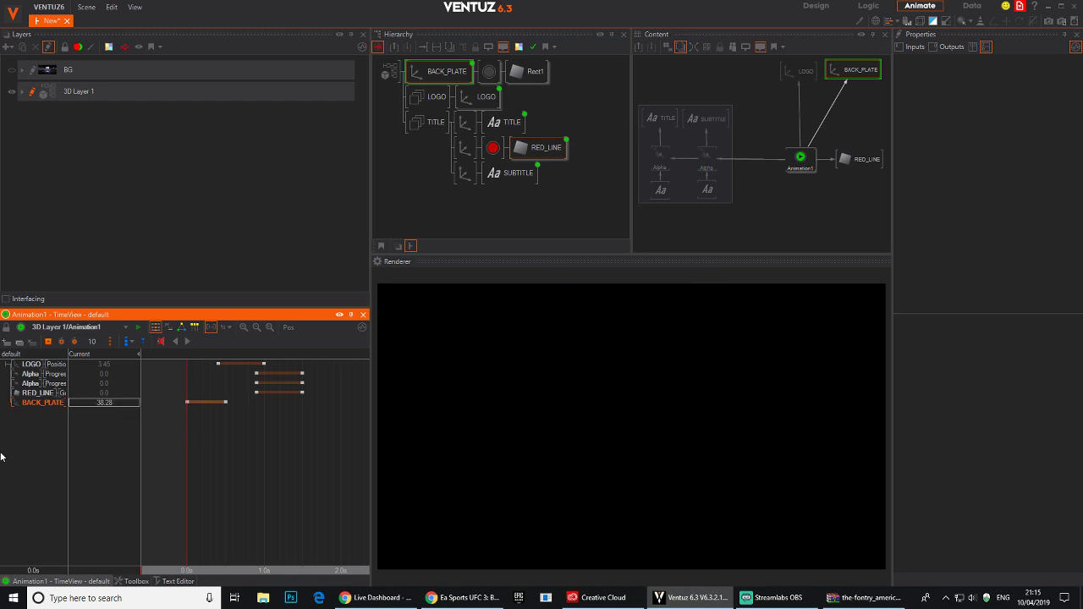
pyautogui.moveTo(207, 461); pyautogui.dragTo(186, 378)
pyautogui.click(188, 342)
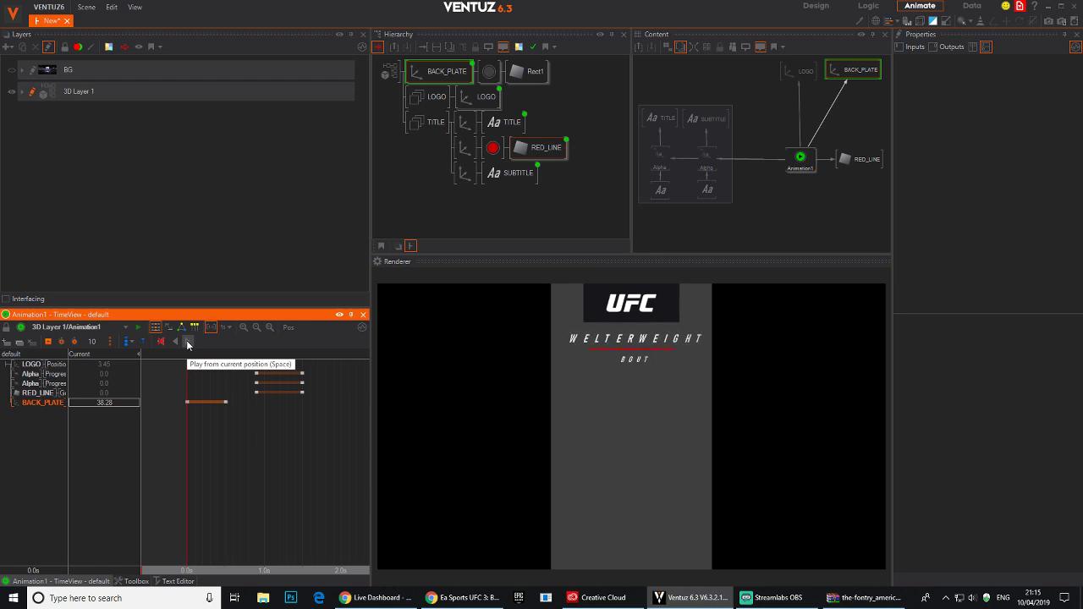
# Show the BG layer and preview the animation over the arena background.
pyautogui.moveTo(351, 453); pyautogui.dragTo(188, 457)
pyautogui.click(12, 71)
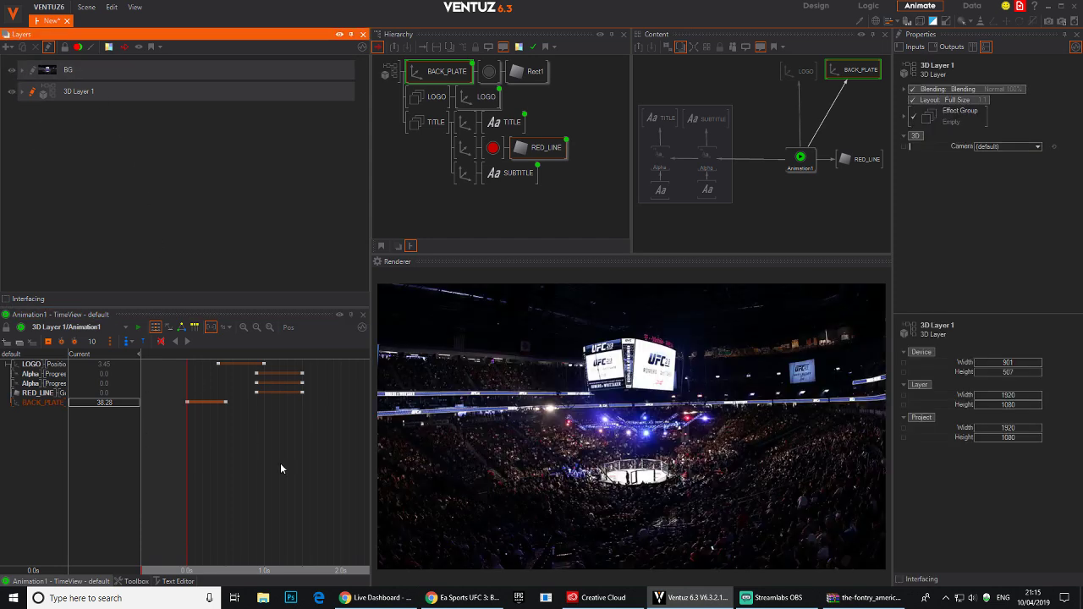
pyautogui.click(187, 341)
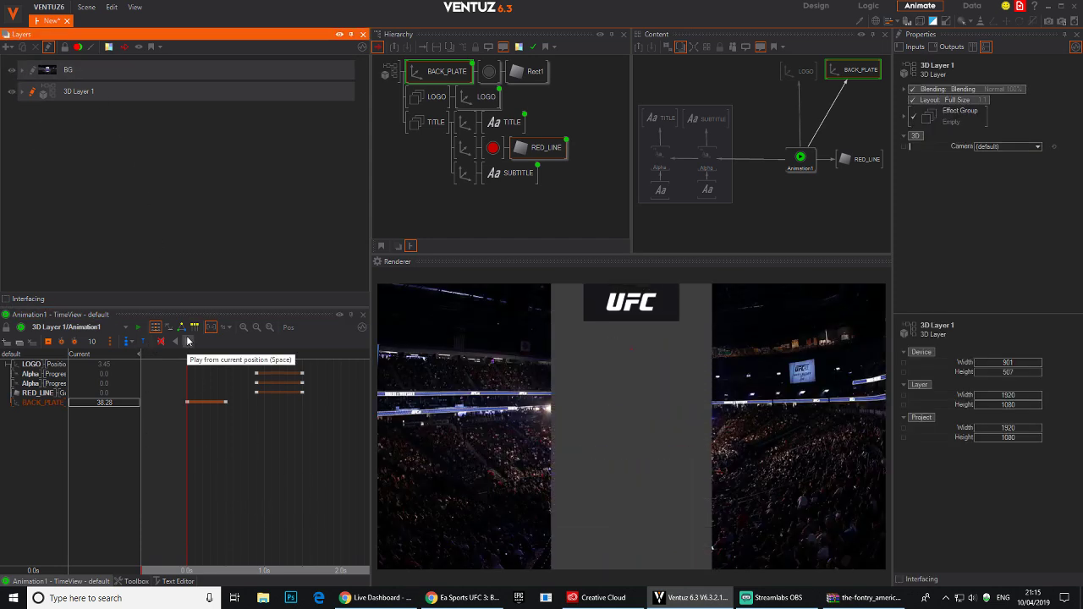
pyautogui.click(279, 476)
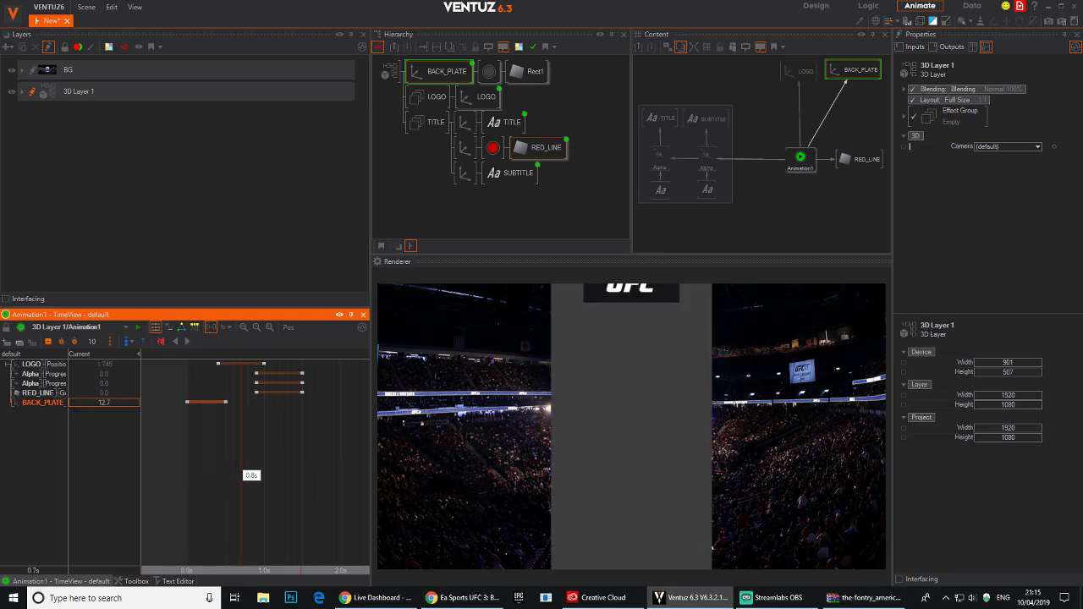
pyautogui.moveTo(280, 476); pyautogui.dragTo(294, 475)
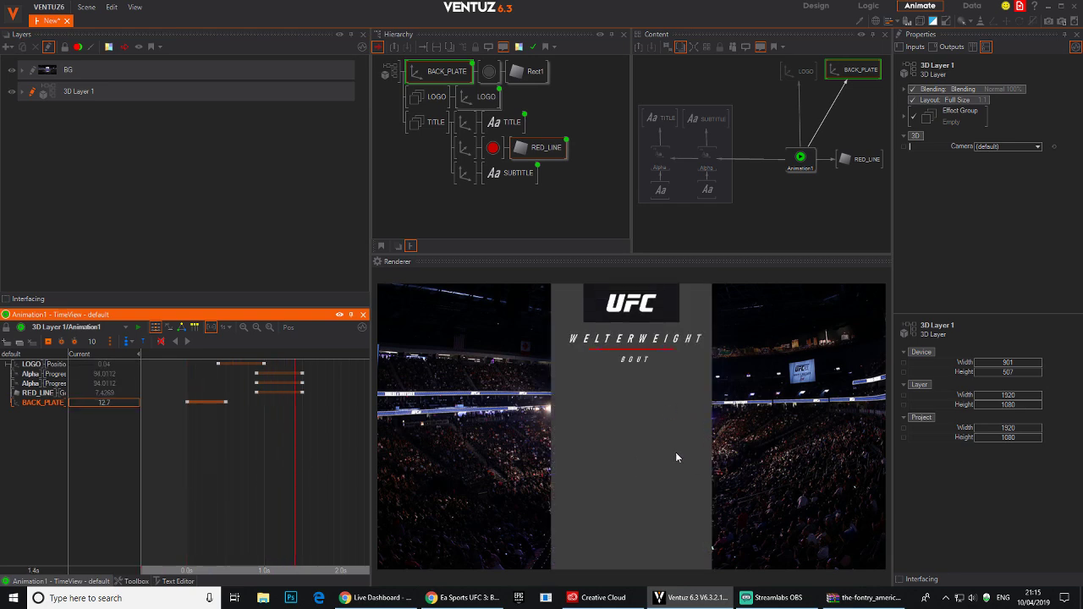
# Set the BACK_PLATE material's opacity to 94.4% and its base colour to 38, 38, 38, and rewind the animation to 0 s.
pyautogui.click(488, 73)
pyautogui.click(1050, 179)
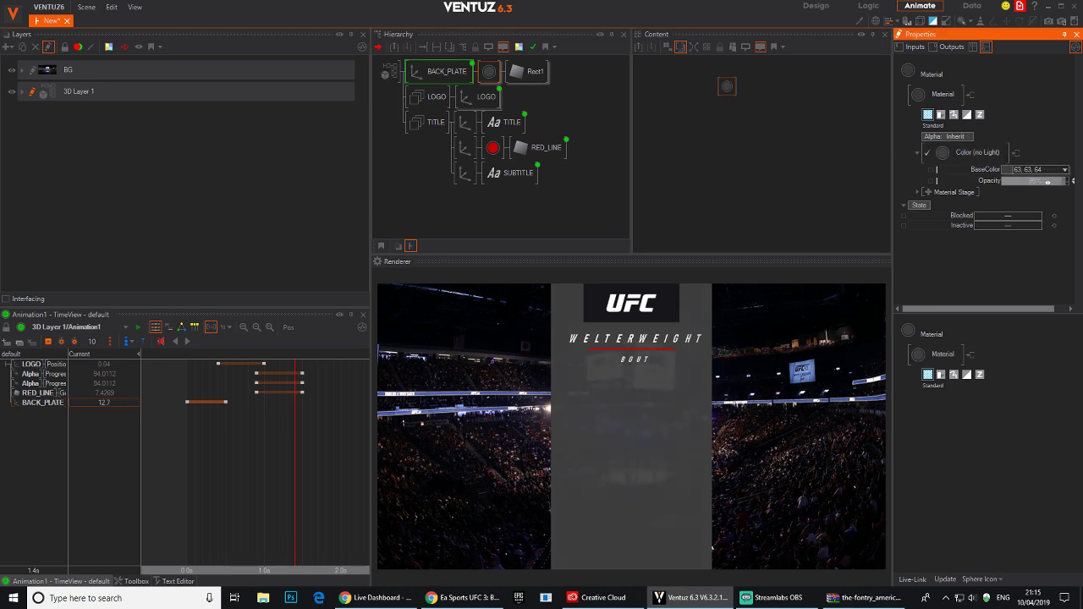
pyautogui.click(1062, 170)
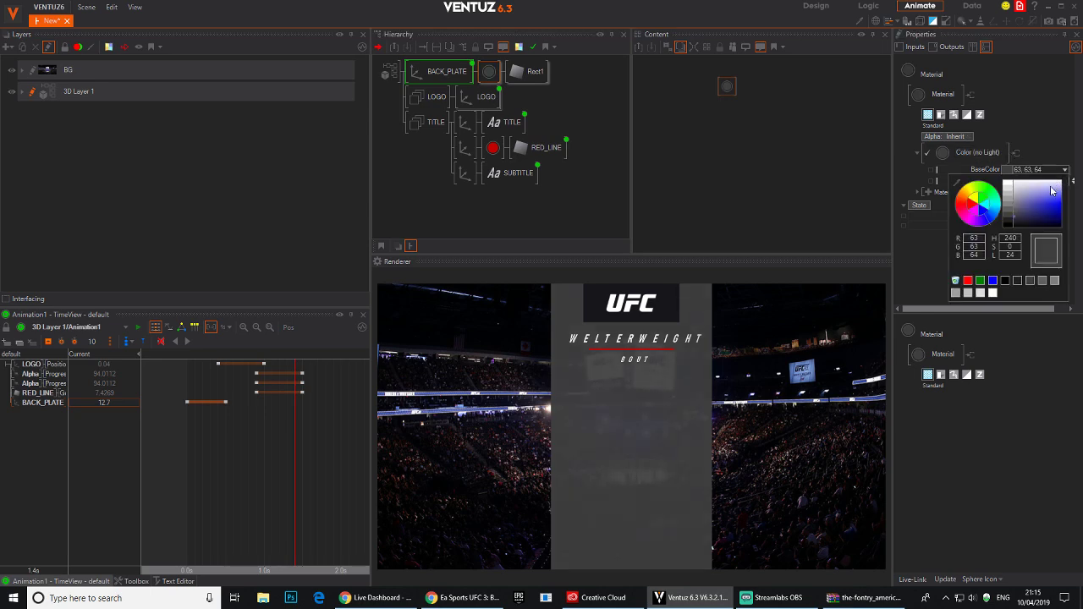
pyautogui.moveTo(1019, 218); pyautogui.dragTo(998, 227)
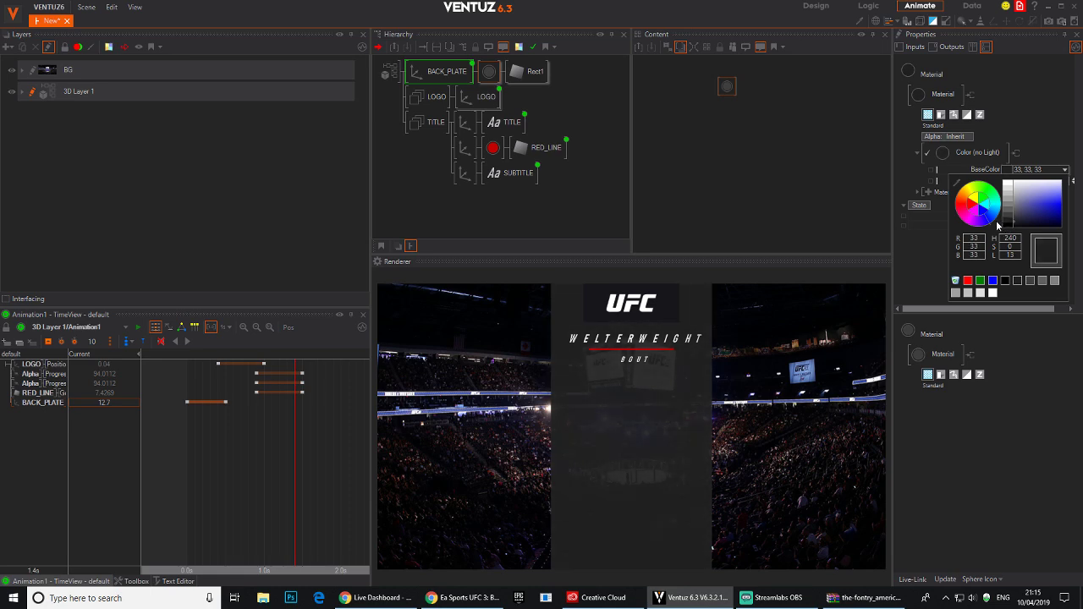
pyautogui.moveTo(213, 481); pyautogui.dragTo(183, 474)
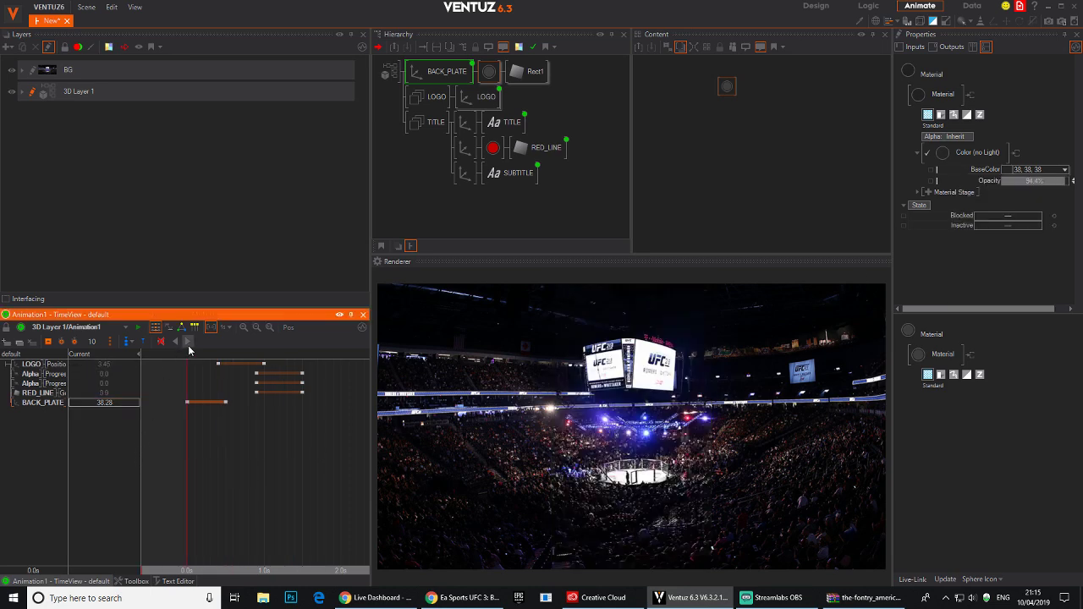
# Preview the reveal to 1.6 s and set the BACK_PLATE material's base colour to 31, 31, 31 and opacity to 93.4%.
pyautogui.click(188, 343)
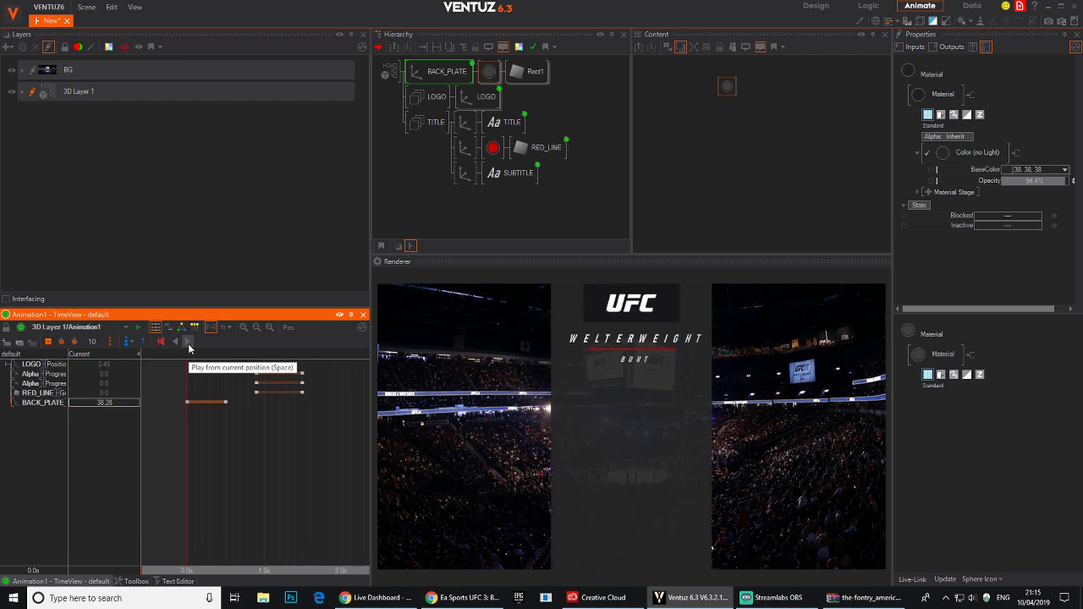
pyautogui.moveTo(187, 444); pyautogui.dragTo(312, 436)
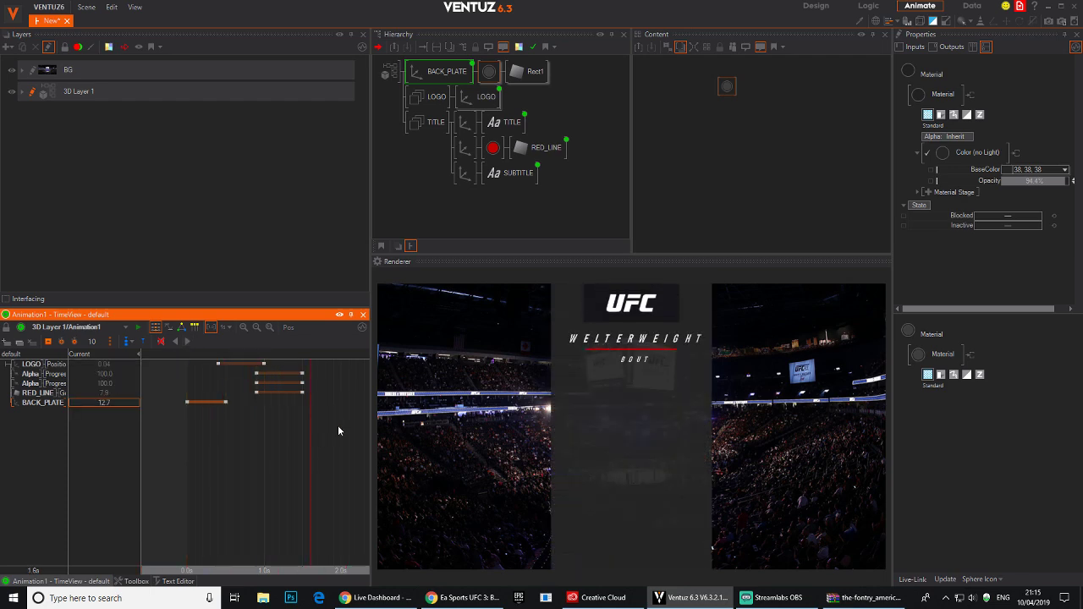
pyautogui.click(1064, 170)
pyautogui.moveTo(1014, 227); pyautogui.dragTo(1011, 225)
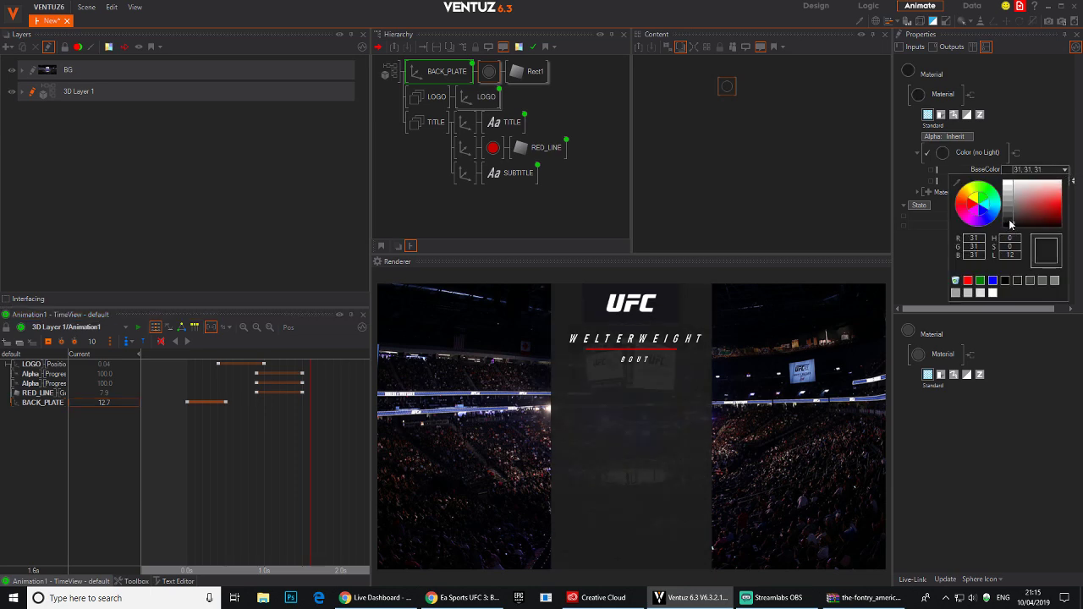
pyautogui.click(1078, 154)
pyautogui.click(1063, 183)
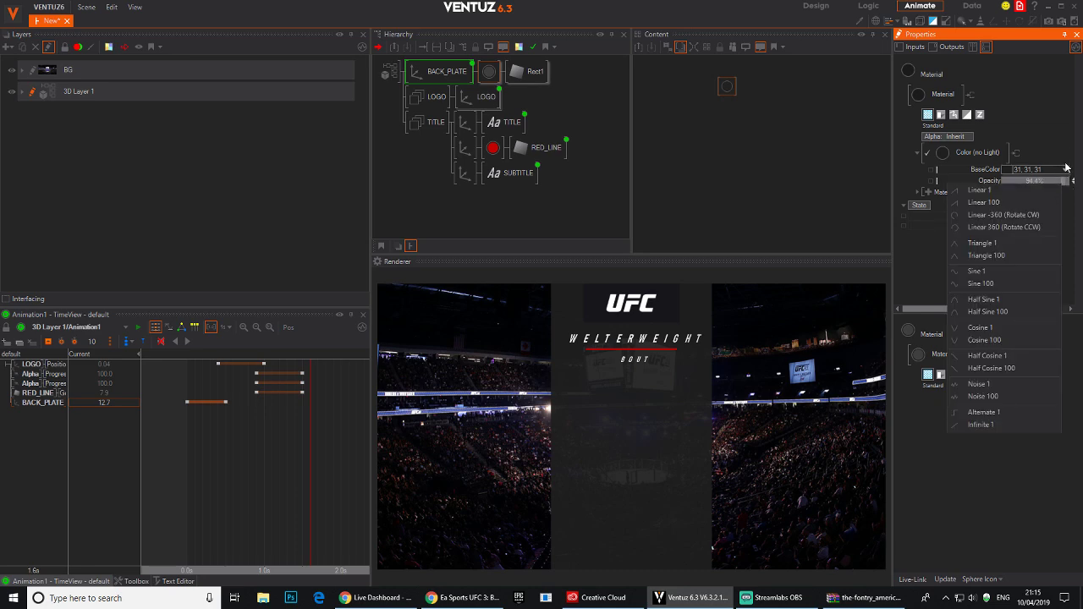
pyautogui.click(1064, 183)
pyautogui.click(1063, 185)
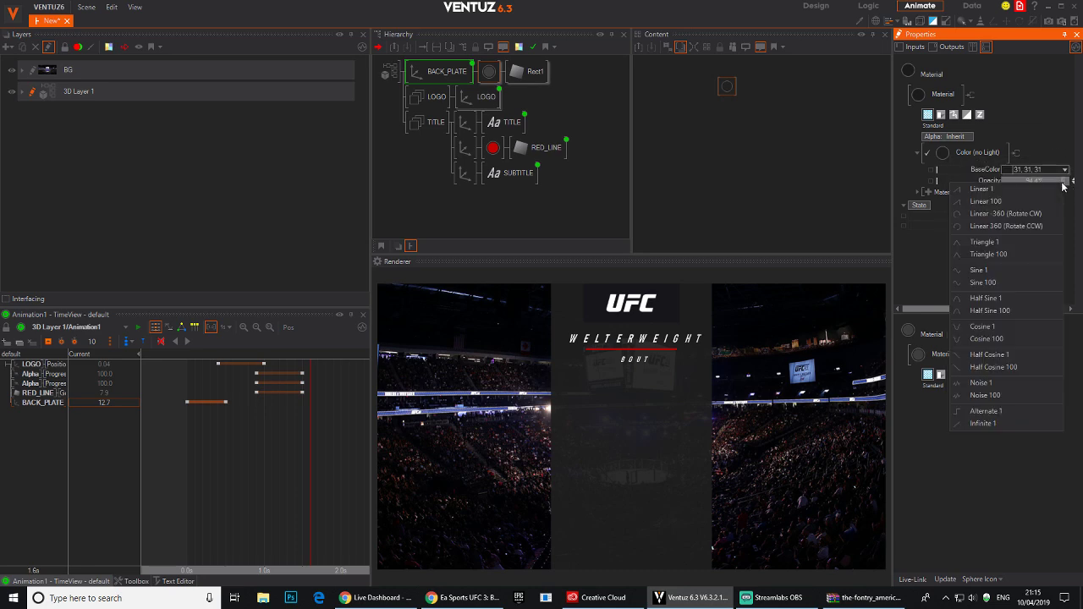
pyautogui.click(1063, 184)
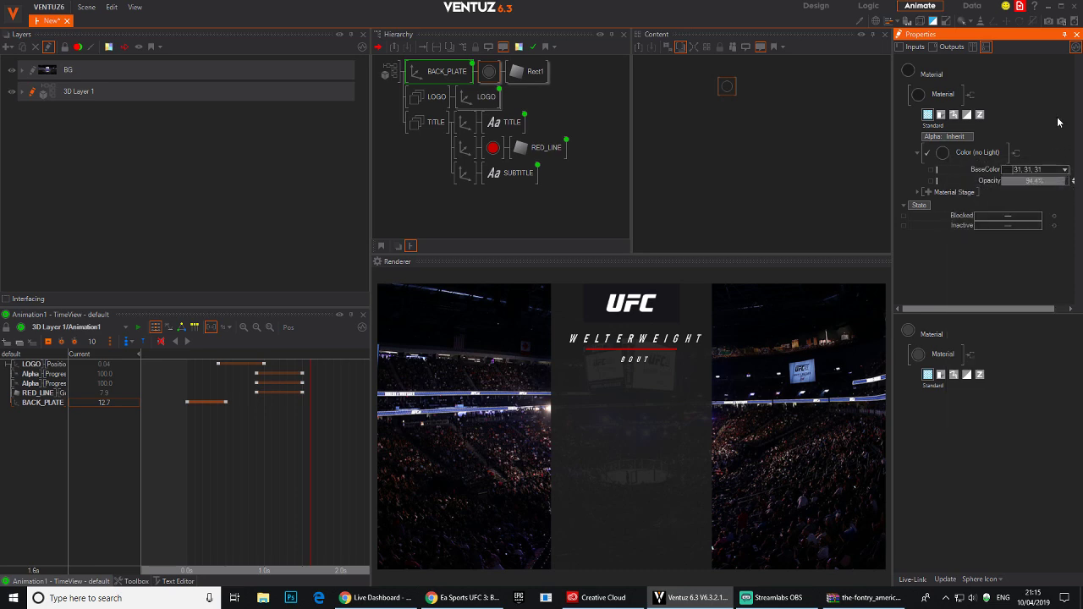
# Add a Base texture stage to the BACK_PLATE material and make its texture a B/W Ramp 1D gradient.
pyautogui.click(930, 192)
pyautogui.moveTo(965, 193)
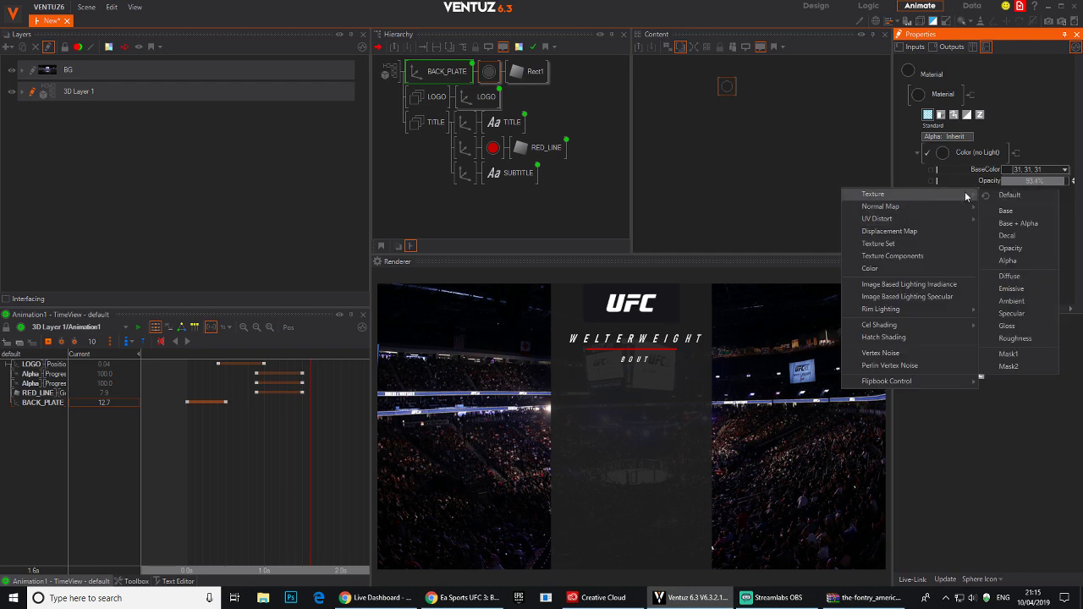
pyautogui.click(1007, 212)
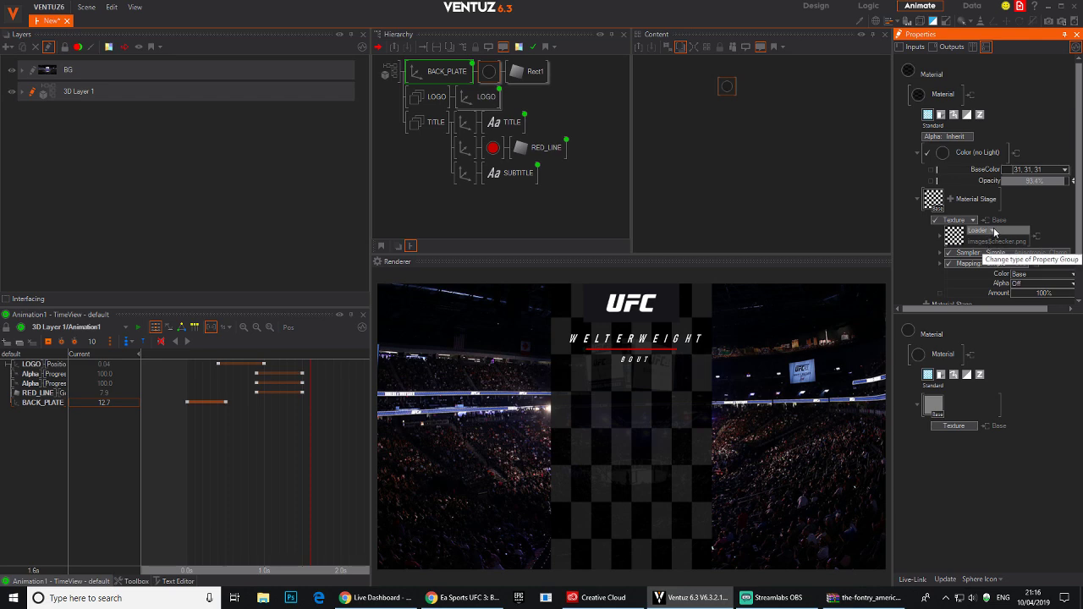
pyautogui.click(976, 242)
pyautogui.moveTo(953, 269)
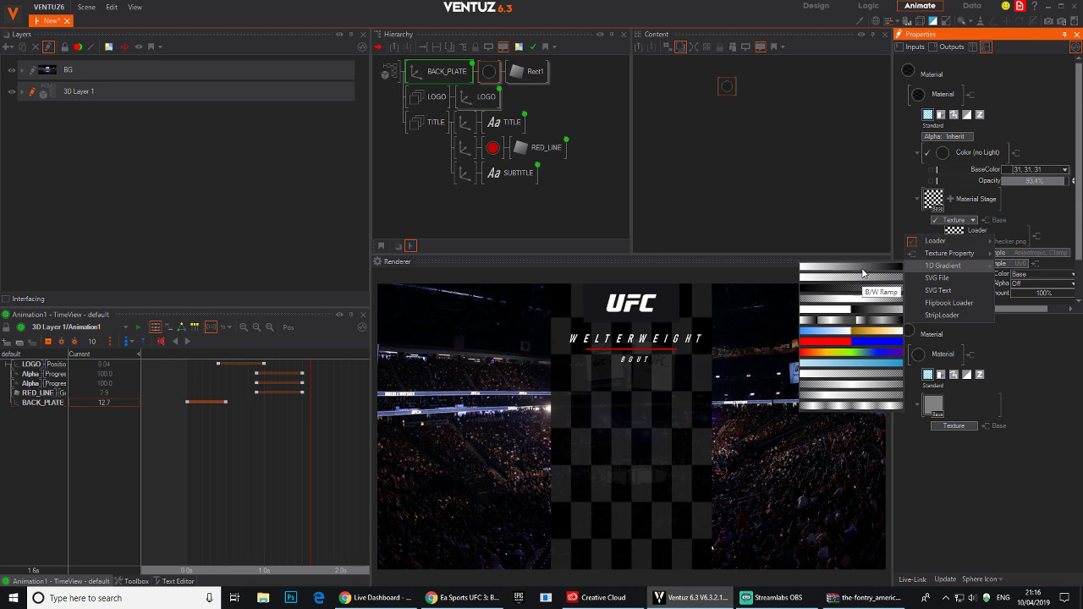
pyautogui.click(863, 278)
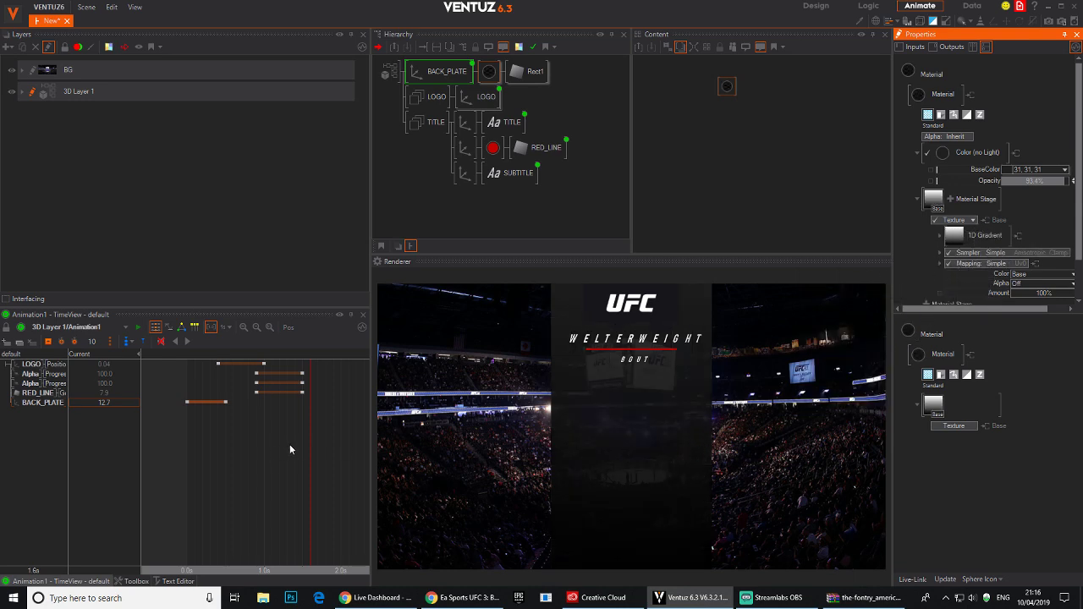
# Replay the animation from 0 s, widen the Properties area and place the time marker at 1.5 s.
pyautogui.moveTo(289, 445); pyautogui.dragTo(187, 441)
pyautogui.click(188, 344)
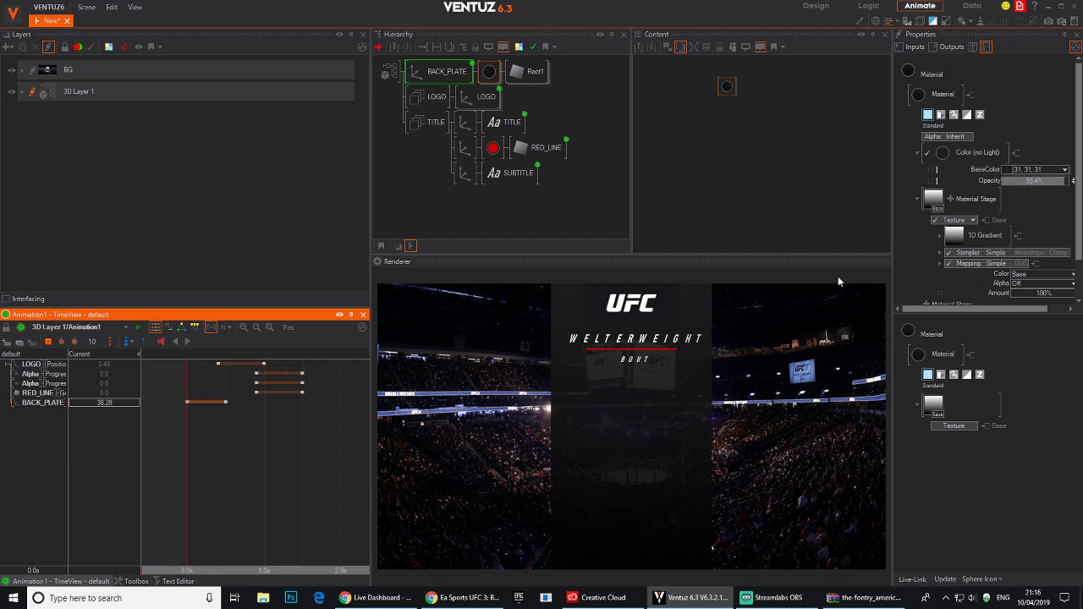
pyautogui.moveTo(894, 299); pyautogui.dragTo(856, 339)
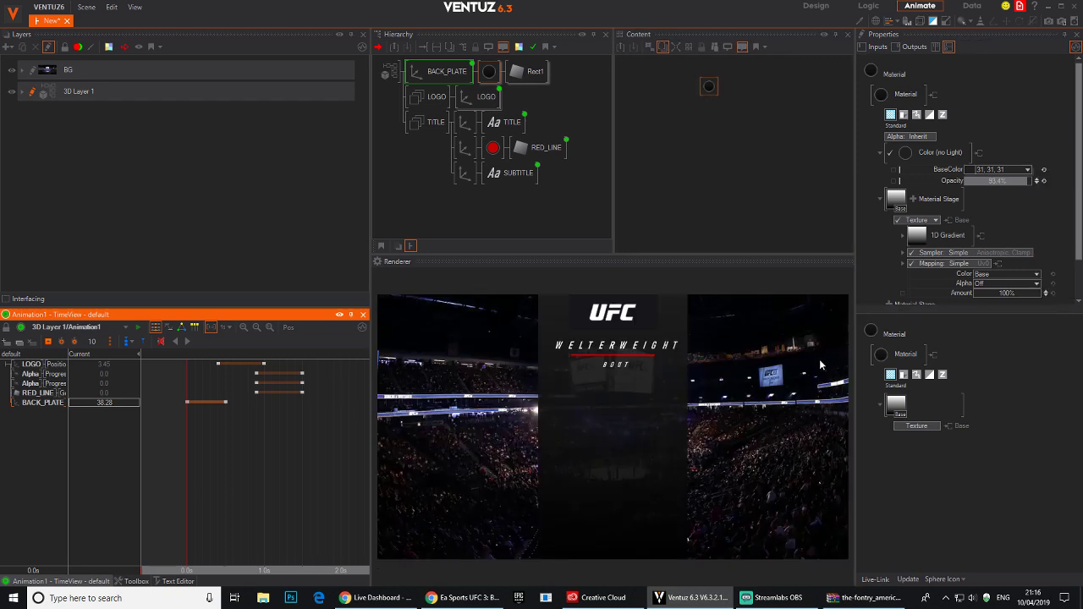
pyautogui.moveTo(270, 440); pyautogui.dragTo(303, 436)
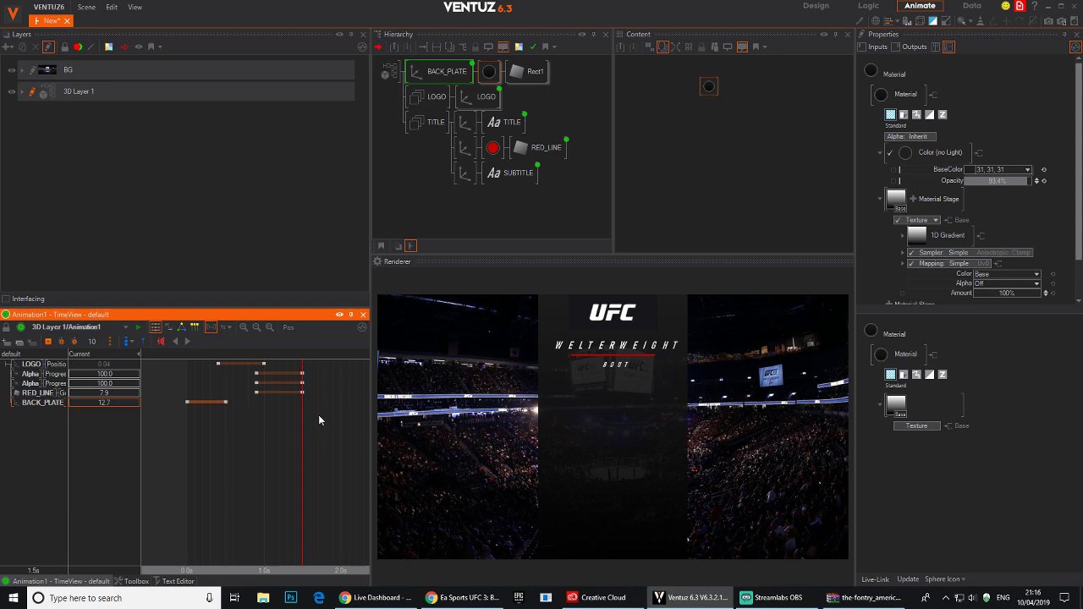
# Collapse the TITLE group in the hierarchy and add a new group named STATS below it.
pyautogui.doubleClick(428, 124)
pyautogui.doubleClick(435, 159)
pyautogui.write('ax')
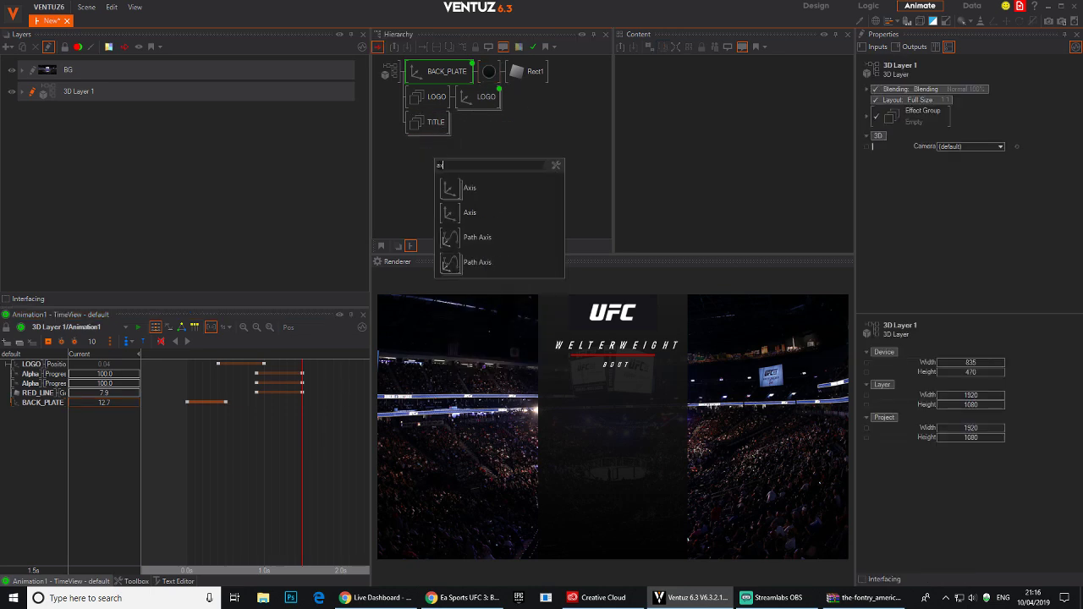
pyautogui.click(401, 174)
pyautogui.doubleClick(404, 175)
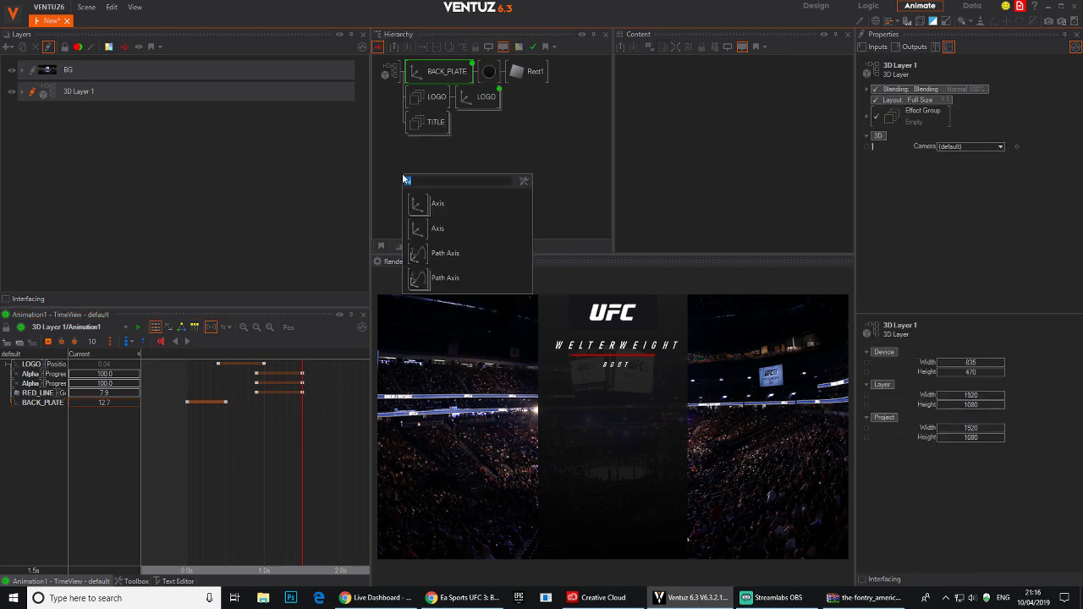
pyautogui.write('grou')
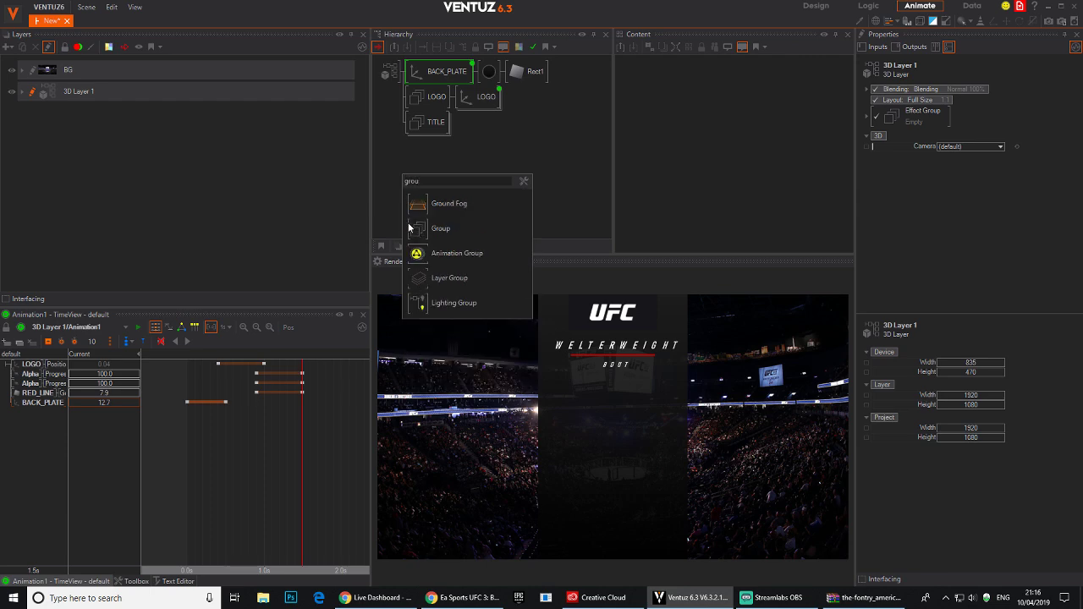
pyautogui.click(408, 228)
pyautogui.click(423, 145)
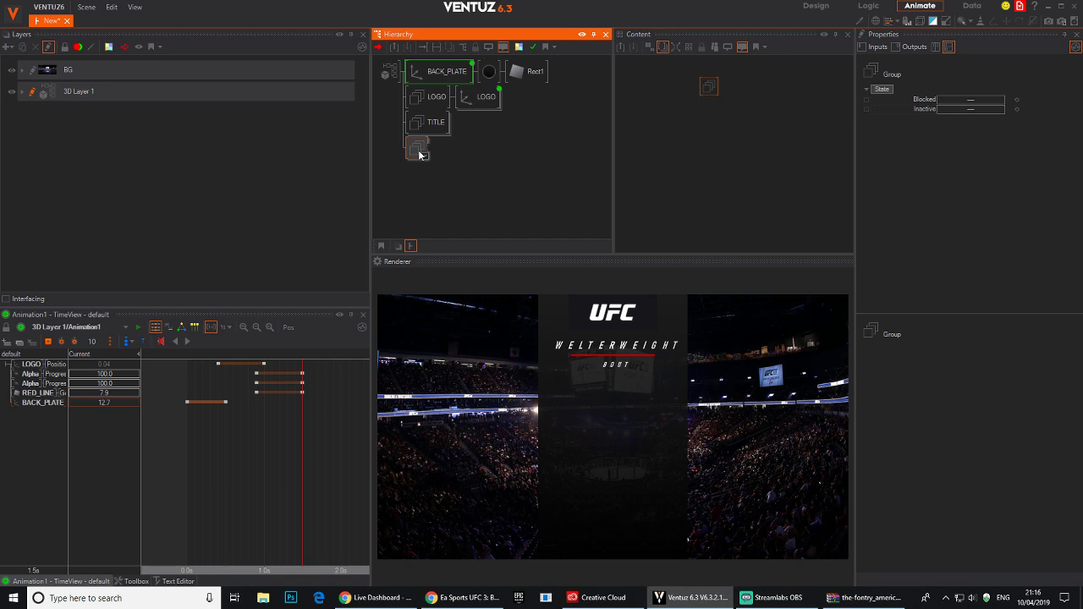
pyautogui.press('Return')
pyautogui.press('Tab')
pyautogui.click(421, 190)
pyautogui.press('Tab')
pyautogui.write('ax')
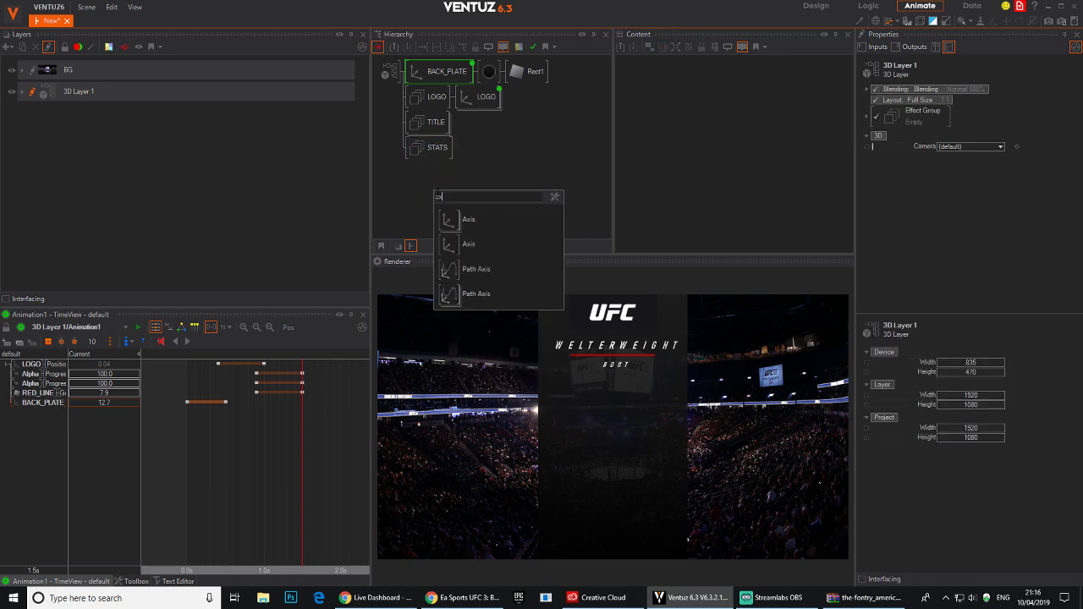
pyautogui.click(423, 203)
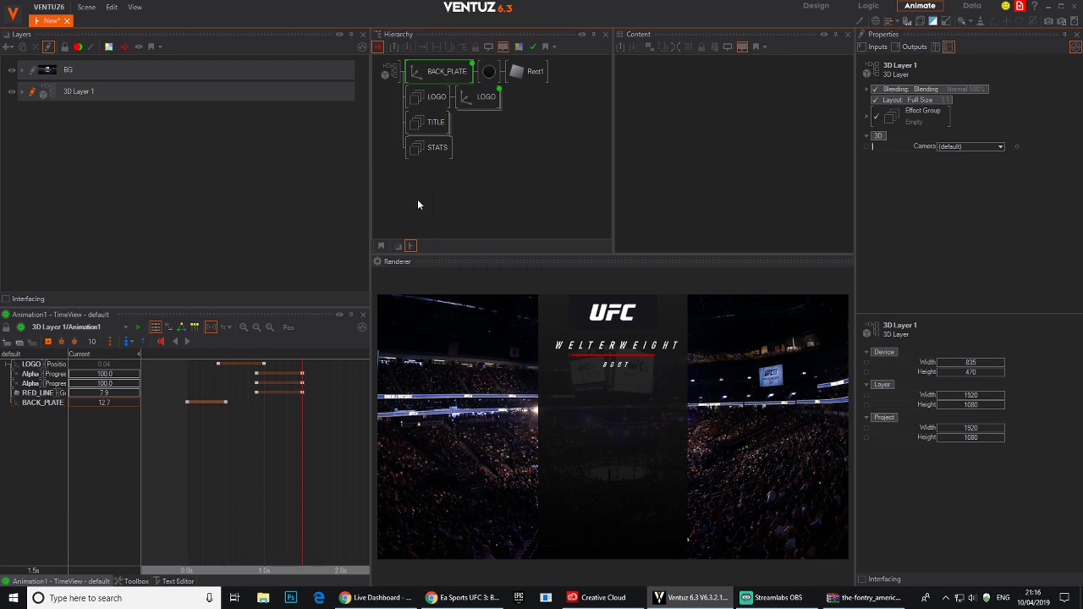
# Attach a group named BAR1 to the STATS group and add an Axis node after it.
pyautogui.press('Tab')
pyautogui.write('gr')
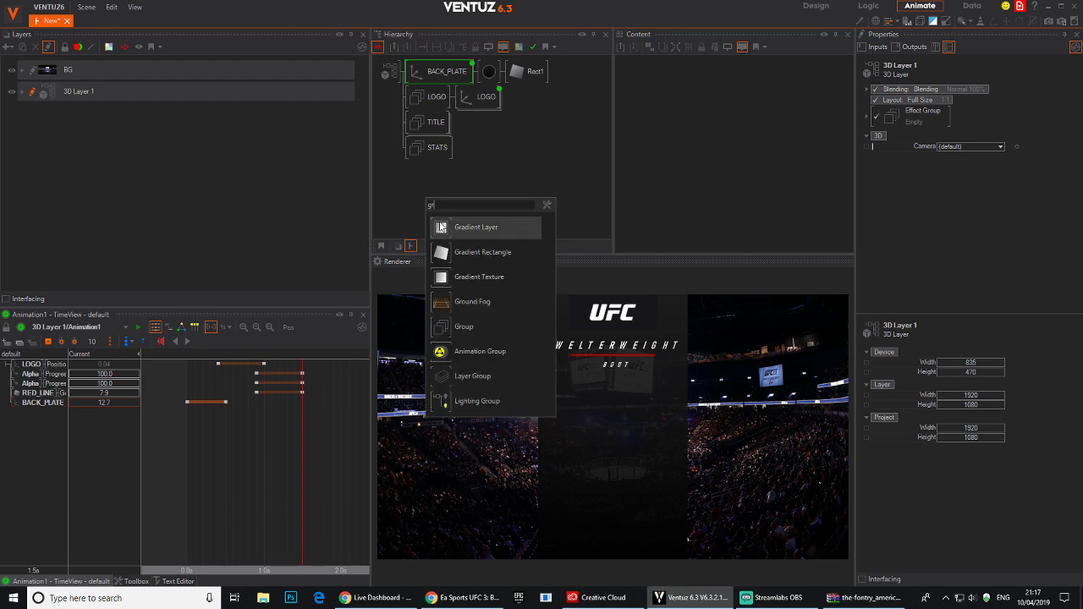
pyautogui.click(447, 327)
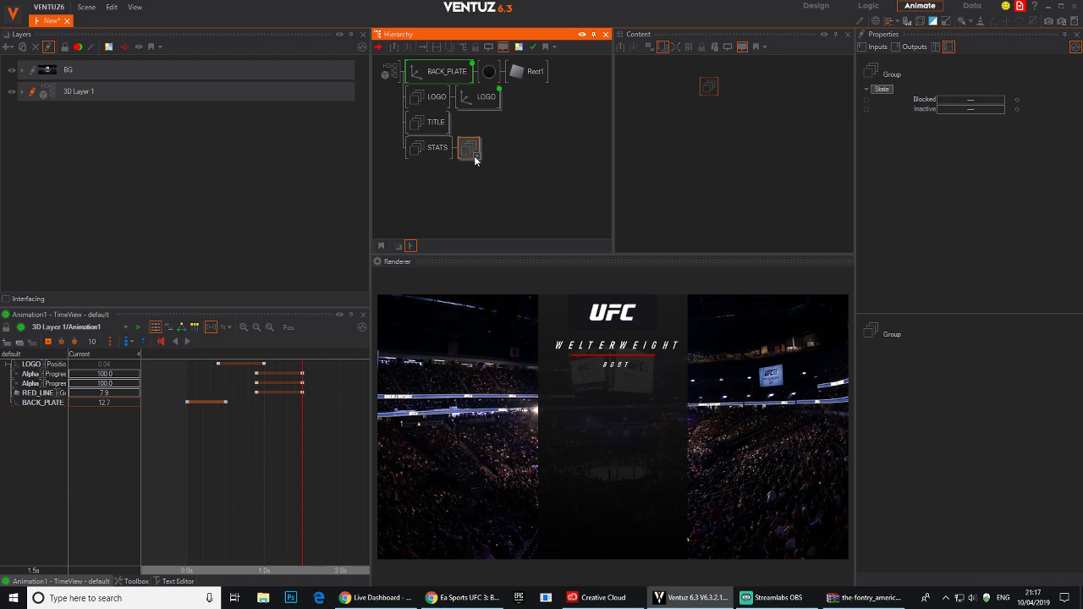
pyautogui.press('Tab')
pyautogui.click(507, 188)
pyautogui.click(469, 148)
pyautogui.write('BAR1')
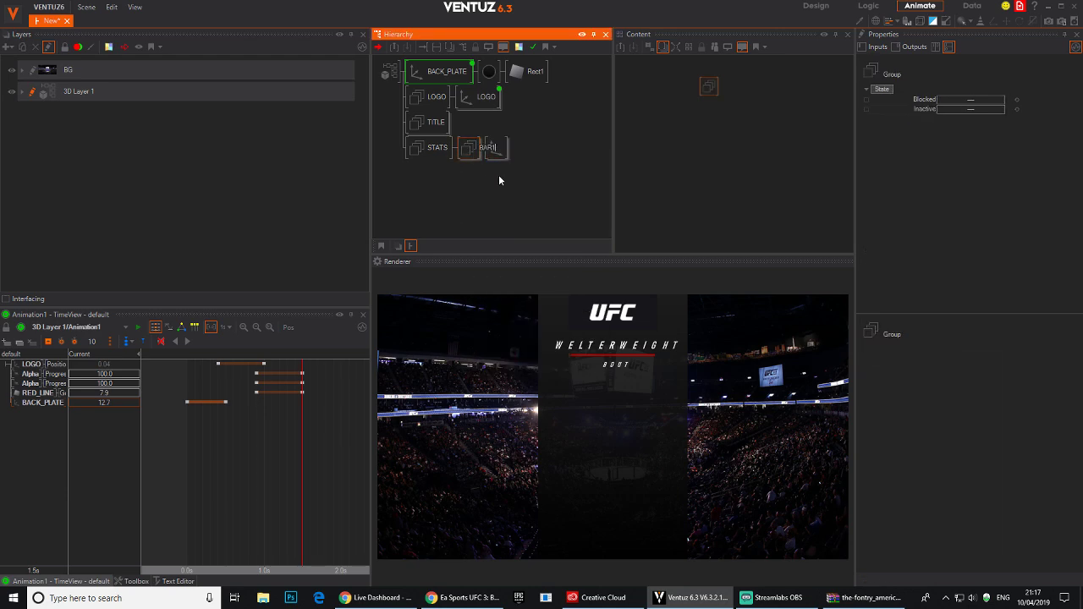
pyautogui.press('Return')
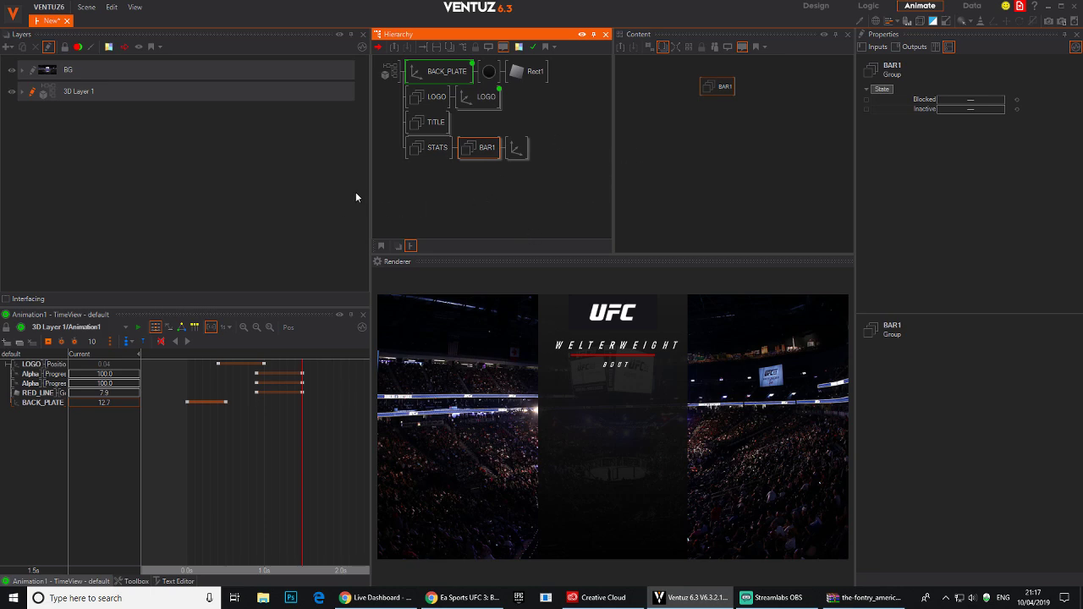
# Widen the Hierarchy area and attach a Rectangle to the axis in the BAR1 branch.
pyautogui.moveTo(370, 192); pyautogui.dragTo(297, 190)
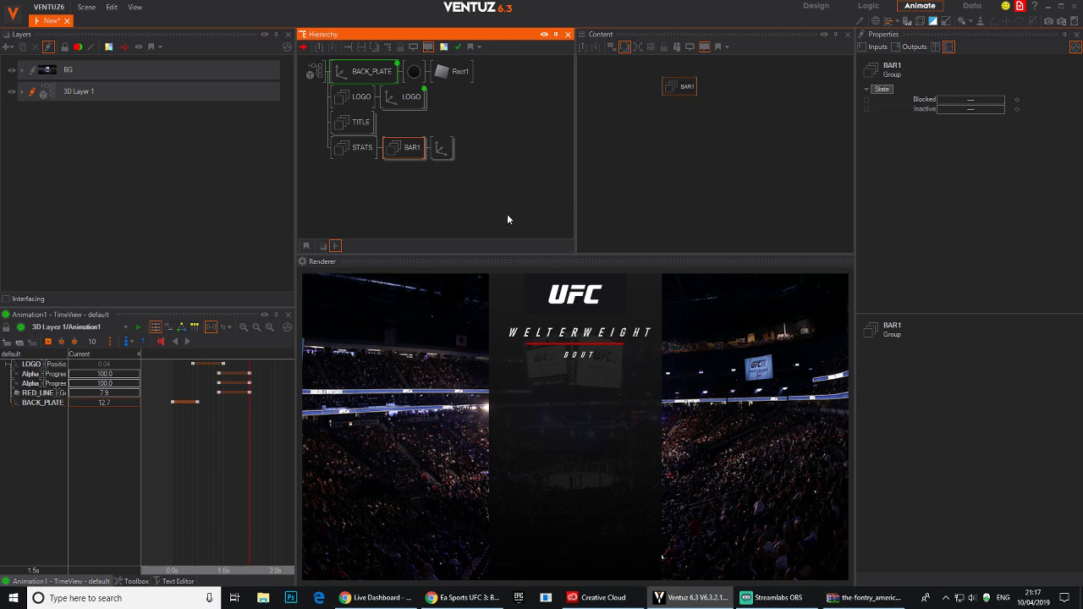
pyautogui.click(475, 152)
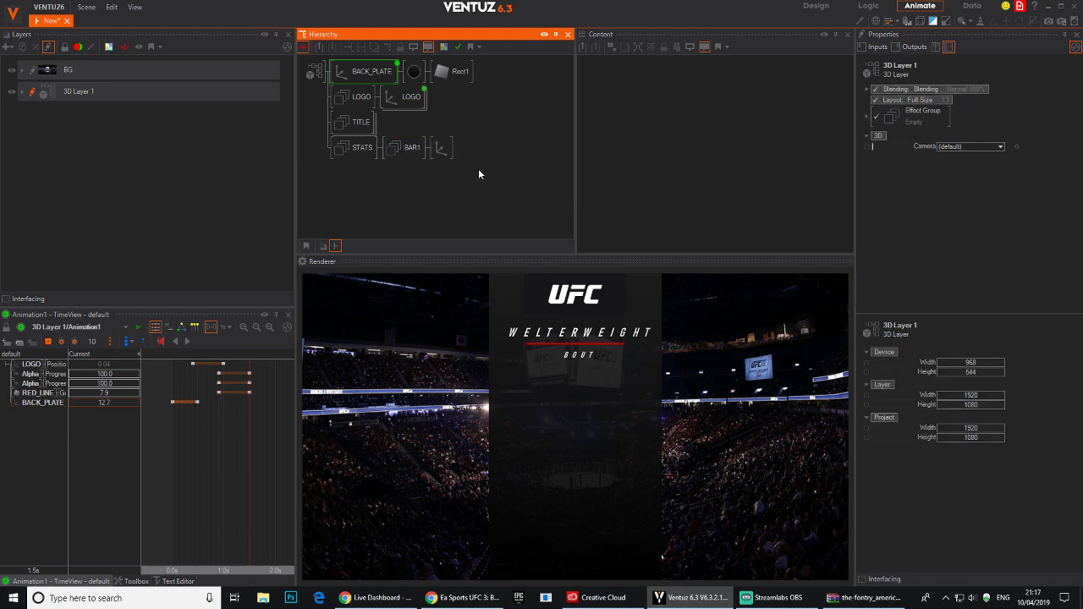
pyautogui.press('space')
pyautogui.write('re')
pyautogui.press('Return')
pyautogui.click(457, 150)
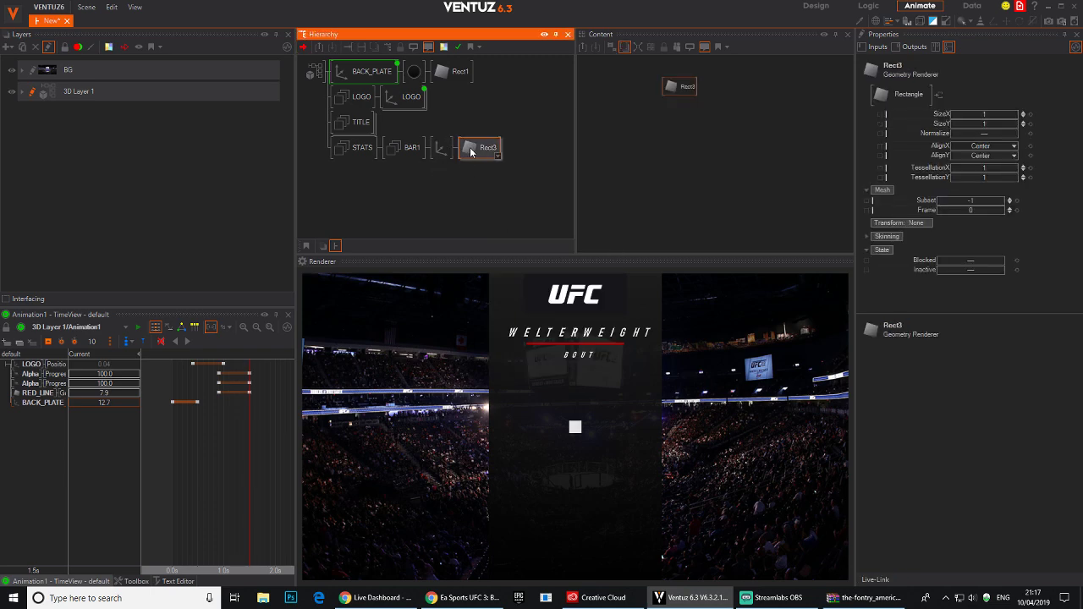
# Stretch the BAR1 rectangle to a width of 12.8 and a height of 3.47.
pyautogui.moveTo(986, 114); pyautogui.dragTo(1017, 113)
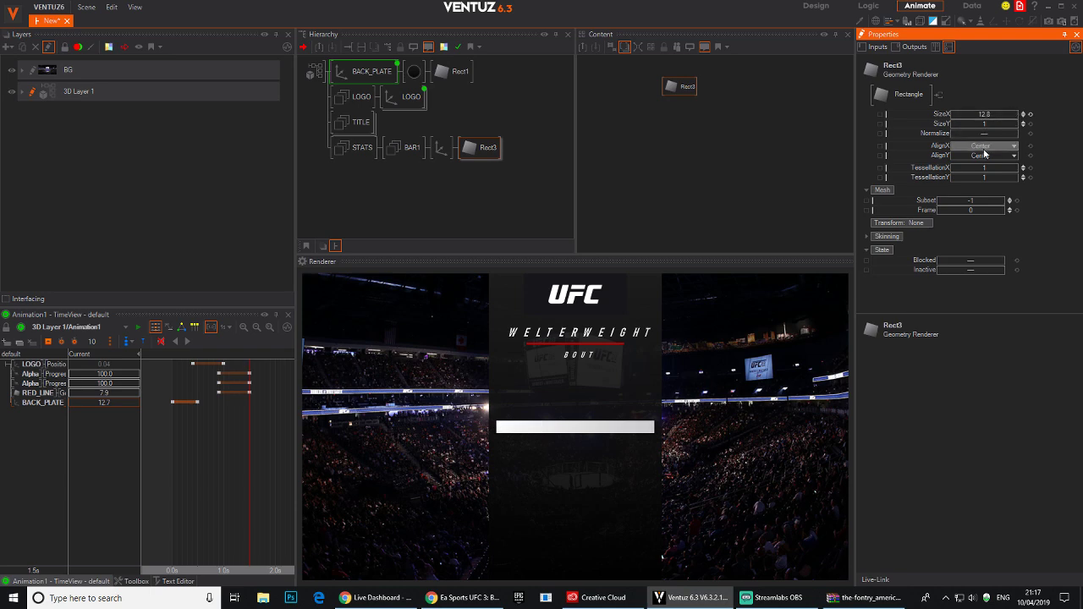
pyautogui.moveTo(994, 124); pyautogui.dragTo(963, 121)
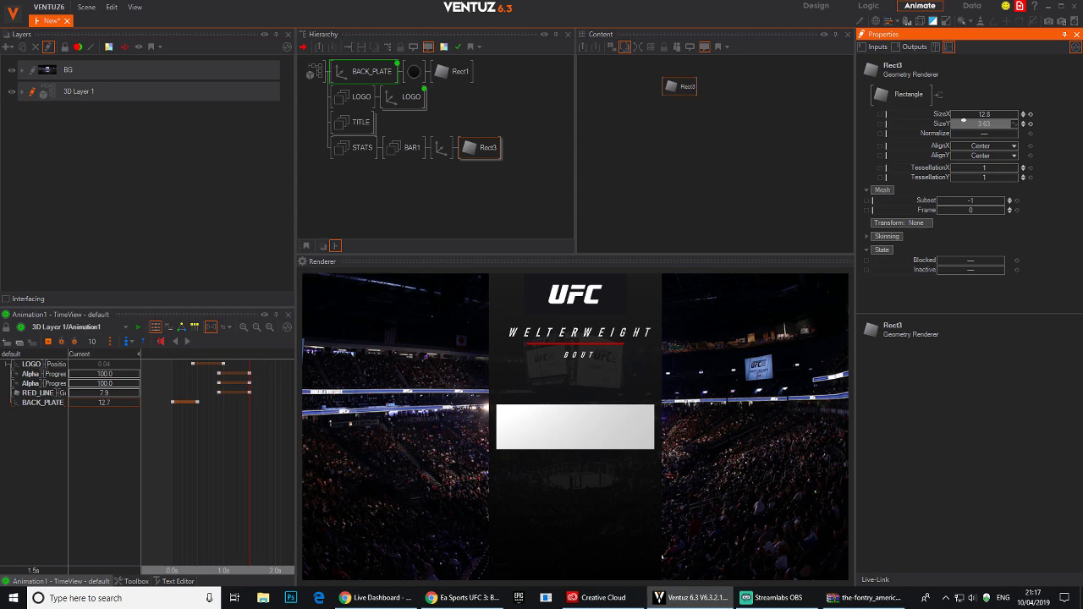
pyautogui.moveTo(963, 121); pyautogui.dragTo(958, 120)
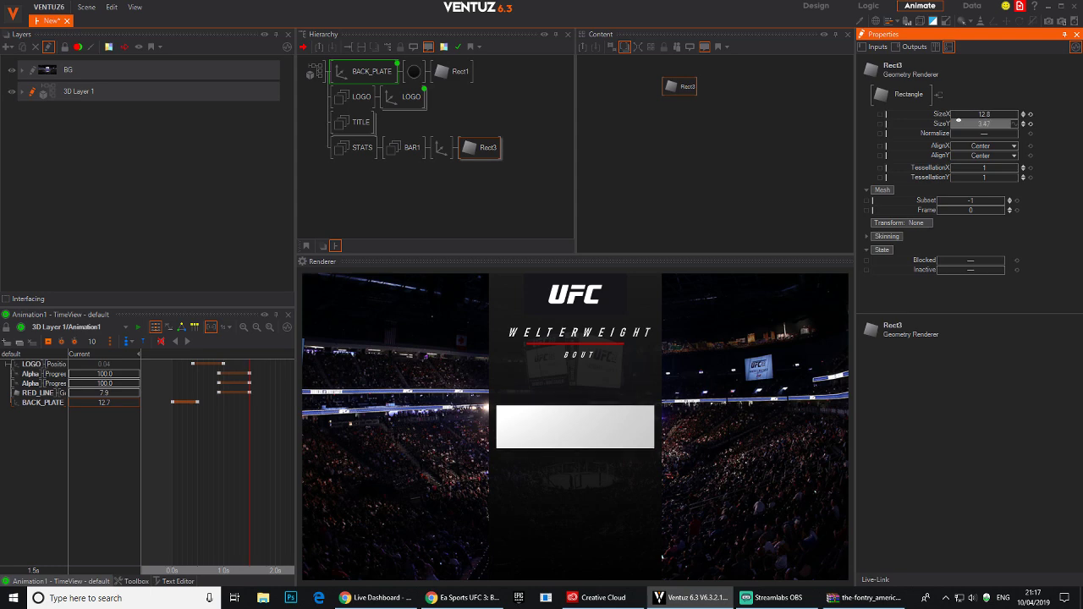
# Insert a Color Solid material between the axis and the rectangle in the BAR1 branch.
pyautogui.click(445, 152)
pyautogui.doubleClick(464, 189)
pyautogui.write('c')
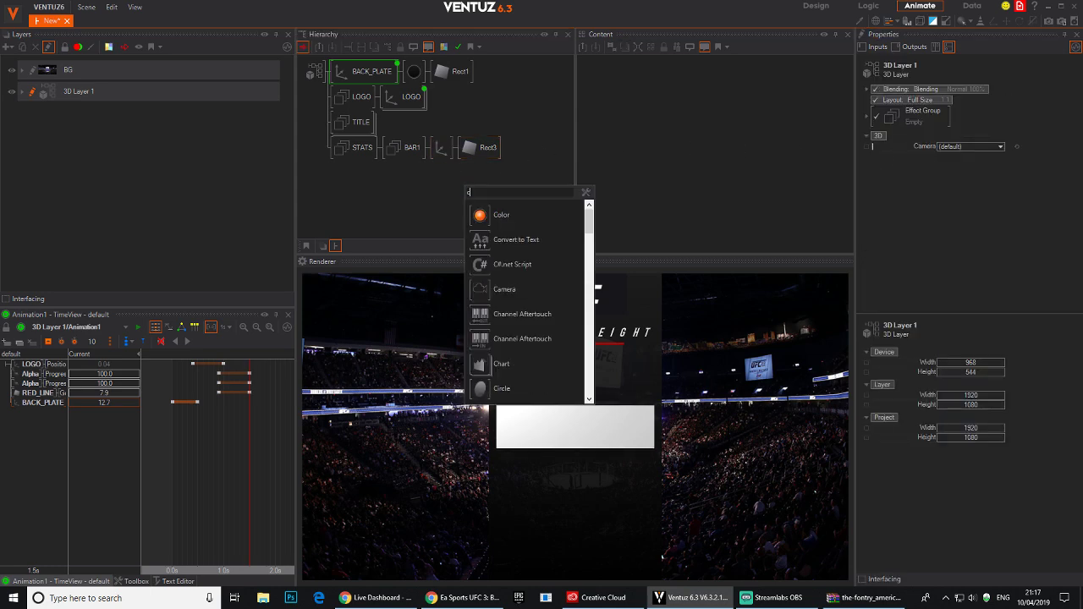
pyautogui.write('ol')
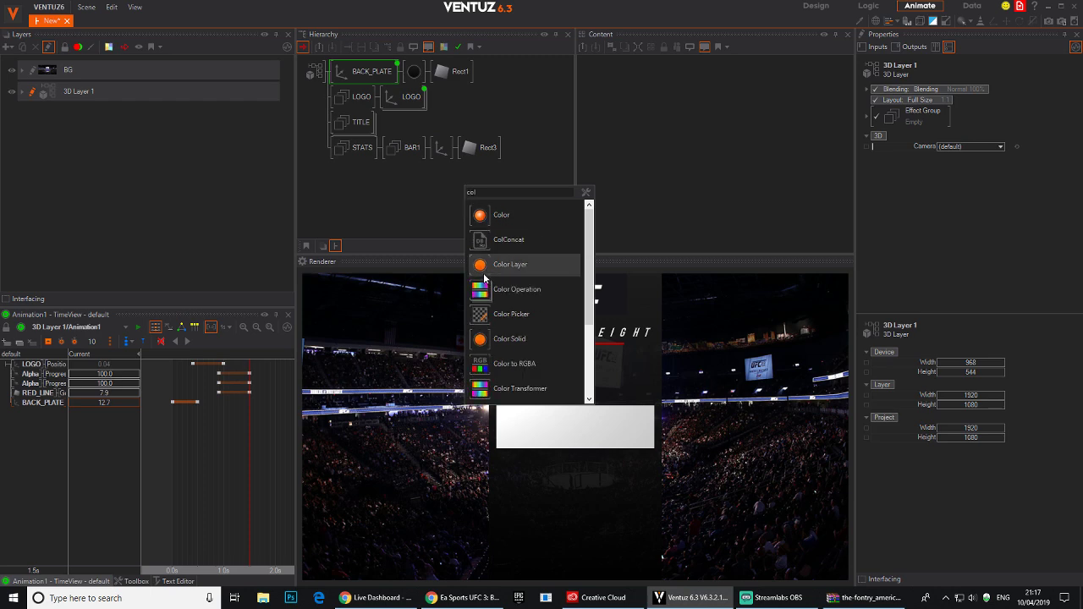
pyautogui.click(480, 339)
pyautogui.click(468, 147)
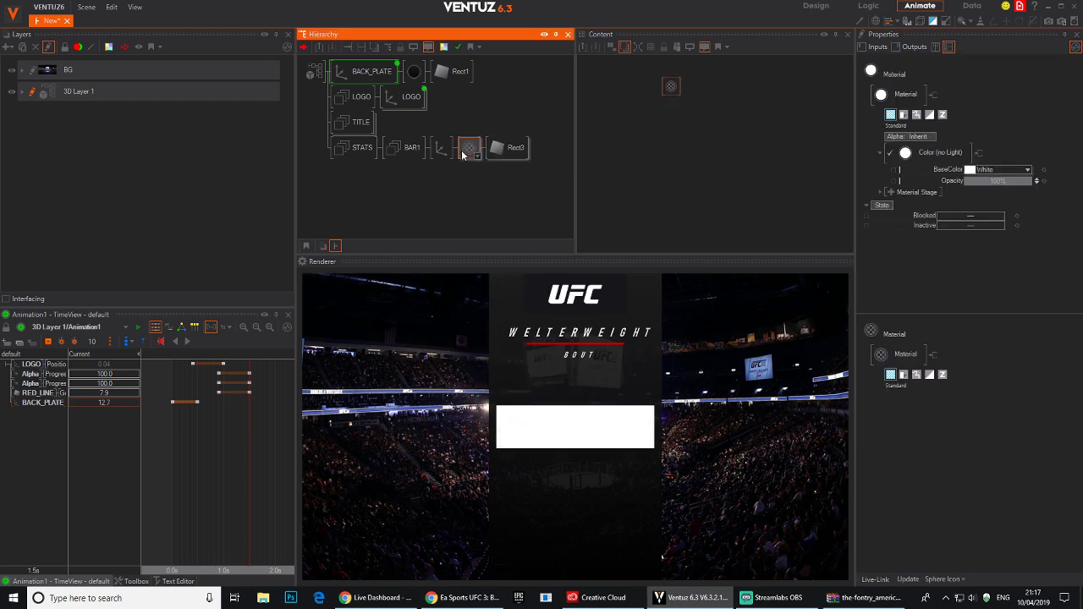
# Set the BAR1 material's base colour to 68, 68, 68 and add a Base texture stage to it.
pyautogui.click(1003, 169)
pyautogui.moveTo(974, 191); pyautogui.dragTo(963, 218)
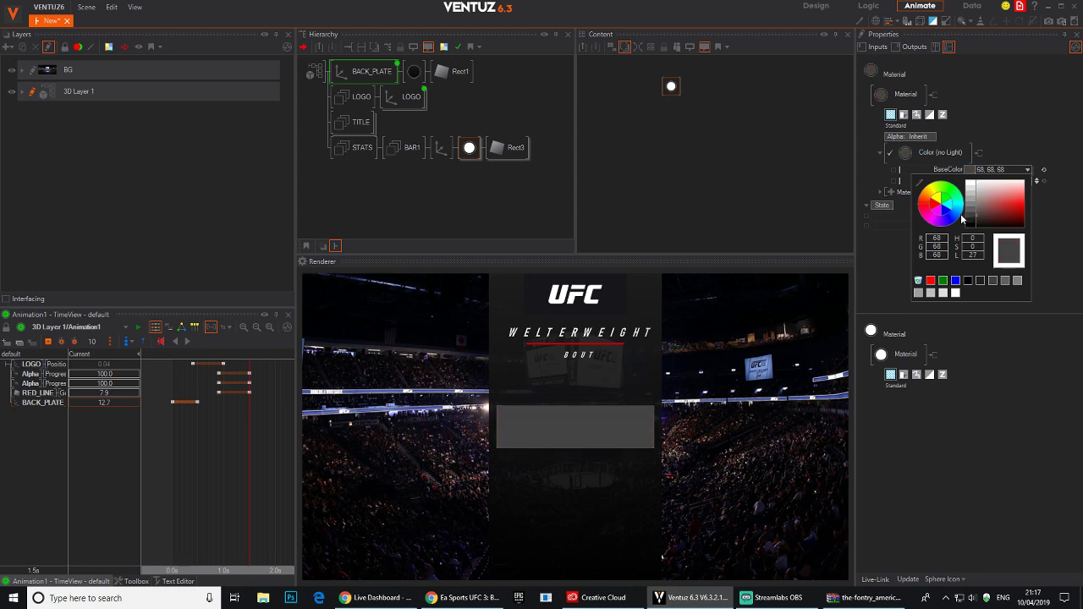
pyautogui.click(890, 203)
pyautogui.moveTo(874, 196)
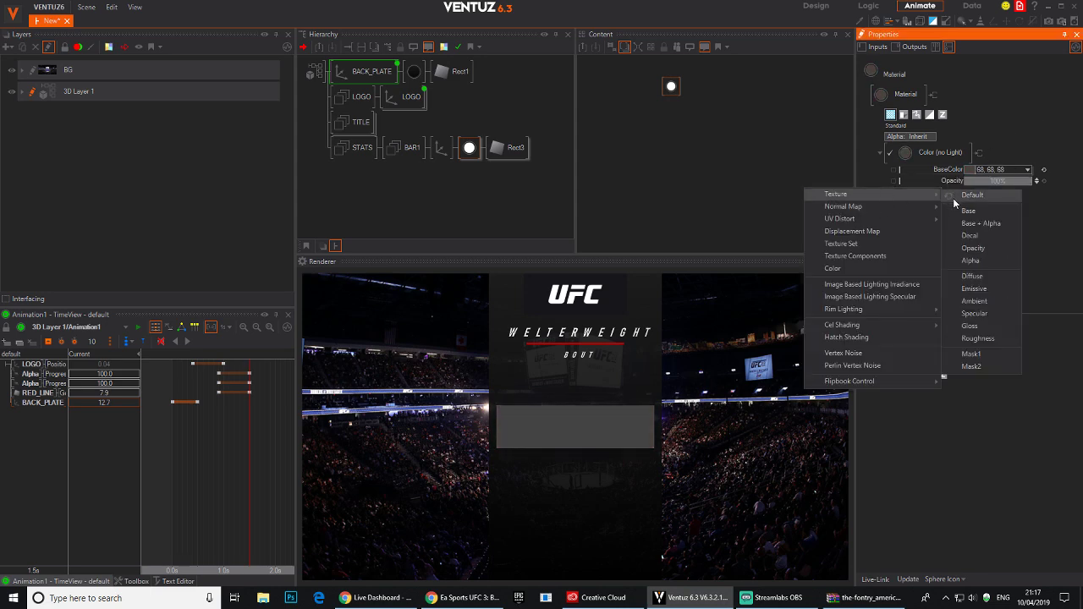
pyautogui.click(973, 210)
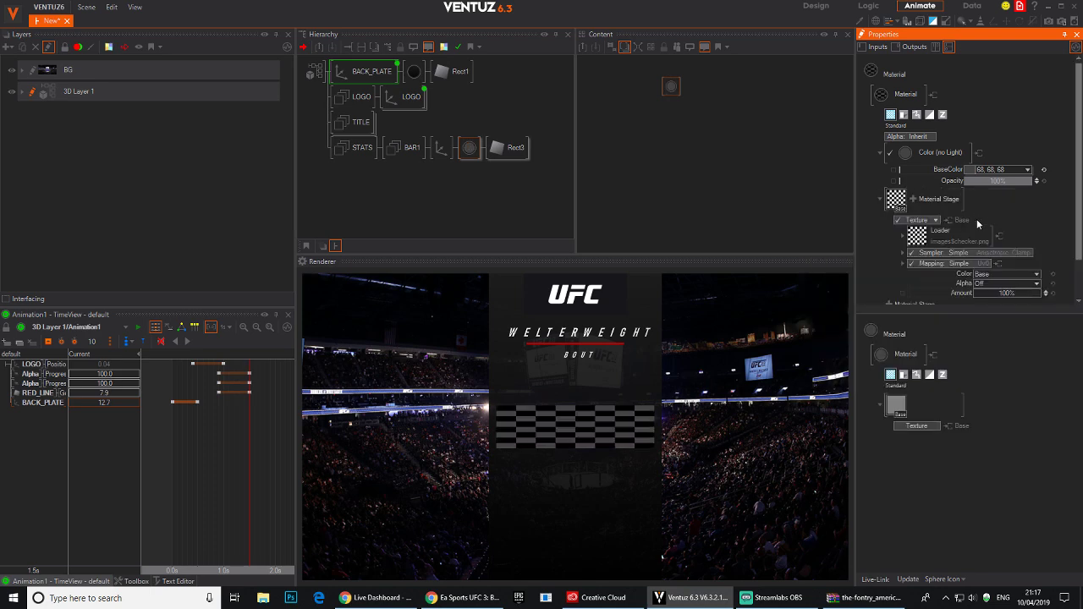
# Switch the BAR1 material's texture from the checker image to a 1D Gradient and set its base colour to 255, 255, 255.
pyautogui.click(950, 243)
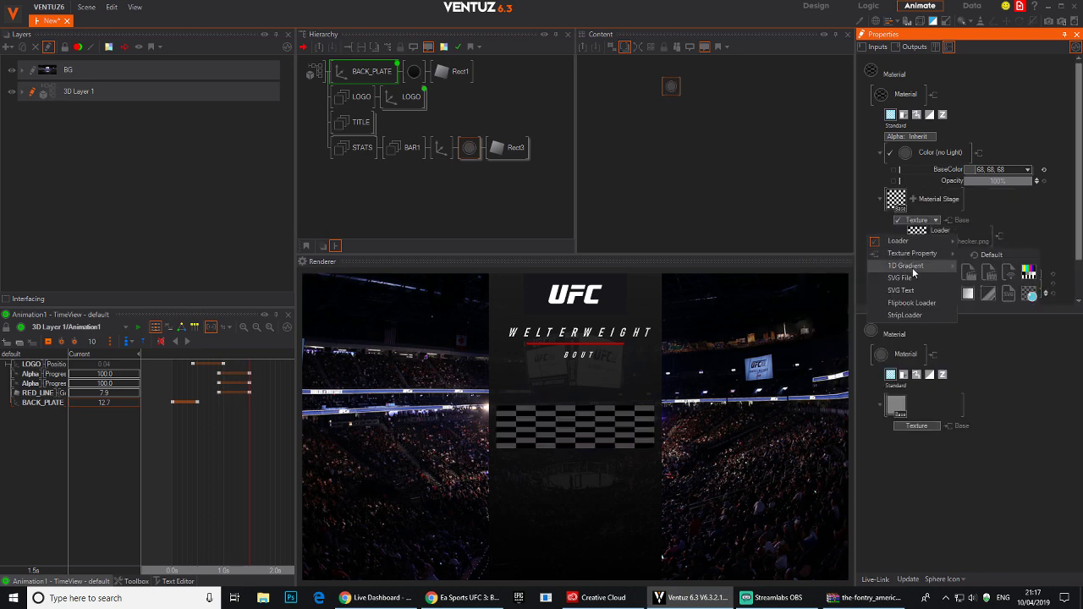
pyautogui.moveTo(937, 263)
pyautogui.click(1002, 289)
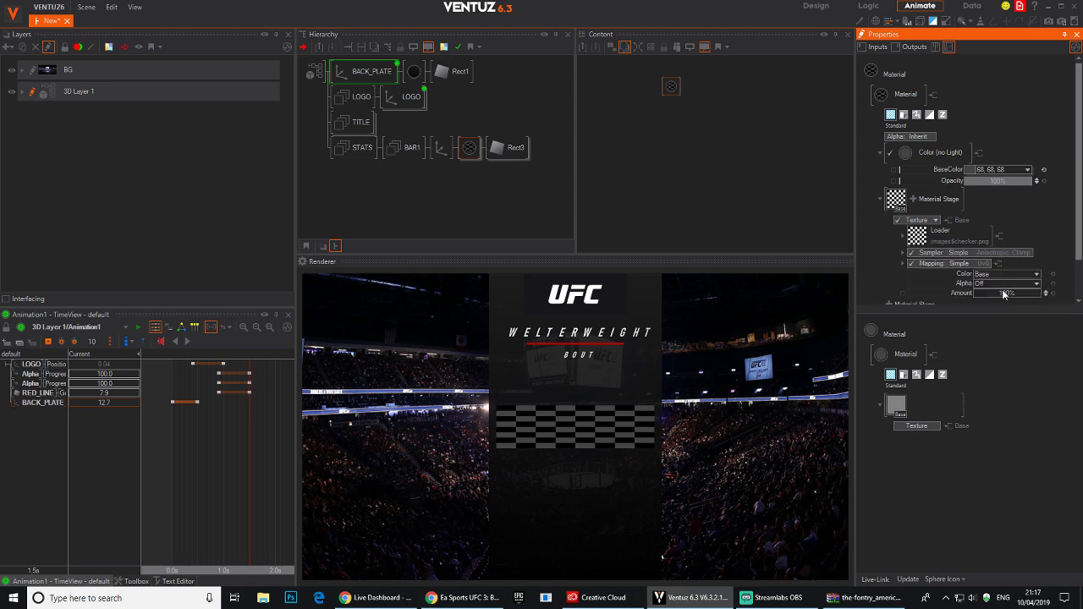
pyautogui.click(1030, 170)
pyautogui.moveTo(977, 213); pyautogui.dragTo(948, 166)
pyautogui.click(1051, 124)
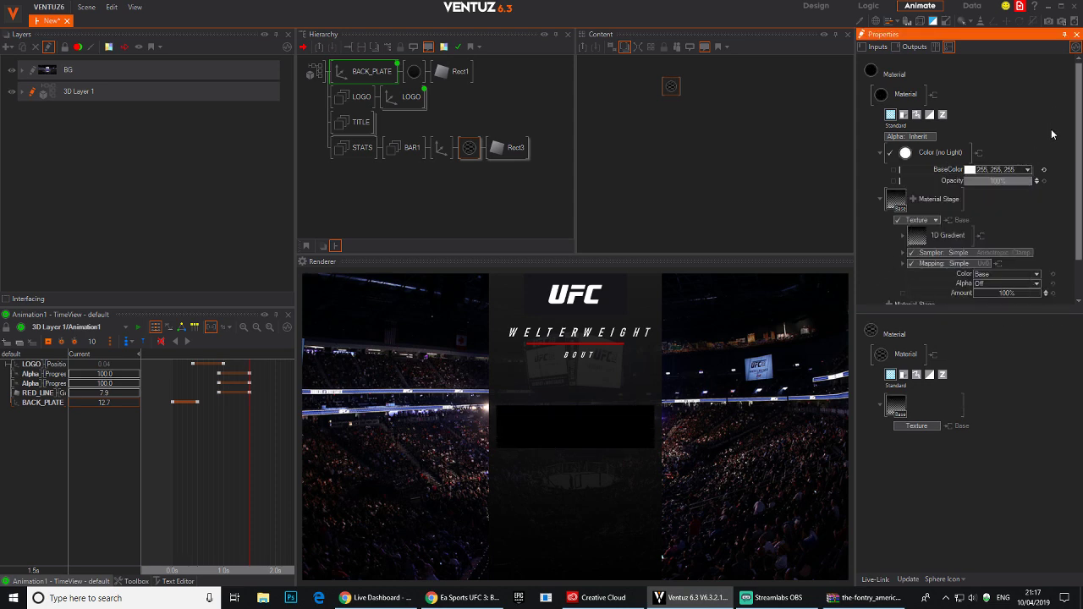
# Try the black-to-transparent 1D Gradient preset on the BAR1 material's Base texture.
pyautogui.click(936, 218)
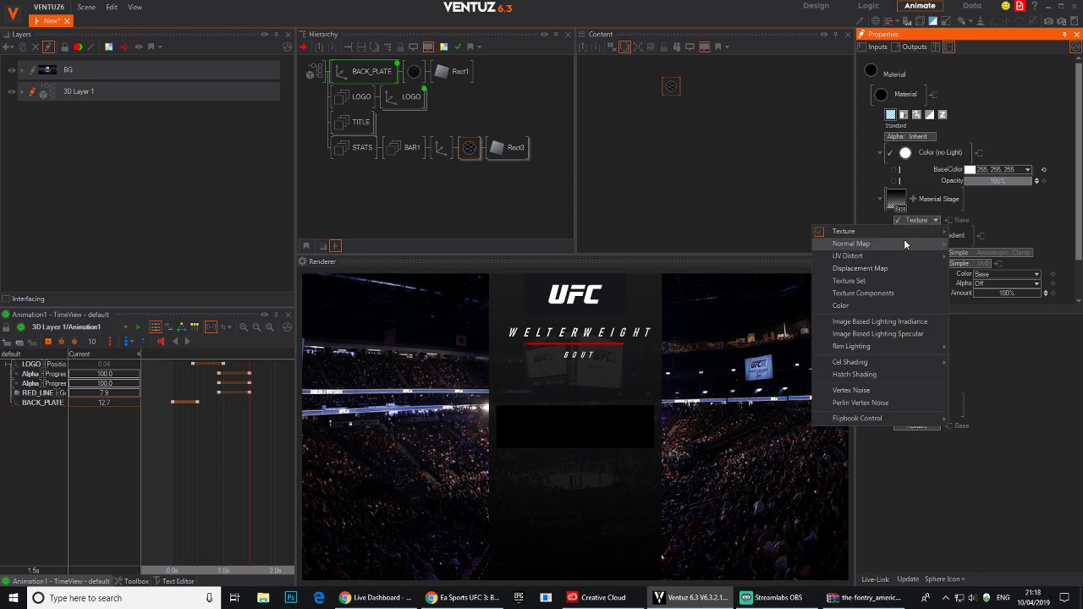
pyautogui.moveTo(905, 242)
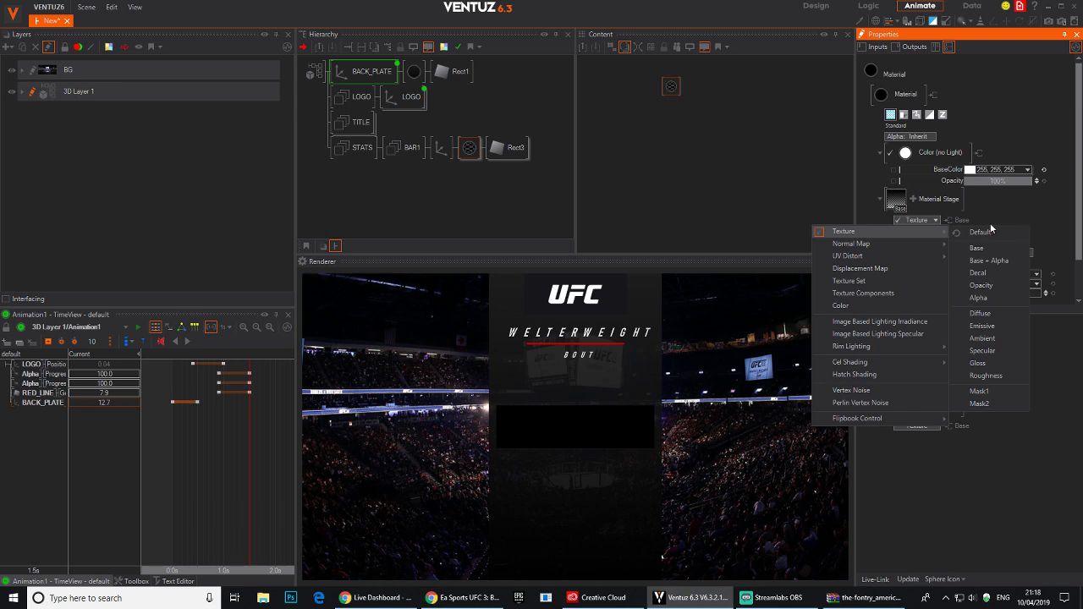
pyautogui.click(964, 220)
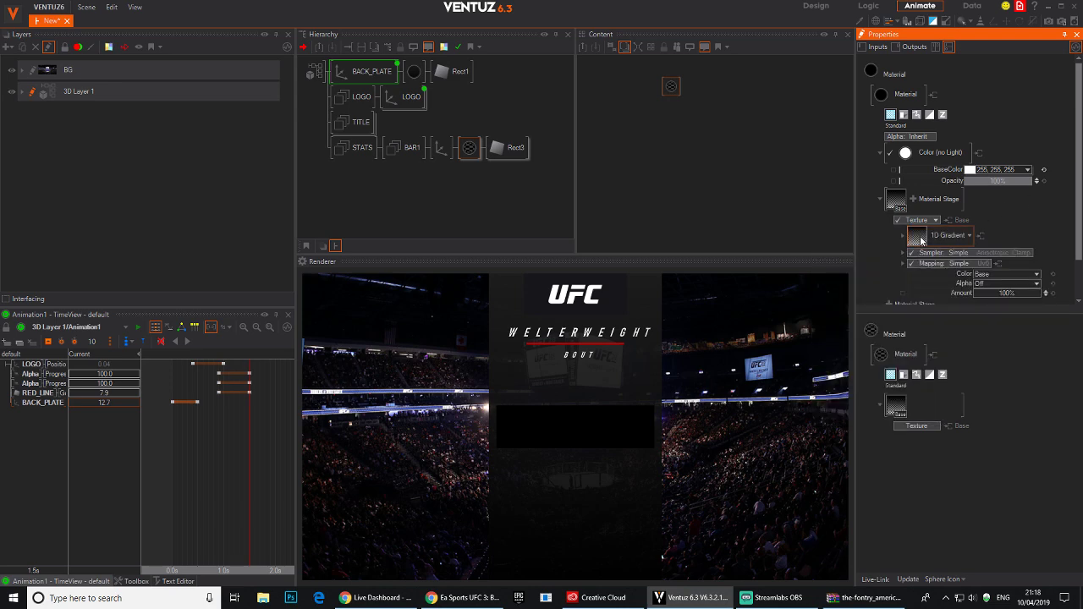
pyautogui.click(919, 238)
pyautogui.click(975, 242)
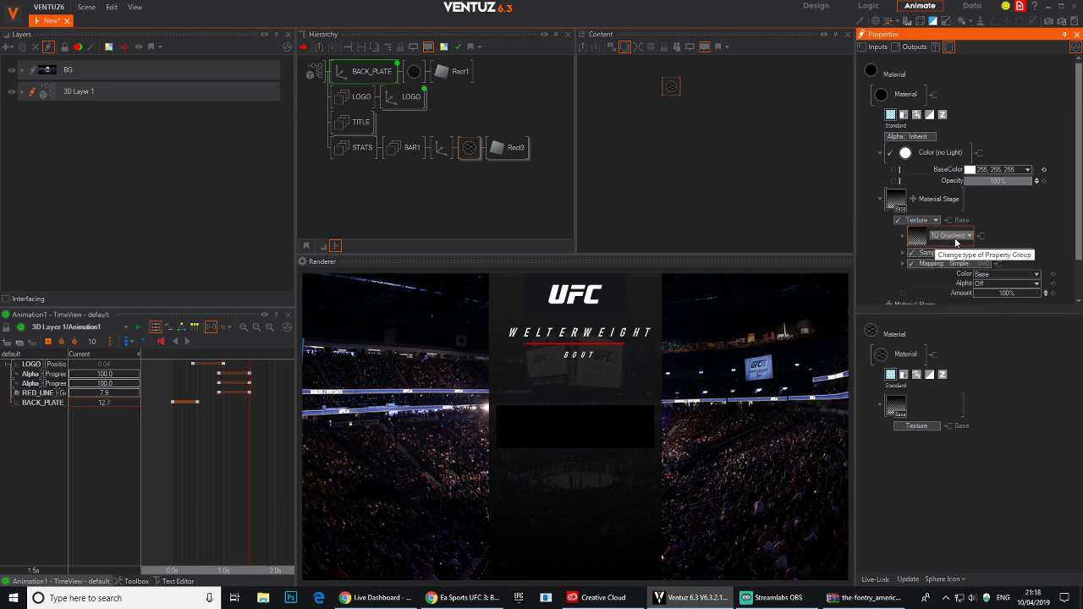
pyautogui.click(952, 239)
pyautogui.moveTo(946, 270)
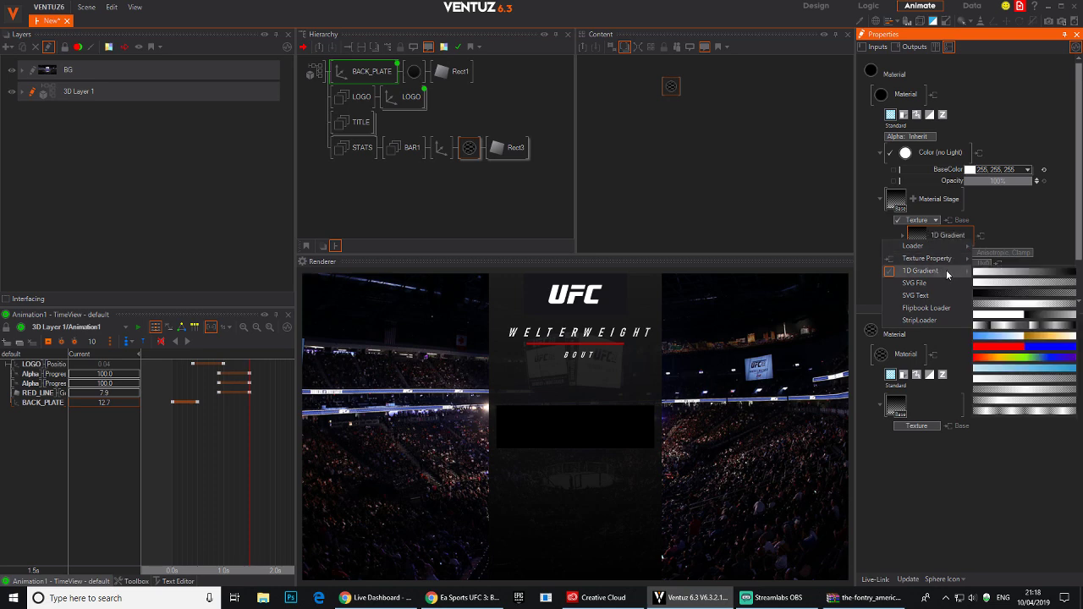
pyautogui.click(1014, 292)
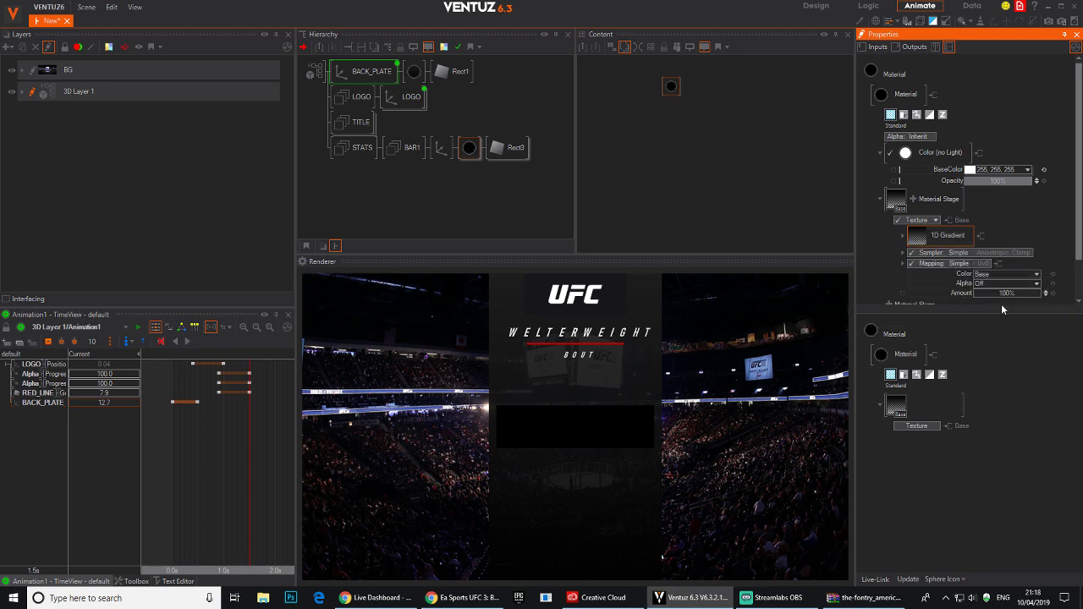
# Reselect Base as the BAR1 texture type, try a different texture Amount and reset it to 100%.
pyautogui.scroll(-1, 1064, 236)
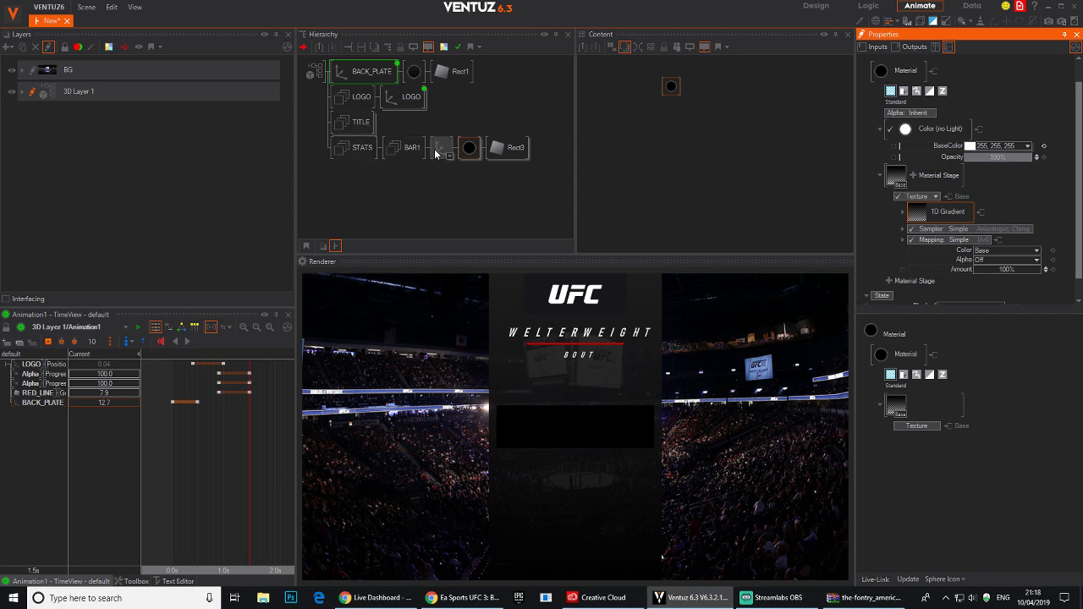
pyautogui.click(467, 148)
pyautogui.click(1028, 146)
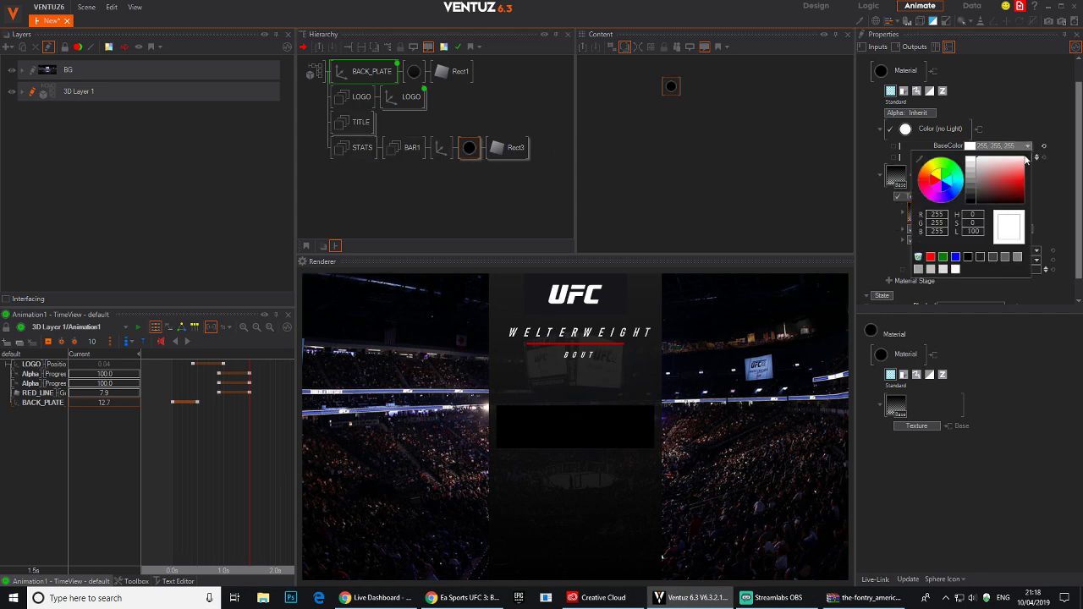
pyautogui.click(947, 129)
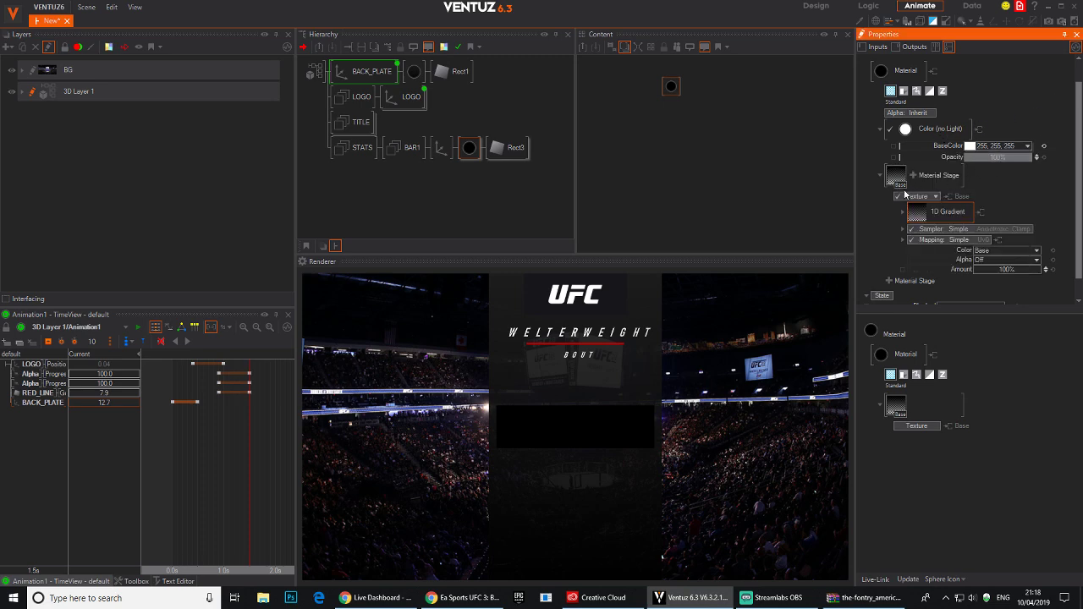
pyautogui.click(934, 198)
pyautogui.moveTo(914, 209)
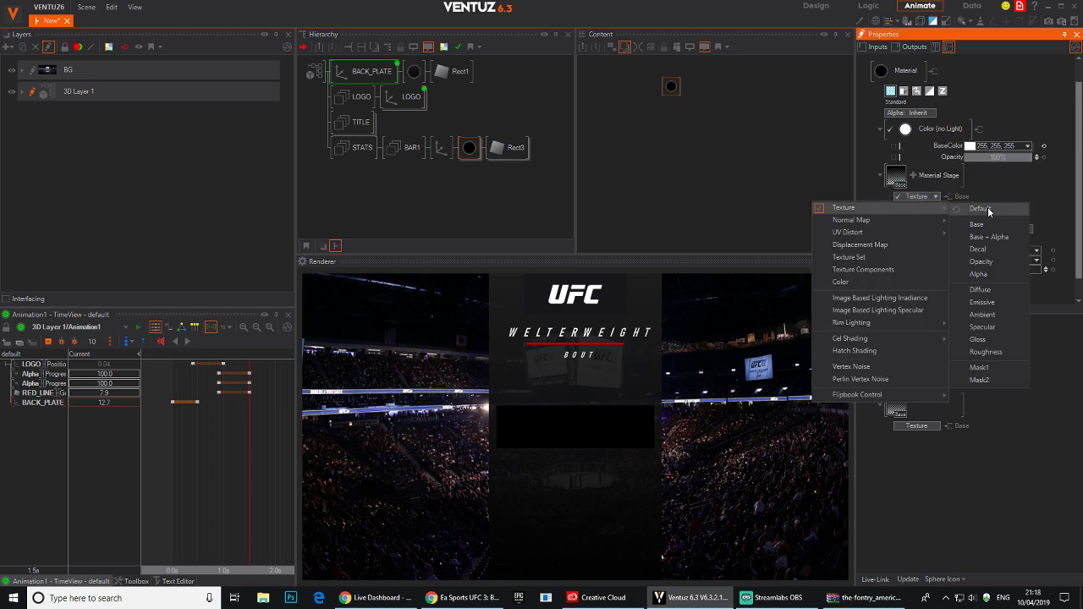
pyautogui.click(972, 223)
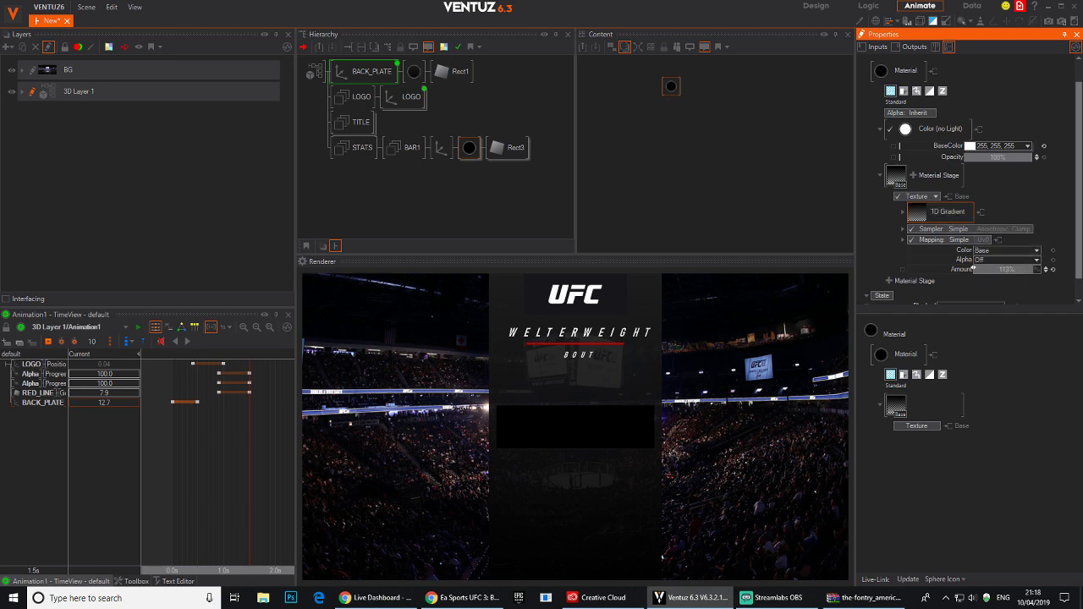
pyautogui.moveTo(973, 268); pyautogui.dragTo(1037, 269)
pyautogui.click(1053, 270)
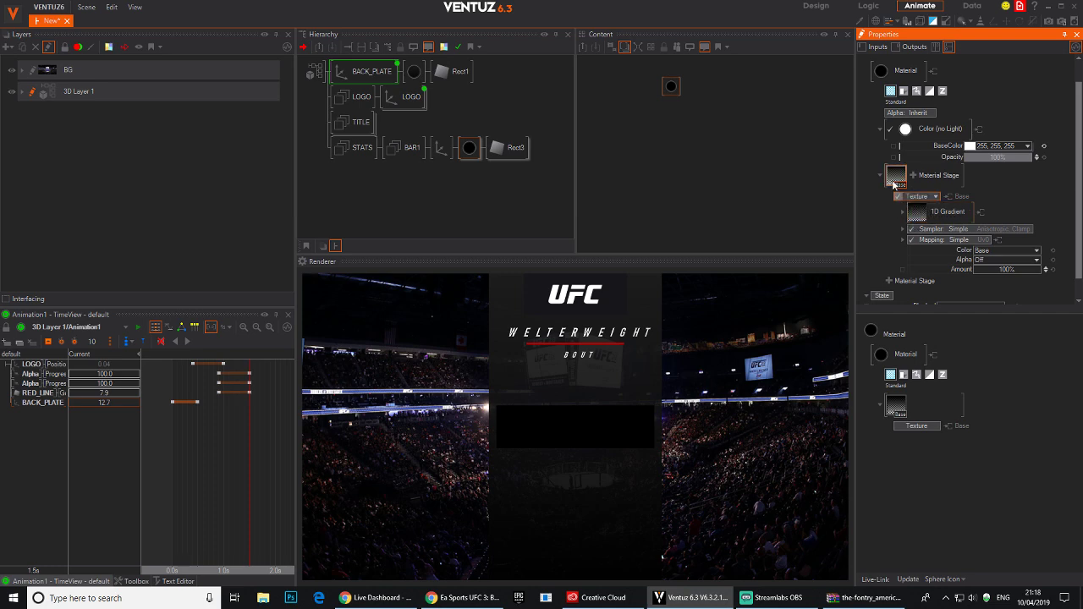
# Replace the BAR1 material's texture stage with a new Base texture using the white-to-black 1D Gradient.
pyautogui.press('Delete')
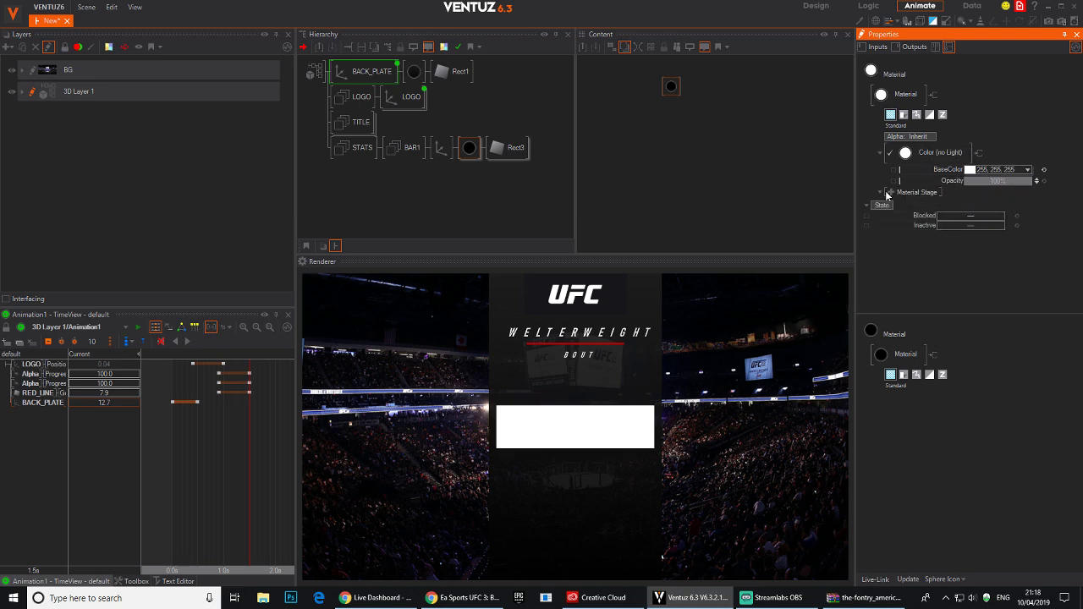
pyautogui.click(886, 194)
pyautogui.moveTo(887, 195)
pyautogui.click(972, 211)
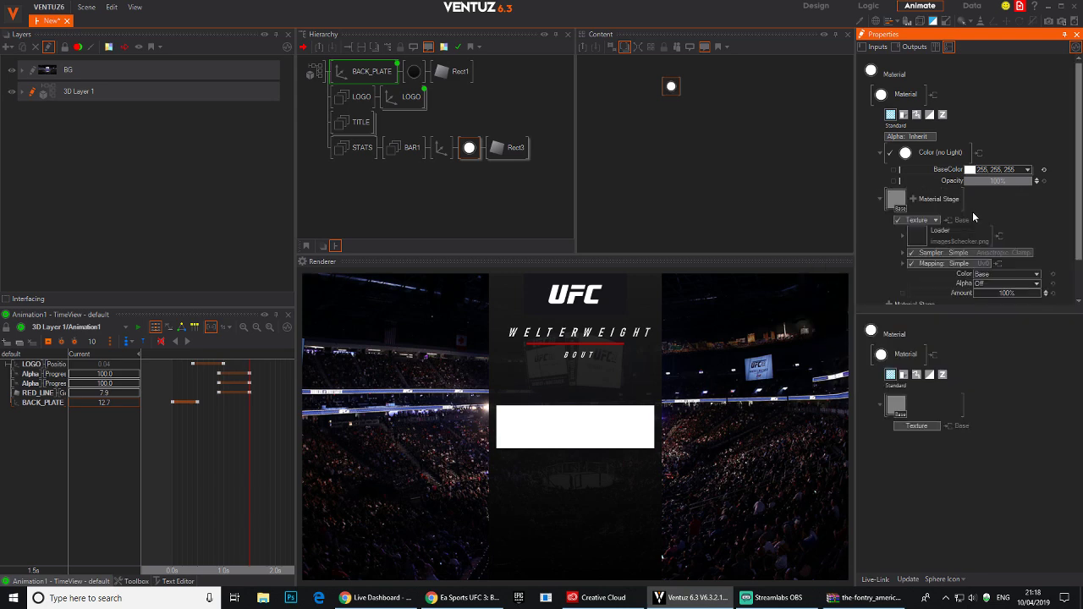
pyautogui.click(917, 234)
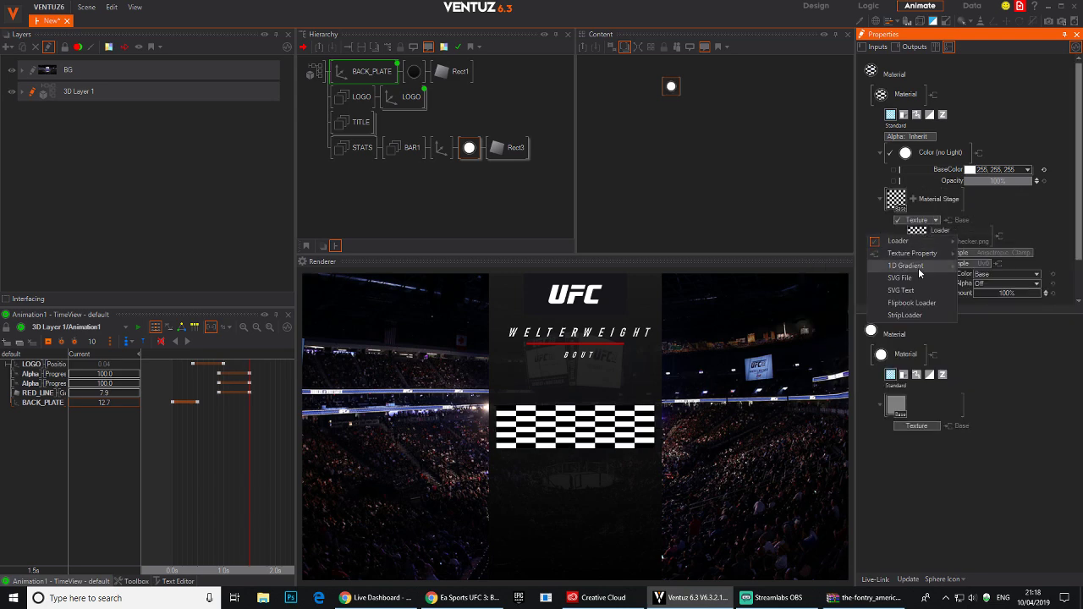
pyautogui.moveTo(931, 253)
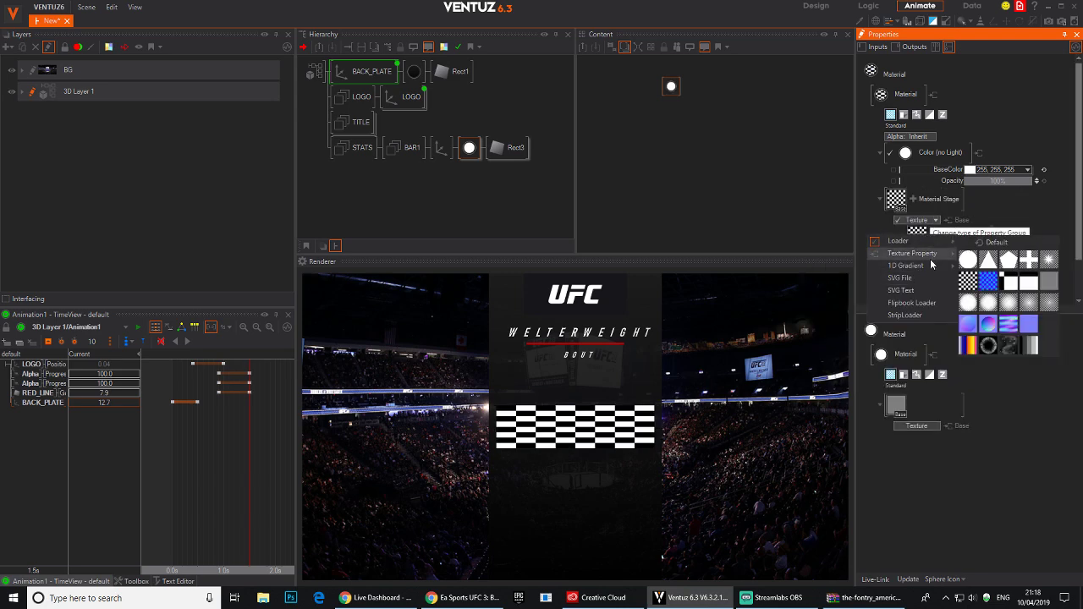
pyautogui.click(973, 268)
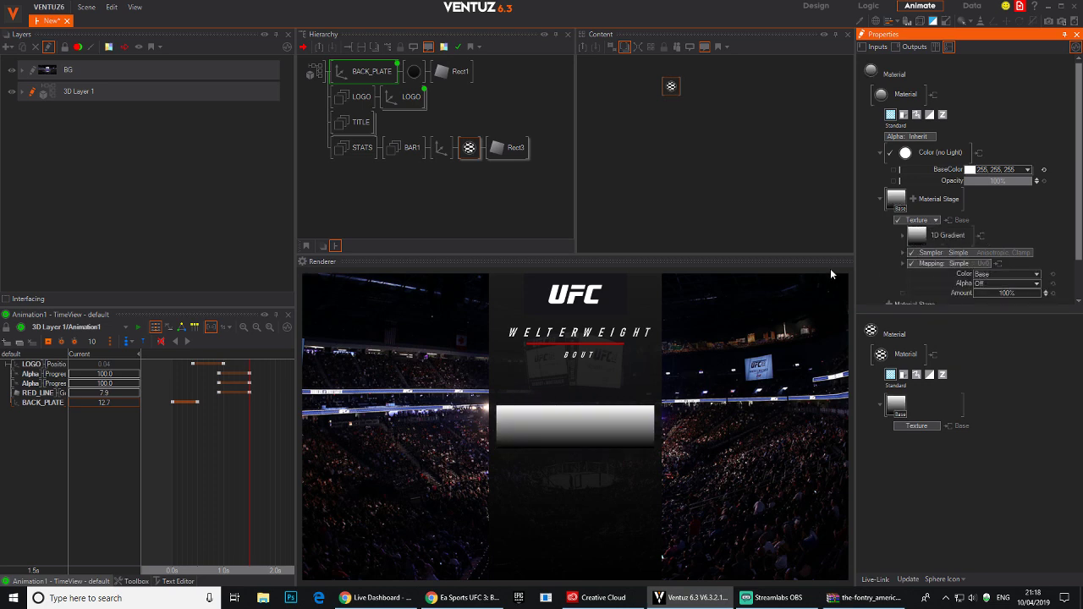
# Recolour the BAR1 gradient, setting the start stop to 63, 63, 63 and the end stop at position 255 to 30, 30, 30.
pyautogui.click(918, 237)
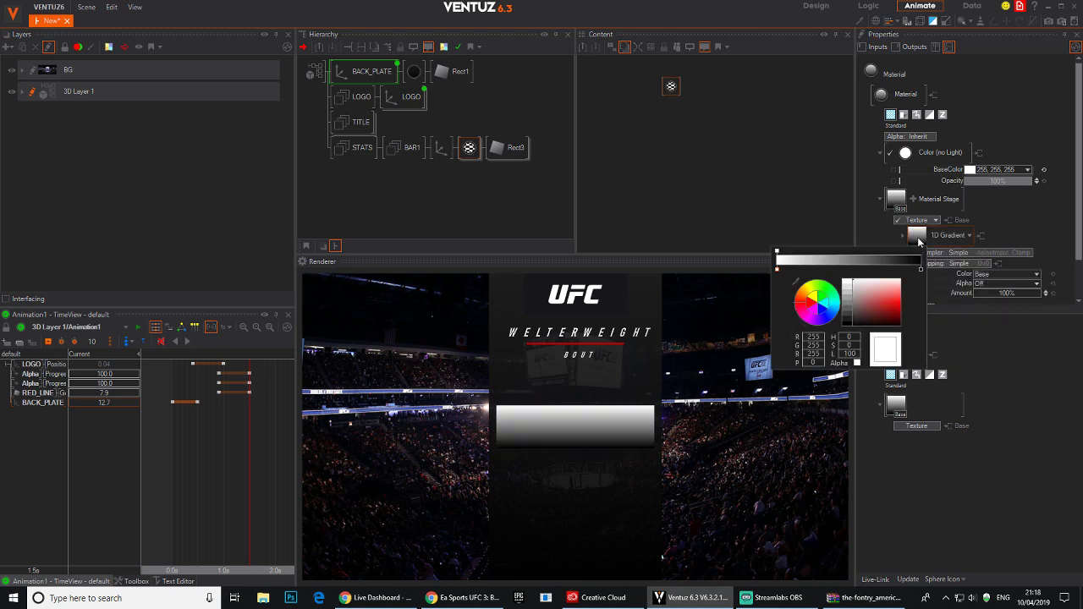
pyautogui.moveTo(922, 270); pyautogui.dragTo(900, 273)
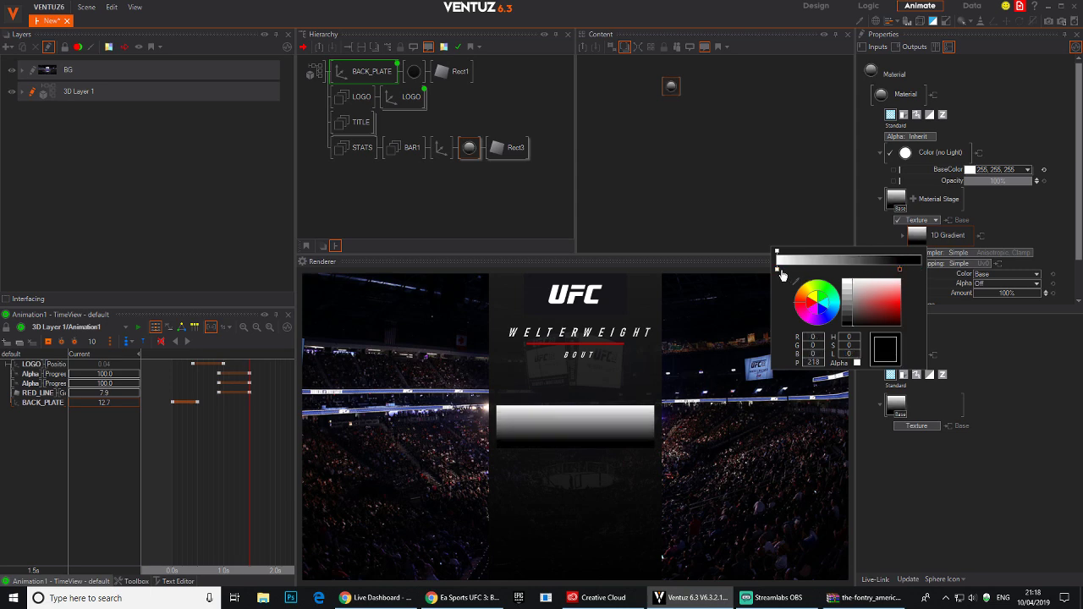
pyautogui.click(776, 270)
pyautogui.moveTo(851, 312); pyautogui.dragTo(846, 314)
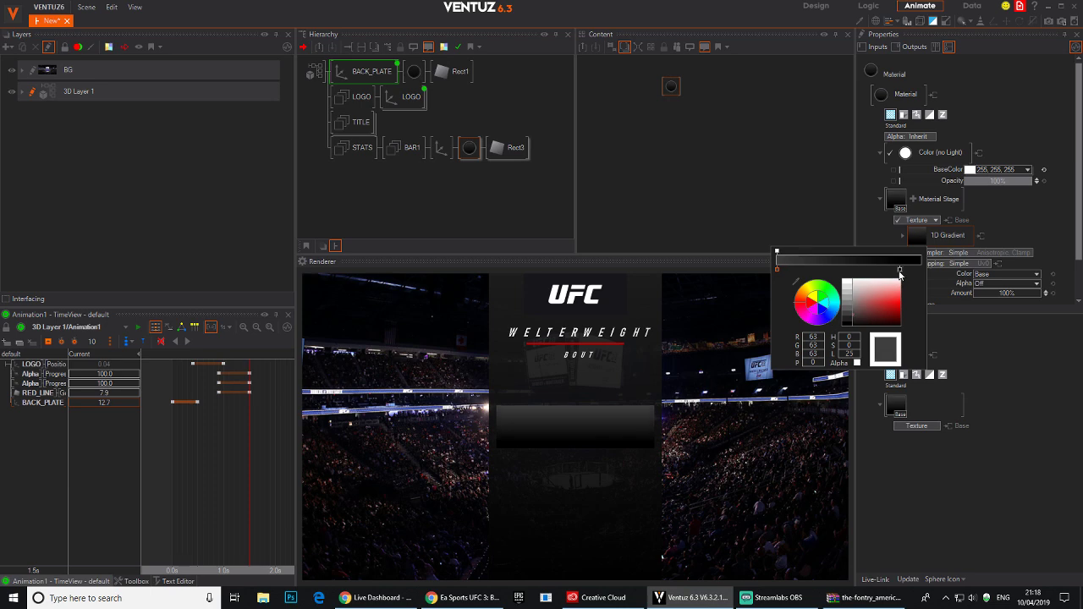
pyautogui.moveTo(899, 273); pyautogui.dragTo(922, 271)
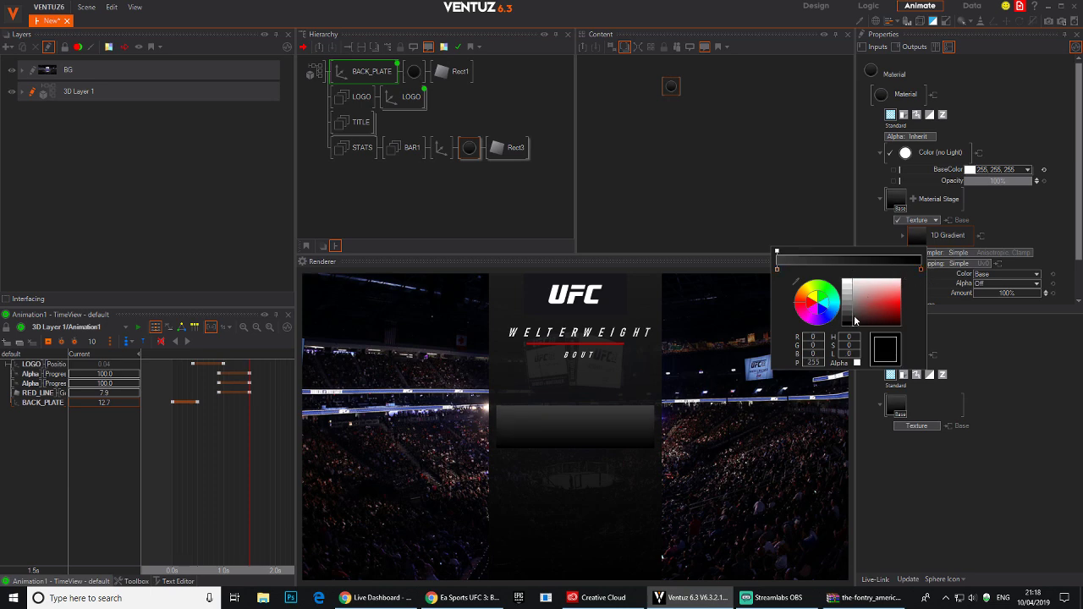
pyautogui.moveTo(855, 320); pyautogui.dragTo(838, 324)
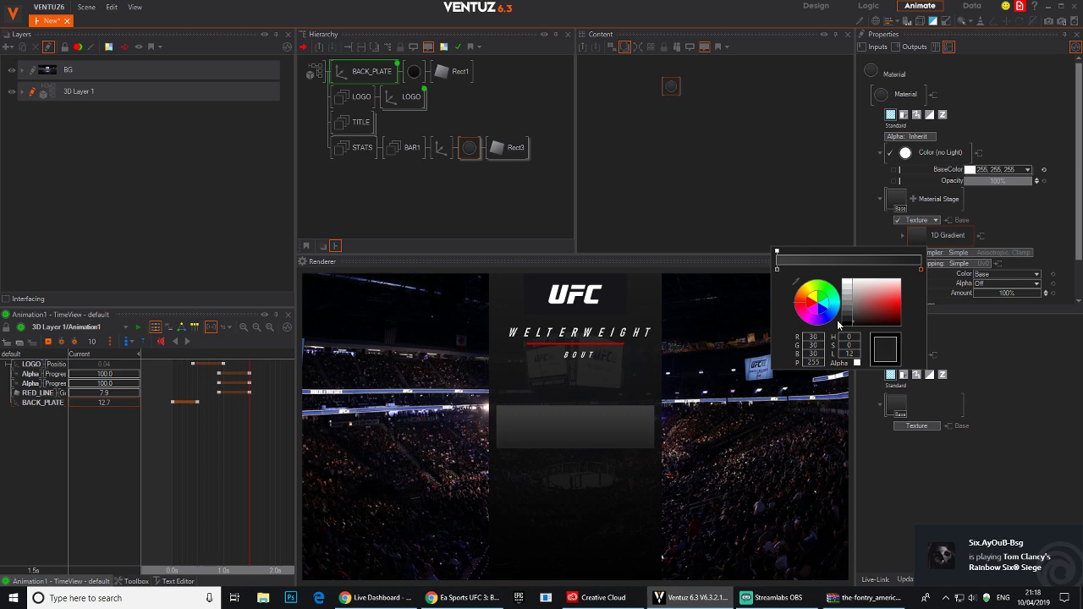
pyautogui.click(1024, 236)
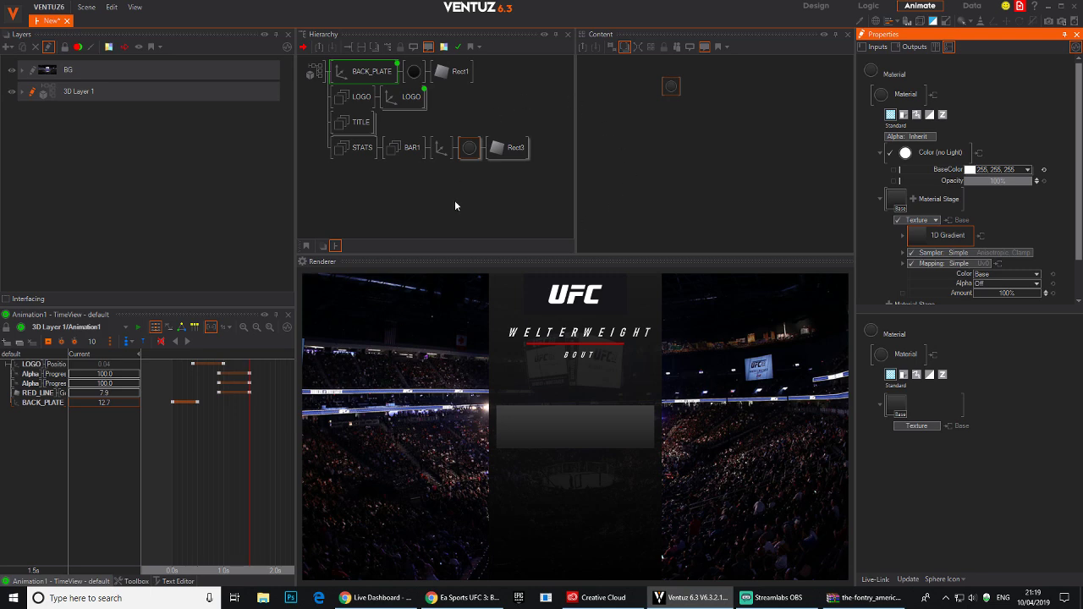
# Raise the grey bar by setting its axis Y position to about 2.62, and rename that axis BAR.
pyautogui.click(441, 148)
pyautogui.moveTo(972, 109); pyautogui.dragTo(1001, 111)
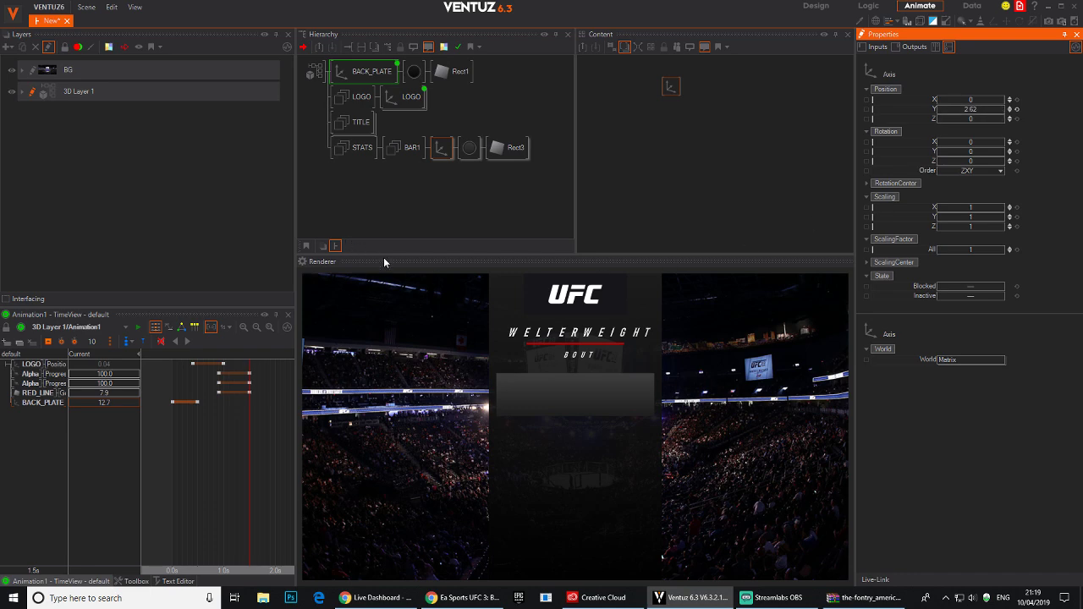
pyautogui.click(428, 162)
pyautogui.click(442, 149)
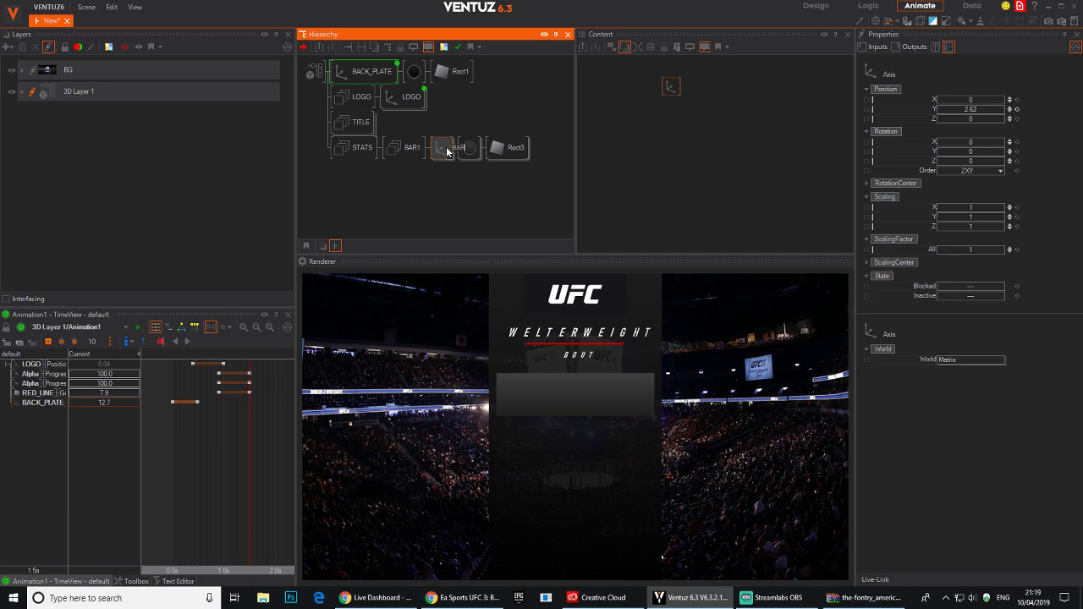
pyautogui.press('Return')
# Add a new Axis beneath BAR in the BAR1 group and attach a Text 2D node to it.
pyautogui.rightClick(460, 180)
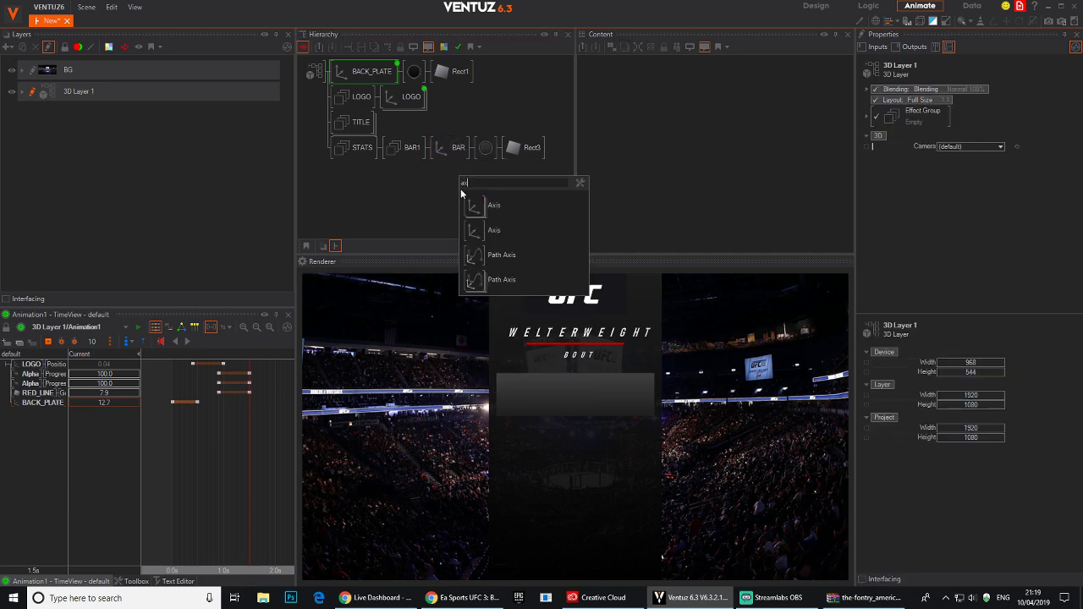
pyautogui.click(487, 203)
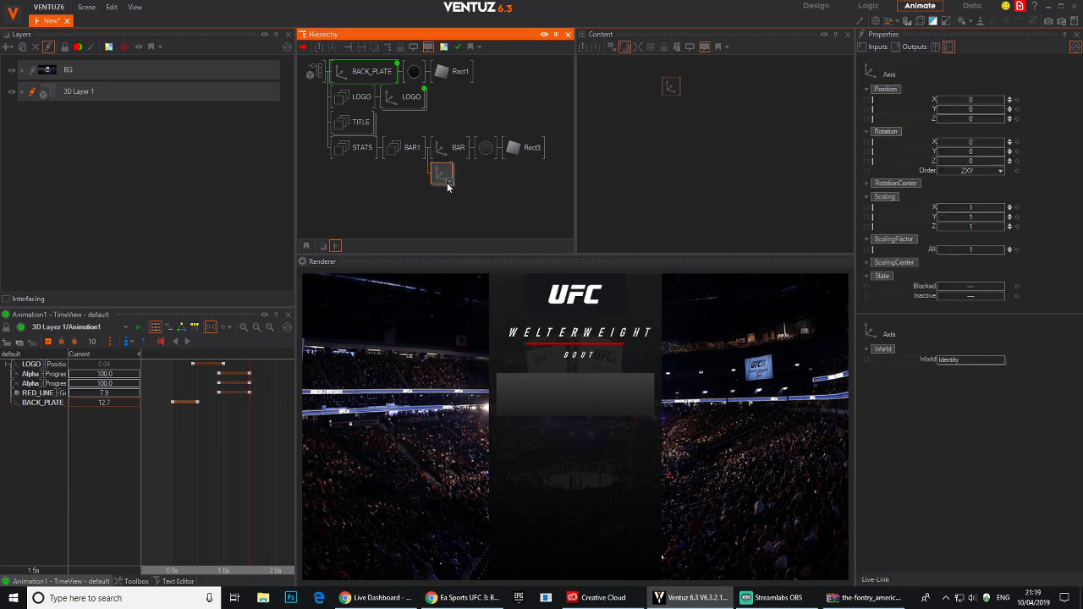
pyautogui.click(449, 183)
pyautogui.write('te')
pyautogui.moveTo(466, 260); pyautogui.dragTo(459, 167)
pyautogui.click(472, 182)
# Insert a white Color Solid material ahead of the new text's axis in the BAR1 group.
pyautogui.doubleClick(470, 200)
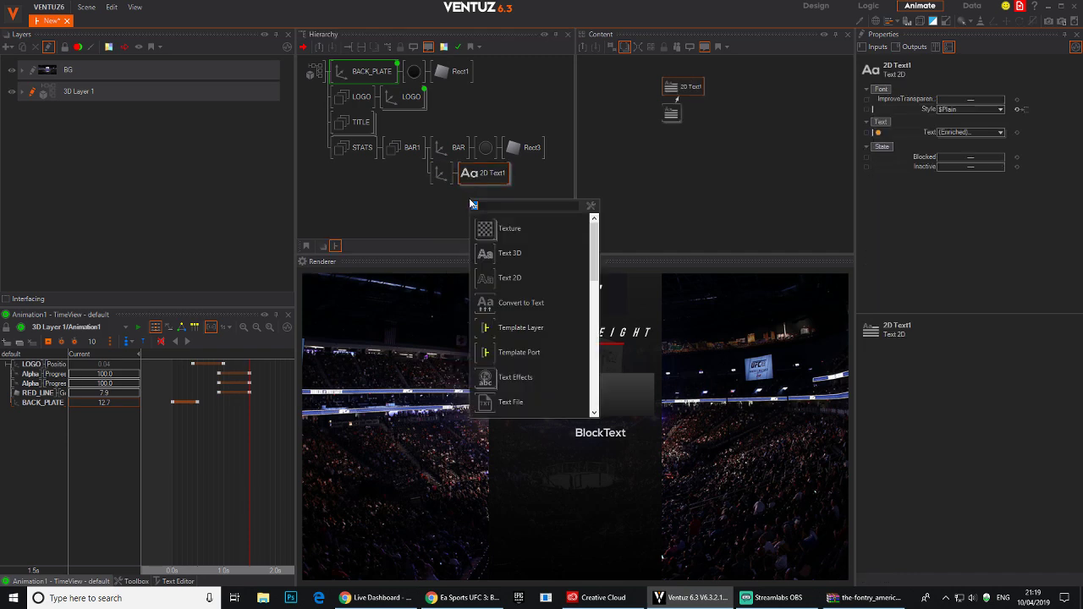
pyautogui.write('col')
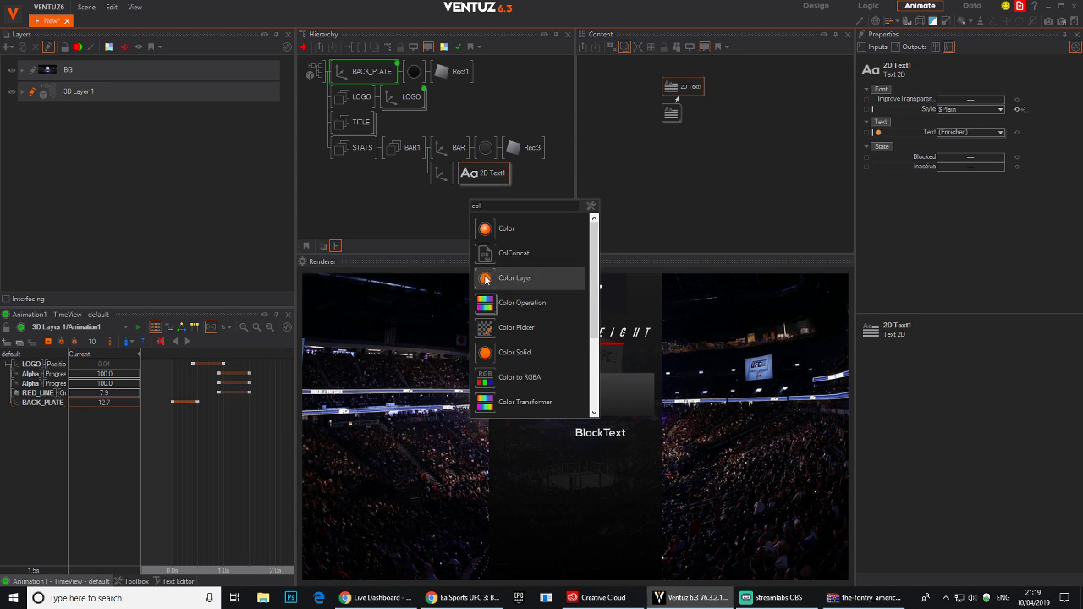
pyautogui.click(487, 354)
pyautogui.click(440, 175)
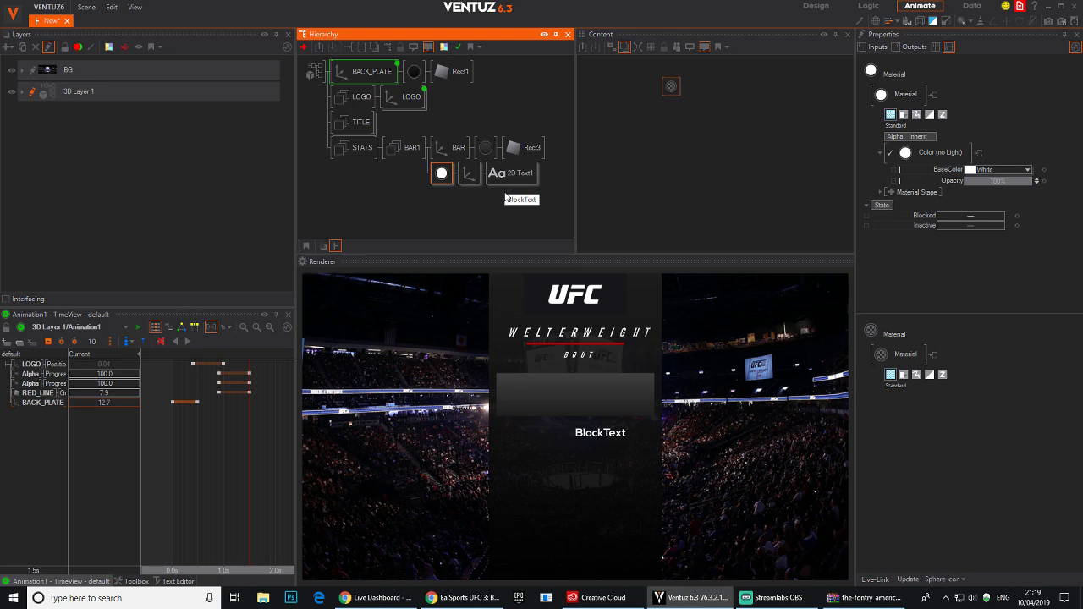
# Set the block text's font to the Pill Gothic 600mg Light typeface.
pyautogui.click(511, 174)
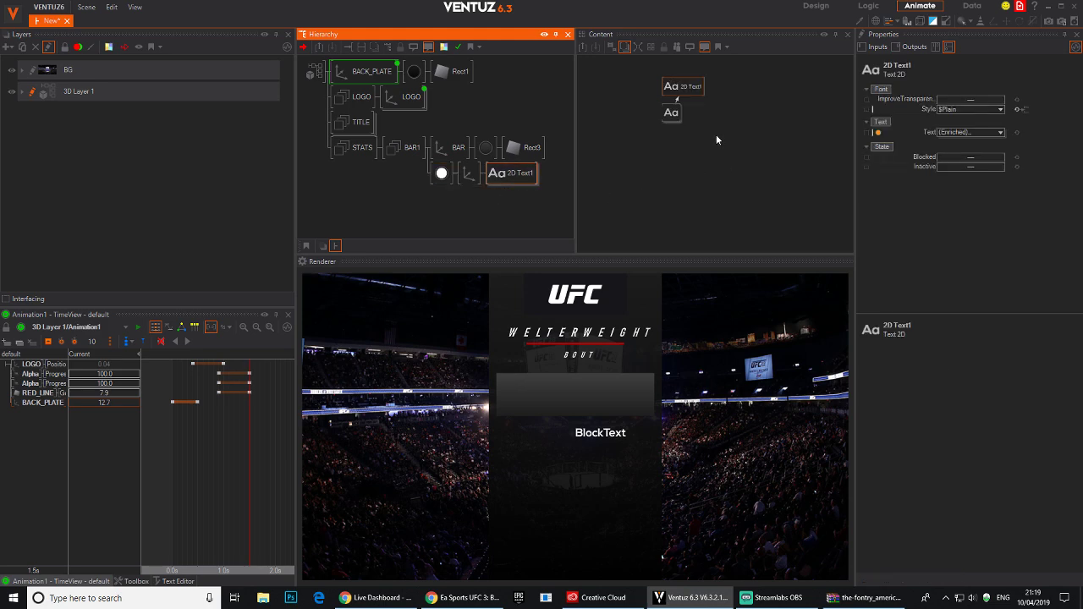
pyautogui.click(677, 117)
pyautogui.click(997, 100)
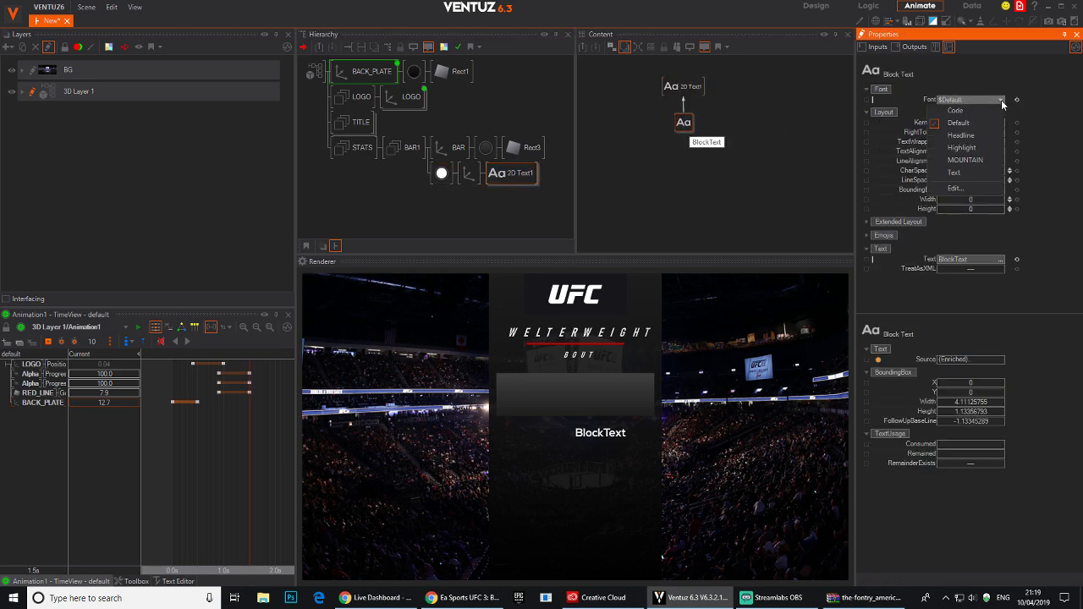
pyautogui.click(965, 192)
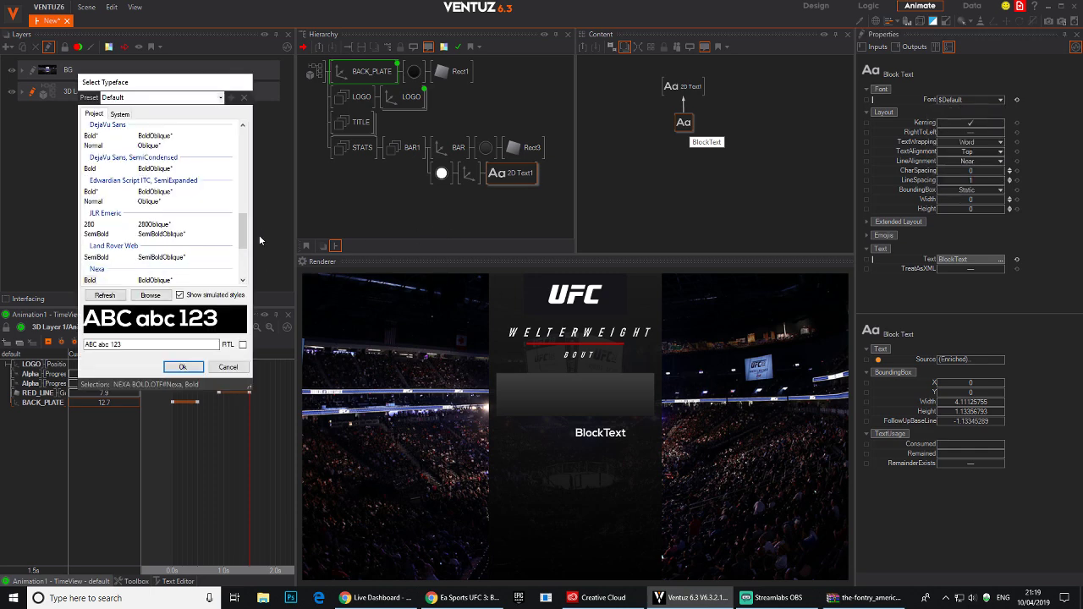
pyautogui.moveTo(246, 234); pyautogui.dragTo(246, 259)
pyautogui.click(92, 223)
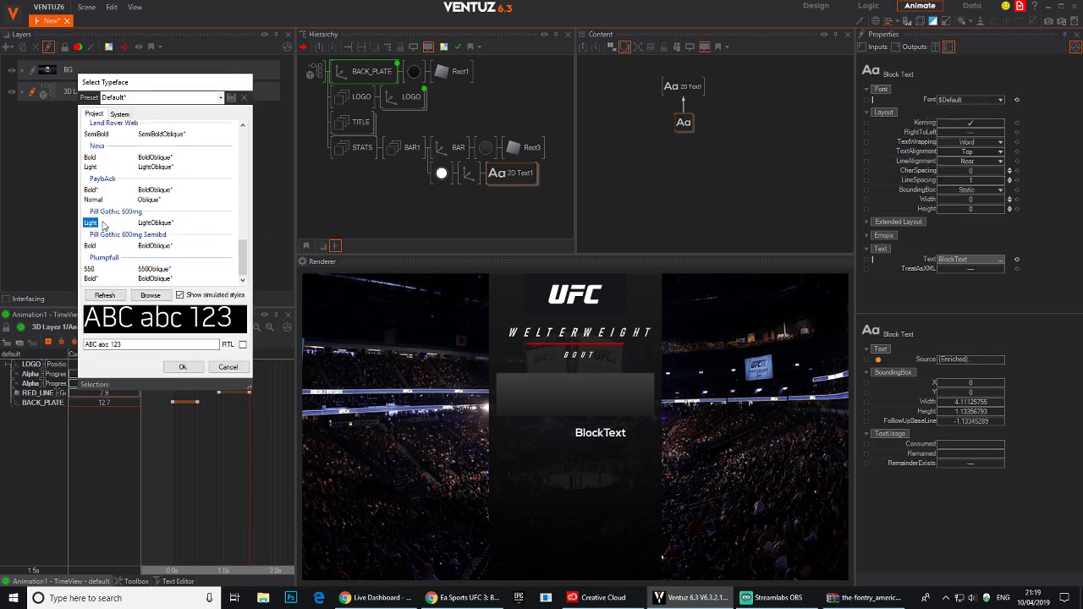
pyautogui.click(157, 222)
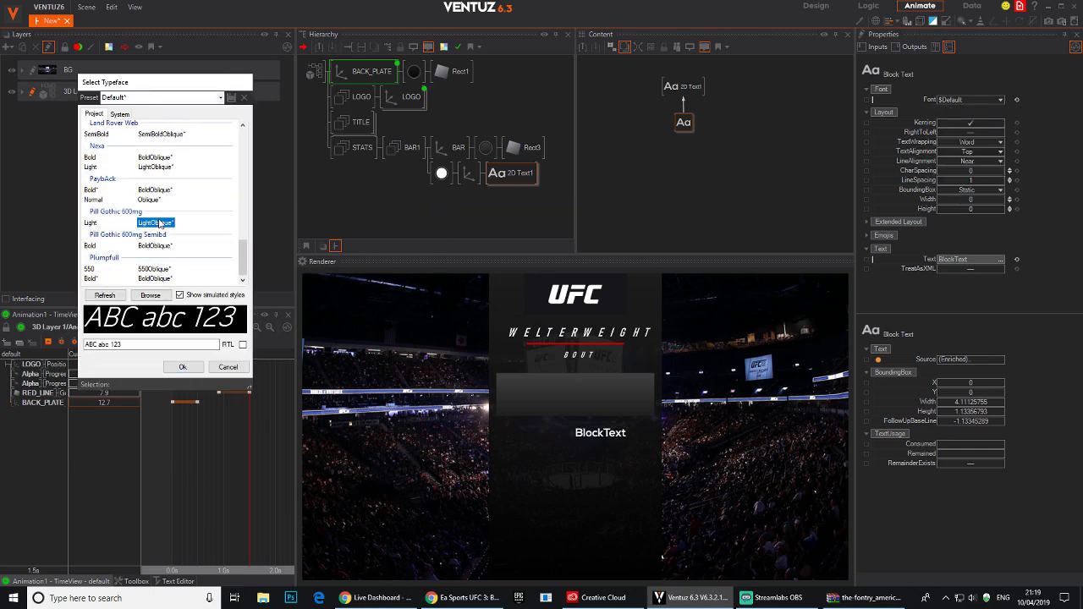
pyautogui.click(182, 367)
pyautogui.click(584, 337)
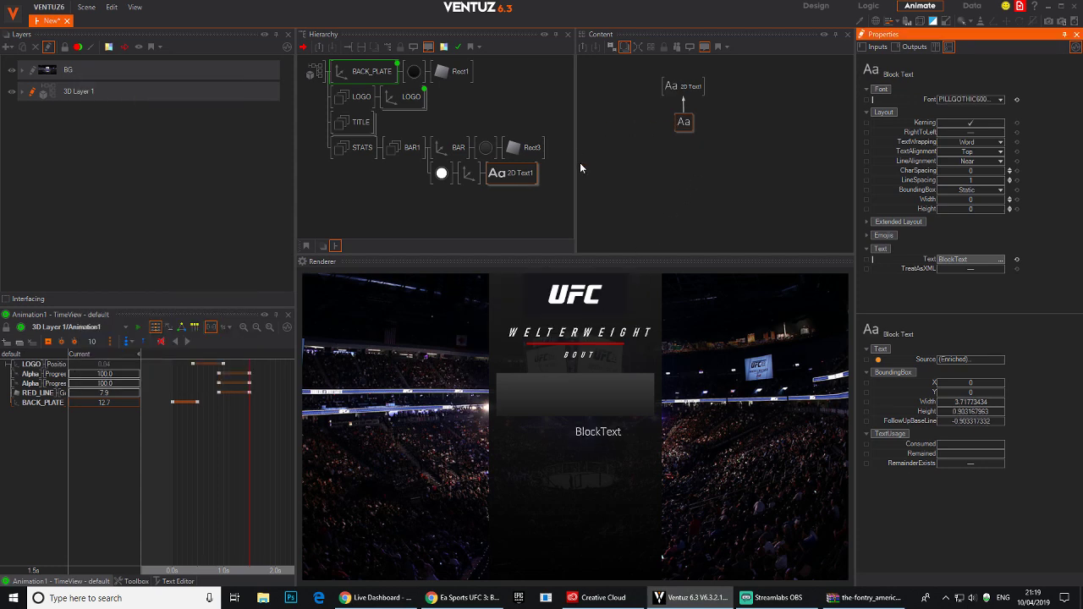
# Change the block text's wording to AGE.
pyautogui.click(516, 173)
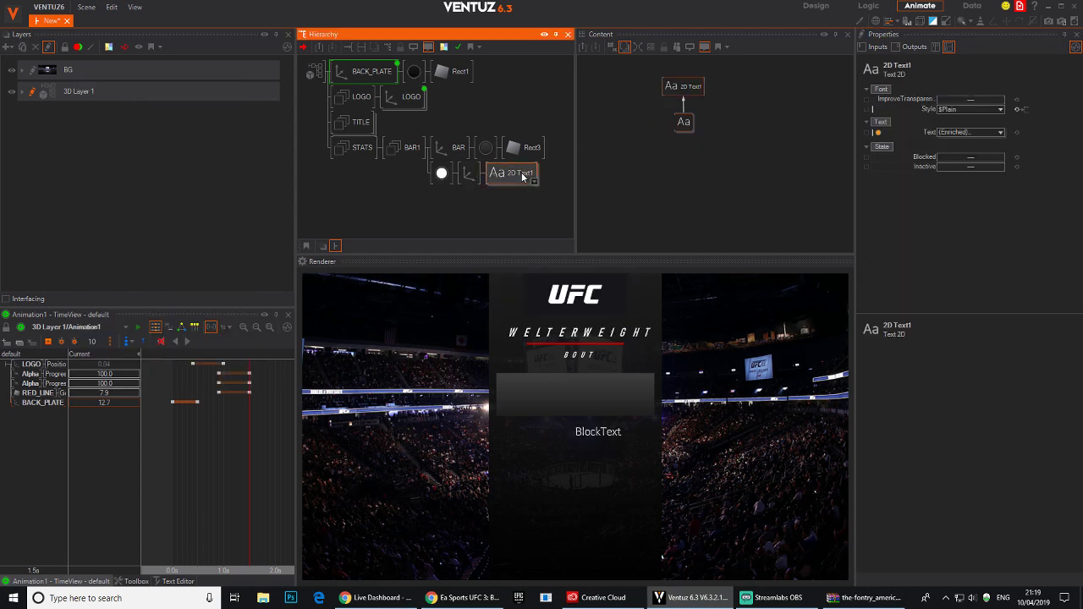
pyautogui.click(685, 121)
pyautogui.click(971, 260)
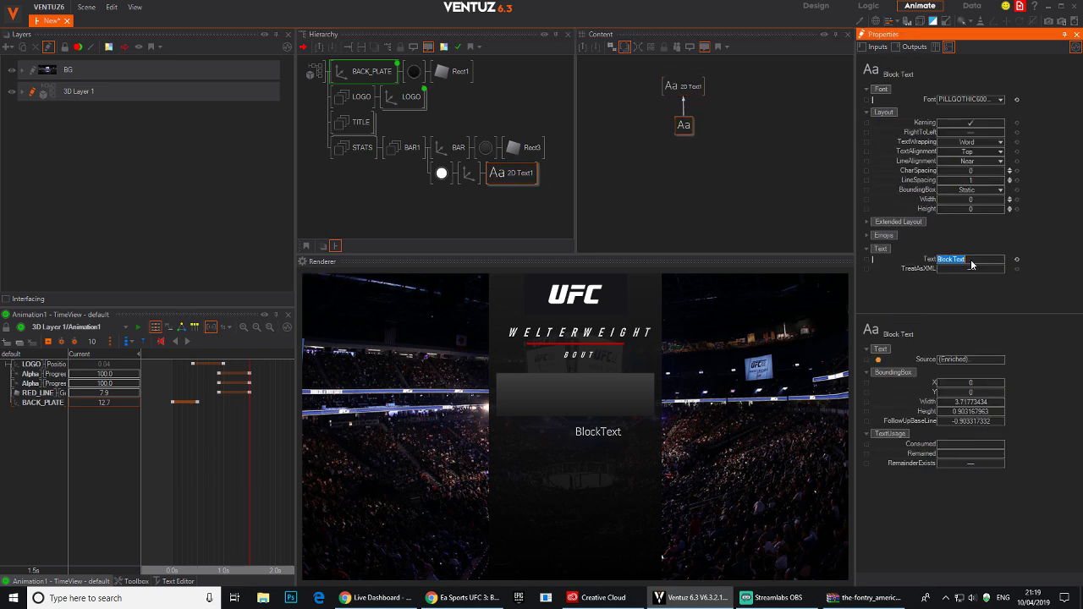
pyautogui.write('AGE')
pyautogui.press('Return')
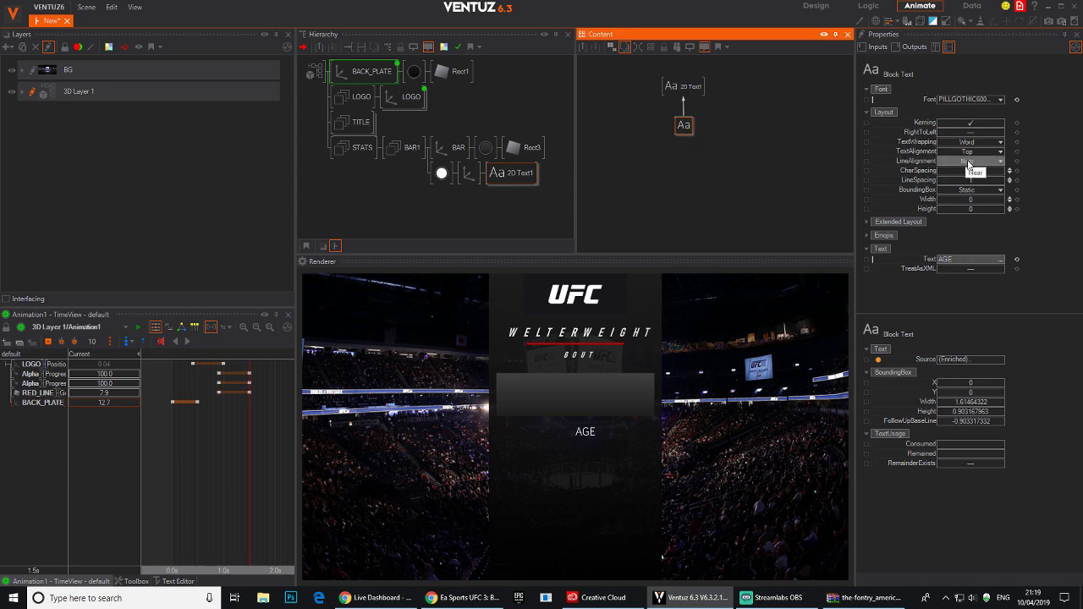
# Set both the line alignment and the text alignment of the AGE text to Center.
pyautogui.click(1002, 161)
pyautogui.click(982, 180)
pyautogui.click(1002, 152)
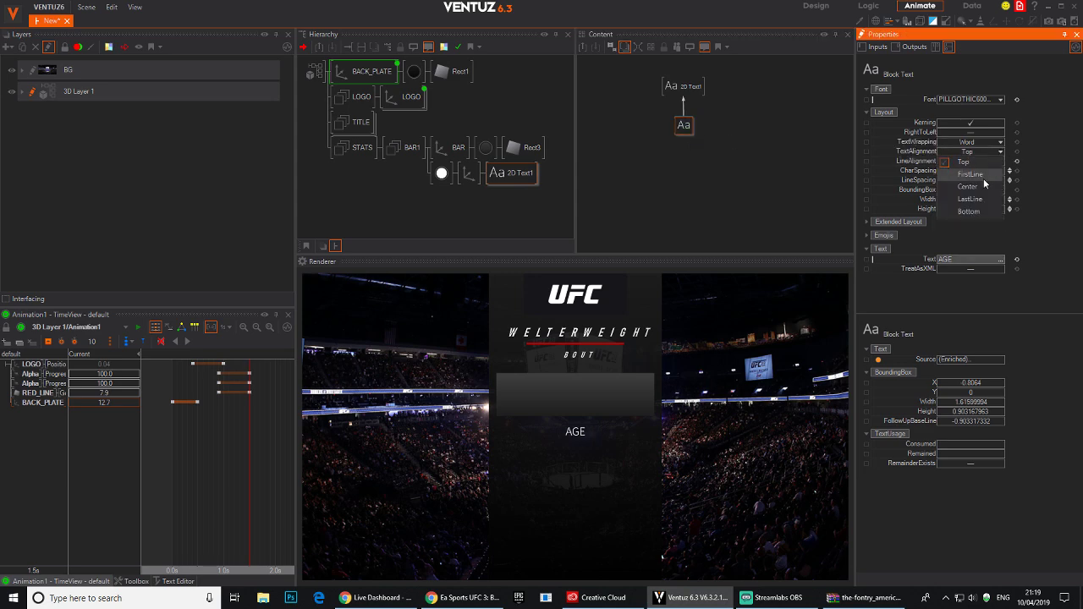
pyautogui.click(973, 171)
# Move the AGE text's axis to about Y 2.56 on the bar and set its overall scaling factor to about 1.46.
pyautogui.click(470, 173)
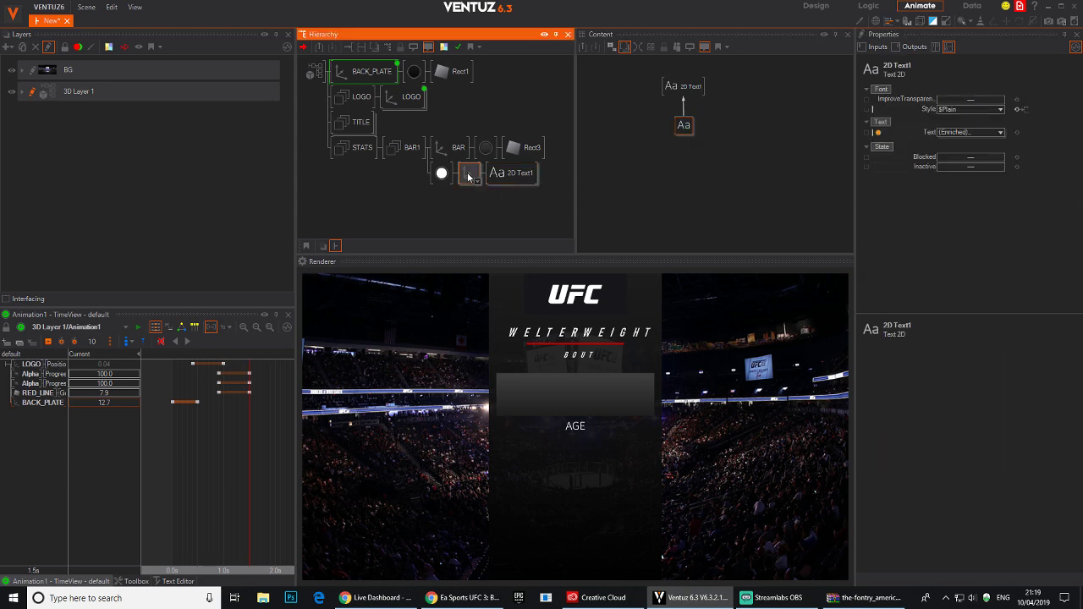
pyautogui.moveTo(982, 110); pyautogui.dragTo(996, 116)
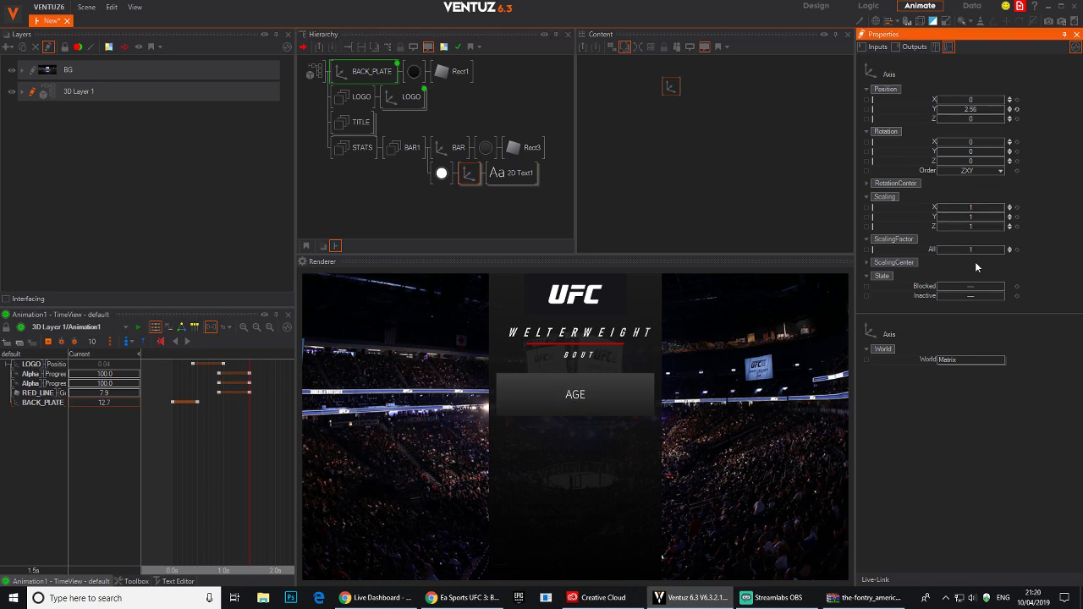
pyautogui.moveTo(982, 250); pyautogui.dragTo(987, 250)
# Rename the AGE text node STAT1.
pyautogui.doubleClick(502, 173)
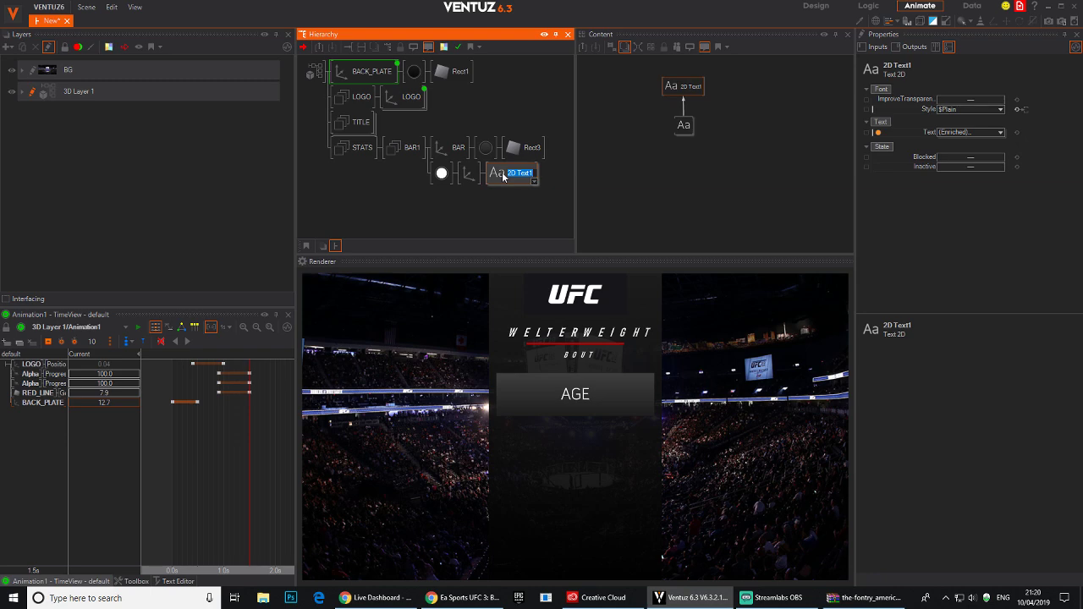
pyautogui.write('STAT1')
pyautogui.press('Return')
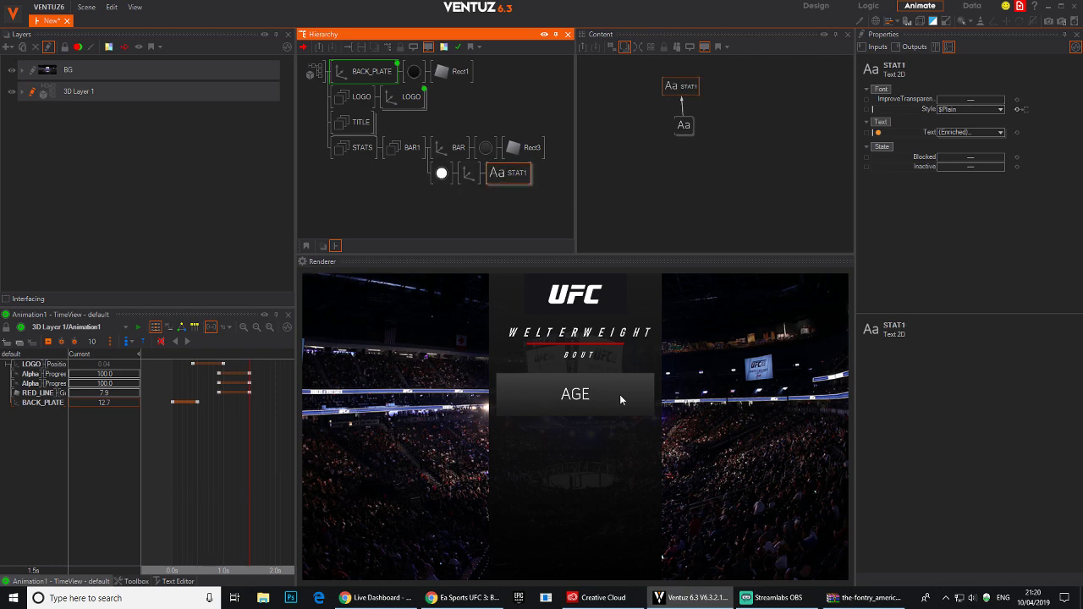
# Duplicate the STAT1 axis with its text under the white material and rename the copied text VALUE1.
pyautogui.click(469, 180)
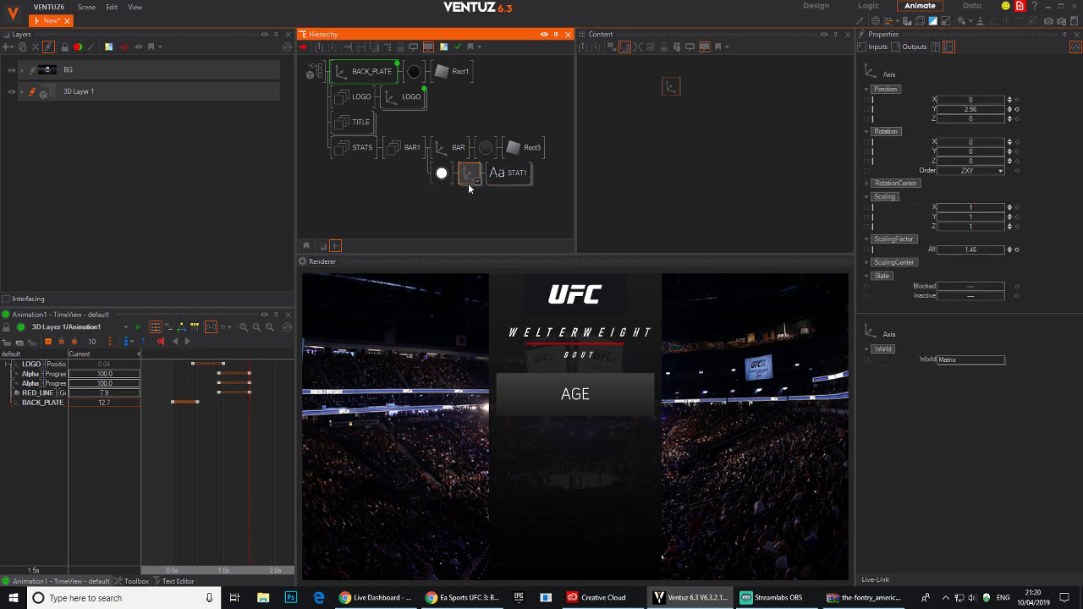
pyautogui.keyDown('ctrl'); pyautogui.moveTo(469, 180); pyautogui.dragTo(470, 183); pyautogui.keyUp('ctrl')
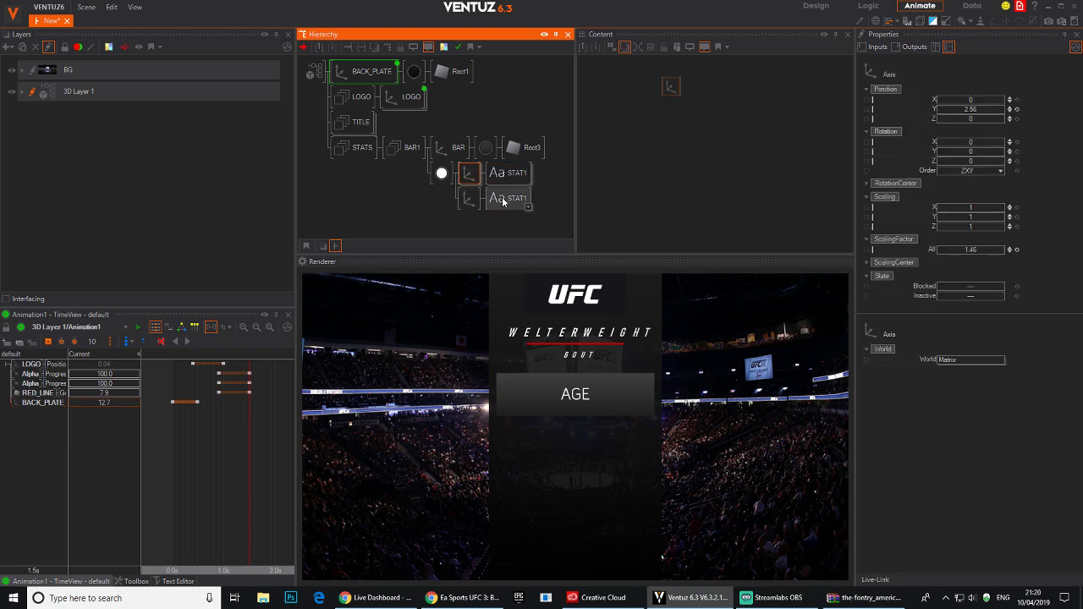
pyautogui.doubleClick(503, 201)
pyautogui.write('VA')
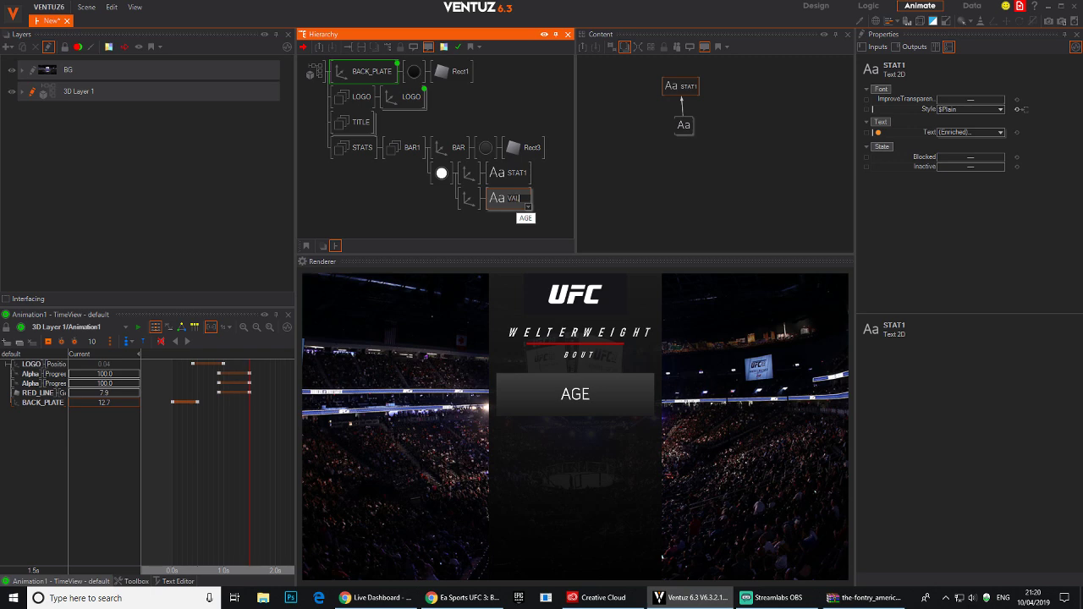
pyautogui.write('LUE1')
pyautogui.press('Return')
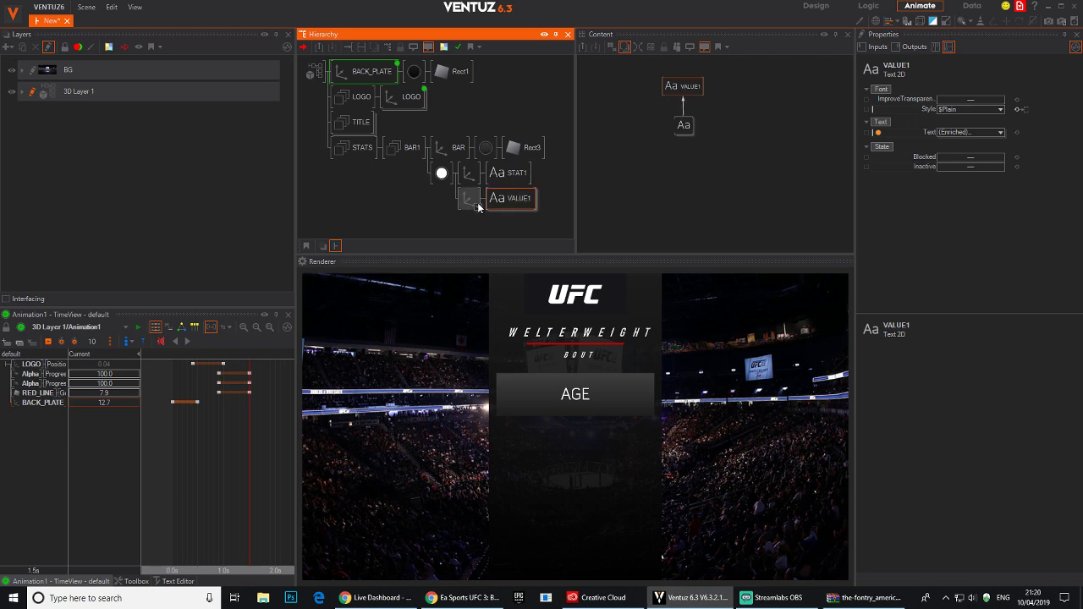
# Reorder the VALUE1 axis above STAT1 and set its X position to about -4.12.
pyautogui.click(471, 200)
pyautogui.moveTo(477, 206); pyautogui.dragTo(473, 179)
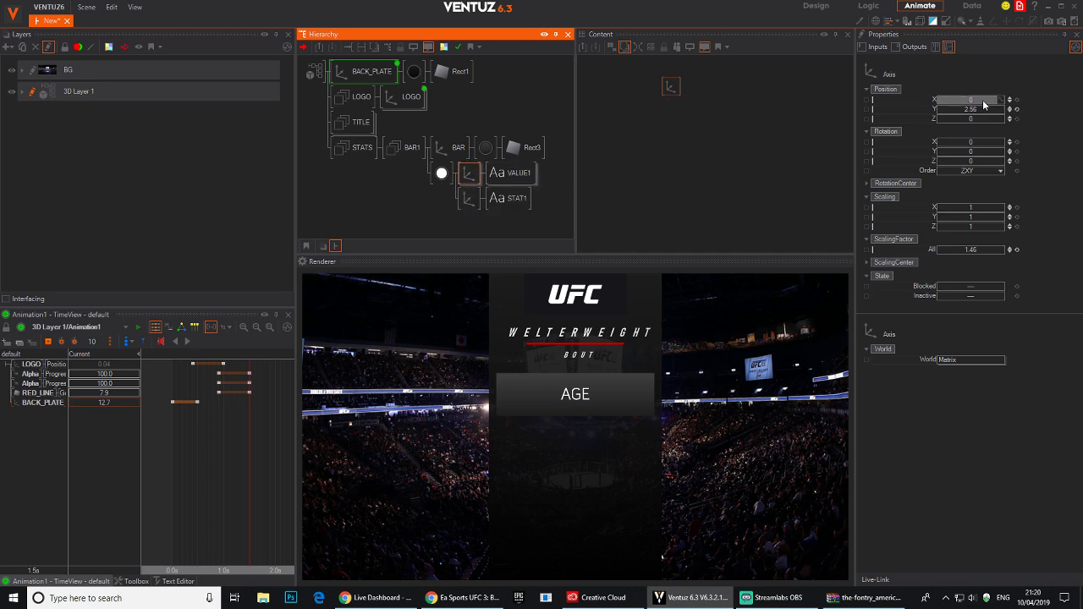
pyautogui.moveTo(973, 99); pyautogui.dragTo(974, 101)
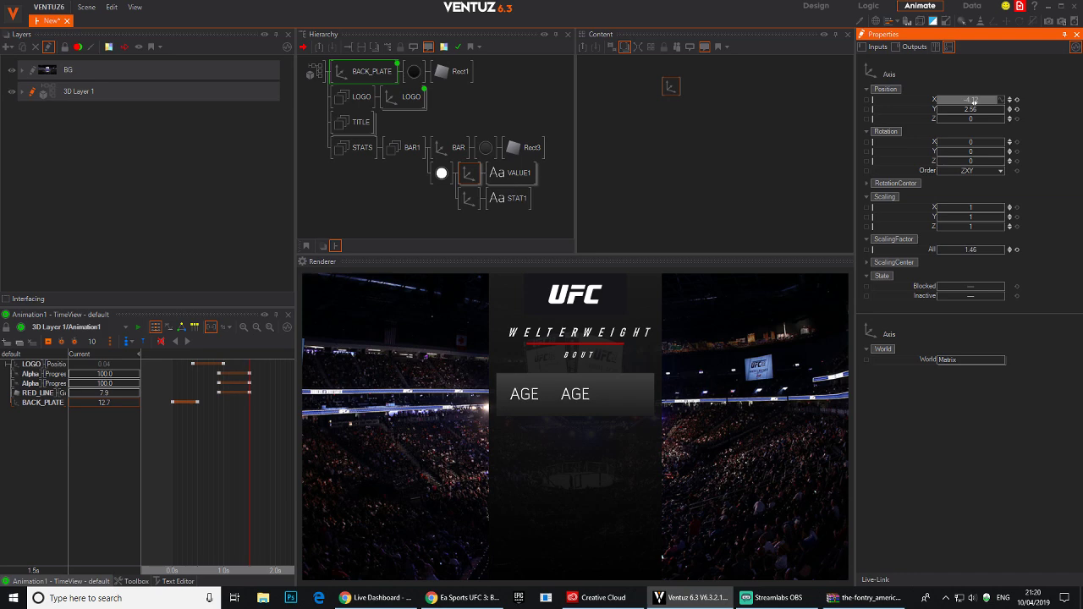
# Duplicate the VALUE1 axis with its text below STAT1 and rename the copied text VALUE2.
pyautogui.moveTo(473, 171)
pyautogui.mouseDown()
pyautogui.moveTo(472, 220)
pyautogui.moveTo(541, 225)
pyautogui.mouseUp()
pyautogui.write('2')
pyautogui.press('Return')
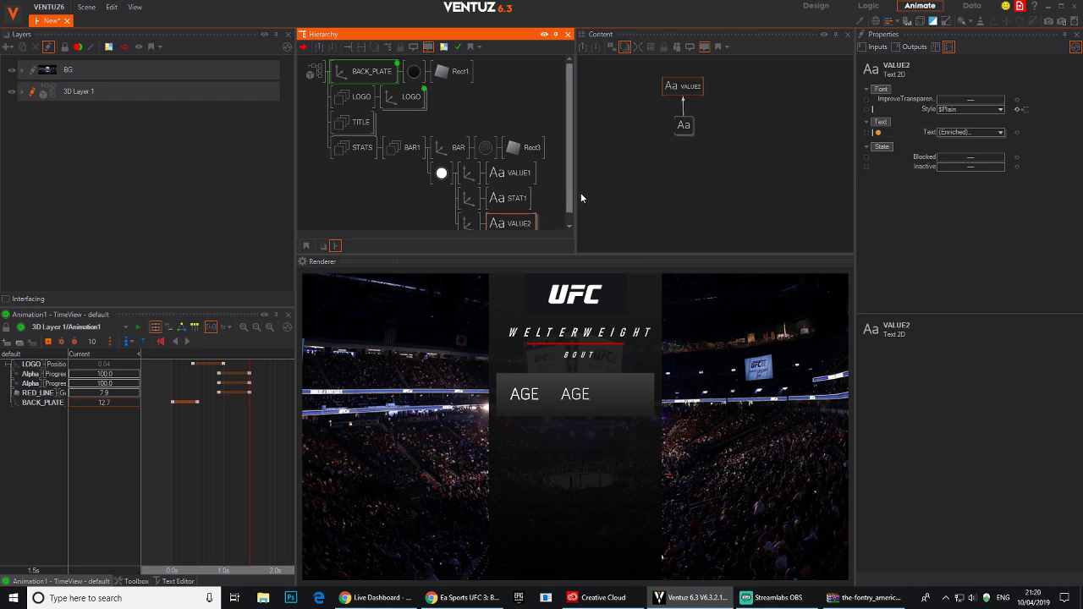
# Set the VALUE2 axis X position to 4.12.
pyautogui.scroll(-1, 572, 199)
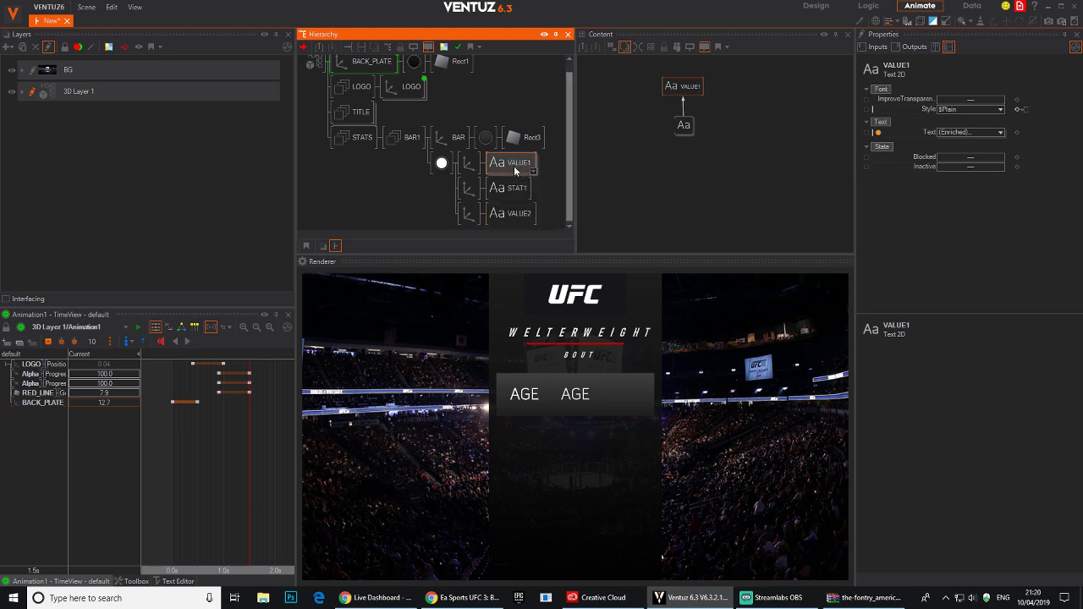
pyautogui.click(468, 215)
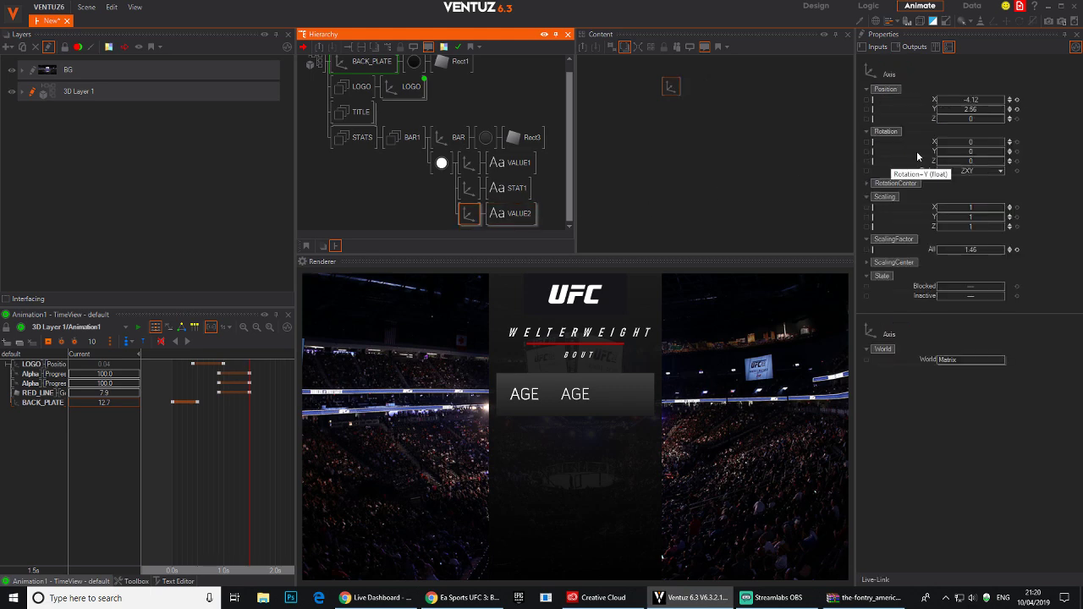
pyautogui.write('4.12')
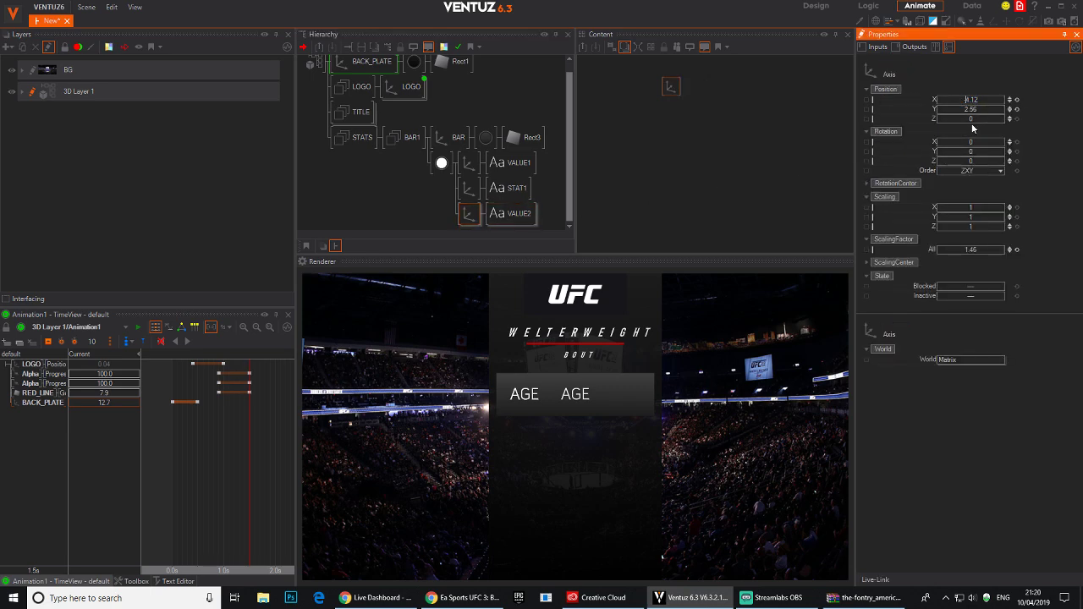
pyautogui.press('Return')
# Change the VALUE1 block text to 39.
pyautogui.click(512, 162)
pyautogui.click(683, 125)
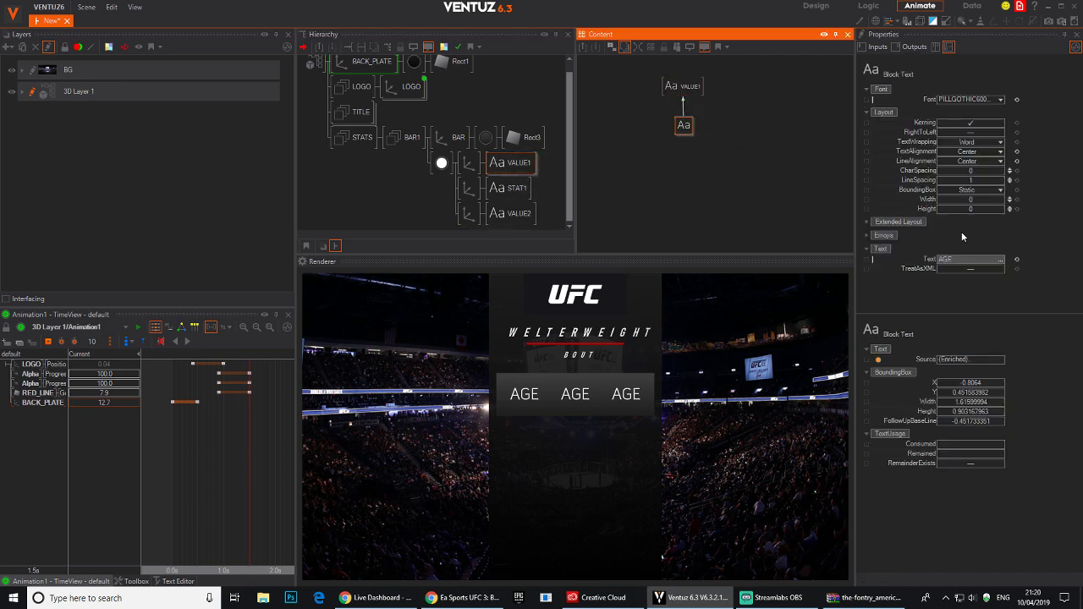
pyautogui.click(973, 259)
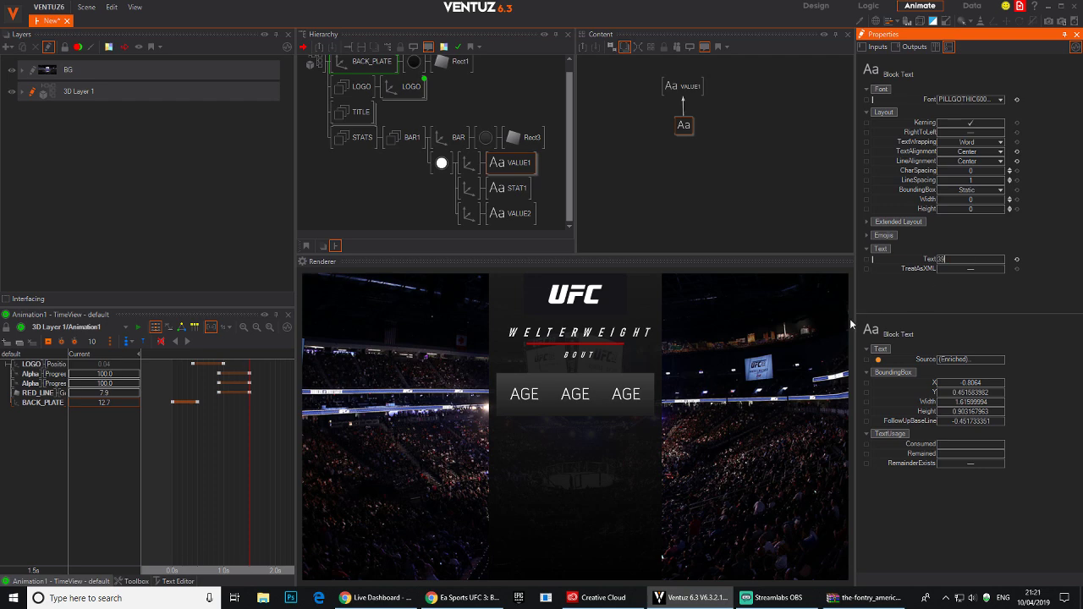
pyautogui.click(513, 163)
# Change the VALUE2 block text to 25.
pyautogui.click(512, 213)
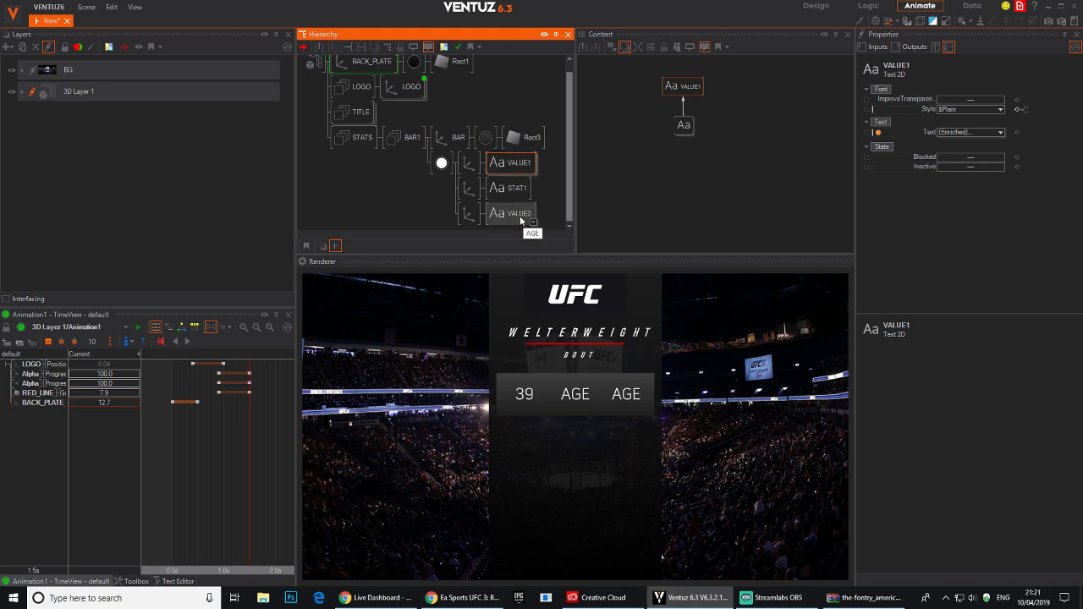
pyautogui.click(684, 125)
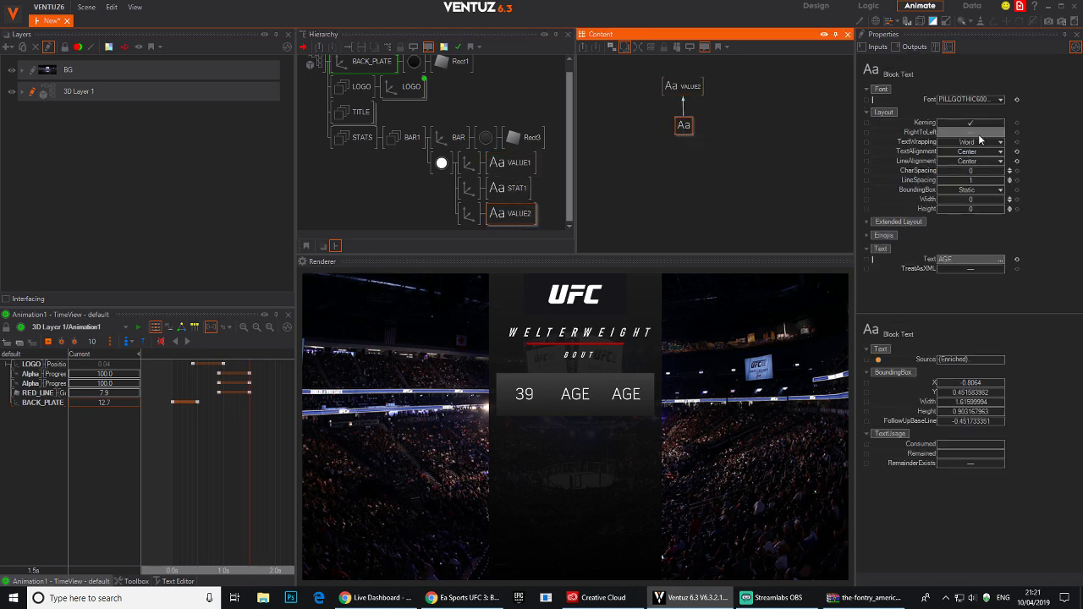
pyautogui.click(960, 263)
pyautogui.click(960, 261)
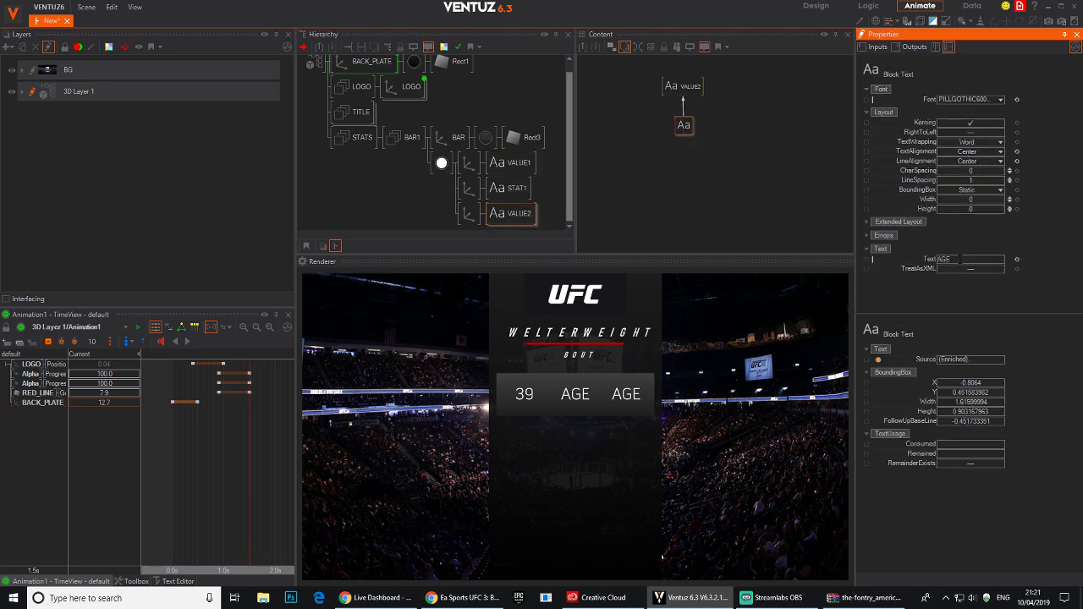
pyautogui.write('25')
pyautogui.press('Return')
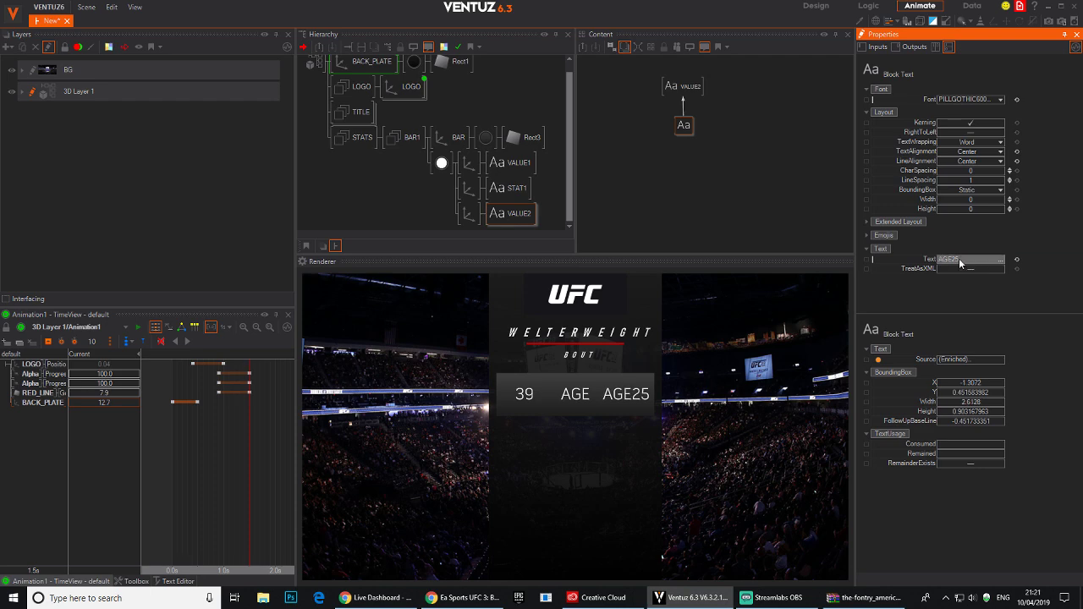
pyautogui.write('25')
pyautogui.press('Return')
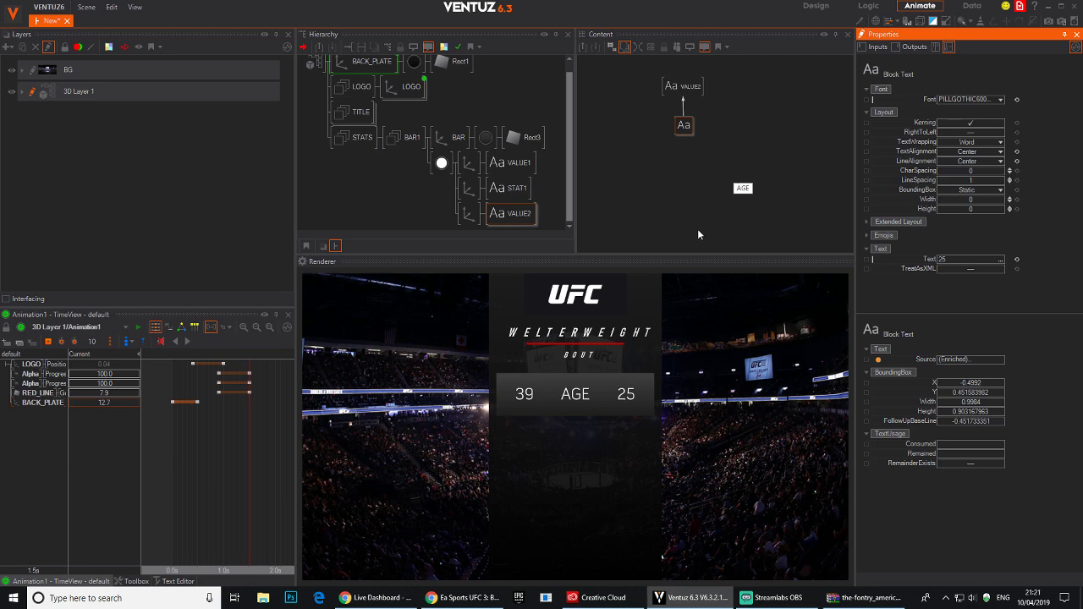
# Set the overall scaling factor of the VALUE1 and VALUE2 axes together to about 1.72.
pyautogui.click(473, 172)
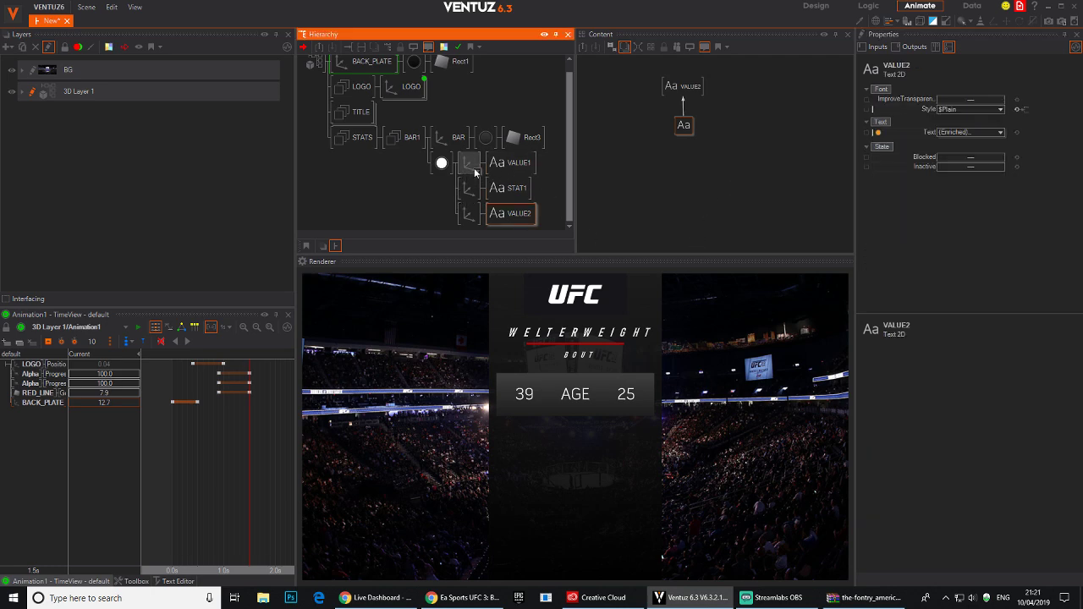
pyautogui.click(474, 169)
pyautogui.keyDown('ctrl'); pyautogui.click(469, 215); pyautogui.keyUp('ctrl')
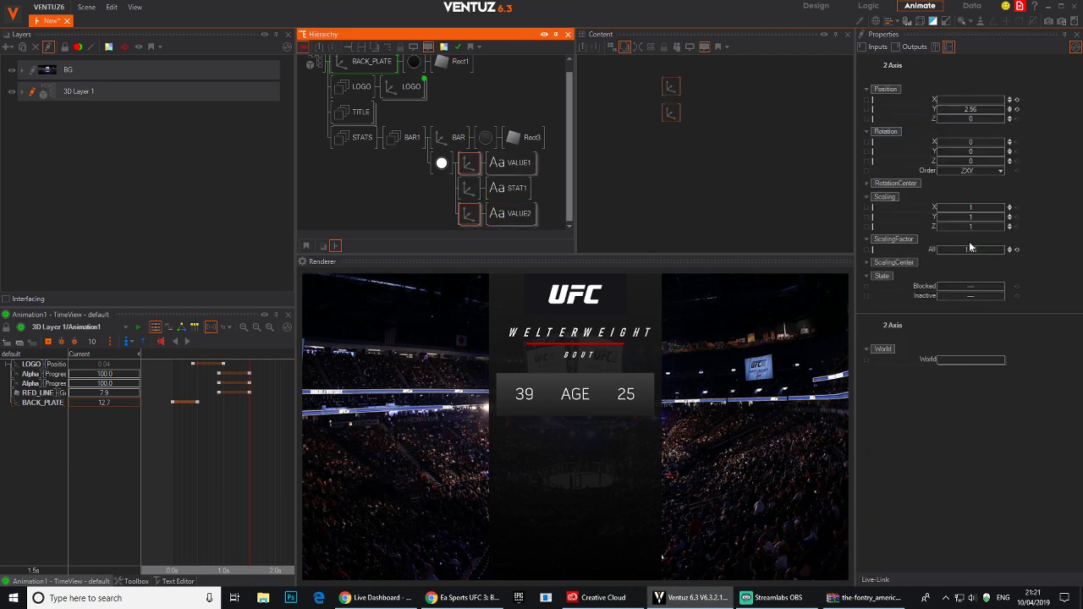
pyautogui.moveTo(974, 250)
pyautogui.mouseDown()
pyautogui.moveTo(951, 247)
pyautogui.moveTo(963, 247)
pyautogui.mouseUp()
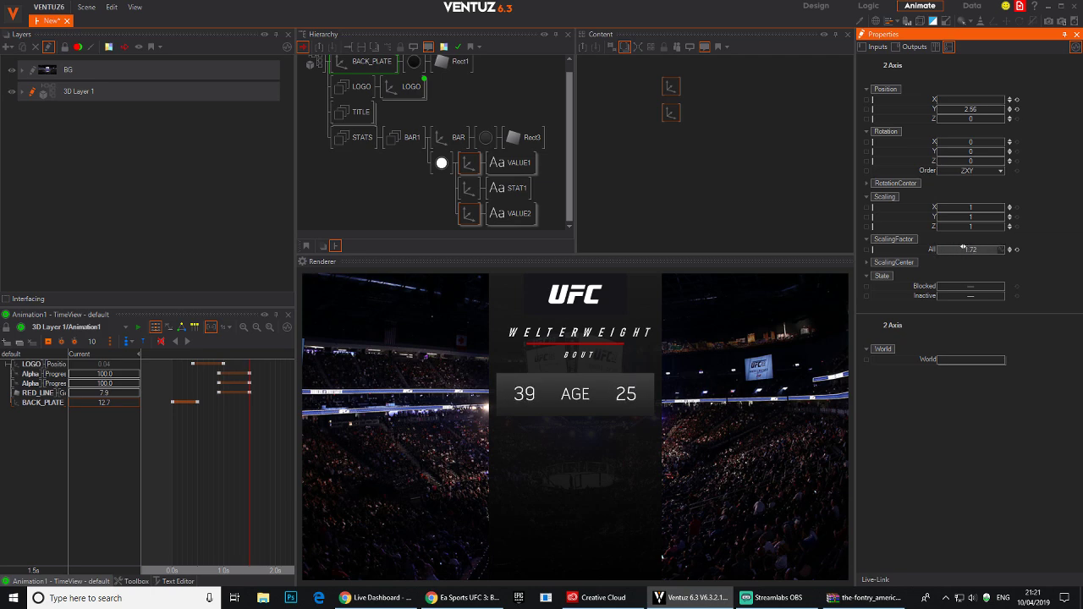
pyautogui.click(412, 180)
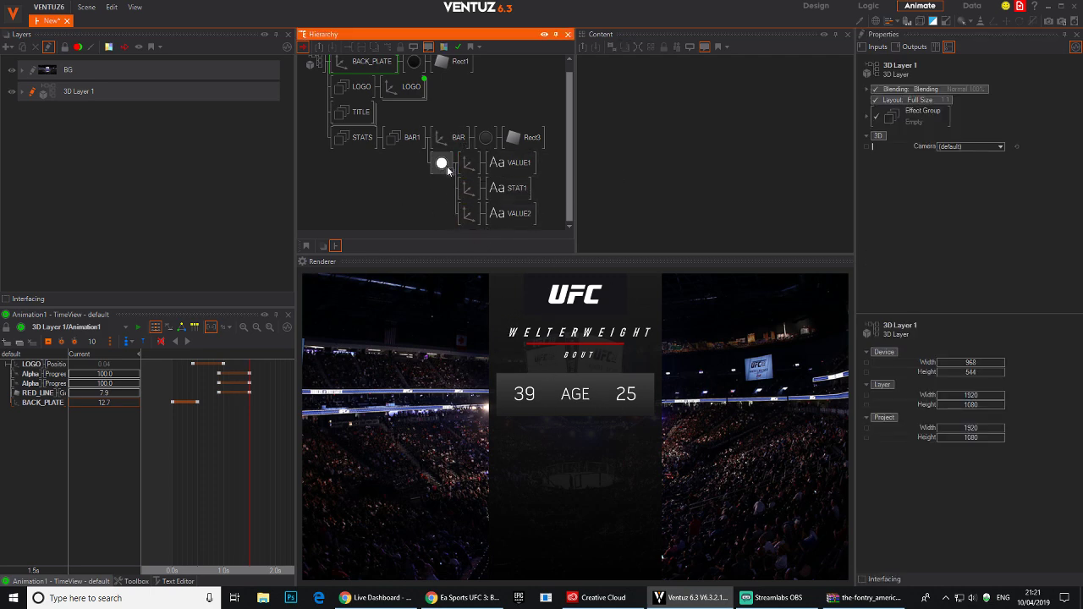
# Arrange the VALUE1, STAT1 and VALUE2 content nodes side by side, with each block text directly beneath its own text node.
pyautogui.click(505, 165)
pyautogui.keyDown('shift'); pyautogui.click(512, 213); pyautogui.keyUp('shift')
pyautogui.click(733, 92)
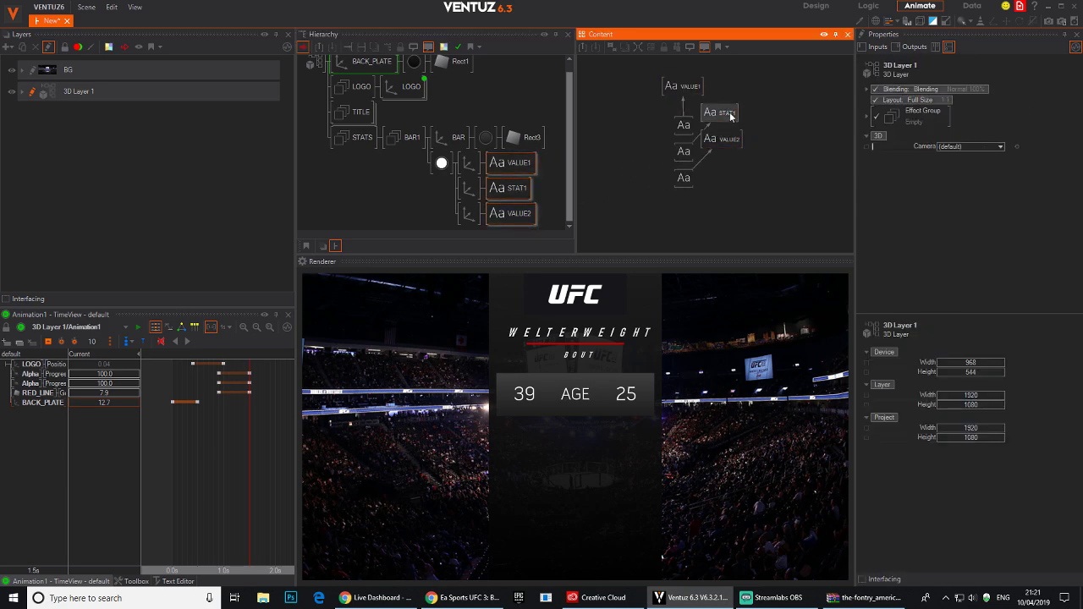
pyautogui.moveTo(740, 92); pyautogui.dragTo(735, 91)
pyautogui.moveTo(717, 138); pyautogui.dragTo(771, 91)
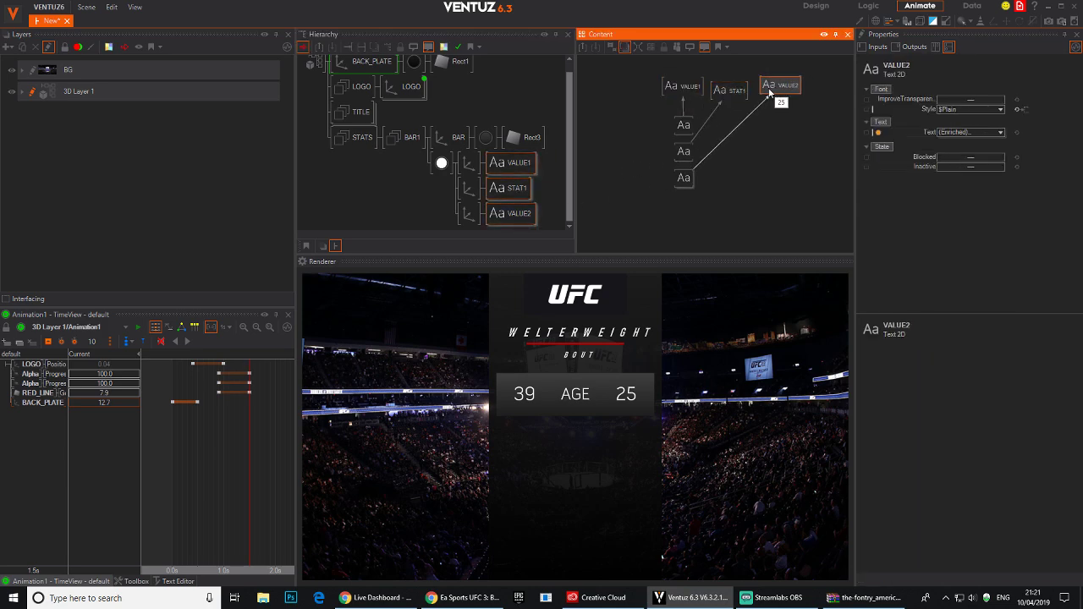
pyautogui.click(730, 90)
pyautogui.moveTo(683, 177); pyautogui.dragTo(786, 134)
pyautogui.moveTo(678, 159); pyautogui.dragTo(771, 132)
pyautogui.click(732, 129)
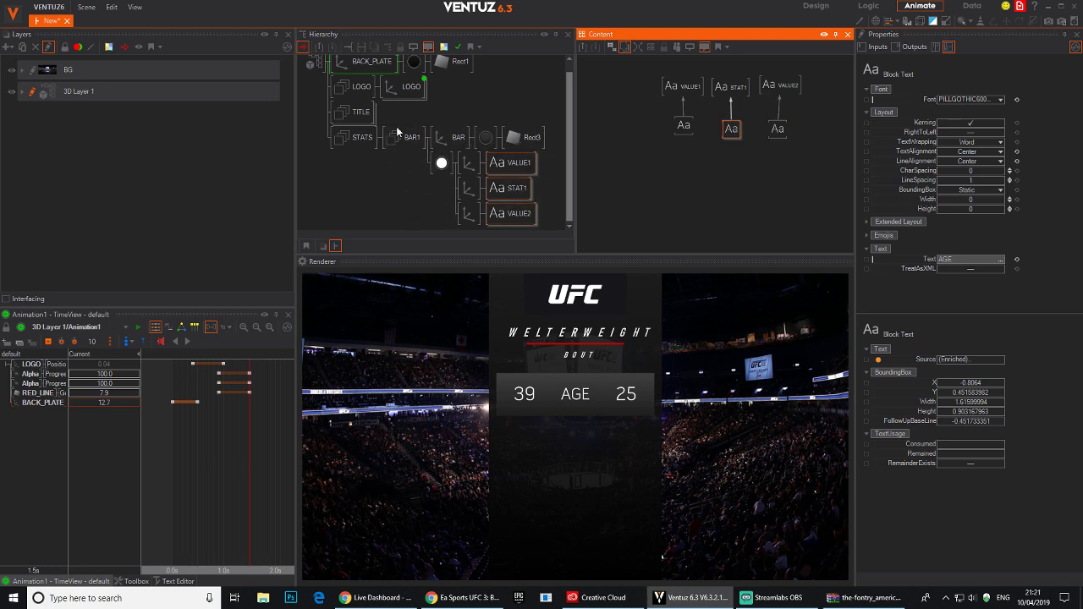
pyautogui.click(682, 175)
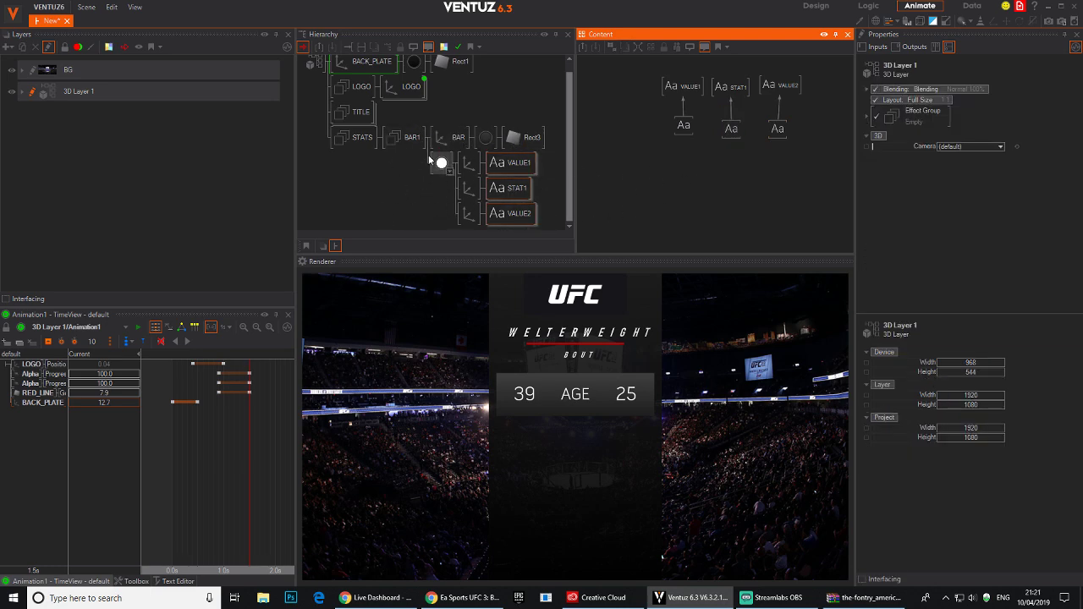
# Collapse the BAR1 group and merge it into a hierarchy container.
pyautogui.click(404, 143)
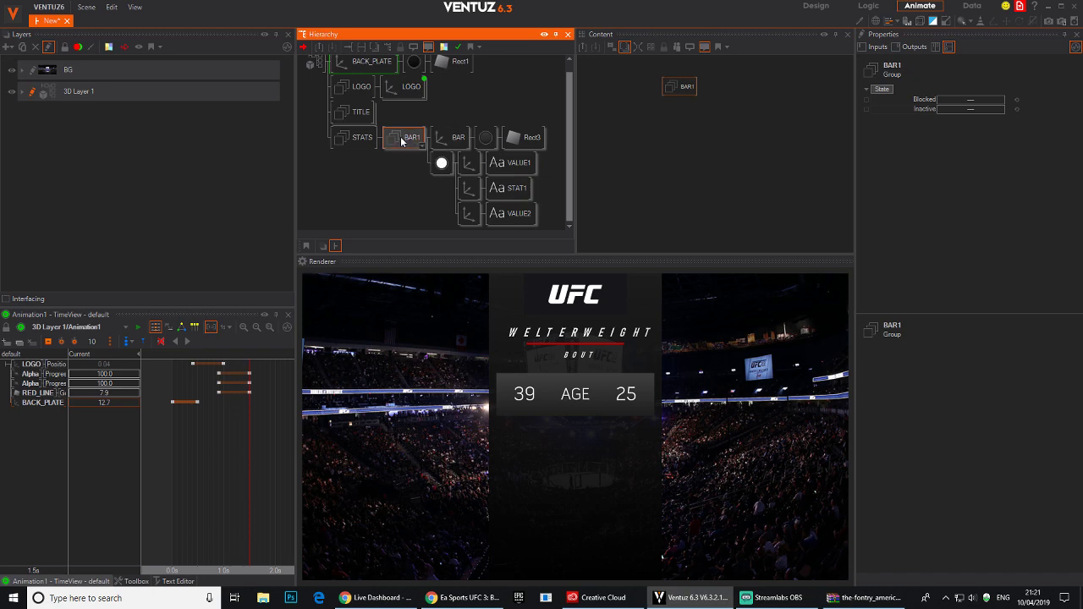
pyautogui.doubleClick(399, 139)
pyautogui.rightClick(399, 149)
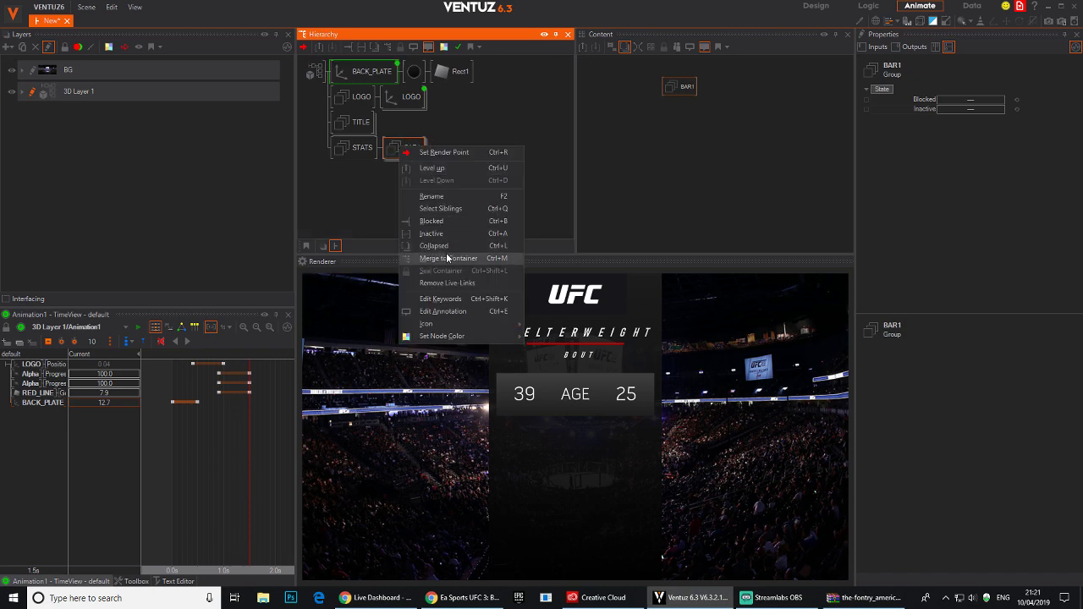
pyautogui.click(472, 257)
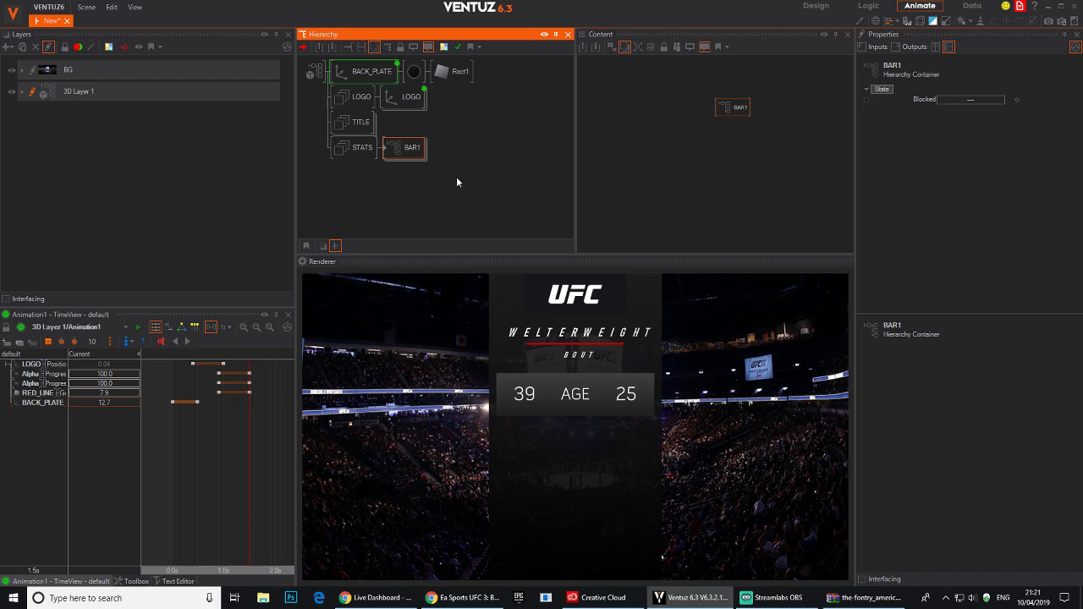
# Open the BAR1 container and select its Rect3 bar rectangle.
pyautogui.doubleClick(385, 150)
pyautogui.click(360, 71)
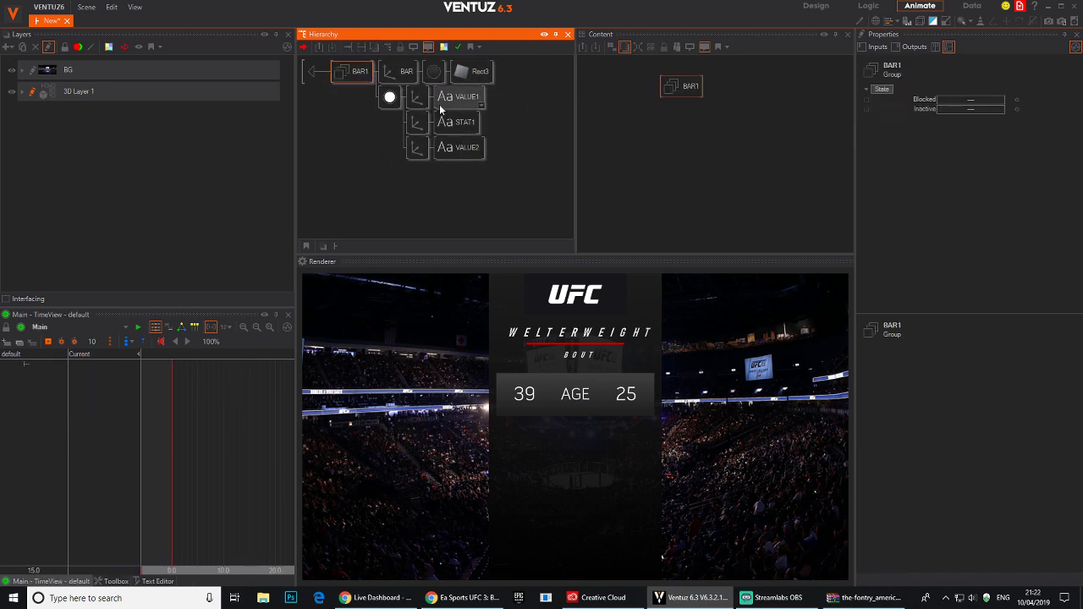
pyautogui.click(474, 72)
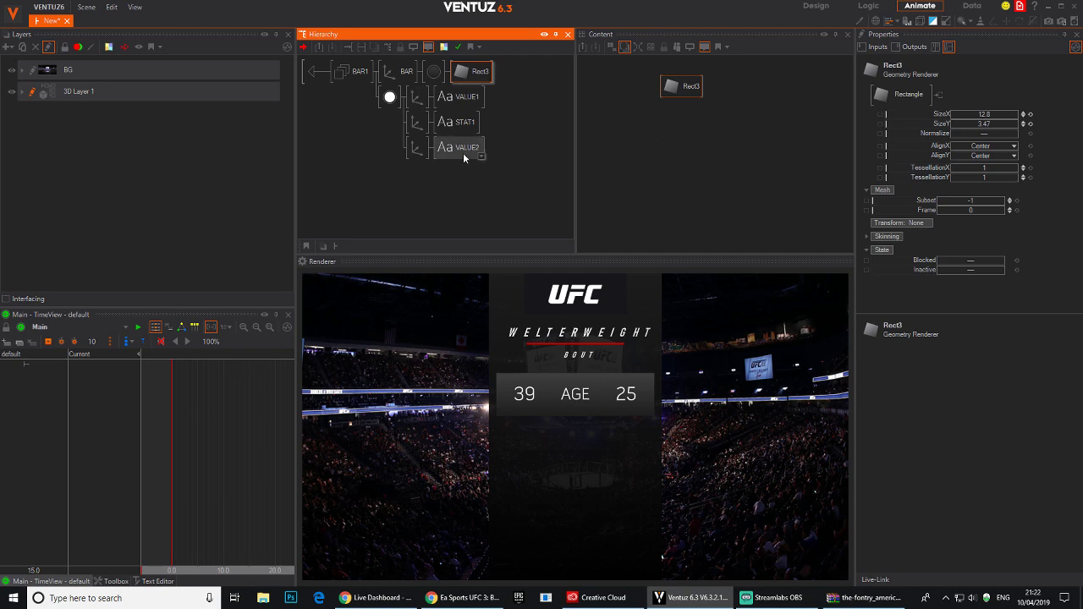
# Show the VALUE1, STAT1 and VALUE2 content together and move their three block text nodes lower to make room for effects.
pyautogui.click(461, 96)
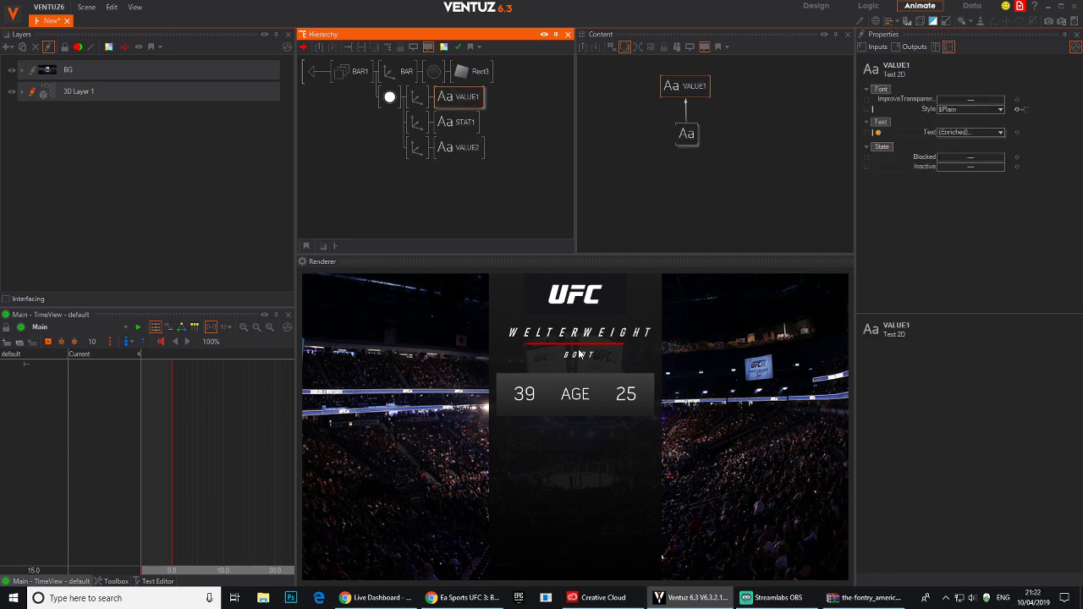
pyautogui.keyDown('ctrl'); pyautogui.click(457, 121); pyautogui.keyUp('ctrl')
pyautogui.keyDown('ctrl'); pyautogui.click(457, 147); pyautogui.keyUp('ctrl')
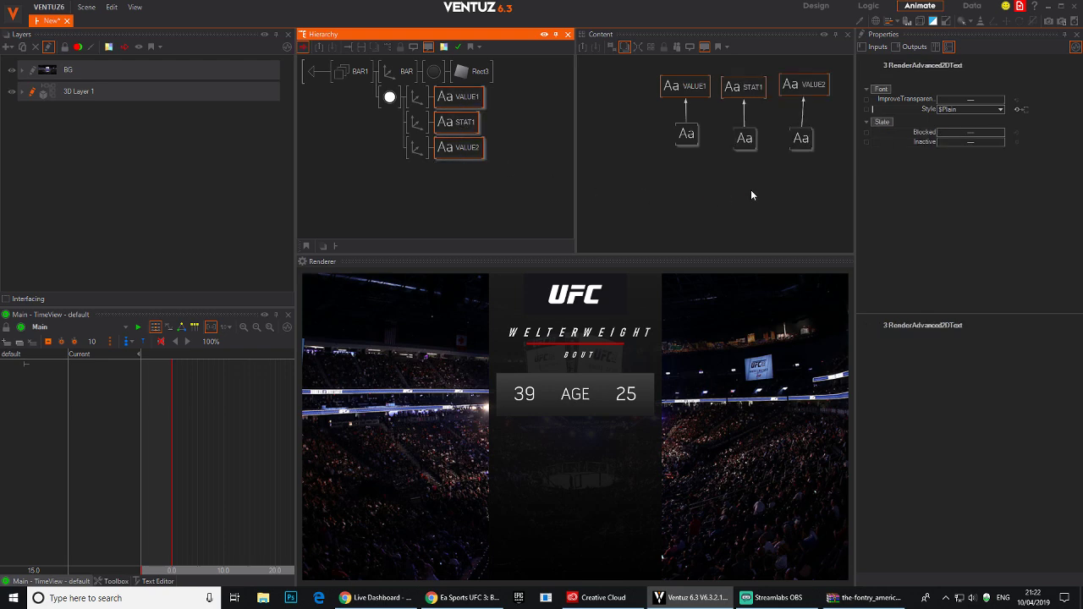
pyautogui.click(811, 179)
pyautogui.moveTo(811, 178); pyautogui.dragTo(648, 128)
pyautogui.moveTo(745, 149); pyautogui.dragTo(742, 197)
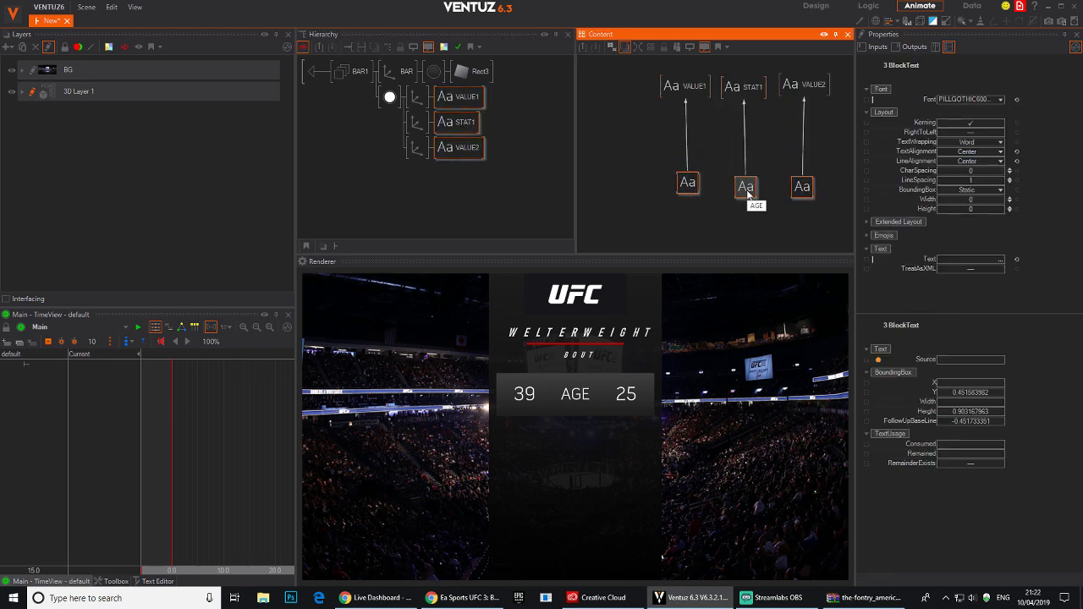
# Insert an Alpha Effect between the VALUE1 text node and its block text.
pyautogui.click(635, 142)
pyautogui.write('col')
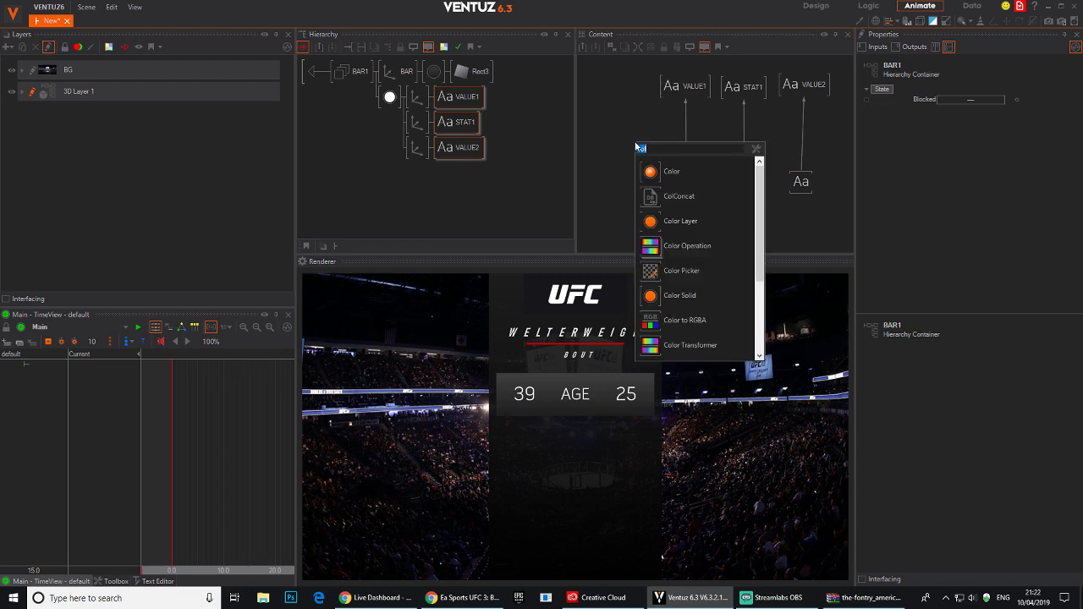
pyautogui.write('te')
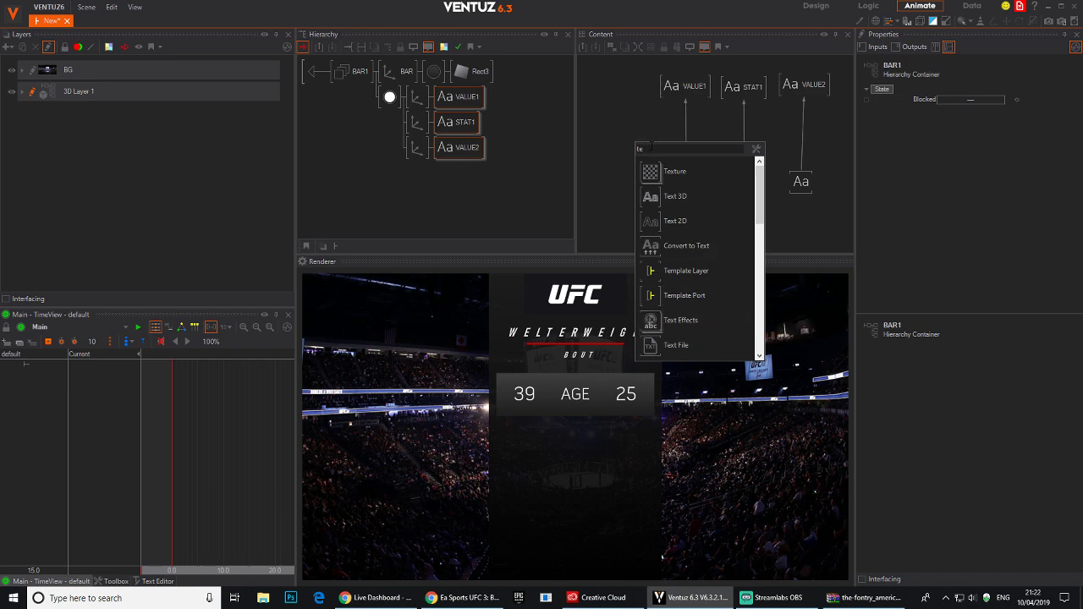
pyautogui.write('xt eff')
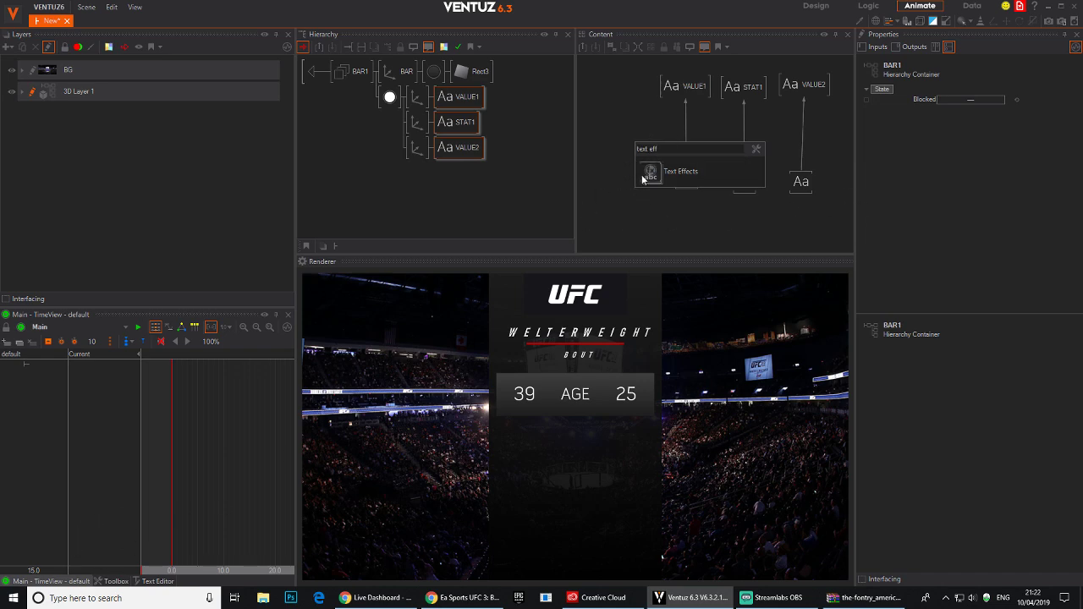
pyautogui.click(645, 174)
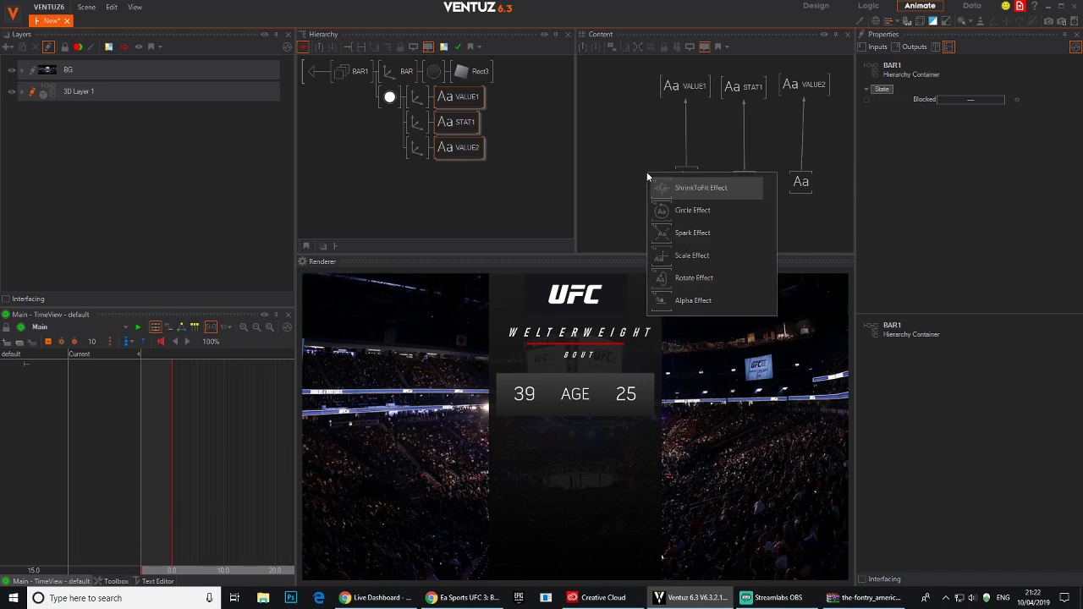
pyautogui.click(657, 301)
pyautogui.click(686, 136)
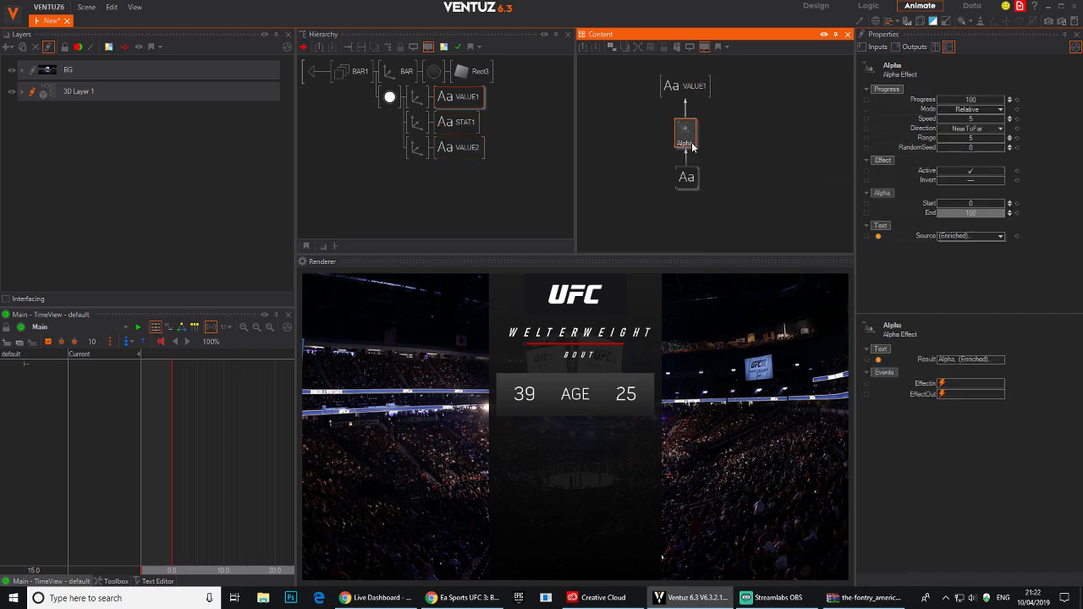
# Insert an Alpha Effect between the STAT1 text node and its block text.
pyautogui.keyDown('ctrl'); pyautogui.click(468, 129); pyautogui.keyUp('ctrl')
pyautogui.keyDown('ctrl'); pyautogui.click(465, 149); pyautogui.keyUp('ctrl')
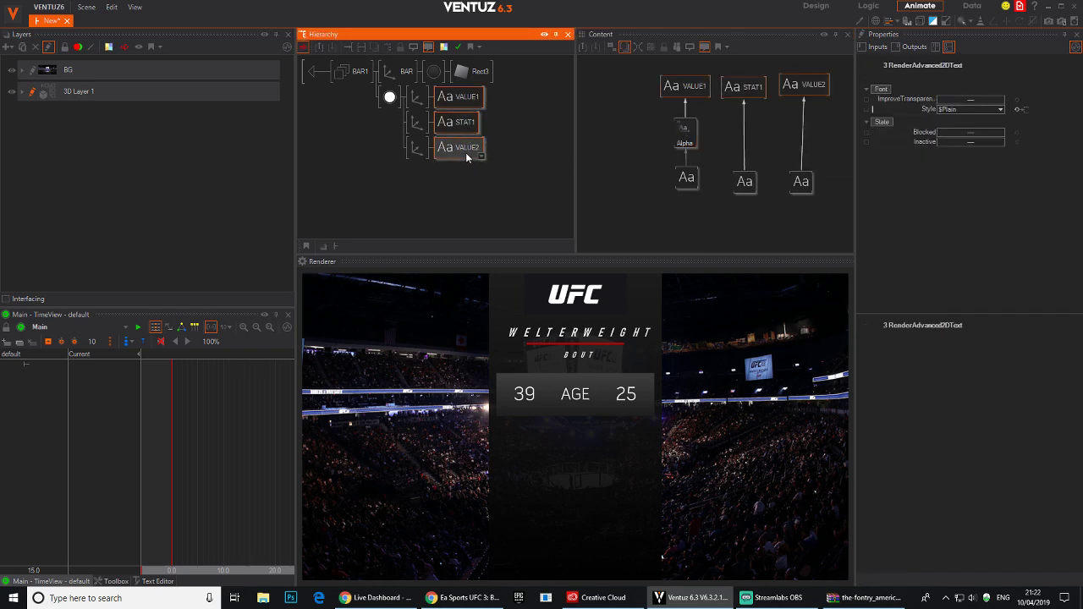
pyautogui.doubleClick(620, 156)
pyautogui.click(636, 188)
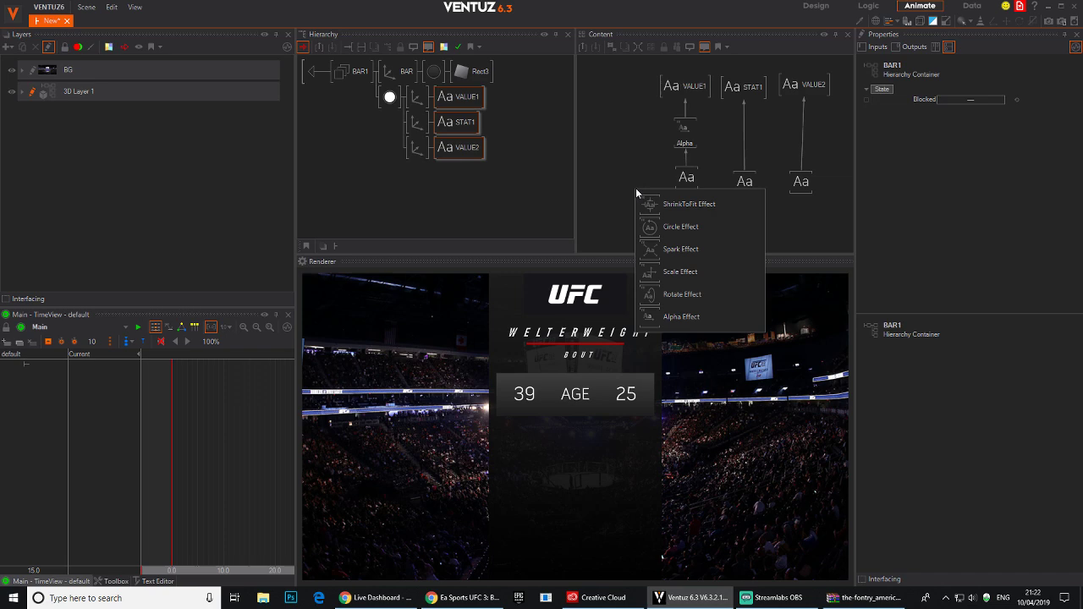
pyautogui.click(648, 318)
pyautogui.click(744, 136)
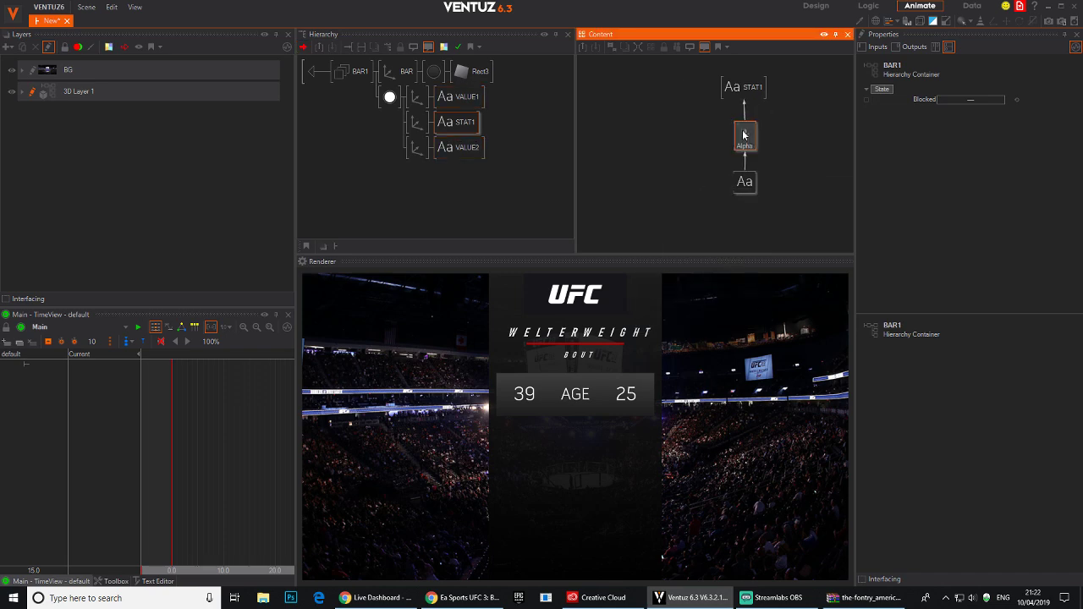
# Insert an Alpha Effect between the VALUE2 text node and its block text.
pyautogui.click(474, 149)
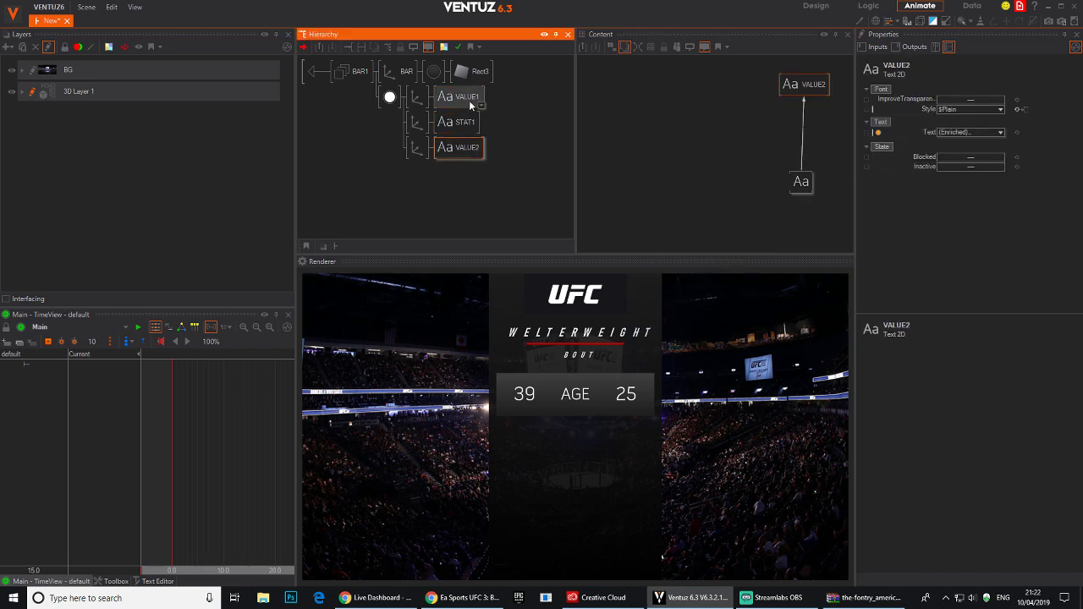
pyautogui.keyDown('ctrl'); pyautogui.click(464, 96); pyautogui.keyUp('ctrl')
pyautogui.keyDown('ctrl'); pyautogui.click(474, 123); pyautogui.keyUp('ctrl')
pyautogui.doubleClick(710, 207)
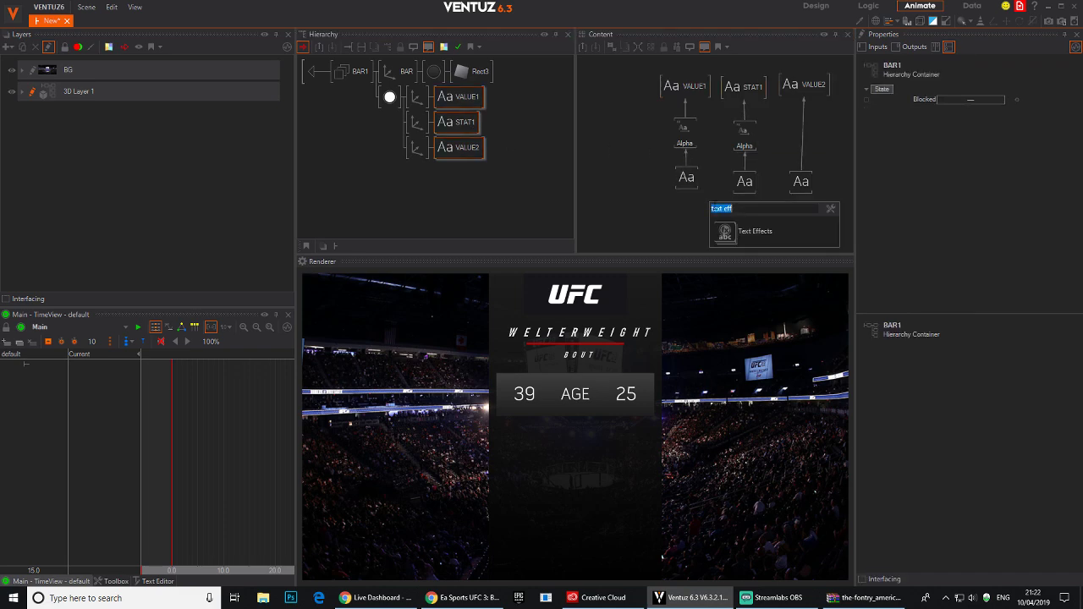
pyautogui.write('al')
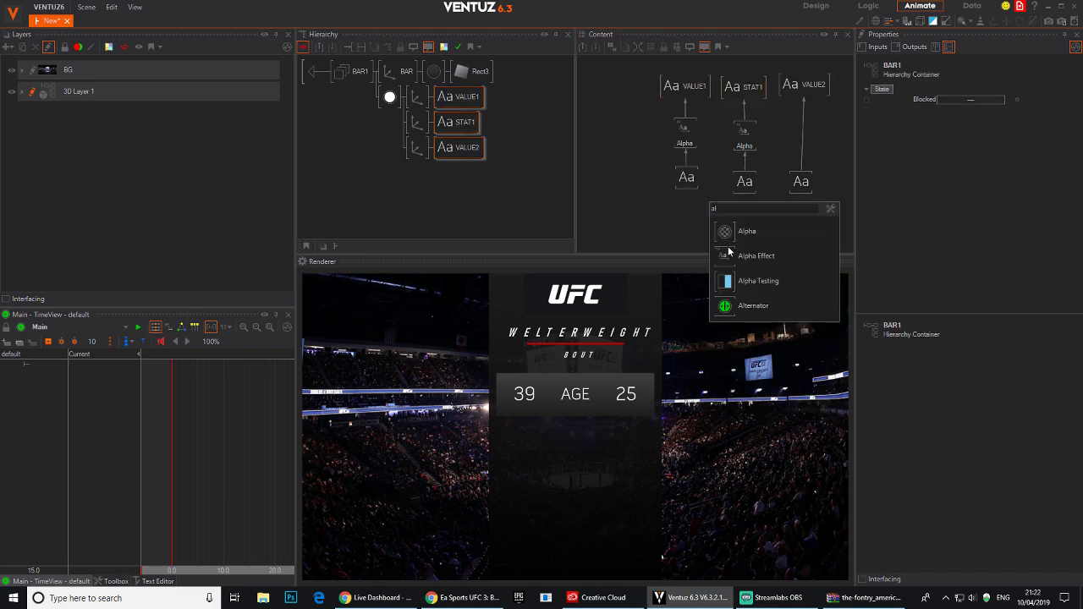
pyautogui.click(728, 253)
pyautogui.click(802, 138)
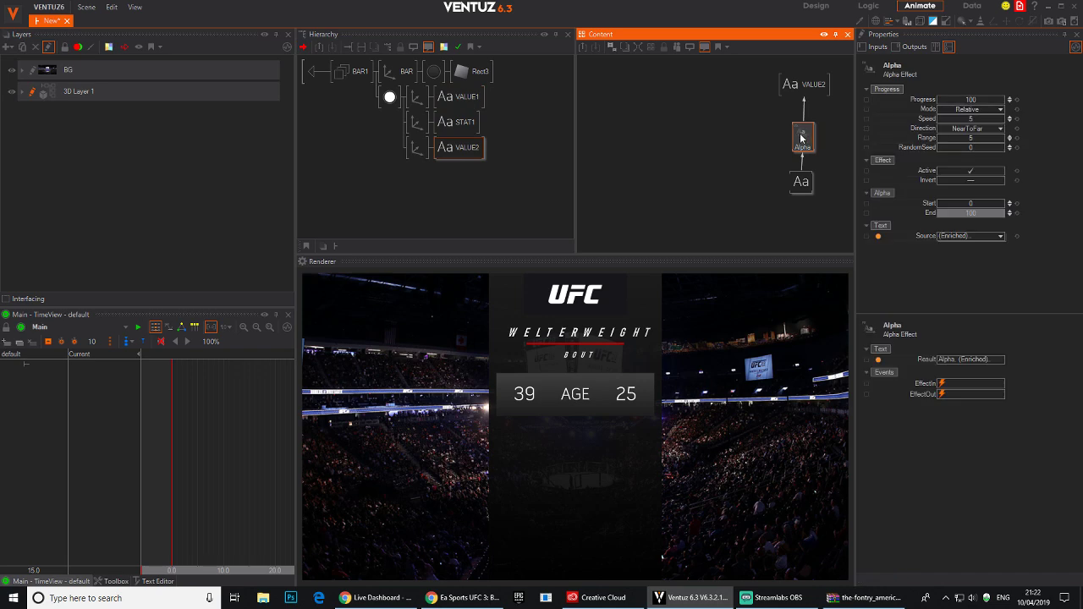
# Show the content chains of VALUE1, STAT1 and VALUE2 together with their Alpha effects.
pyautogui.keyDown('ctrl'); pyautogui.click(462, 128); pyautogui.keyUp('ctrl')
pyautogui.keyDown('ctrl'); pyautogui.click(463, 102); pyautogui.keyUp('ctrl')
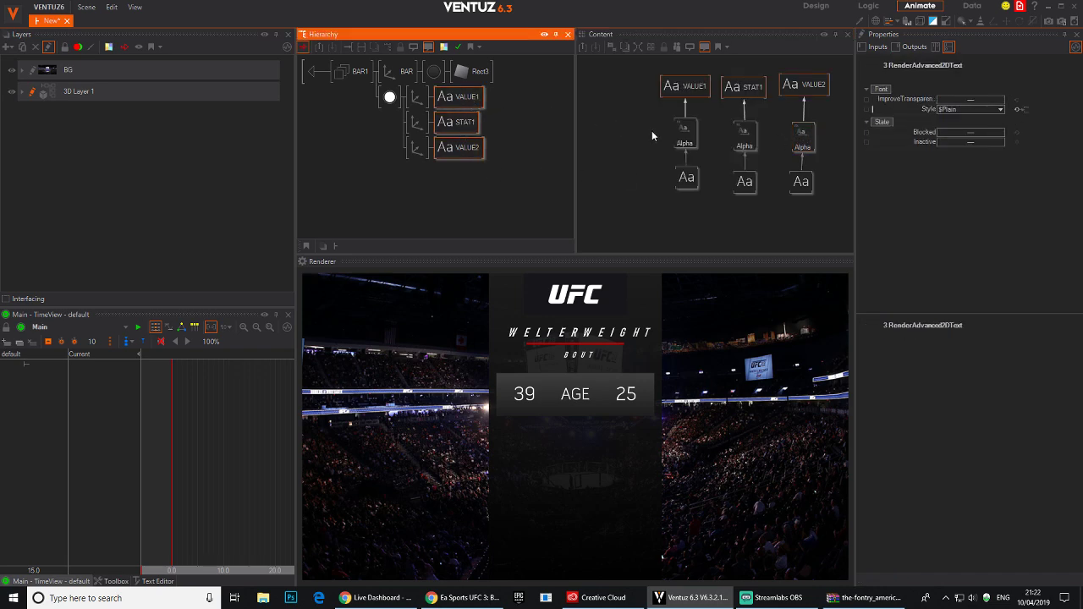
pyautogui.click(649, 160)
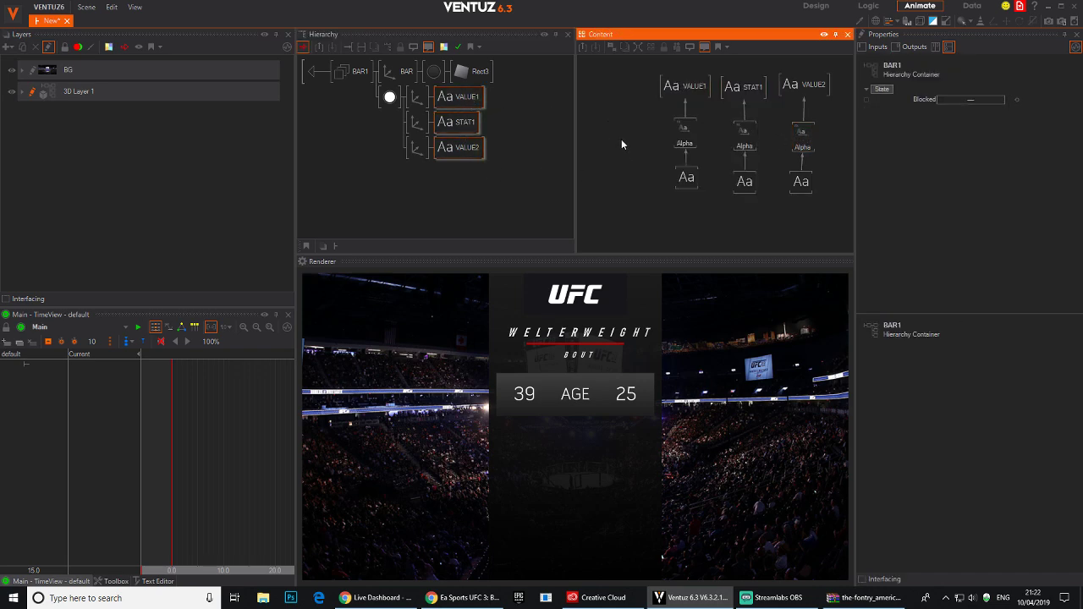
# Add a Keyframe Animation node beside the VALUE1, STAT1 and VALUE2 chains in the BAR1 content.
pyautogui.moveTo(616, 174); pyautogui.dragTo(721, 141, button='middle')
pyautogui.scroll(-2, 637, 179)
pyautogui.doubleClick(651, 158)
pyautogui.write('key')
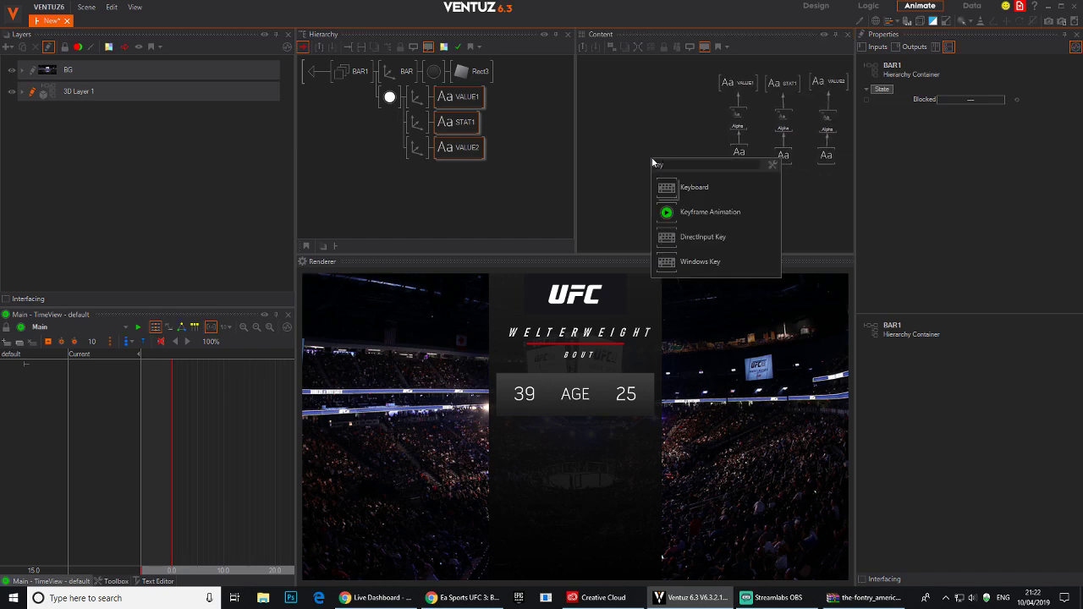
pyautogui.press('Down')
pyautogui.press('Return')
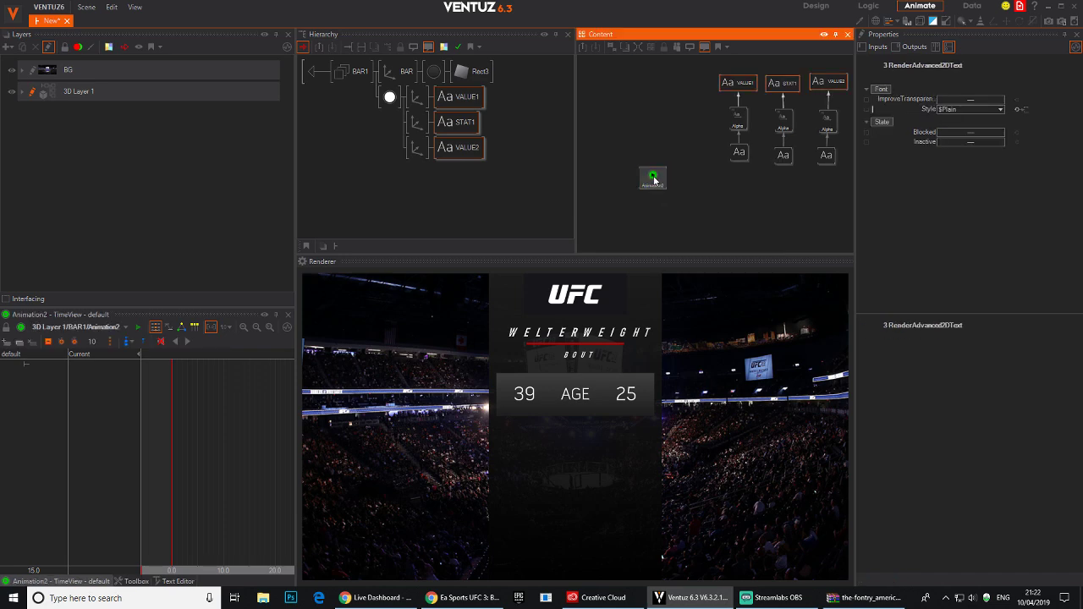
pyautogui.moveTo(649, 153); pyautogui.dragTo(650, 154)
pyautogui.click(650, 167)
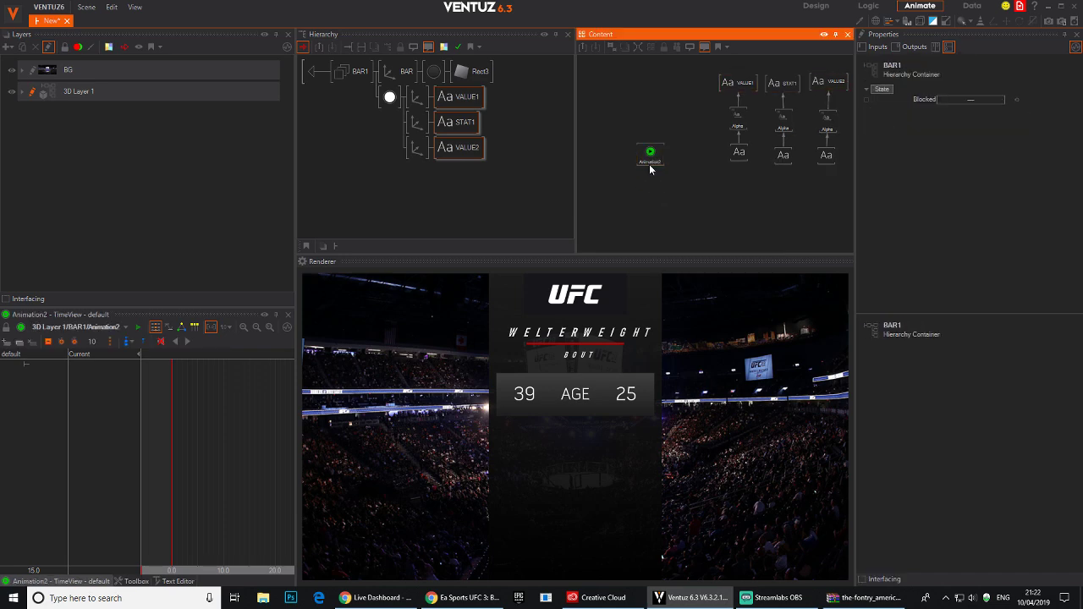
# Rename the new keyframe animation BAR_ANIMA.
pyautogui.doubleClick(651, 164)
pyautogui.write('BA')
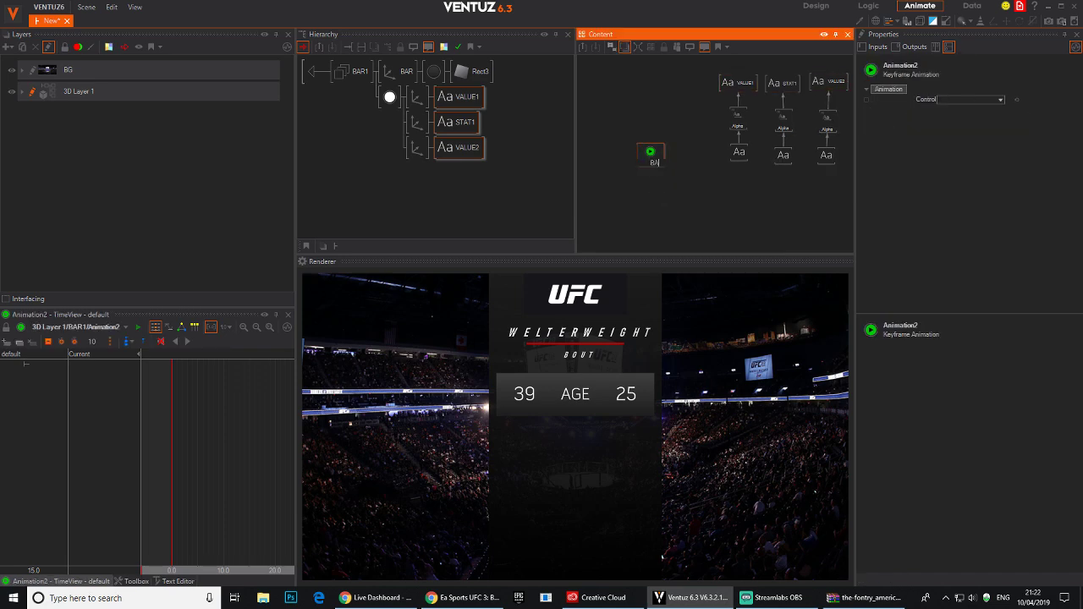
pyautogui.write('R_anim')
pyautogui.press('BackSpace')
pyautogui.press('BackSpace')
pyautogui.press('BackSpace')
pyautogui.press('BackSpace')
pyautogui.write('ANIMF')
pyautogui.press('BackSpace')
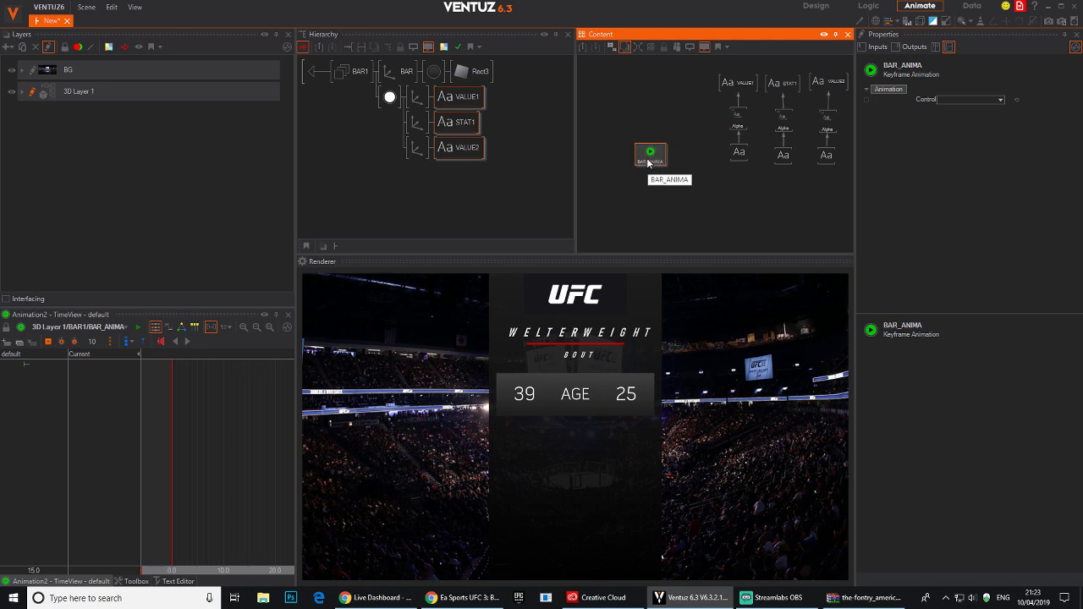
# Rename the keyframe animation node BAR1.
pyautogui.doubleClick(650, 161)
pyautogui.write('BAR1')
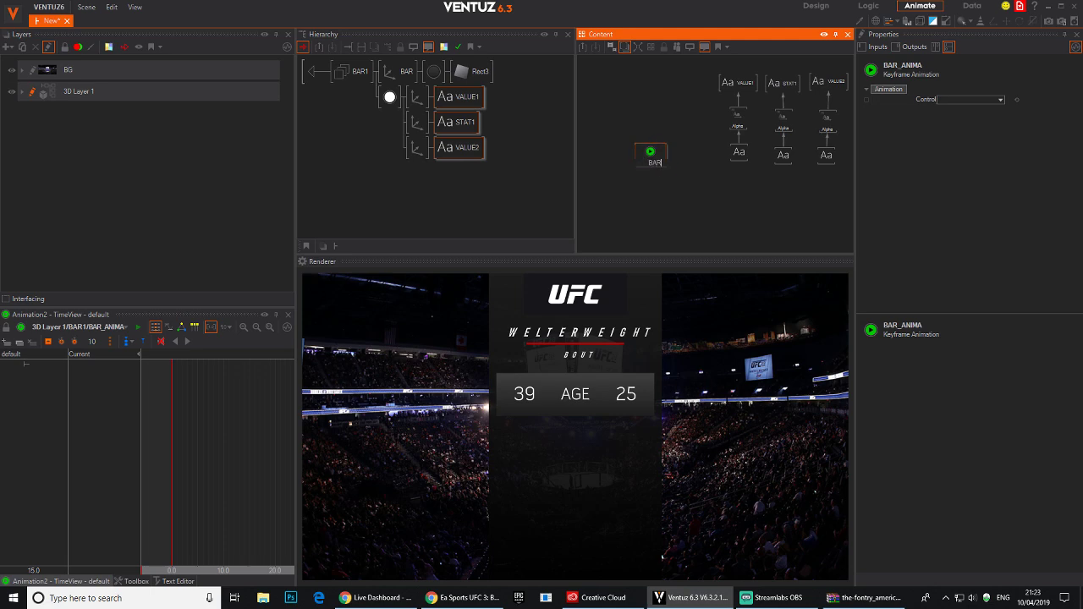
pyautogui.press('Return')
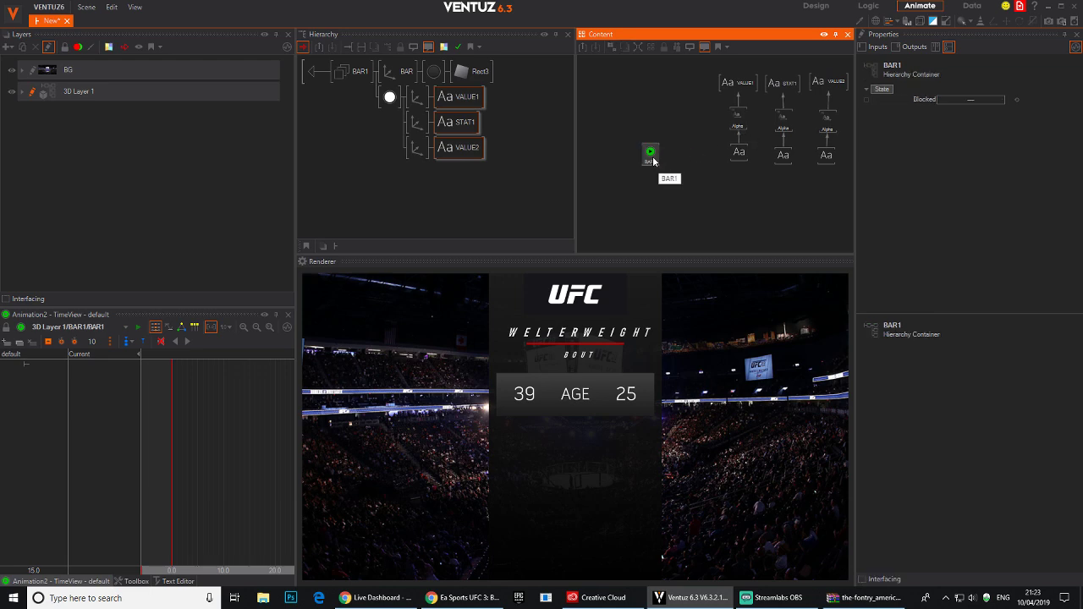
# Bind the Progress property of all three Alpha effects to the BAR1 keyframe animation.
pyautogui.moveTo(655, 163); pyautogui.dragTo(663, 168)
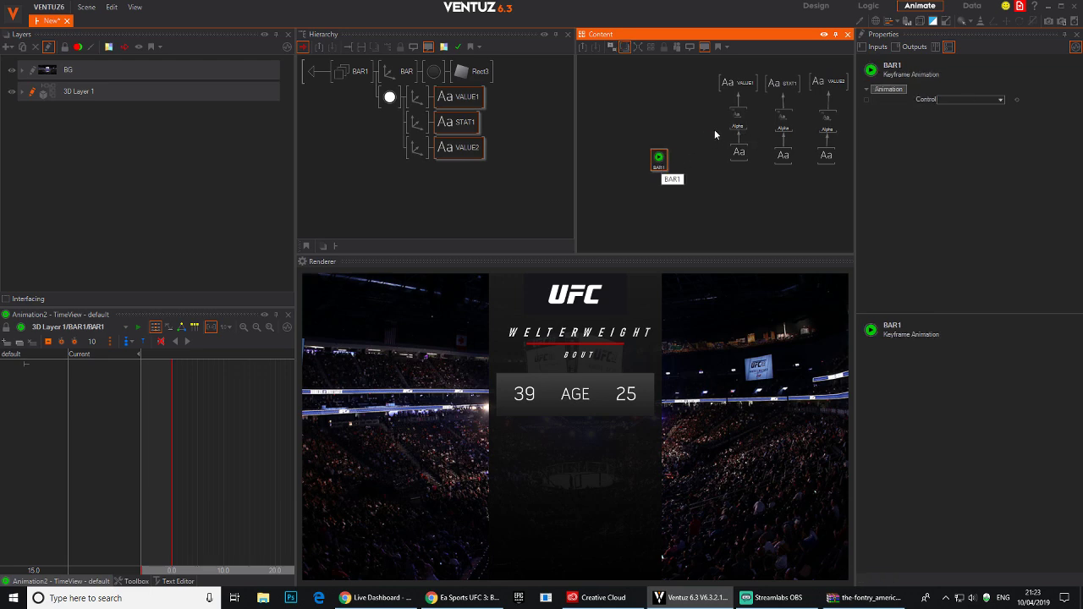
pyautogui.moveTo(699, 112); pyautogui.dragTo(840, 123)
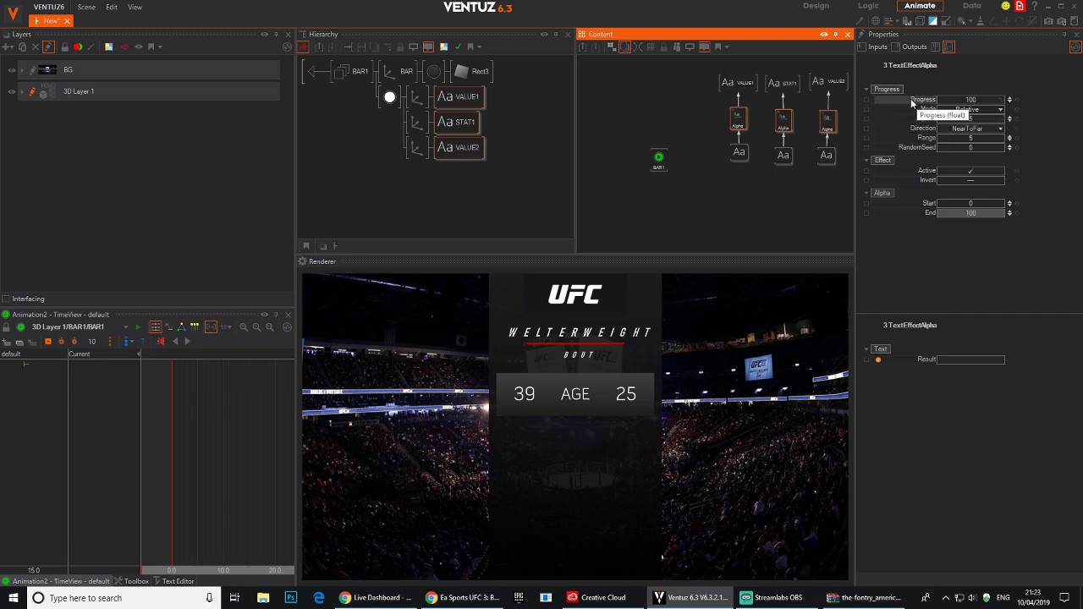
pyautogui.moveTo(910, 98); pyautogui.dragTo(646, 129)
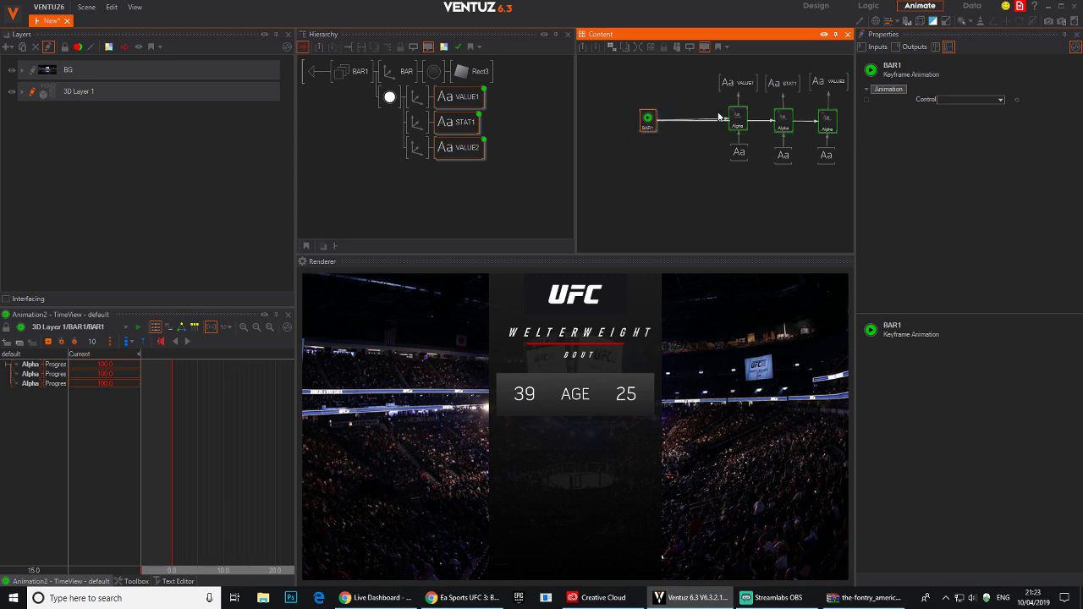
# Set the Direction of all three Alpha effects to Center and enable Invert.
pyautogui.moveTo(712, 105); pyautogui.dragTo(855, 133)
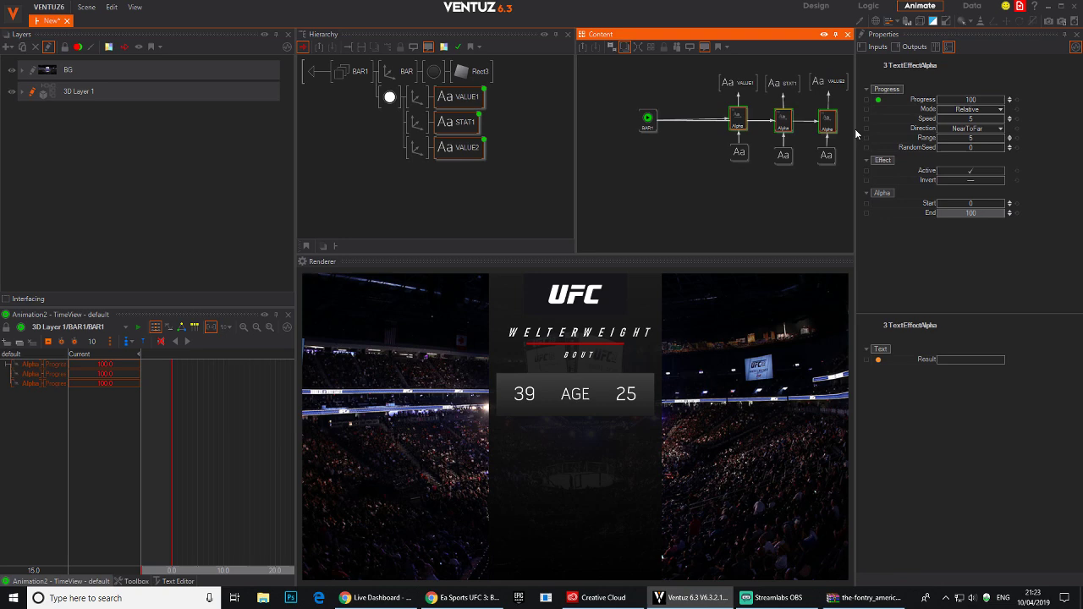
pyautogui.click(971, 129)
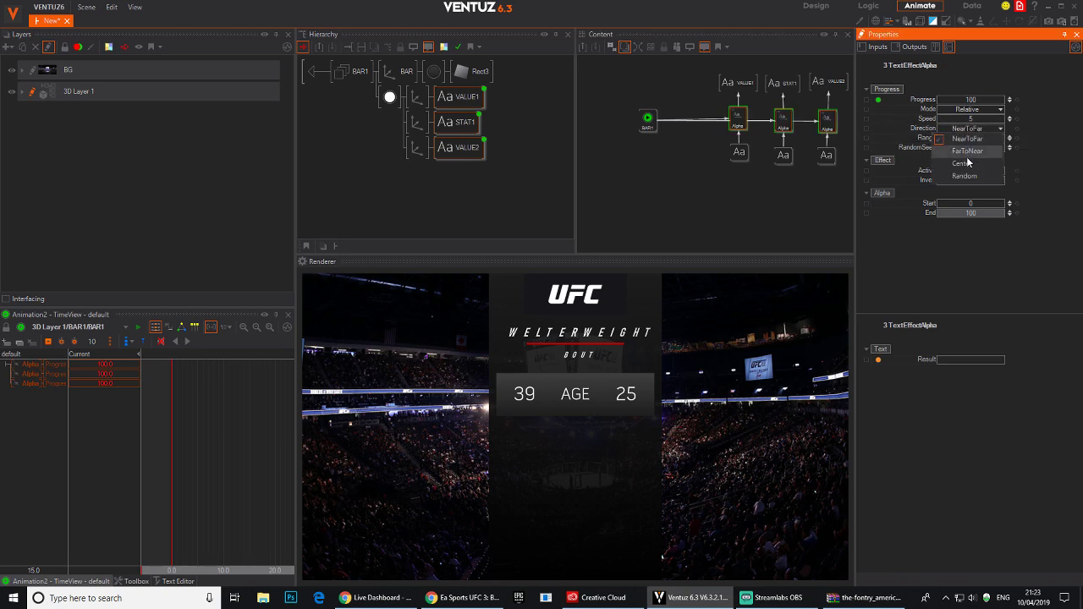
pyautogui.click(965, 163)
pyautogui.click(987, 181)
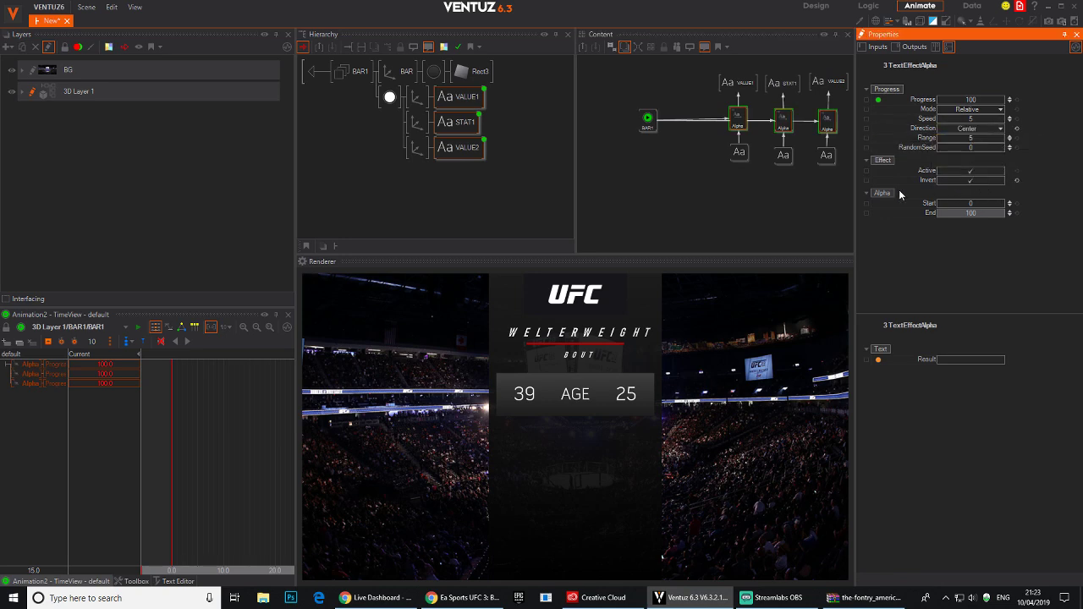
pyautogui.click(647, 156)
pyautogui.moveTo(647, 119)
pyautogui.mouseDown()
pyautogui.moveTo(653, 110)
pyautogui.moveTo(643, 115)
pyautogui.mouseUp()
# Duplicate the BAR axis with its material and Rect3 rectangle inside the BAR1 container.
pyautogui.click(464, 73)
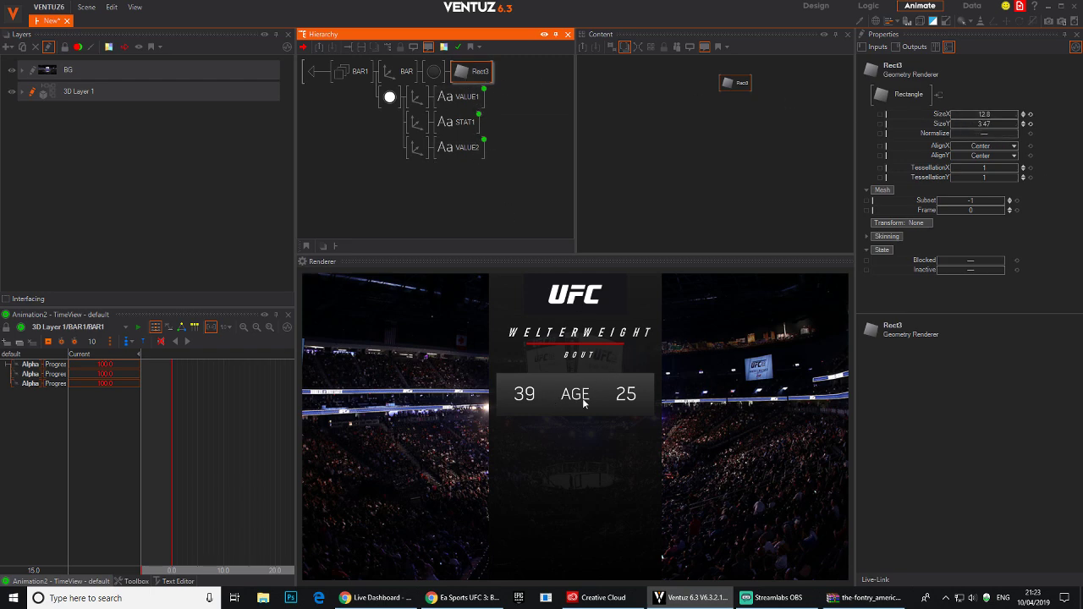
pyautogui.click(403, 73)
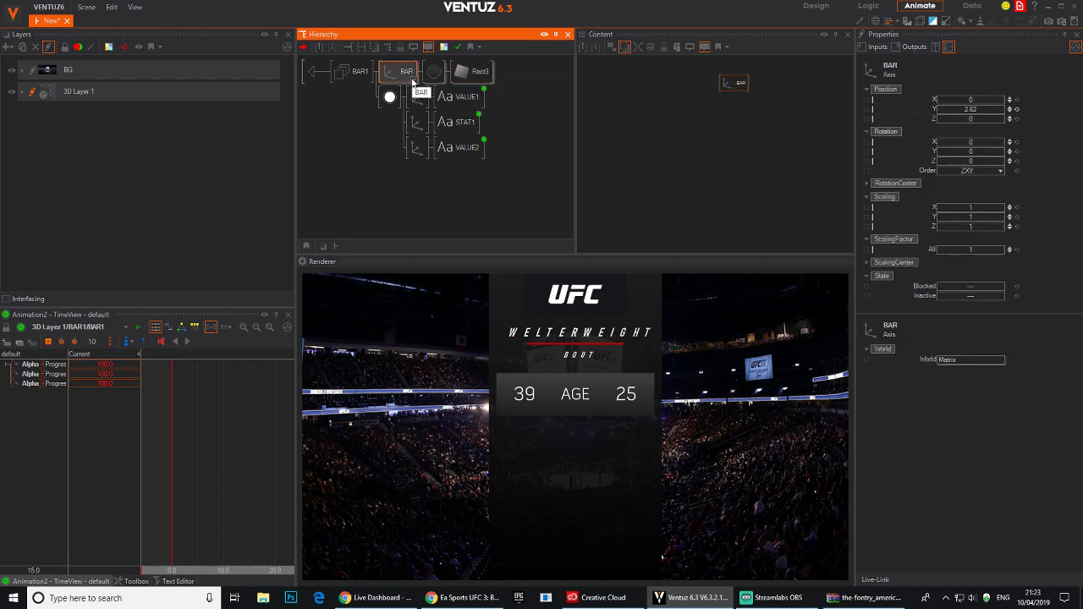
pyautogui.click(397, 71)
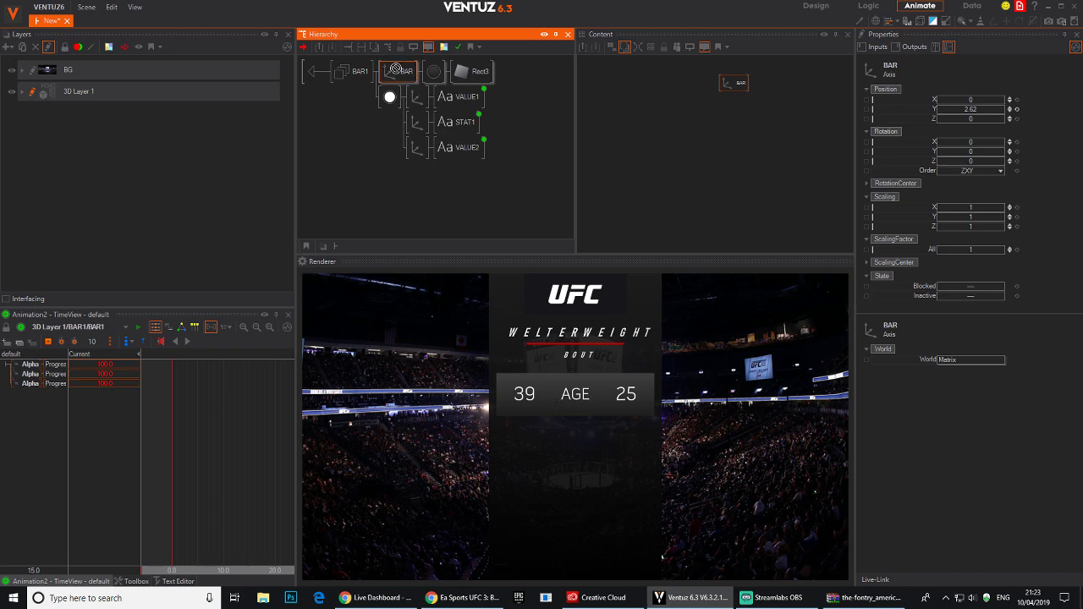
pyautogui.hotkey('ctrl', 'c')
pyautogui.hotkey('ctrl', 'v')
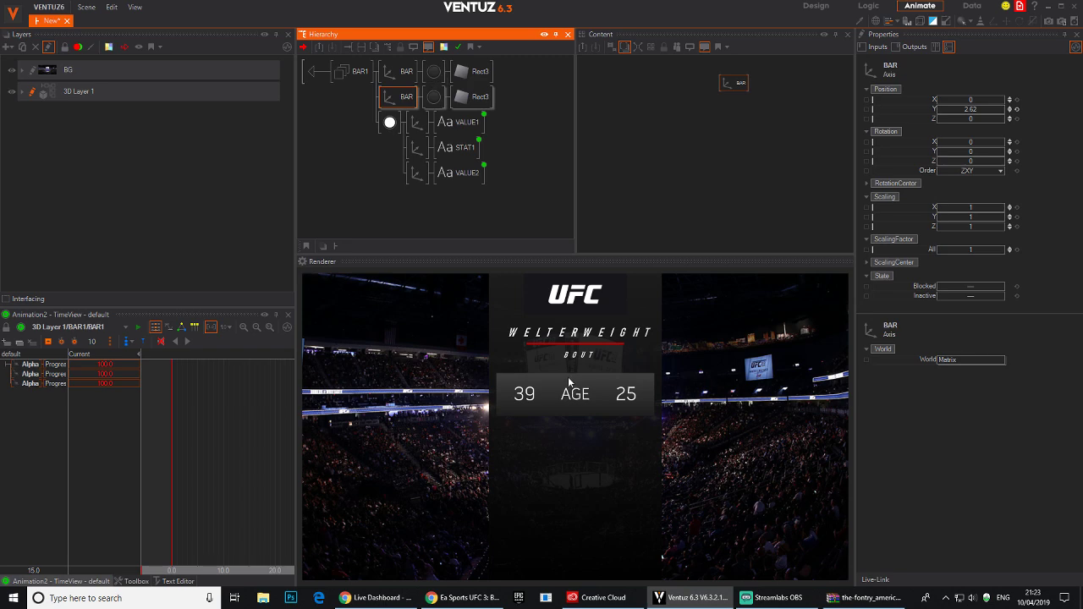
# Set the first BAR material's base color to red 198, 0, 0 and block the second BAR branch.
pyautogui.click(433, 72)
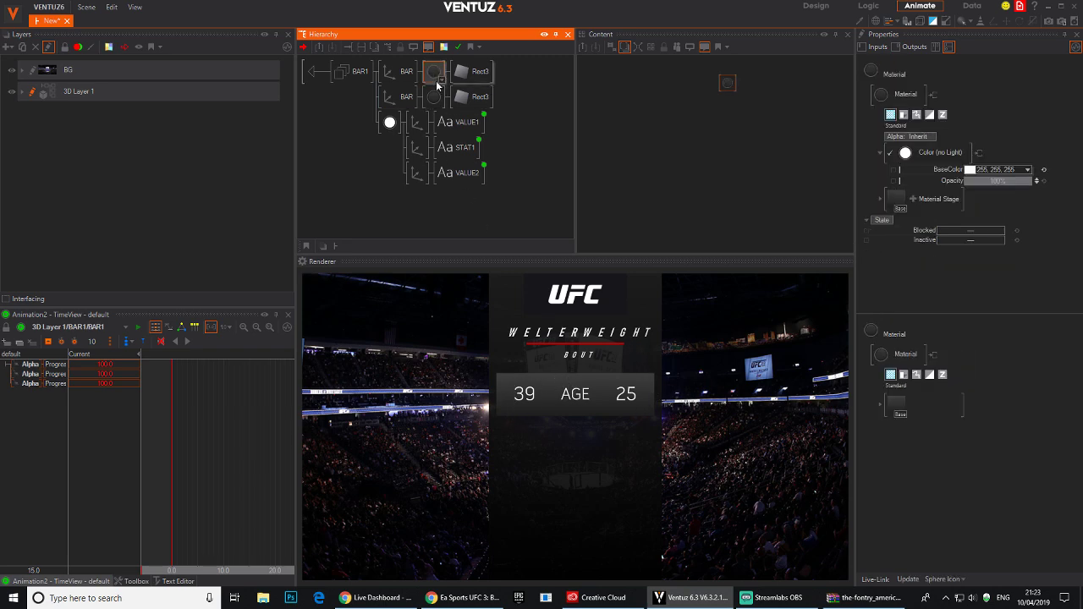
pyautogui.click(1027, 170)
pyautogui.moveTo(1008, 216); pyautogui.dragTo(1039, 214)
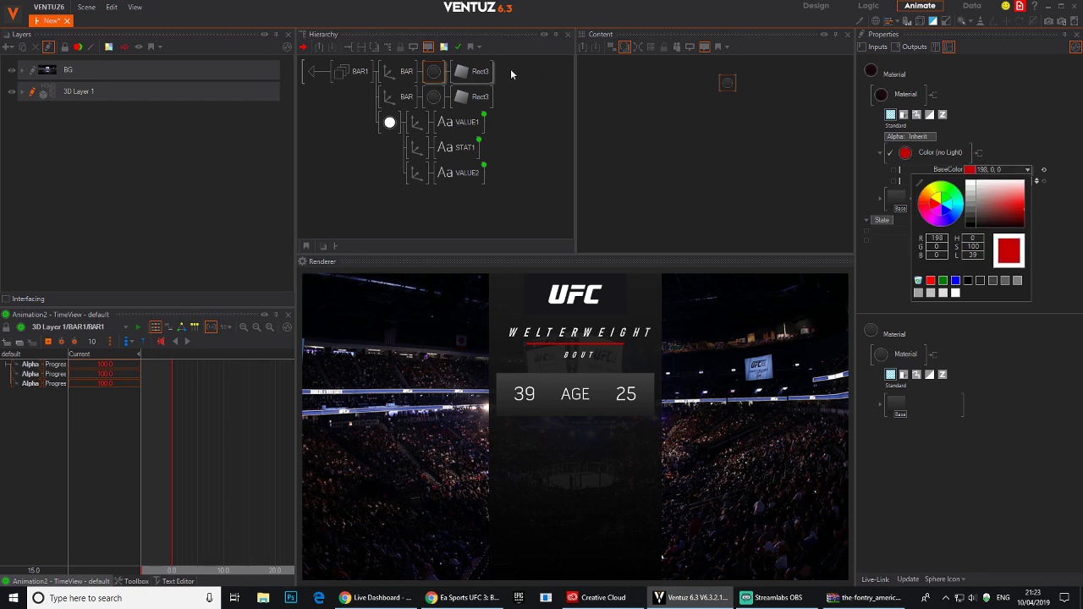
pyautogui.click(404, 98)
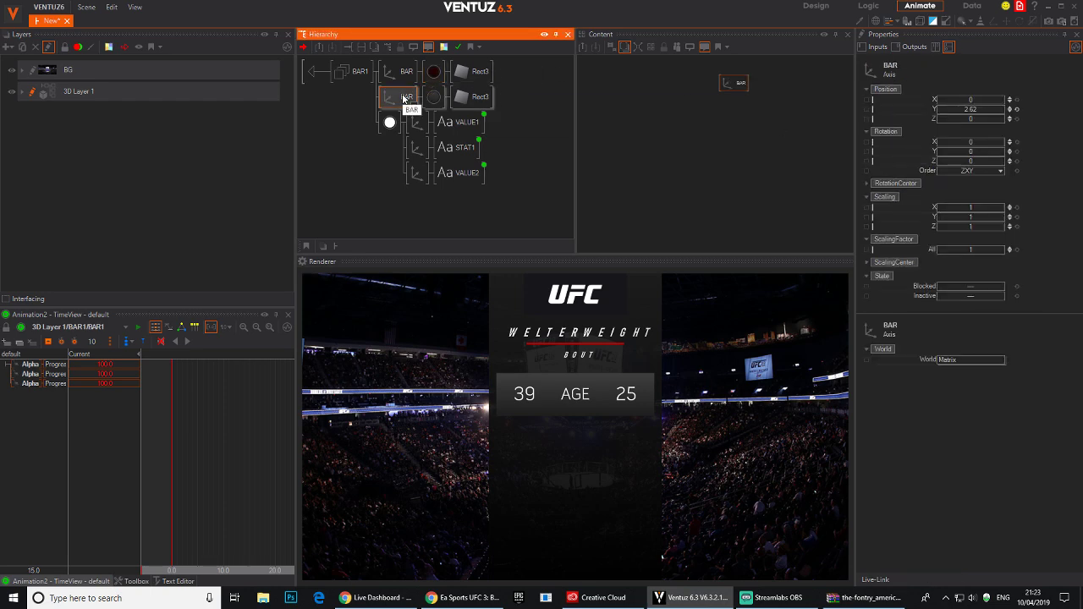
pyautogui.middleClick(403, 99)
# Lighten the red bar's 1D Gradient, setting its end stop to gray 159 and its start stop to gray 81.
pyautogui.click(434, 75)
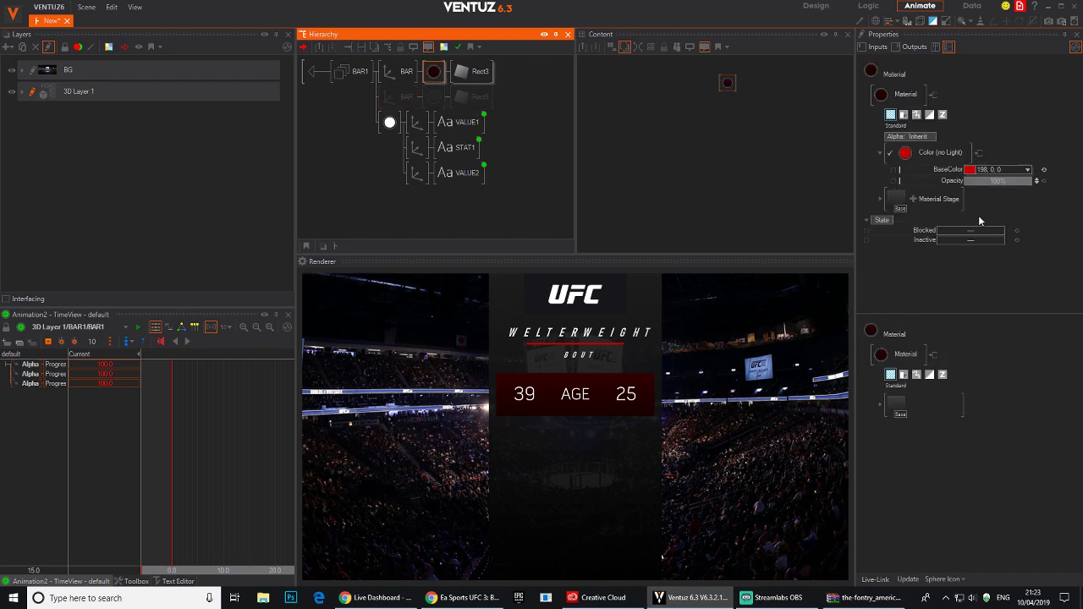
pyautogui.click(913, 199)
pyautogui.click(925, 238)
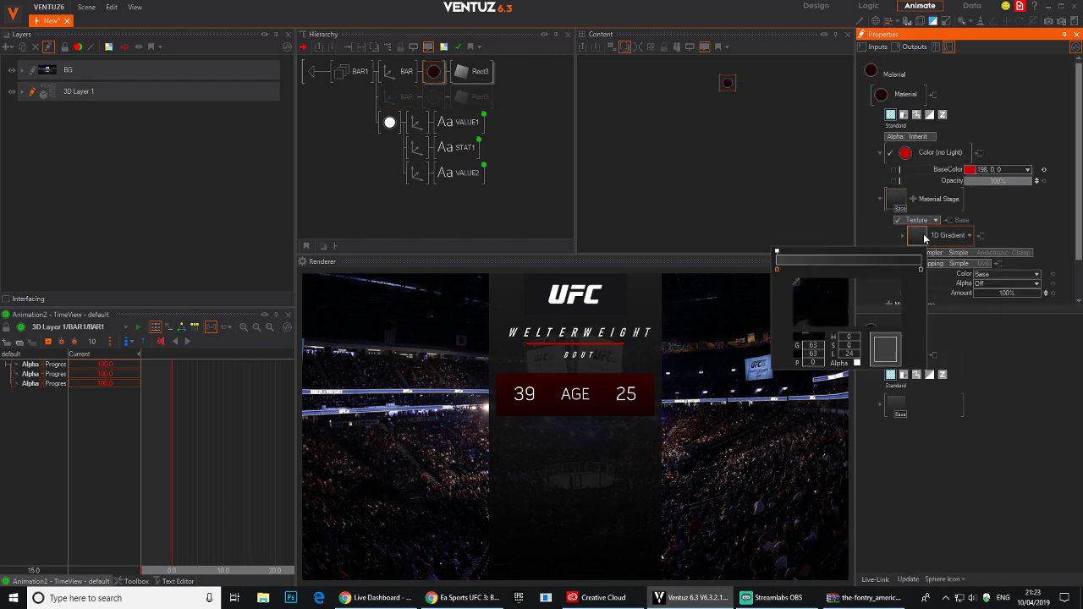
pyautogui.click(919, 270)
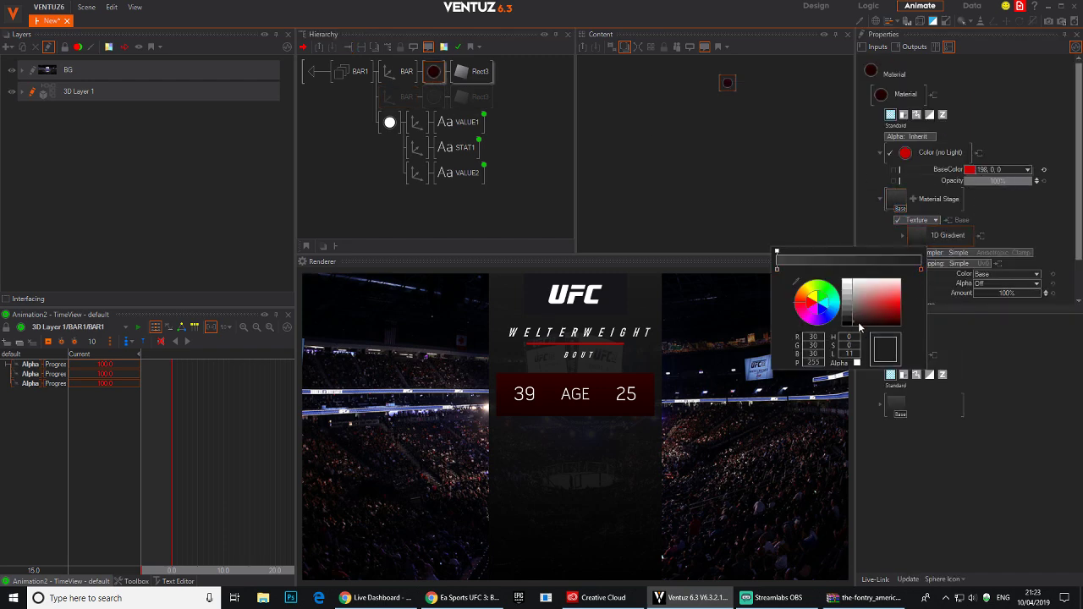
pyautogui.moveTo(851, 322); pyautogui.dragTo(846, 302)
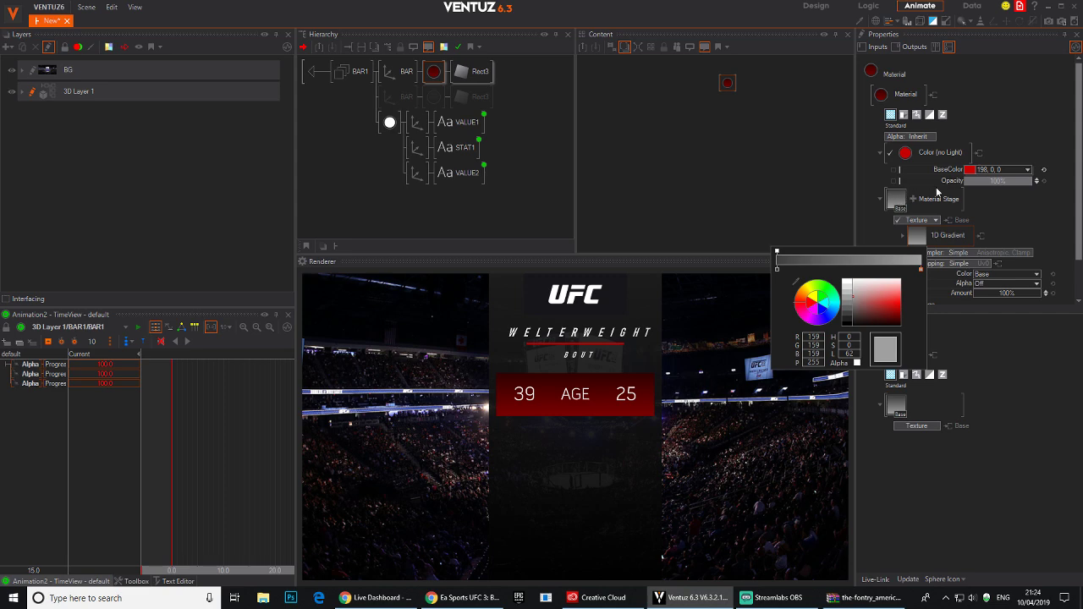
pyautogui.click(777, 270)
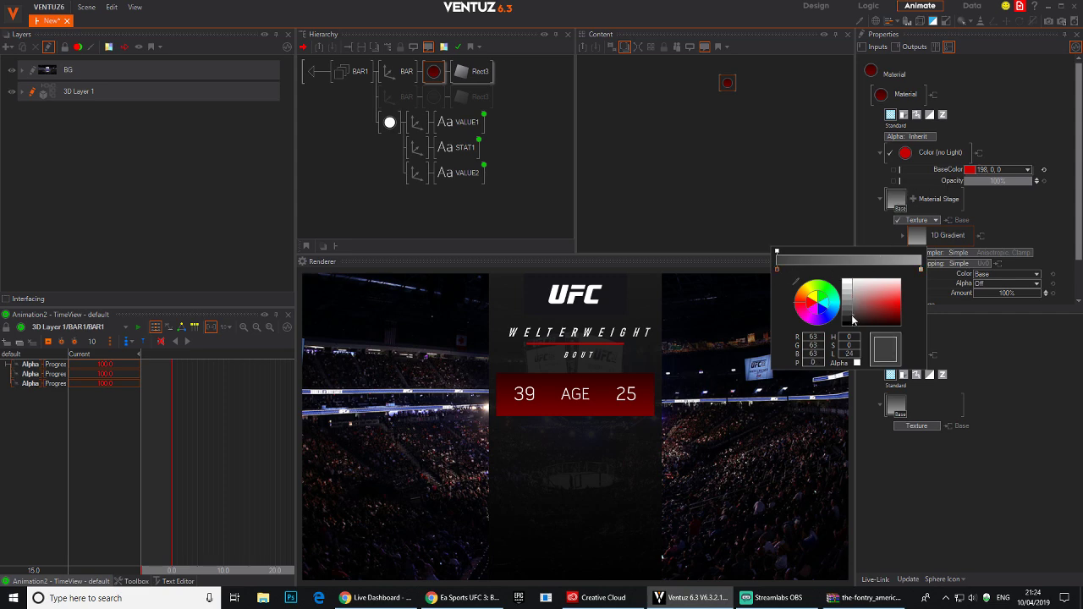
pyautogui.moveTo(854, 320); pyautogui.dragTo(853, 315)
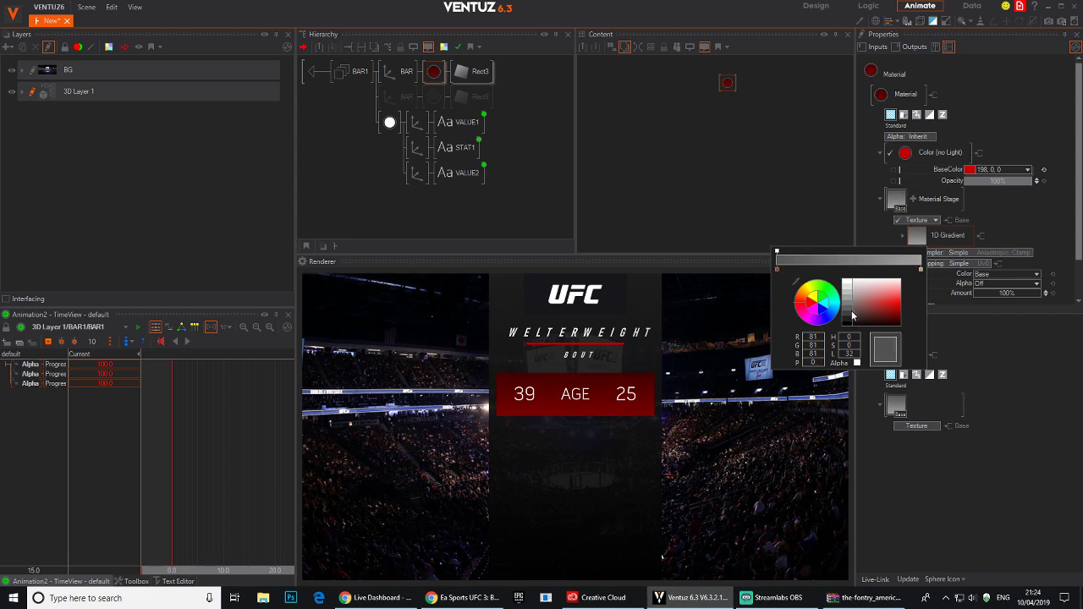
pyautogui.click(1024, 203)
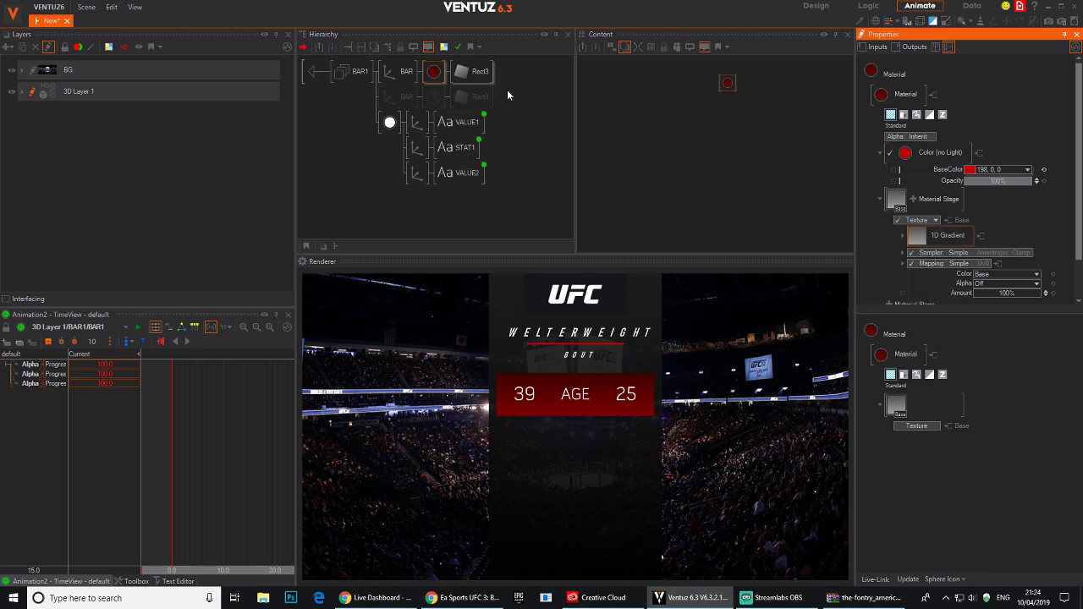
# Unblock the grey BAR branch and place both Rect3 rectangles below the VALUE1 chain in the content view.
pyautogui.click(402, 99)
pyautogui.press('b')
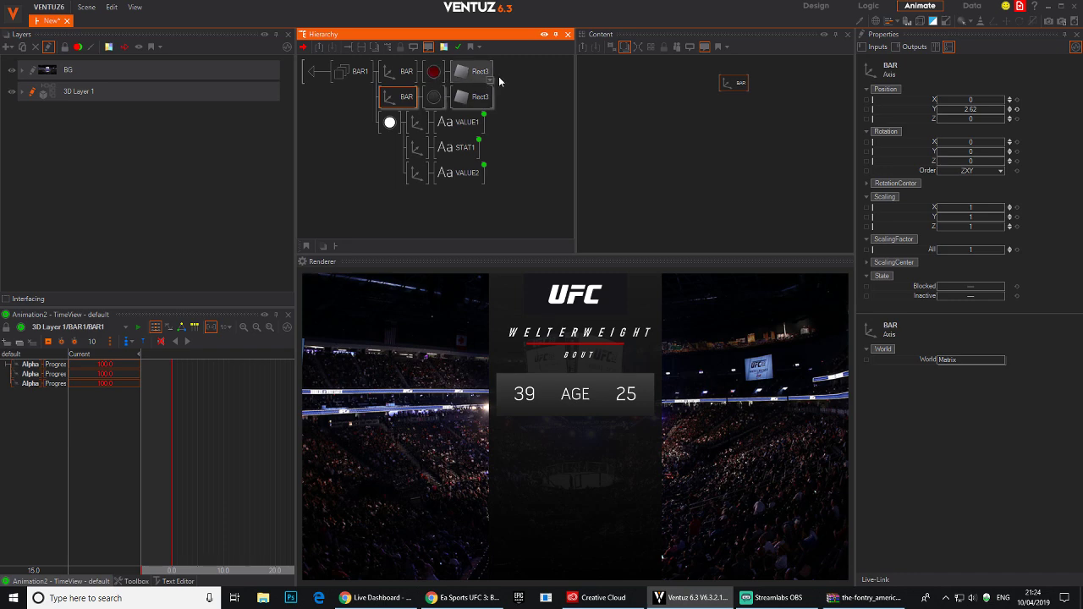
pyautogui.click(478, 73)
pyautogui.keyDown('ctrl'); pyautogui.click(472, 97); pyautogui.keyUp('ctrl')
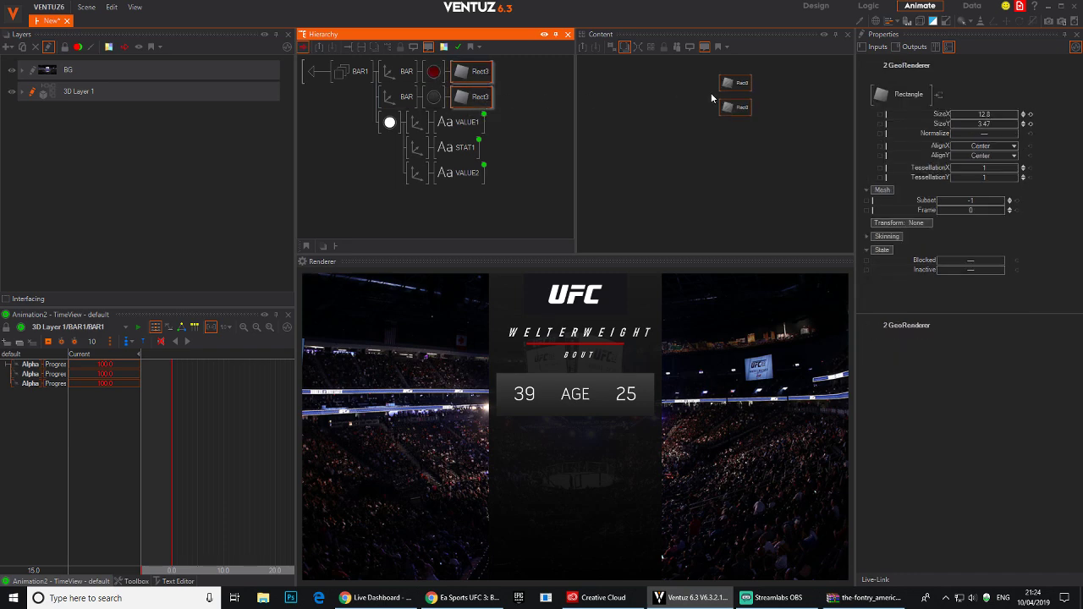
pyautogui.keyDown('ctrl'); pyautogui.click(471, 129); pyautogui.keyUp('ctrl')
pyautogui.click(694, 199)
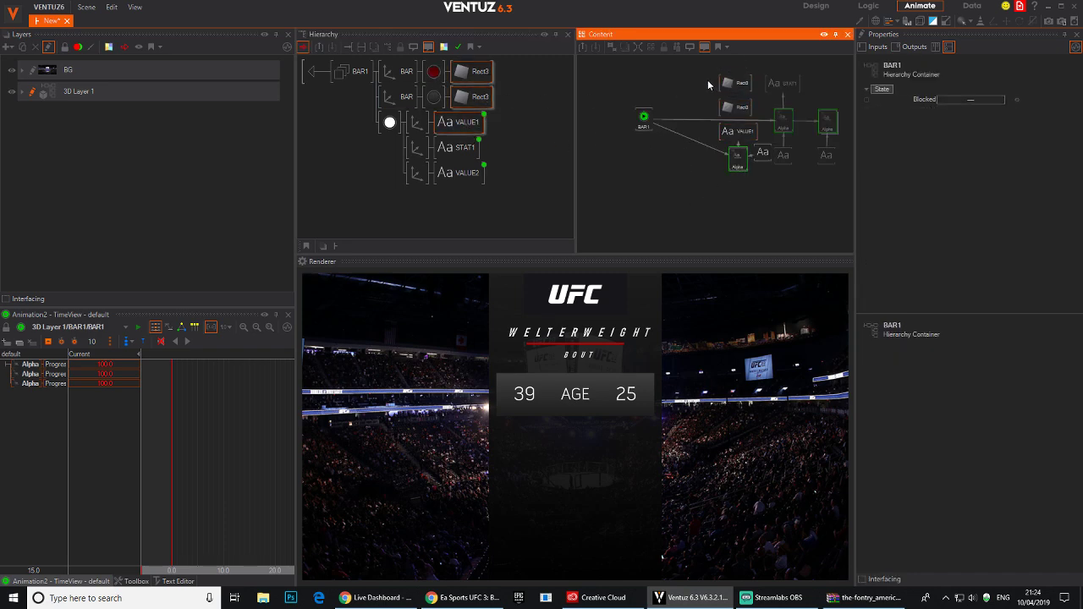
pyautogui.moveTo(707, 78); pyautogui.dragTo(706, 215)
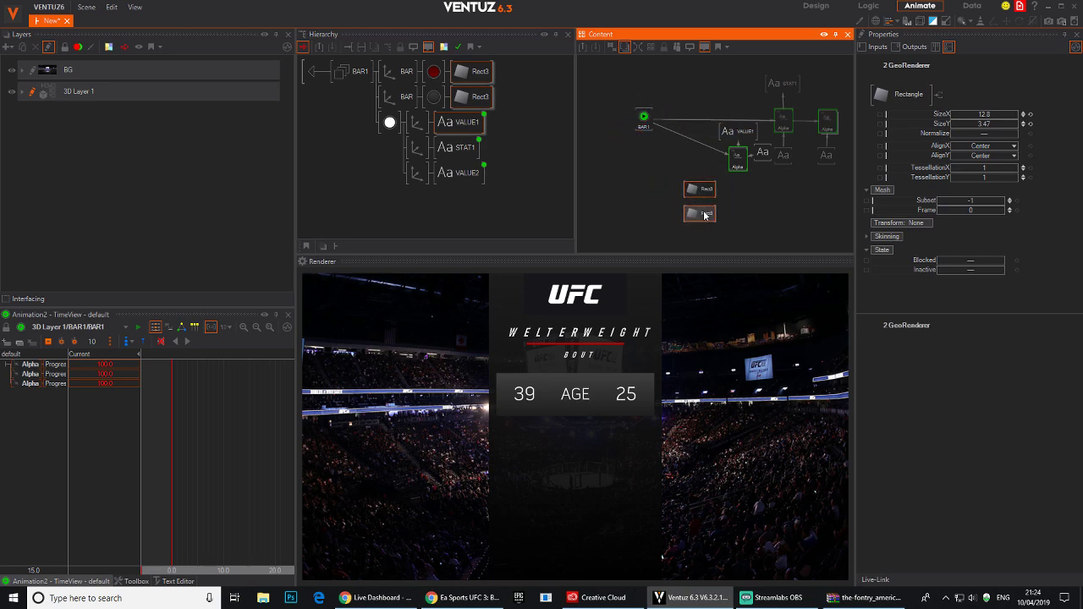
# Rename the red bar's rectangle BAR.
pyautogui.click(697, 190)
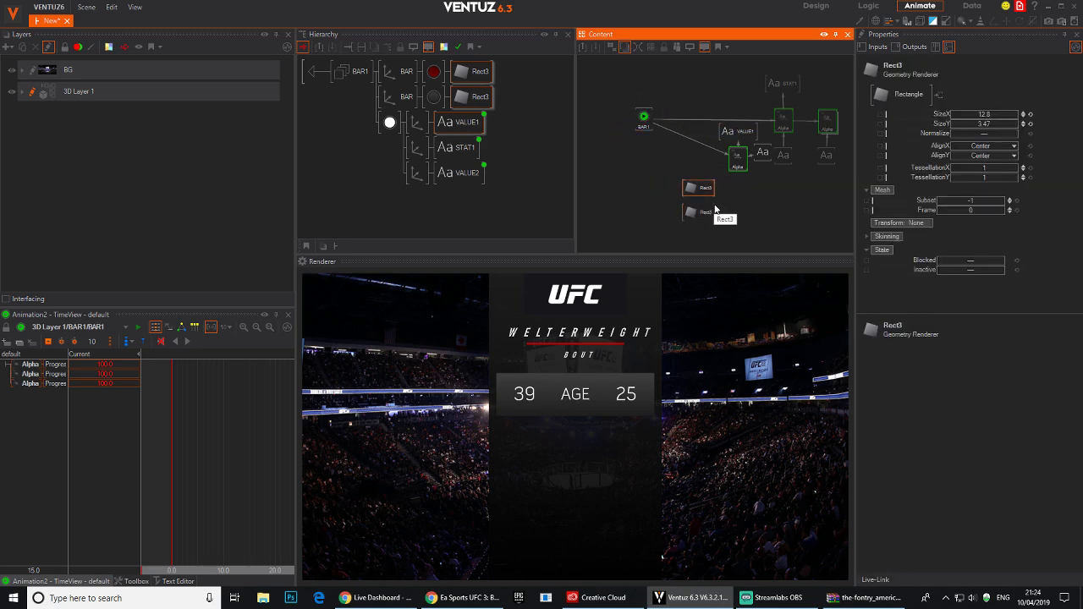
pyautogui.doubleClick(707, 192)
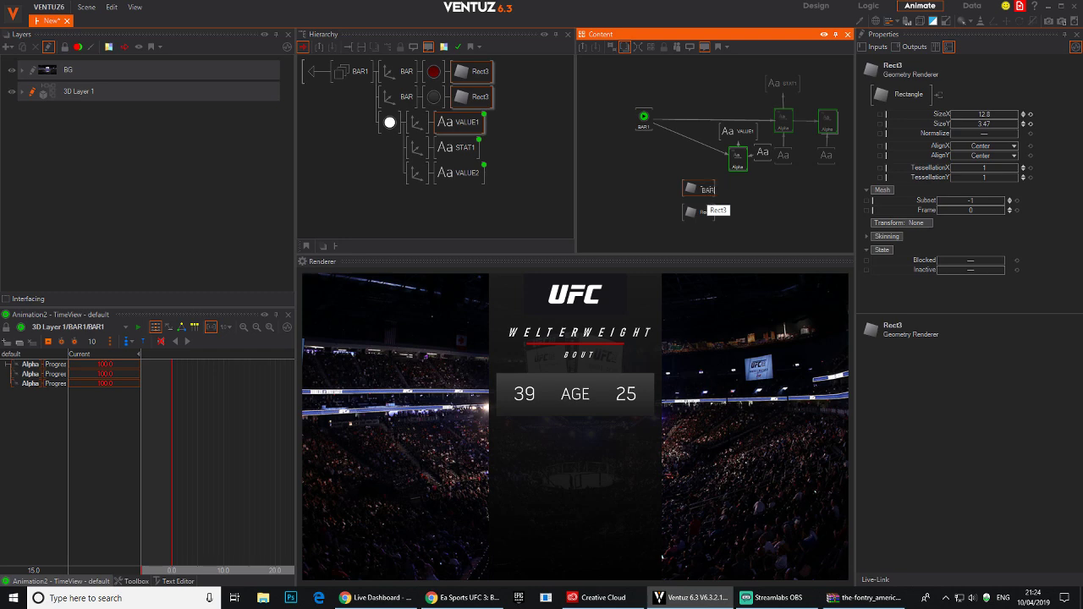
pyautogui.write('BAR')
pyautogui.press('Return')
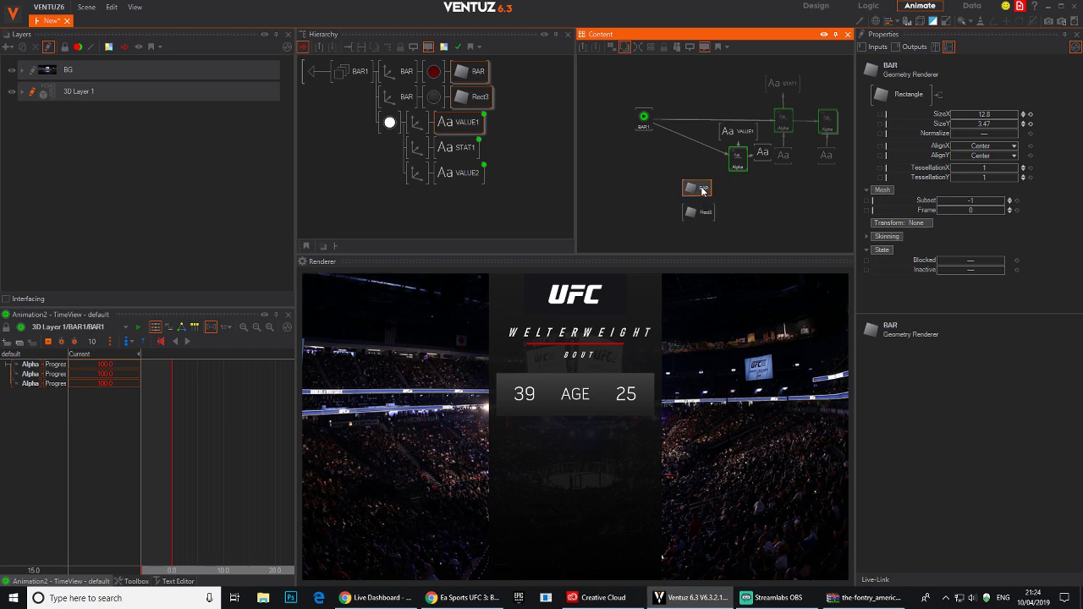
# Rename the red bar's rectangle RED_BAR.
pyautogui.doubleClick(704, 189)
pyautogui.write('RED_BAR')
pyautogui.press('Return')
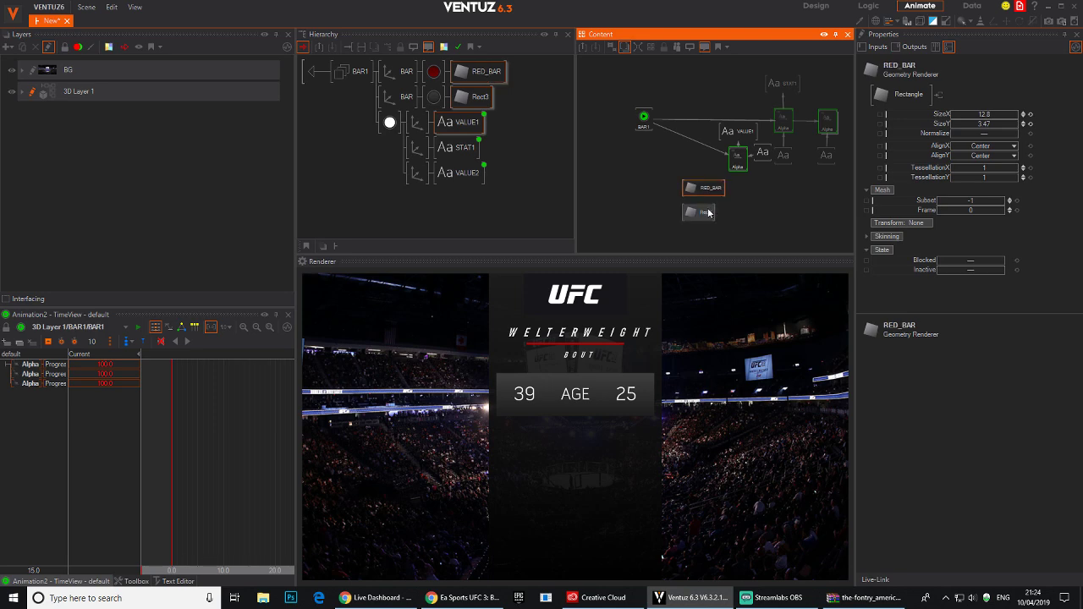
# Rename the grey bar's rectangle GREY_BAR and move both bar nodes below the BAR1 animation in the content view.
pyautogui.doubleClick(708, 214)
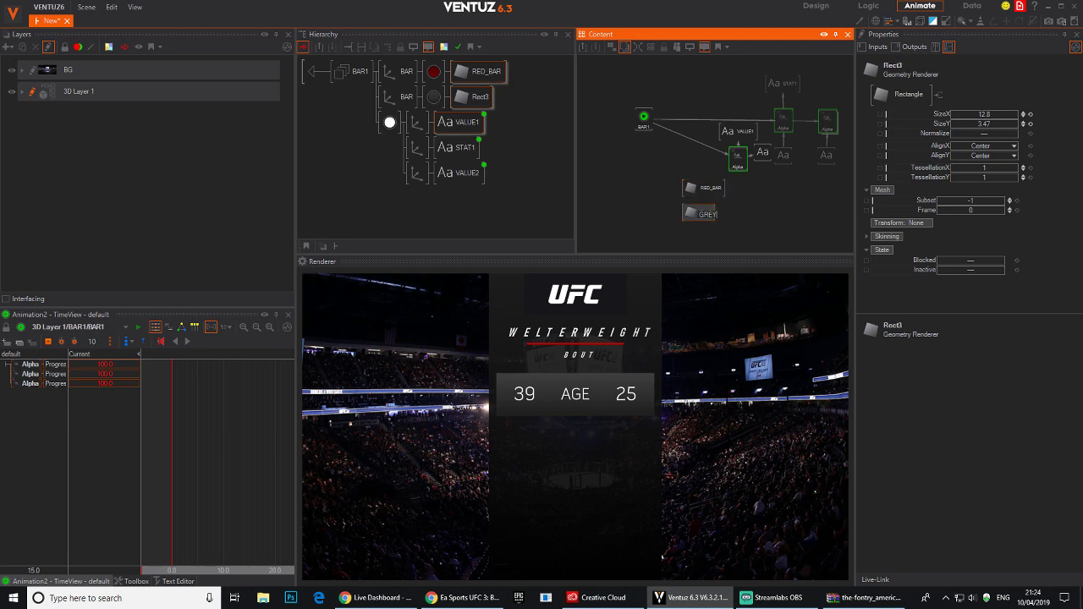
pyautogui.press('Return')
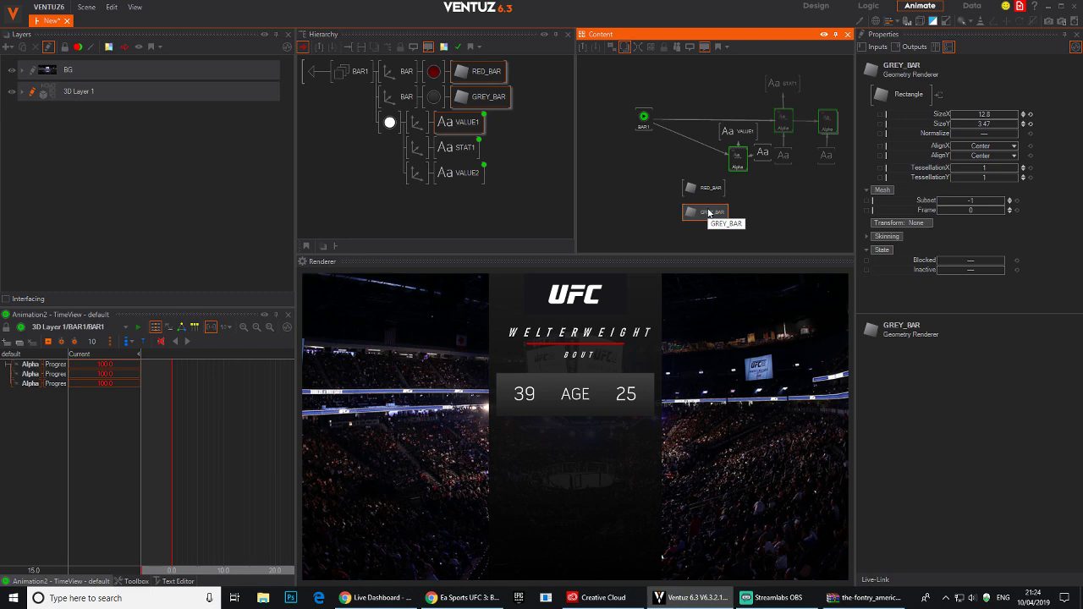
pyautogui.click(753, 204)
pyautogui.moveTo(750, 193); pyautogui.dragTo(644, 216)
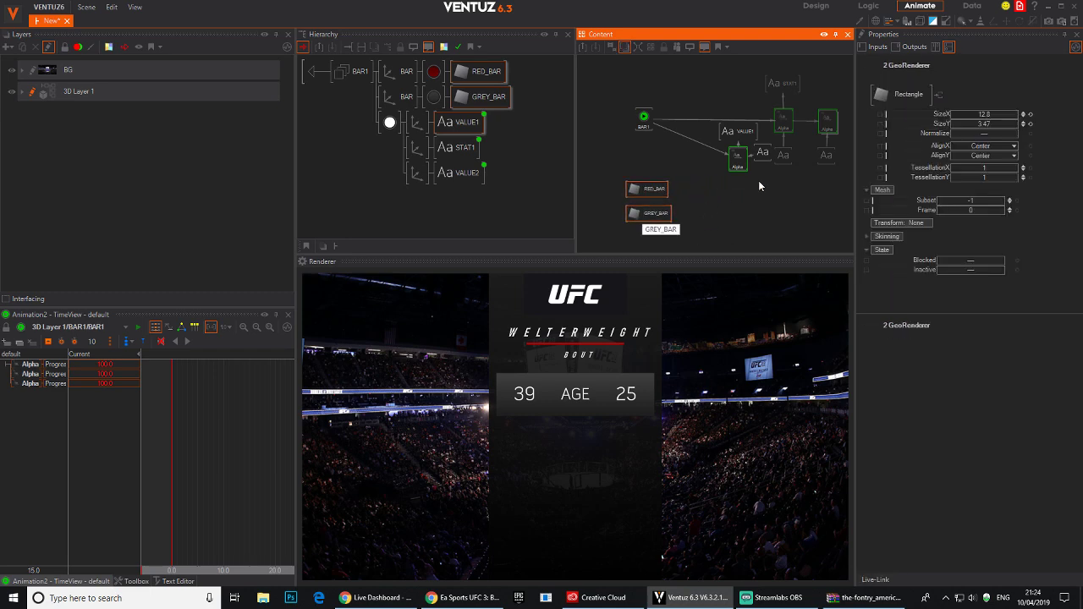
# Line up the VALUE1 text, its Alpha effect and its Block Text in a column beside the STAT1 chain.
pyautogui.moveTo(736, 131); pyautogui.dragTo(729, 84)
pyautogui.click(736, 145)
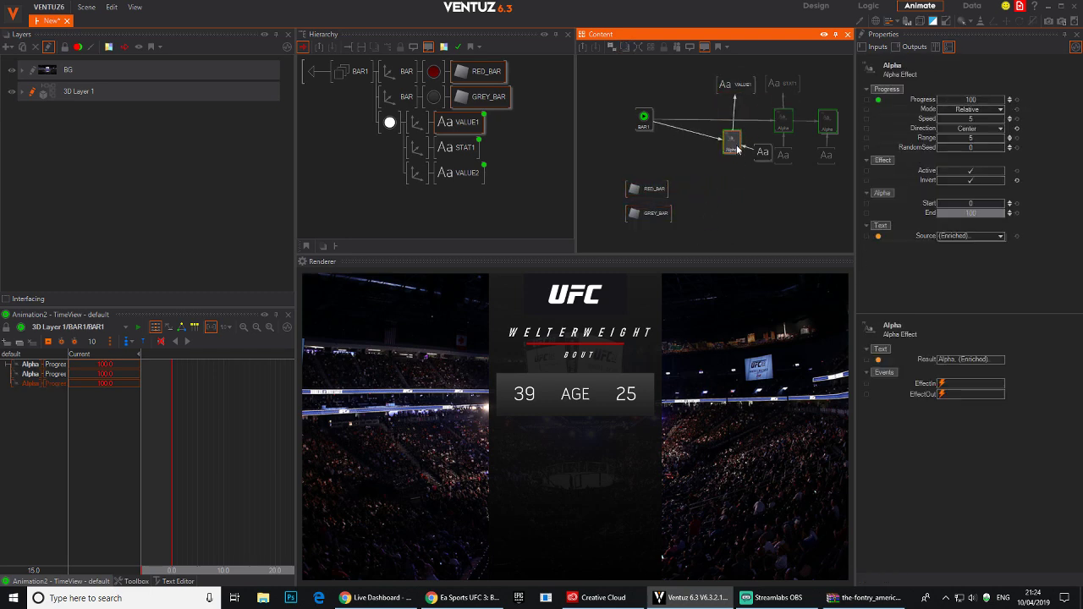
pyautogui.moveTo(738, 149)
pyautogui.mouseDown()
pyautogui.moveTo(741, 128)
pyautogui.moveTo(742, 158)
pyautogui.mouseUp()
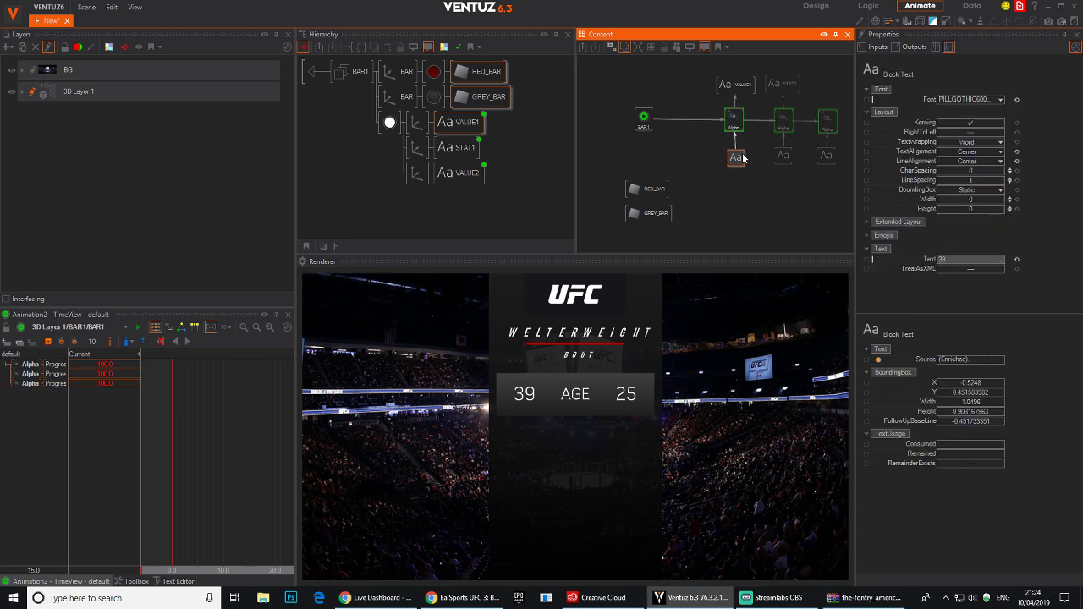
# Bind the SizeX of RED_BAR and GREY_BAR to the BAR1 keyframe animation and align both nodes beneath it.
pyautogui.moveTo(686, 181); pyautogui.dragTo(654, 190)
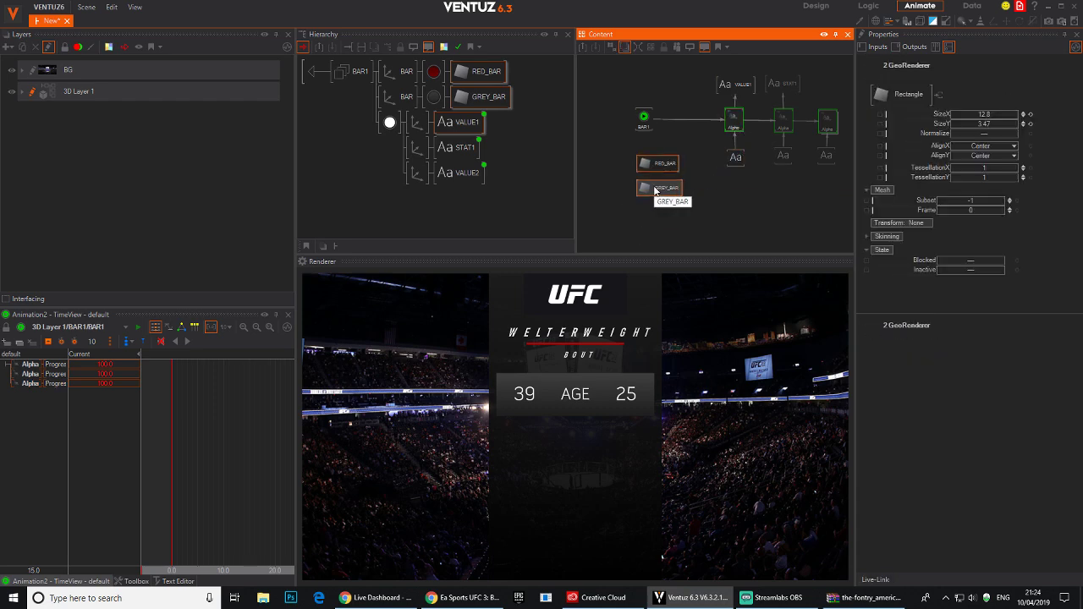
pyautogui.moveTo(938, 116); pyautogui.dragTo(638, 126)
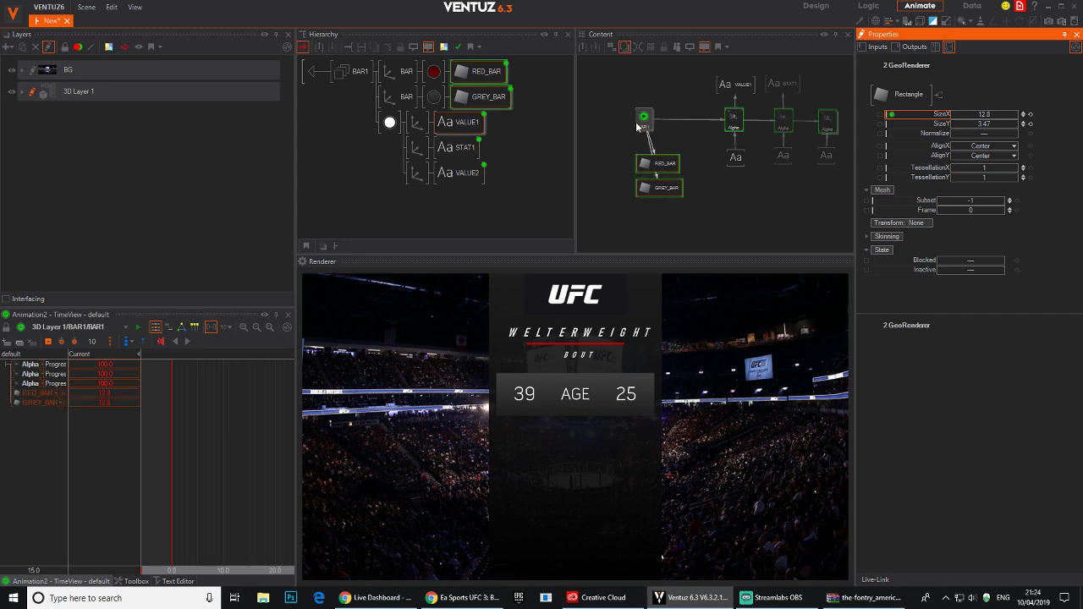
pyautogui.moveTo(658, 170); pyautogui.dragTo(646, 167)
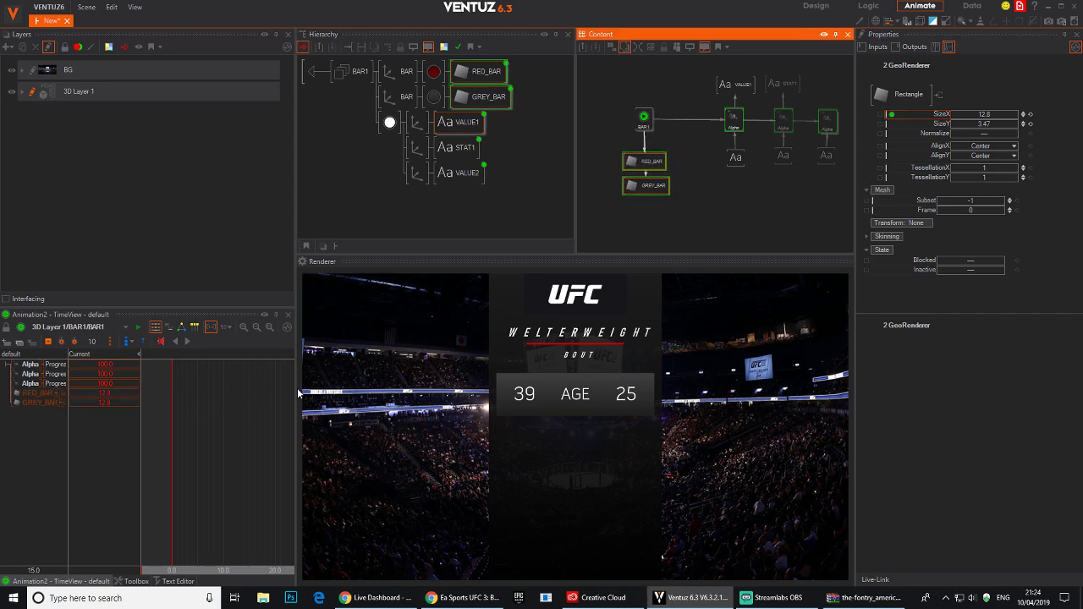
# Display the widened timeline in seconds and add keyframes for all five channels at 1.0 s.
pyautogui.moveTo(297, 388); pyautogui.dragTo(362, 390)
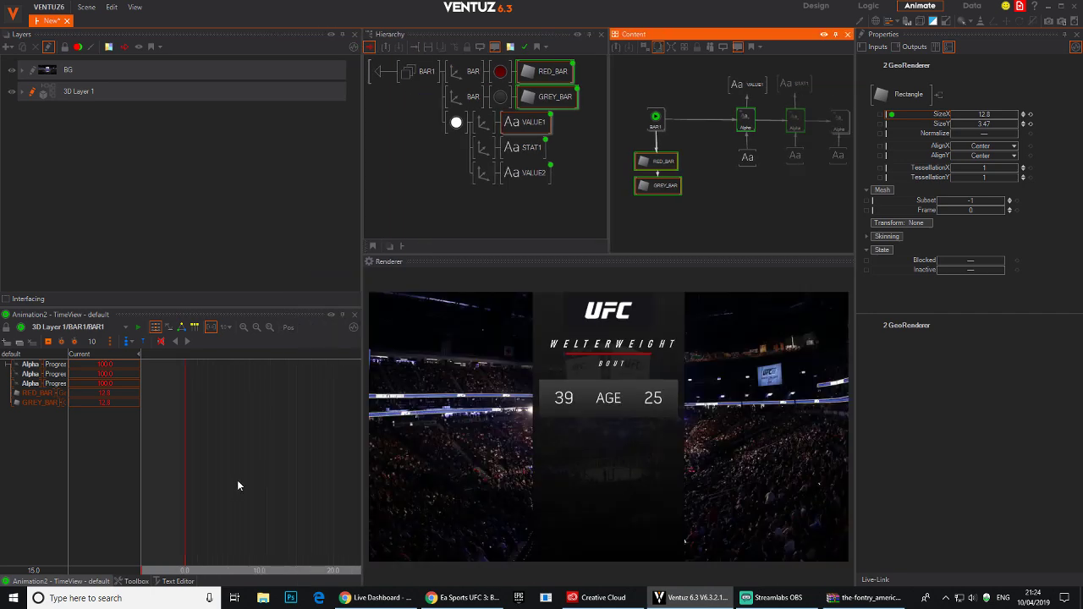
pyautogui.click(227, 327)
pyautogui.click(250, 357)
pyautogui.click(259, 518)
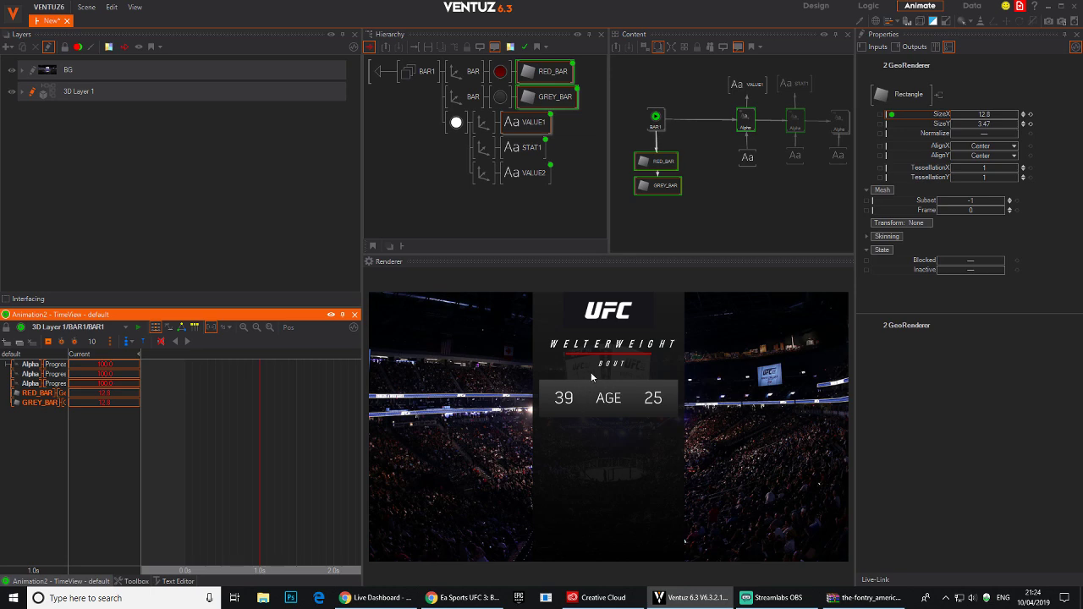
pyautogui.click(48, 343)
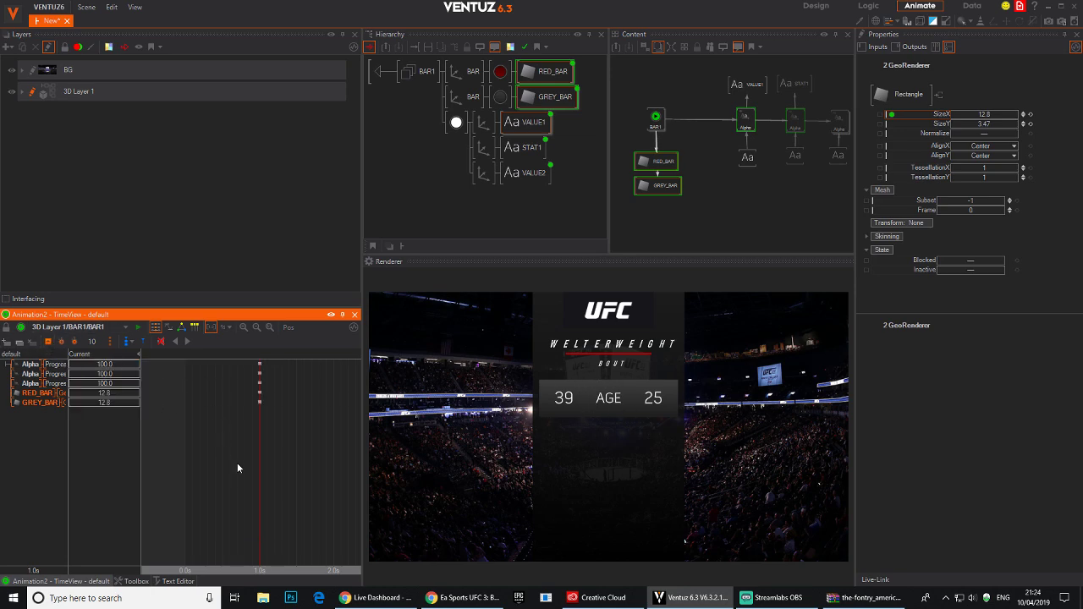
# Add keyframes for all five channels at 0.0 s and set the three Alpha Progress values there to 0.
pyautogui.moveTo(260, 450); pyautogui.dragTo(188, 461)
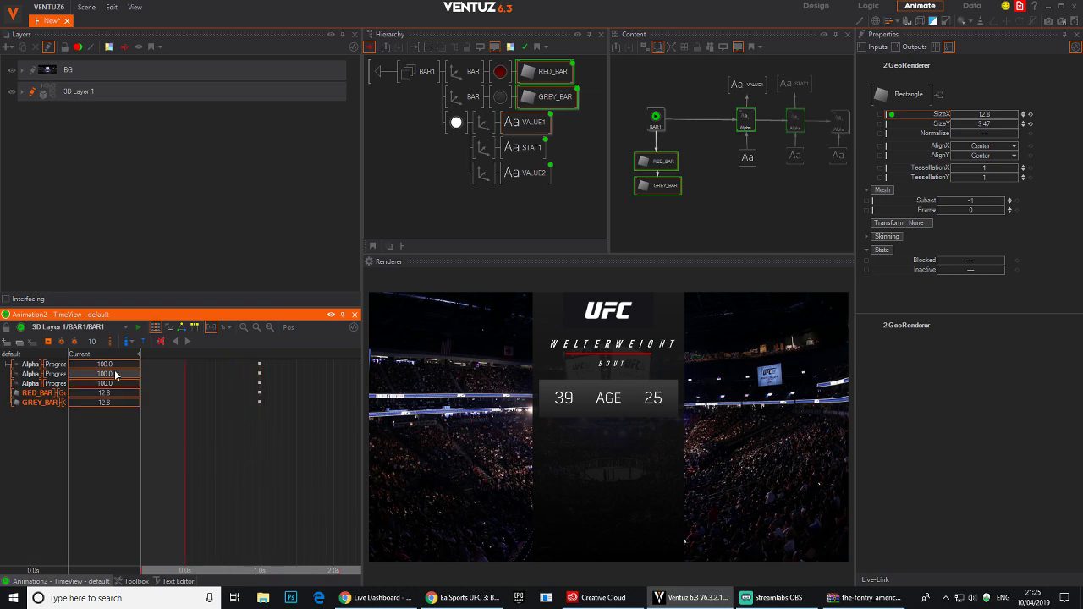
pyautogui.click(49, 342)
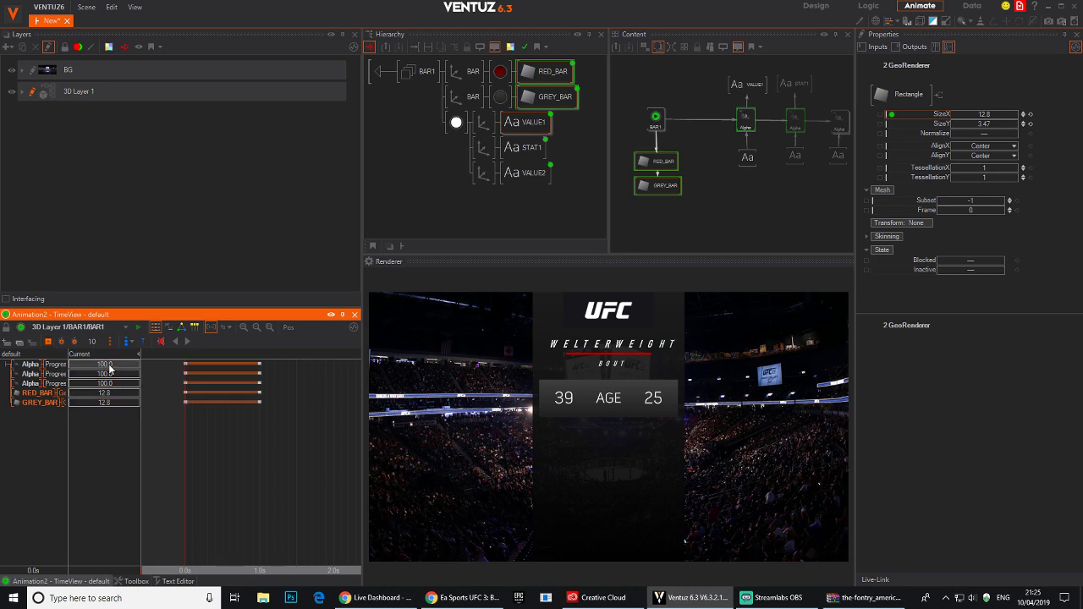
pyautogui.doubleClick(110, 366)
pyautogui.write('0')
pyautogui.press('Tab')
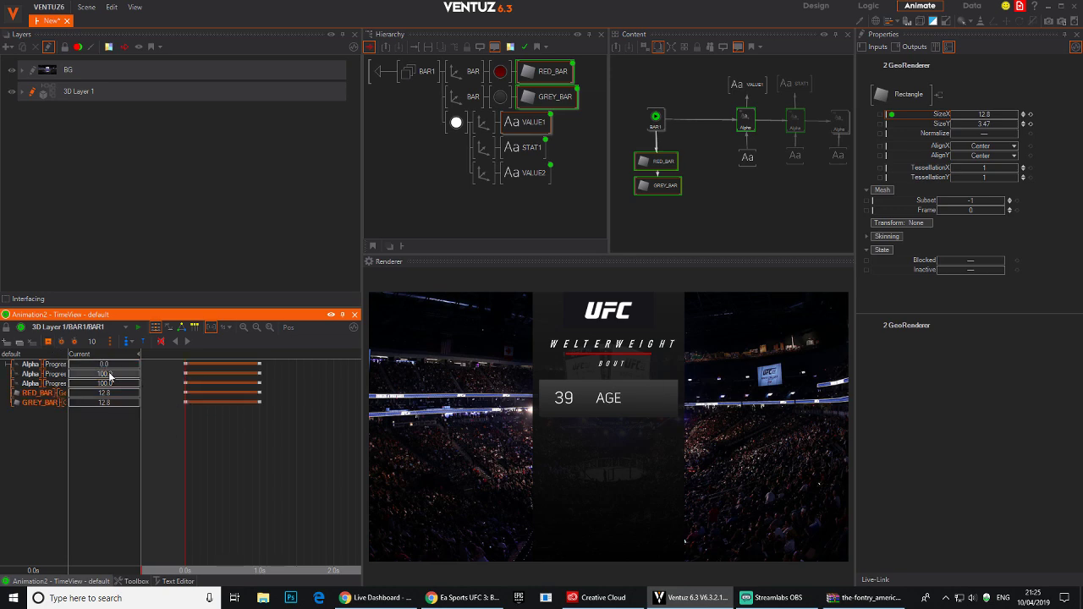
pyautogui.write('0')
pyautogui.press('Tab')
pyautogui.write('0')
pyautogui.press('Tab')
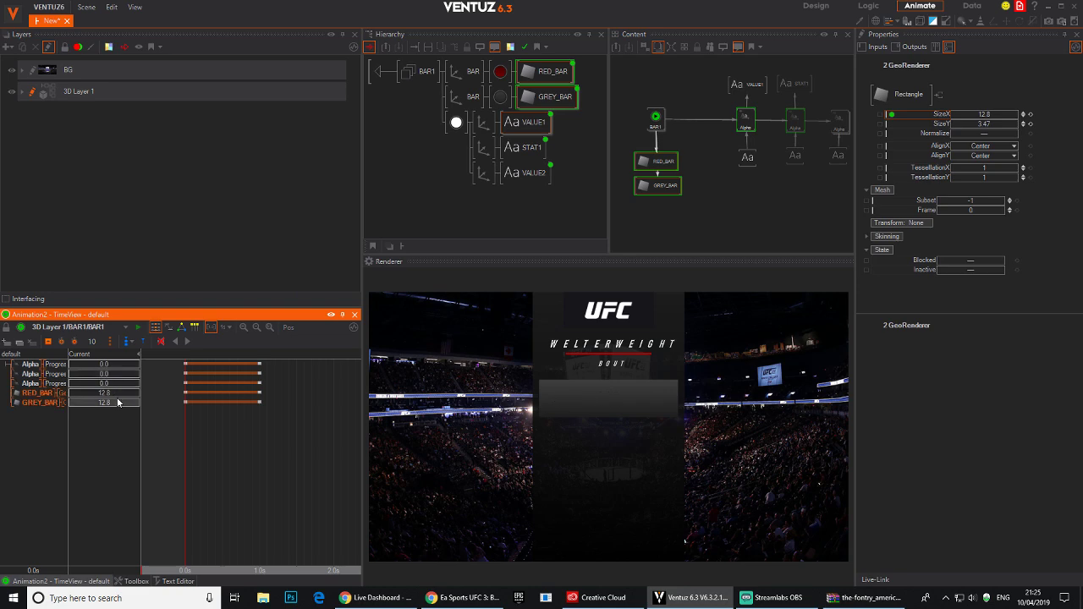
# Set the SizeX keyframe values of RED_BAR and GREY_BAR to 0 at 0.0 s.
pyautogui.write('0')
pyautogui.press('Tab')
pyautogui.write('0')
pyautogui.press('Return')
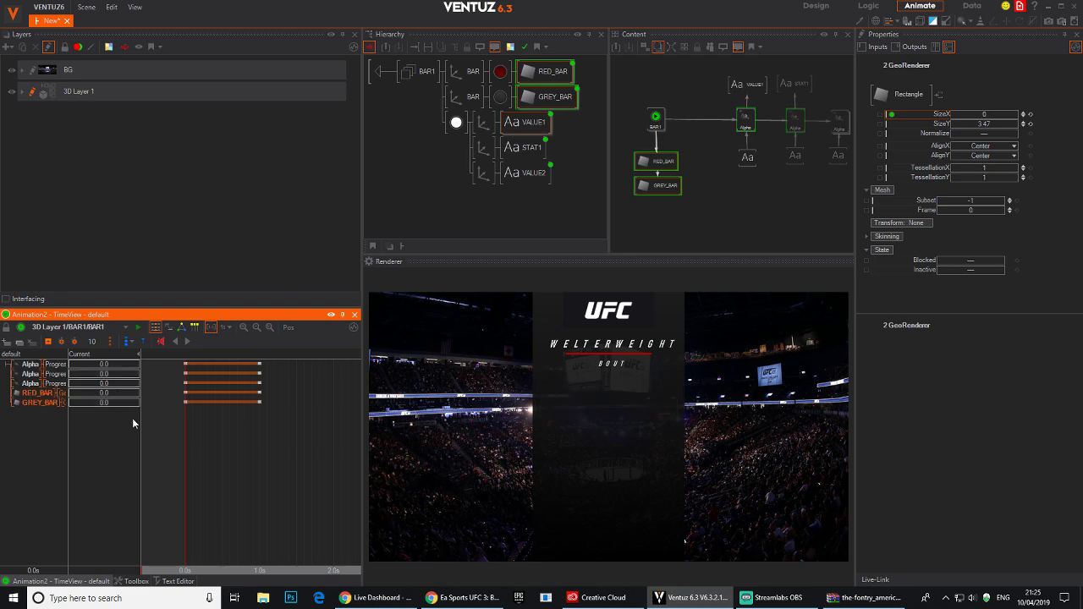
# Reorder the RED_BAR track below GREY_BAR and shift the grey bar and Alpha keyframes to start at 0.6 s.
pyautogui.moveTo(187, 438); pyautogui.dragTo(168, 450)
pyautogui.moveTo(28, 394); pyautogui.dragTo(28, 409)
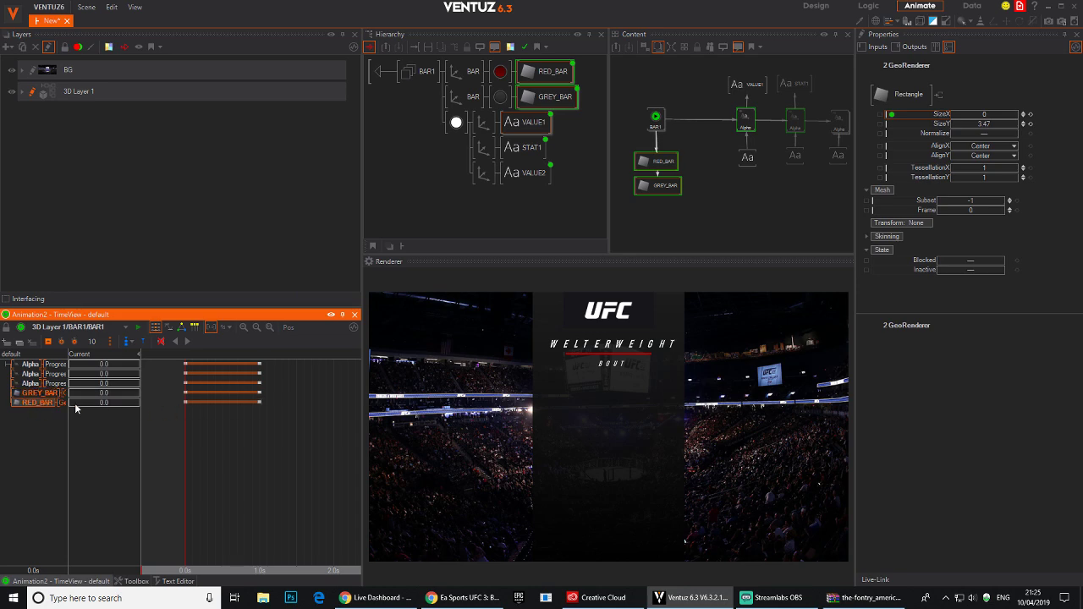
pyautogui.moveTo(312, 396)
pyautogui.mouseDown()
pyautogui.moveTo(198, 371)
pyautogui.moveTo(304, 396)
pyautogui.mouseUp()
pyautogui.moveTo(275, 446); pyautogui.dragTo(215, 447, button='right')
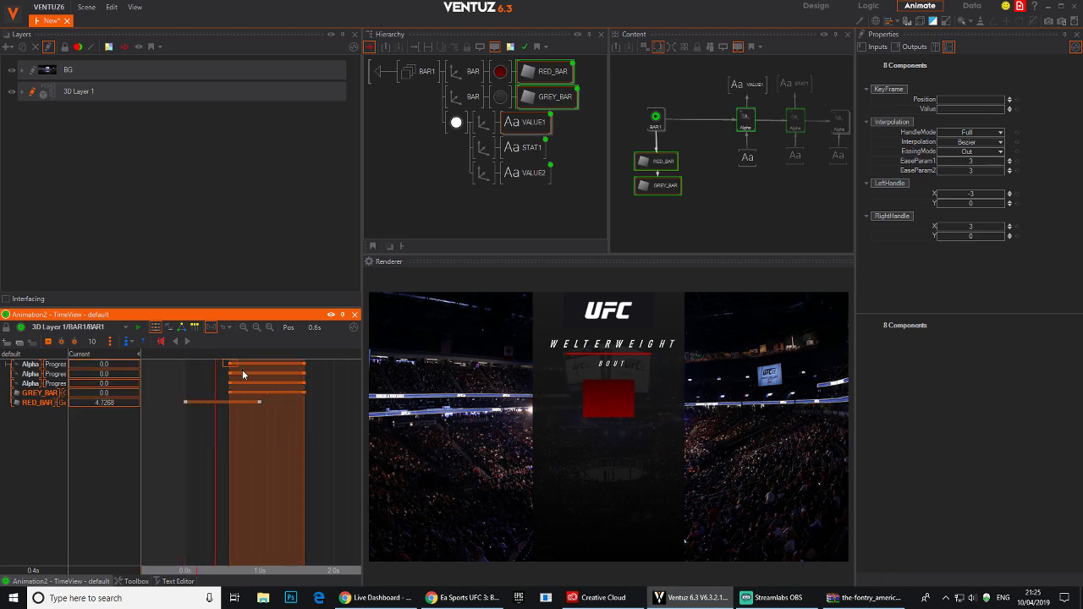
# Shift the three Alpha tracks to start at 0.9 s and the GREY_BAR keyframes to start at 0.5 s.
pyautogui.moveTo(242, 371); pyautogui.dragTo(328, 383)
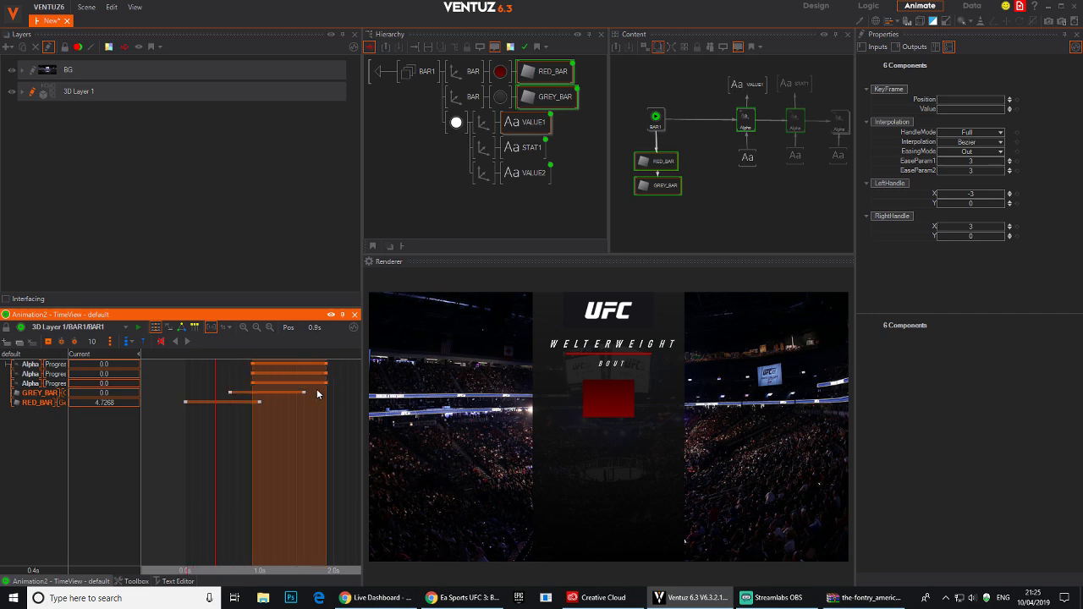
pyautogui.moveTo(212, 461); pyautogui.dragTo(275, 461, button='right')
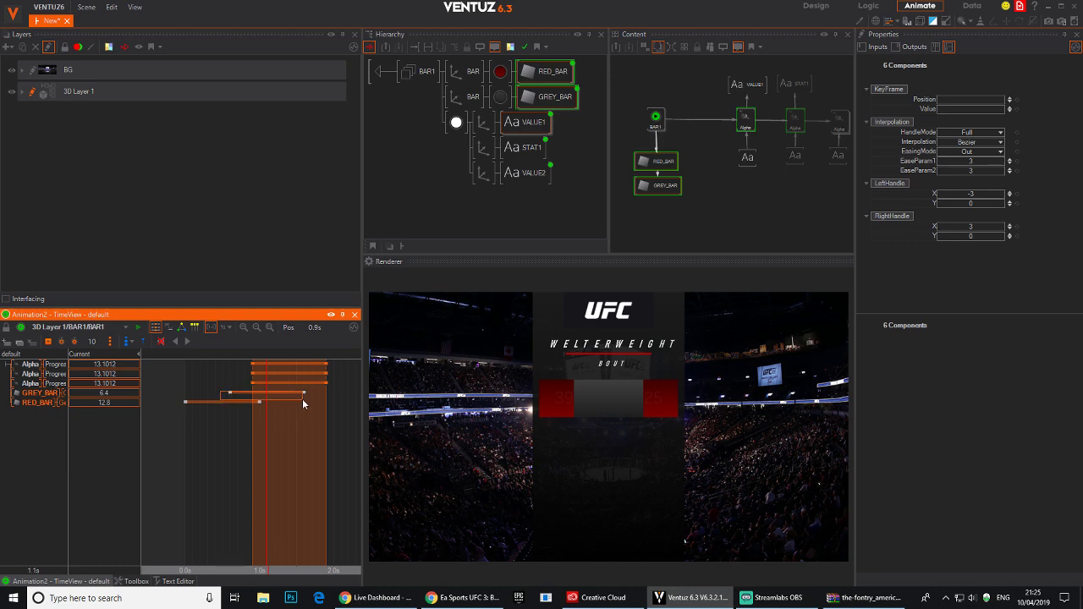
pyautogui.moveTo(303, 399); pyautogui.dragTo(302, 391)
pyautogui.moveTo(268, 461)
pyautogui.mouseDown(button='right')
pyautogui.moveTo(185, 462)
pyautogui.moveTo(300, 460)
pyautogui.moveTo(254, 460)
pyautogui.moveTo(296, 449)
pyautogui.moveTo(268, 460)
pyautogui.moveTo(317, 457)
pyautogui.moveTo(265, 457)
pyautogui.moveTo(283, 457)
pyautogui.mouseUp(button='right')
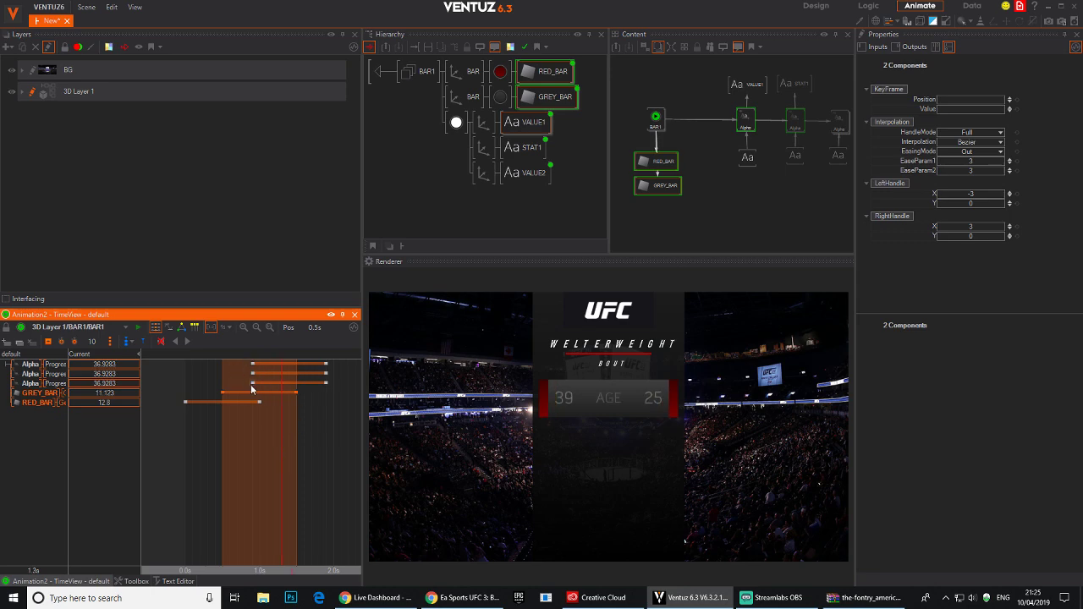
# Shift the AGE text's Alpha keyframes to start at 0.6 s, scrubbing the animation to check the timing.
pyautogui.moveTo(323, 376)
pyautogui.mouseDown()
pyautogui.moveTo(342, 374)
pyautogui.moveTo(312, 375)
pyautogui.mouseUp()
pyautogui.moveTo(292, 452); pyautogui.dragTo(260, 449, button='right')
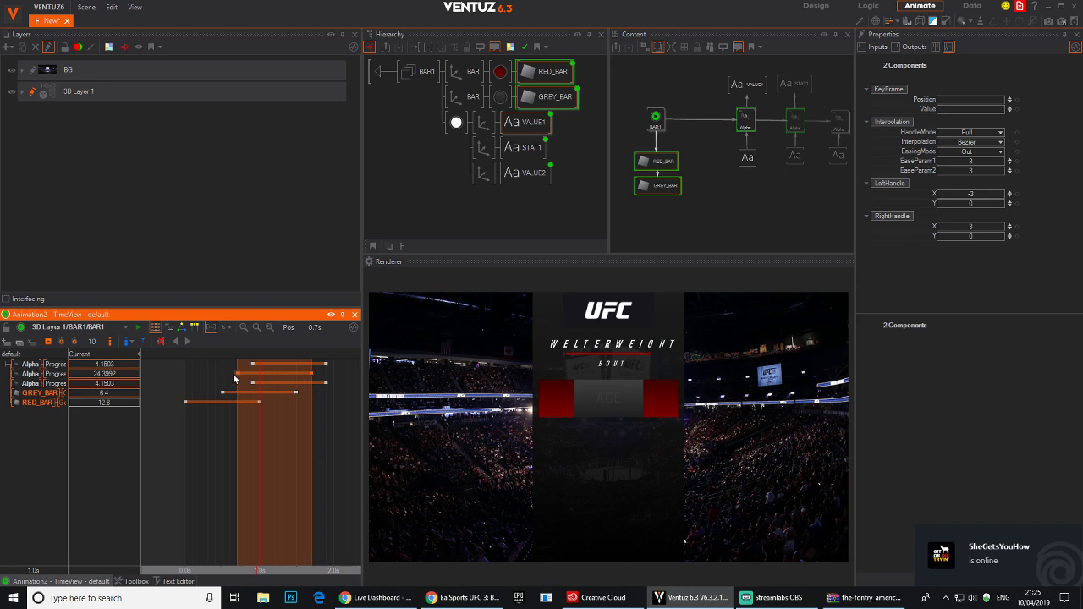
pyautogui.moveTo(235, 379); pyautogui.dragTo(227, 378)
pyautogui.moveTo(228, 461); pyautogui.dragTo(316, 460, button='right')
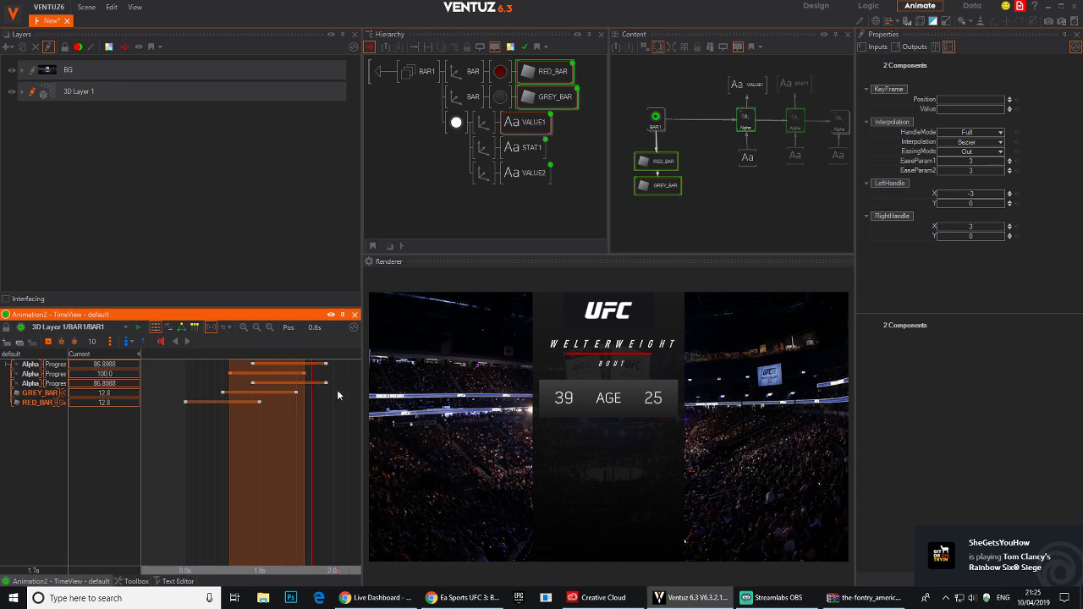
# Shift the Alpha keyframes of both value texts together to start at 1.1 s.
pyautogui.click(262, 383)
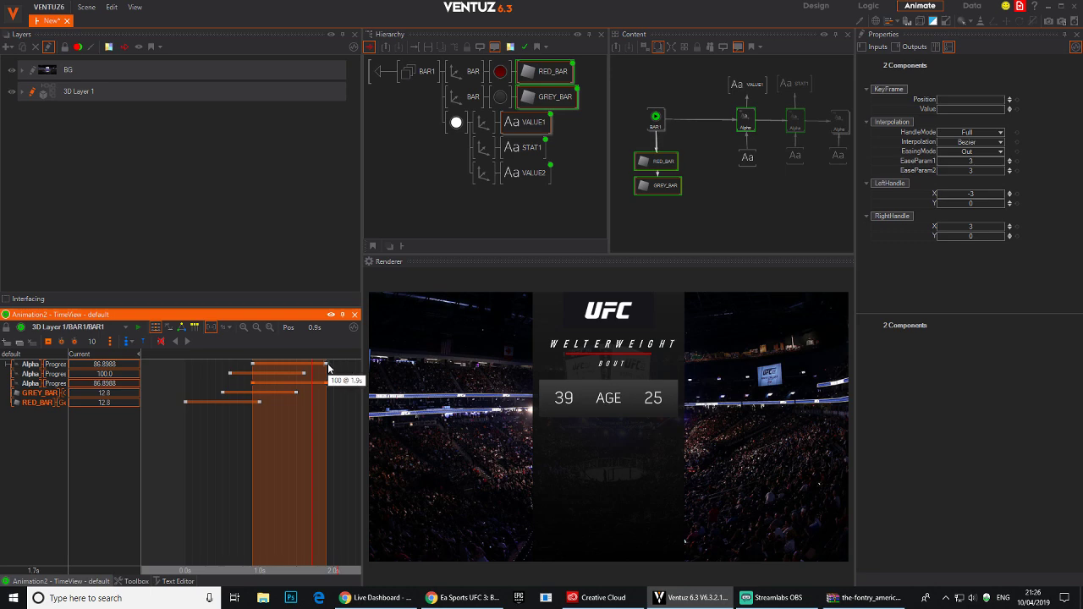
pyautogui.keyDown('ctrl'); pyautogui.click(327, 365); pyautogui.keyUp('ctrl')
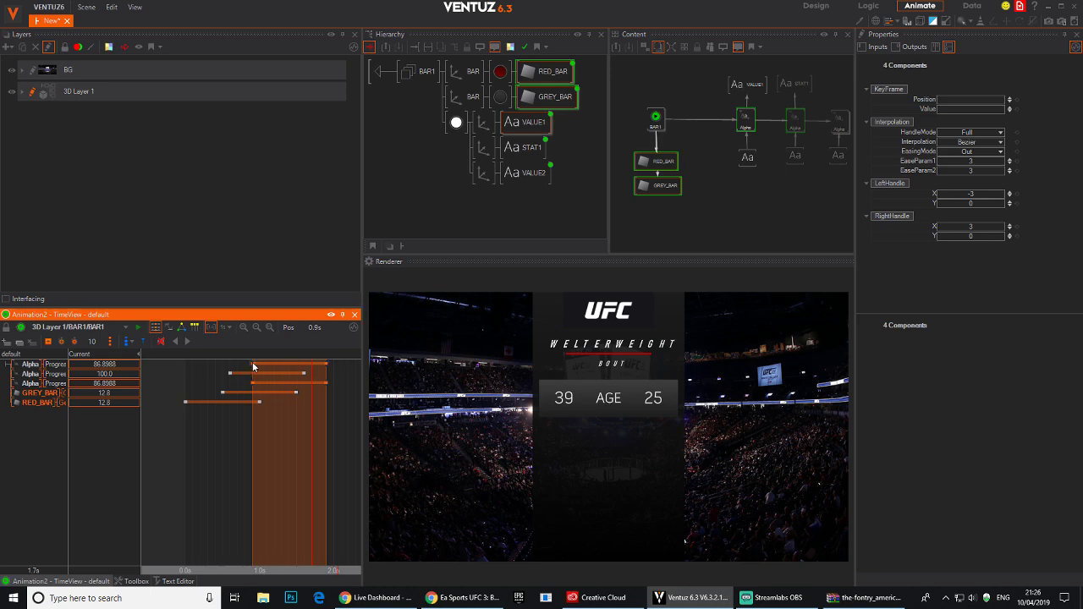
pyautogui.moveTo(253, 365); pyautogui.dragTo(269, 366)
# Play and scrub the BAR1 animation from 0.0 s to review the staggered timing of bars and texts.
pyautogui.scroll(-1, 309, 423)
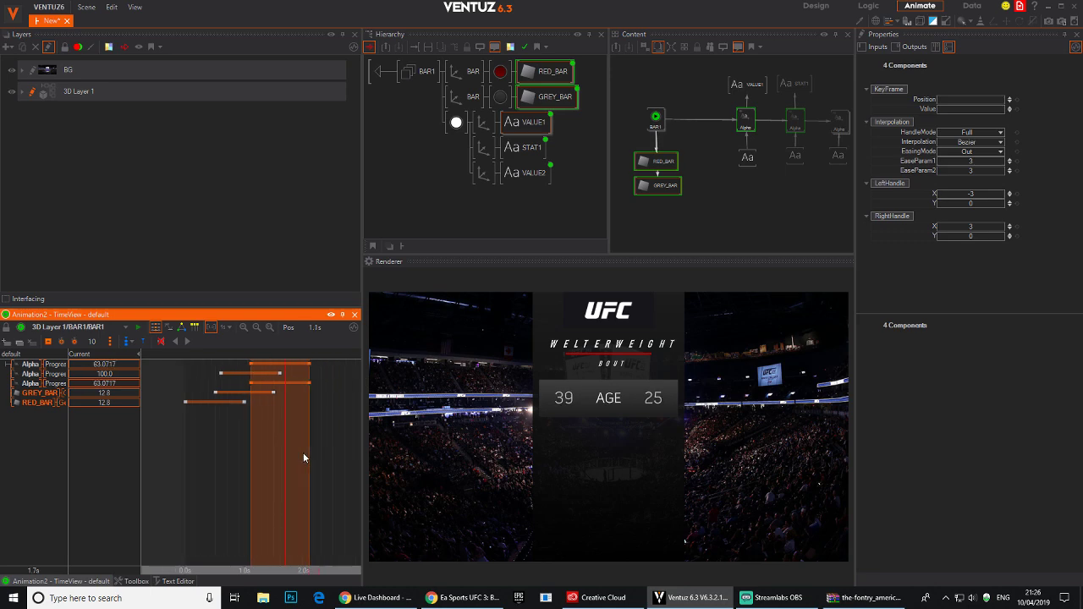
pyautogui.scroll(-1, 304, 454)
pyautogui.moveTo(305, 455); pyautogui.dragTo(185, 445, button='right')
pyautogui.click(190, 342)
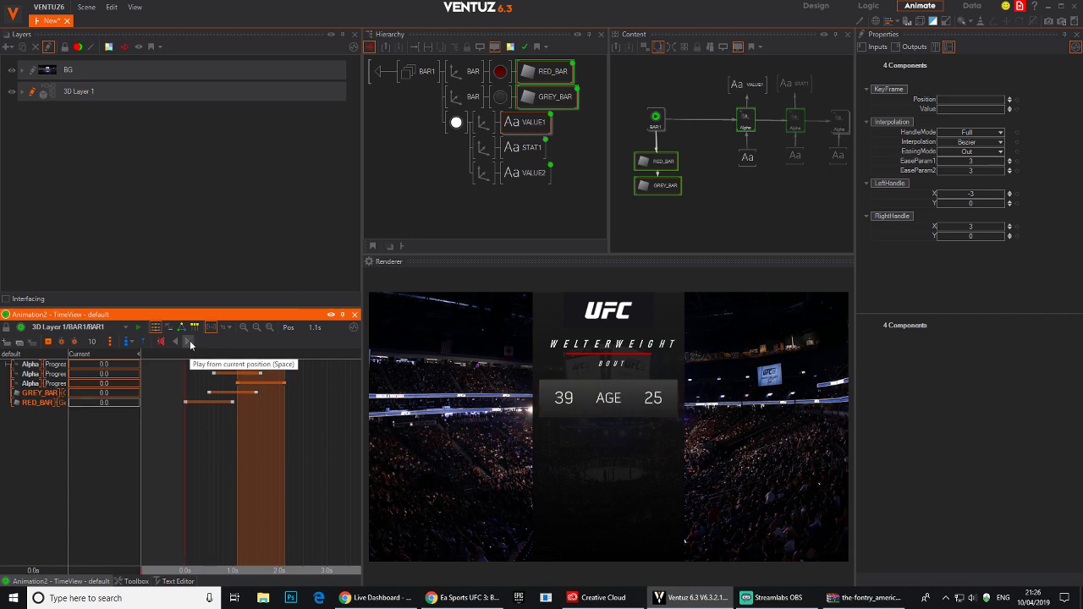
pyautogui.moveTo(213, 488); pyautogui.dragTo(265, 471, button='right')
pyautogui.moveTo(284, 474)
pyautogui.mouseDown()
pyautogui.moveTo(190, 476)
pyautogui.moveTo(263, 466)
pyautogui.moveTo(194, 465)
pyautogui.moveTo(296, 461)
pyautogui.moveTo(278, 391)
pyautogui.moveTo(198, 465)
pyautogui.moveTo(285, 456)
pyautogui.mouseUp()
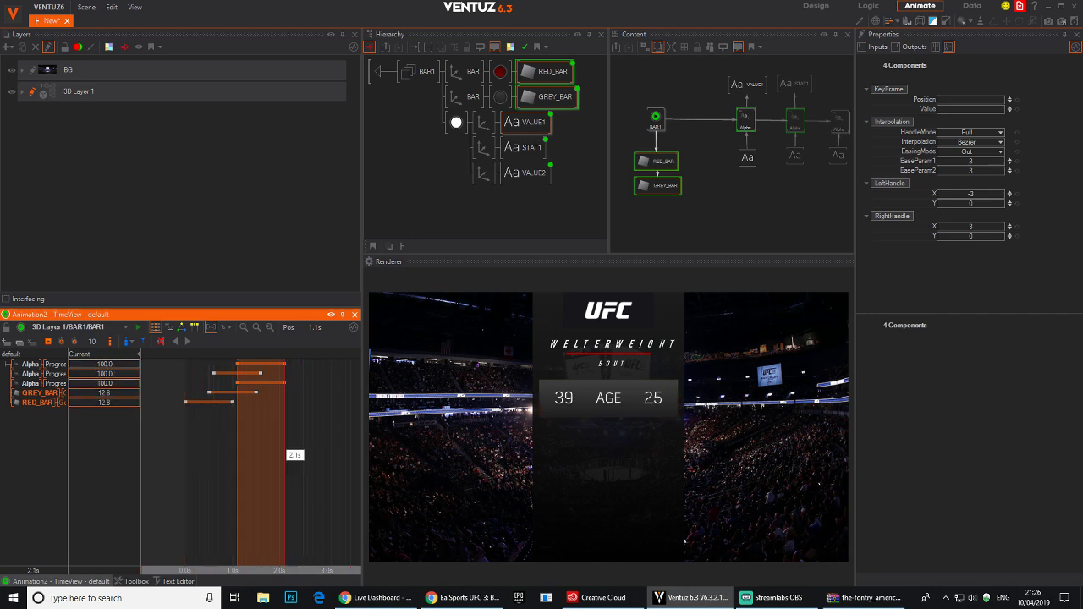
# Select the BAR1 keyframe animation and add a state at 0.0 s on its timeline.
pyautogui.click(654, 118)
pyautogui.moveTo(654, 119)
pyautogui.mouseDown()
pyautogui.moveTo(636, 106)
pyautogui.moveTo(665, 104)
pyautogui.moveTo(654, 115)
pyautogui.mouseUp()
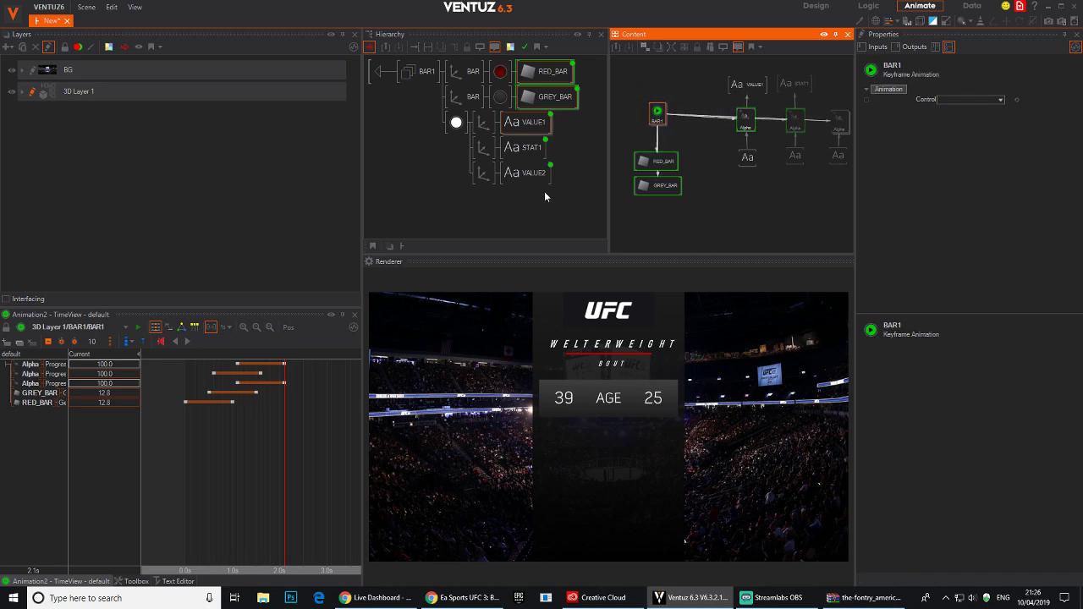
pyautogui.click(150, 434)
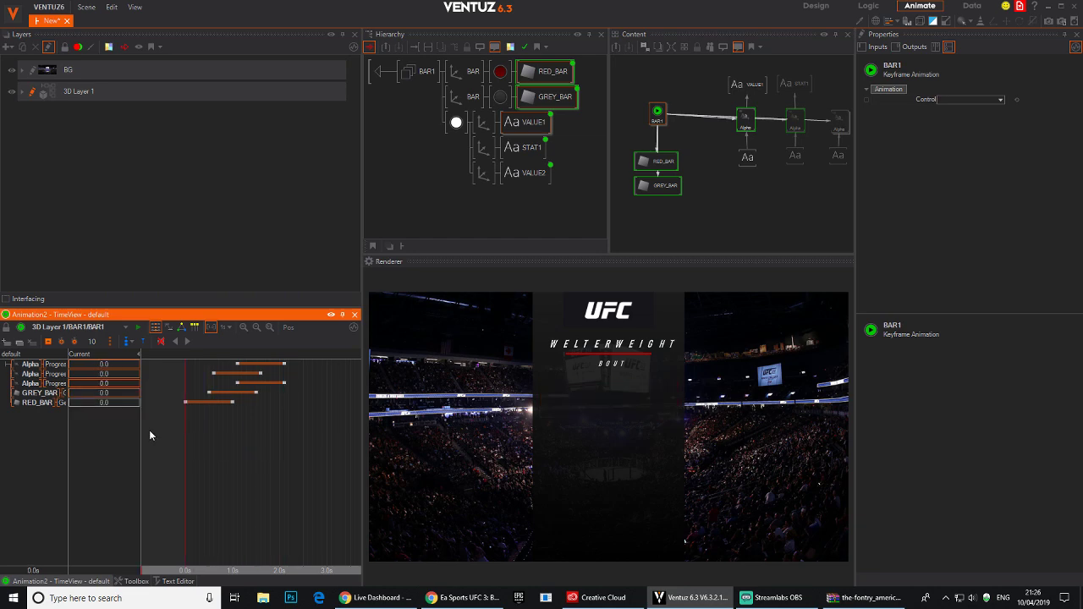
pyautogui.click(126, 342)
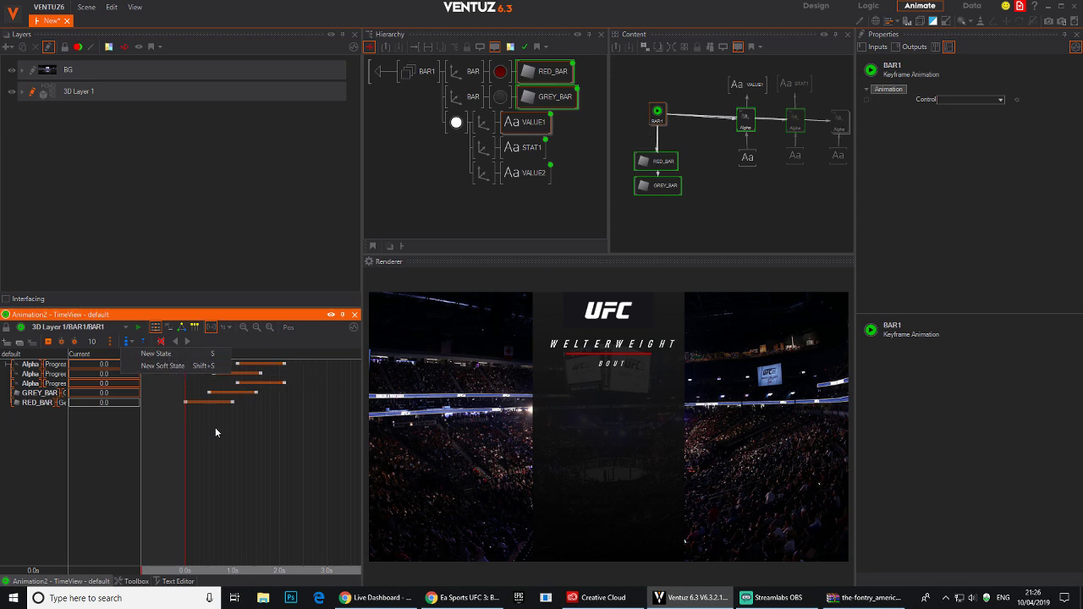
pyautogui.moveTo(218, 432); pyautogui.dragTo(159, 411)
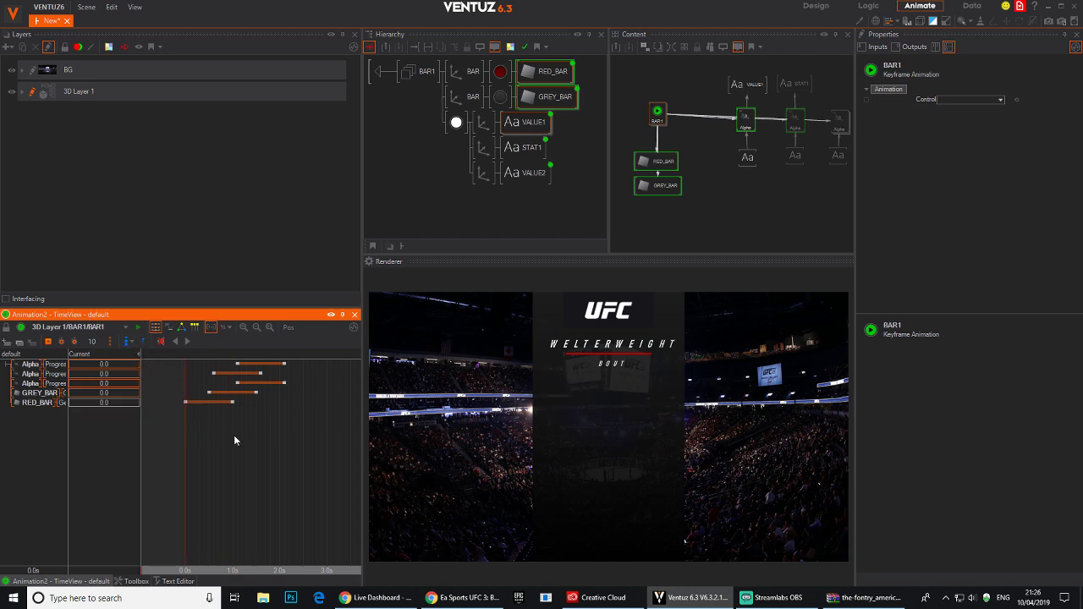
pyautogui.click(127, 342)
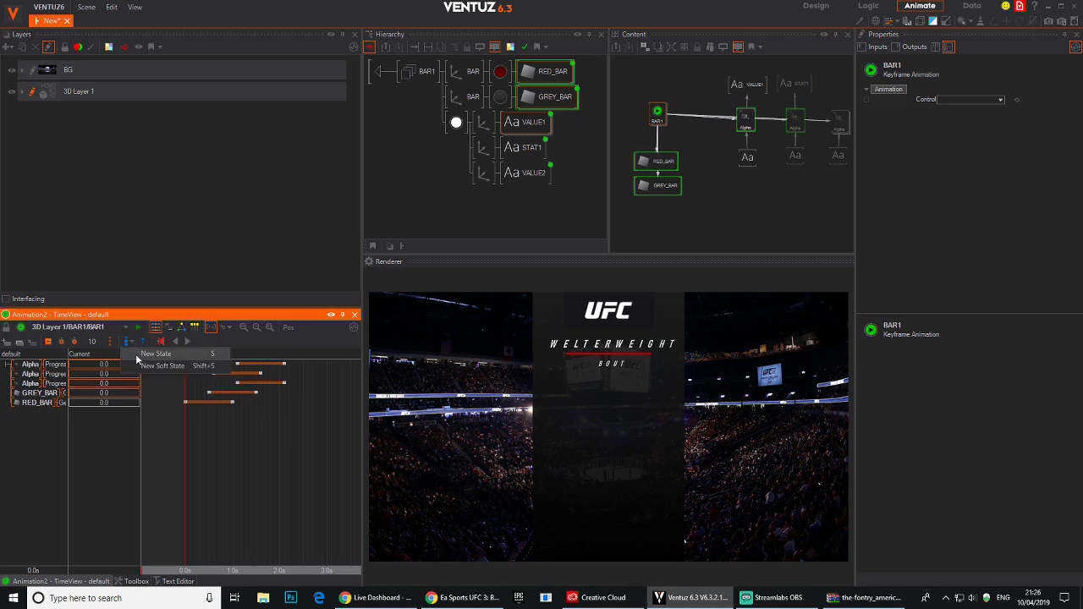
pyautogui.click(178, 366)
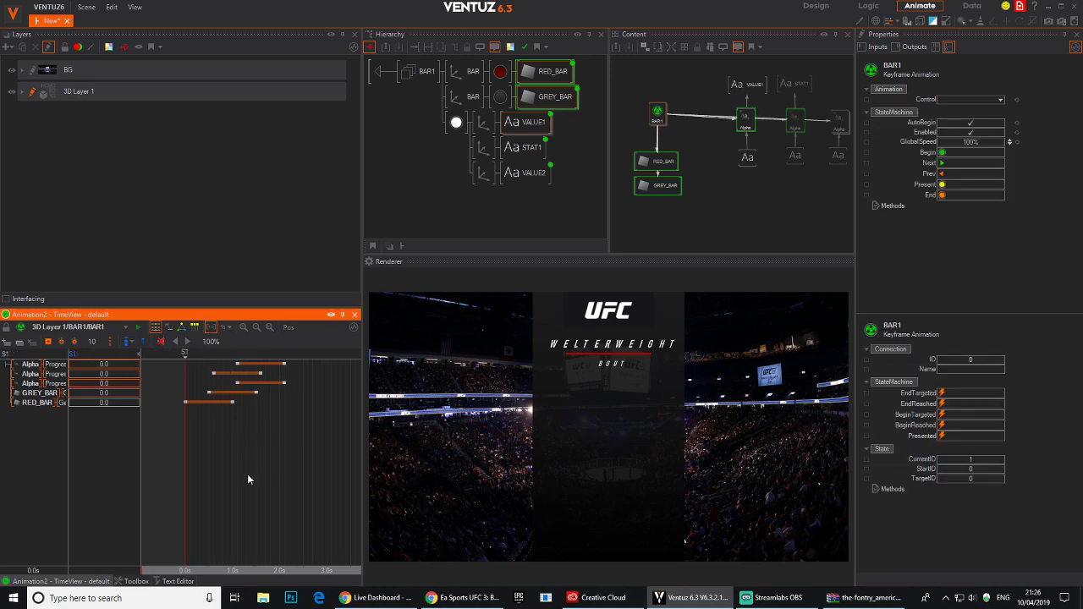
# Add a second state at 2.1 s to the BAR1 animation, return it to 0.0 s and expose its Control property.
pyautogui.click(285, 461)
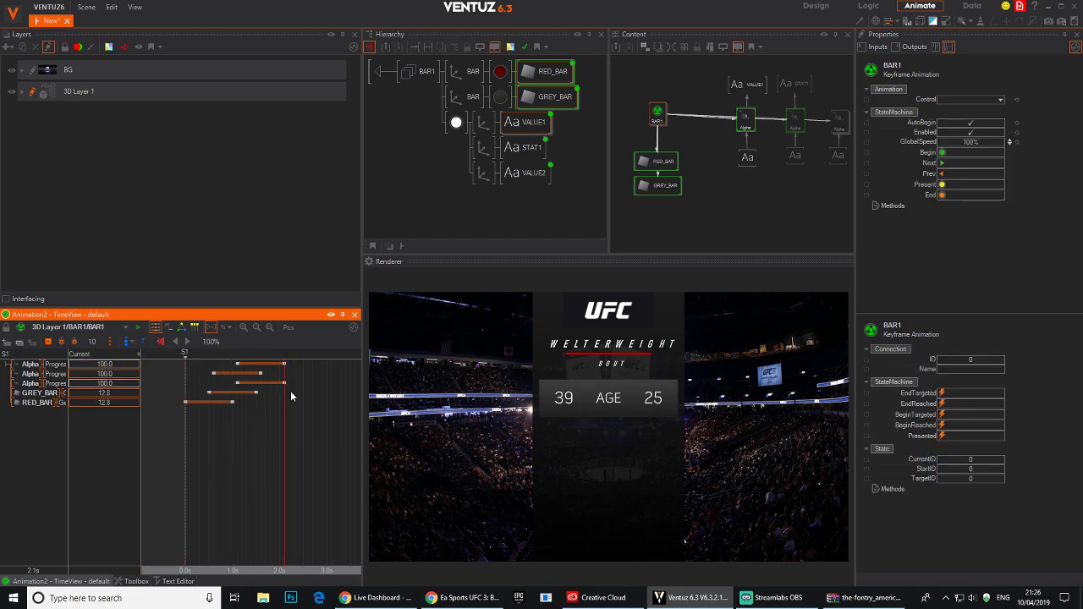
pyautogui.click(127, 342)
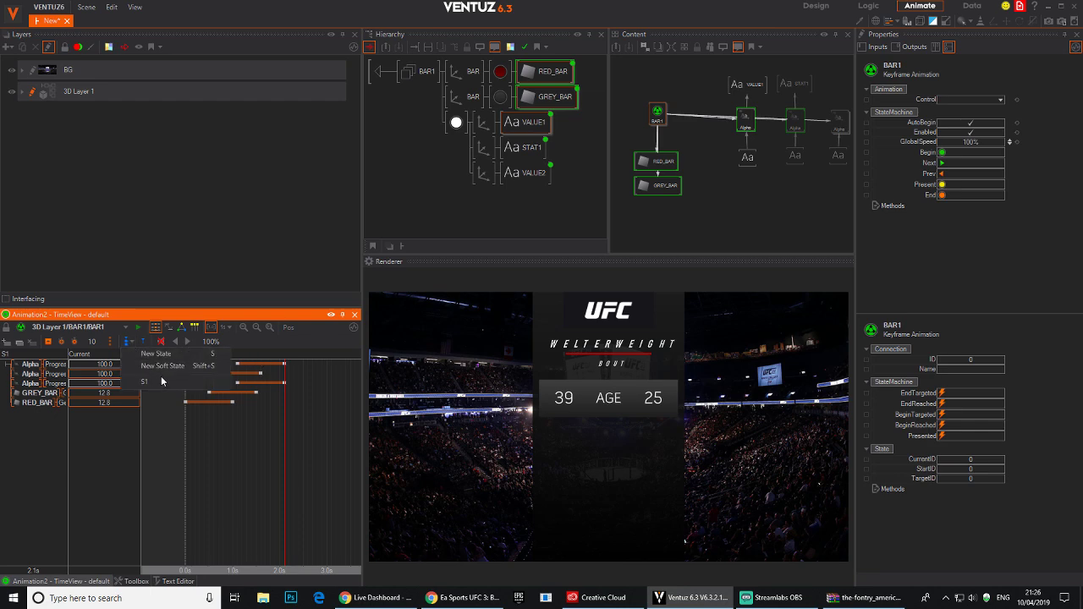
pyautogui.click(173, 365)
pyautogui.moveTo(275, 466); pyautogui.dragTo(182, 434)
pyautogui.click(657, 113)
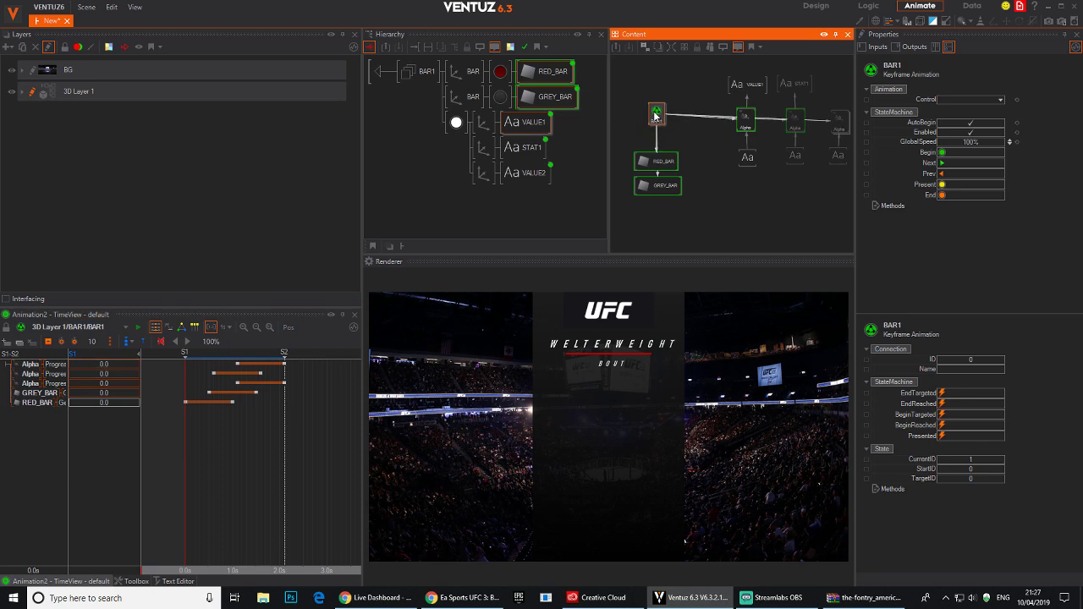
pyautogui.click(888, 100)
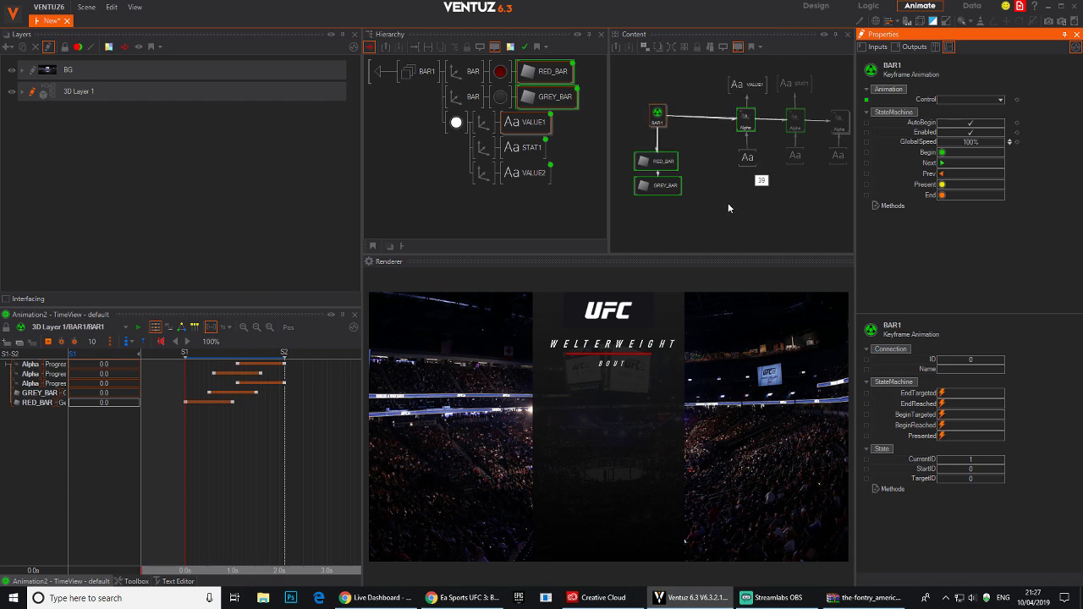
# Expose the Text property of the block text feeding VALUE1 under the name Value_1.
pyautogui.click(532, 123)
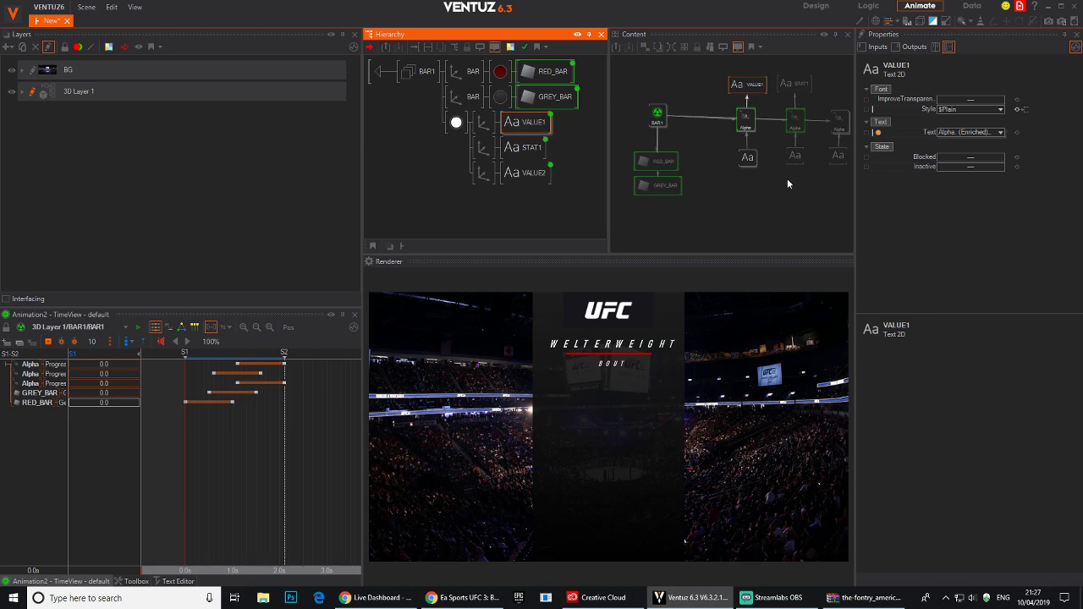
pyautogui.scroll(-1, 787, 178)
pyautogui.click(720, 138)
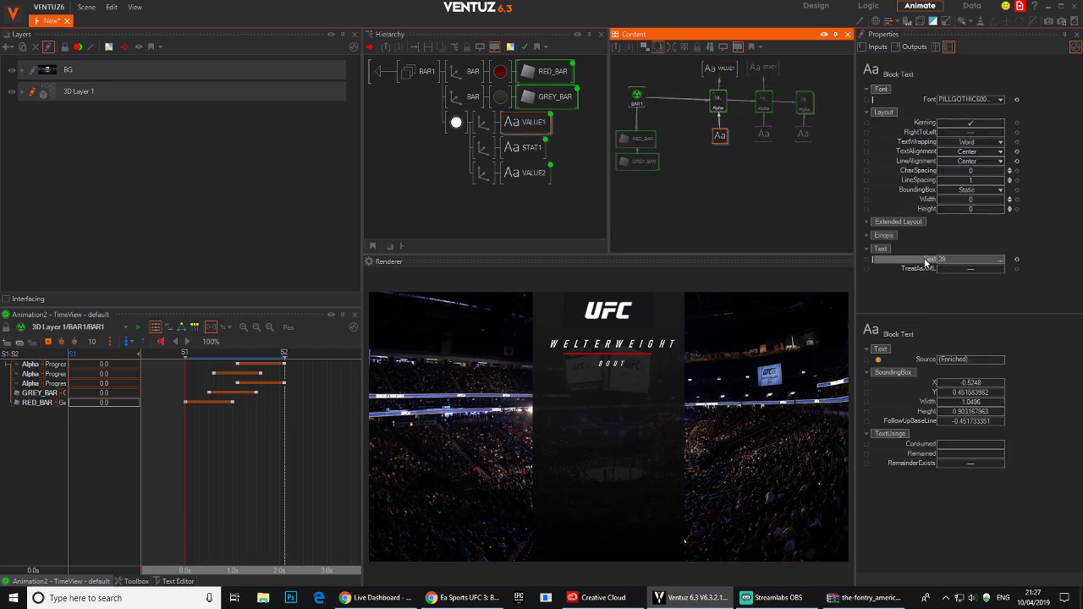
pyautogui.click(868, 259)
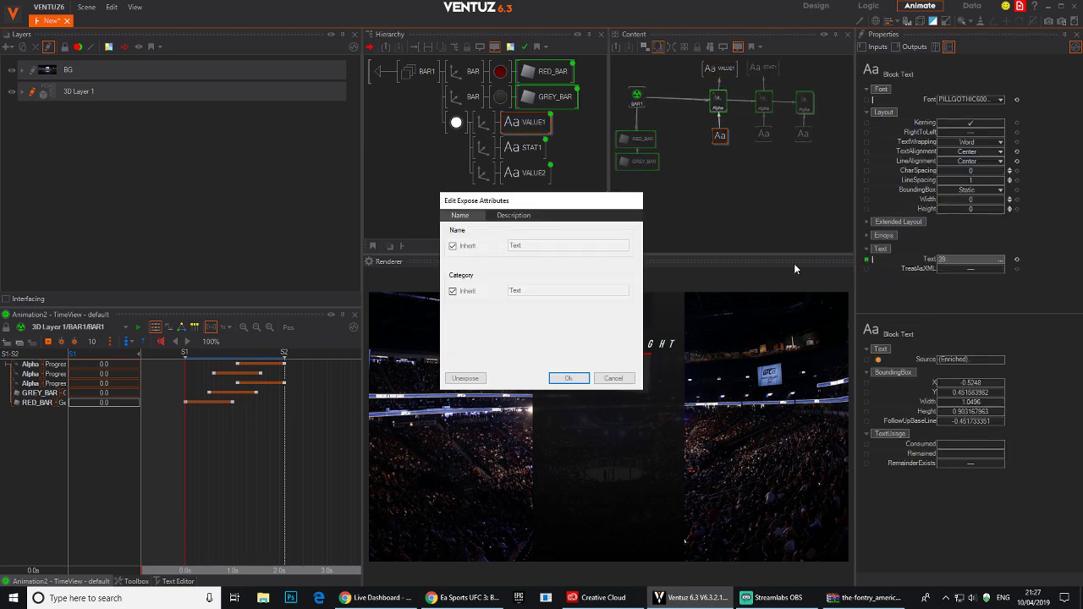
pyautogui.click(470, 248)
pyautogui.write('Value_1')
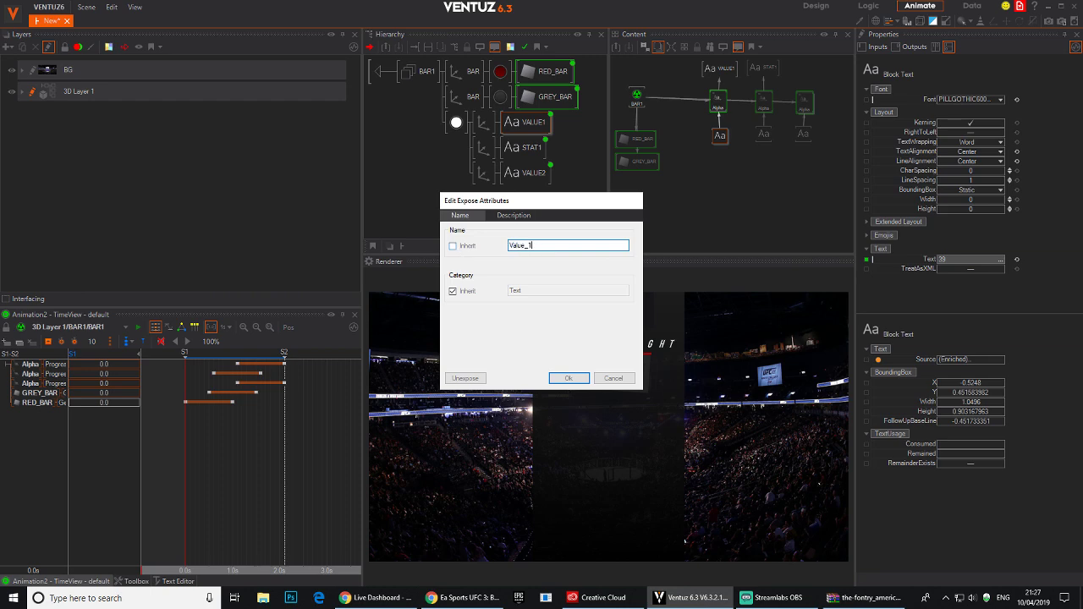
pyautogui.press('Return')
# Expose the Text property of the AGE block text under the name Stat.
pyautogui.click(765, 133)
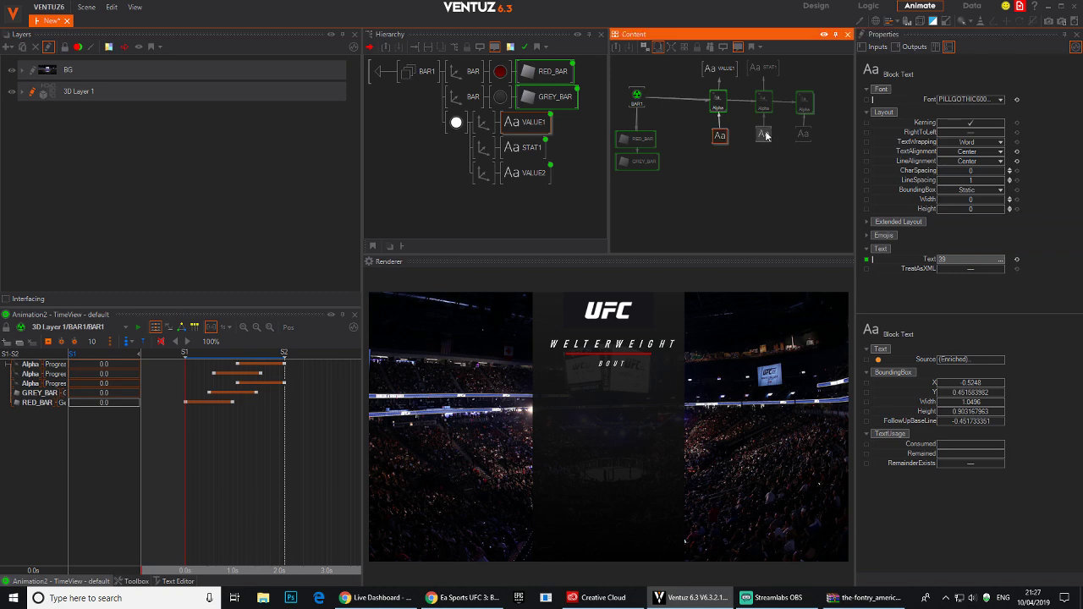
pyautogui.click(868, 260)
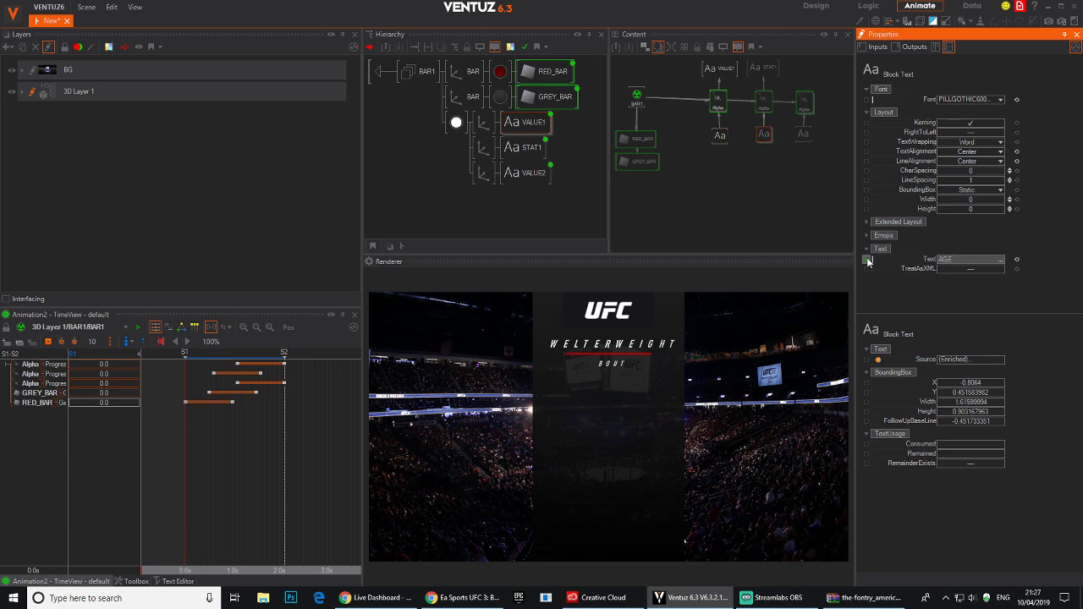
pyautogui.click(461, 250)
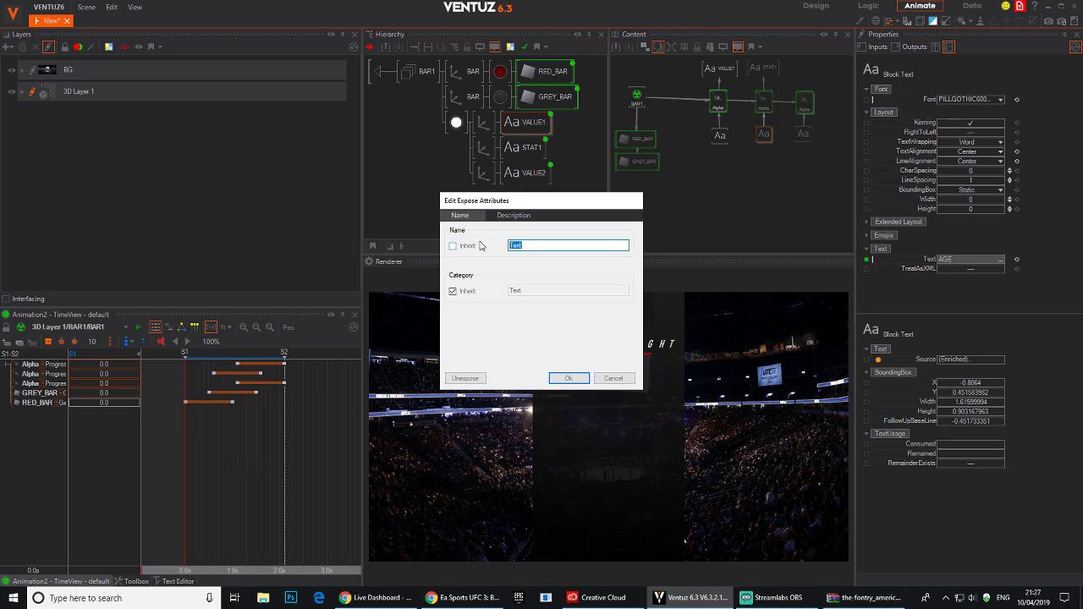
pyautogui.write('Stat')
pyautogui.click(570, 377)
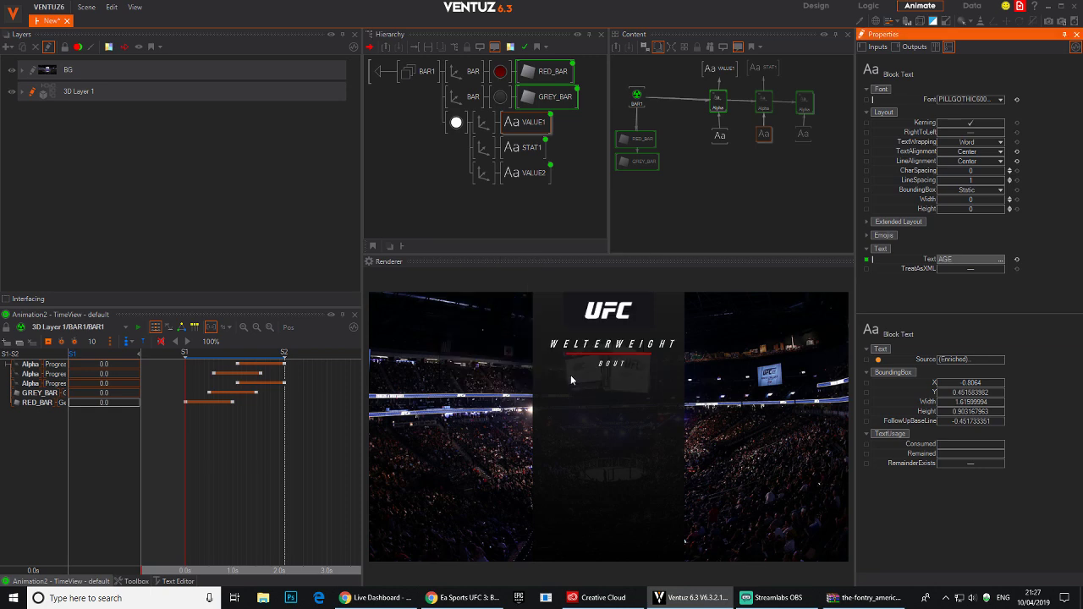
# Expose the Text property of the block text feeding VALUE2 under the name Value2.
pyautogui.click(800, 136)
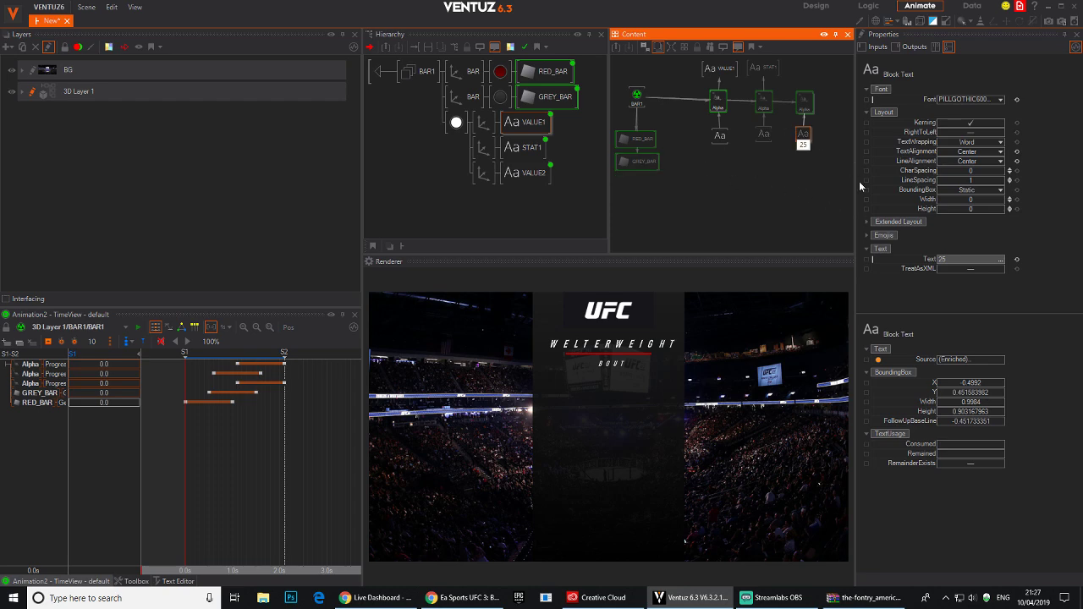
pyautogui.click(866, 259)
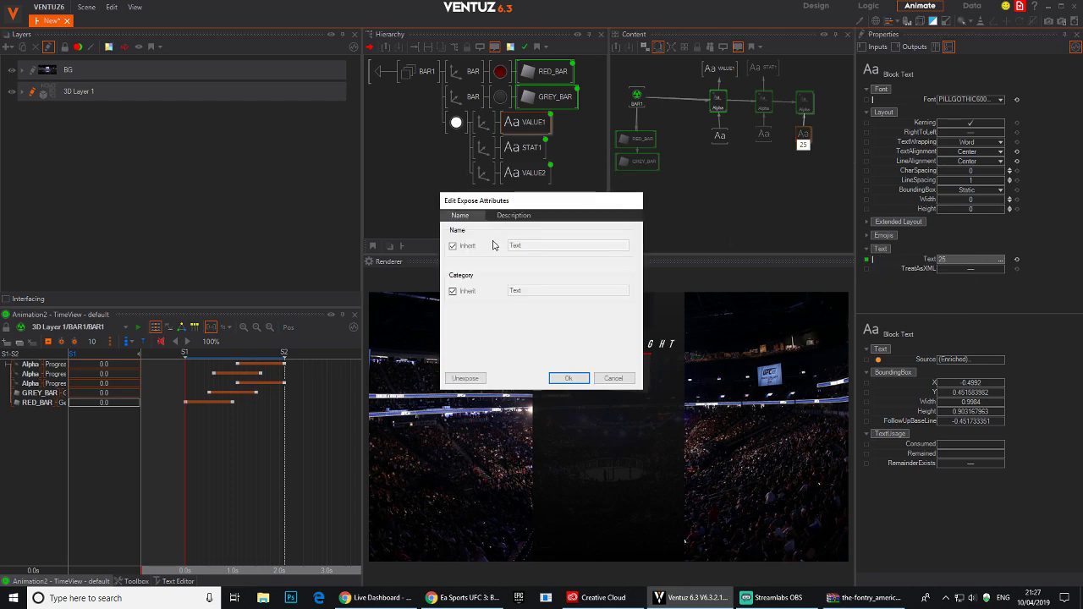
pyautogui.click(467, 246)
pyautogui.write('V')
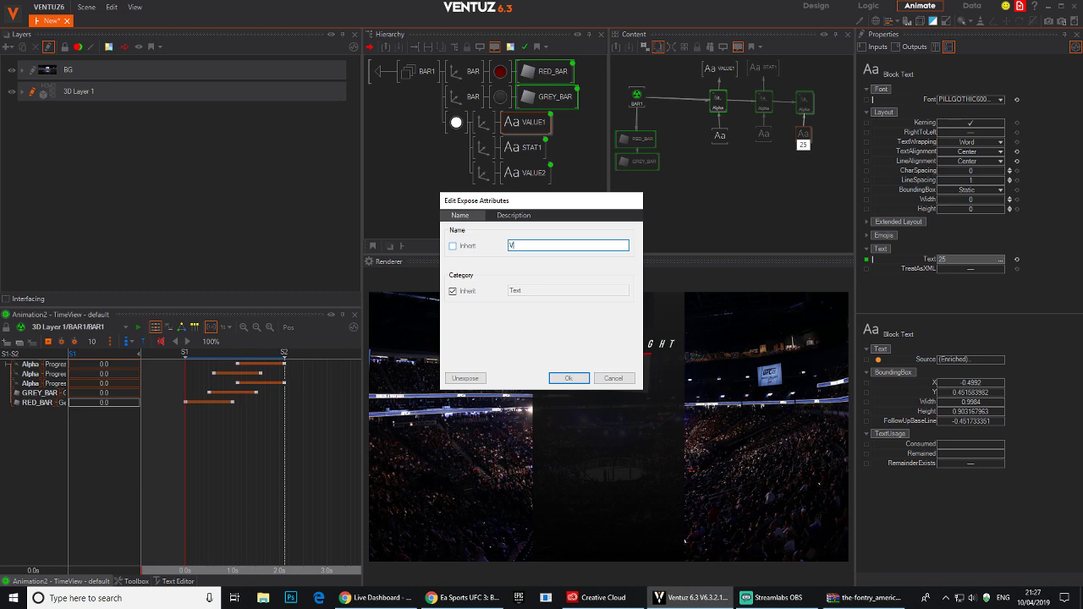
pyautogui.write('alue2')
pyautogui.press('Return')
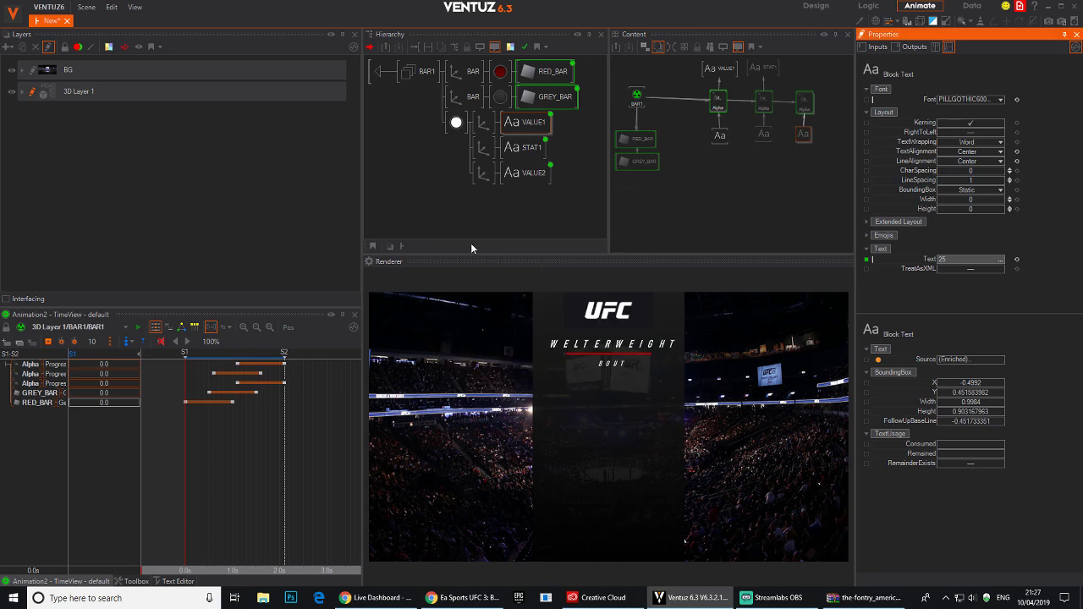
# Review the BAR1 container's exposed properties and scrub its animation to the second state at 2.1 s.
pyautogui.click(789, 159)
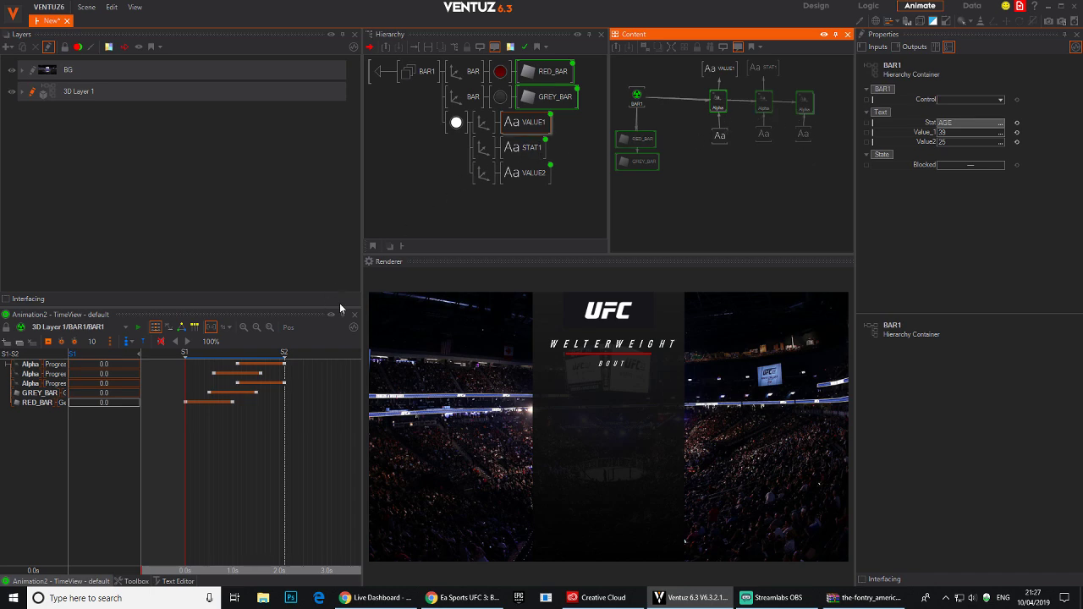
pyautogui.click(291, 441)
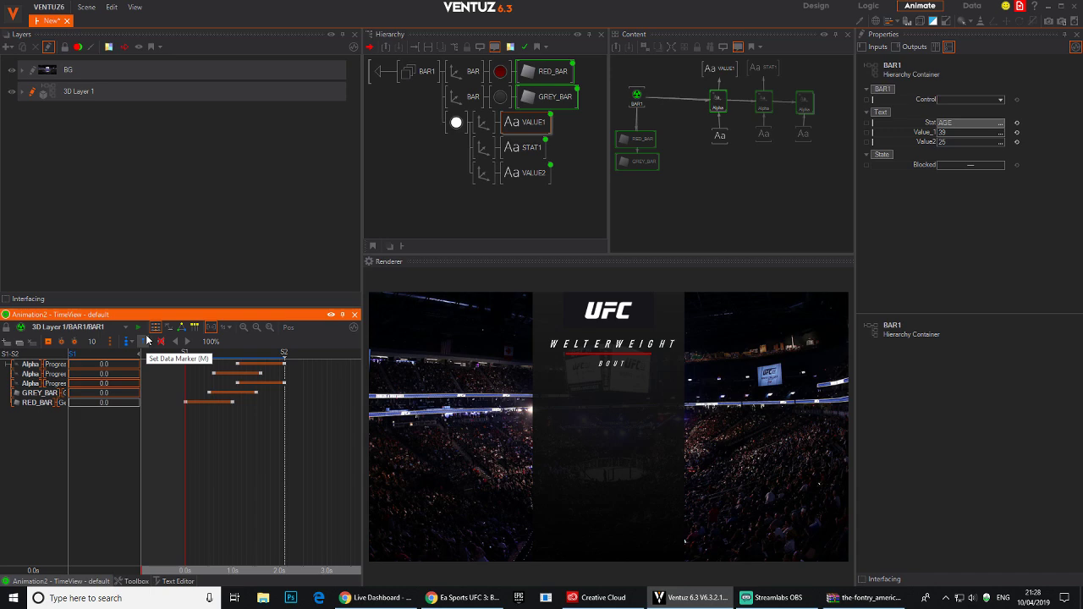
pyautogui.moveTo(287, 448)
pyautogui.mouseDown()
pyautogui.moveTo(200, 441)
pyautogui.moveTo(288, 385)
pyautogui.moveTo(186, 441)
pyautogui.moveTo(284, 453)
pyautogui.mouseUp()
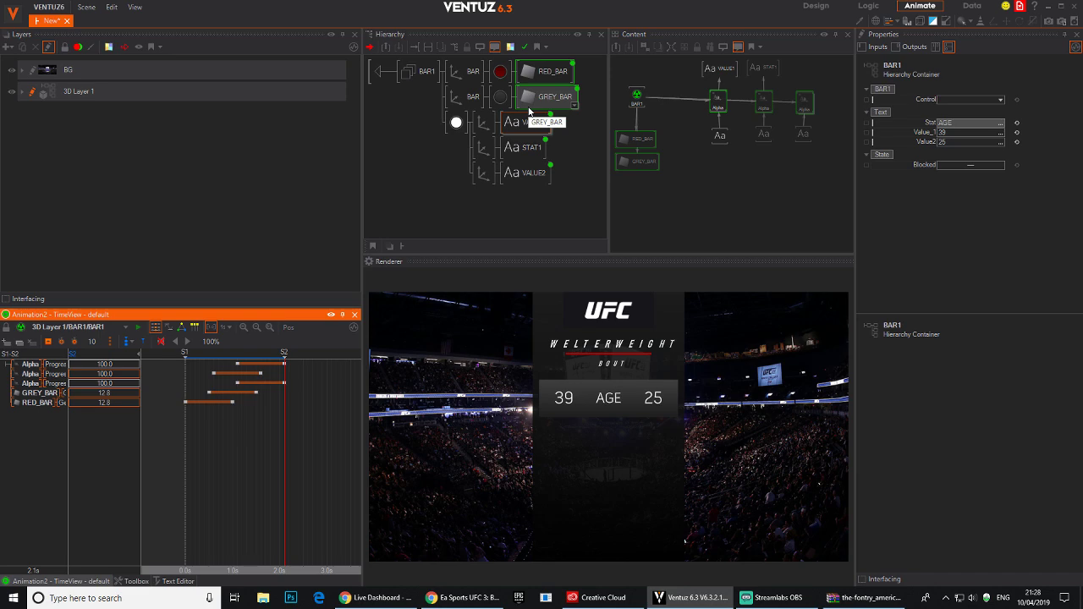
pyautogui.moveTo(256, 446); pyautogui.dragTo(285, 438)
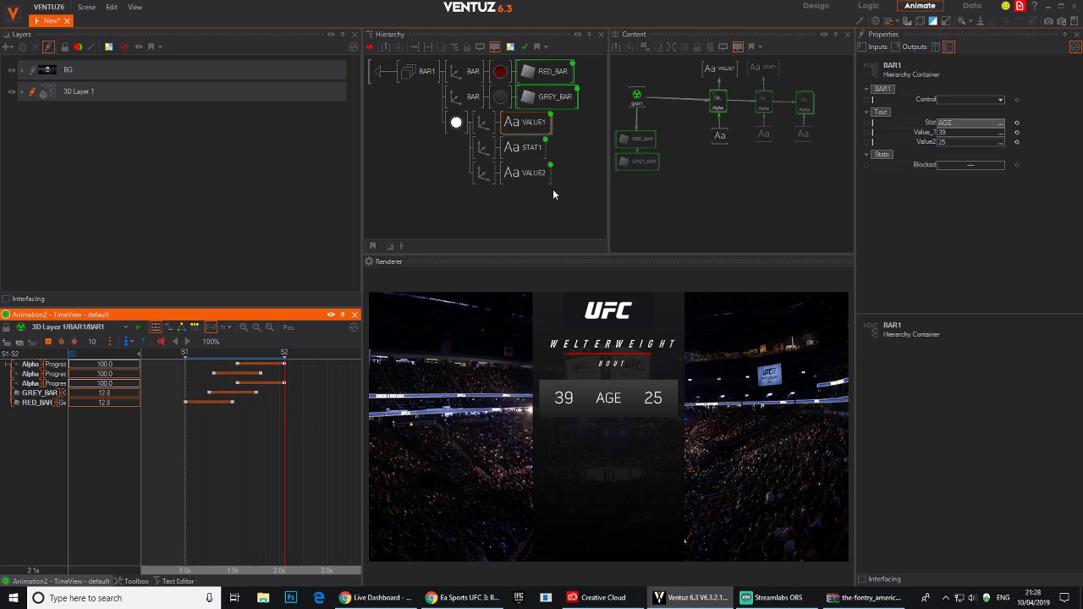
# Reduce the SizeY of RED_BAR and GREY_BAR together to 2.61, then scrub the BAR1 animation to 1.1 s.
pyautogui.click(554, 74)
pyautogui.keyDown('ctrl'); pyautogui.click(557, 94); pyautogui.keyUp('ctrl')
pyautogui.moveTo(983, 124)
pyautogui.mouseDown()
pyautogui.moveTo(952, 124)
pyautogui.moveTo(970, 123)
pyautogui.mouseUp()
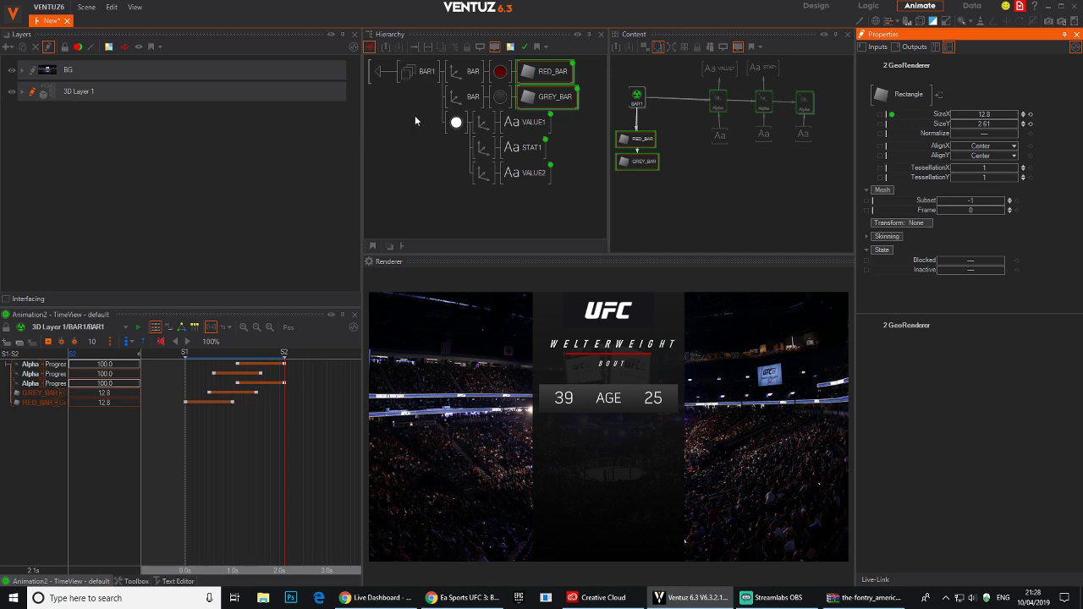
pyautogui.click(636, 97)
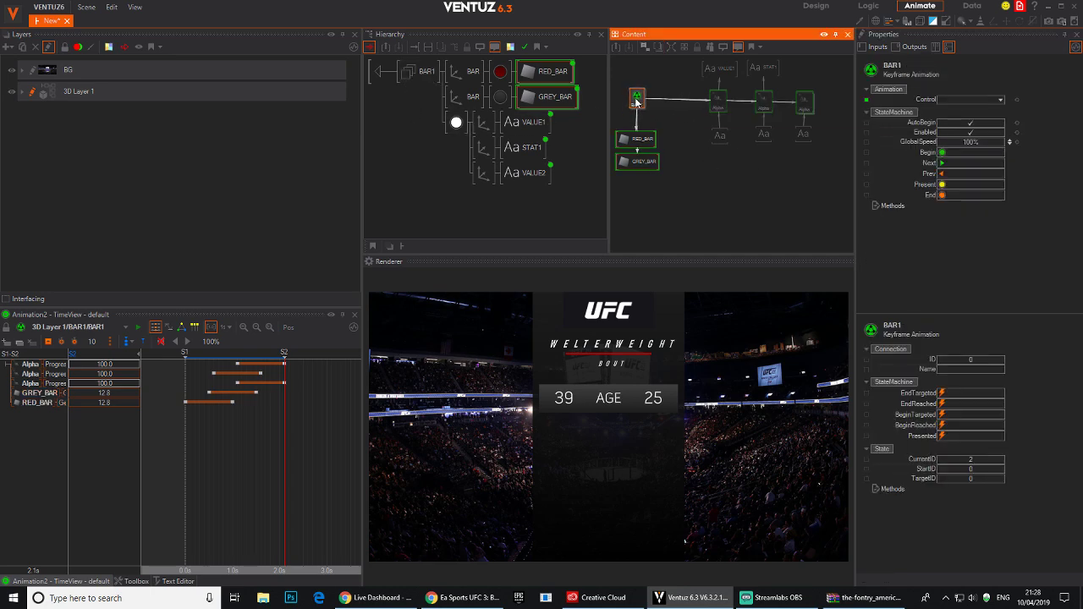
pyautogui.moveTo(224, 463)
pyautogui.mouseDown()
pyautogui.moveTo(286, 462)
pyautogui.moveTo(227, 463)
pyautogui.moveTo(237, 463)
pyautogui.mouseUp()
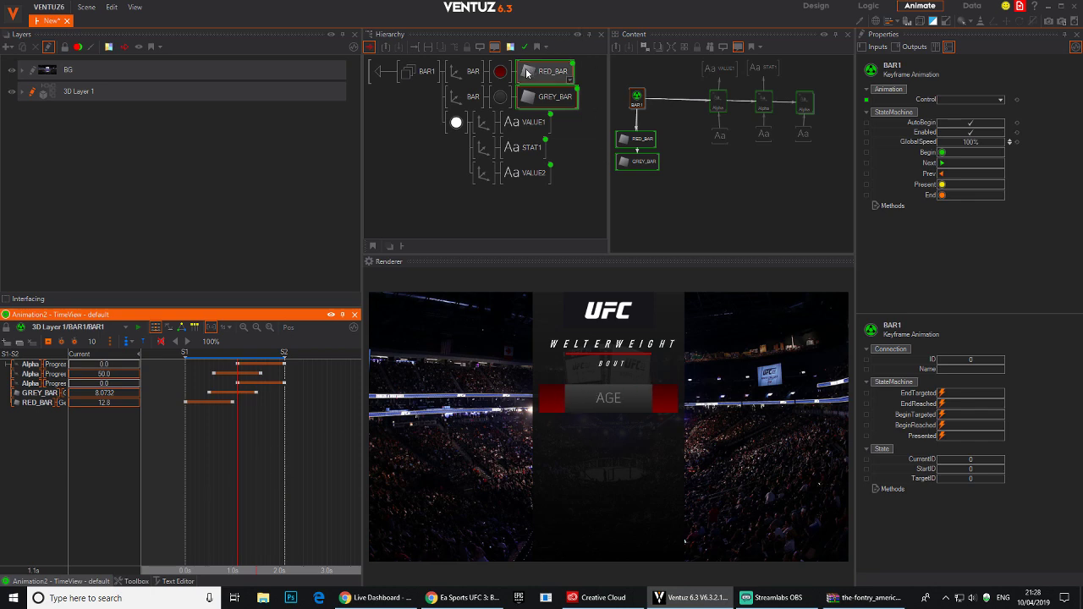
# Expose the BaseColor of the red bar's material under the name BAR_COLORWIPE.
pyautogui.click(500, 71)
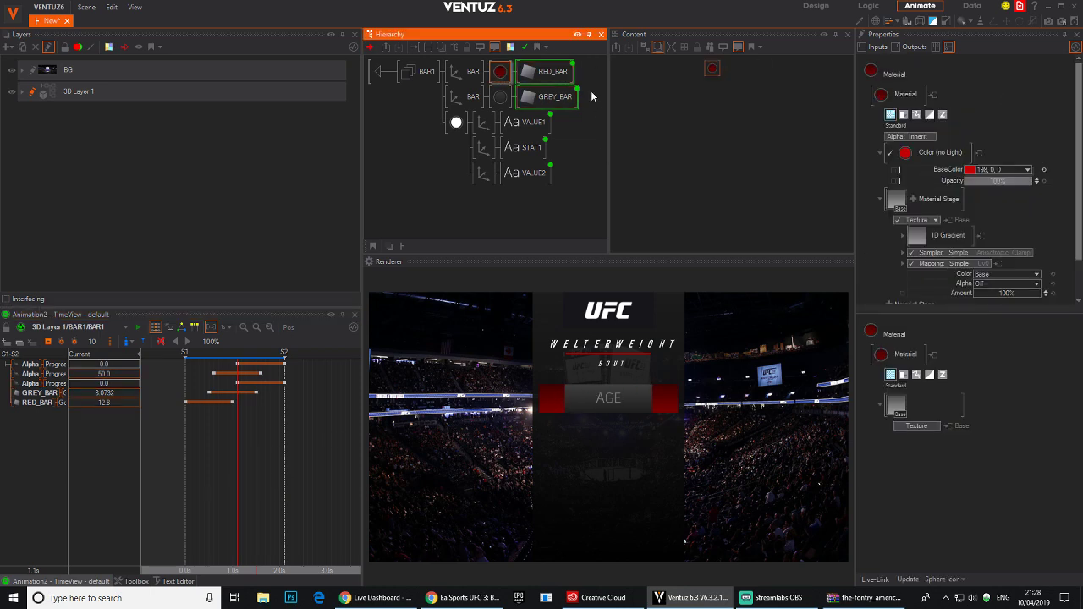
pyautogui.click(894, 171)
pyautogui.click(895, 171)
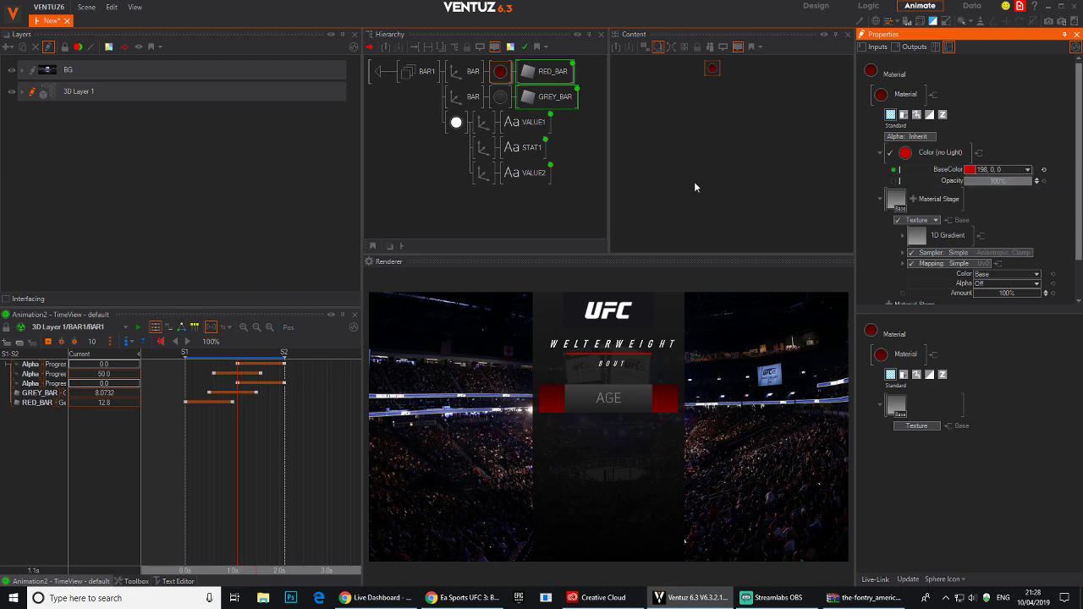
pyautogui.doubleClick(894, 172)
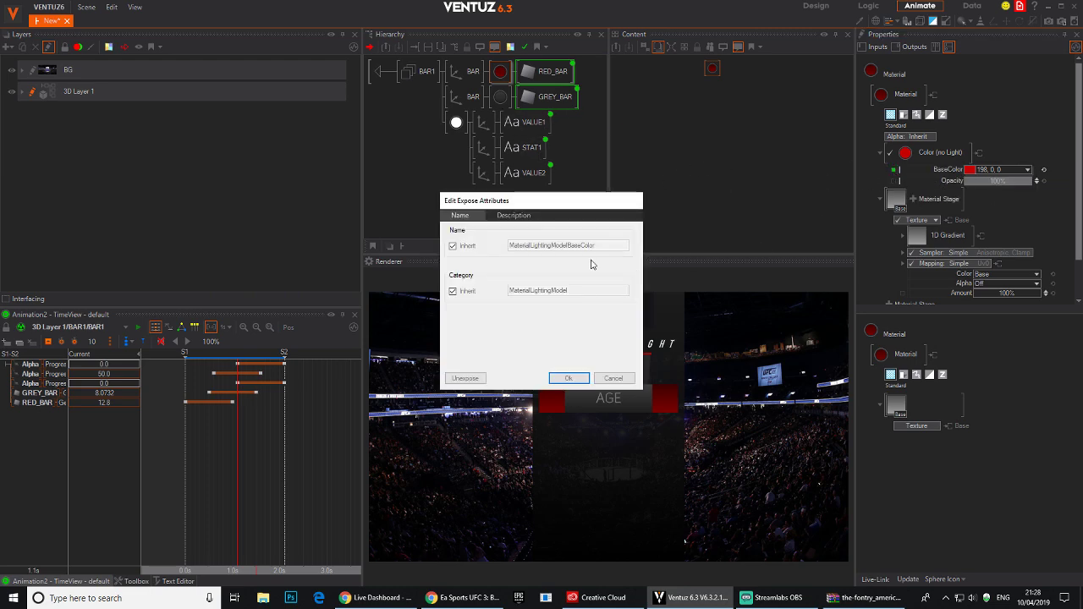
pyautogui.click(468, 246)
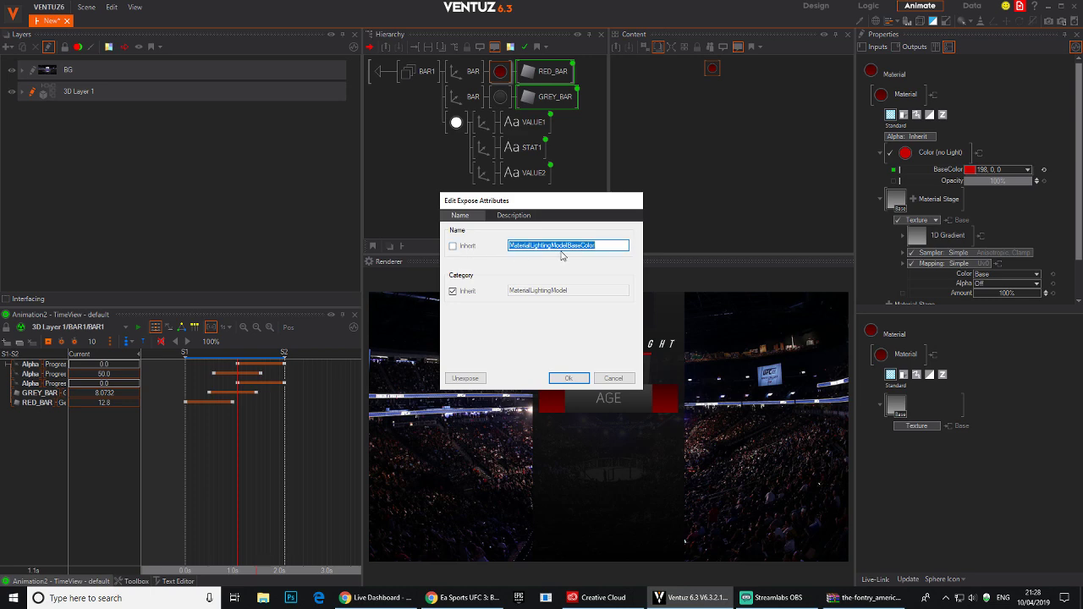
pyautogui.write('BAR_COLORWIPE')
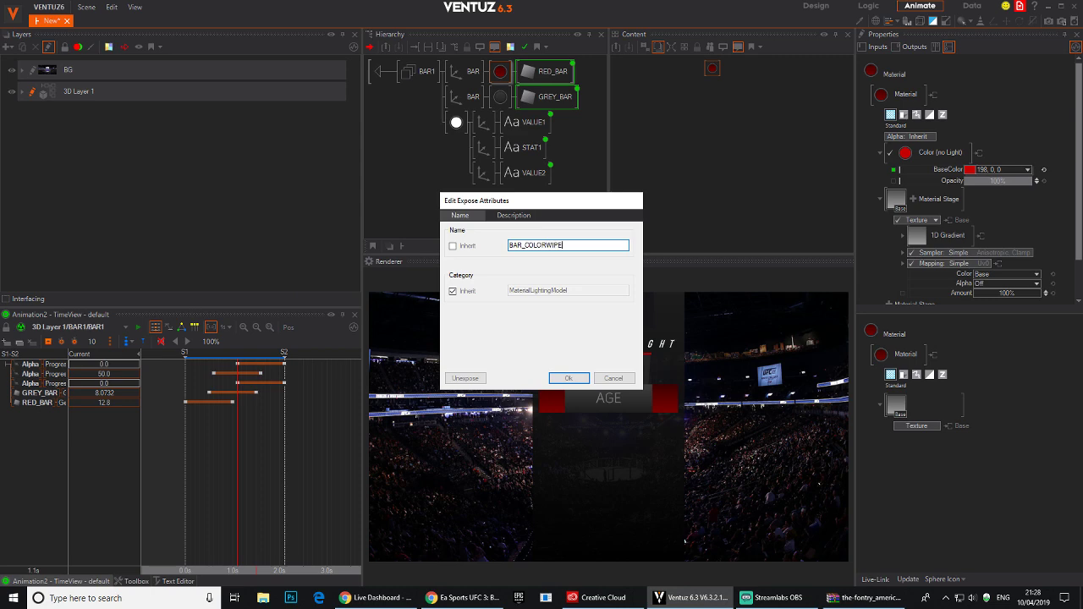
pyautogui.press('Return')
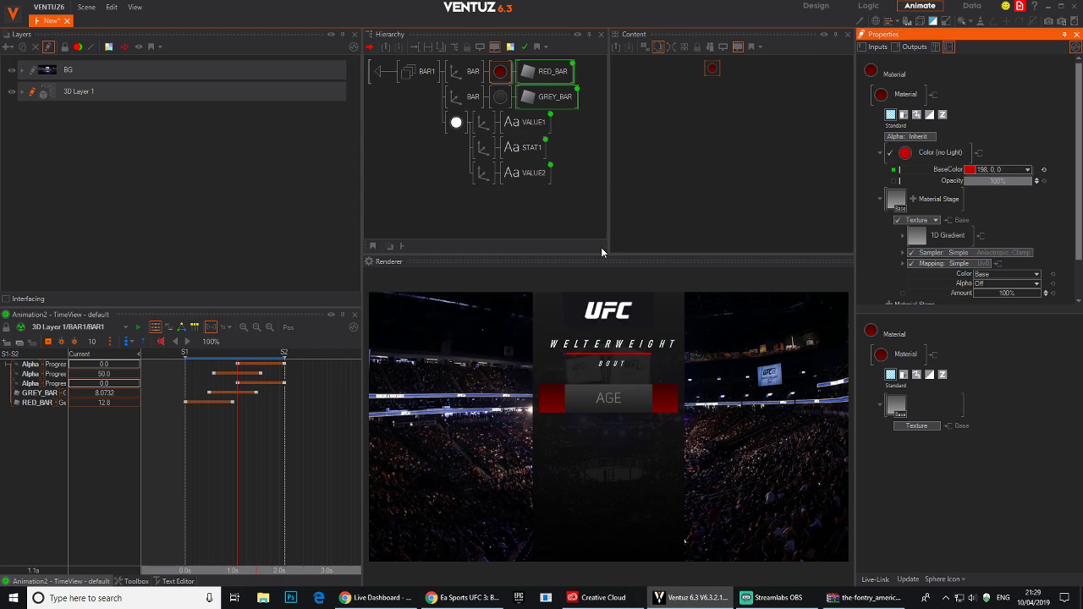
# Check the BAR1 container's exposed properties, reset its inner animation to 0.0 s and return to the parent hierarchy.
pyautogui.click(378, 72)
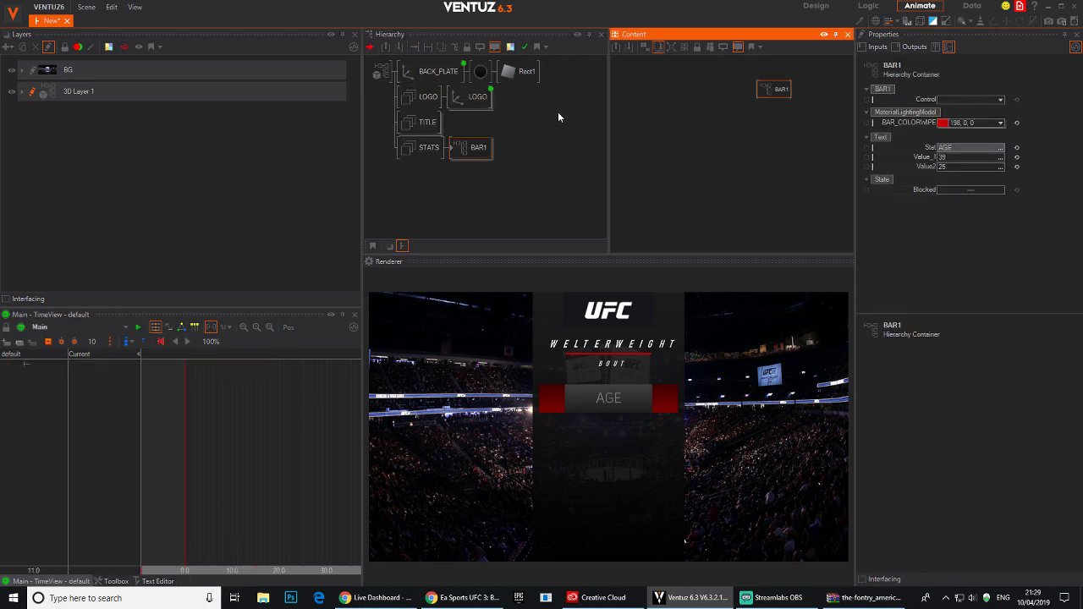
pyautogui.click(559, 117)
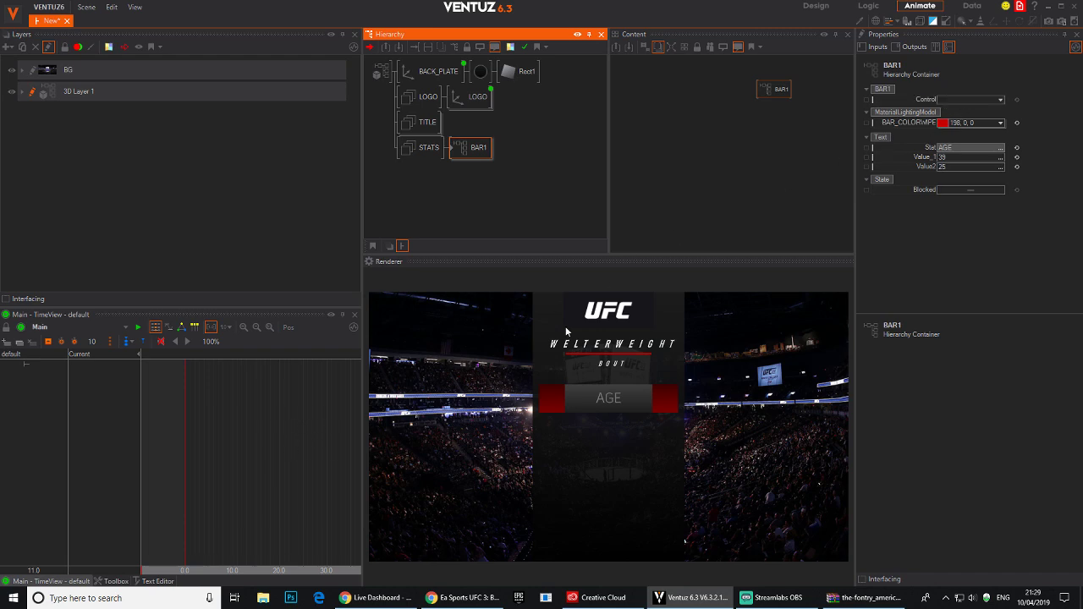
pyautogui.doubleClick(457, 151)
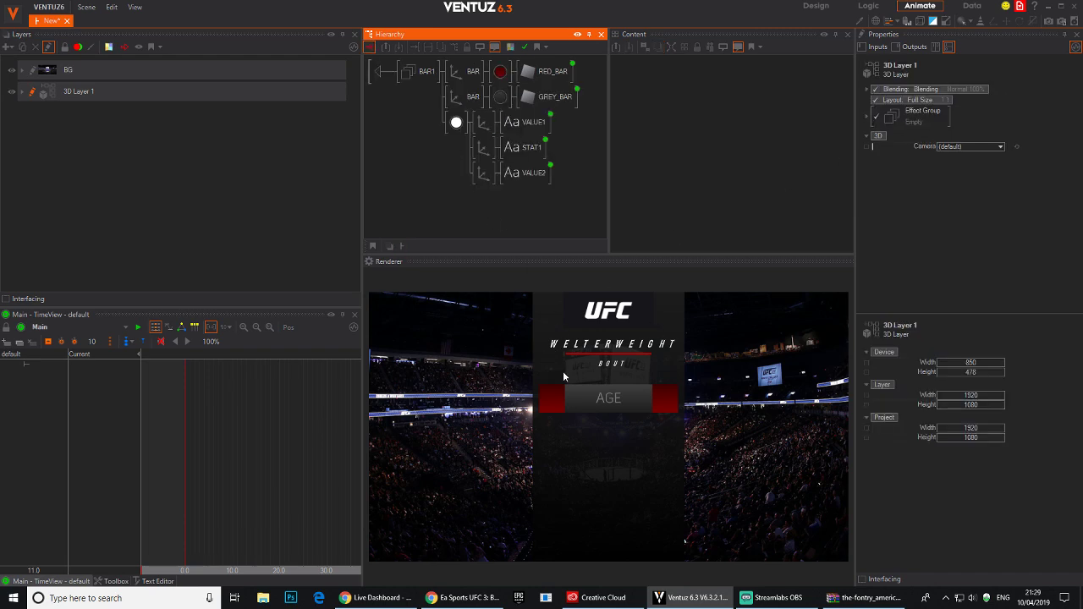
pyautogui.click(537, 153)
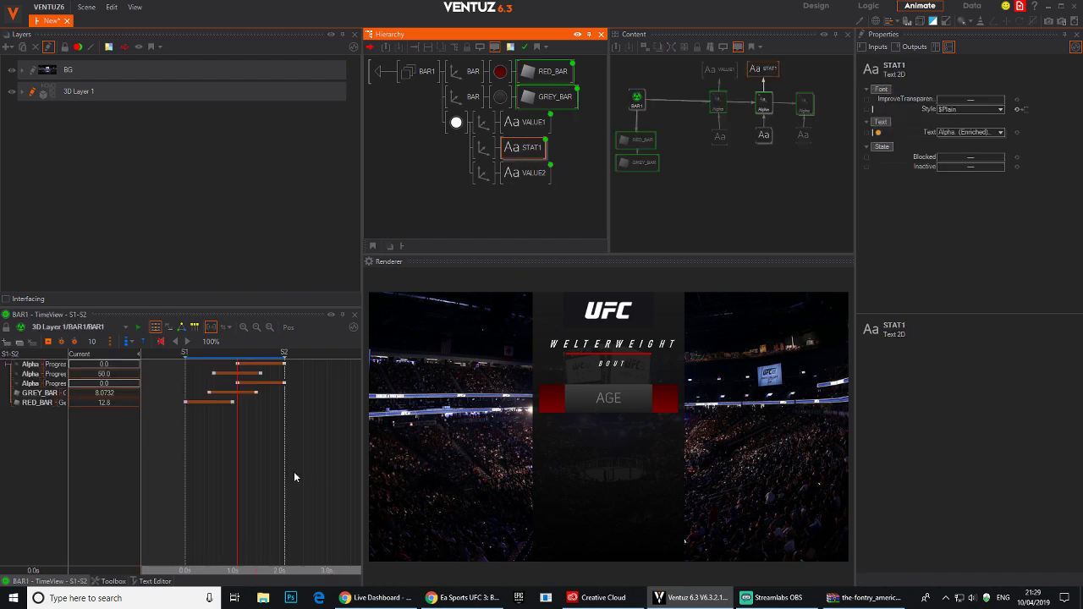
pyautogui.moveTo(293, 478); pyautogui.dragTo(185, 471)
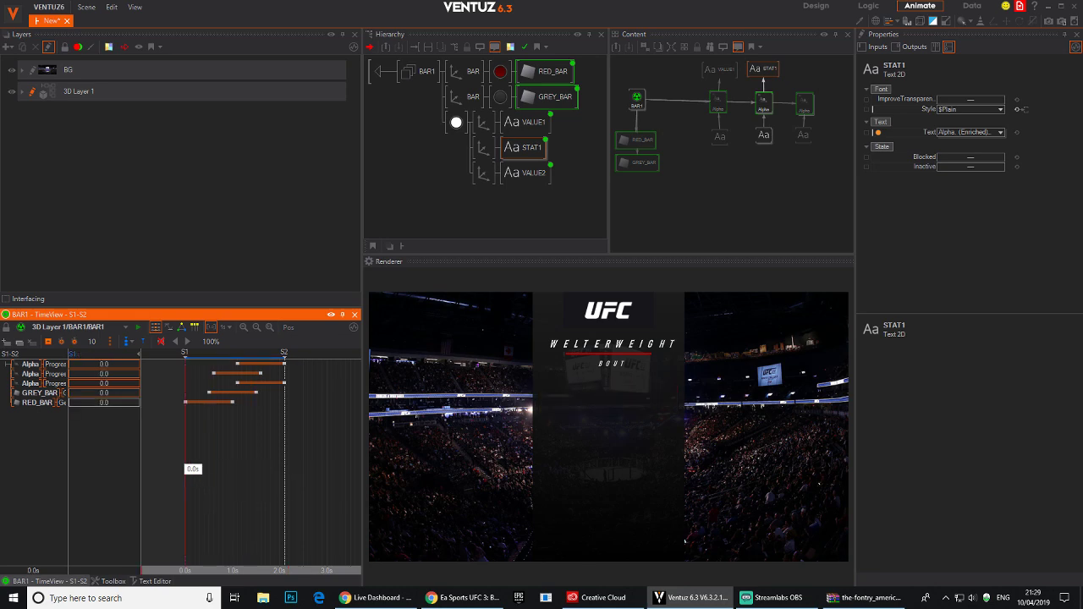
pyautogui.click(383, 71)
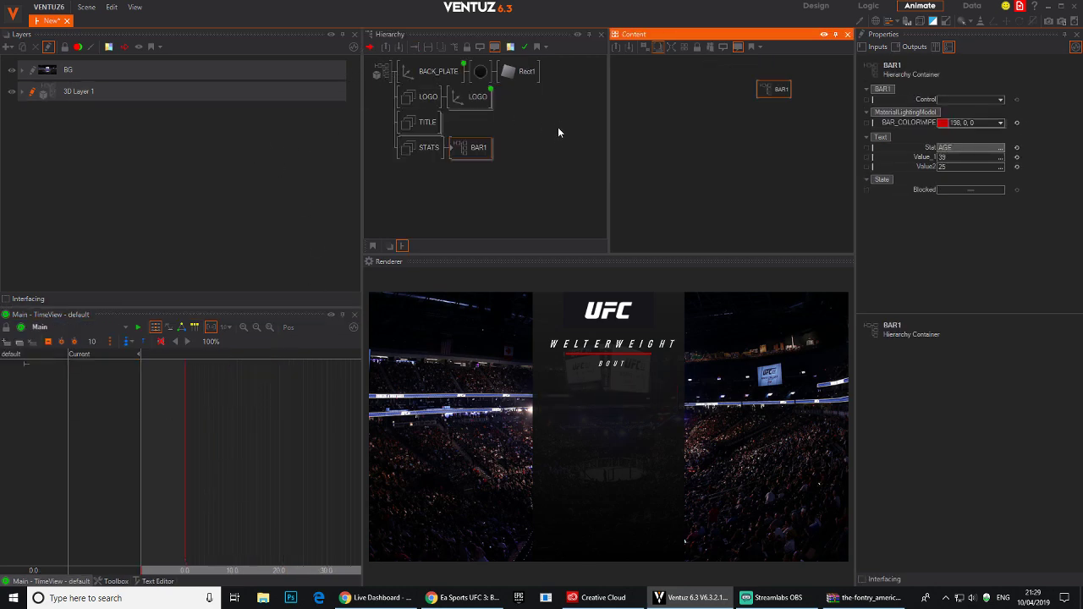
# Insert an Arrange node between the STATS group and the BAR1 container.
pyautogui.click(465, 153)
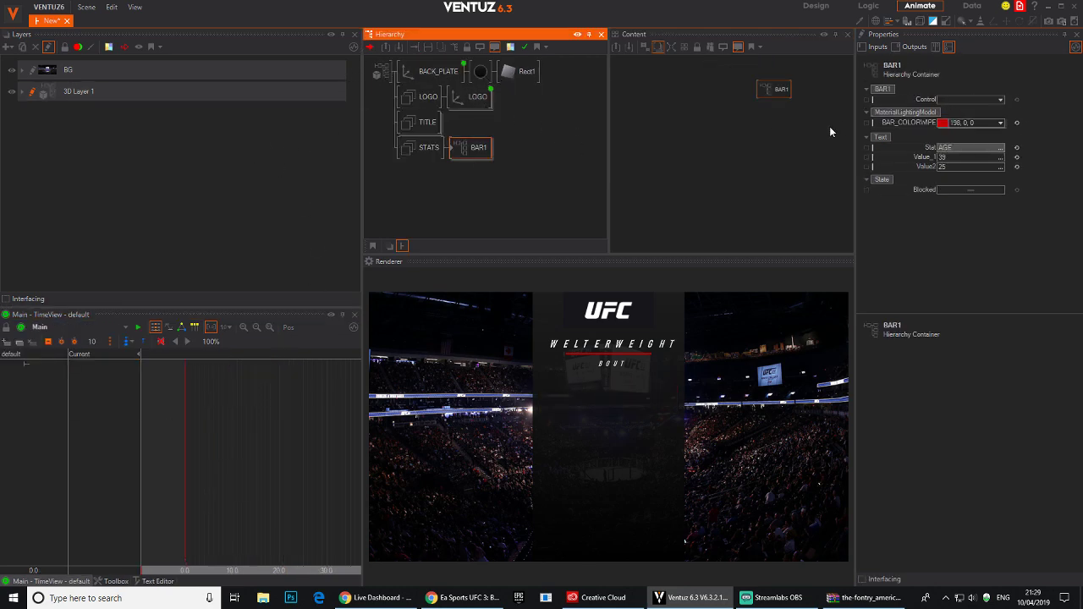
pyautogui.click(476, 186)
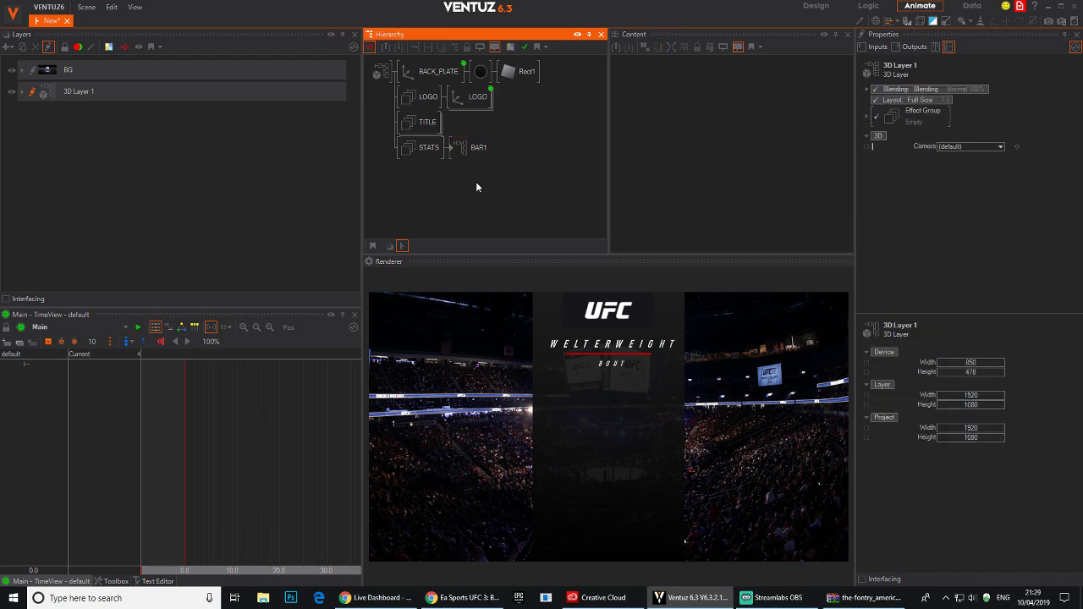
pyautogui.doubleClick(469, 182)
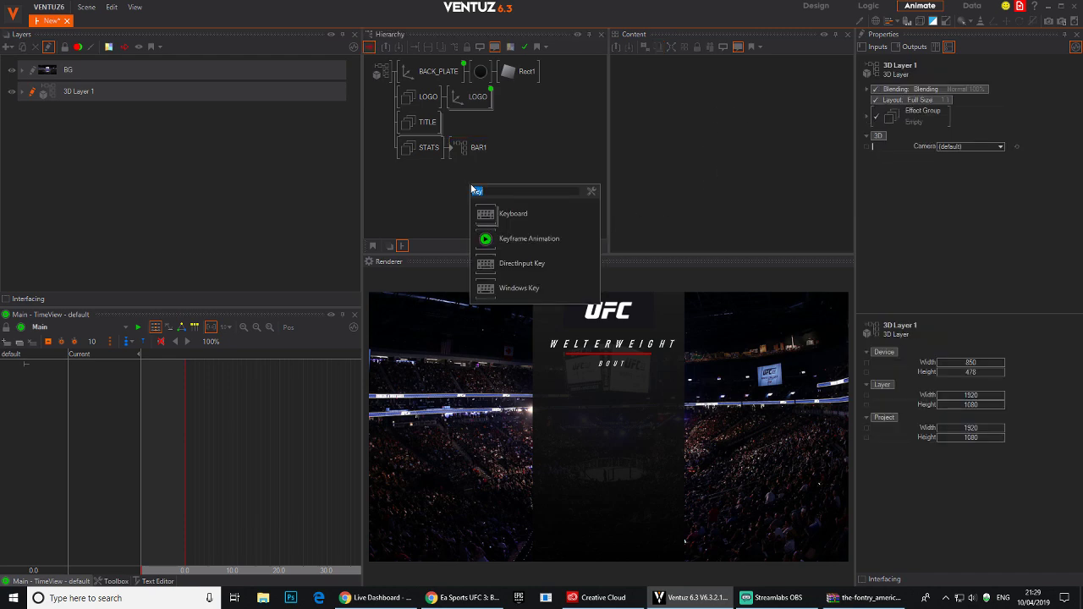
pyautogui.write('ar')
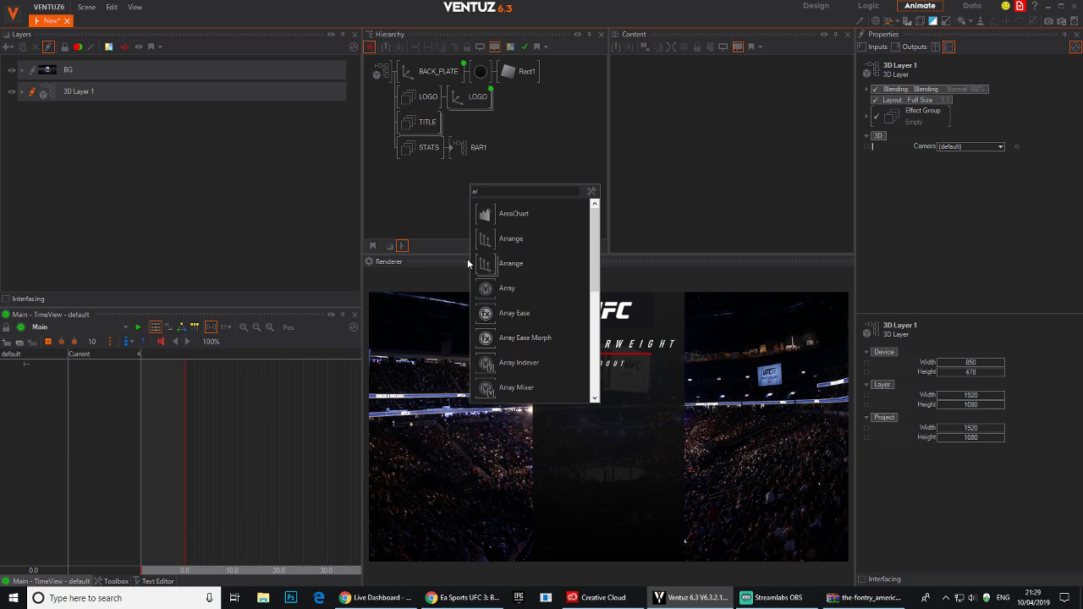
pyautogui.moveTo(480, 258); pyautogui.dragTo(479, 252)
pyautogui.click(460, 149)
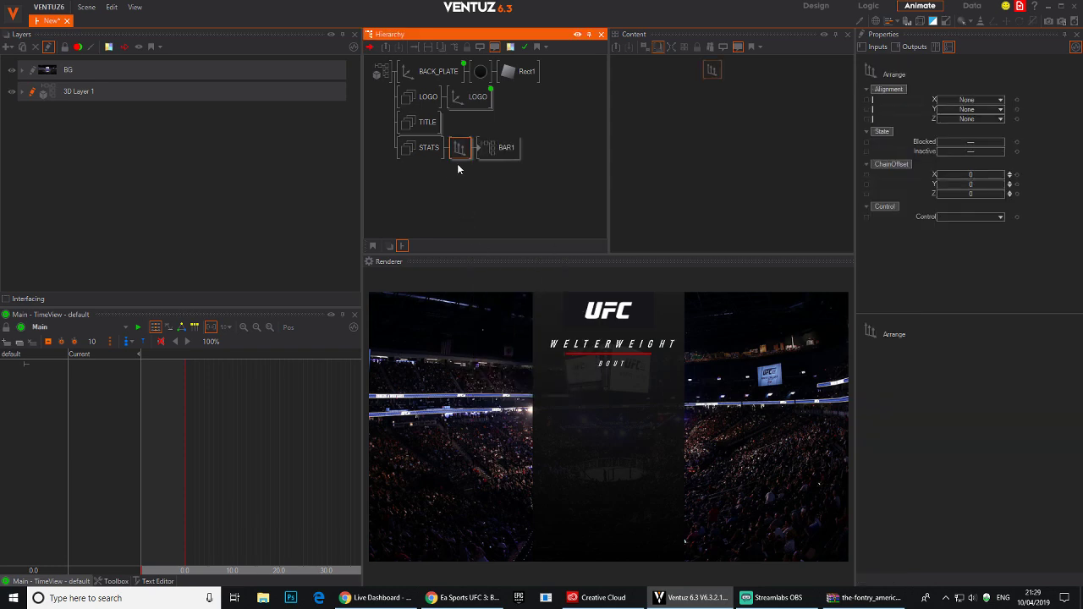
# Set the Arrange node's Y alignment to TopChain.
pyautogui.click(496, 148)
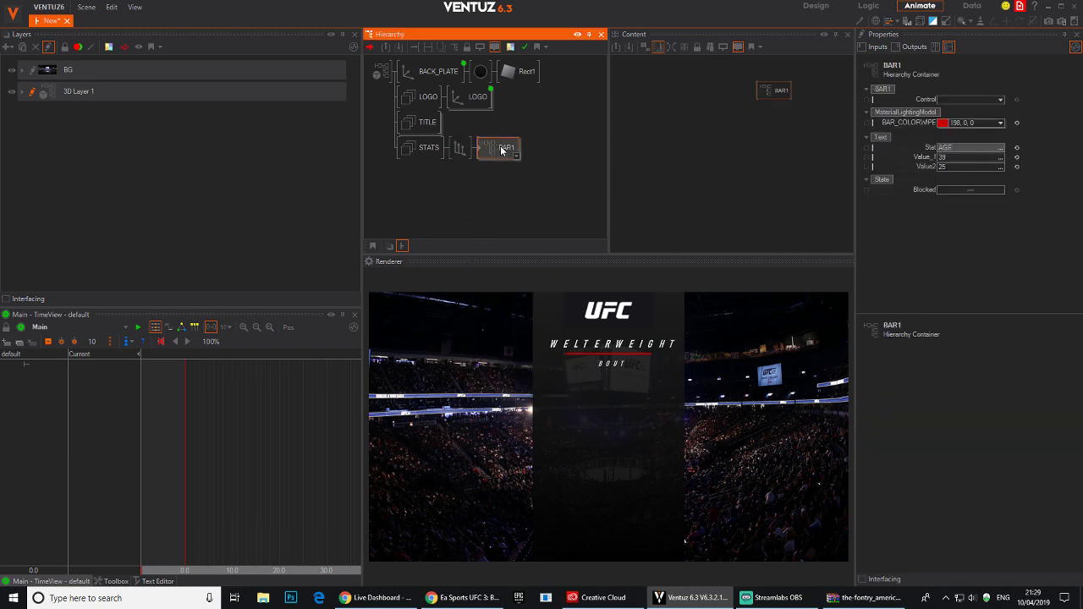
pyautogui.click(461, 149)
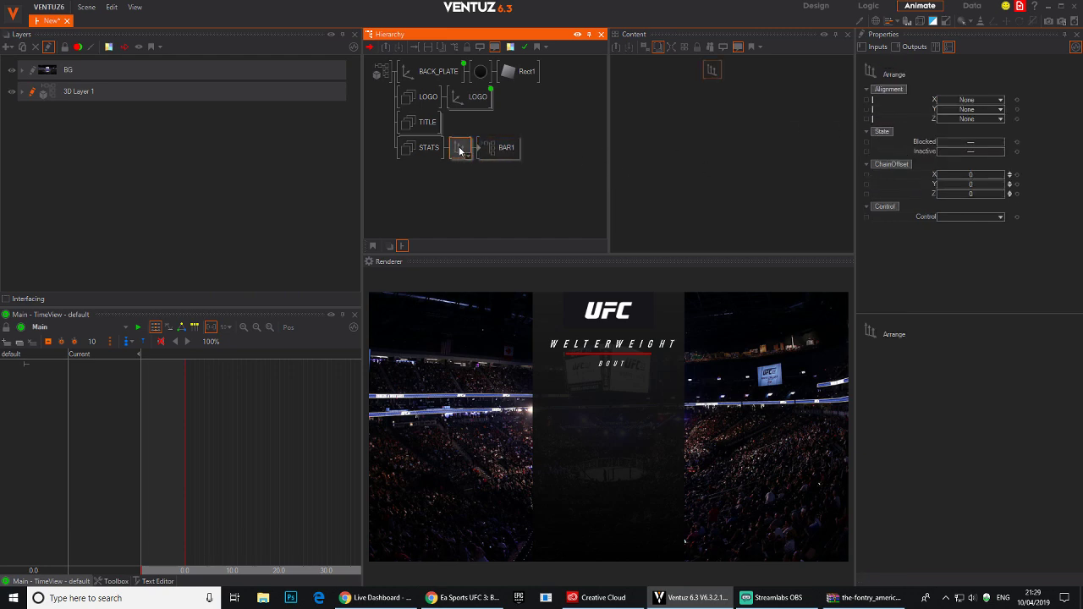
pyautogui.click(964, 110)
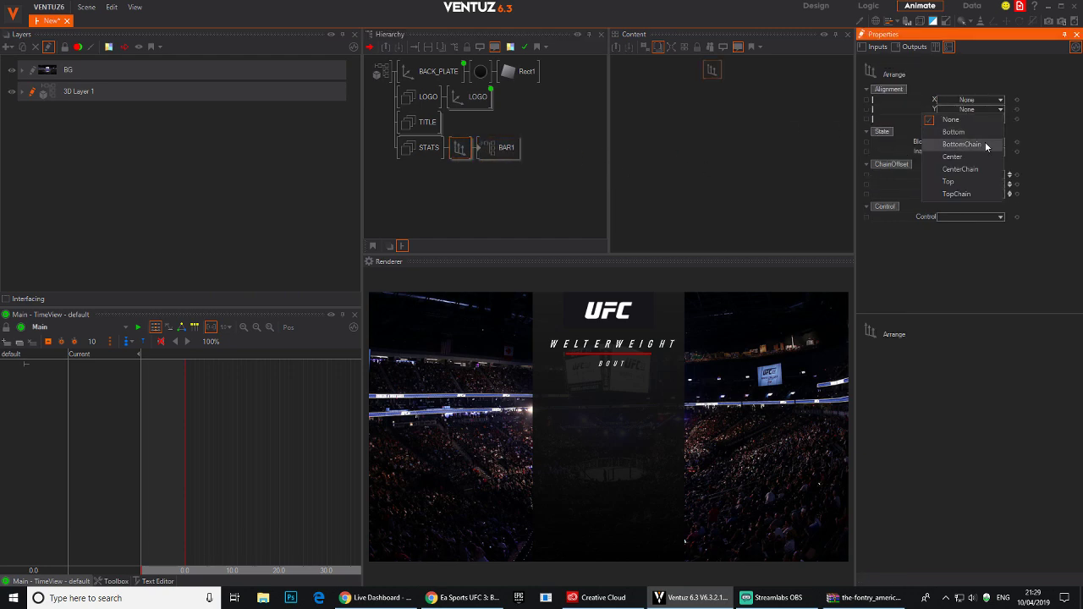
pyautogui.click(962, 194)
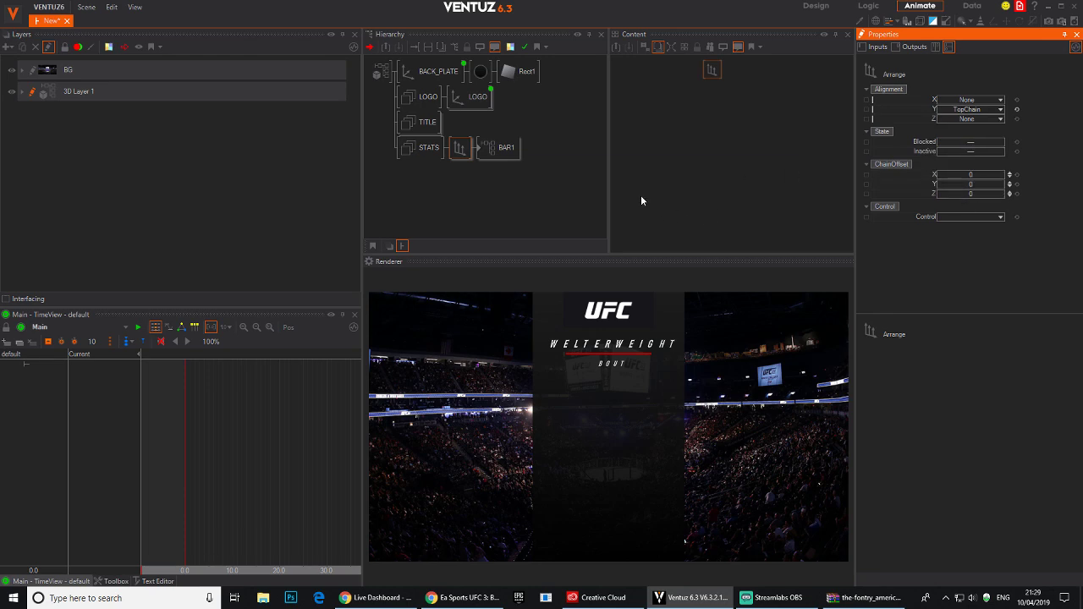
# Duplicate BAR1 as BAR2, BAR3 and BAR4 under the Arrange node, and raise its ChainOffset Y to about 3.3.
pyautogui.click(492, 153)
pyautogui.keyDown('ctrl'); pyautogui.moveTo(496, 159); pyautogui.dragTo(498, 222); pyautogui.keyUp('ctrl')
pyautogui.click(498, 201)
pyautogui.scroll(-1, 603, 176)
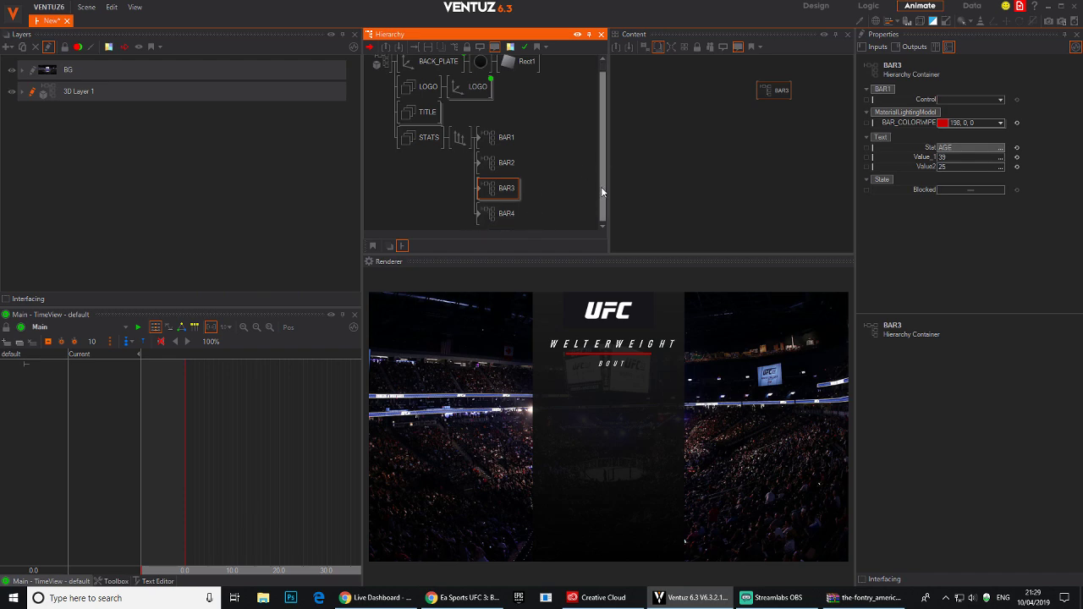
pyautogui.click(460, 138)
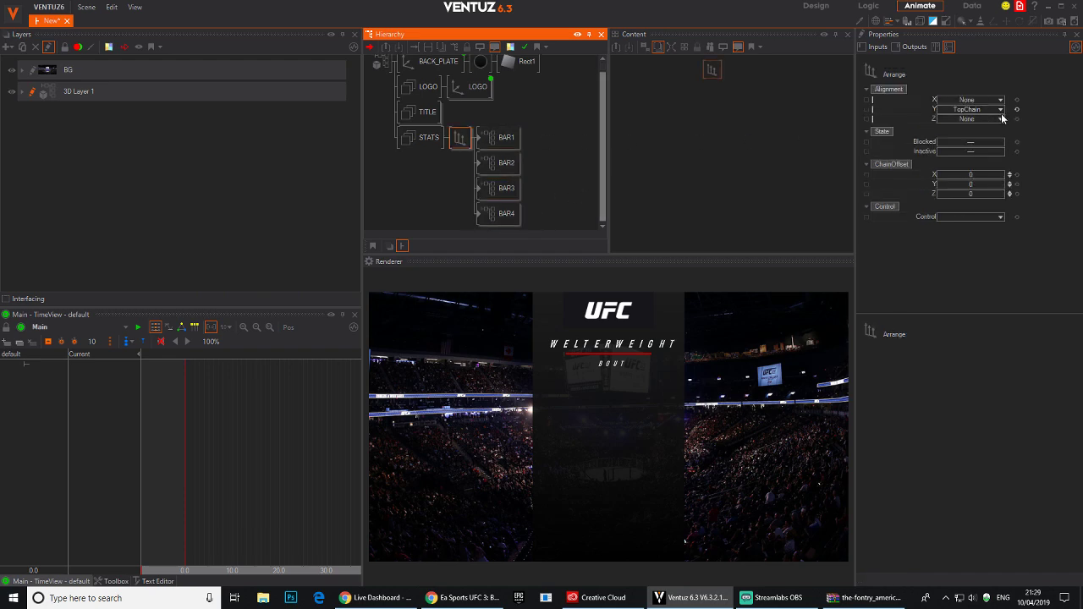
pyautogui.moveTo(971, 188); pyautogui.dragTo(983, 184)
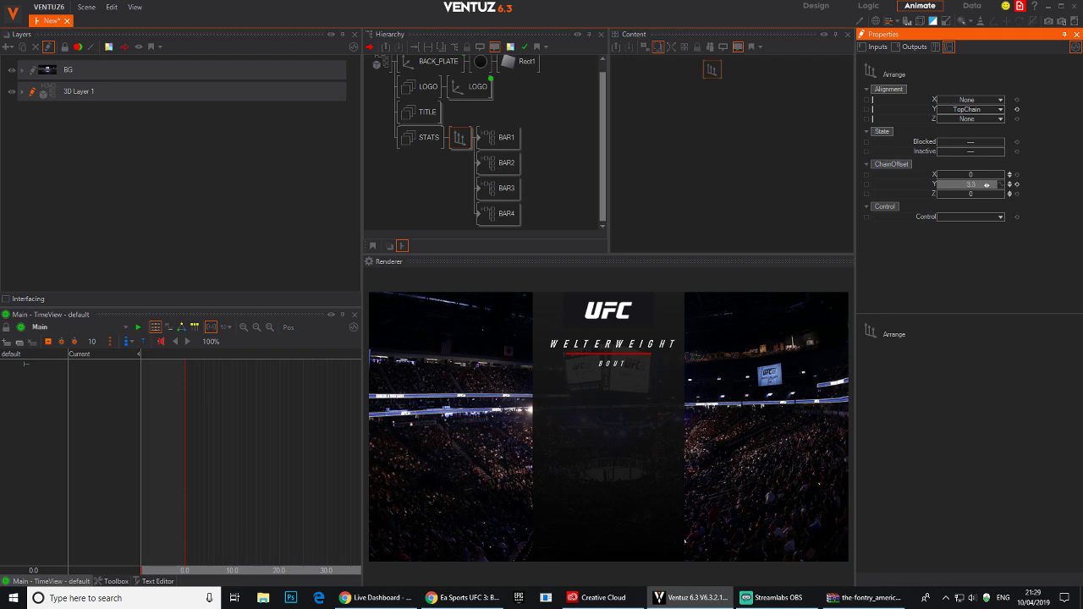
# Insert an Axis node between the STATS group and the Arrange node.
pyautogui.click(548, 156)
pyautogui.write('ax')
pyautogui.click(556, 184)
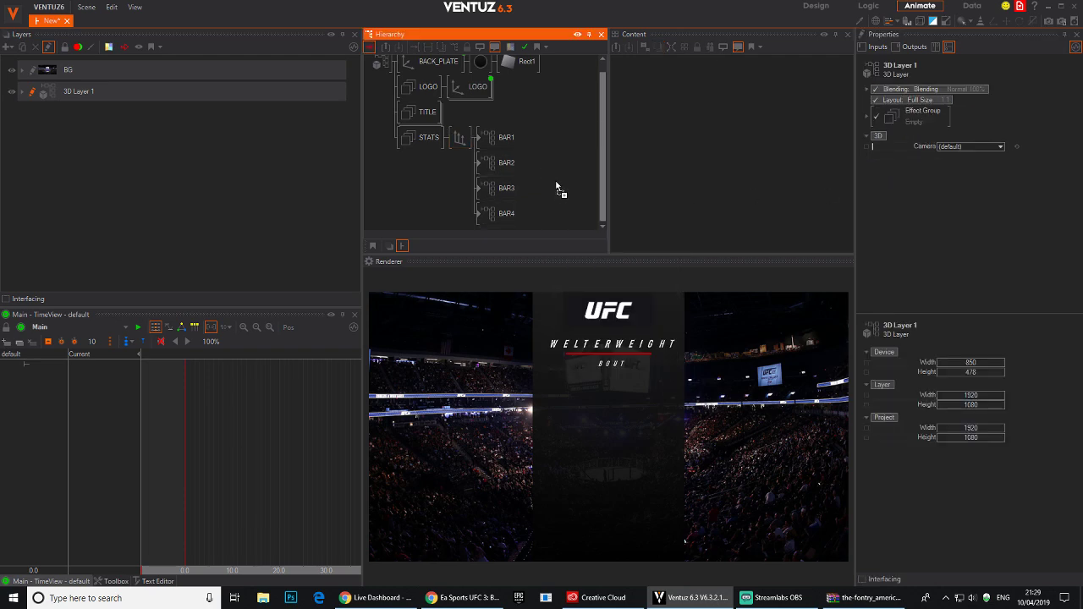
pyautogui.click(461, 141)
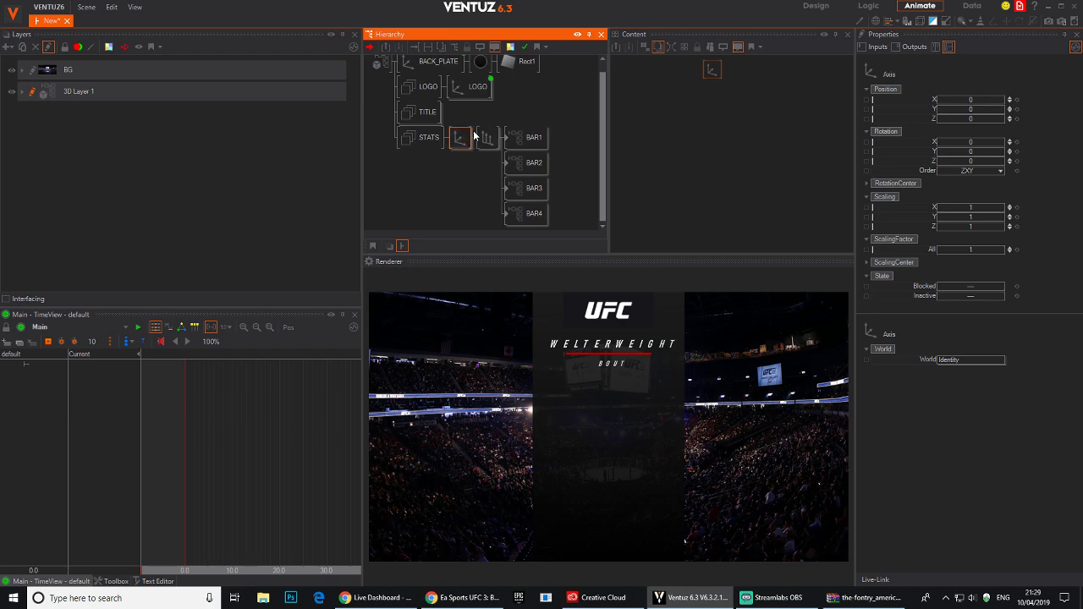
# Enter the BAR1 container, scrub its animation to the second state at 2.1 s and return to the parent hierarchy.
pyautogui.click(511, 141)
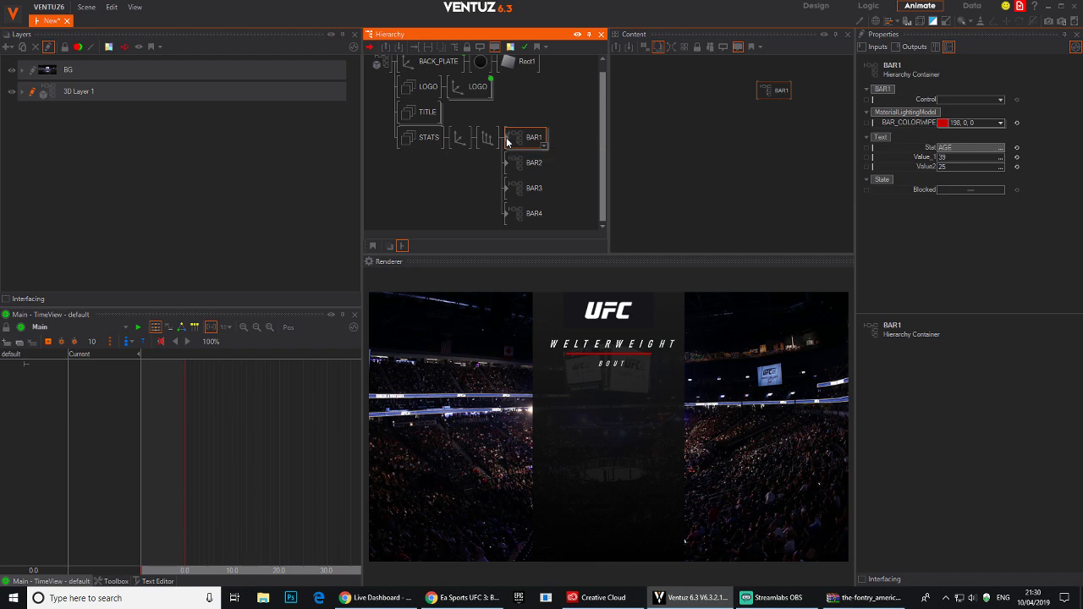
pyautogui.doubleClick(513, 142)
pyautogui.click(528, 128)
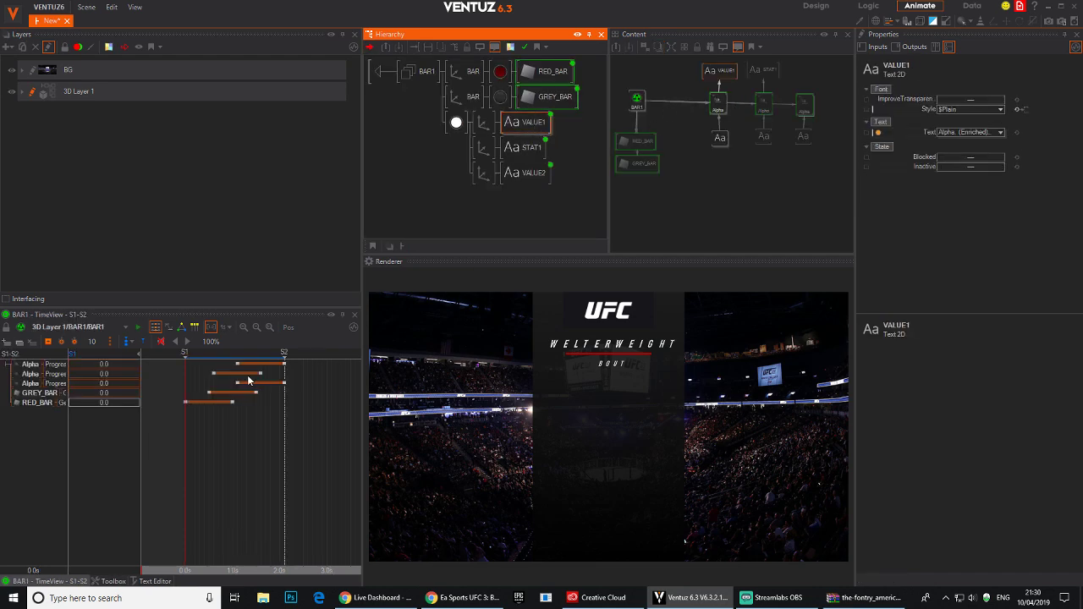
pyautogui.moveTo(282, 423)
pyautogui.mouseDown()
pyautogui.moveTo(234, 432)
pyautogui.moveTo(294, 436)
pyautogui.moveTo(285, 436)
pyautogui.mouseUp()
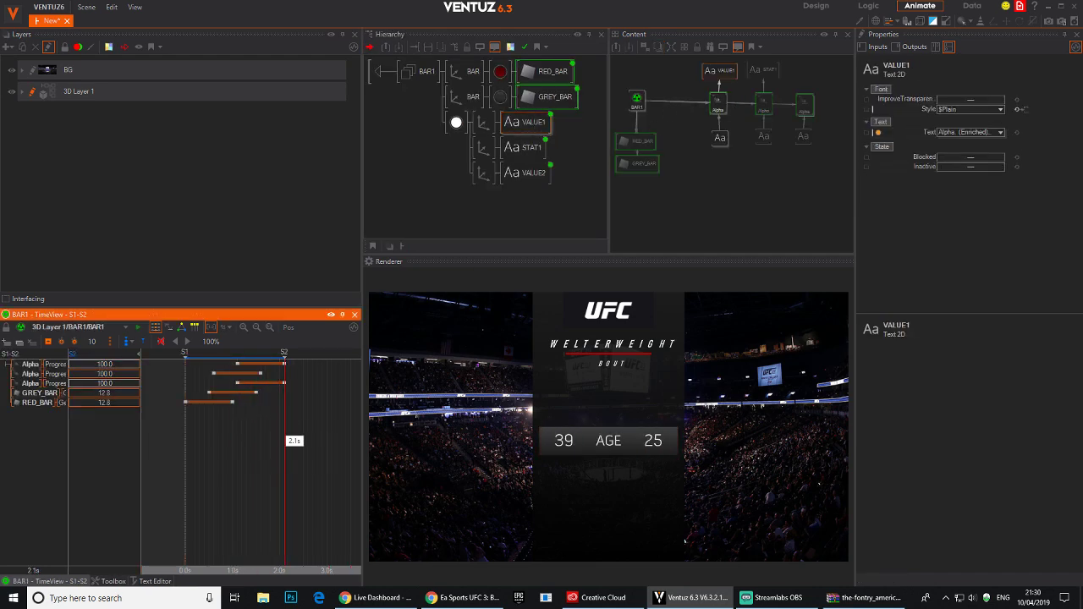
pyautogui.click(382, 73)
pyautogui.doubleClick(382, 73)
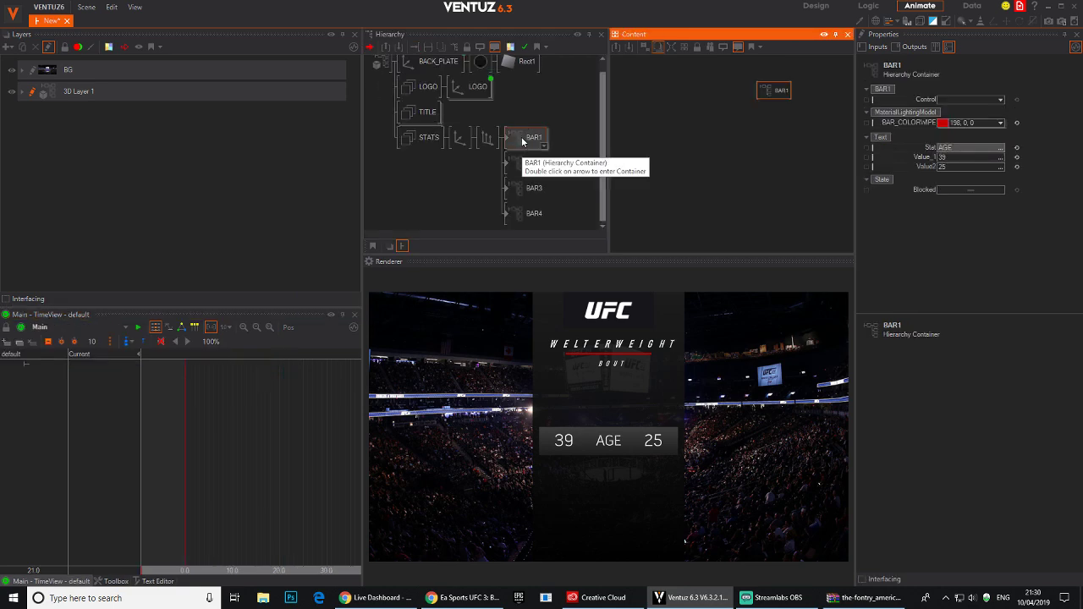
# Scrub the animation inside the BAR2 container to 2.1 s and return to the parent hierarchy.
pyautogui.click(506, 163)
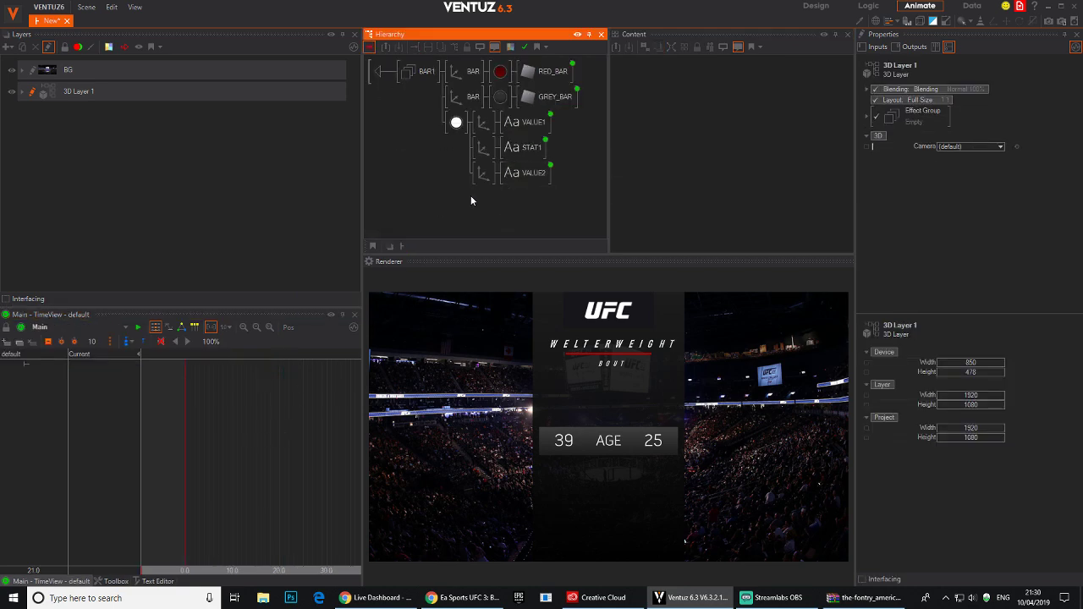
pyautogui.click(527, 125)
pyautogui.moveTo(290, 435); pyautogui.dragTo(284, 435)
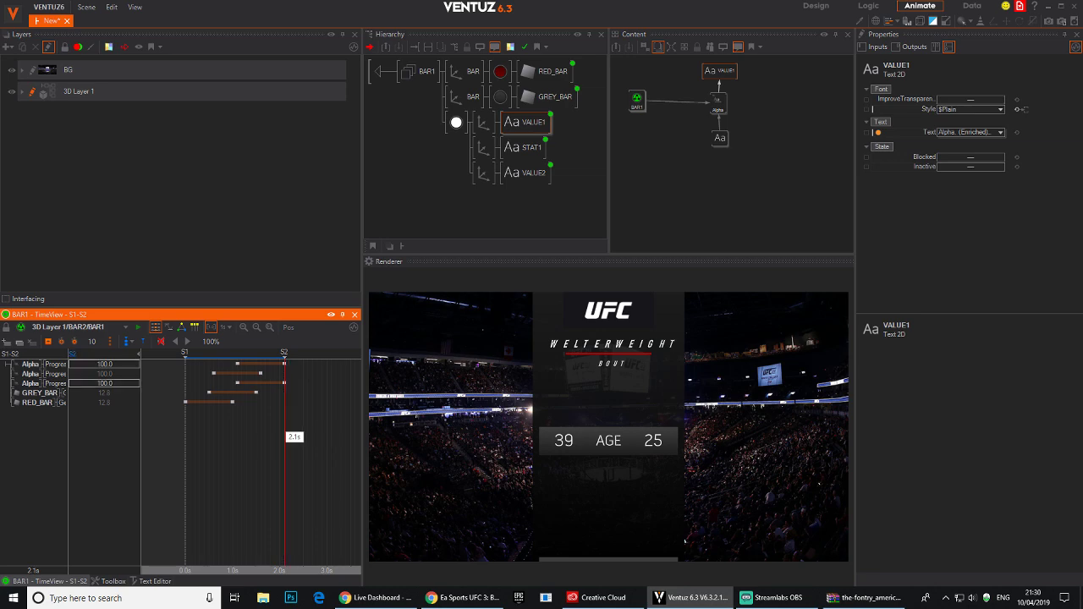
pyautogui.doubleClick(378, 74)
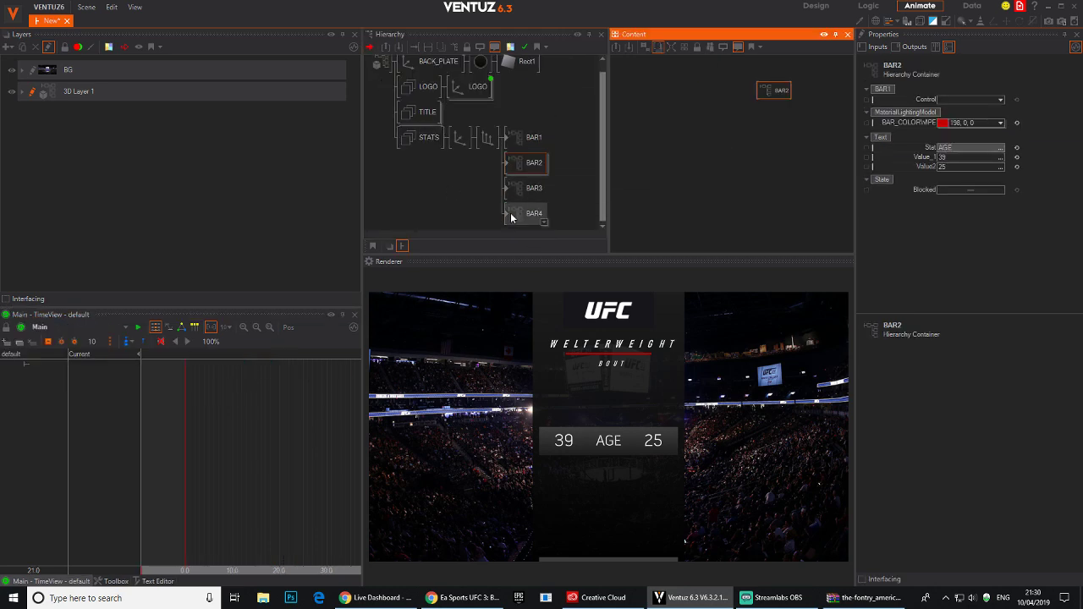
# Move the animation inside the BAR3 container to state S2 at 2.1 s and return to the parent hierarchy.
pyautogui.click(507, 187)
pyautogui.click(524, 124)
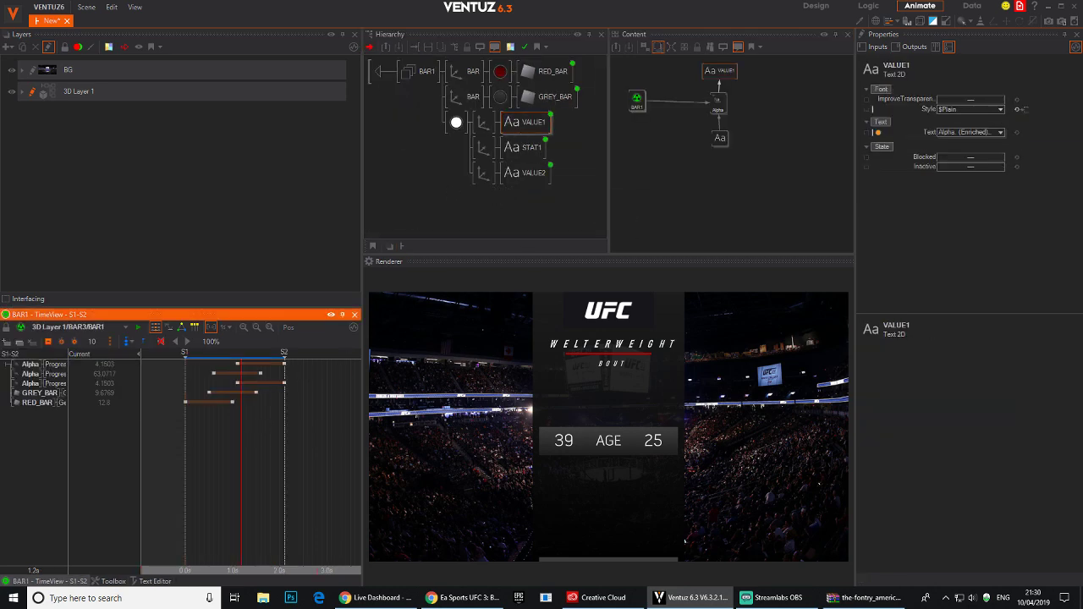
pyautogui.click(286, 433)
pyautogui.doubleClick(381, 73)
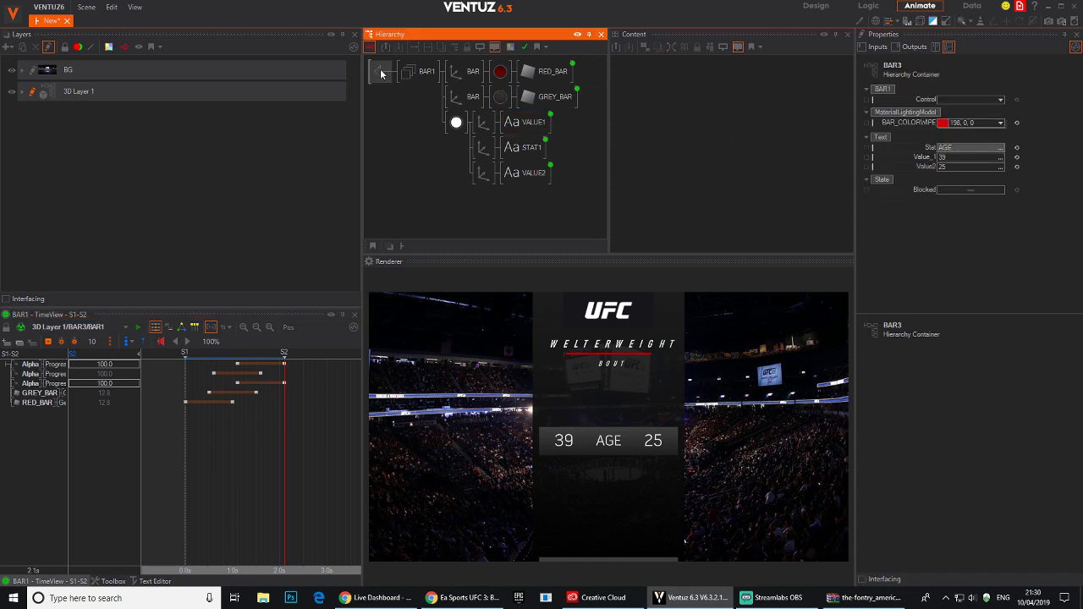
# Scrub the animation inside the BAR4 container to 2.1 s and return to the parent hierarchy.
pyautogui.click(508, 215)
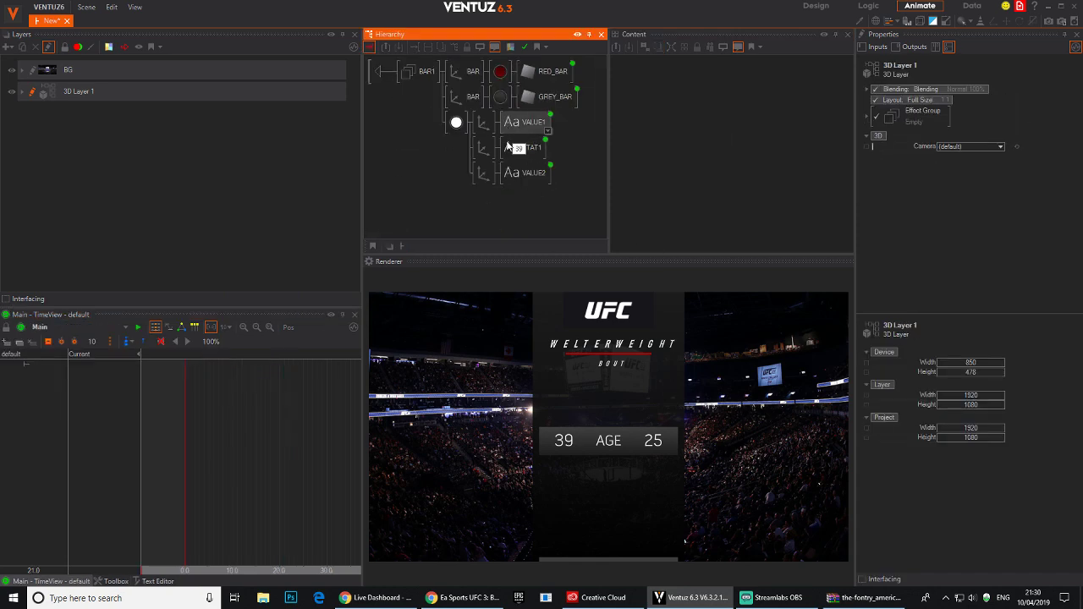
pyautogui.click(520, 173)
pyautogui.moveTo(256, 426); pyautogui.dragTo(285, 423)
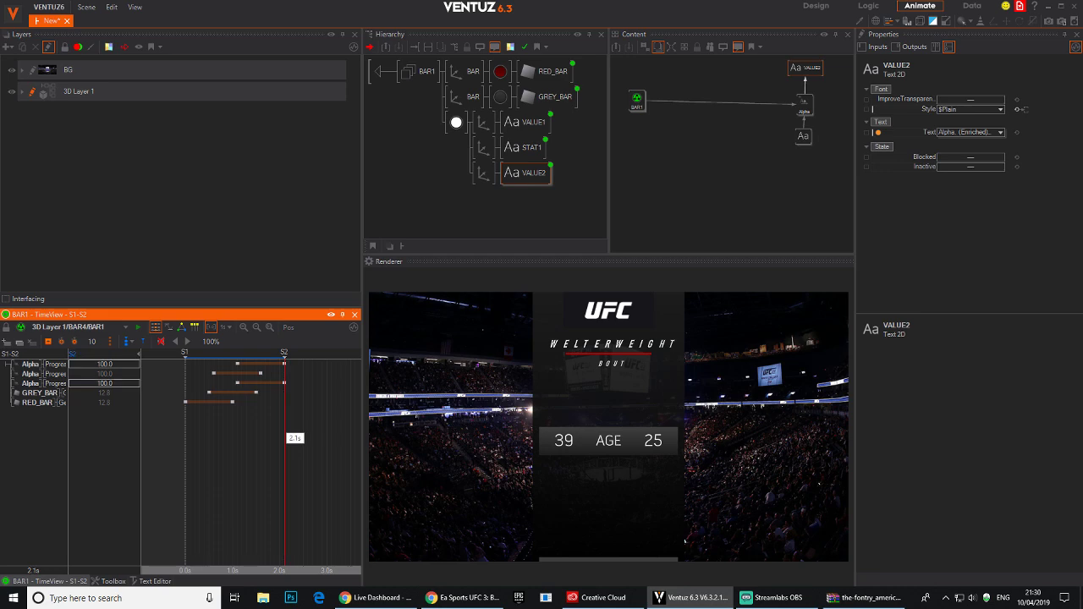
pyautogui.click(371, 76)
pyautogui.doubleClick(369, 71)
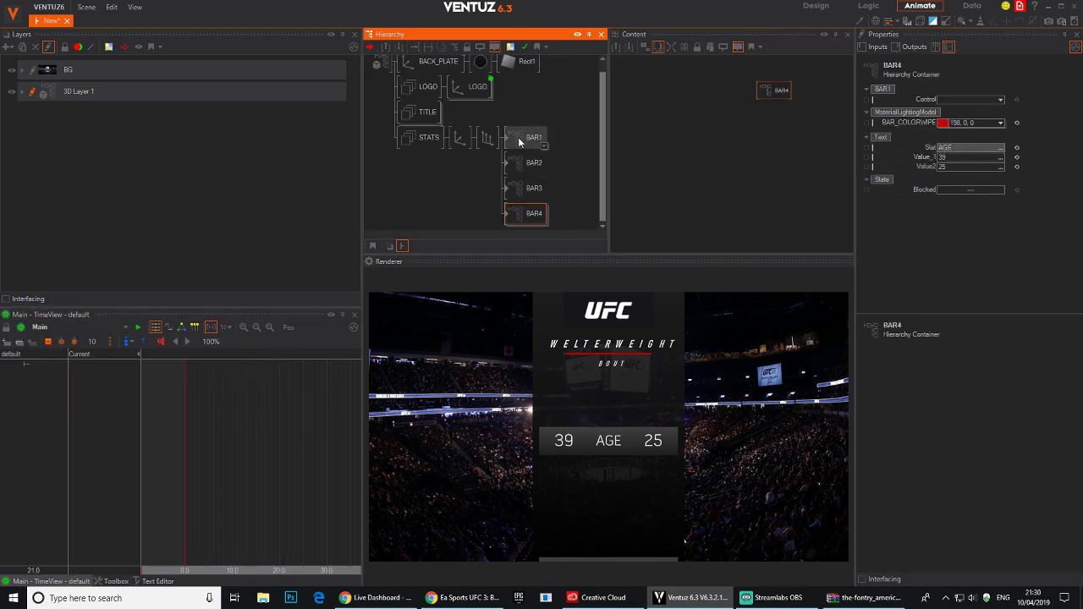
# Set the Arrange node's ChainOffset Y to 0.85 and raise the STATS axis to a Position Y of about 4.35.
pyautogui.click(487, 138)
pyautogui.moveTo(970, 184); pyautogui.dragTo(969, 181)
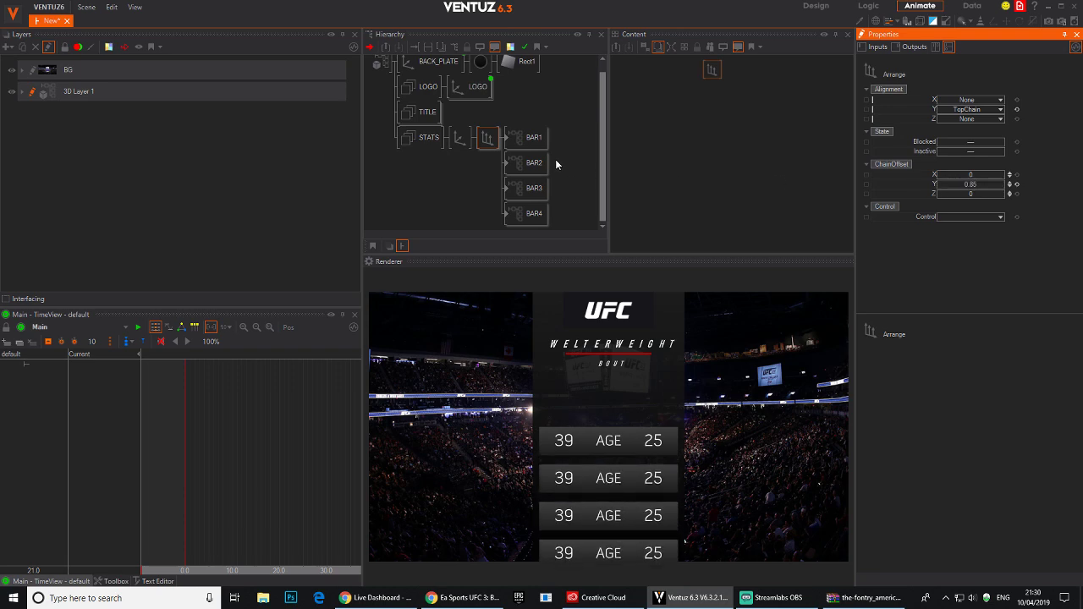
pyautogui.click(460, 137)
pyautogui.moveTo(970, 110)
pyautogui.mouseDown()
pyautogui.moveTo(986, 110)
pyautogui.moveTo(978, 110)
pyautogui.mouseUp()
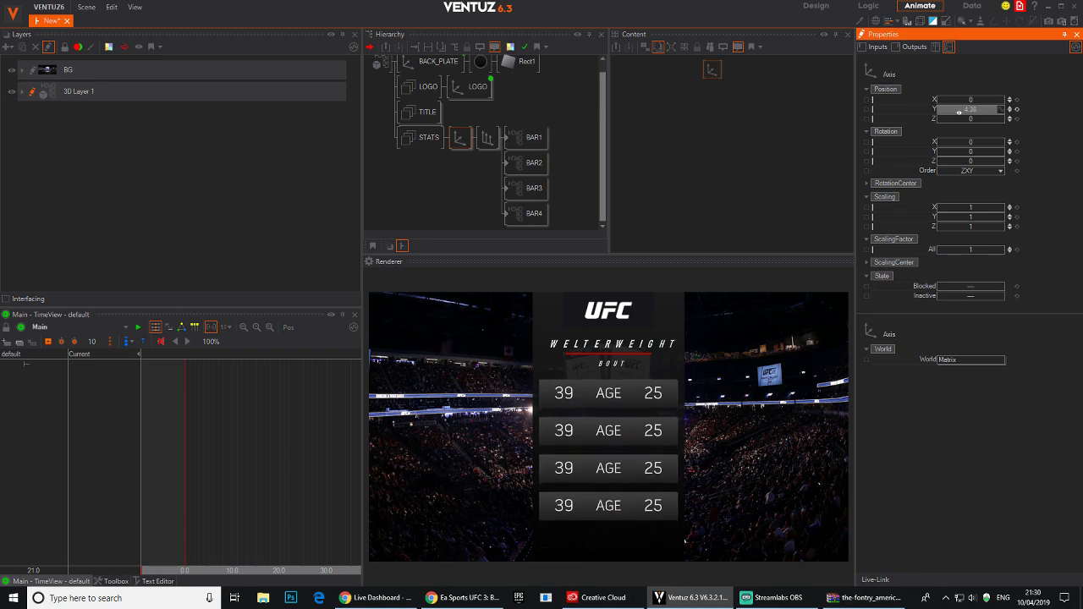
# Rename the keyframe animation that drives the logo, title and back plate as MAIN.
pyautogui.click(526, 138)
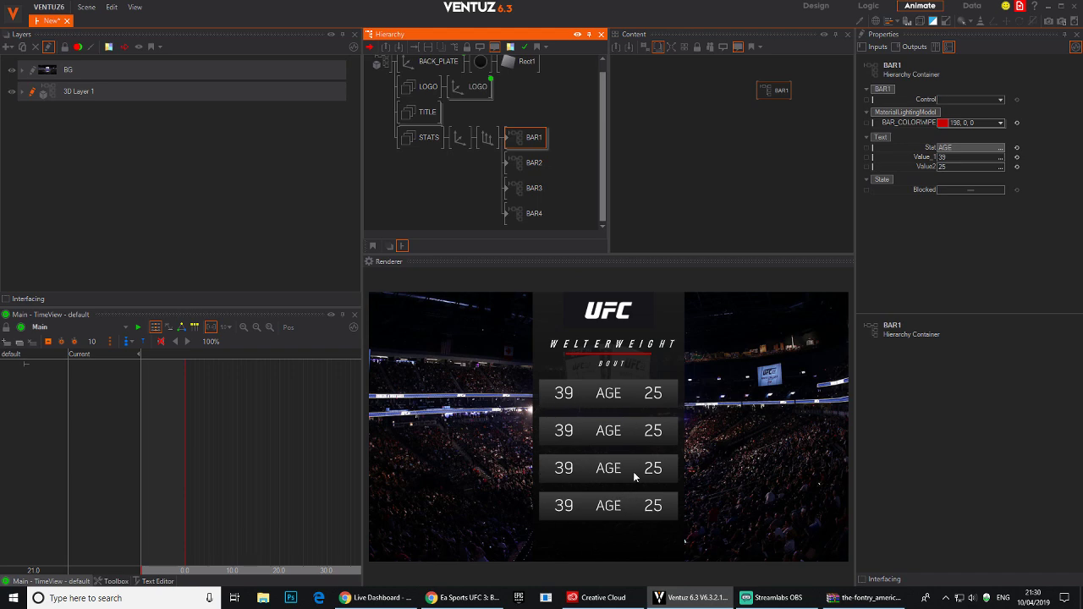
pyautogui.click(714, 162)
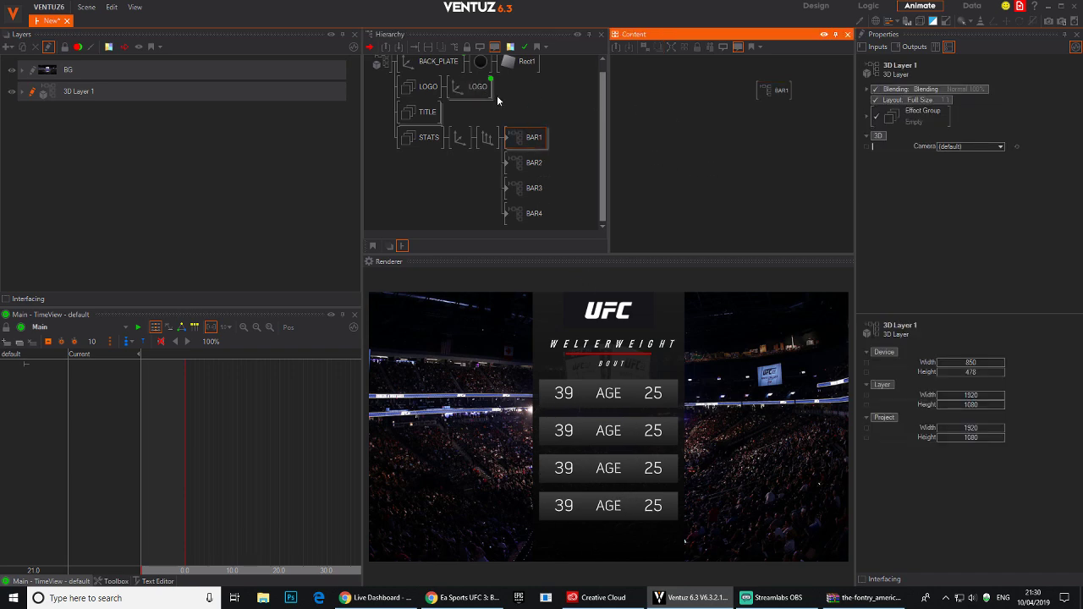
pyautogui.click(478, 88)
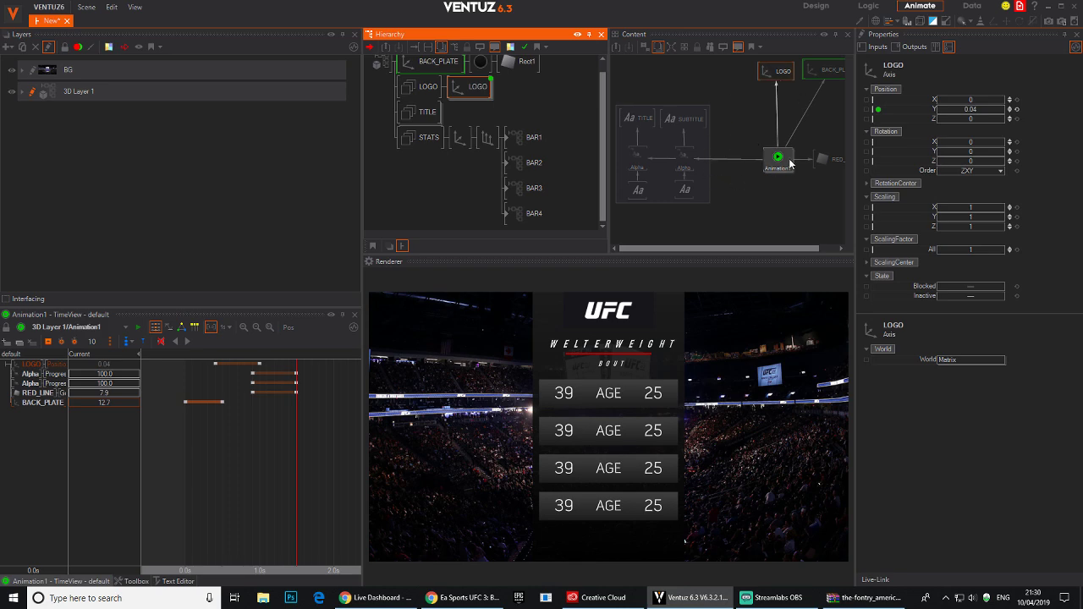
pyautogui.moveTo(790, 160); pyautogui.dragTo(733, 149, button='middle')
pyautogui.scroll(-2, 736, 153)
pyautogui.click(760, 167)
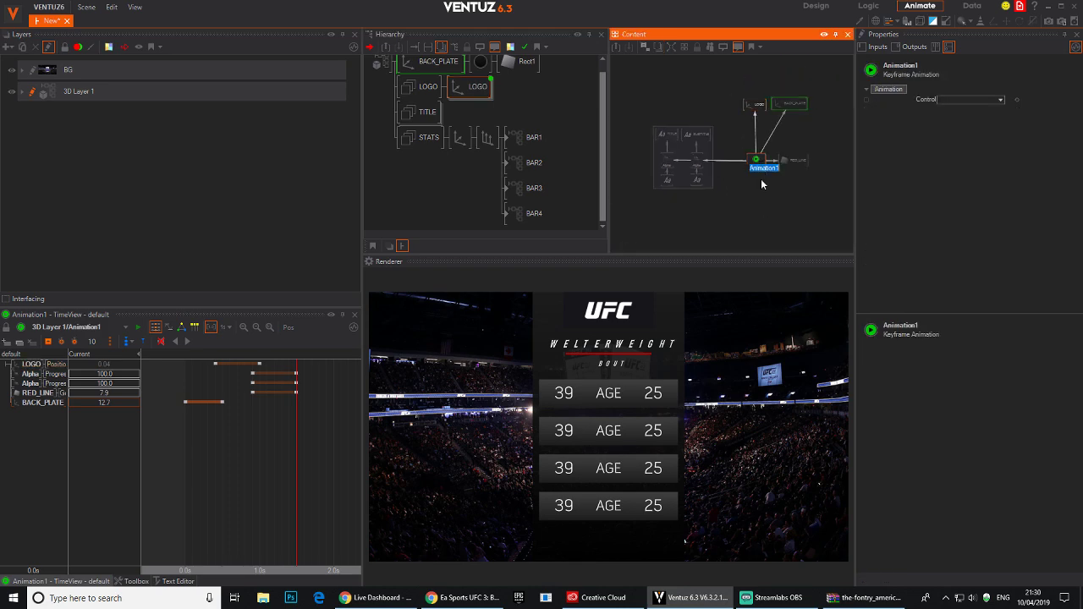
pyautogui.write('MAIN')
pyautogui.press('Return')
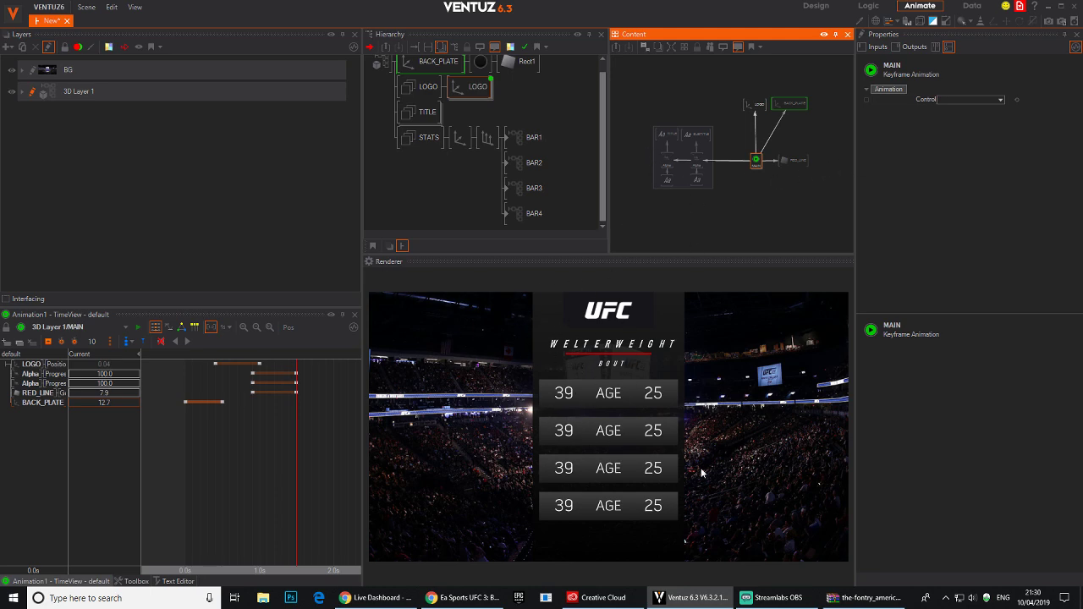
# Show BAR1 to BAR4 together with the LOGO axis in the content graph and position the four bar nodes below the MAIN animation.
pyautogui.scroll(2, 739, 207)
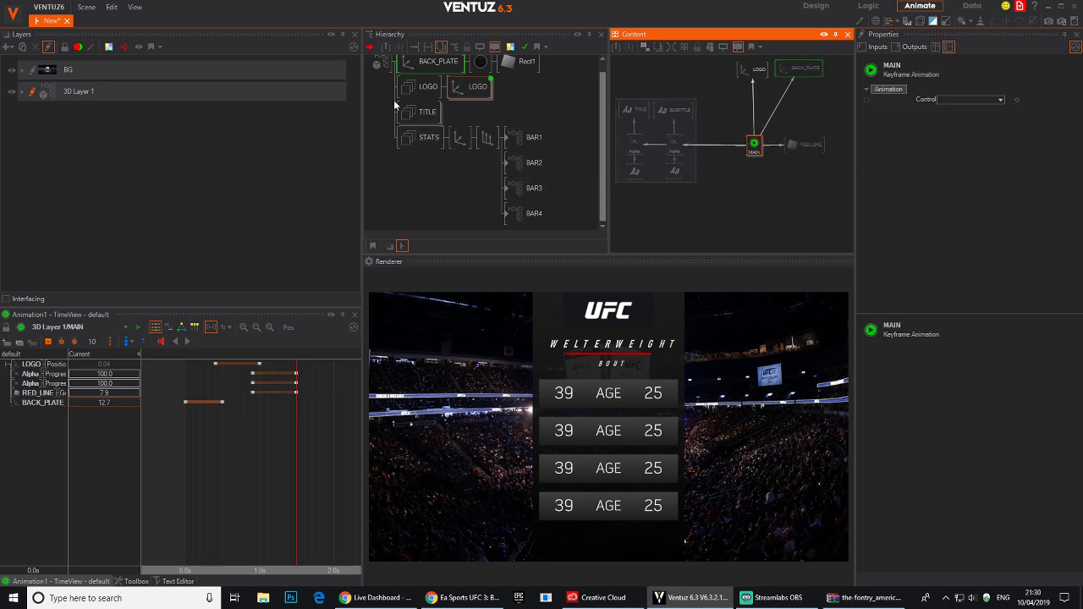
pyautogui.click(520, 138)
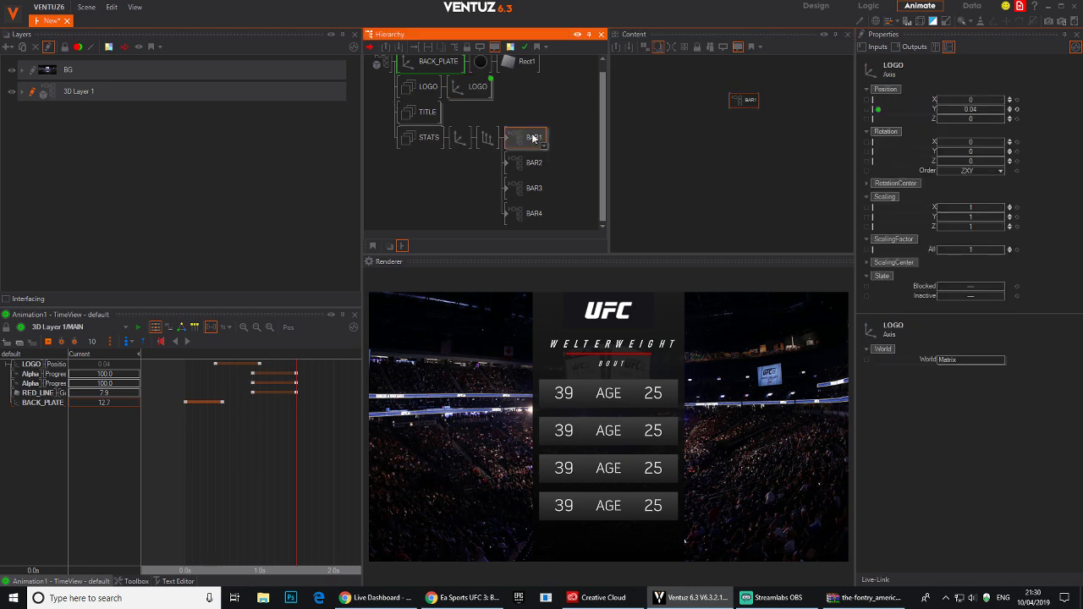
pyautogui.keyDown('ctrl'); pyautogui.click(529, 163); pyautogui.keyUp('ctrl')
pyautogui.keyDown('ctrl'); pyautogui.click(530, 188); pyautogui.keyUp('ctrl')
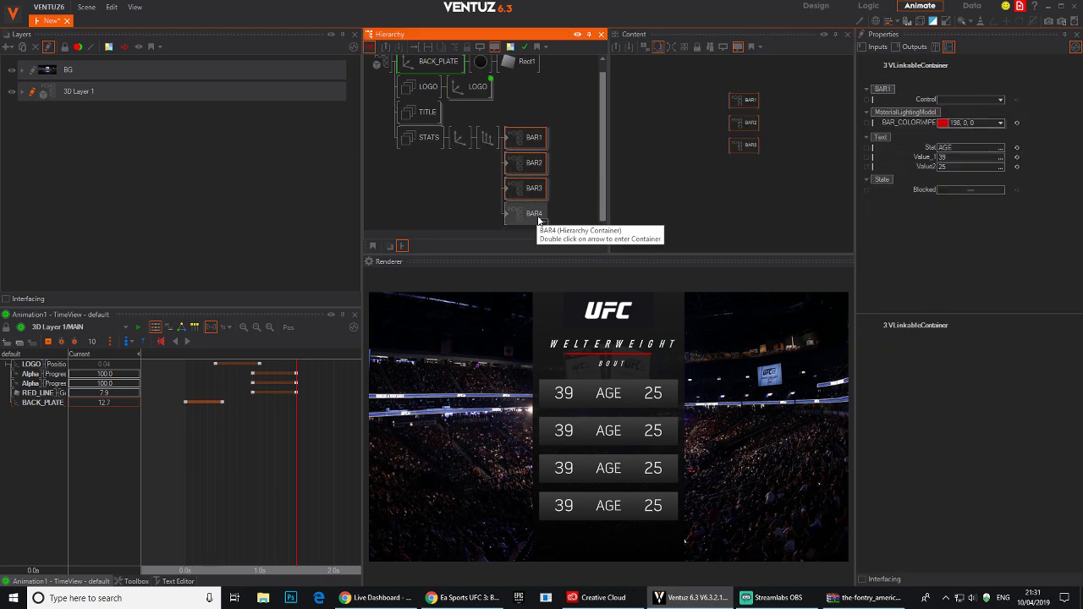
pyautogui.keyDown('ctrl'); pyautogui.click(531, 213); pyautogui.keyUp('ctrl')
pyautogui.moveTo(782, 193); pyautogui.dragTo(725, 83)
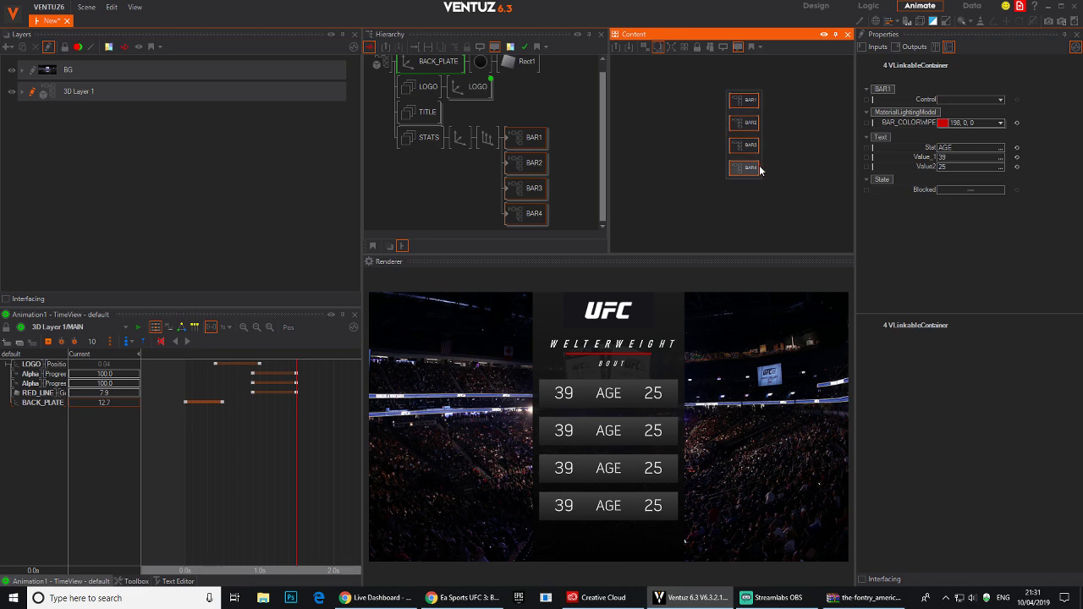
pyautogui.click(771, 201)
pyautogui.moveTo(769, 172); pyautogui.dragTo(761, 154)
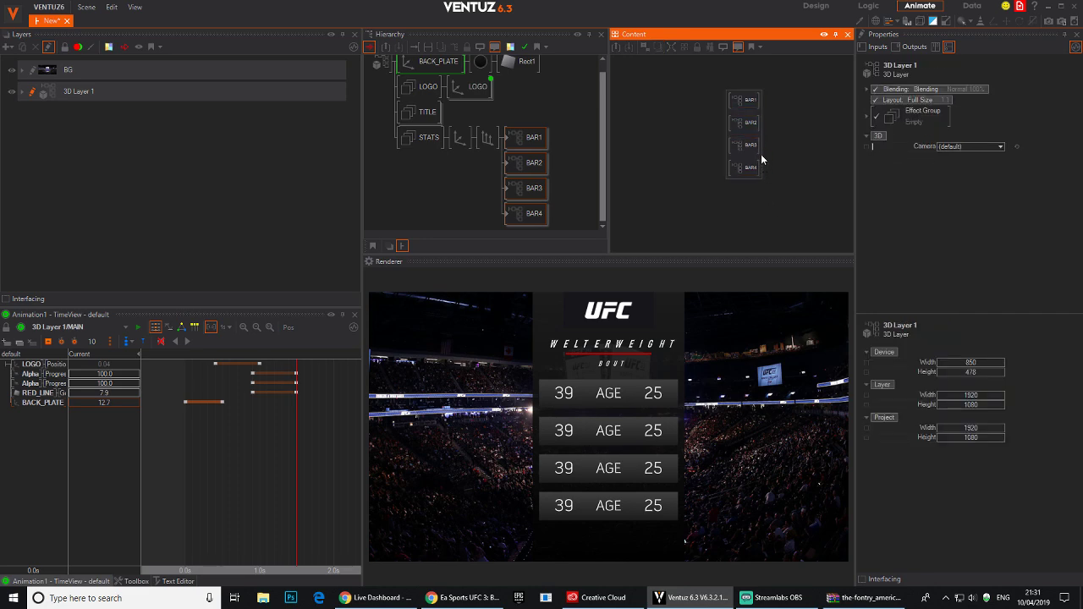
pyautogui.moveTo(761, 156); pyautogui.dragTo(731, 225, button='middle')
pyautogui.click(476, 89)
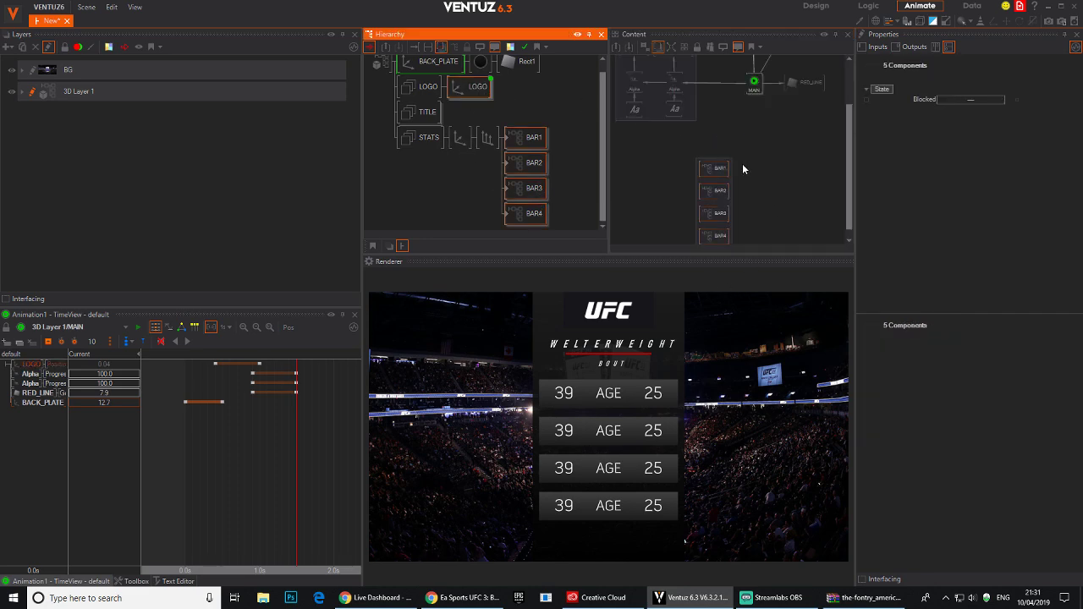
pyautogui.click(744, 165)
pyautogui.moveTo(726, 178); pyautogui.dragTo(766, 243)
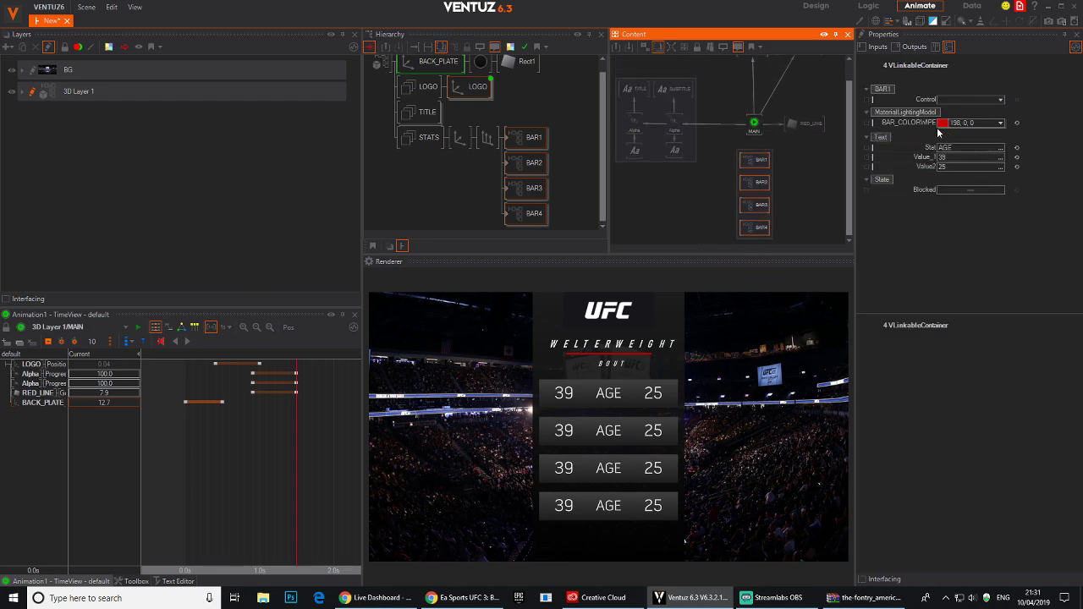
# Bind the Control property of all four bars to the MAIN animation and widen the timeline's channel name column.
pyautogui.moveTo(910, 103); pyautogui.dragTo(754, 121)
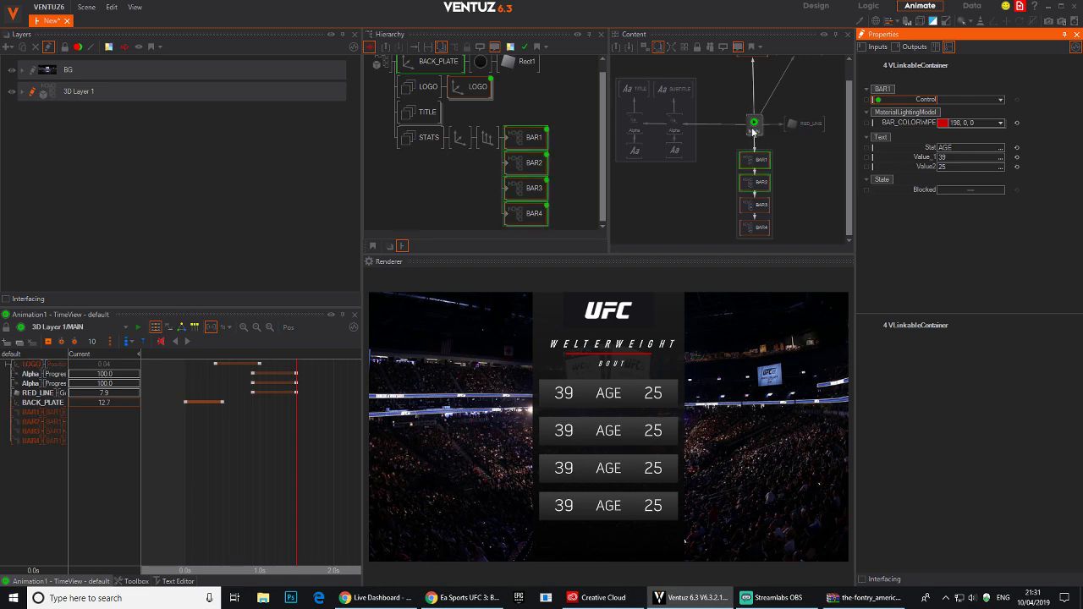
pyautogui.moveTo(68, 358); pyautogui.dragTo(99, 357)
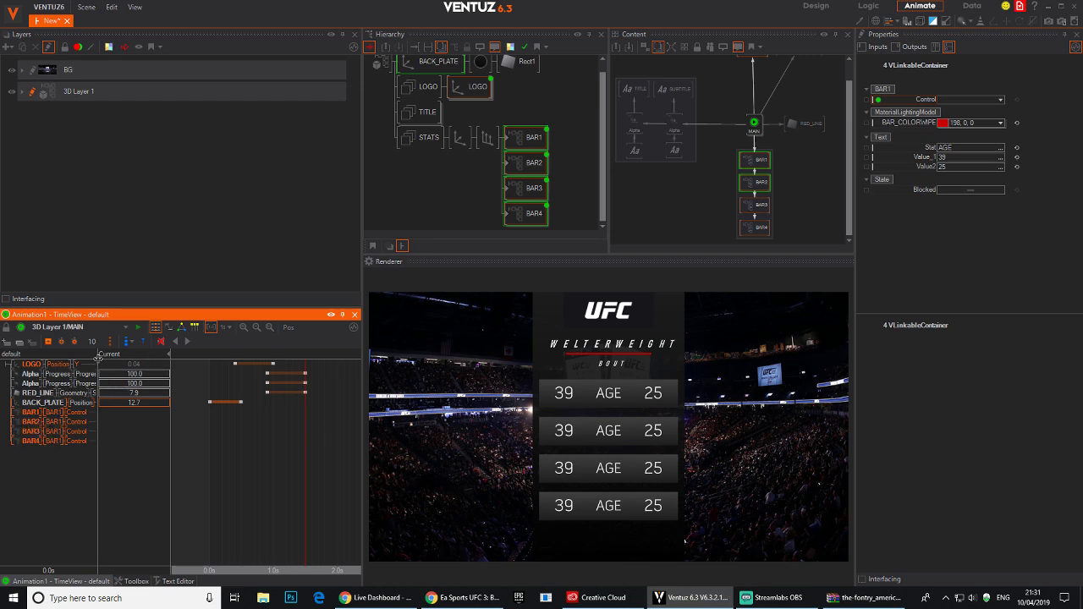
pyautogui.moveTo(98, 357); pyautogui.dragTo(84, 357)
# Add keyframes at 0.0 s and 1.0 s to the Control channels of BAR1, BAR2, BAR3 and BAR4.
pyautogui.moveTo(302, 491); pyautogui.dragTo(161, 455)
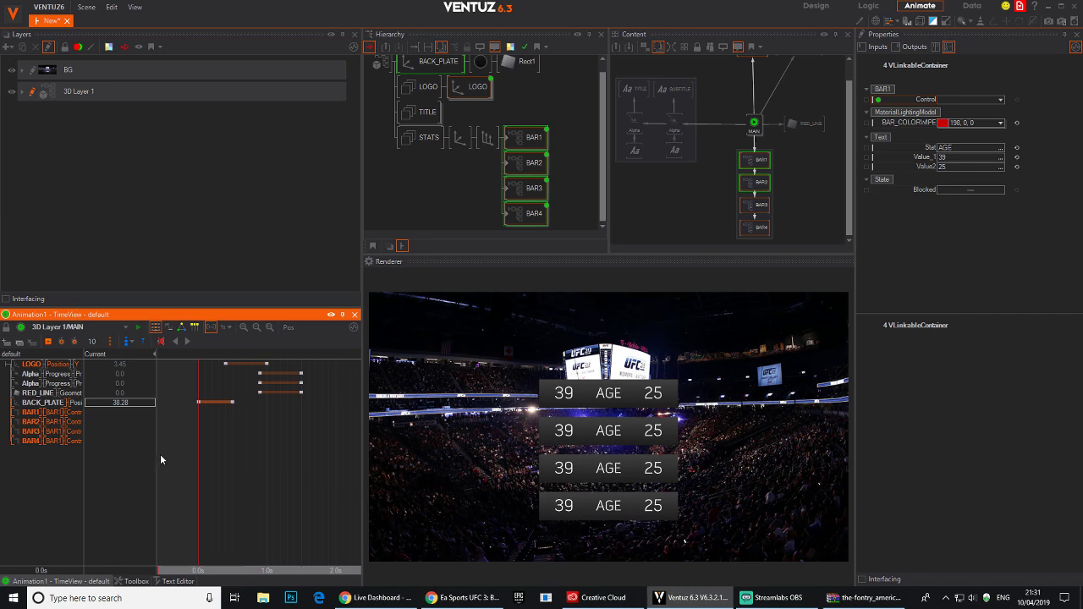
pyautogui.click(27, 412)
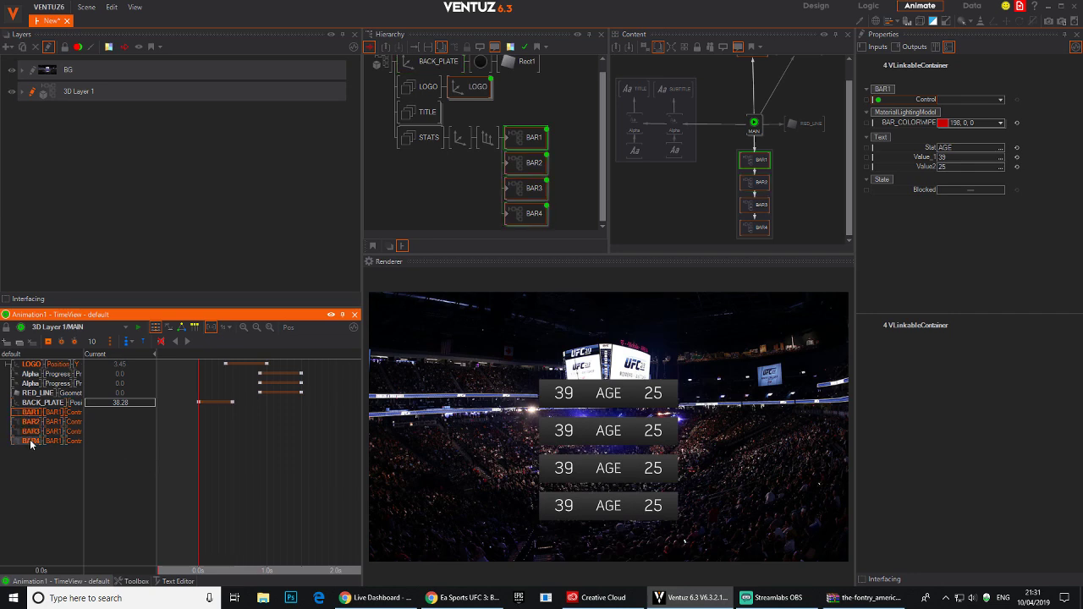
pyautogui.keyDown('shift'); pyautogui.click(31, 441); pyautogui.keyUp('shift')
pyautogui.click(26, 415)
pyautogui.keyDown('ctrl'); pyautogui.click(28, 421); pyautogui.keyUp('ctrl')
pyautogui.keyDown('ctrl'); pyautogui.click(27, 432); pyautogui.keyUp('ctrl')
pyautogui.keyDown('ctrl'); pyautogui.click(29, 441); pyautogui.keyUp('ctrl')
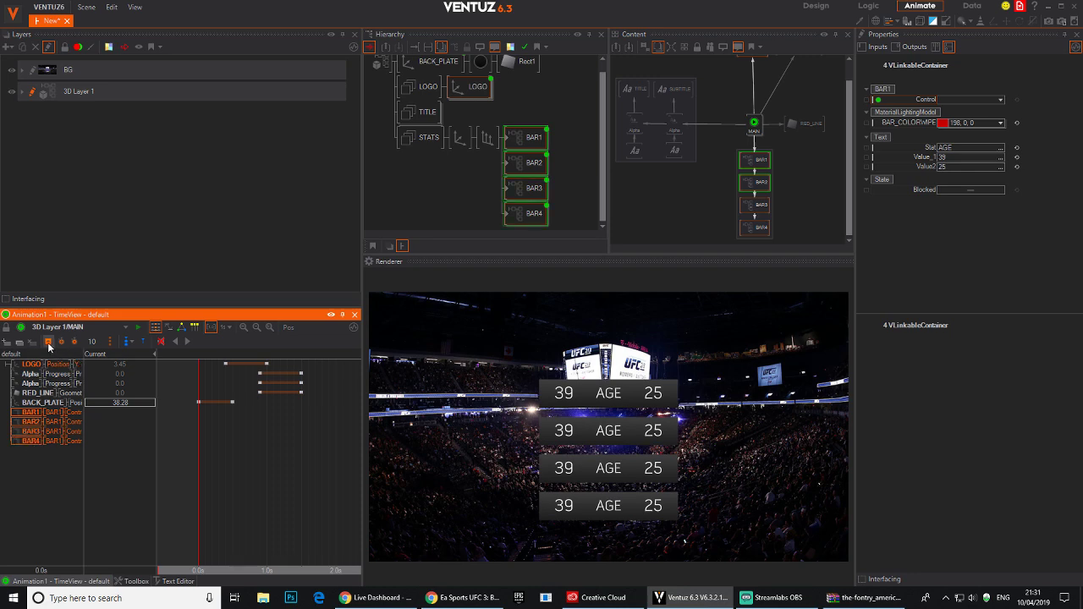
pyautogui.click(48, 341)
pyautogui.moveTo(198, 470); pyautogui.dragTo(268, 498)
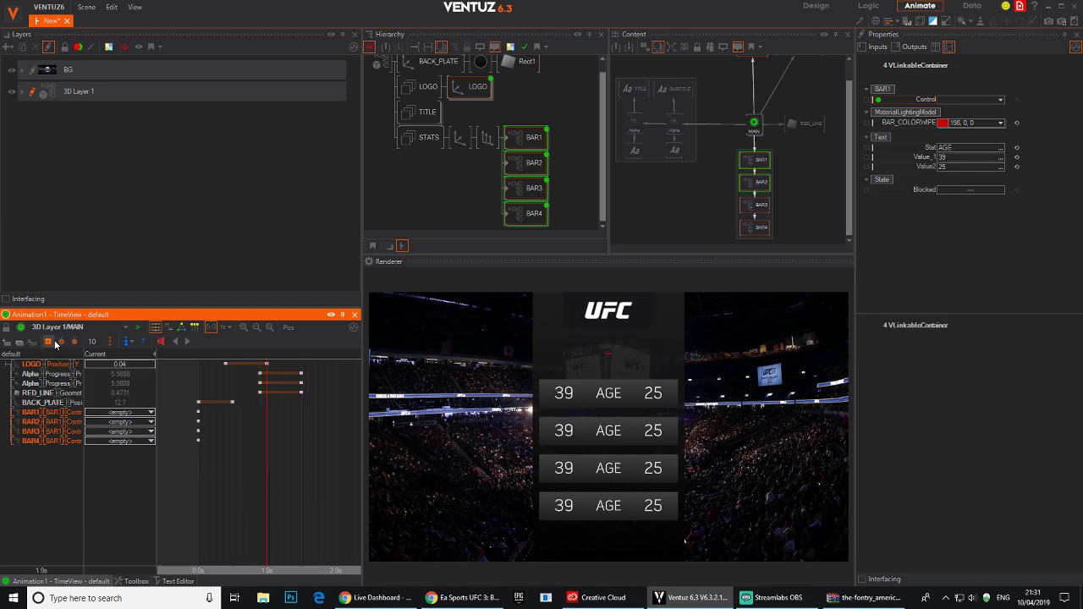
pyautogui.click(53, 342)
pyautogui.click(200, 471)
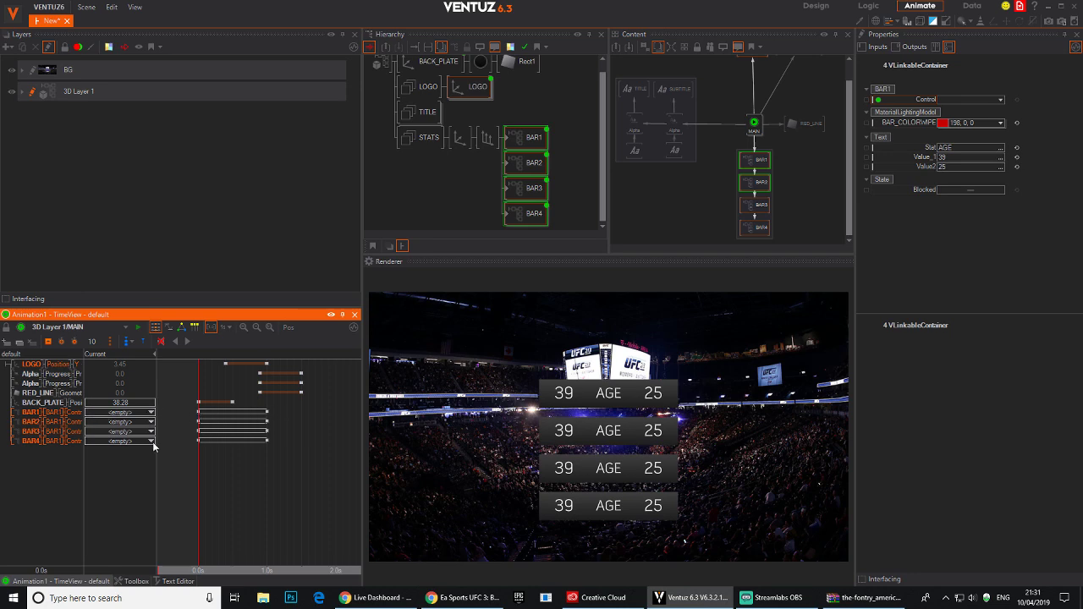
# Assign the S1 to S2 connection to the first keyframes of BAR1 and BAR2 at 0.0 s.
pyautogui.click(199, 417)
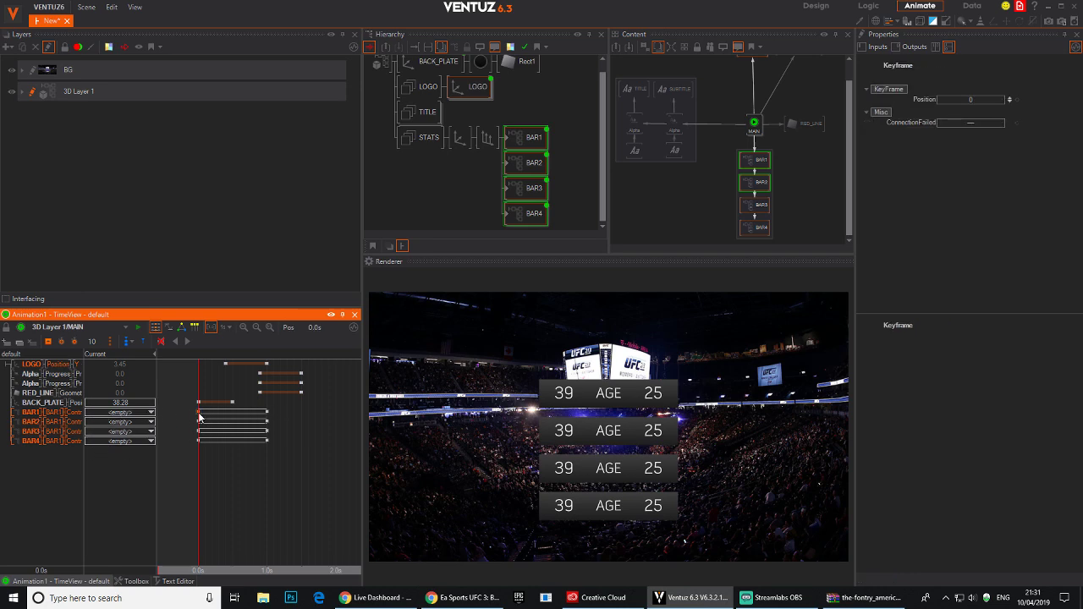
pyautogui.rightClick(200, 417)
pyautogui.moveTo(187, 437)
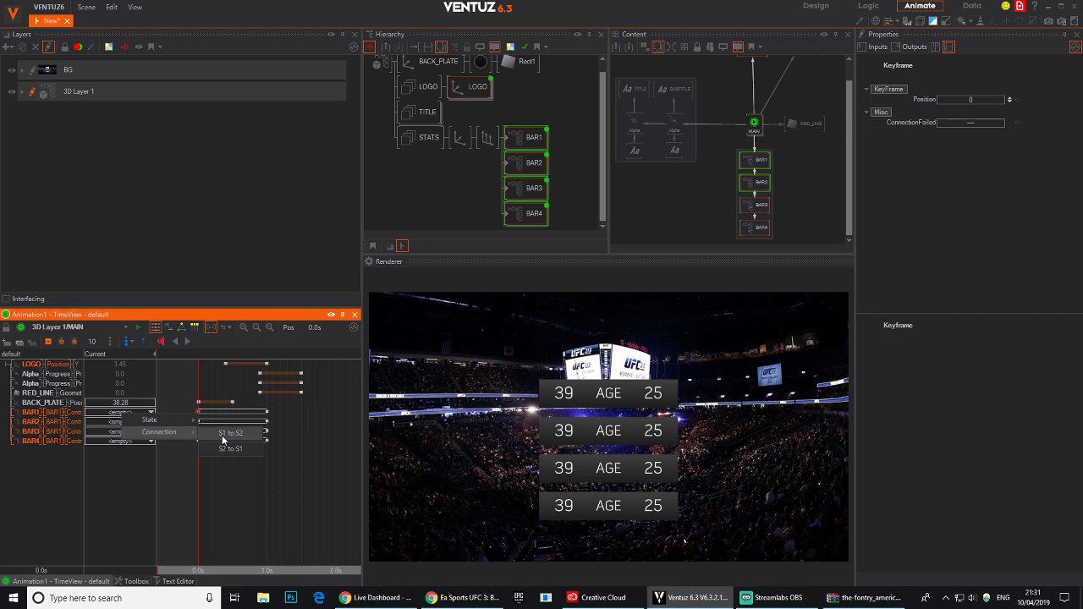
pyautogui.click(224, 433)
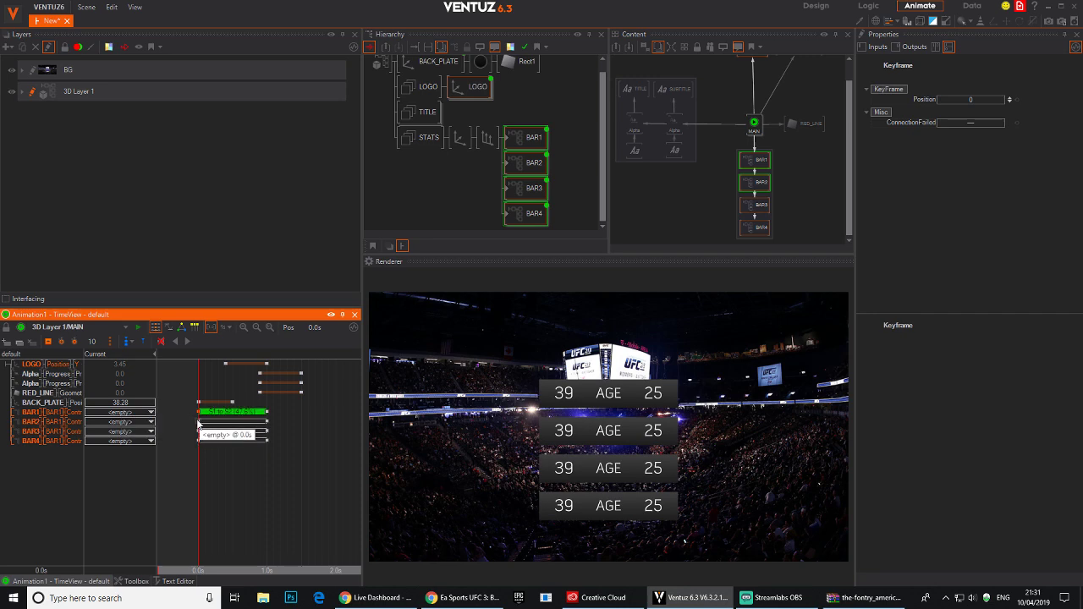
pyautogui.rightClick(200, 422)
pyautogui.click(199, 422)
pyautogui.rightClick(199, 422)
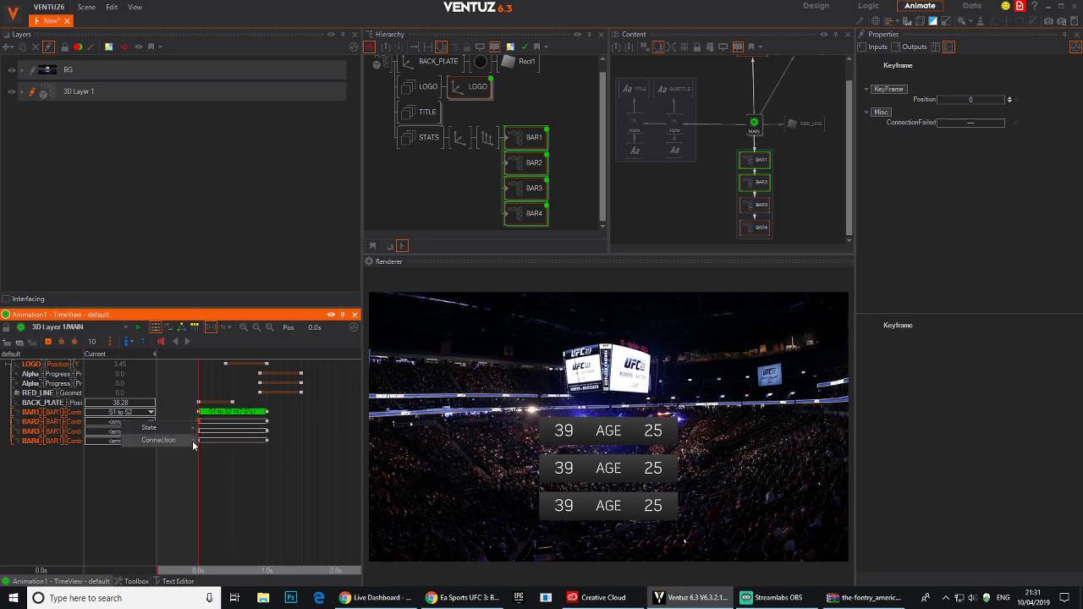
pyautogui.click(209, 448)
# Assign the S1 to S2 connection to the first keyframes of BAR3 and BAR4 at 0.0 s.
pyautogui.rightClick(199, 433)
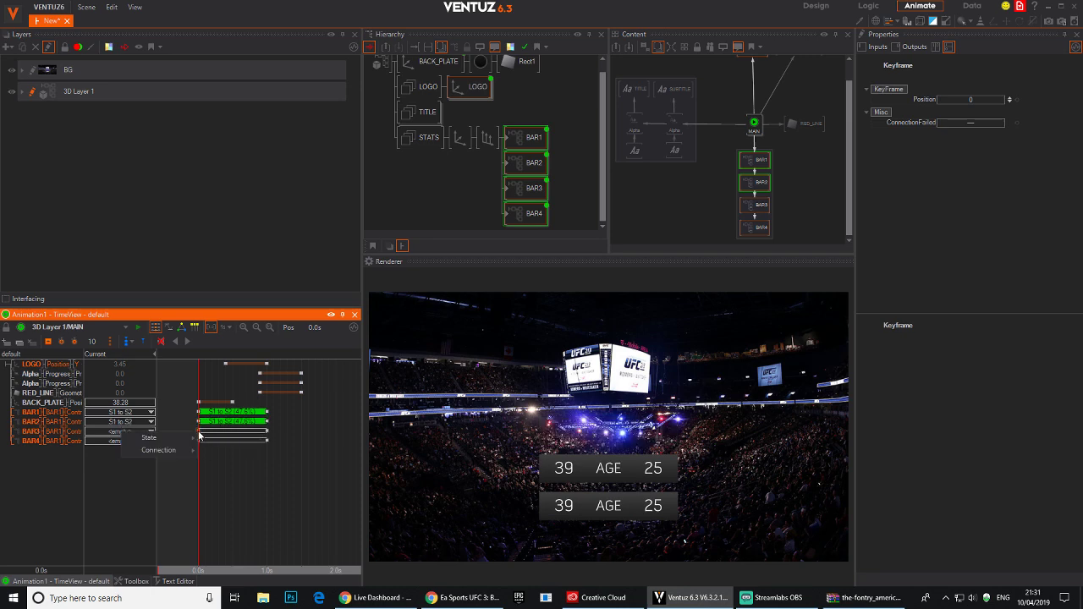
pyautogui.click(207, 458)
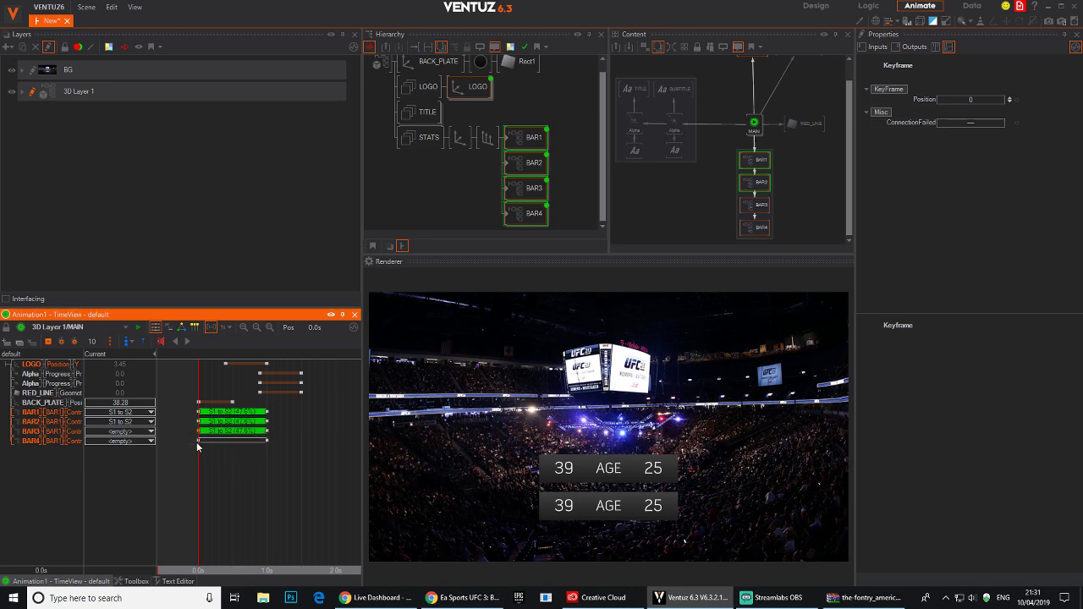
pyautogui.rightClick(197, 442)
pyautogui.moveTo(188, 464)
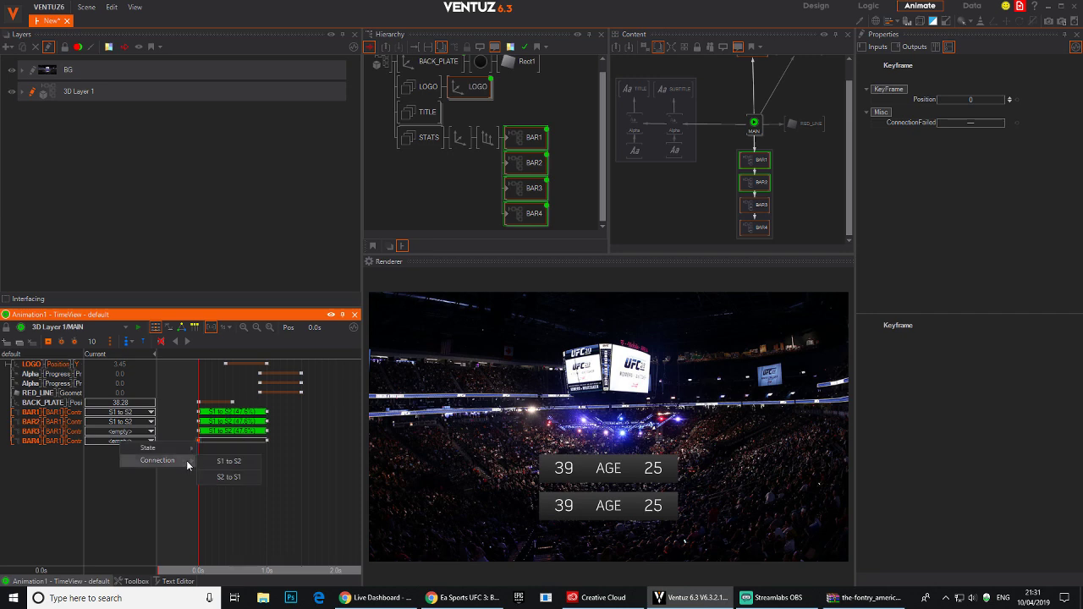
pyautogui.click(222, 461)
# Stagger the bar segments by 0.2 s so BAR2, BAR3 and BAR4 start at 0.2, 0.4 and 0.6 s.
pyautogui.moveTo(198, 473); pyautogui.dragTo(213, 428)
pyautogui.moveTo(328, 480); pyautogui.dragTo(228, 437)
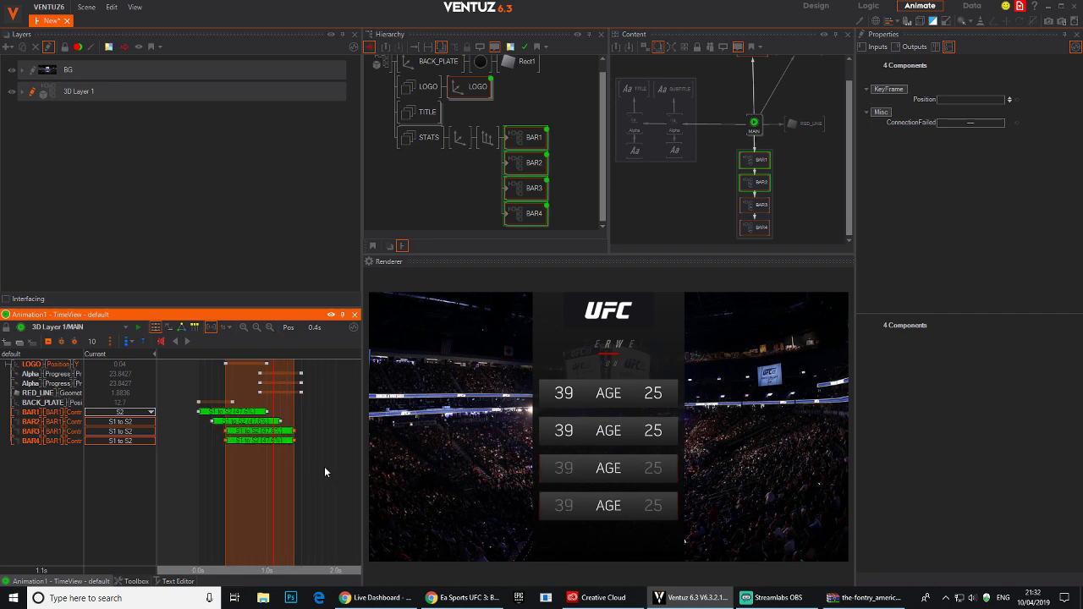
pyautogui.moveTo(328, 471); pyautogui.dragTo(242, 443)
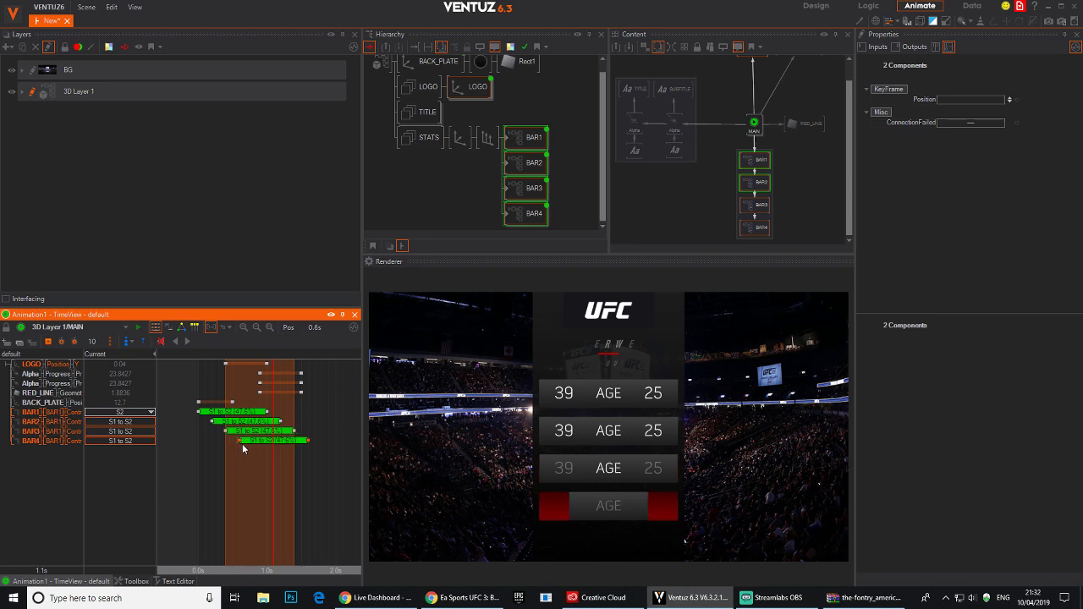
# Shift all four staggered bar segments so BAR1 starts at 1.0 s, and play the MAIN animation from 0.0 s.
pyautogui.moveTo(333, 464); pyautogui.dragTo(269, 418)
pyautogui.scroll(-2, 254, 472)
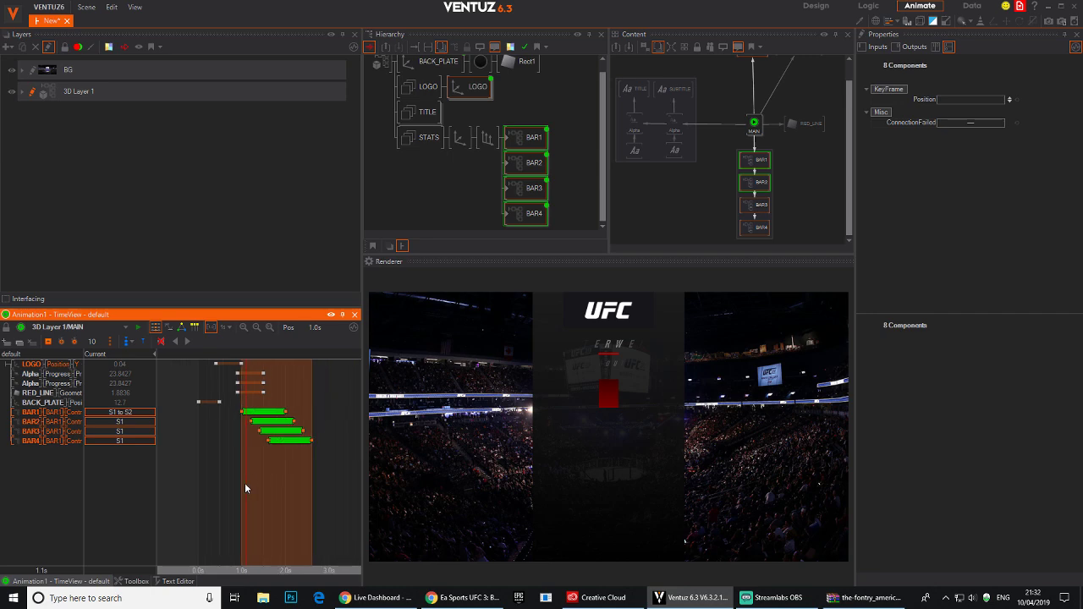
pyautogui.moveTo(245, 488); pyautogui.dragTo(198, 493)
pyautogui.click(187, 343)
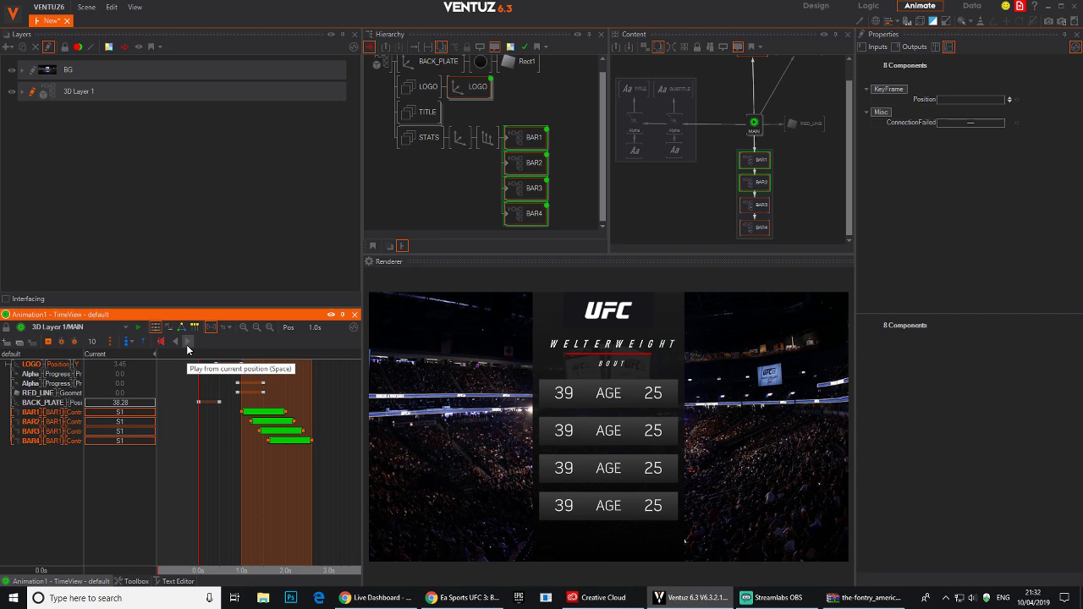
# Set BAR2's Stat text to HEIGHT, Value_1 to 6'1 and Value2 to 5'7.
pyautogui.click(528, 164)
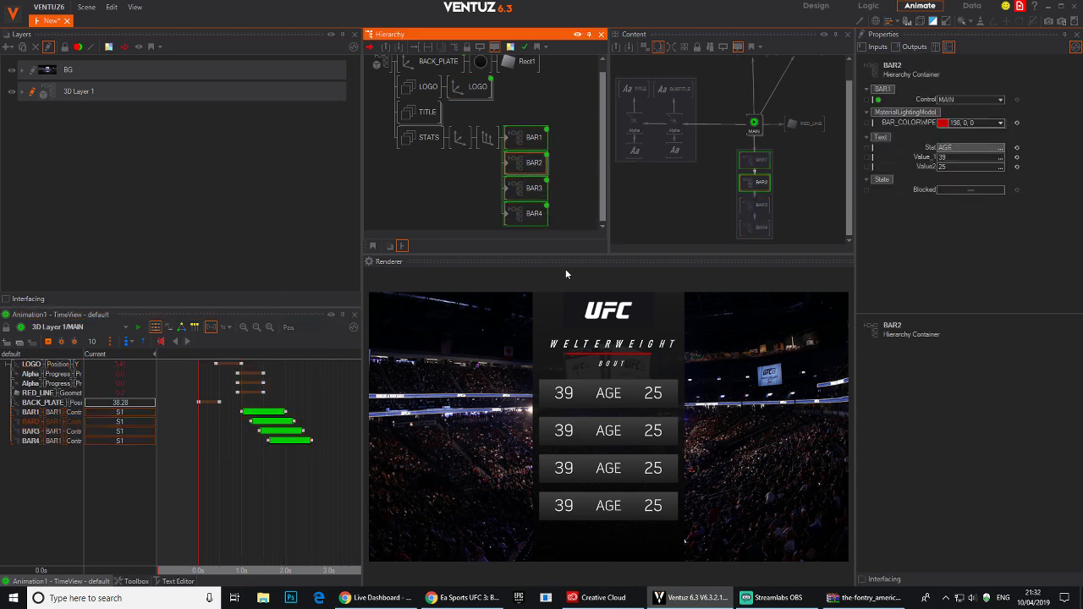
pyautogui.click(974, 149)
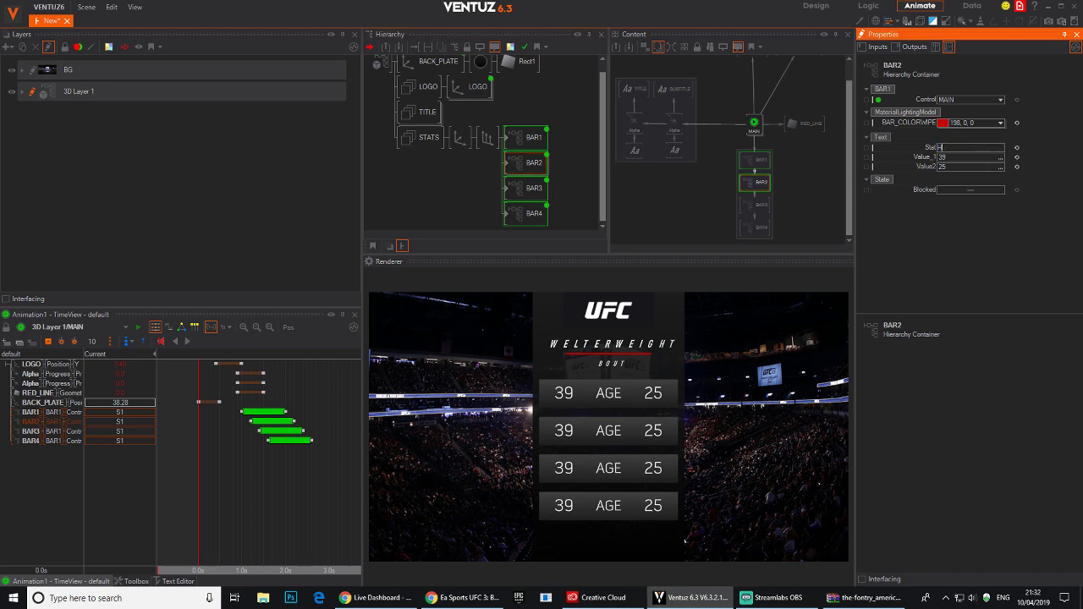
pyautogui.write('HEIGHT')
pyautogui.press('Return')
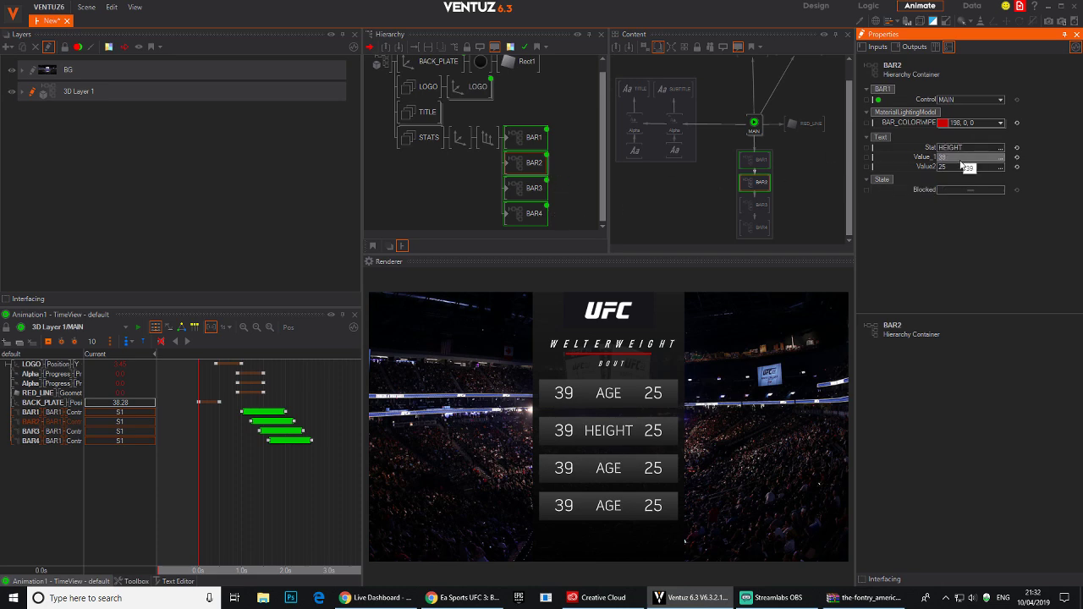
pyautogui.click(961, 159)
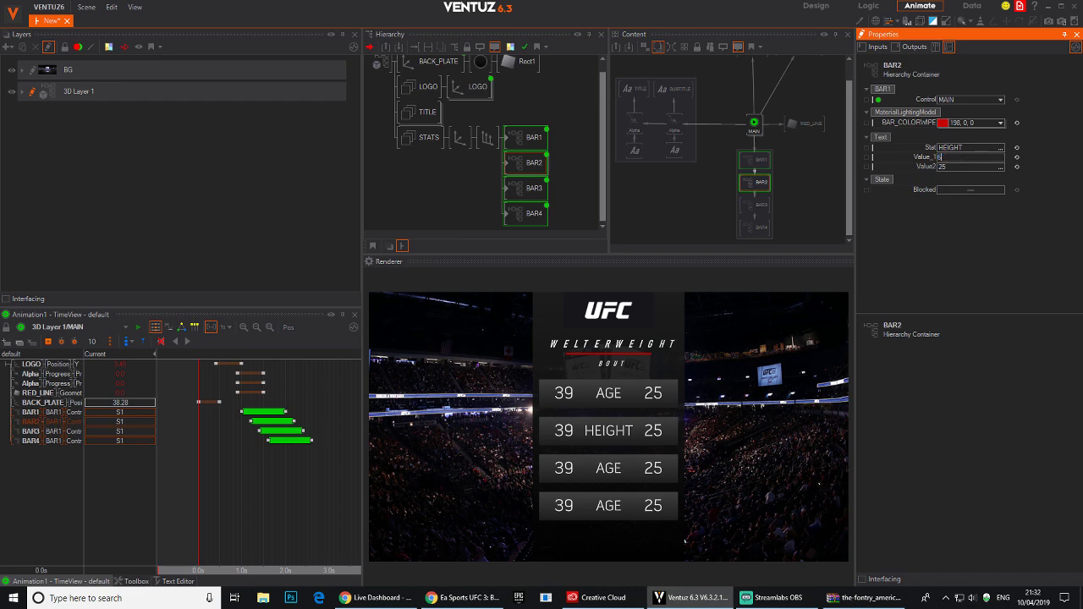
pyautogui.press('Return')
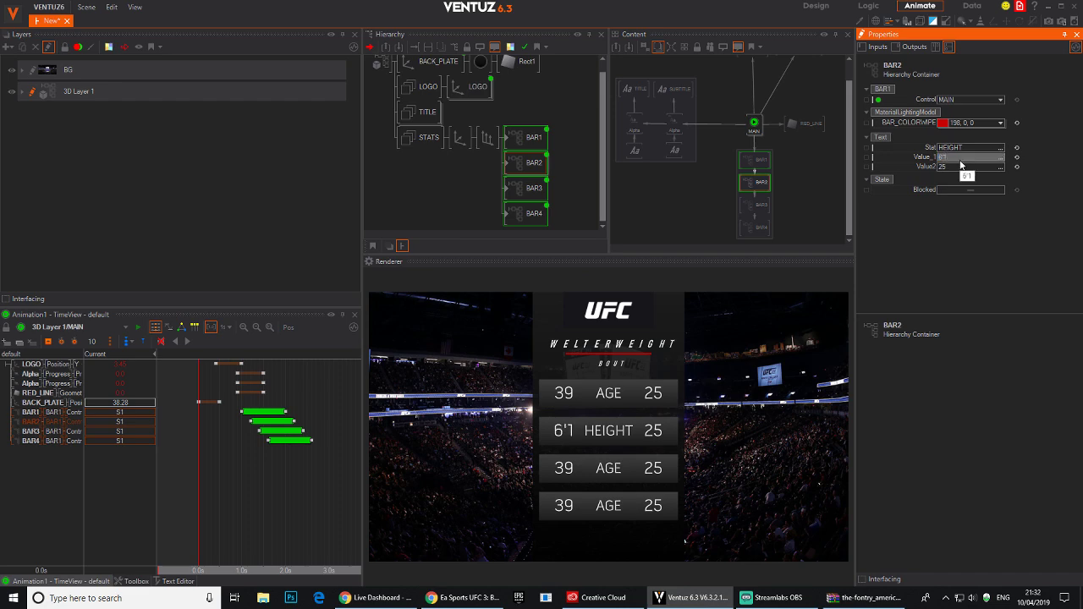
pyautogui.click(959, 167)
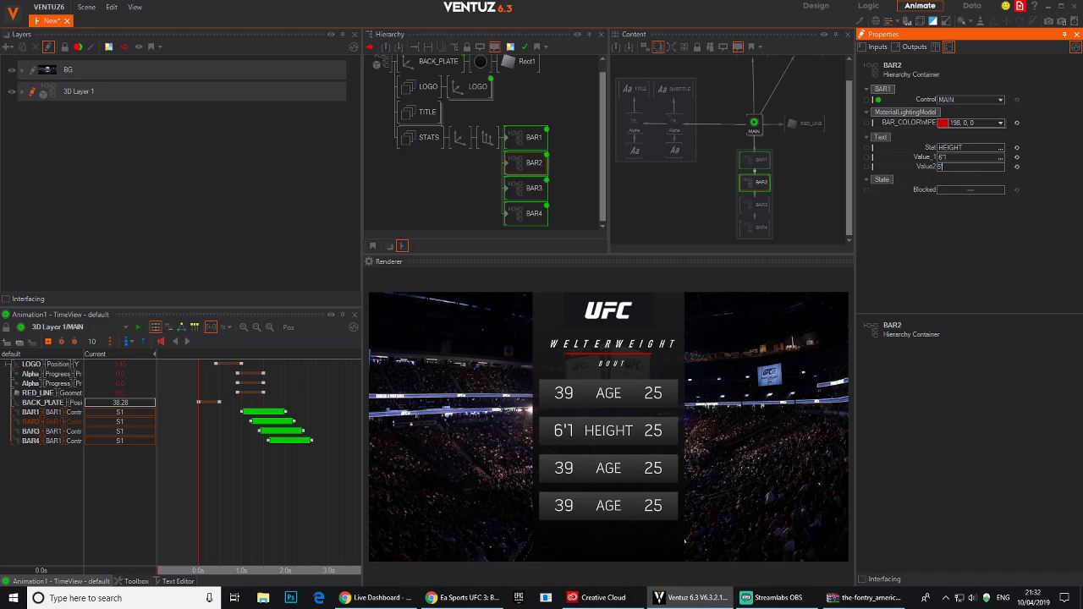
pyautogui.write("5'7")
pyautogui.press('Return')
# Set BAR3's Stat text to WEIGHT and its Value_1 to 110kg.
pyautogui.click(526, 188)
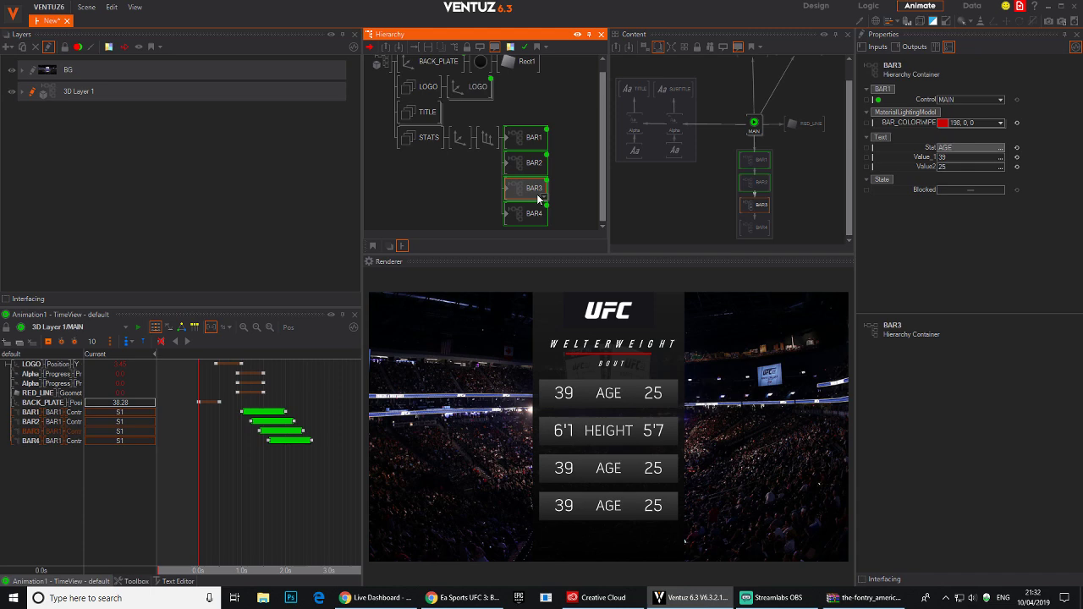
pyautogui.click(965, 149)
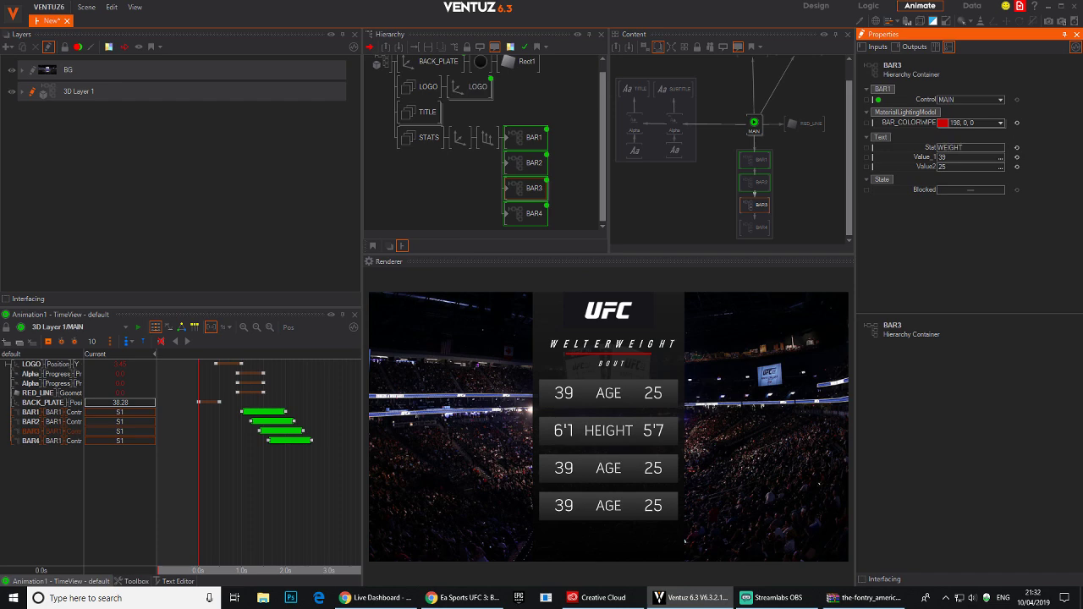
pyautogui.press('Return')
pyautogui.press('Return')
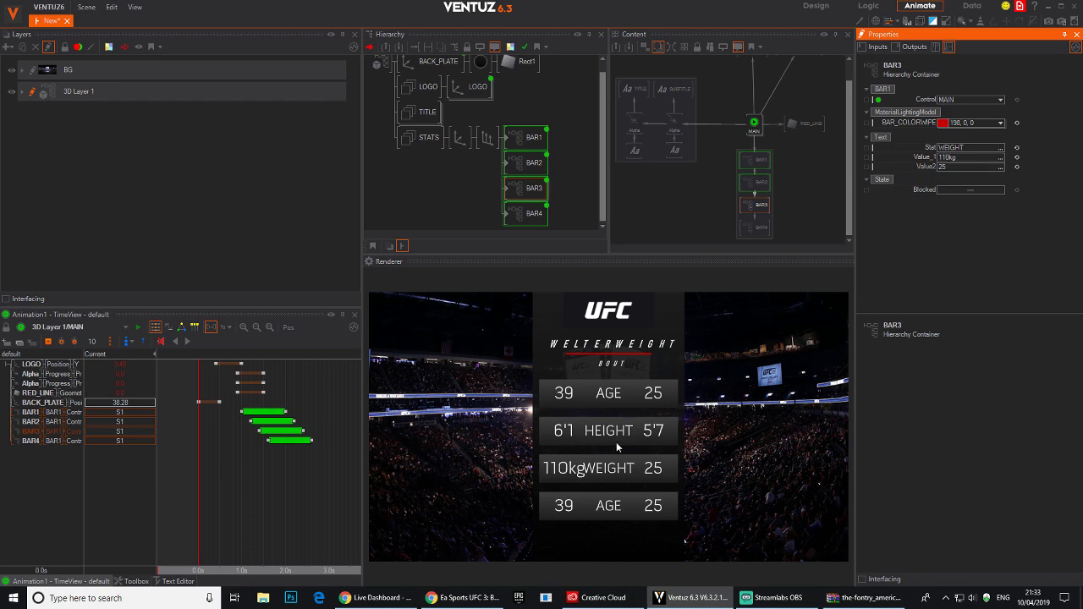
# Change BAR3's Value_1 text to 170 lbs.
pyautogui.click(969, 159)
pyautogui.click(968, 157)
pyautogui.press('Return')
pyautogui.click(946, 157)
pyautogui.click(946, 157)
pyautogui.write('1')
# Open the BAR1 container and insert a ShrinkToFit effect between VALUE1's Block Text and its Alpha effect.
pyautogui.click(517, 143)
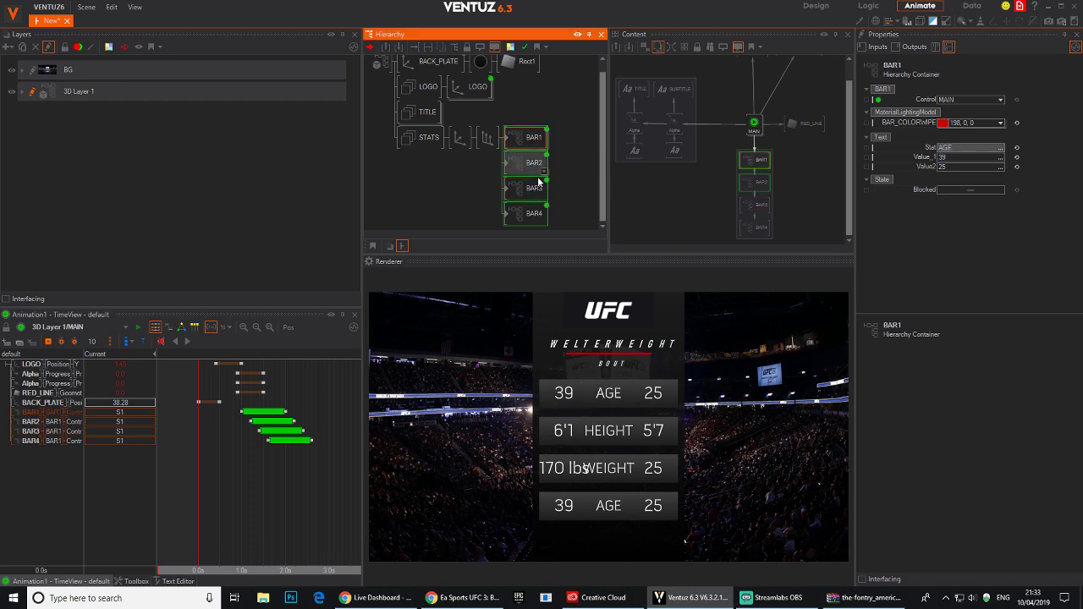
pyautogui.doubleClick(510, 139)
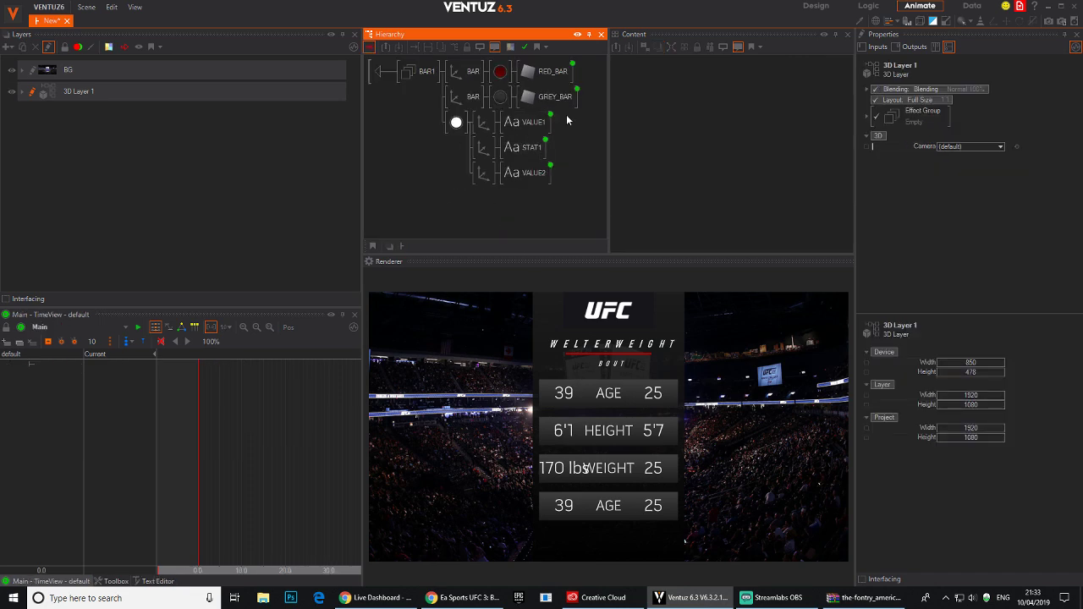
pyautogui.click(516, 122)
pyautogui.moveTo(825, 168); pyautogui.dragTo(757, 167)
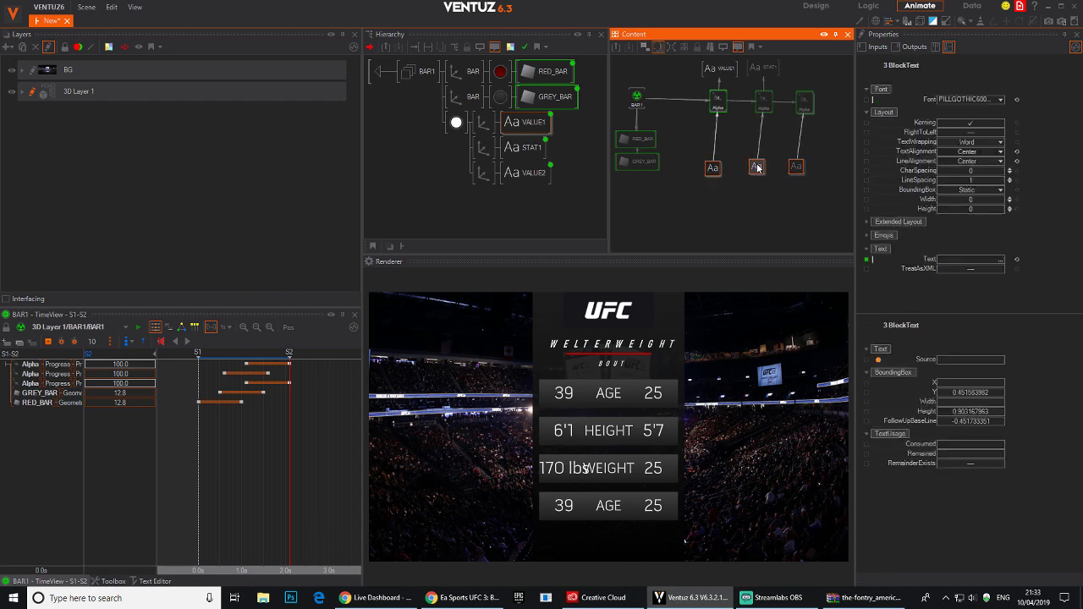
pyautogui.click(699, 211)
pyautogui.click(714, 169)
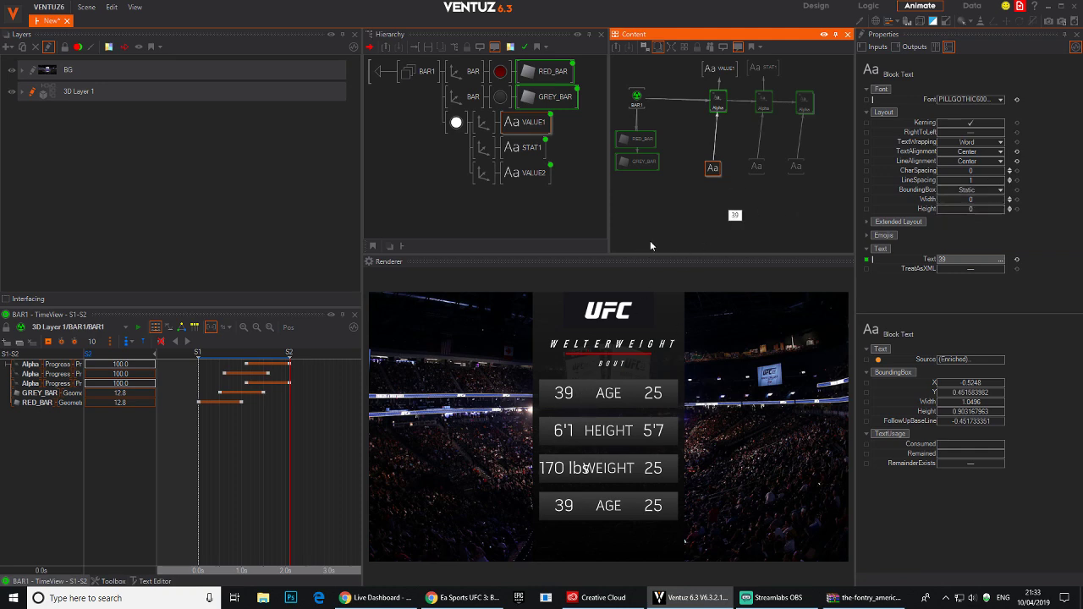
pyautogui.doubleClick(694, 190)
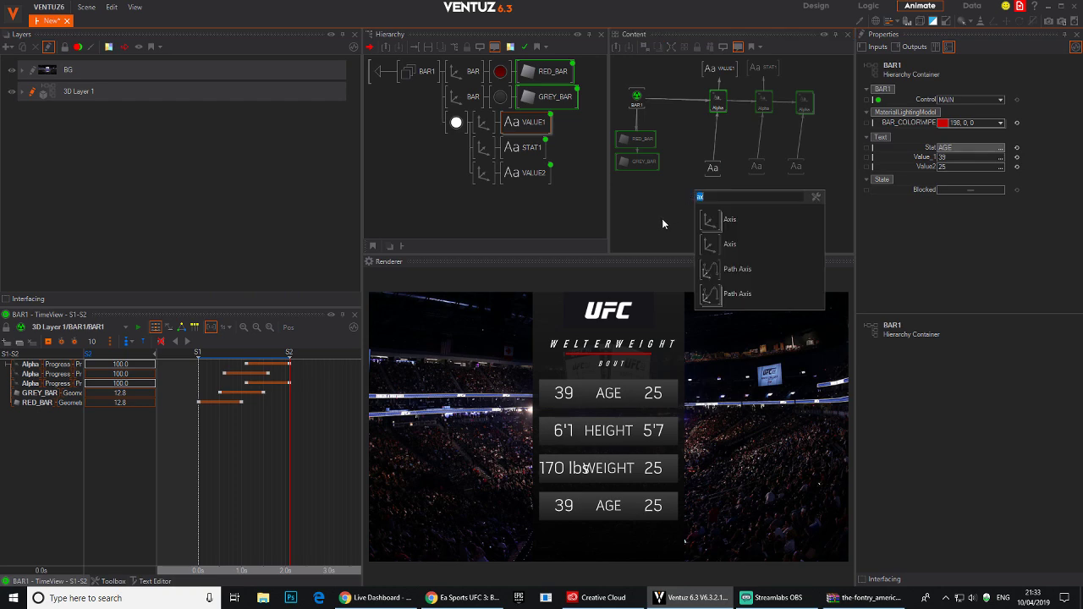
pyautogui.write('te')
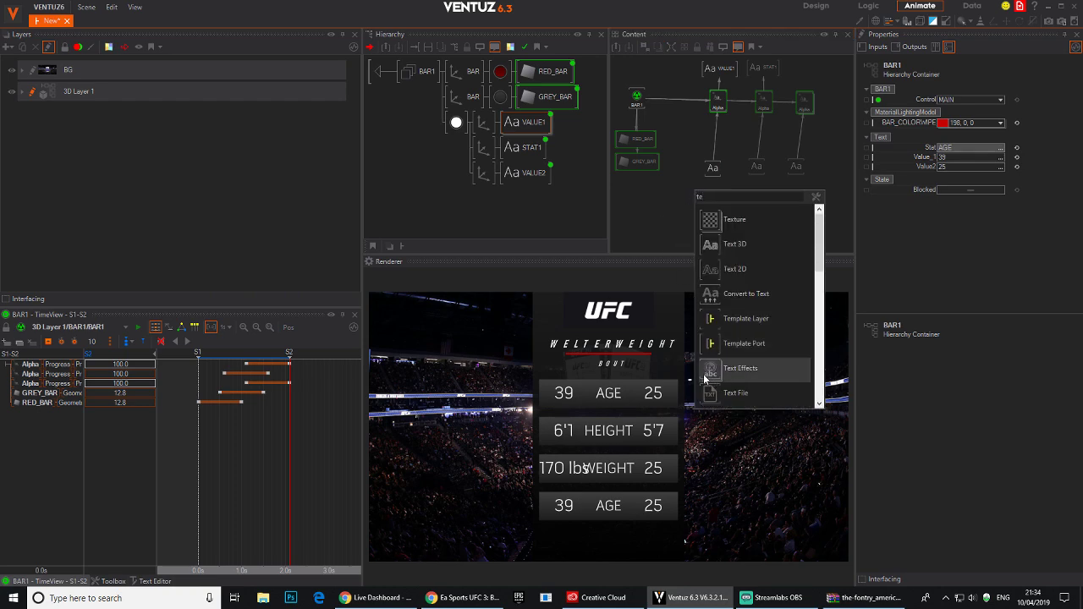
pyautogui.click(704, 378)
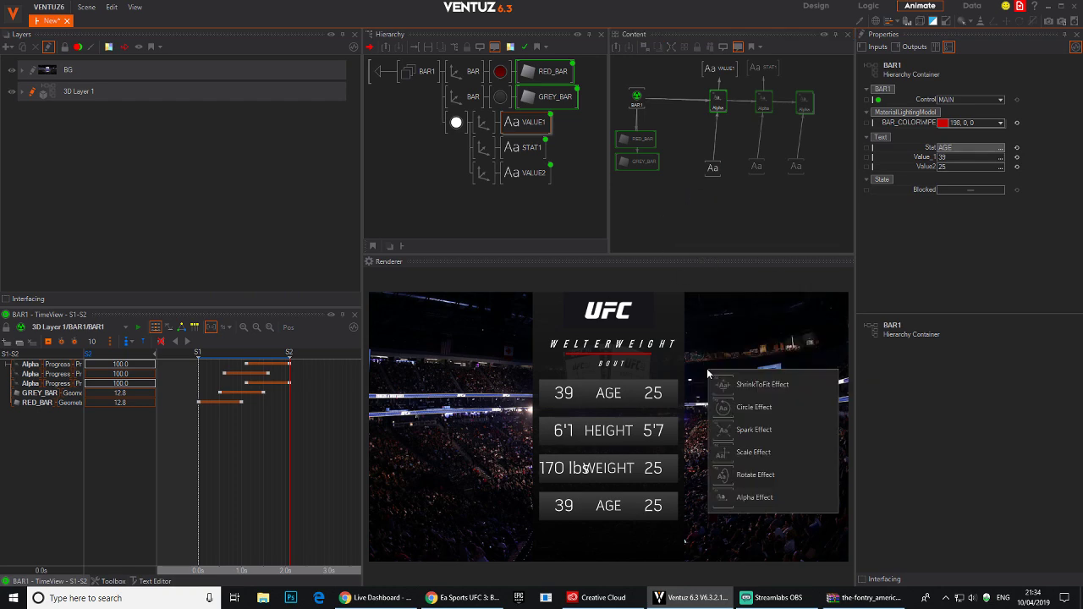
pyautogui.click(749, 386)
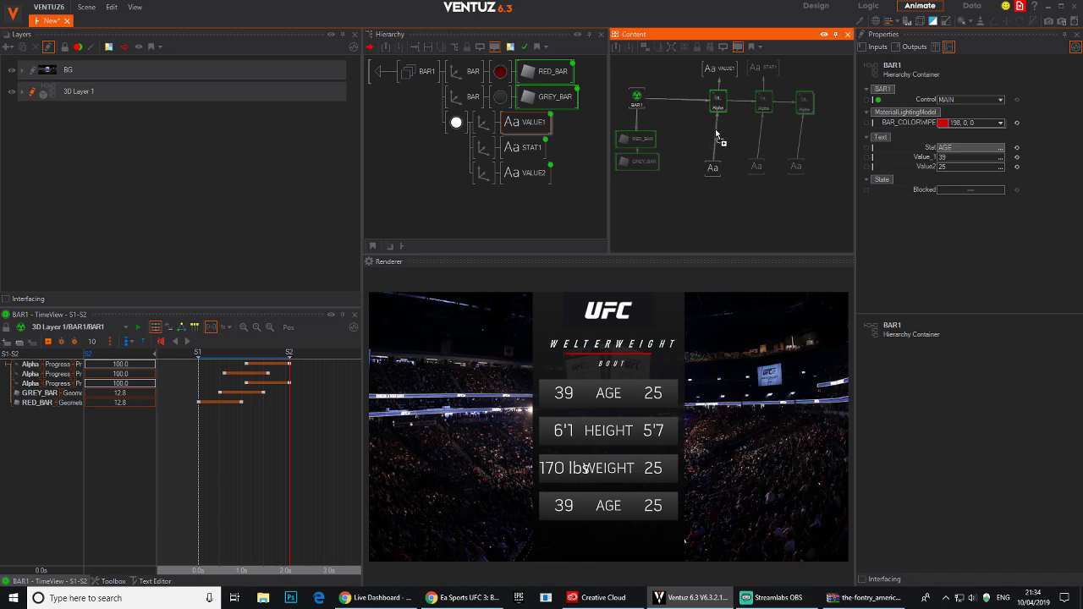
pyautogui.click(716, 132)
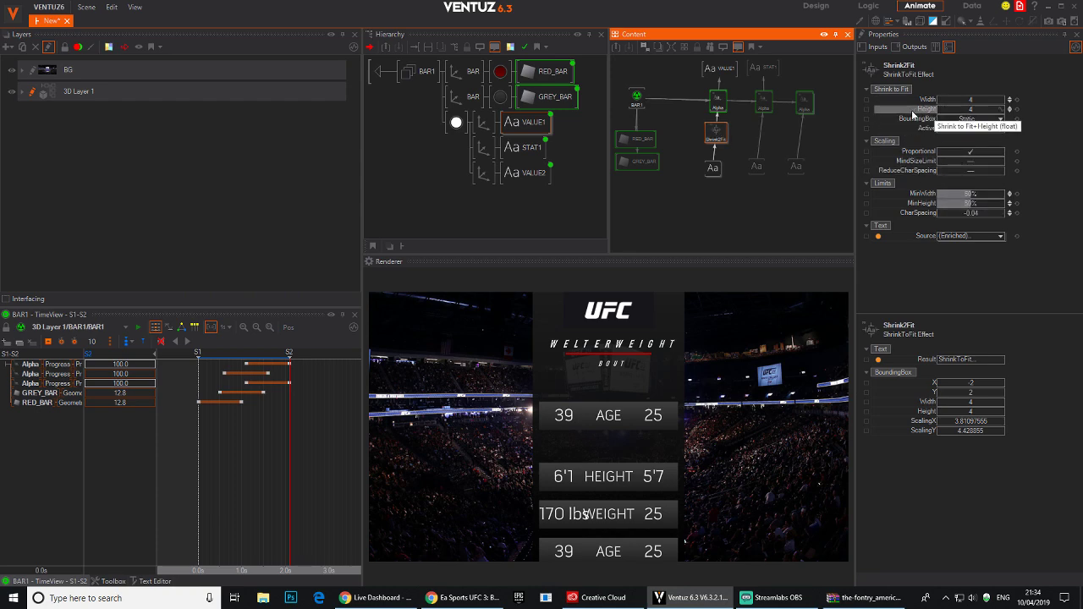
# Set the Height of VALUE1's ShrinkToFit effect to 1.
pyautogui.moveTo(977, 116); pyautogui.dragTo(937, 111)
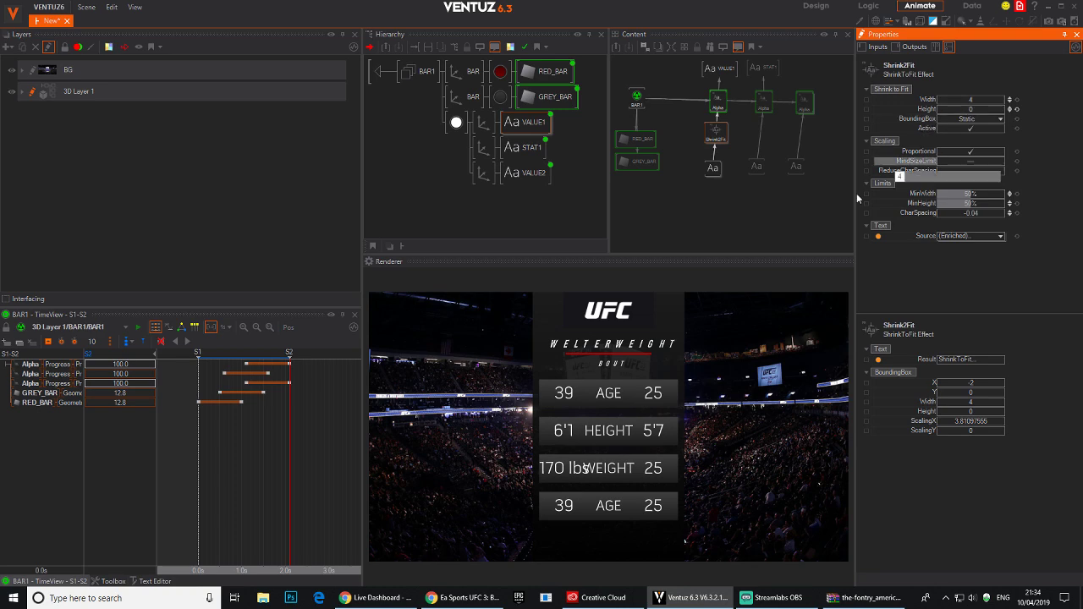
pyautogui.click(1010, 107)
pyautogui.click(987, 110)
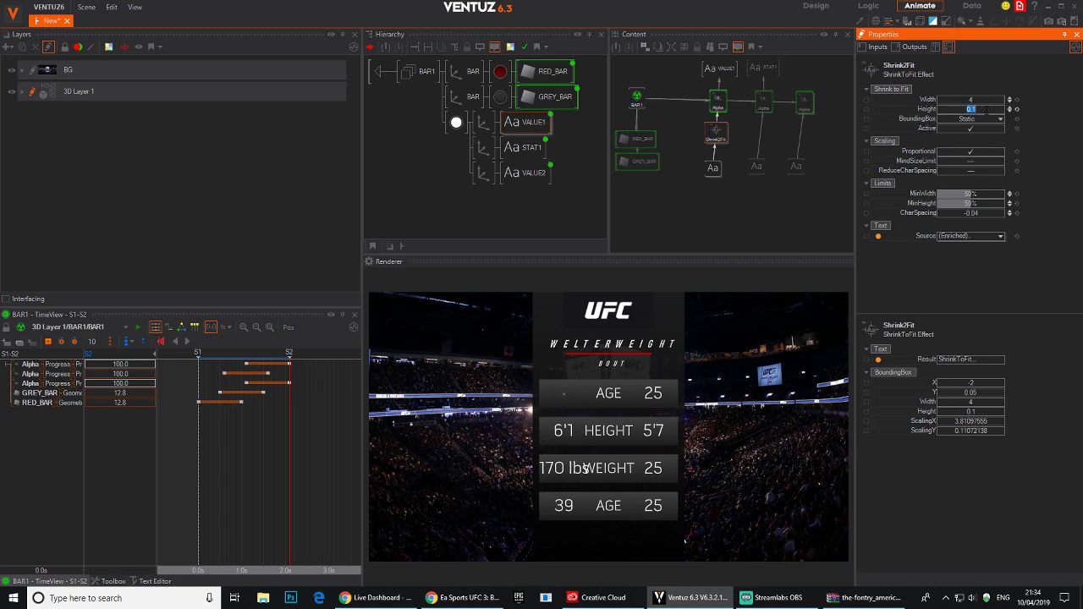
pyautogui.write('1')
pyautogui.press('Return')
# Append the filler characters gdfsgkuhsdfkjg to VALUE1's Block Text to test the shrinking.
pyautogui.click(713, 167)
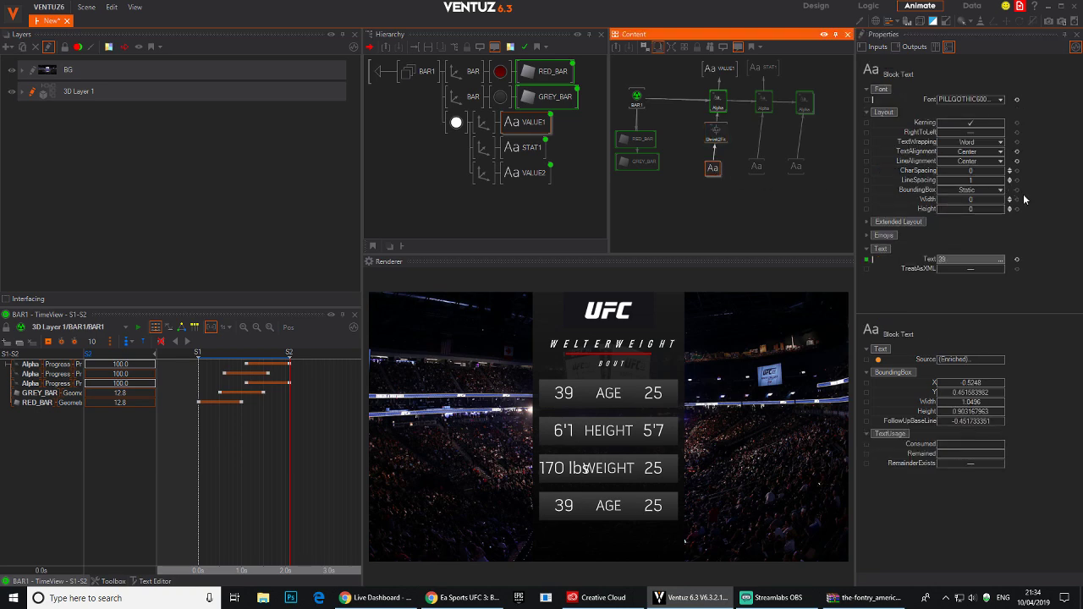
pyautogui.click(965, 259)
pyautogui.write('gdfsgku')
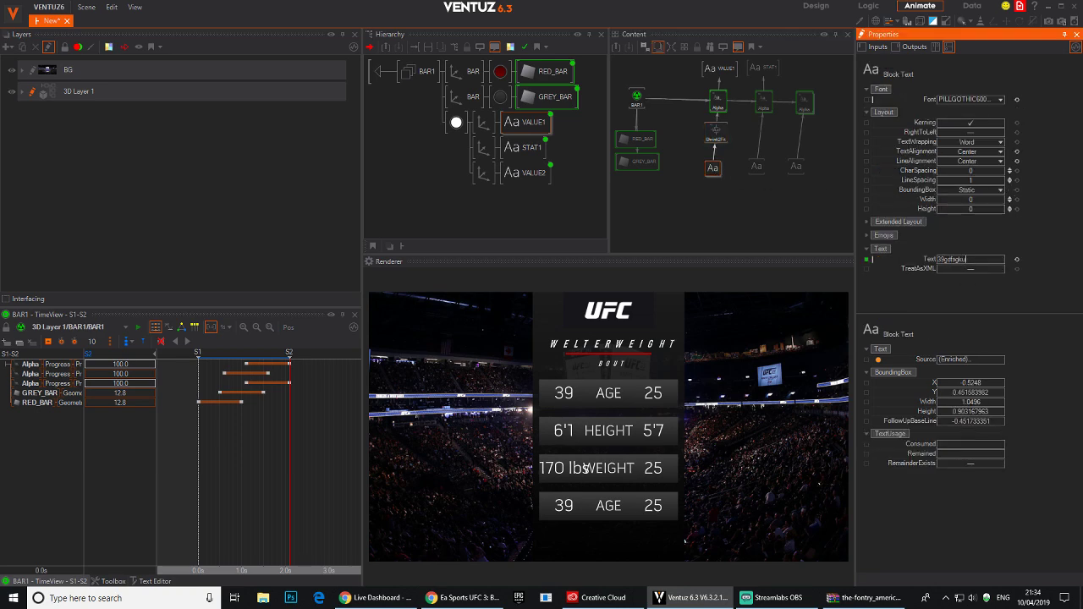
pyautogui.write('hsdfkjg')
pyautogui.press('Return')
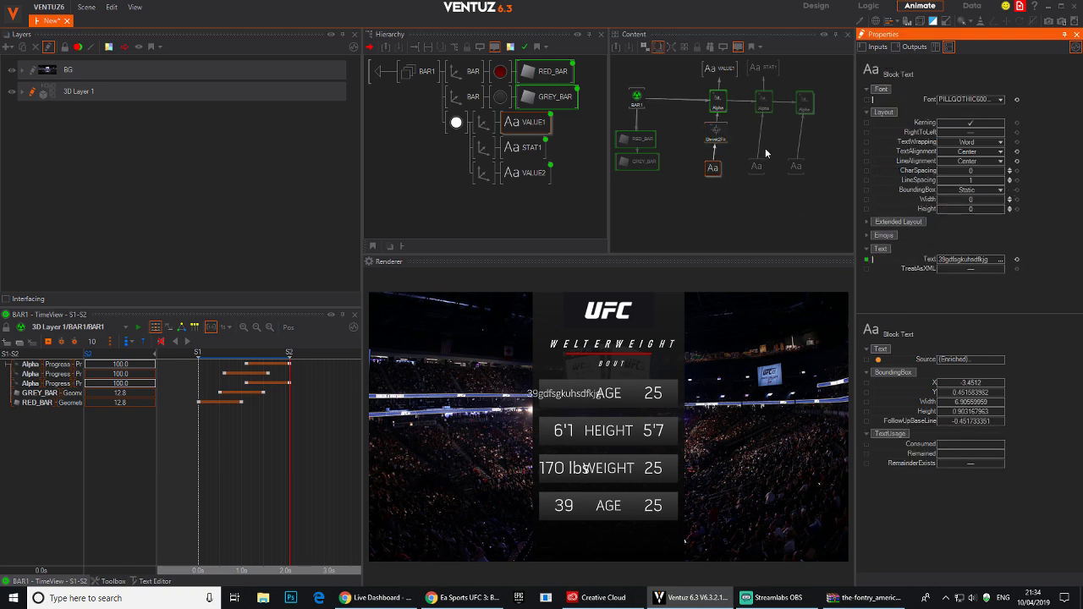
# Set the Width of VALUE1's ShrinkToFit effect to 2.06 and turn off Proportional scaling.
pyautogui.click(716, 133)
pyautogui.click(978, 100)
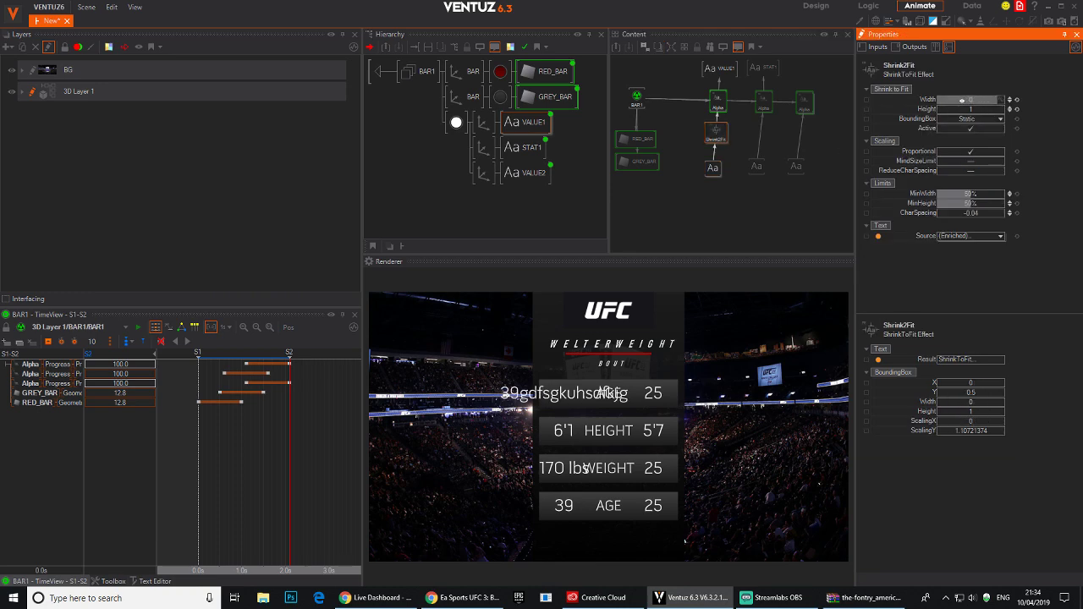
pyautogui.moveTo(978, 100); pyautogui.dragTo(999, 100)
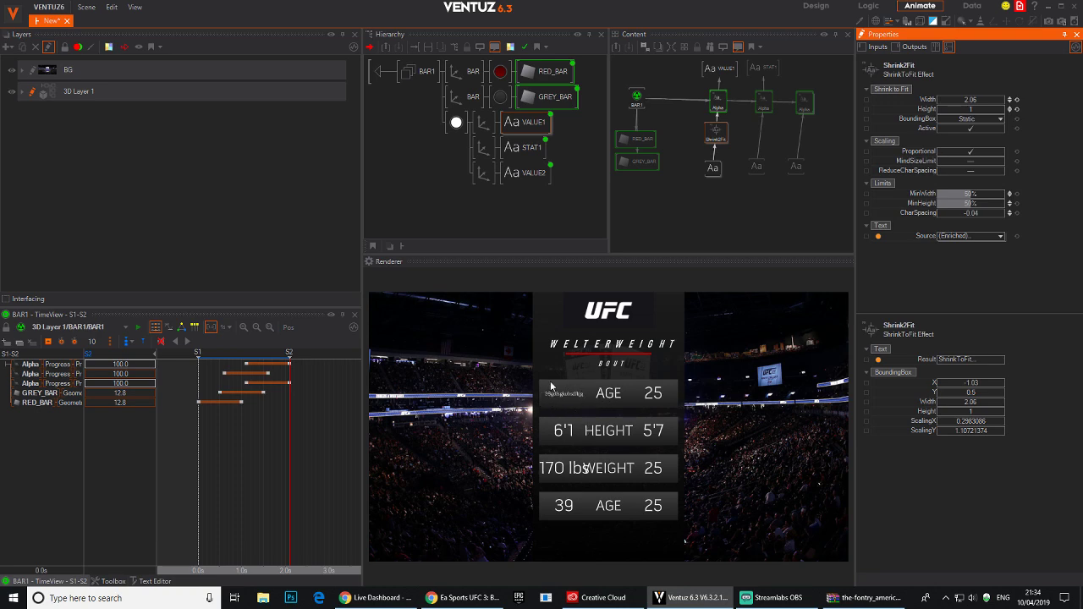
pyautogui.click(973, 151)
# Replace VALUE1's filler text with 356 and extend it to 35632 to test the fit.
pyautogui.click(713, 165)
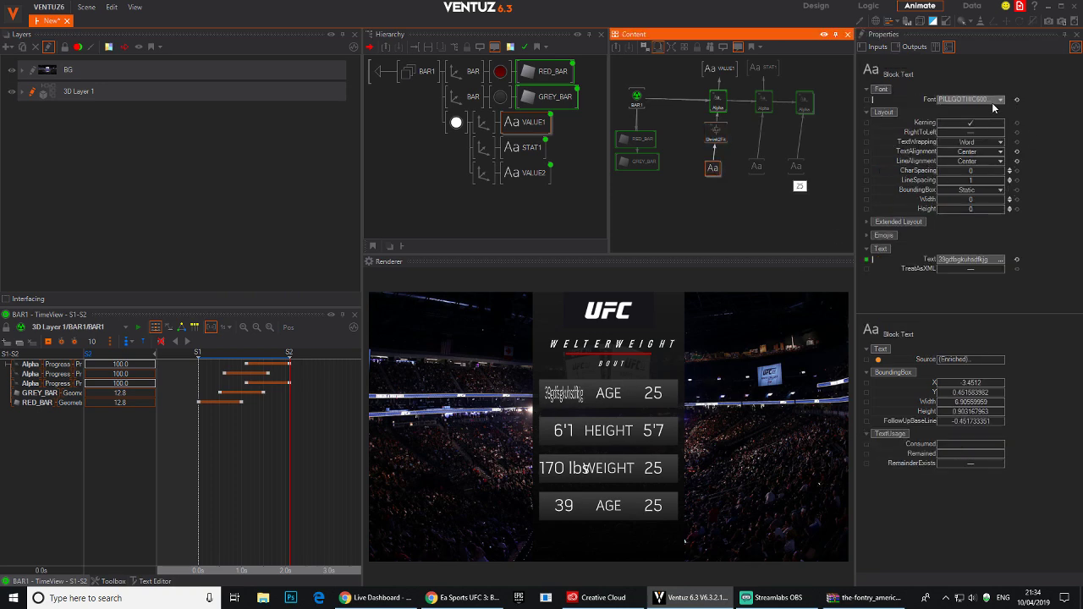
pyautogui.click(959, 261)
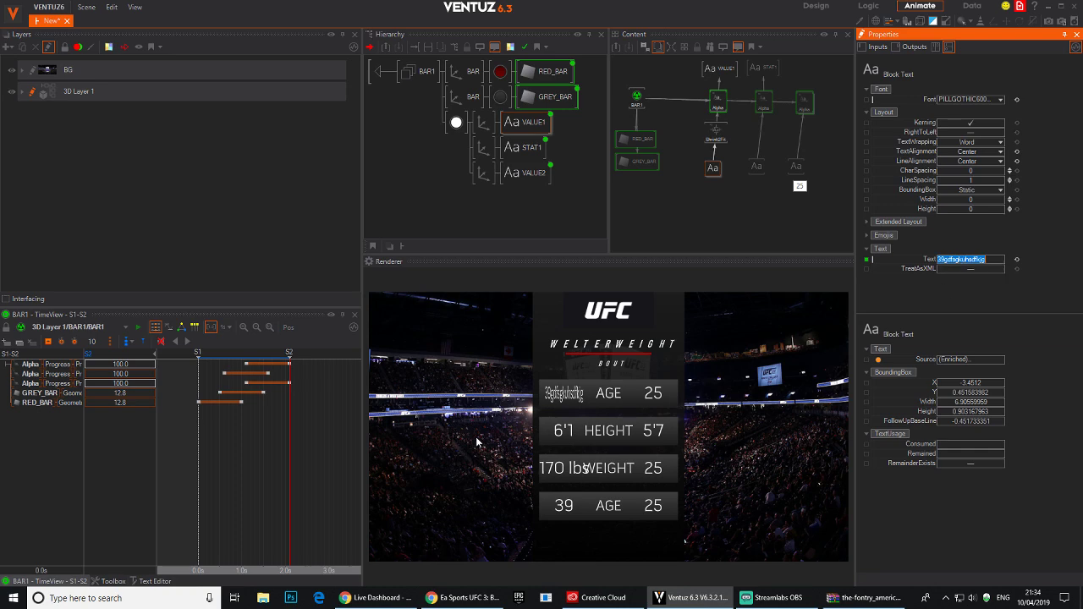
pyautogui.press('BackSpace')
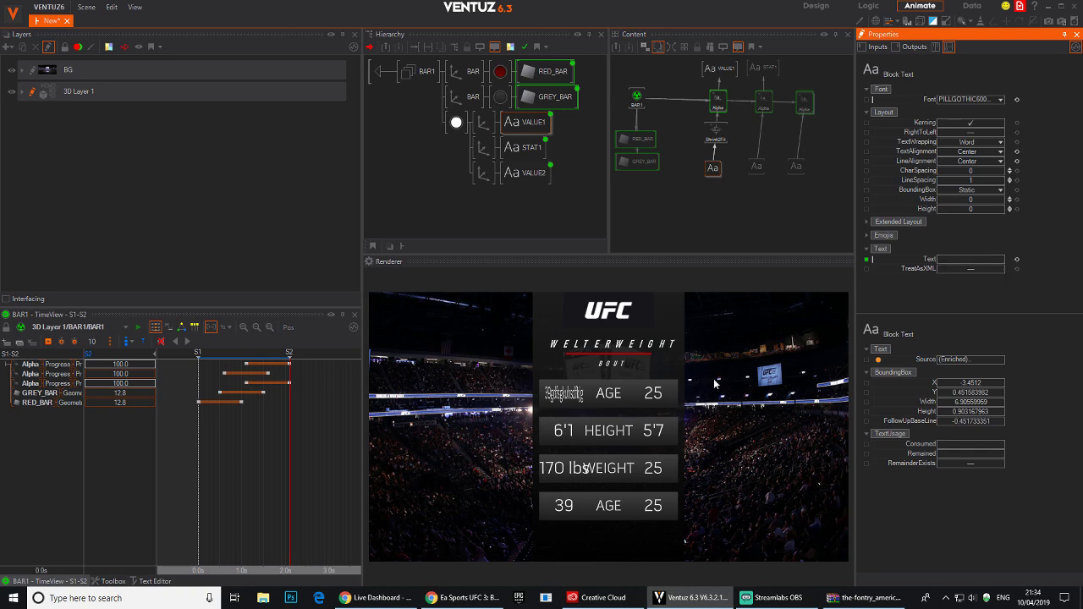
pyautogui.press('Return')
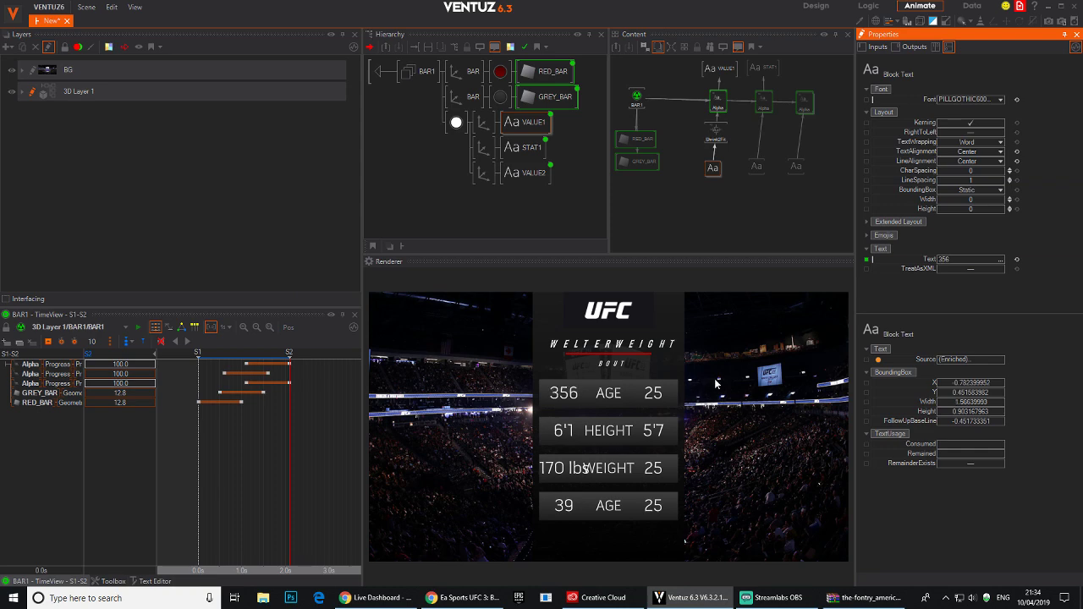
pyautogui.click(972, 260)
pyautogui.press('Return')
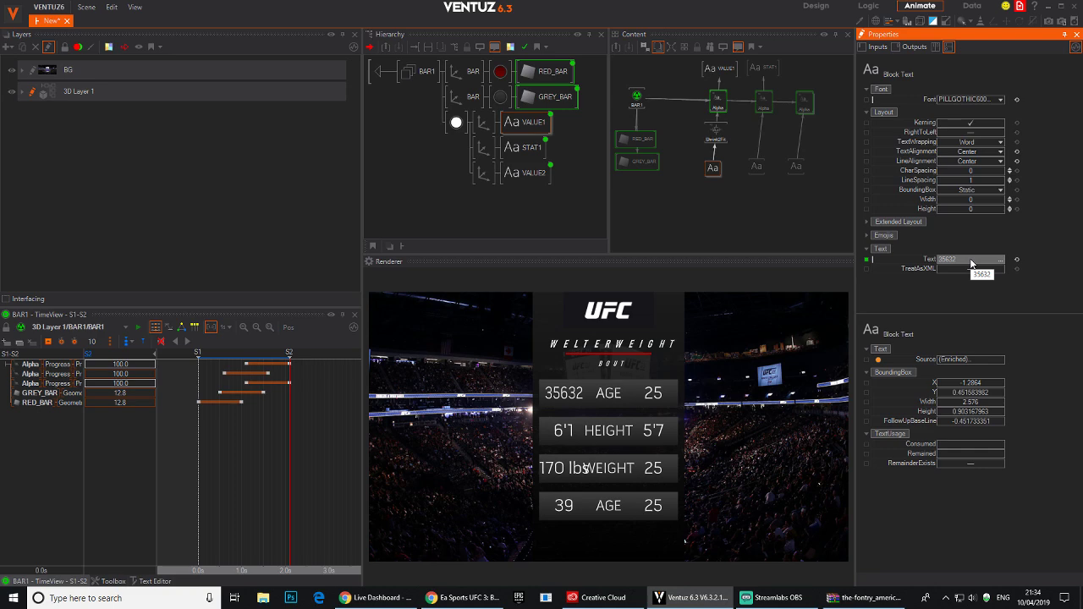
# Set VALUE1's Block Text to 23.
pyautogui.click(971, 262)
pyautogui.write('23')
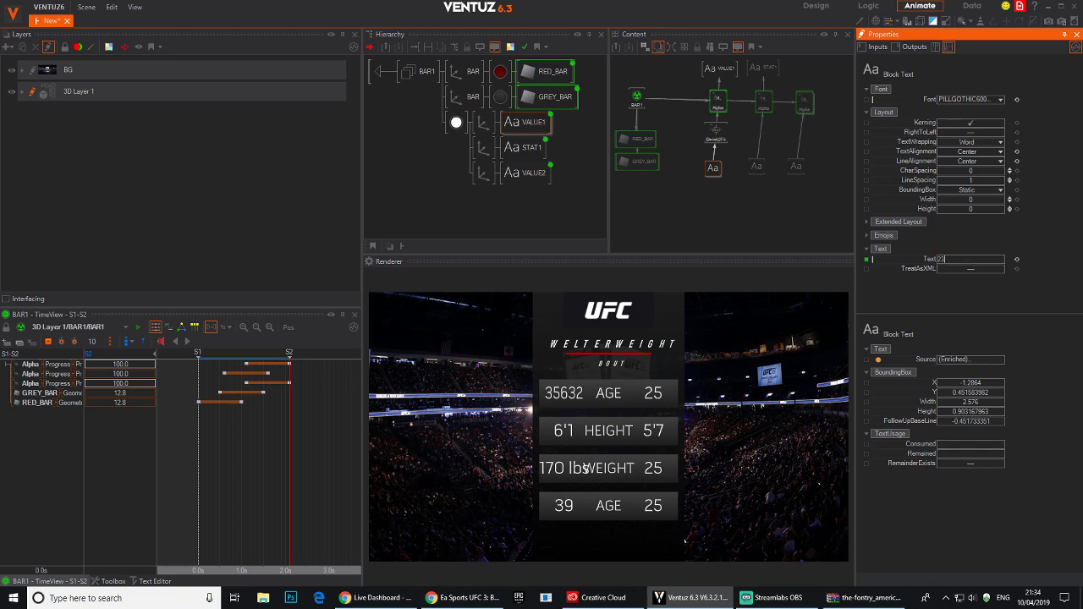
pyautogui.press('Return')
# Insert a ShrinkToFit effect between STAT1's Block Text and its Alpha effect.
pyautogui.click(716, 138)
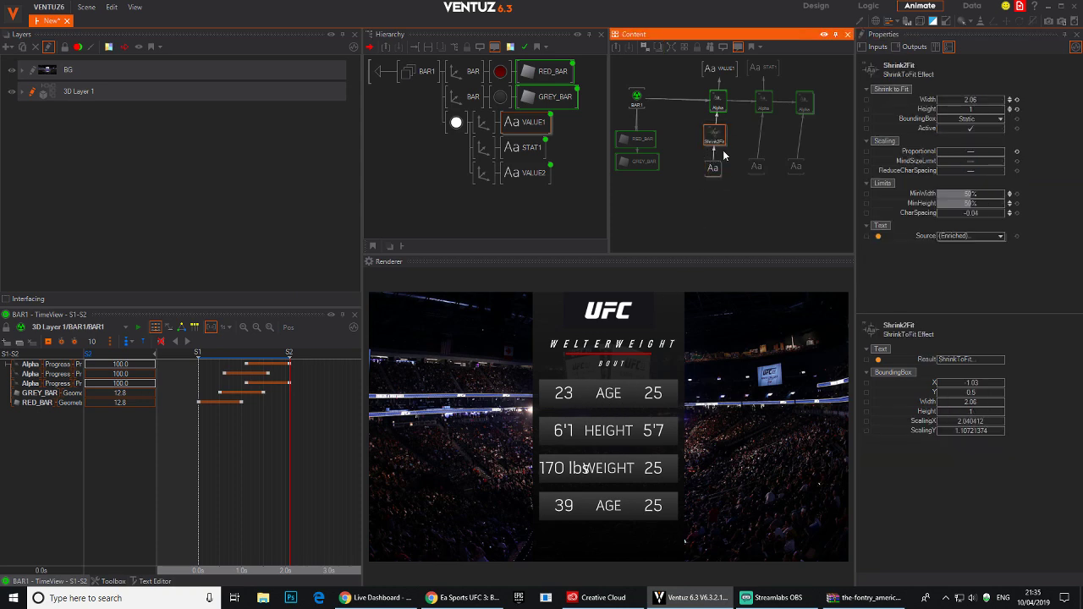
pyautogui.doubleClick(743, 153)
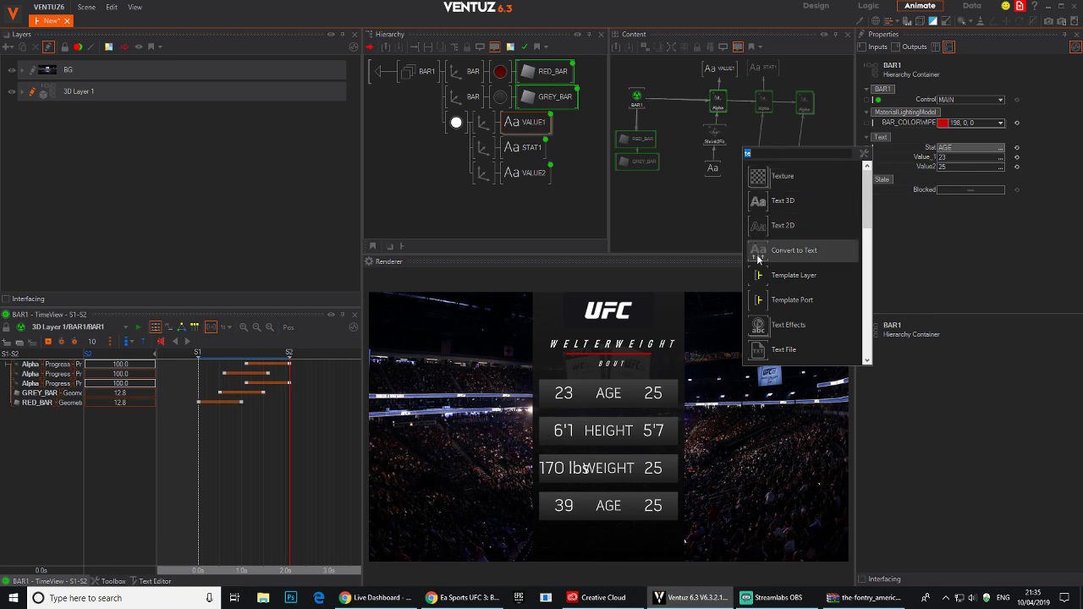
pyautogui.click(760, 325)
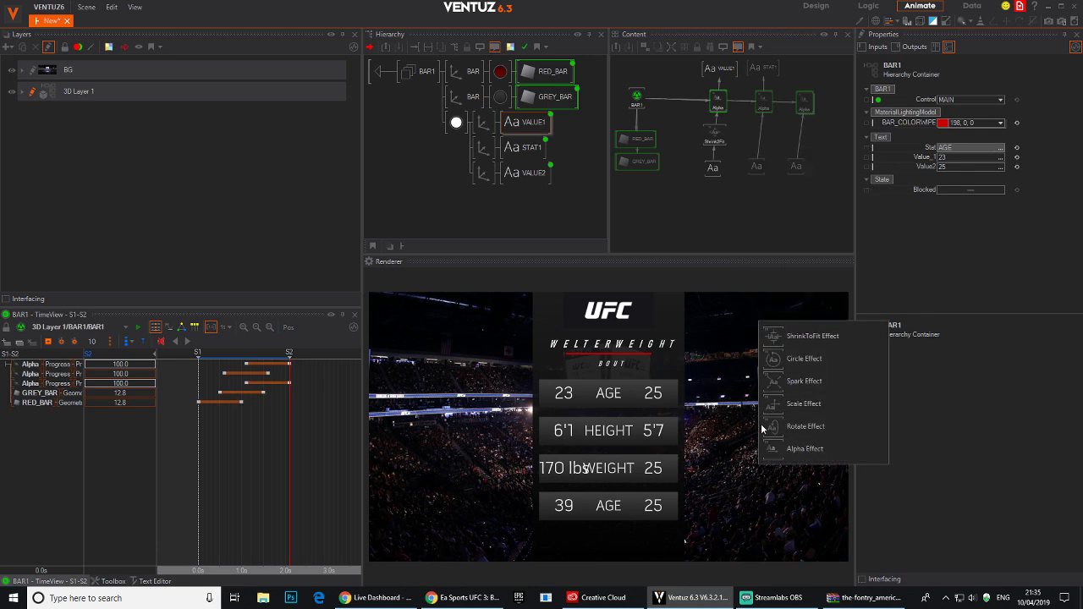
pyautogui.click(783, 336)
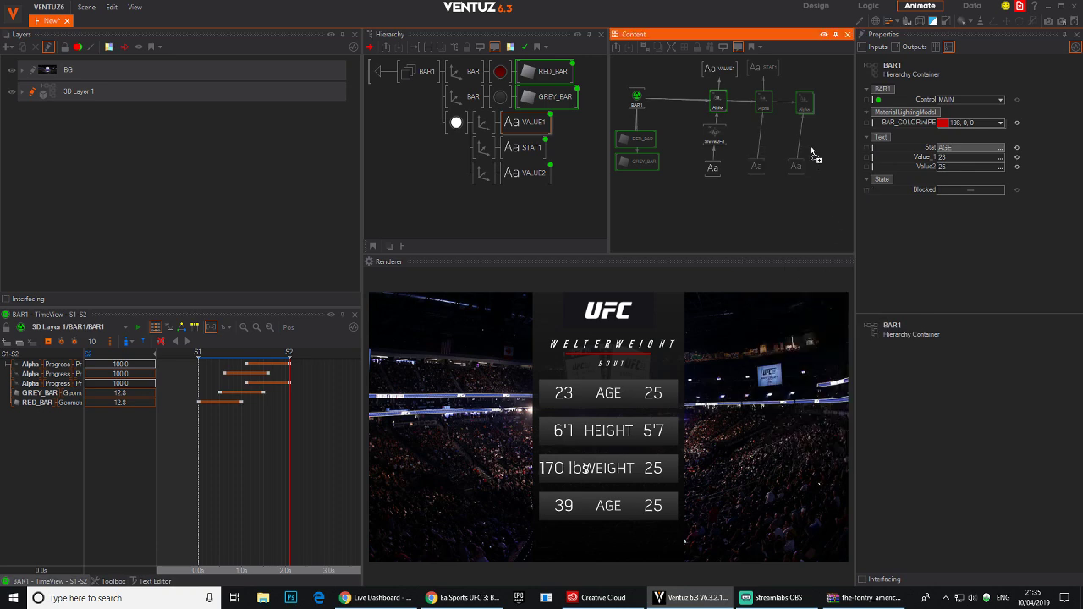
pyautogui.click(760, 134)
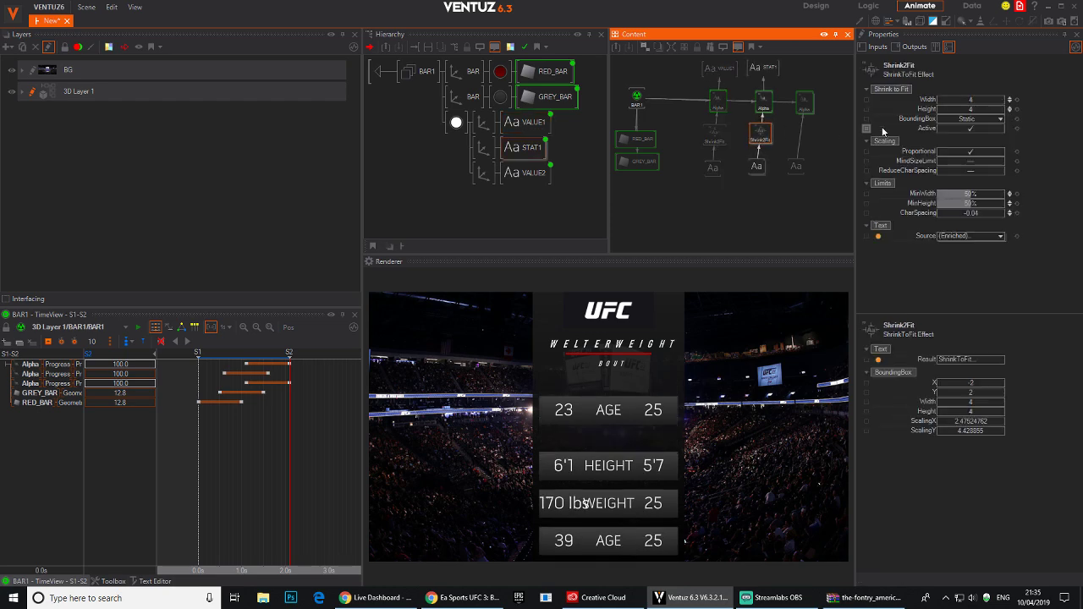
# Set the Height of STAT1's ShrinkToFit effect to 1.
pyautogui.click(1009, 111)
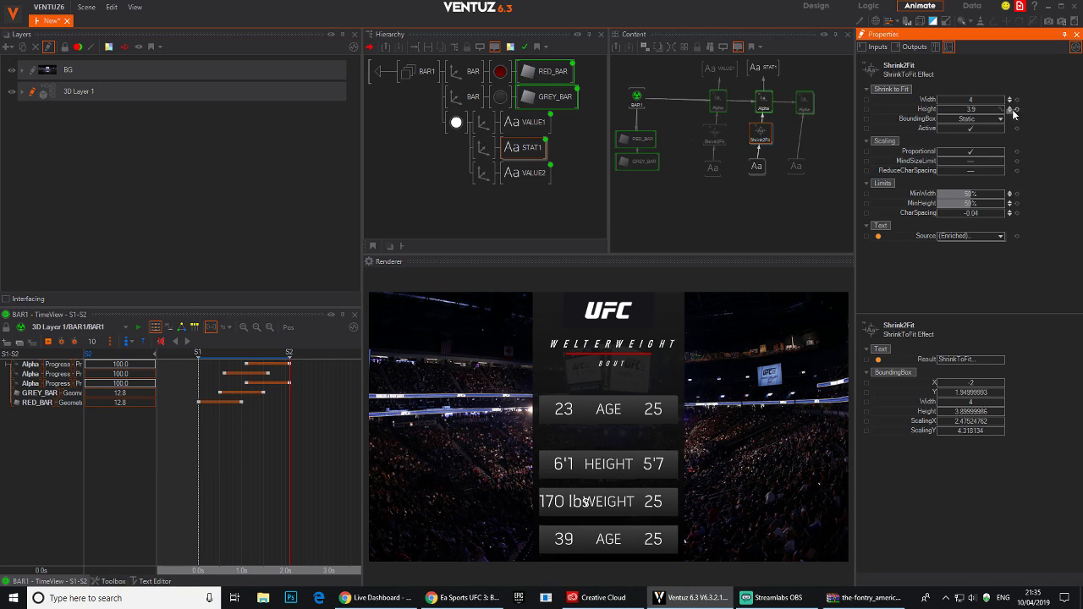
pyautogui.press('Return')
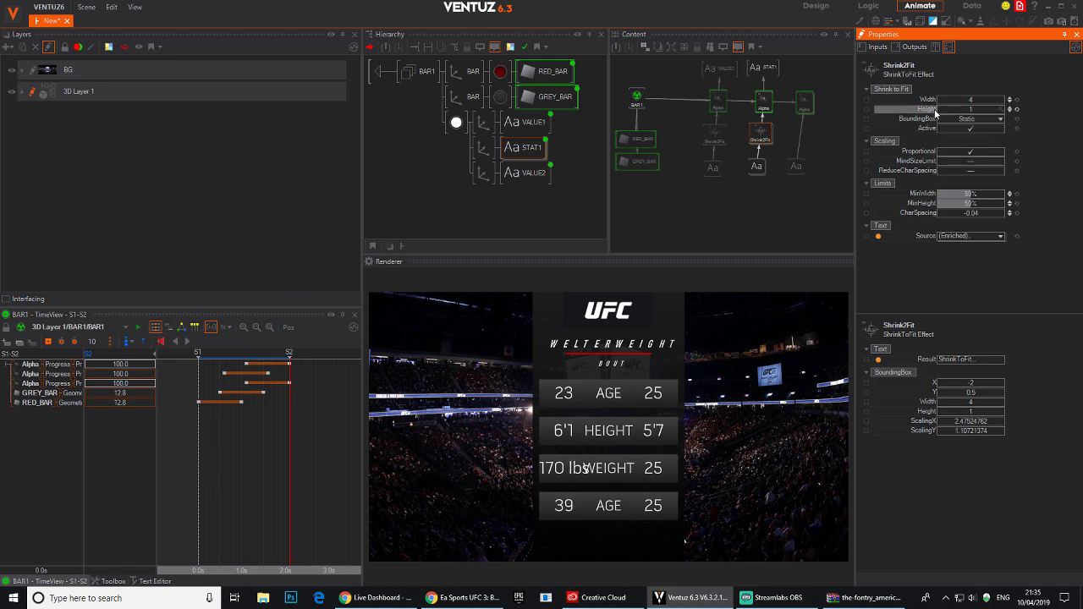
pyautogui.click(761, 136)
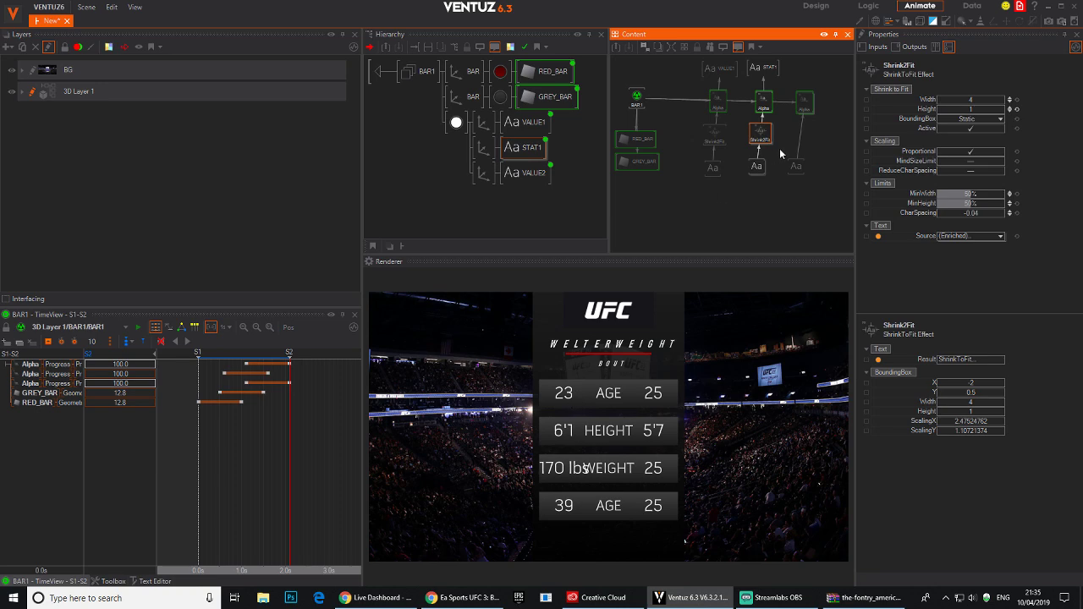
# Set STAT1's Block Text to WEIGHT and show the properties of its ShrinkToFit effect.
pyautogui.click(763, 103)
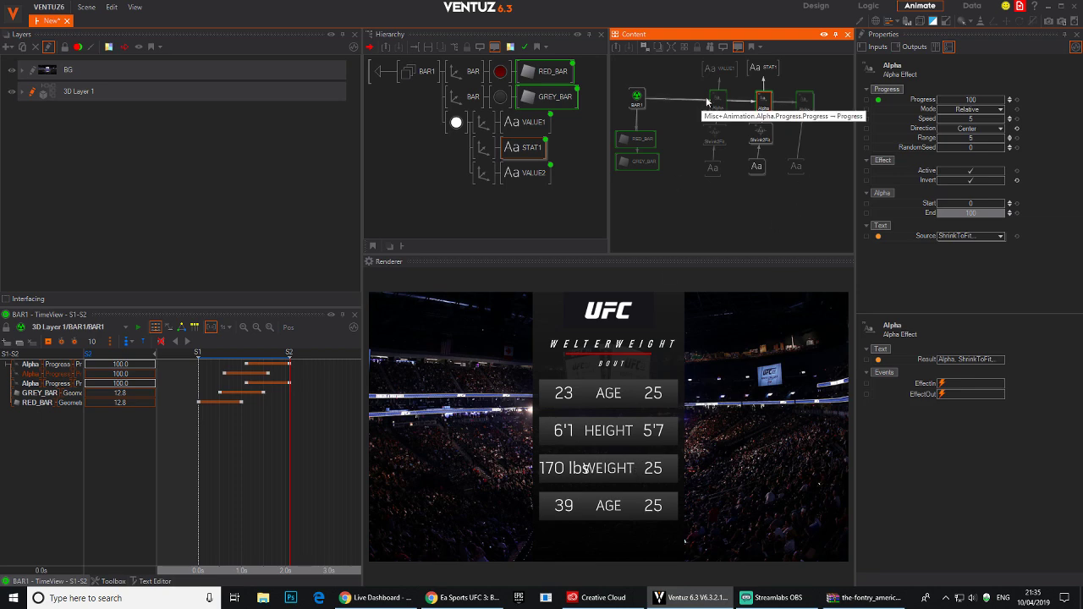
pyautogui.click(757, 167)
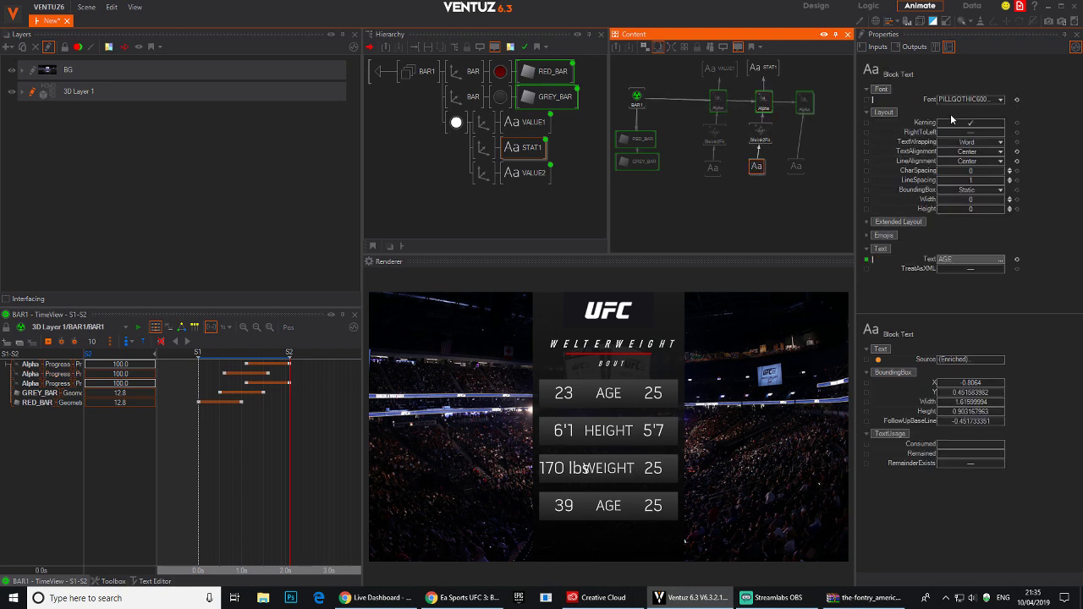
pyautogui.click(965, 259)
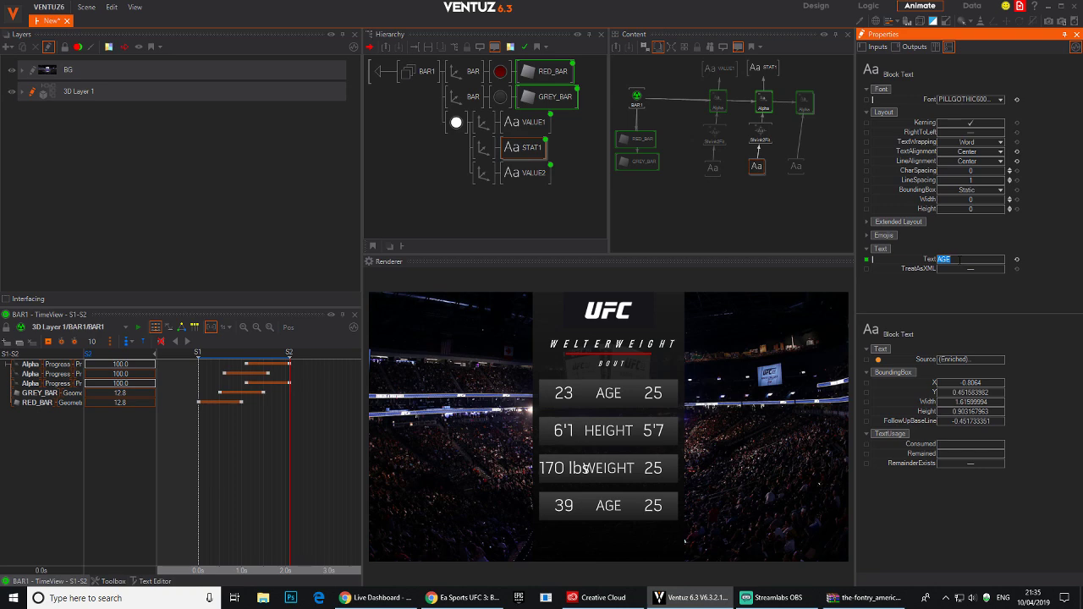
pyautogui.write('WEIGHT')
pyautogui.press('Return')
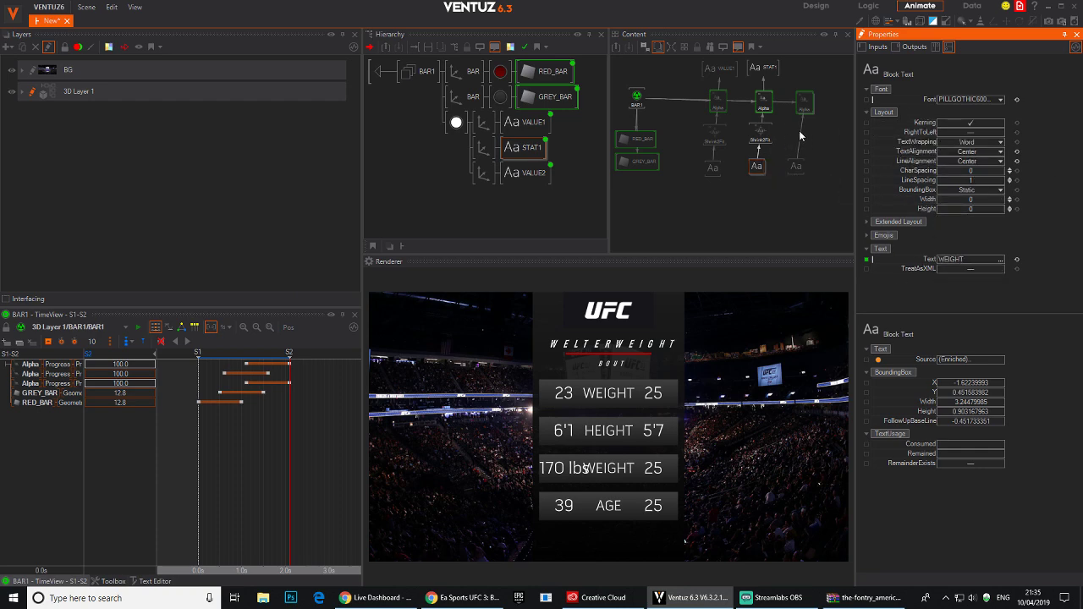
pyautogui.click(761, 134)
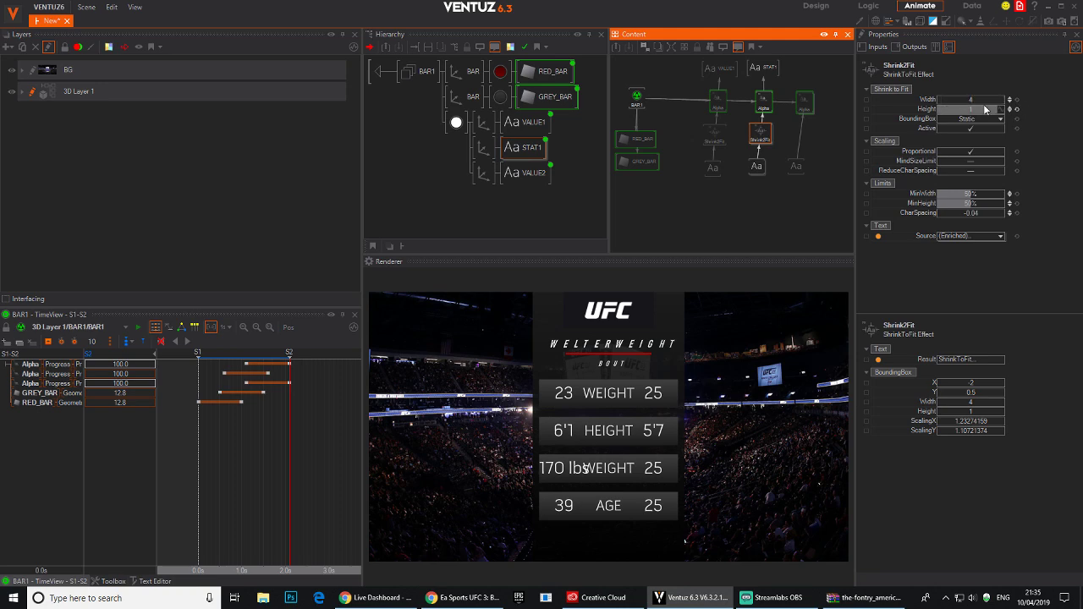
# Reduce the Width of STAT1's ShrinkToFit effect to 2.83.
pyautogui.moveTo(982, 99); pyautogui.dragTo(944, 99)
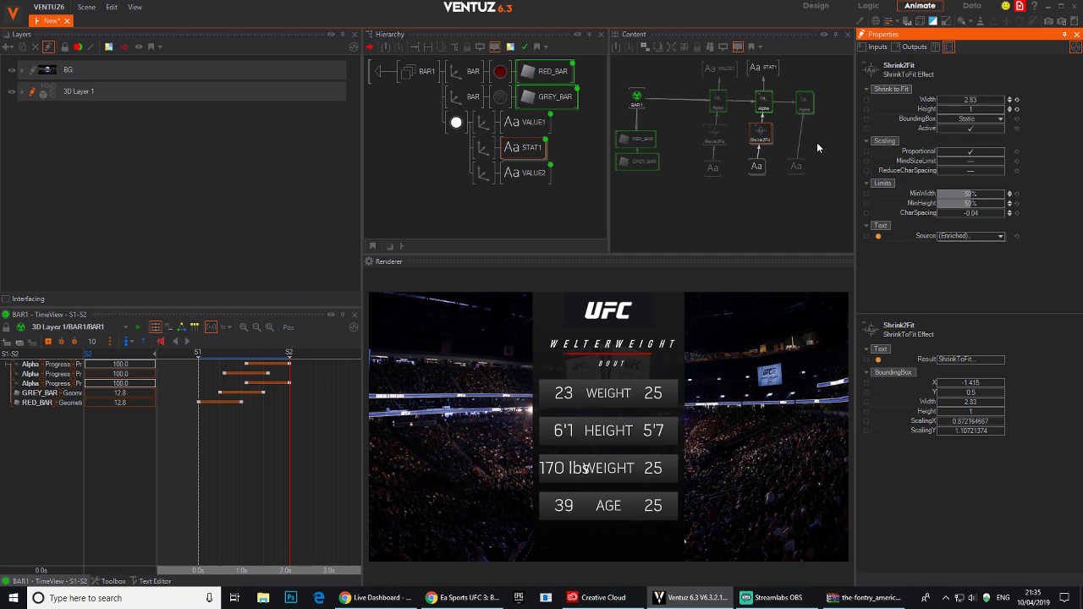
pyautogui.click(717, 141)
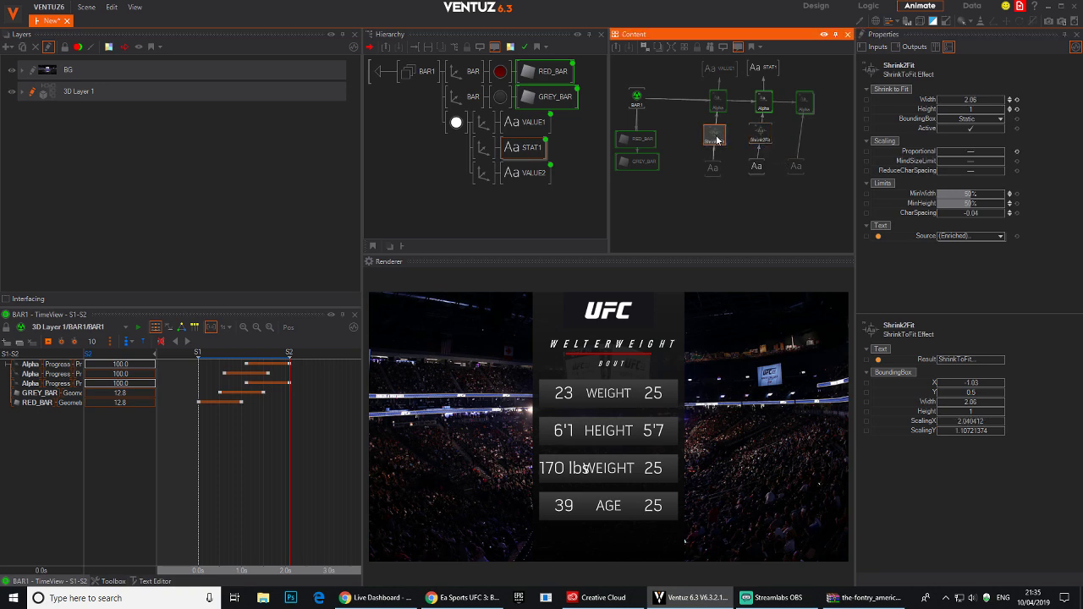
# Insert a ShrinkToFit effect between VALUE2's Block Text and its Alpha effect.
pyautogui.doubleClick(786, 173)
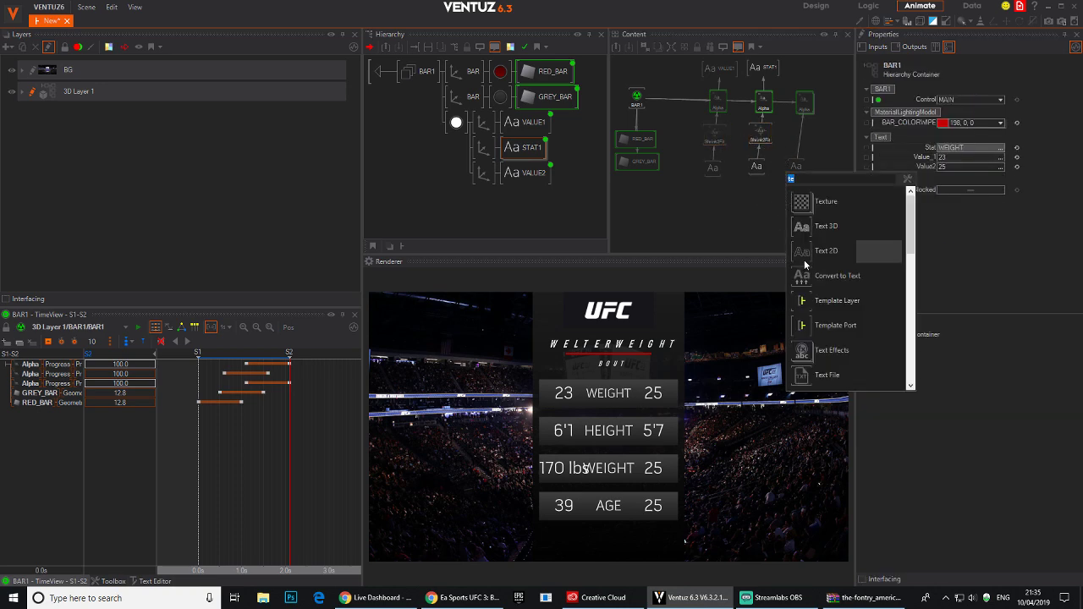
pyautogui.click(809, 358)
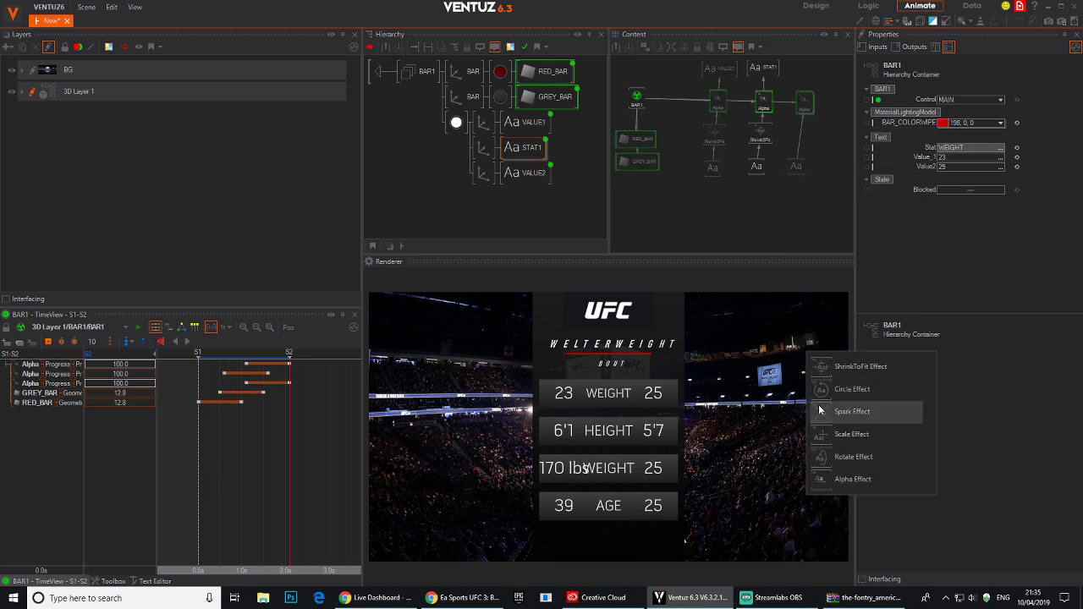
pyautogui.click(825, 367)
pyautogui.click(804, 138)
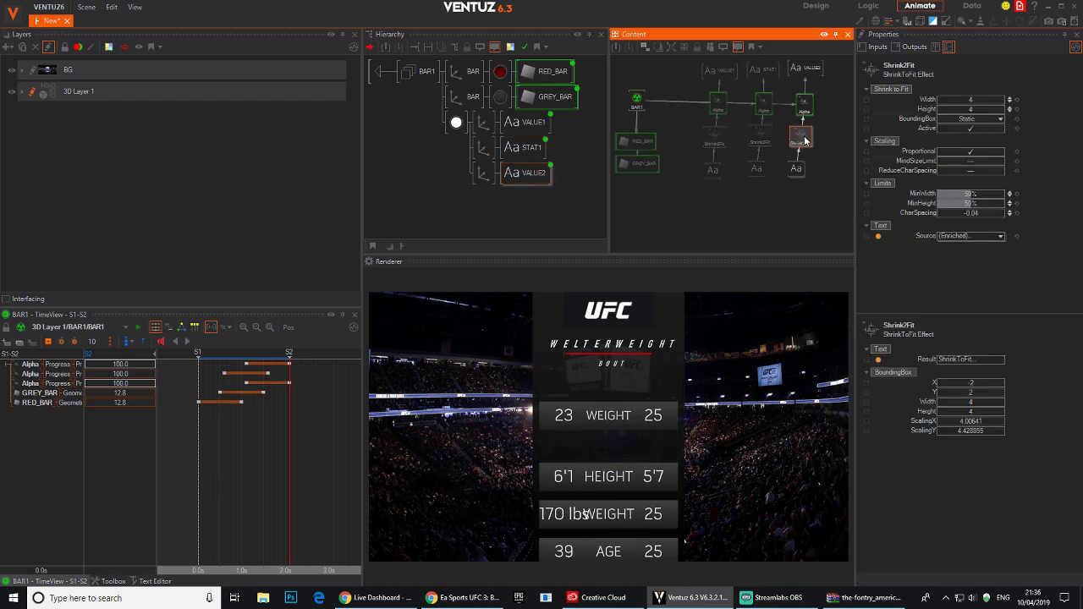
# Match VALUE2's ShrinkToFit box to VALUE1's by setting its Width to 2.06 and Height to 1.
pyautogui.click(715, 137)
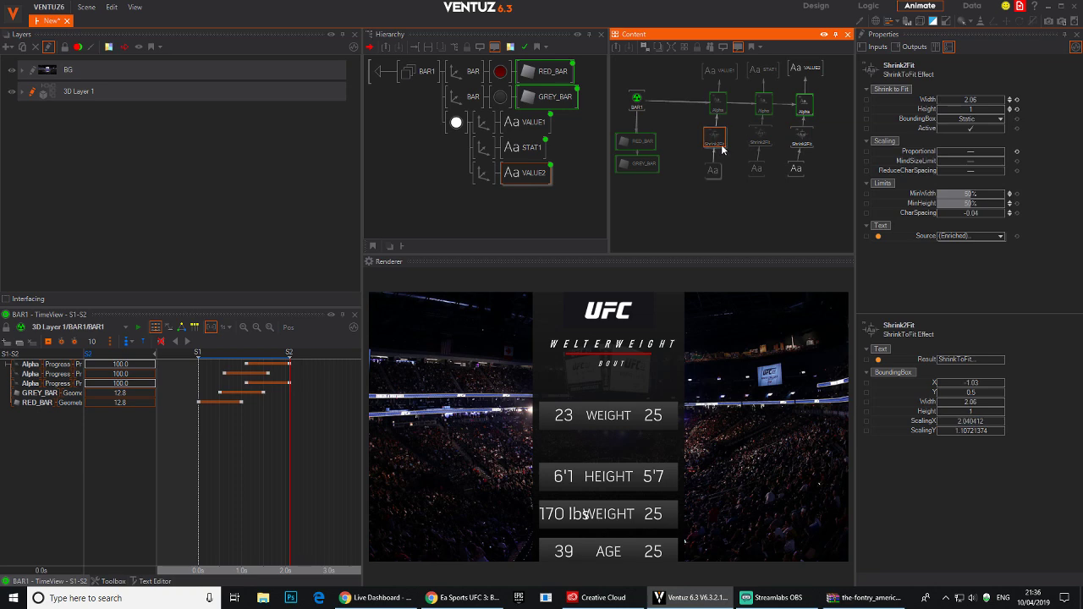
pyautogui.click(984, 120)
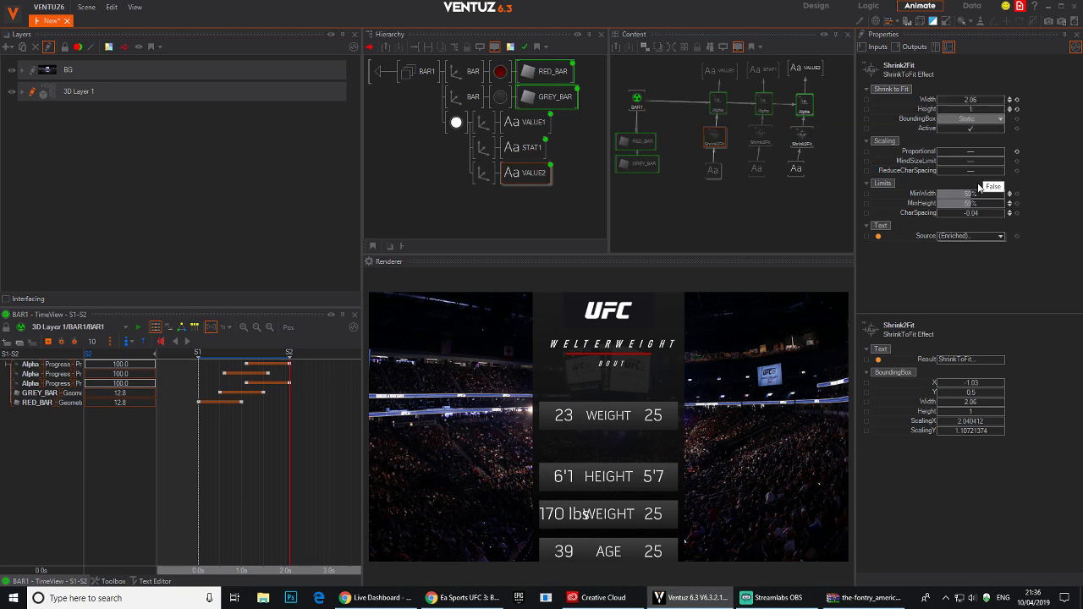
pyautogui.click(802, 137)
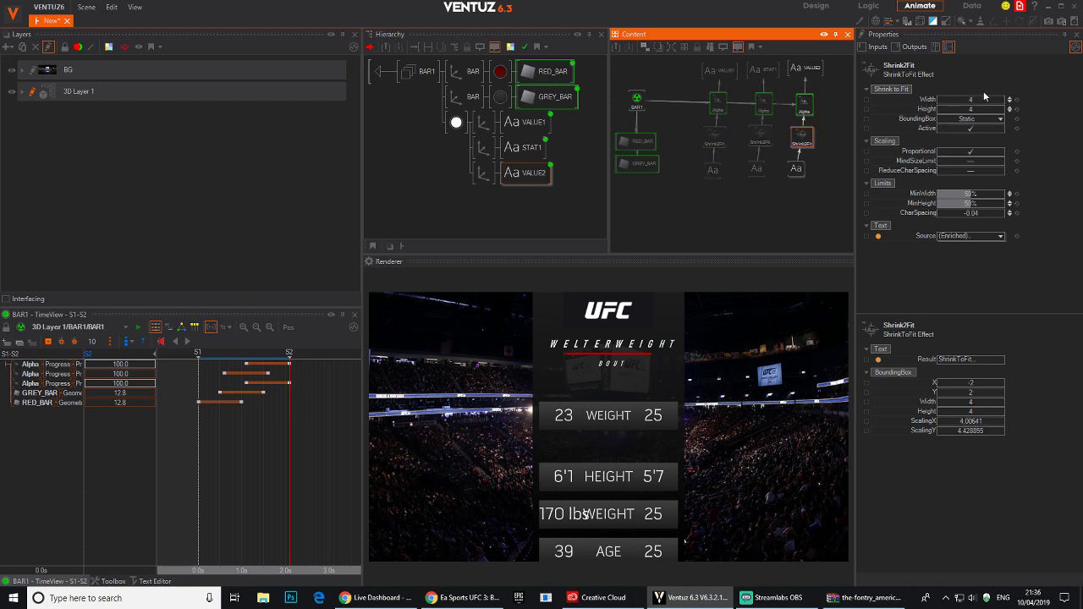
pyautogui.click(982, 100)
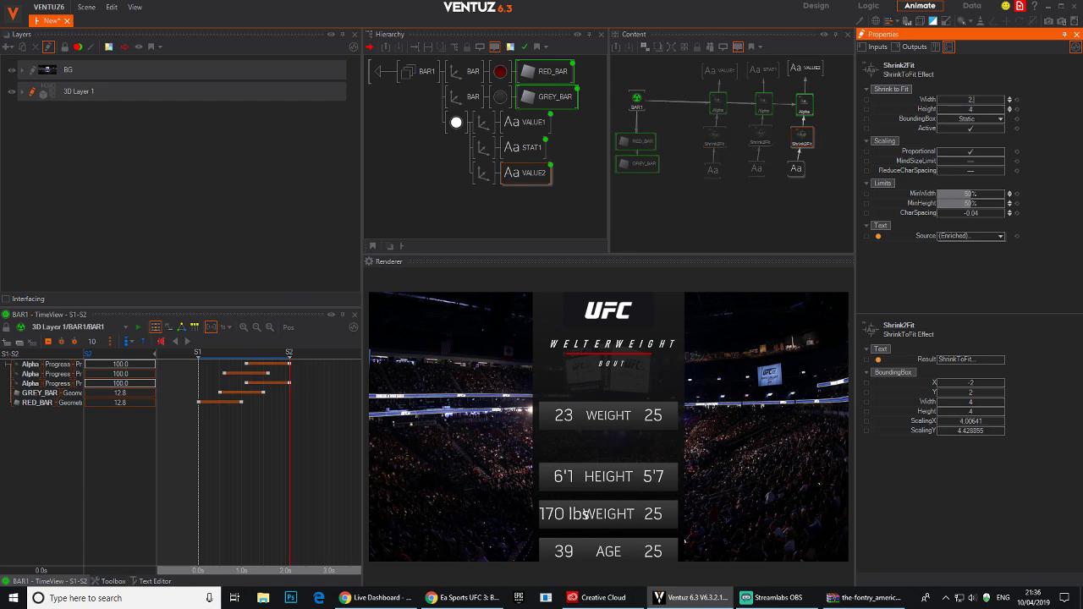
pyautogui.write('2.06')
pyautogui.click(979, 110)
pyautogui.write('1')
pyautogui.press('Return')
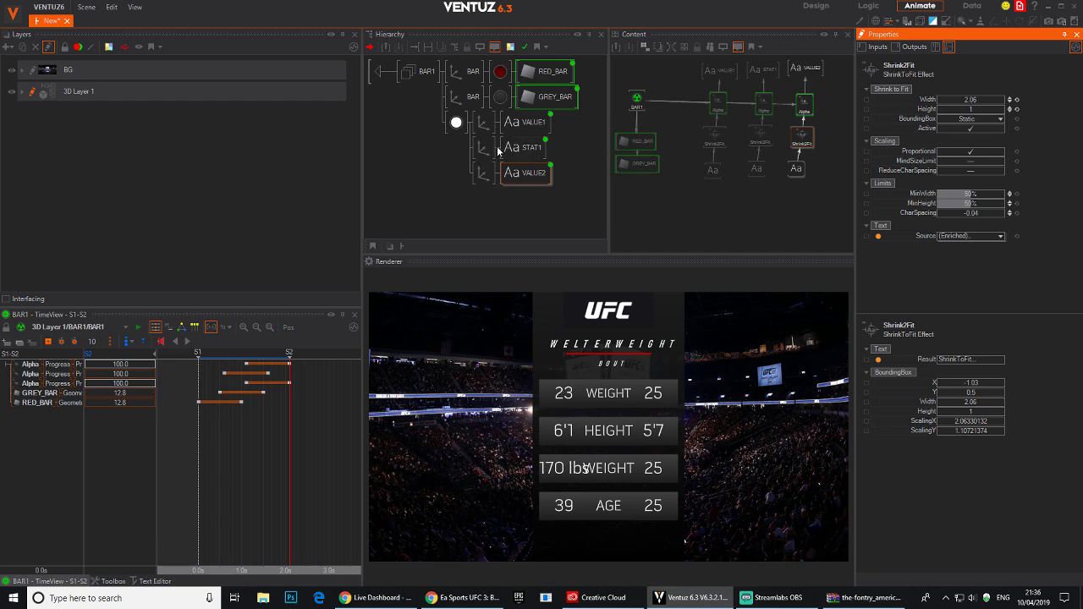
# Set the scaling factor of STAT1's axis to about 1.28.
pyautogui.click(484, 173)
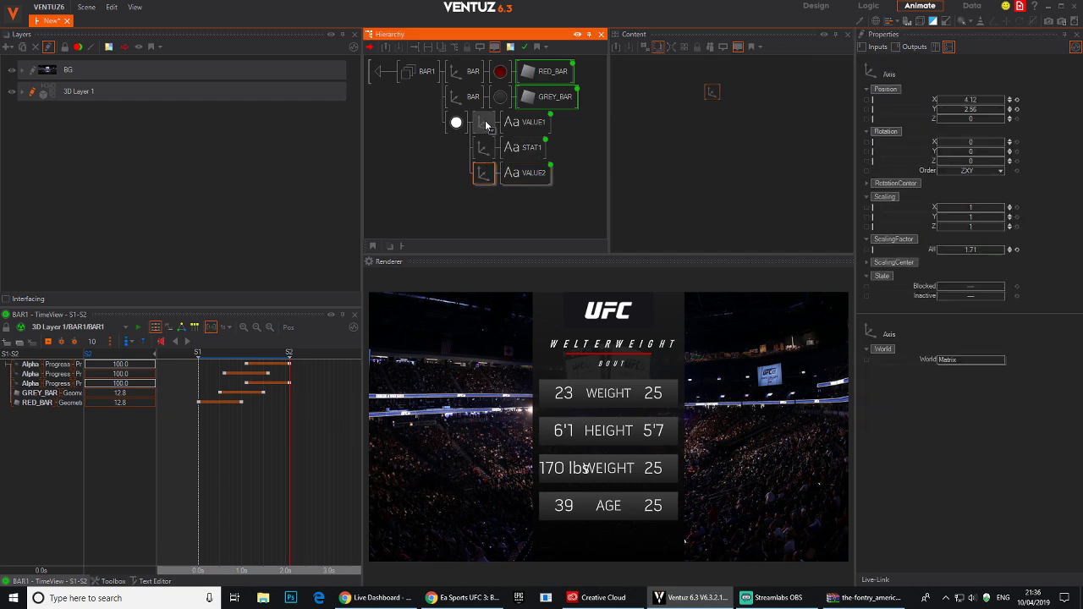
pyautogui.click(483, 148)
pyautogui.moveTo(977, 250); pyautogui.dragTo(968, 250)
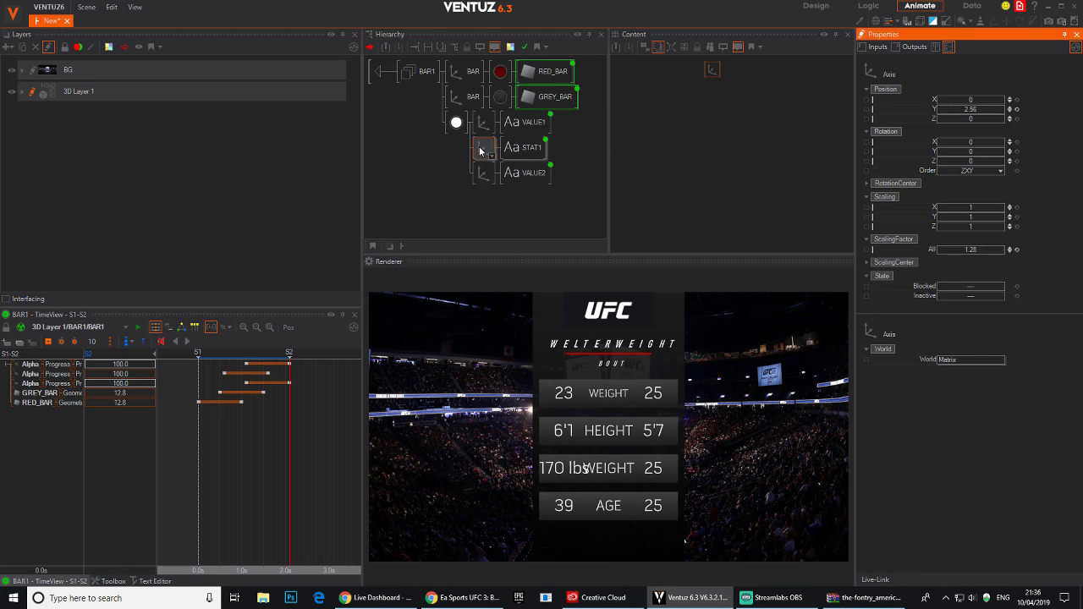
# Adjust VALUE1's axis to a scaling factor of 1.7 and an X position of -4.24.
pyautogui.click(482, 122)
pyautogui.keyDown('ctrl'); pyautogui.click(483, 173); pyautogui.keyUp('ctrl')
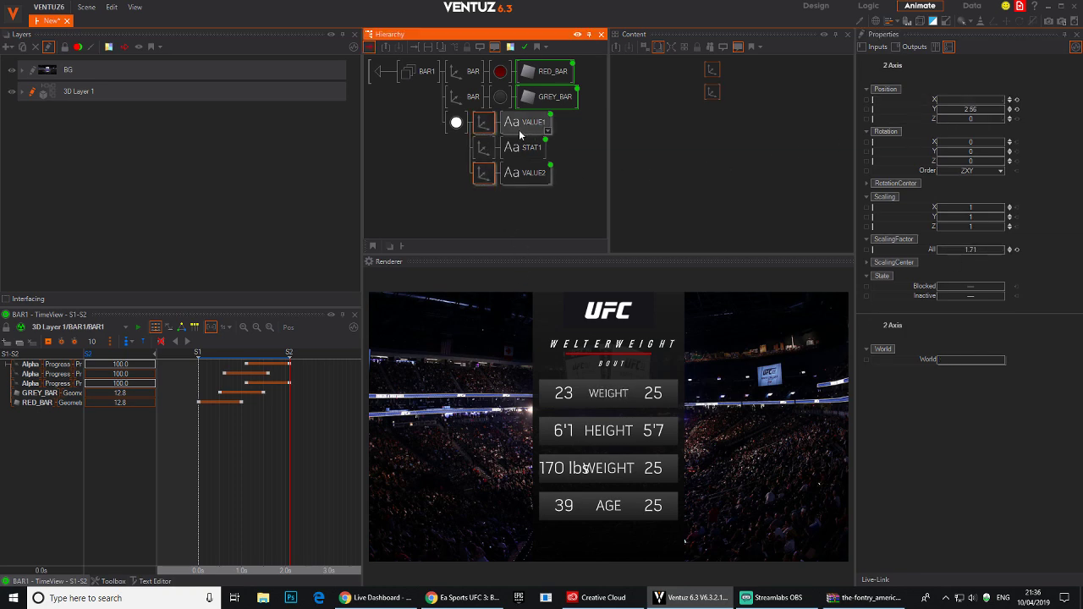
pyautogui.click(483, 122)
pyautogui.moveTo(977, 102); pyautogui.dragTo(970, 99)
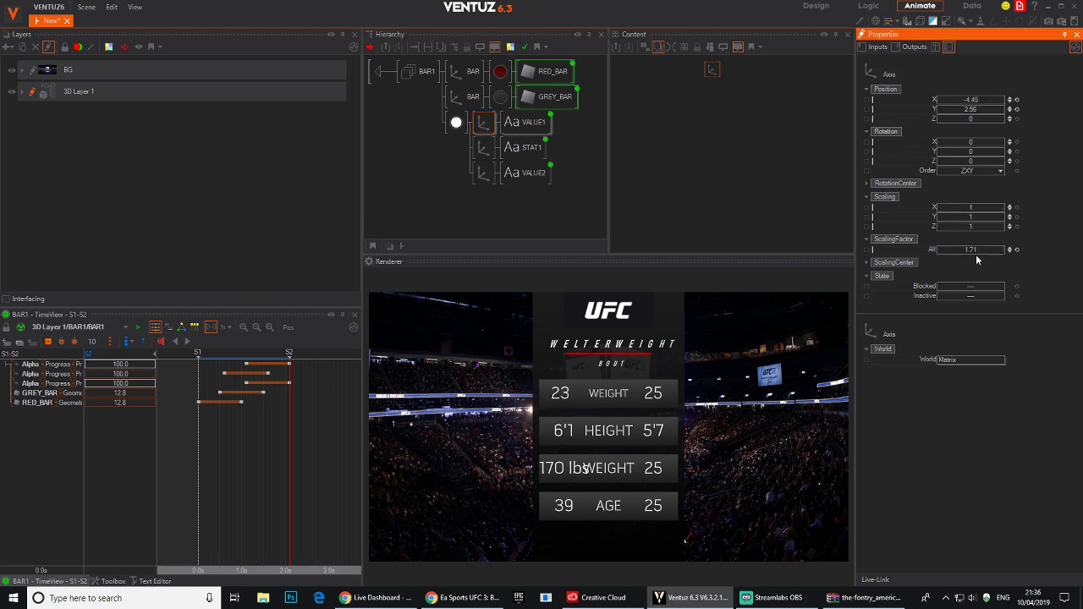
pyautogui.moveTo(980, 249); pyautogui.dragTo(978, 249)
pyautogui.click(484, 173)
pyautogui.click(483, 122)
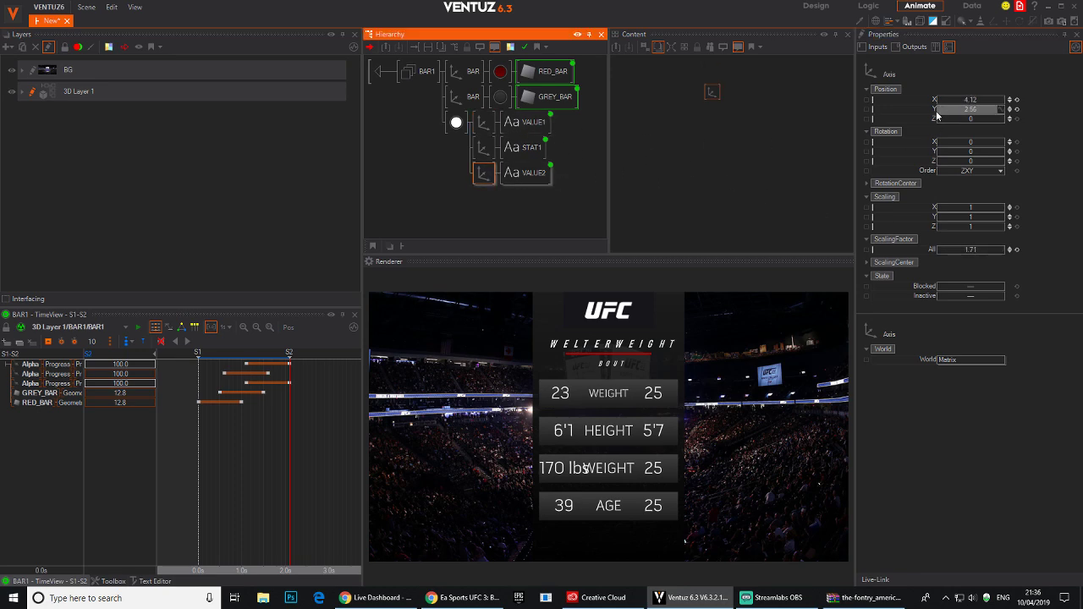
pyautogui.moveTo(952, 102); pyautogui.dragTo(973, 102)
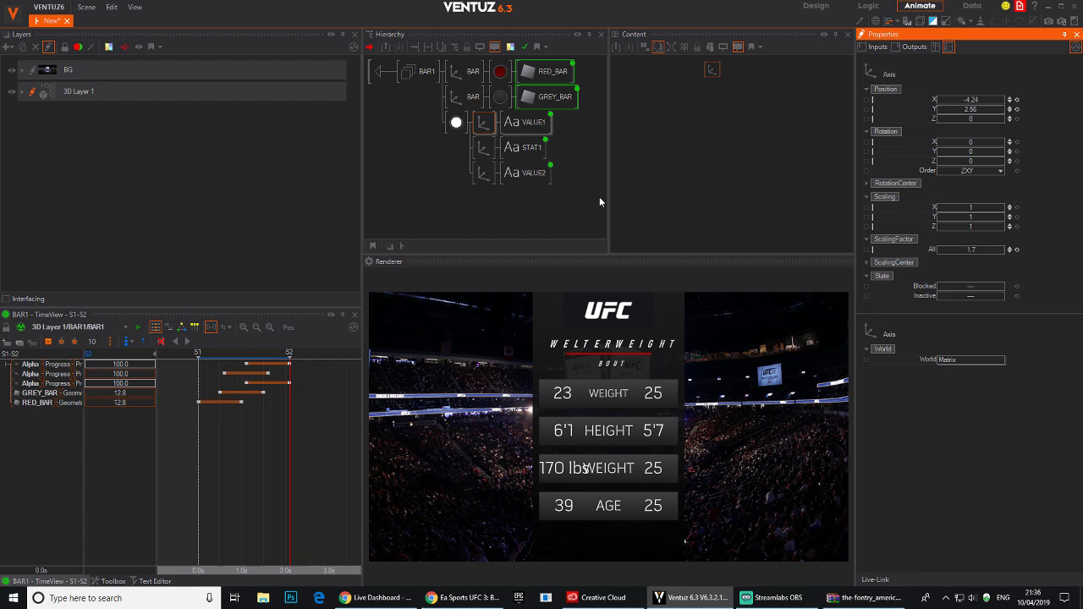
# Mirror VALUE1's placement by setting the X position of VALUE2's axis to 4.24.
pyautogui.click(484, 123)
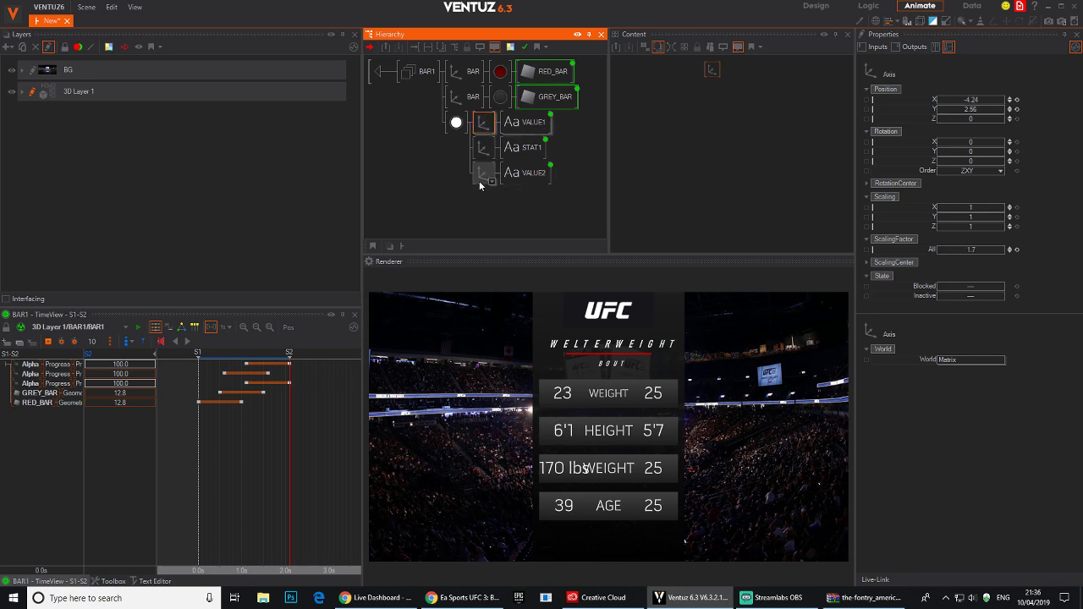
pyautogui.click(479, 181)
pyautogui.click(987, 99)
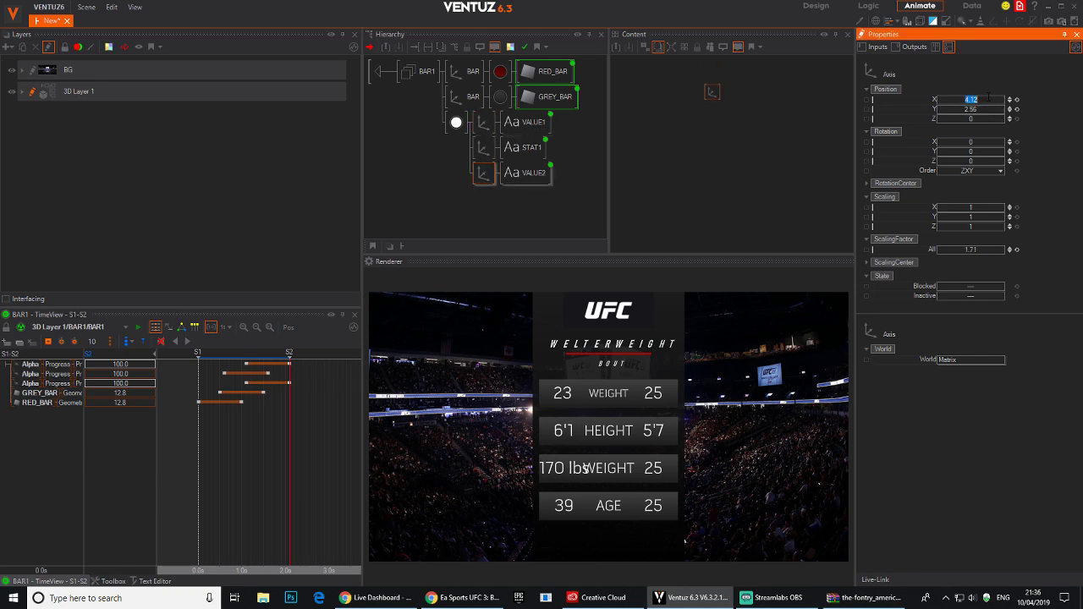
pyautogui.write('4.24')
pyautogui.press('Return')
# Return to the main hierarchy, select BAR1 through BAR4 and open their interfacing.
pyautogui.click(382, 73)
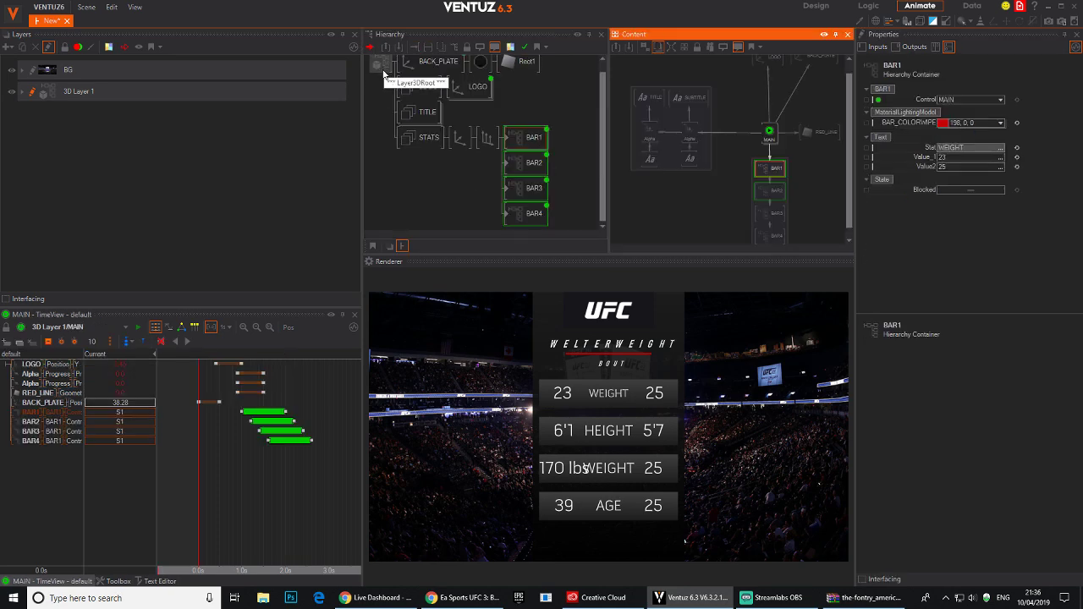
pyautogui.keyDown('ctrl'); pyautogui.click(538, 161); pyautogui.keyUp('ctrl')
pyautogui.keyDown('ctrl'); pyautogui.click(532, 188); pyautogui.keyUp('ctrl')
pyautogui.keyDown('ctrl'); pyautogui.click(535, 213); pyautogui.keyUp('ctrl')
pyautogui.rightClick(532, 210)
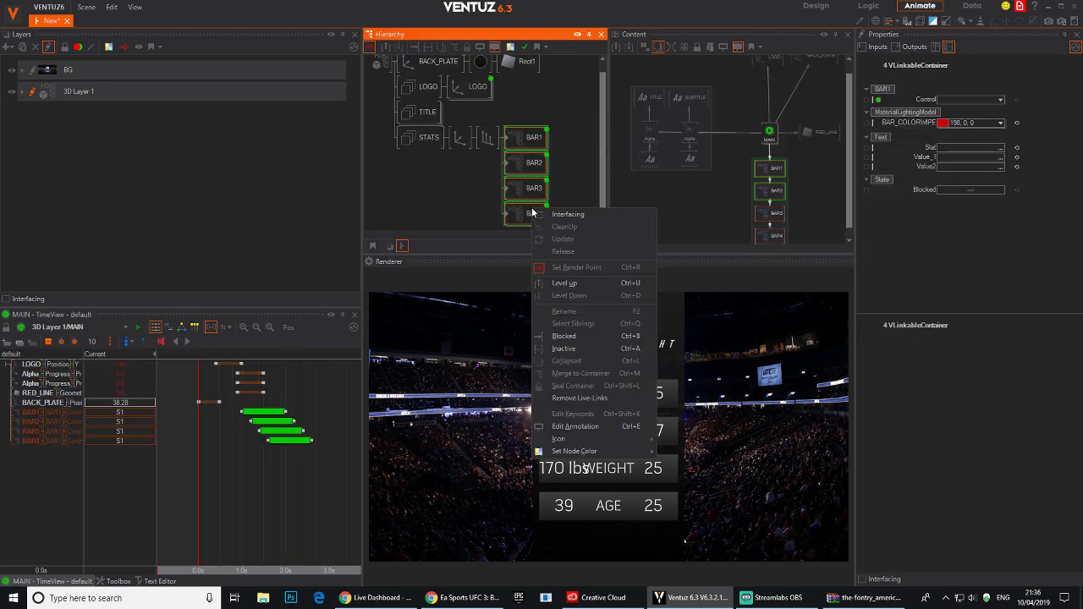
pyautogui.click(595, 217)
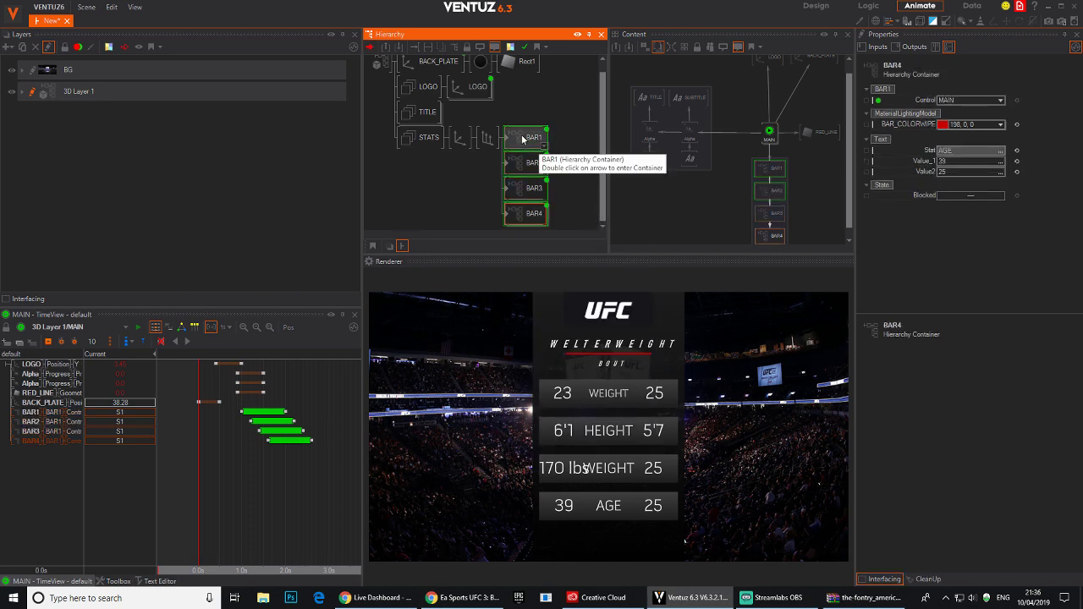
# Update BAR2, BAR3 and BAR4 with the revised text setup of BAR1.
pyautogui.click(534, 162)
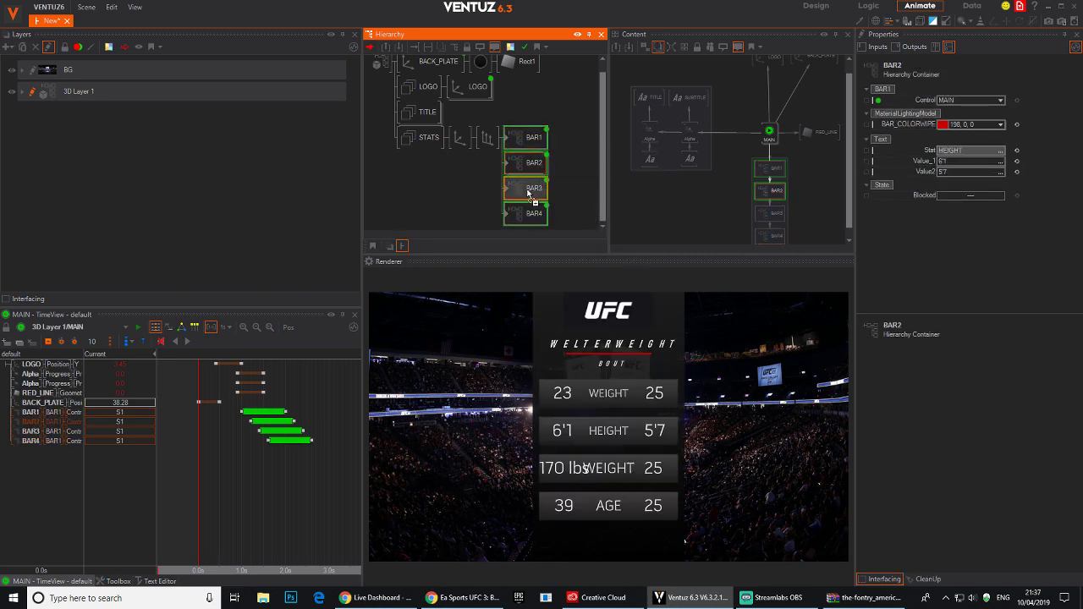
pyautogui.click(527, 193)
pyautogui.click(532, 218)
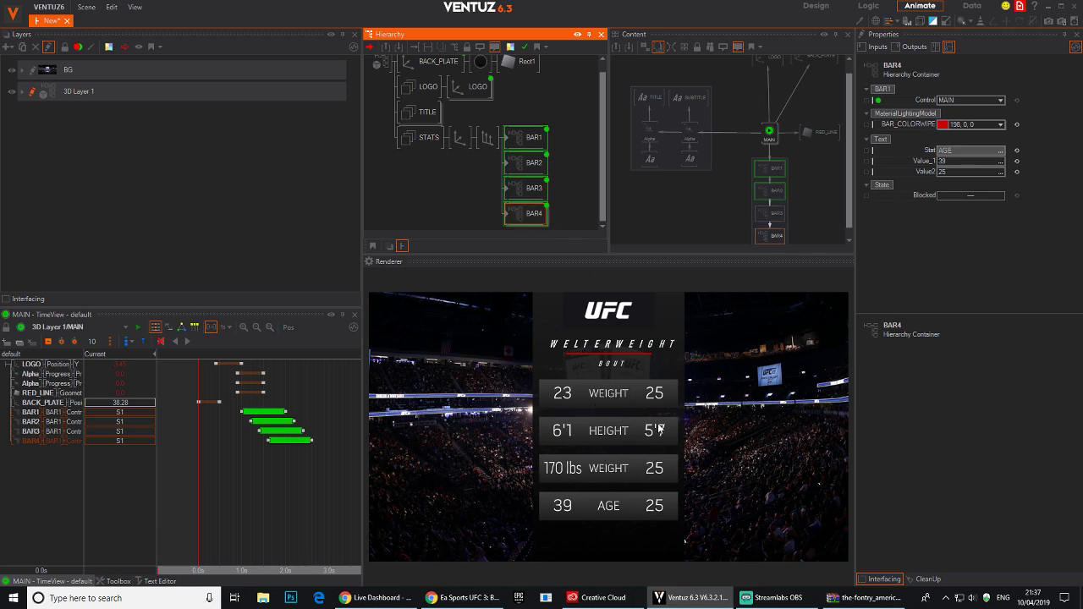
# Scrub the MAIN timeline to about 2.5 s to preview the graphic's build-up animation.
pyautogui.moveTo(237, 428); pyautogui.dragTo(313, 487)
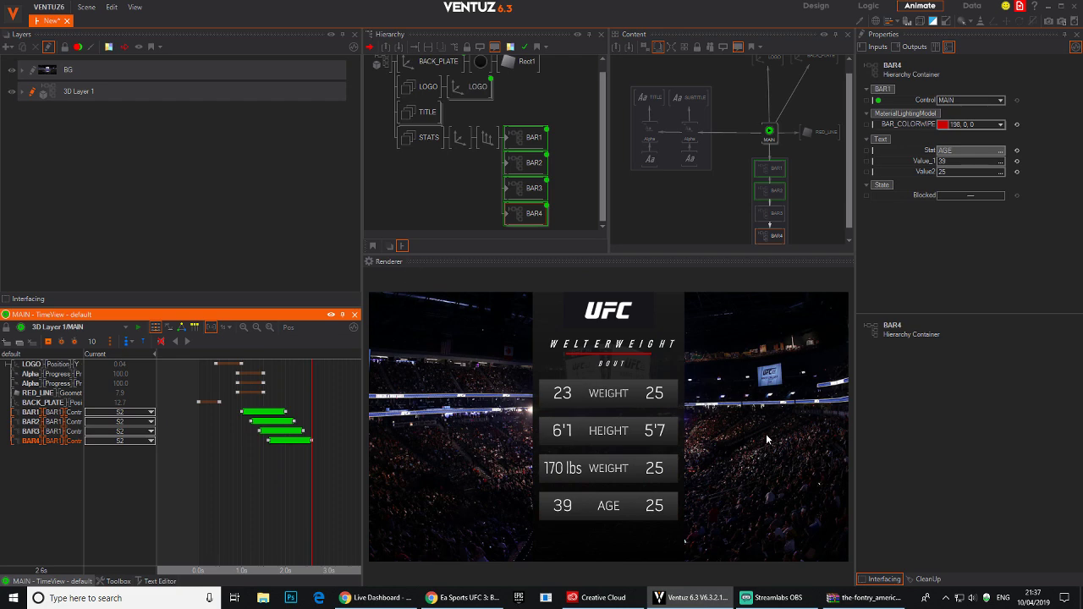
pyautogui.moveTo(195, 550); pyautogui.dragTo(306, 500)
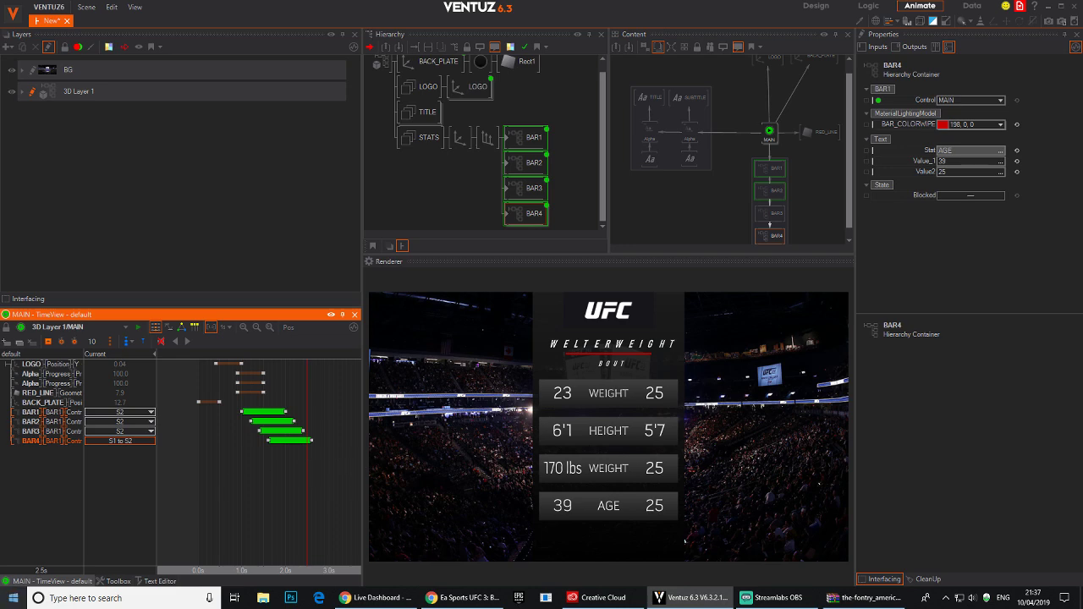
# Launch Photoshop.
pyautogui.click(13, 598)
pyautogui.click(319, 598)
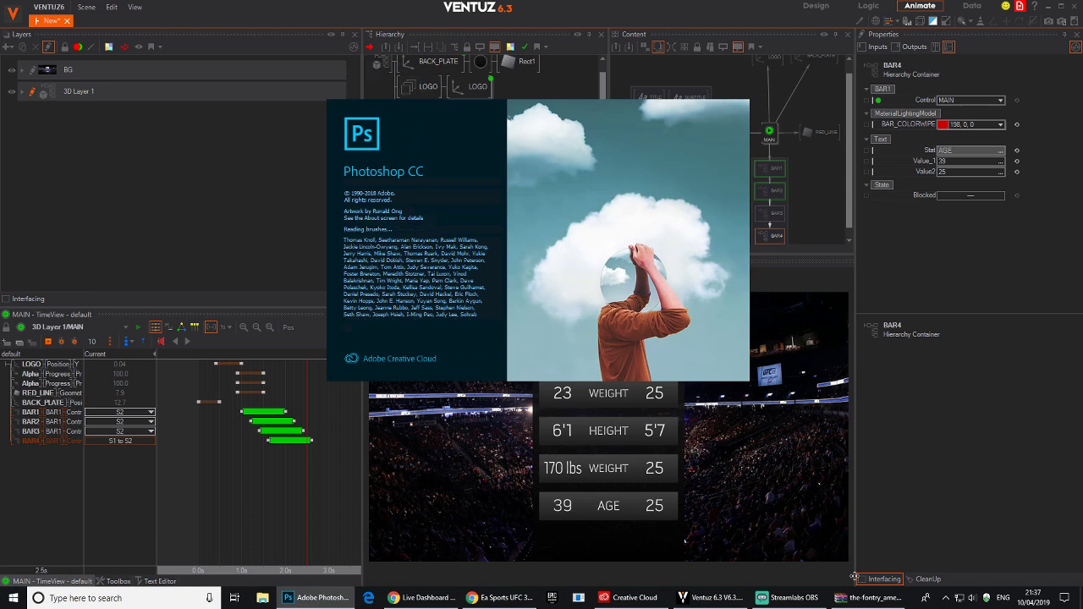
pyautogui.click(946, 598)
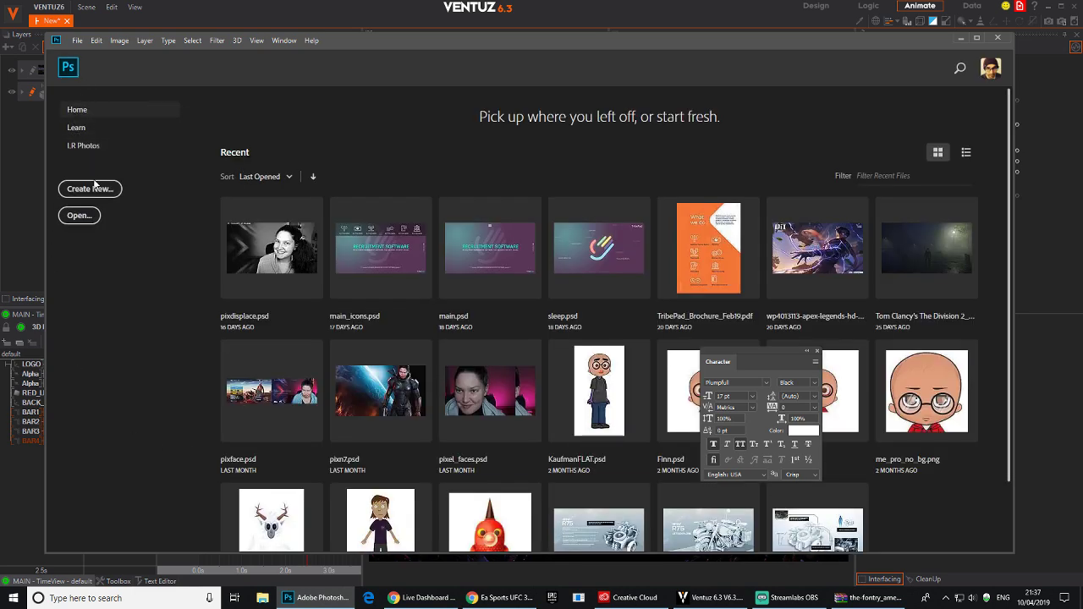
# Create a white 1080 x 1920 pixel document at 72 pixels/inch, float it in its own window and activate the Move tool.
pyautogui.click(102, 195)
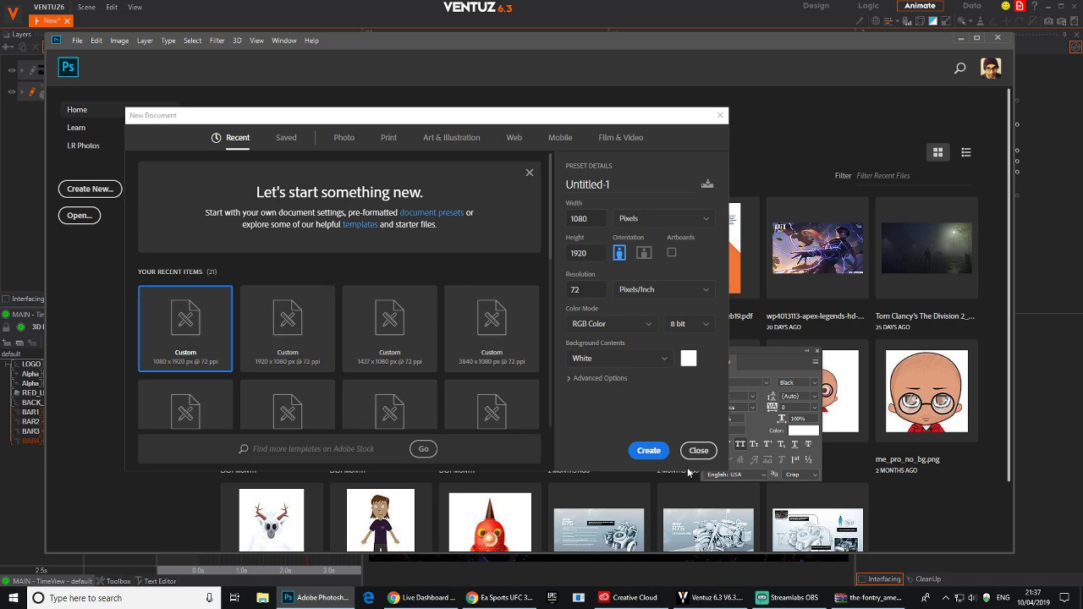
pyautogui.click(648, 450)
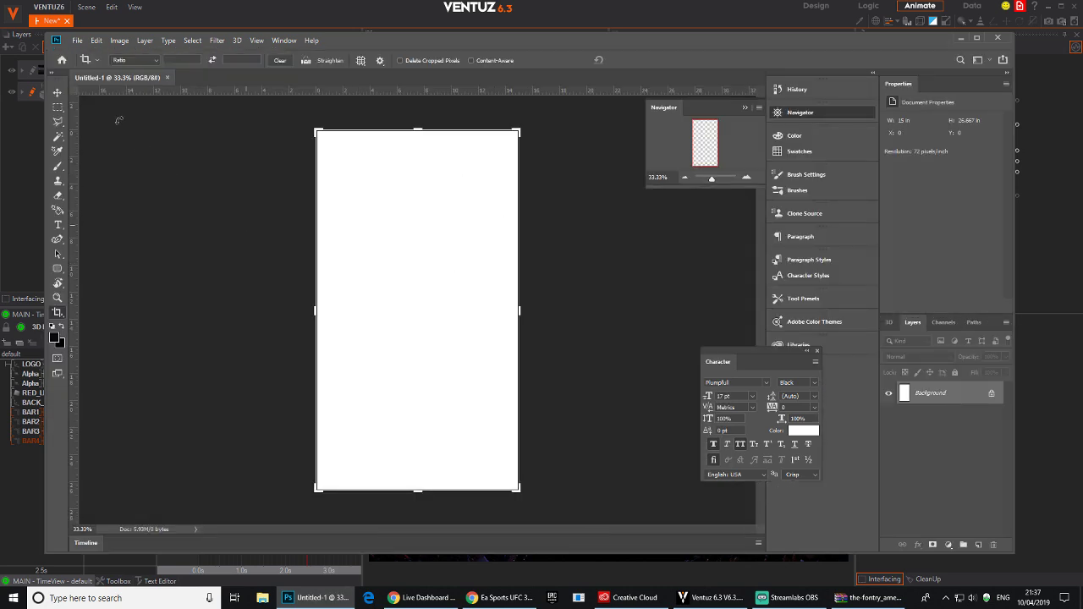
pyautogui.moveTo(148, 77); pyautogui.dragTo(242, 94)
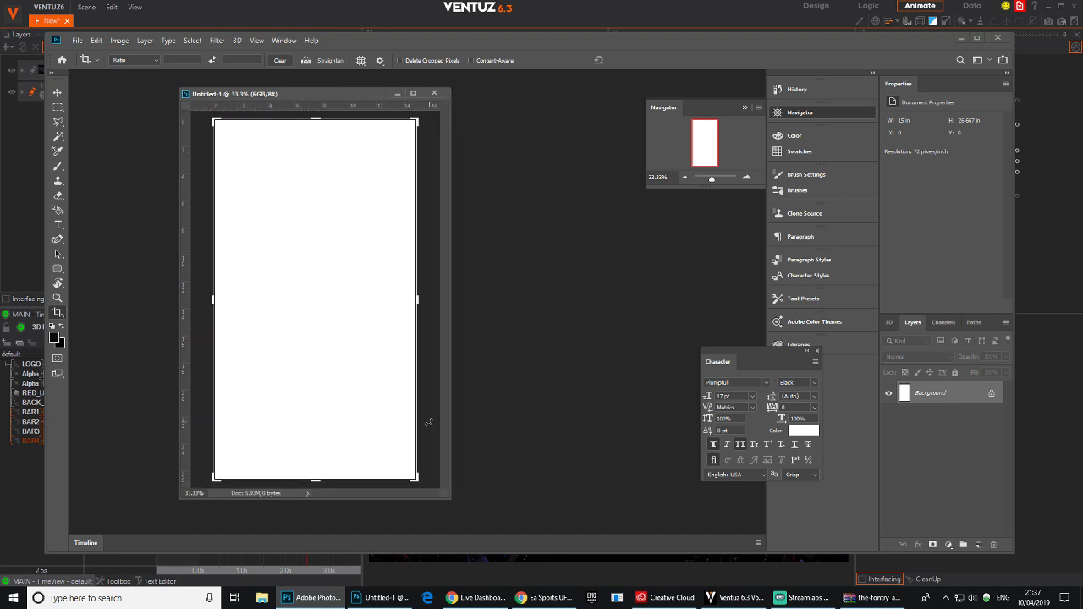
pyautogui.click(58, 92)
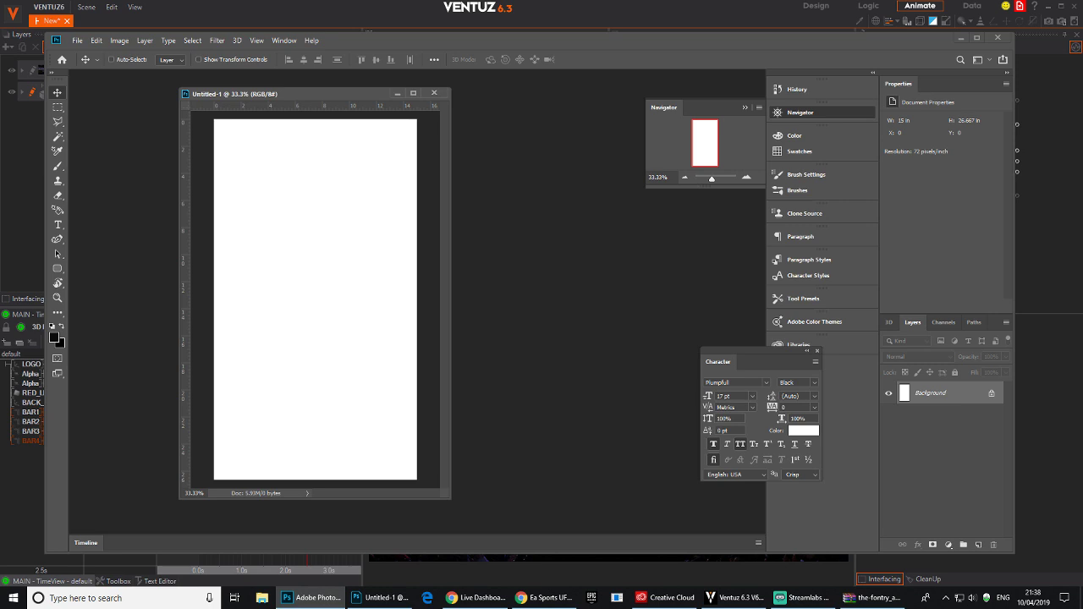
# Open Ronda1.png in Photoshop from File Explorer.
pyautogui.press('super+e')
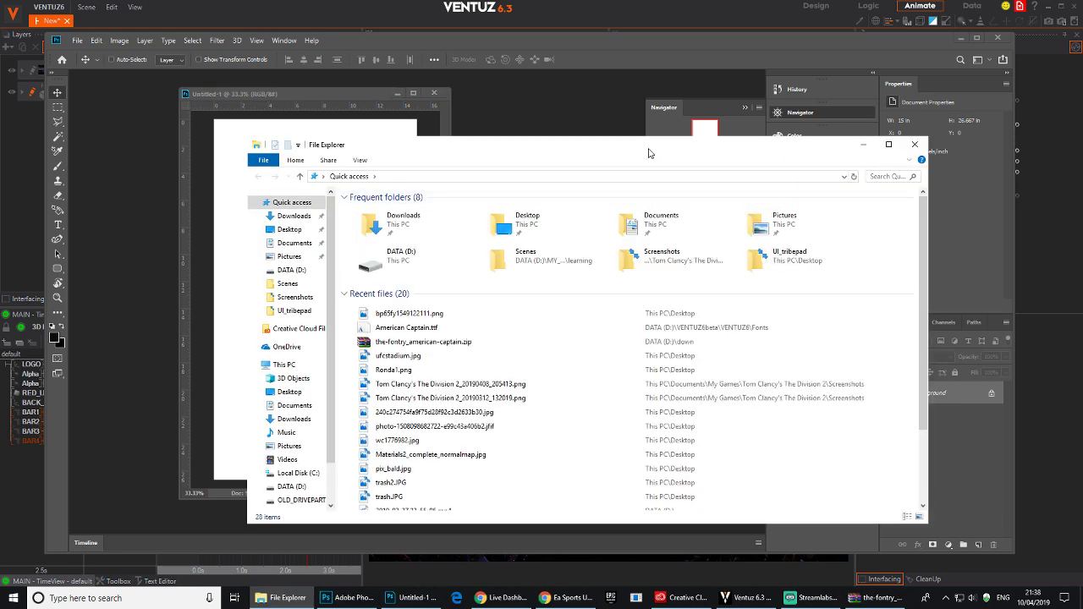
pyautogui.moveTo(649, 153); pyautogui.dragTo(1082, 119)
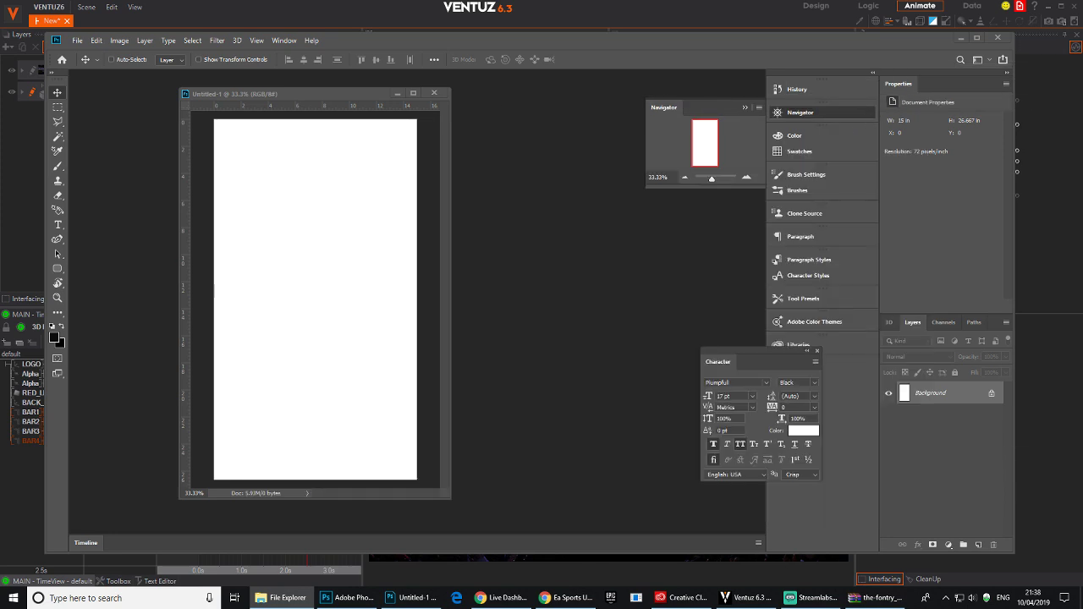
pyautogui.moveTo(1082, 285); pyautogui.dragTo(502, 286)
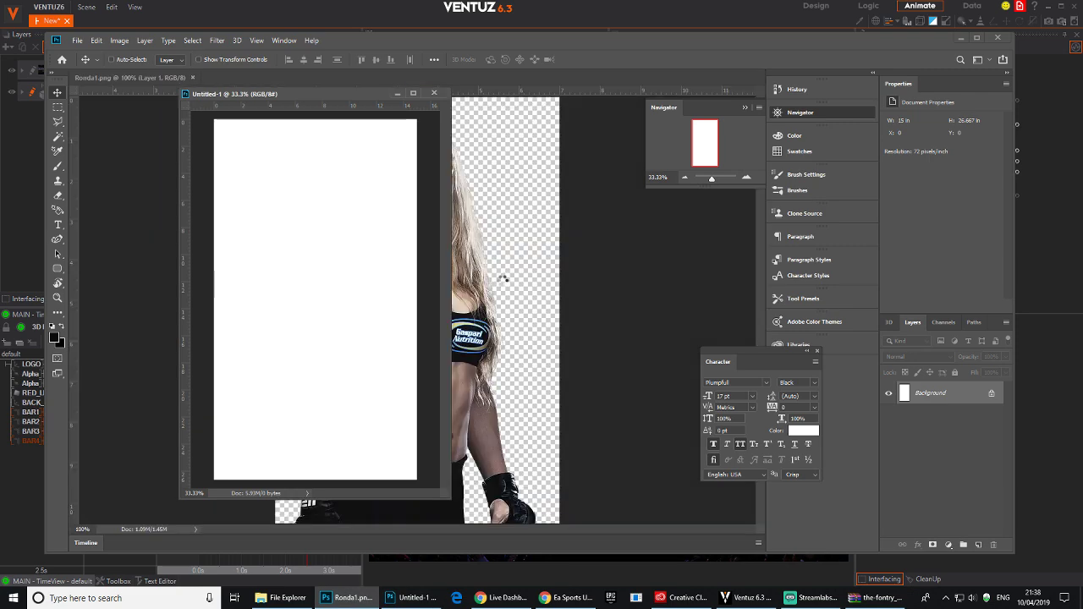
# Float Ronda1.png in its own window and close the blank Untitled-1 document.
pyautogui.moveTo(146, 77); pyautogui.dragTo(467, 84)
pyautogui.moveTo(268, 95); pyautogui.dragTo(184, 99)
pyautogui.click(350, 99)
pyautogui.moveTo(408, 89); pyautogui.dragTo(342, 94)
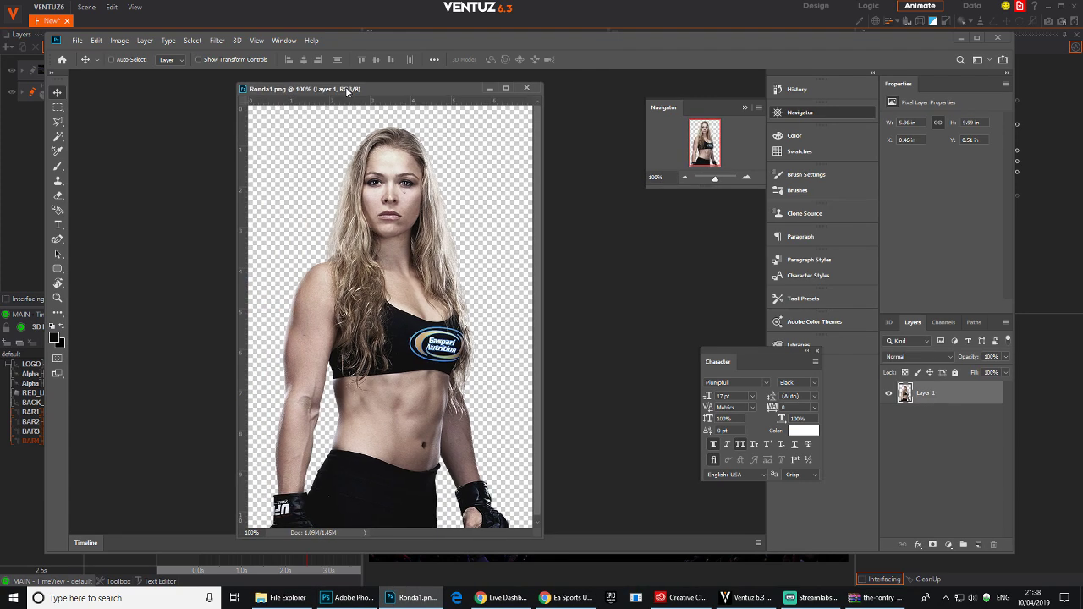
# Load the fighter cutout on Layer 1 as a selection, check its outline with the layer hidden, and deselect.
pyautogui.moveTo(437, 90); pyautogui.dragTo(404, 83)
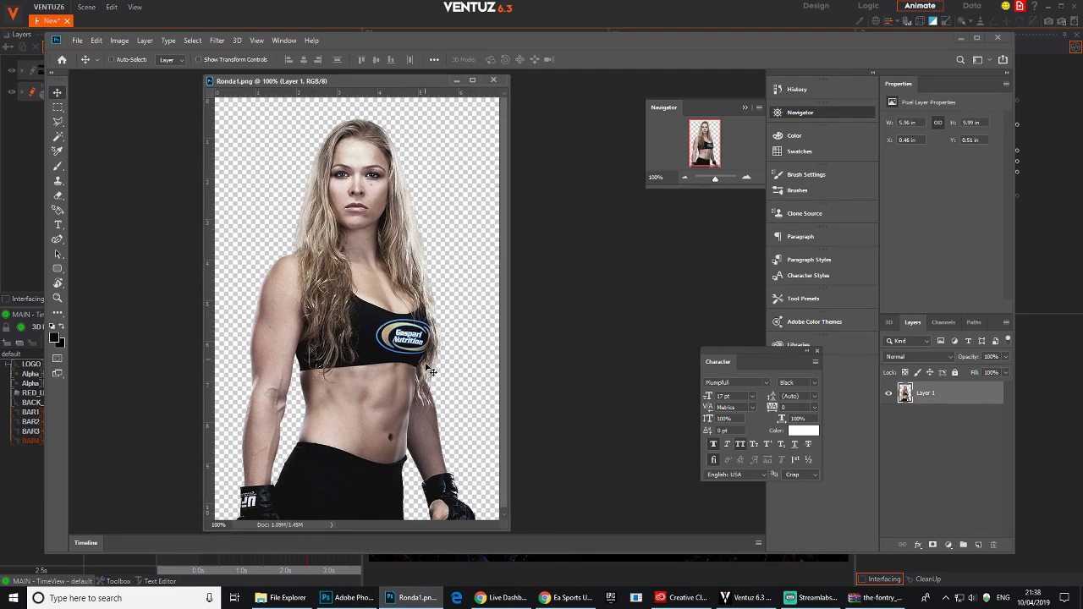
pyautogui.click(890, 321)
pyautogui.click(912, 323)
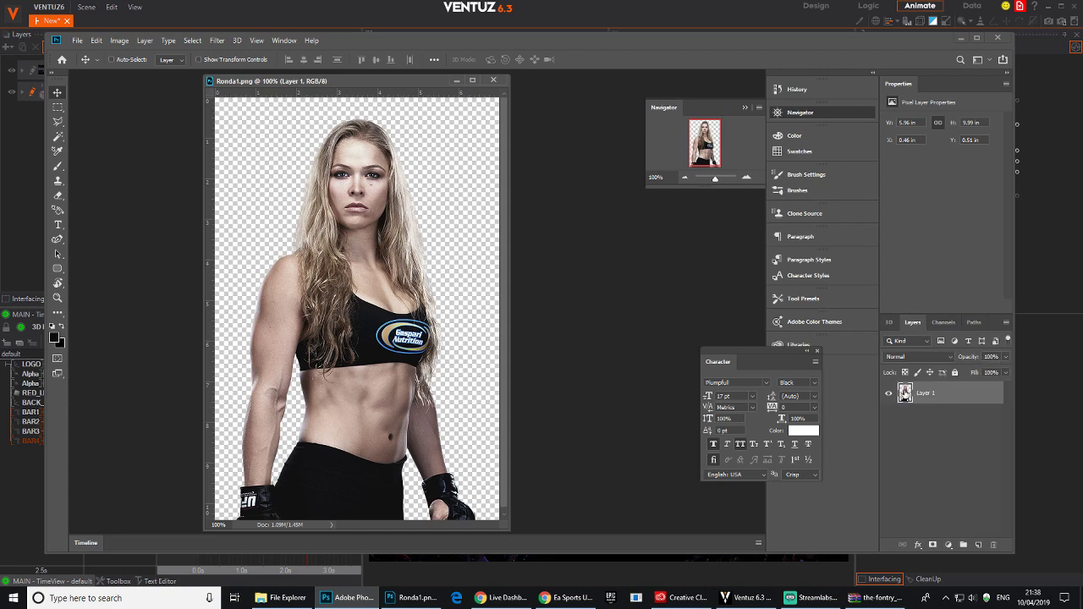
pyautogui.press('super')
pyautogui.press('super')
pyautogui.keyDown('ctrl'); pyautogui.click(904, 392); pyautogui.keyUp('ctrl')
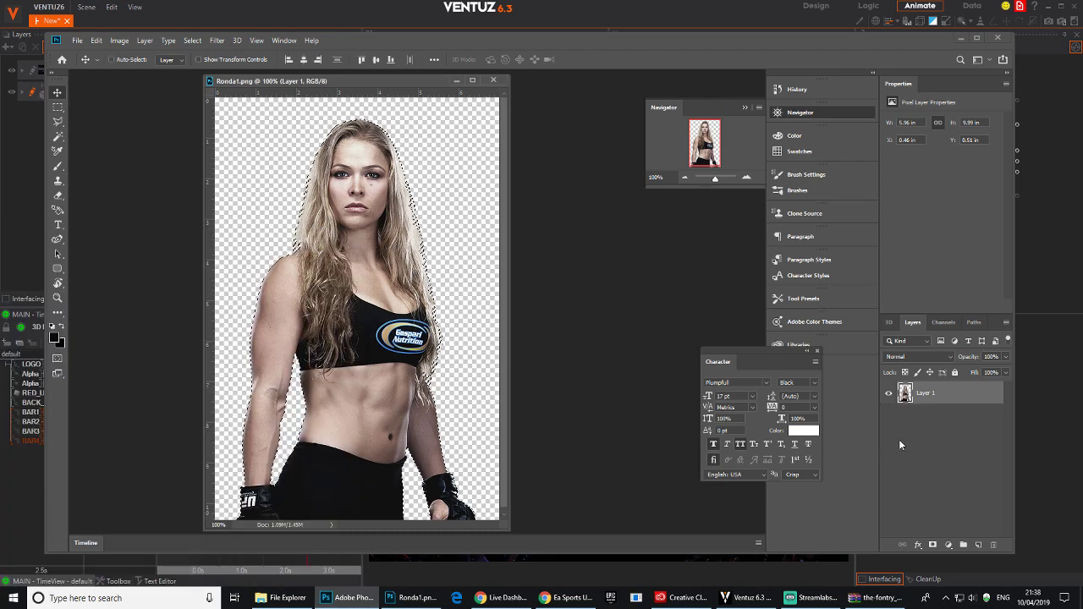
pyautogui.click(924, 438)
pyautogui.click(888, 393)
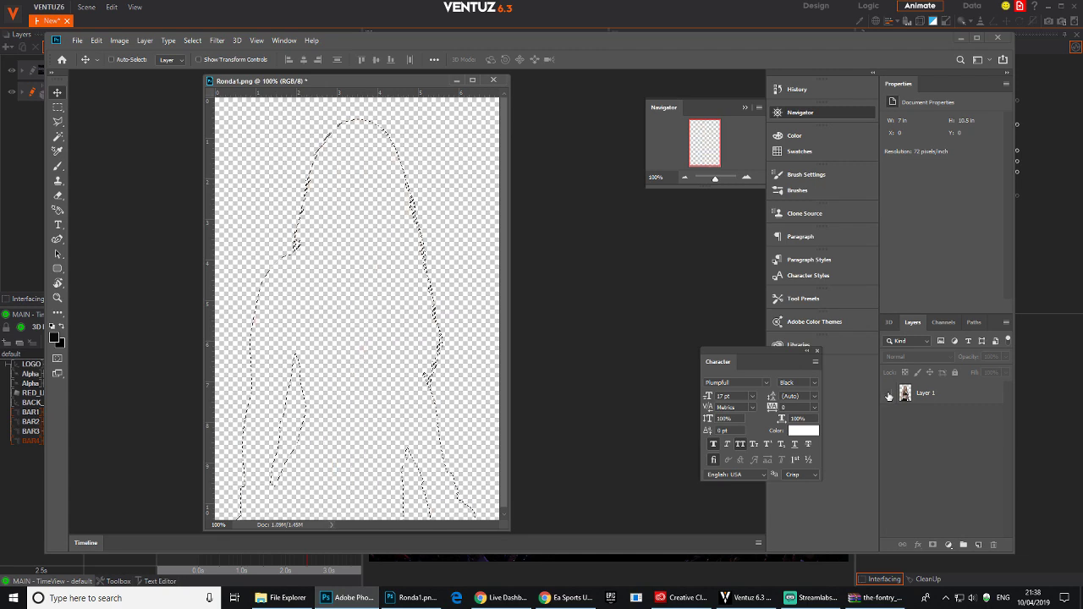
pyautogui.click(888, 394)
pyautogui.hotkey('ctrl', 'd')
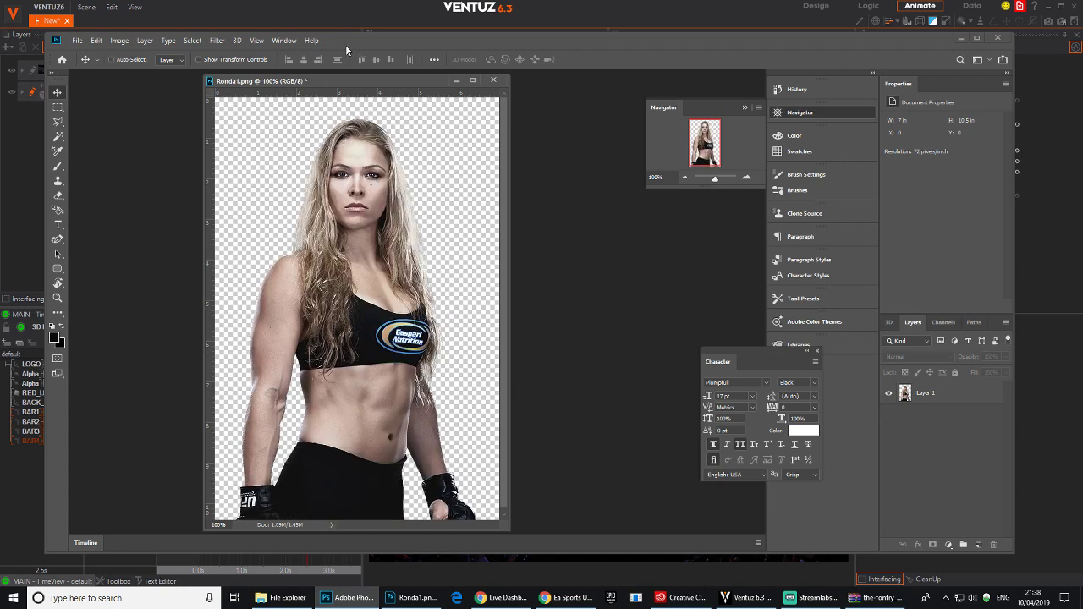
pyautogui.moveTo(320, 81); pyautogui.dragTo(297, 88)
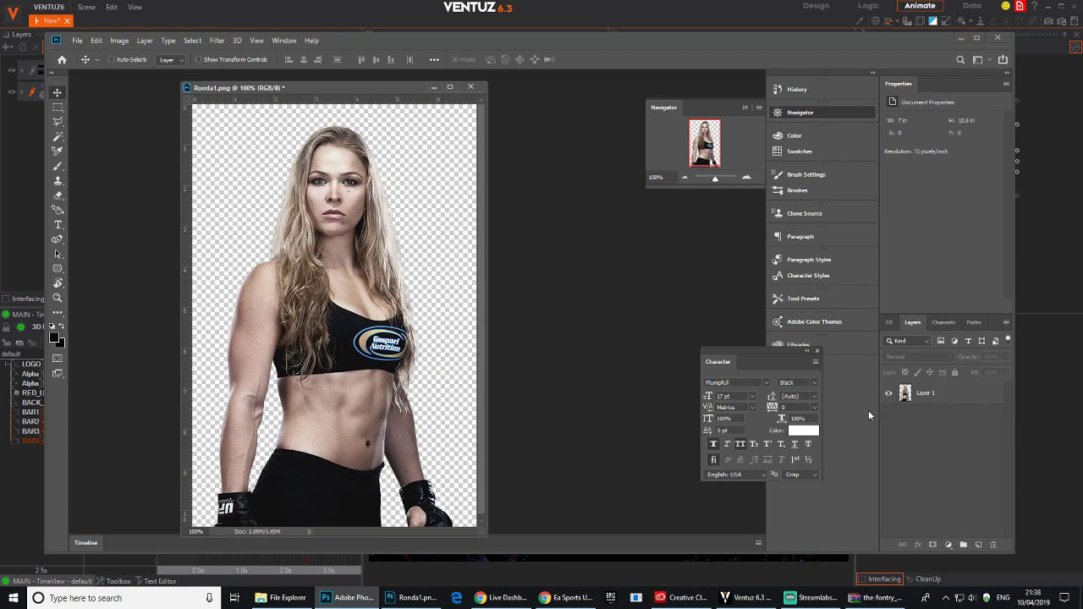
# Duplicate Layer 1 and turn the copy into a white silhouette with Hue/Saturation at Lightness +100.
pyautogui.click(961, 397)
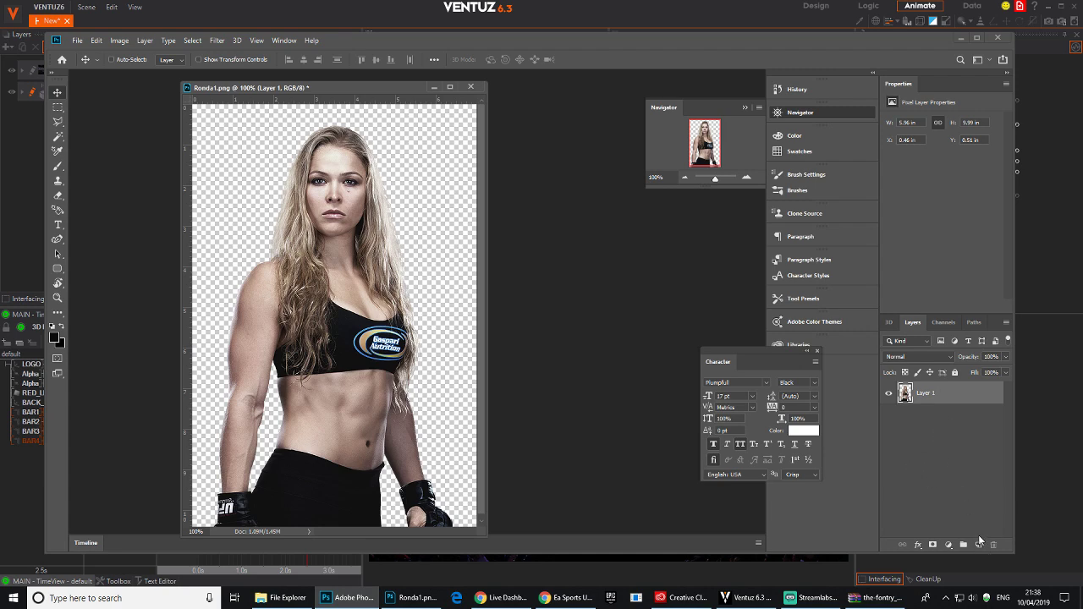
pyautogui.hotkey('ctrl', 'j')
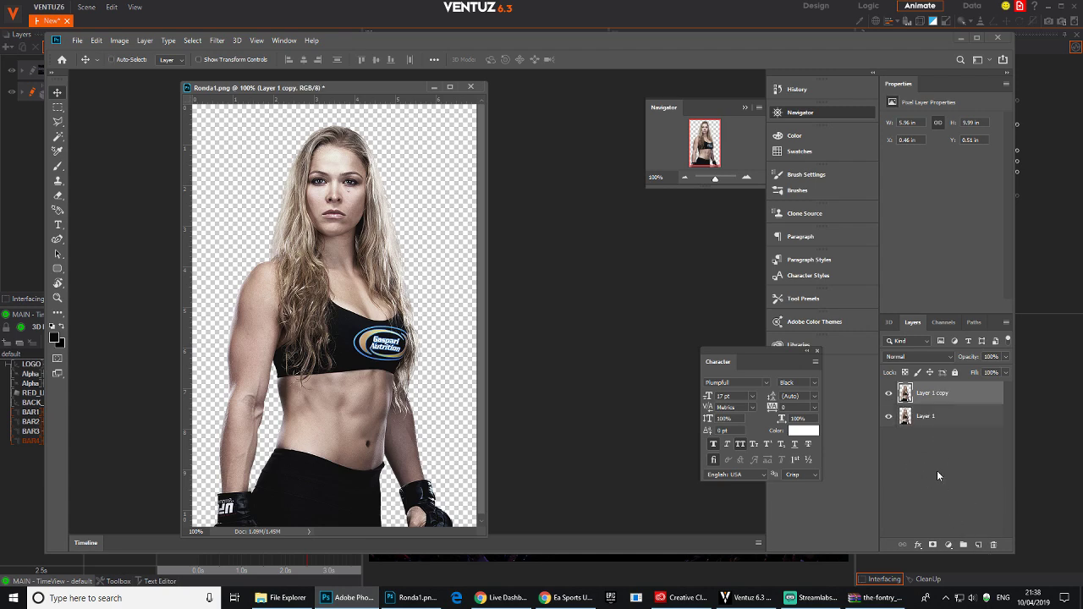
pyautogui.hotkey('ctrl', 'u')
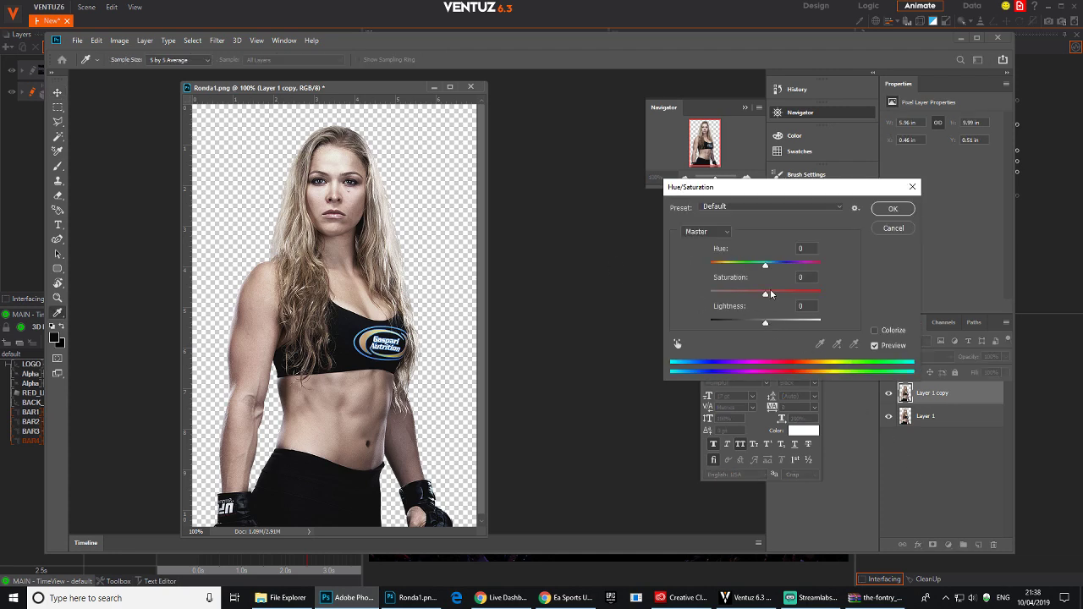
pyautogui.moveTo(767, 325); pyautogui.dragTo(877, 330)
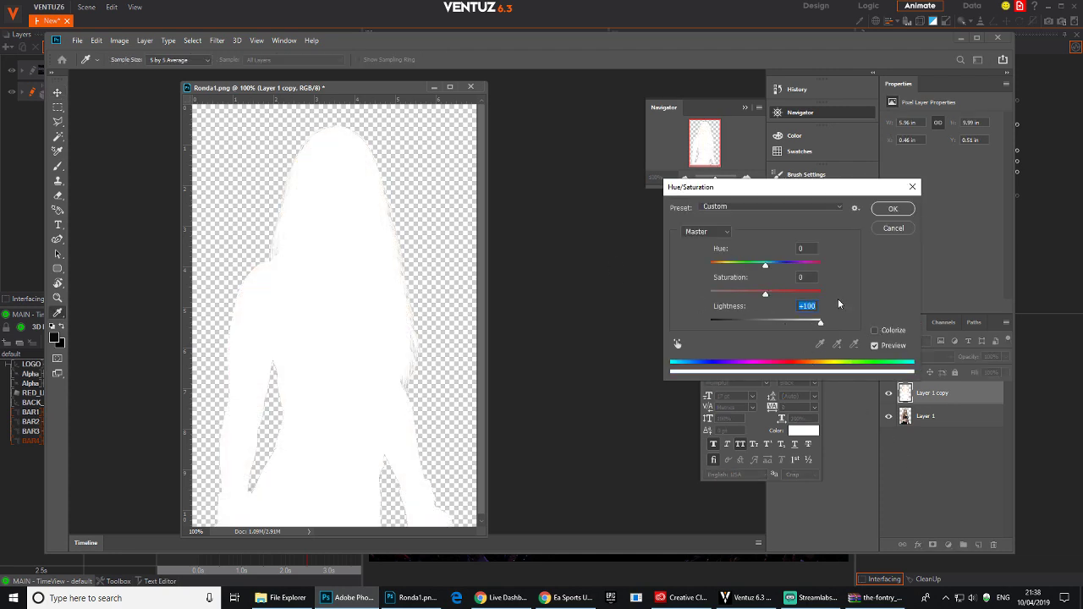
pyautogui.click(894, 209)
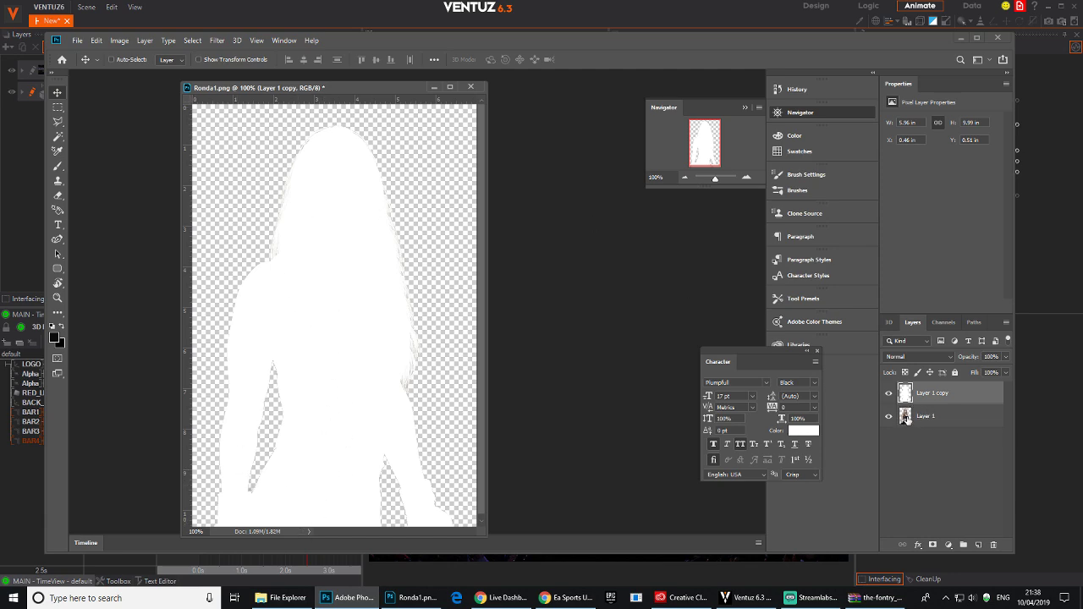
# Start saving the silhouette under a new file on the Desktop with PNG as the format.
pyautogui.moveTo(306, 88); pyautogui.dragTo(285, 85)
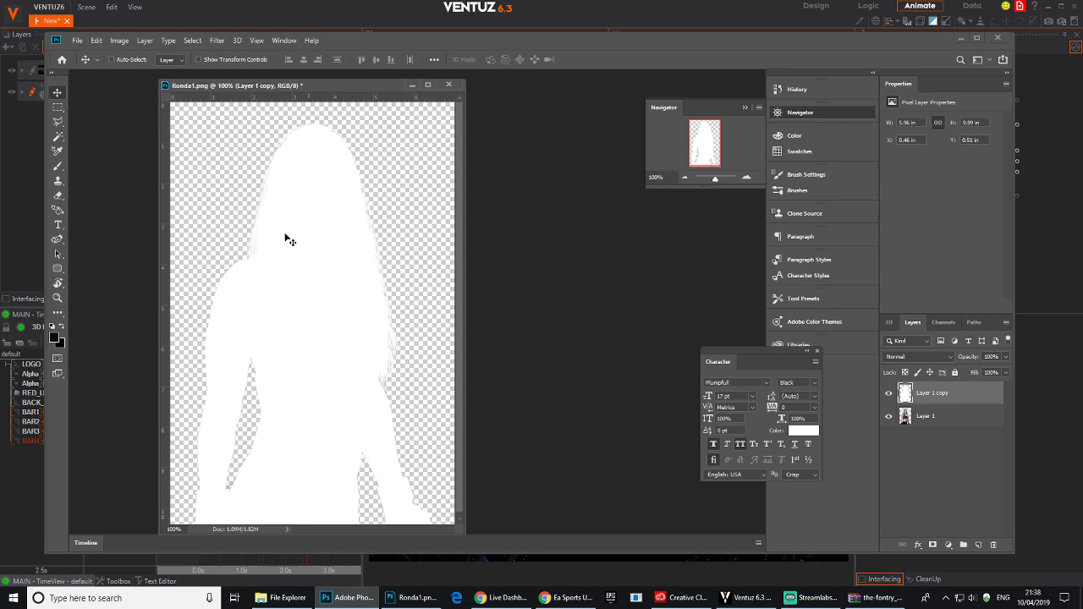
pyautogui.click(79, 40)
pyautogui.click(124, 167)
pyautogui.click(184, 285)
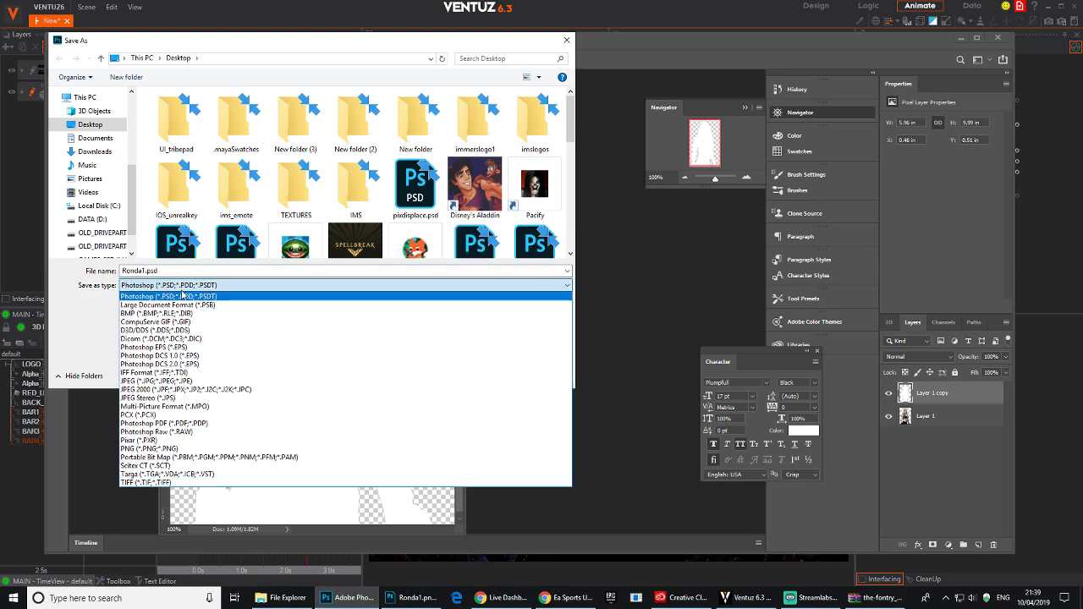
pyautogui.click(177, 297)
pyautogui.click(179, 286)
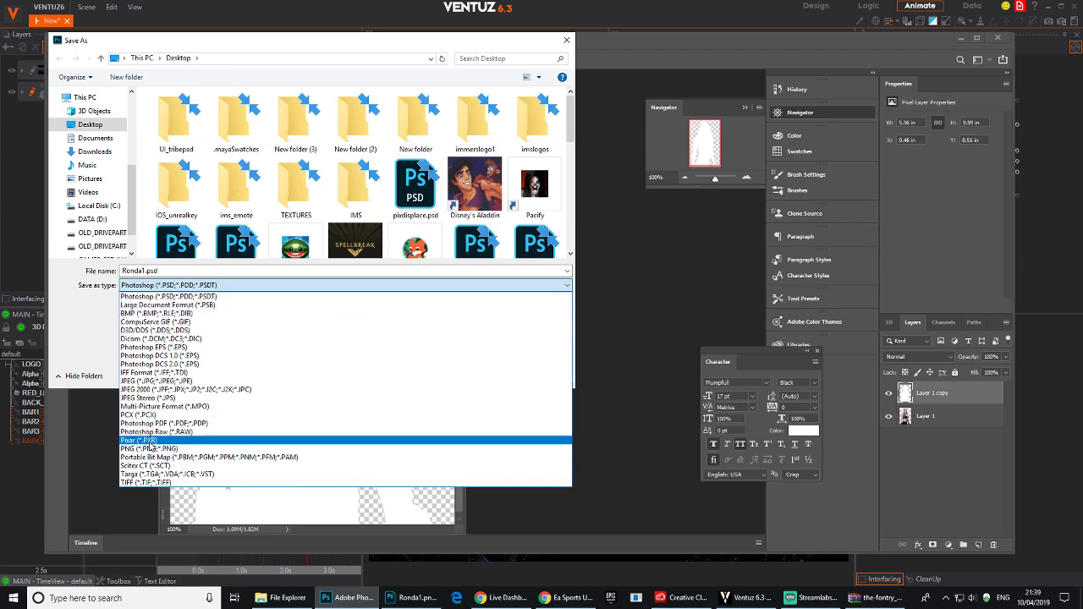
pyautogui.click(150, 448)
# Add an underscore suffix to the Ronda1 file name and save the silhouette PNG.
pyautogui.click(211, 271)
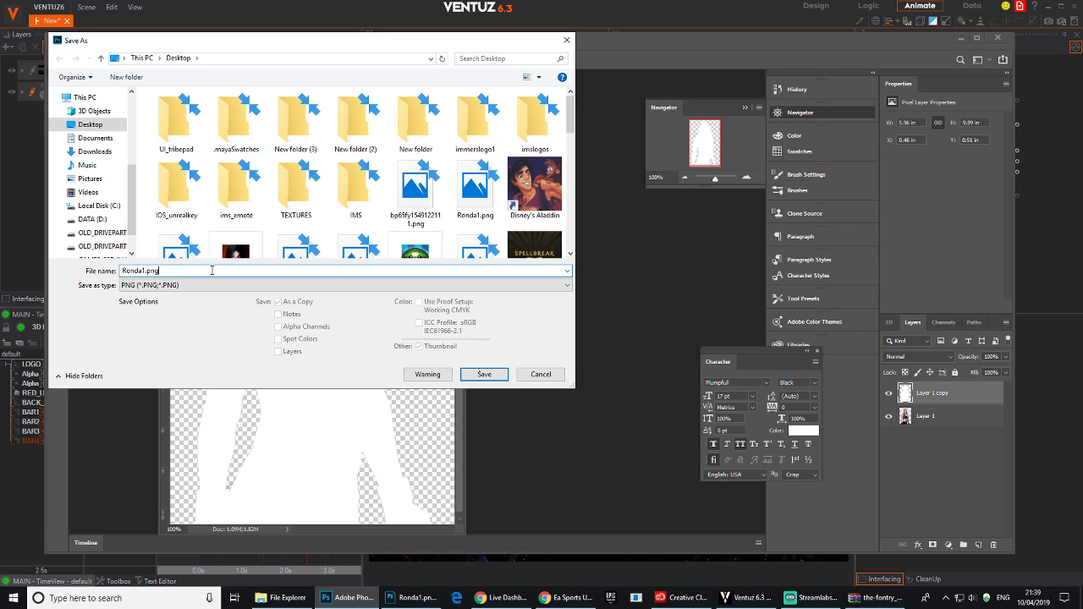
pyautogui.moveTo(145, 271); pyautogui.dragTo(218, 270)
pyautogui.press('BackSpace')
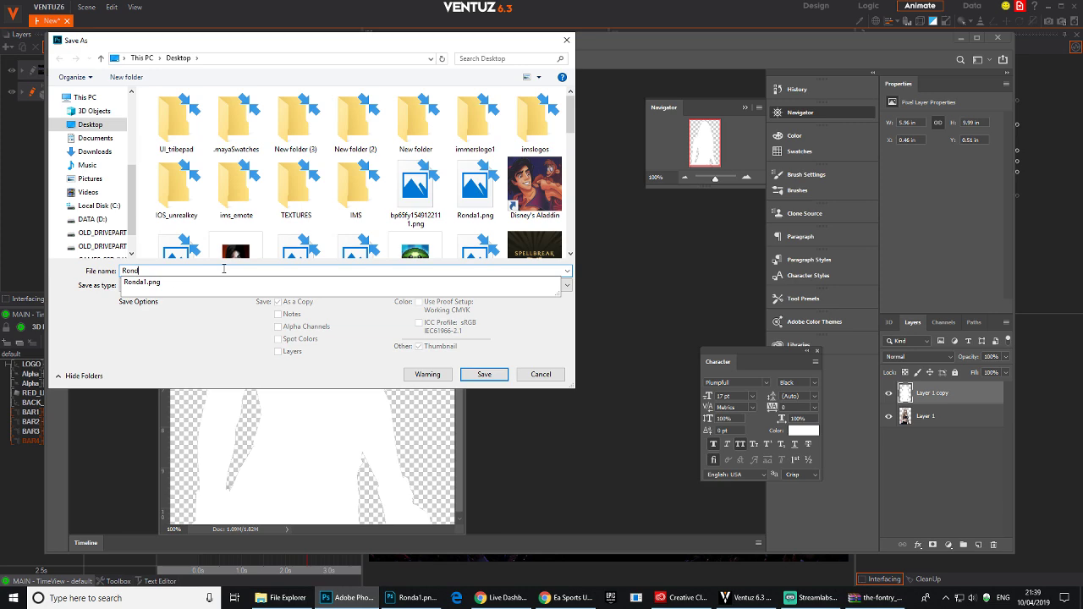
pyautogui.write('a1.pn')
pyautogui.write('_')
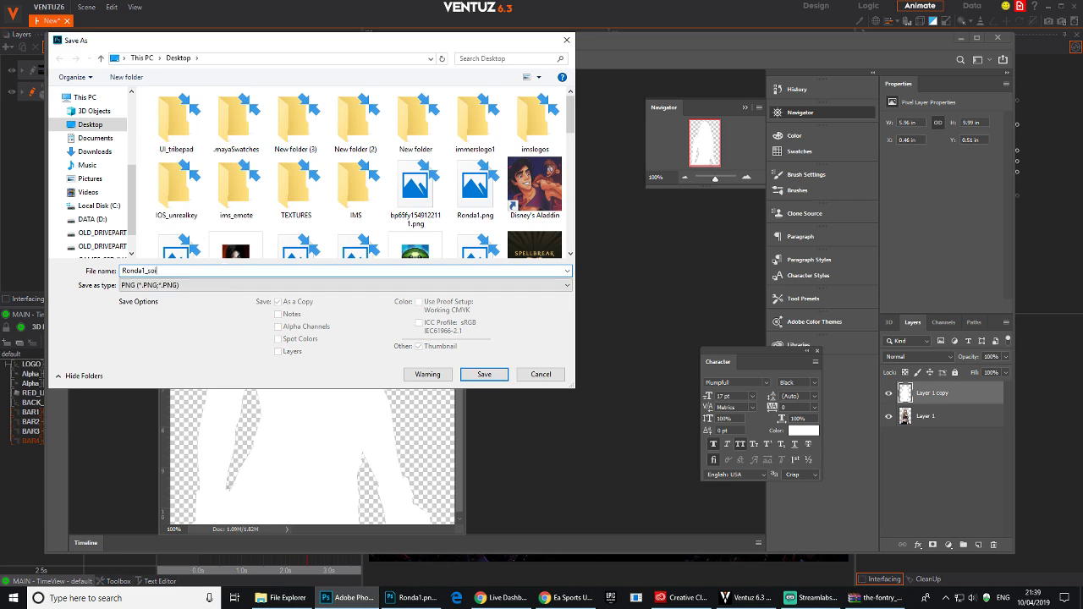
pyautogui.press('Return')
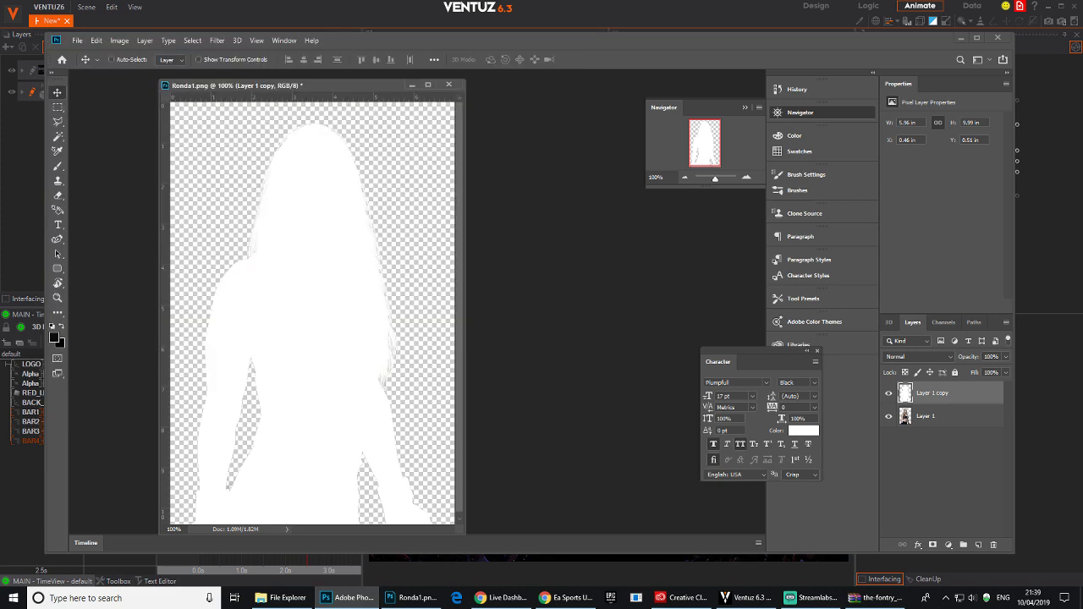
# Switch from Photoshop to Ventuz and collapse the STATS axis branch in the Hierarchy.
pyautogui.click(603, 180)
pyautogui.click(961, 37)
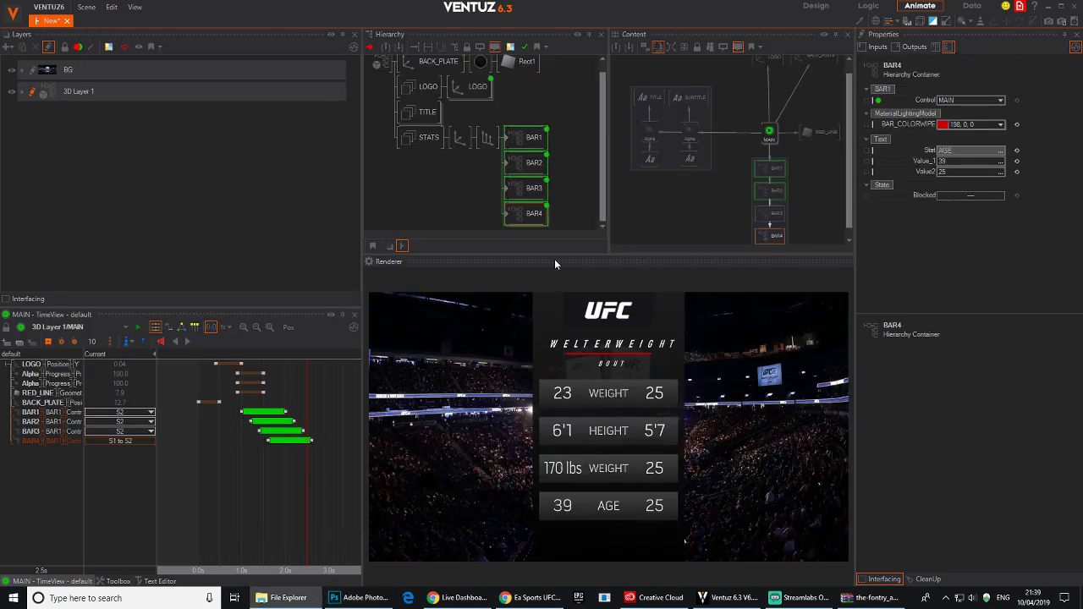
pyautogui.click(433, 200)
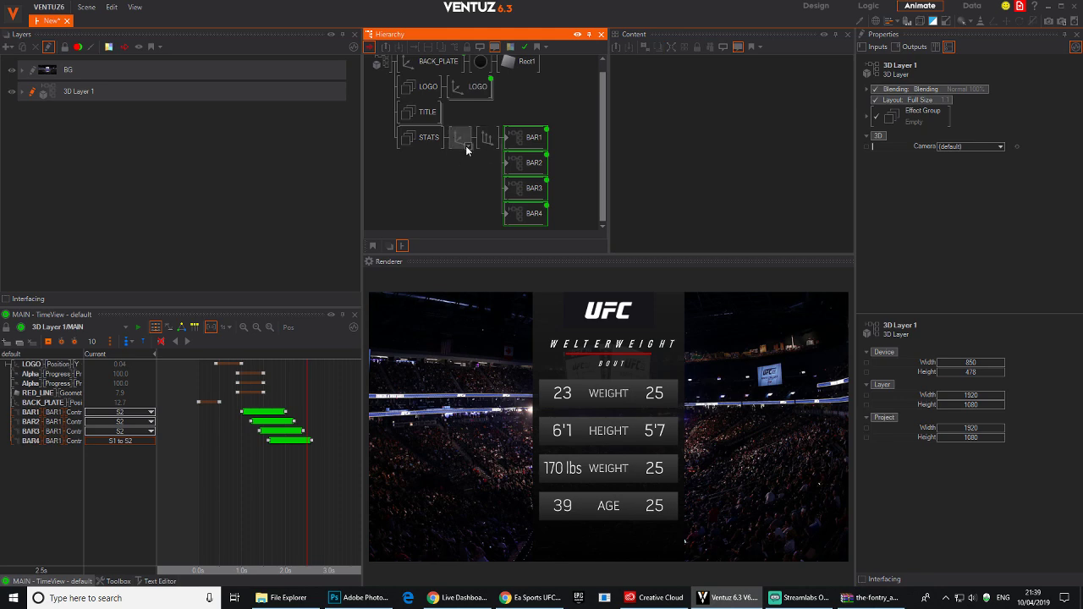
pyautogui.click(467, 146)
# Add a Group beneath STATS in the Hierarchy and name it FIGHTER.
pyautogui.doubleClick(424, 184)
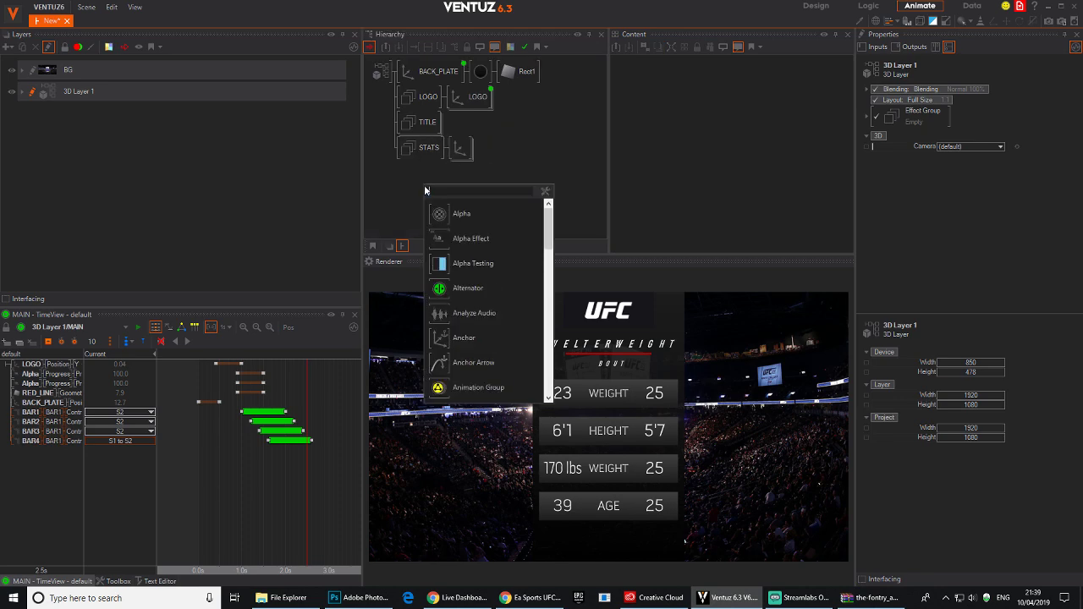
pyautogui.click(395, 195)
pyautogui.doubleClick(397, 200)
pyautogui.write('gr')
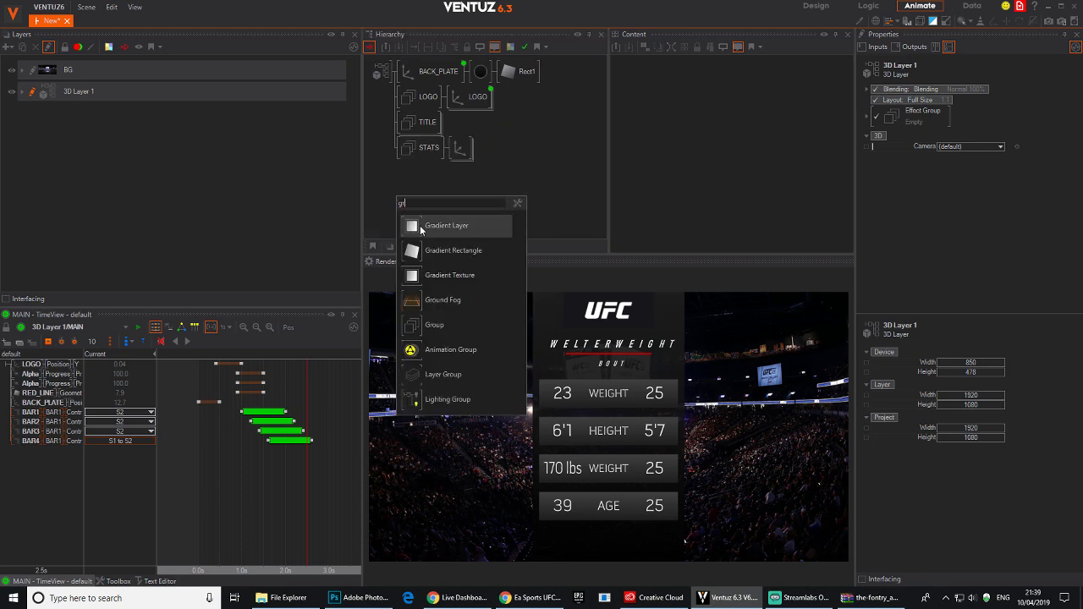
pyautogui.moveTo(412, 323); pyautogui.dragTo(400, 188)
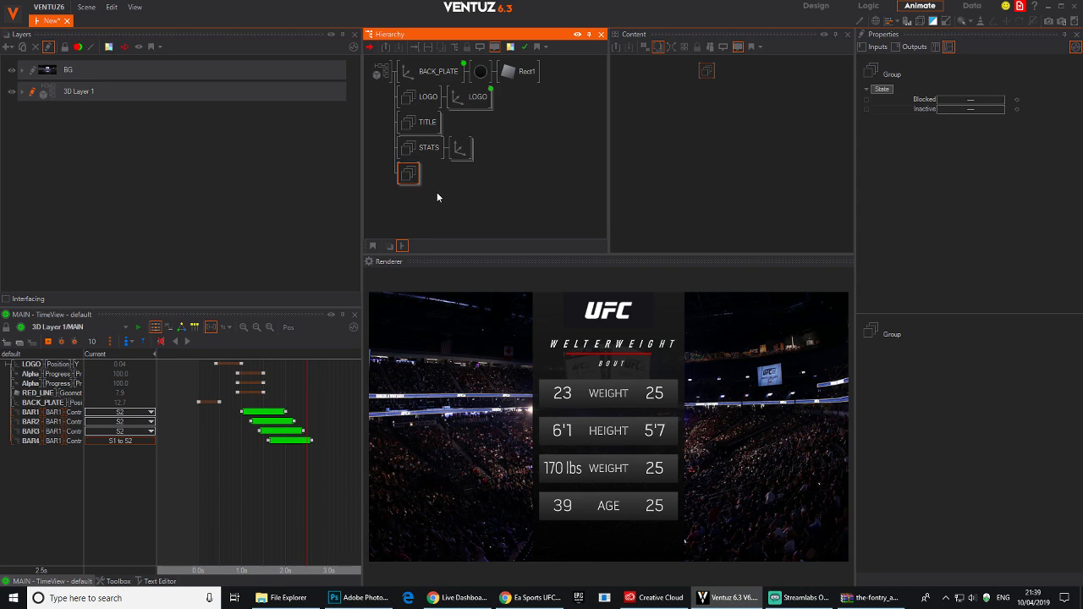
pyautogui.doubleClick(438, 197)
pyautogui.click(404, 174)
pyautogui.write('FIGHTER')
pyautogui.press('Return')
# Attach an Axis node to the FIGHTER group.
pyautogui.doubleClick(479, 197)
pyautogui.write('ax')
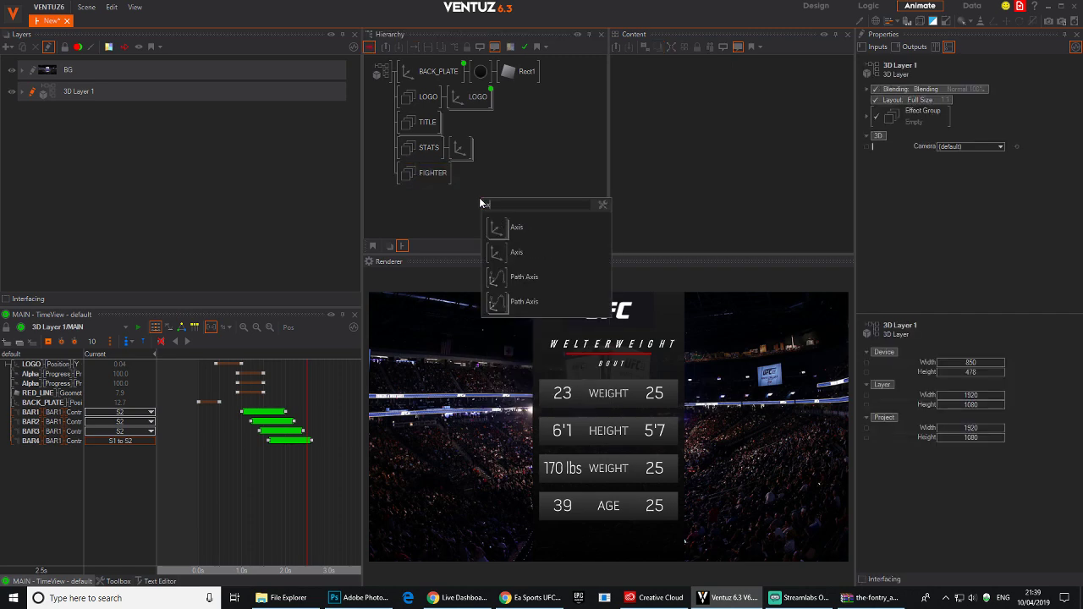
pyautogui.moveTo(493, 230); pyautogui.dragTo(451, 178)
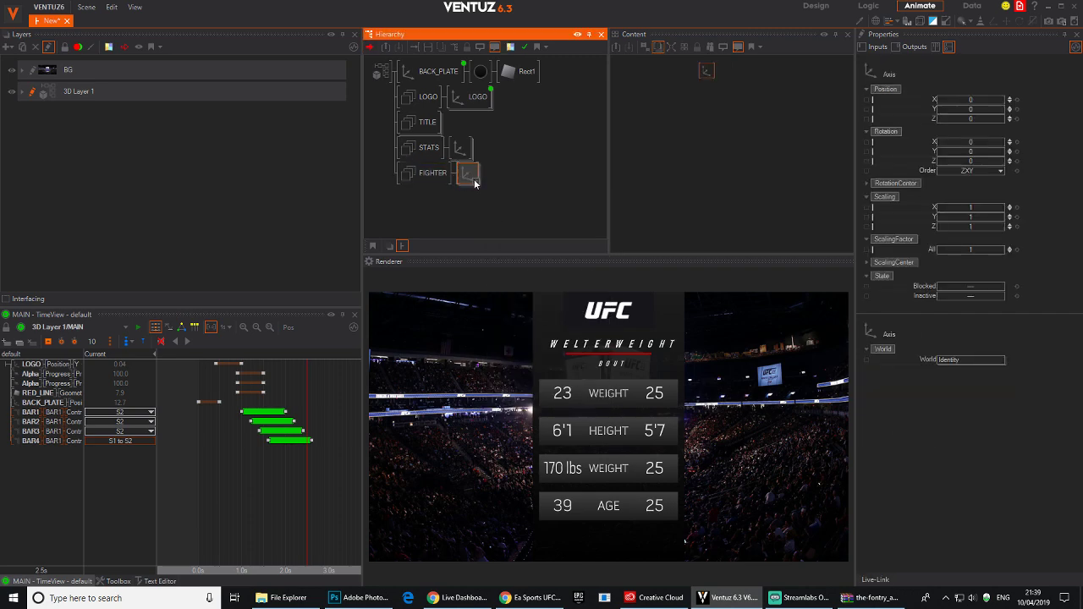
pyautogui.doubleClick(515, 207)
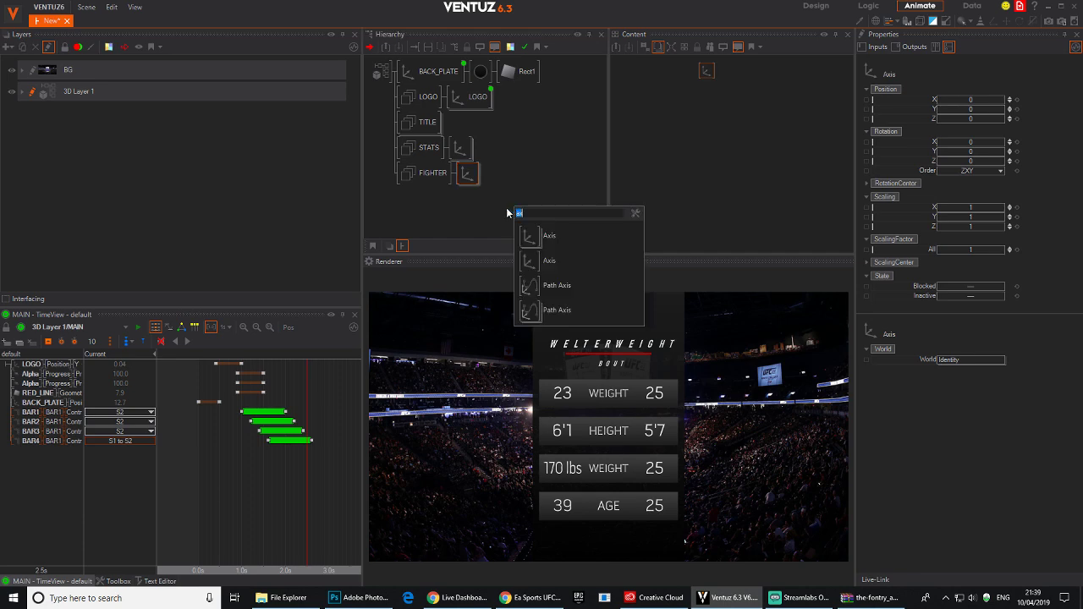
pyautogui.write('col')
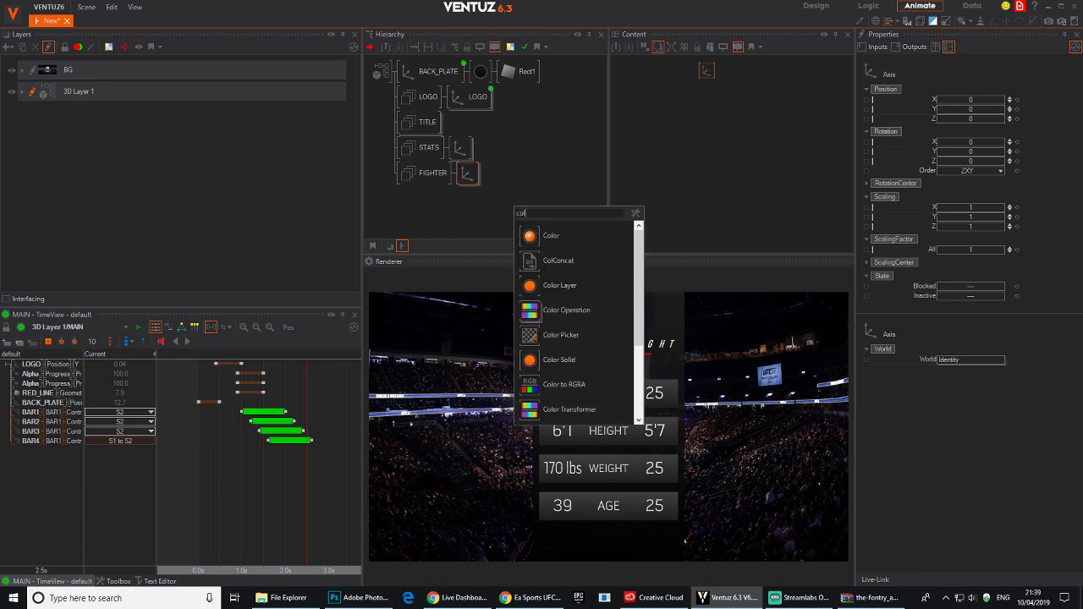
pyautogui.click(542, 359)
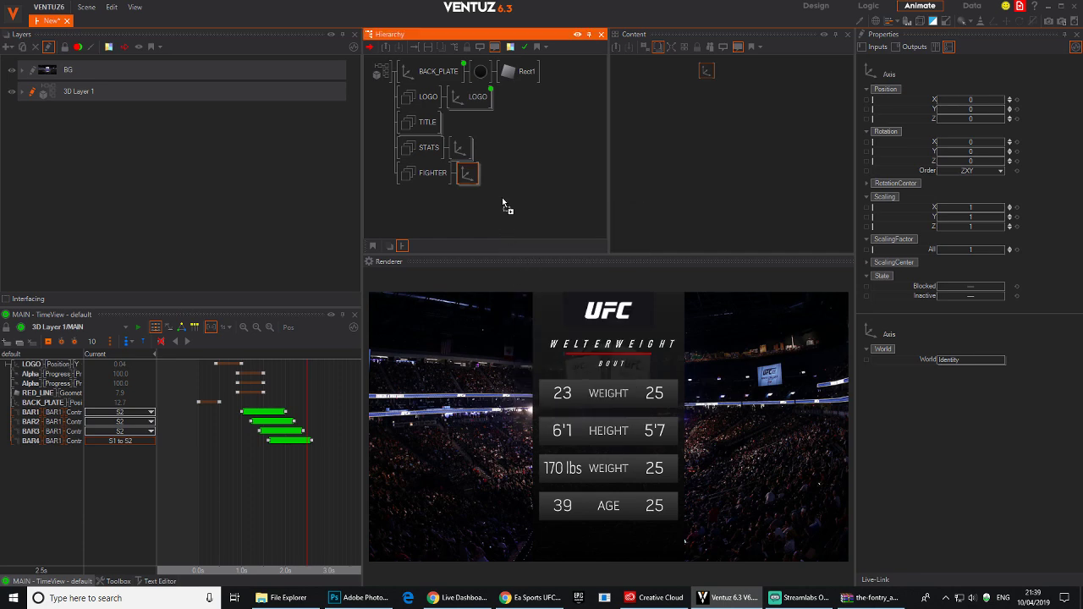
pyautogui.click(493, 179)
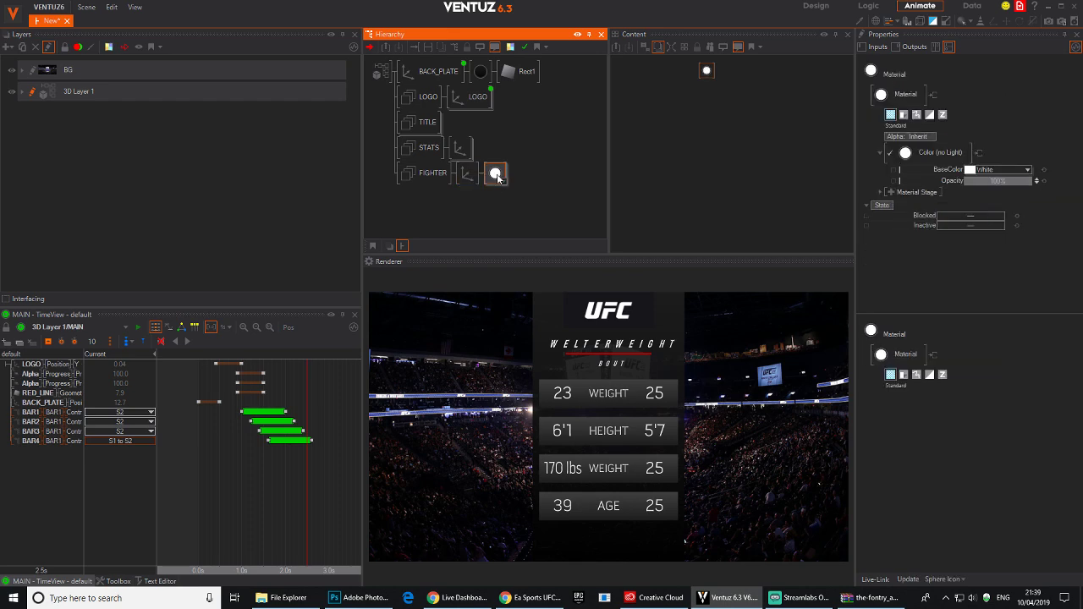
pyautogui.click(895, 191)
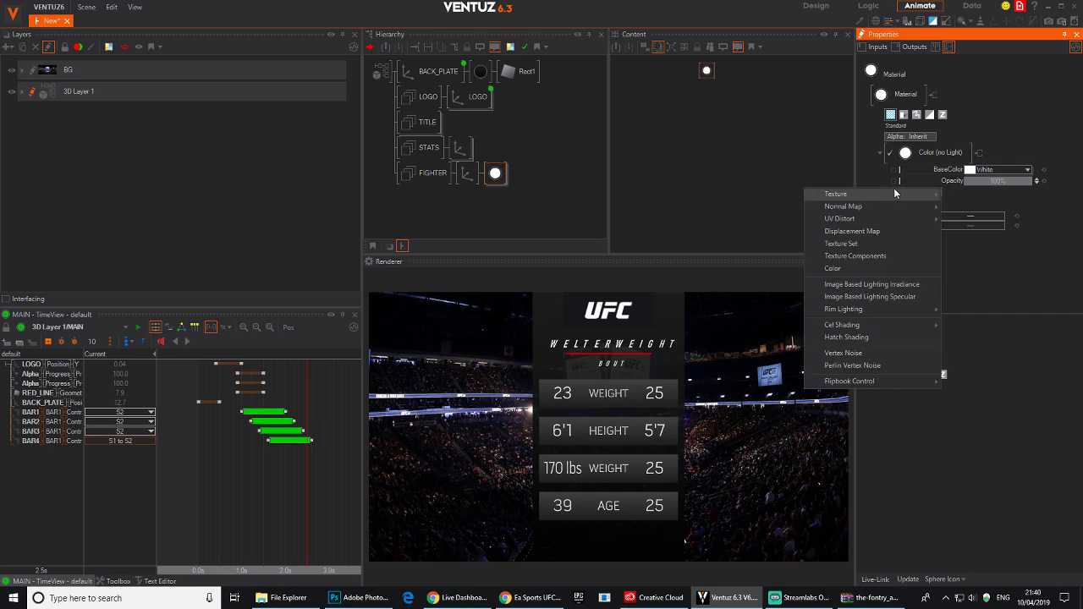
pyautogui.moveTo(876, 195)
pyautogui.click(973, 208)
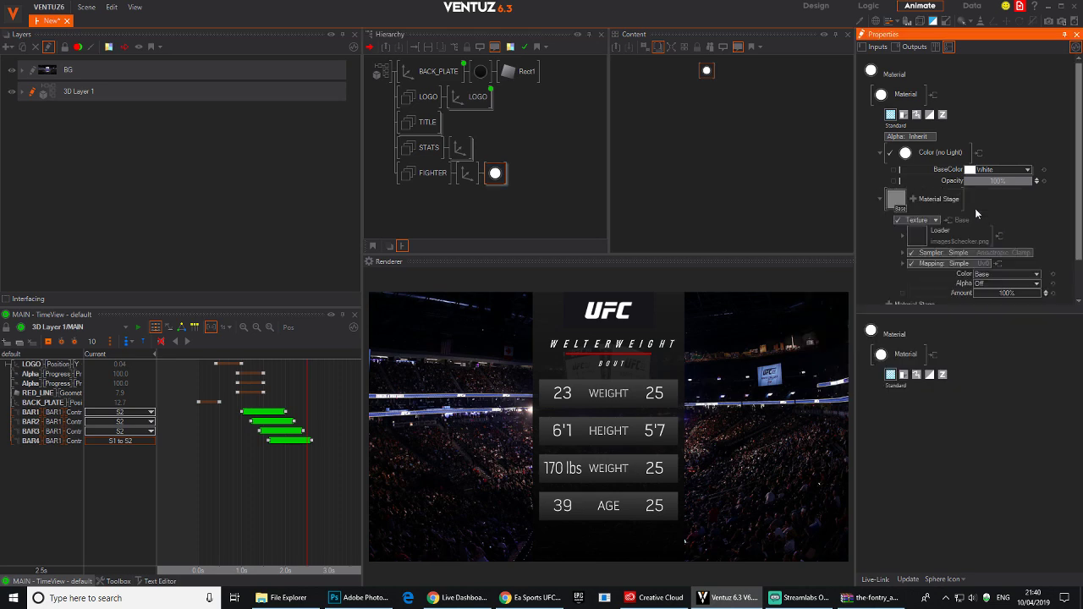
pyautogui.click(914, 244)
pyautogui.click(694, 450)
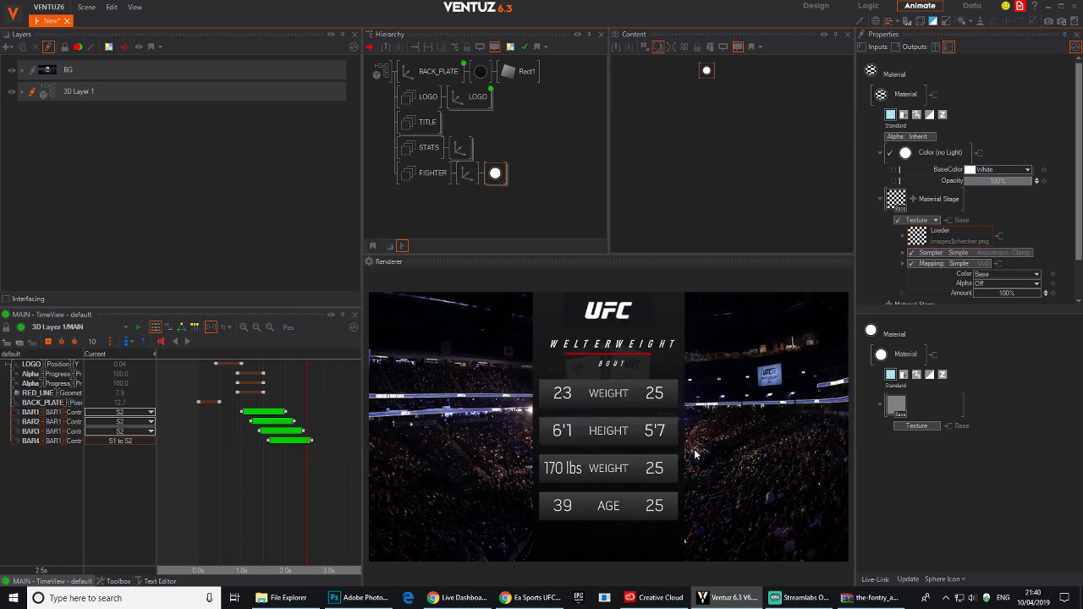
pyautogui.click(527, 200)
pyautogui.click(503, 175)
pyautogui.press('Delete')
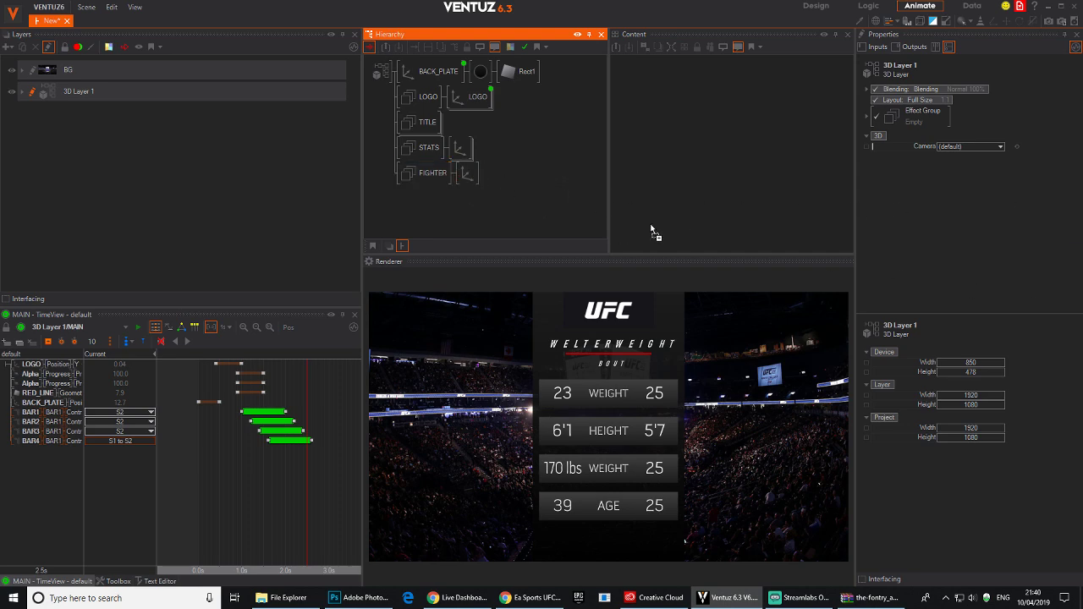
# Place the Ronda1.png cutout as a material with a Rectangle on the FIGHTER axis, and set the axis ScalingFactor to 25.3.
pyautogui.click(479, 173)
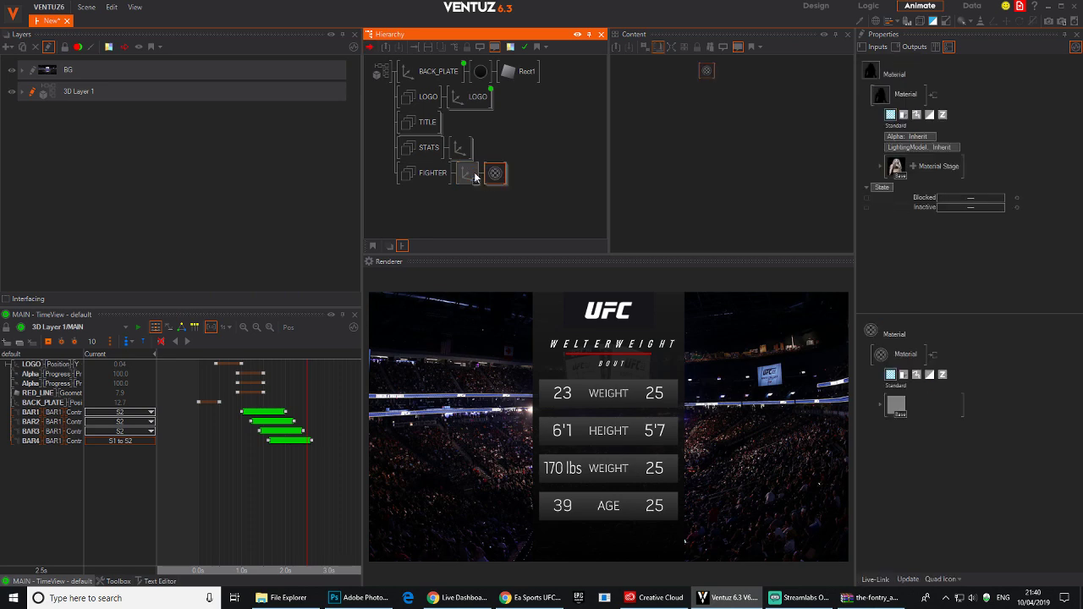
pyautogui.doubleClick(522, 177)
pyautogui.write('re')
pyautogui.click(538, 229)
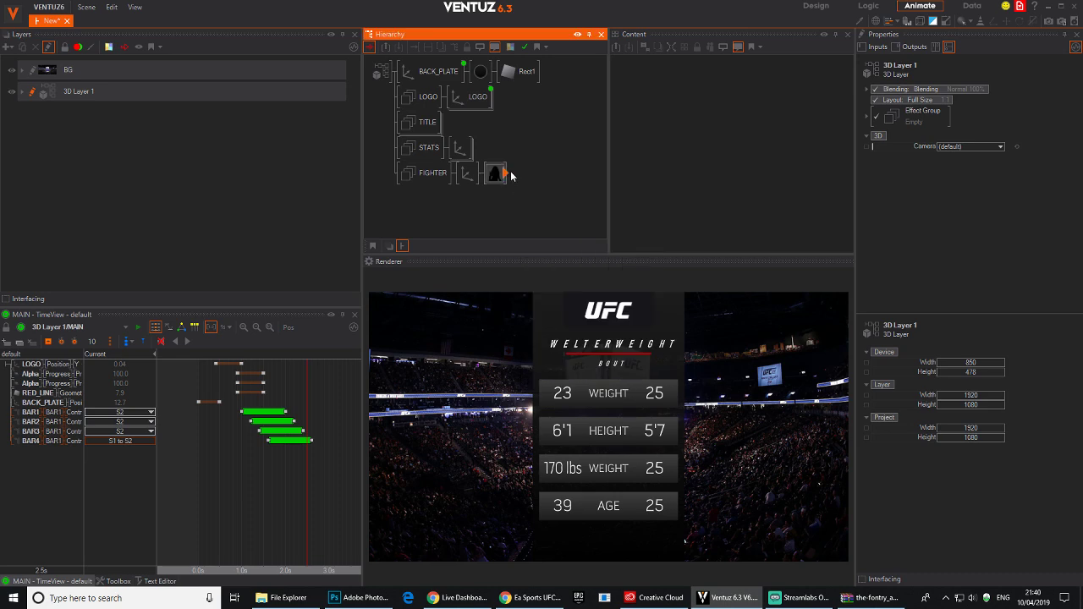
pyautogui.click(470, 176)
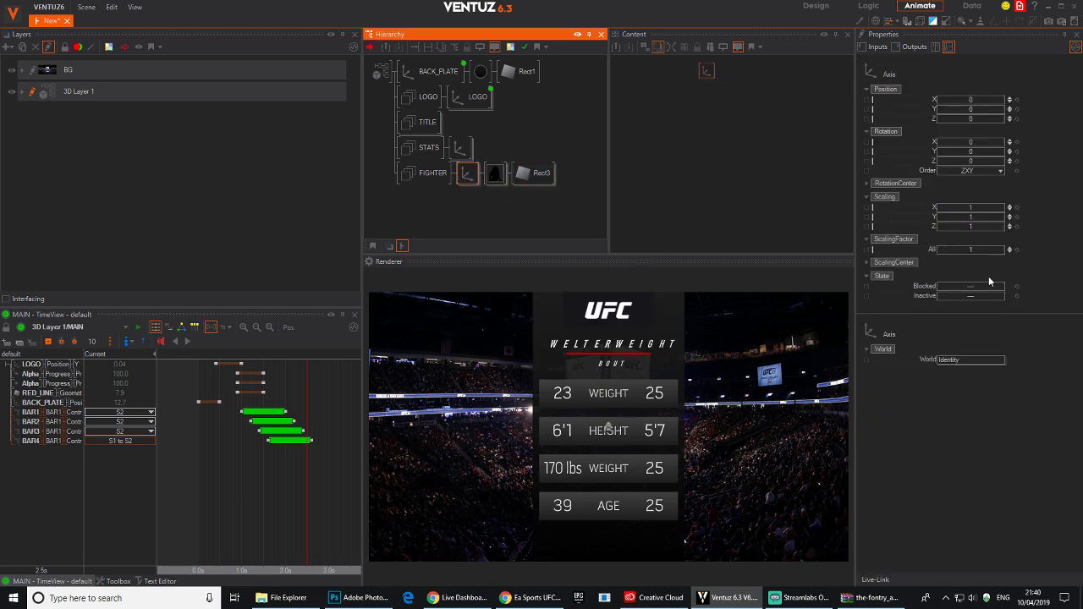
pyautogui.moveTo(970, 252); pyautogui.dragTo(1014, 251)
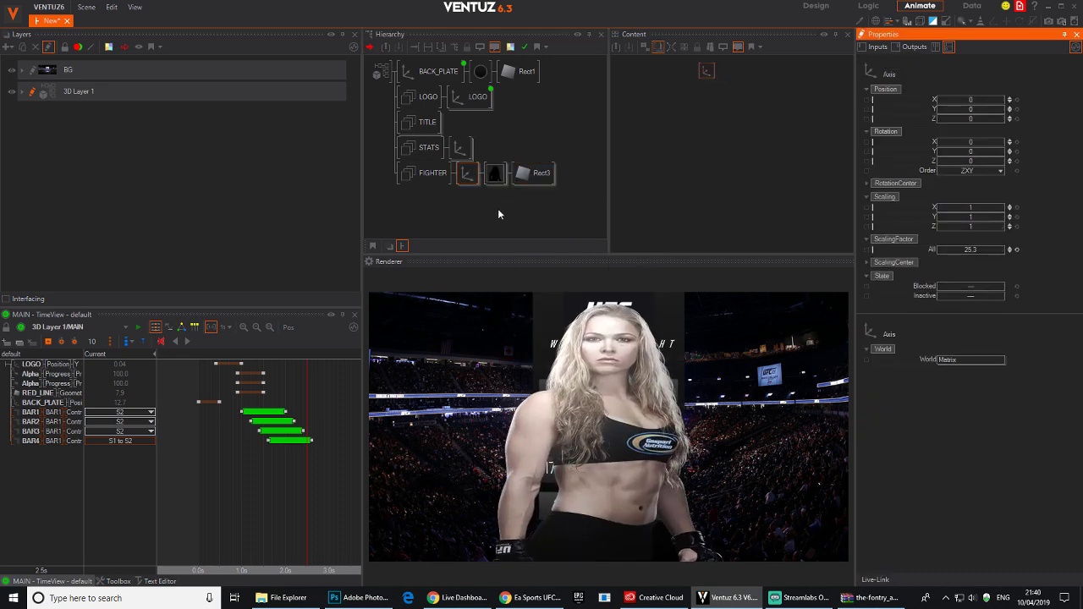
# Try replacing the fighter image material with a new Texture material between the FIGHTER axis and its rectangle.
pyautogui.click(495, 175)
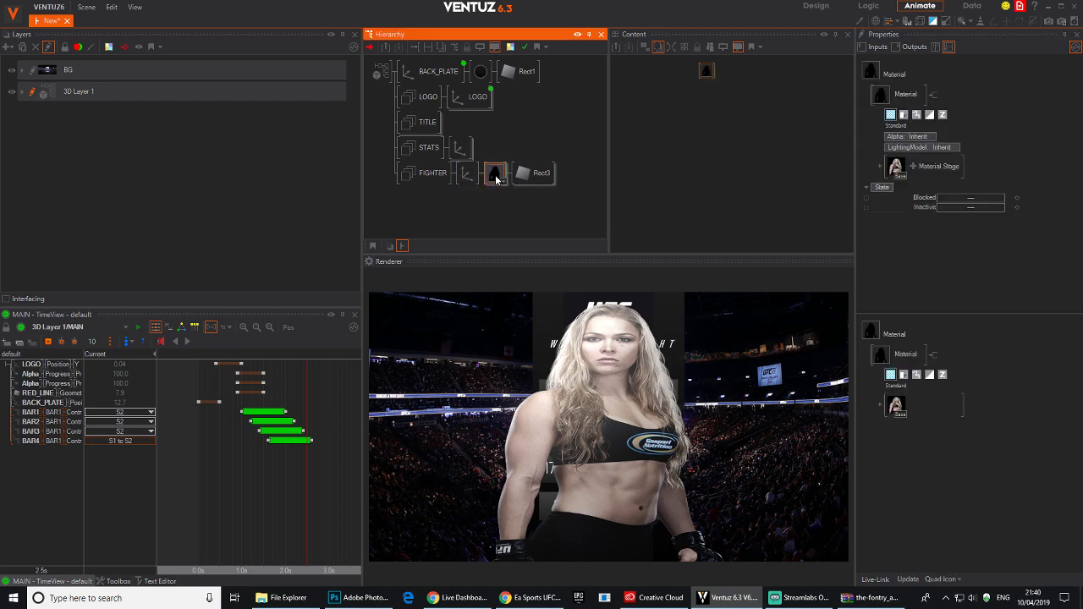
pyautogui.press('Delete')
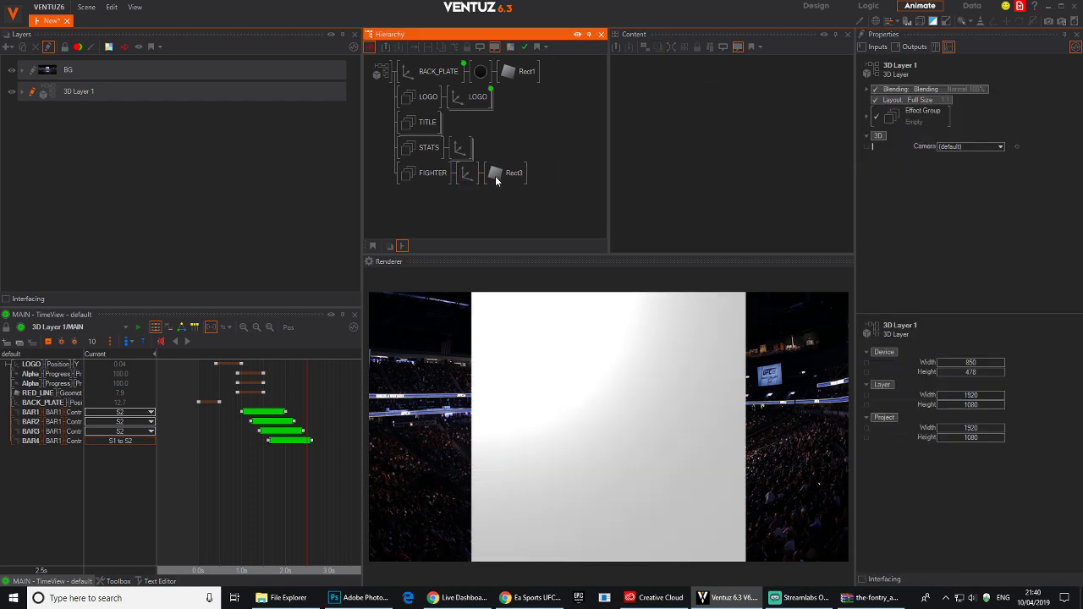
pyautogui.click(497, 178)
pyautogui.press('Tab')
pyautogui.write('te')
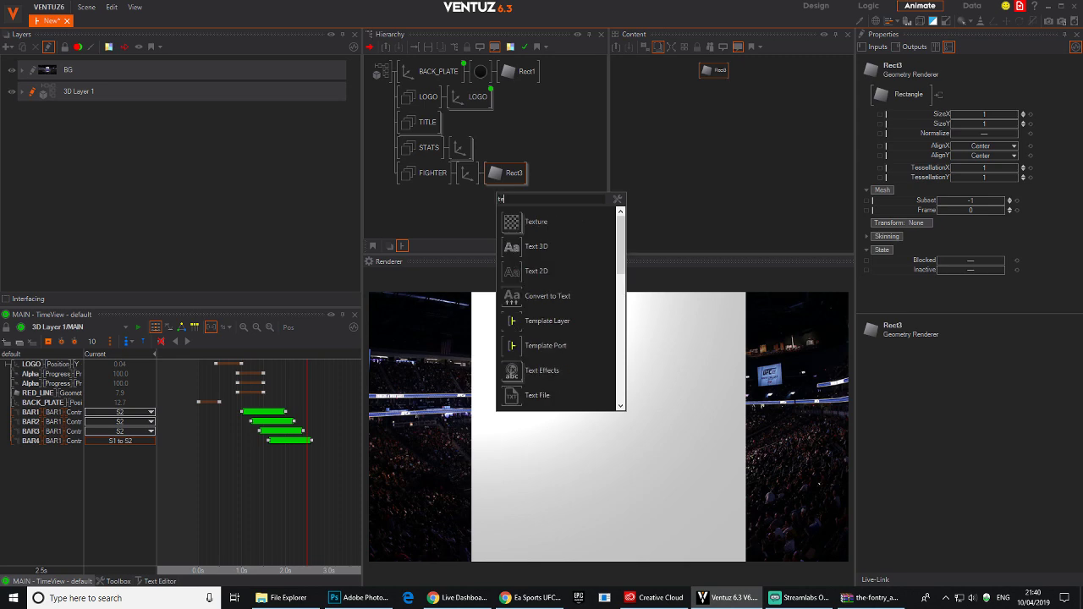
pyautogui.moveTo(521, 220); pyautogui.dragTo(492, 174)
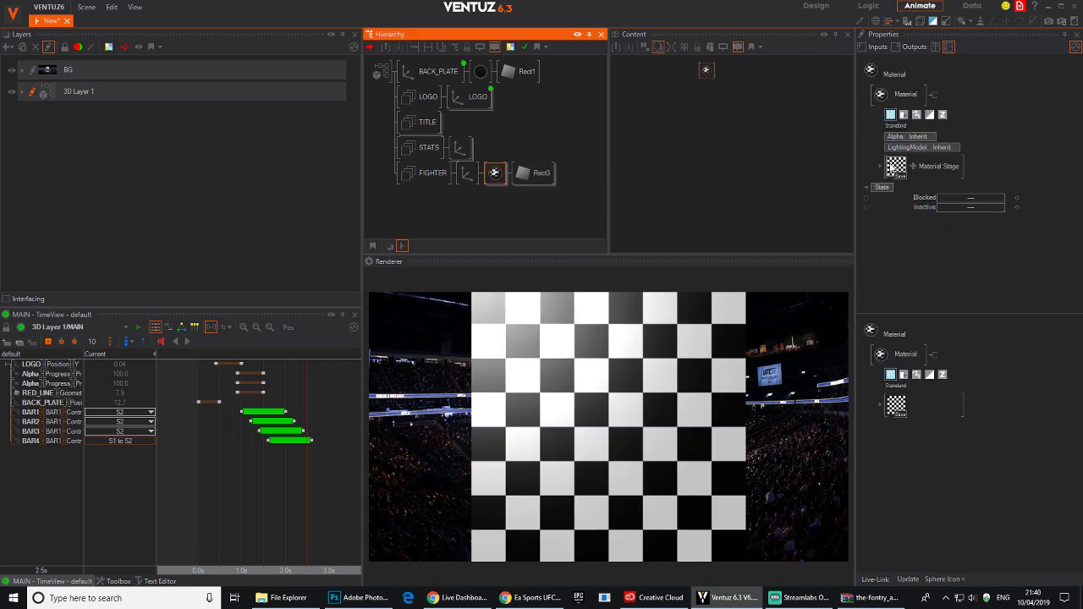
# Browse the Desktop for a texture image, abandon the selection, and undo back to the original fighter image material.
pyautogui.click(894, 167)
pyautogui.click(916, 203)
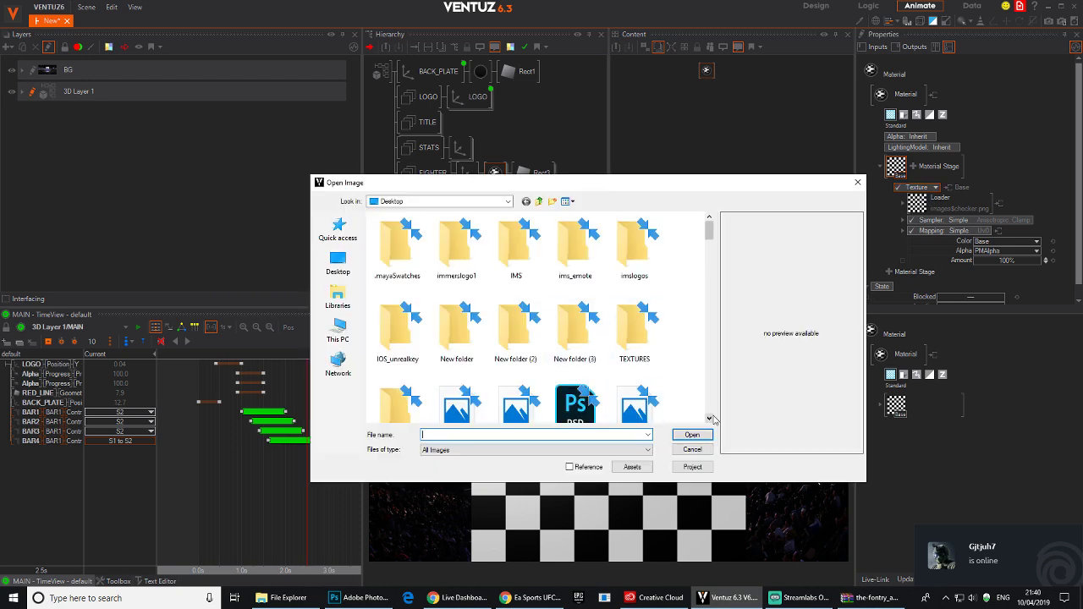
pyautogui.moveTo(711, 232)
pyautogui.mouseDown()
pyautogui.moveTo(712, 263)
pyautogui.moveTo(713, 248)
pyautogui.mouseUp()
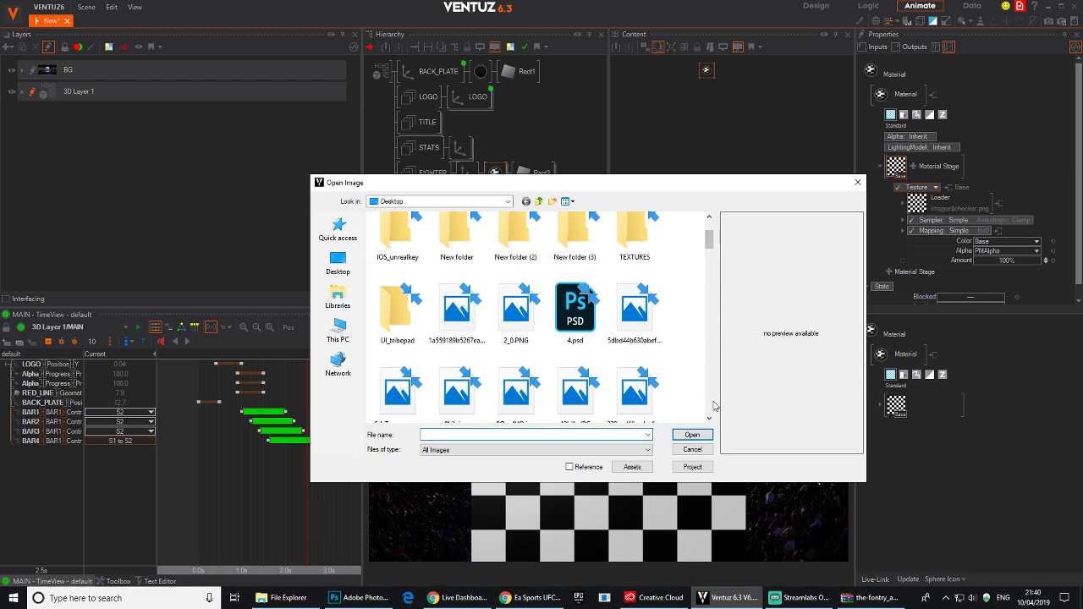
pyautogui.click(692, 449)
pyautogui.click(495, 173)
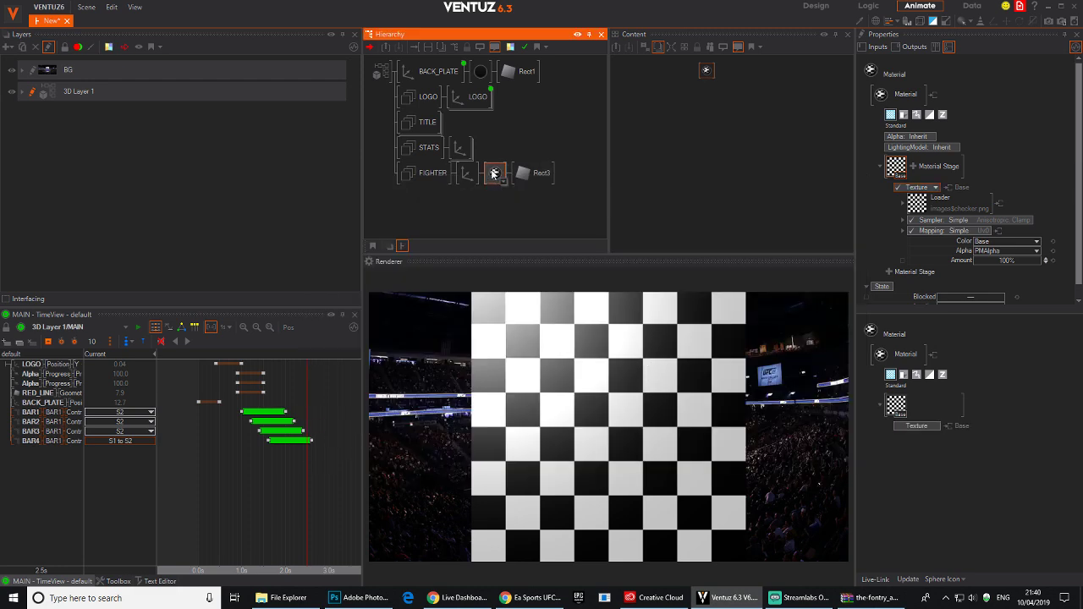
pyautogui.press('Delete')
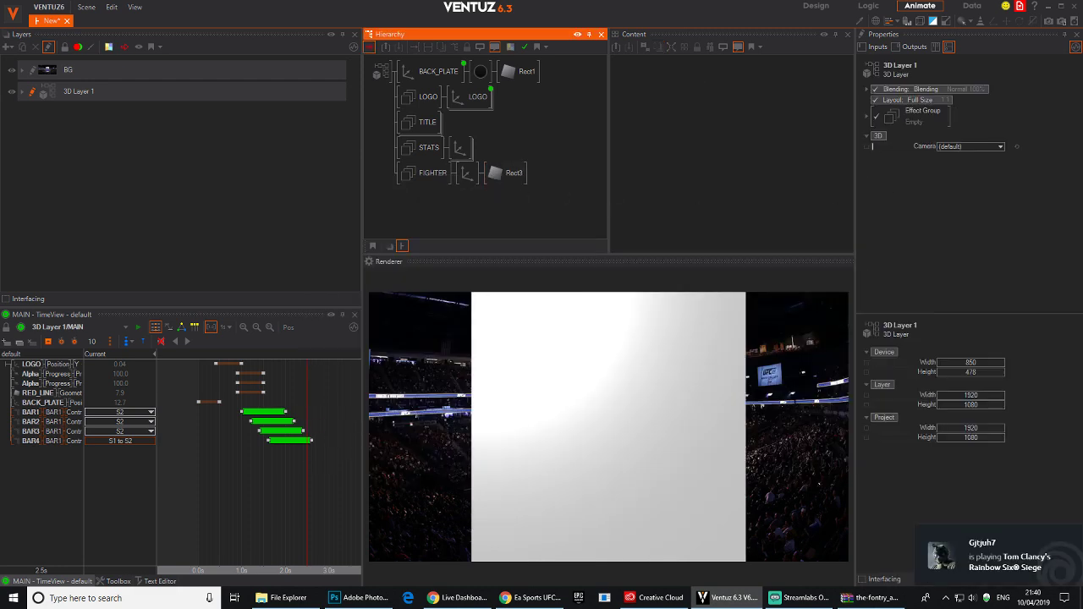
pyautogui.hotkey('ctrl', 'z')
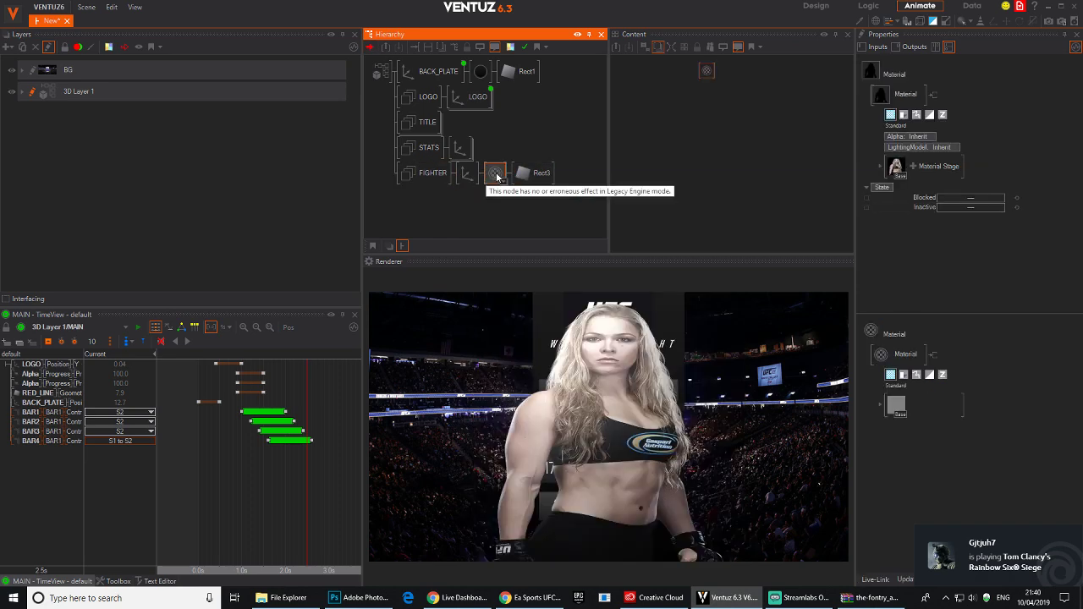
# Expand the fighter material's stage to examine its texture and image loader.
pyautogui.click(534, 178)
pyautogui.click(498, 178)
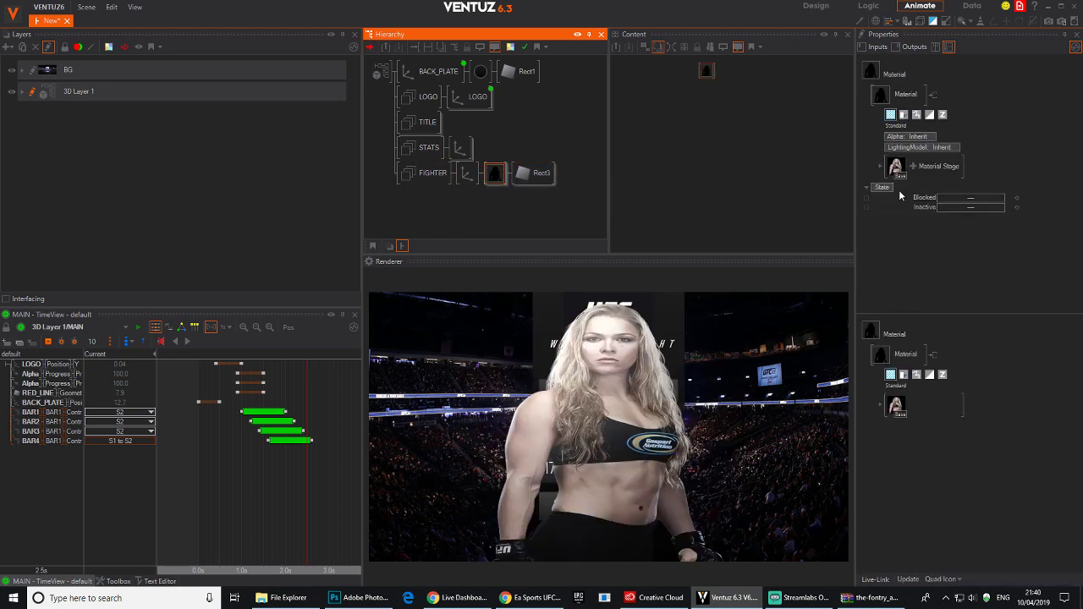
pyautogui.click(880, 407)
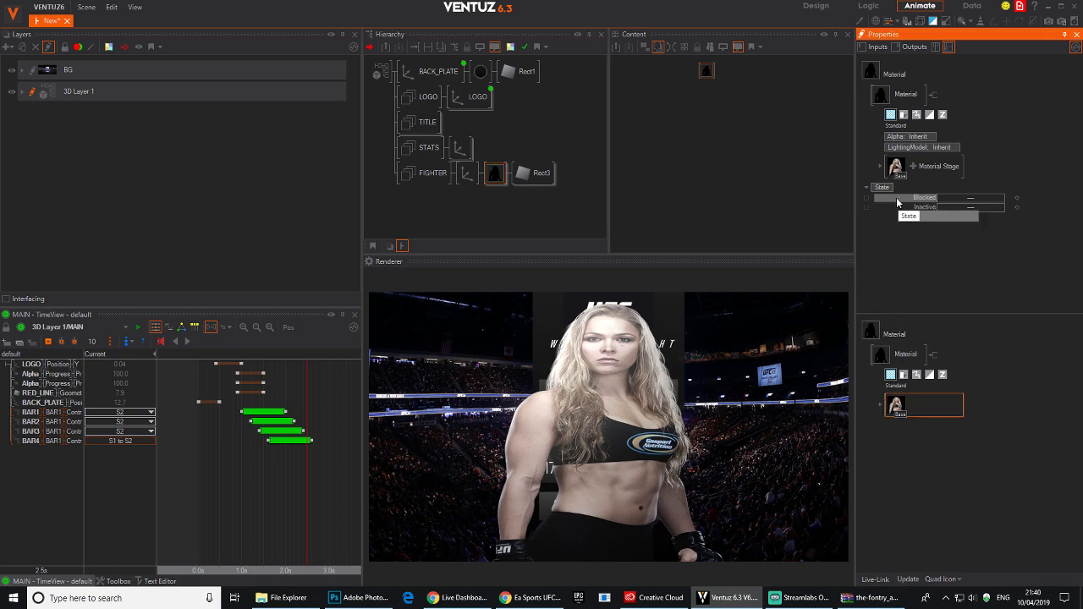
pyautogui.click(881, 168)
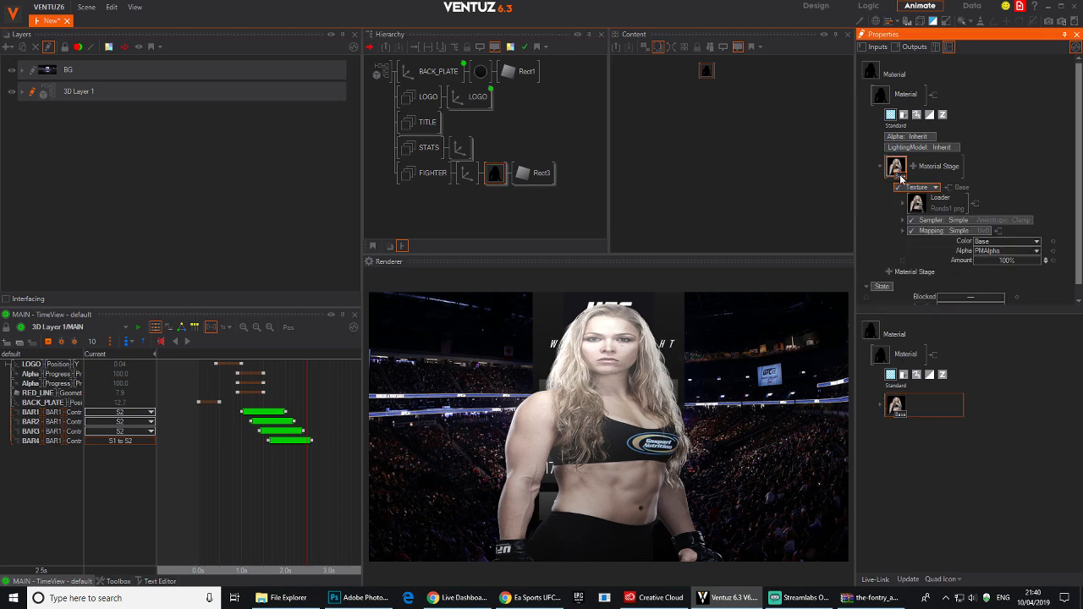
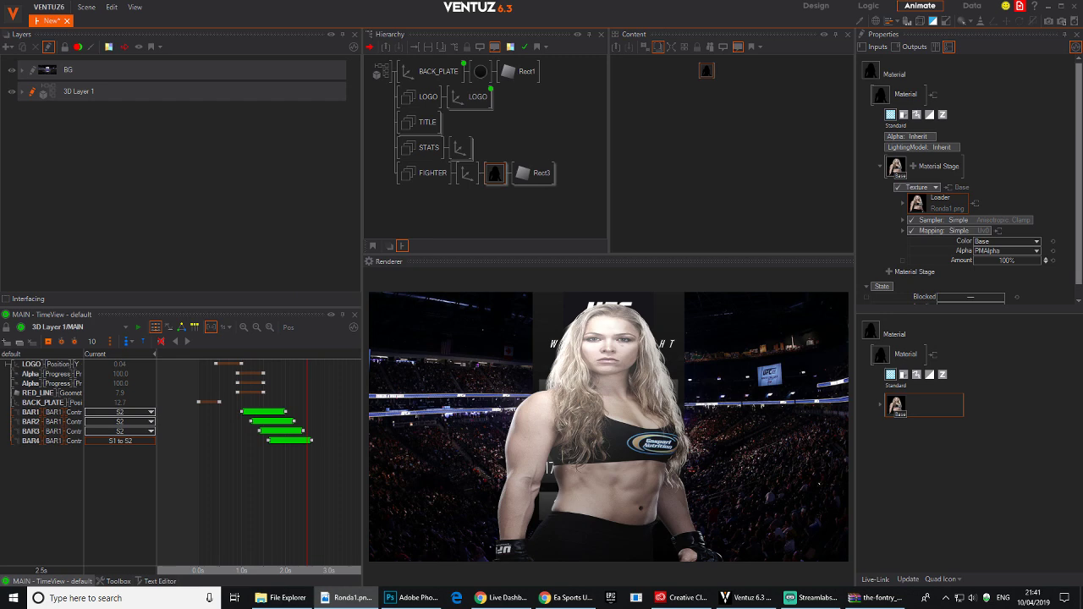
# Set the fighter rectangle's SizeX to 504 and SizeY to 756, and enable Normalize.
pyautogui.click(535, 173)
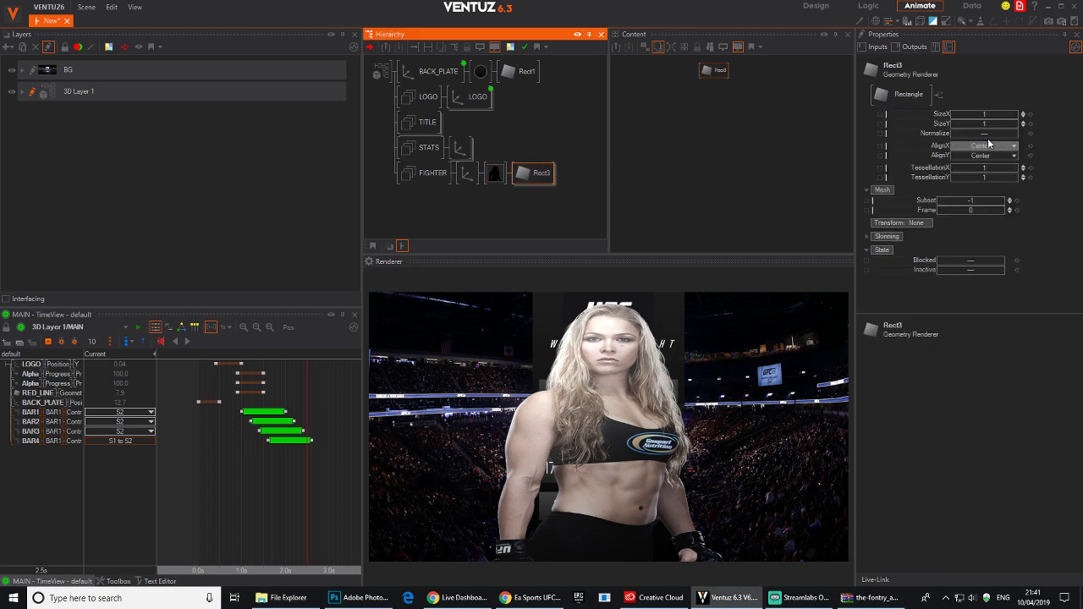
pyautogui.click(984, 113)
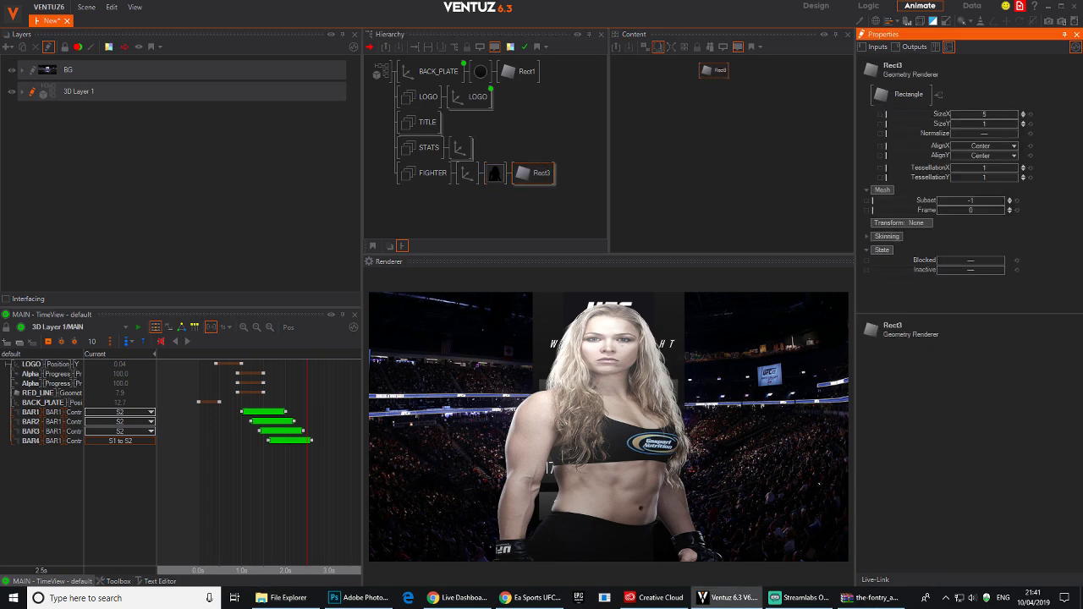
pyautogui.press('Return')
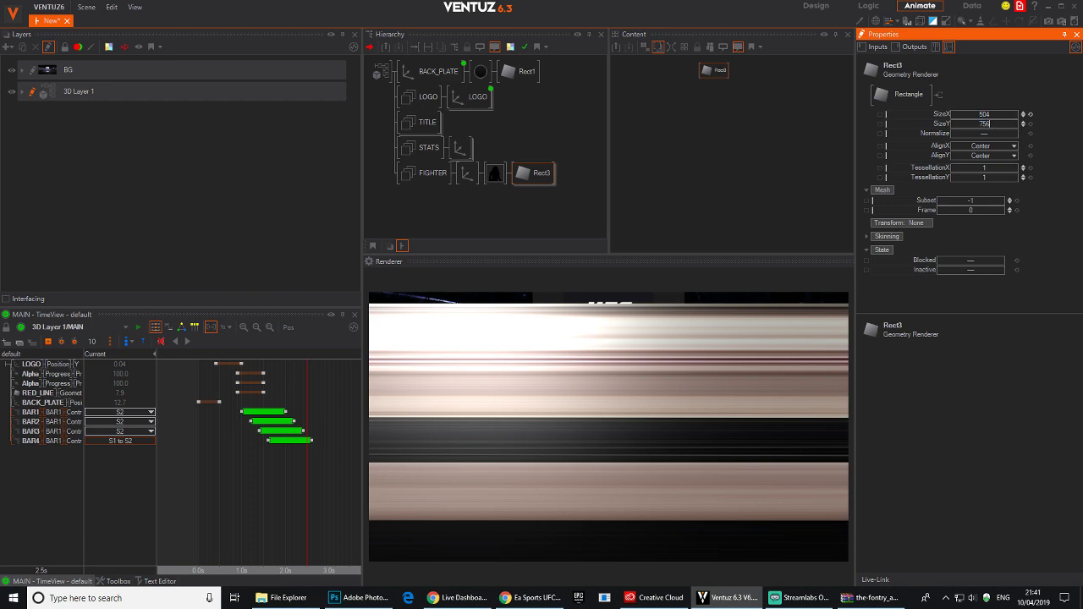
pyautogui.write('756')
pyautogui.press('Return')
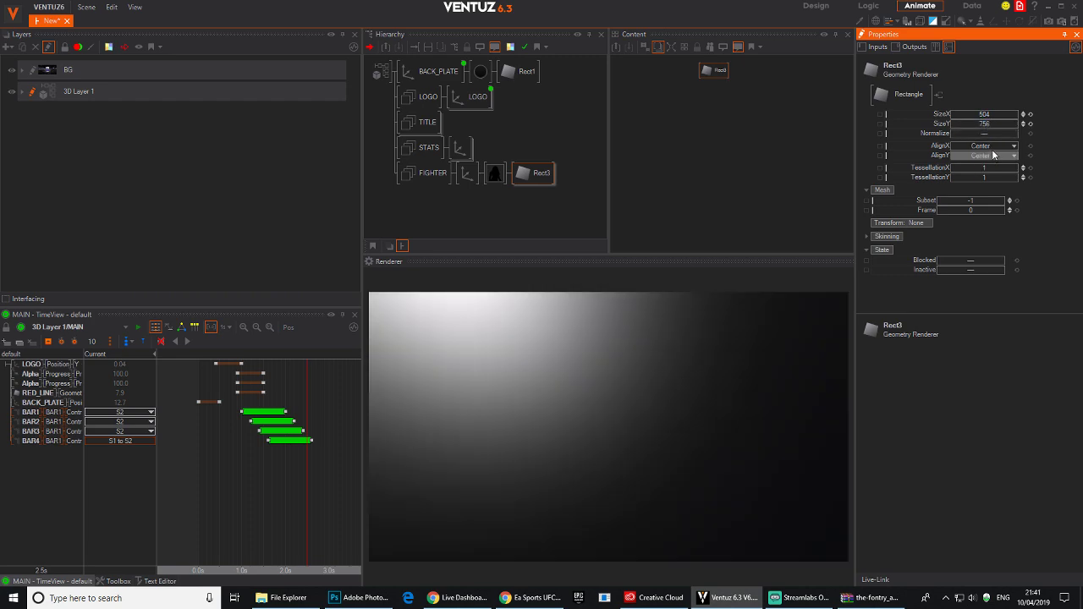
pyautogui.click(984, 133)
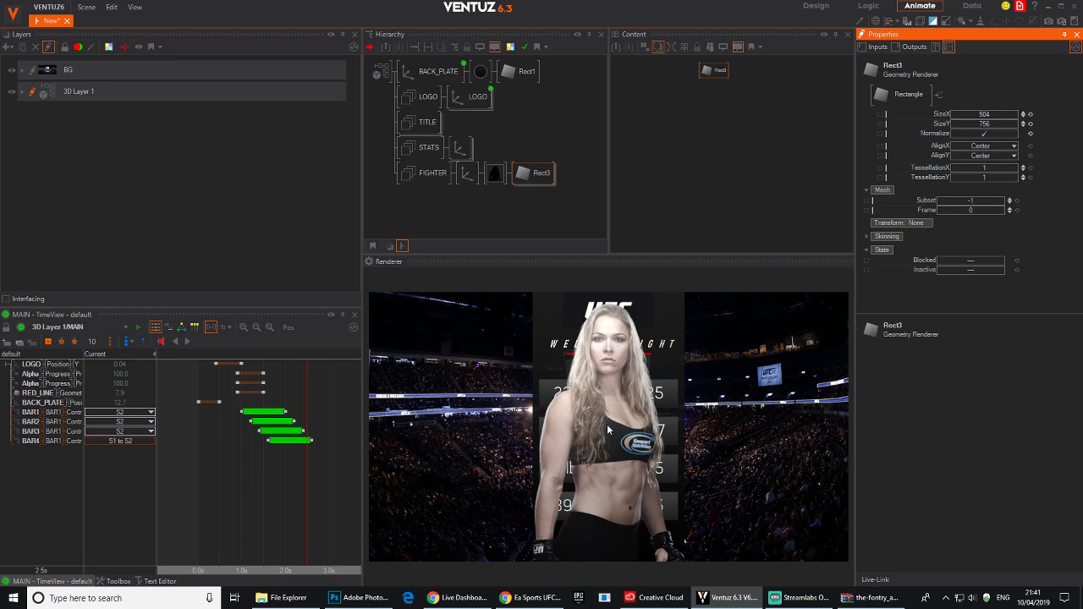
pyautogui.click(988, 134)
pyautogui.click(987, 134)
# Set the FIGHTER axis ScalingFactor to 25.6 and its X position to -14.4.
pyautogui.click(466, 173)
pyautogui.moveTo(969, 252); pyautogui.dragTo(1007, 254)
pyautogui.moveTo(973, 100); pyautogui.dragTo(946, 100)
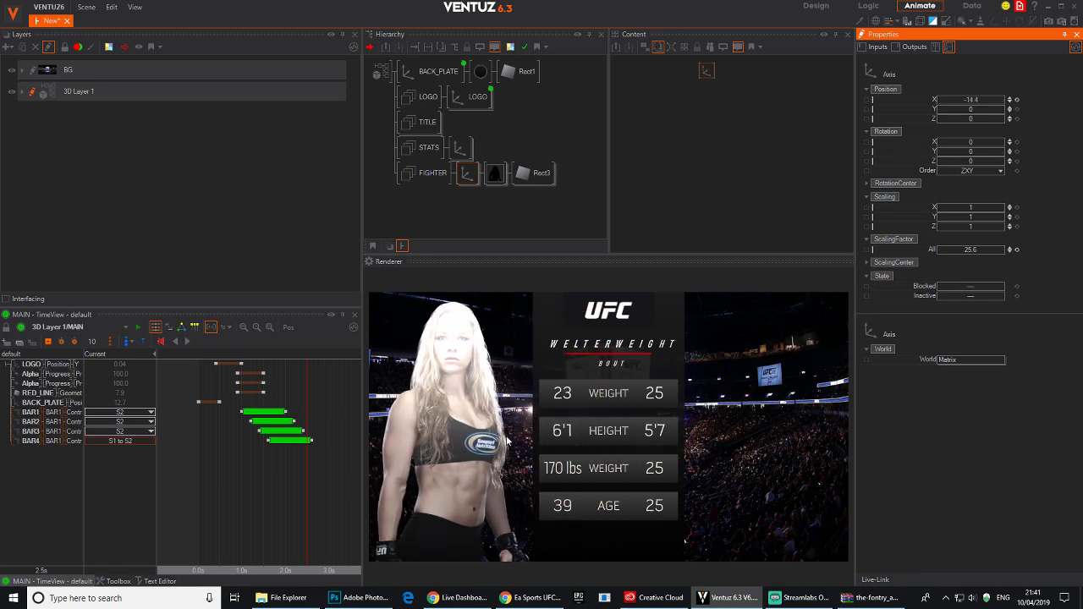
# Change the fighter material's LightingModel to No Light.
pyautogui.click(495, 173)
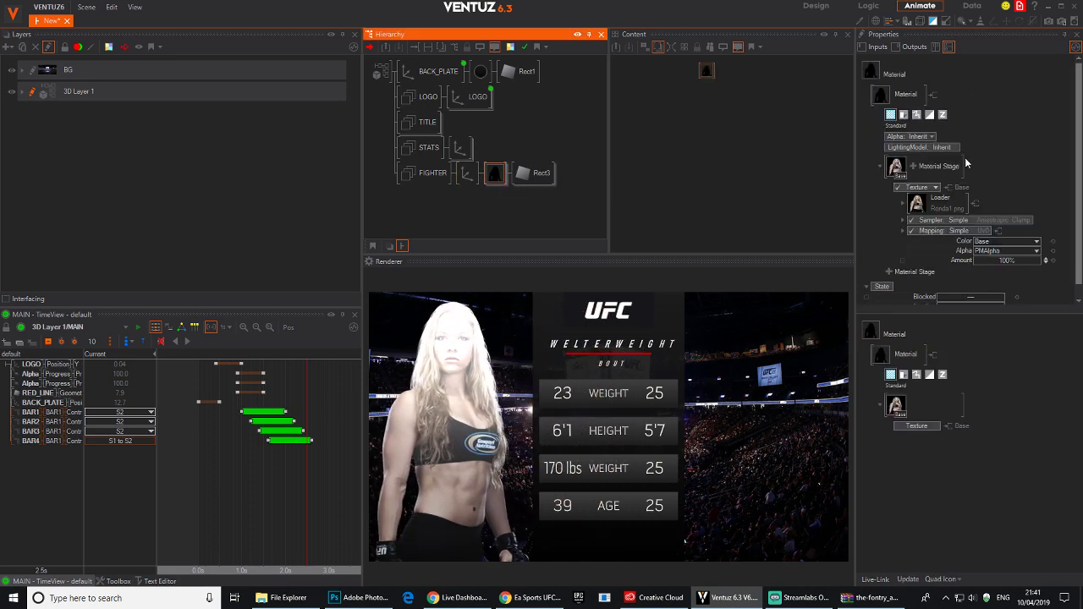
pyautogui.scroll(-1, 1078, 175)
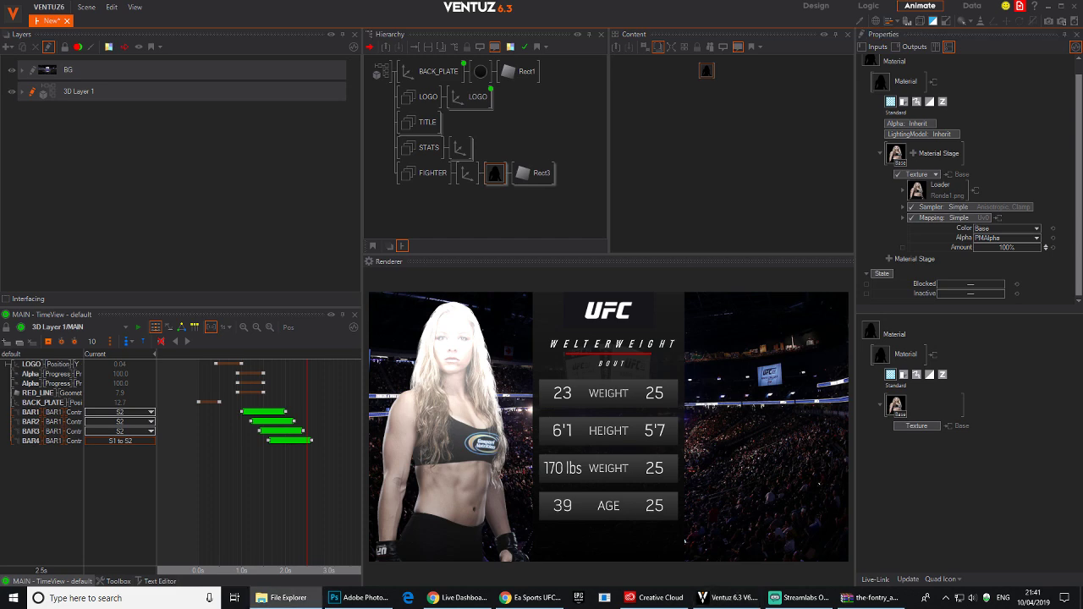
pyautogui.click(489, 172)
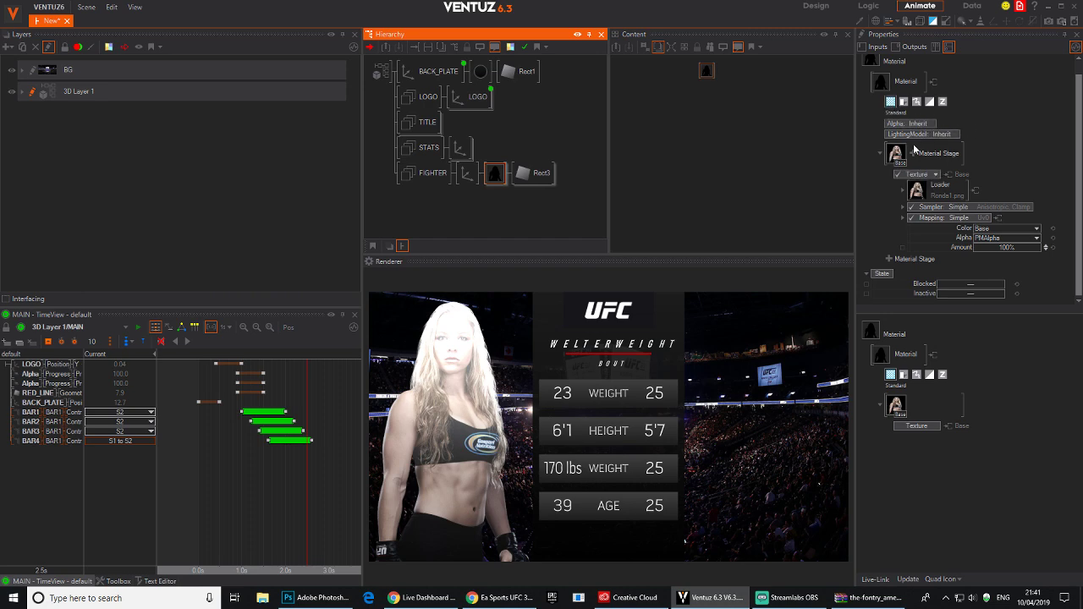
pyautogui.click(956, 135)
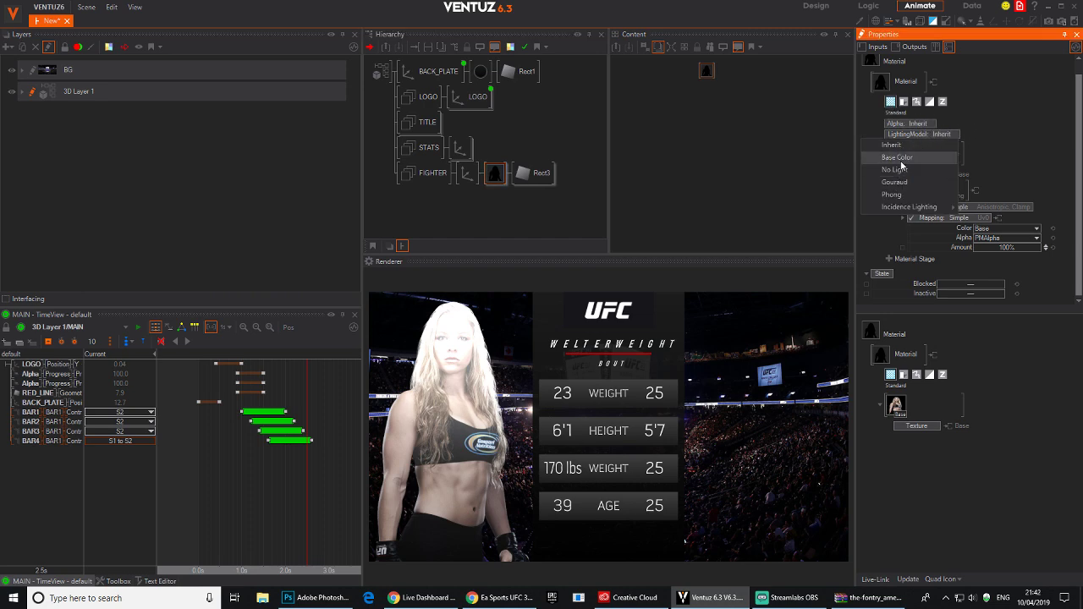
pyautogui.click(895, 170)
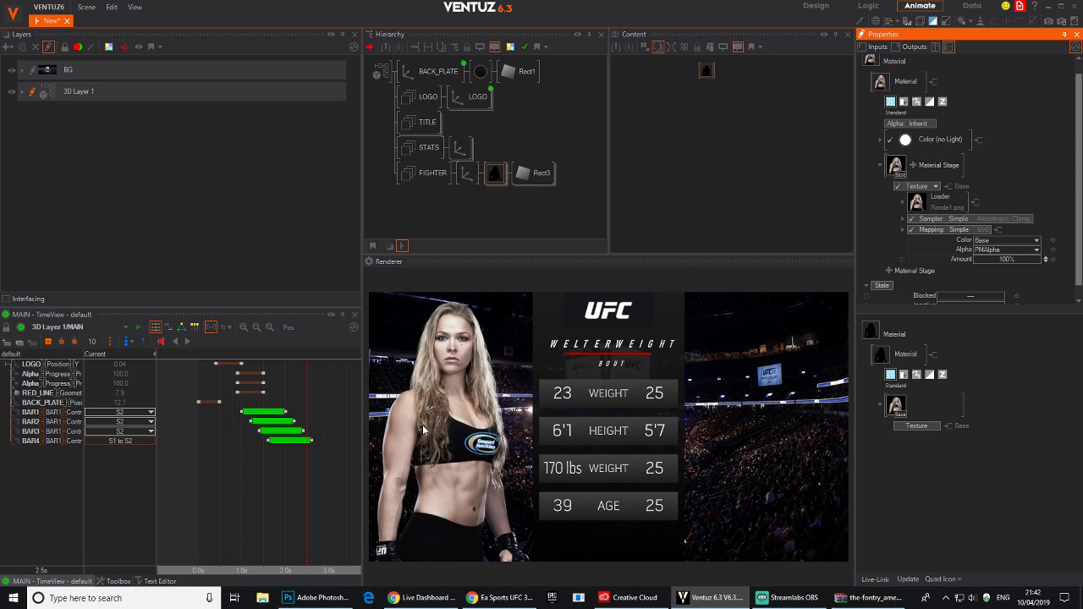
# Move the FIGHTER axis closer to the stats plate by setting its X position to -12.68.
pyautogui.click(467, 174)
pyautogui.moveTo(960, 100); pyautogui.dragTo(992, 101)
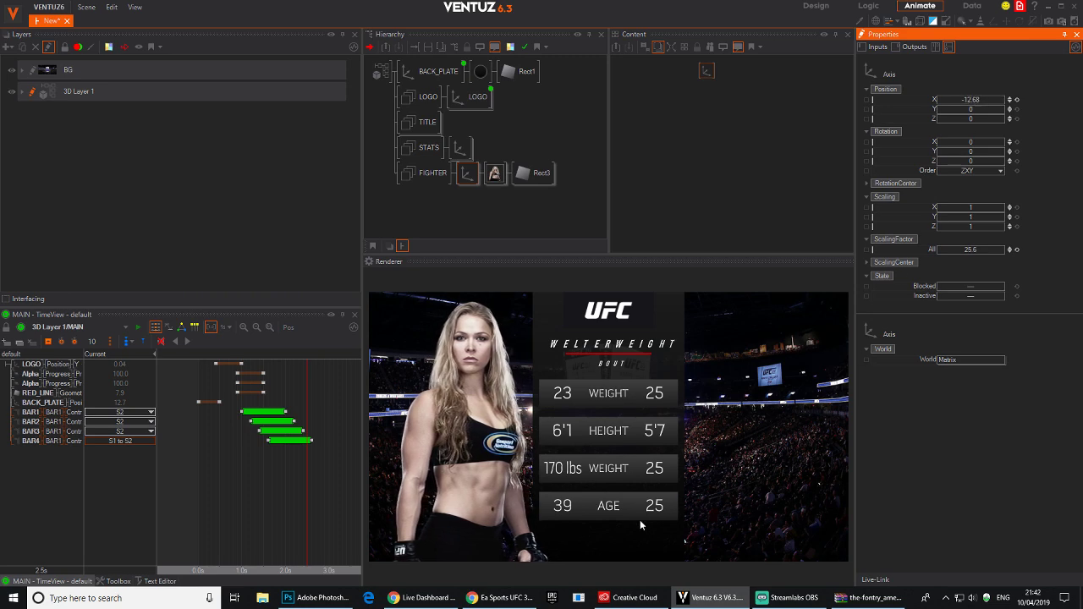
# Nudge the fighter's axis to position X -12.09 and Z -0.03 so it sits beside the back plate.
pyautogui.click(1010, 117)
pyautogui.click(1011, 121)
pyautogui.moveTo(973, 100); pyautogui.dragTo(975, 99)
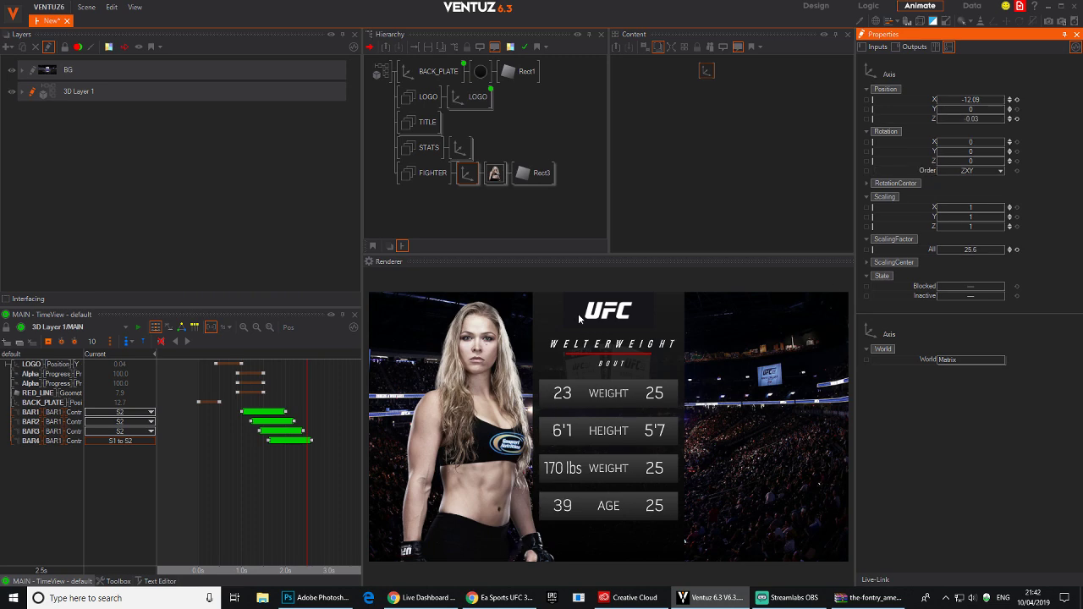
# Widen the BACK_PLATE rectangle to a SizeX of 14.52 and move the timeline to 2.4 s.
pyautogui.click(436, 71)
pyautogui.moveTo(965, 121); pyautogui.dragTo(984, 120)
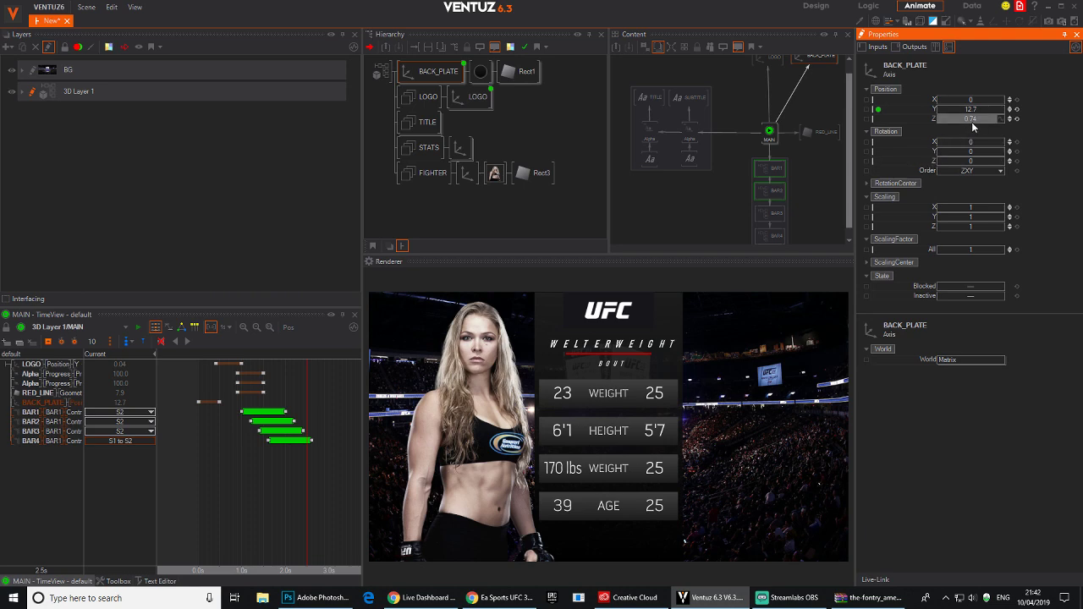
pyautogui.click(525, 71)
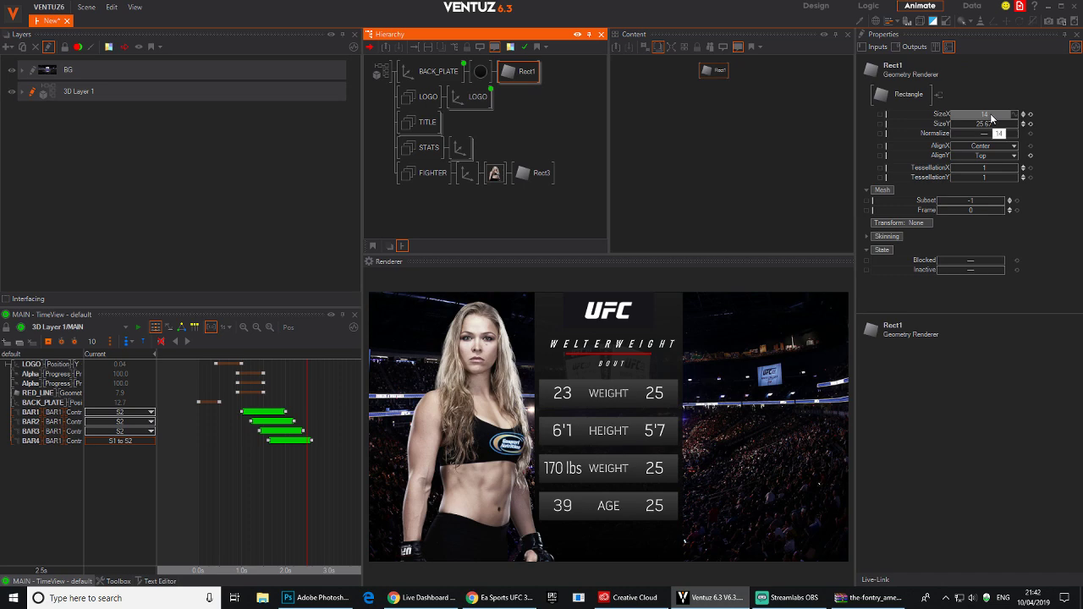
pyautogui.moveTo(990, 114); pyautogui.dragTo(1015, 114)
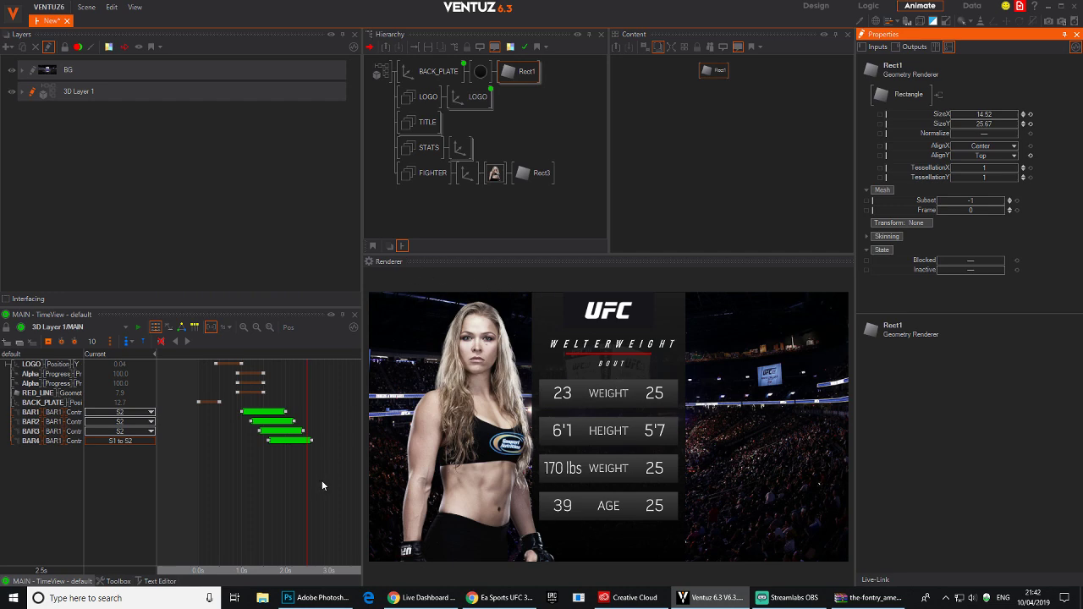
pyautogui.moveTo(322, 486)
pyautogui.mouseDown()
pyautogui.moveTo(205, 492)
pyautogui.moveTo(304, 493)
pyautogui.moveTo(230, 485)
pyautogui.moveTo(305, 482)
pyautogui.moveTo(203, 480)
pyautogui.moveTo(305, 483)
pyautogui.mouseUp()
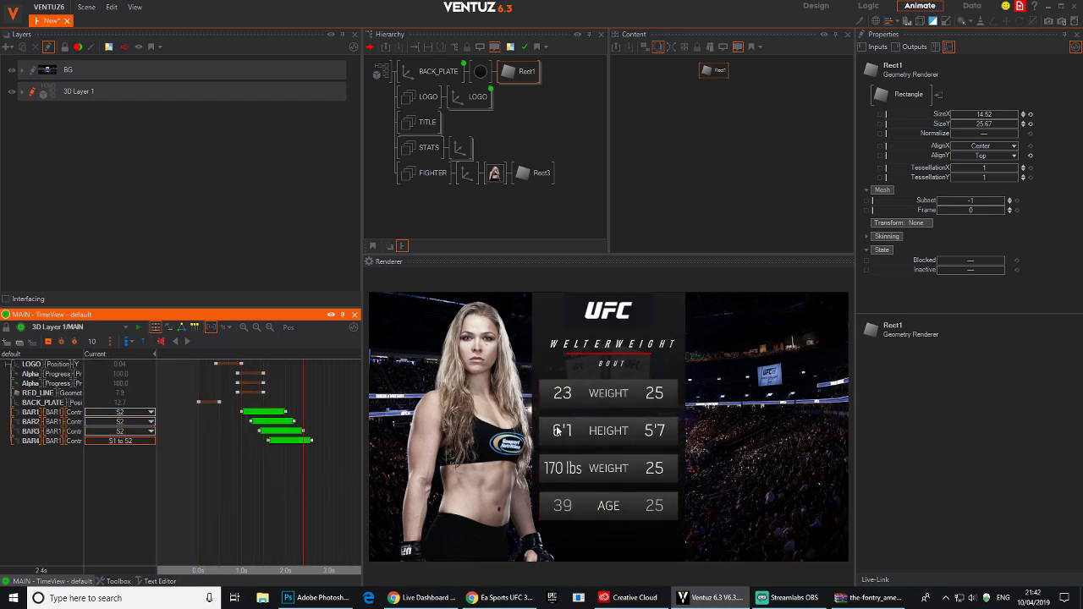
# Duplicate the fighter's axis, with its material and rectangle, as a second branch under FIGHTER.
pyautogui.click(473, 179)
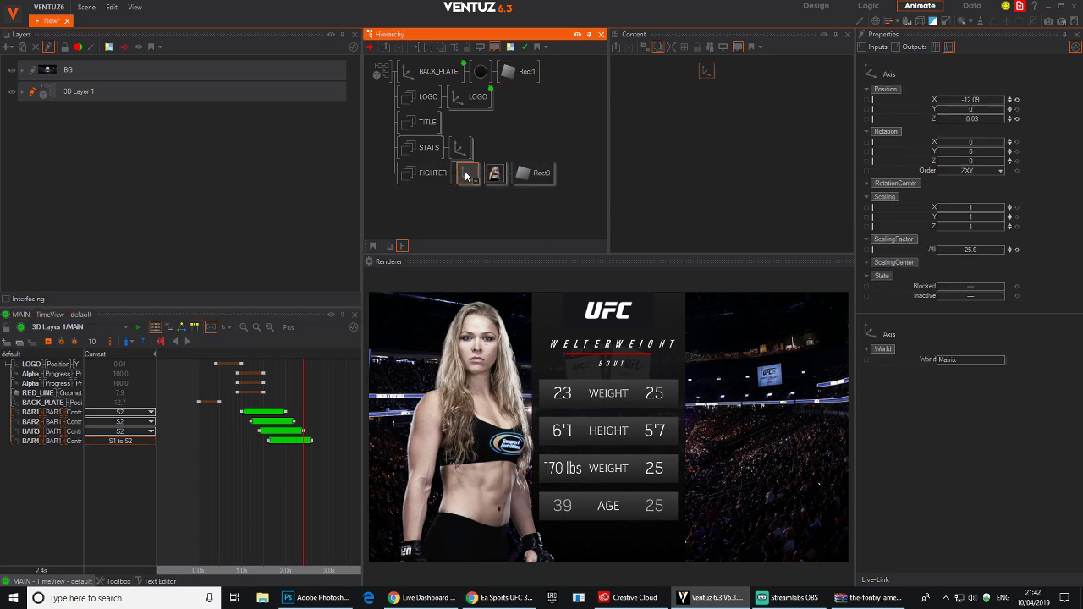
pyautogui.moveTo(466, 175); pyautogui.dragTo(467, 198)
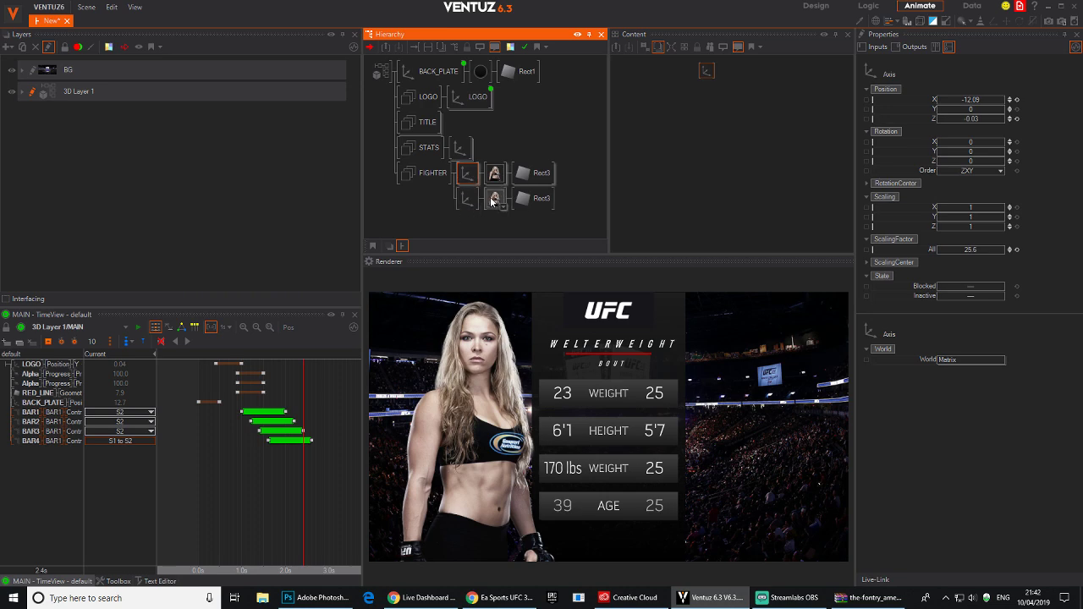
# Replace the duplicate material's base texture with Ronda1_soild.png from the Desktop, re-sorting the files to find it.
pyautogui.click(495, 198)
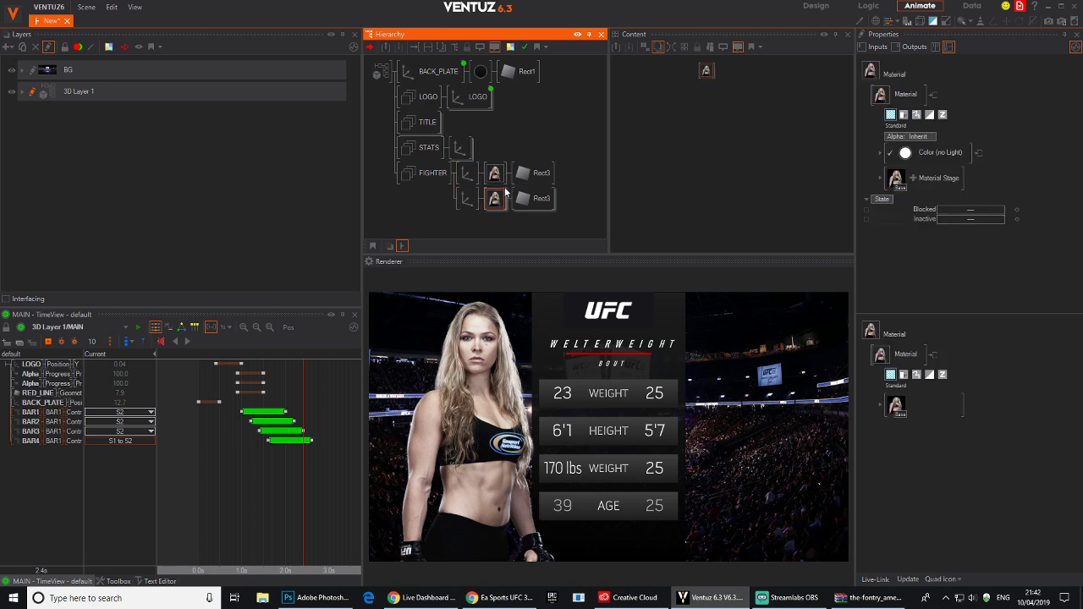
pyautogui.click(897, 178)
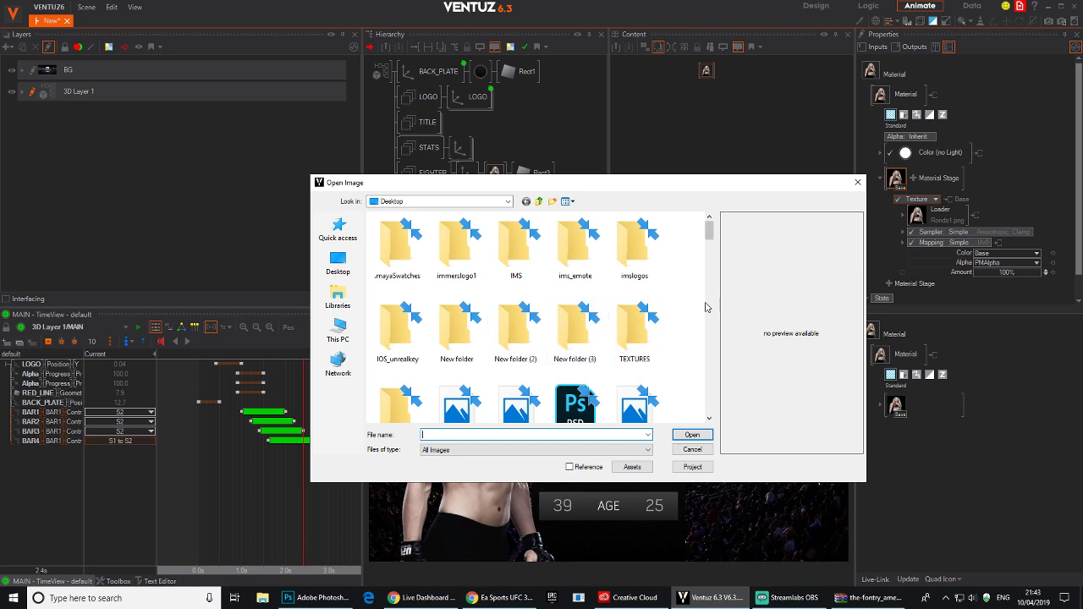
pyautogui.click(345, 271)
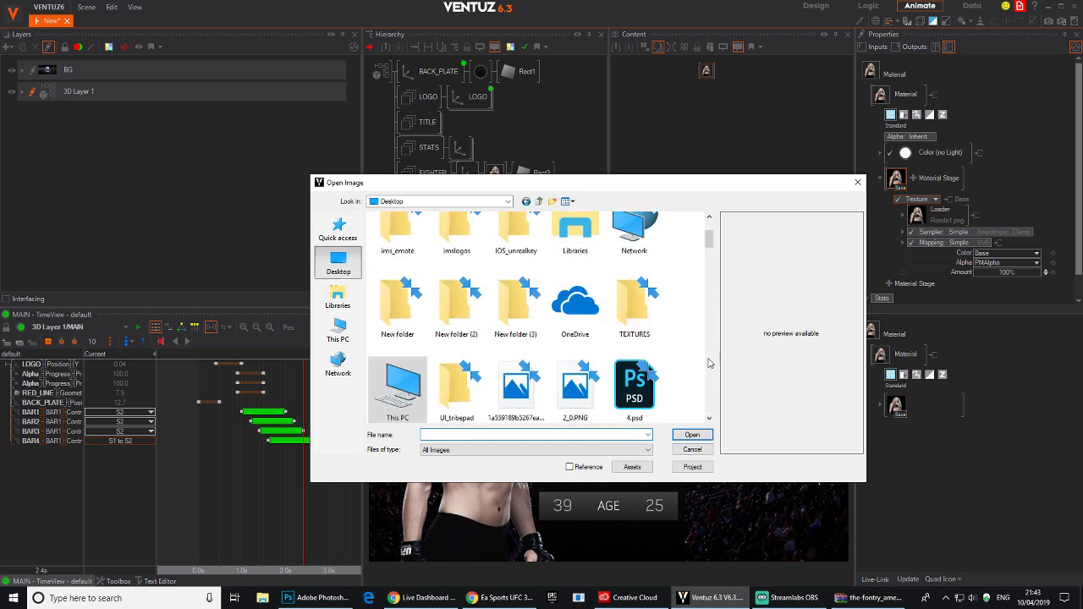
pyautogui.moveTo(711, 238); pyautogui.dragTo(712, 414)
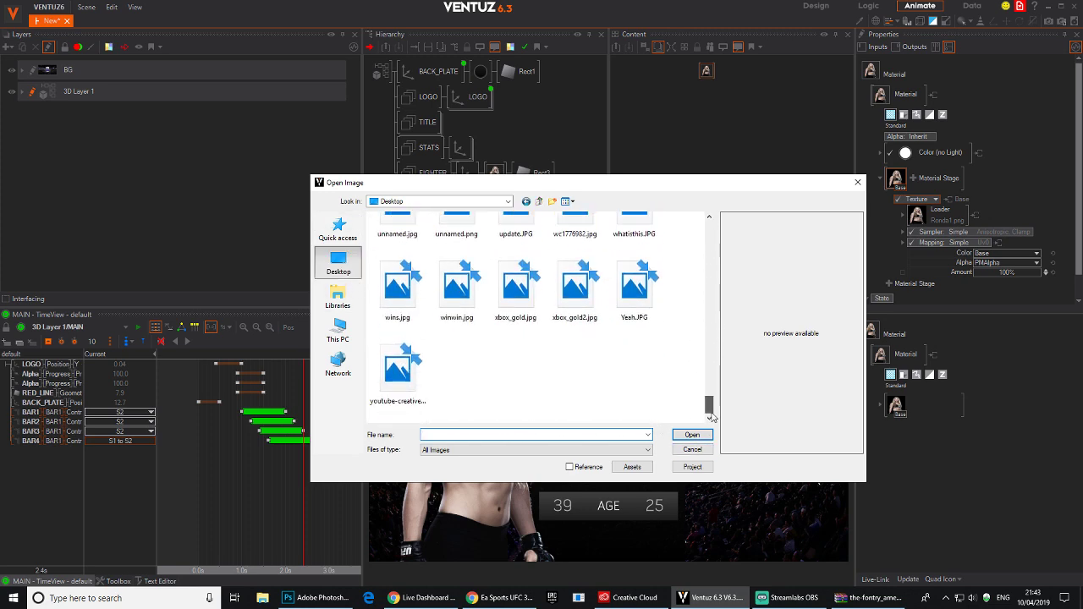
pyautogui.rightClick(605, 396)
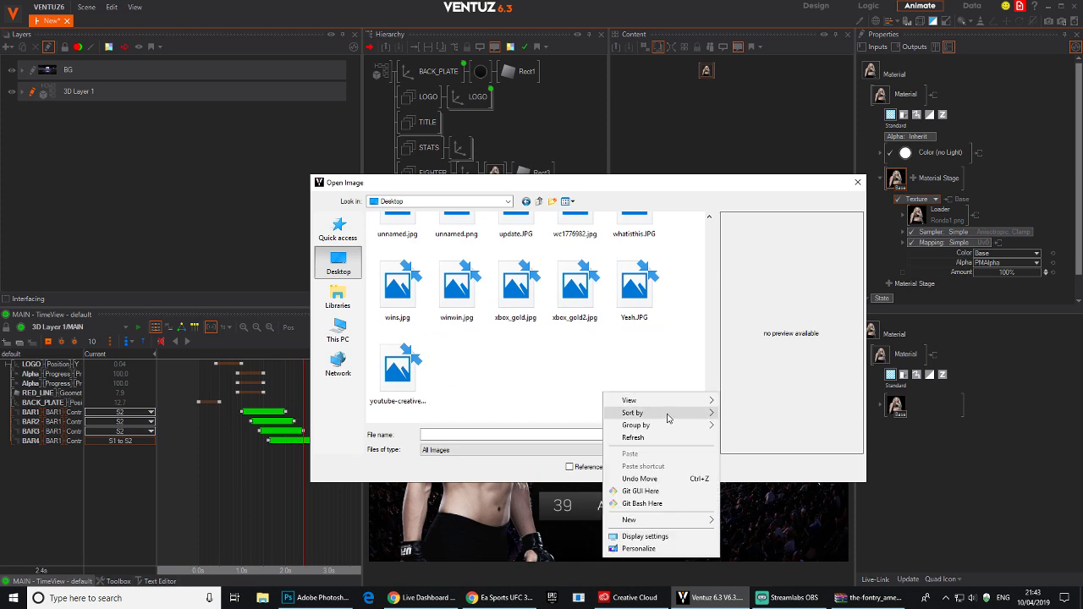
pyautogui.moveTo(667, 415)
pyautogui.click(725, 435)
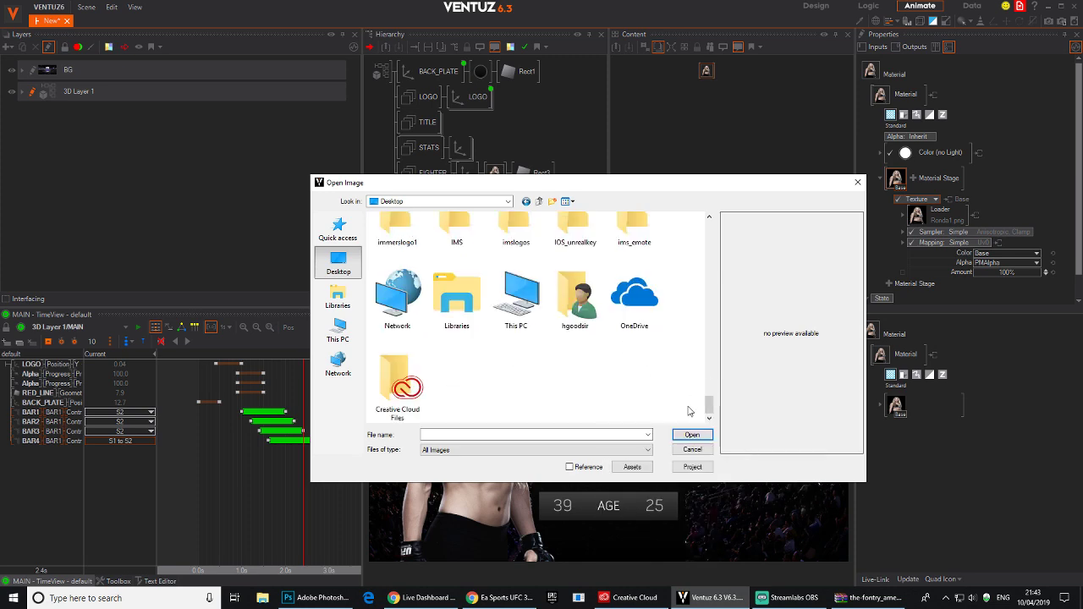
pyautogui.moveTo(709, 406); pyautogui.dragTo(709, 211)
pyautogui.click(412, 254)
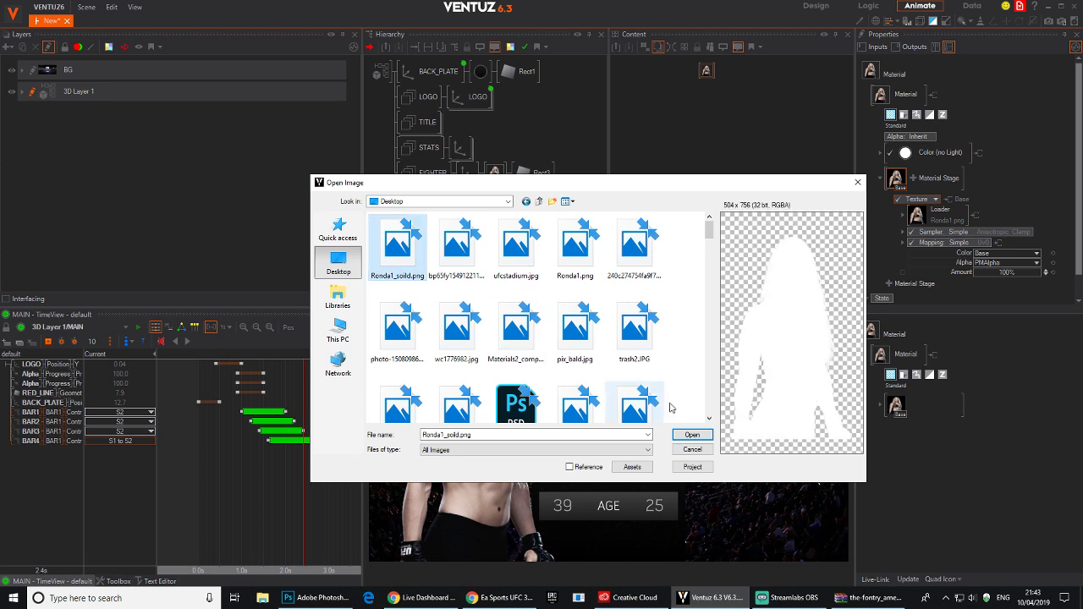
pyautogui.click(692, 434)
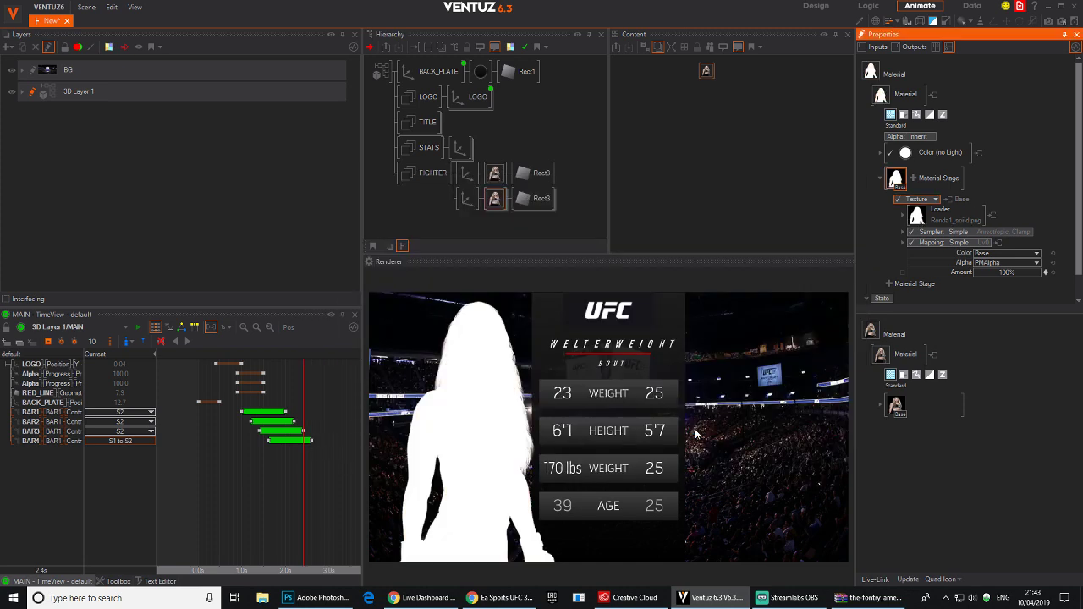
# Set the base color of the silhouette's material to red (193, 0, 0).
pyautogui.click(956, 153)
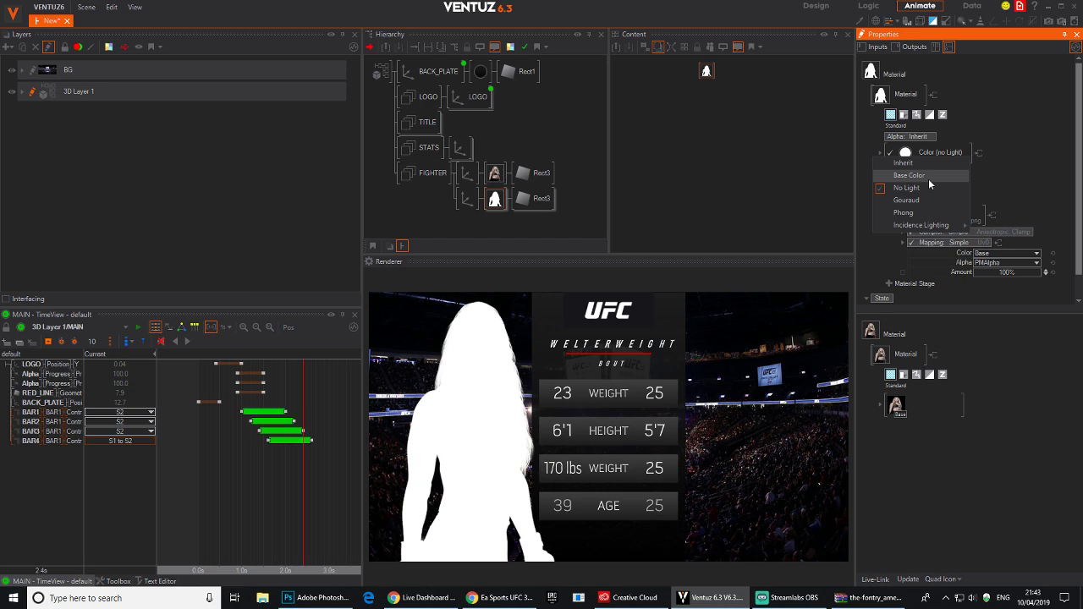
pyautogui.click(928, 179)
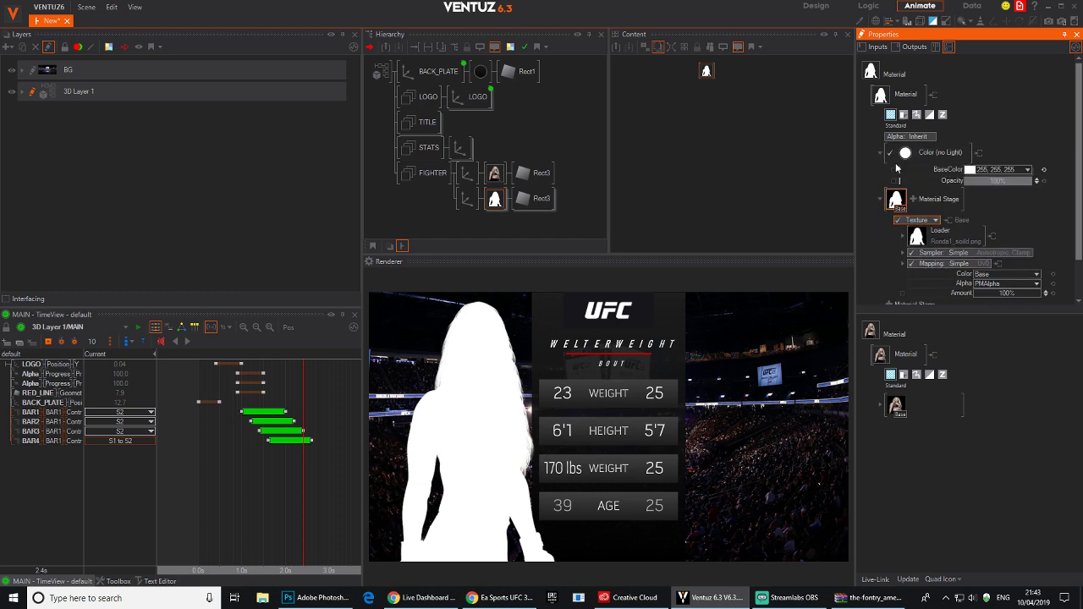
pyautogui.click(1003, 170)
pyautogui.moveTo(979, 204); pyautogui.dragTo(1048, 212)
pyautogui.click(585, 169)
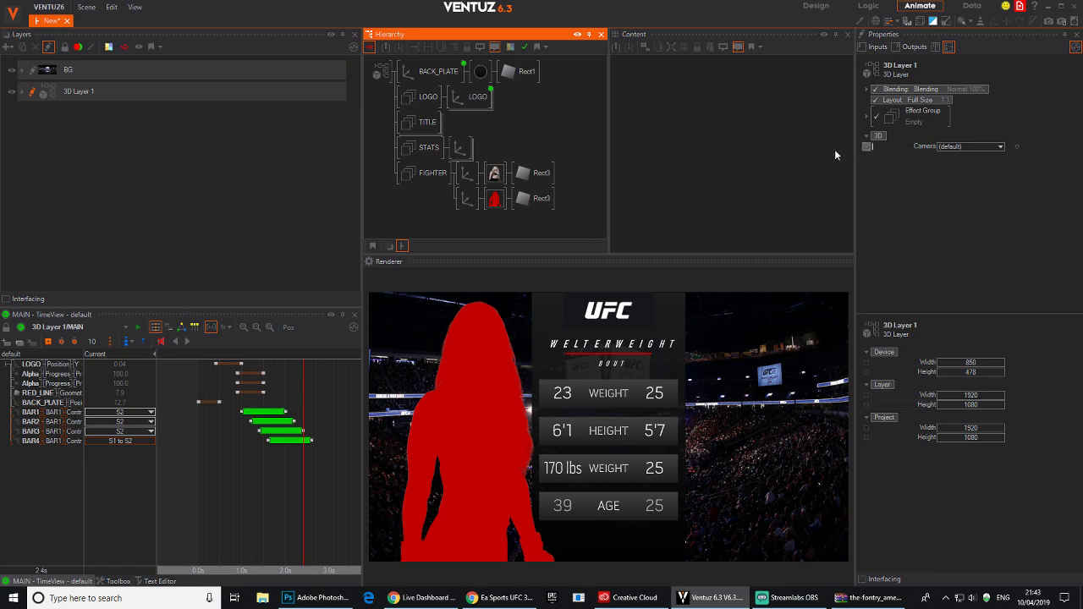
# Add an Alpha texture stage to the red silhouette's material.
pyautogui.click(495, 198)
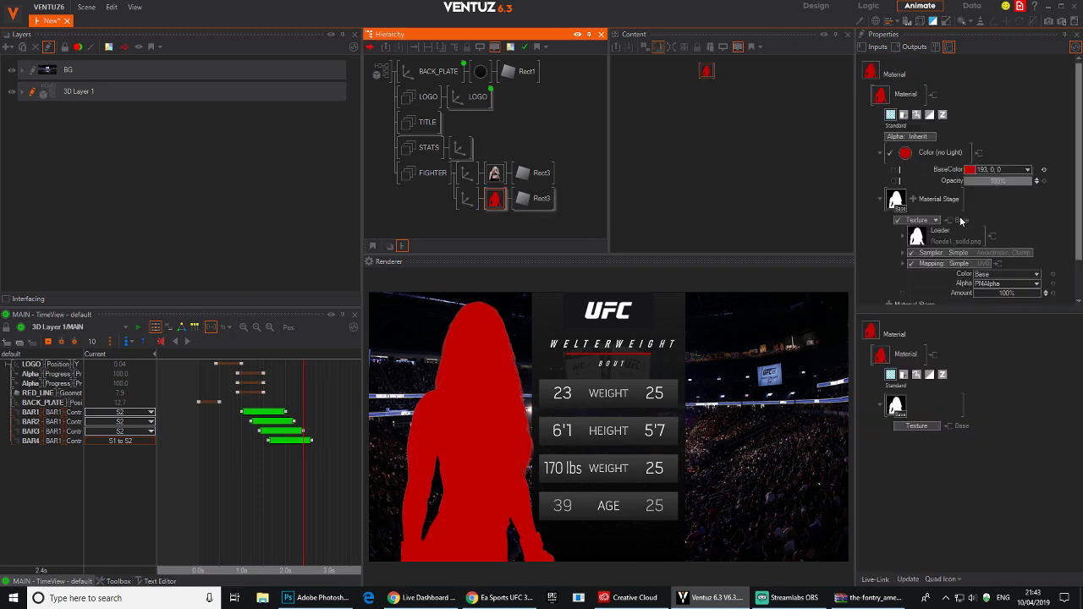
pyautogui.click(912, 198)
pyautogui.moveTo(900, 194)
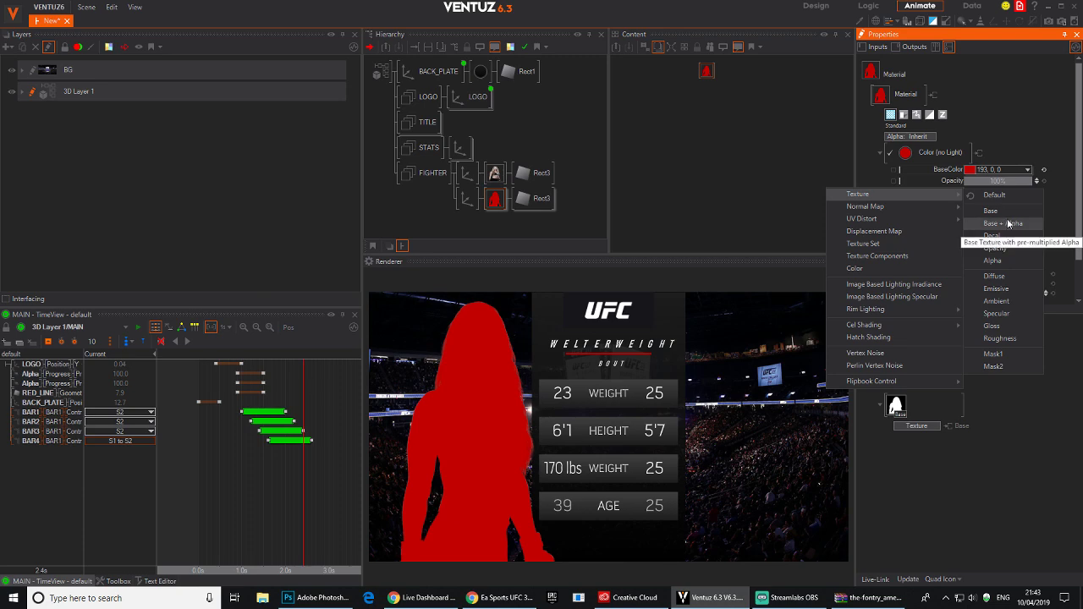
pyautogui.click(995, 263)
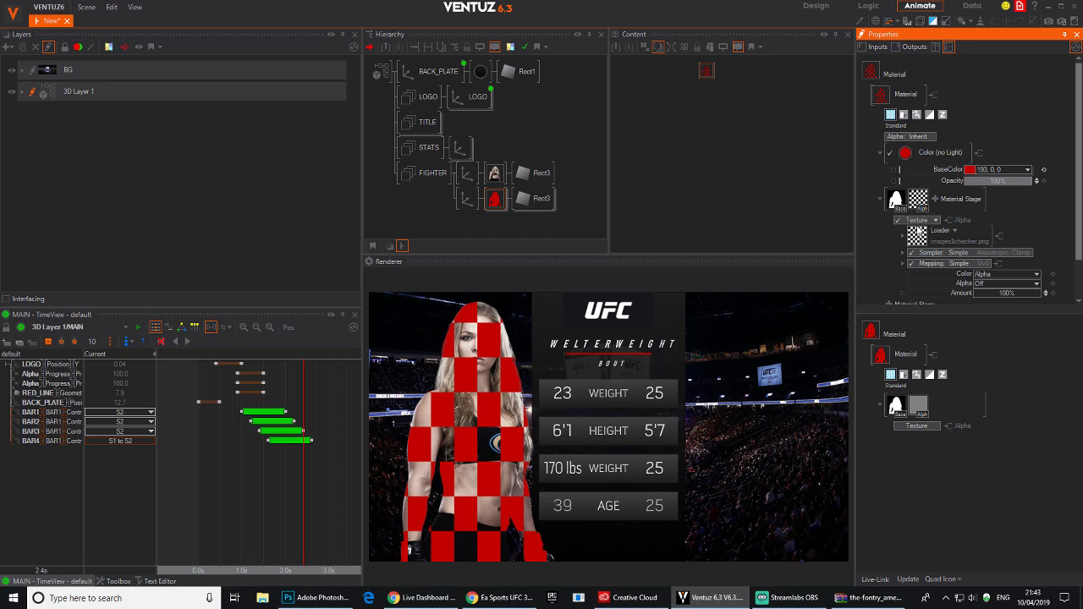
# Look through the project's Images folder for a texture for the Alpha stage, then close the image browser.
pyautogui.click(916, 233)
pyautogui.click(699, 467)
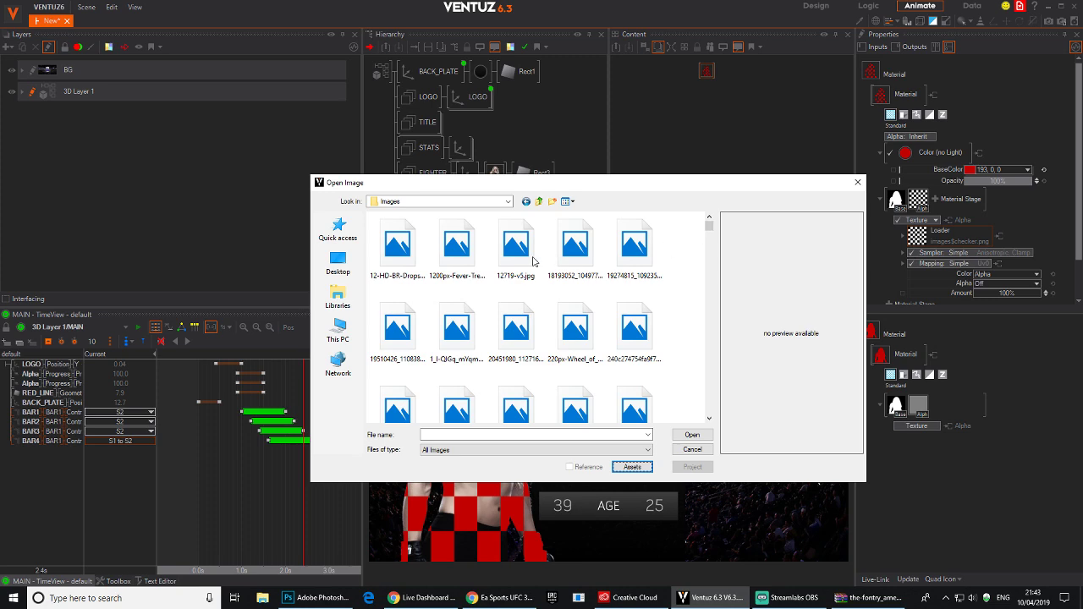
pyautogui.click(398, 247)
pyautogui.click(453, 247)
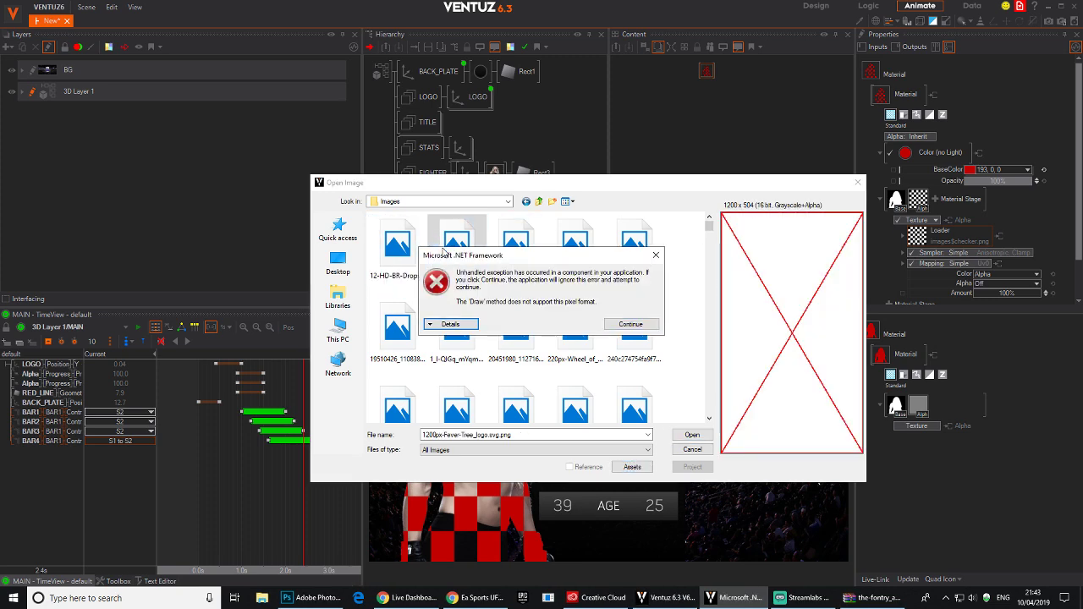
pyautogui.click(604, 324)
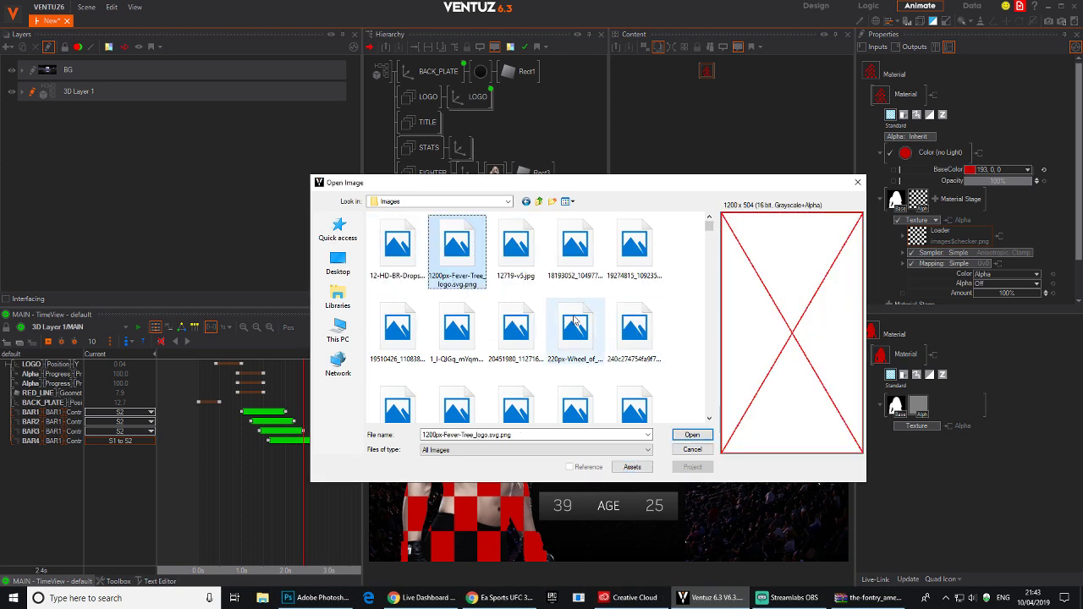
pyautogui.press('Right')
pyautogui.press('Right')
pyautogui.press('Right')
pyautogui.press('Down')
pyautogui.press('Down')
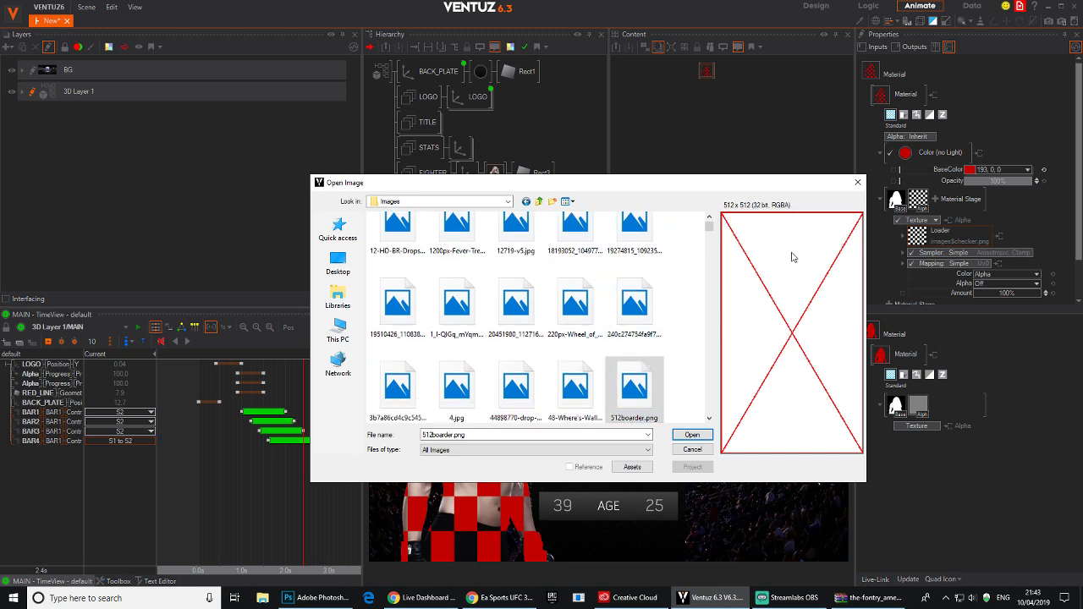
pyautogui.click(683, 450)
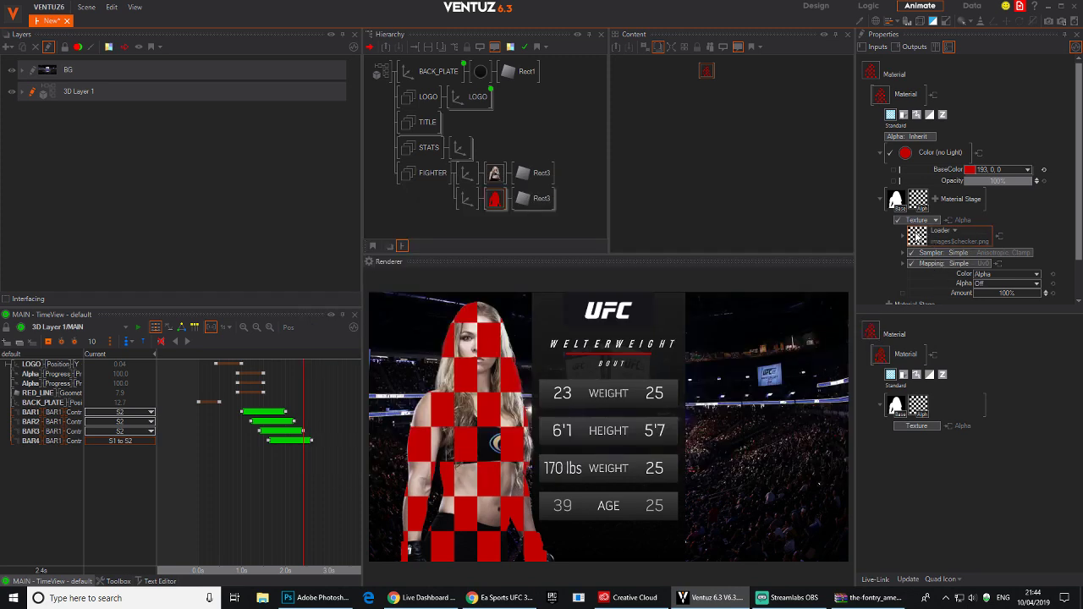
# Reopen the Alpha stage's image browser and examine the project images down to the newest files, including ufcstadium.jpg.
pyautogui.click(915, 240)
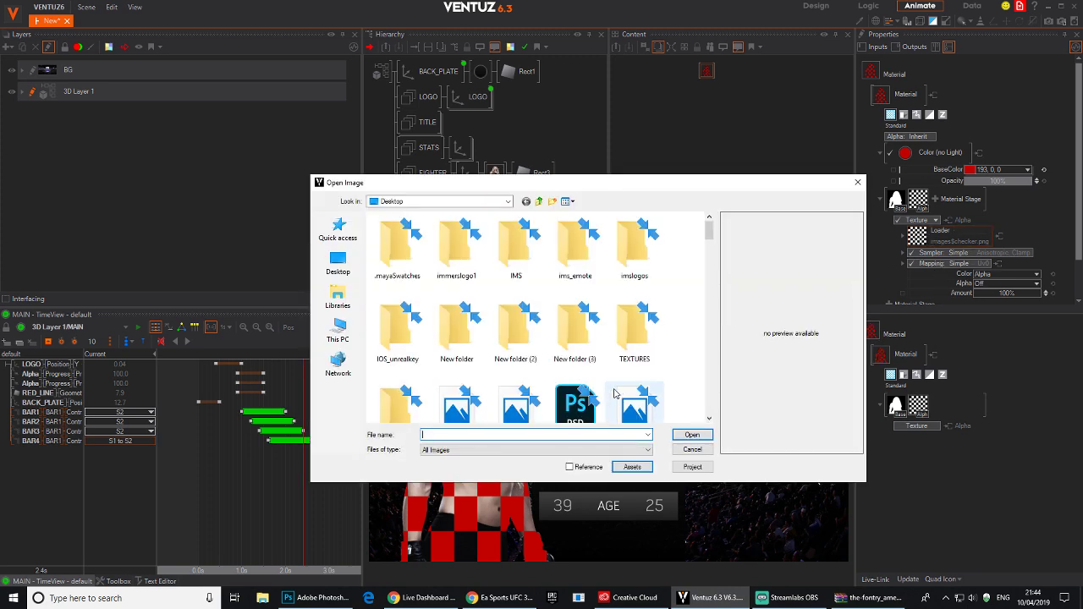
pyautogui.click(692, 449)
pyautogui.click(916, 238)
pyautogui.click(578, 404)
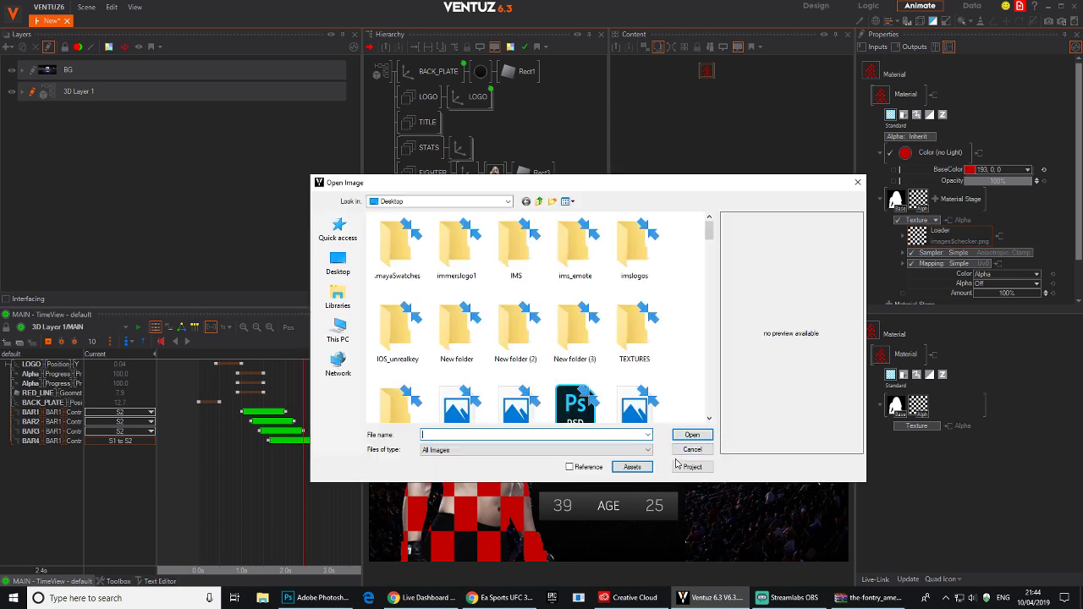
pyautogui.click(692, 434)
pyautogui.click(516, 322)
pyautogui.press('Right')
pyautogui.press('Right')
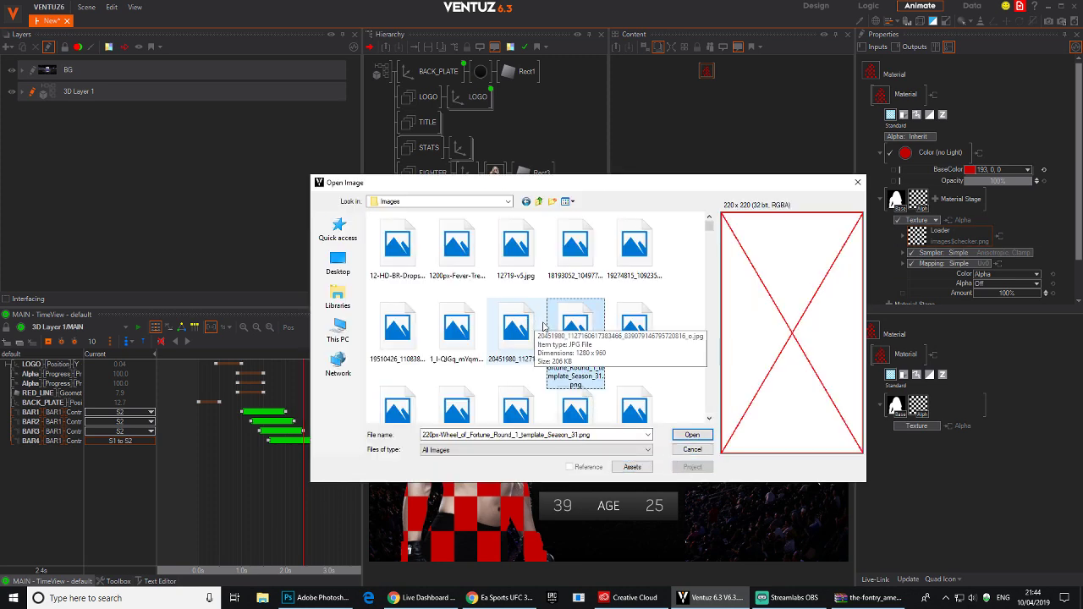
pyautogui.press('Down')
pyautogui.press('Down')
pyautogui.press('Down')
pyautogui.press('Down')
pyautogui.press('Down')
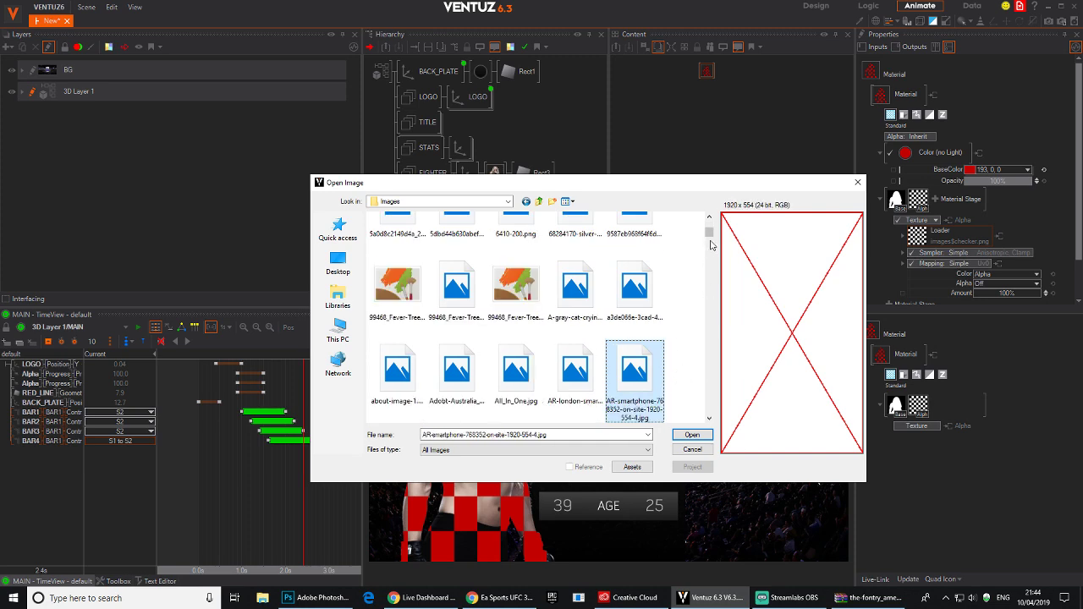
pyautogui.scroll(-15, 699, 342)
pyautogui.click(479, 298)
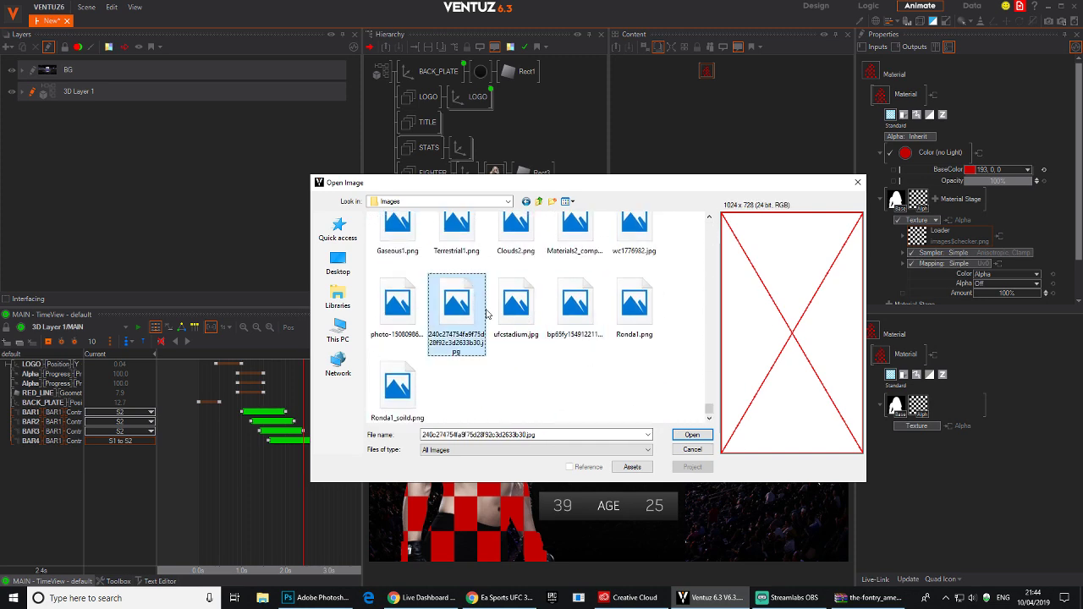
pyautogui.click(516, 305)
# Show the project images as extra large icons and as a list, then leave the image browser without loading one.
pyautogui.click(567, 201)
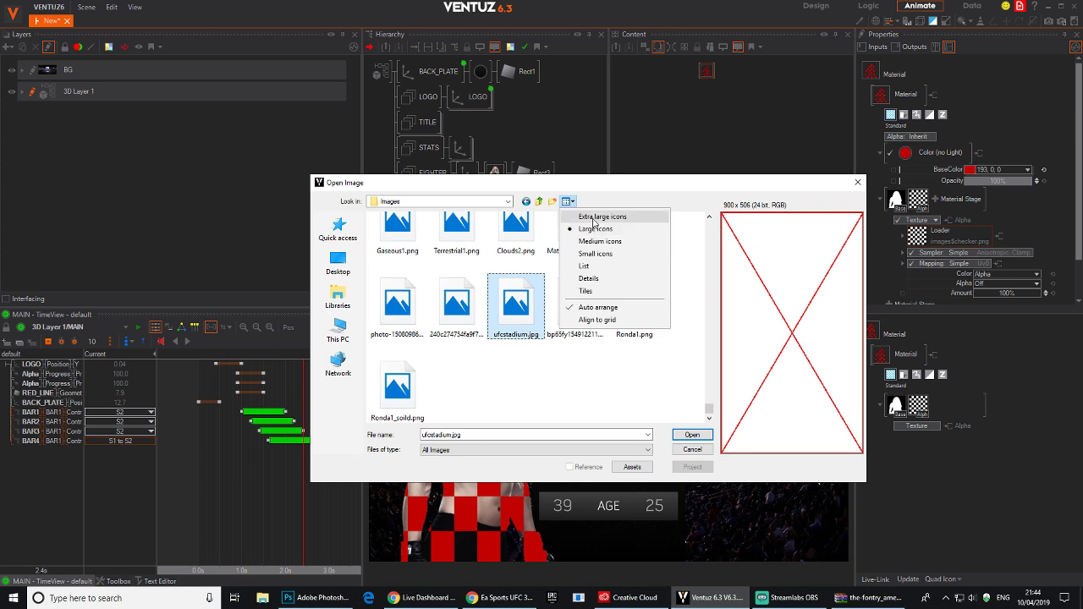
pyautogui.click(597, 217)
pyautogui.click(568, 201)
pyautogui.click(584, 268)
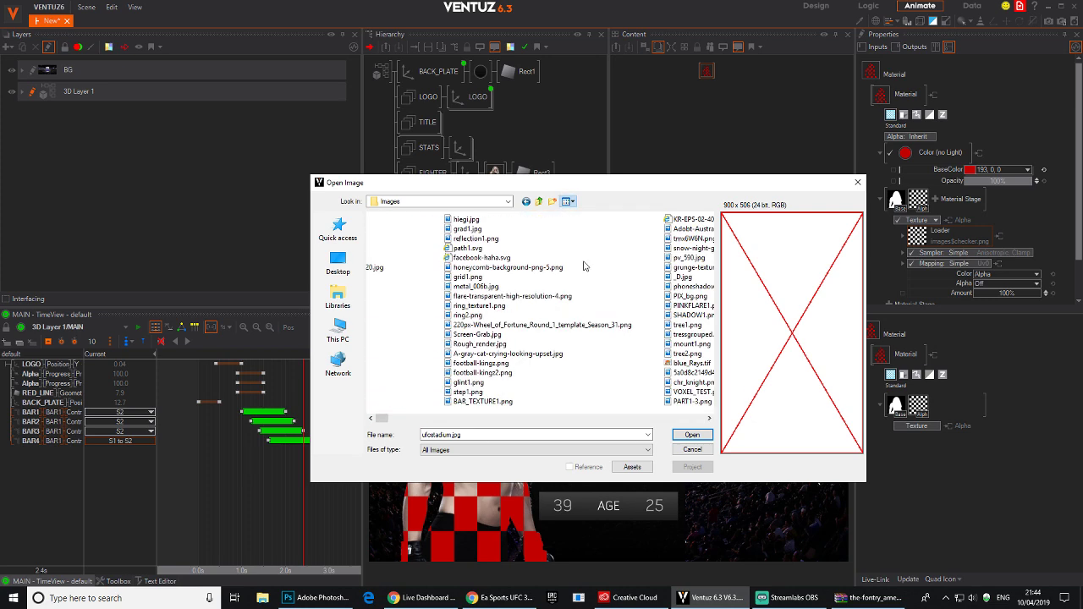
pyautogui.click(692, 434)
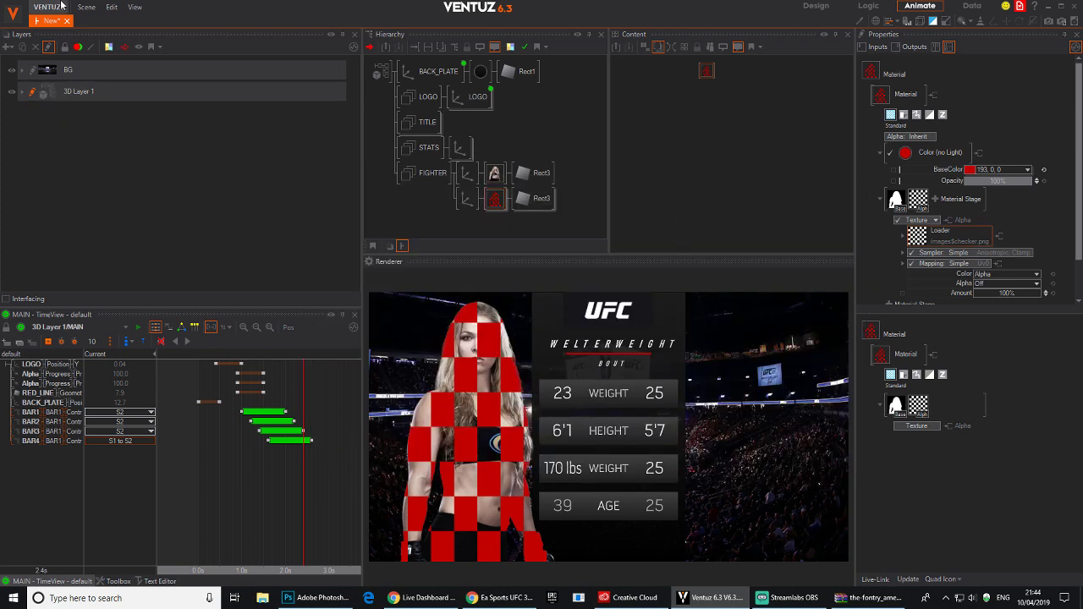
# Save the scene under the name UFC_stats.
pyautogui.click(87, 6)
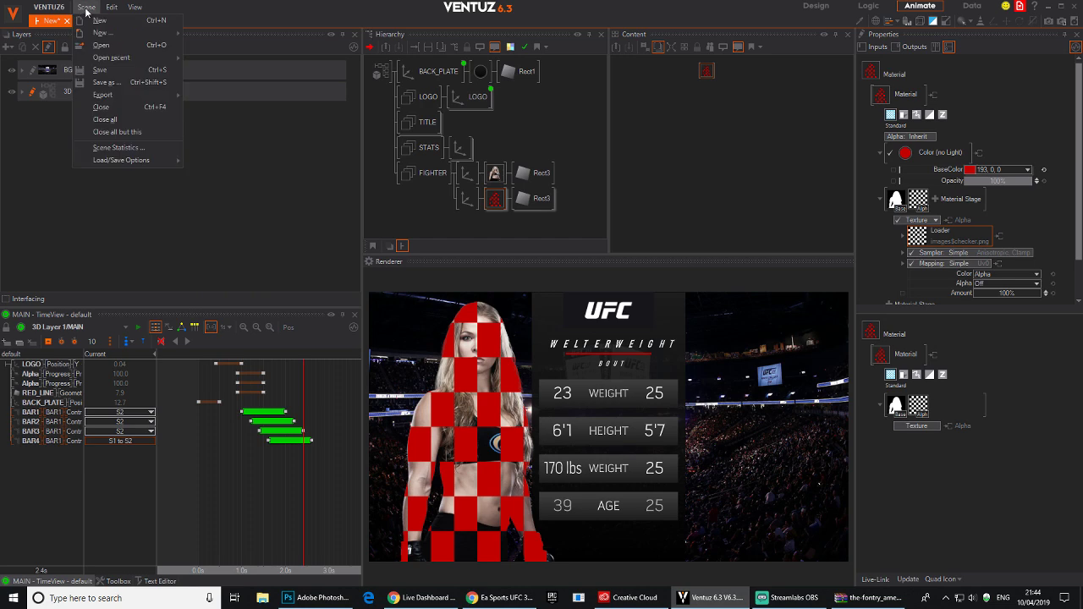
pyautogui.click(105, 82)
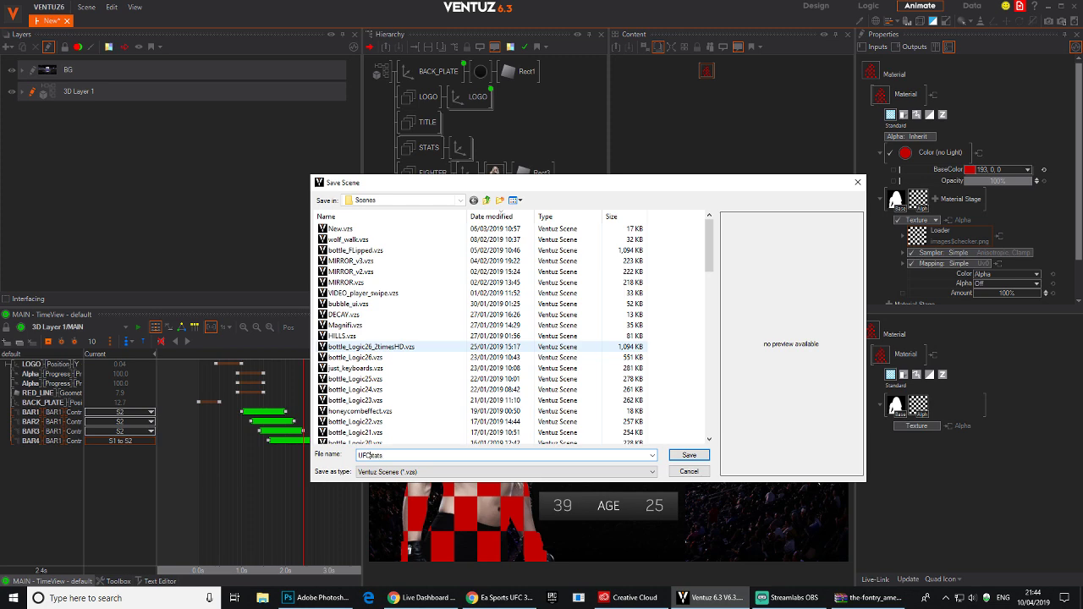
pyautogui.press('Return')
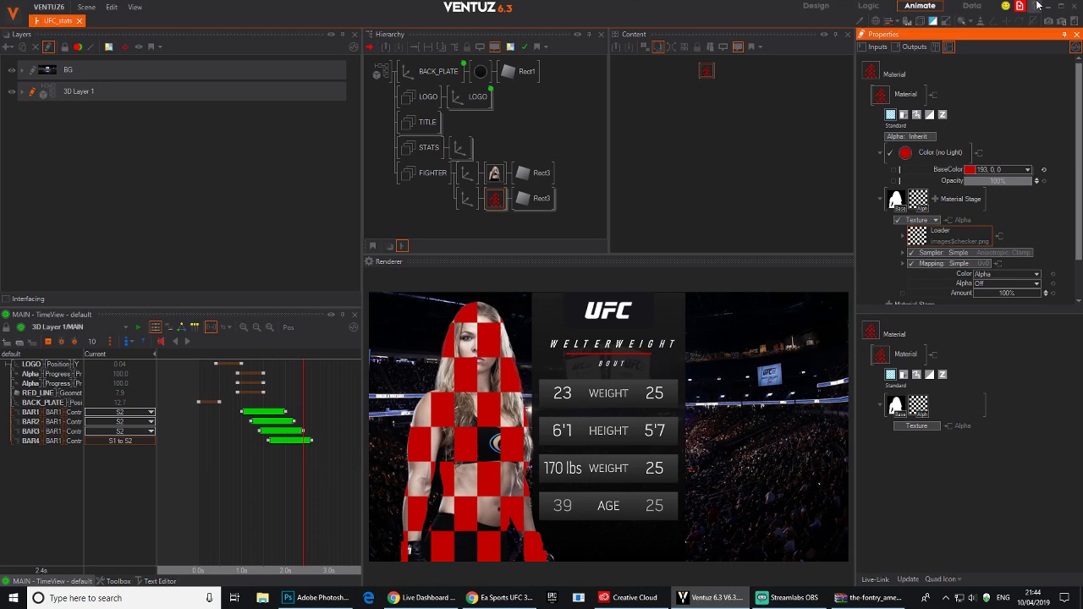
# Exit Ventuz and close the WinRAR window with the American Captain font archive.
pyautogui.click(1074, 6)
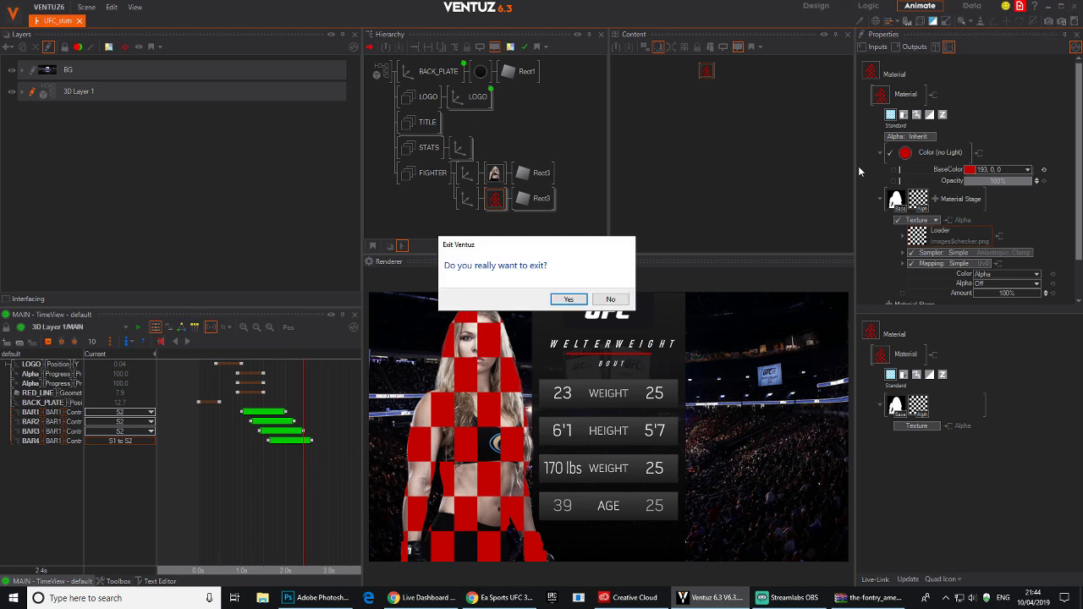
pyautogui.click(569, 298)
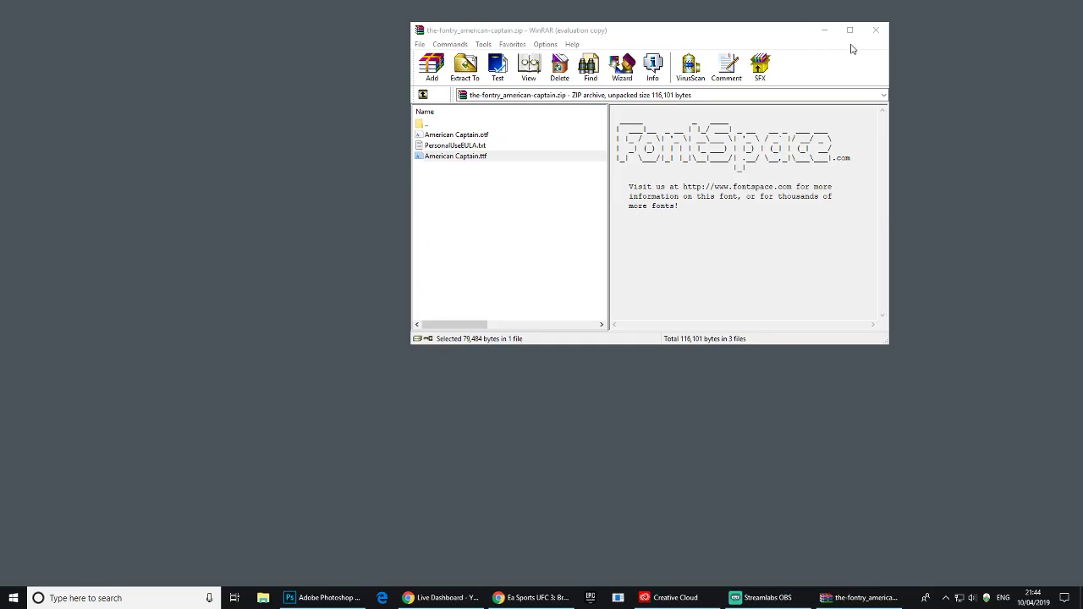
pyautogui.click(876, 30)
# Restart Ventuz Designer, load the VENTUZ6 project and open the scene UFC_stats.vzs.
pyautogui.click(14, 598)
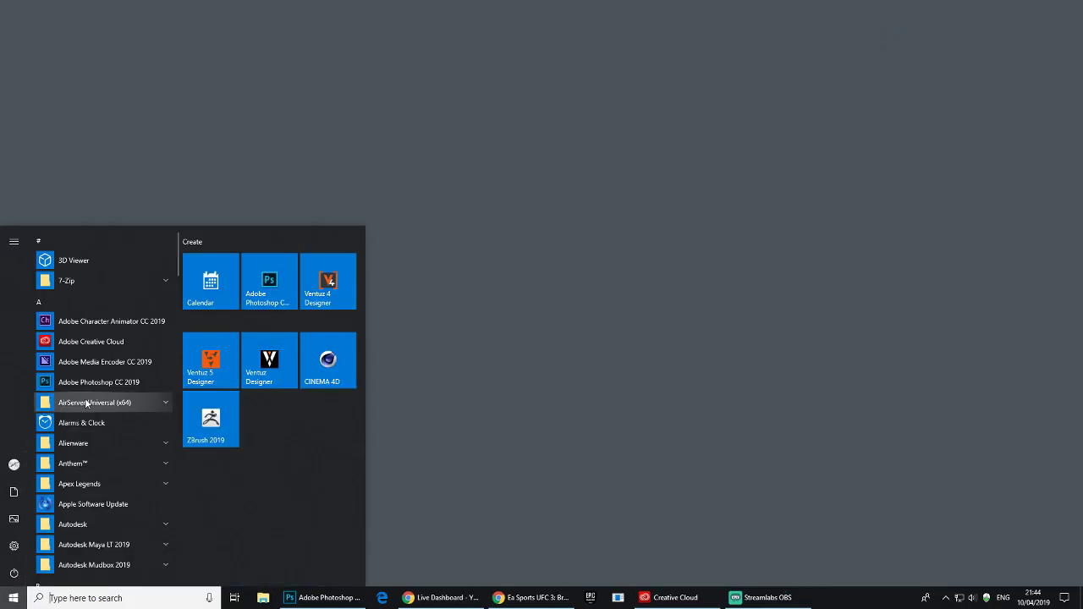
pyautogui.click(616, 197)
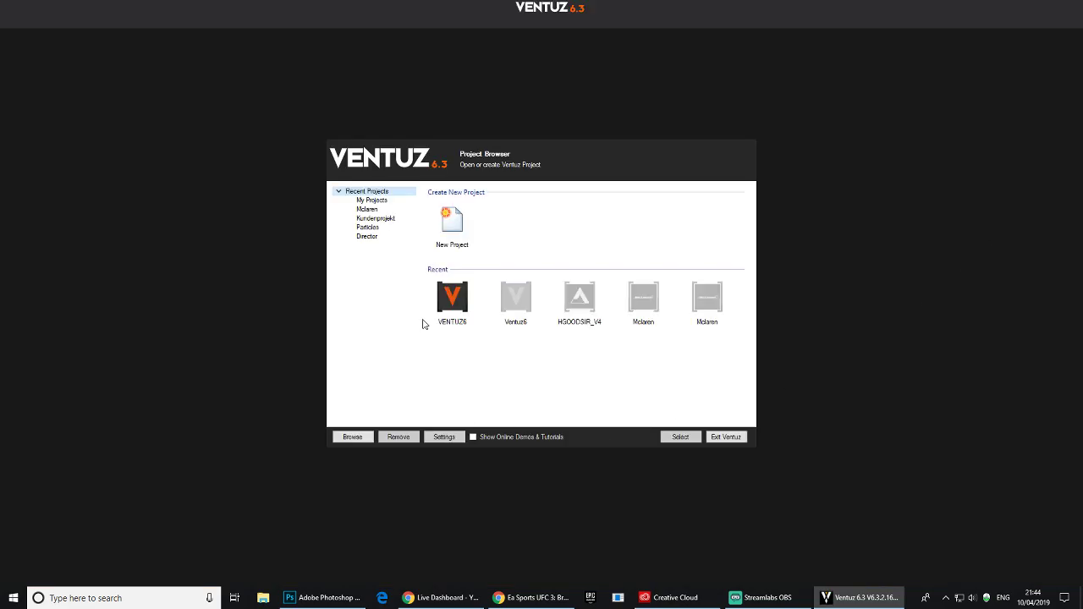
pyautogui.doubleClick(452, 298)
pyautogui.hotkey('ctrl', 'o')
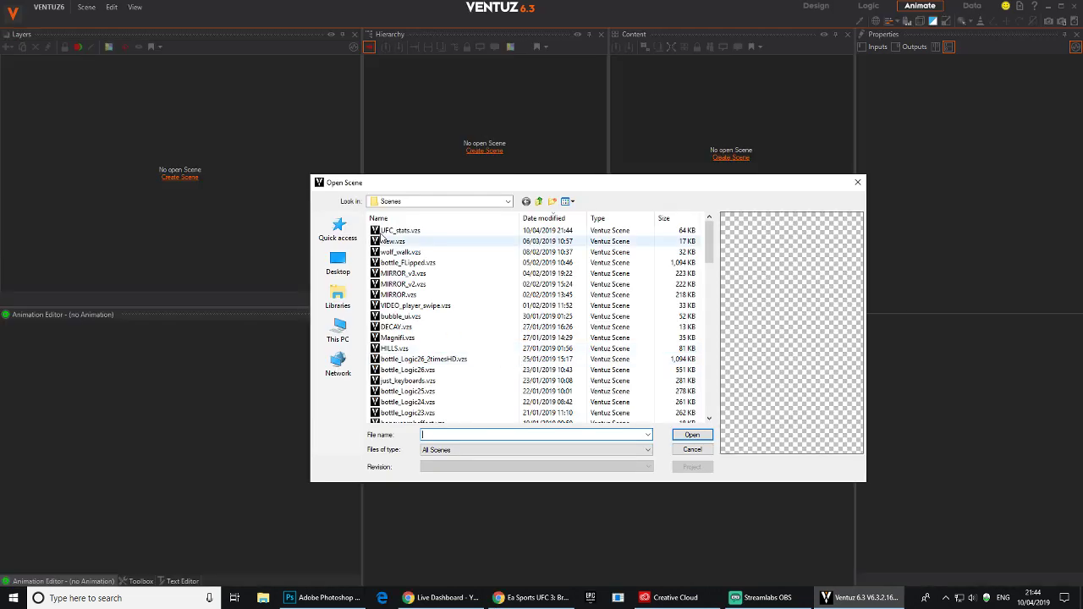
pyautogui.doubleClick(386, 231)
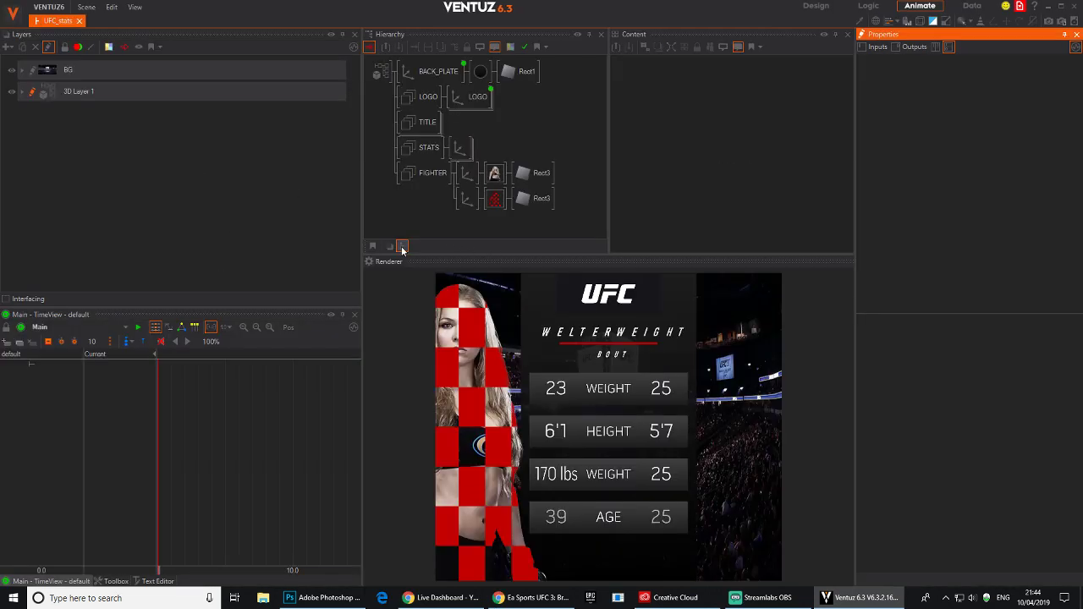
# Set the stage to None in the Stage Editor, then close the editor.
pyautogui.click(135, 6)
pyautogui.click(169, 118)
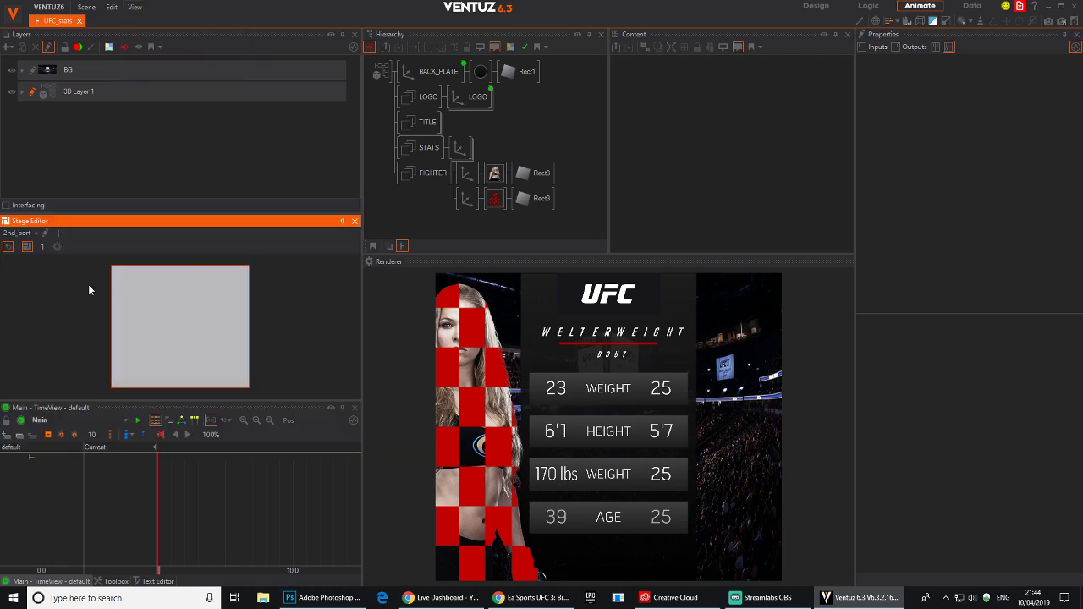
pyautogui.click(26, 233)
pyautogui.click(31, 258)
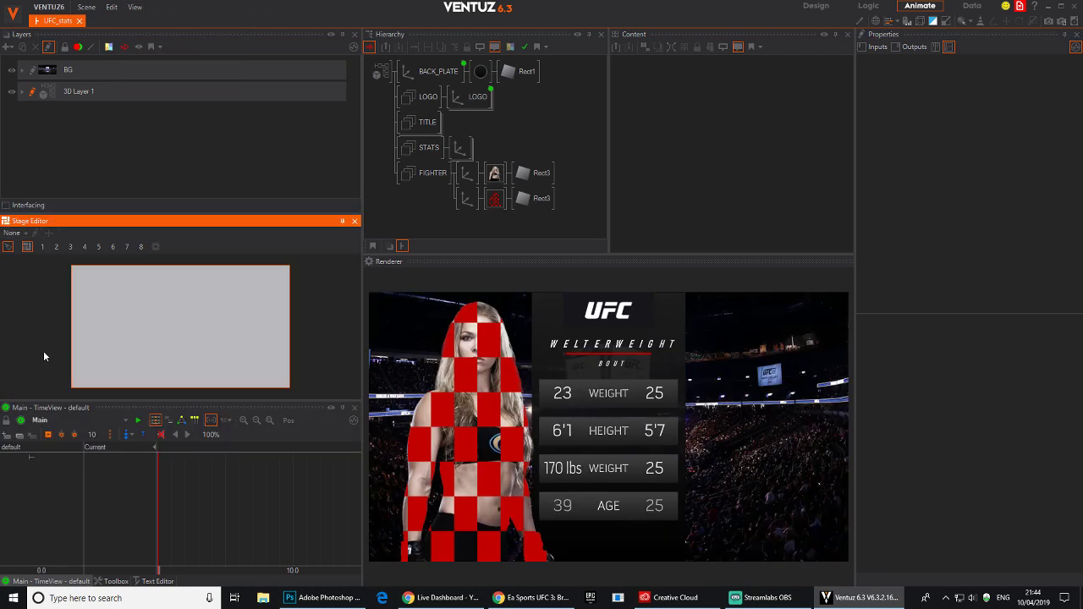
pyautogui.click(356, 222)
# Open the image browser for the Alpha stage of the red silhouette's material and look through the project images for a mask texture.
pyautogui.click(495, 199)
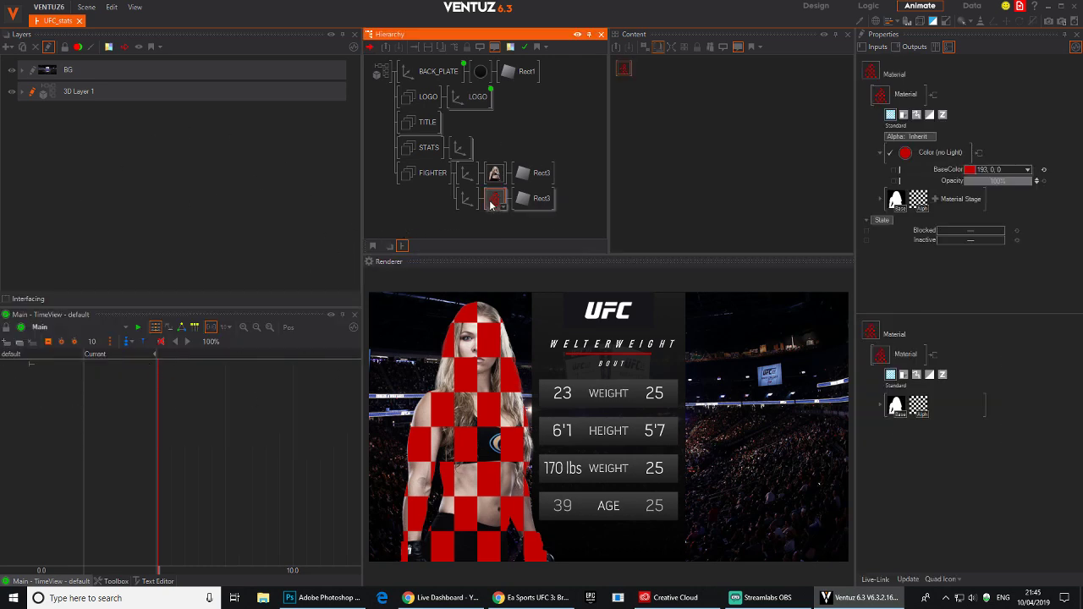
pyautogui.doubleClick(919, 200)
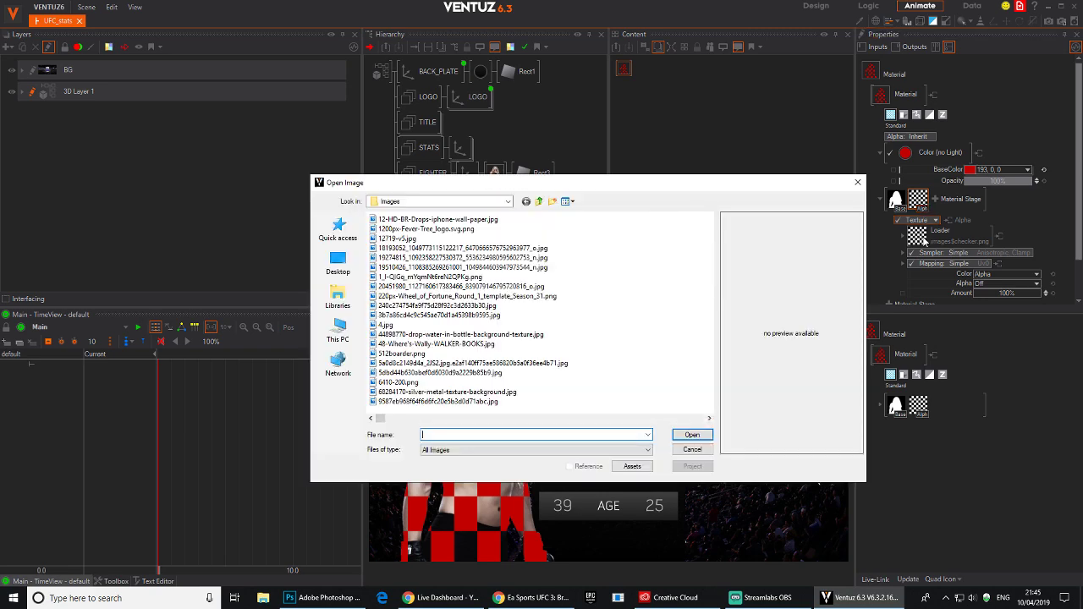
pyautogui.doubleClick(566, 368)
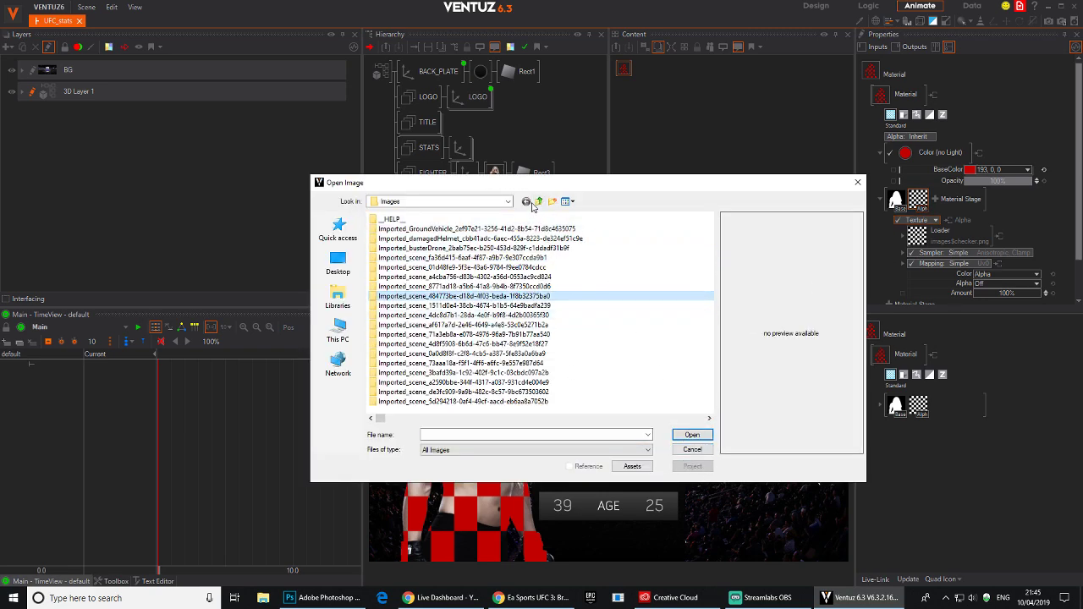
pyautogui.click(435, 419)
pyautogui.click(435, 419)
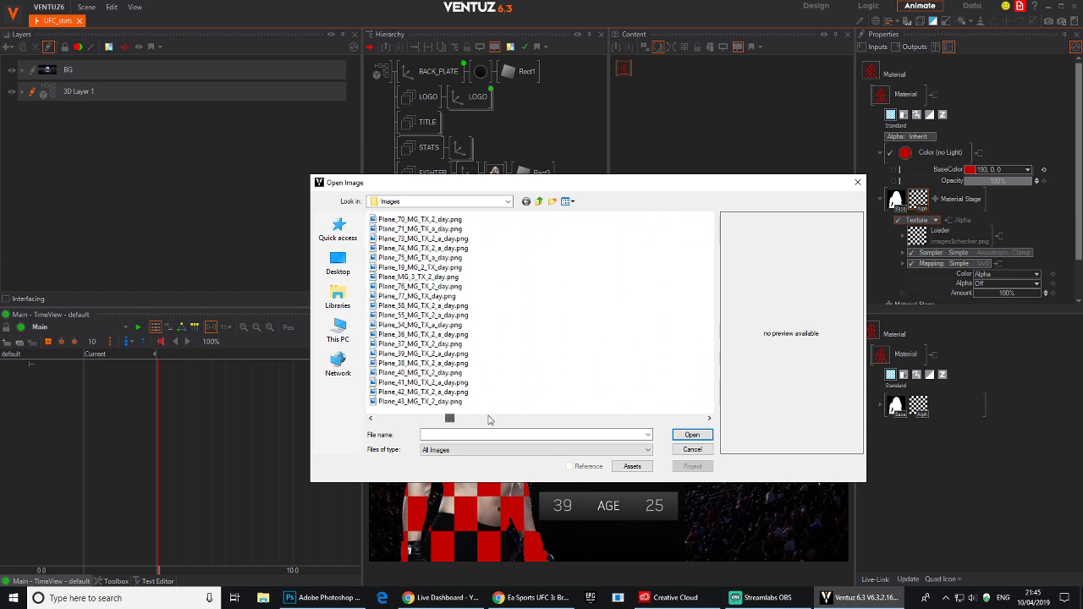
pyautogui.click(481, 419)
pyautogui.click(431, 296)
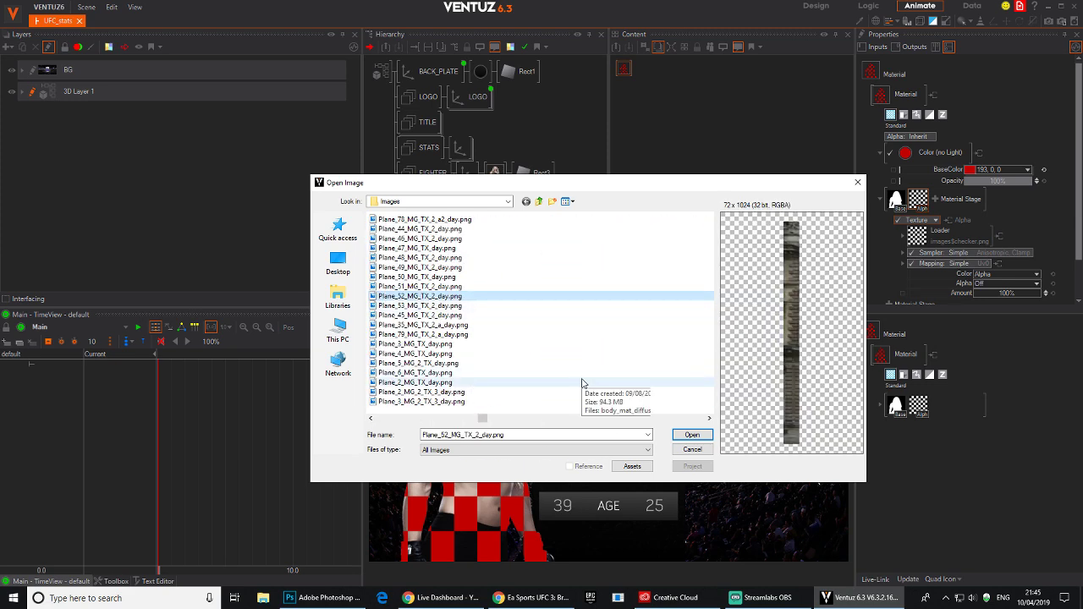
pyautogui.press('Left')
pyautogui.press('Down')
pyautogui.press('Down')
pyautogui.press('Down')
pyautogui.press('Down')
pyautogui.press('Down')
pyautogui.press('Down')
pyautogui.press('Down')
pyautogui.press('Down')
pyautogui.press('Down')
pyautogui.press('Down')
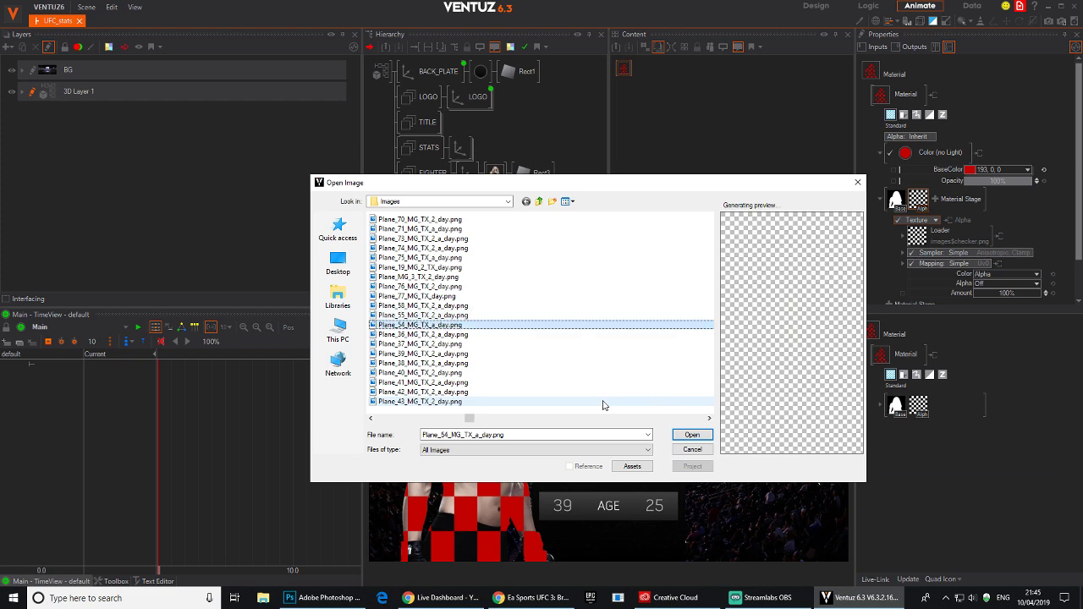
pyautogui.press('Down')
pyautogui.press('Down')
pyautogui.press('Down')
pyautogui.press('Down')
pyautogui.press('Down')
pyautogui.press('Down')
pyautogui.press('Down')
pyautogui.press('Down')
pyautogui.press('Down')
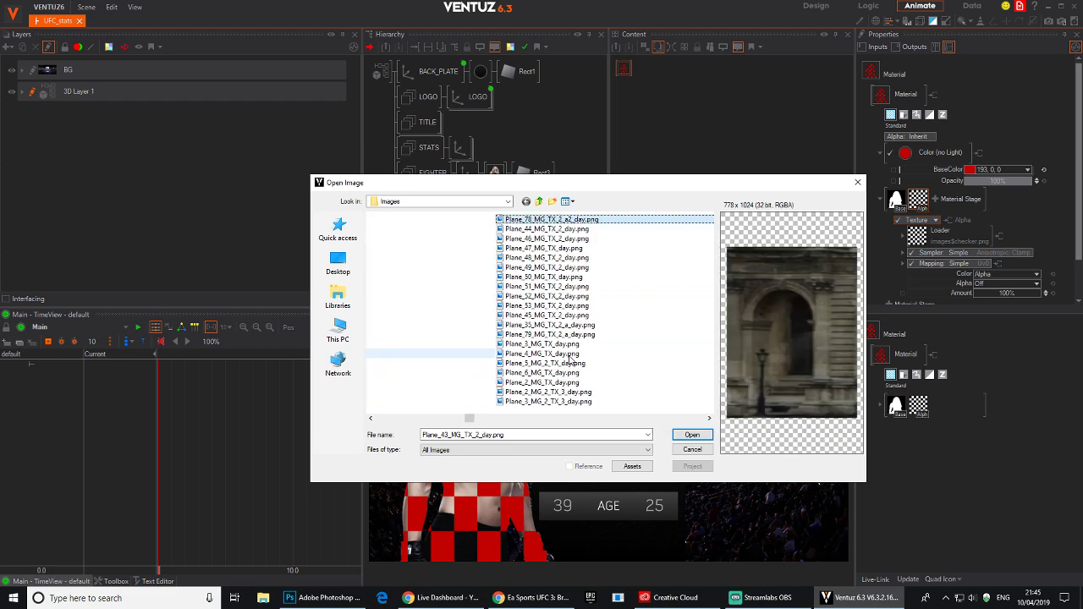
pyautogui.press('Down')
pyautogui.press('Down')
pyautogui.press('Down')
pyautogui.press('Down')
pyautogui.press('Down')
pyautogui.press('Down')
pyautogui.press('Down')
pyautogui.press('Down')
pyautogui.press('Down')
pyautogui.press('Down')
pyautogui.press('Down')
pyautogui.press('Down')
pyautogui.press('Down')
pyautogui.press('Down')
pyautogui.press('Down')
pyautogui.press('Down')
pyautogui.press('Down')
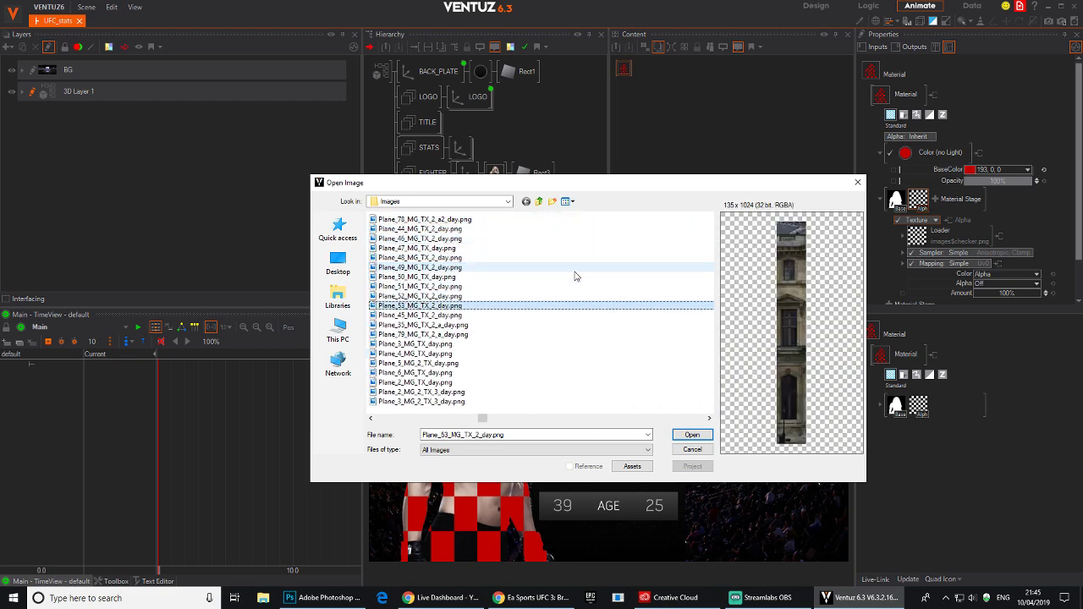
pyautogui.press('Down')
pyautogui.press('Down')
pyautogui.press('Down')
pyautogui.press('Down')
pyautogui.press('Down')
pyautogui.press('Down')
pyautogui.press('Down')
pyautogui.press('Down')
pyautogui.press('Down')
pyautogui.press('Down')
pyautogui.press('Down')
pyautogui.press('Down')
pyautogui.press('Down')
pyautogui.press('Down')
pyautogui.press('Down')
pyautogui.press('Down')
pyautogui.press('Down')
pyautogui.press('Down')
pyautogui.press('Down')
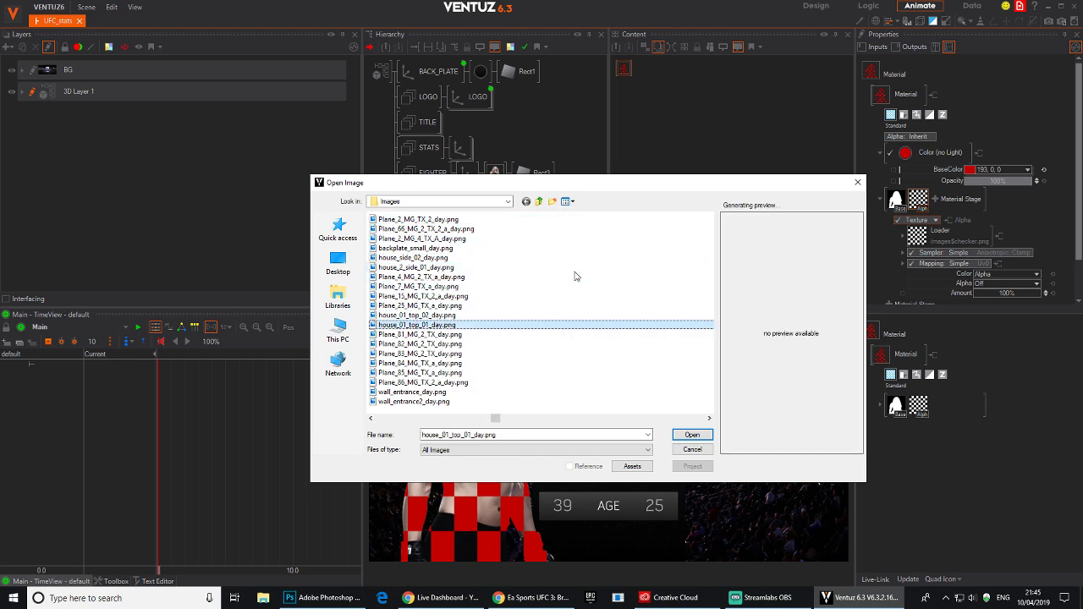
pyautogui.press('Down')
pyautogui.press('Down')
pyautogui.press('Down')
pyautogui.press('Down')
pyautogui.press('Down')
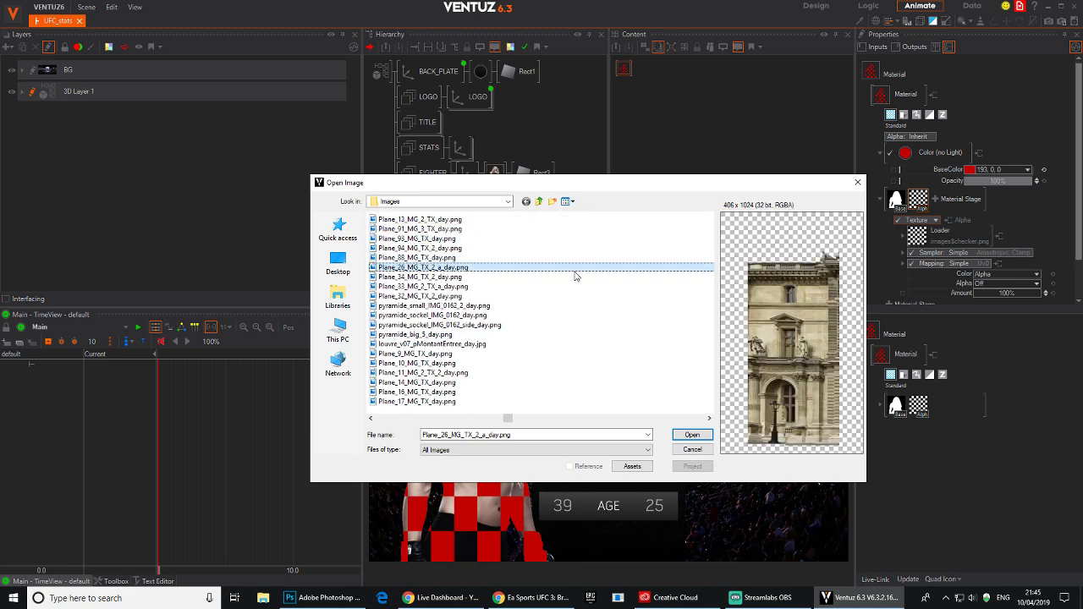
# Find white_mask.png among the project images and load it into the red silhouette's Alpha stage.
pyautogui.click(449, 392)
pyautogui.press('Down')
pyautogui.press('Down')
pyautogui.press('Down')
pyautogui.press('Down')
pyautogui.press('Down')
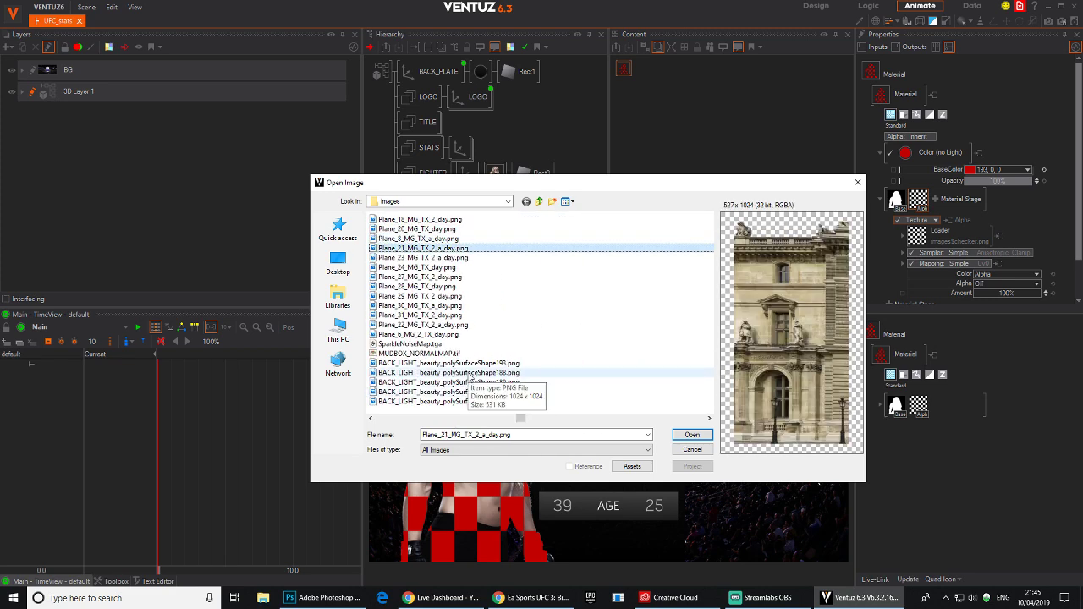
pyautogui.press('w')
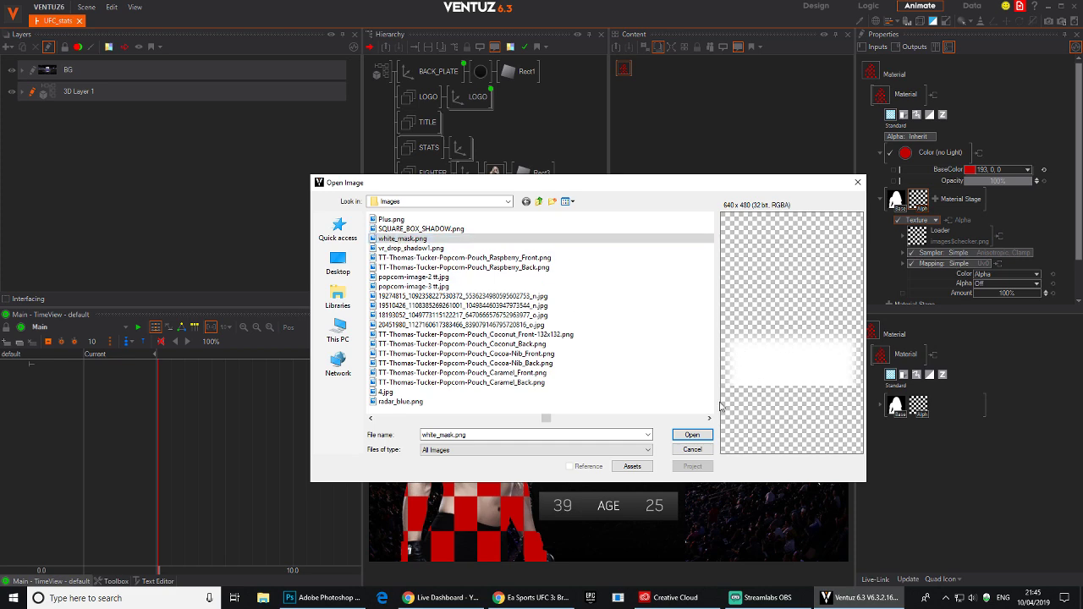
pyautogui.click(692, 434)
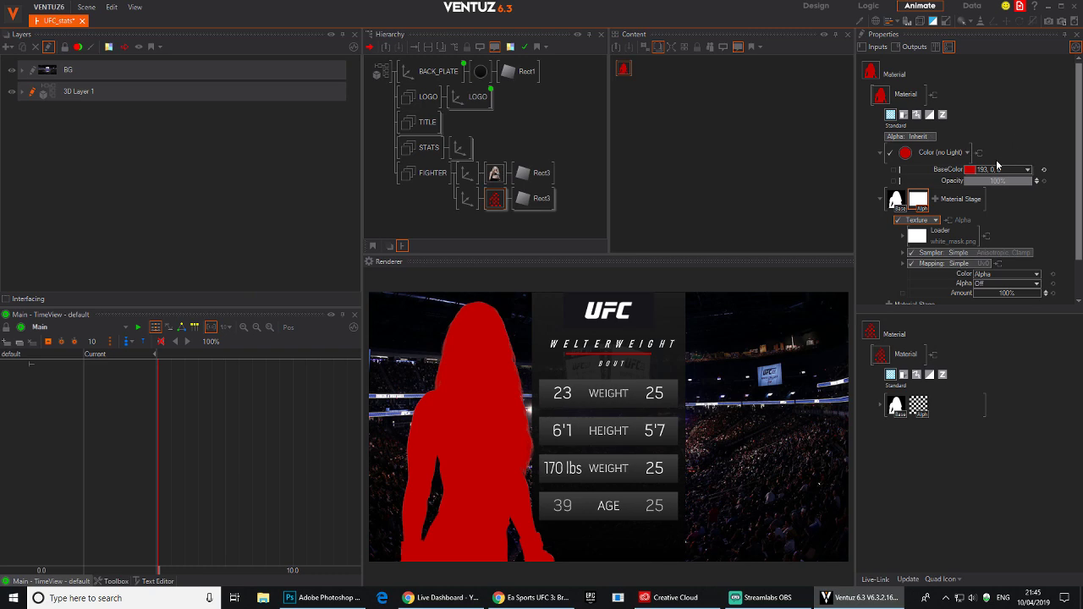
# Change the alpha texture's mapping to 2D Mapping with UV0 and reset its PositionY.
pyautogui.scroll(-1, 992, 240)
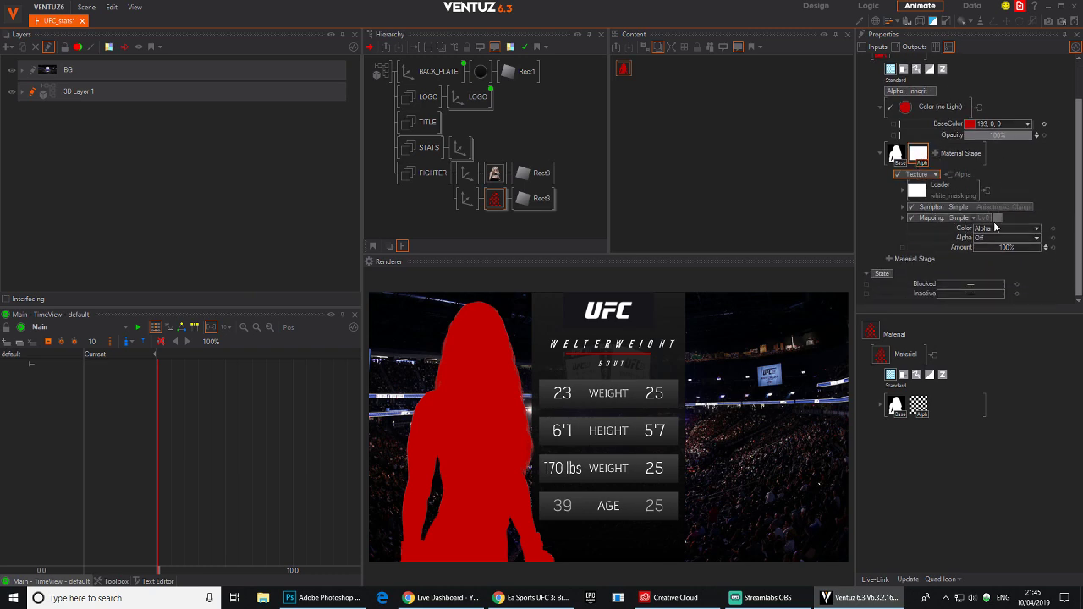
pyautogui.click(958, 218)
pyautogui.moveTo(931, 241)
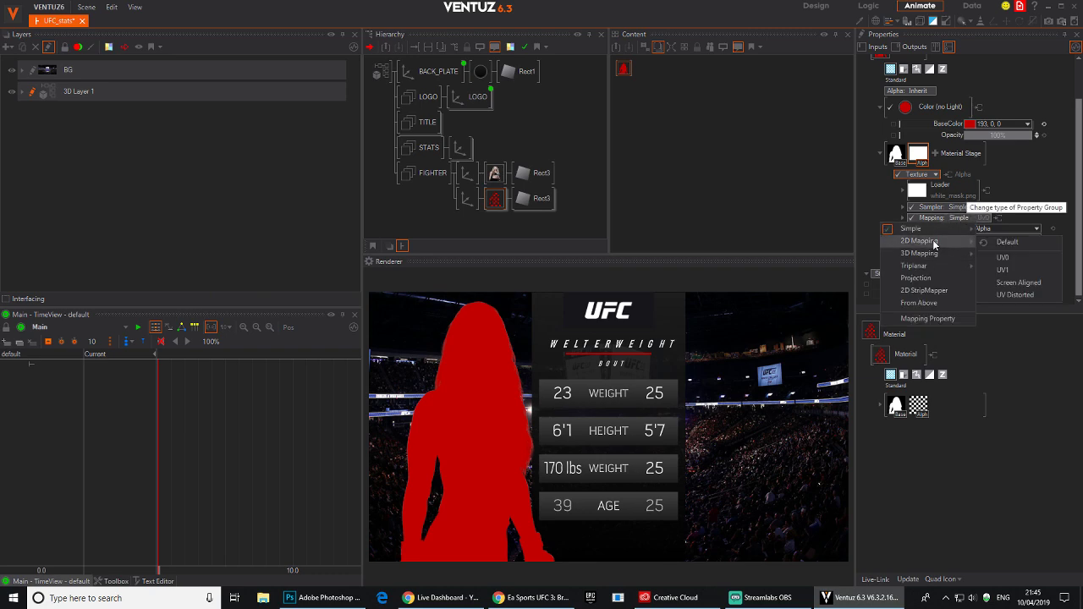
pyautogui.click(1009, 256)
pyautogui.scroll(-1, 1026, 237)
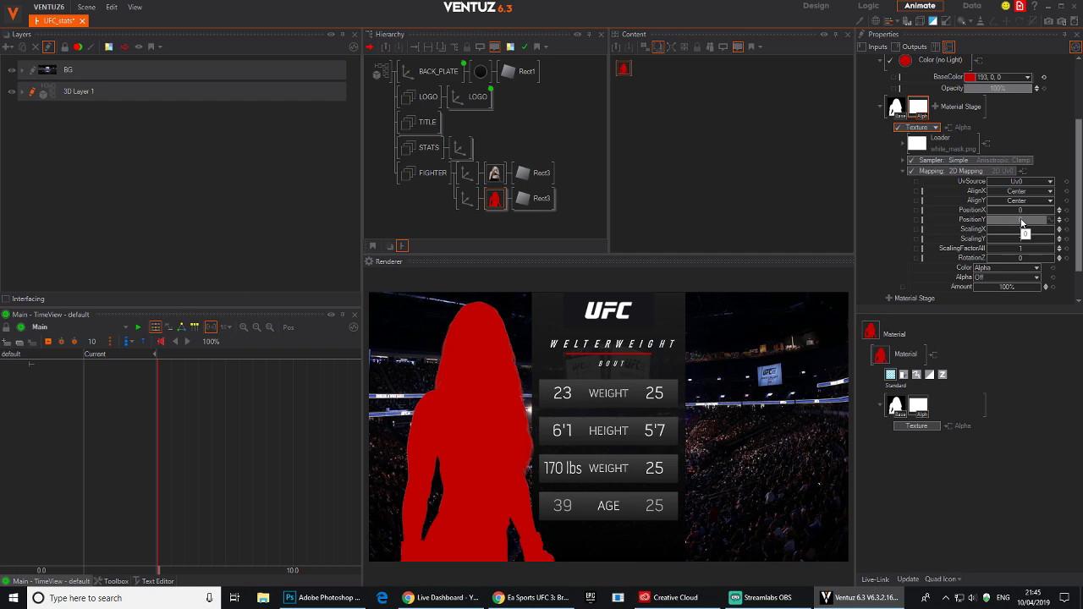
pyautogui.click(1066, 220)
# Switch the alpha texture's sampler to Advanced and set AddressU, AddressV and AddressW to Border.
pyautogui.click(973, 160)
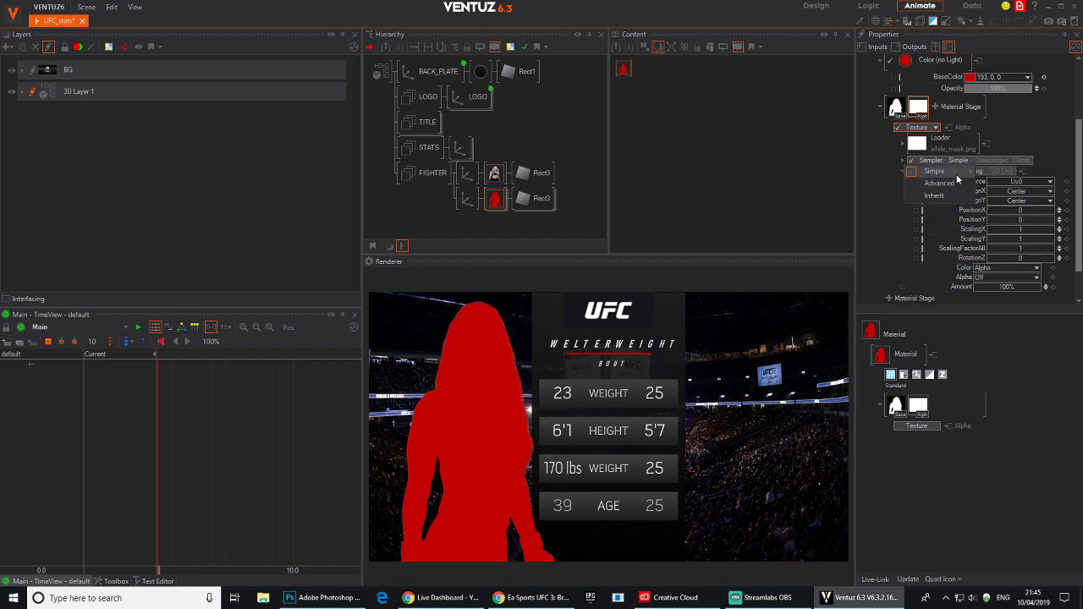
pyautogui.moveTo(969, 171)
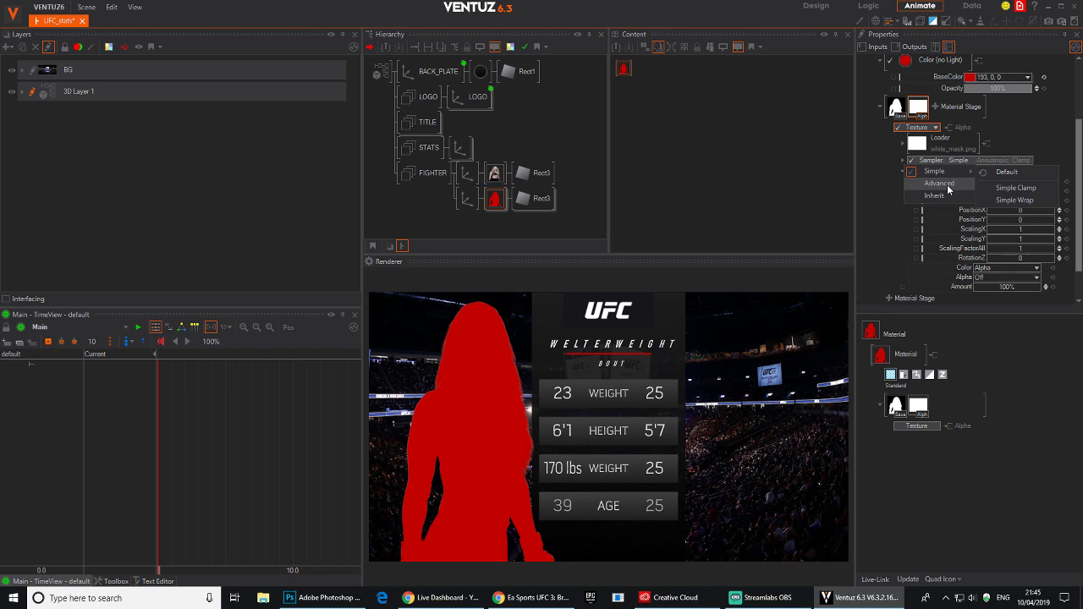
pyautogui.click(950, 184)
pyautogui.click(1032, 184)
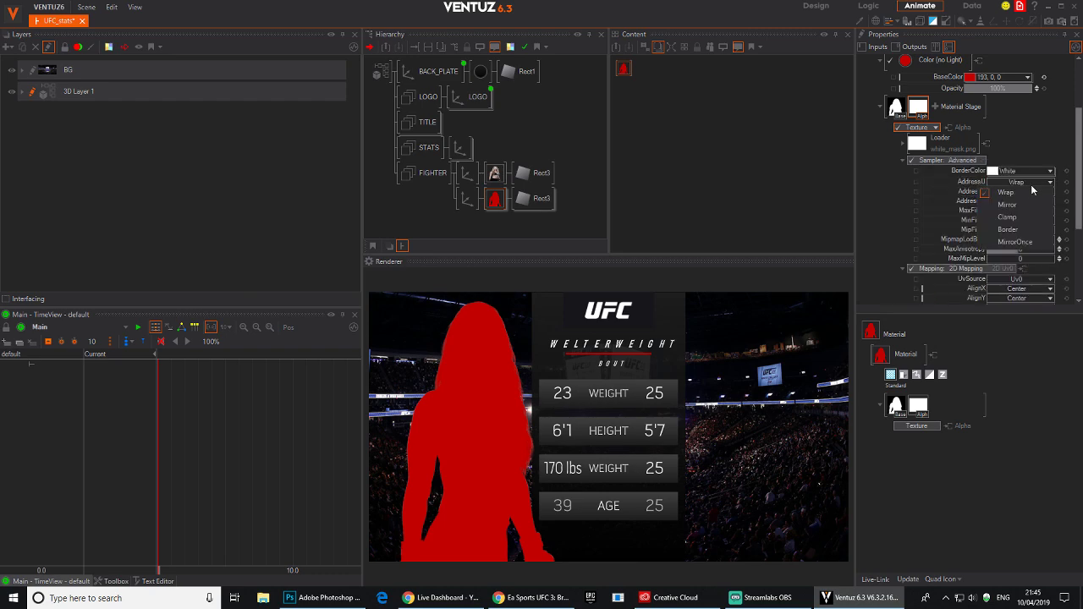
pyautogui.click(1011, 230)
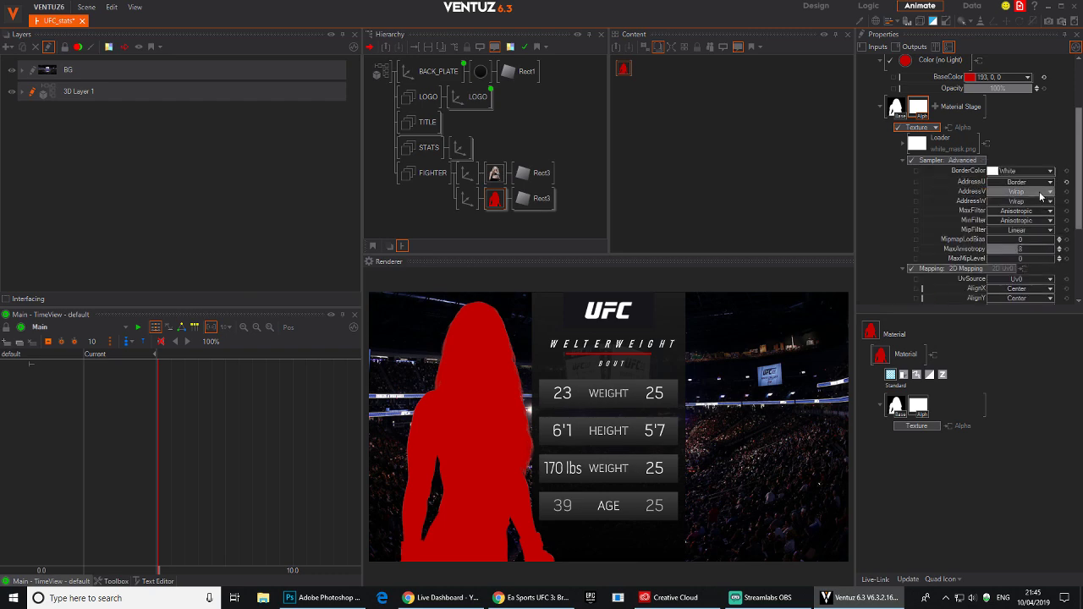
pyautogui.click(1041, 192)
pyautogui.click(1020, 240)
pyautogui.click(1032, 201)
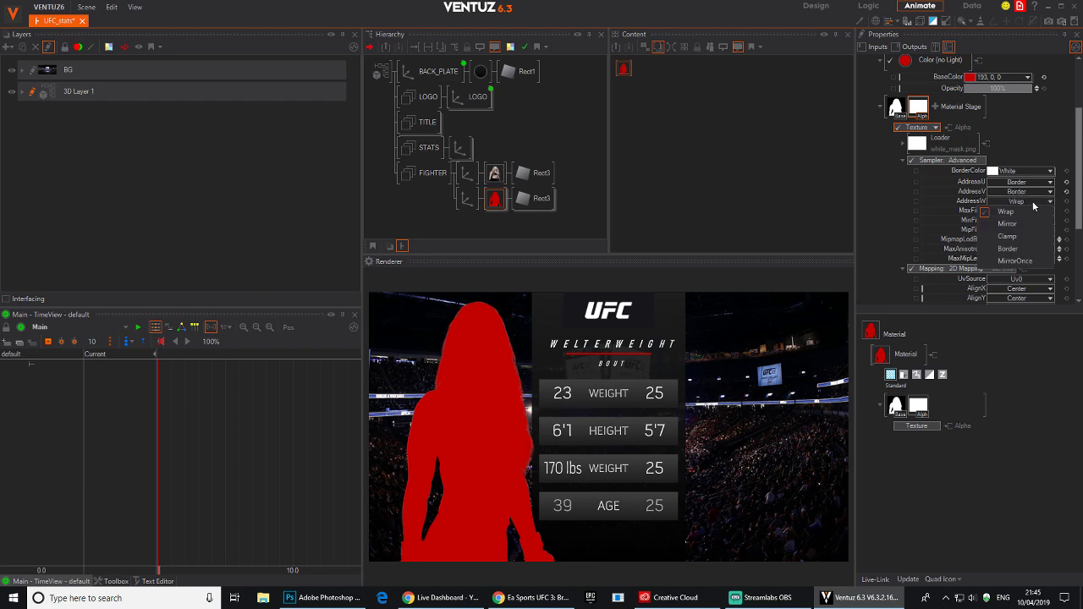
pyautogui.click(1011, 248)
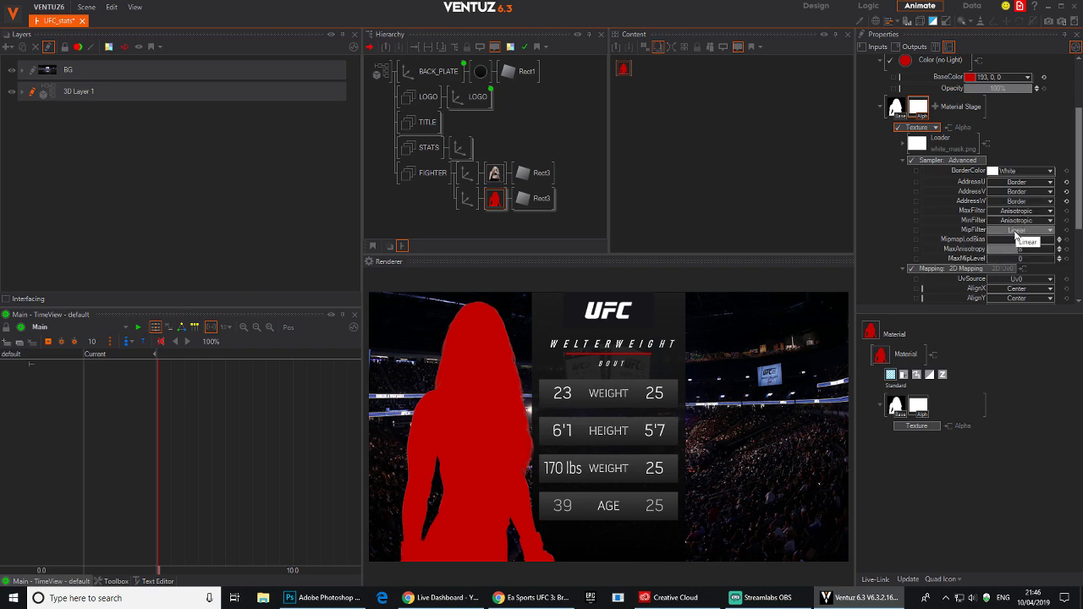
# Set the alpha value of the sampler's BorderColor to 0.
pyautogui.click(1050, 172)
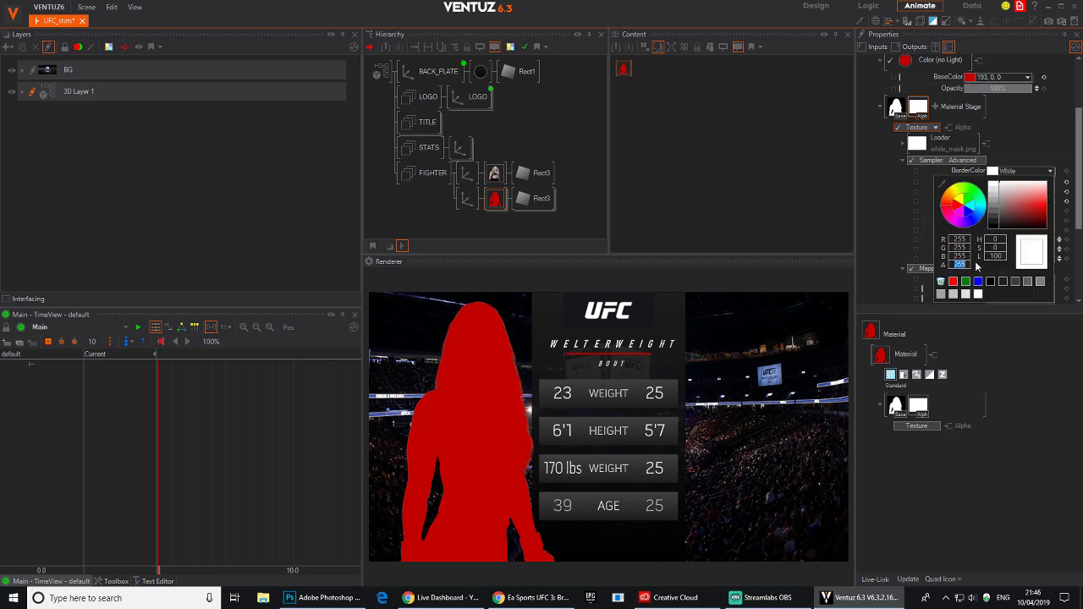
pyautogui.write('0')
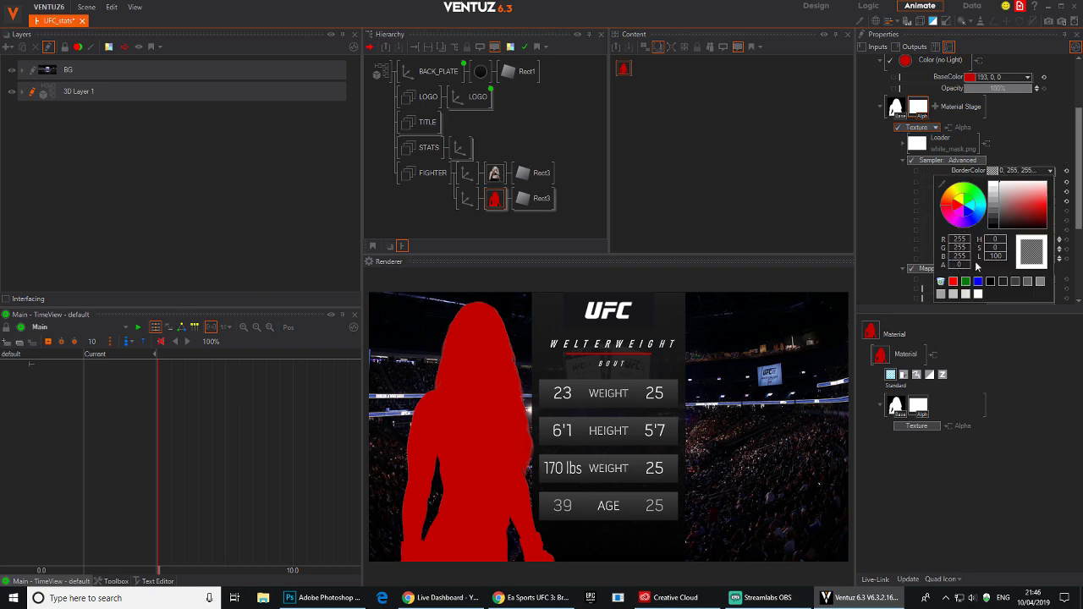
# Try adjusting the alpha mask's position and ScalingFactorAll in its 2D mapping.
pyautogui.click(1015, 158)
pyautogui.scroll(-1, 1079, 218)
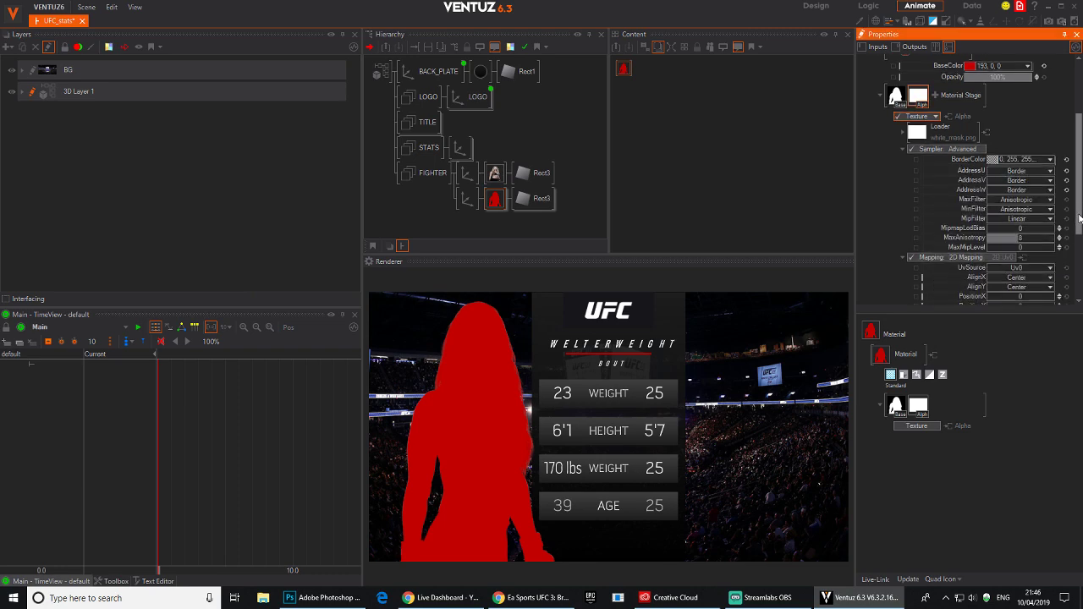
pyautogui.scroll(-2, 1079, 218)
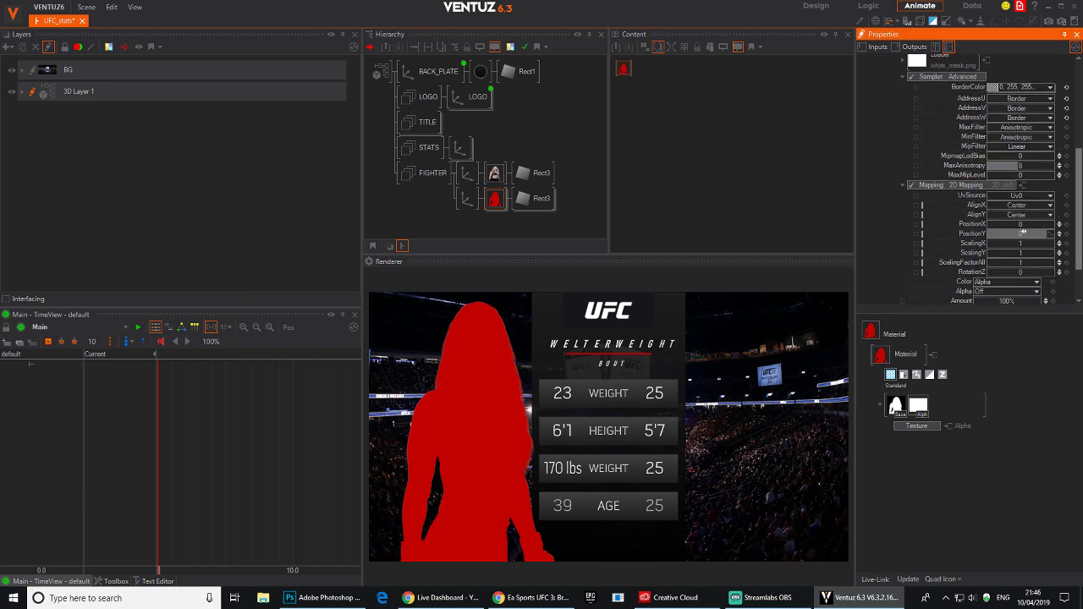
pyautogui.moveTo(1059, 235)
pyautogui.mouseDown()
pyautogui.moveTo(1025, 246)
pyautogui.moveTo(1068, 249)
pyautogui.mouseUp()
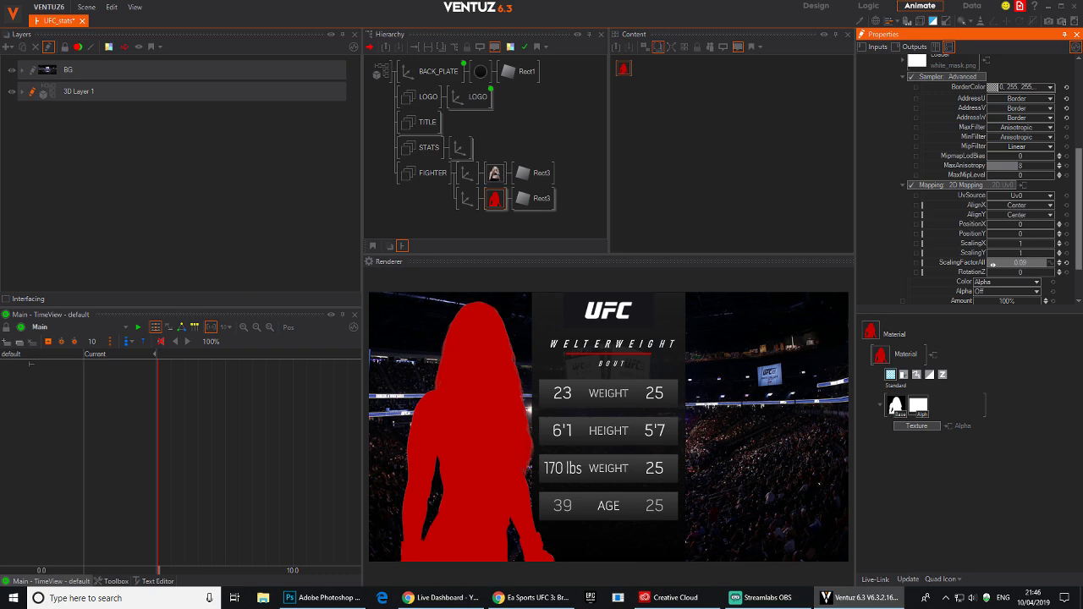
pyautogui.scroll(5, 1033, 196)
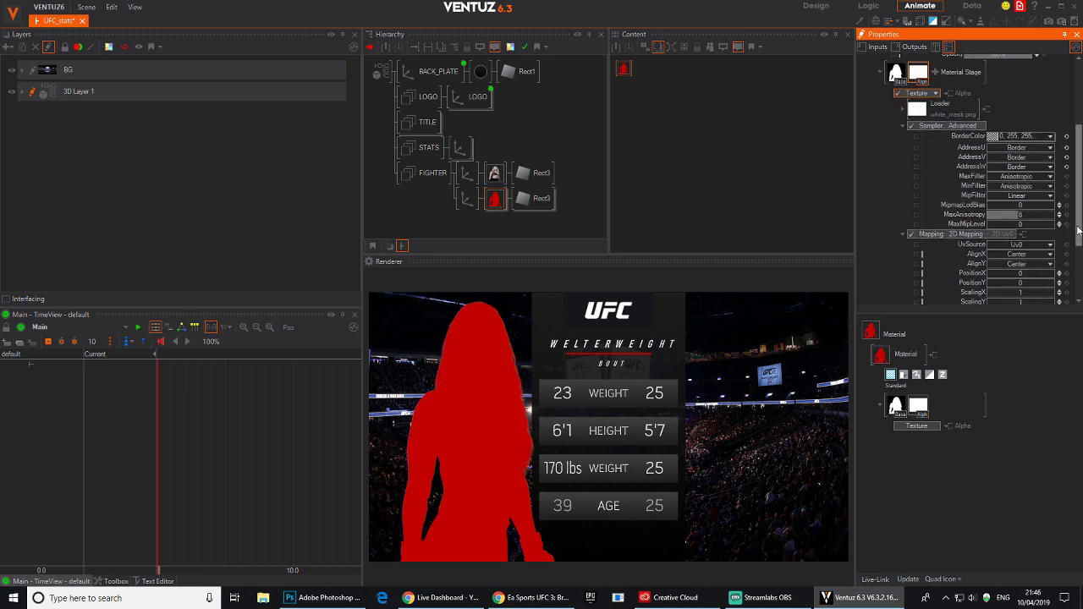
pyautogui.moveTo(1078, 230); pyautogui.dragTo(1068, 260)
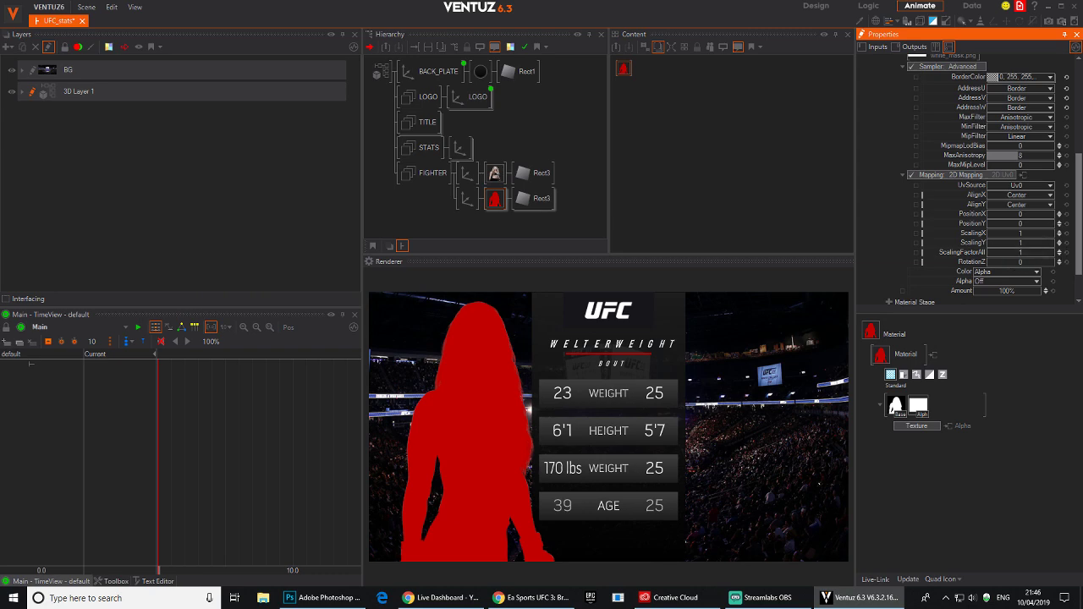
pyautogui.moveTo(1081, 193); pyautogui.dragTo(1075, 142)
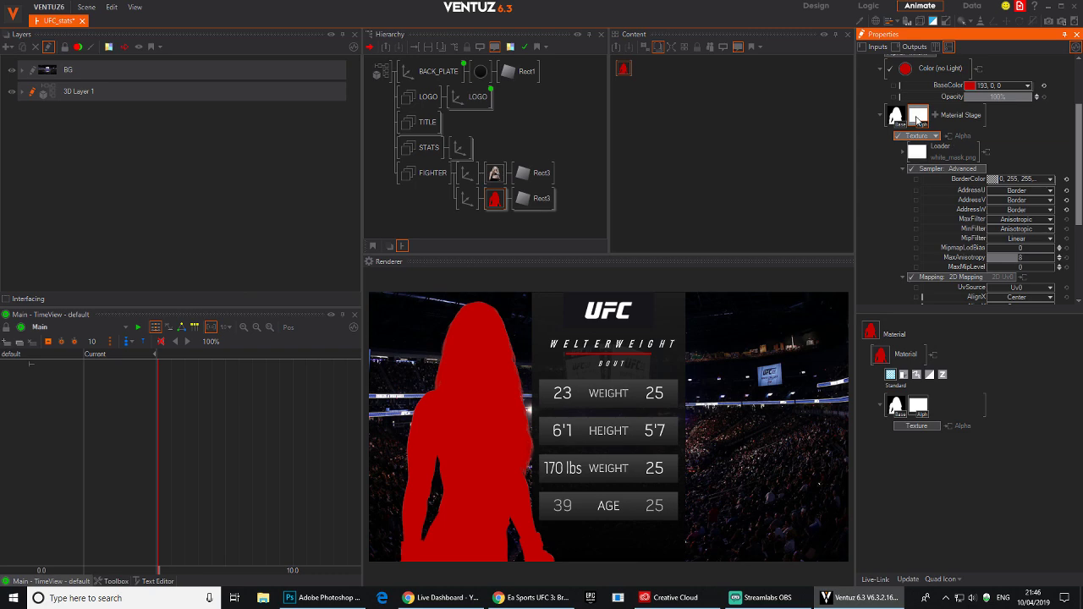
# Disable the silhouette's base texture and reset the mask sampler's BorderColor to White and its three address modes to Wrap.
pyautogui.click(895, 117)
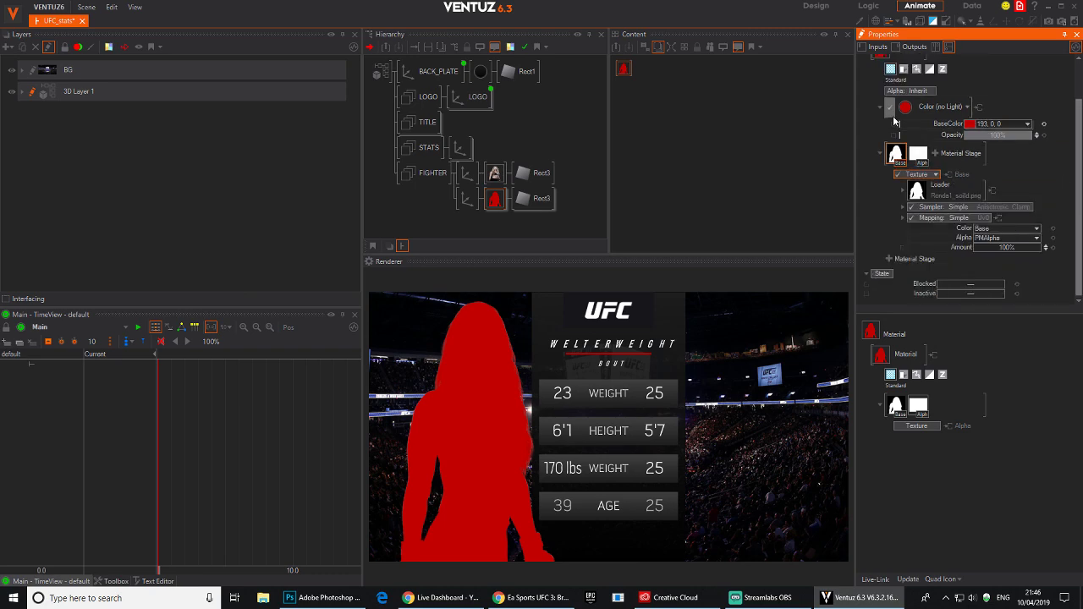
pyautogui.click(899, 175)
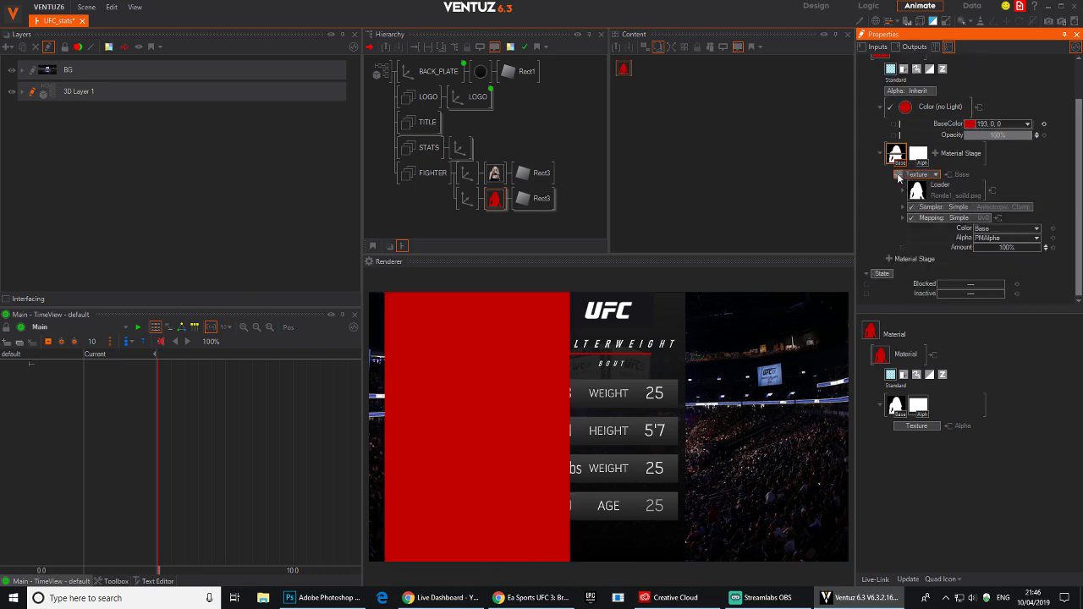
pyautogui.click(918, 154)
pyautogui.scroll(-3, 1024, 203)
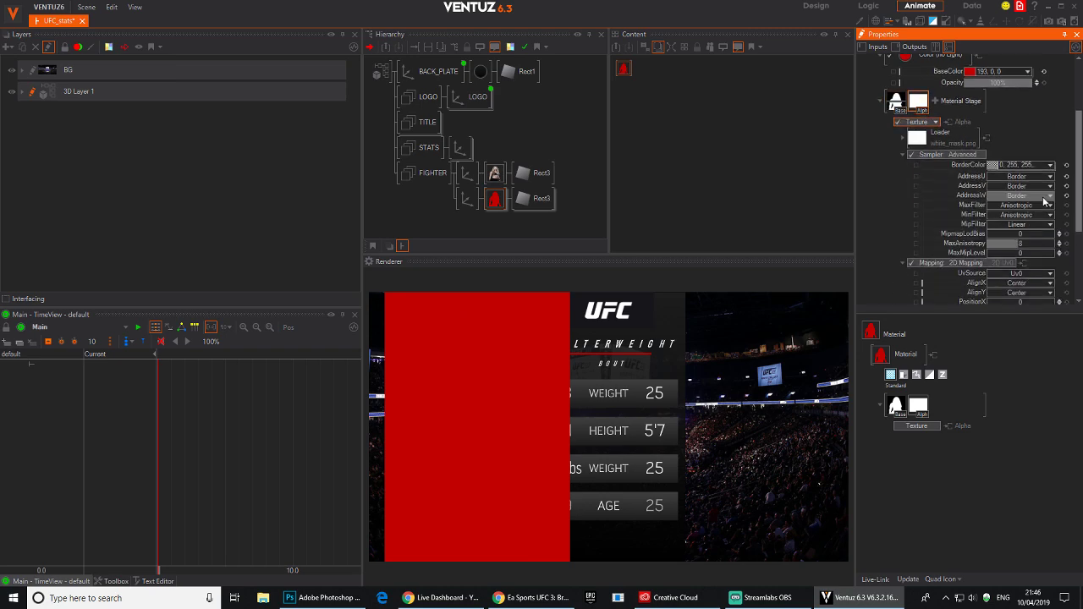
pyautogui.scroll(-1, 1032, 203)
pyautogui.scroll(2, 1041, 196)
pyautogui.scroll(-3, 1027, 212)
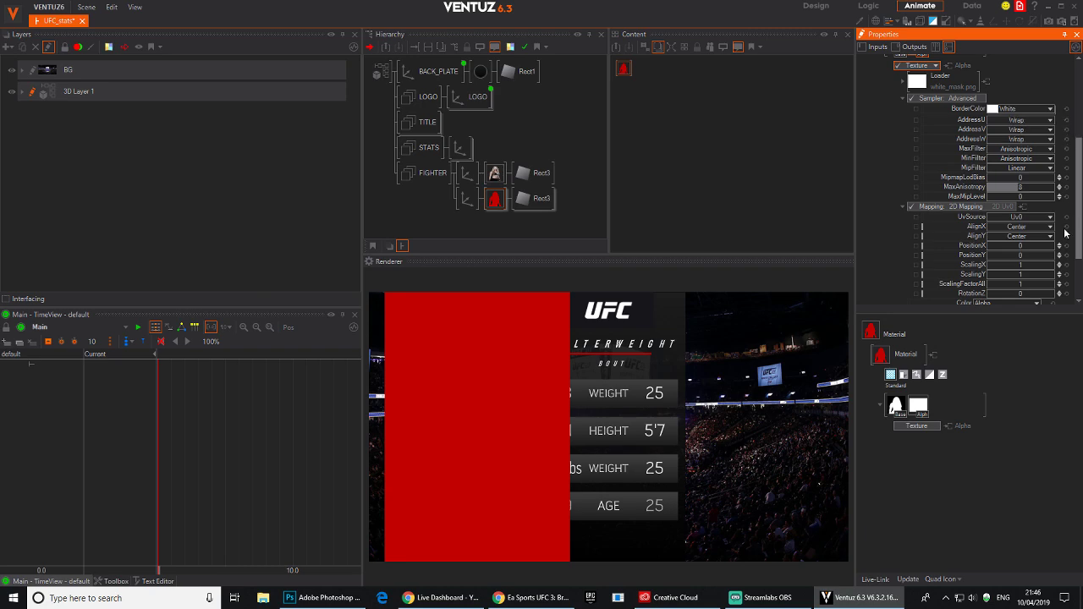
# Reapply 2D Mapping with UV0 to the mask texture and try a ScalingFactorAll of -0.34.
pyautogui.click(988, 208)
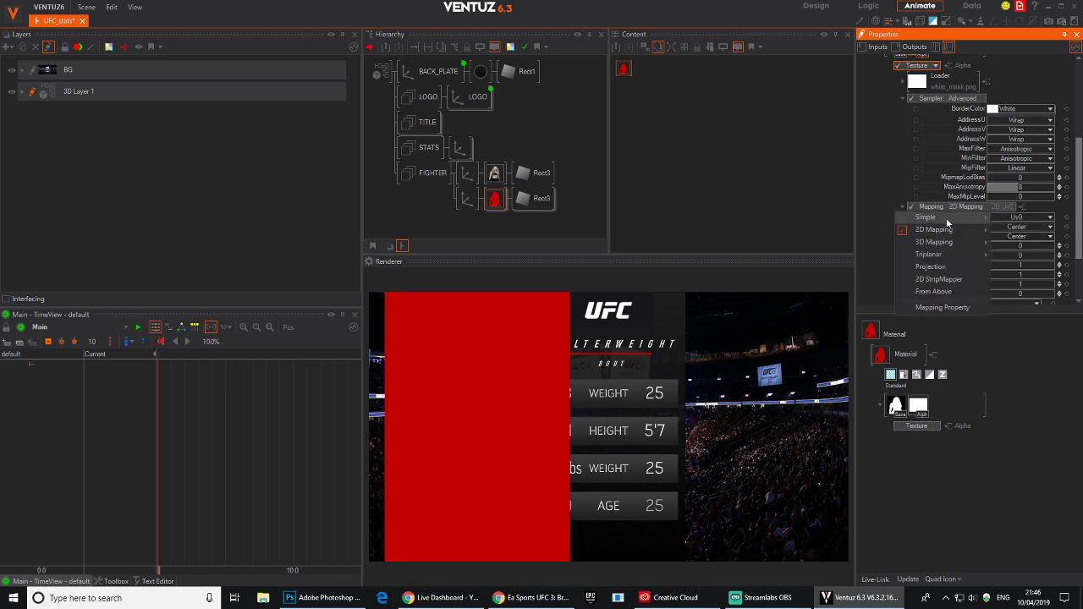
pyautogui.moveTo(942, 229)
pyautogui.click(1027, 246)
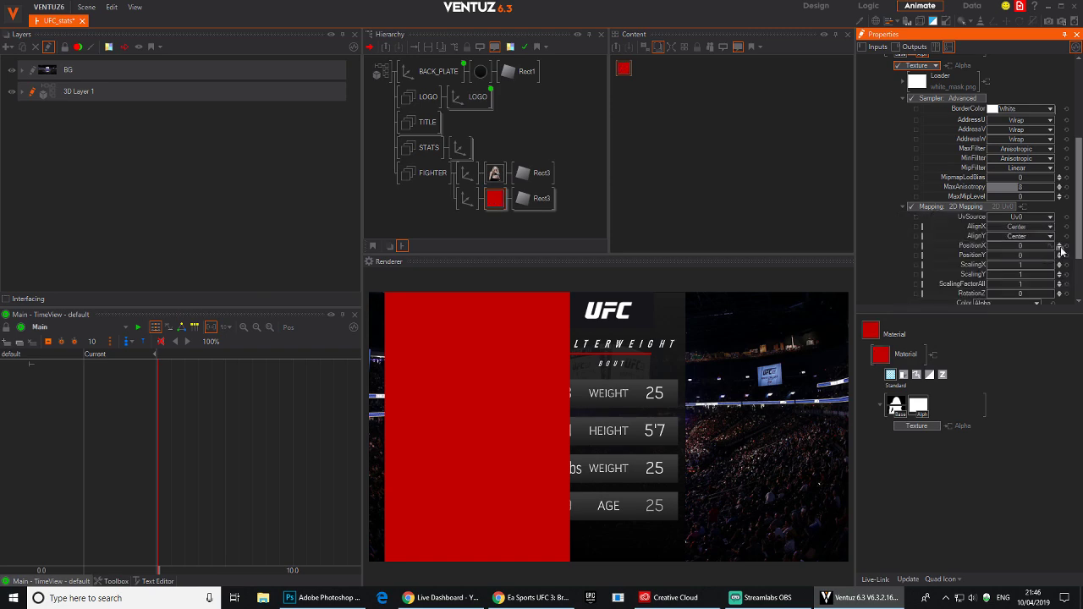
pyautogui.scroll(-1, 1061, 250)
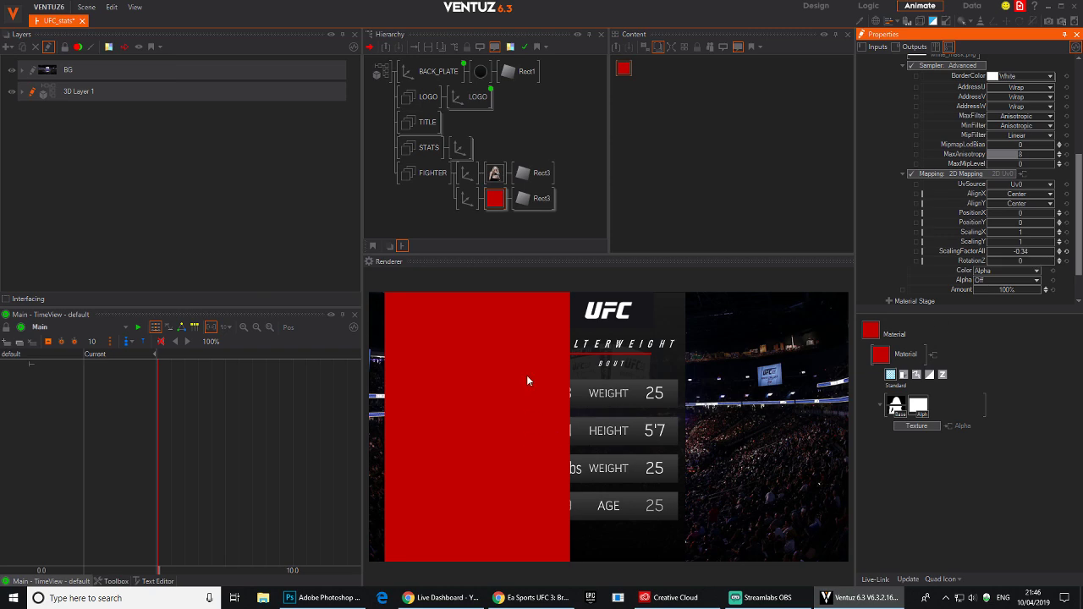
# Change the white_mask.png texture stage from Alpha to the Base + Alpha type.
pyautogui.scroll(2, 990, 187)
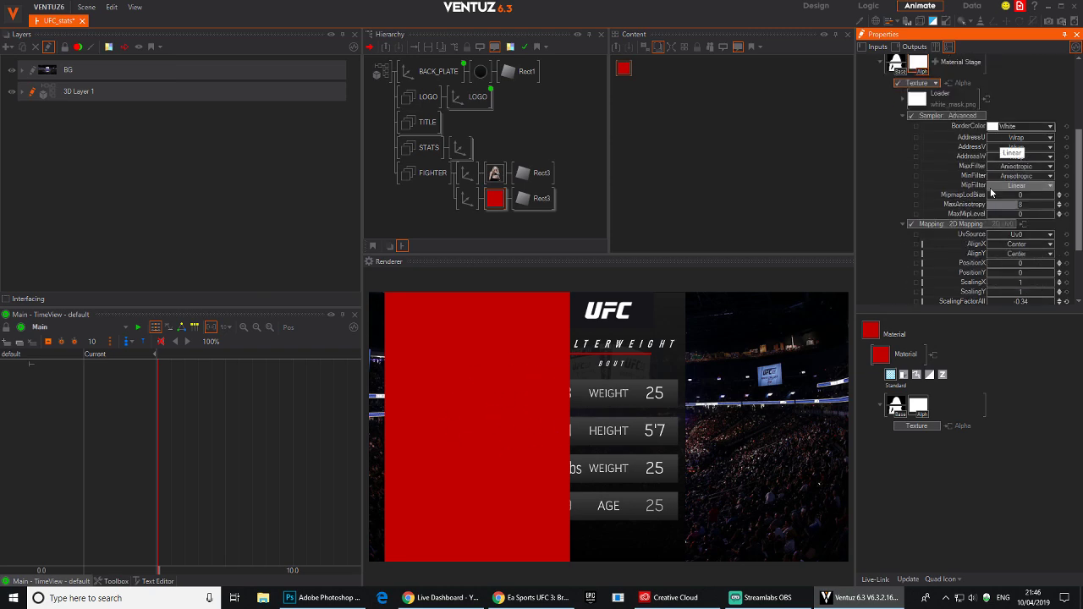
pyautogui.click(919, 81)
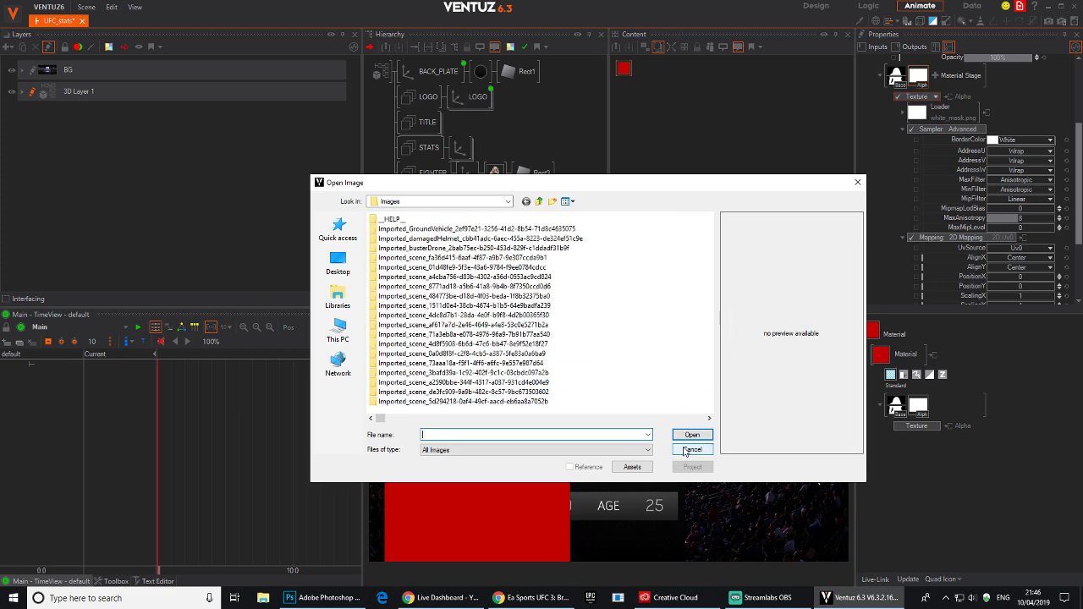
pyautogui.click(687, 451)
pyautogui.click(936, 98)
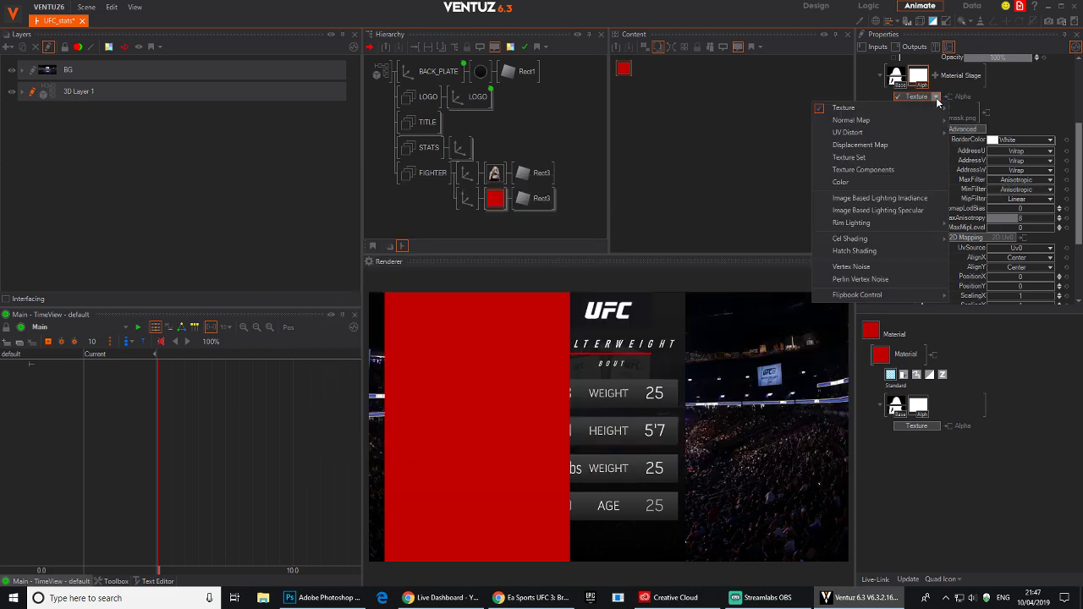
pyautogui.moveTo(909, 109)
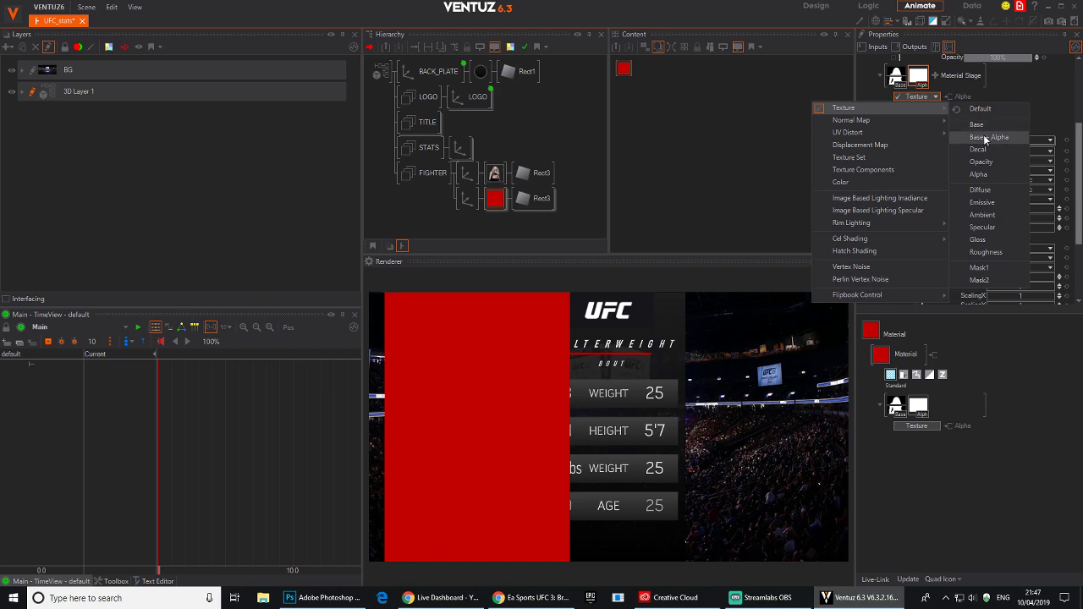
pyautogui.click(1000, 142)
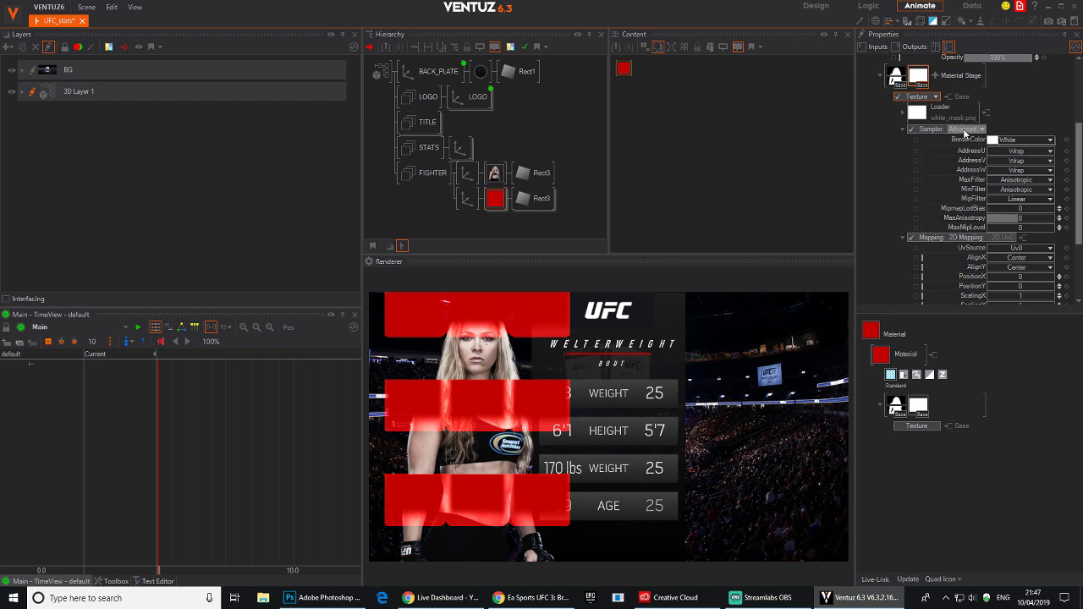
# Set AddressU, AddressV and AddressW of the mask texture's sampler to Border.
pyautogui.click(1020, 150)
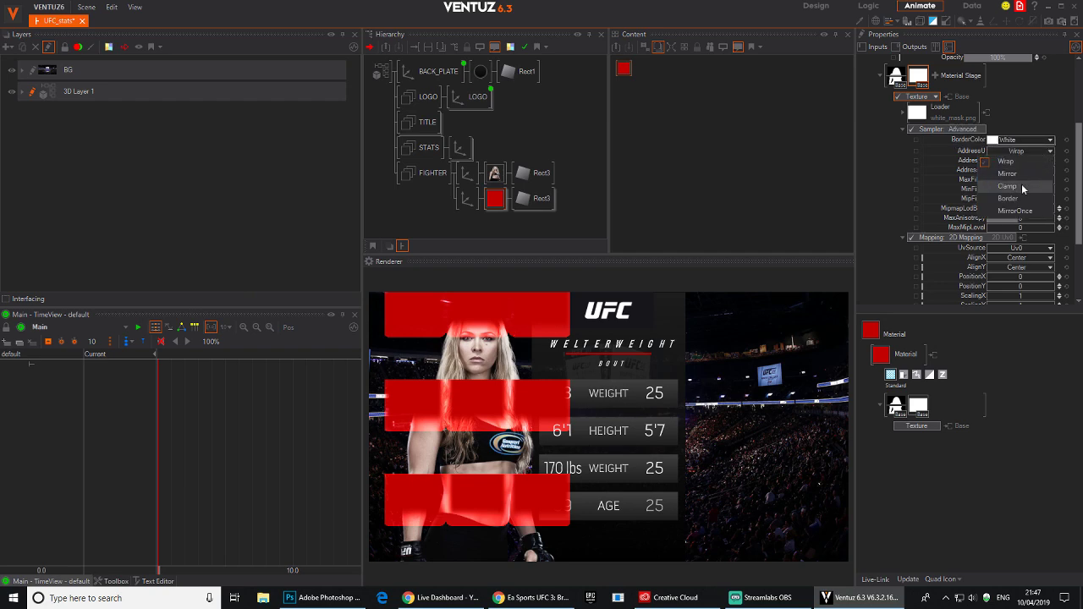
pyautogui.click(1020, 198)
pyautogui.click(1032, 162)
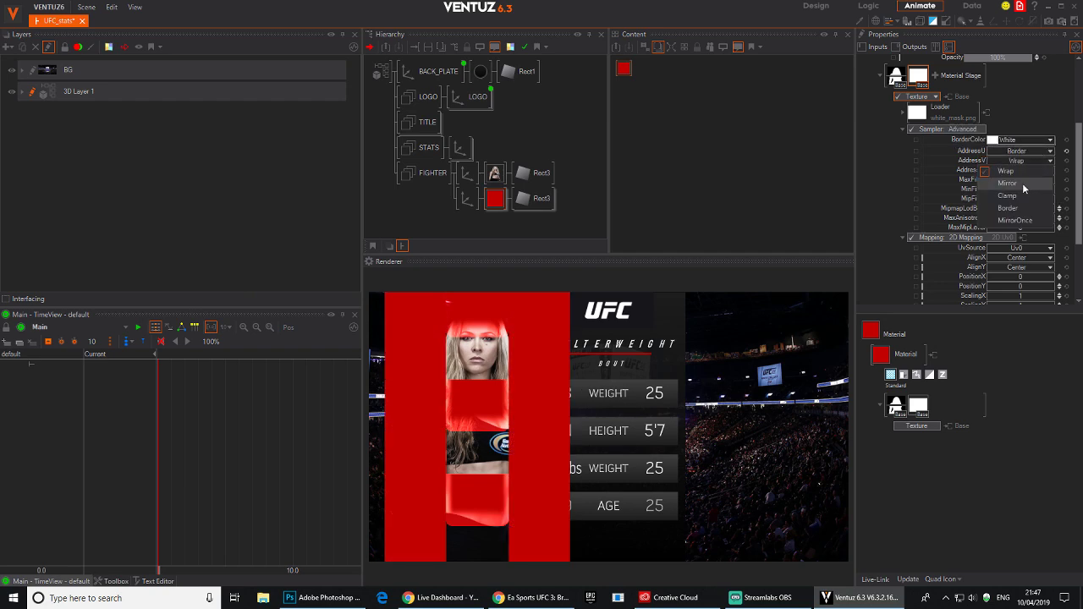
pyautogui.click(1021, 205)
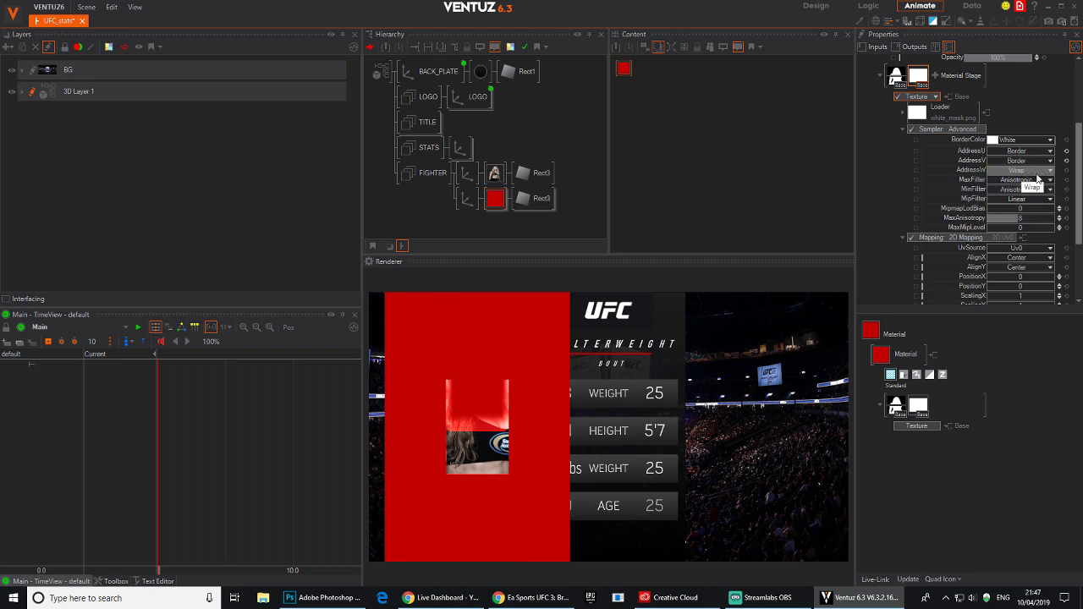
pyautogui.click(1032, 171)
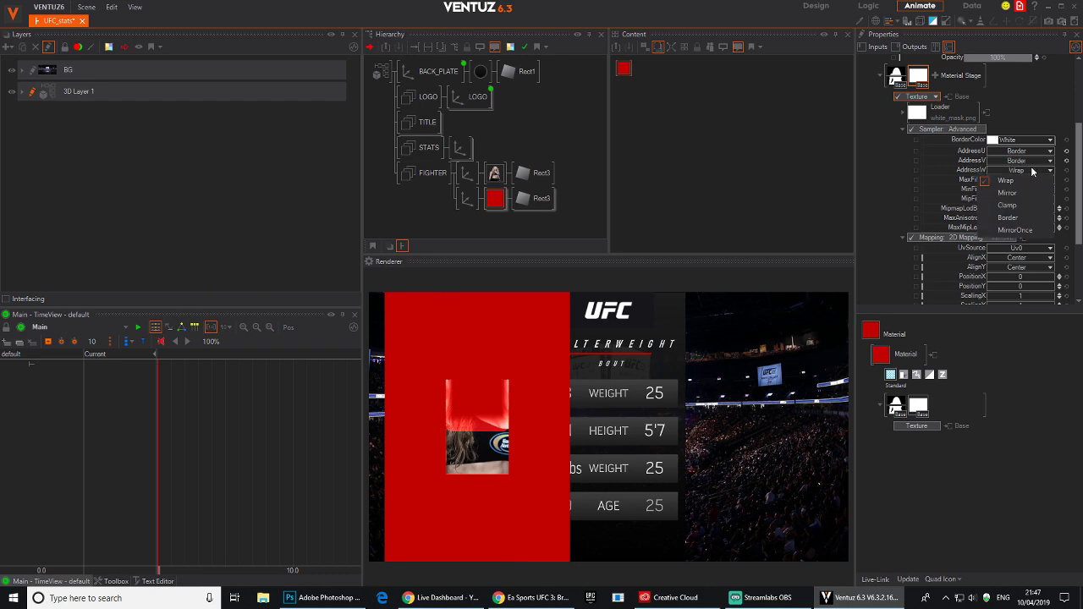
pyautogui.click(1016, 218)
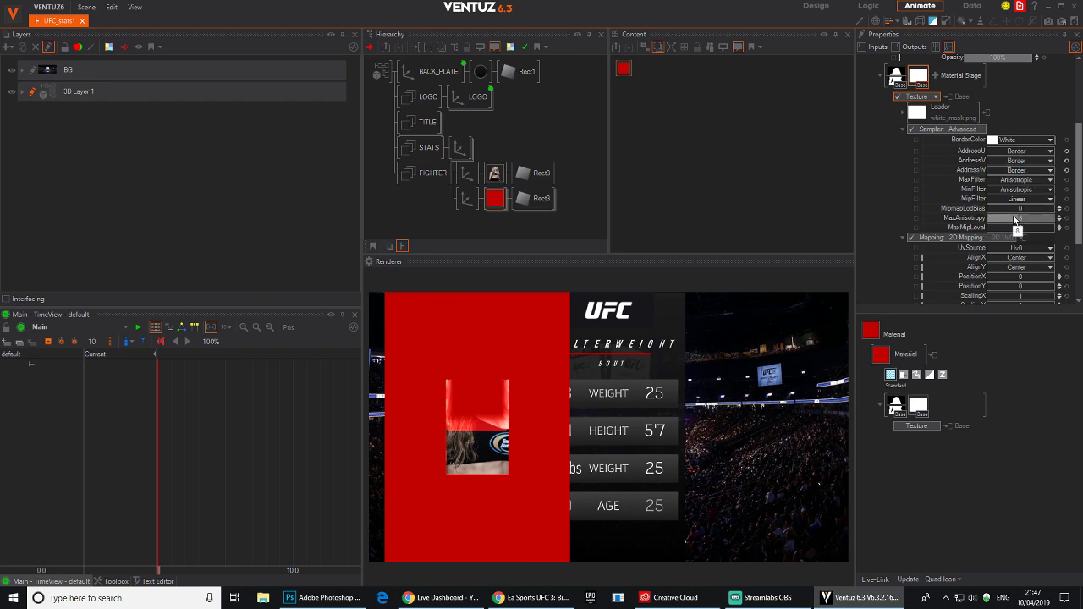
# Make the mask sampler's BorderColor transparent by setting its alpha value to 0.
pyautogui.click(1051, 141)
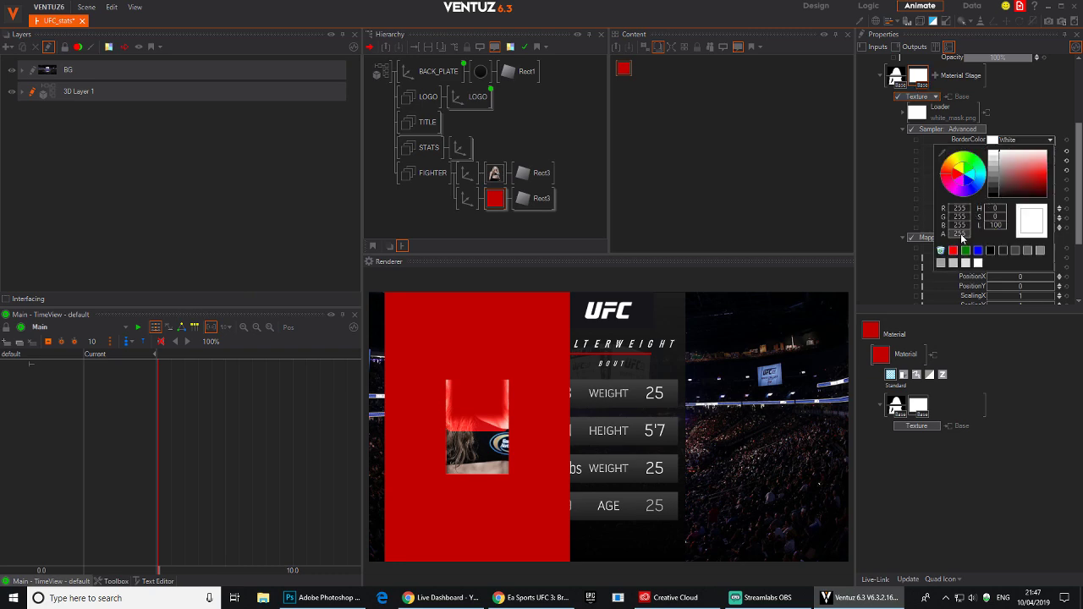
pyautogui.write('0')
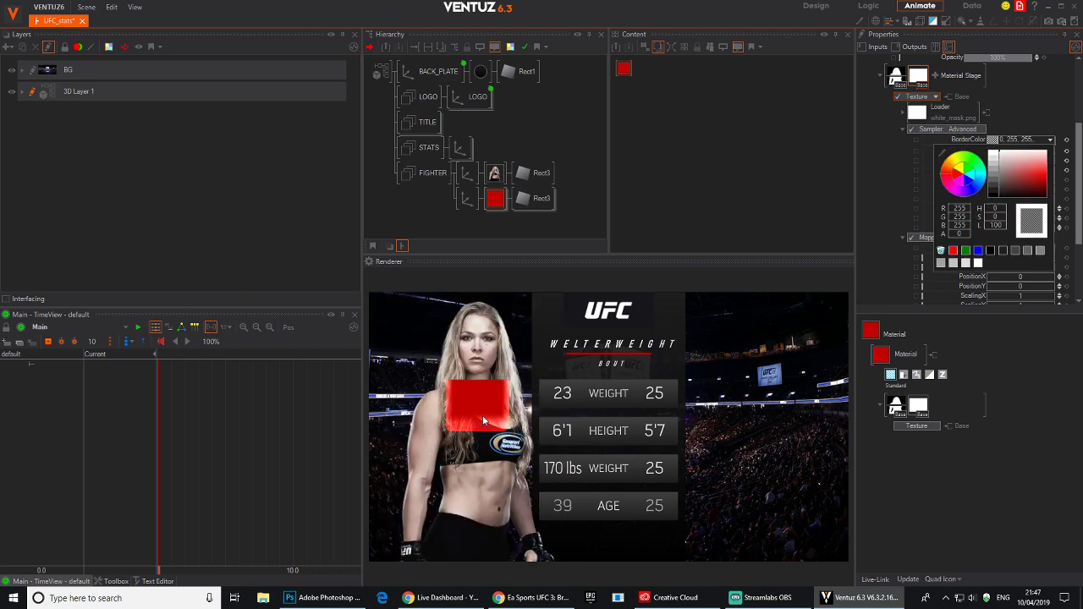
pyautogui.click(1066, 252)
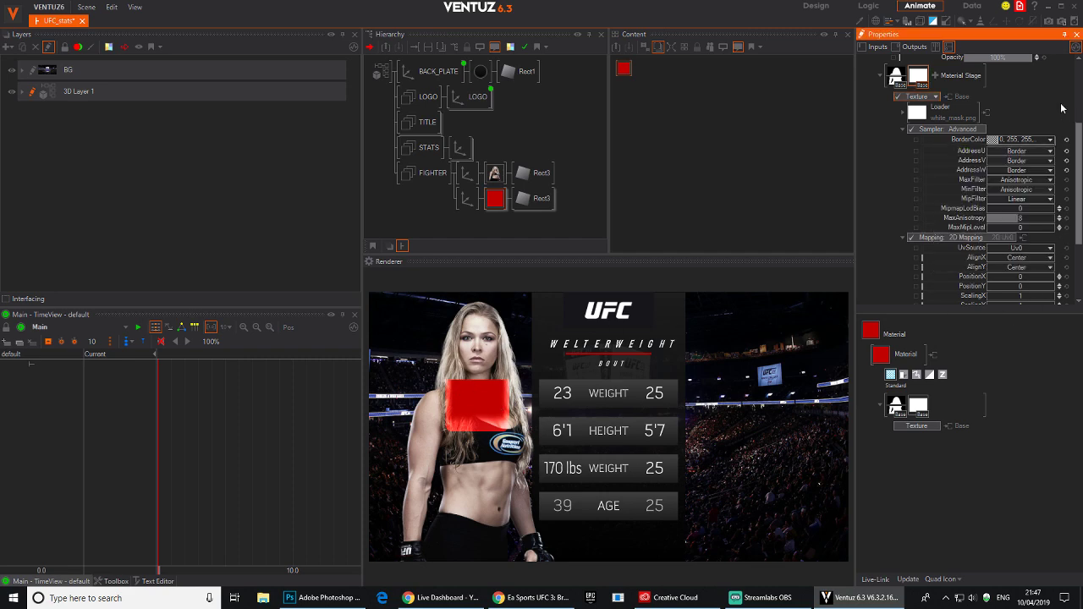
# Reset the mask's ScalingFactorAll, then stretch it with ScalingX 4.15, rotate it to RotationZ 62 and enlarge it over the fighter.
pyautogui.scroll(-3, 1016, 254)
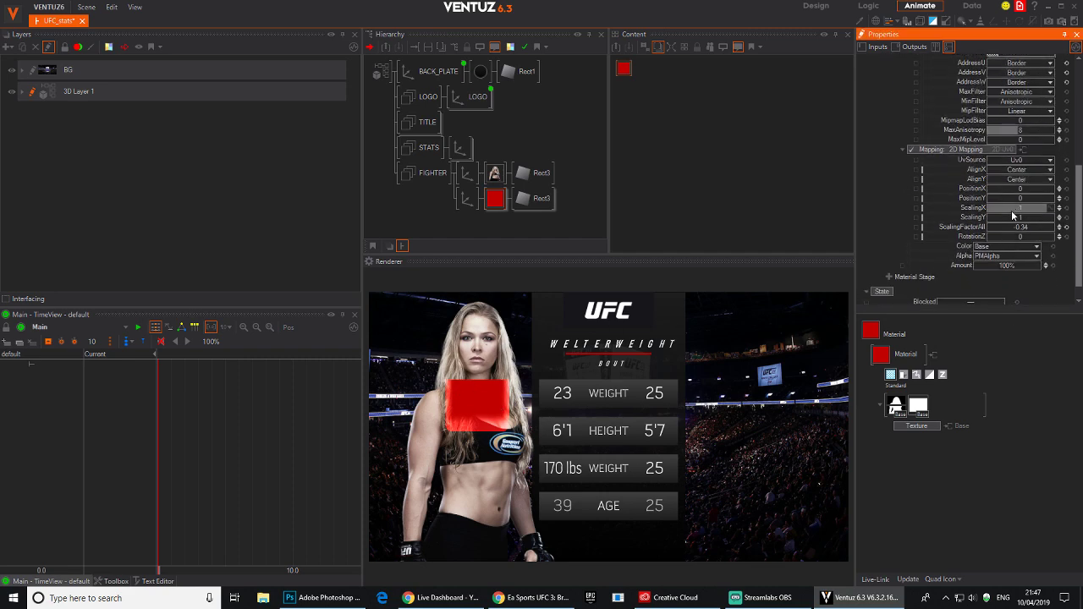
pyautogui.click(1067, 227)
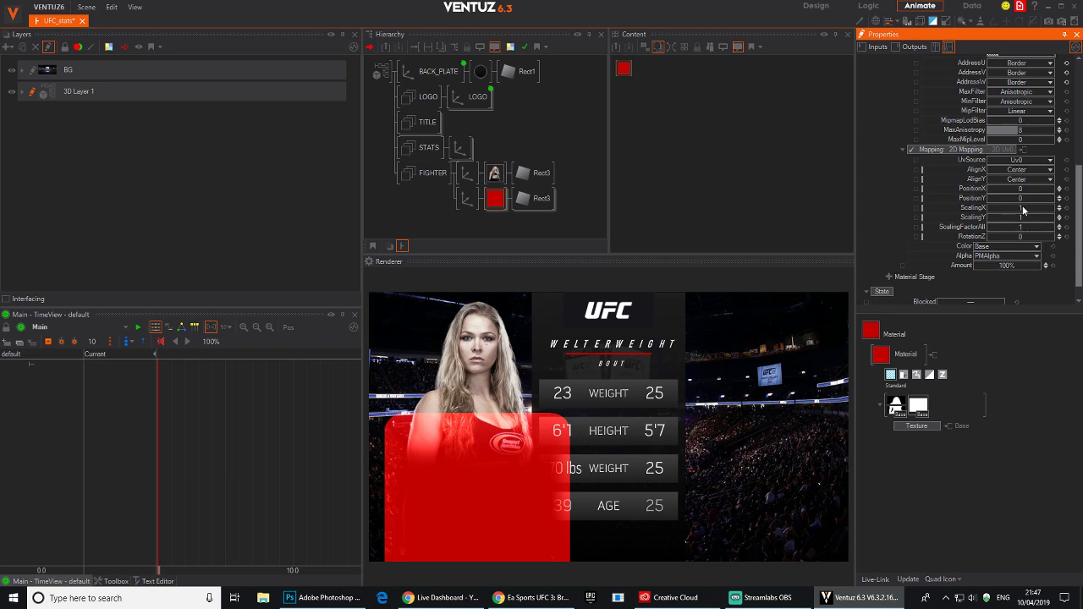
pyautogui.moveTo(1019, 210)
pyautogui.mouseDown()
pyautogui.moveTo(1054, 205)
pyautogui.moveTo(1010, 229)
pyautogui.mouseUp()
pyautogui.scroll(2, 1021, 238)
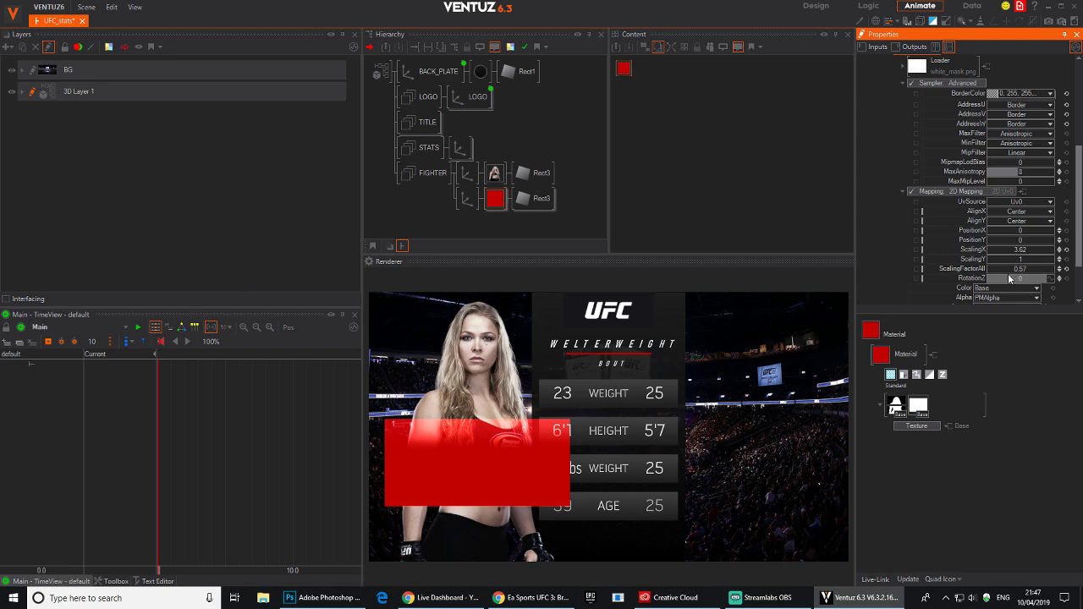
pyautogui.moveTo(1020, 284); pyautogui.dragTo(1034, 270)
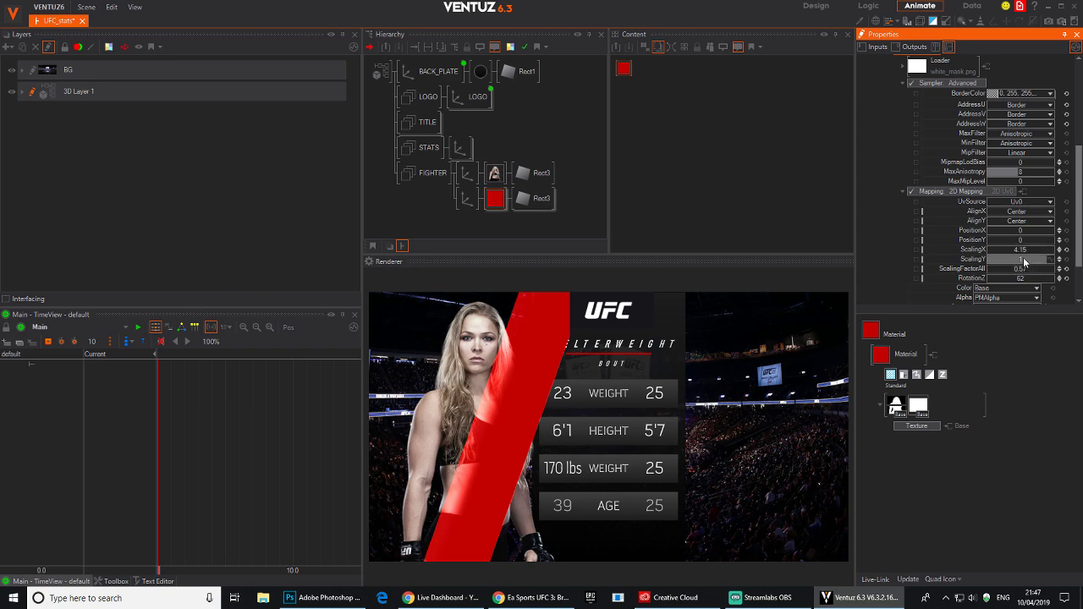
pyautogui.moveTo(1025, 262); pyautogui.dragTo(1079, 163)
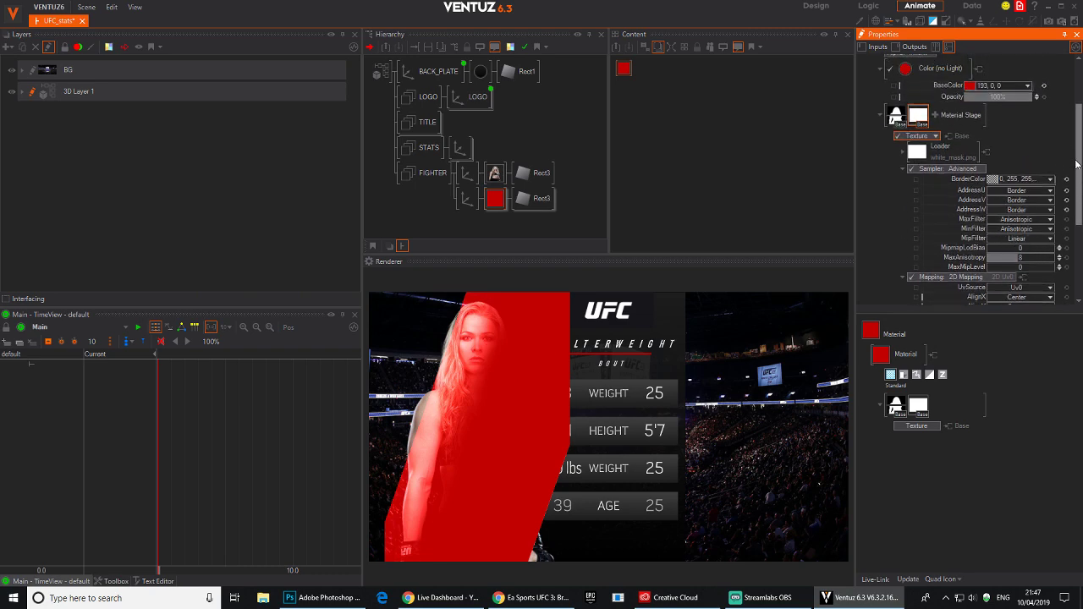
# Re-enable the silhouette's base texture and shift the mask texture's PositionX to 0.67.
pyautogui.click(894, 121)
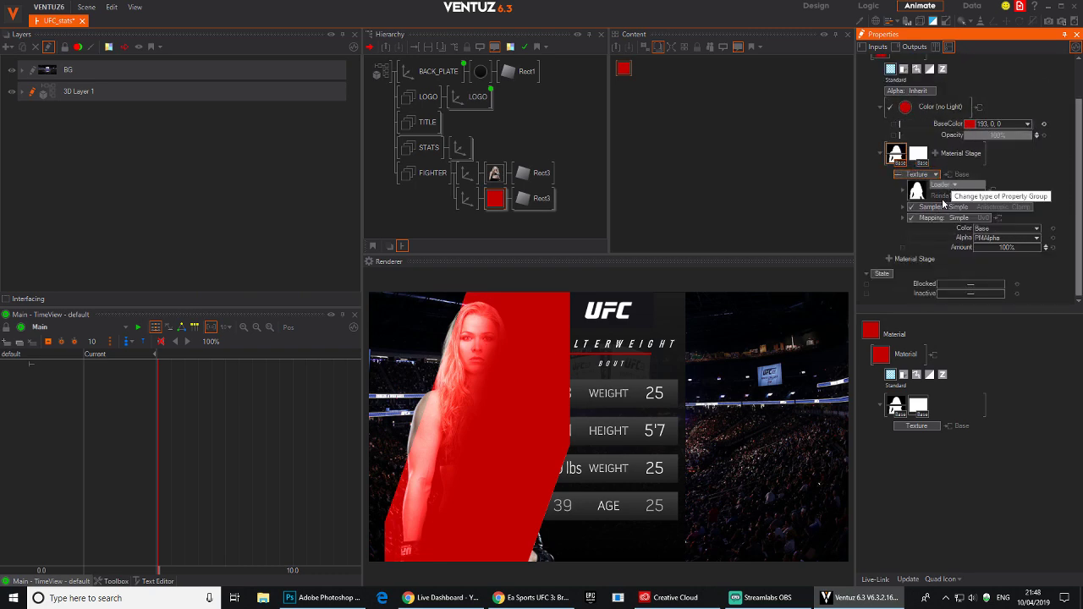
pyautogui.click(899, 174)
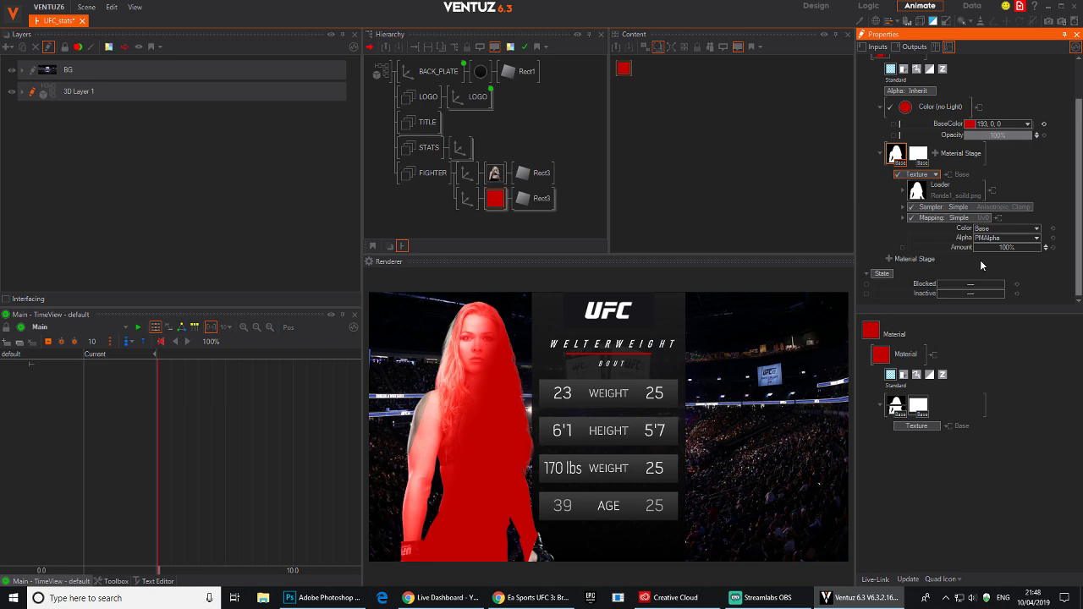
pyautogui.click(968, 218)
pyautogui.scroll(-2, 1019, 254)
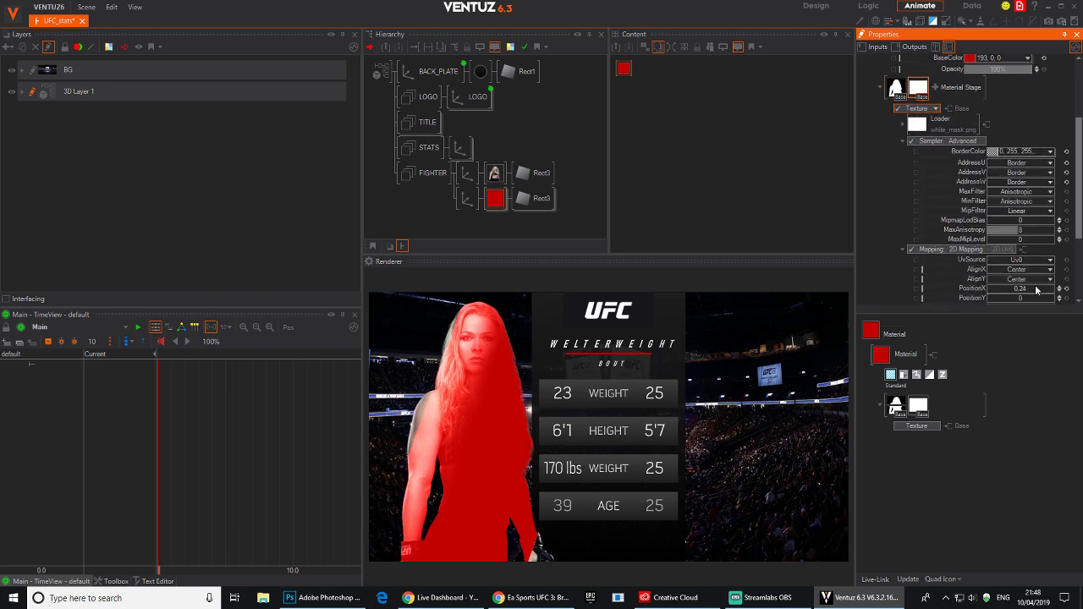
pyautogui.scroll(-1, 1036, 290)
pyautogui.moveTo(1018, 248)
pyautogui.mouseDown()
pyautogui.moveTo(1053, 249)
pyautogui.moveTo(1012, 254)
pyautogui.mouseUp()
pyautogui.scroll(1, 986, 106)
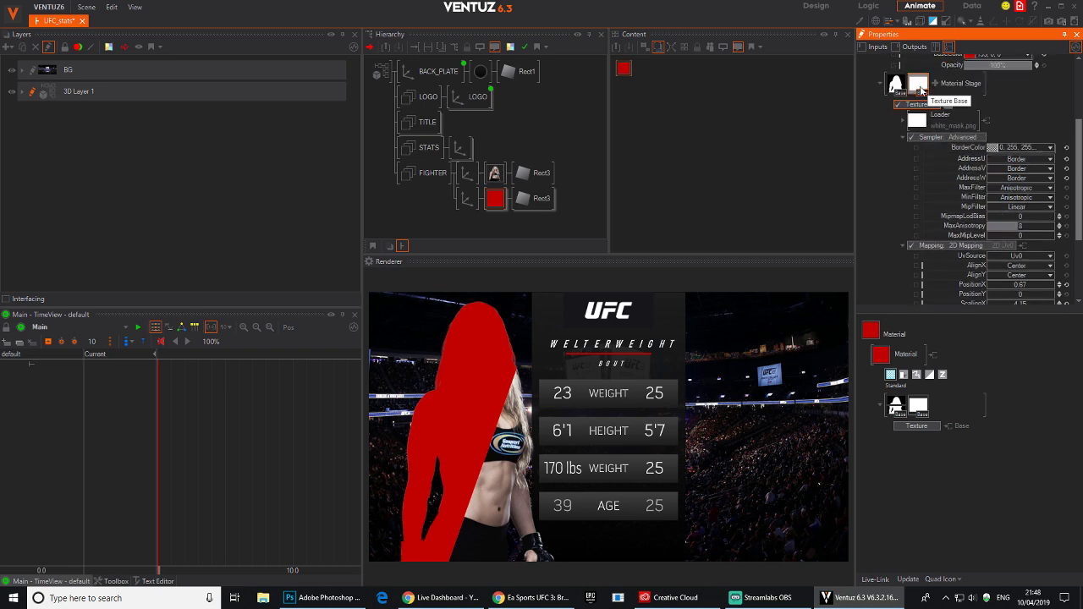
# Try the Alpha and Decal texture types on the silhouette material's mask texture.
pyautogui.click(935, 104)
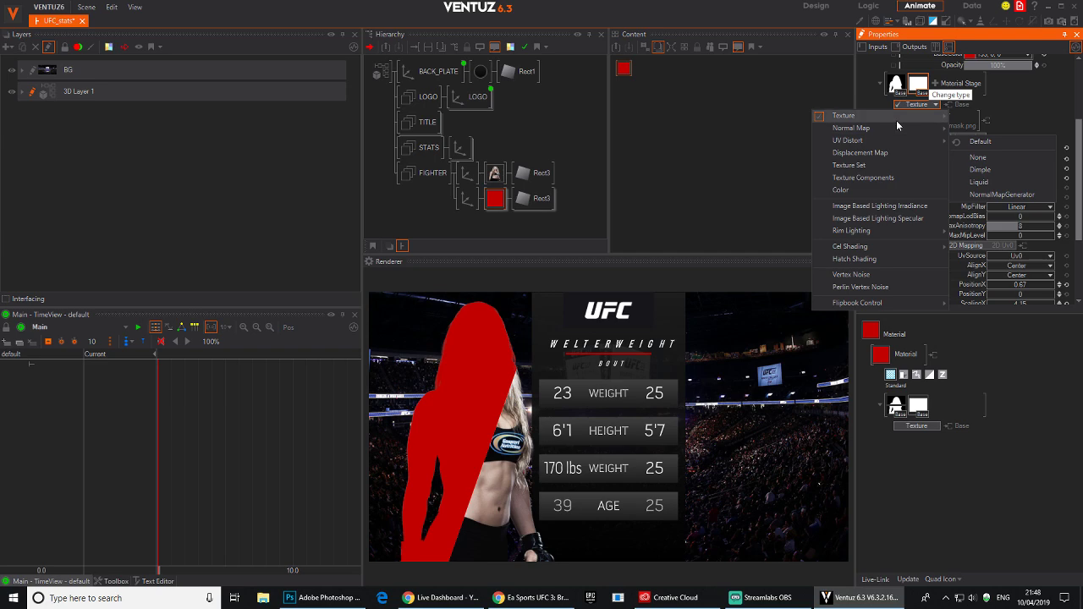
pyautogui.moveTo(896, 119)
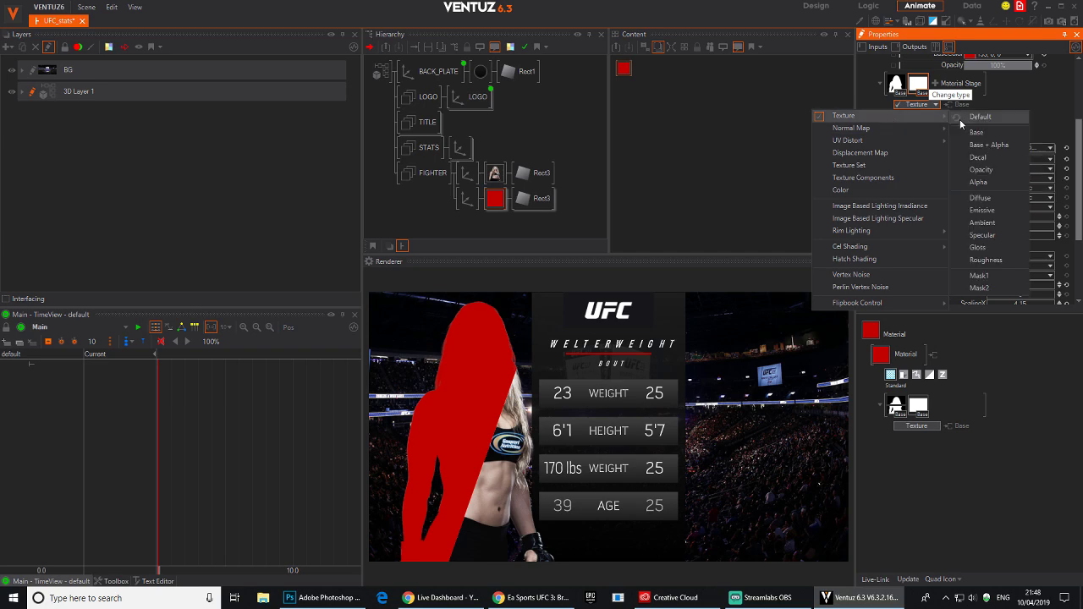
pyautogui.click(980, 182)
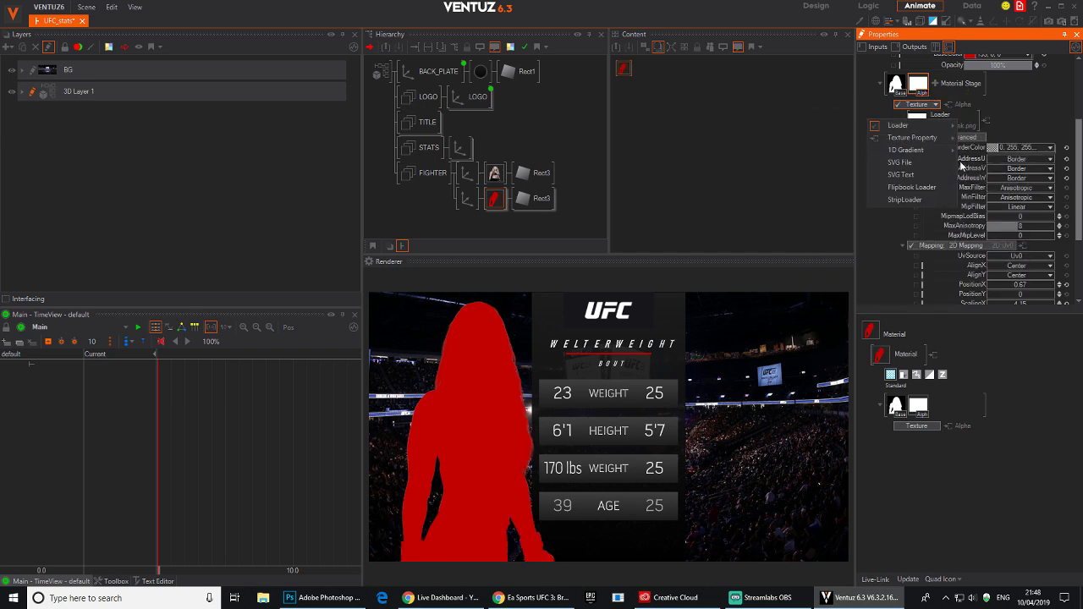
pyautogui.click(935, 104)
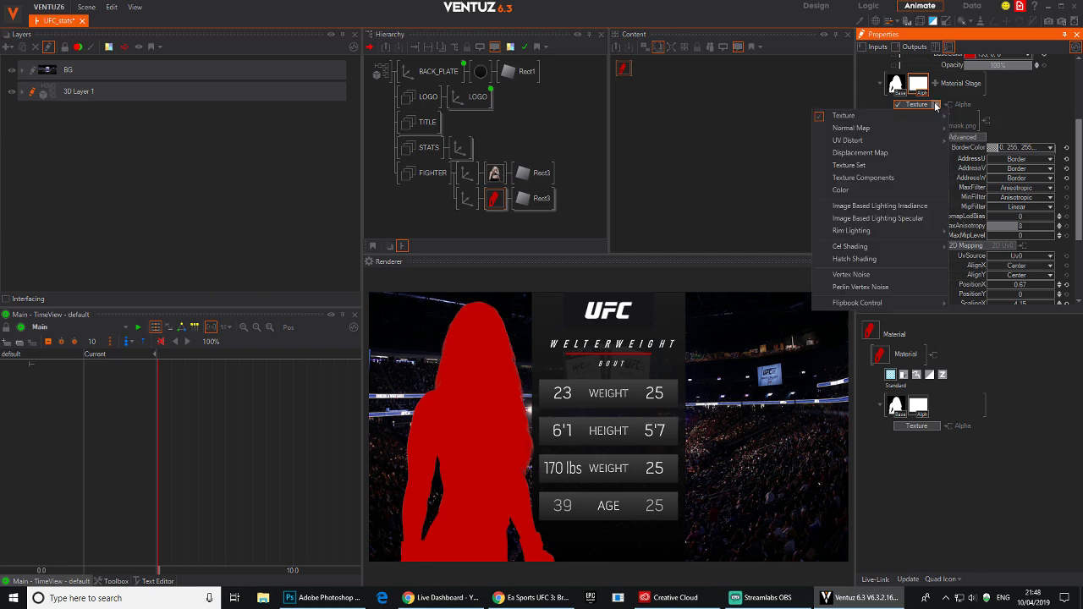
pyautogui.moveTo(916, 118)
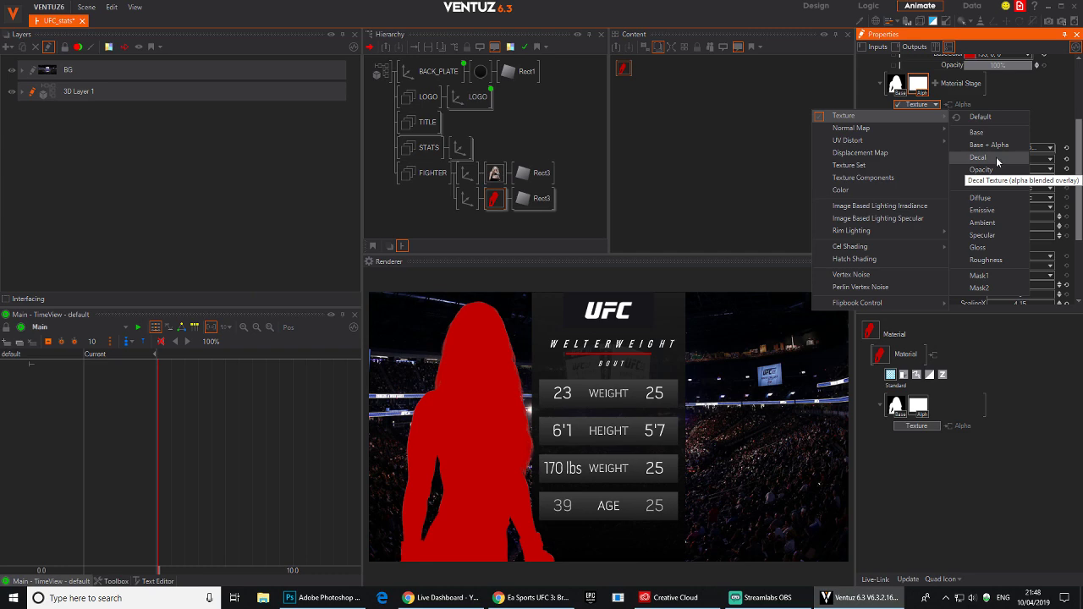
pyautogui.click(996, 156)
# Try the Opacity type on the mask texture, and switch it back to Base.
pyautogui.click(935, 104)
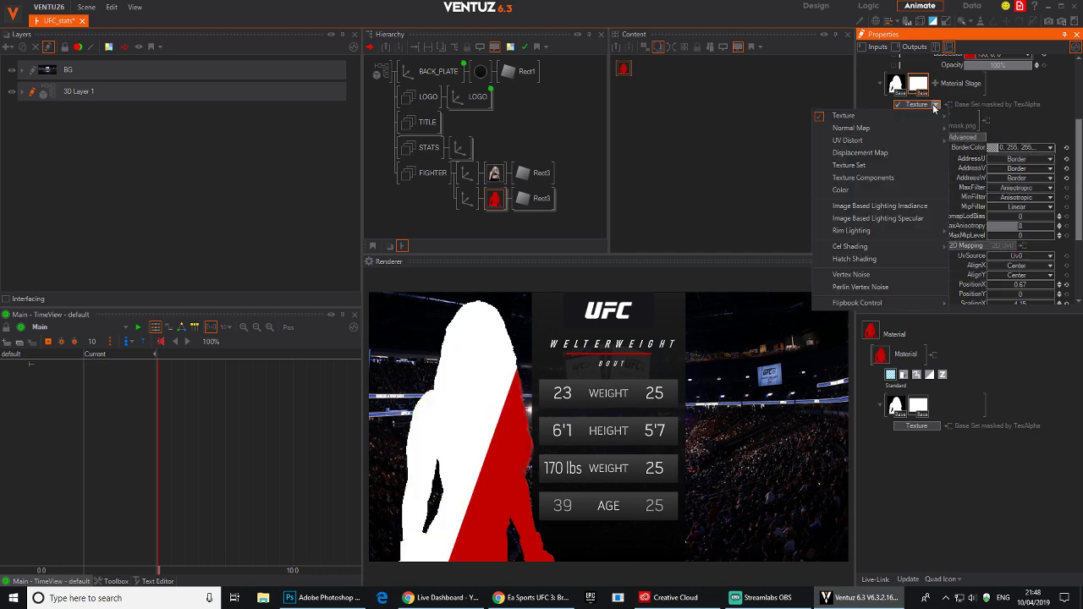
pyautogui.moveTo(914, 132)
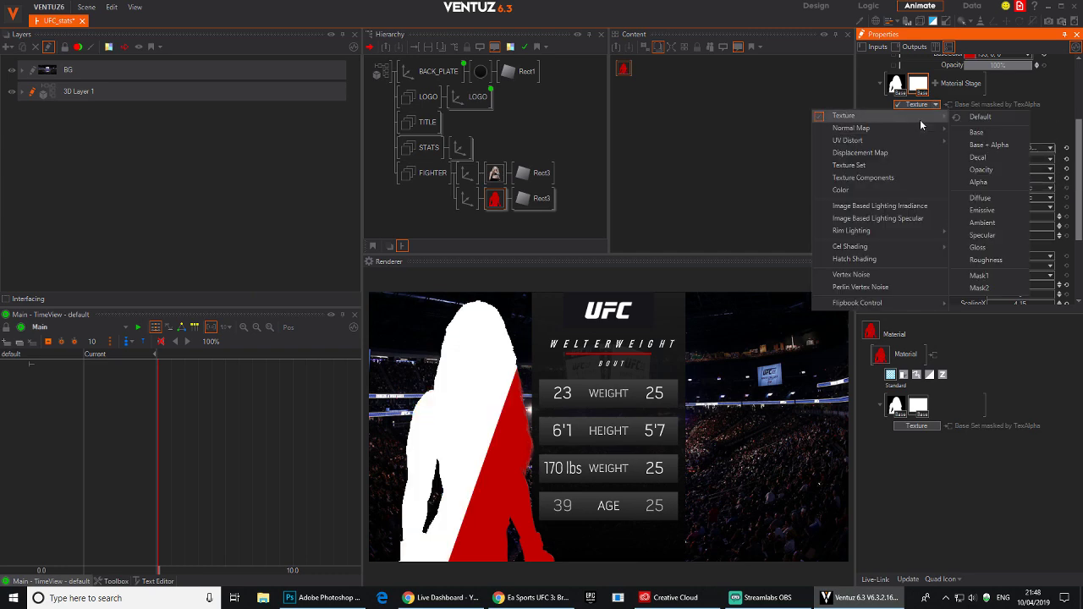
pyautogui.moveTo(943, 117)
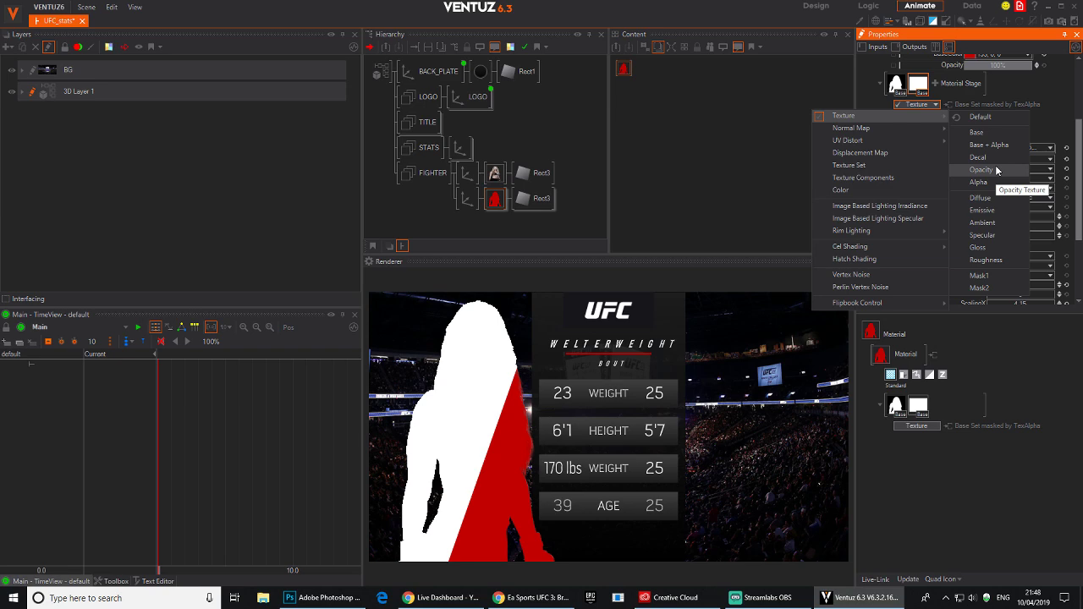
pyautogui.click(995, 168)
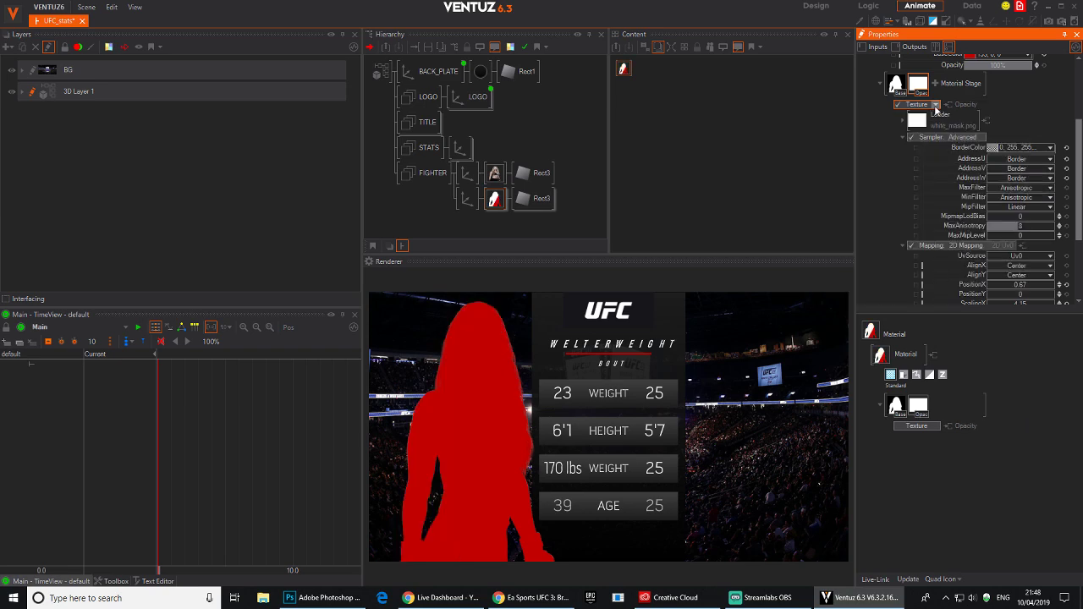
pyautogui.click(936, 104)
pyautogui.moveTo(934, 117)
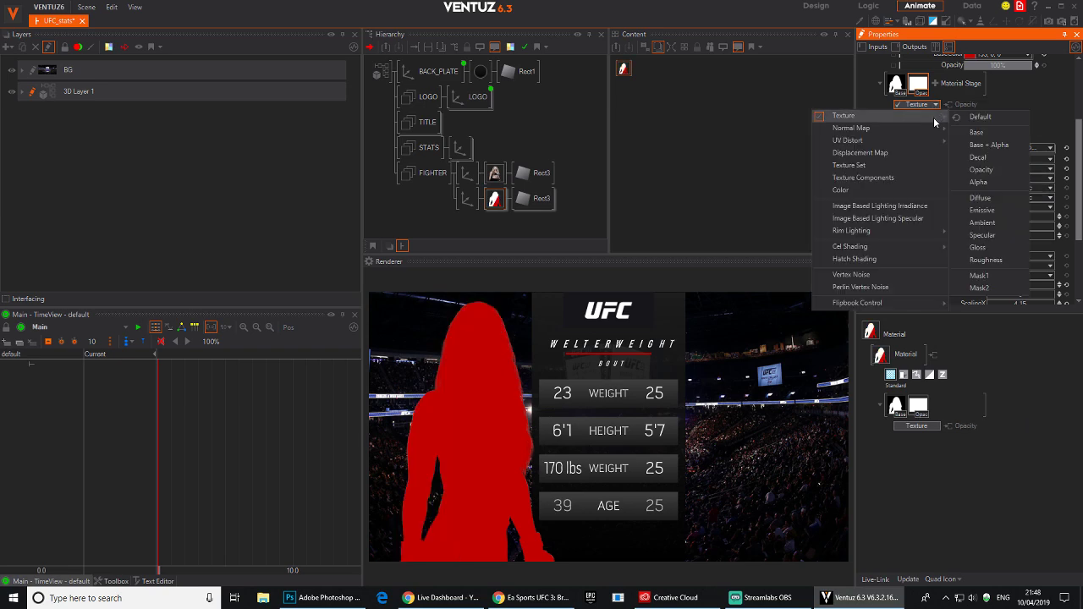
pyautogui.click(982, 133)
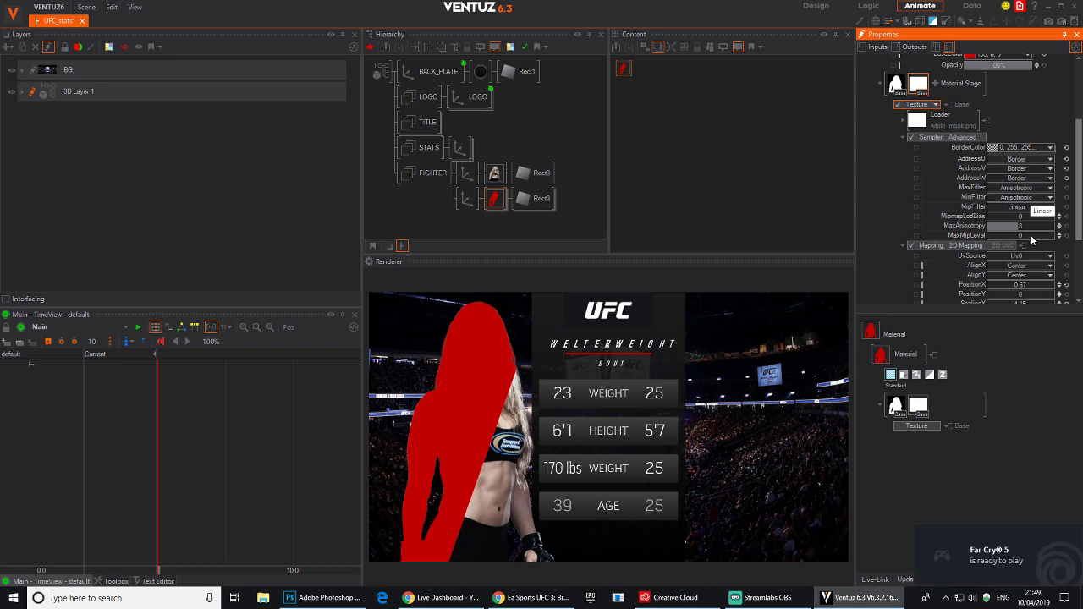
# Sweep the mask texture across the fighter, bringing its PositionX to -0.53.
pyautogui.scroll(-2, 1028, 256)
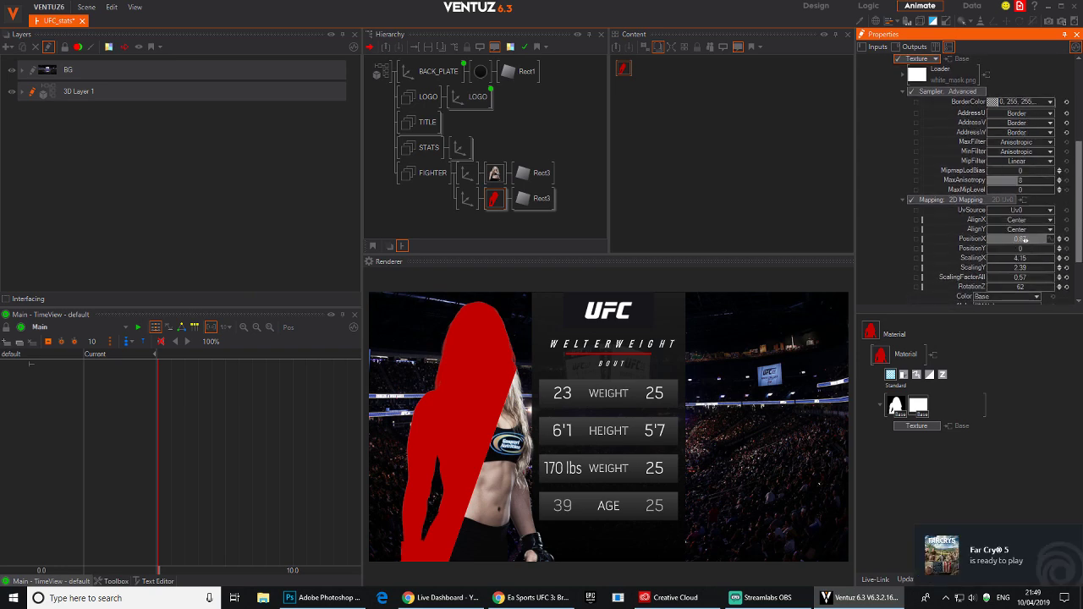
pyautogui.moveTo(1025, 239)
pyautogui.mouseDown()
pyautogui.moveTo(1047, 241)
pyautogui.moveTo(1004, 238)
pyautogui.moveTo(1022, 241)
pyautogui.mouseUp()
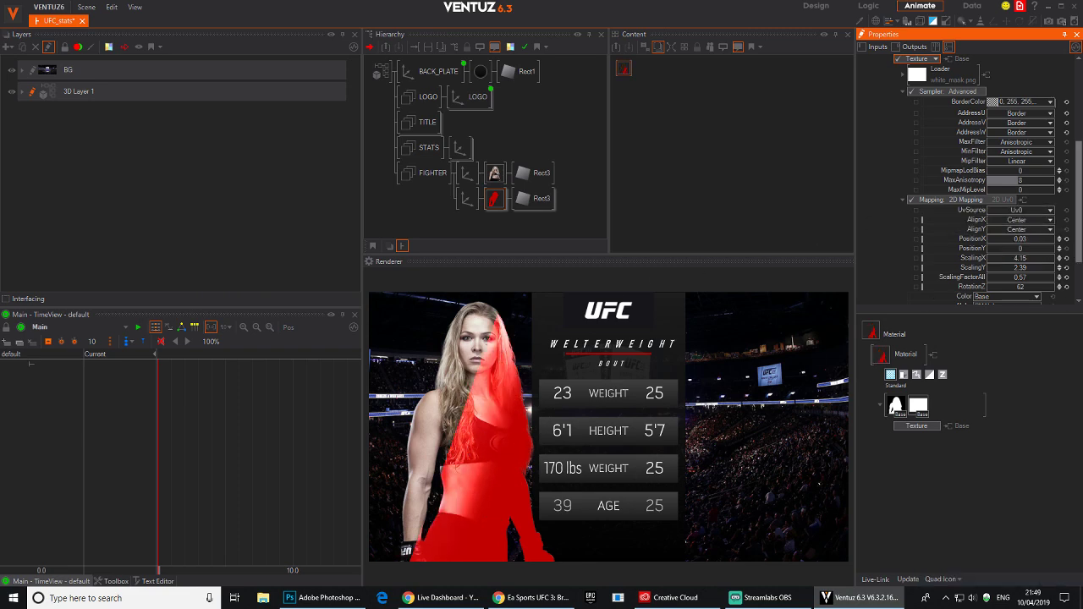
pyautogui.scroll(3, 1079, 224)
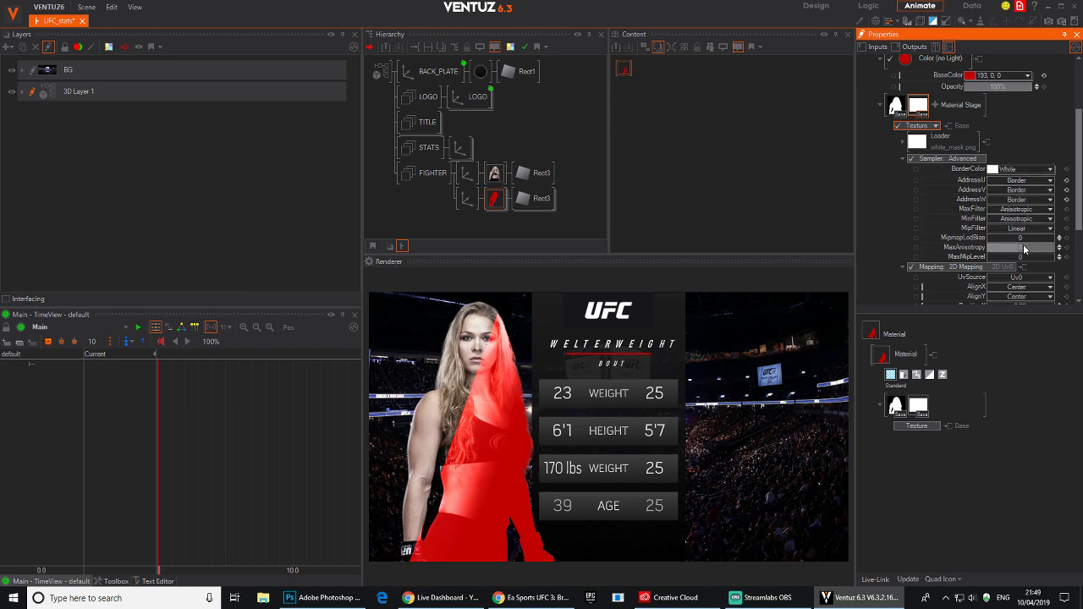
pyautogui.scroll(-1, 1025, 253)
pyautogui.scroll(-1, 1029, 282)
pyautogui.moveTo(1029, 272); pyautogui.dragTo(1003, 271)
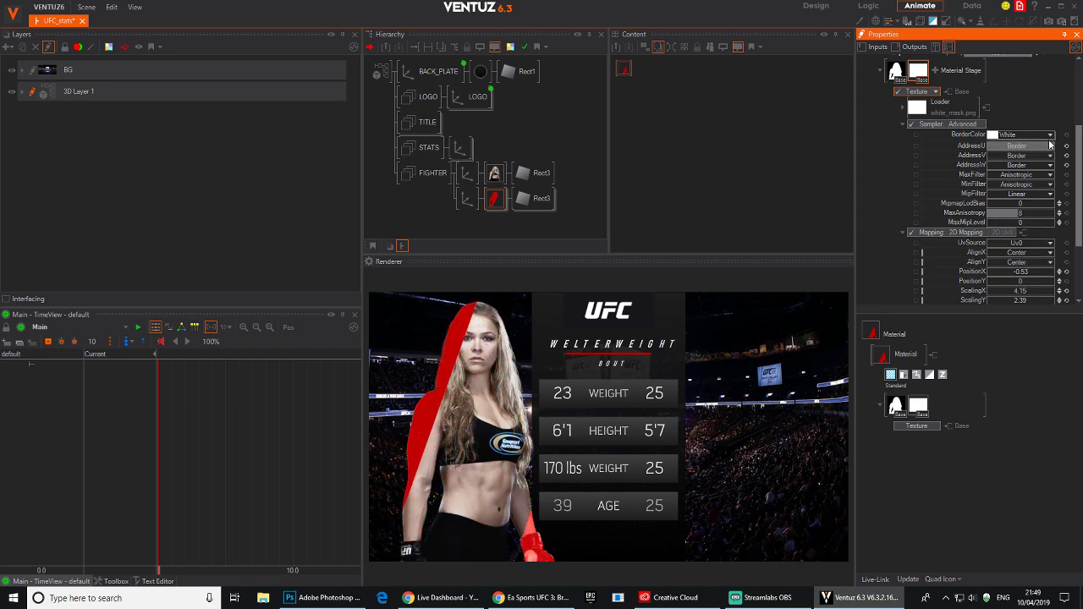
# Make the mask sampler's white BorderColor fully transparent by setting its alpha to 0.
pyautogui.click(1051, 135)
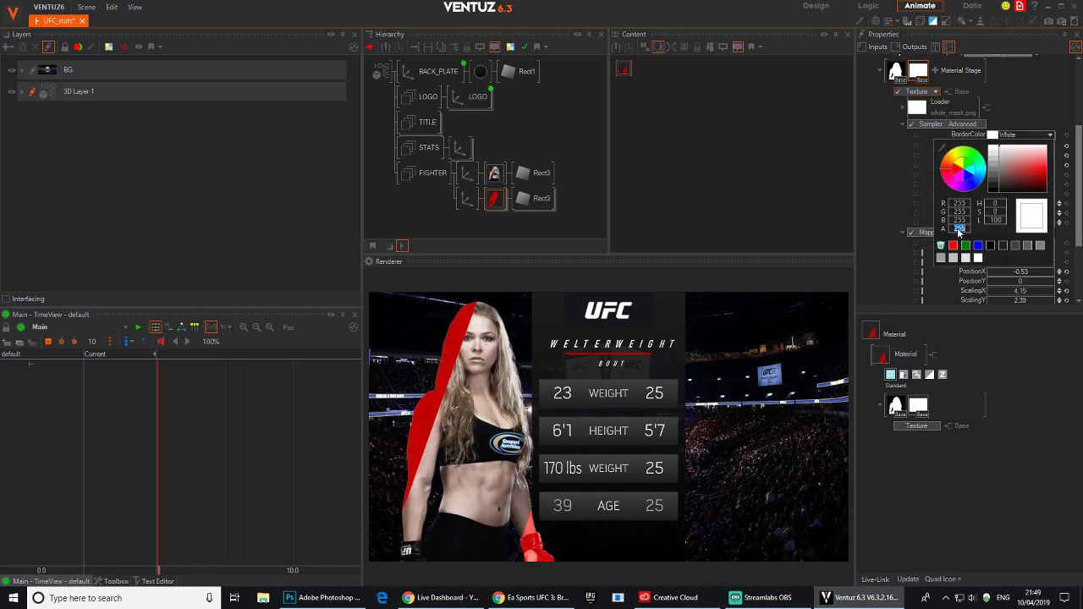
pyautogui.write('0')
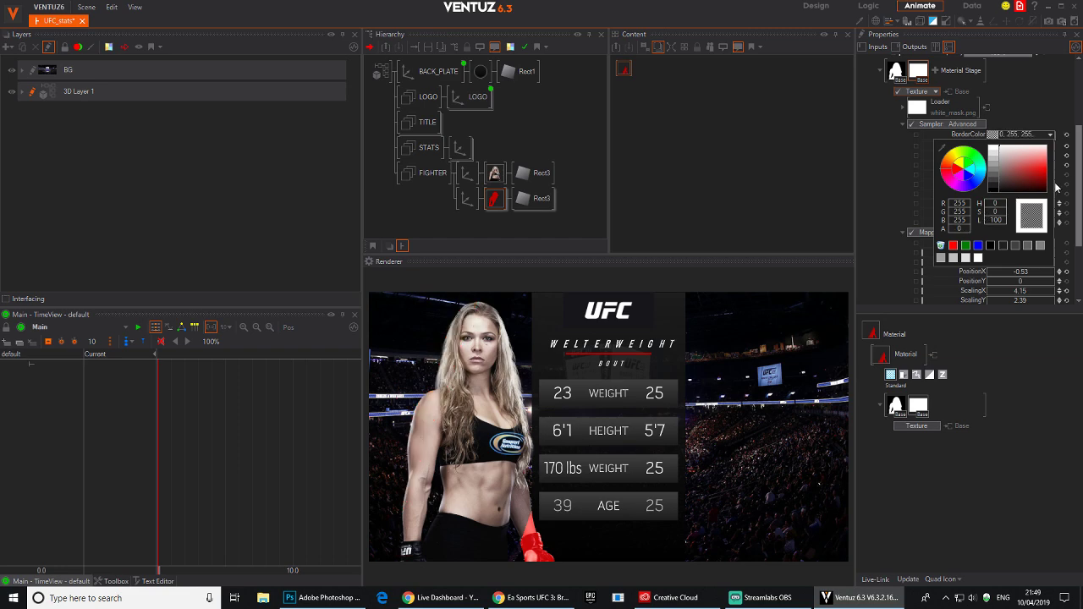
pyautogui.click(1061, 117)
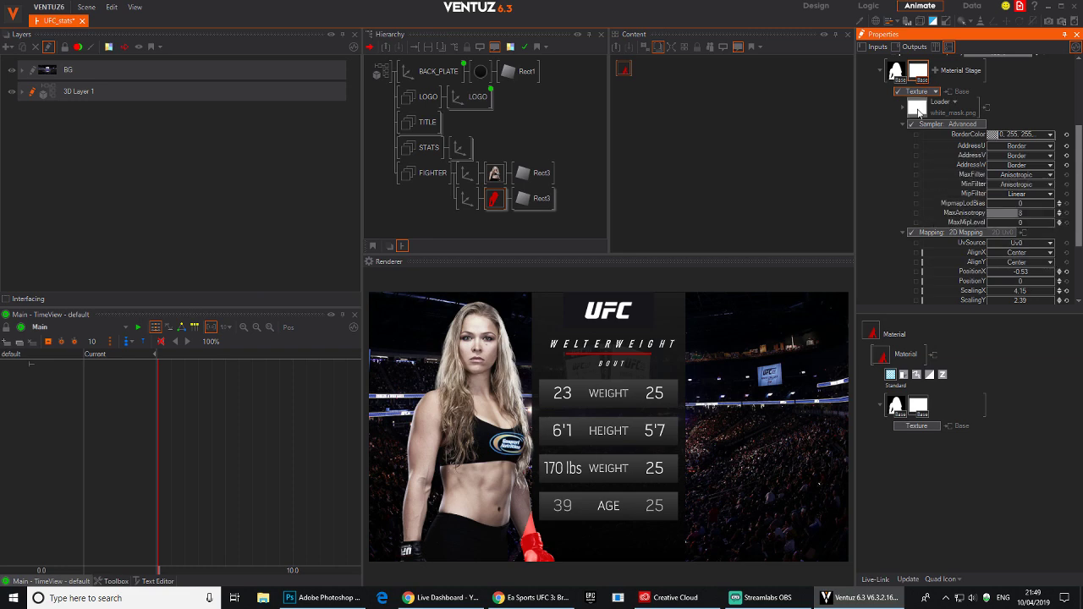
# Replace the mask texture's image with vr_drop_shadow1.png.
pyautogui.click(920, 114)
pyautogui.click(488, 352)
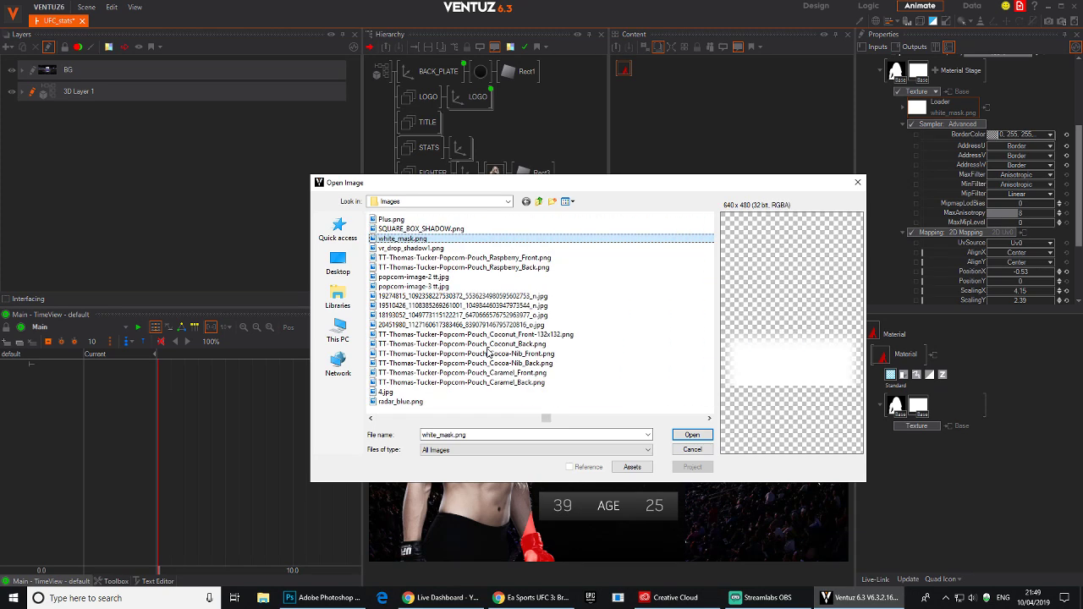
pyautogui.press('Down')
pyautogui.press('Down')
pyautogui.press('Up')
pyautogui.press('Return')
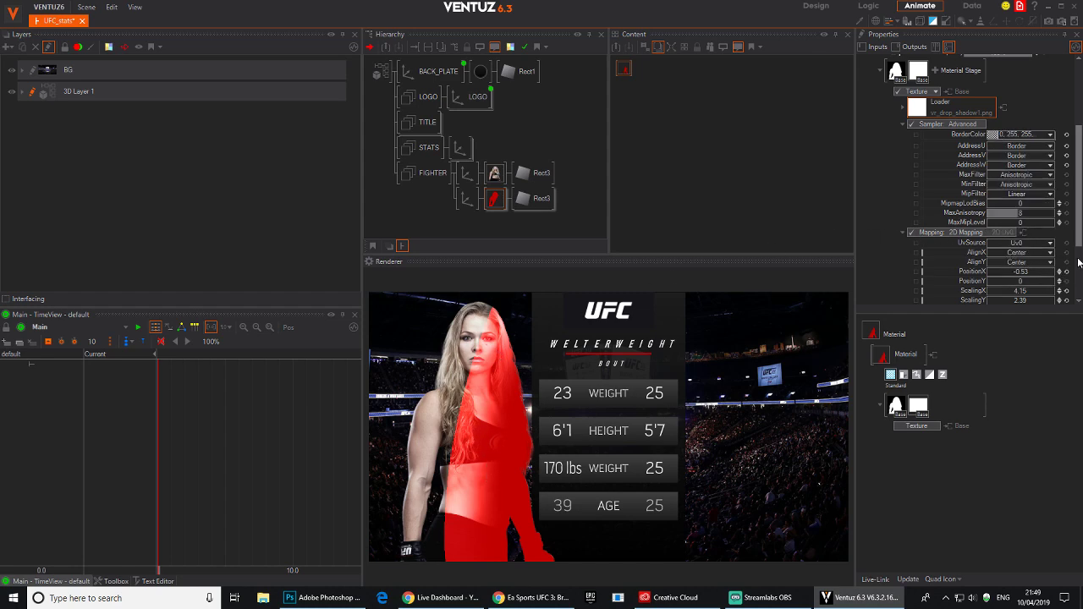
# Shift the drop shadow mask's PositionX to 0.41.
pyautogui.scroll(-1, 1079, 251)
pyautogui.moveTo(1080, 252); pyautogui.dragTo(1079, 261)
pyautogui.moveTo(1026, 239)
pyautogui.mouseDown()
pyautogui.moveTo(1051, 240)
pyautogui.moveTo(1038, 242)
pyautogui.mouseUp()
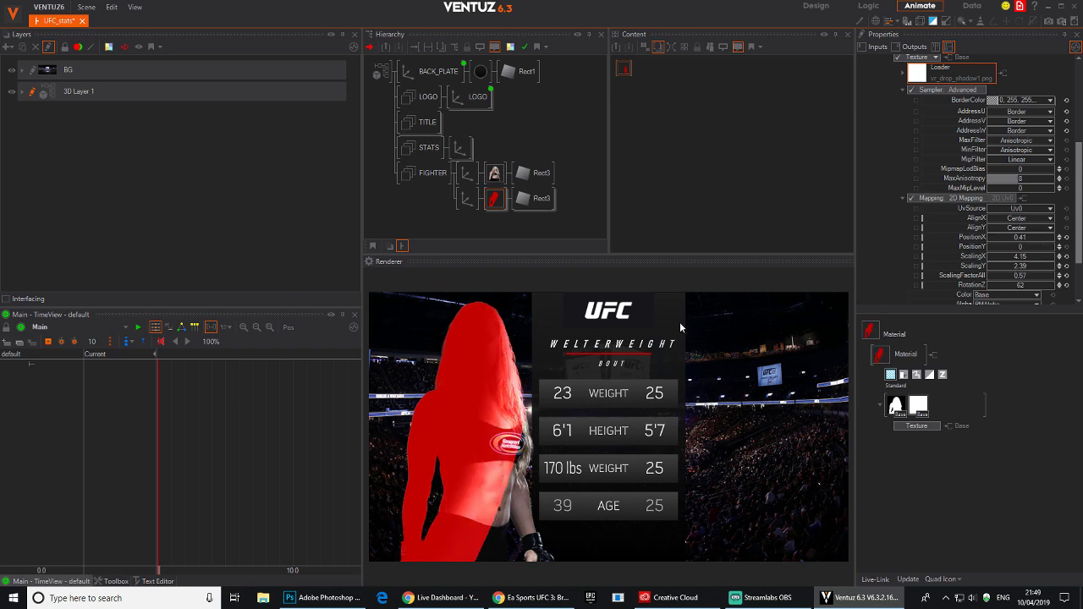
# Disable the silhouette's base texture in the red material so only the mask shapes the rectangle.
pyautogui.scroll(4, 1024, 119)
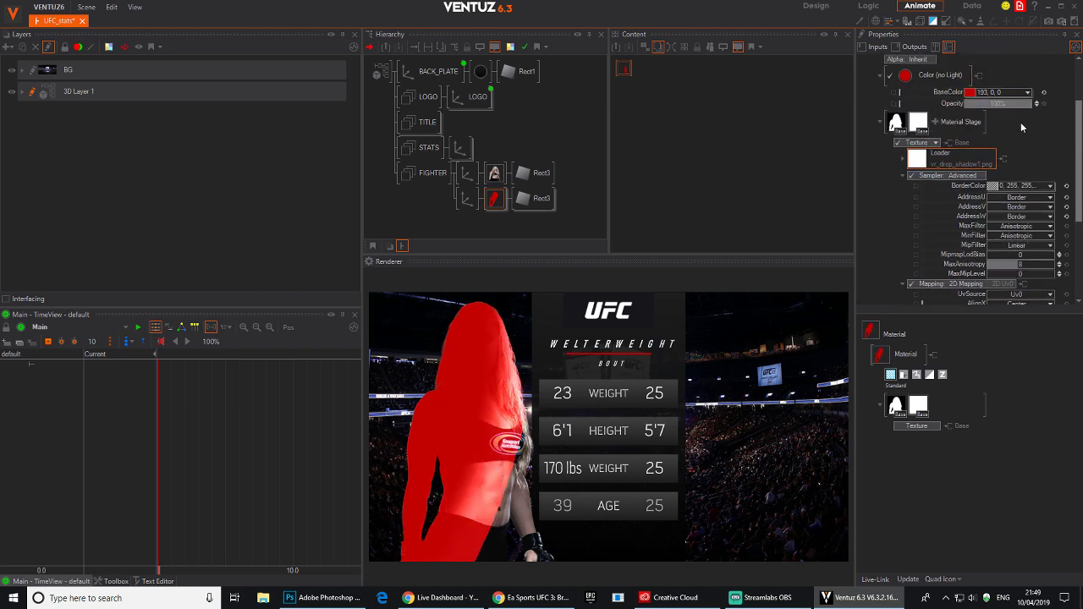
pyautogui.scroll(2, 1024, 125)
pyautogui.click(897, 172)
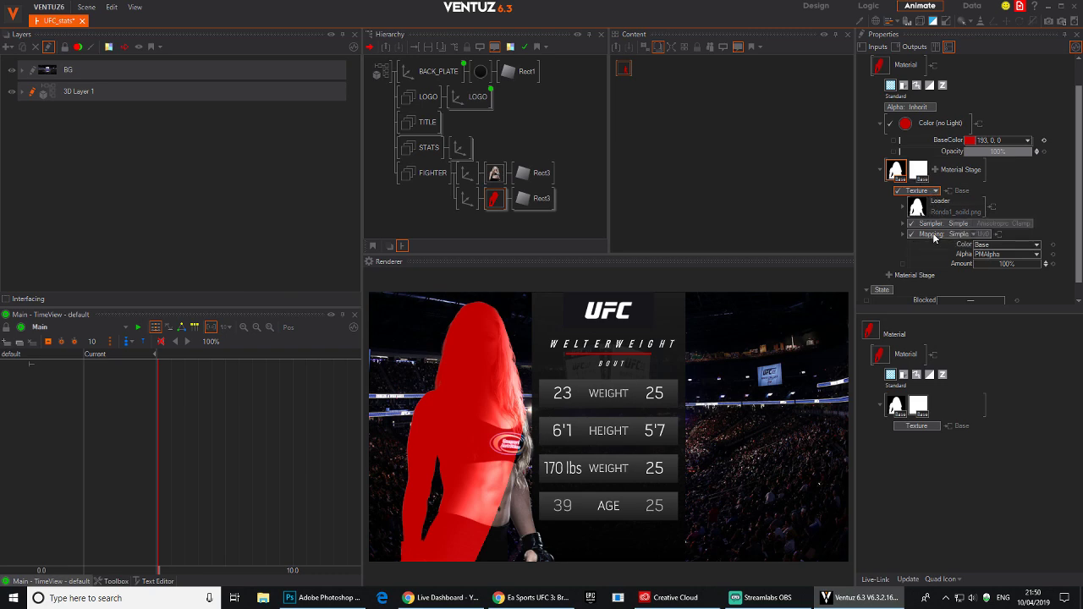
pyautogui.click(899, 192)
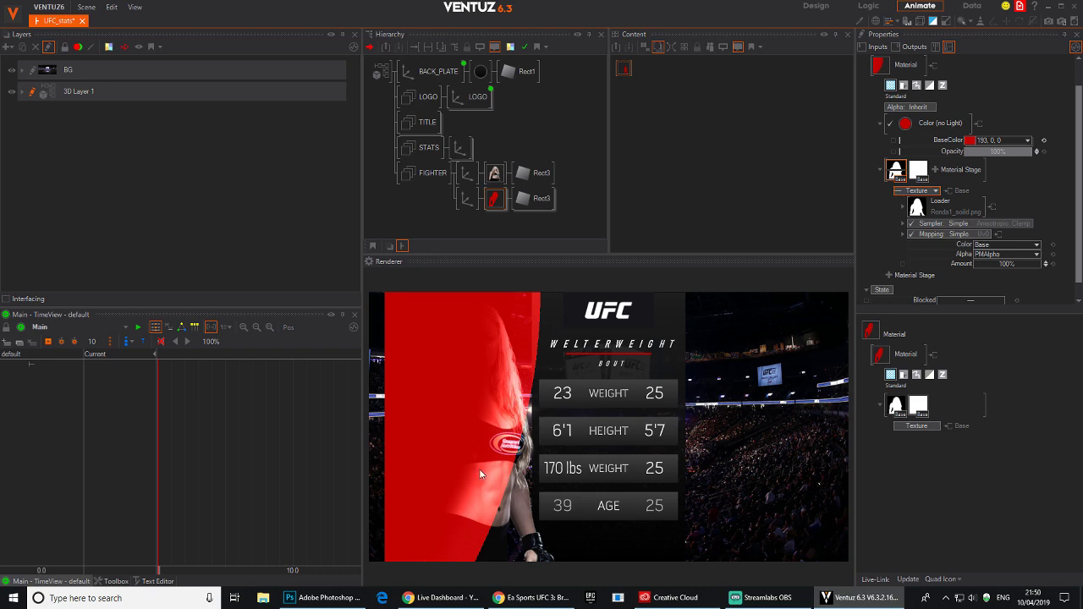
# Reset the mask texture's ScalingFactorAll, RotationZ, ScalingY, ScalingX and PositionX to their defaults.
pyautogui.click(919, 170)
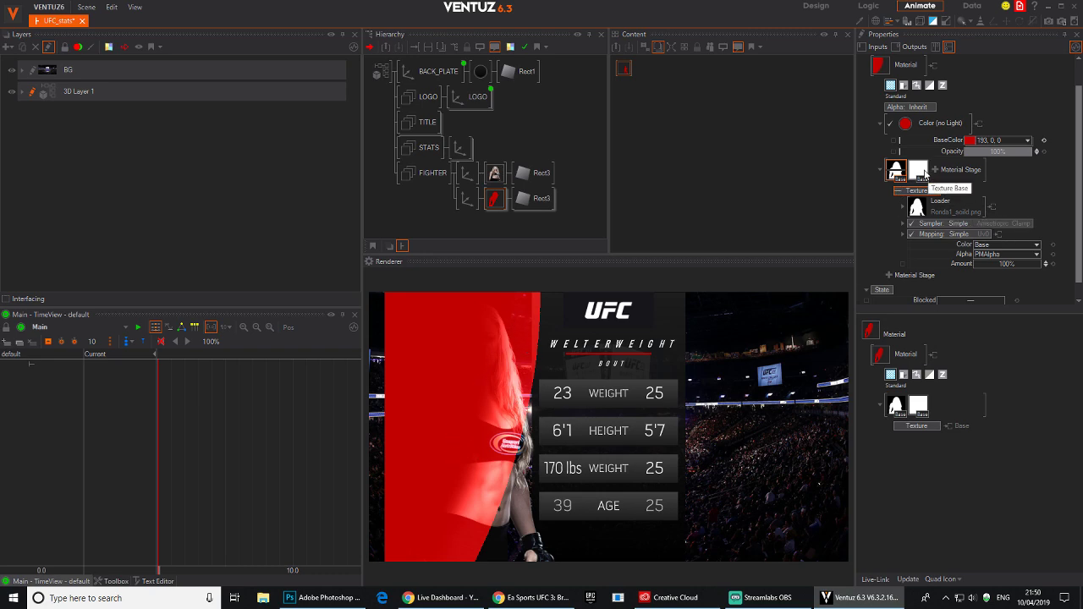
pyautogui.click(468, 198)
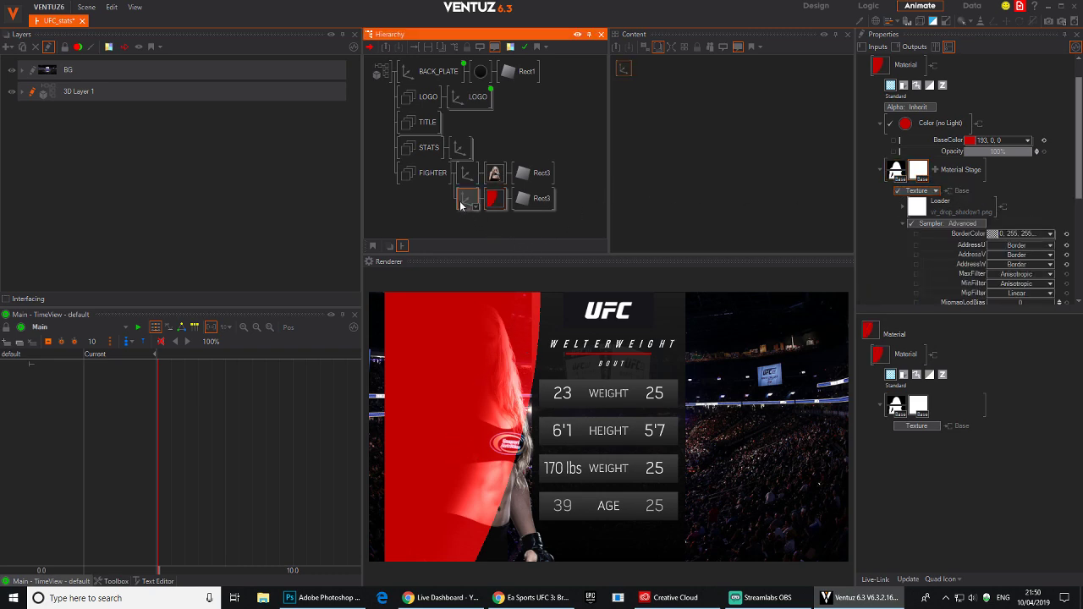
pyautogui.moveTo(466, 170); pyautogui.dragTo(468, 202)
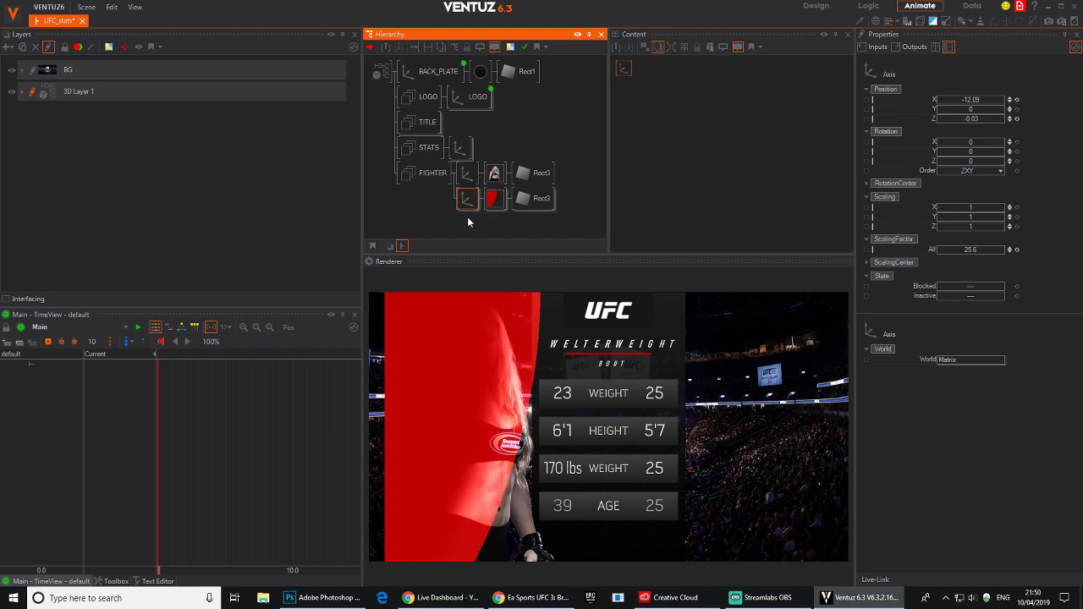
pyautogui.click(494, 198)
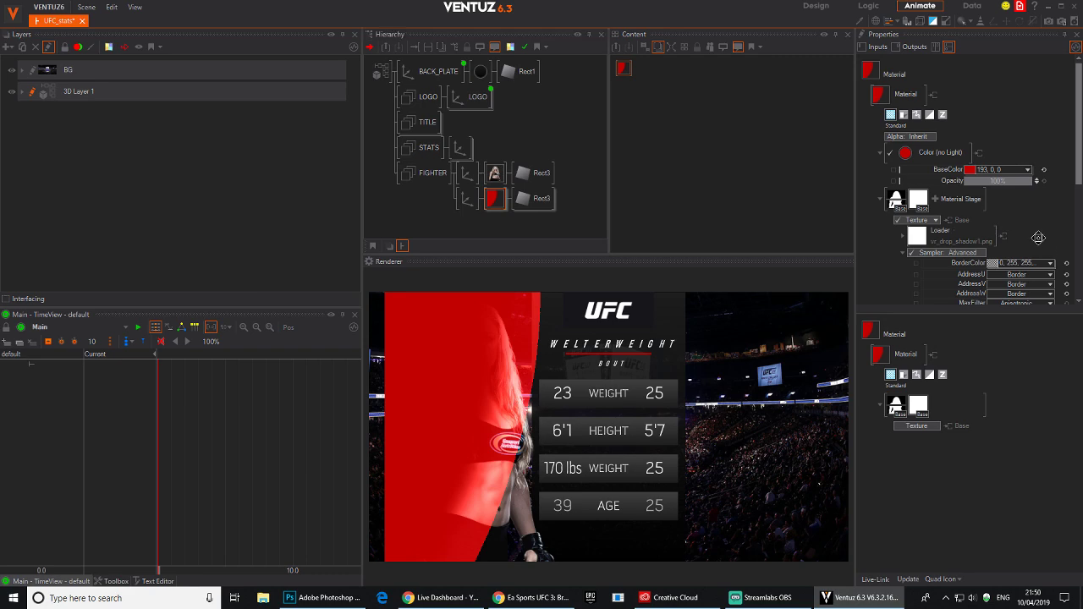
pyautogui.scroll(-3, 1039, 238)
pyautogui.scroll(-1, 1052, 210)
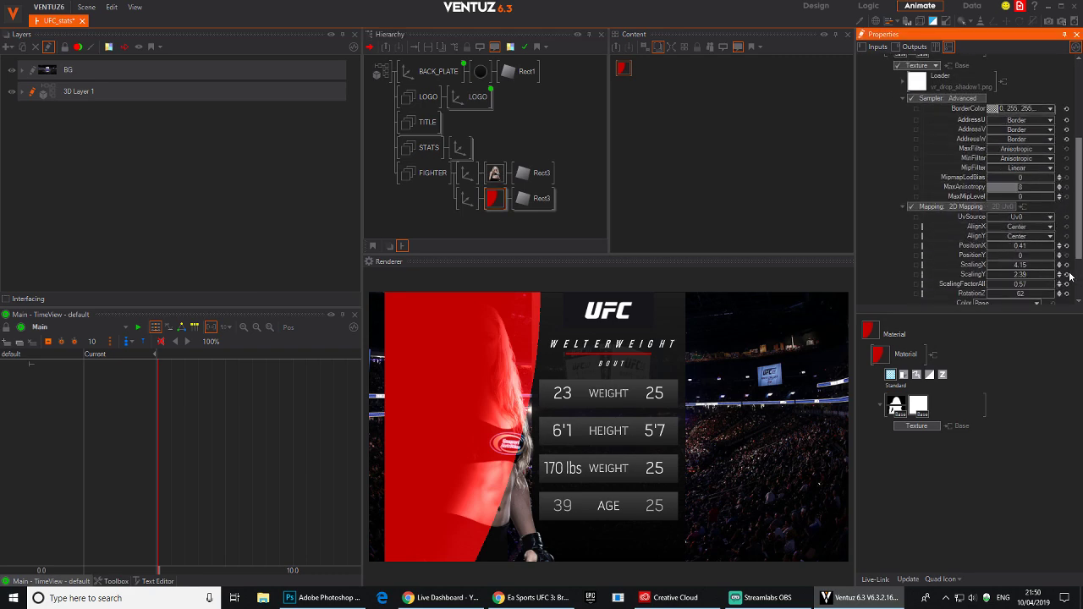
pyautogui.click(1066, 285)
pyautogui.click(1067, 293)
pyautogui.click(1066, 275)
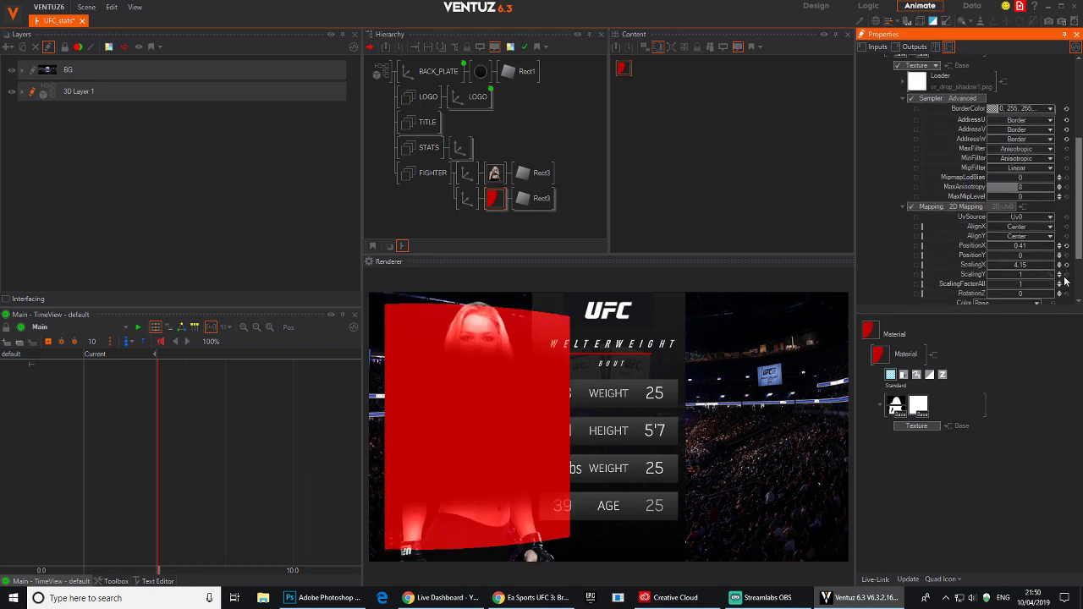
pyautogui.click(1066, 264)
pyautogui.click(1067, 246)
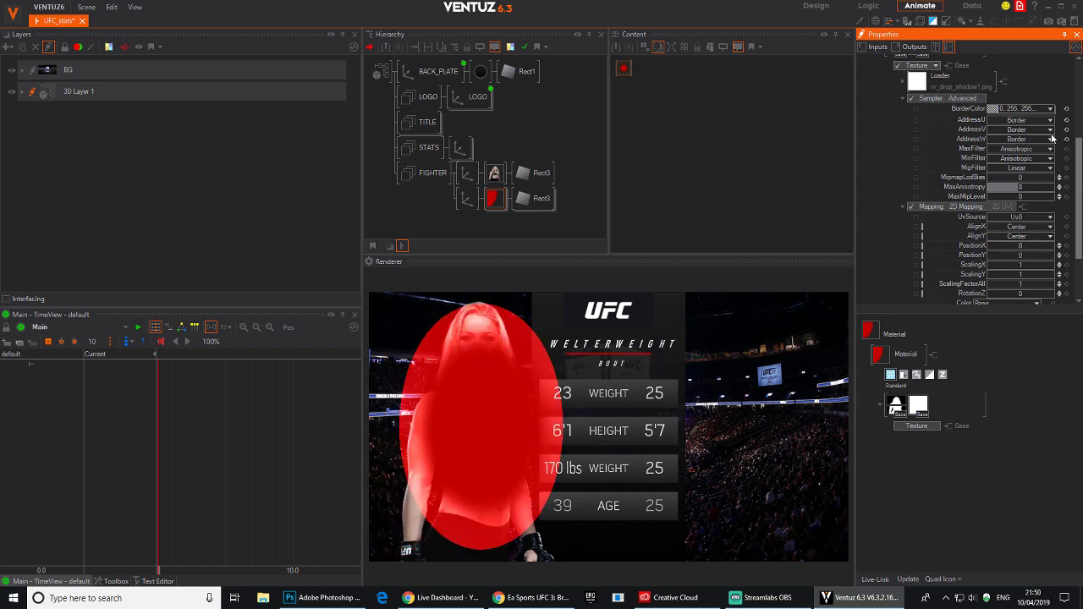
# Delete the mask texture stage from the red silhouette material.
pyautogui.scroll(2, 912, 108)
pyautogui.doubleClick(921, 76)
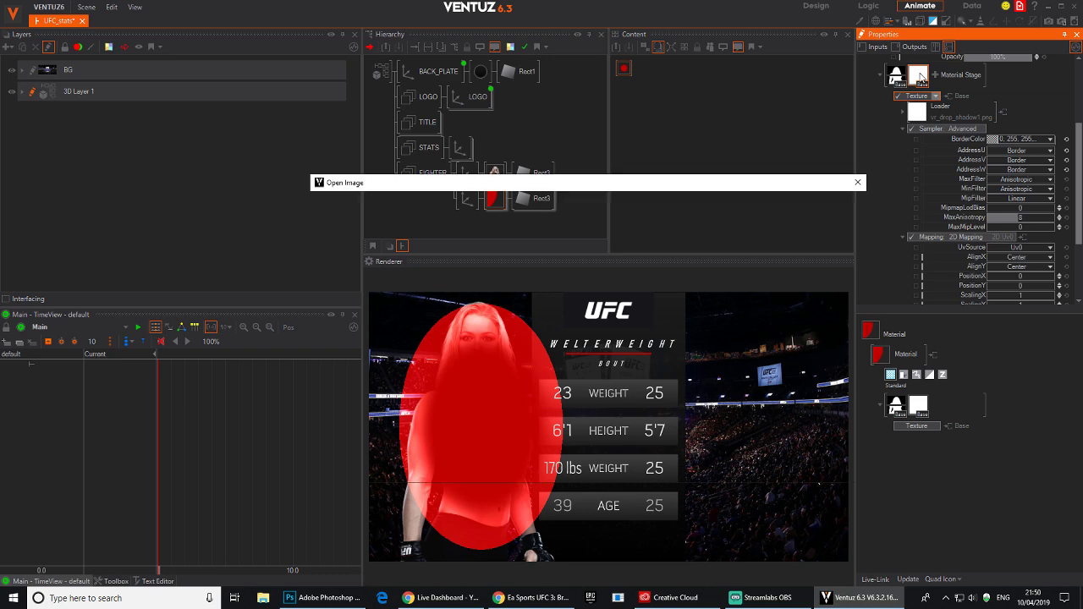
pyautogui.click(699, 450)
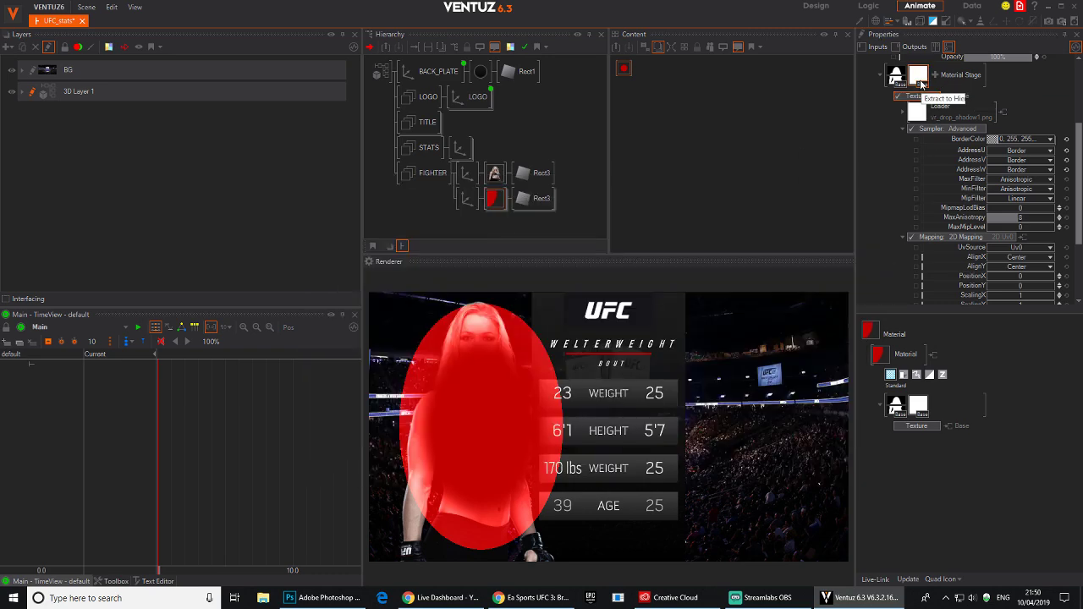
pyautogui.press('Delete')
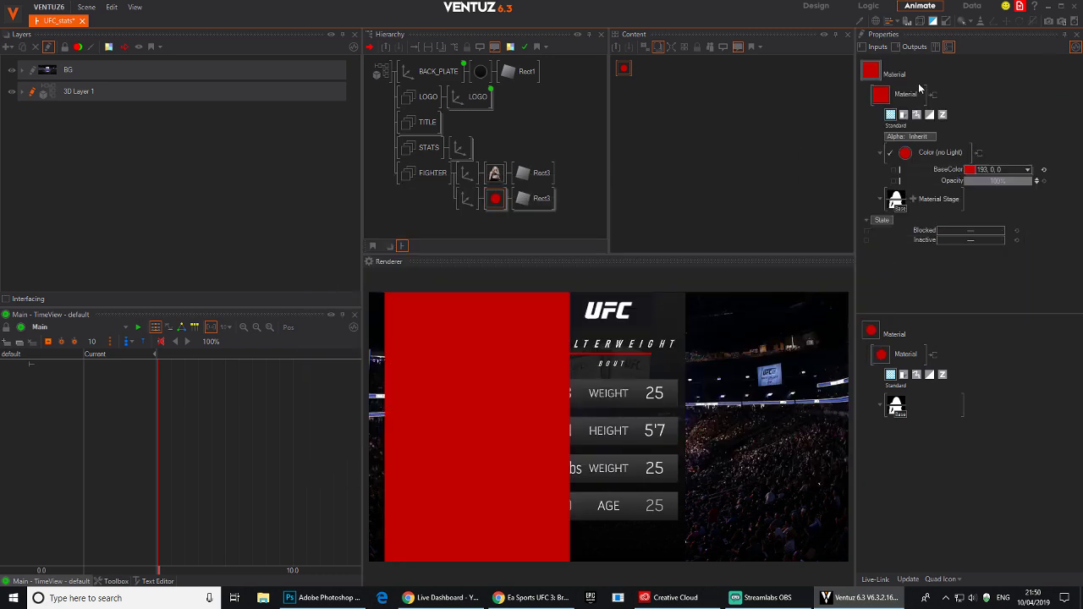
# Add a Base + Alpha texture stage with the alphaglow_halffull.png glow to the red material and re-enable its silhouette base texture.
pyautogui.click(912, 199)
pyautogui.moveTo(900, 197)
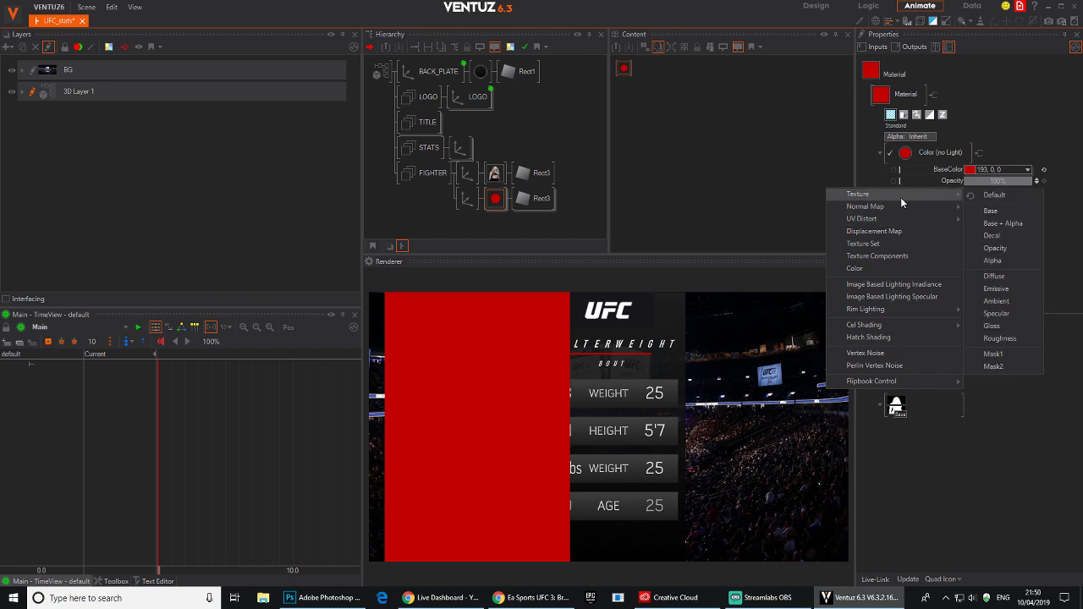
pyautogui.click(1007, 224)
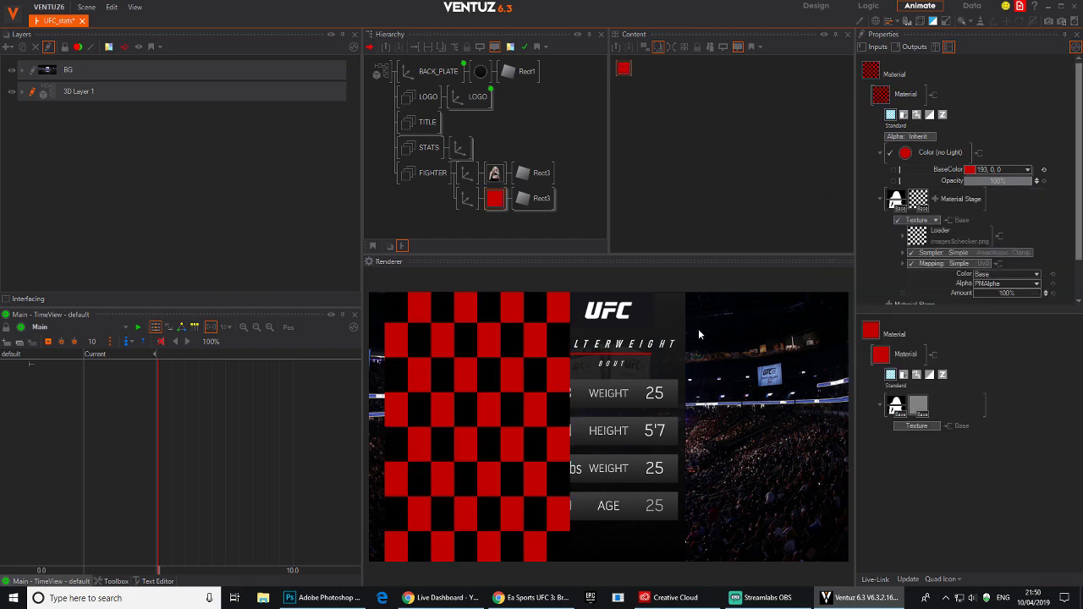
pyautogui.click(954, 232)
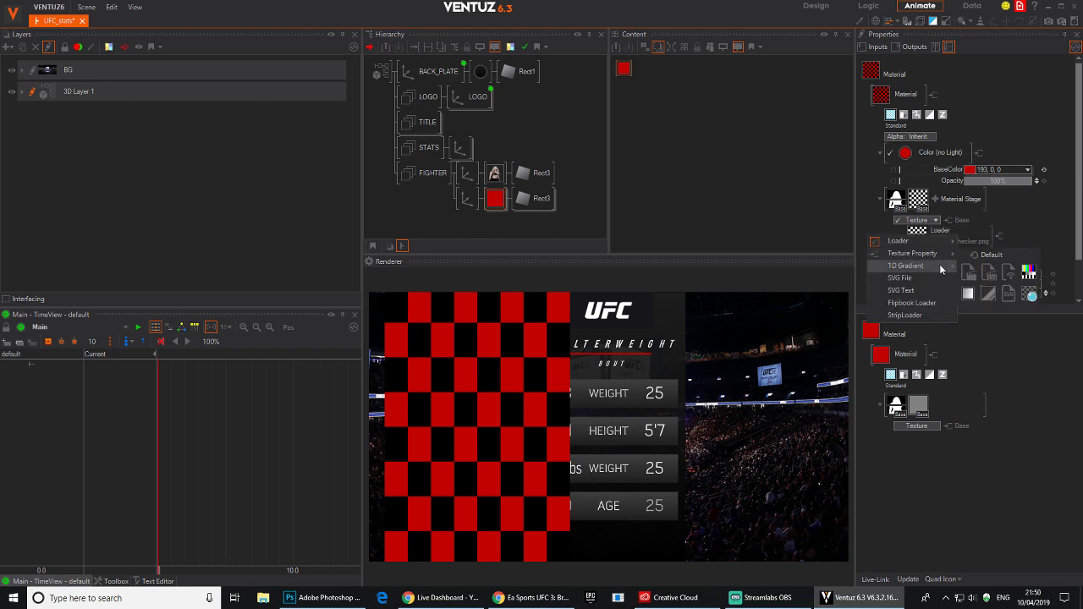
pyautogui.moveTo(933, 243)
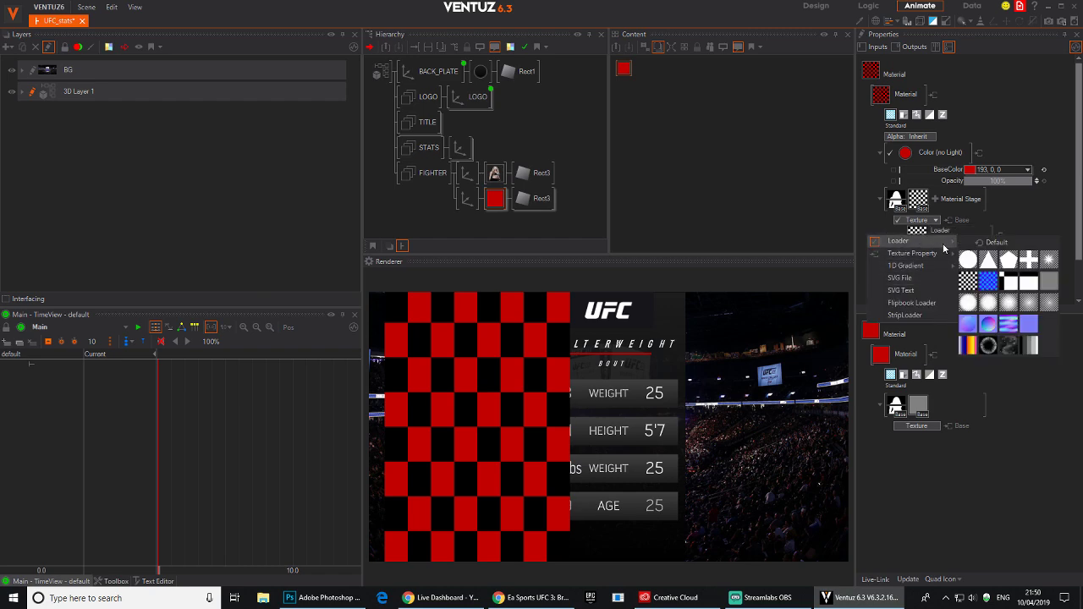
pyautogui.click(994, 306)
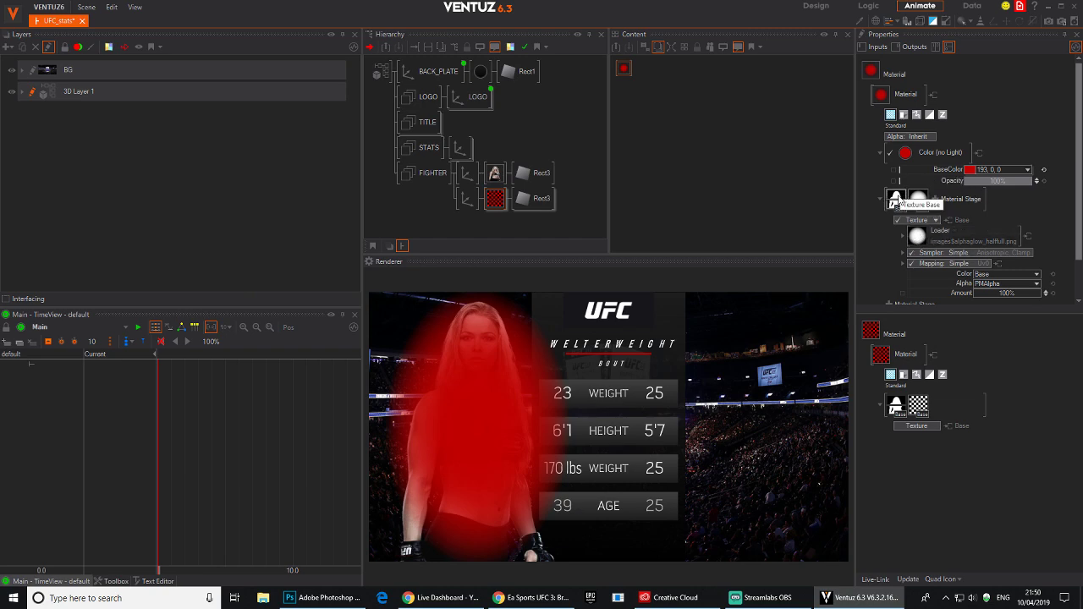
pyautogui.click(894, 202)
pyautogui.click(898, 220)
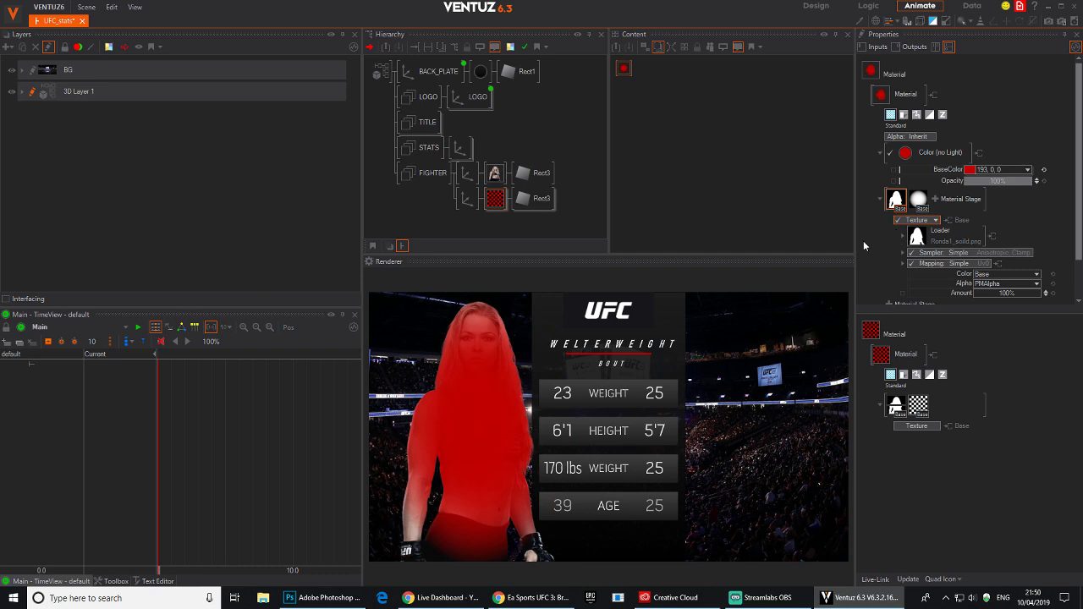
# Switch the glow mask's sampler to Advanced and set AddressU, AddressV and AddressW to Border.
pyautogui.click(918, 200)
pyautogui.scroll(-1, 1017, 269)
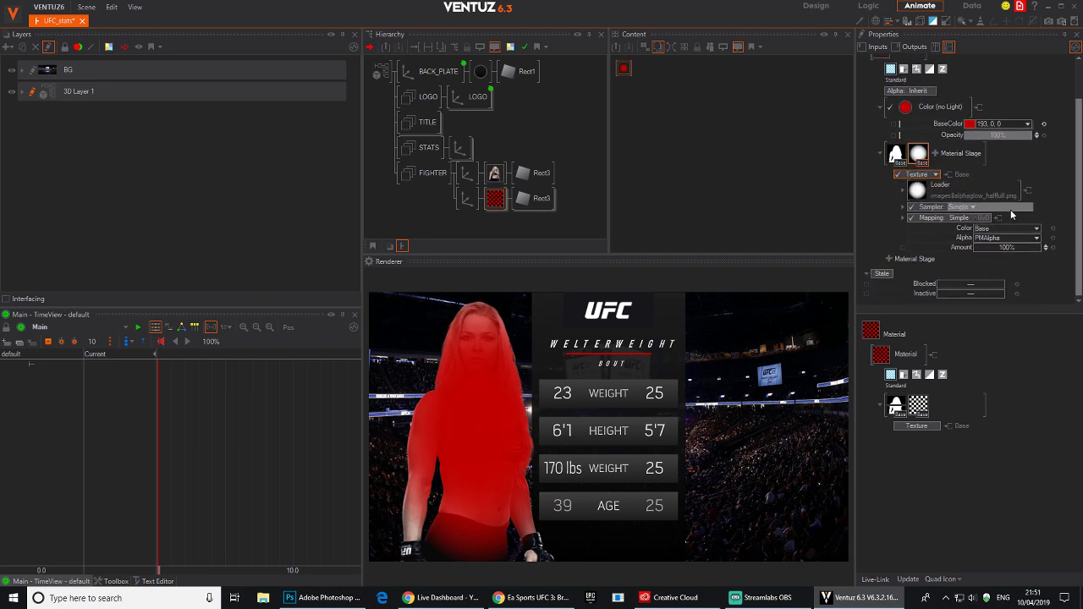
pyautogui.click(970, 218)
pyautogui.moveTo(956, 217)
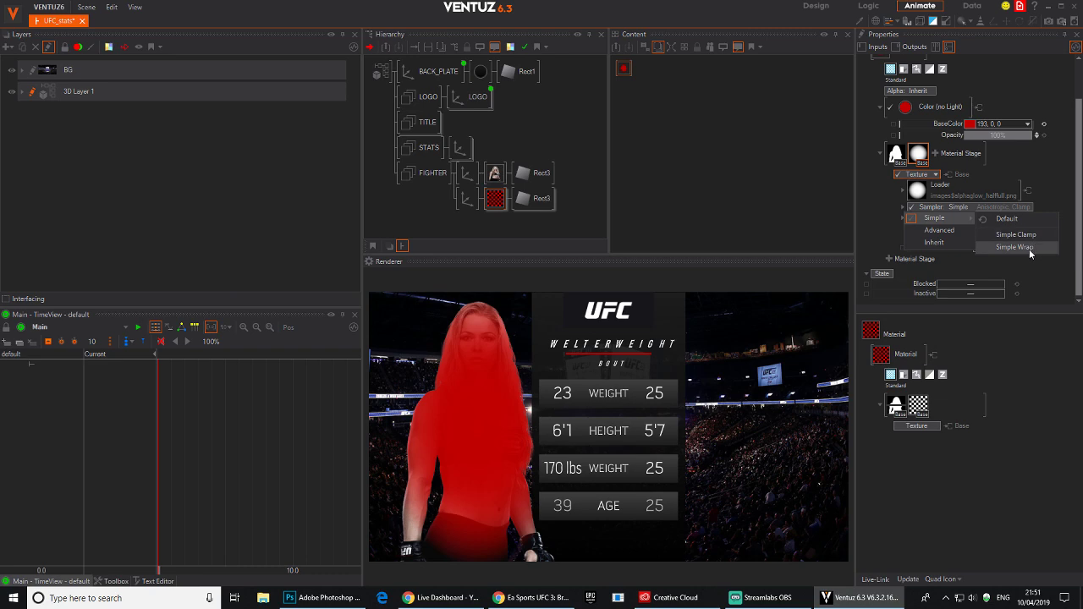
pyautogui.click(957, 231)
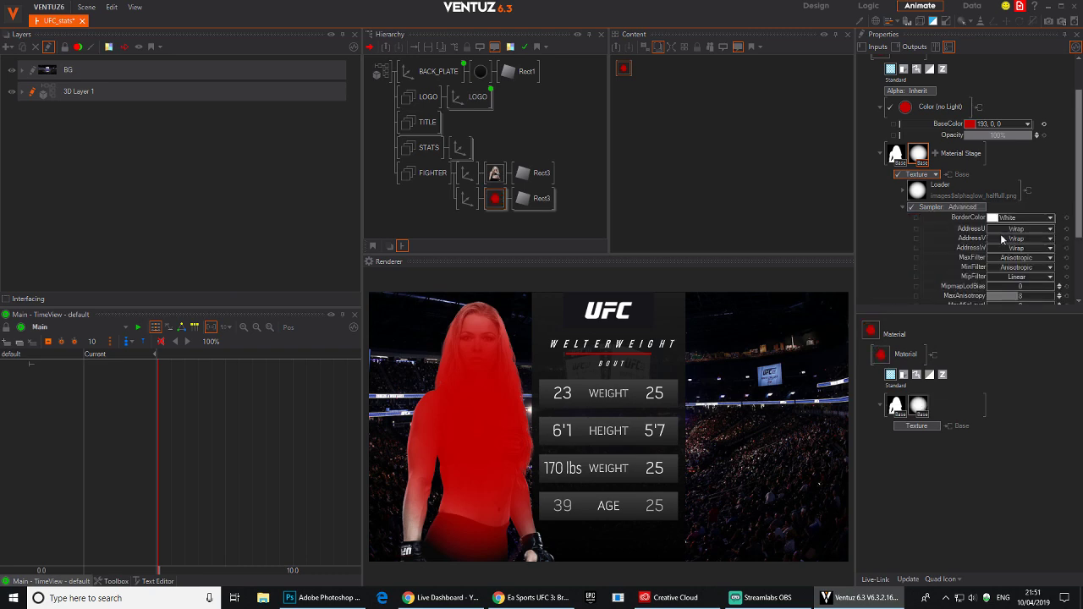
pyautogui.scroll(-1, 1019, 193)
pyautogui.click(1019, 186)
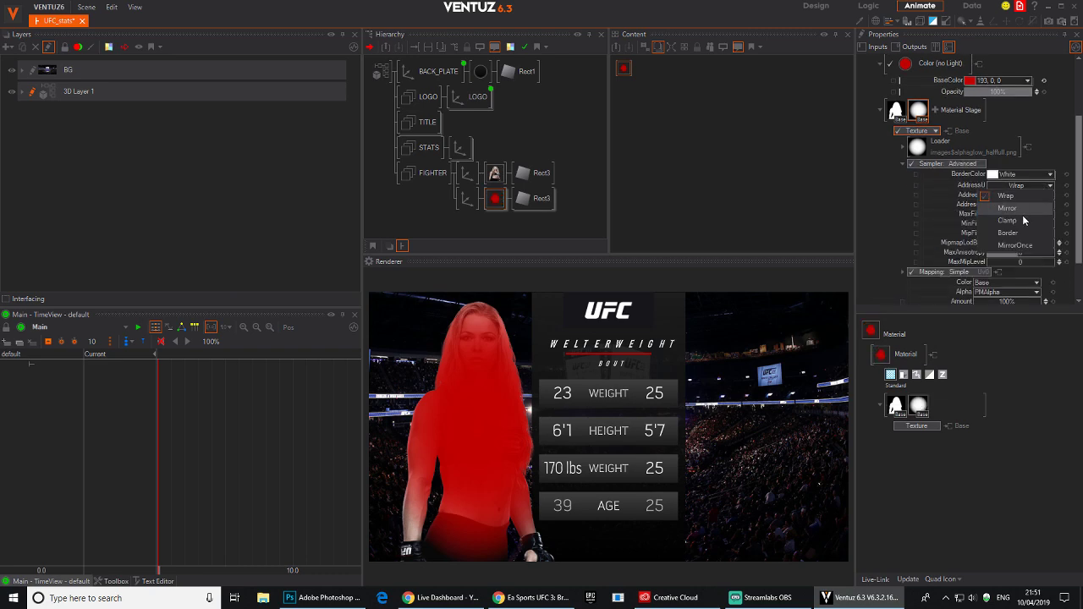
pyautogui.click(1023, 234)
pyautogui.click(1020, 195)
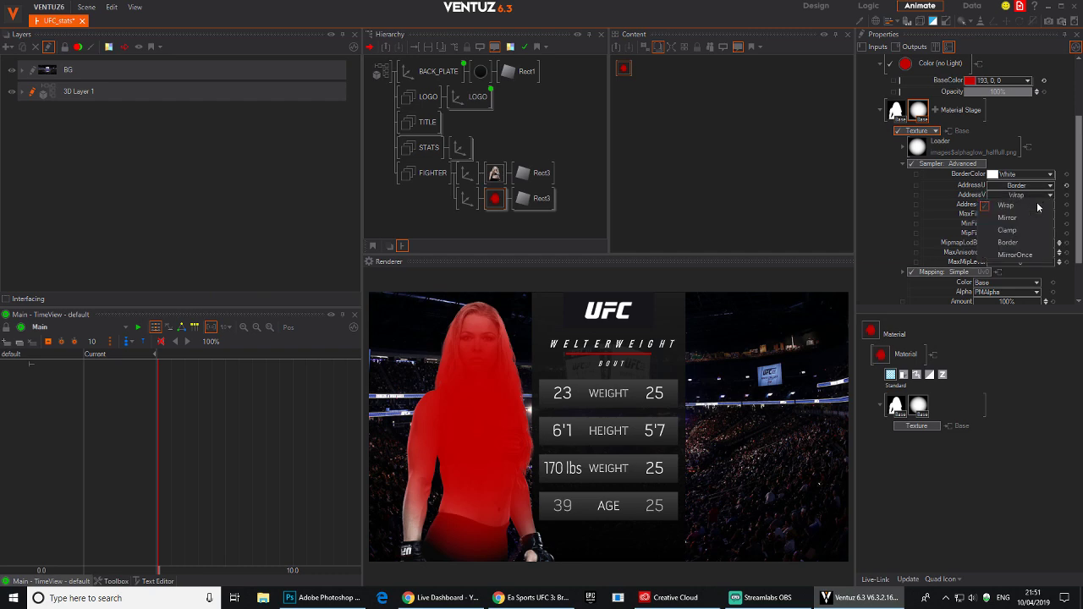
pyautogui.click(1019, 243)
pyautogui.click(1020, 204)
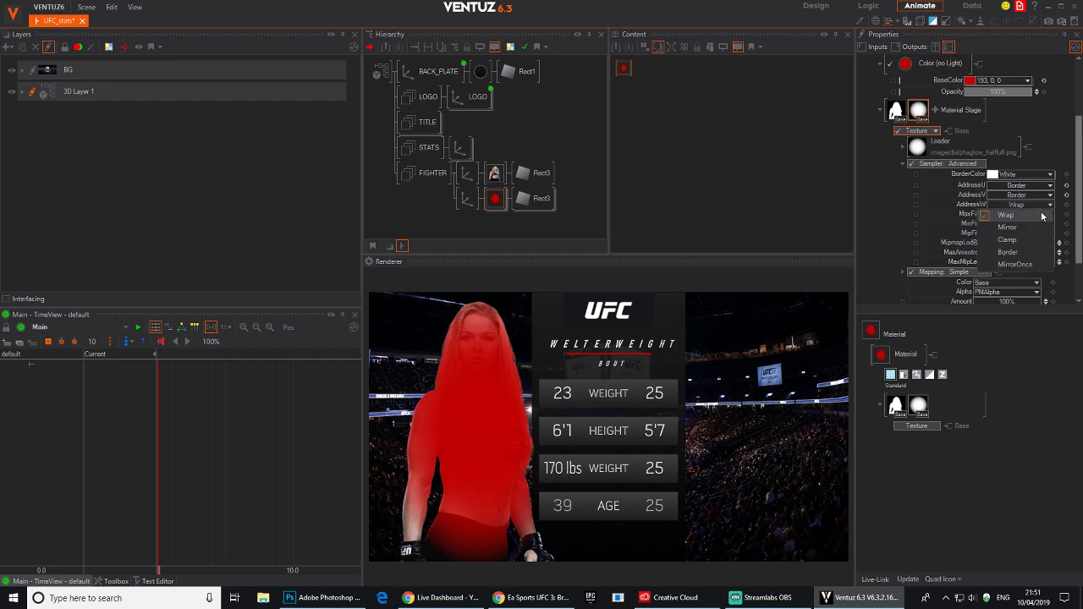
pyautogui.click(1020, 252)
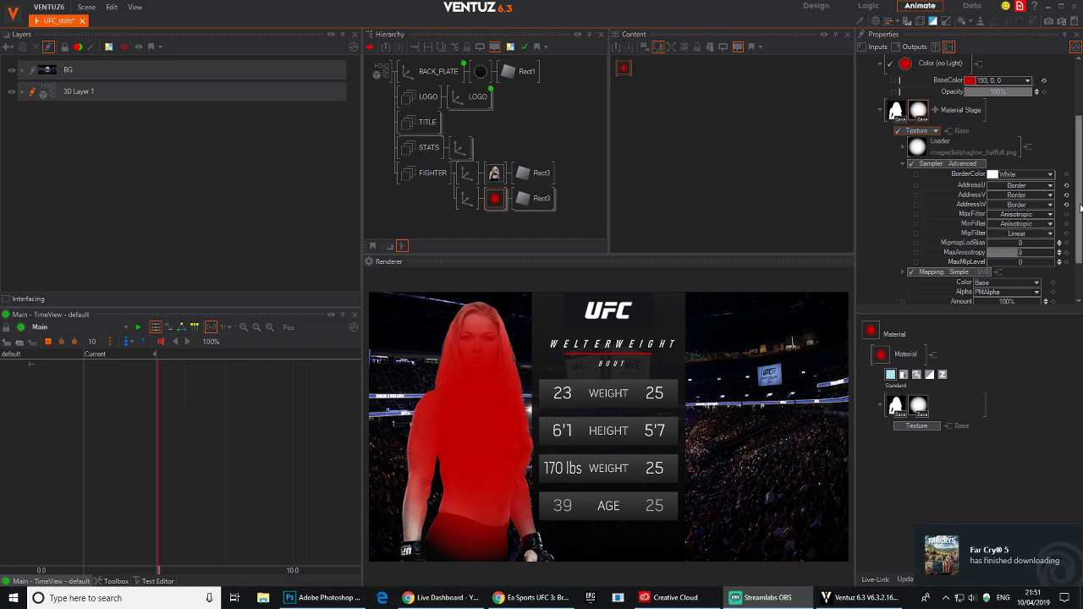
# Change the glow mask's mapping to 2D Mapping and shift its PositionX to -0.28.
pyautogui.moveTo(1081, 209)
pyautogui.mouseDown()
pyautogui.moveTo(1081, 234)
pyautogui.moveTo(1081, 224)
pyautogui.mouseUp()
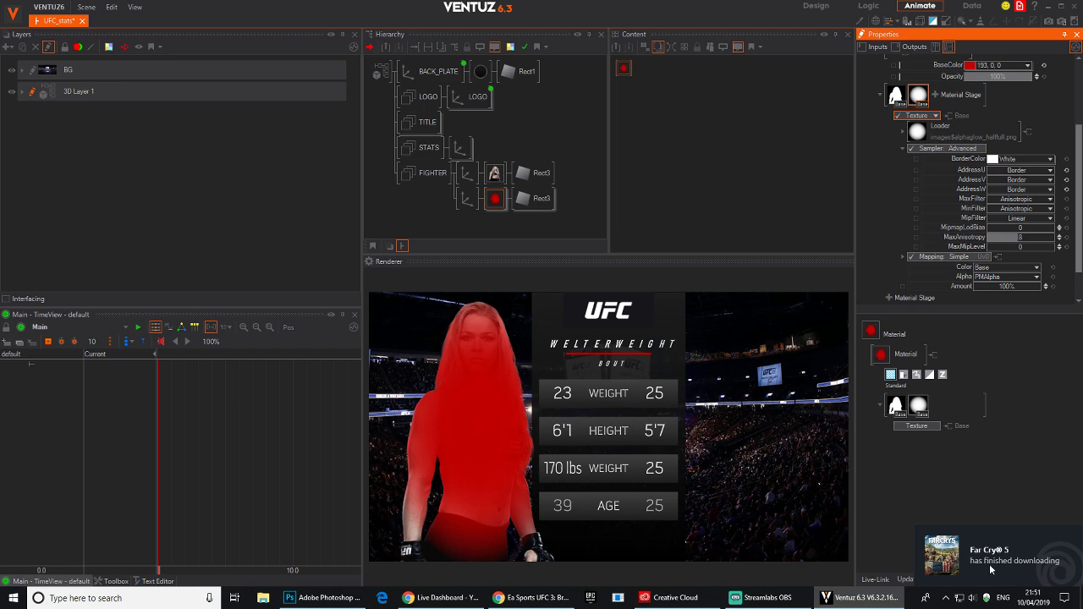
pyautogui.click(976, 257)
pyautogui.click(1020, 279)
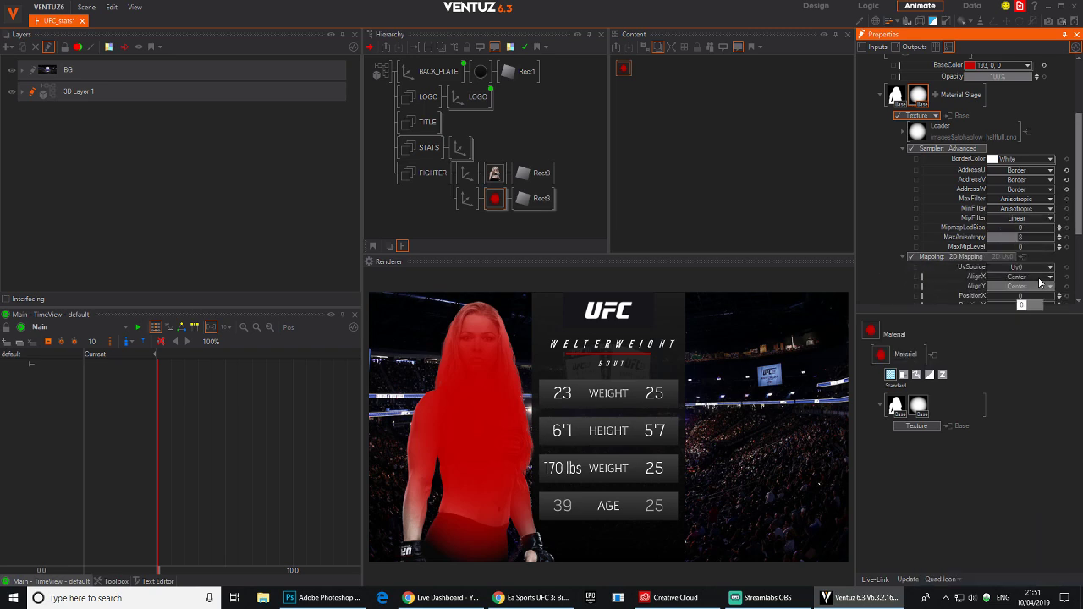
pyautogui.moveTo(1080, 209); pyautogui.dragTo(1081, 250)
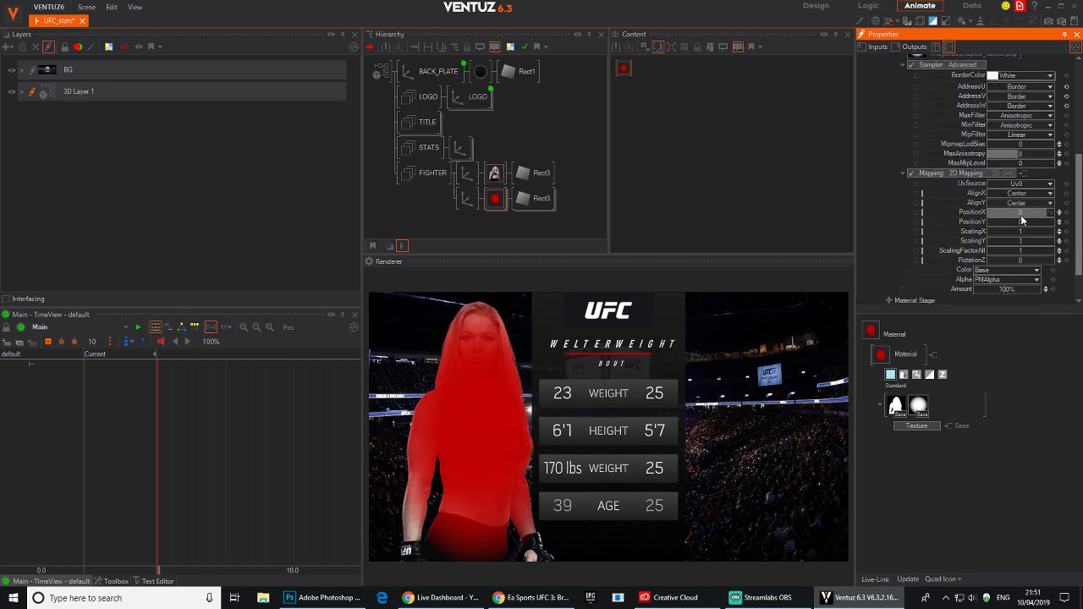
pyautogui.moveTo(1021, 215)
pyautogui.mouseDown()
pyautogui.moveTo(1003, 214)
pyautogui.moveTo(1016, 215)
pyautogui.mouseUp()
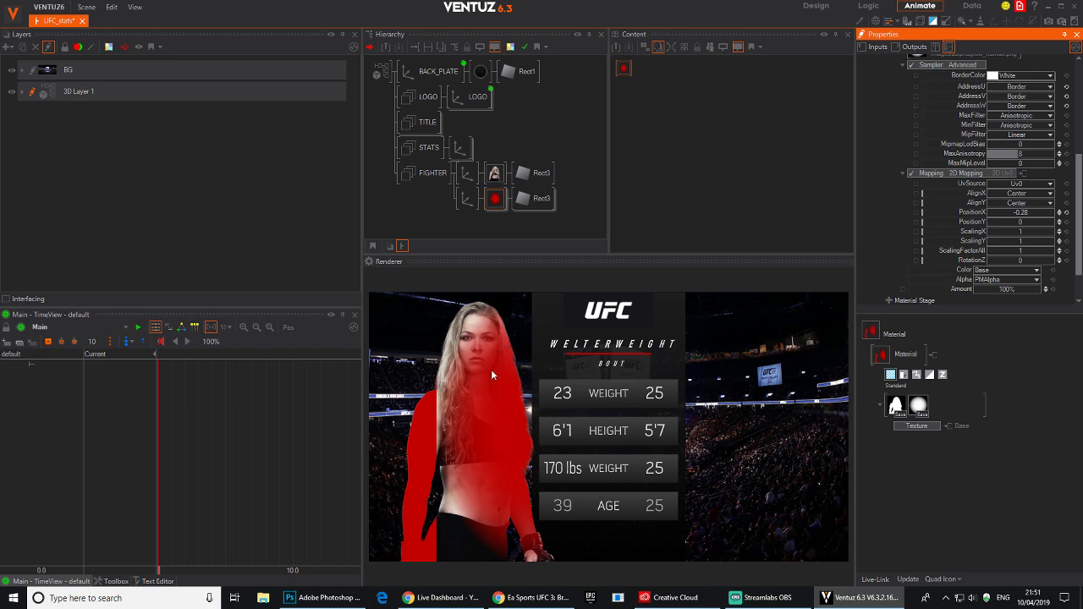
# Make the glow mask's sampler BorderColor fully transparent by setting its alpha to 0.
pyautogui.scroll(2, 1021, 140)
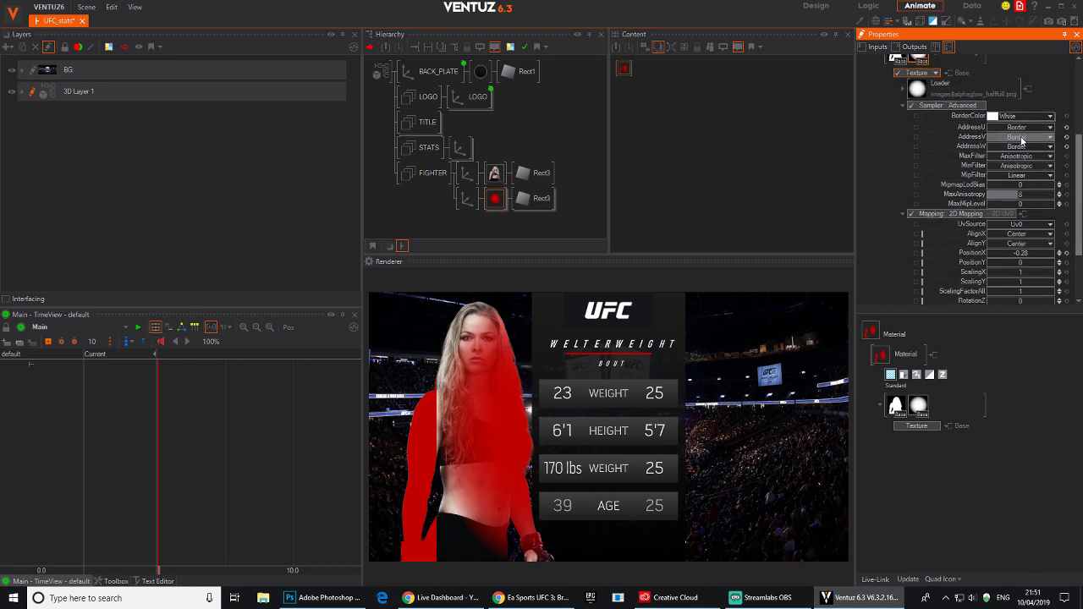
pyautogui.click(1050, 116)
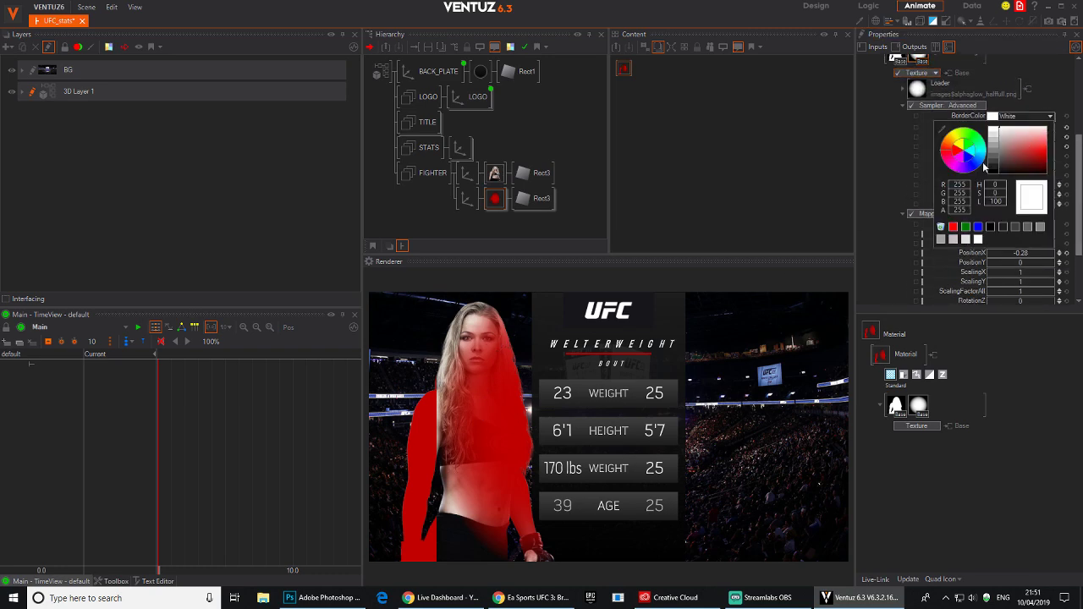
pyautogui.click(957, 210)
pyautogui.write('0')
pyautogui.press('Return')
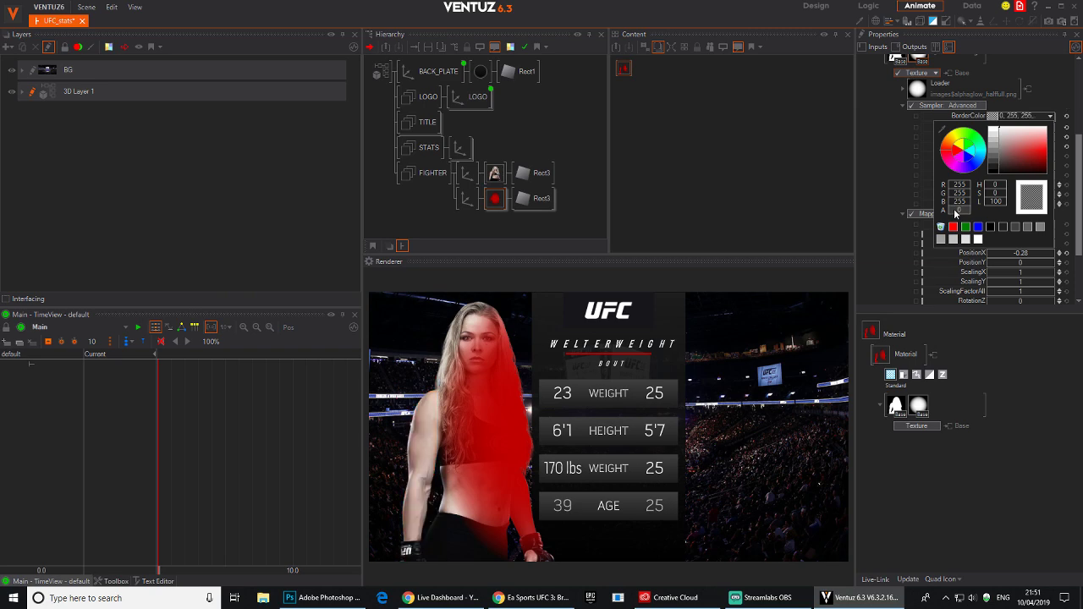
pyautogui.click(1061, 93)
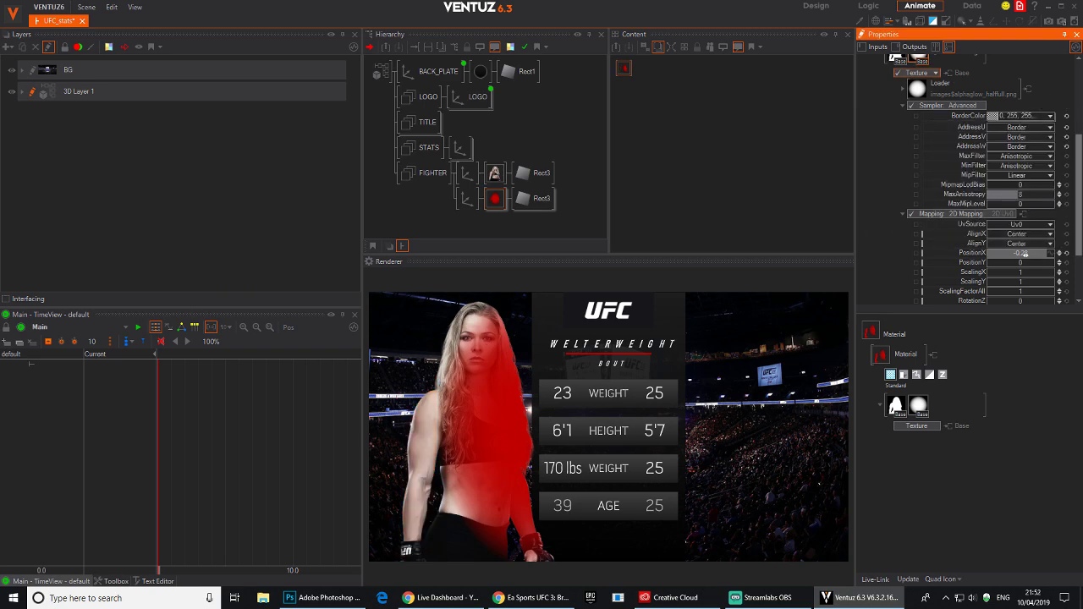
# Reshape the glow mask to cover the silhouette with ScalingX 2.166, ScalingY 6.51 and RotationZ -28.6, and PositionX 0.21.
pyautogui.moveTo(1025, 254); pyautogui.dragTo(982, 286)
pyautogui.scroll(-1, 1055, 282)
pyautogui.moveTo(1020, 237); pyautogui.dragTo(1049, 241)
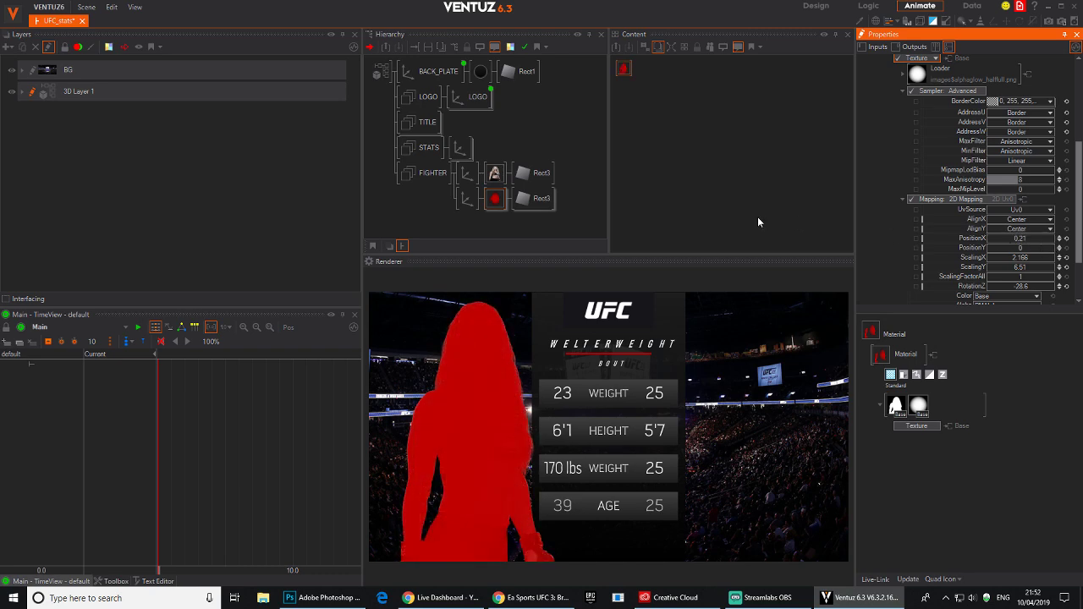
pyautogui.click(511, 234)
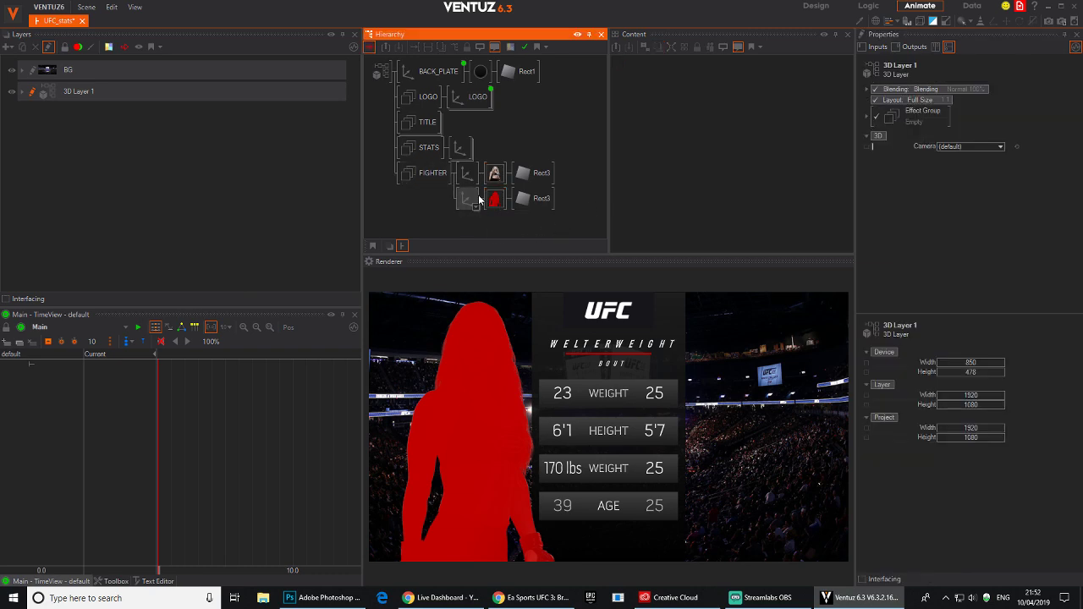
pyautogui.click(471, 175)
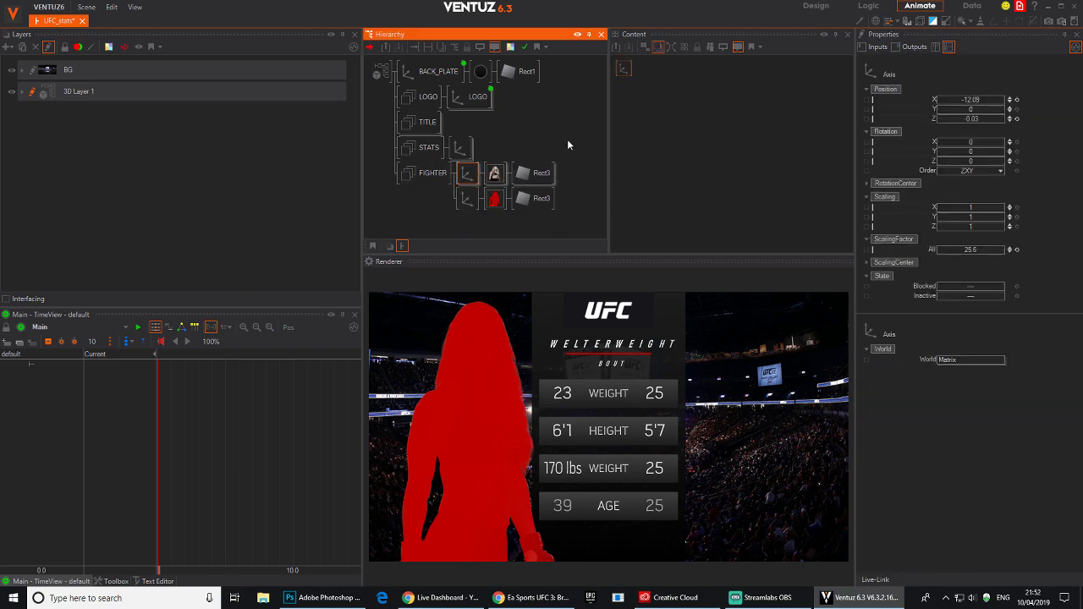
pyautogui.click(495, 177)
pyautogui.click(490, 199)
pyautogui.click(493, 178)
pyautogui.click(471, 177)
pyautogui.doubleClick(682, 158)
pyautogui.write('key')
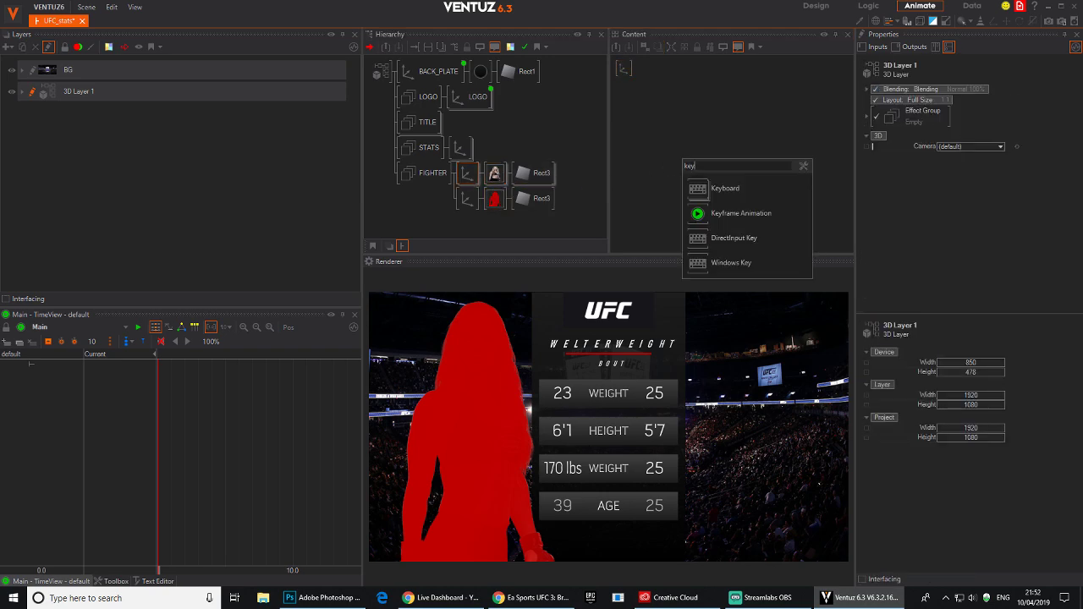
pyautogui.click(728, 214)
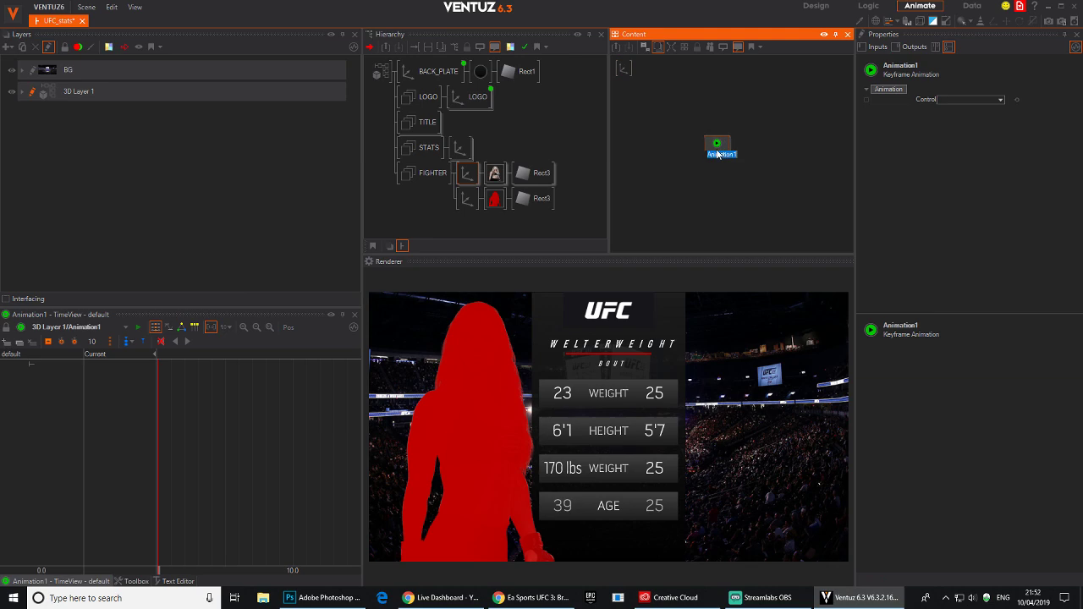
pyautogui.click(667, 166)
pyautogui.click(706, 152)
pyautogui.press('Delete')
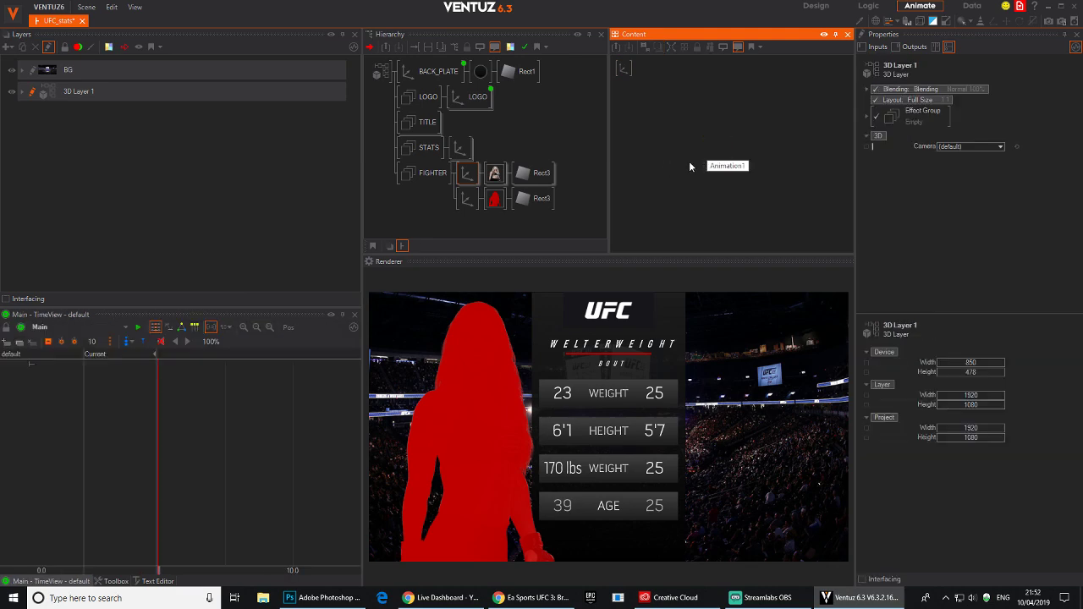
# Display the LOGO node's MAIN keyframe animation together with the two fighter axes.
pyautogui.click(472, 97)
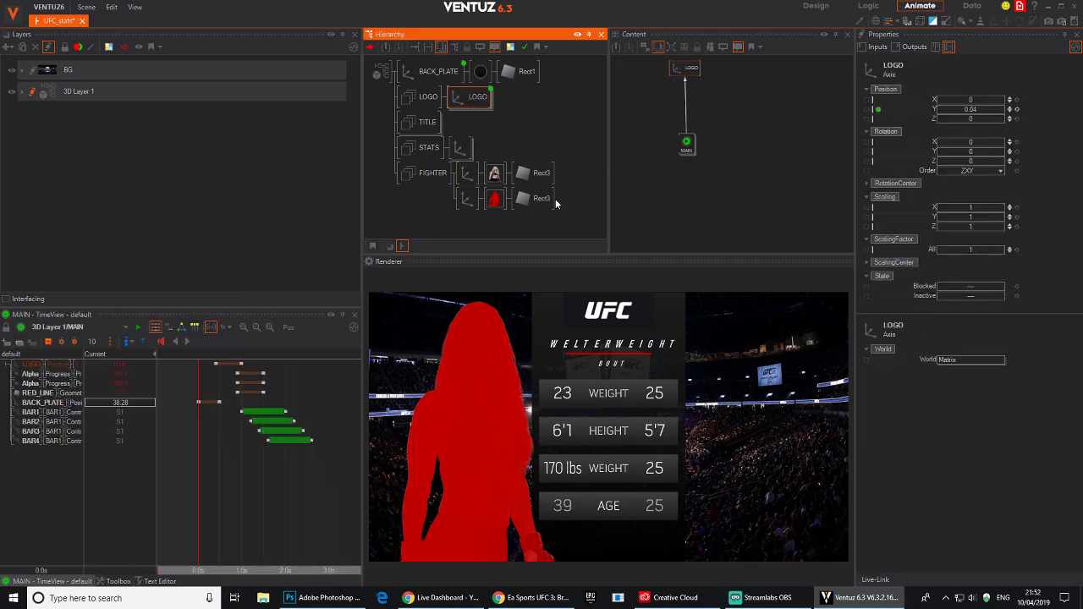
pyautogui.click(686, 142)
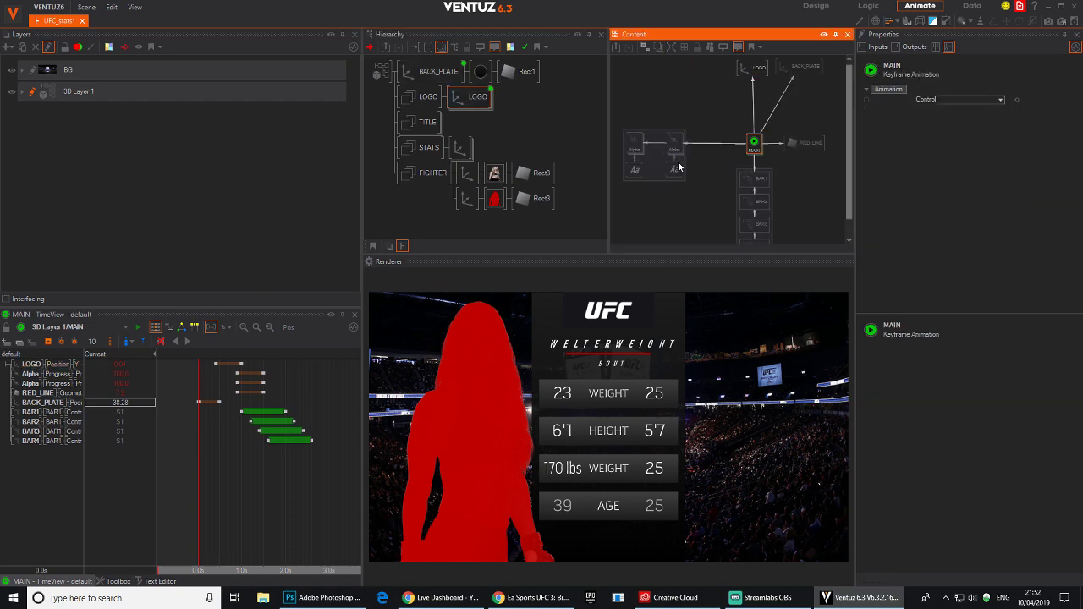
pyautogui.click(472, 177)
pyautogui.keyDown('ctrl'); pyautogui.click(467, 199); pyautogui.keyUp('ctrl')
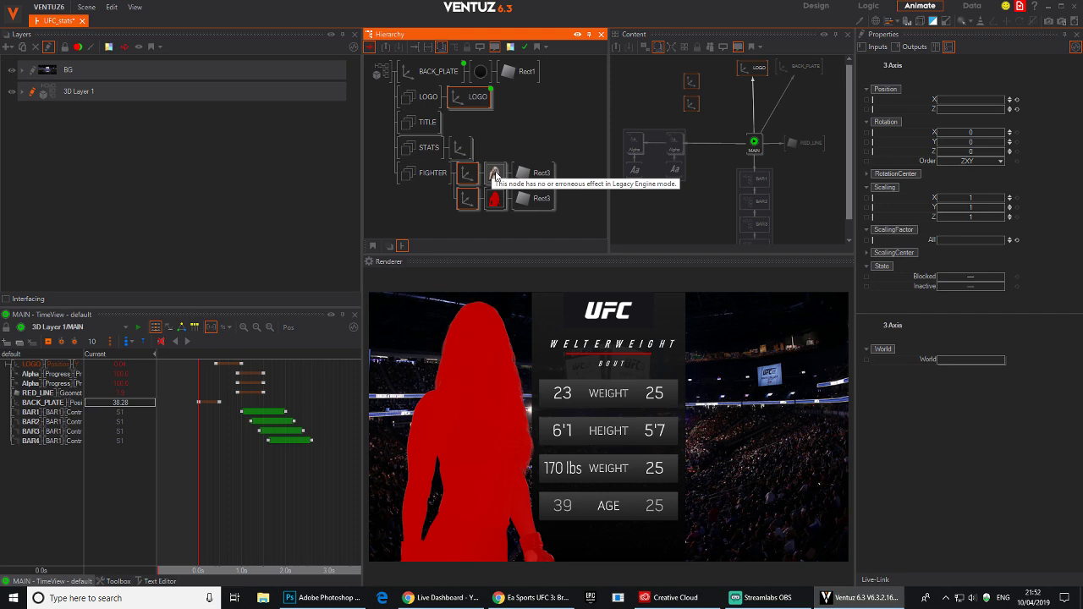
pyautogui.click(496, 162)
# Select the two fighter axes and their photo and red silhouette materials, and group these four nodes together.
pyautogui.click(473, 179)
pyautogui.keyDown('ctrl'); pyautogui.click(470, 201); pyautogui.keyUp('ctrl')
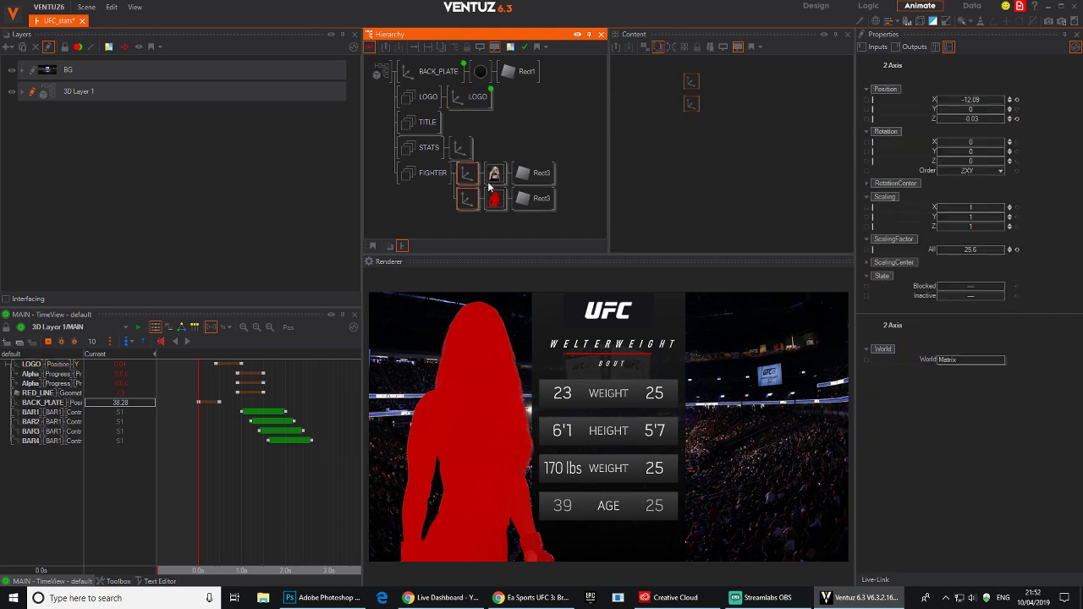
pyautogui.keyDown('ctrl'); pyautogui.click(496, 178); pyautogui.keyUp('ctrl')
pyautogui.keyDown('ctrl'); pyautogui.click(497, 202); pyautogui.keyUp('ctrl')
pyautogui.moveTo(660, 71); pyautogui.dragTo(725, 181)
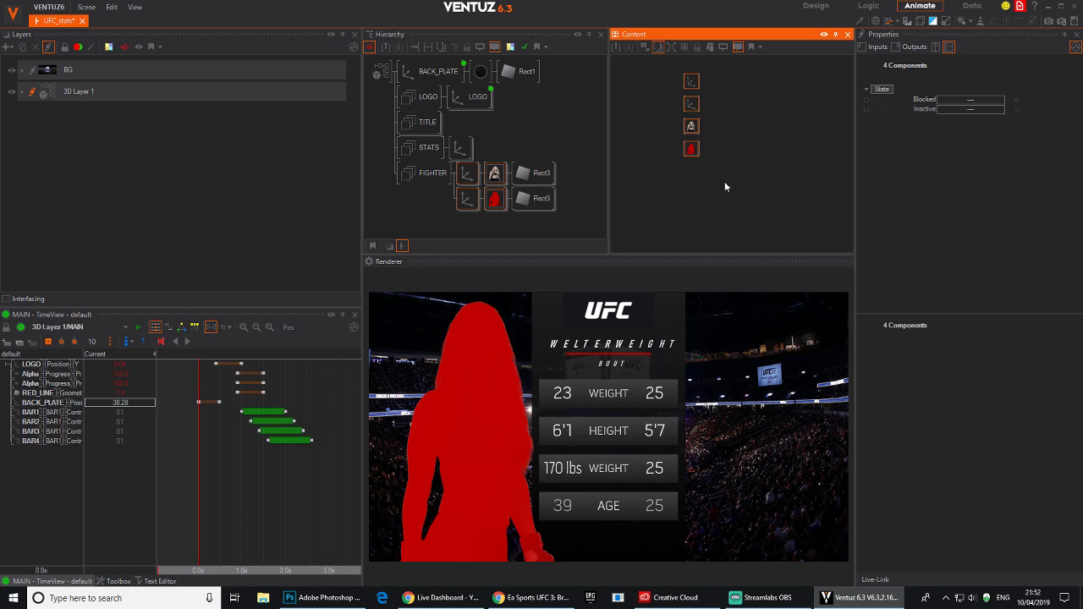
pyautogui.click(724, 182)
pyautogui.moveTo(698, 110); pyautogui.dragTo(668, 349)
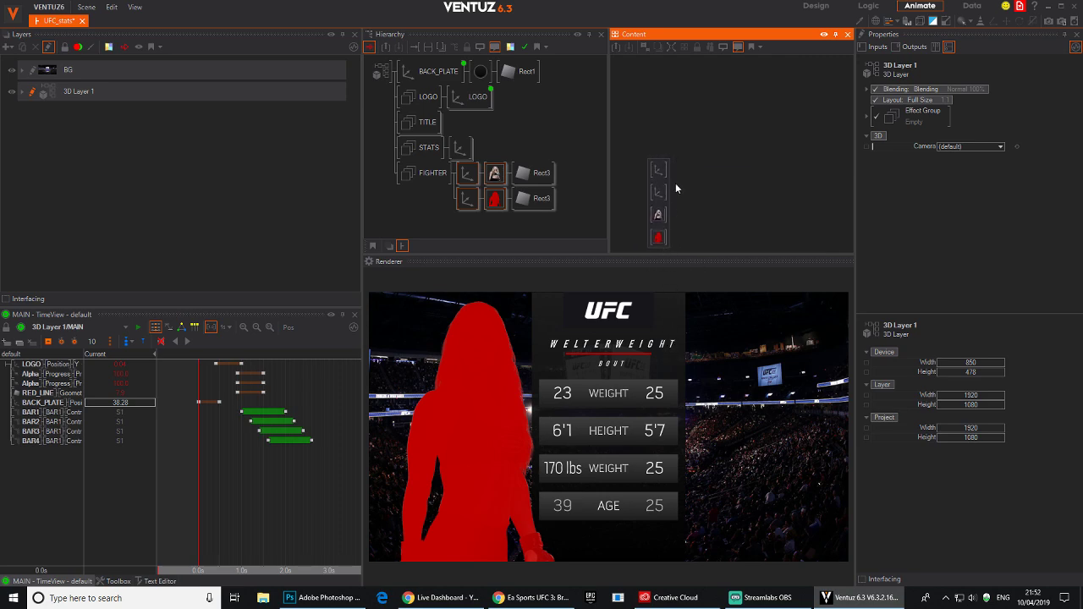
pyautogui.moveTo(669, 215); pyautogui.dragTo(687, 117)
# Display the LOGO node's MAIN animation network alongside the grouped fighter nodes and move that group beside the BAR nodes.
pyautogui.click(472, 96)
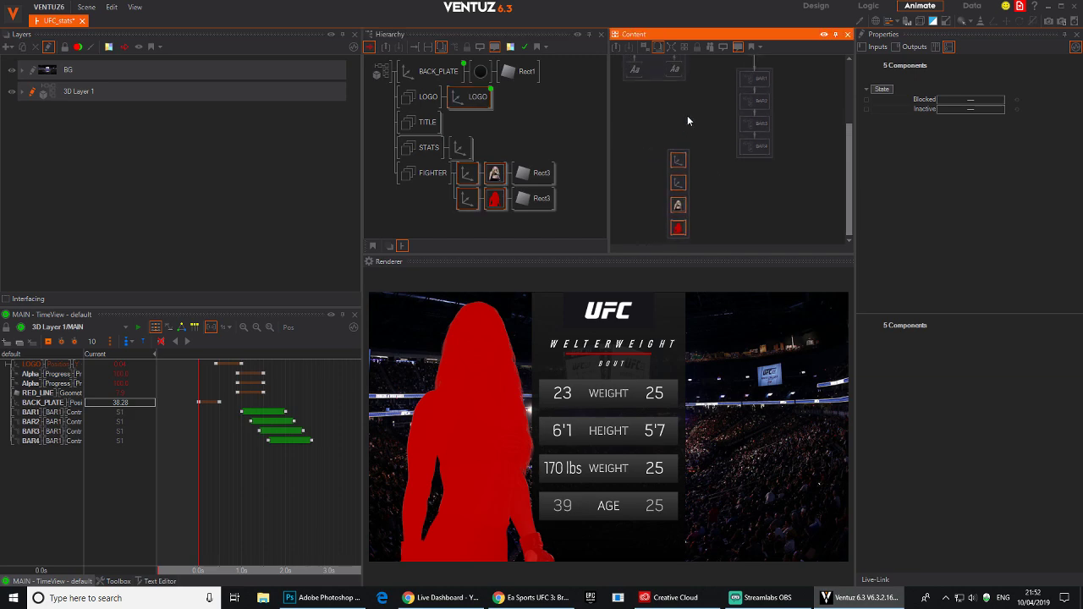
pyautogui.moveTo(691, 114); pyautogui.dragTo(701, 161, button='middle')
pyautogui.scroll(-3, 702, 161)
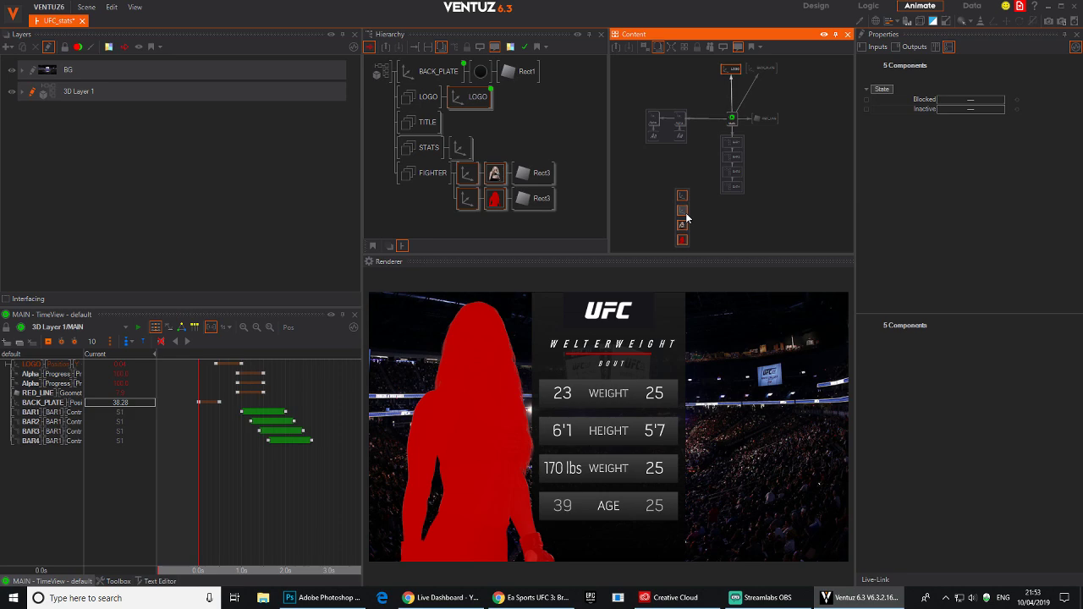
pyautogui.moveTo(686, 216)
pyautogui.mouseDown()
pyautogui.moveTo(675, 196)
pyautogui.moveTo(679, 212)
pyautogui.moveTo(687, 206)
pyautogui.mouseUp()
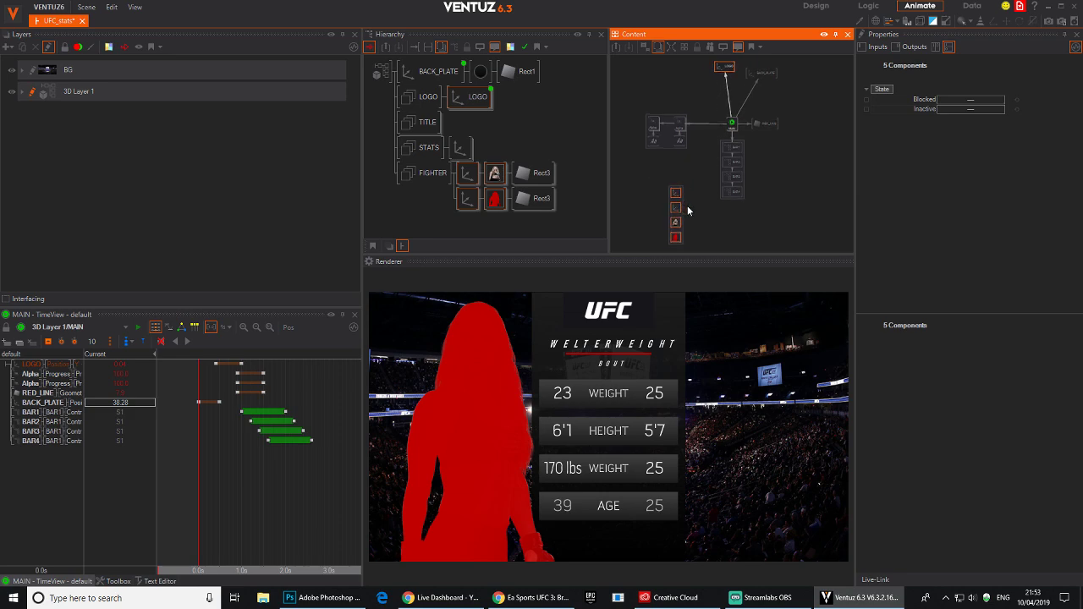
pyautogui.click(684, 220)
pyautogui.scroll(3, 682, 186)
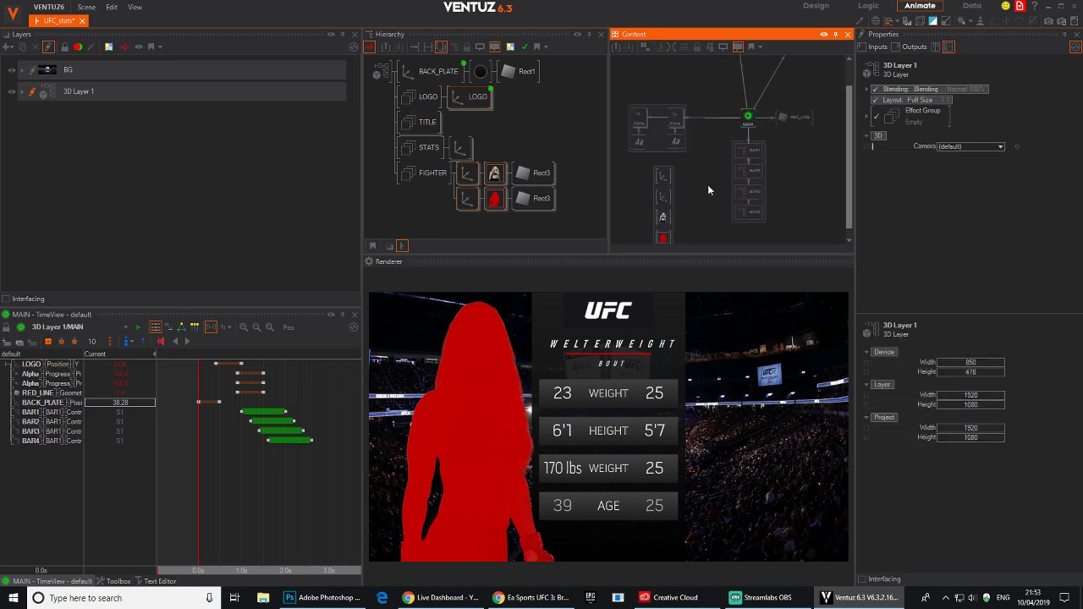
pyautogui.moveTo(682, 202); pyautogui.dragTo(687, 209, button='middle')
pyautogui.moveTo(676, 219); pyautogui.dragTo(721, 183)
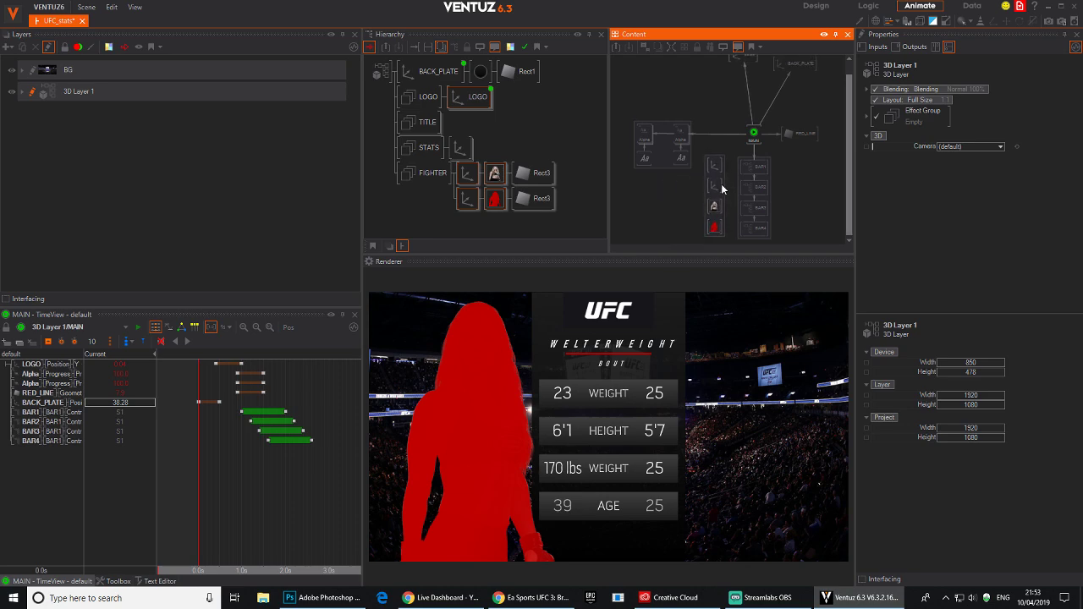
pyautogui.click(696, 167)
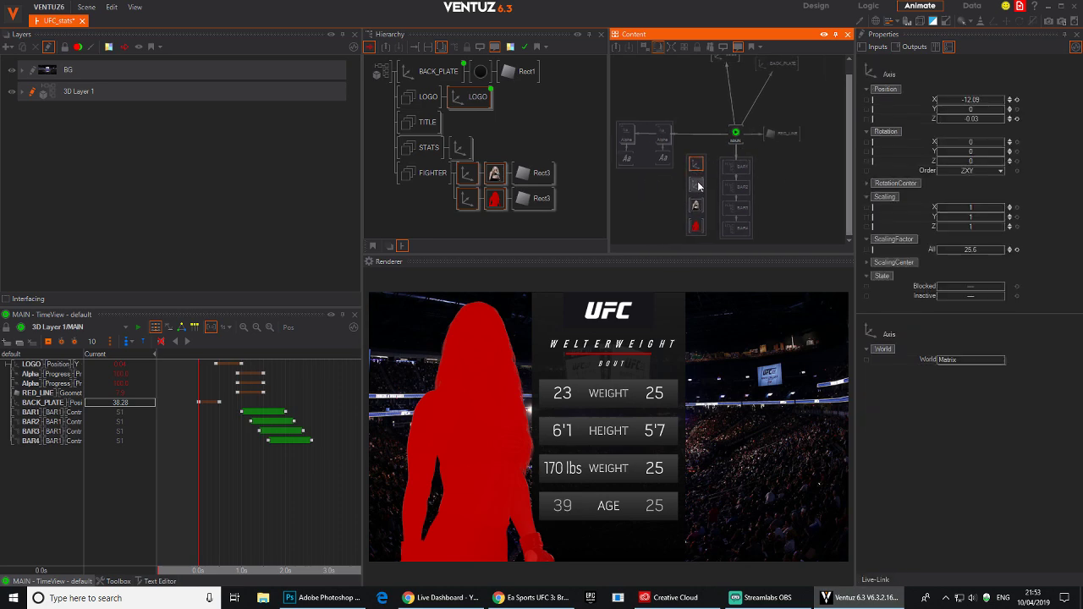
pyautogui.keyDown('ctrl'); pyautogui.click(698, 185); pyautogui.keyUp('ctrl')
pyautogui.click(486, 219)
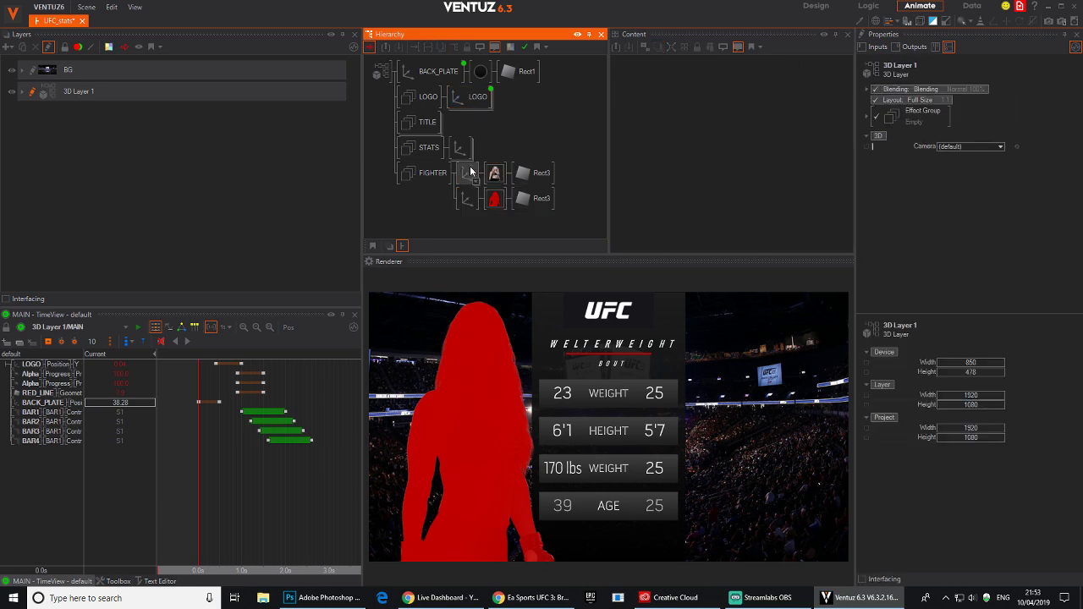
pyautogui.click(463, 179)
pyautogui.keyDown('ctrl'); pyautogui.click(464, 199); pyautogui.keyUp('ctrl')
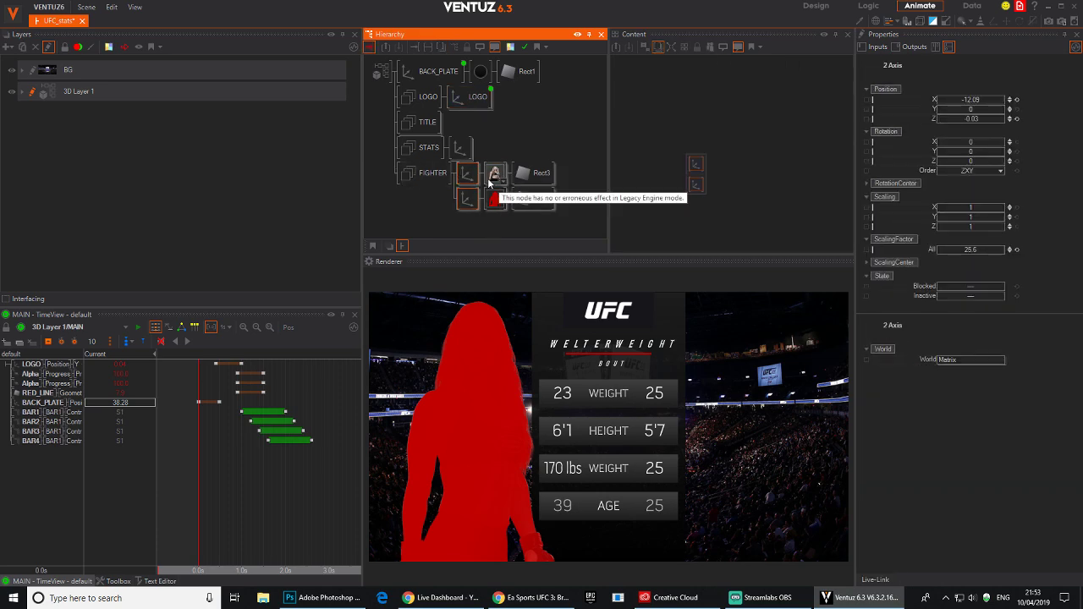
pyautogui.keyDown('ctrl'); pyautogui.click(492, 181); pyautogui.keyUp('ctrl')
pyautogui.keyDown('ctrl'); pyautogui.click(496, 202); pyautogui.keyUp('ctrl')
# Add a new Axis under the FIGHTER group as the shared parent of the two fighter axes.
pyautogui.doubleClick(457, 215)
pyautogui.write('ax')
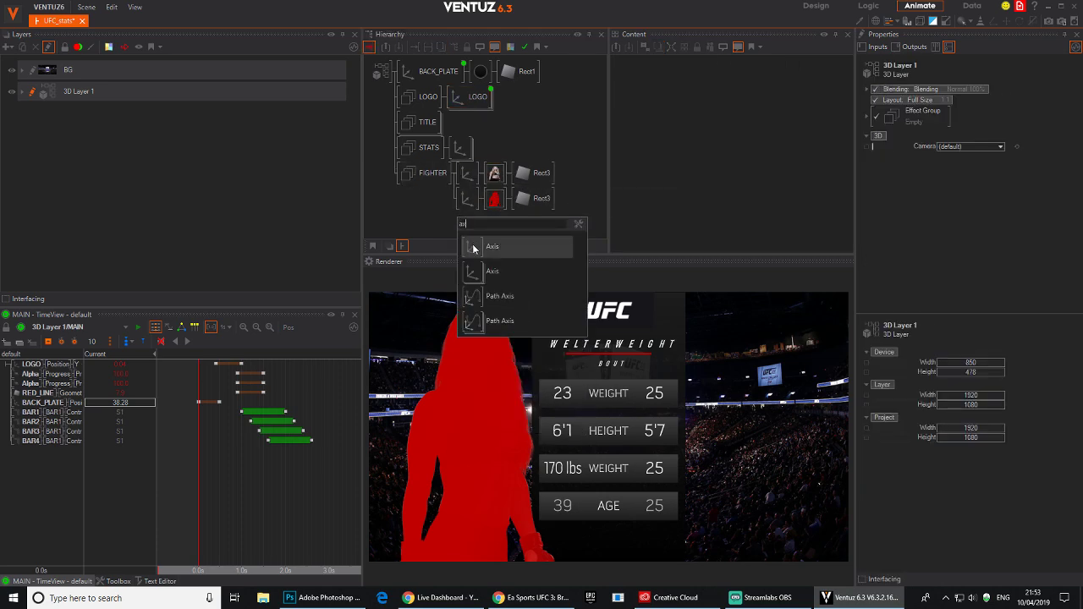
pyautogui.click(473, 244)
pyautogui.click(460, 179)
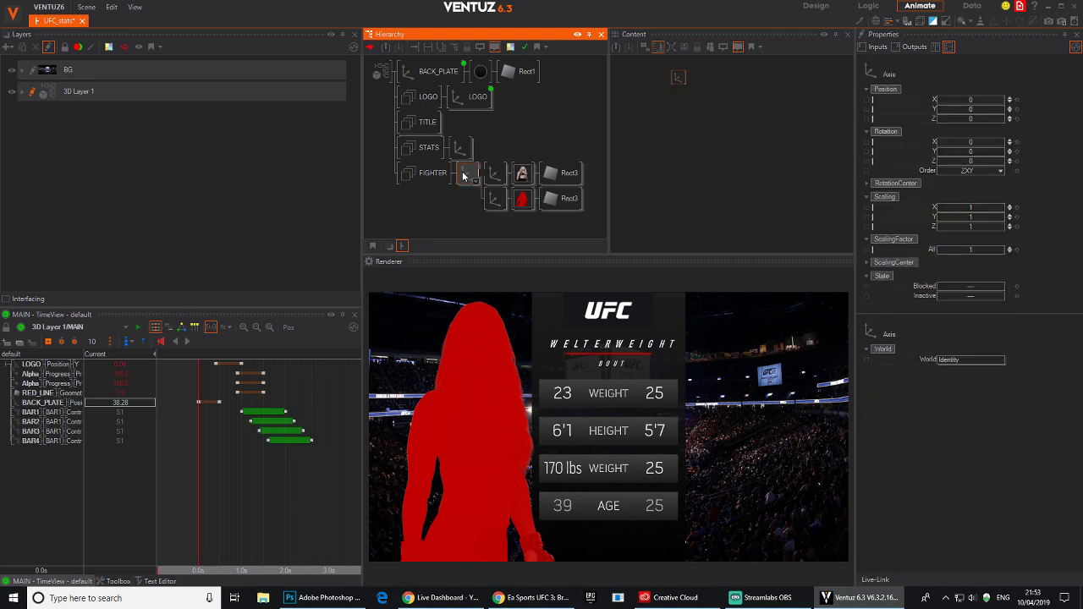
# Name the new parent axis FIGHTER1.
pyautogui.write('FIGHTER')
pyautogui.press('Return')
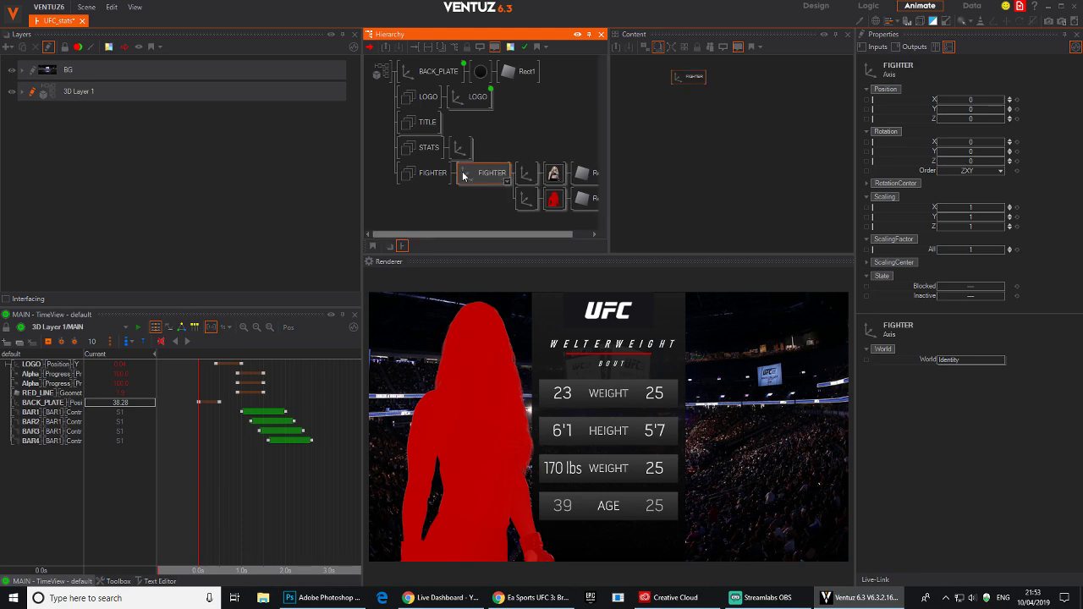
pyautogui.doubleClick(493, 180)
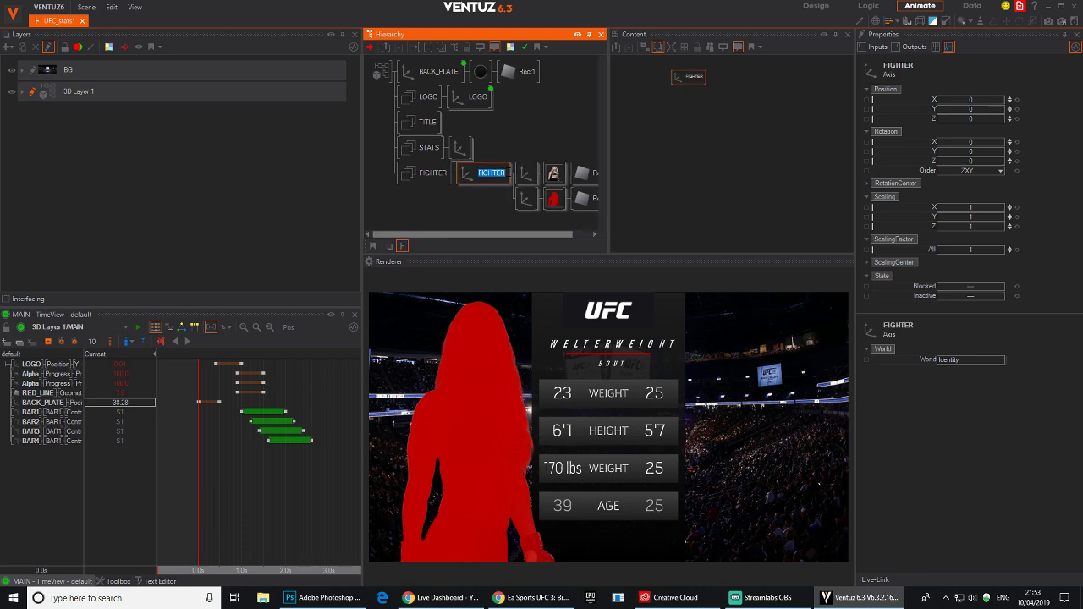
pyautogui.press('End')
pyautogui.write('13')
pyautogui.press('Return')
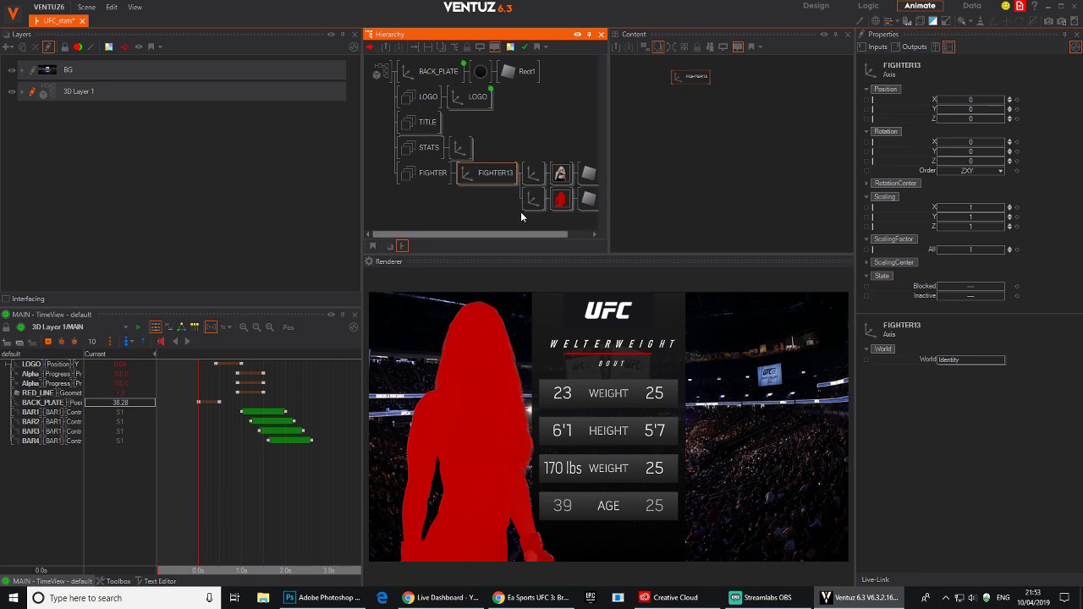
pyautogui.doubleClick(512, 173)
pyautogui.press('Return')
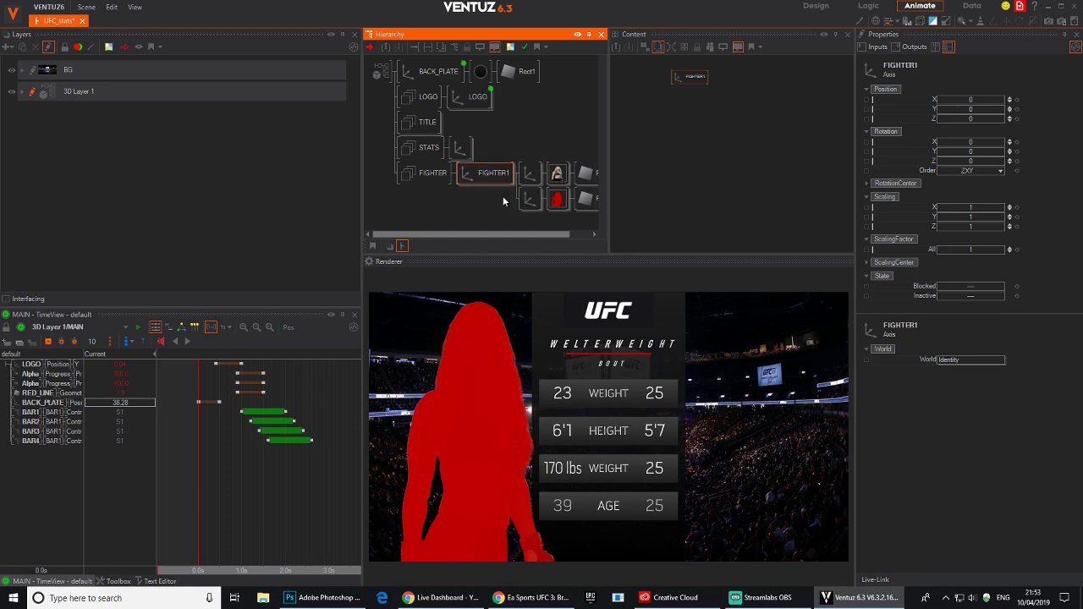
pyautogui.click(503, 200)
pyautogui.doubleClick(487, 180)
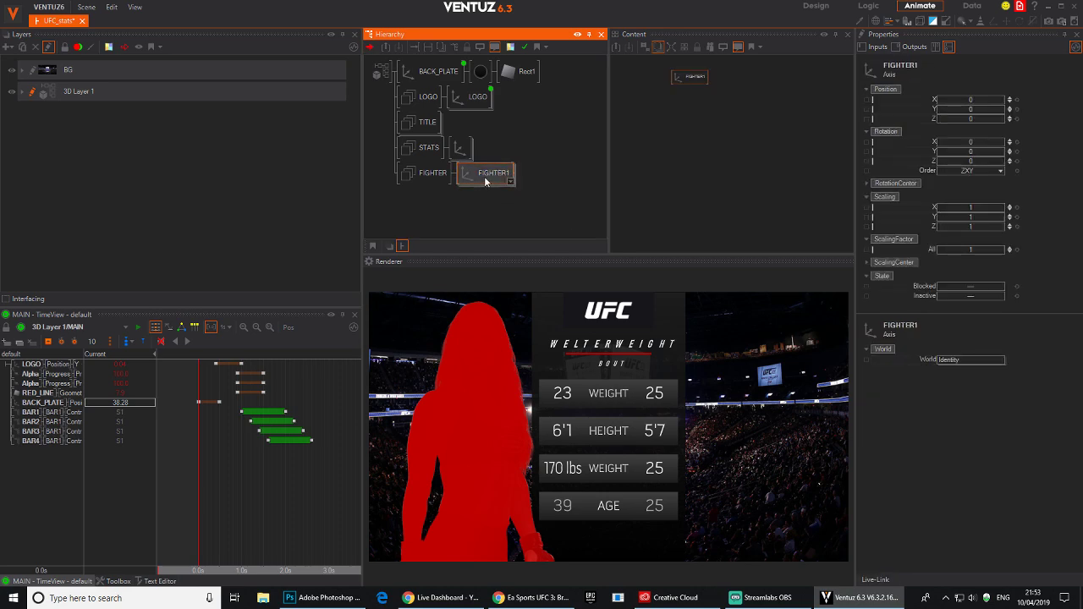
pyautogui.doubleClick(487, 181)
# Display FIGHTER1 with the two fighter axes and both fighter materials, and group all five nodes together.
pyautogui.keyDown('ctrl'); pyautogui.click(558, 173); pyautogui.keyUp('ctrl')
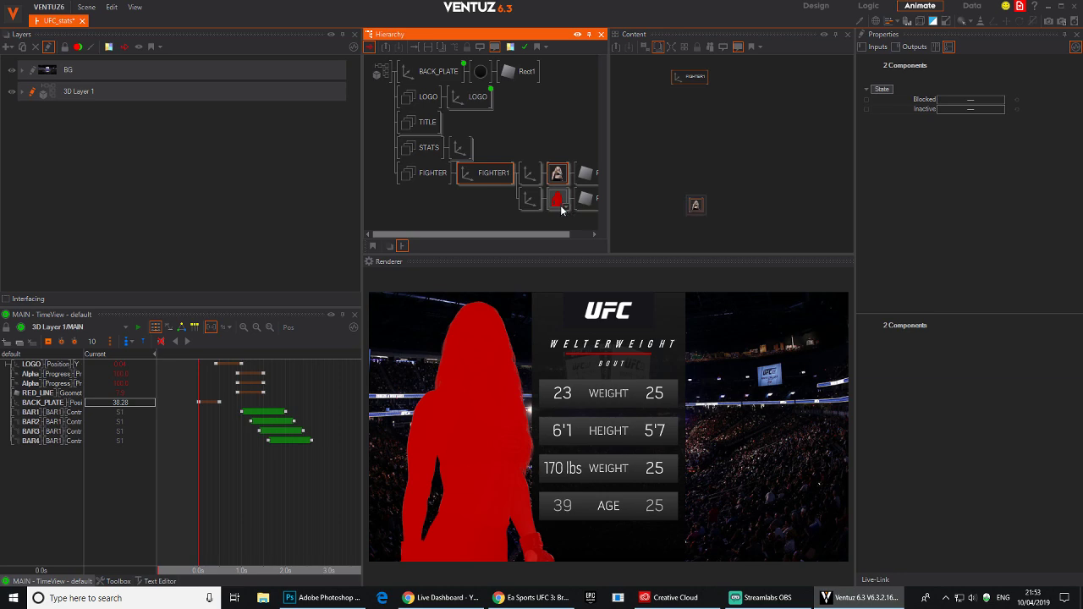
pyautogui.keyDown('ctrl'); pyautogui.click(561, 204); pyautogui.keyUp('ctrl')
pyautogui.keyDown('ctrl'); pyautogui.click(531, 179); pyautogui.keyUp('ctrl')
pyautogui.keyDown('ctrl'); pyautogui.click(532, 200); pyautogui.keyUp('ctrl')
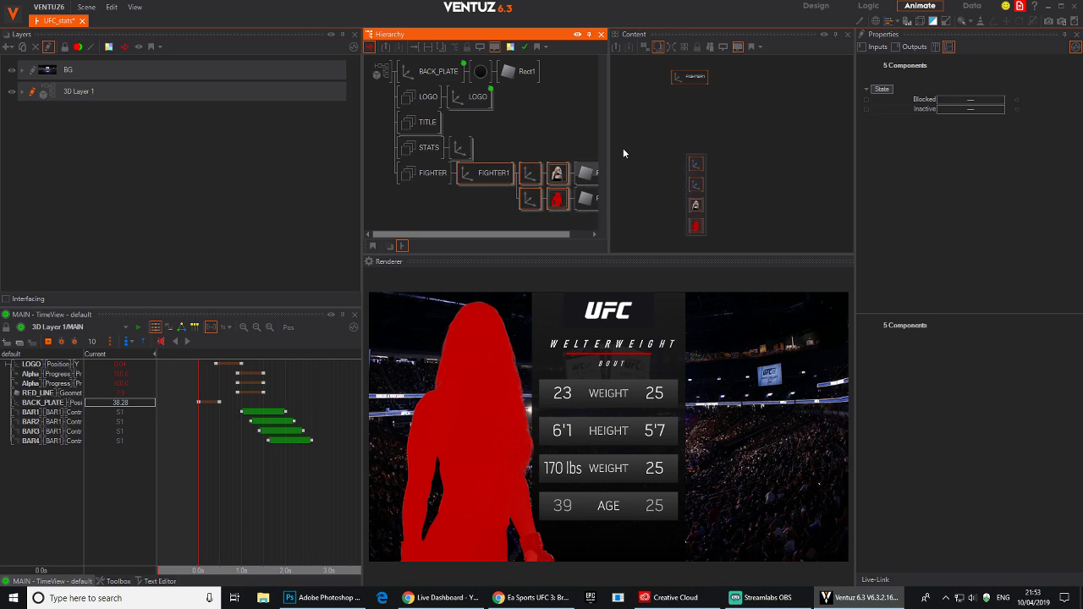
pyautogui.click(686, 96)
pyautogui.moveTo(689, 79)
pyautogui.mouseDown()
pyautogui.moveTo(687, 148)
pyautogui.moveTo(728, 221)
pyautogui.moveTo(721, 246)
pyautogui.mouseUp()
pyautogui.hotkey('ctrl', 'g')
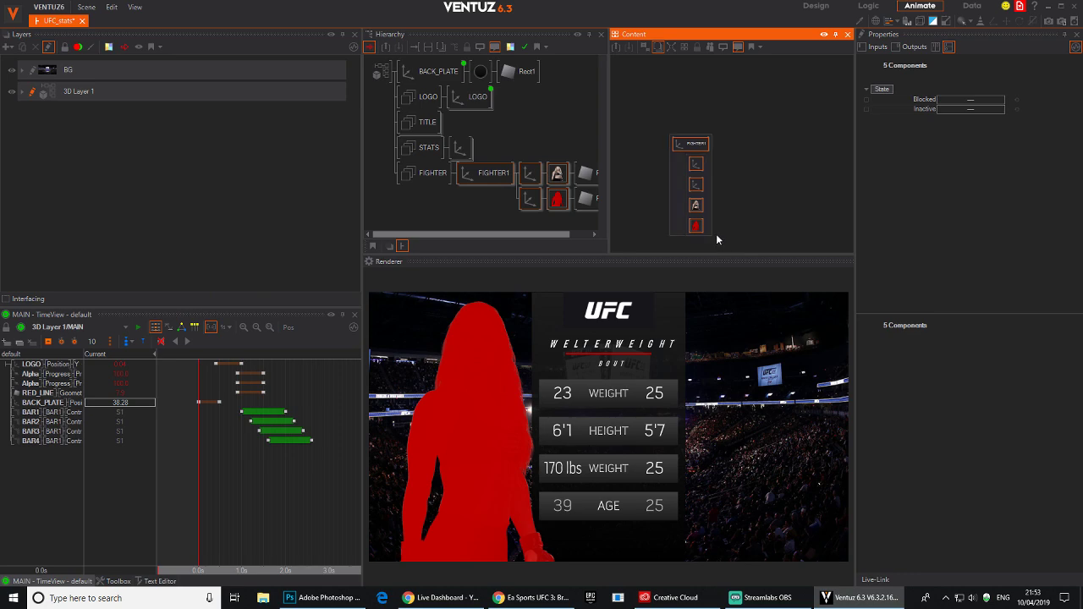
pyautogui.click(718, 232)
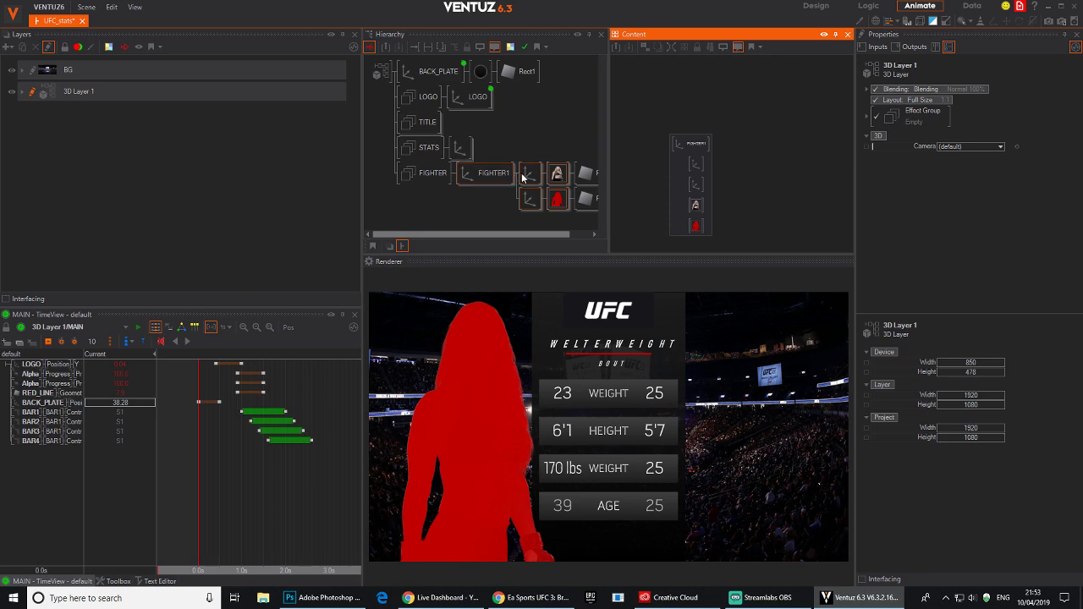
# Take the two inner fighter axes out of the group and place FIGHTER1 directly above the photo and silhouette materials.
pyautogui.moveTo(682, 189); pyautogui.dragTo(682, 188)
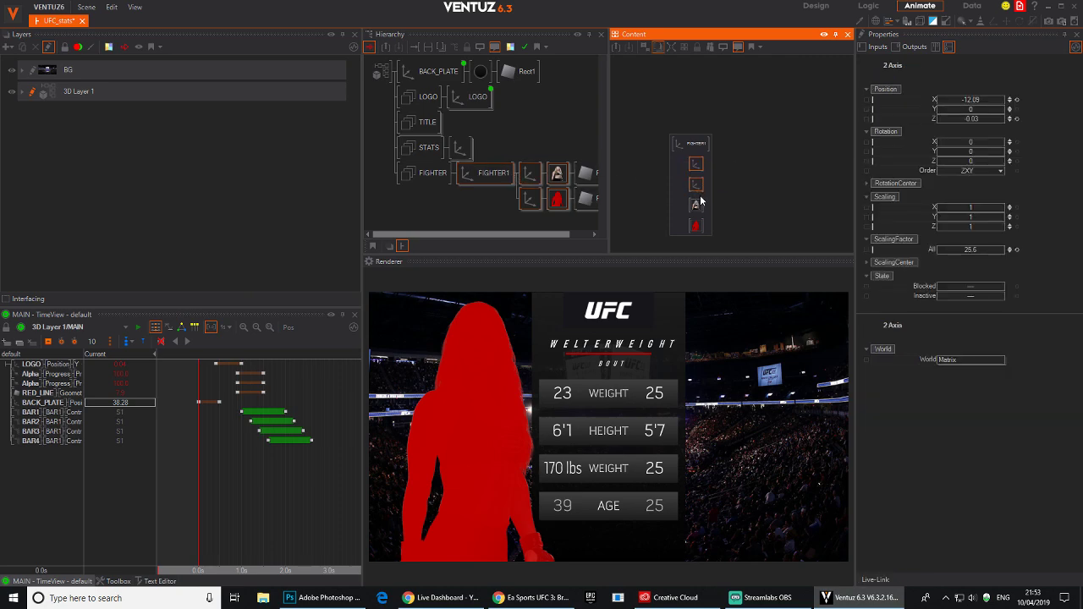
pyautogui.hotkey('ctrl', 'f')
pyautogui.click(232, 173)
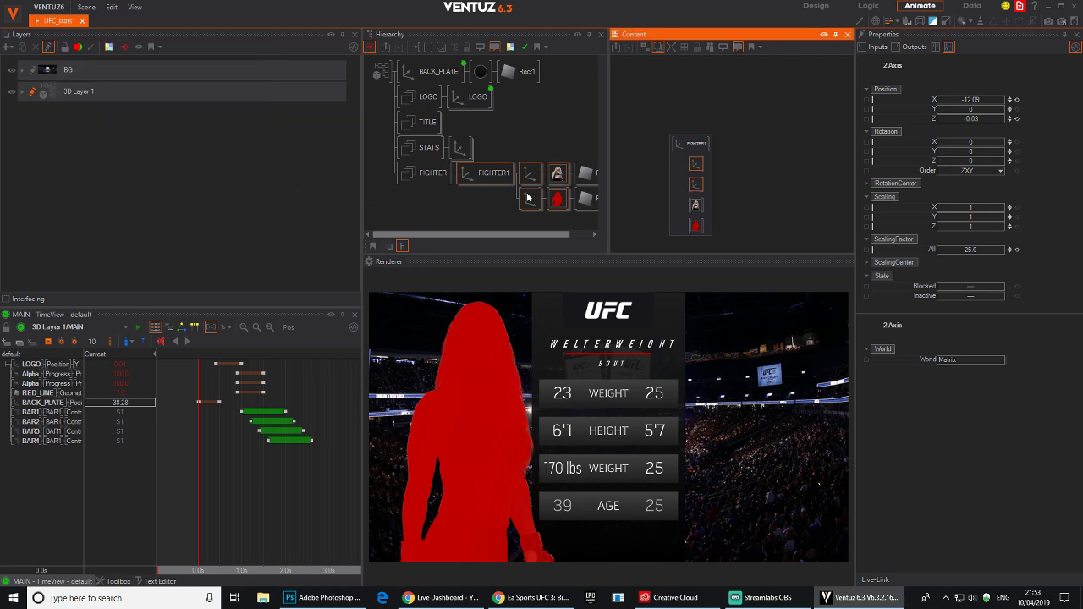
pyautogui.click(744, 192)
pyautogui.moveTo(697, 144); pyautogui.dragTo(695, 182)
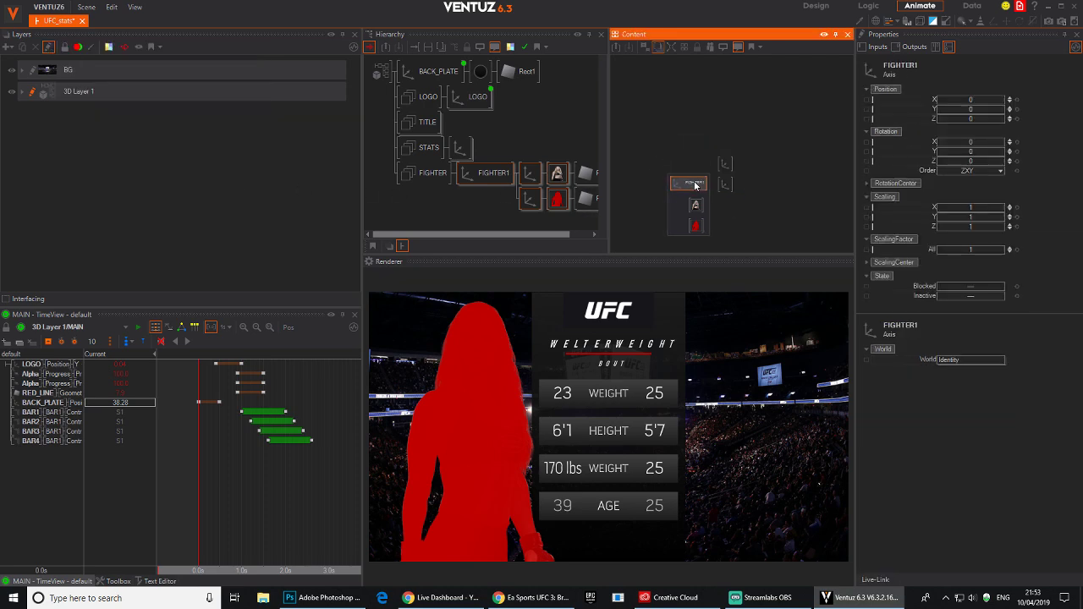
# Display FIGHTER1 and both fighter materials with the LOGO animation network, and link FIGHTER1's Position to the MAIN keyframe animation.
pyautogui.click(487, 176)
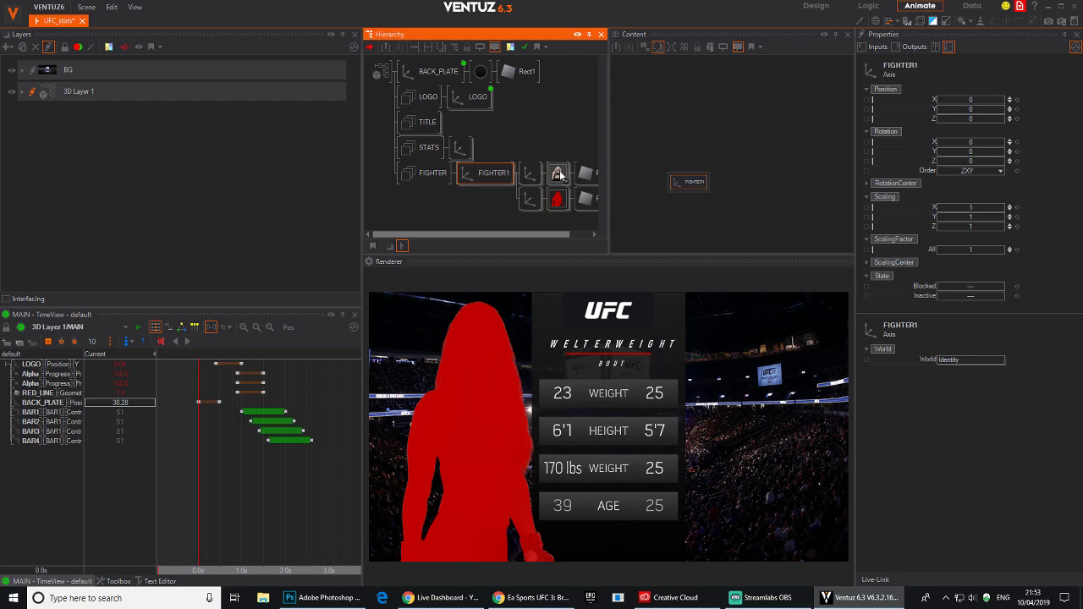
pyautogui.keyDown('ctrl'); pyautogui.click(559, 177); pyautogui.keyUp('ctrl')
pyautogui.keyDown('ctrl'); pyautogui.click(555, 204); pyautogui.keyUp('ctrl')
pyautogui.keyDown('ctrl'); pyautogui.click(472, 106); pyautogui.keyUp('ctrl')
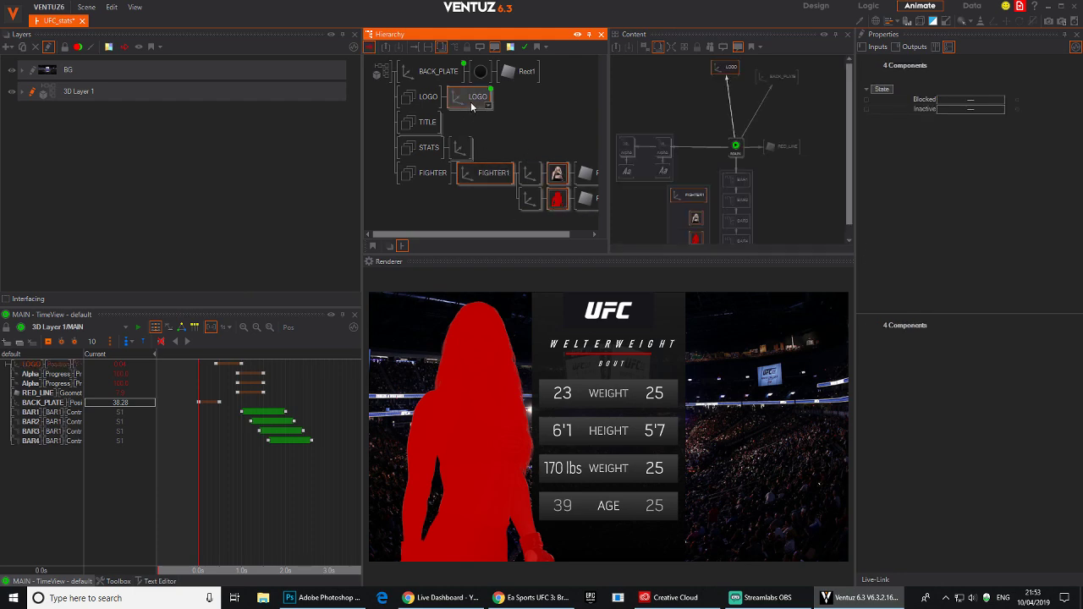
pyautogui.click(715, 156)
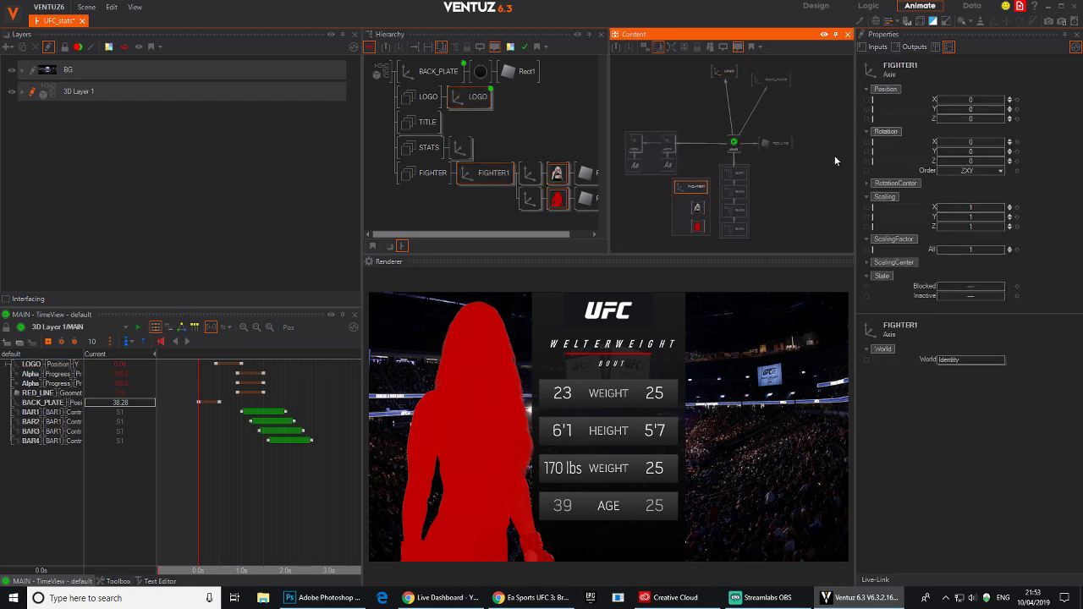
# Set the red silhouette's glow mask mapping PositionX to 0.53 and link that property to the MAIN keyframe animation.
pyautogui.click(697, 210)
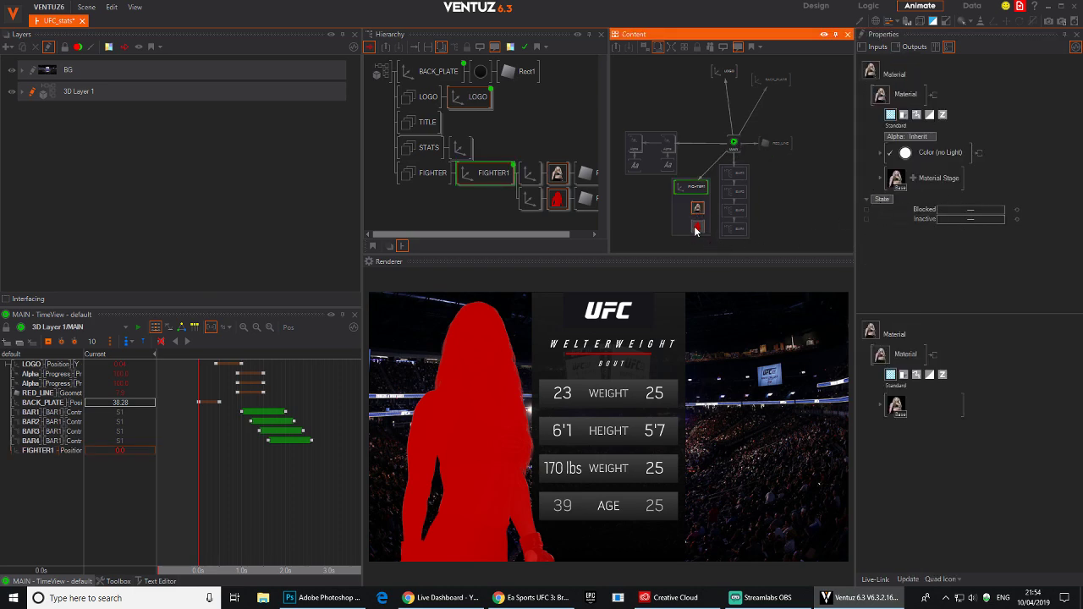
pyautogui.click(696, 228)
pyautogui.scroll(-3, 1038, 285)
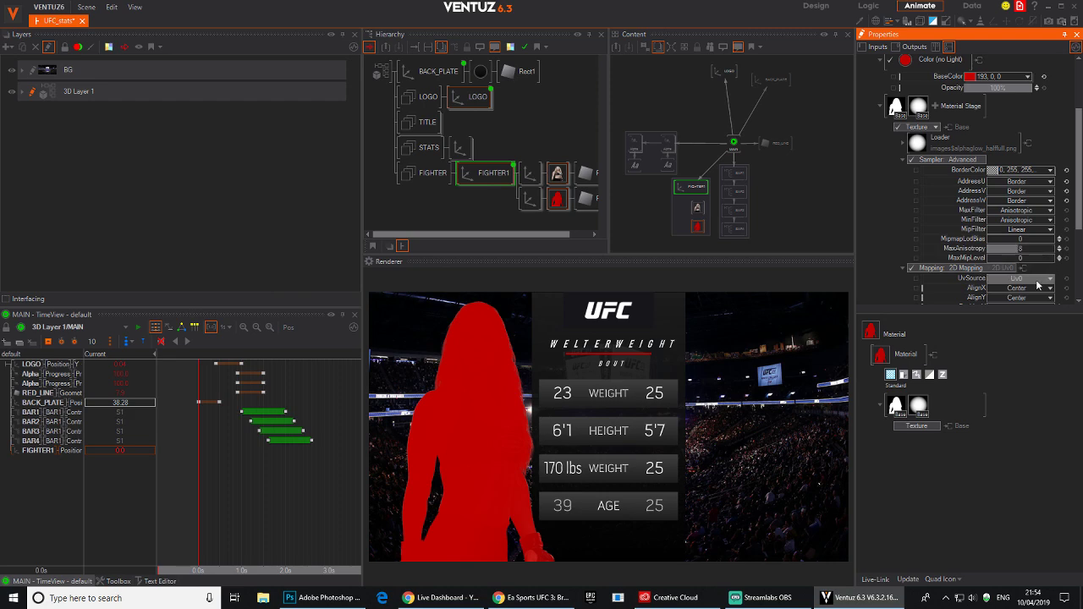
pyautogui.scroll(-3, 1038, 285)
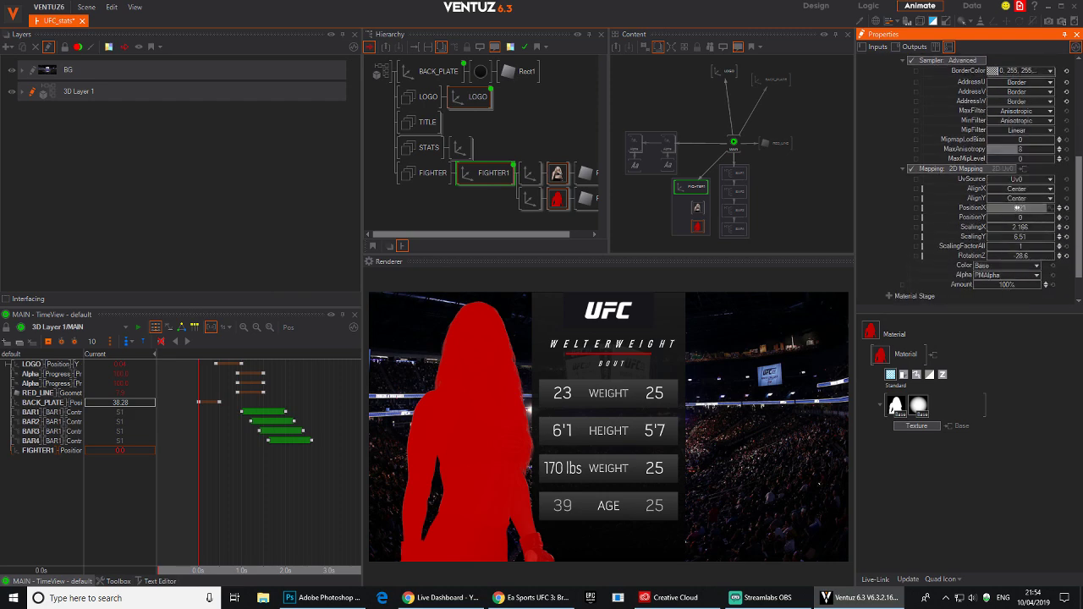
pyautogui.moveTo(1019, 209); pyautogui.dragTo(1054, 208)
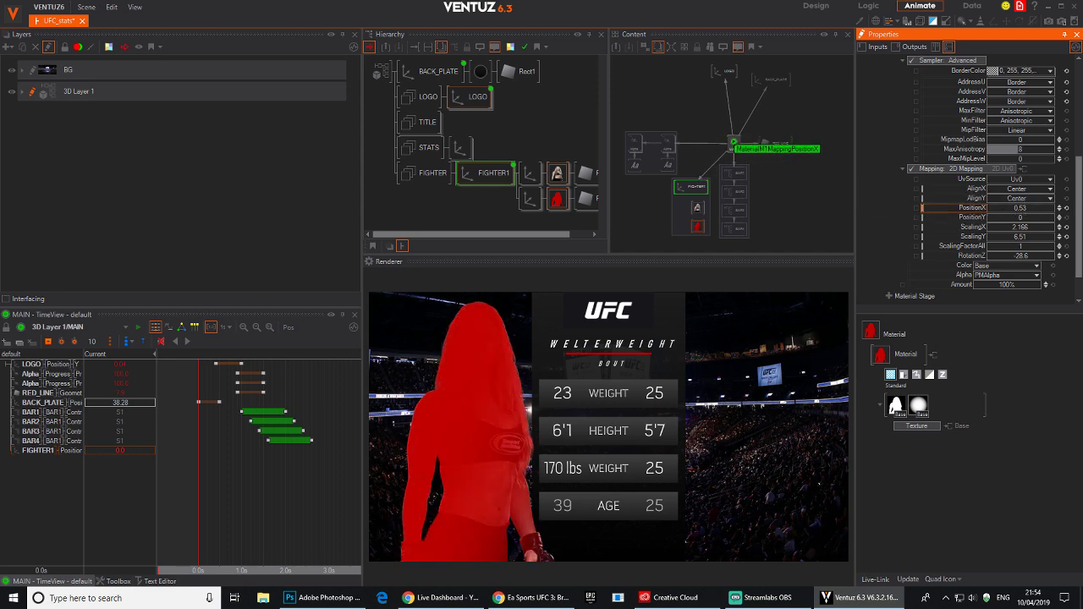
pyautogui.click(734, 143)
# Set the mask's PositionX channel to -0.24 and add keyframes at 1.9 s for it and for FIGHTER1's Position at 0.
pyautogui.moveTo(200, 501); pyautogui.dragTo(312, 501)
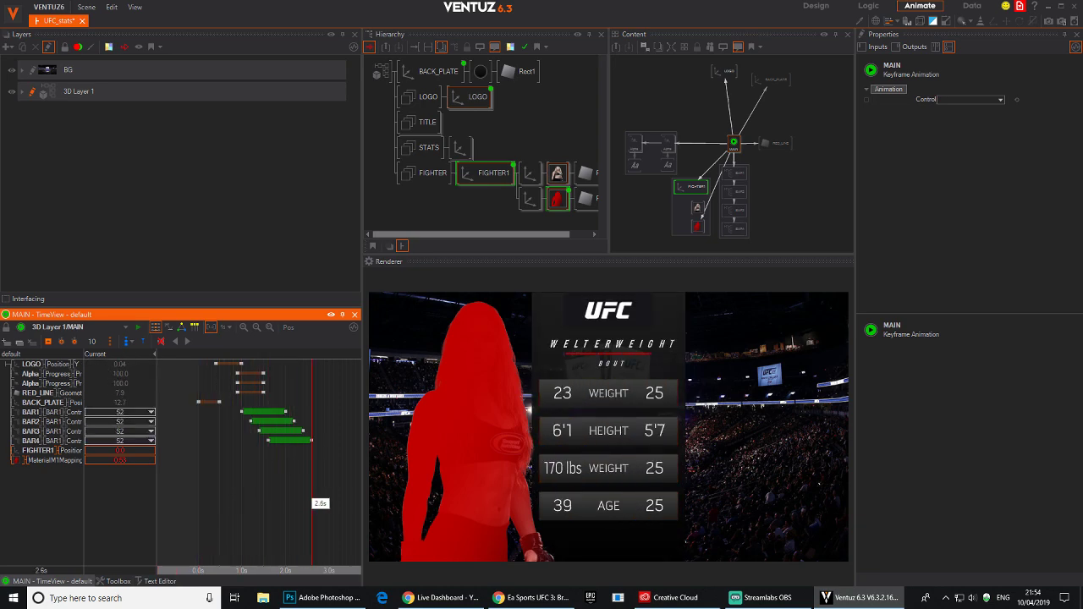
pyautogui.moveTo(118, 462)
pyautogui.mouseDown()
pyautogui.moveTo(105, 461)
pyautogui.moveTo(117, 462)
pyautogui.mouseUp()
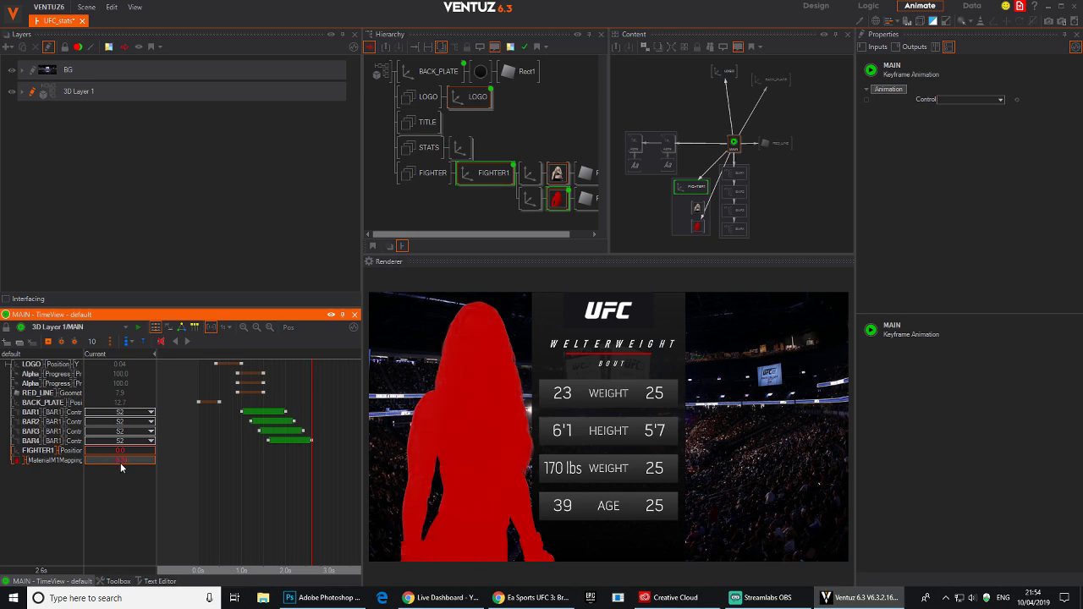
pyautogui.moveTo(296, 494); pyautogui.dragTo(283, 512)
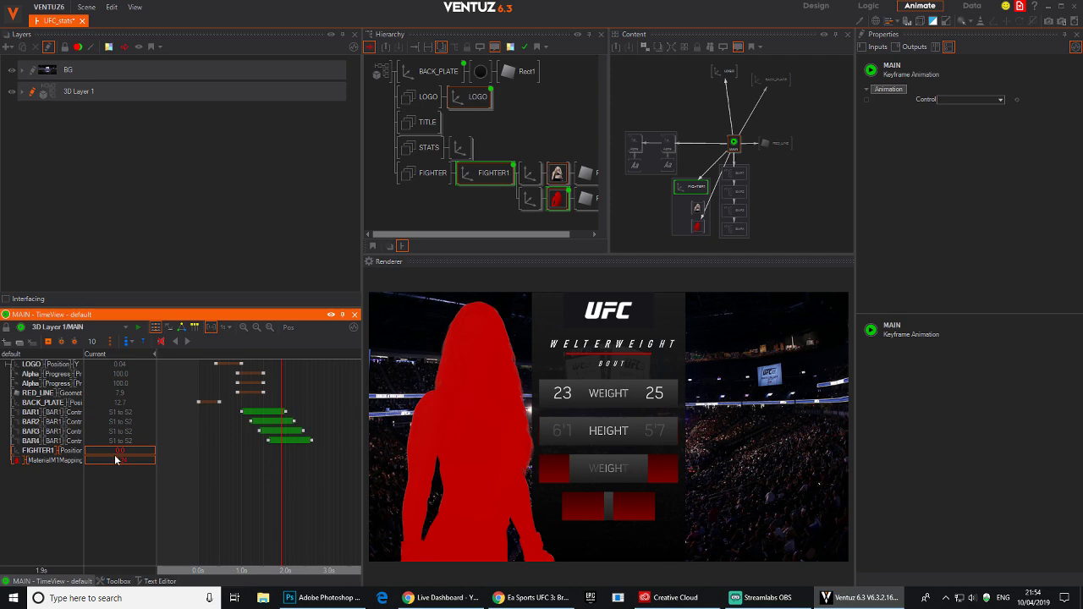
pyautogui.click(19, 463)
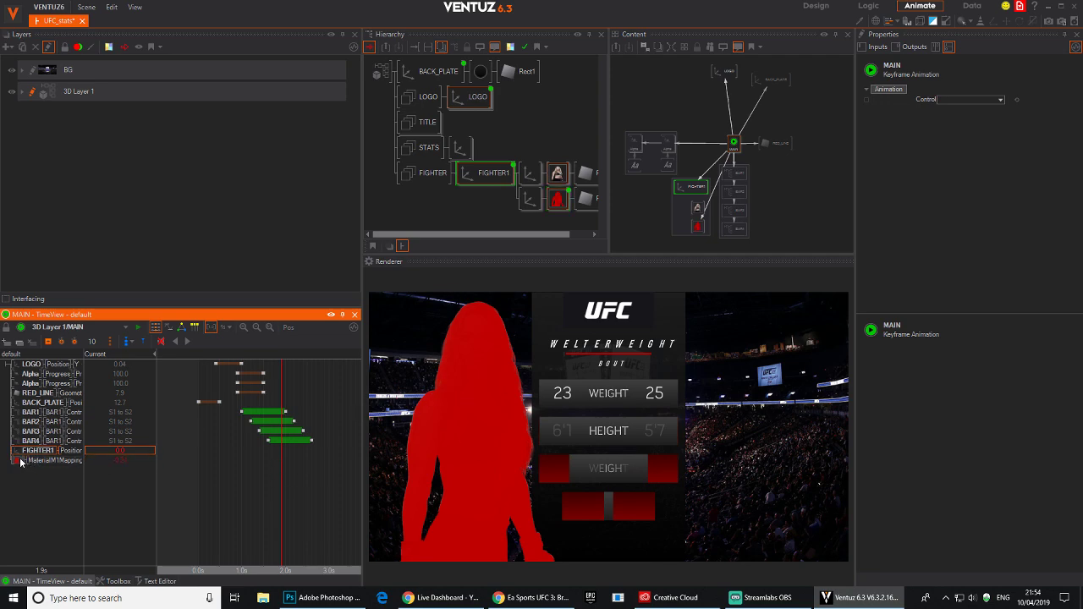
pyautogui.click(49, 341)
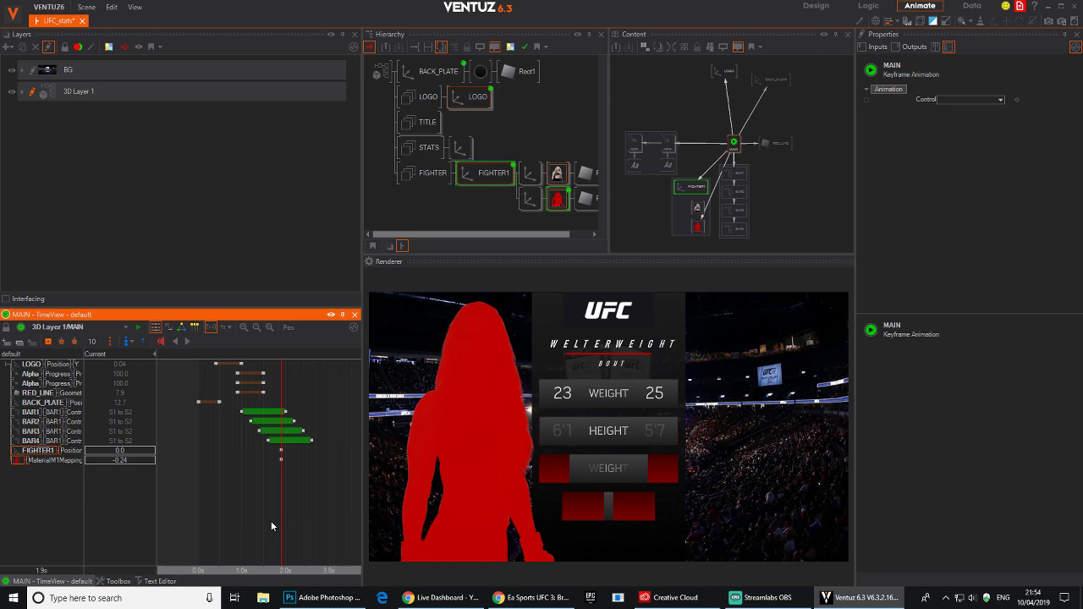
# Add keyframes at 1.0 s for FIGHTER1's Position and the mask's PositionX, setting FIGHTER1's Position there to -20.6.
pyautogui.moveTo(270, 526); pyautogui.dragTo(242, 522)
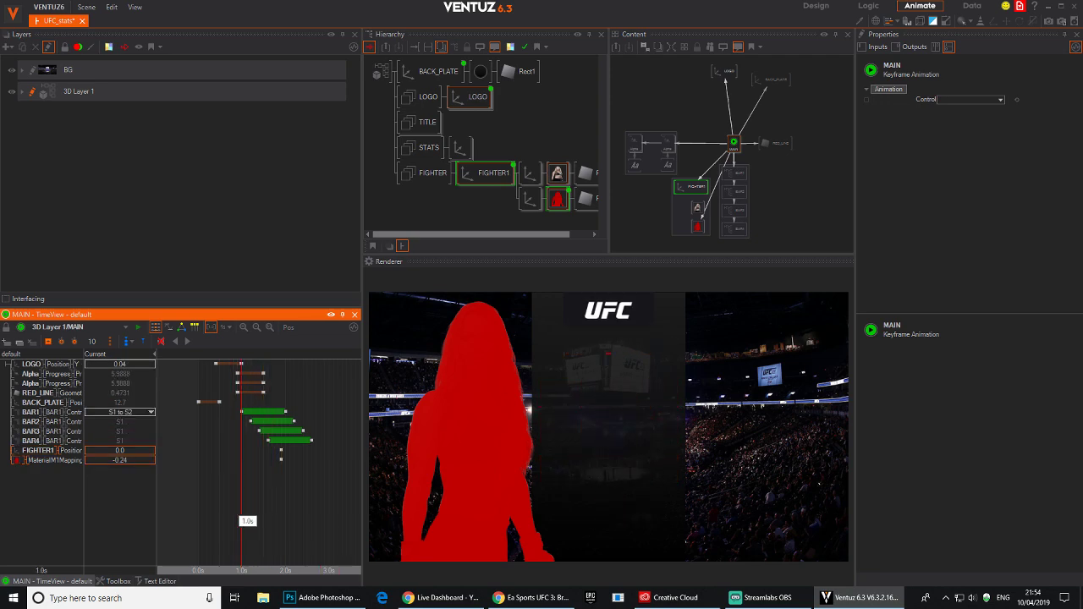
pyautogui.click(49, 341)
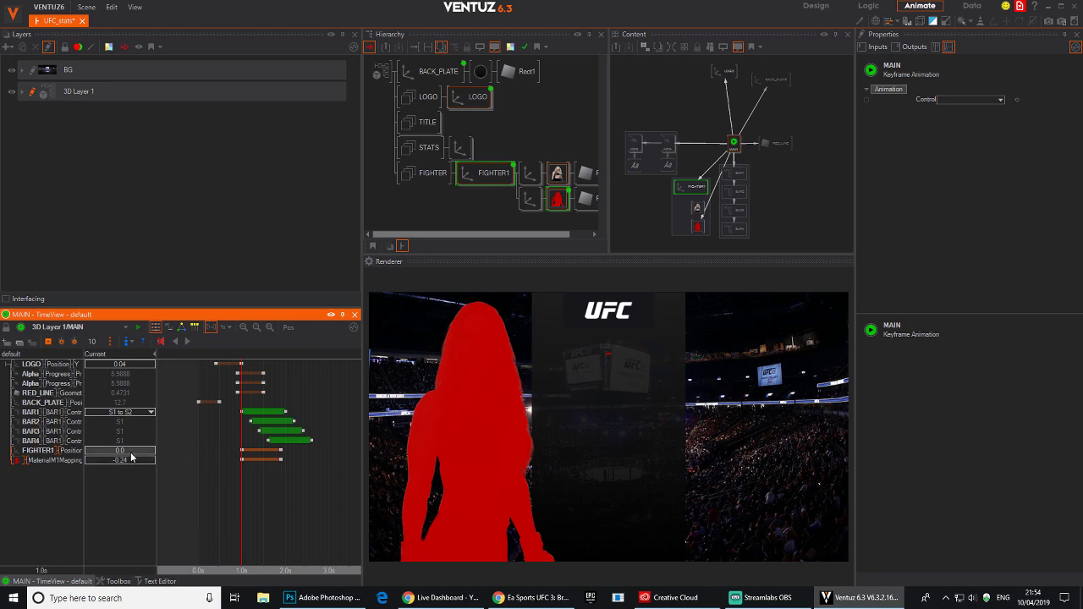
pyautogui.moveTo(129, 454); pyautogui.dragTo(85, 452)
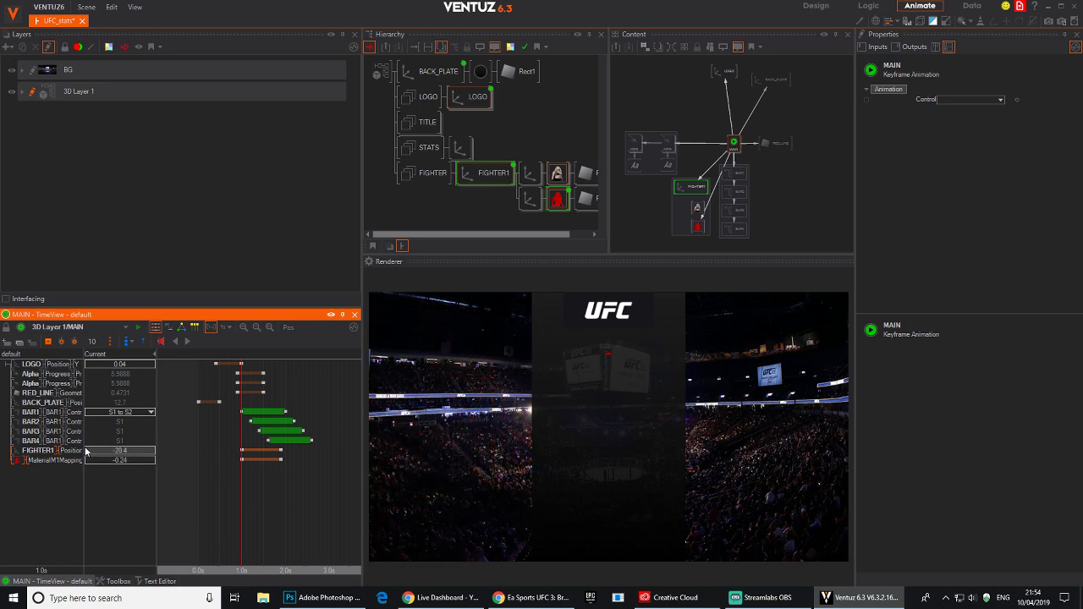
# Set the mask's PositionX at the 1.9 s keyframe to 2.37 and scrub through the sweep.
pyautogui.moveTo(242, 510); pyautogui.dragTo(282, 516)
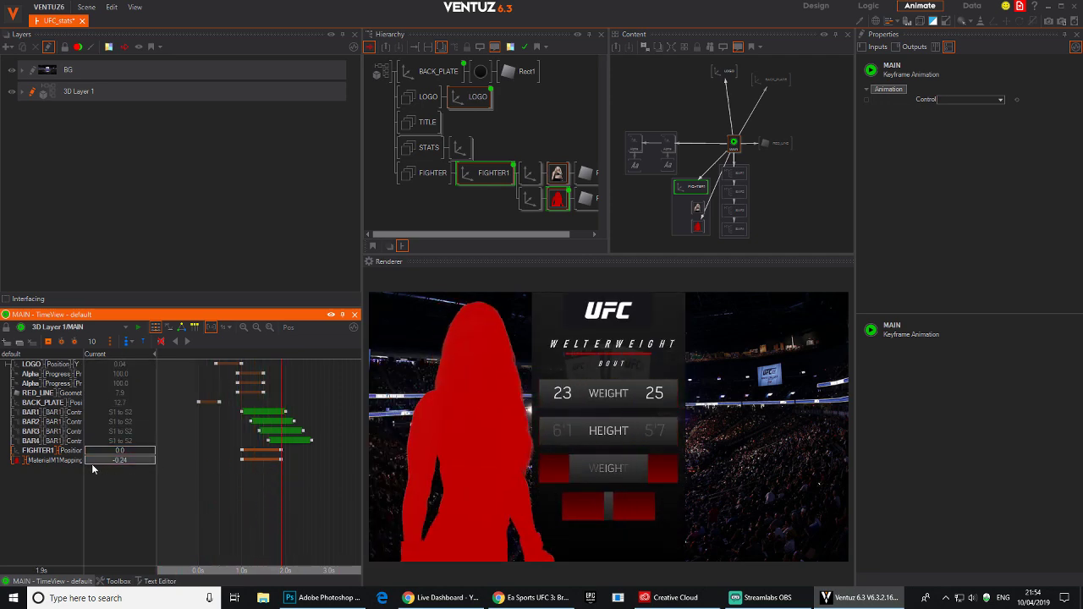
pyautogui.moveTo(114, 458); pyautogui.dragTo(154, 462)
pyautogui.moveTo(251, 565); pyautogui.dragTo(268, 507)
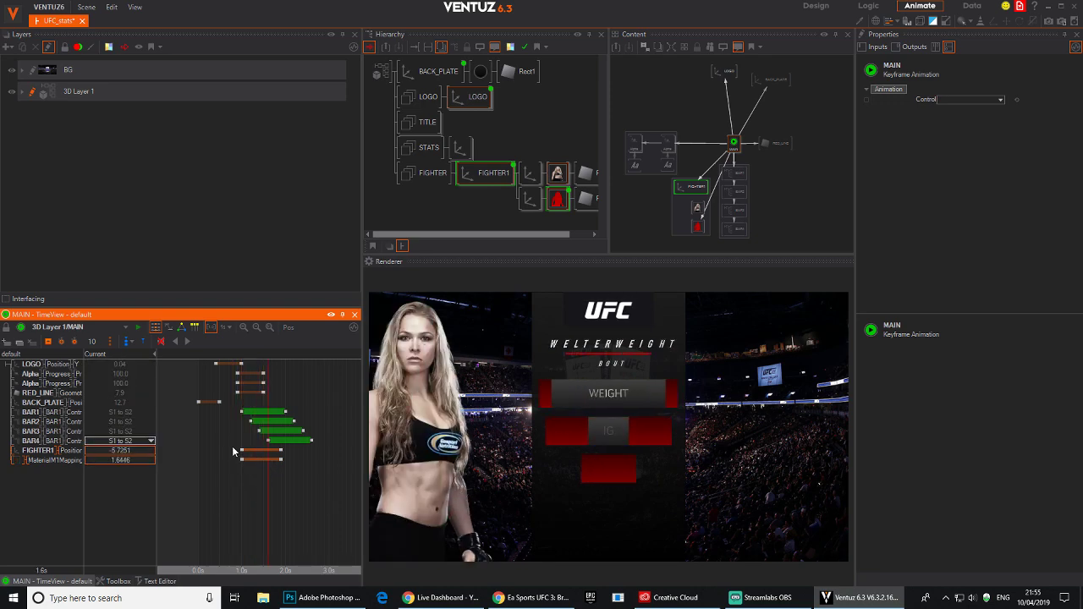
# Stagger the two moves by shifting FIGHTER1's Position keyframes to 0.8 and 1.7 s and the mask's keyframes to start at 1.4 s.
pyautogui.moveTo(232, 447); pyautogui.dragTo(303, 462)
pyautogui.moveTo(219, 489); pyautogui.dragTo(280, 503, button='right')
pyautogui.moveTo(261, 461); pyautogui.dragTo(255, 460)
pyautogui.moveTo(303, 497)
pyautogui.mouseDown(button='right')
pyautogui.moveTo(269, 478)
pyautogui.moveTo(298, 495)
pyautogui.moveTo(259, 494)
pyautogui.moveTo(283, 495)
pyautogui.mouseUp(button='right')
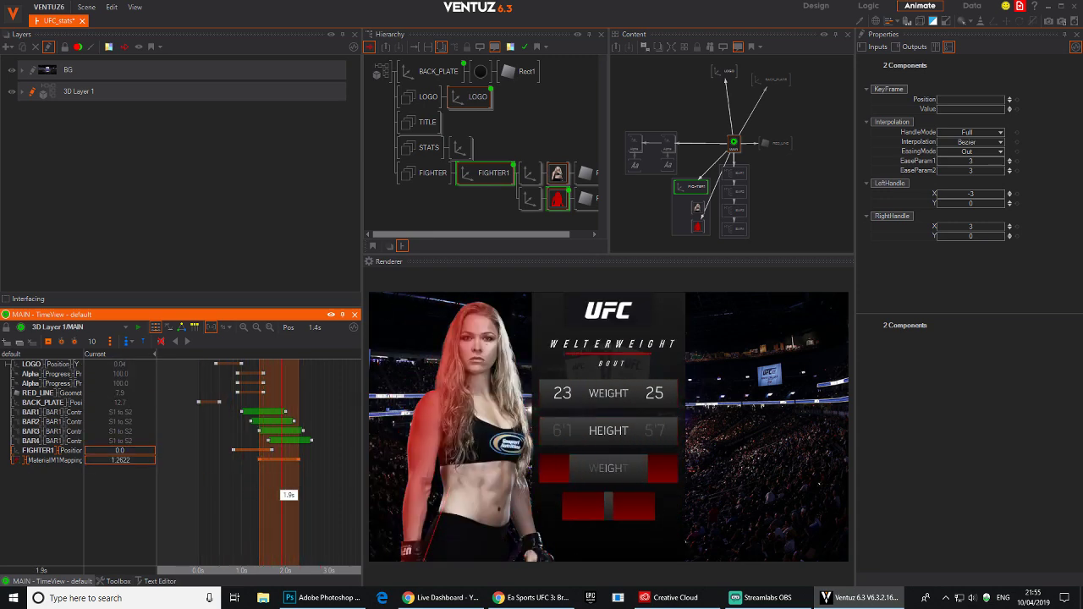
# Play the MAIN animation from 0.0 s and scrub through the fighter's entrance to check its timing.
pyautogui.scroll(-2, 270, 500)
pyautogui.scroll(2, 270, 517)
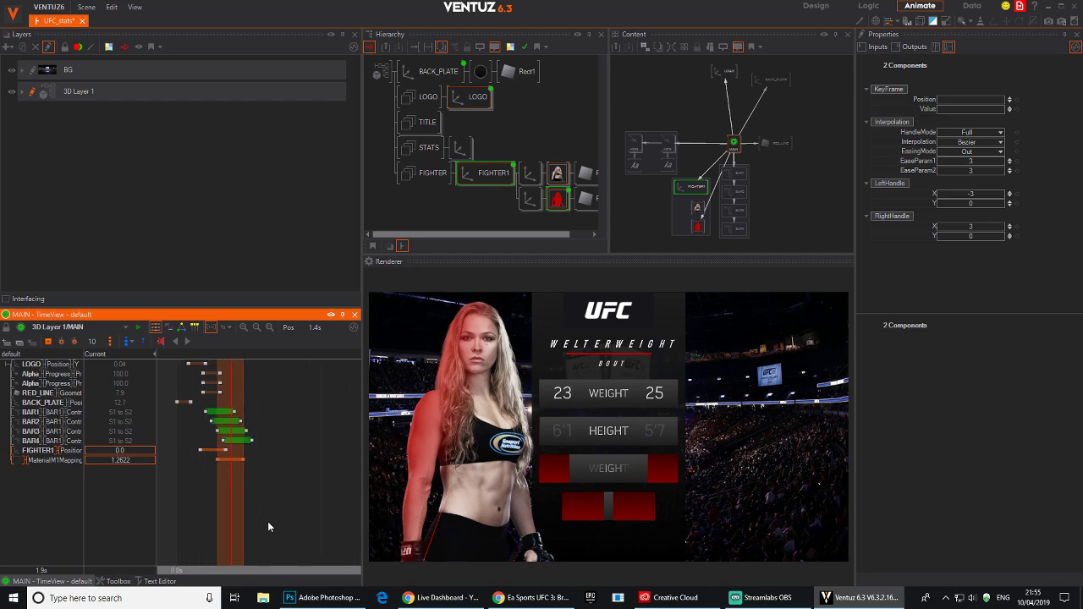
pyautogui.moveTo(269, 518); pyautogui.dragTo(331, 505, button='middle')
pyautogui.moveTo(326, 505); pyautogui.dragTo(198, 505, button='right')
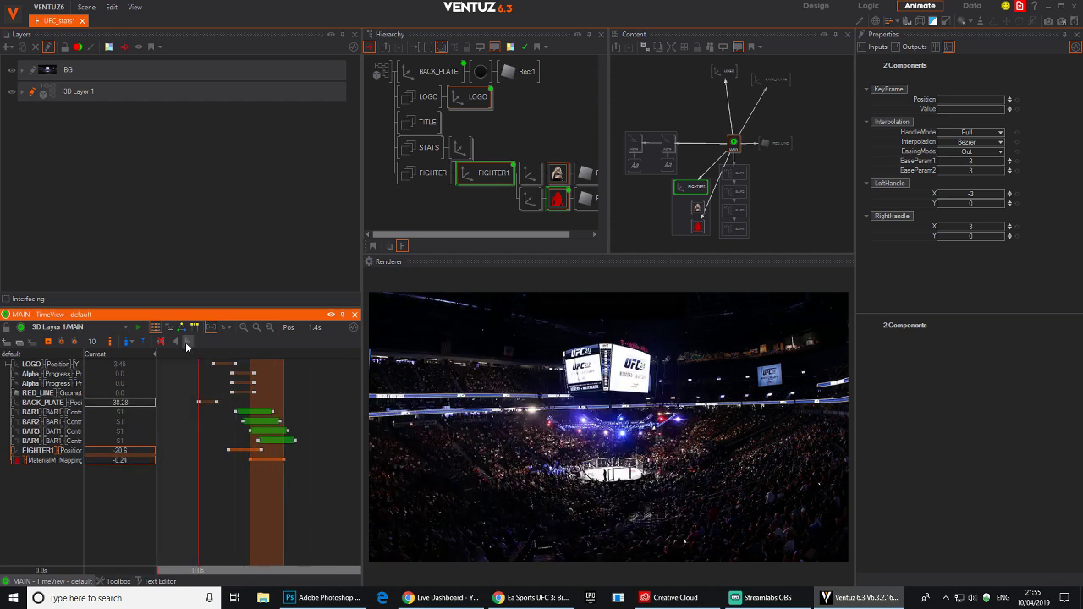
pyautogui.click(187, 347)
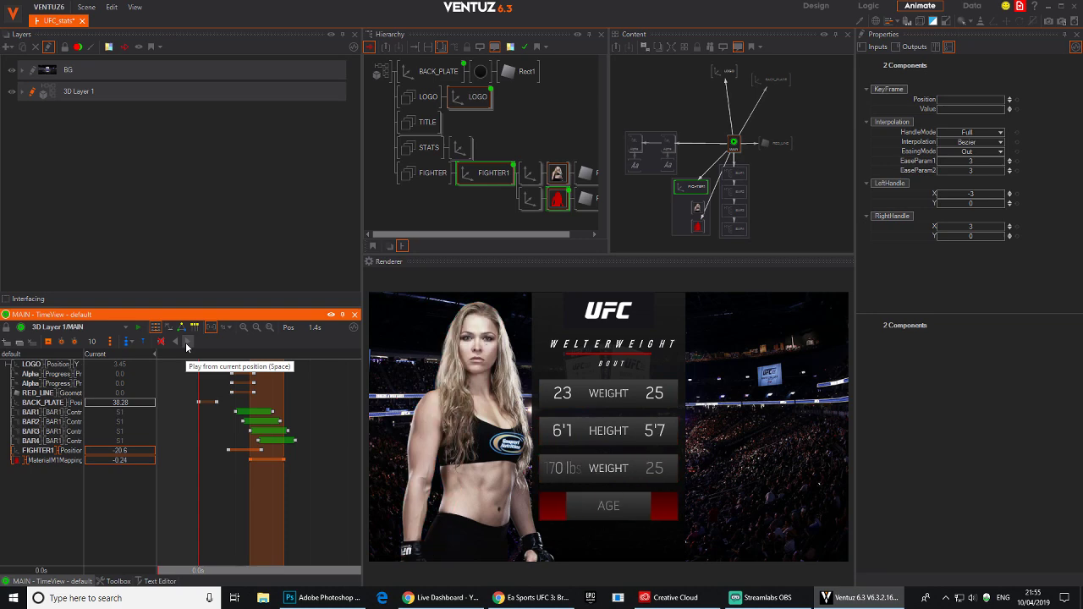
pyautogui.moveTo(208, 501); pyautogui.dragTo(262, 513, button='right')
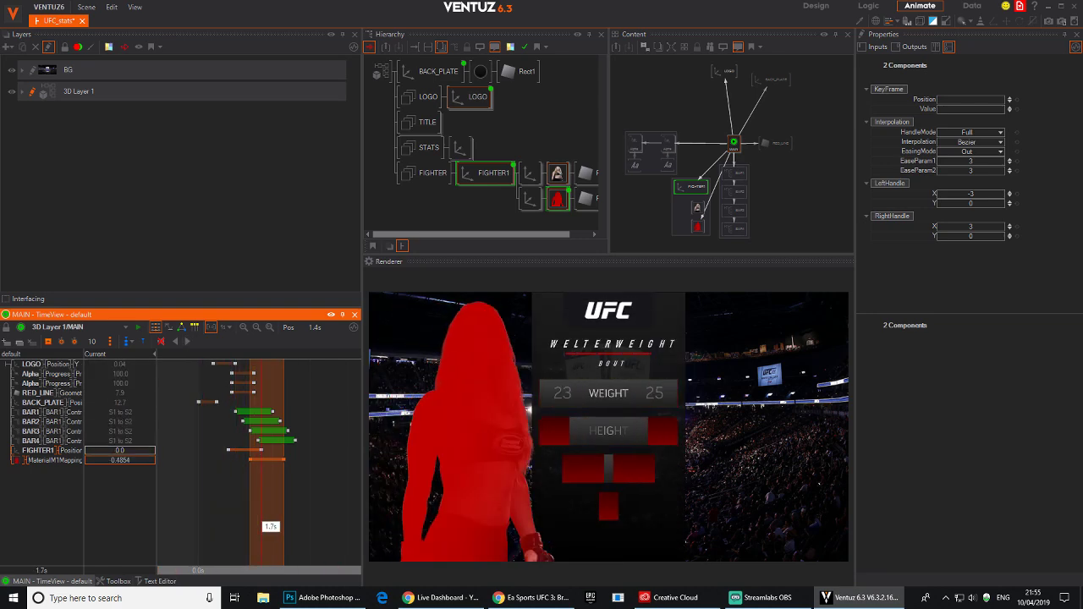
# Shorten both fighter moves by bringing FIGHTER1's end keyframe earlier and shifting the mask's keyframes so they end at 1.8 s.
pyautogui.click(264, 453)
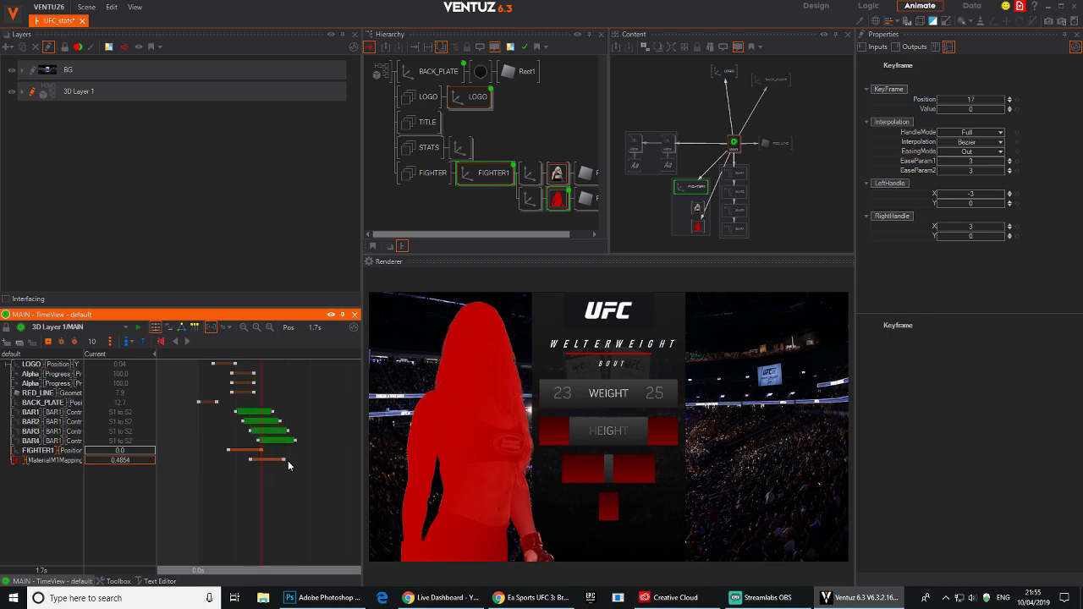
pyautogui.moveTo(286, 463)
pyautogui.mouseDown()
pyautogui.moveTo(260, 473)
pyautogui.moveTo(269, 466)
pyautogui.moveTo(245, 446)
pyautogui.moveTo(266, 461)
pyautogui.mouseUp()
pyautogui.moveTo(281, 479); pyautogui.dragTo(259, 485, button='right')
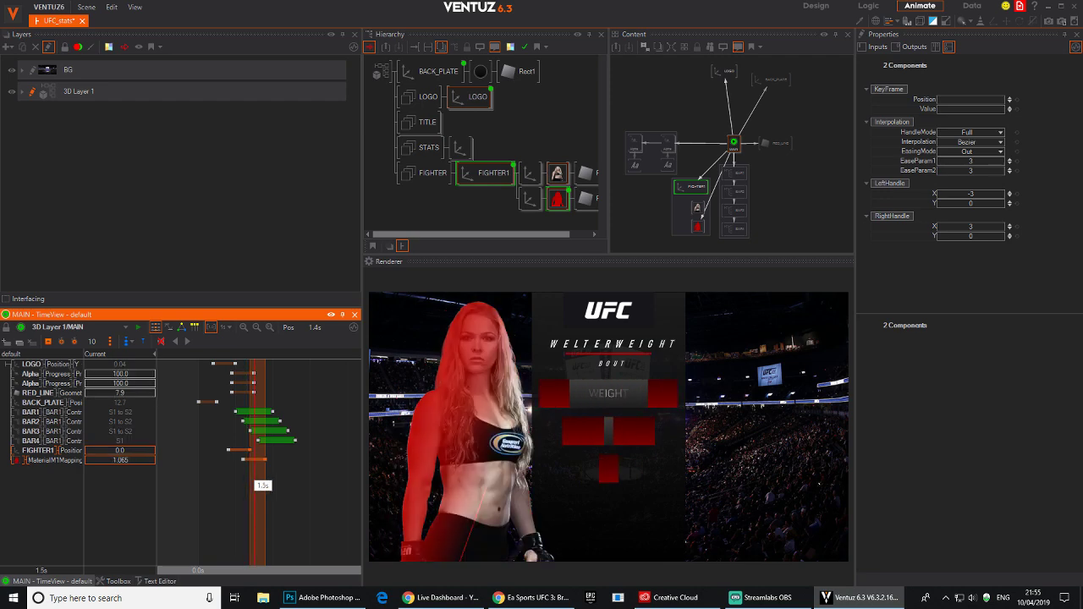
pyautogui.click(265, 461)
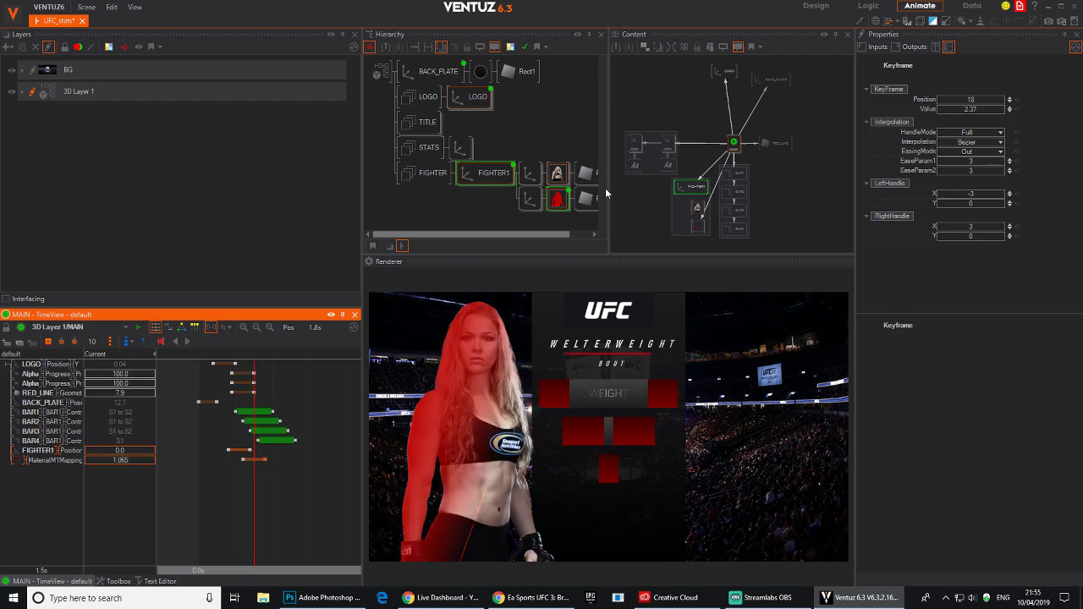
# Set the red silhouette material's mask mapping to ScalingX 1.846, ScalingY 12.46 and RotationZ -88.6.
pyautogui.click(557, 198)
pyautogui.scroll(-6, 978, 250)
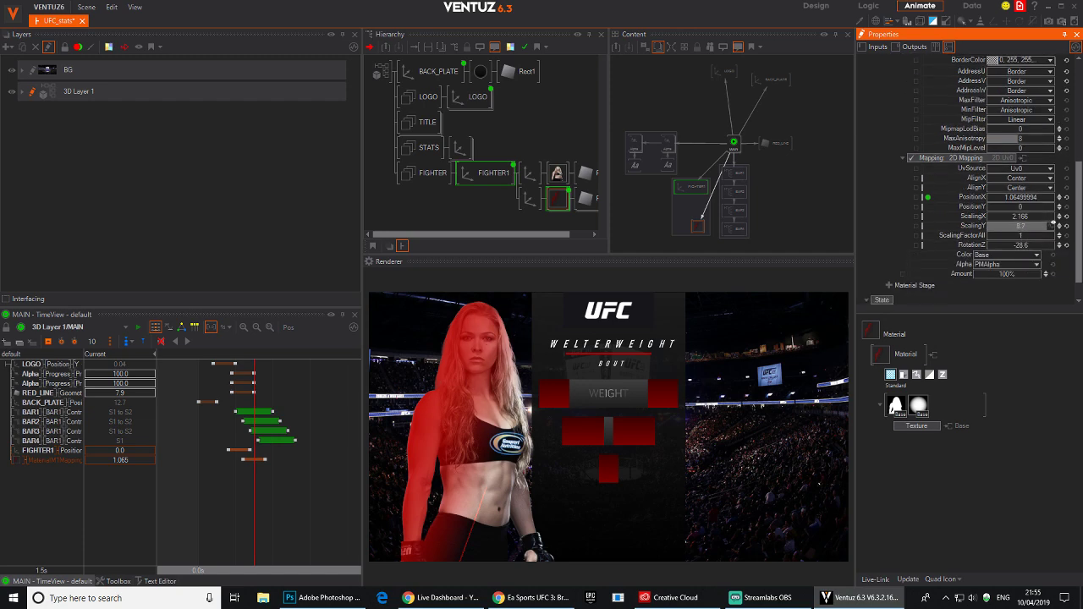
pyautogui.scroll(1, 1029, 225)
pyautogui.scroll(2, 1028, 215)
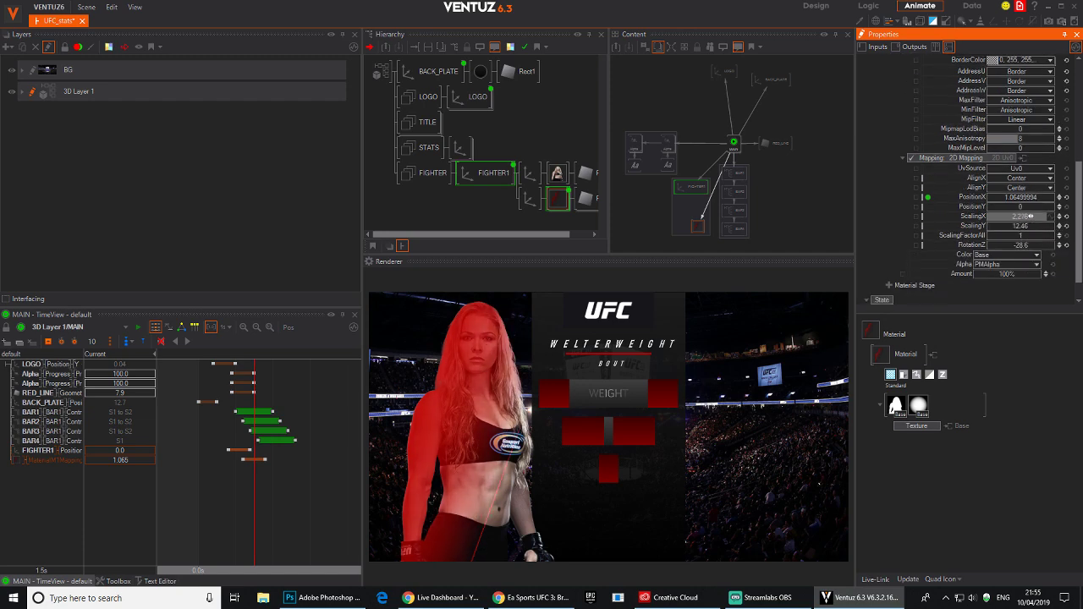
pyautogui.moveTo(1027, 215); pyautogui.dragTo(1041, 246)
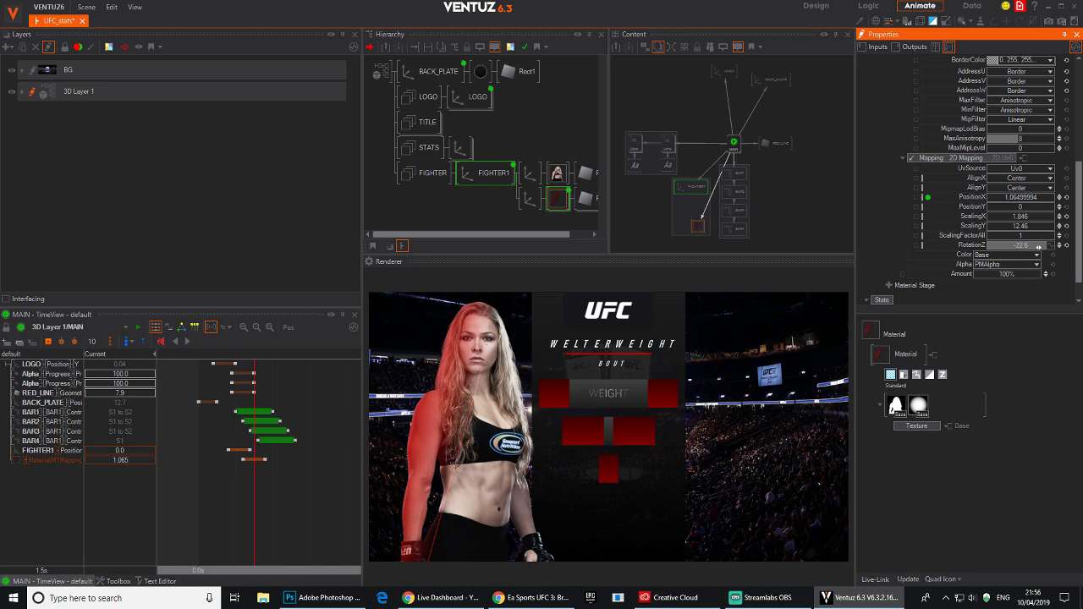
pyautogui.moveTo(1040, 245); pyautogui.dragTo(1014, 243)
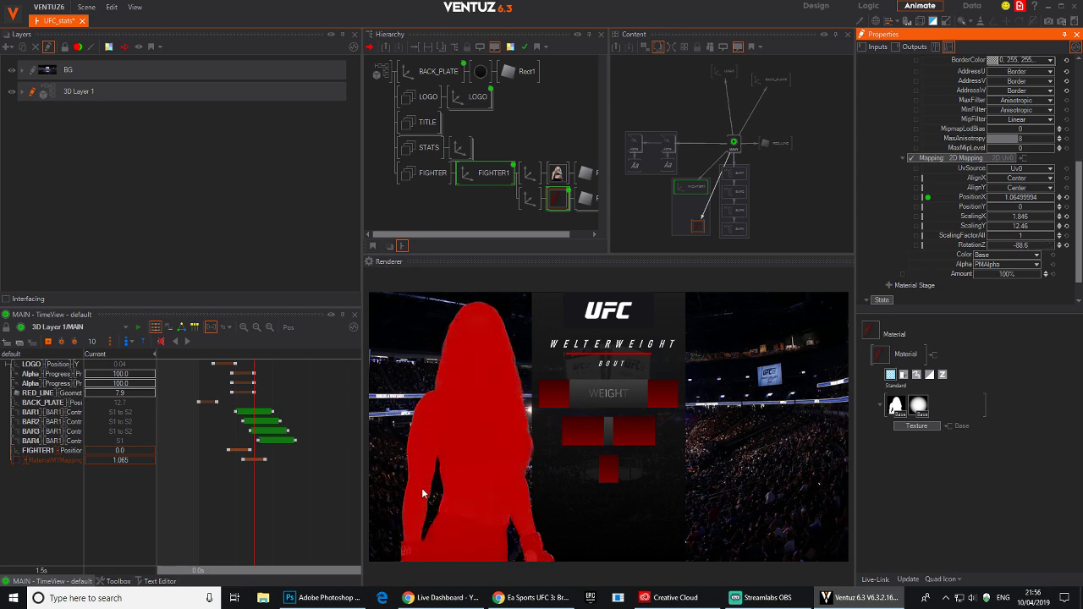
# Set the mask's PositionX at the 1.8 s keyframe to -5.8 and play the animation from the start.
pyautogui.moveTo(254, 513); pyautogui.dragTo(228, 508)
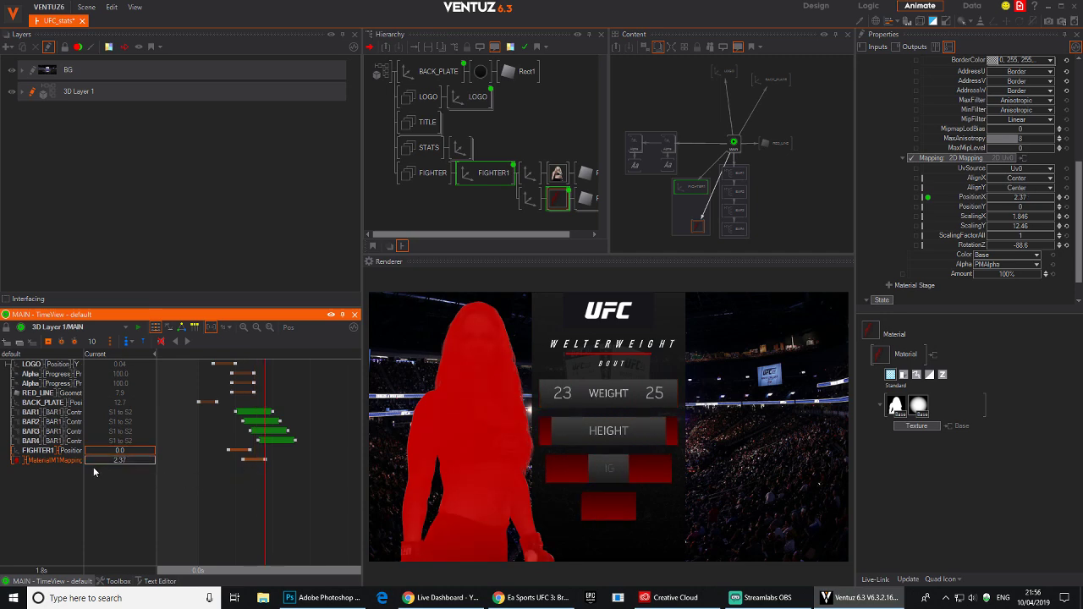
pyautogui.moveTo(122, 463)
pyautogui.mouseDown()
pyautogui.moveTo(89, 461)
pyautogui.moveTo(103, 460)
pyautogui.mouseUp()
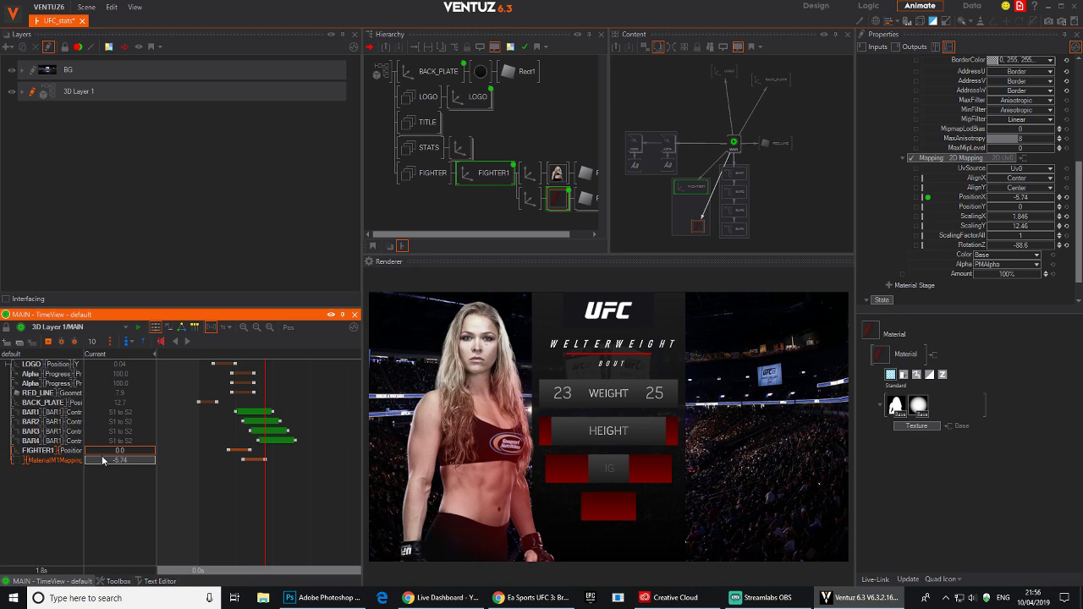
pyautogui.moveTo(249, 526); pyautogui.dragTo(199, 527)
pyautogui.click(187, 344)
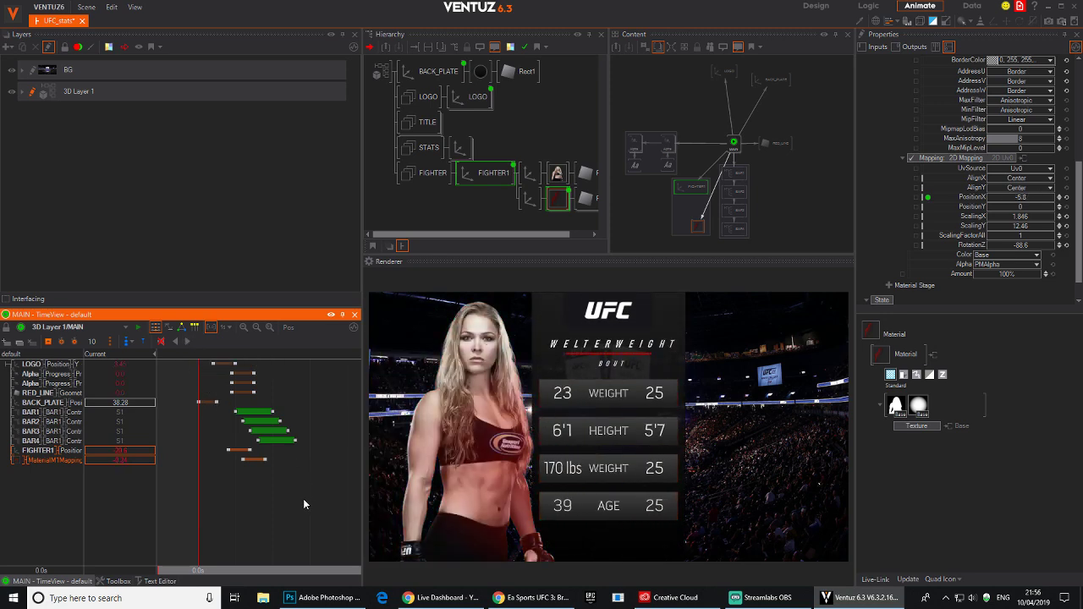
# Shift the mask's PositionX keyframes to 1.0 s and 1.5 s and bring FIGHTER1's end keyframe slightly earlier.
pyautogui.moveTo(217, 510); pyautogui.dragTo(246, 514)
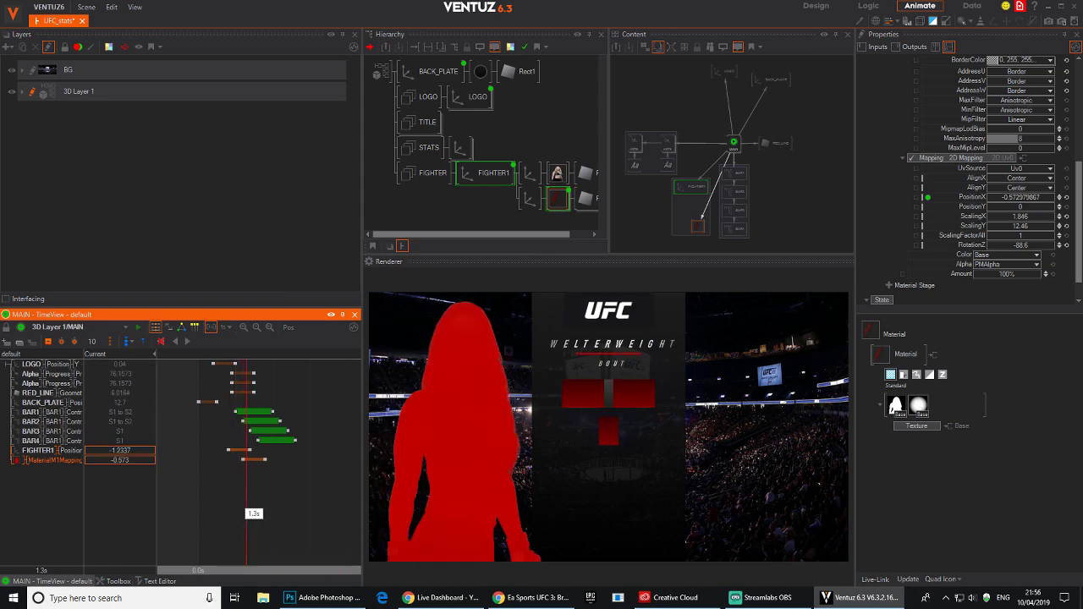
pyautogui.moveTo(270, 466); pyautogui.dragTo(235, 461)
pyautogui.moveTo(288, 503); pyautogui.dragTo(249, 503)
pyautogui.scroll(2, 245, 504)
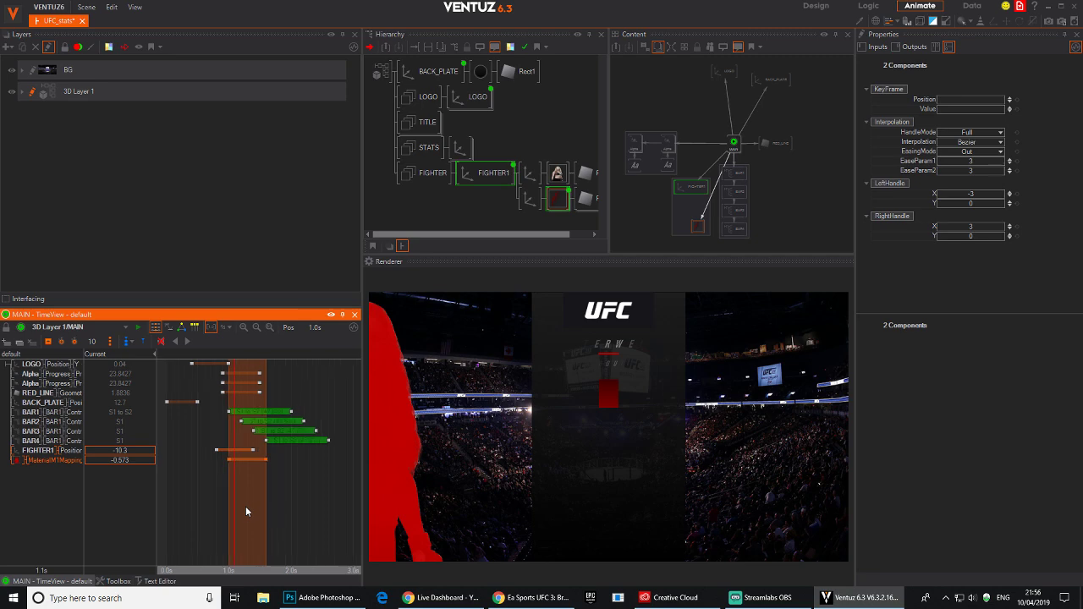
pyautogui.scroll(2, 240, 513)
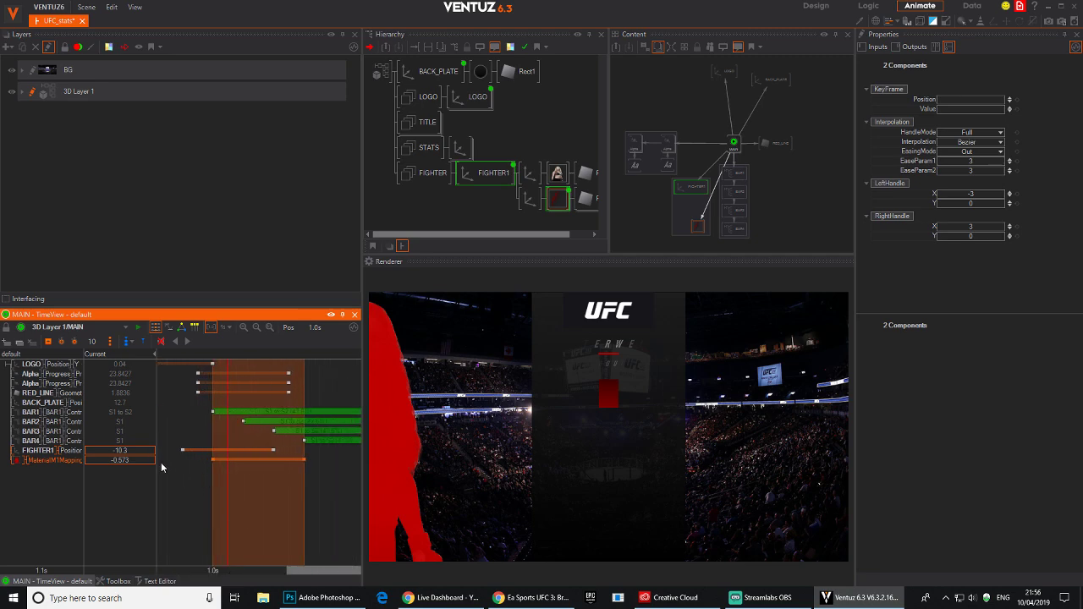
pyautogui.moveTo(219, 476)
pyautogui.mouseDown()
pyautogui.moveTo(229, 462)
pyautogui.moveTo(305, 479)
pyautogui.moveTo(286, 467)
pyautogui.mouseUp()
pyautogui.moveTo(290, 518)
pyautogui.mouseDown(button='right')
pyautogui.moveTo(208, 537)
pyautogui.moveTo(288, 533)
pyautogui.moveTo(292, 505)
pyautogui.moveTo(242, 498)
pyautogui.moveTo(300, 500)
pyautogui.moveTo(235, 537)
pyautogui.moveTo(288, 511)
pyautogui.moveTo(345, 512)
pyautogui.moveTo(332, 513)
pyautogui.mouseUp(button='right')
pyautogui.scroll(-4, 244, 513)
pyautogui.click(262, 458)
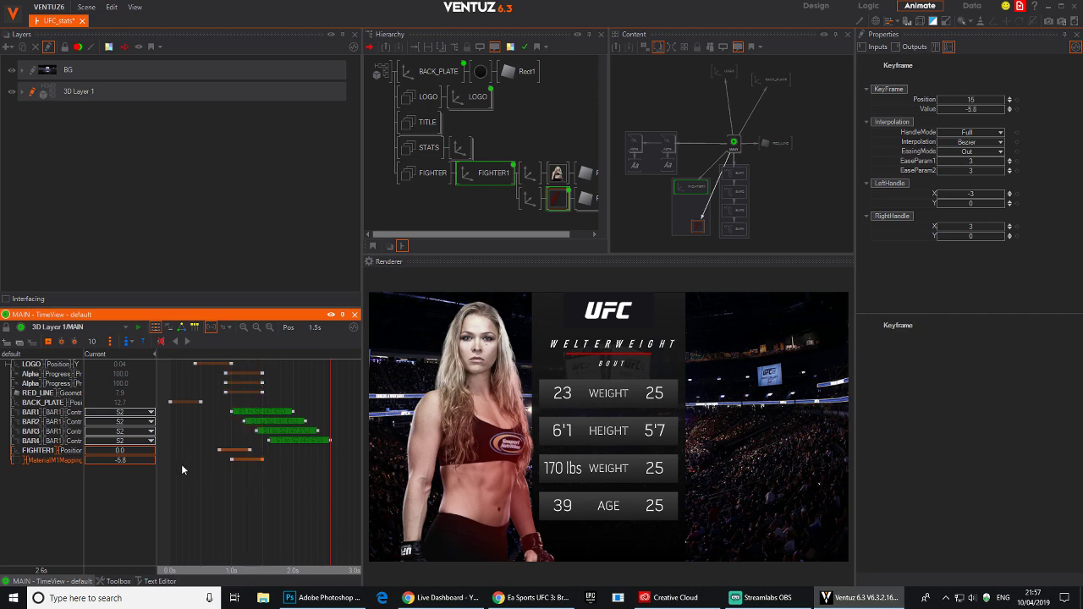
pyautogui.moveTo(127, 460); pyautogui.dragTo(141, 460)
# Replicate FIGHTER1 as one copy inside the FIGHTER group with the Keep same source Nodes option.
pyautogui.click(471, 202)
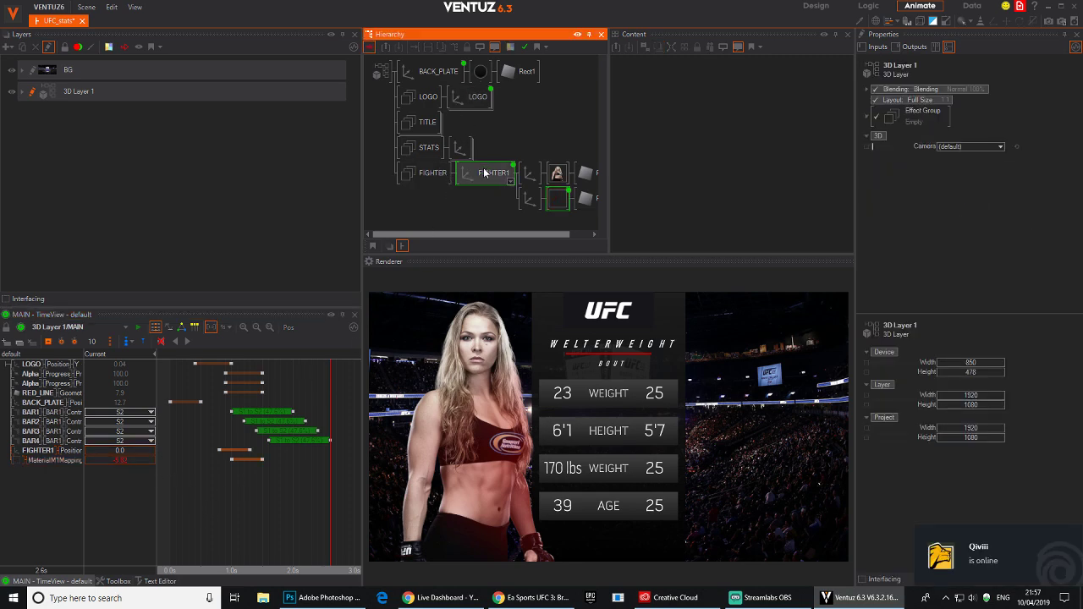
pyautogui.click(485, 173)
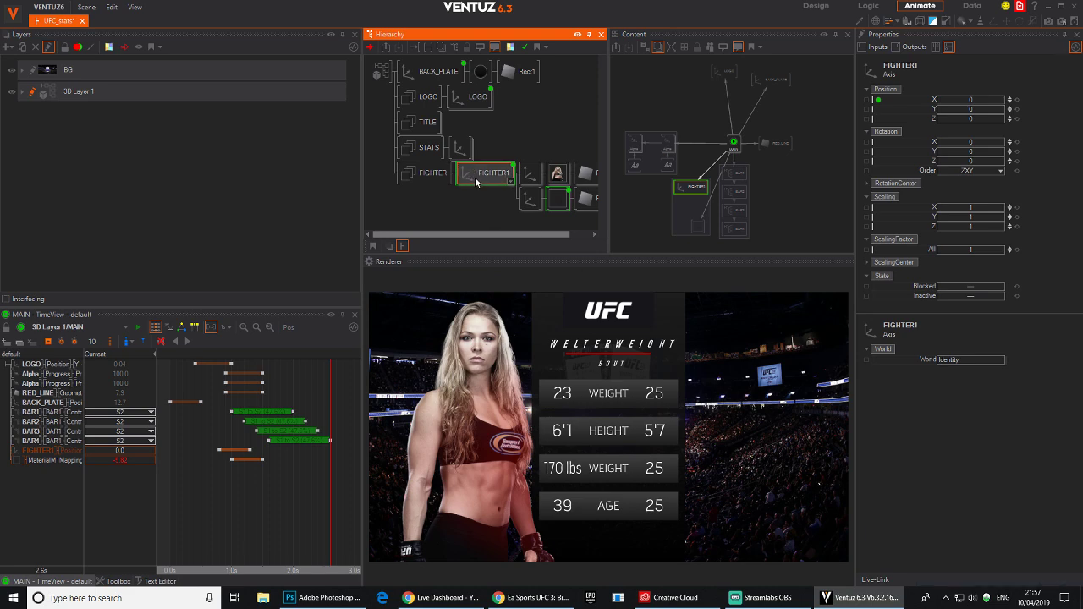
pyautogui.rightClick(478, 173)
pyautogui.click(469, 179)
pyautogui.rightClick(467, 176)
pyautogui.click(467, 181)
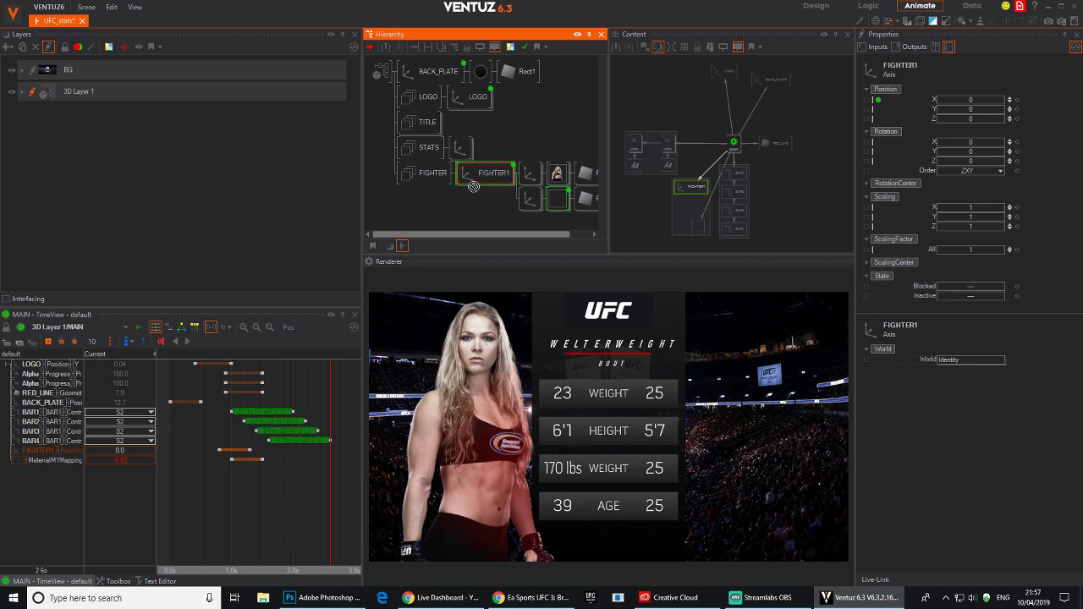
pyautogui.moveTo(475, 192); pyautogui.dragTo(477, 183, button='right')
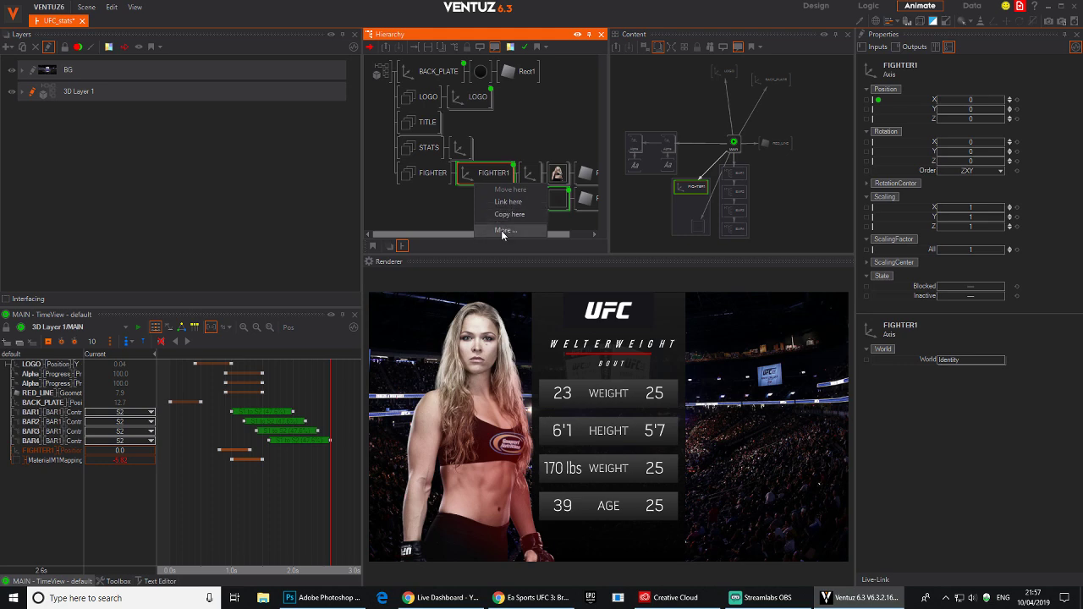
pyautogui.click(513, 218)
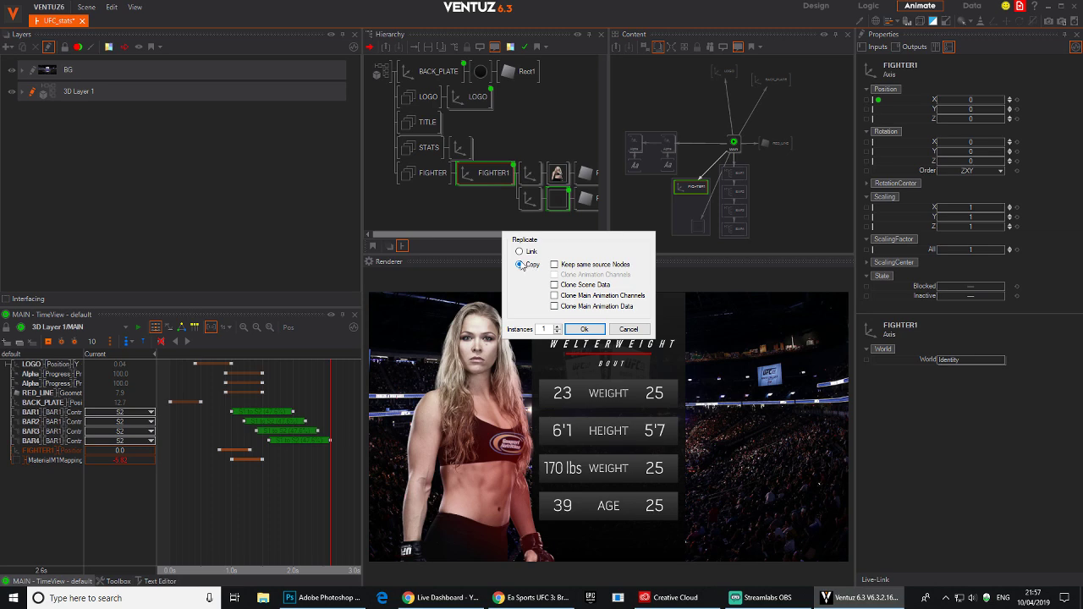
pyautogui.click(569, 266)
pyautogui.click(584, 329)
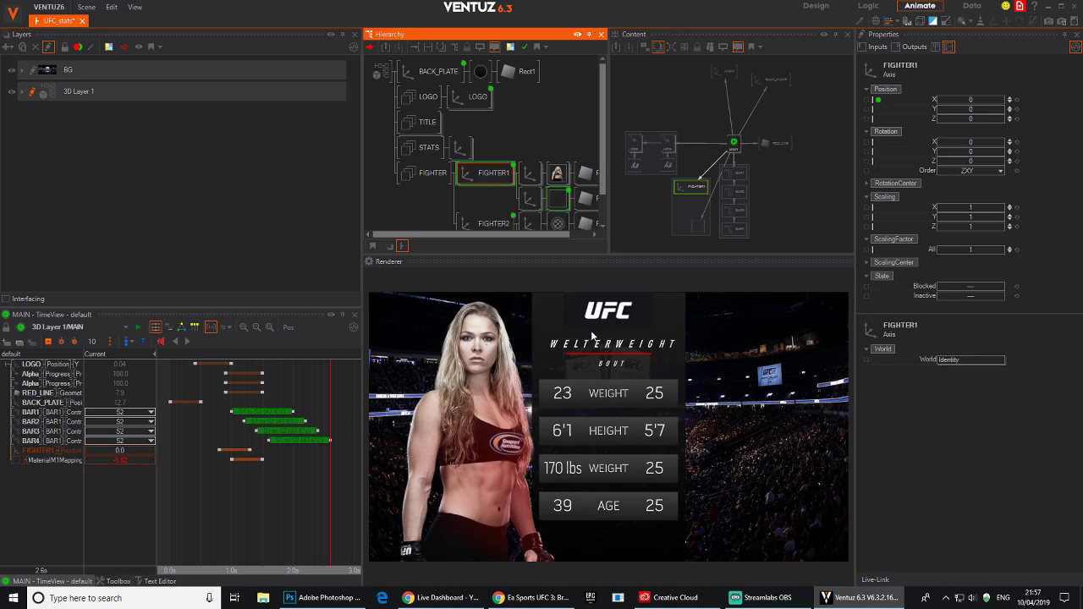
# Move the original FIGHTER1 node group farther from the bars in the Content graph and set the timeline to 1.7 s.
pyautogui.click(479, 192)
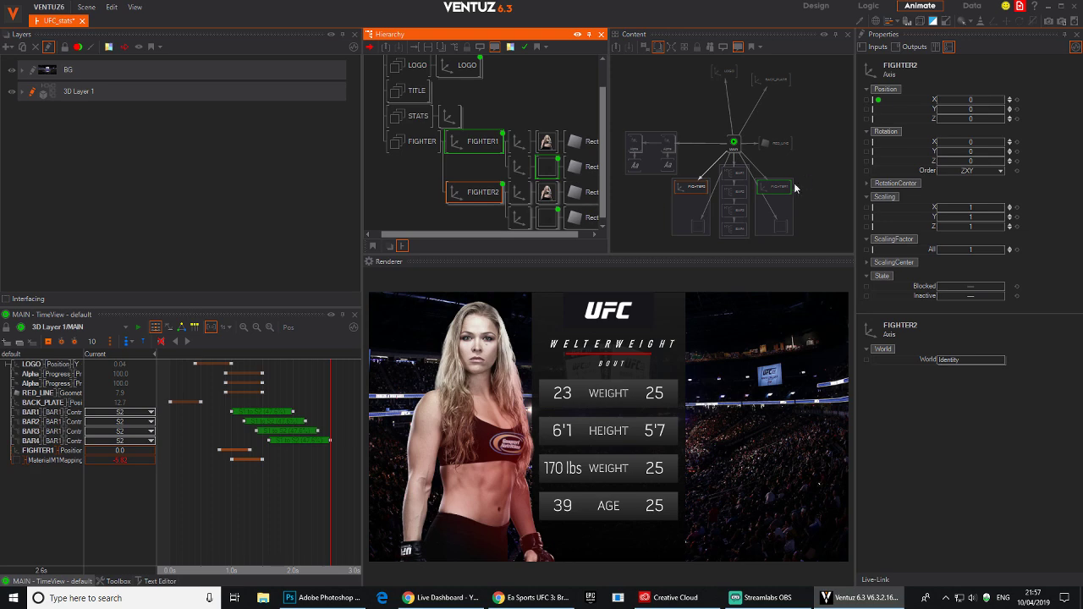
pyautogui.moveTo(781, 206); pyautogui.dragTo(791, 207)
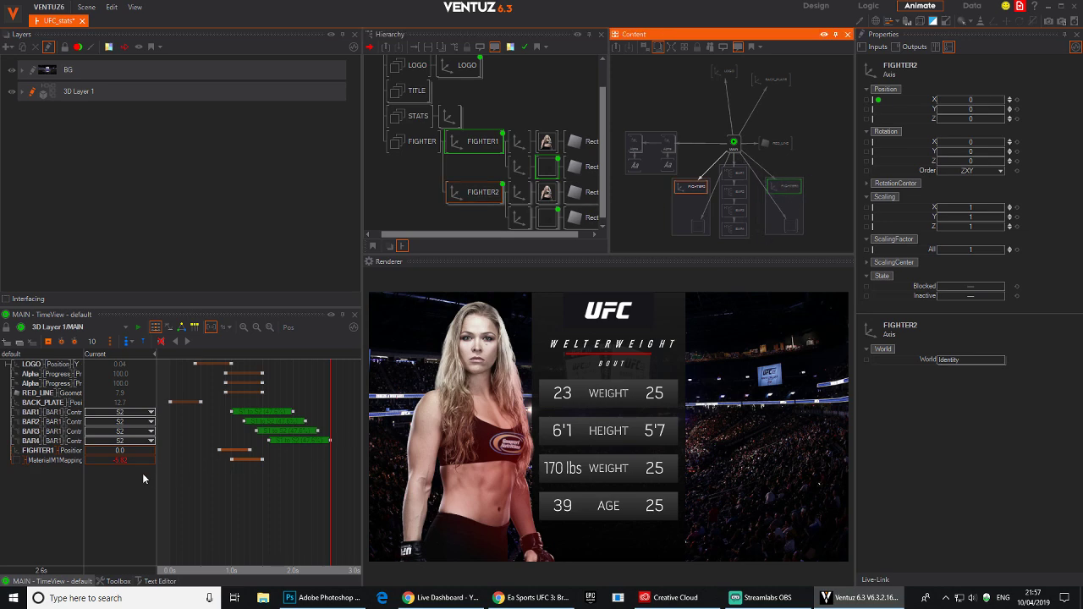
pyautogui.moveTo(331, 470); pyautogui.dragTo(275, 466)
# Insert a new Axis directly above FIGHTER2 in the FIGHTER group.
pyautogui.click(496, 194)
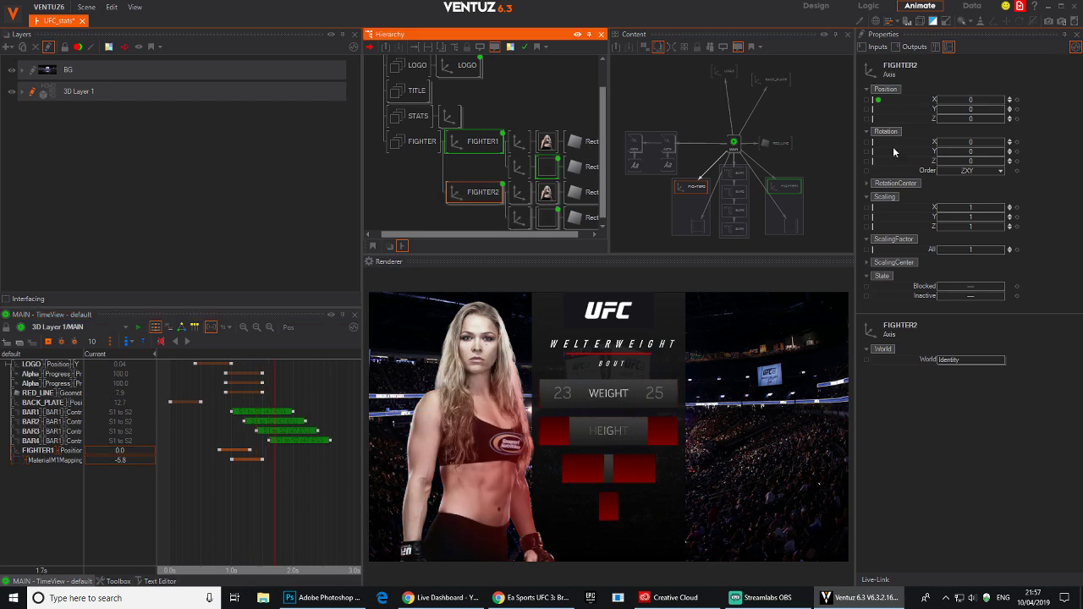
pyautogui.click(473, 209)
pyautogui.write('ax')
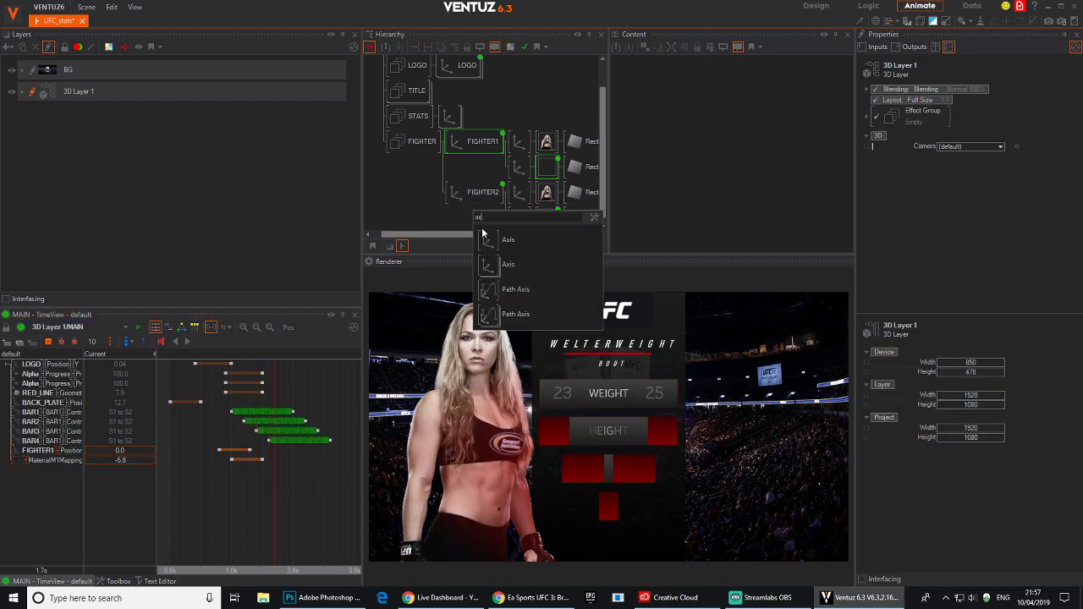
pyautogui.moveTo(485, 239); pyautogui.dragTo(461, 203)
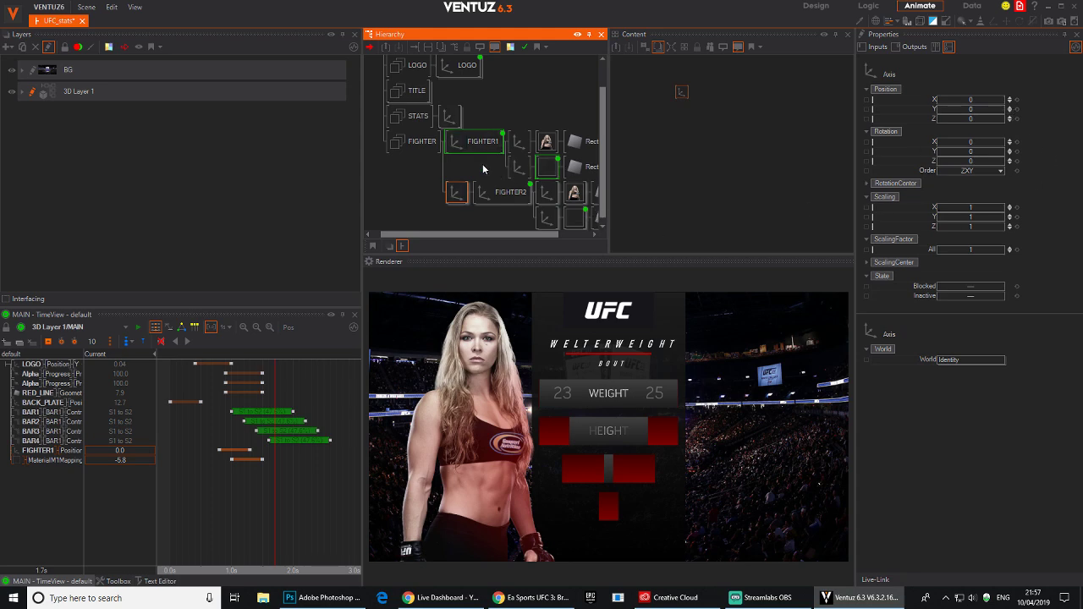
# Move the Axis above FIGHTER2 to X position 25.7 so the copy sits on the opposite side of the stats.
pyautogui.click(971, 100)
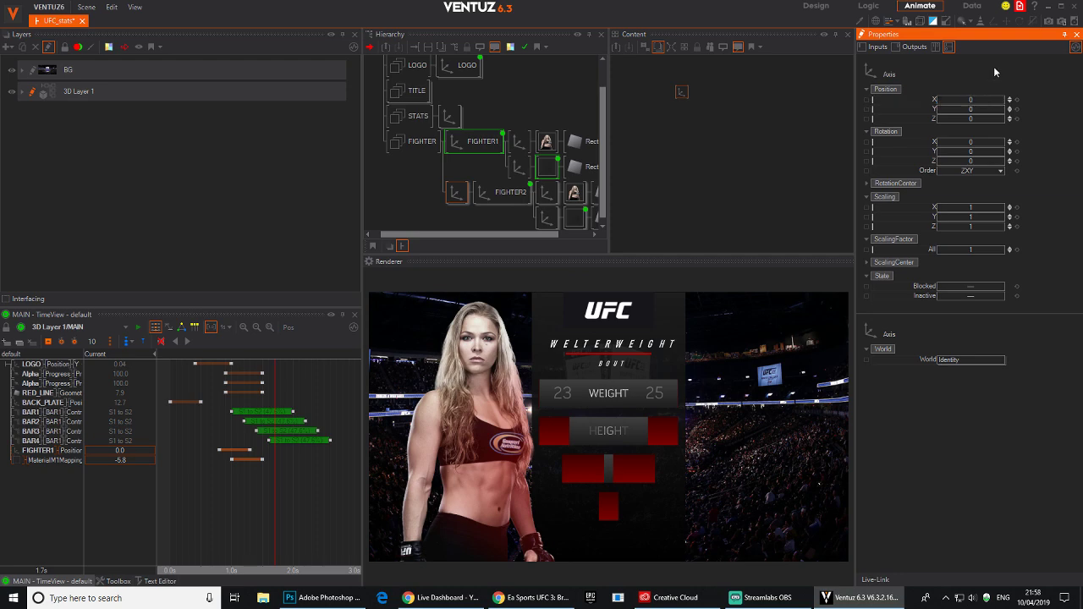
pyautogui.moveTo(988, 100); pyautogui.dragTo(997, 100)
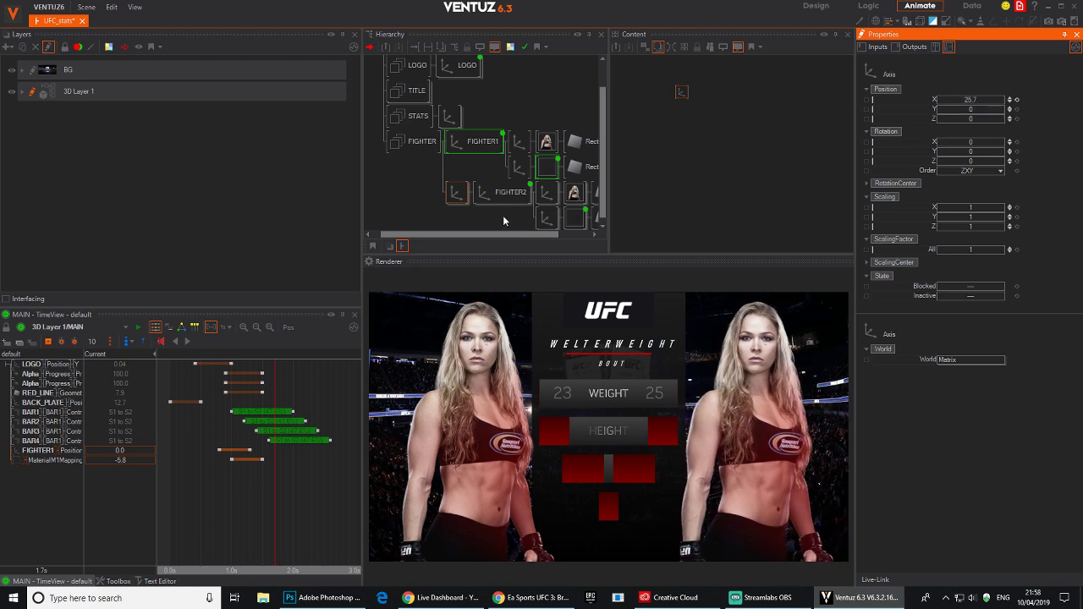
# Try to mirror the second fighter by setting its parent Axis's X scaling to -1.
pyautogui.click(458, 191)
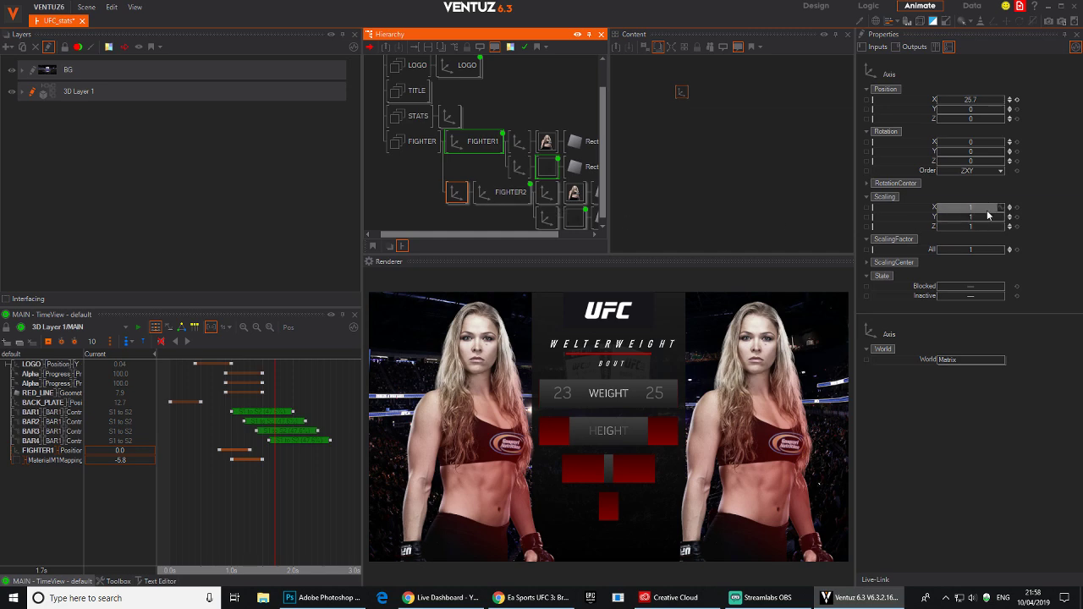
pyautogui.doubleClick(973, 207)
pyautogui.write('-1')
pyautogui.press('Return')
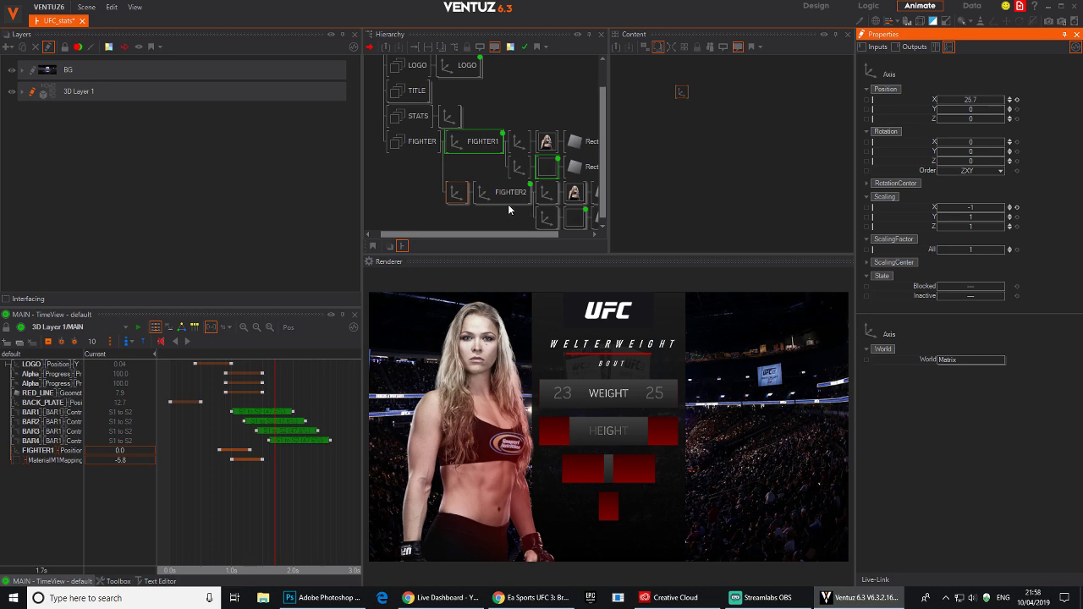
# Set the ZBuffer testing of FIGHTER2's photo material to Simple.
pyautogui.moveTo(509, 205); pyautogui.dragTo(466, 172, button='middle')
pyautogui.click(534, 188)
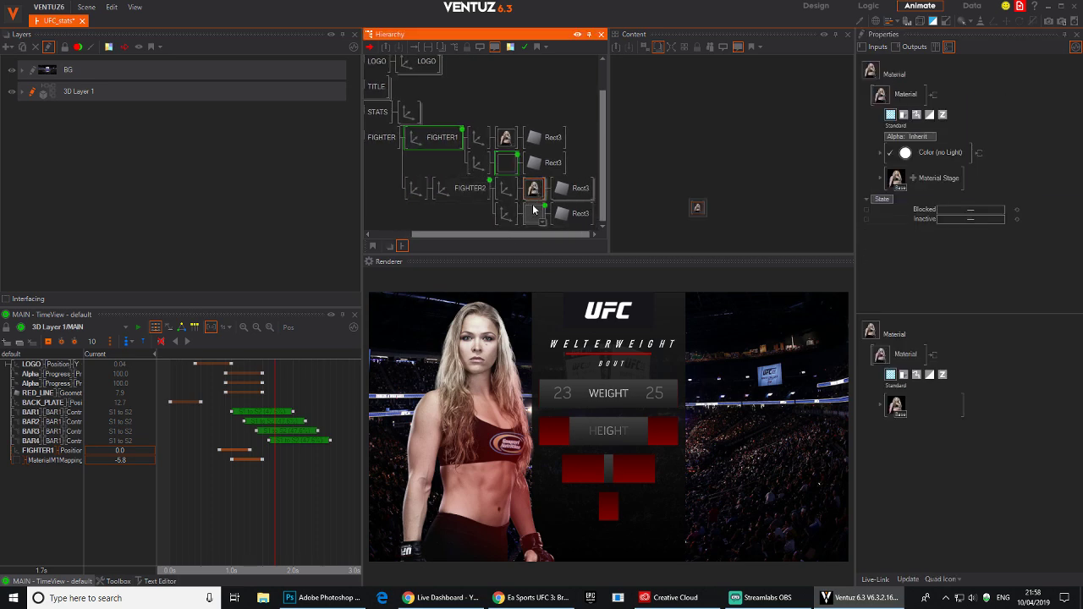
pyautogui.click(943, 115)
pyautogui.click(930, 148)
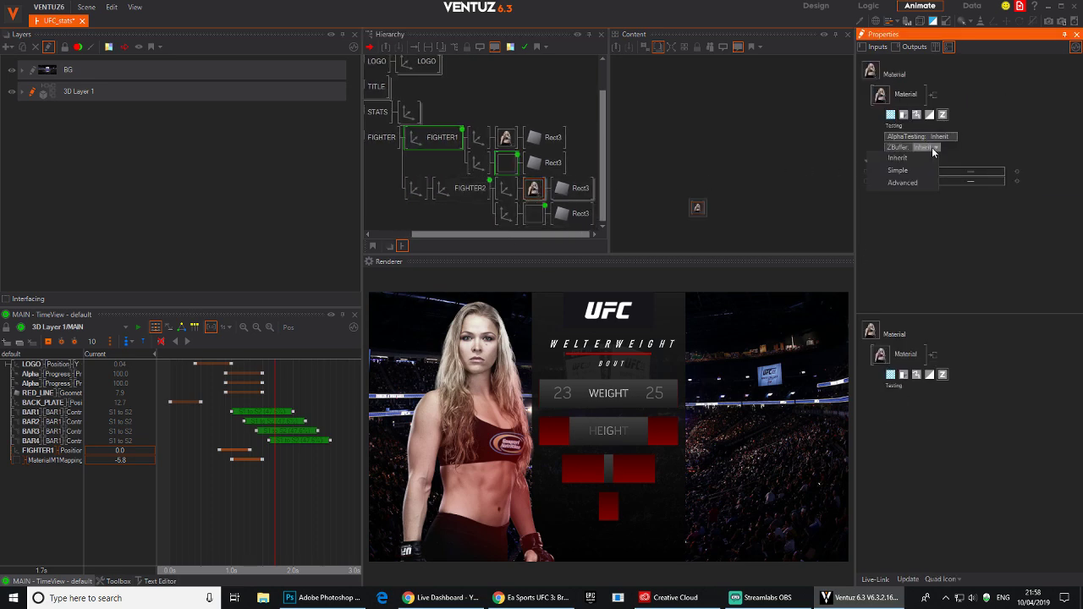
pyautogui.click(919, 184)
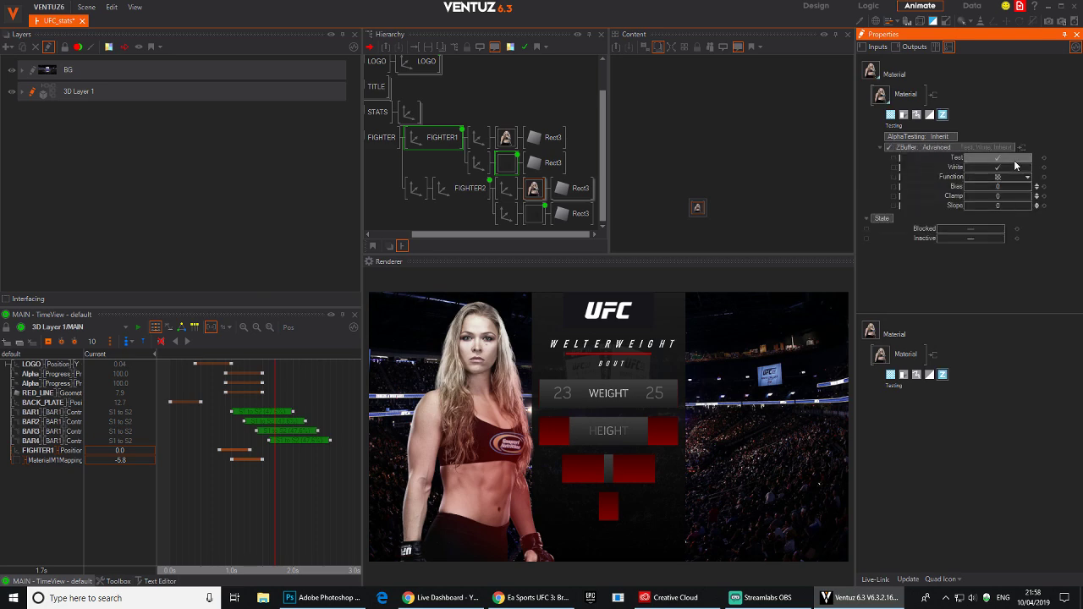
pyautogui.click(950, 149)
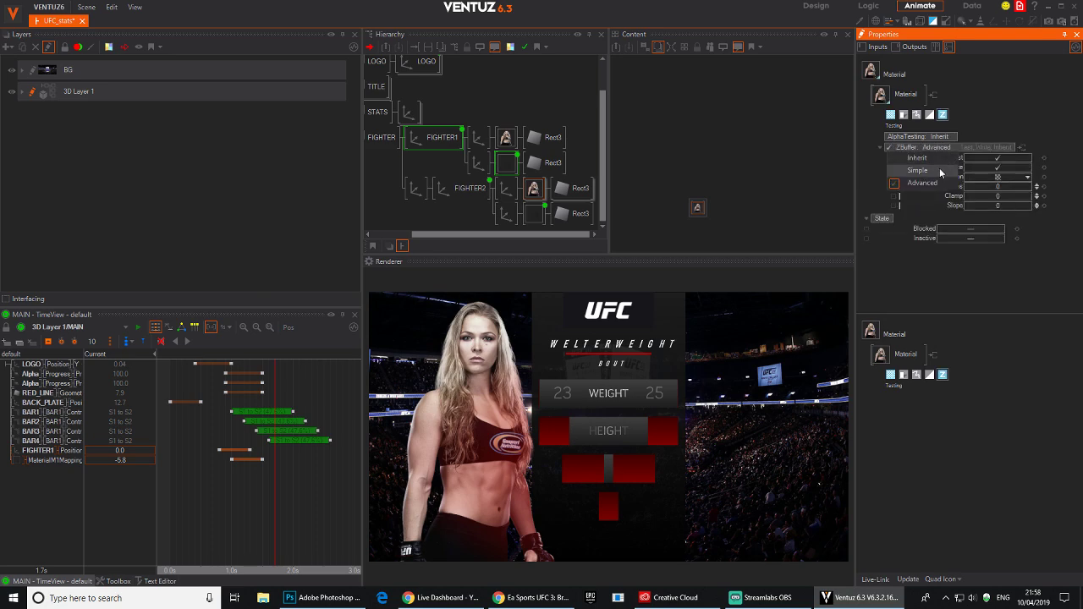
pyautogui.click(933, 171)
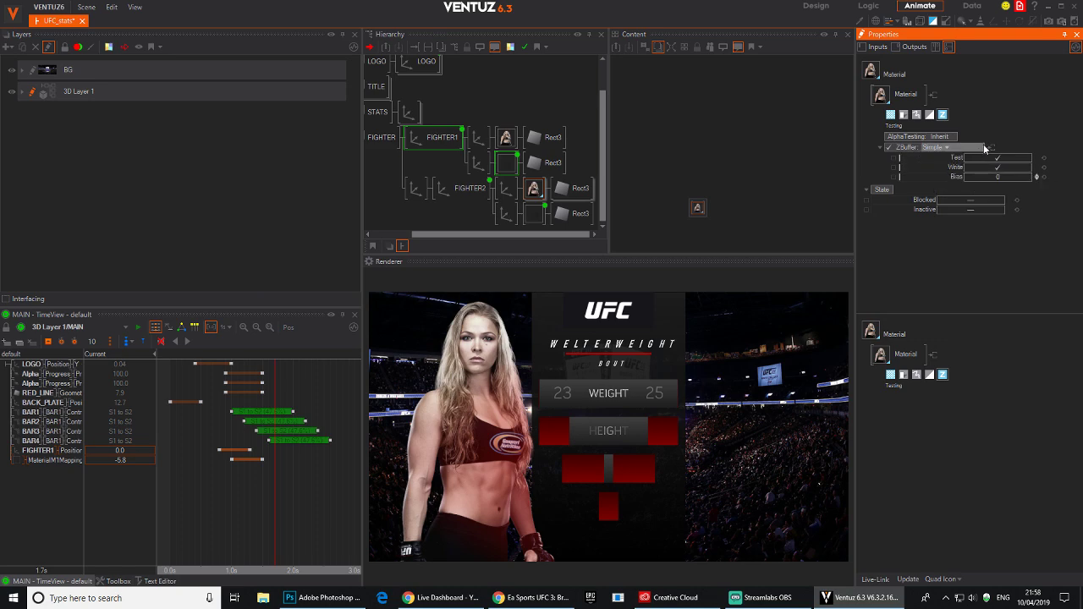
pyautogui.click(951, 138)
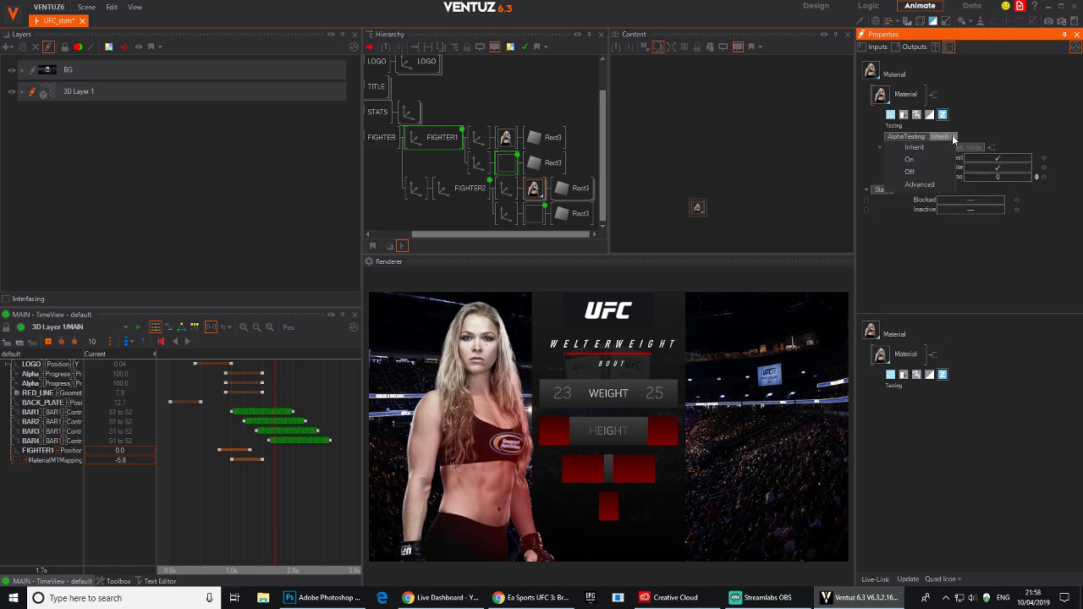
pyautogui.click(987, 124)
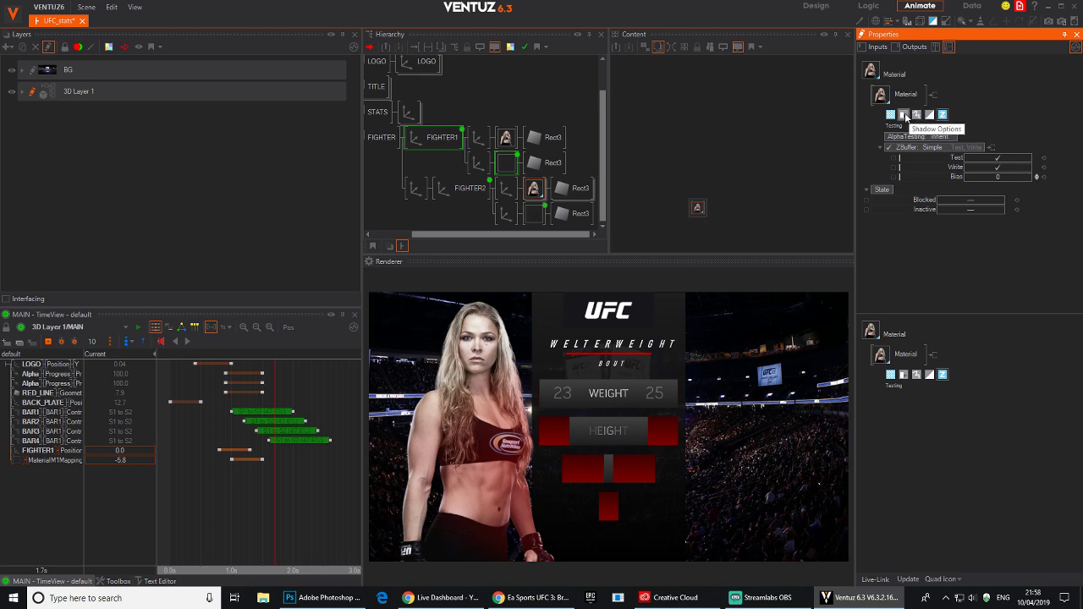
# Set the draw mode of FIGHTER2's photo material to Solid with Culling at None.
pyautogui.click(917, 116)
pyautogui.click(938, 138)
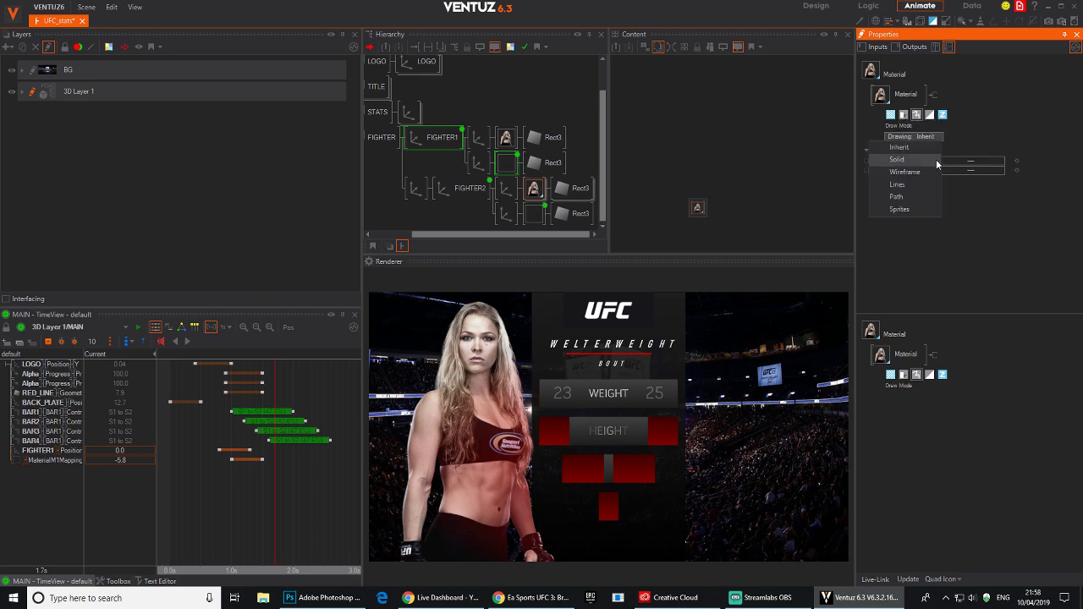
pyautogui.click(933, 162)
pyautogui.click(997, 148)
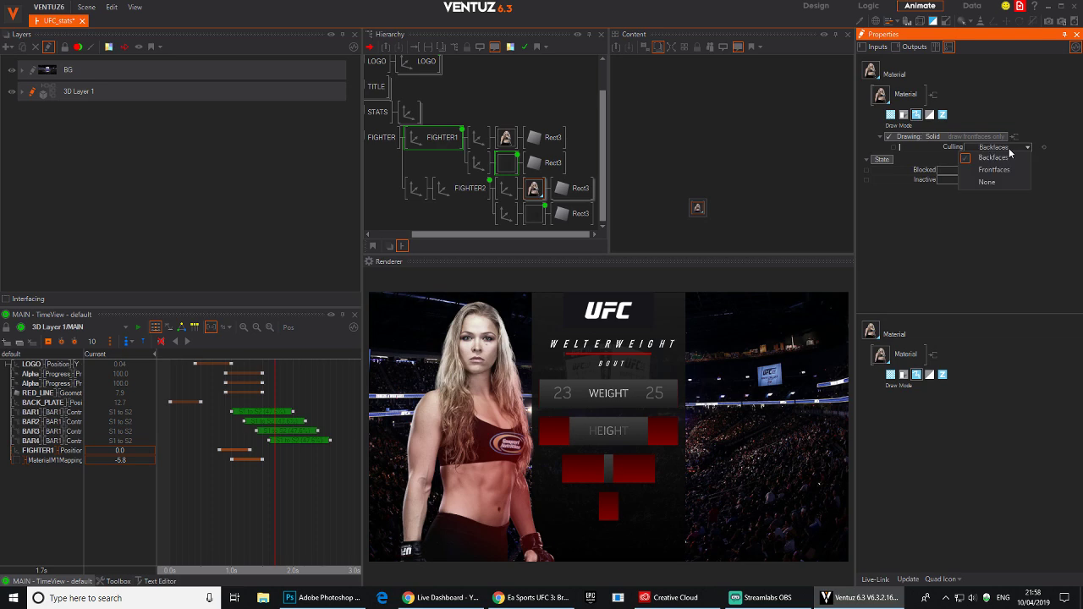
pyautogui.click(1002, 182)
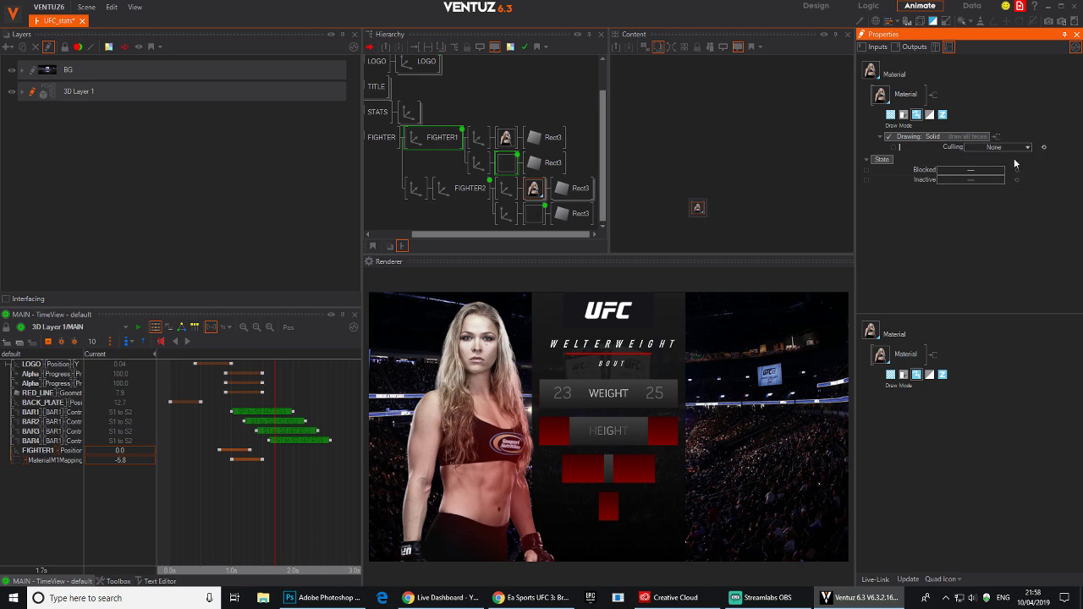
# Try Frontfaces culling on FIGHTER2's photo material and return it to None.
pyautogui.click(1017, 149)
pyautogui.click(1010, 175)
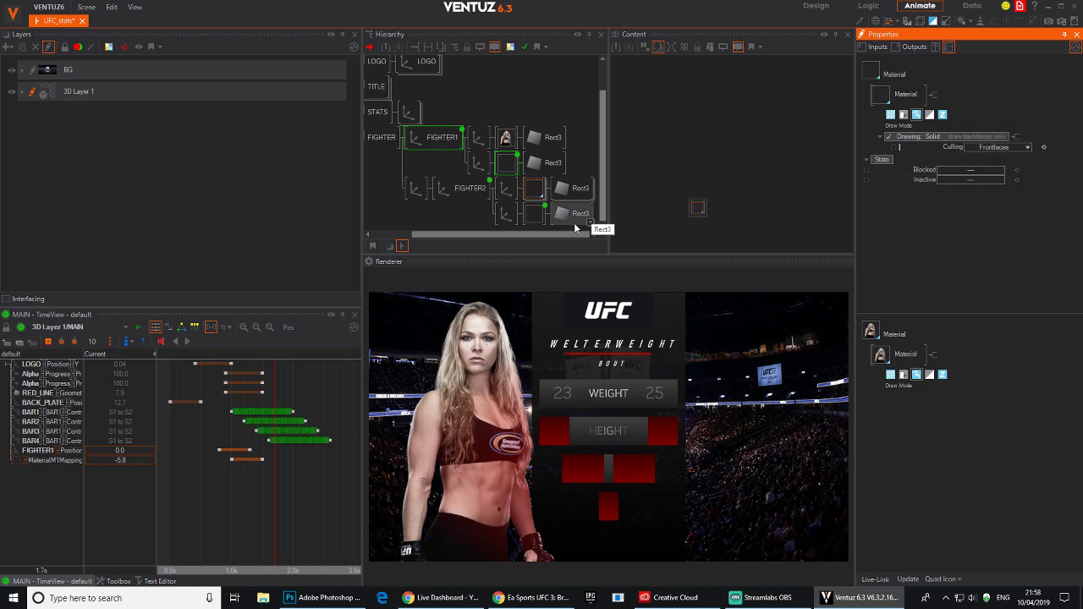
pyautogui.click(998, 148)
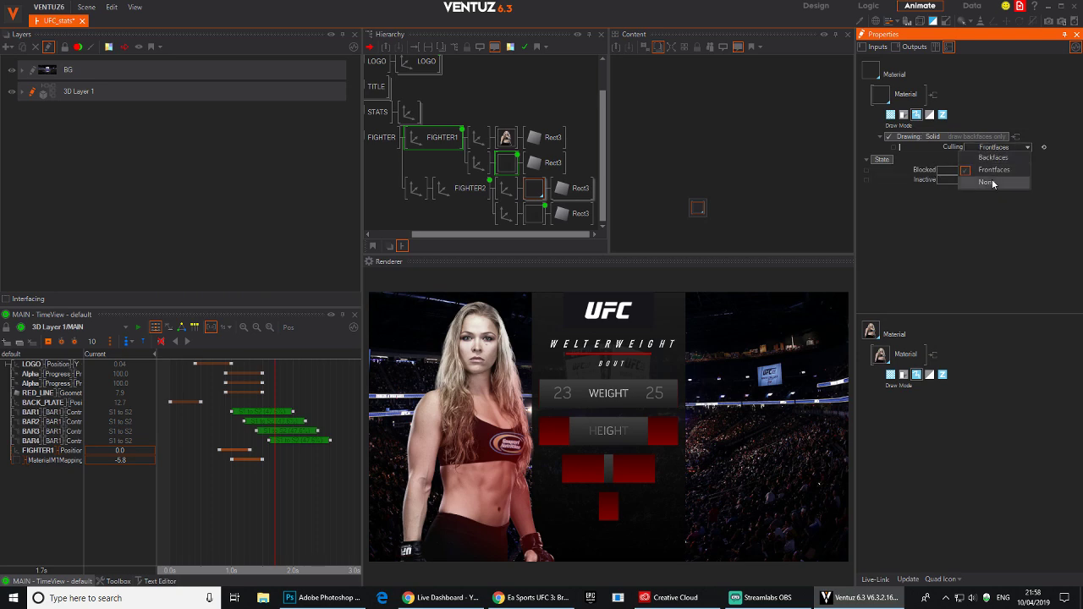
pyautogui.click(995, 182)
# Set the draw mode of FIGHTER2's red glow material to Solid with Culling at None.
pyautogui.click(534, 213)
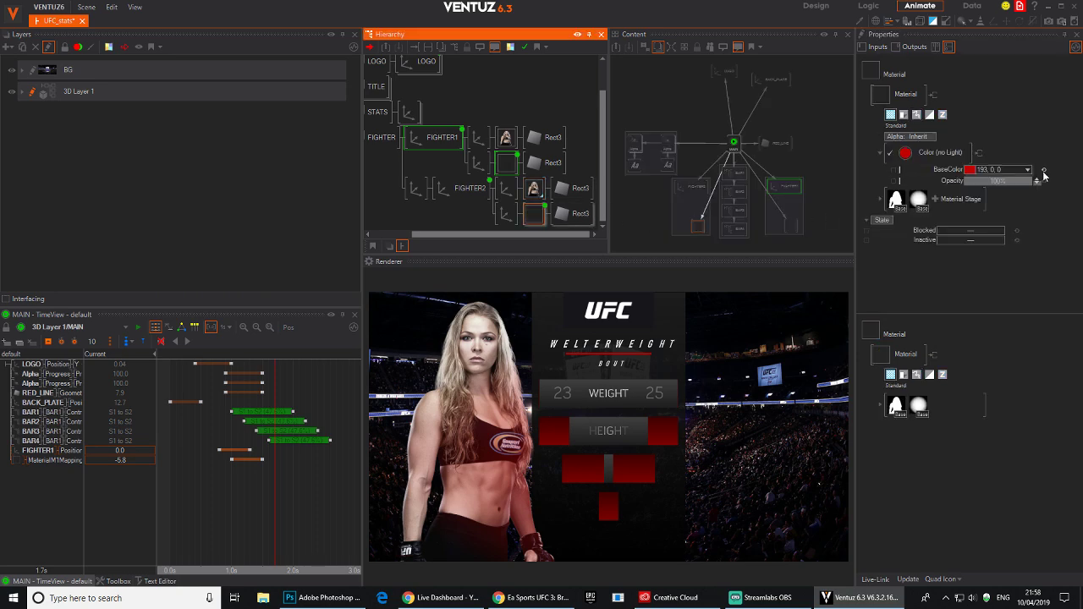
pyautogui.click(916, 114)
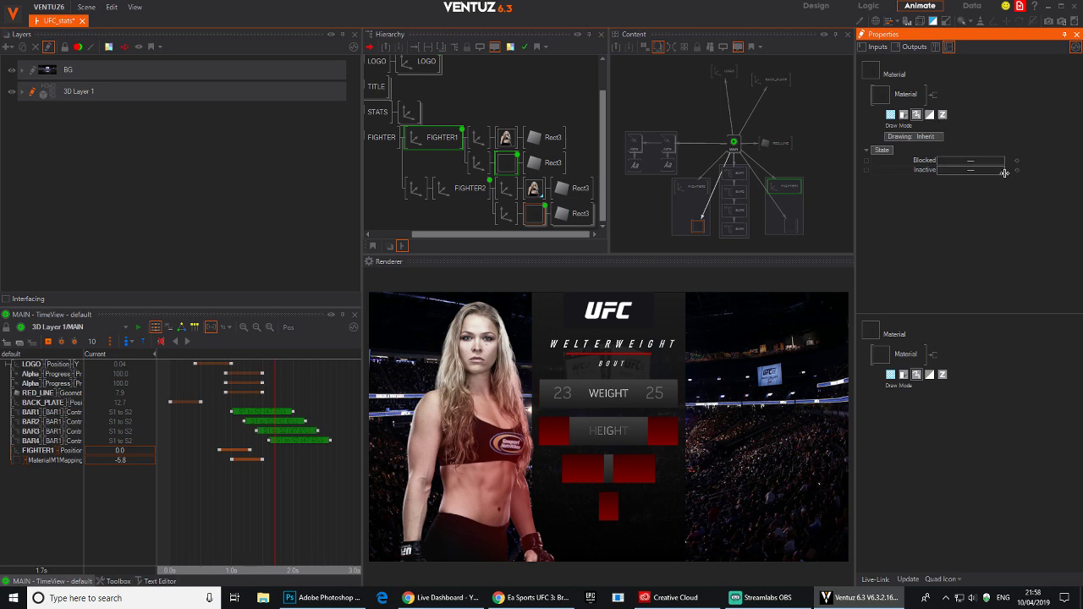
pyautogui.click(935, 137)
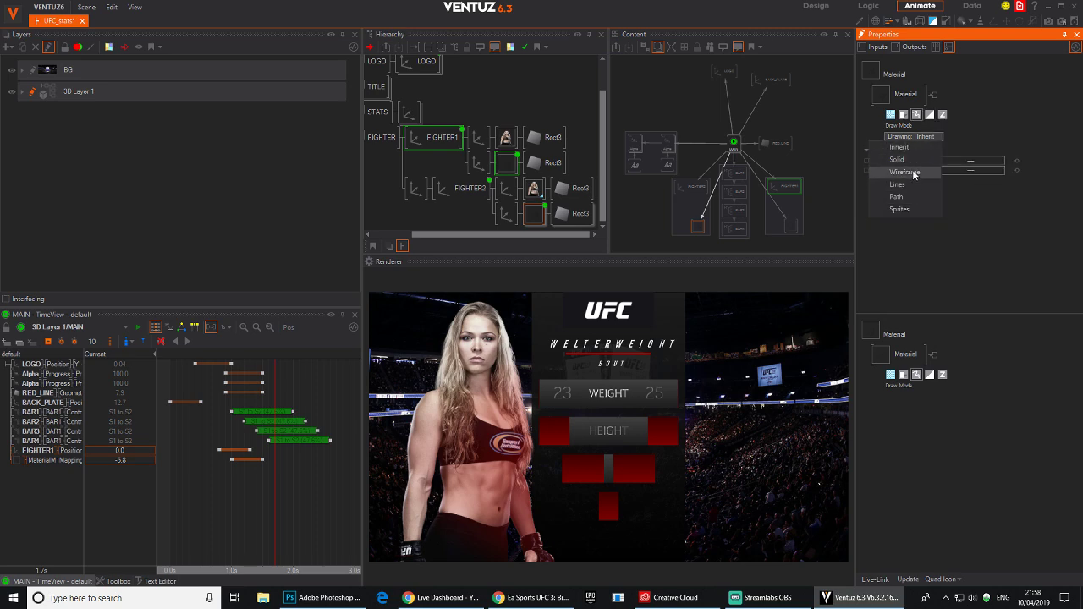
pyautogui.click(914, 166)
pyautogui.click(998, 147)
pyautogui.click(992, 186)
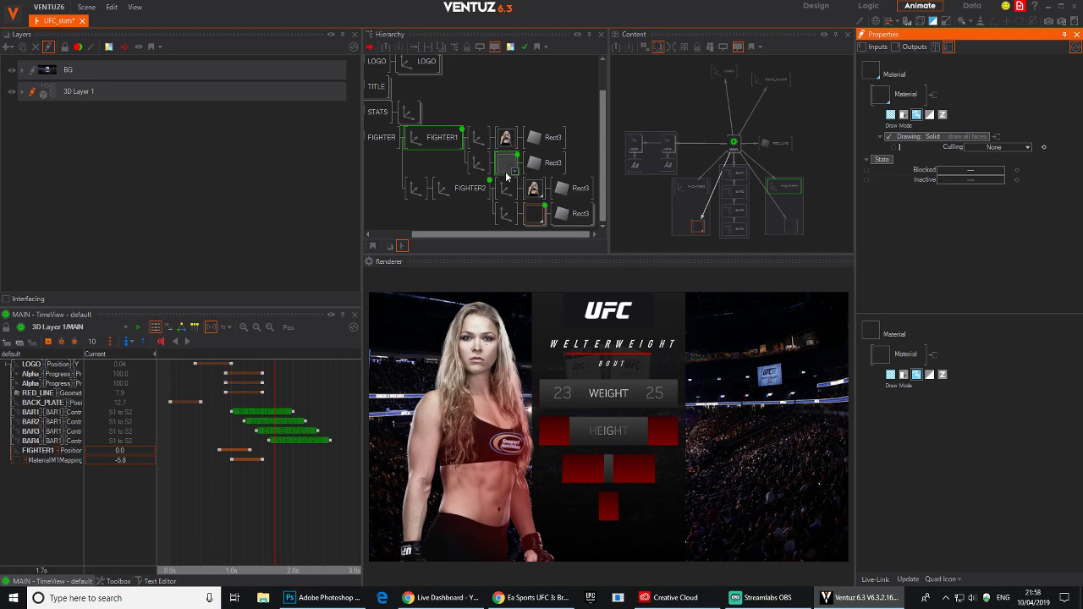
pyautogui.click(464, 180)
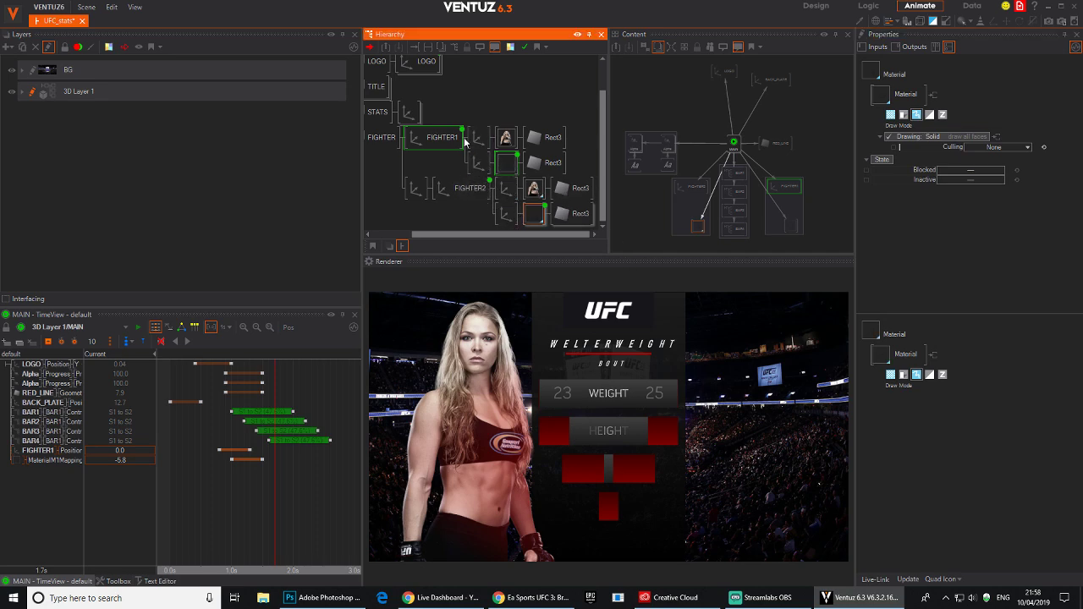
pyautogui.click(508, 144)
pyautogui.click(508, 164)
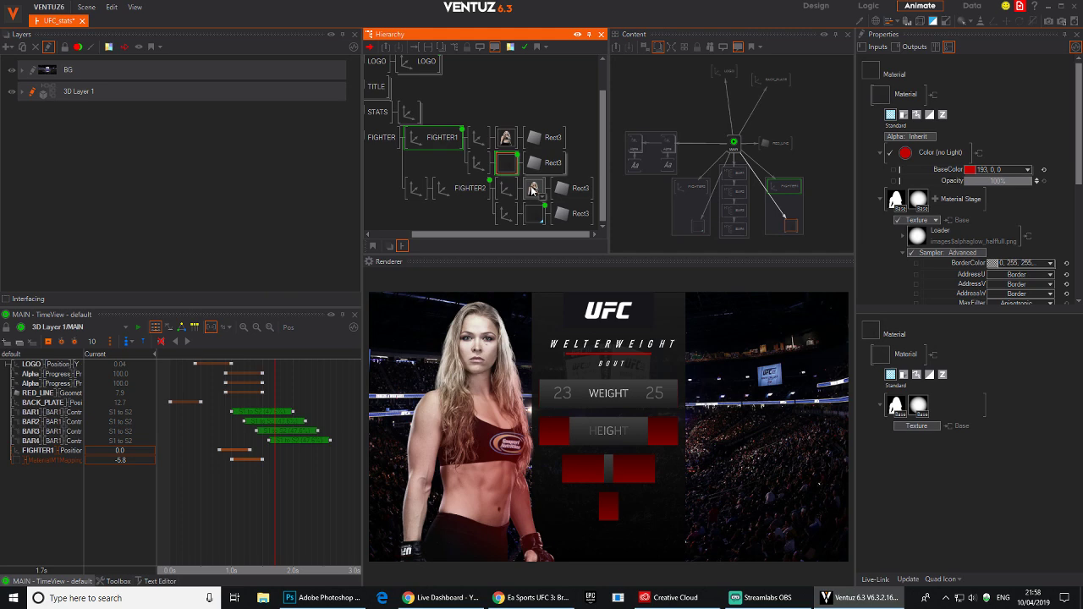
# Try Frontfaces, Backfaces and None culling on FIGHTER2's photo material, finishing with Backfaces.
pyautogui.click(534, 192)
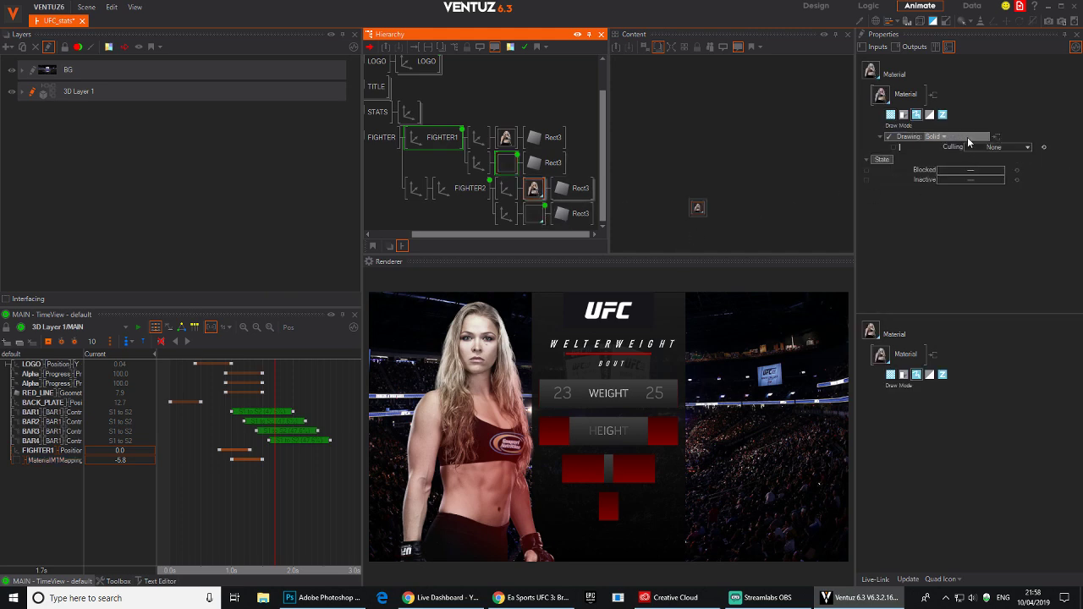
pyautogui.click(999, 147)
pyautogui.click(1015, 165)
pyautogui.click(1015, 148)
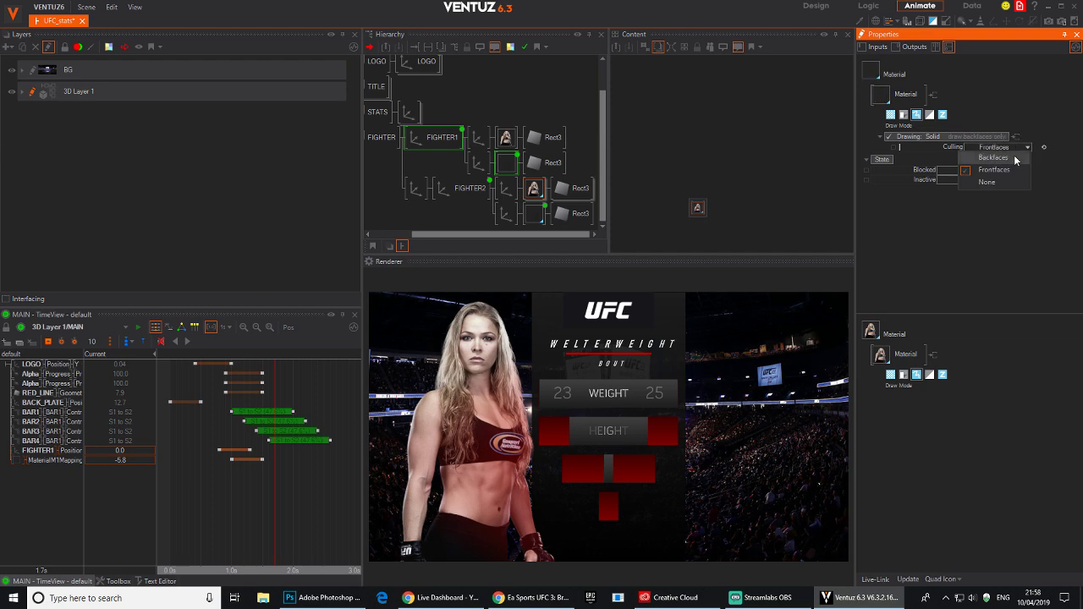
pyautogui.click(1015, 157)
pyautogui.click(1015, 147)
pyautogui.click(1013, 170)
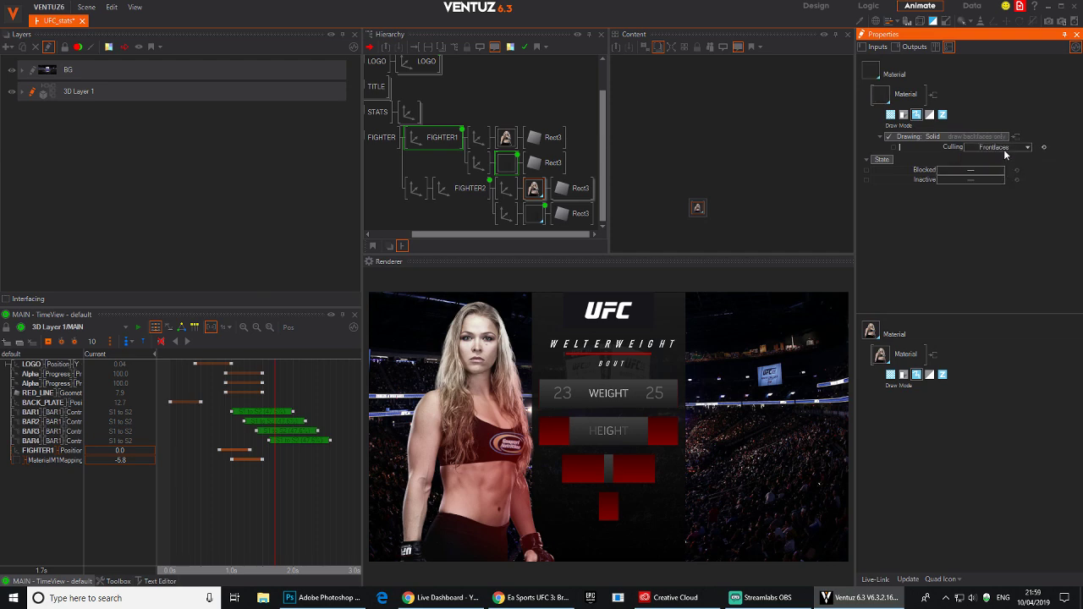
pyautogui.click(1007, 148)
pyautogui.click(1004, 182)
pyautogui.click(1007, 148)
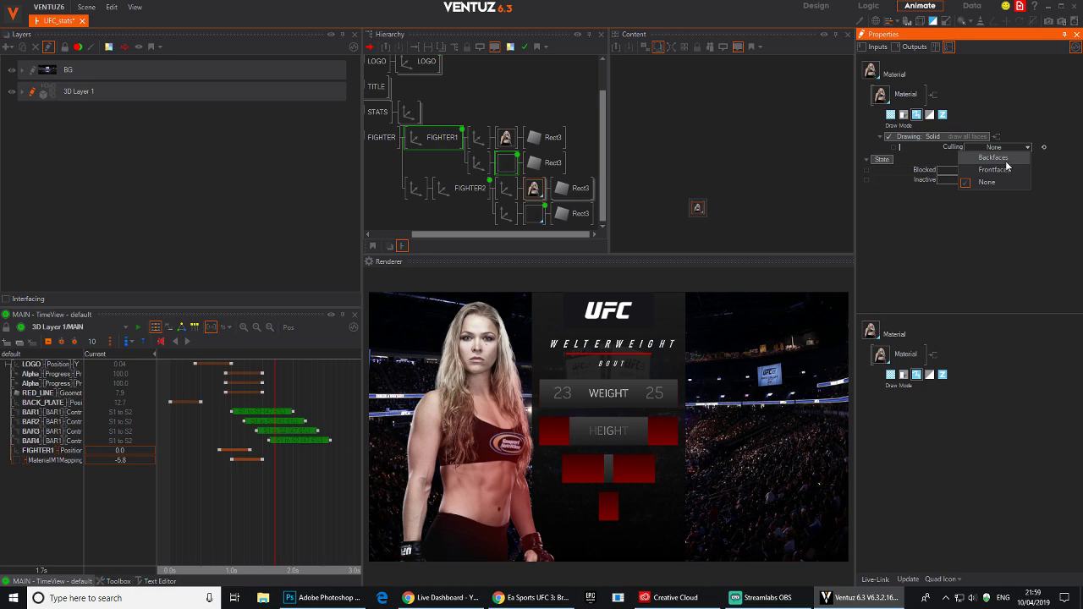
pyautogui.click(1005, 168)
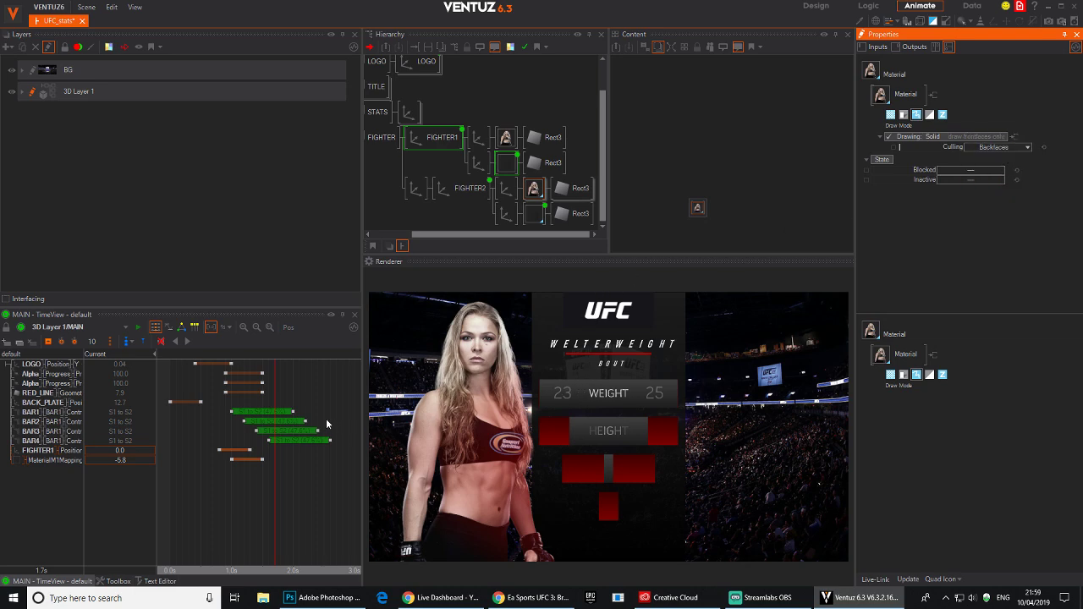
# Set the timeline to 2.0 s and reset the X scaling of the Axis above FIGHTER2 to 1.
pyautogui.moveTo(282, 529)
pyautogui.mouseDown()
pyautogui.moveTo(215, 513)
pyautogui.moveTo(300, 520)
pyautogui.mouseUp()
pyautogui.click(416, 188)
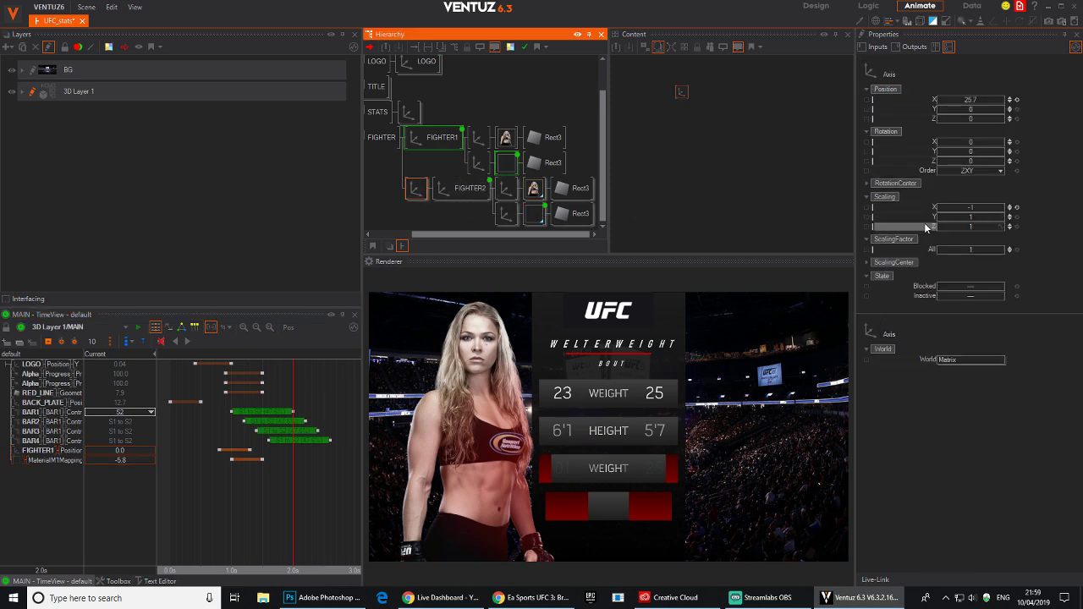
pyautogui.click(1018, 208)
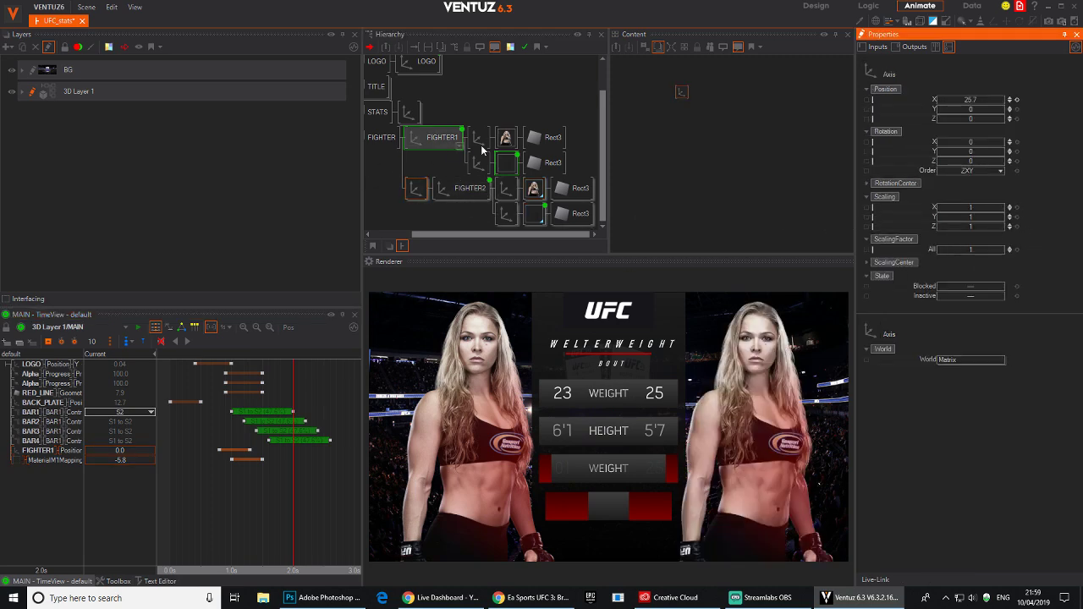
# Check the draw mode and culling settings of FIGHTER2's photo and glow materials.
pyautogui.click(533, 188)
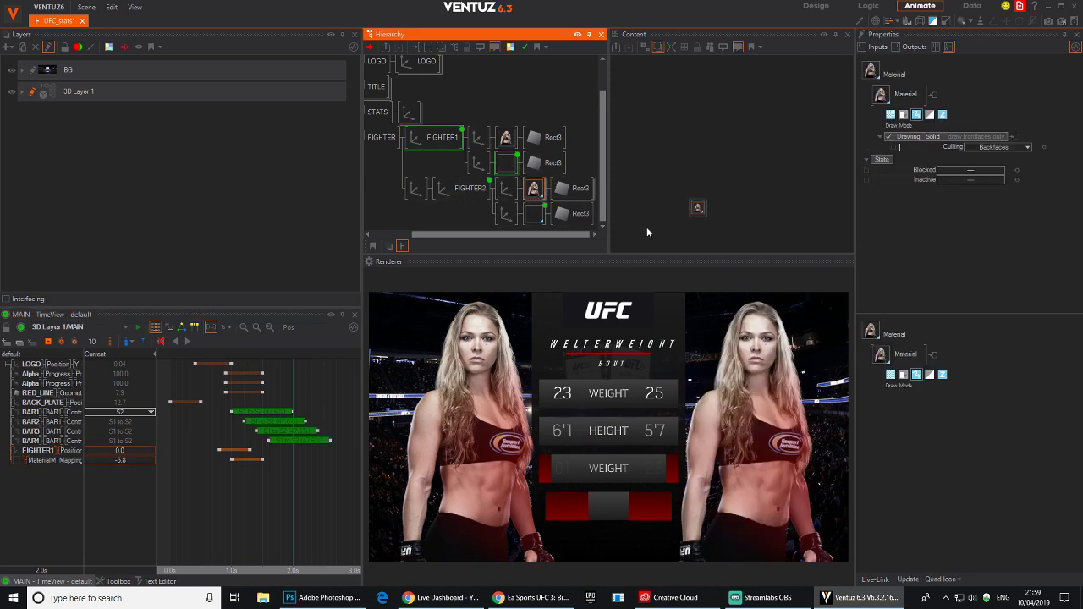
pyautogui.keyDown('ctrl'); pyautogui.click(533, 214); pyautogui.keyUp('ctrl')
pyautogui.click(698, 212)
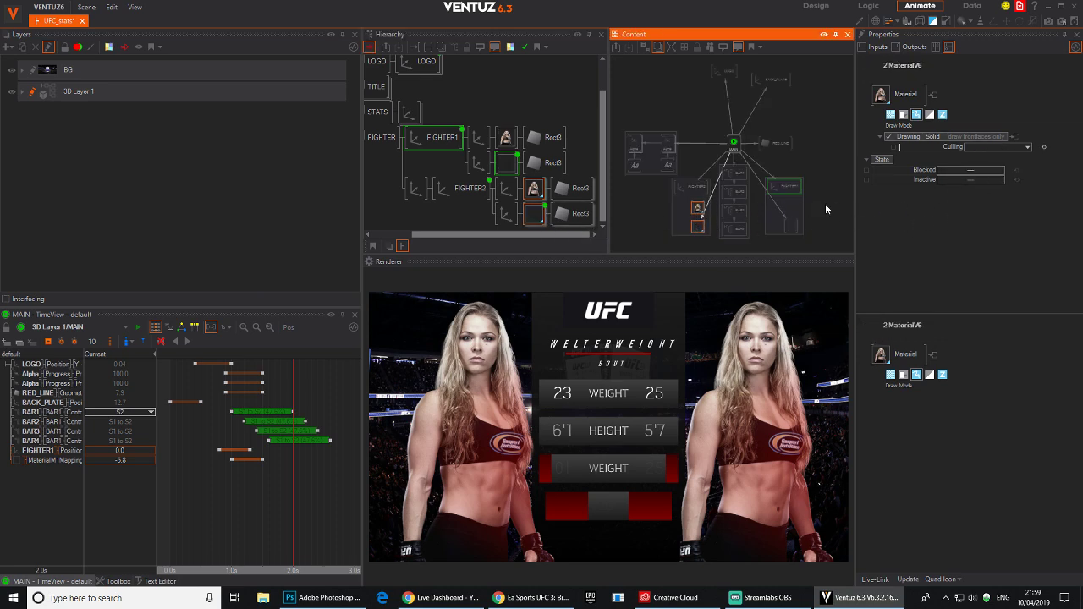
pyautogui.click(698, 209)
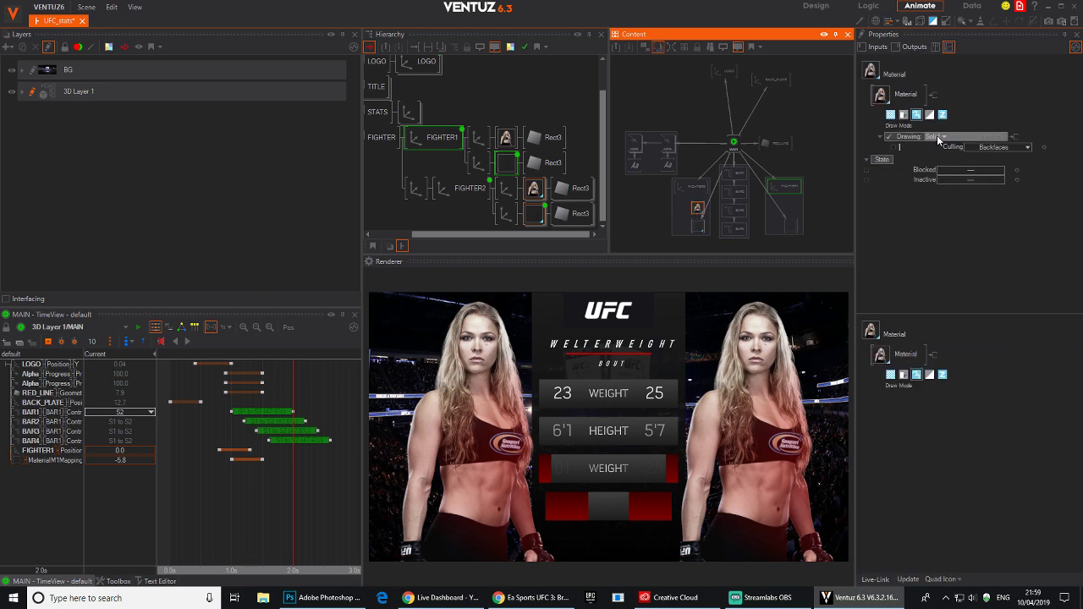
# Try an X scaling of 0.8 on FIGHTER2 itself and reset it.
pyautogui.click(466, 187)
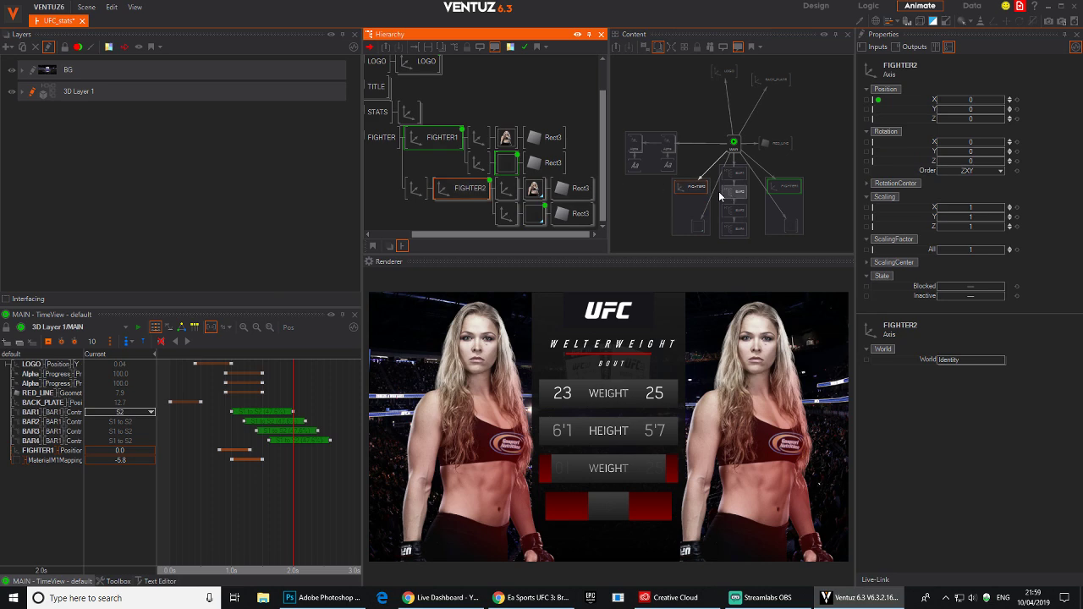
pyautogui.moveTo(980, 208)
pyautogui.mouseDown()
pyautogui.moveTo(940, 207)
pyautogui.moveTo(983, 208)
pyautogui.mouseUp()
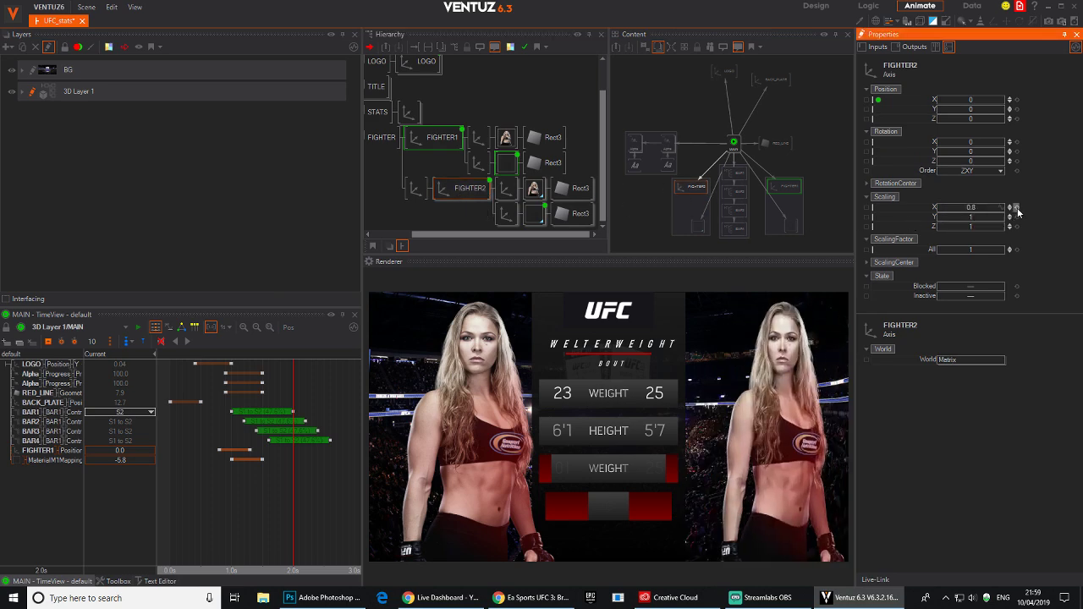
pyautogui.click(1016, 208)
# Set the X scaling of the Axis above FIGHTER2 to -1 and its X position to about 0.55.
pyautogui.click(415, 188)
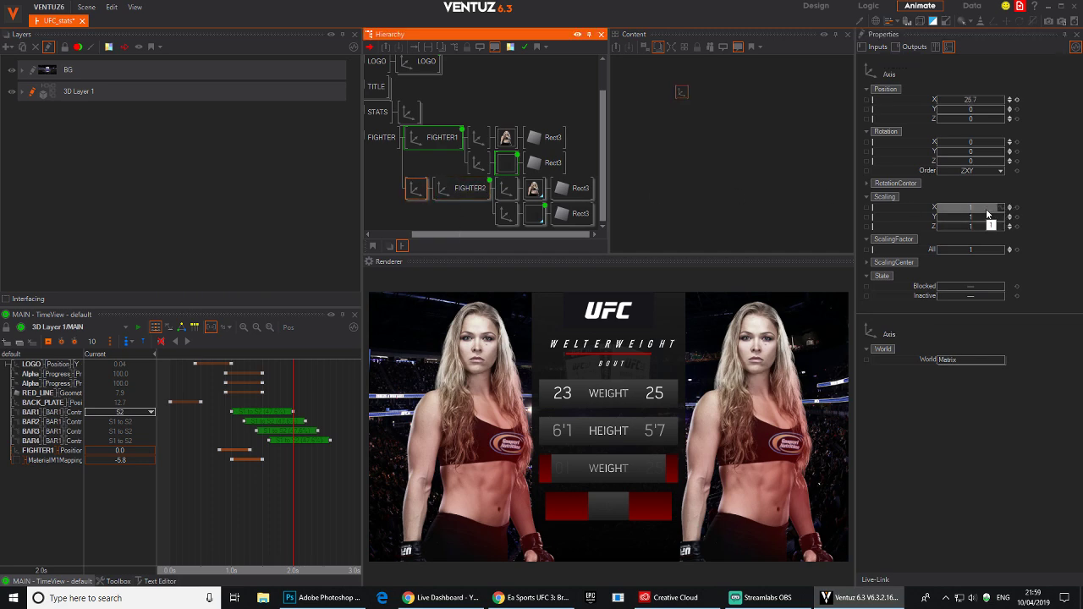
pyautogui.moveTo(987, 209); pyautogui.dragTo(966, 210)
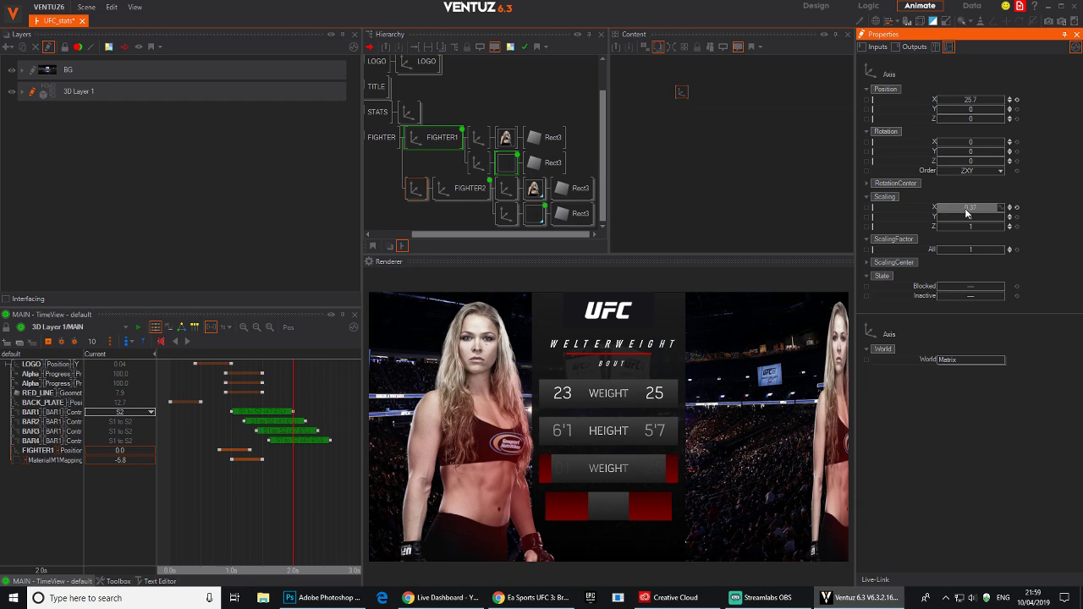
pyautogui.click(981, 210)
pyautogui.write('-1')
pyautogui.press('Return')
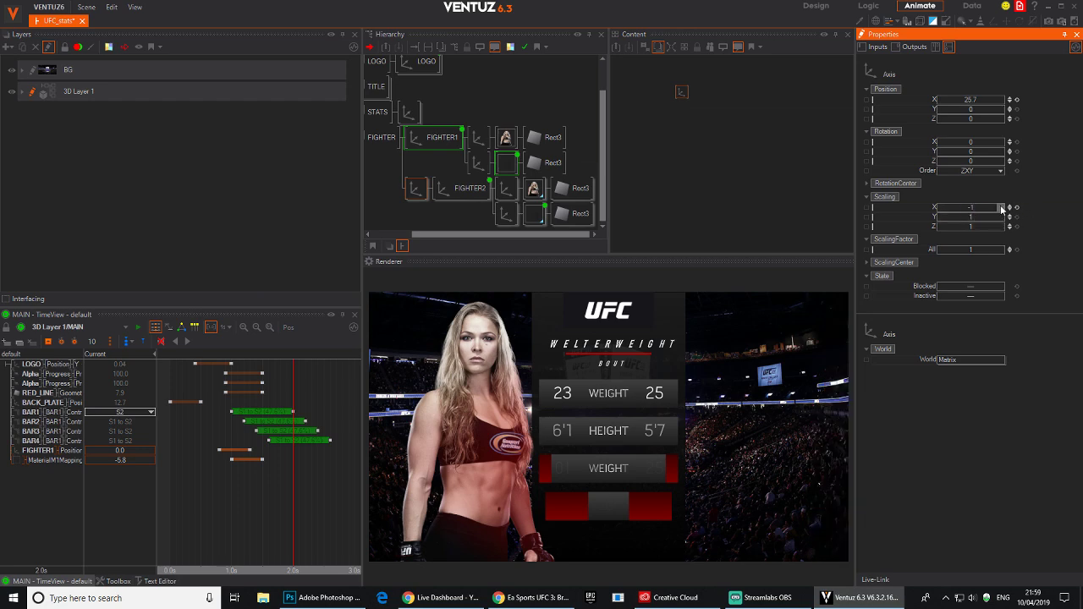
pyautogui.moveTo(954, 100); pyautogui.dragTo(942, 100)
# Set the culling of FIGHTER2's photo material to None.
pyautogui.click(528, 188)
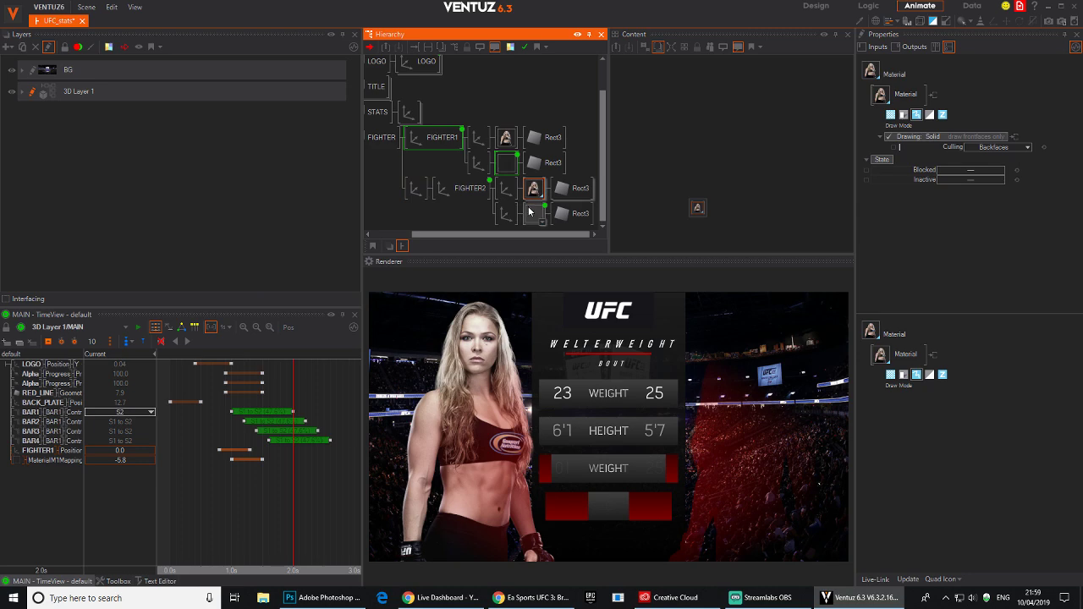
pyautogui.click(1003, 147)
pyautogui.click(988, 181)
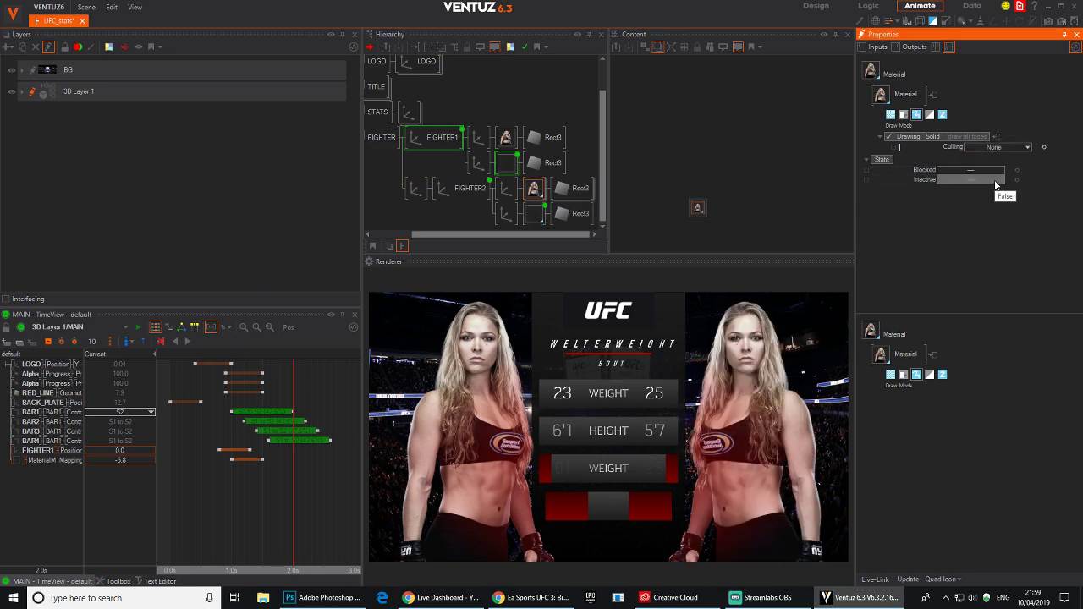
# Set the X position of the Axis above FIGHTER2 to 0.06 and play the animation from the start.
pyautogui.click(421, 193)
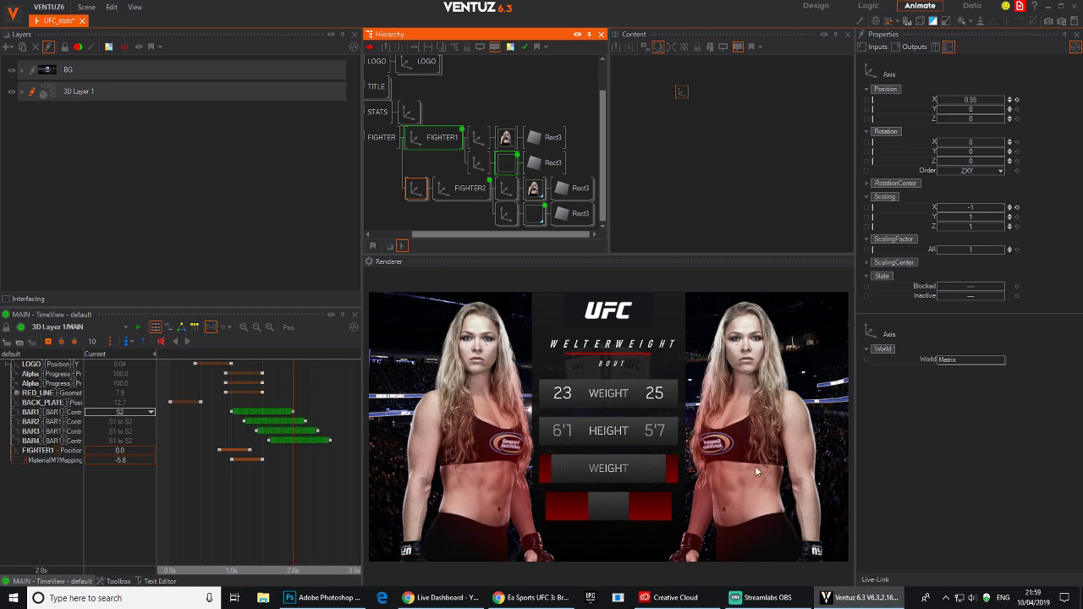
pyautogui.moveTo(974, 99); pyautogui.dragTo(951, 102)
pyautogui.moveTo(288, 487); pyautogui.dragTo(170, 487)
pyautogui.click(187, 343)
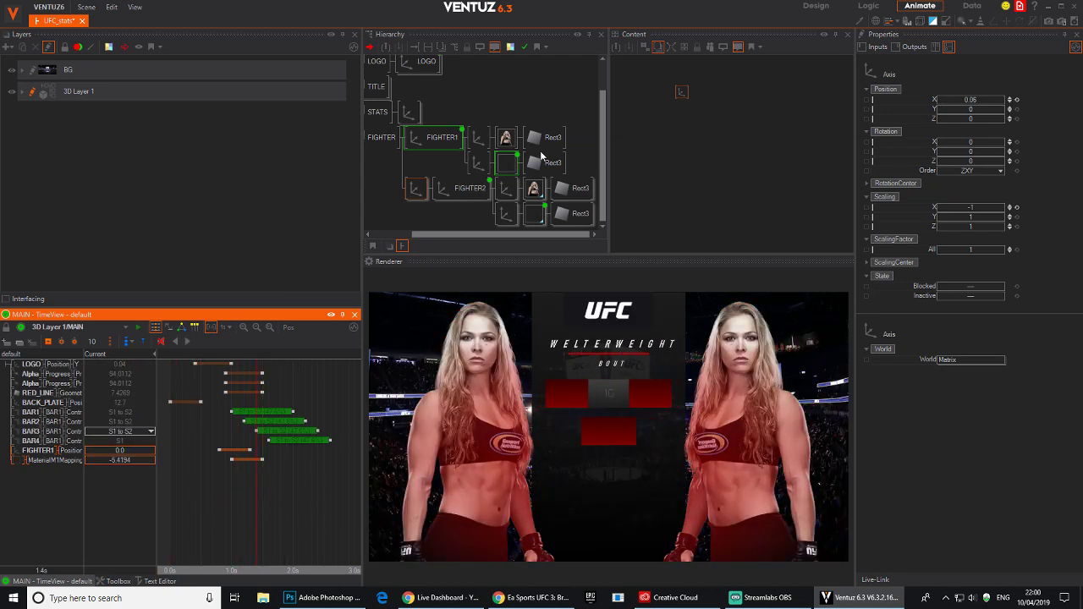
# Move the FIGHTER1 and FIGHTER2 nodes farther from MAIN in the content graph.
pyautogui.click(417, 143)
pyautogui.scroll(3, 769, 237)
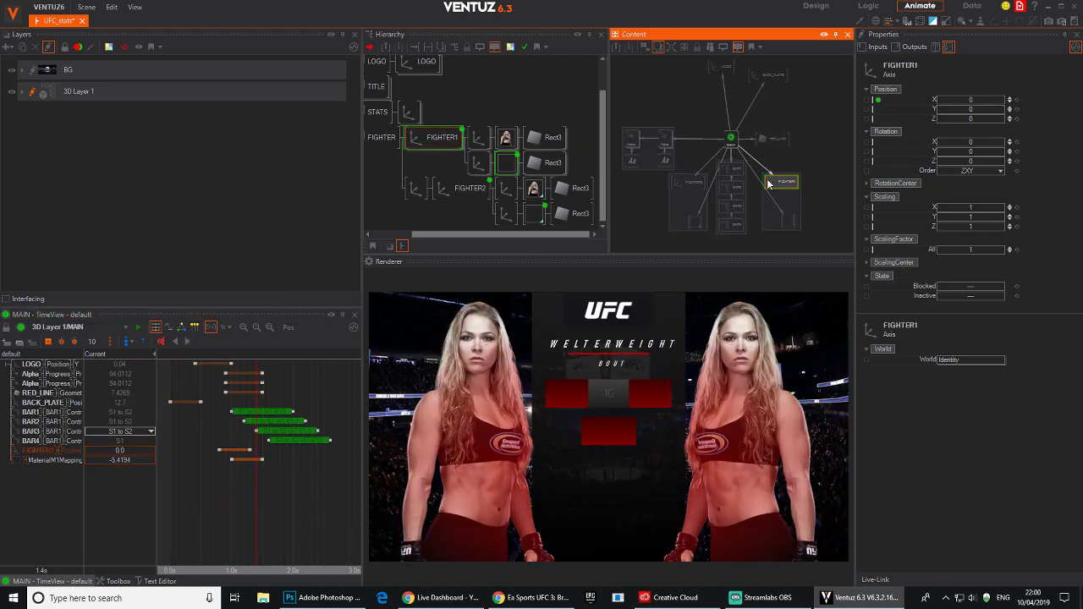
pyautogui.moveTo(681, 188); pyautogui.dragTo(634, 209)
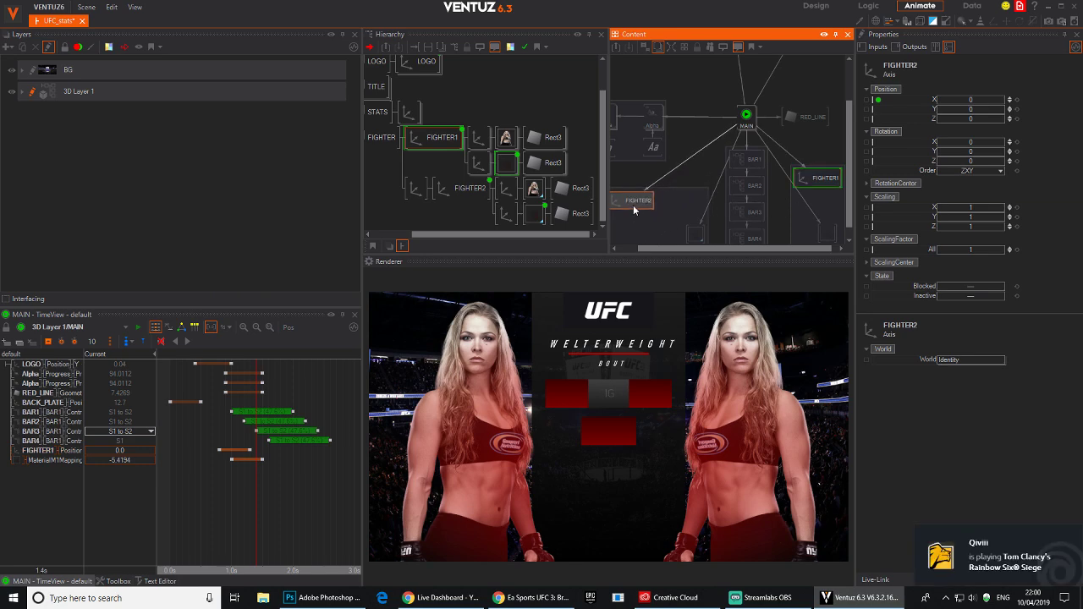
pyautogui.moveTo(811, 182); pyautogui.dragTo(836, 193)
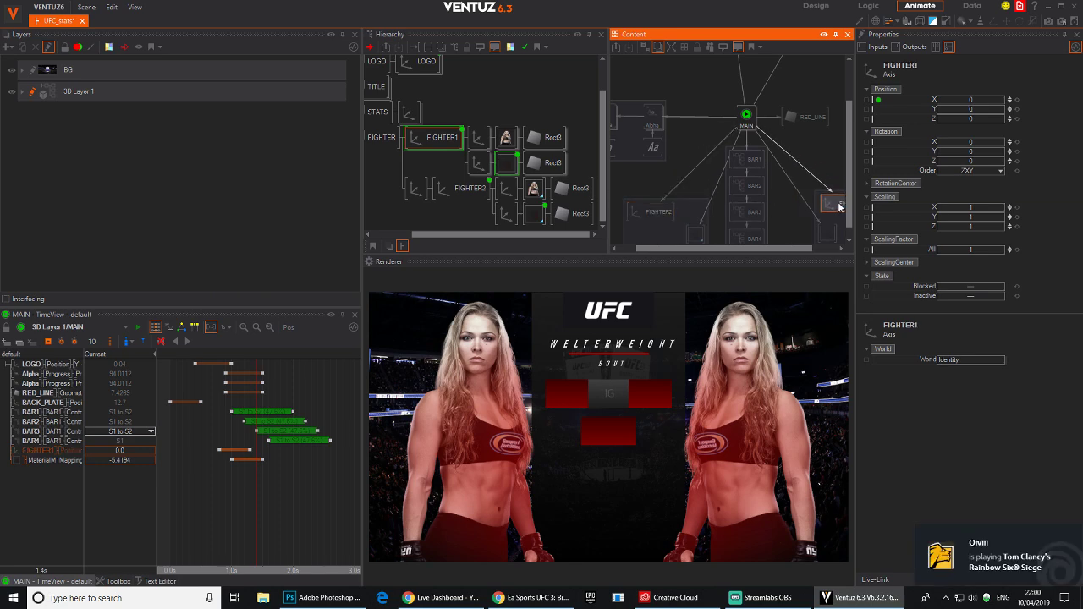
# Insert an Oscillator on each link from MAIN to FIGHTER1 and FIGHTER2, and set the Damping of both to 12.
pyautogui.doubleClick(819, 162)
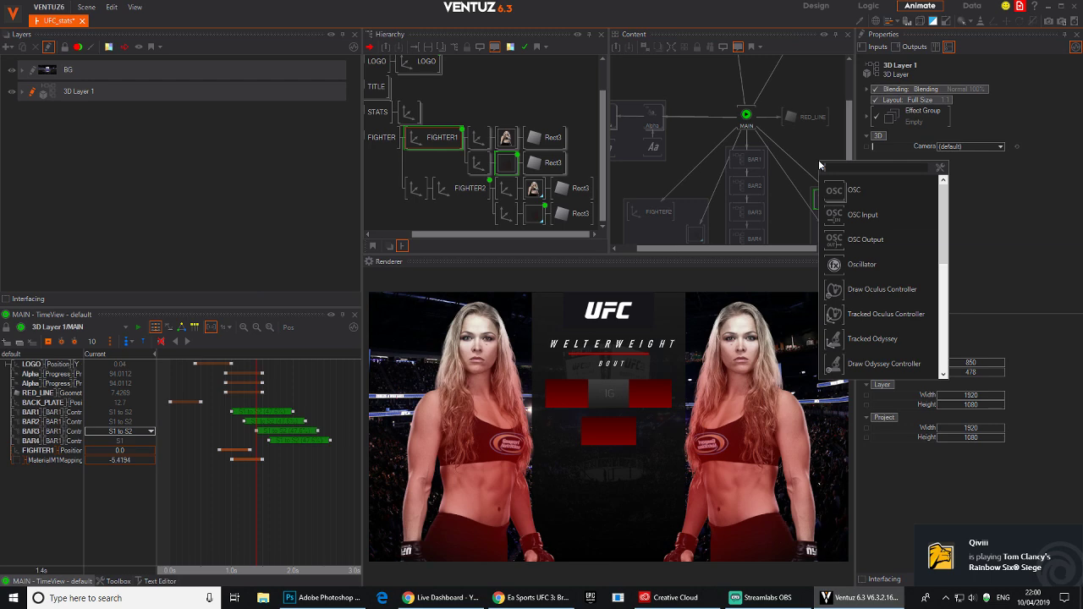
pyautogui.click(862, 264)
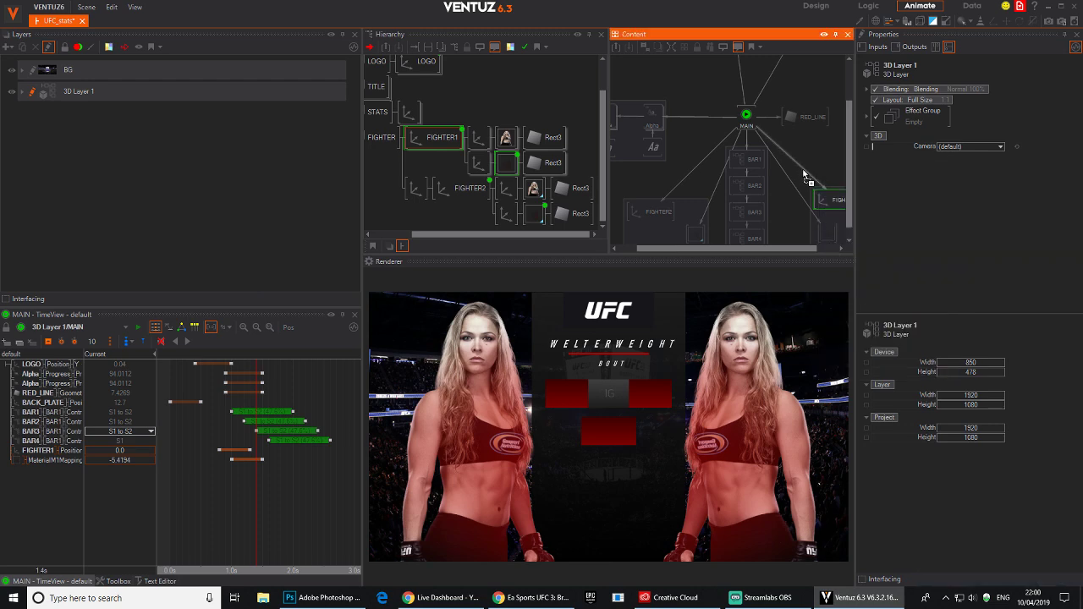
pyautogui.moveTo(807, 164); pyautogui.dragTo(707, 169, button='right')
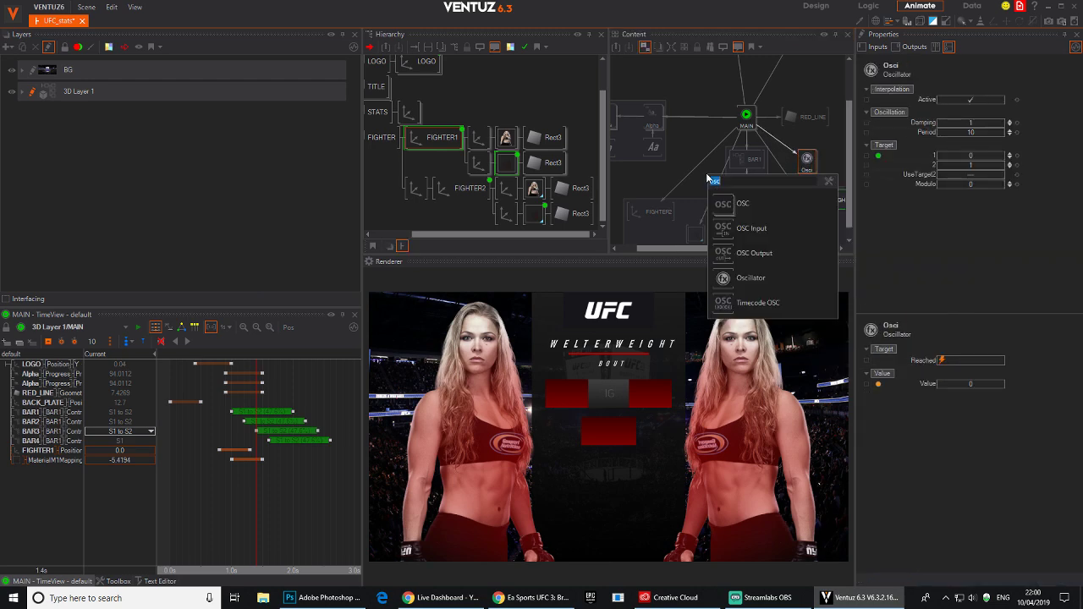
pyautogui.click(719, 279)
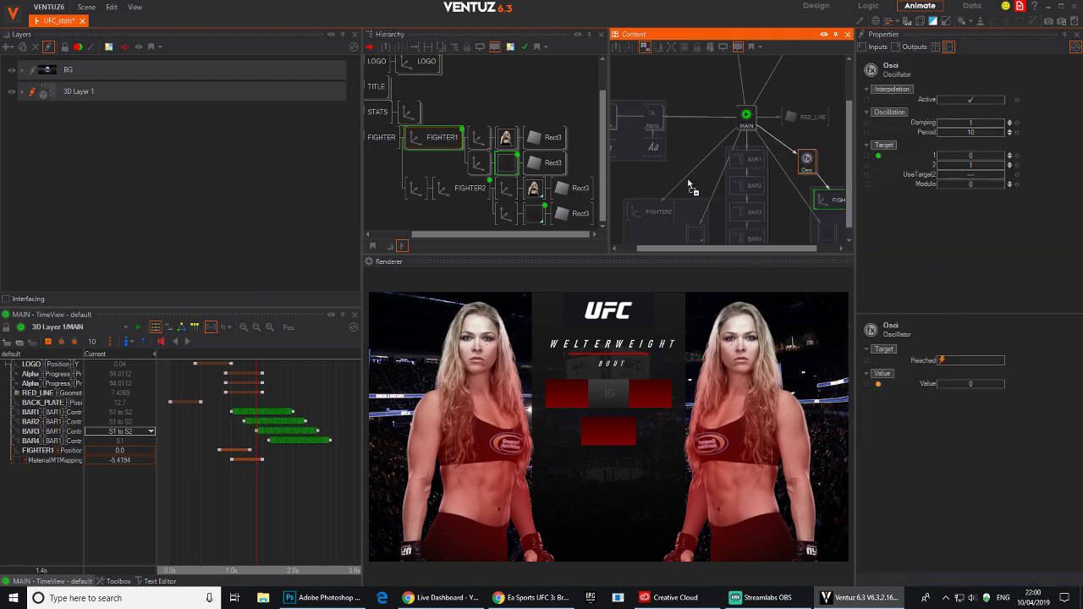
pyautogui.keyDown('ctrl'); pyautogui.click(807, 161); pyautogui.keyUp('ctrl')
pyautogui.click(972, 127)
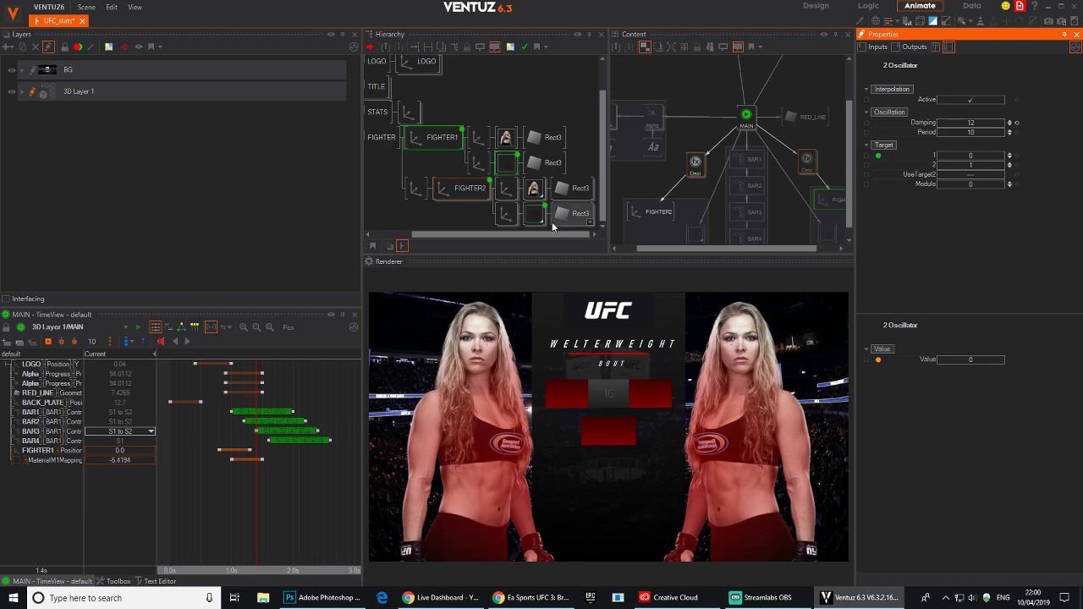
# Play the animation from 0.0 s to check the fighters' motion, and scrub the timeline to 1.8 s.
pyautogui.scroll(-3, 285, 466)
pyautogui.click(200, 461)
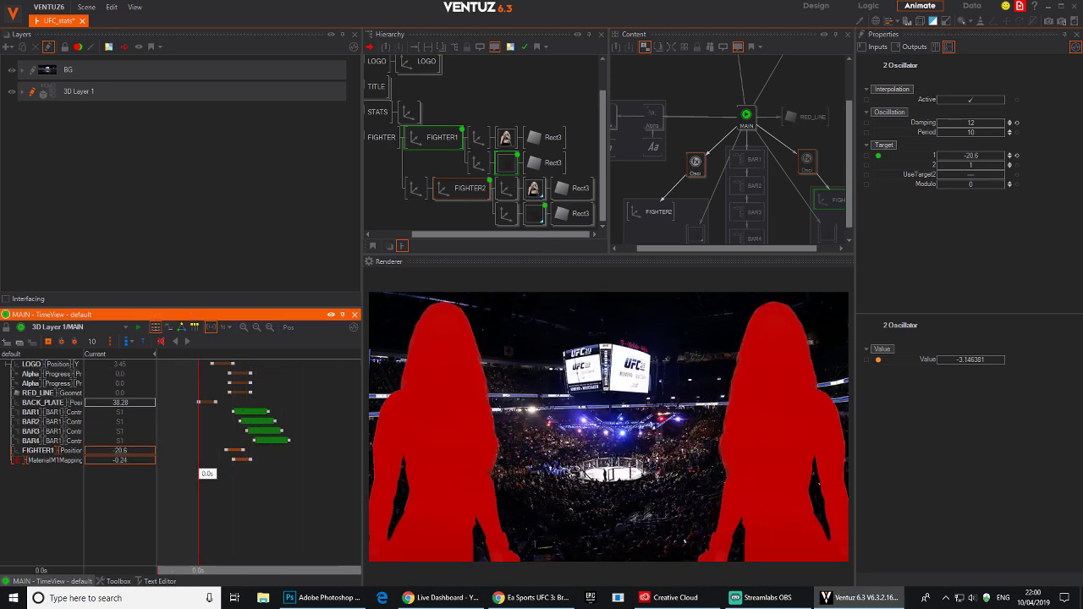
pyautogui.click(188, 344)
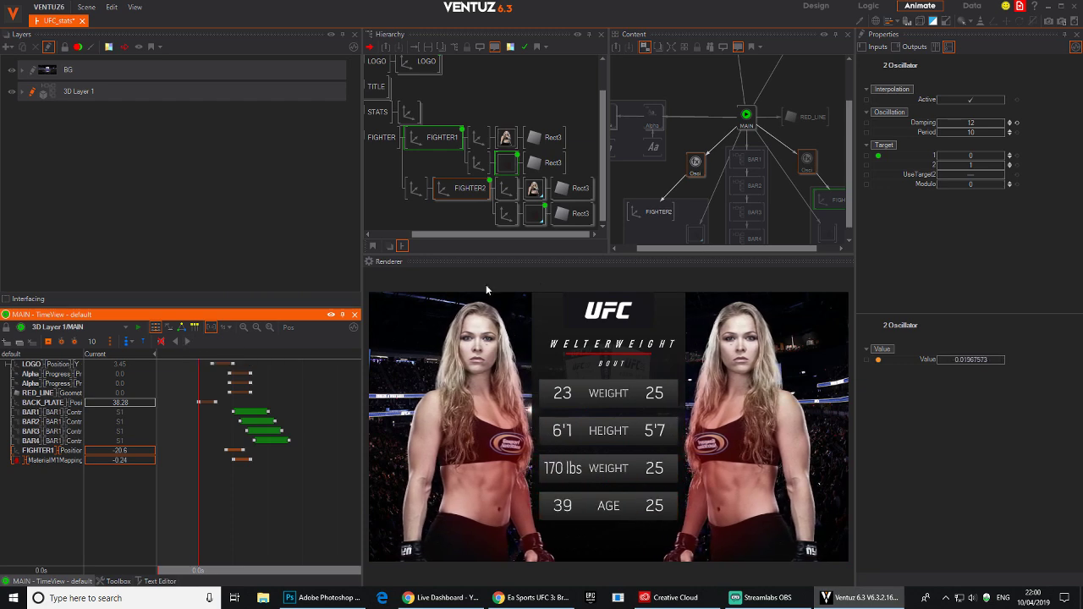
pyautogui.moveTo(202, 466); pyautogui.dragTo(261, 466)
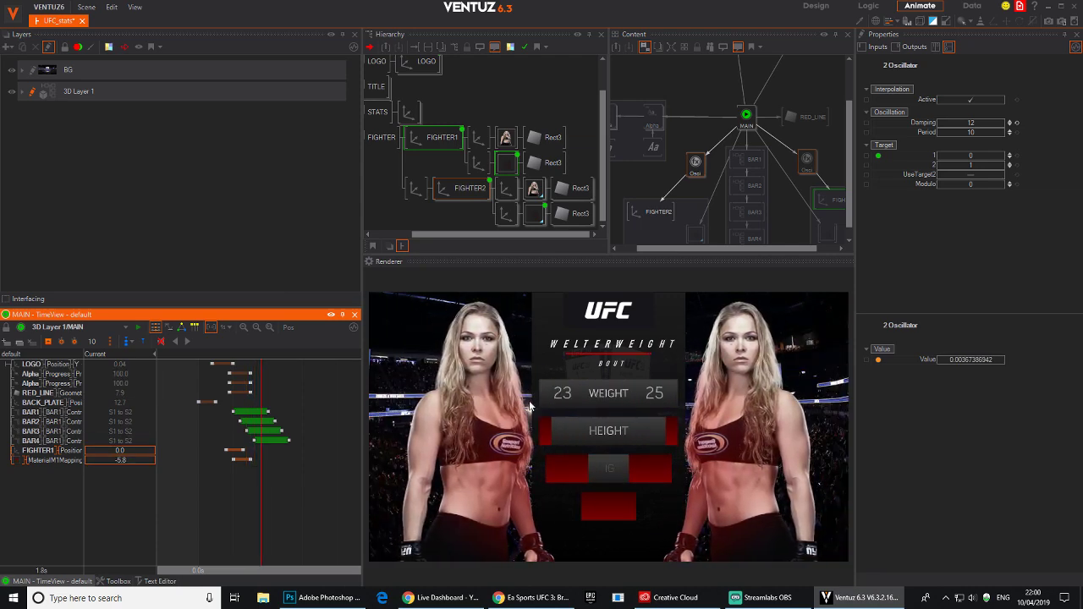
# Collapse the FIGHTER group, select the MAIN keyframe animation and scrub through the timeline, stopping at 0.3 s.
pyautogui.click(63, 99)
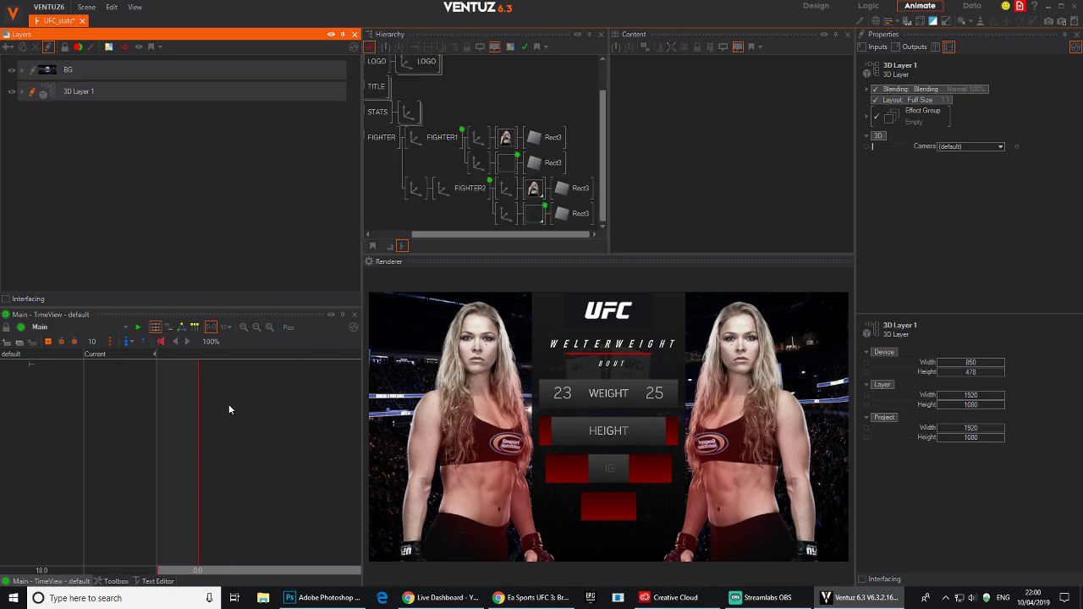
pyautogui.click(498, 167)
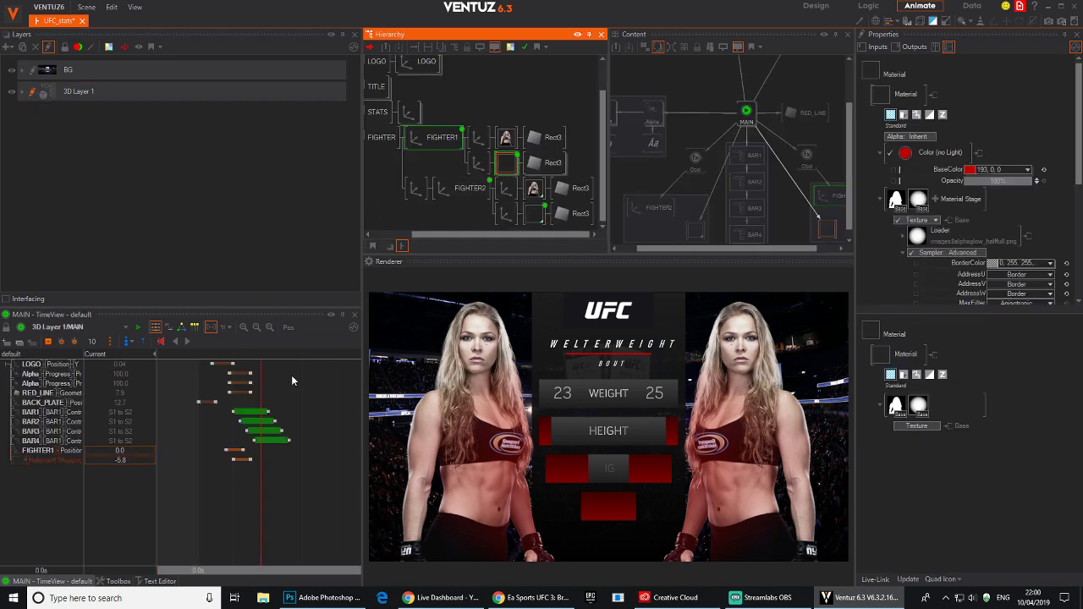
pyautogui.click(381, 138)
pyautogui.click(747, 121)
pyautogui.moveTo(304, 455); pyautogui.dragTo(278, 457)
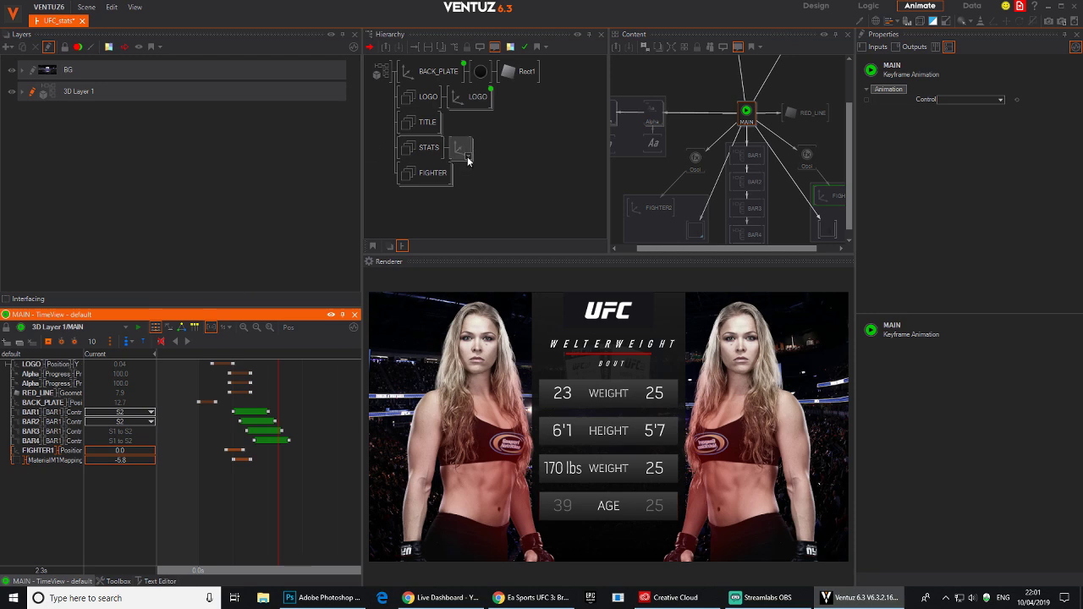
pyautogui.moveTo(286, 486); pyautogui.dragTo(209, 486)
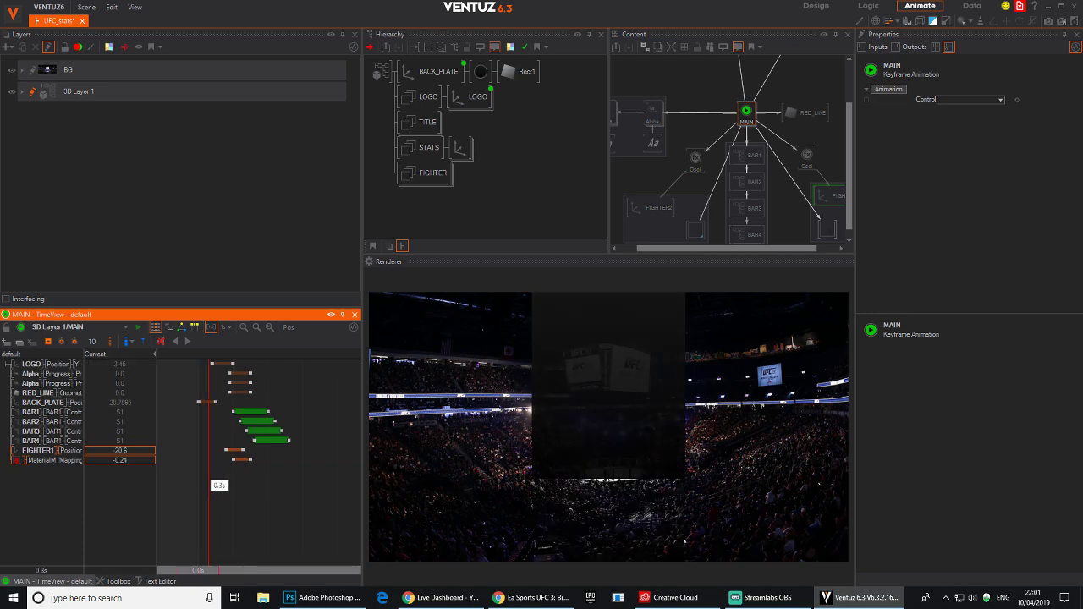
# Insert an Oscillator on the link between MAIN and BACK_PLATE and set its Damping to 12.
pyautogui.click(437, 73)
pyautogui.doubleClick(790, 118)
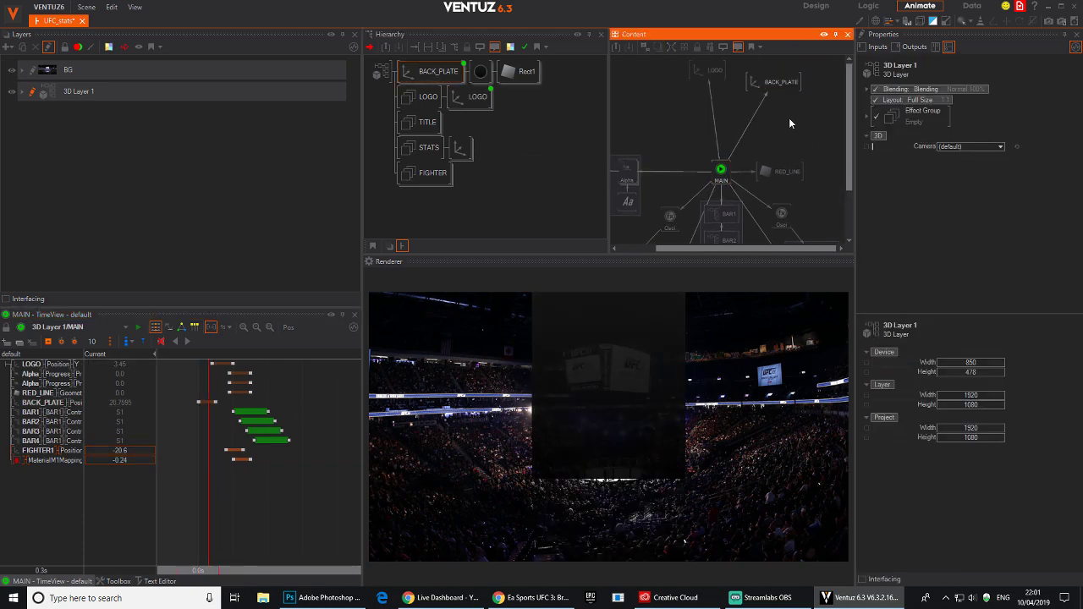
pyautogui.click(810, 223)
pyautogui.click(751, 124)
pyautogui.doubleClick(973, 122)
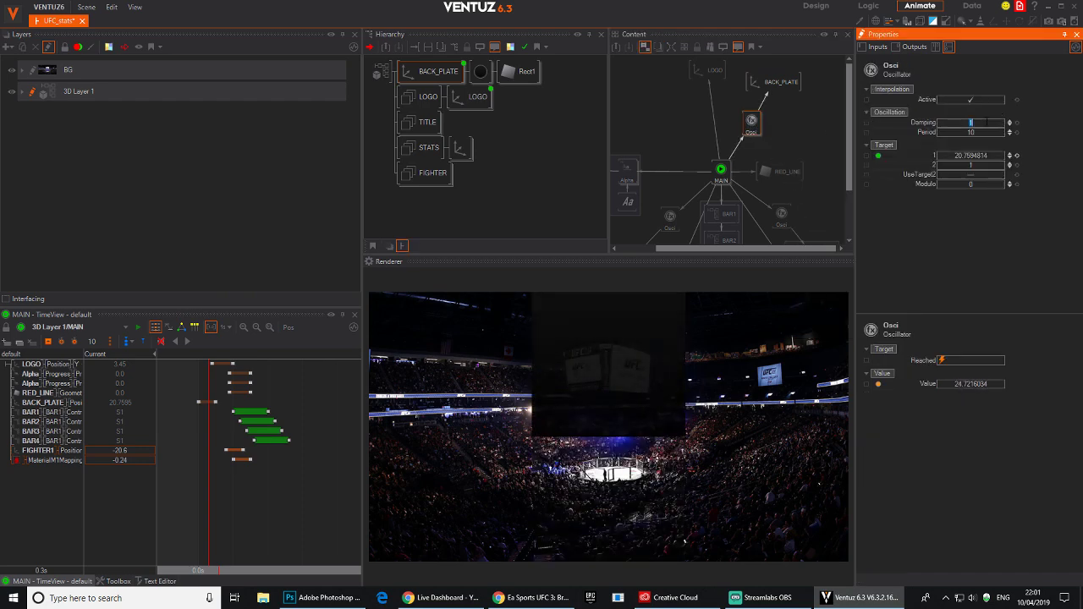
pyautogui.write('12')
pyautogui.press('Return')
# Insert an Oscillator with Damping 12 on the link between MAIN and LOGO, and play the animation from 0.0 s.
pyautogui.click(714, 100)
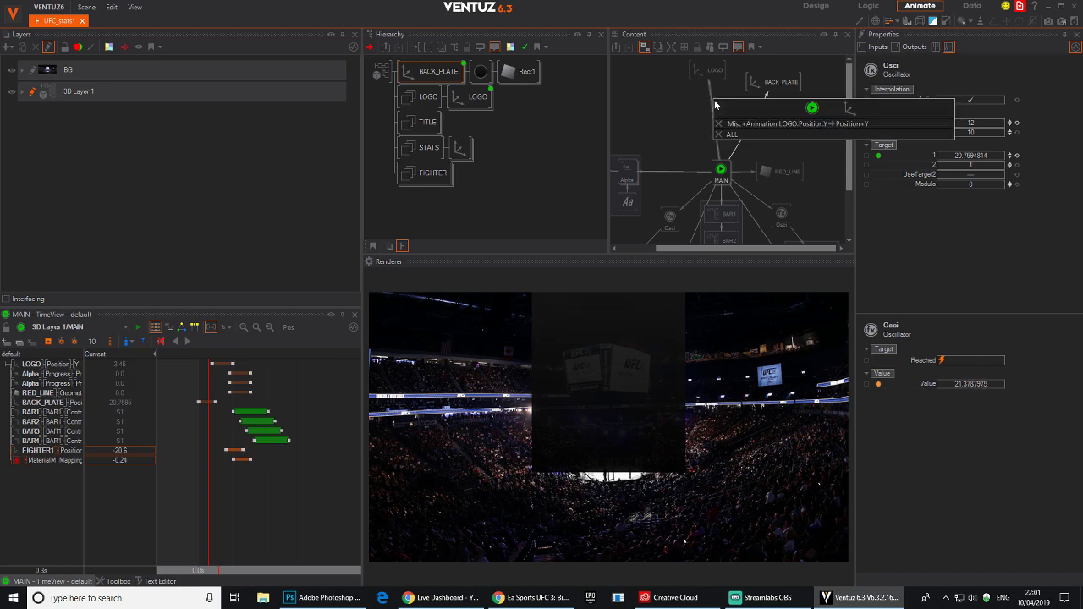
pyautogui.doubleClick(666, 113)
pyautogui.click(679, 211)
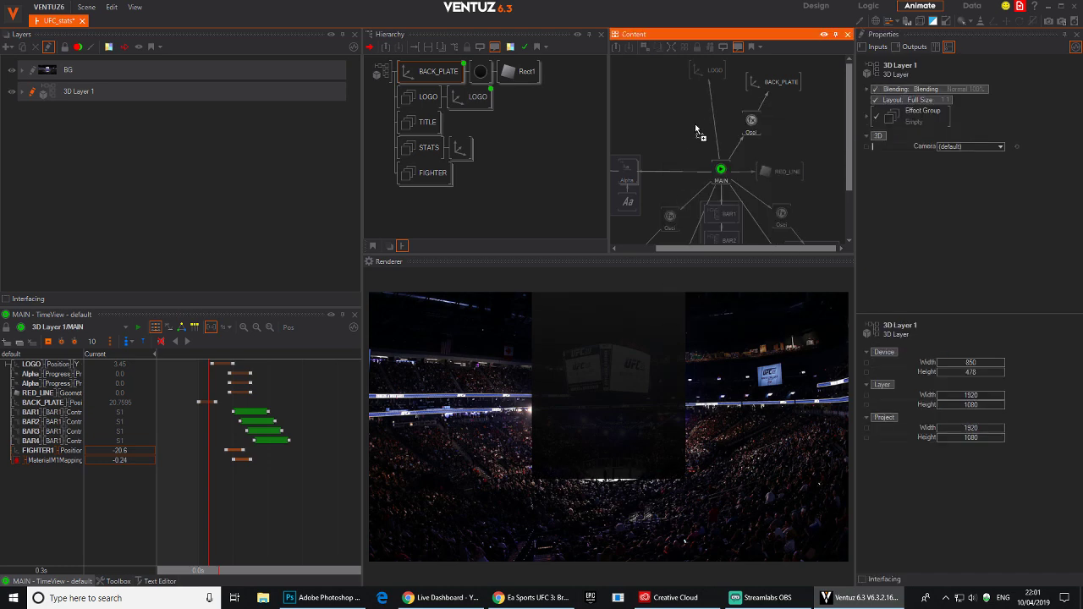
pyautogui.click(714, 107)
pyautogui.doubleClick(973, 122)
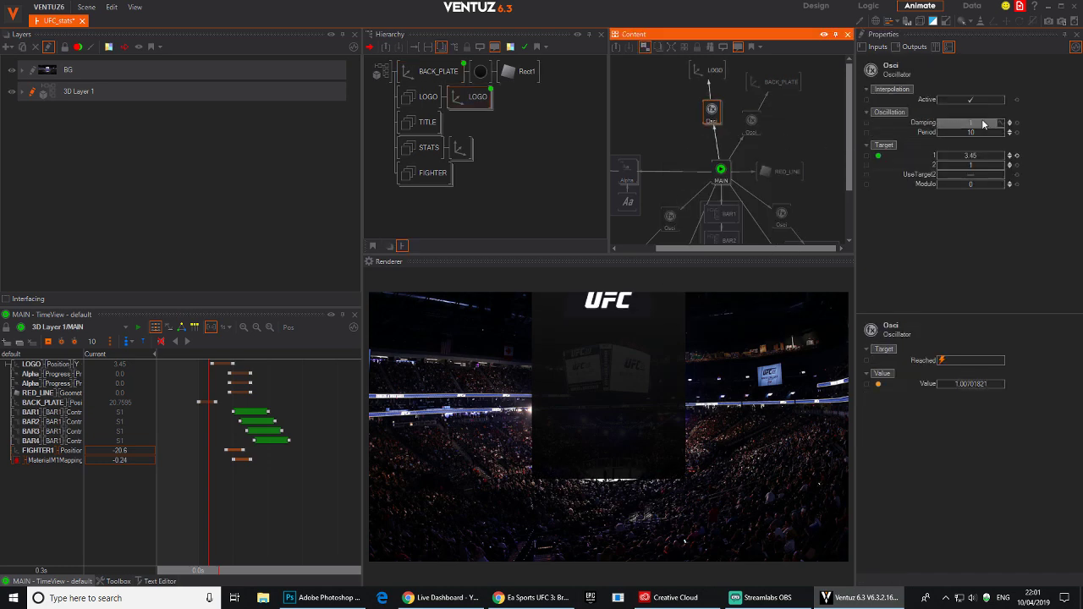
pyautogui.moveTo(208, 493); pyautogui.dragTo(197, 490)
pyautogui.click(187, 341)
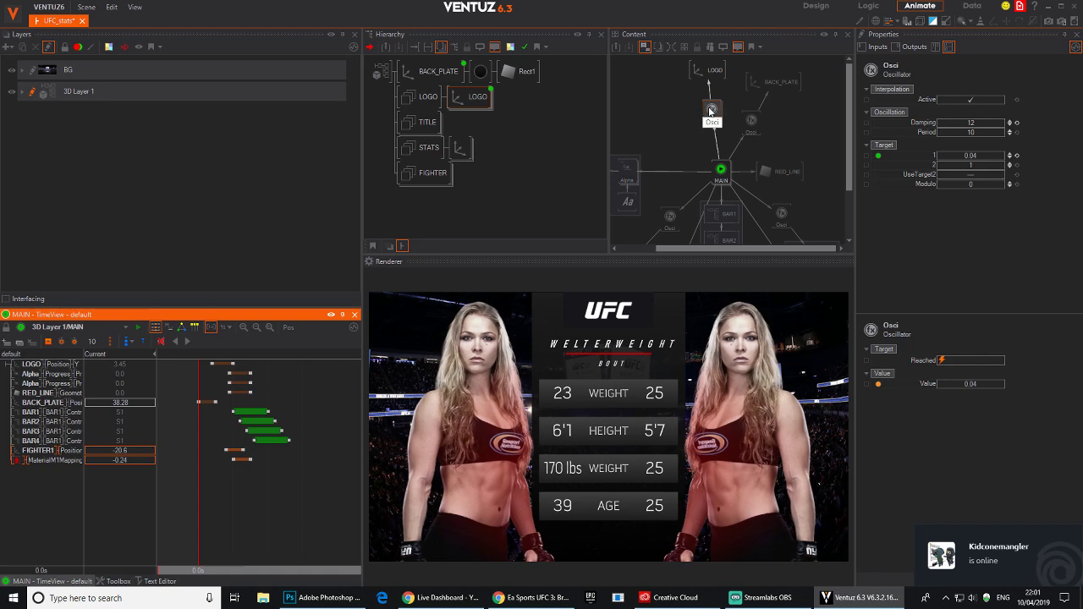
# Set the Damping of the LOGO and BACK_PLATE Oscillators to 15.
pyautogui.click(711, 111)
pyautogui.click(975, 123)
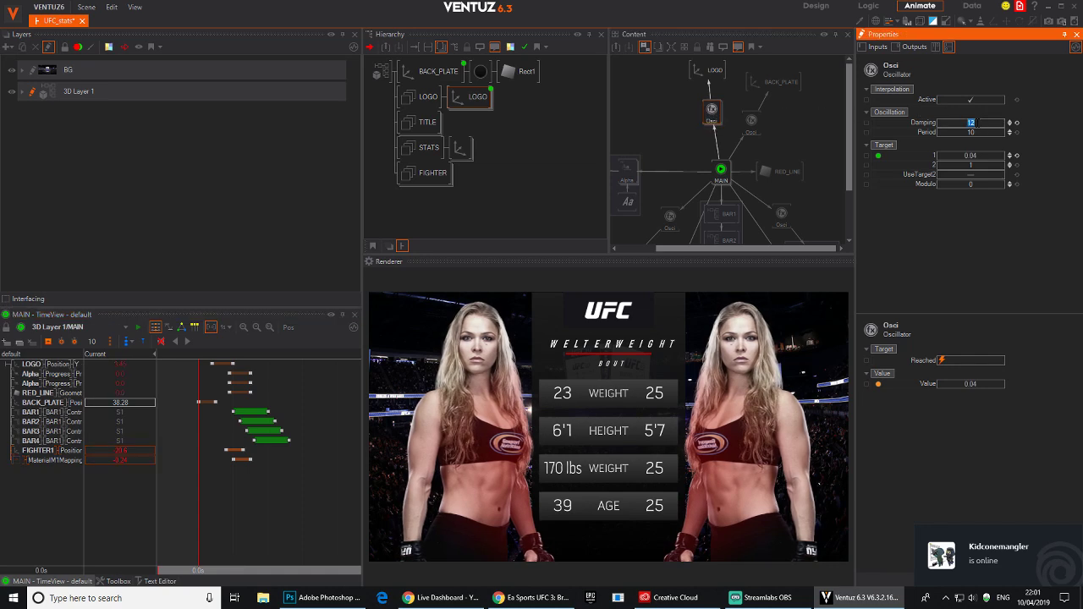
pyautogui.write('15')
pyautogui.click(747, 124)
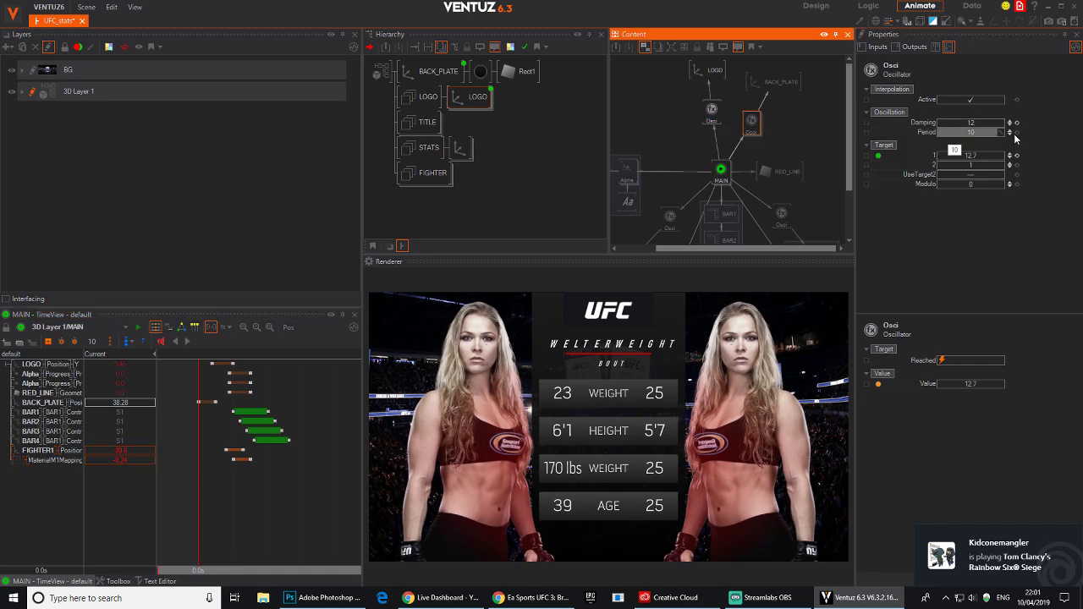
pyautogui.click(971, 123)
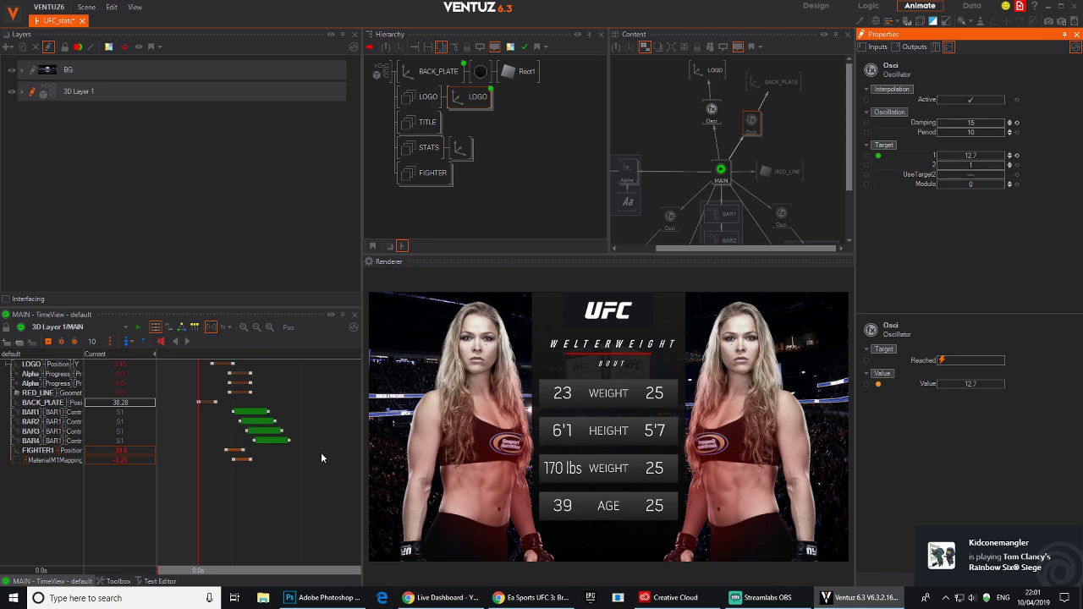
# Replay the animation from 0.0 s, scrub to 1.2 s and select BACK_PLATE's Oscillator.
pyautogui.moveTo(285, 463); pyautogui.dragTo(161, 462)
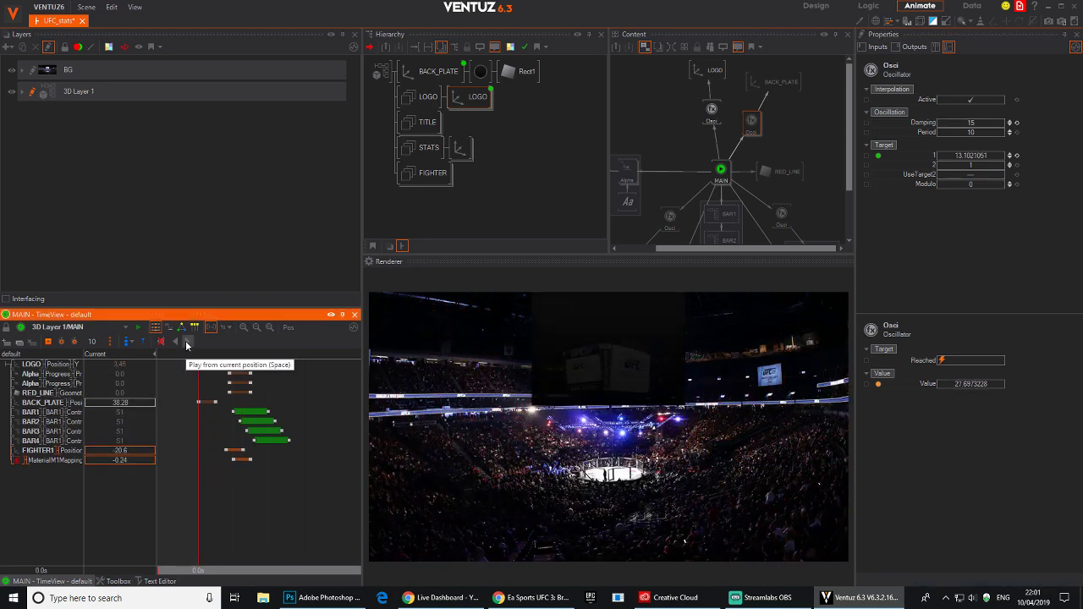
pyautogui.click(187, 341)
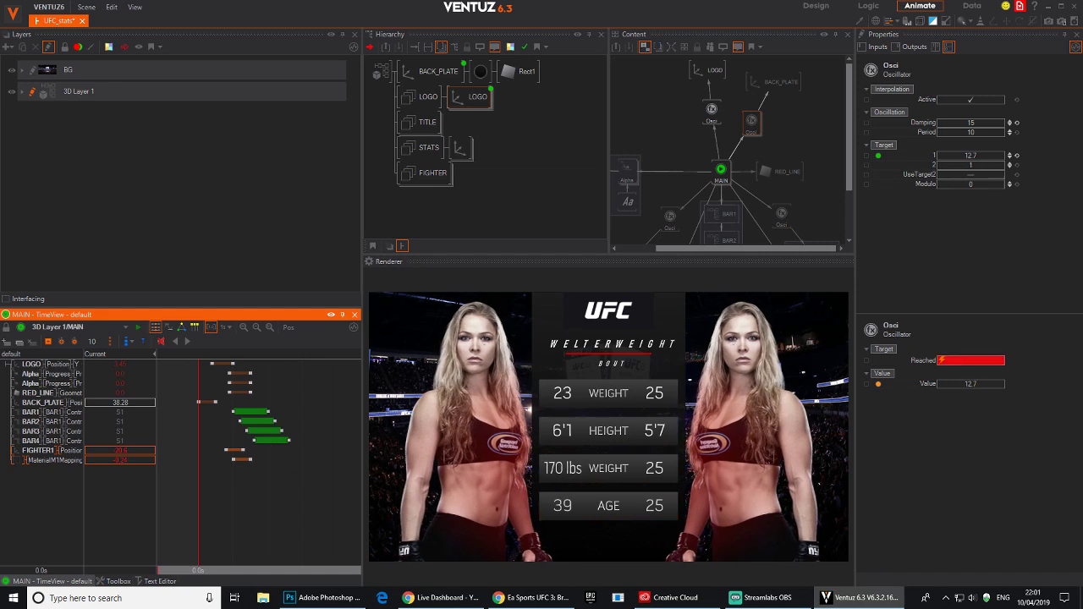
pyautogui.moveTo(198, 461); pyautogui.dragTo(239, 461)
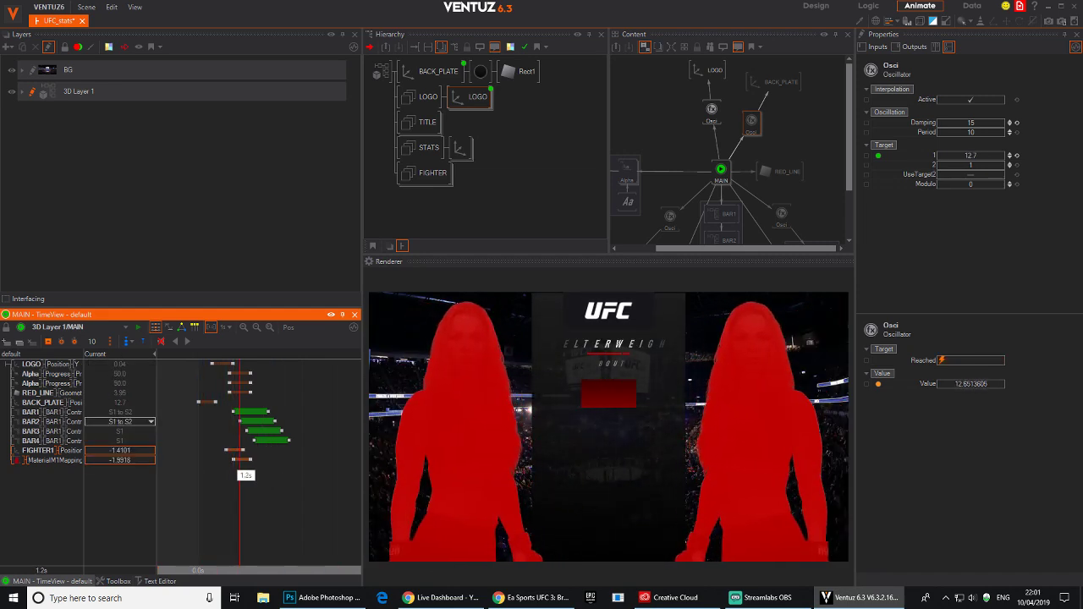
pyautogui.click(752, 123)
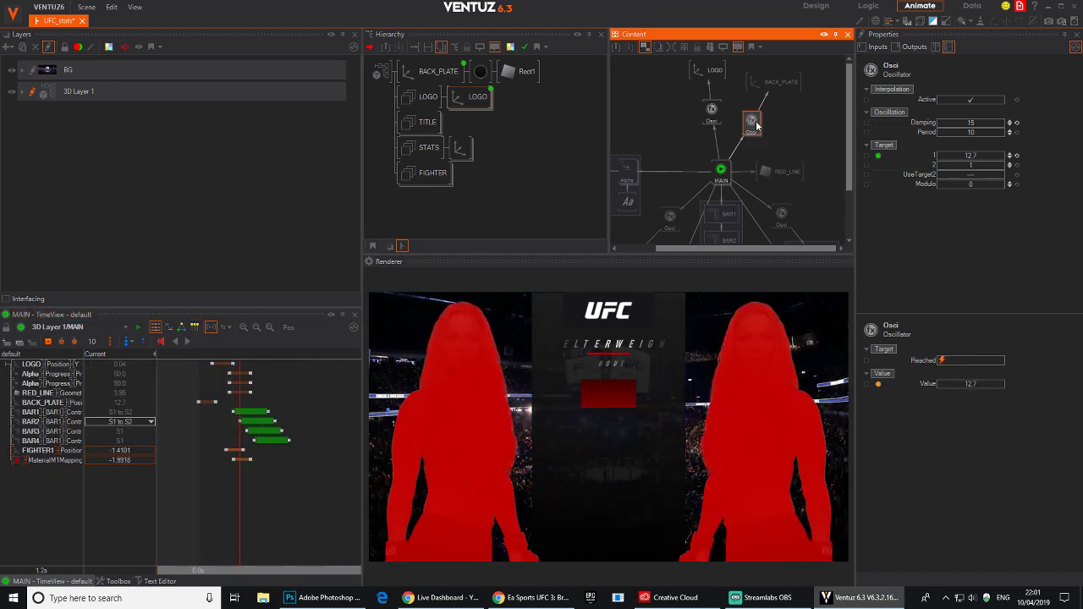
# Delete the Oscillator between MAIN and BACK_PLATE, and replay the animation from the start.
pyautogui.press('Delete')
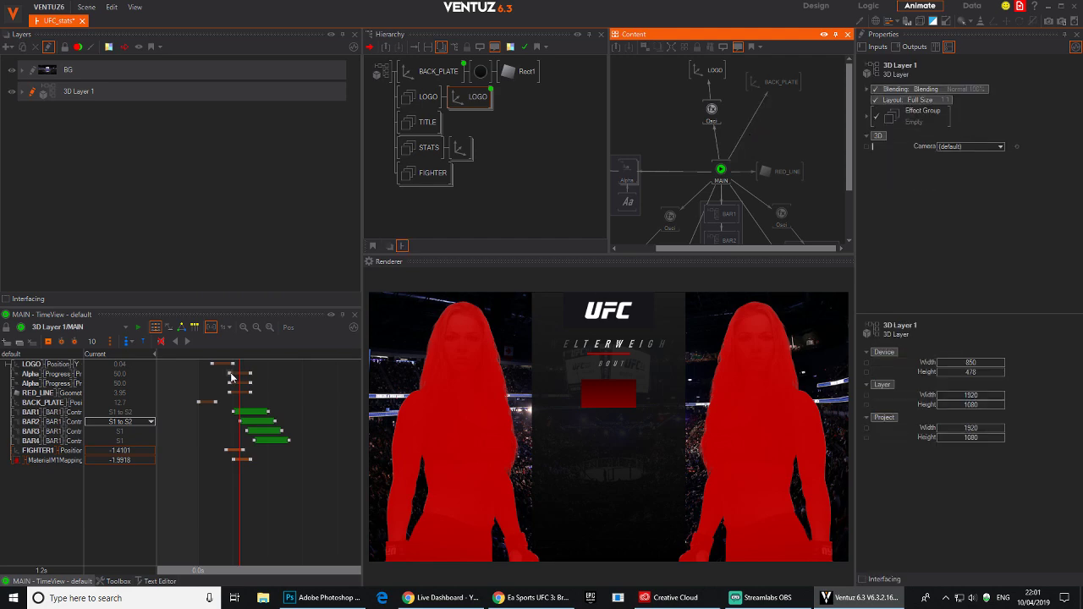
pyautogui.moveTo(240, 550); pyautogui.dragTo(199, 499)
pyautogui.click(187, 344)
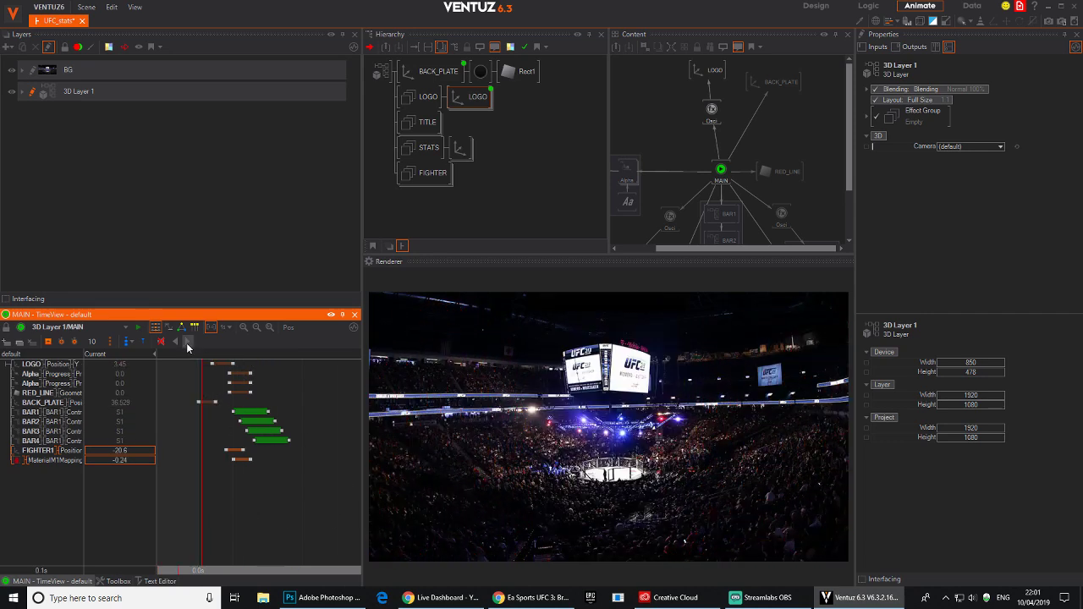
pyautogui.click(187, 342)
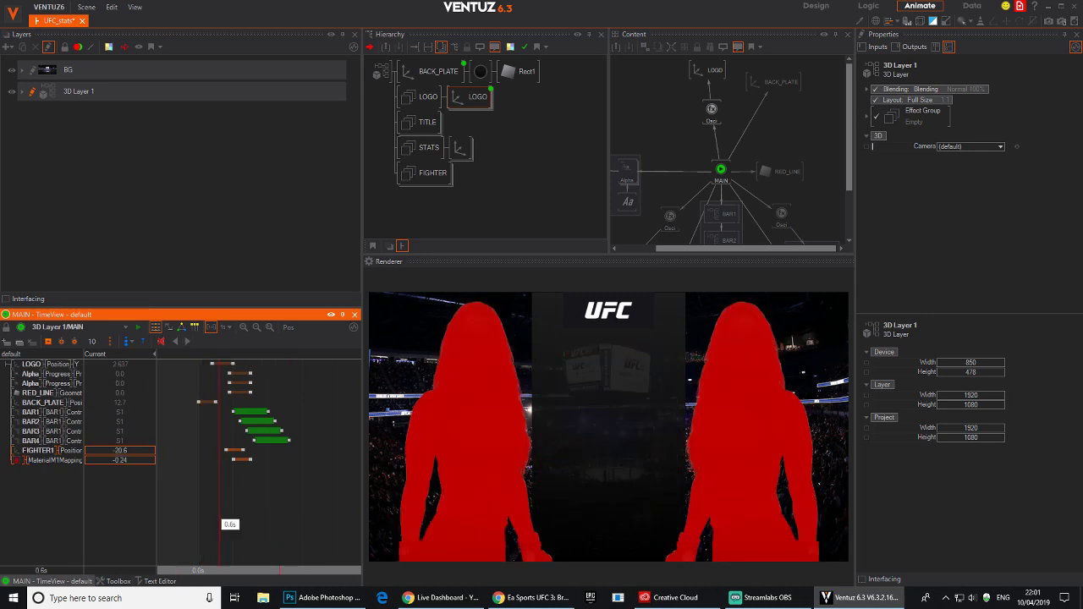
pyautogui.click(188, 342)
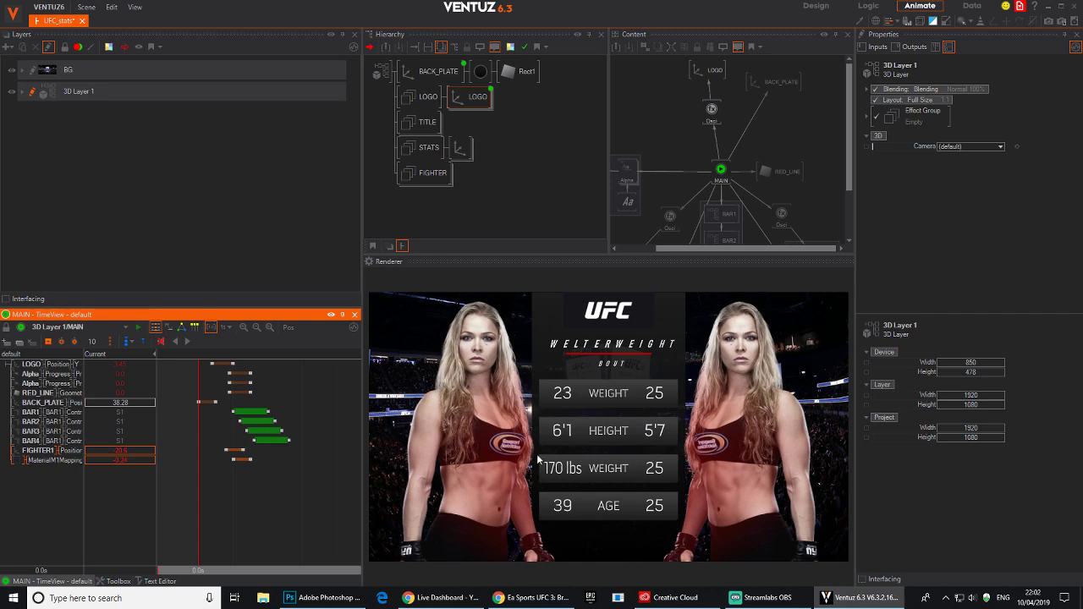
# Enter the BAR1 container under STATS and spread the RED_BAR and GREY_BAR nodes apart below the BAR1 animation node.
pyautogui.click(456, 150)
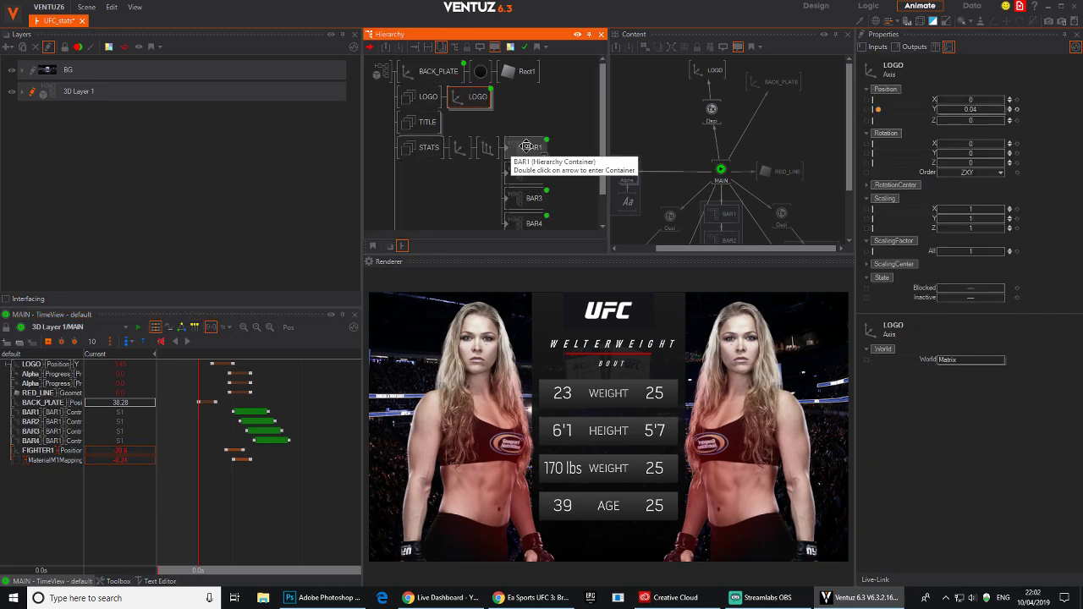
pyautogui.scroll(-1, 526, 146)
pyautogui.doubleClick(512, 116)
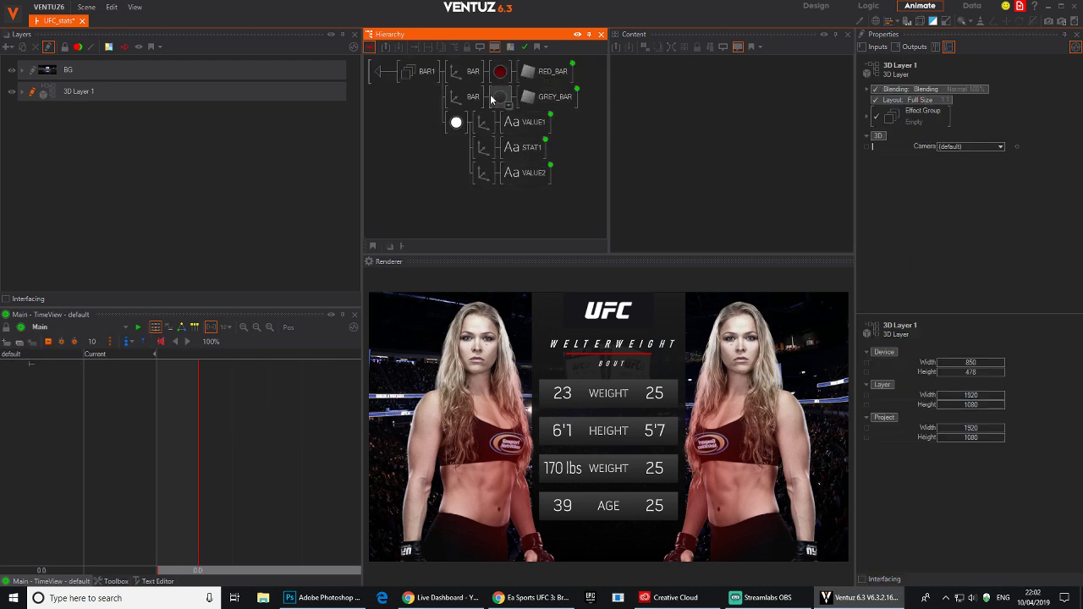
pyautogui.click(543, 76)
pyautogui.keyDown('ctrl'); pyautogui.click(554, 105); pyautogui.keyUp('ctrl')
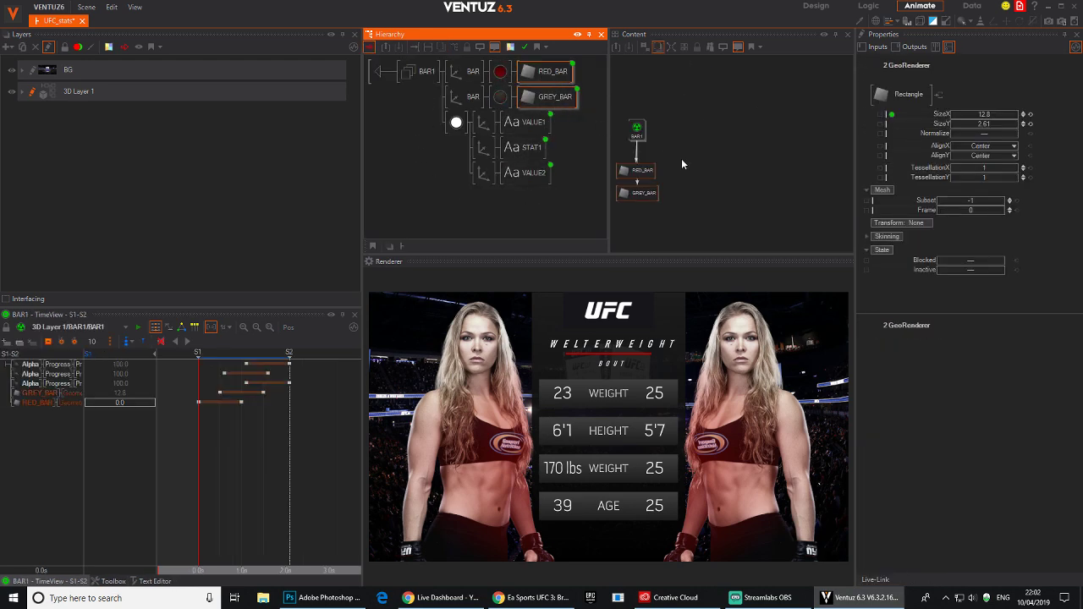
pyautogui.click(681, 159)
pyautogui.moveTo(651, 171); pyautogui.dragTo(709, 178)
pyautogui.moveTo(635, 198); pyautogui.dragTo(634, 205)
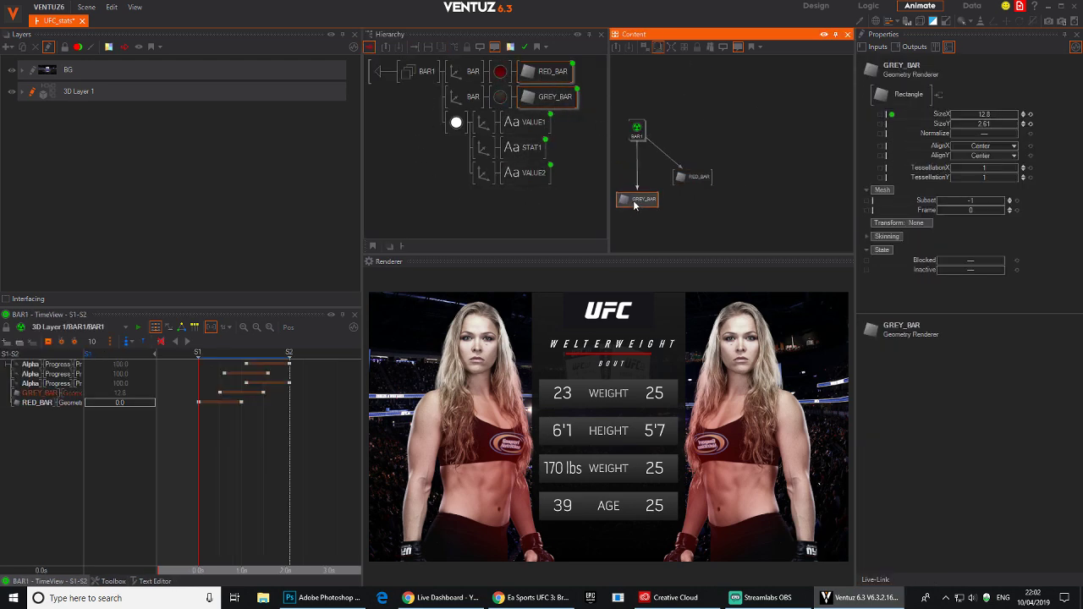
# Insert an Oscillator on each of the links from the BAR1 animation to GREY_BAR and RED_BAR.
pyautogui.doubleClick(694, 226)
pyautogui.write('osc')
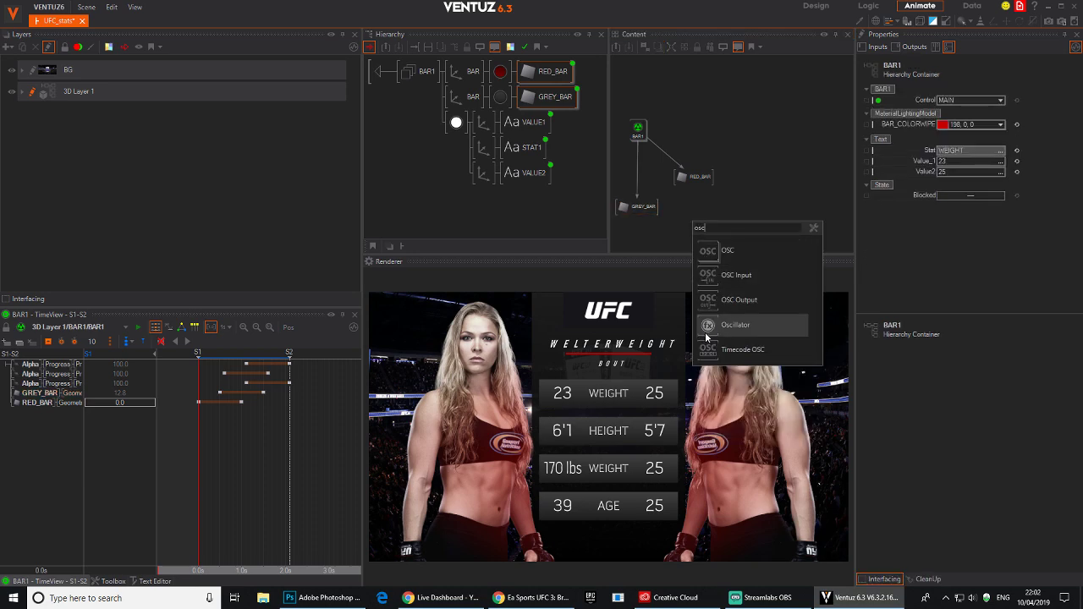
pyautogui.moveTo(703, 320); pyautogui.dragTo(637, 172)
pyautogui.doubleClick(678, 195)
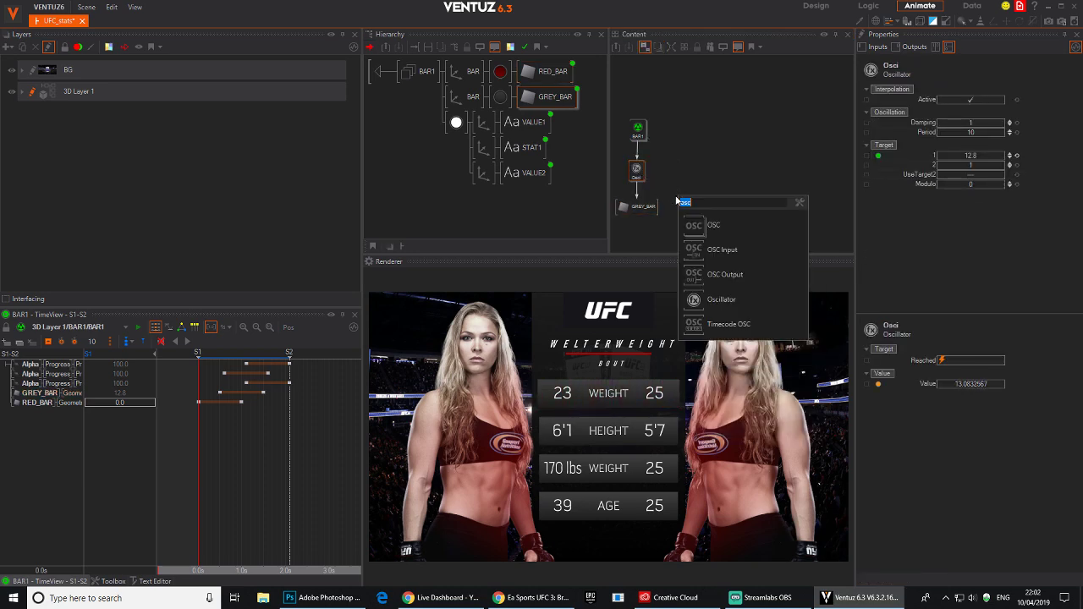
pyautogui.click(640, 136)
pyautogui.doubleClick(683, 194)
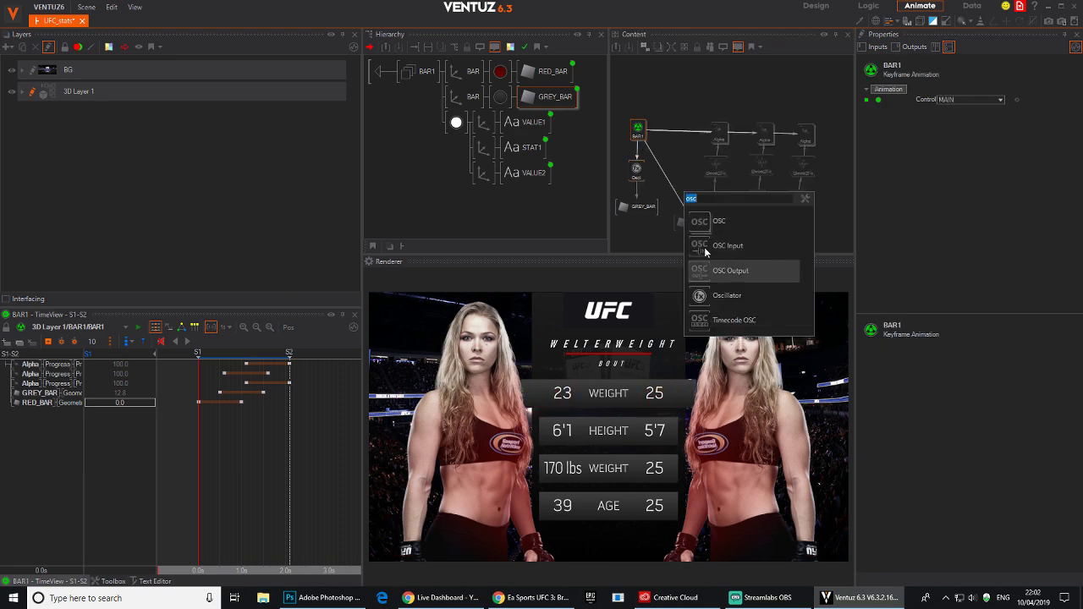
pyautogui.moveTo(701, 294); pyautogui.dragTo(666, 174)
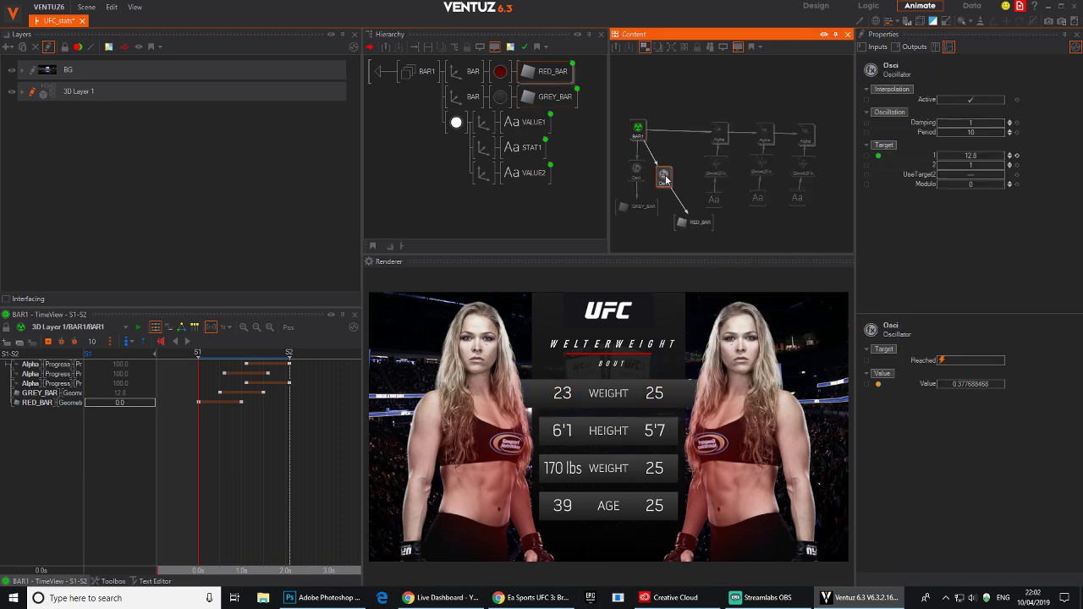
# Set the Damping of both the GREY_BAR and RED_BAR Oscillators to 12.
pyautogui.click(637, 170)
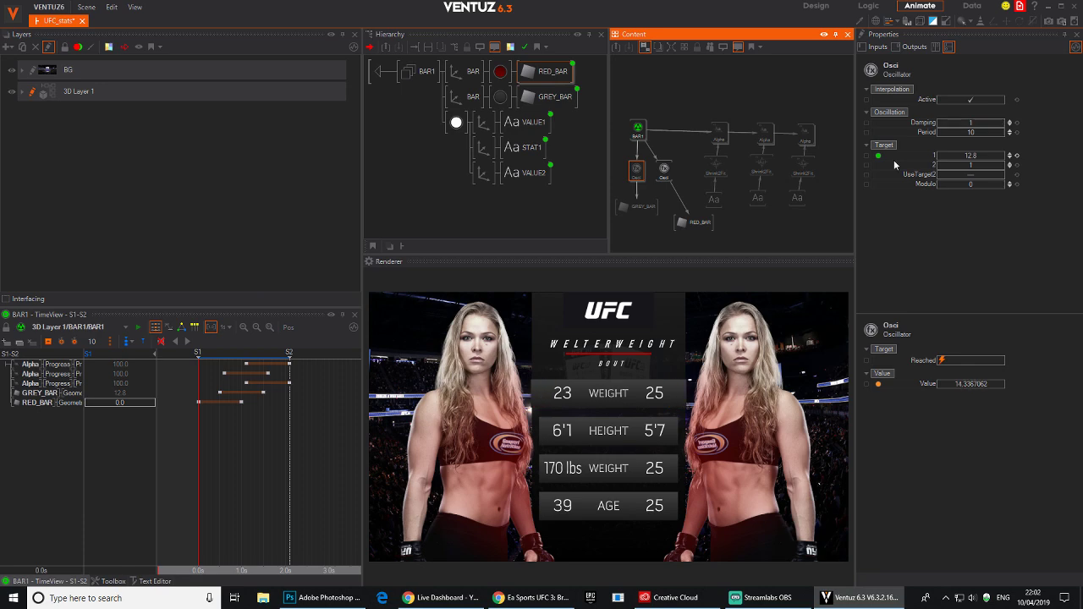
pyautogui.keyDown('ctrl'); pyautogui.click(665, 171); pyautogui.keyUp('ctrl')
pyautogui.click(978, 123)
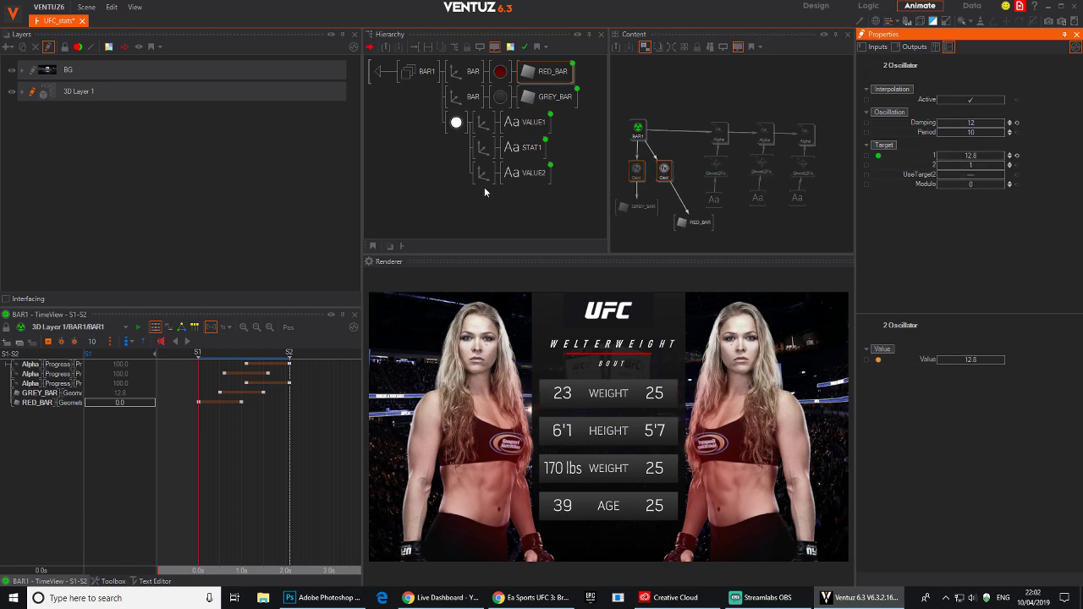
# Leave the BAR1 container and inspect BAR2 and BAR4 under STATS.
pyautogui.doubleClick(373, 69)
pyautogui.moveTo(525, 113)
pyautogui.mouseDown()
pyautogui.moveTo(516, 145)
pyautogui.moveTo(530, 173)
pyautogui.moveTo(526, 138)
pyautogui.mouseUp()
pyautogui.click(525, 140)
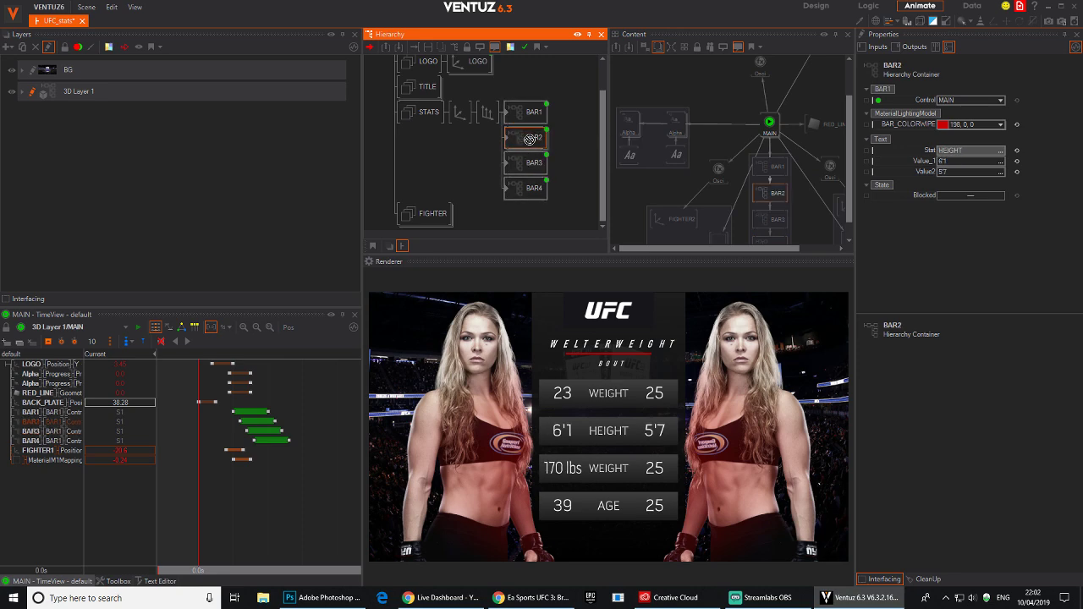
pyautogui.click(531, 191)
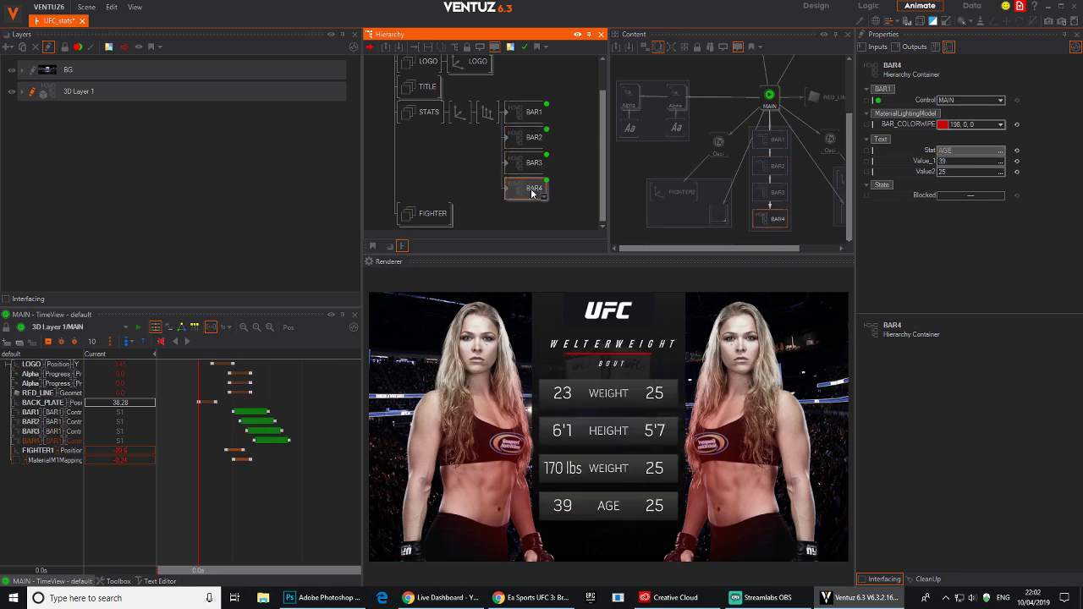
# Replay the MAIN animation several times from 0.0 s to check the motion of the stat bars.
pyautogui.click(299, 452)
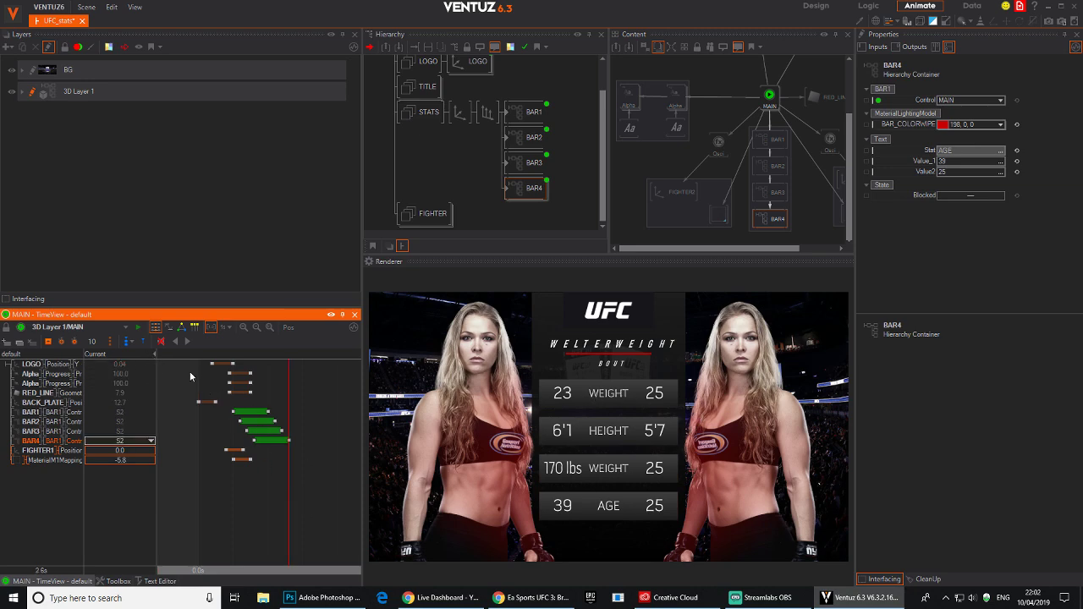
pyautogui.click(174, 344)
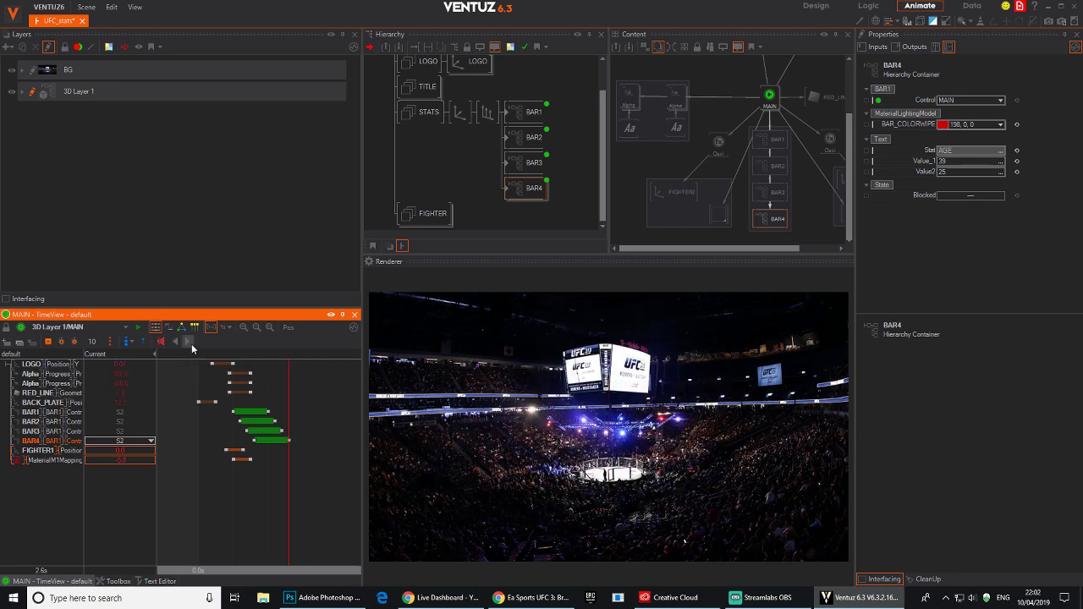
pyautogui.click(188, 341)
pyautogui.click(199, 511)
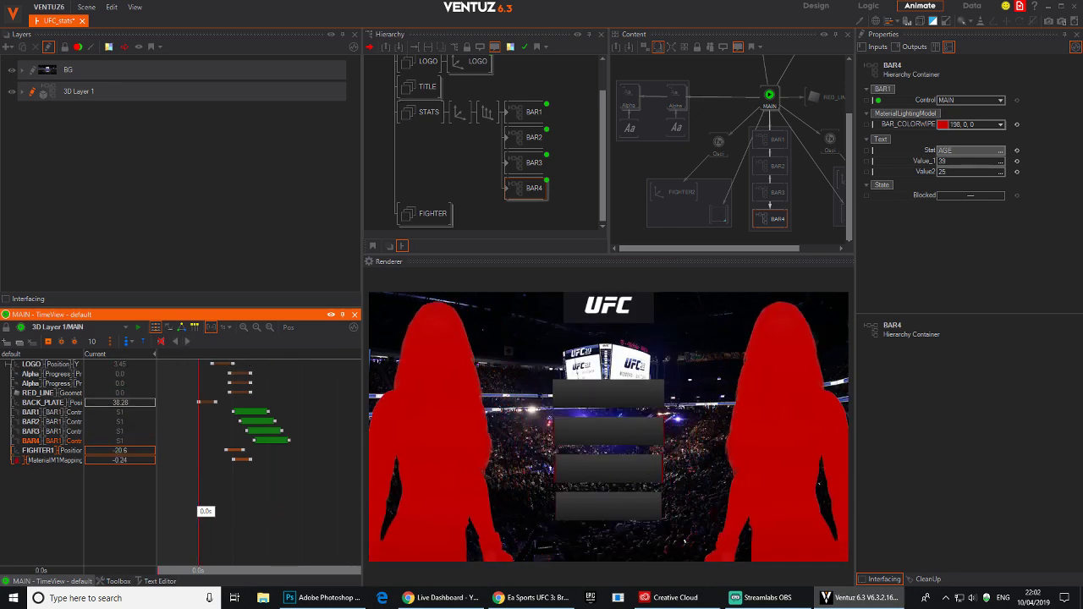
pyautogui.click(186, 343)
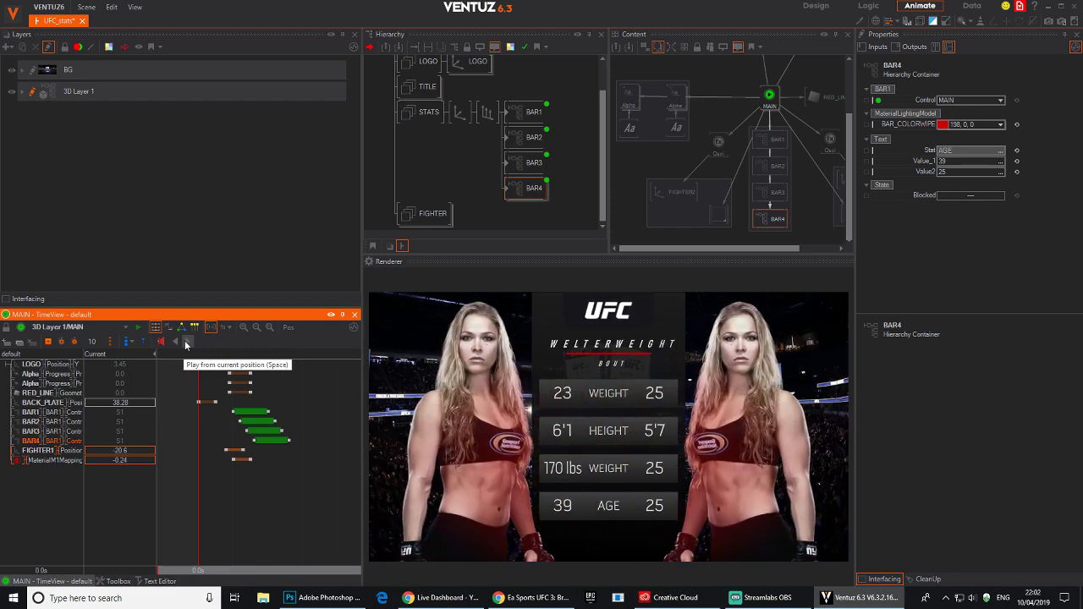
pyautogui.moveTo(313, 500); pyautogui.dragTo(198, 492)
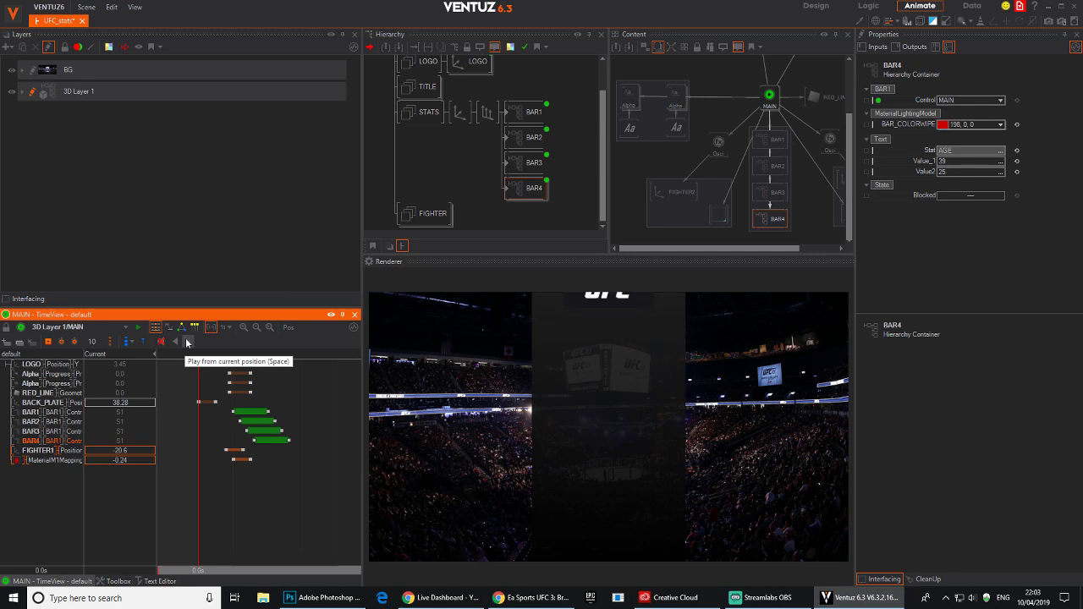
pyautogui.click(188, 342)
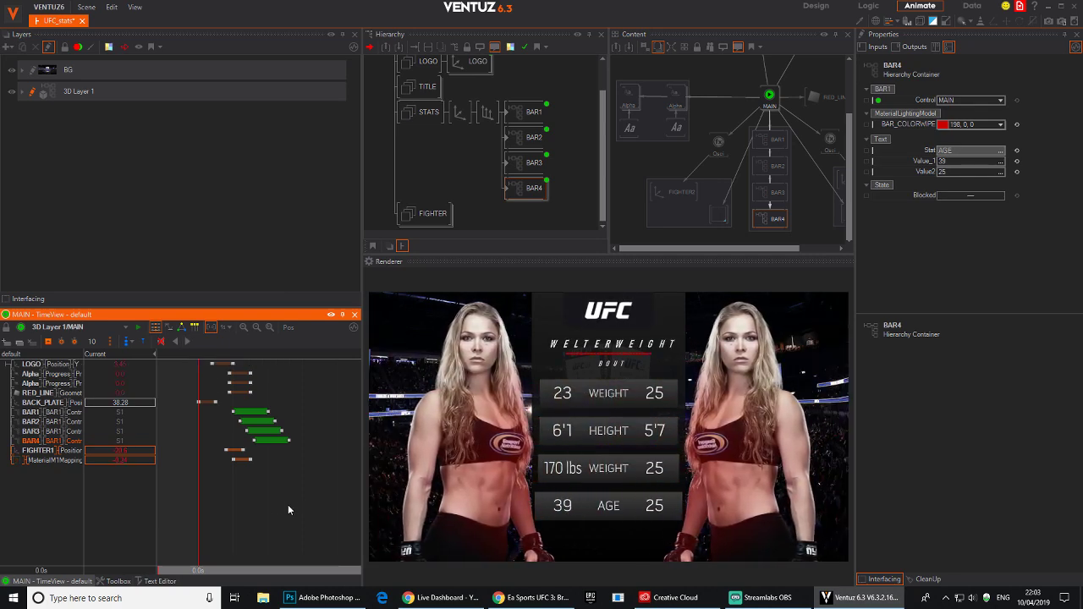
pyautogui.click(185, 343)
# Expand the FIGHTER group and set FIGHTER1's Y rotation to about -23.4 and its Z position to about 1.9.
pyautogui.doubleClick(432, 216)
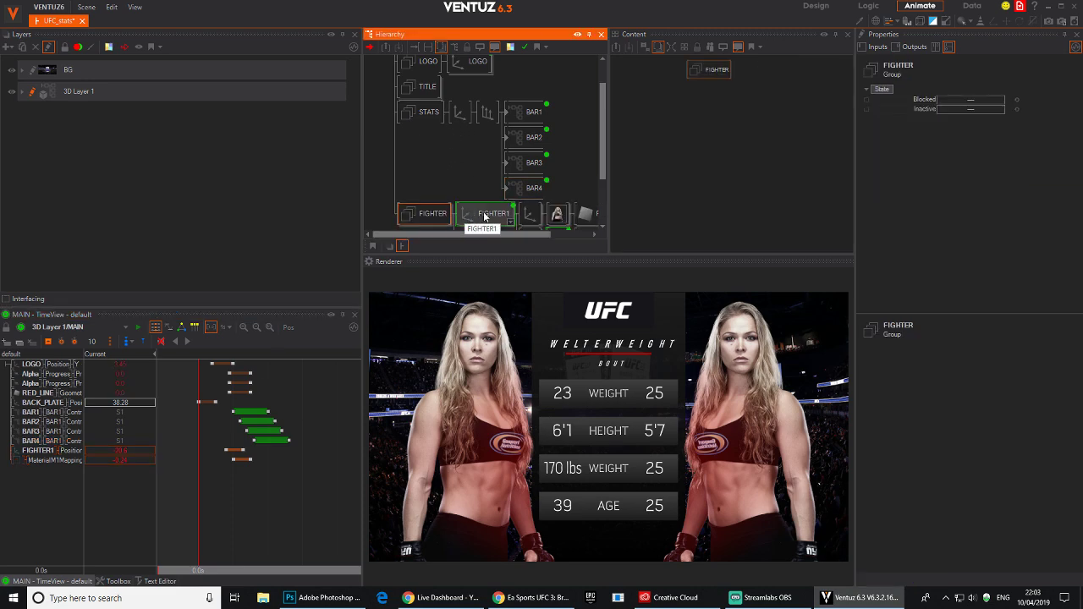
pyautogui.scroll(-2, 486, 216)
pyautogui.click(481, 158)
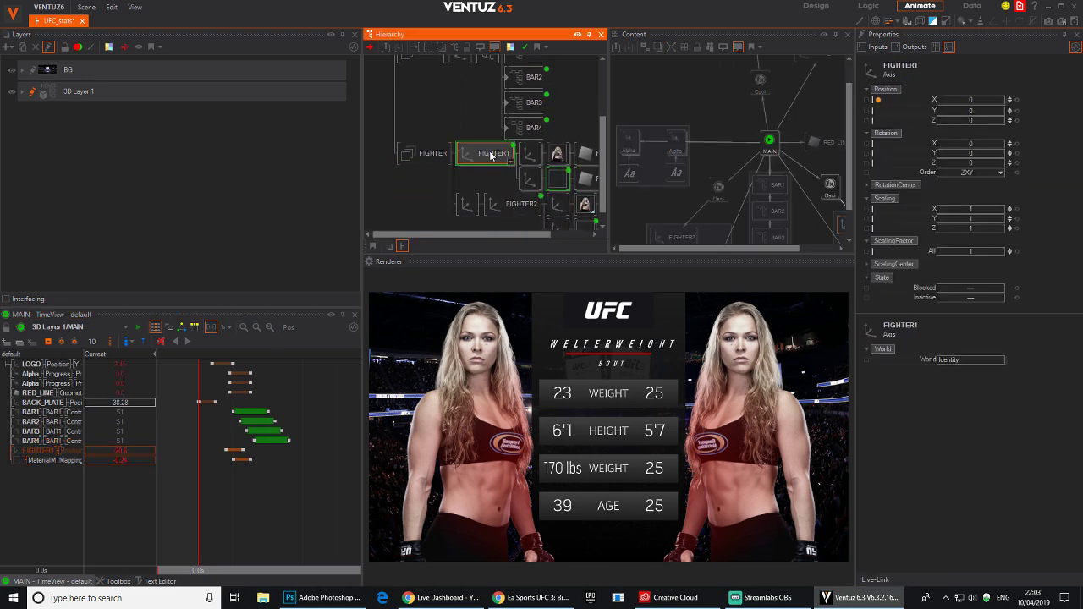
pyautogui.moveTo(974, 157); pyautogui.dragTo(971, 134)
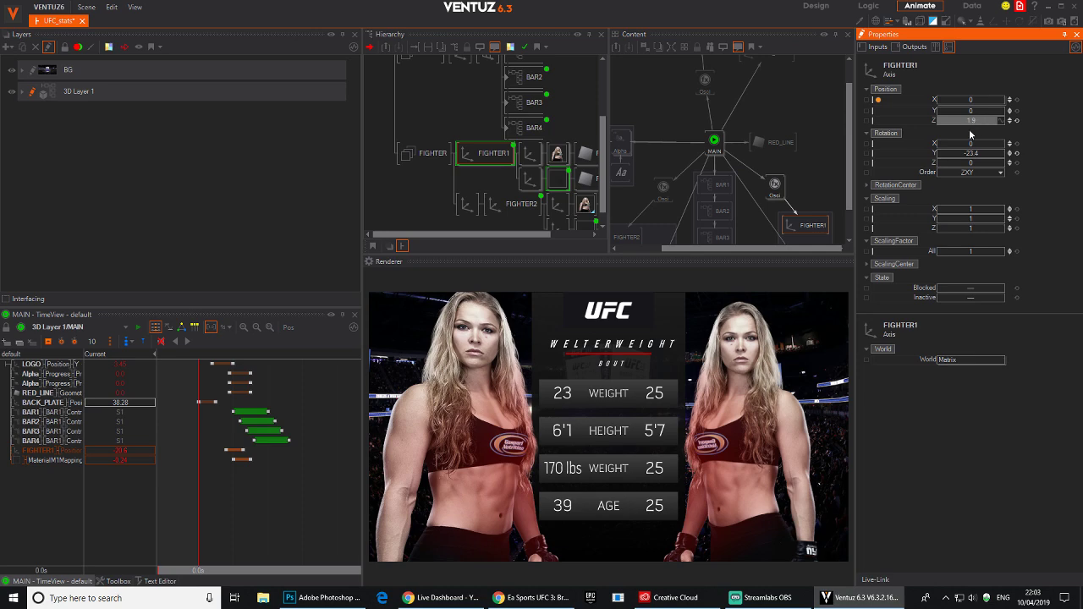
# Set FIGHTER2's Y rotation to -17 and scrub the MAIN timeline to 3.0 s.
pyautogui.click(468, 204)
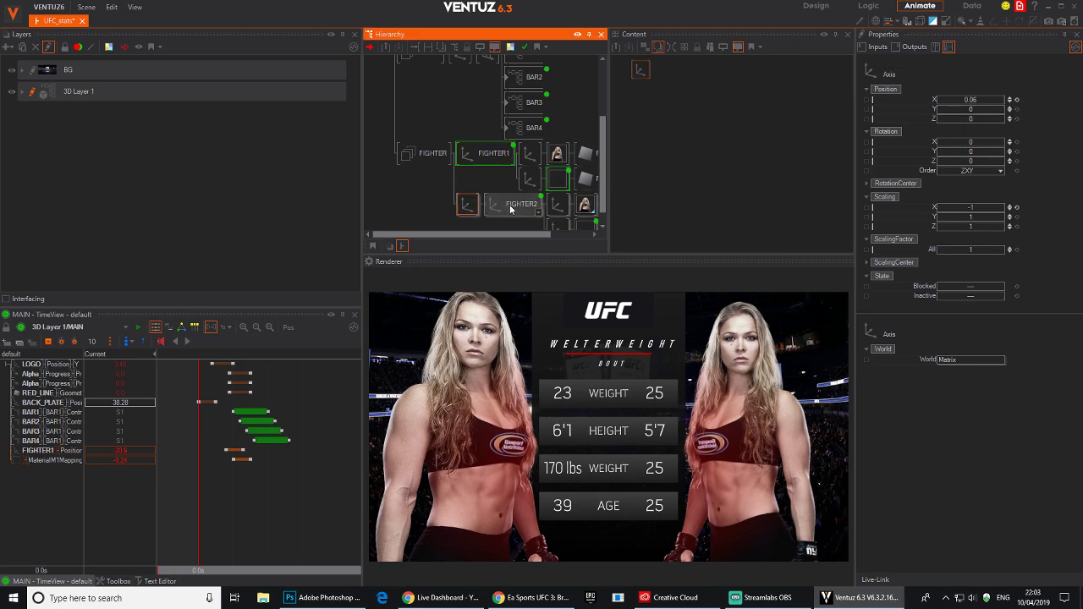
pyautogui.click(511, 207)
pyautogui.moveTo(982, 154); pyautogui.dragTo(946, 152)
pyautogui.moveTo(282, 539)
pyautogui.mouseDown()
pyautogui.moveTo(223, 539)
pyautogui.moveTo(302, 538)
pyautogui.mouseUp()
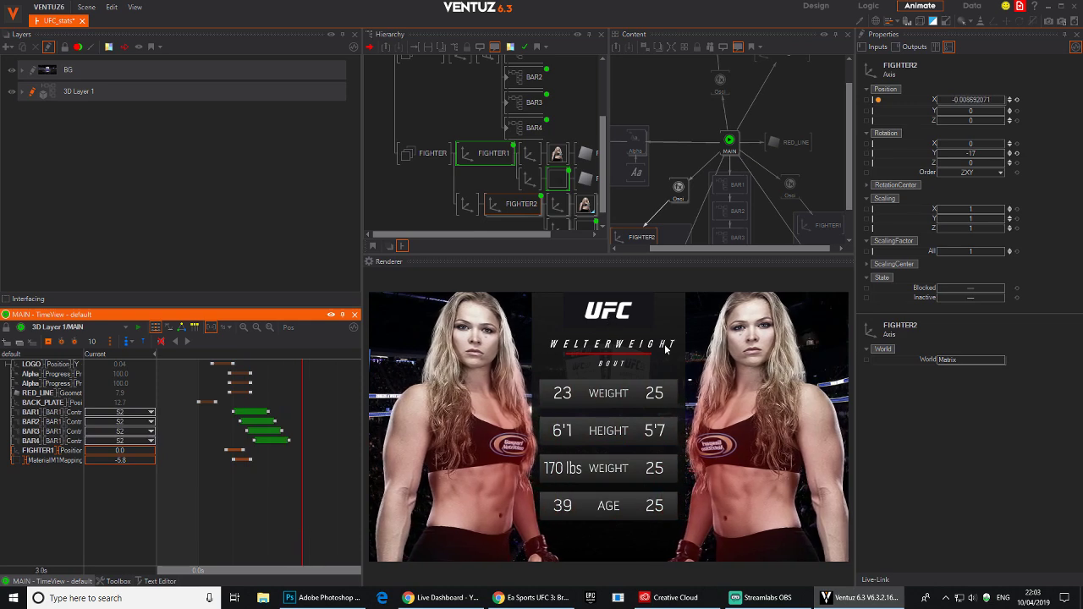
pyautogui.scroll(3, 449, 118)
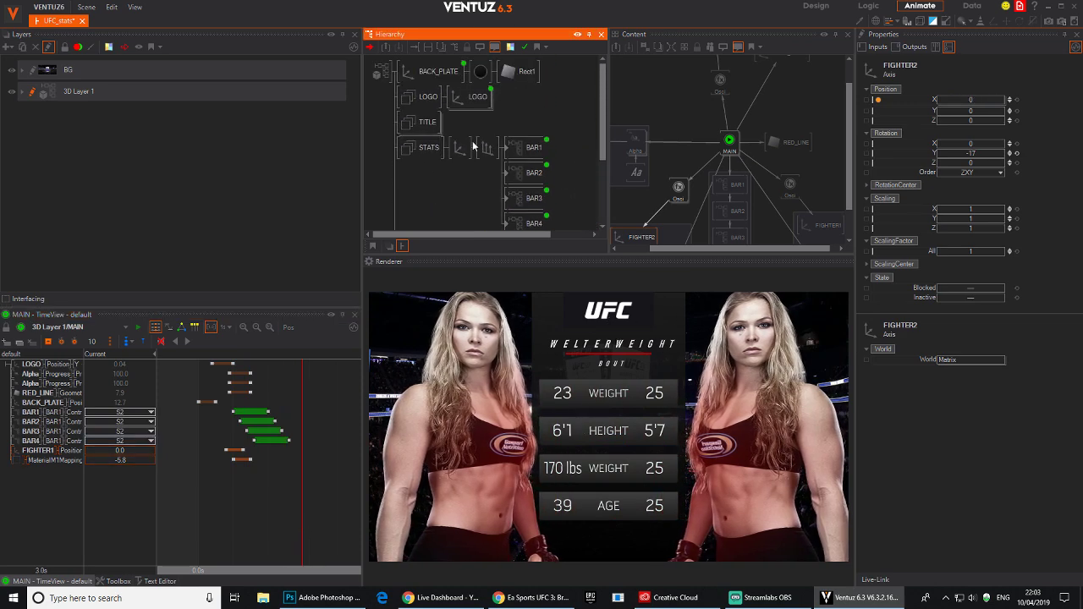
pyautogui.click(480, 71)
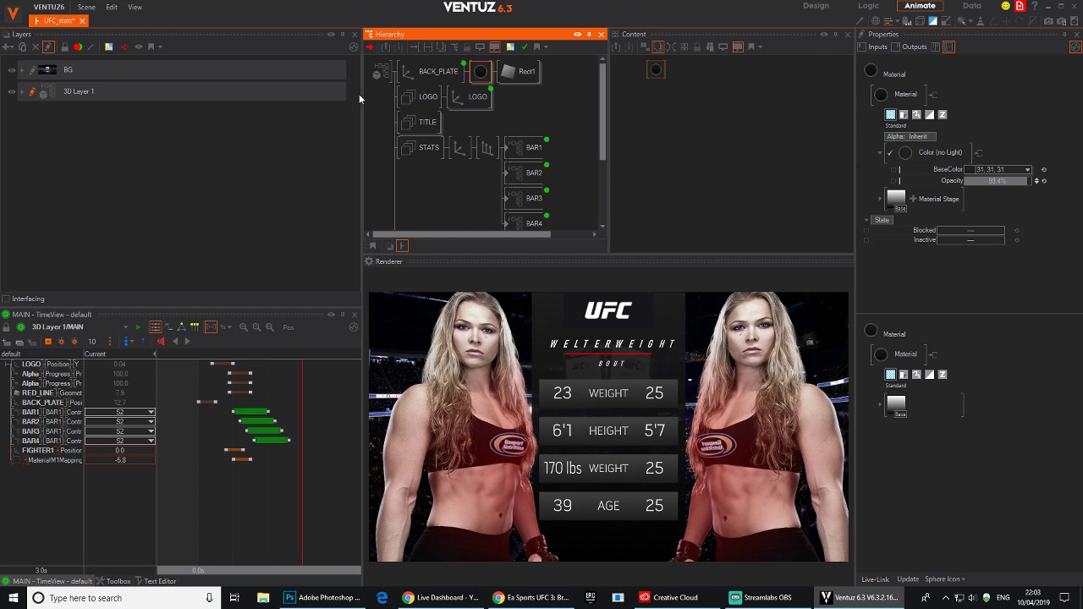
pyautogui.click(10, 48)
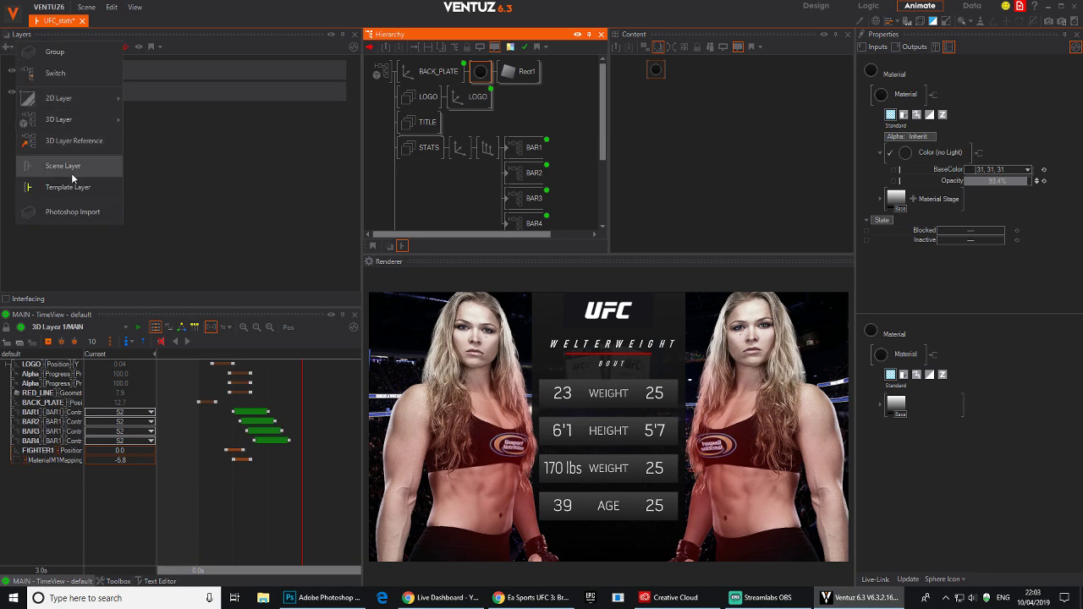
pyautogui.click(32, 139)
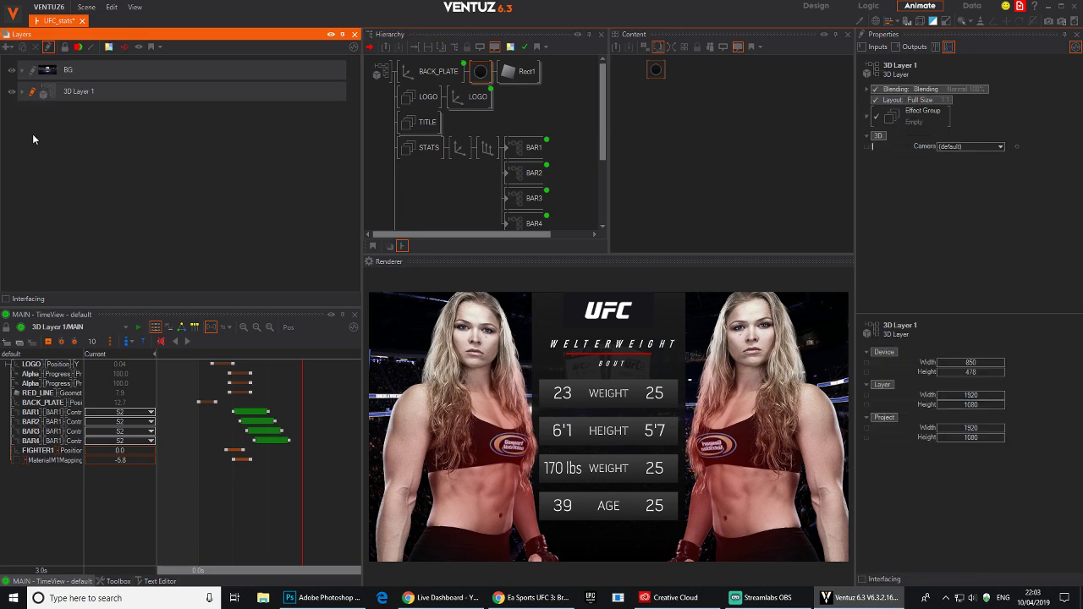
# Enable the Bloom effect on the root node of 3D Layer 1.
pyautogui.click(380, 72)
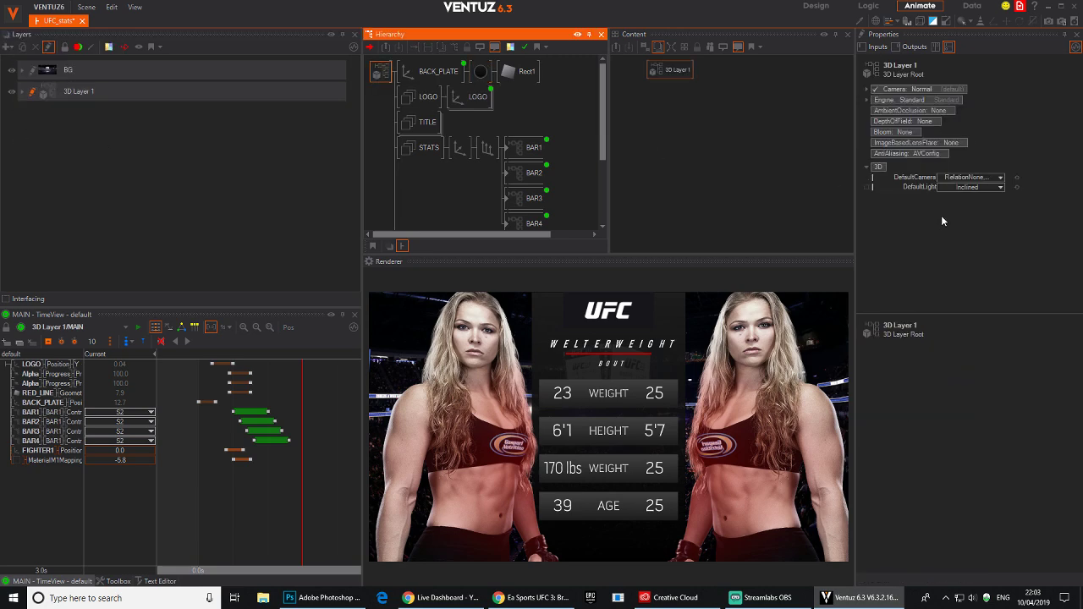
pyautogui.click(909, 132)
pyautogui.click(907, 152)
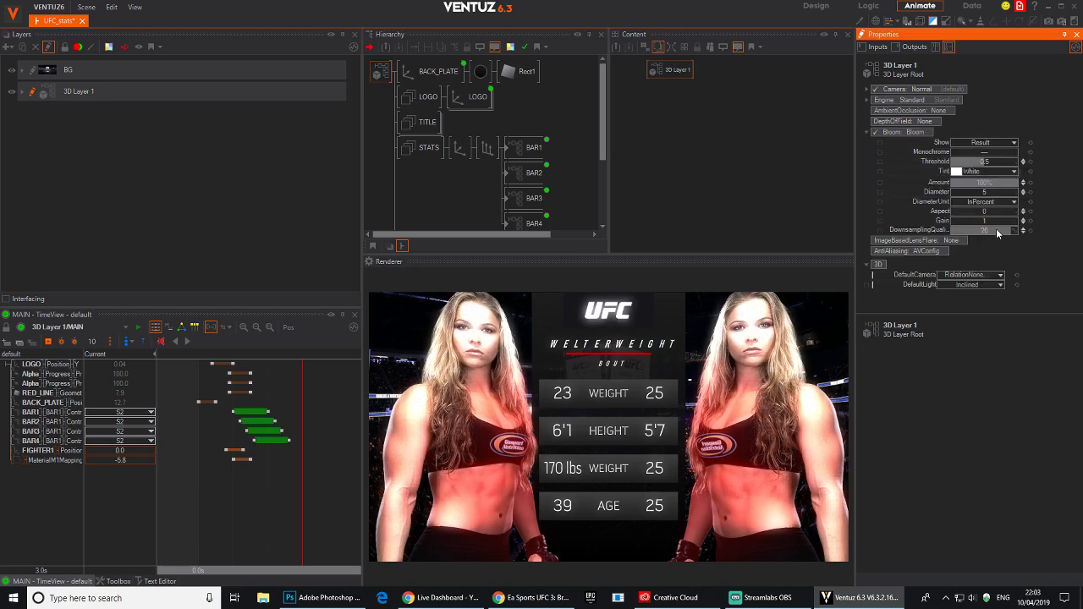
# Set the Bloom Threshold to 0.84, Diameter to 18.6 and Gain to 2.15, and replay the animation from 0.0 s.
pyautogui.moveTo(986, 161); pyautogui.dragTo(1001, 161)
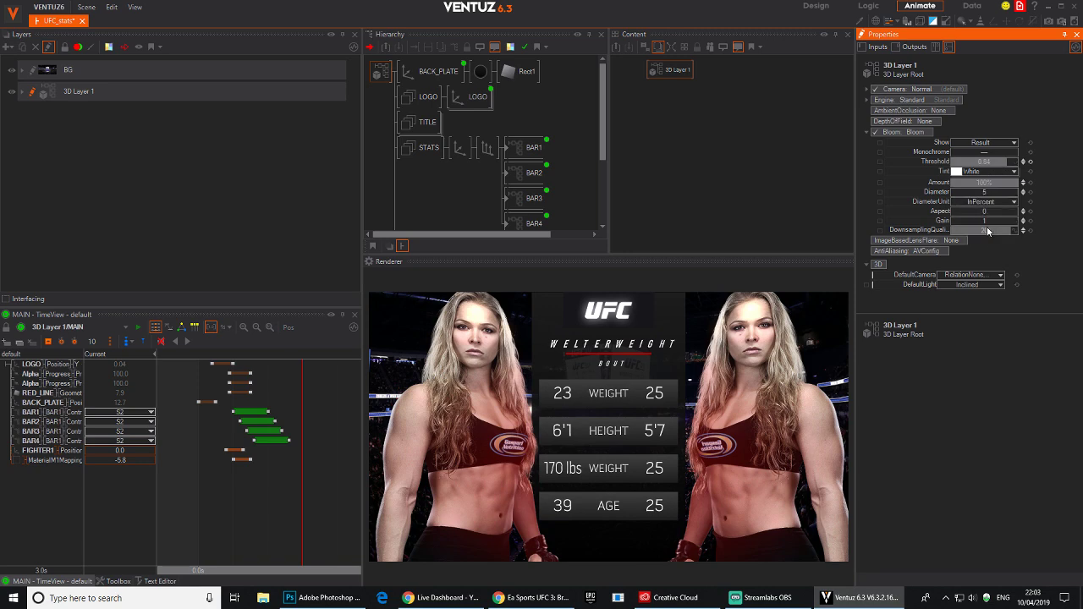
pyautogui.moveTo(987, 221); pyautogui.dragTo(1002, 163)
pyautogui.moveTo(268, 483); pyautogui.dragTo(157, 494)
pyautogui.click(189, 342)
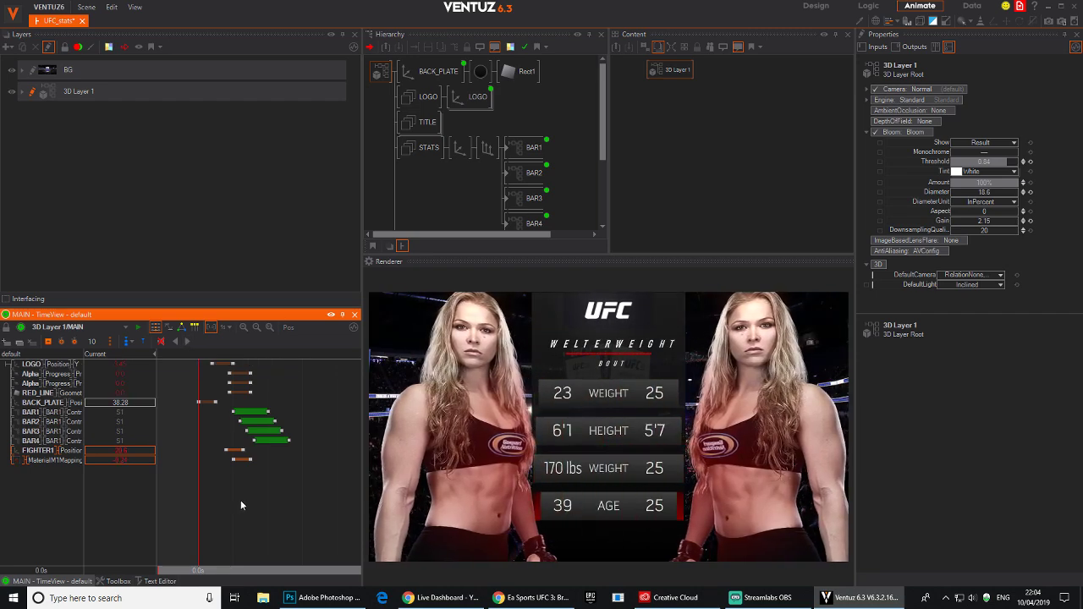
# Scrub the MAIN timeline to 3.2 s and add a 2D Displacement effect to 3D Layer 1's Effect Group.
pyautogui.moveTo(292, 503)
pyautogui.mouseDown()
pyautogui.moveTo(236, 498)
pyautogui.moveTo(310, 494)
pyautogui.mouseUp()
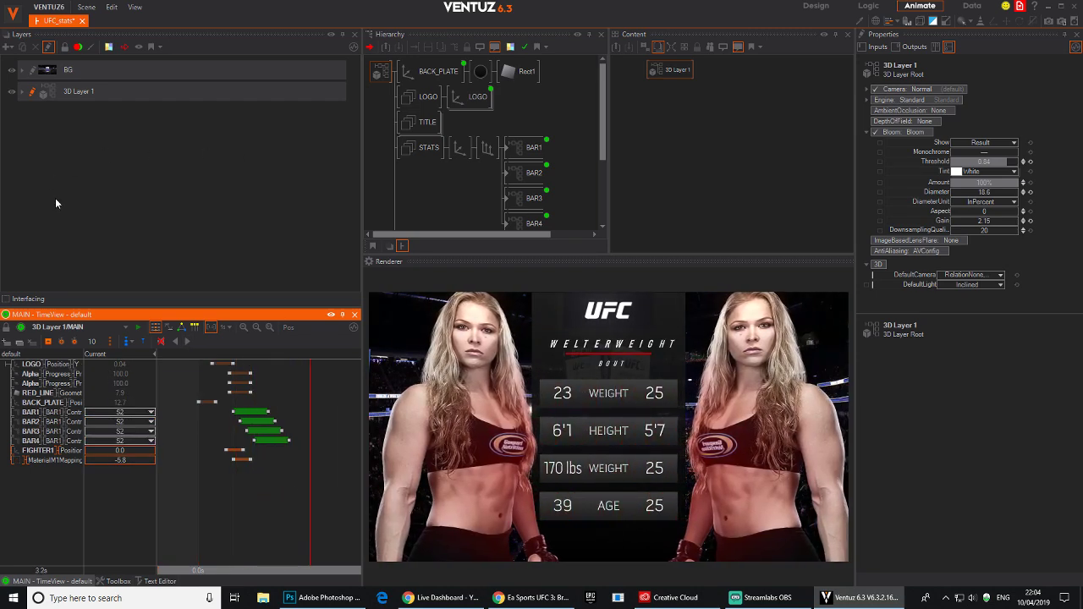
pyautogui.click(23, 94)
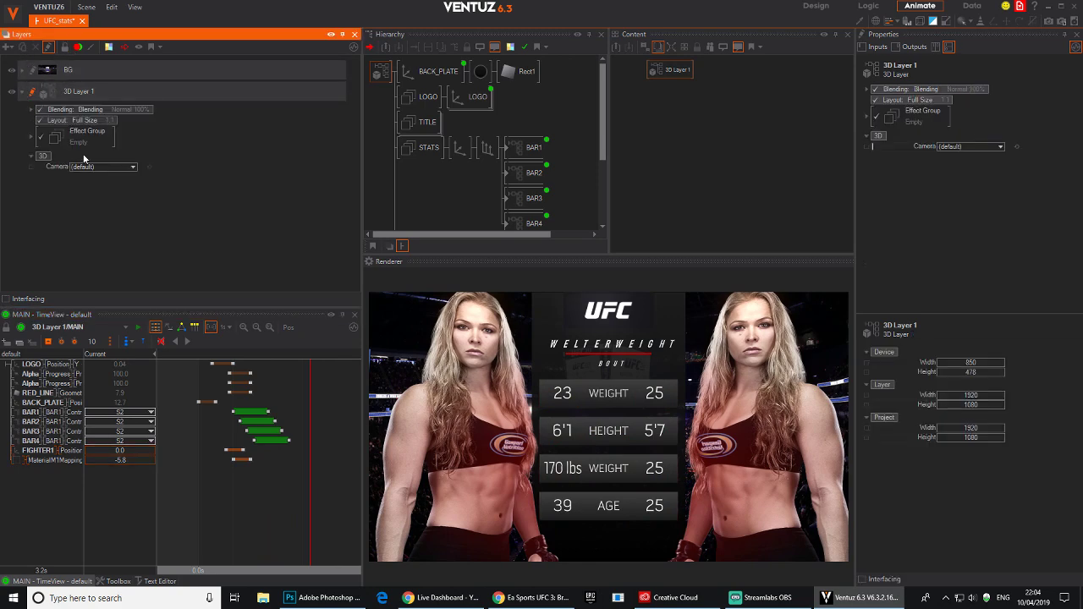
pyautogui.click(31, 137)
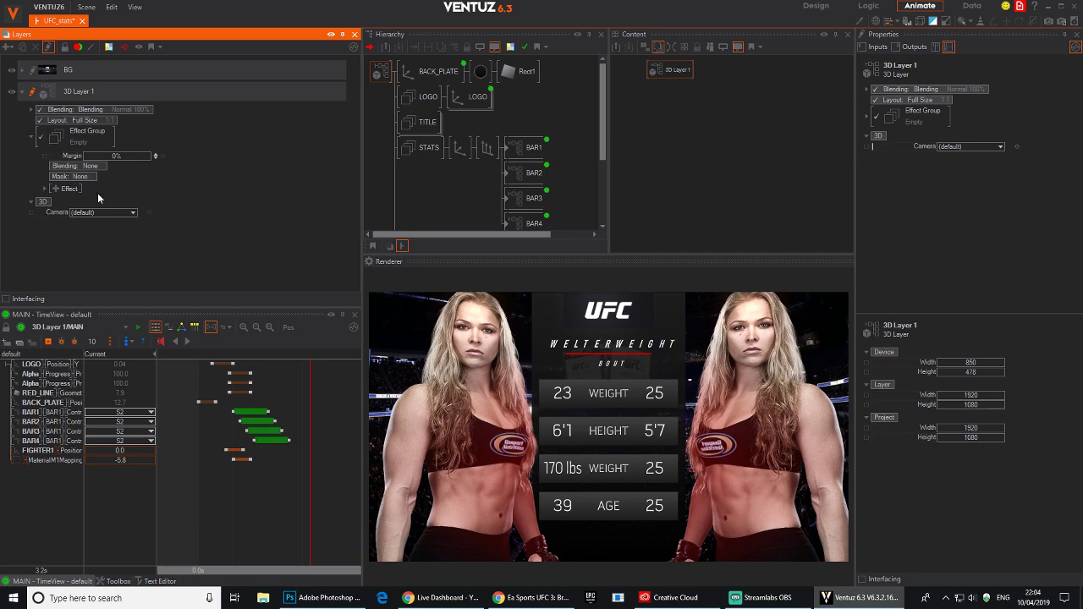
pyautogui.click(56, 188)
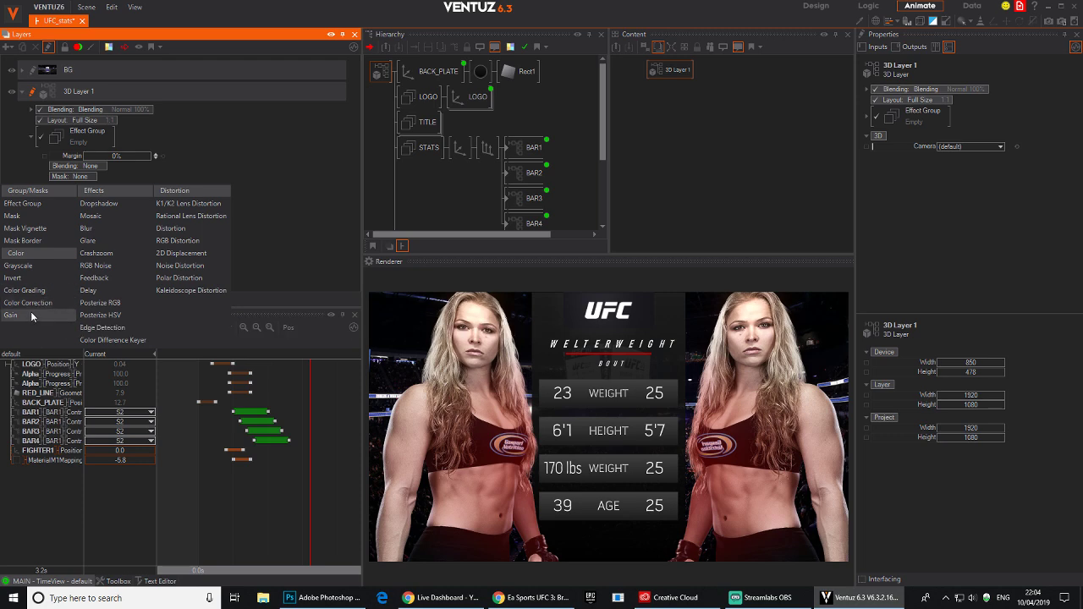
pyautogui.click(185, 254)
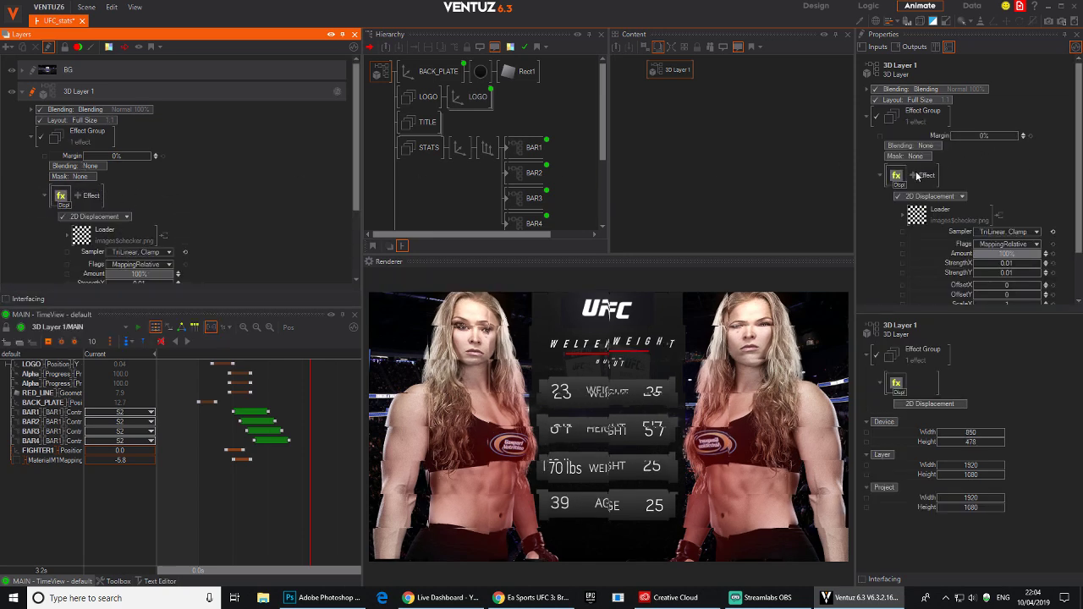
# Replace 3D Layer 1's 2D Displacement effect with the Distortion effect.
pyautogui.click(963, 197)
pyautogui.click(958, 208)
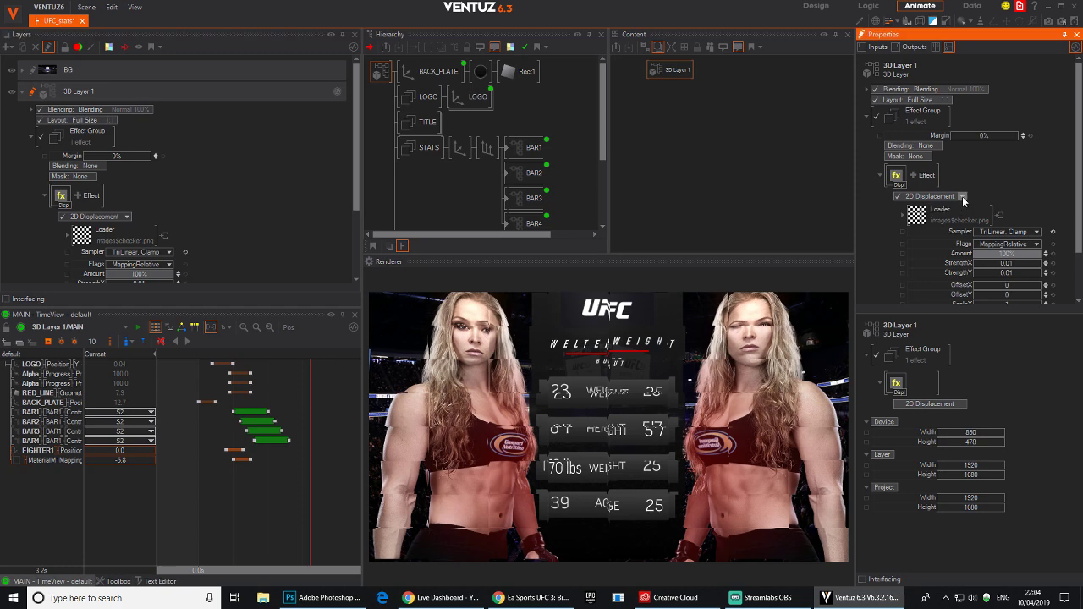
pyautogui.click(962, 198)
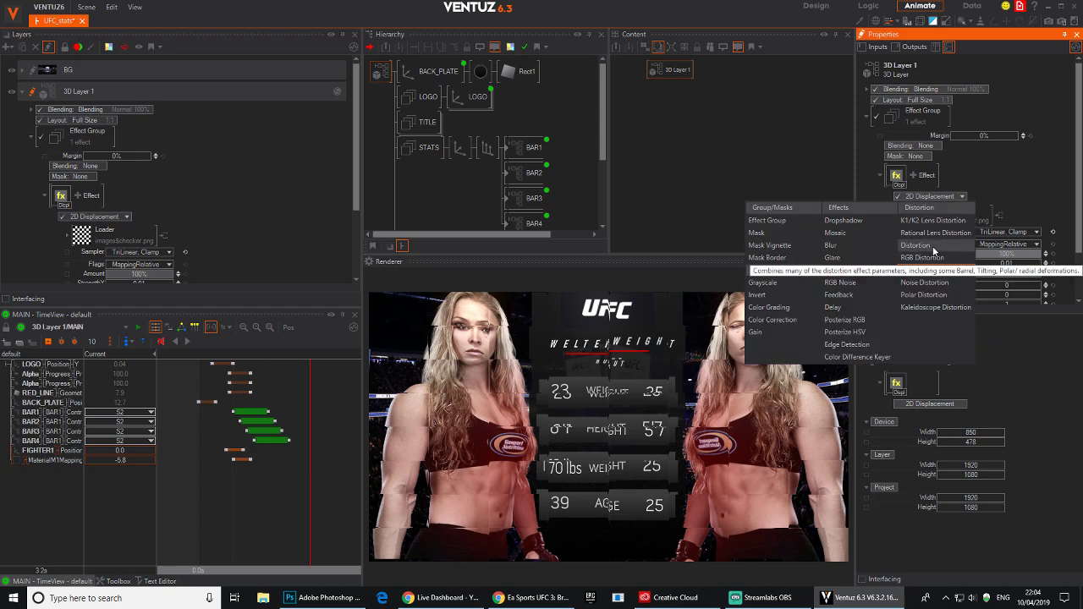
pyautogui.click(935, 250)
pyautogui.scroll(-3, 1040, 218)
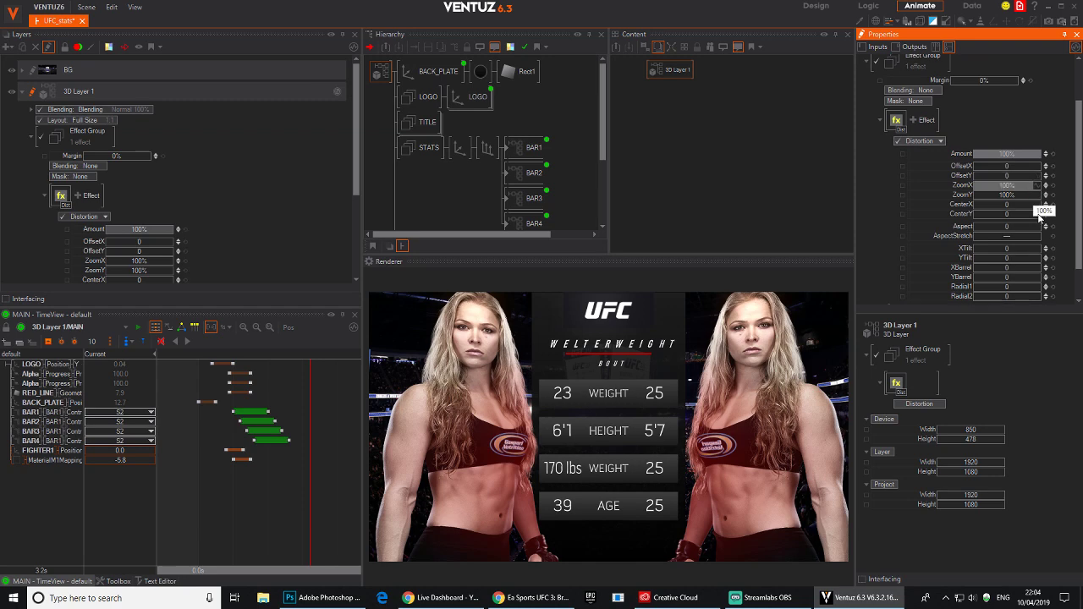
pyautogui.scroll(-2, 1015, 244)
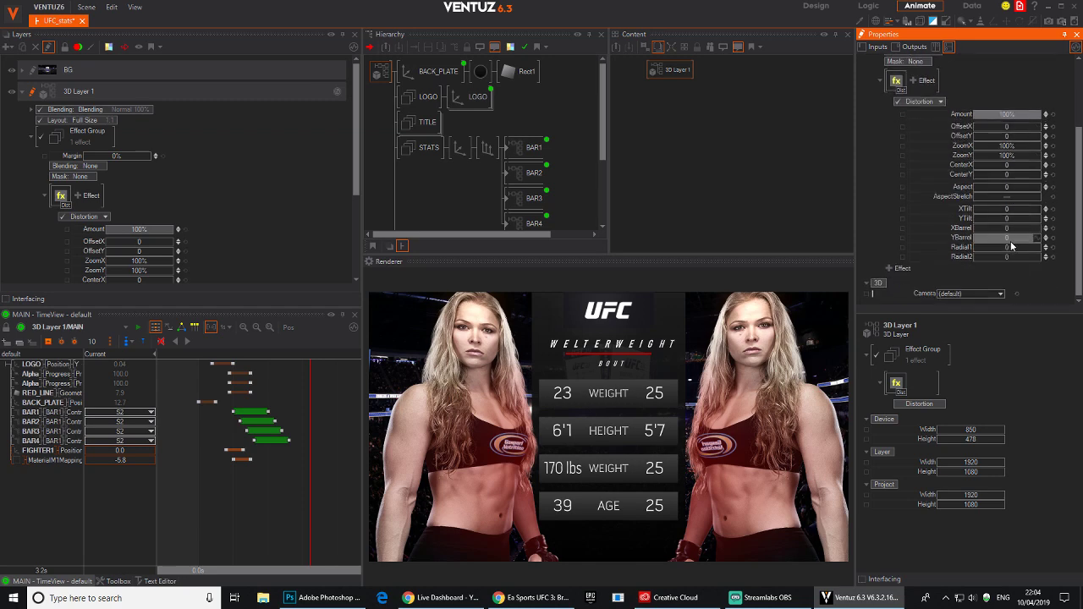
# Try the Distortion with YBarrel -0.554, Radial1 -1.1 and Radial2 0.316, and scrub the MAIN timeline back to 0.0 s.
pyautogui.moveTo(1015, 246)
pyautogui.mouseDown()
pyautogui.moveTo(972, 246)
pyautogui.moveTo(1040, 256)
pyautogui.moveTo(973, 259)
pyautogui.moveTo(1011, 241)
pyautogui.mouseUp()
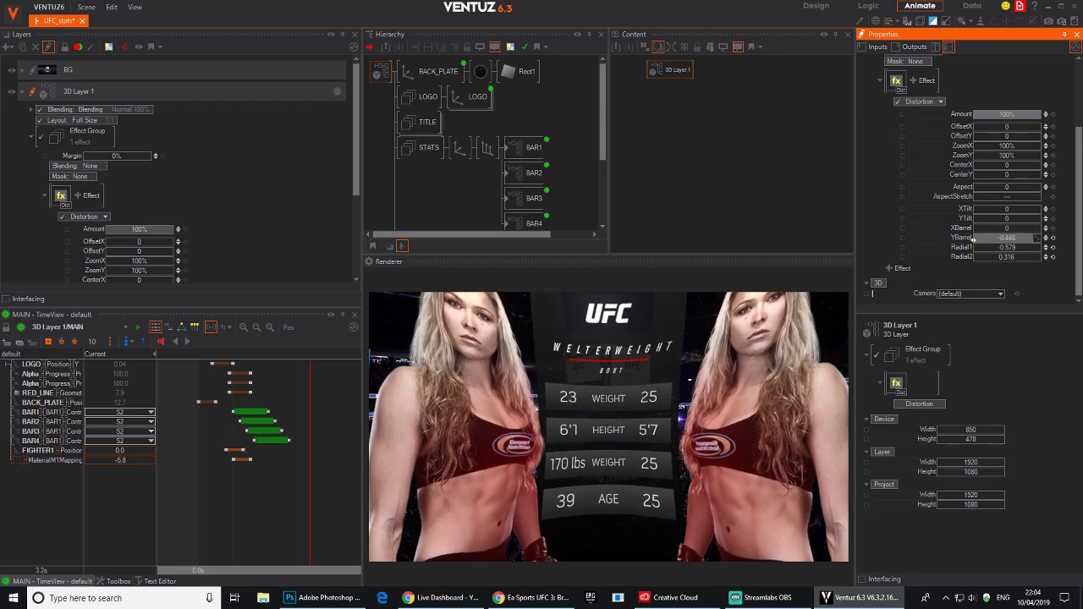
pyautogui.moveTo(1040, 241); pyautogui.dragTo(1043, 240)
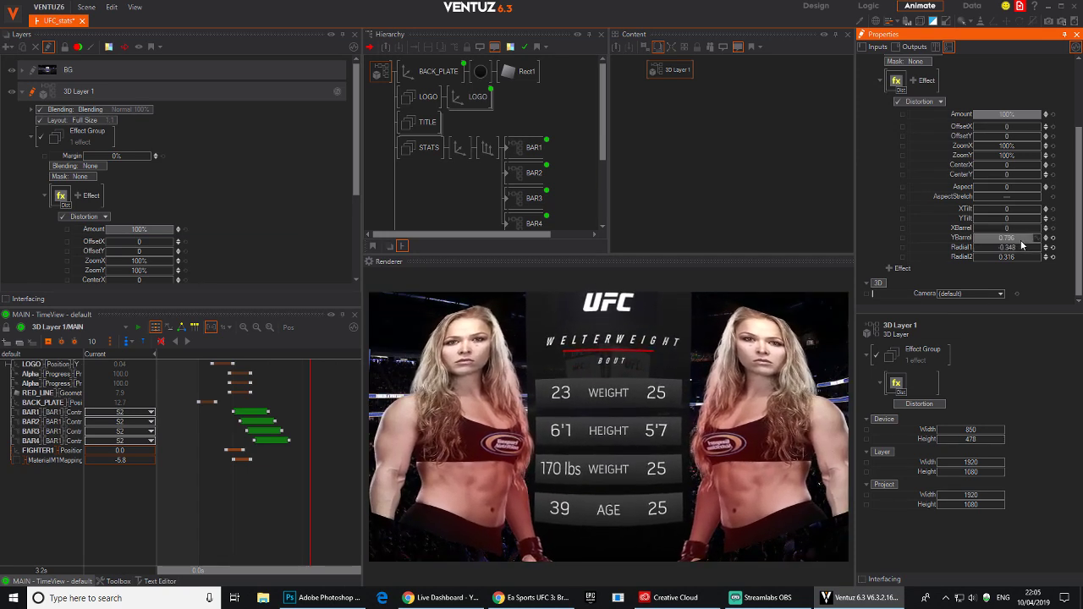
pyautogui.moveTo(973, 241); pyautogui.dragTo(1039, 248)
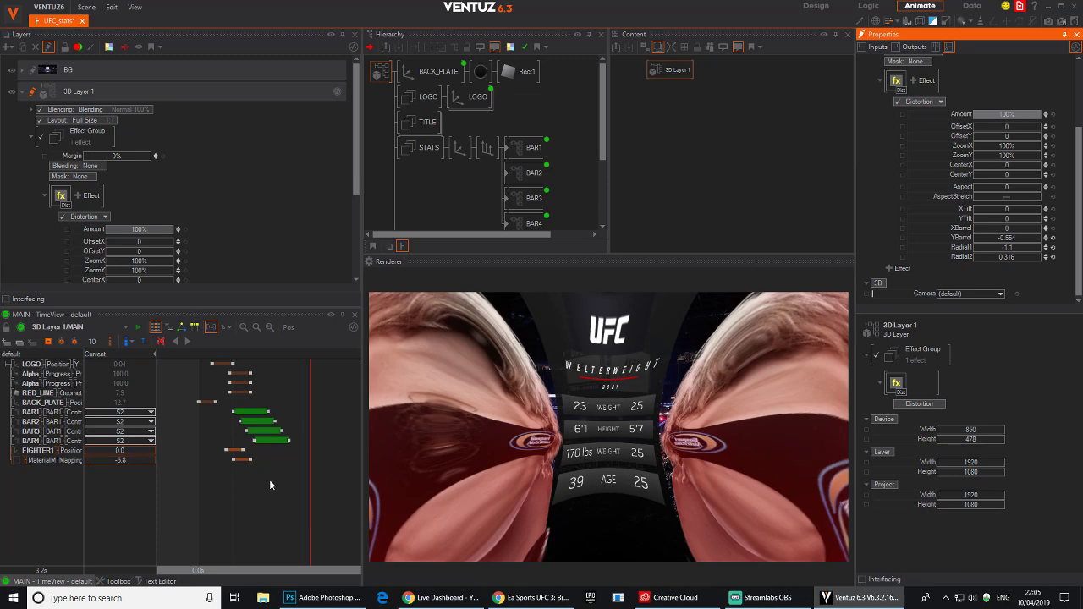
pyautogui.moveTo(270, 485); pyautogui.dragTo(154, 399)
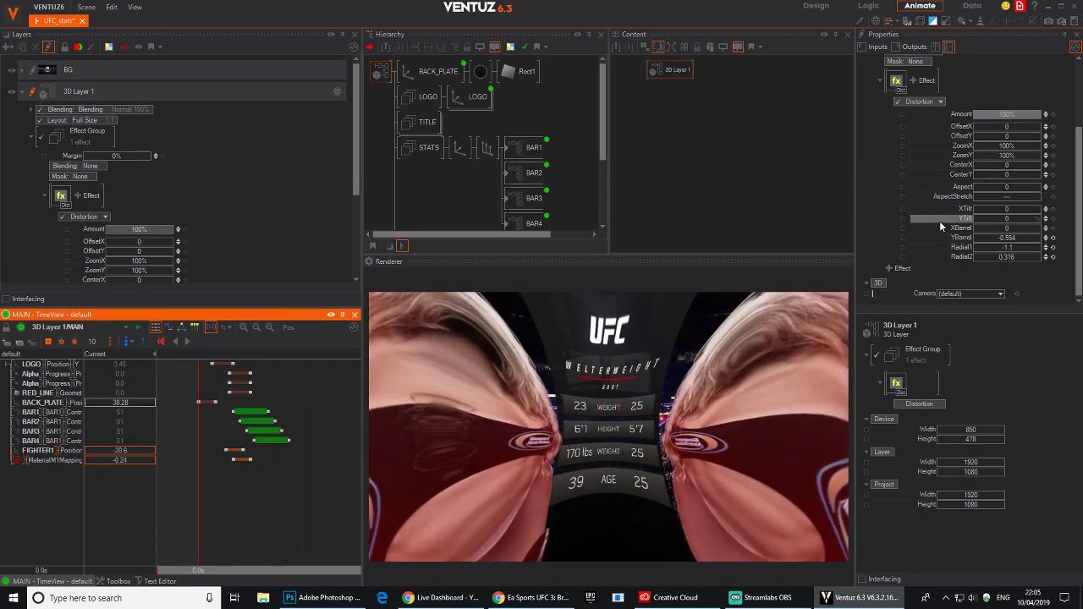
# Reset the Distortion's YBarrel, Radial1 and Radial2 to their default of 0.
pyautogui.click(1053, 239)
pyautogui.click(1054, 248)
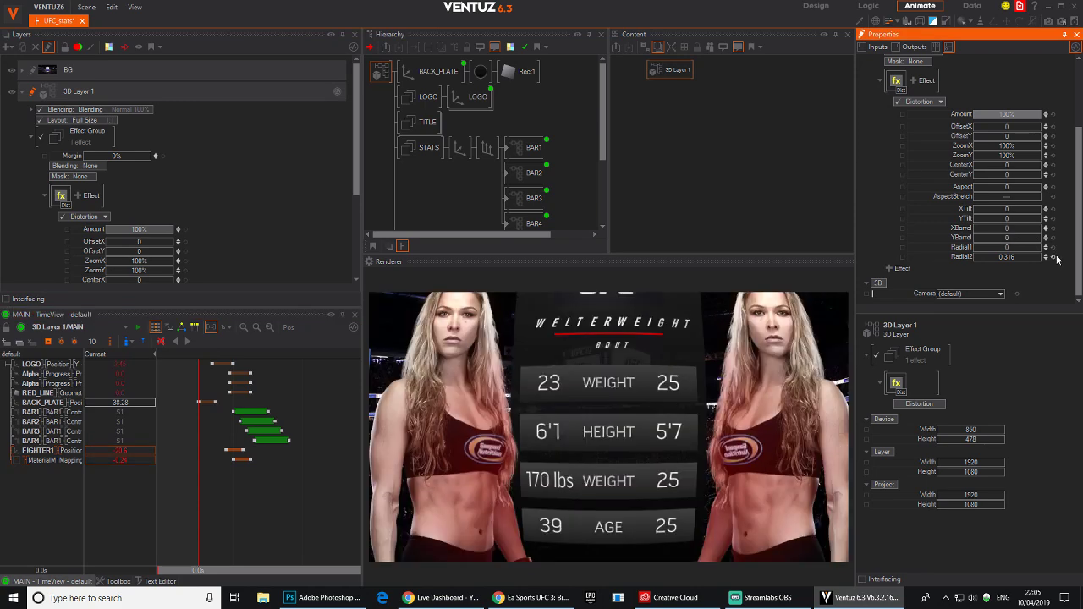
pyautogui.click(1054, 257)
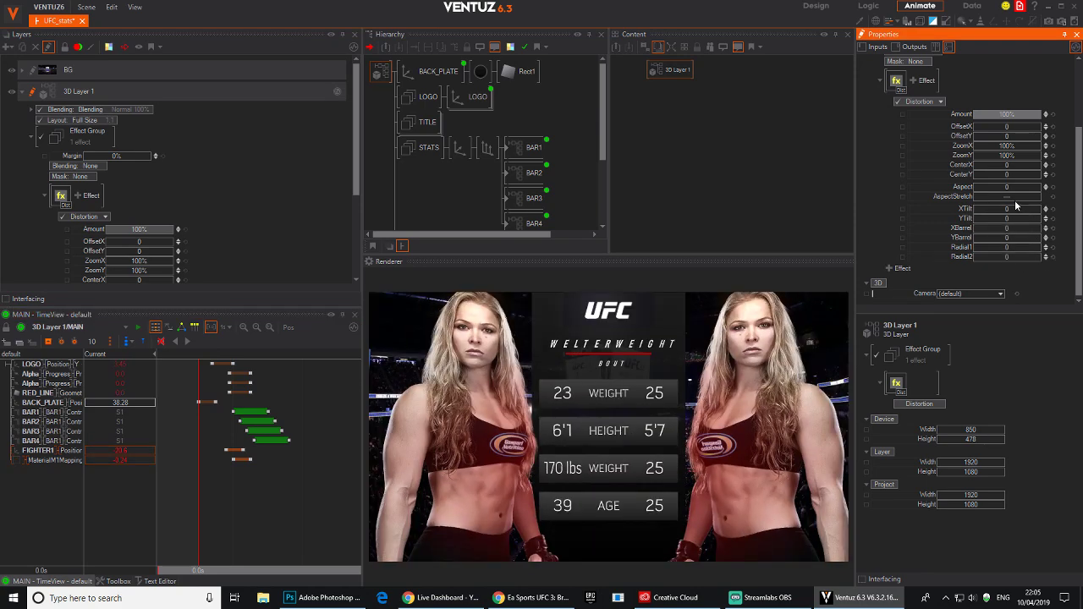
# Replace the Distortion with Crashzoom, set its Gain to 1.151 and try out its offset values.
pyautogui.click(940, 102)
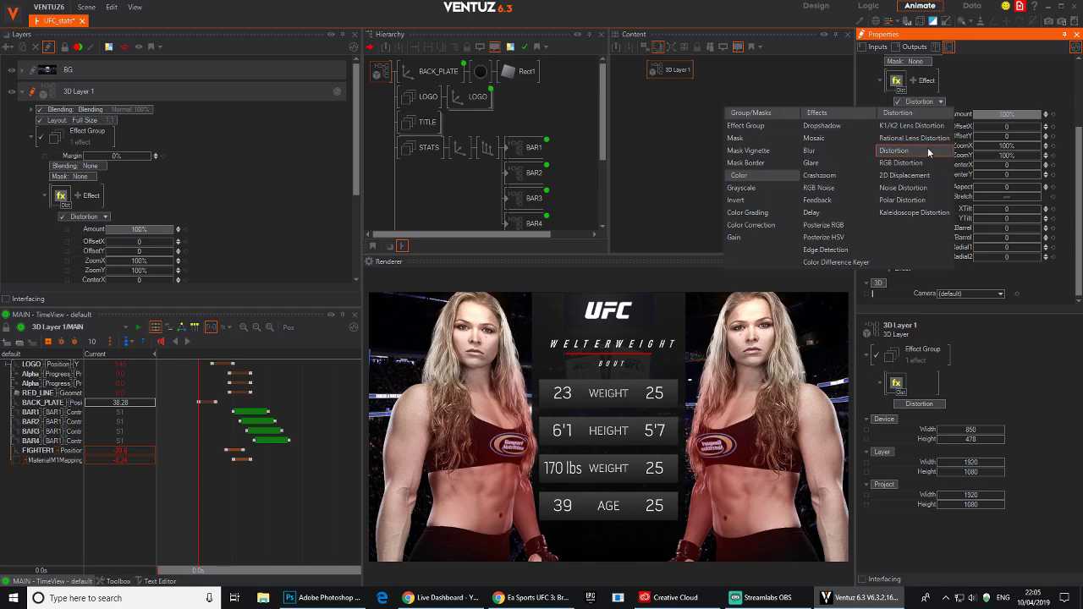
pyautogui.click(820, 176)
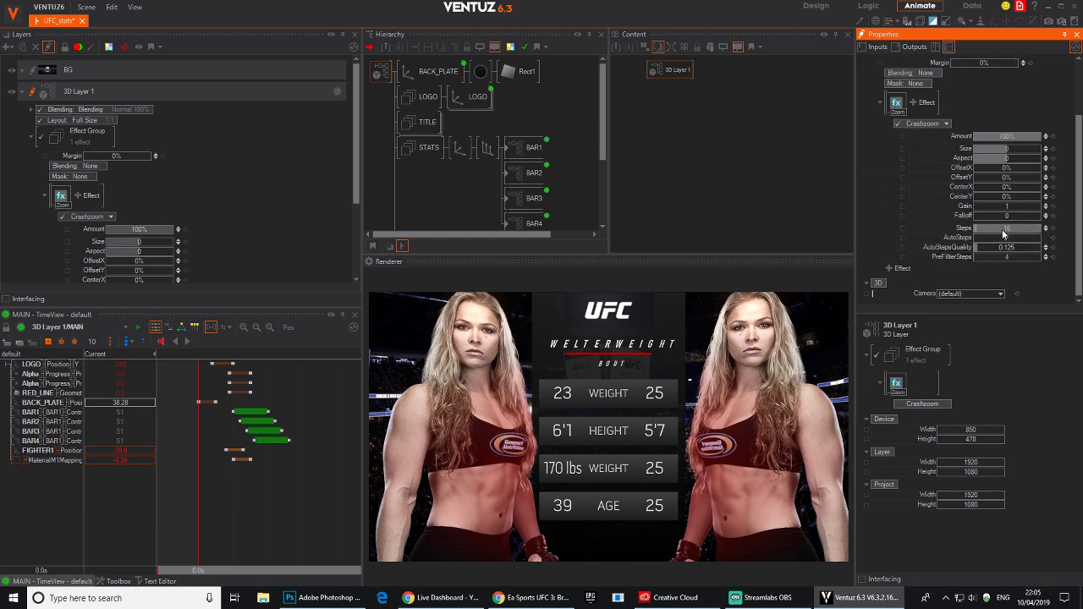
pyautogui.moveTo(994, 212)
pyautogui.mouseDown()
pyautogui.moveTo(973, 208)
pyautogui.moveTo(1011, 210)
pyautogui.mouseUp()
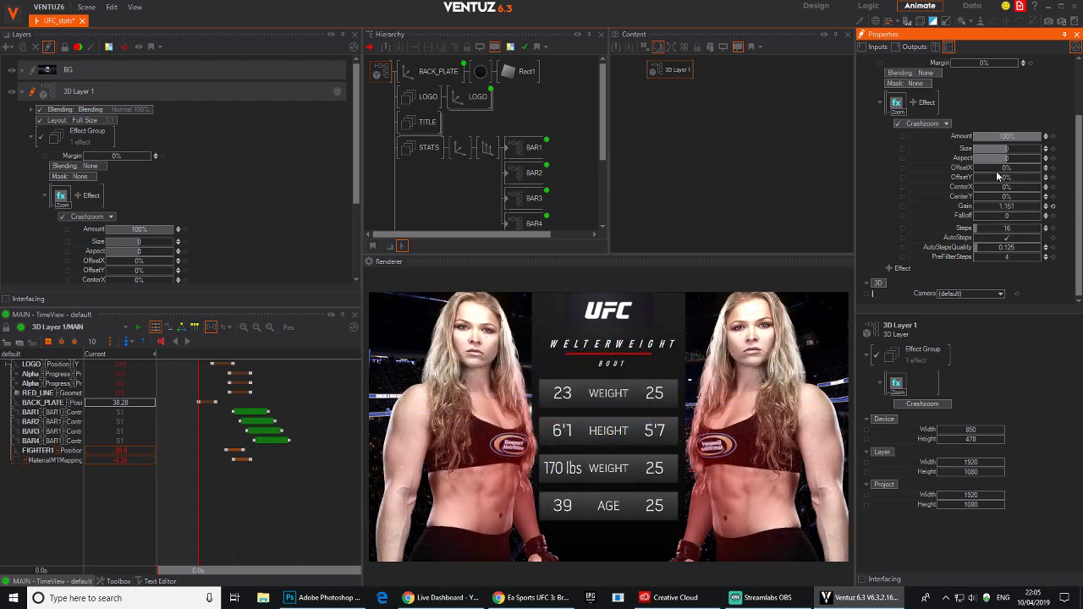
pyautogui.moveTo(1040, 167); pyautogui.dragTo(1054, 175)
# Replace Crashzoom with the Default Mask Vignette preset and set its Radius to 0.98 and Fuzz to 0.4.
pyautogui.click(947, 124)
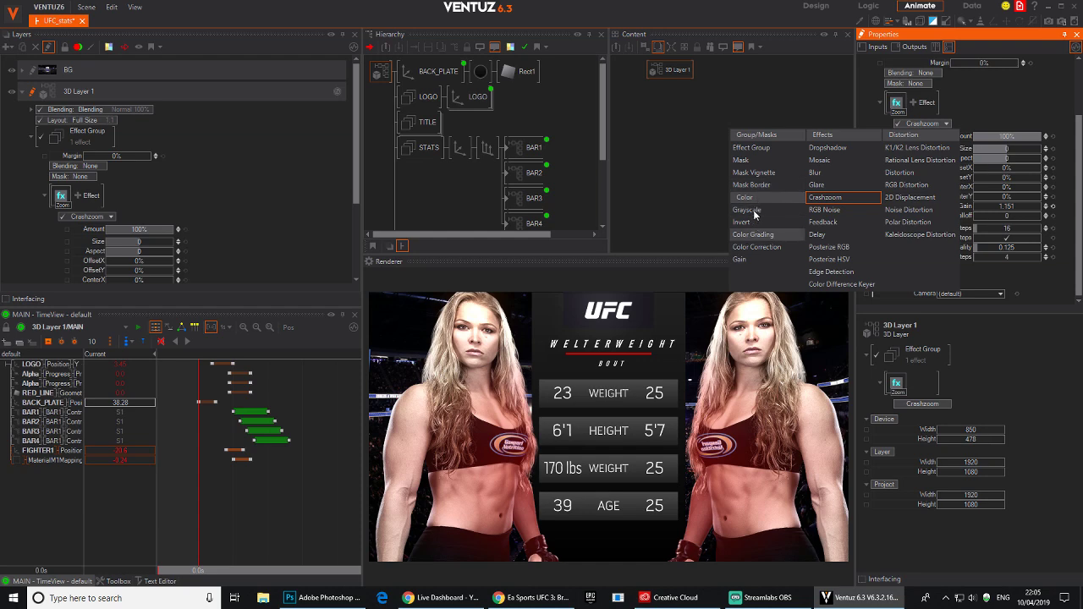
pyautogui.moveTo(758, 179)
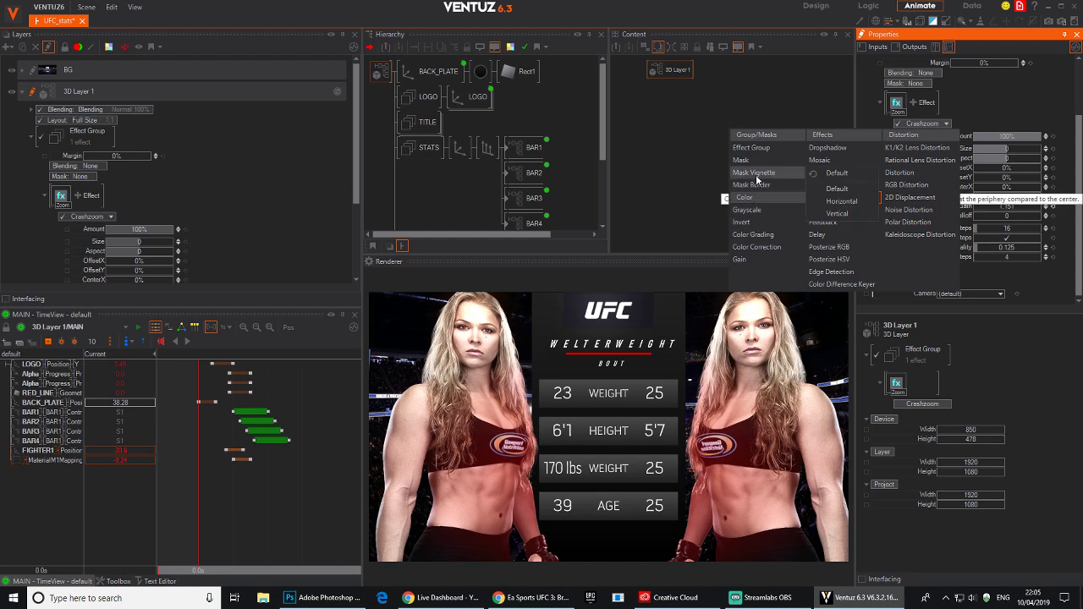
pyautogui.click(840, 189)
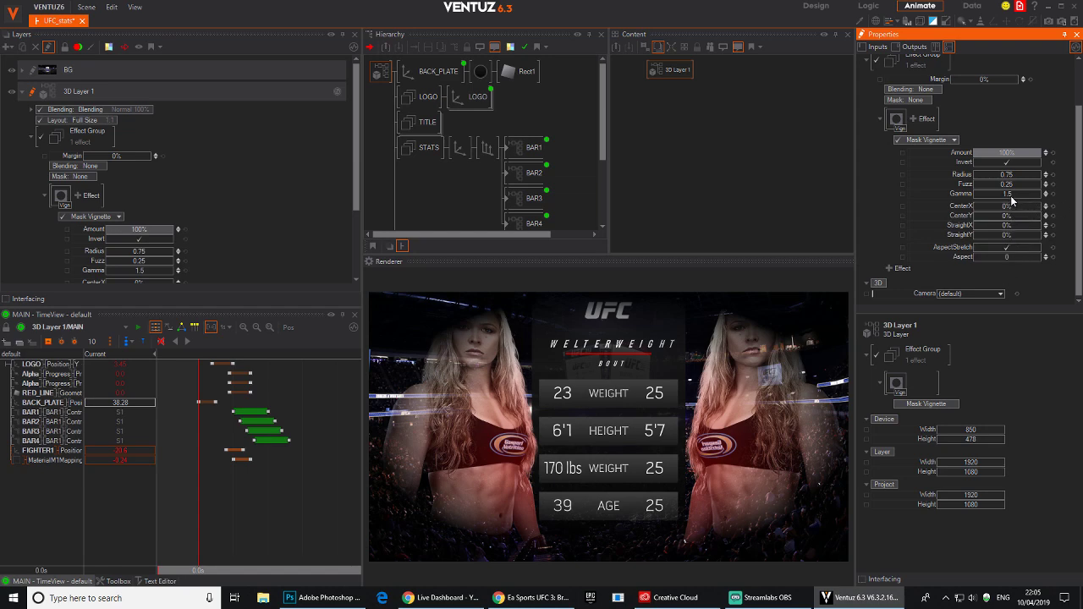
pyautogui.moveTo(1005, 185)
pyautogui.mouseDown()
pyautogui.moveTo(988, 186)
pyautogui.moveTo(1039, 174)
pyautogui.moveTo(994, 183)
pyautogui.mouseUp()
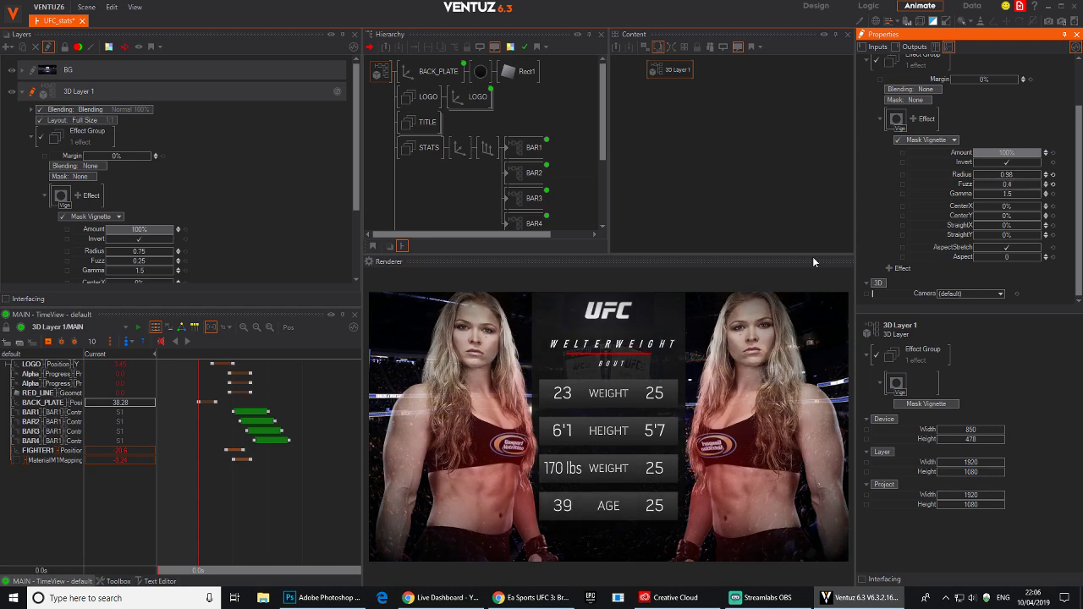
# Replay the MAIN animation with the vignette applied and scrub the timeline to 3.2 s.
pyautogui.click(186, 342)
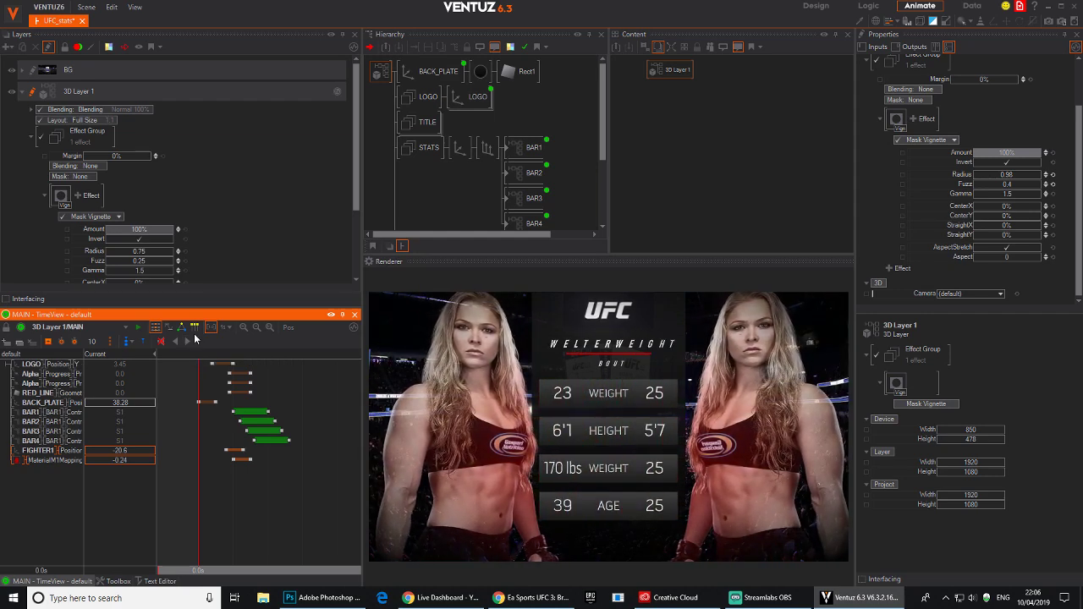
pyautogui.moveTo(311, 515); pyautogui.dragTo(199, 518)
pyautogui.click(186, 342)
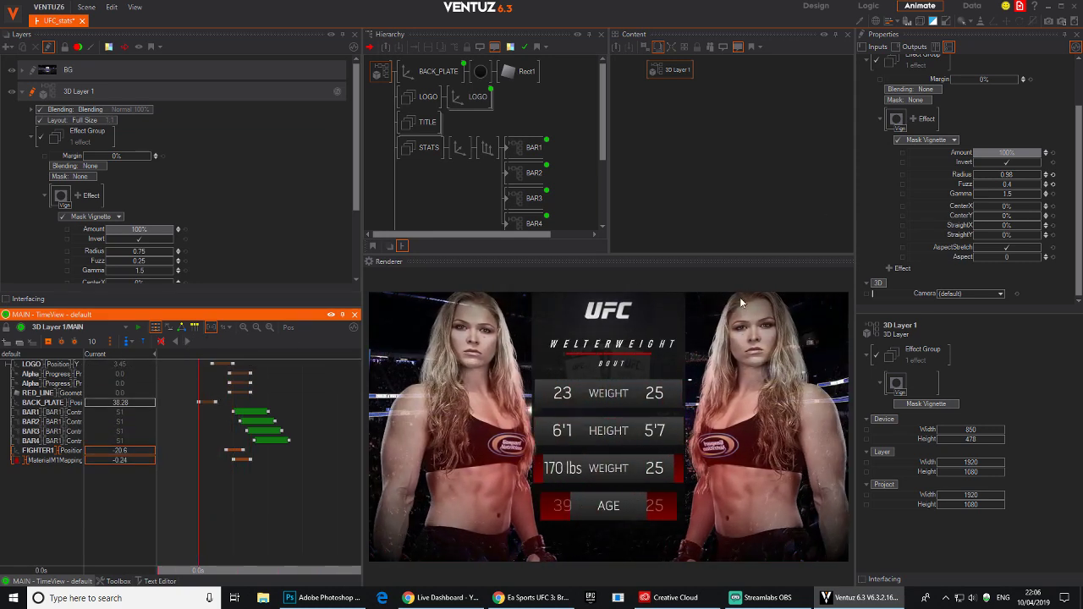
pyautogui.moveTo(285, 491); pyautogui.dragTo(257, 492)
pyautogui.moveTo(282, 491); pyautogui.dragTo(310, 492)
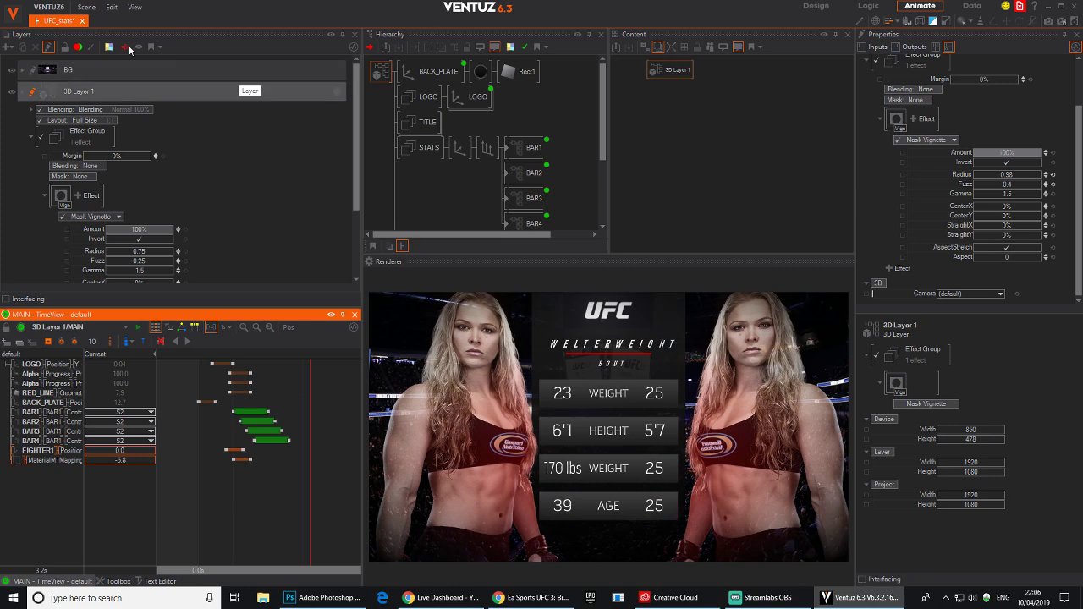
# Save the UFC_stats scene.
pyautogui.click(86, 7)
pyautogui.click(100, 71)
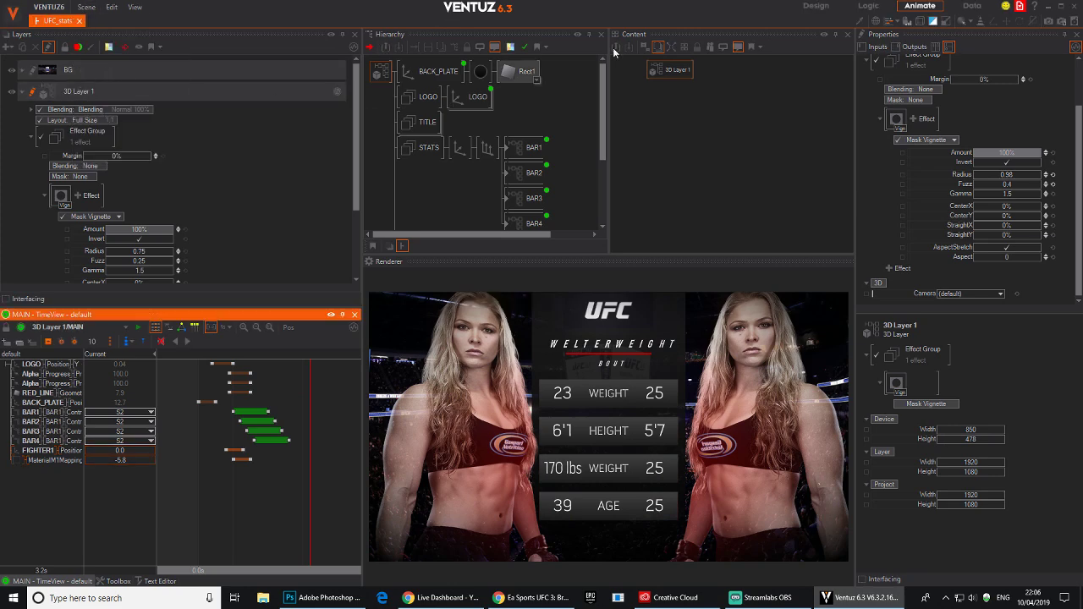